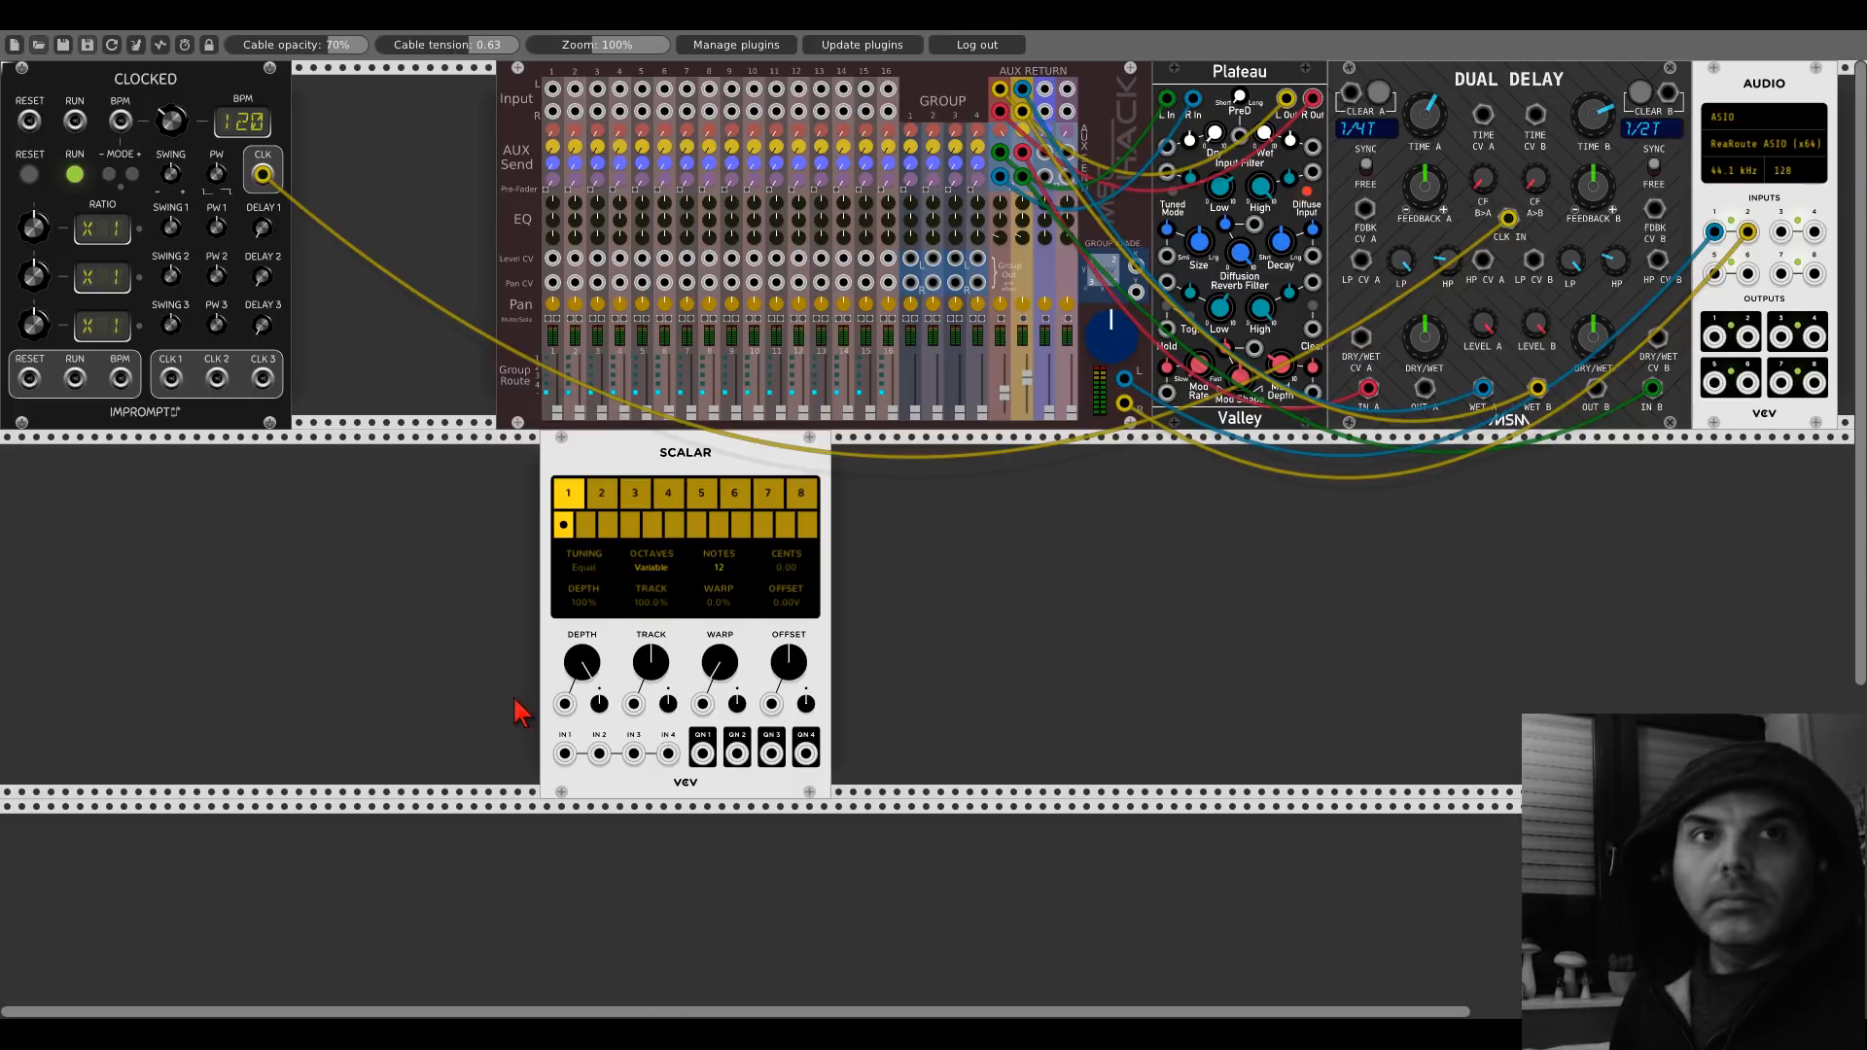
{"action": "left_click_drag", "start_coordinate": [588, 445], "coordinate": [544, 446]}
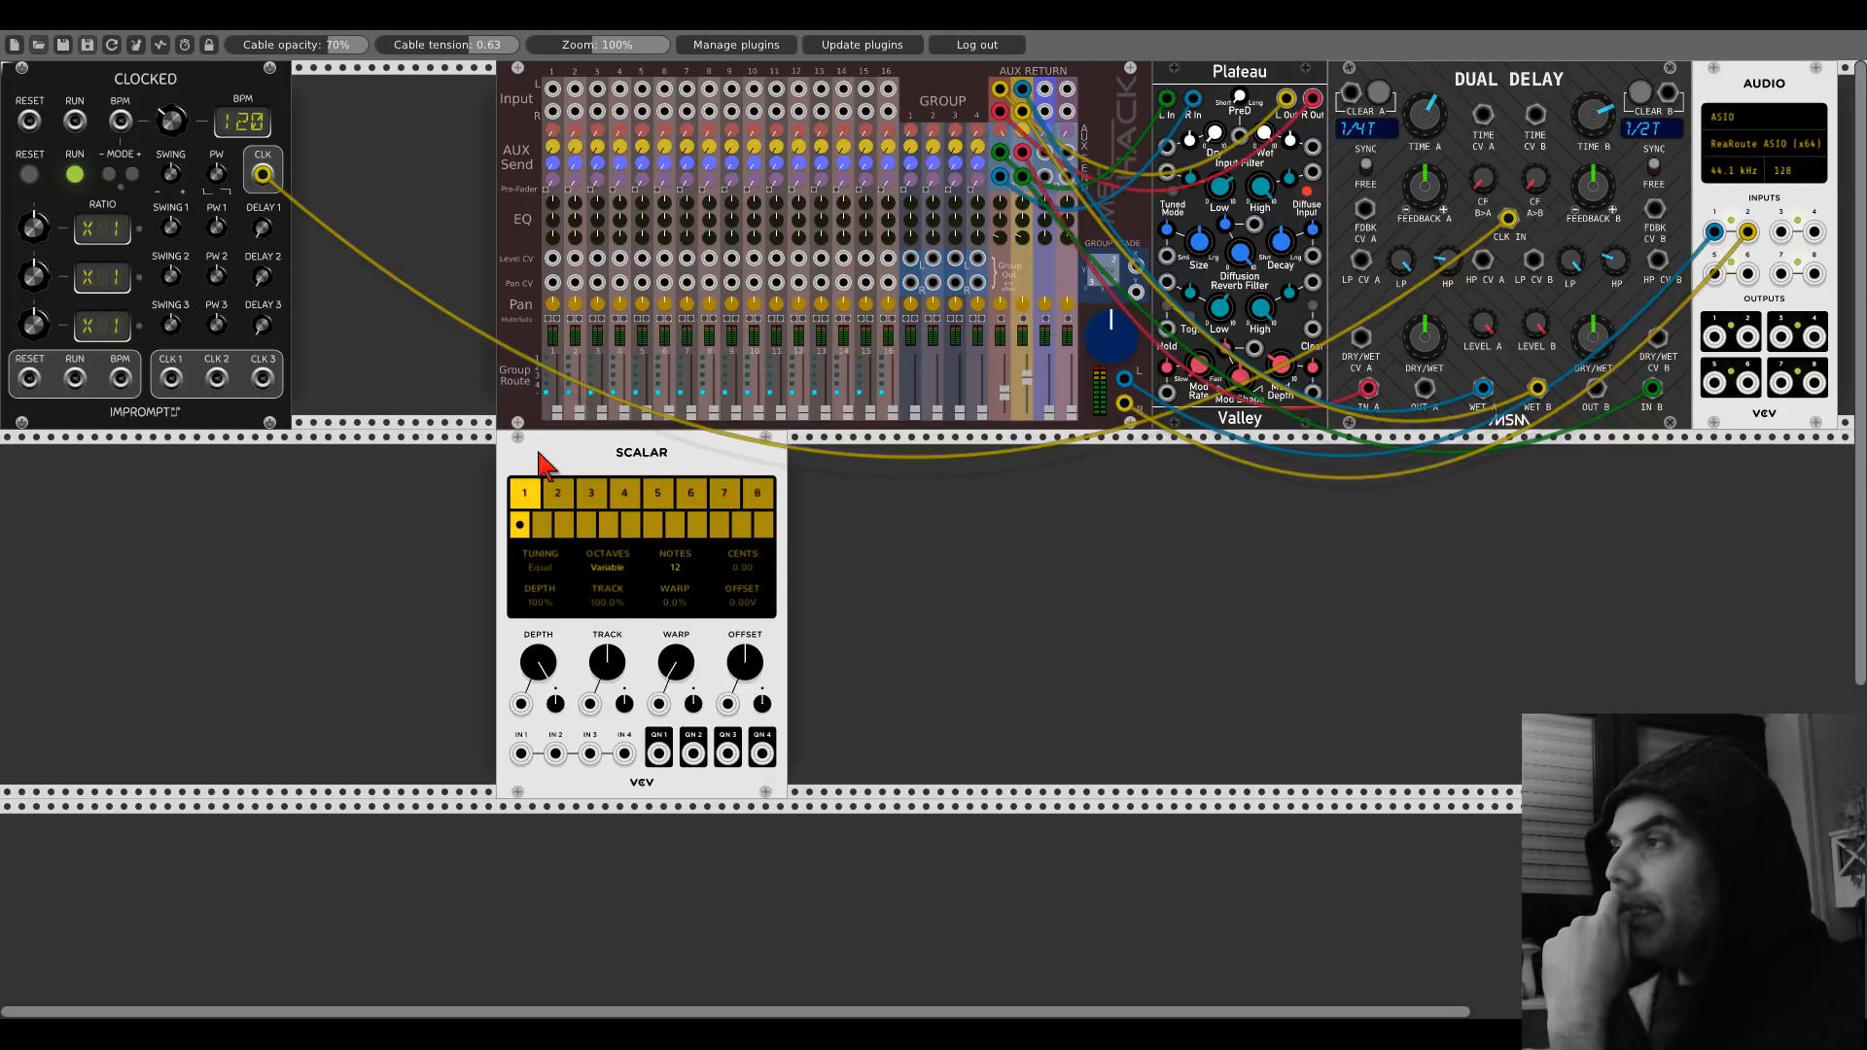
{"action": "left_click_drag", "start_coordinate": [541, 457], "coordinate": [585, 458]}
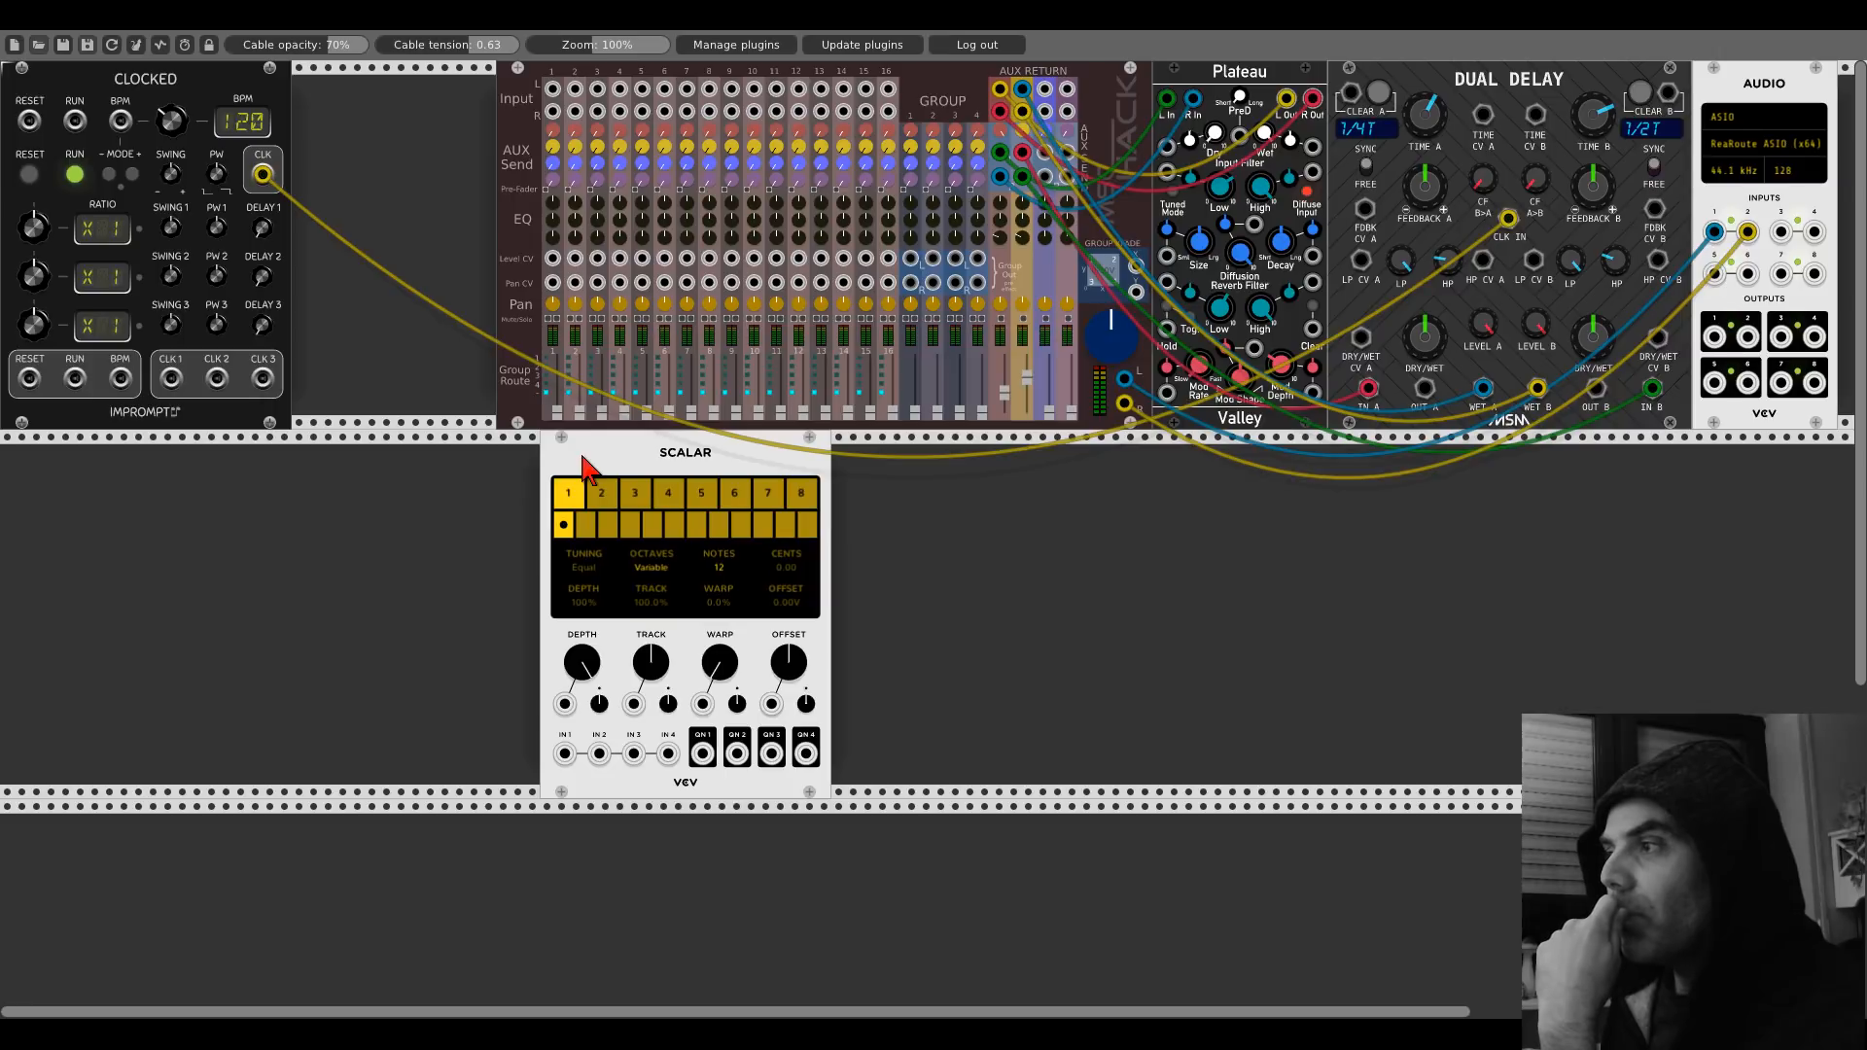
{"action": "left_click_drag", "start_coordinate": [585, 458], "coordinate": [658, 467]}
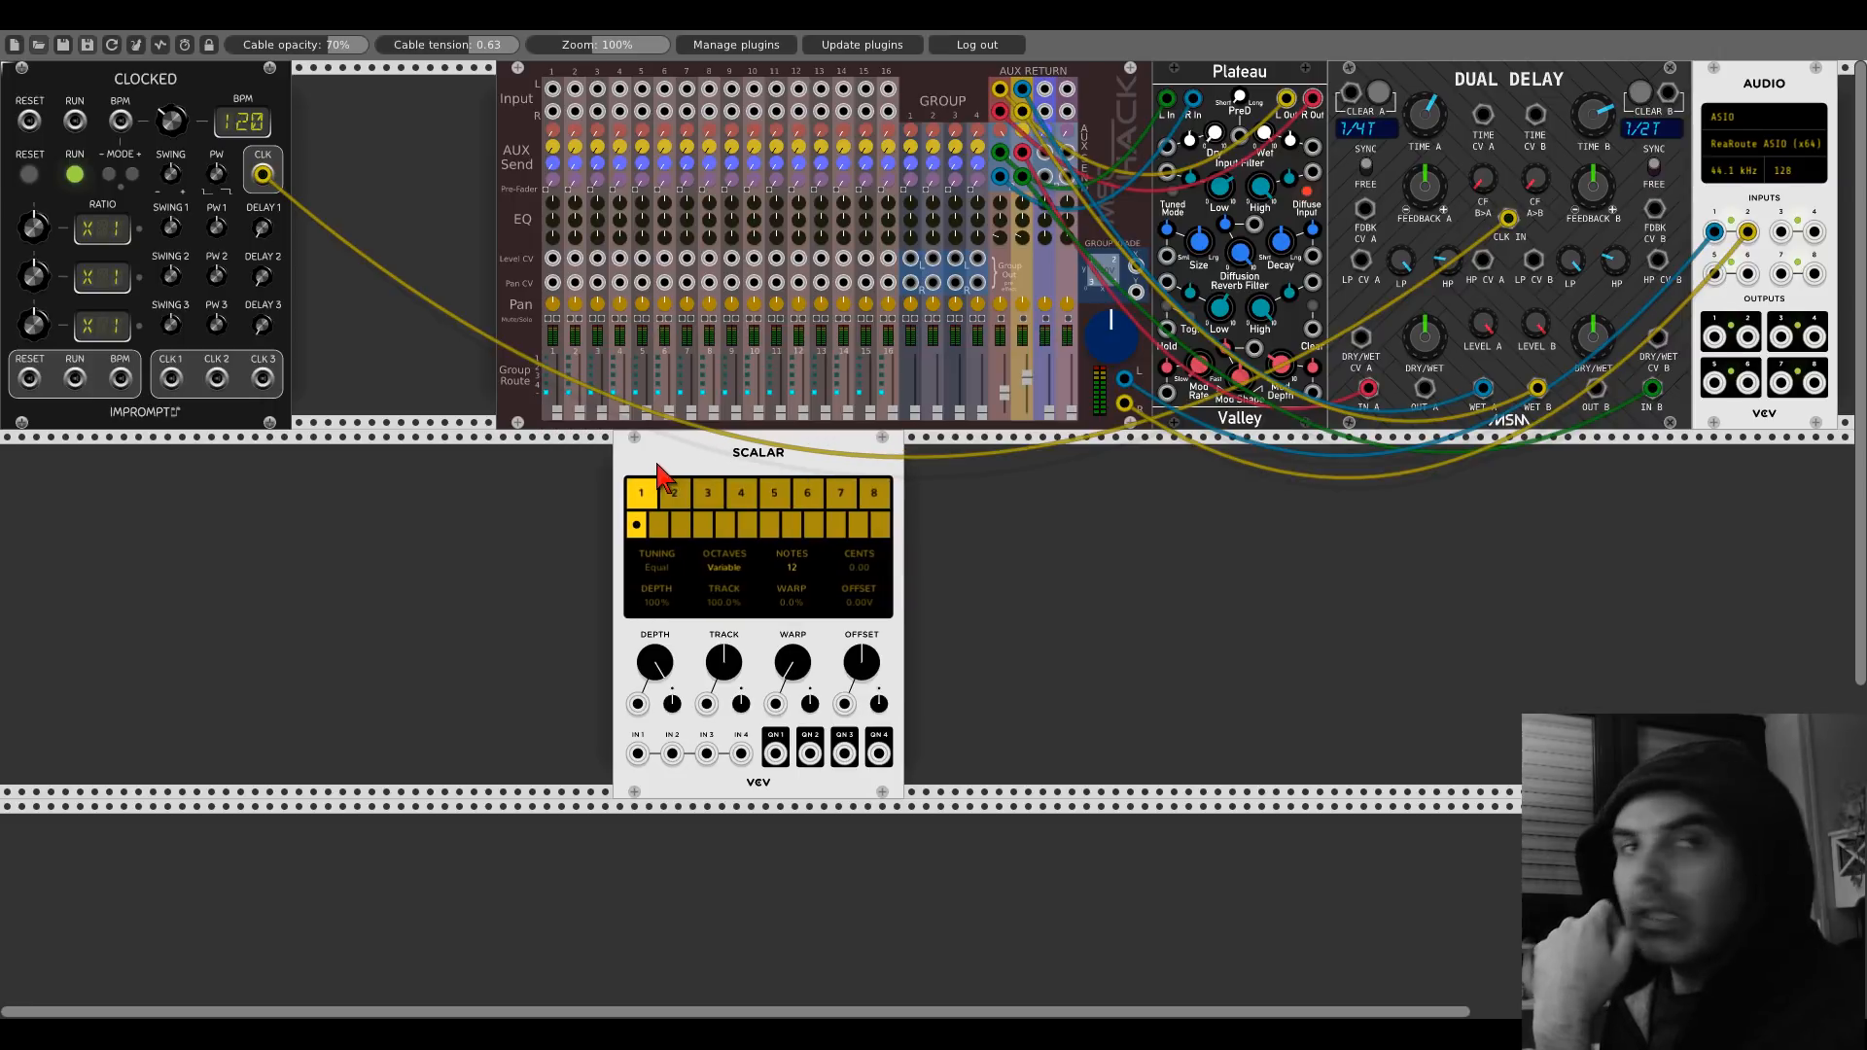
Add Geodesics Entropia below Clocked with the Dark matter edition theme, and place Scalar directly beside it.
{"action": "right_click", "coordinate": [362, 595]}
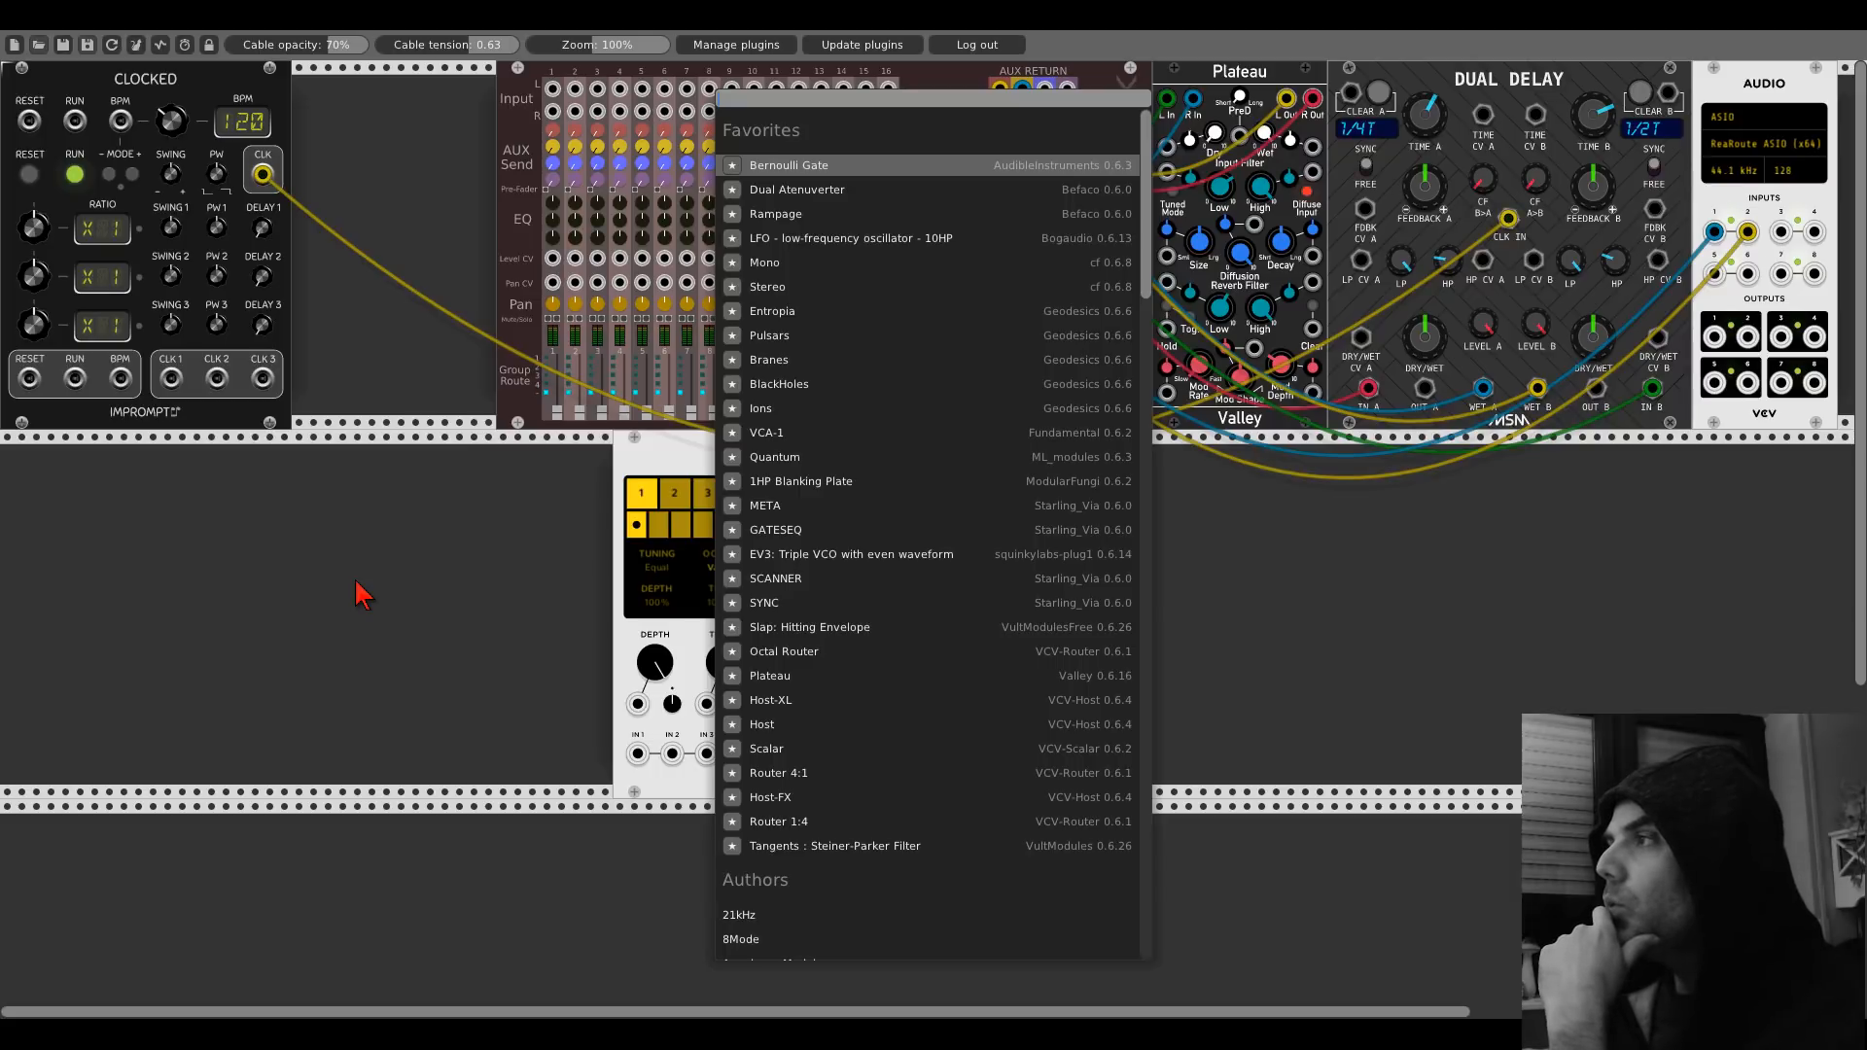
{"action": "left_click", "coordinate": [762, 313]}
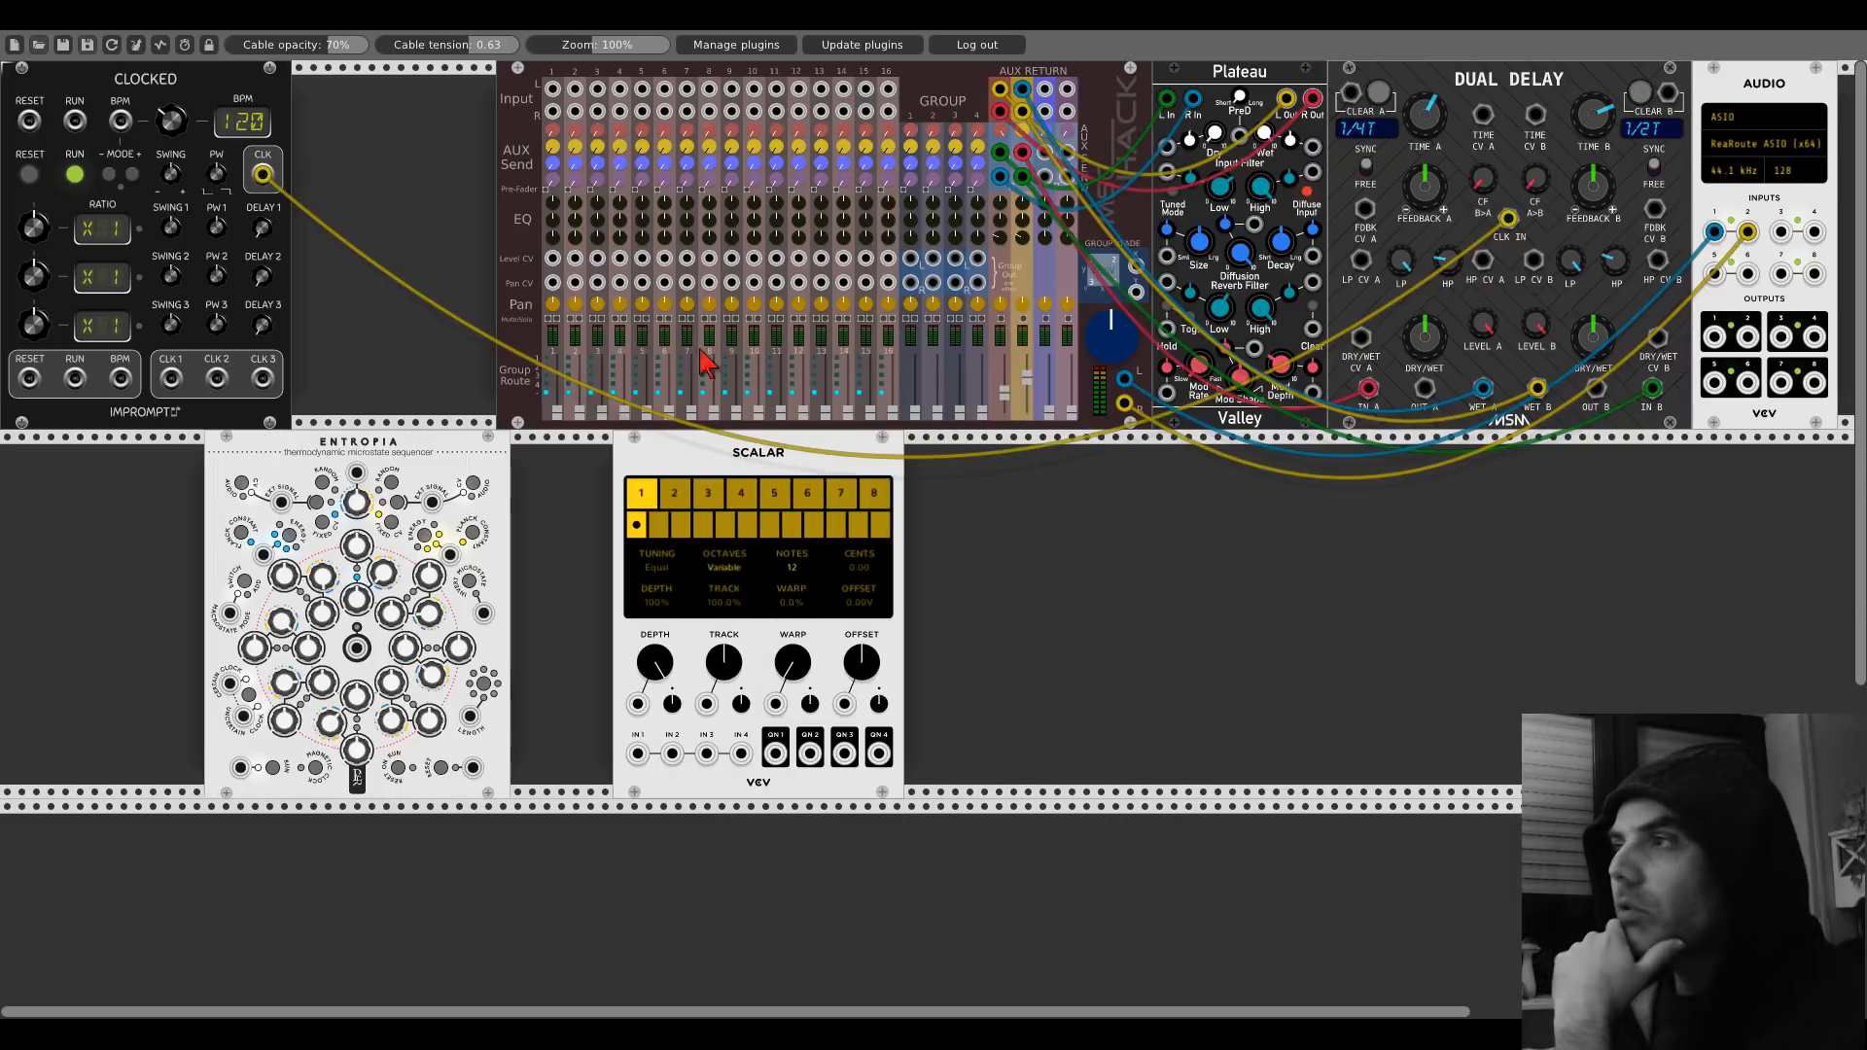
{"action": "right_click", "coordinate": [451, 458]}
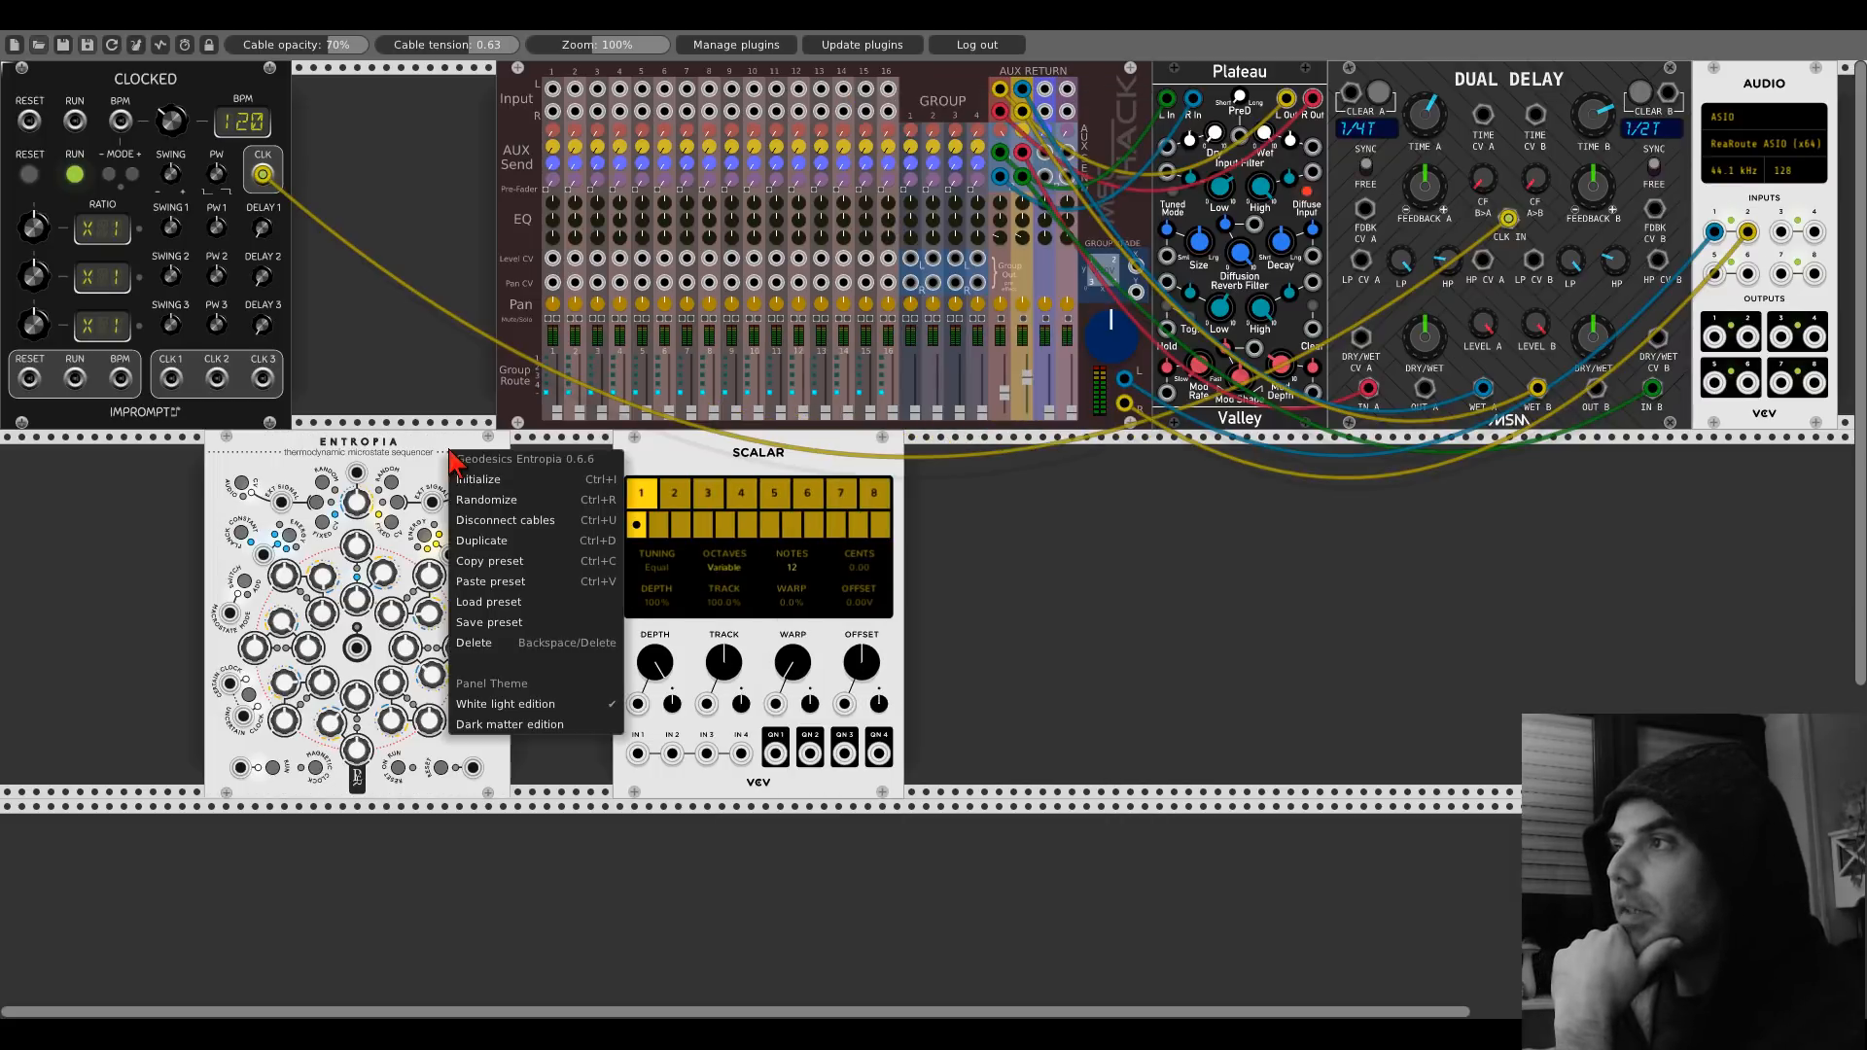
{"action": "left_click", "coordinate": [477, 724]}
{"action": "left_click_drag", "start_coordinate": [440, 471], "coordinate": [211, 453]}
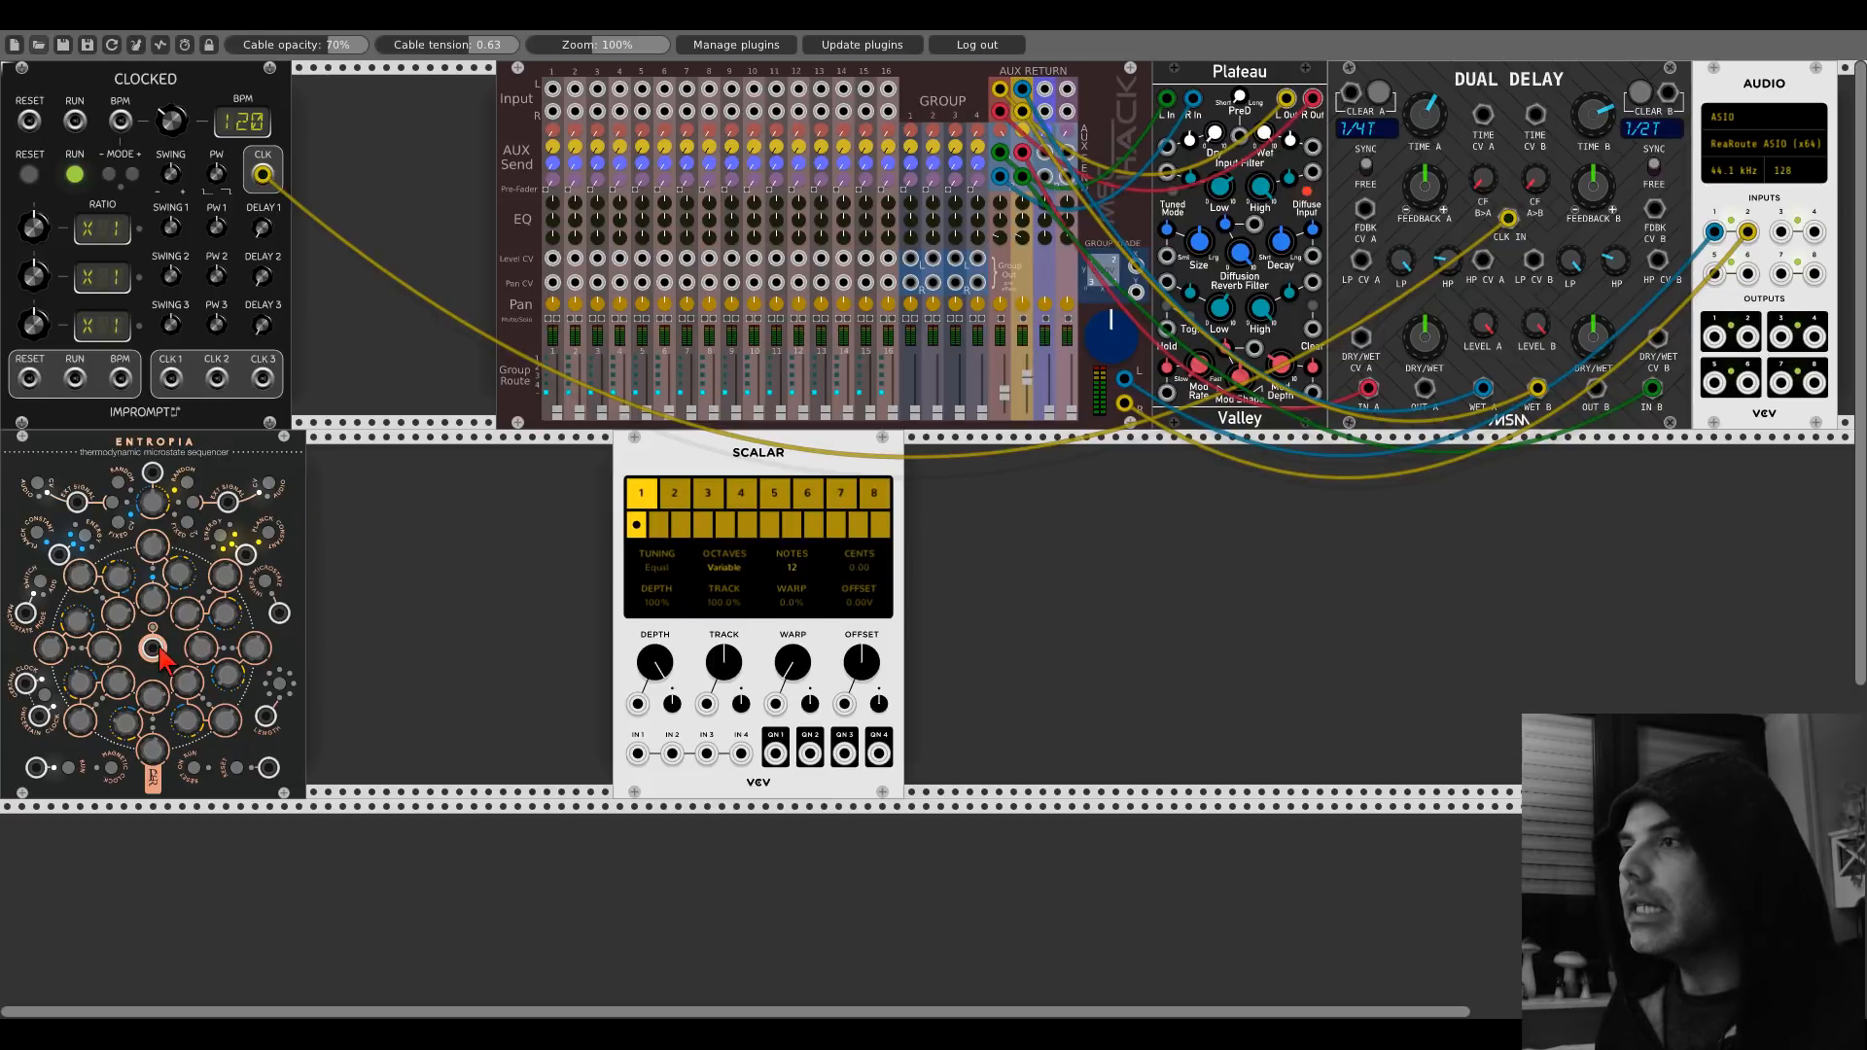
{"action": "left_click_drag", "start_coordinate": [618, 476], "coordinate": [311, 475]}
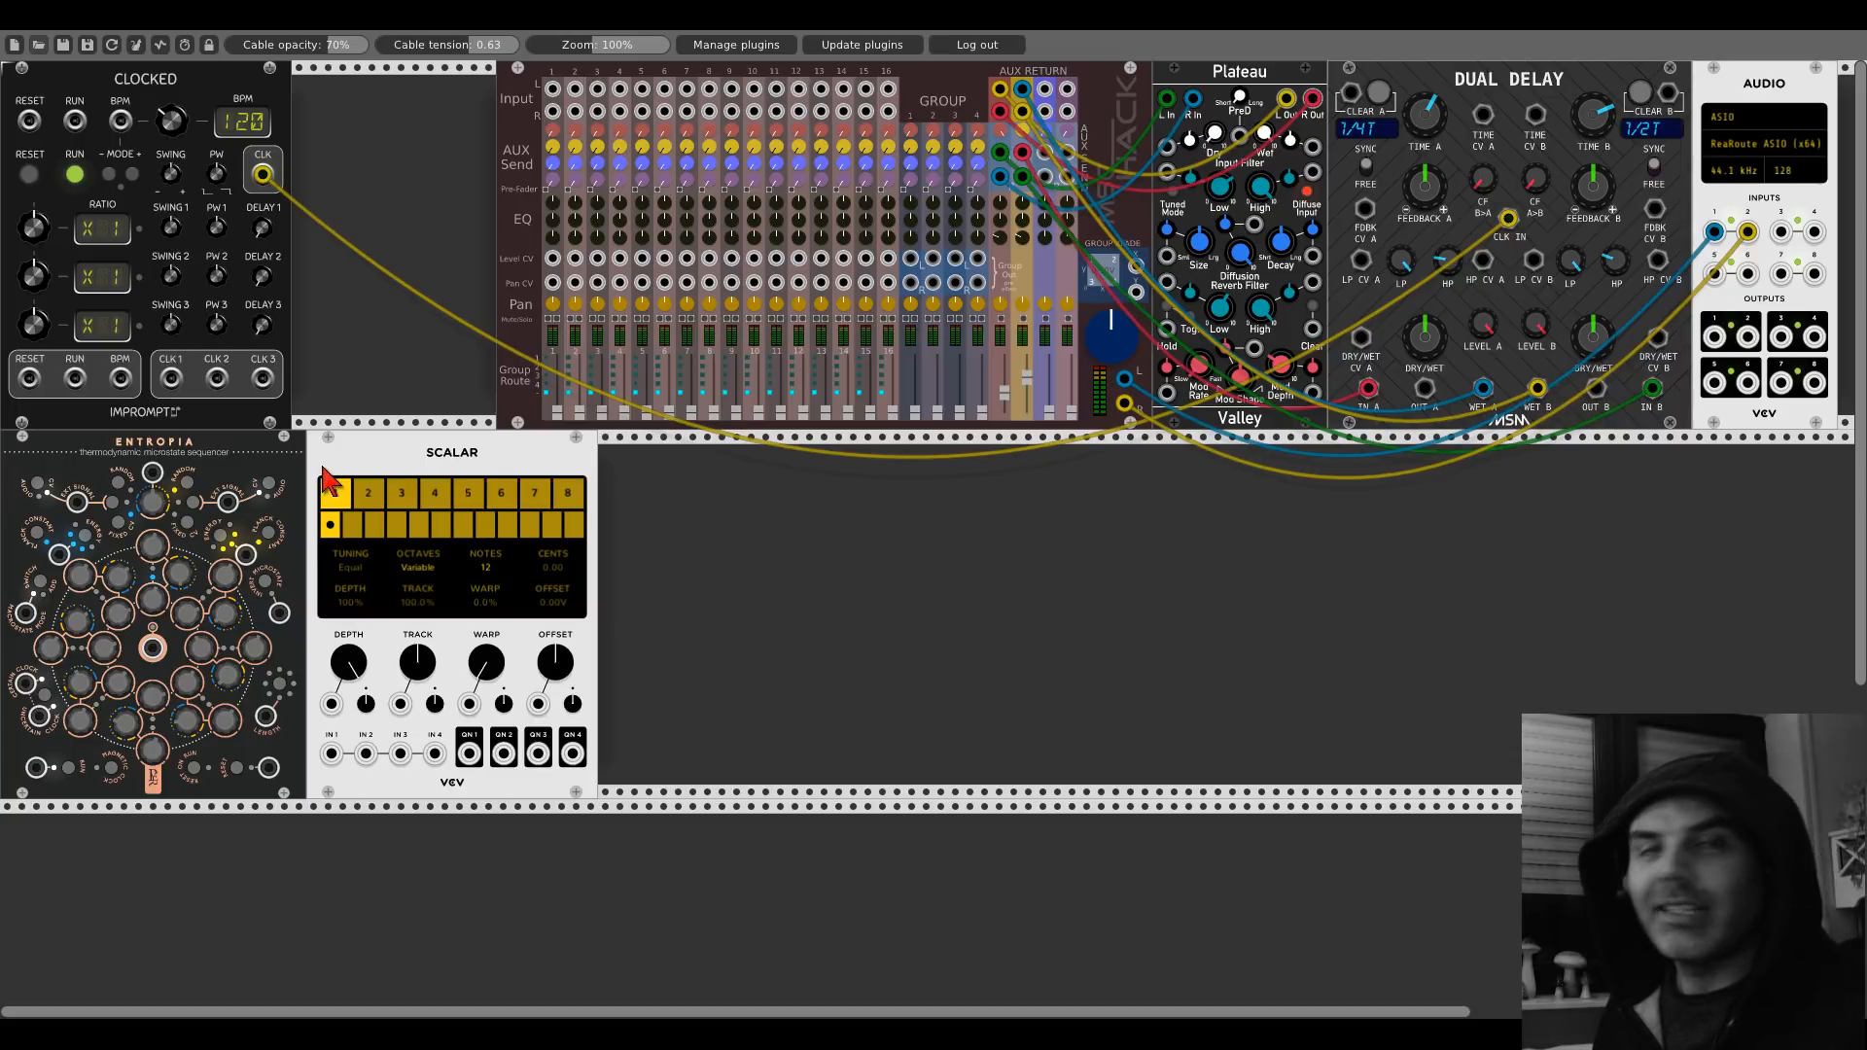
Clock Entropia from Clocked's CLK 1 output at 296 BPM and patch Entropia's centre output to Scalar's IN 1.
{"action": "left_click_drag", "start_coordinate": [180, 141], "coordinate": [181, 44]}
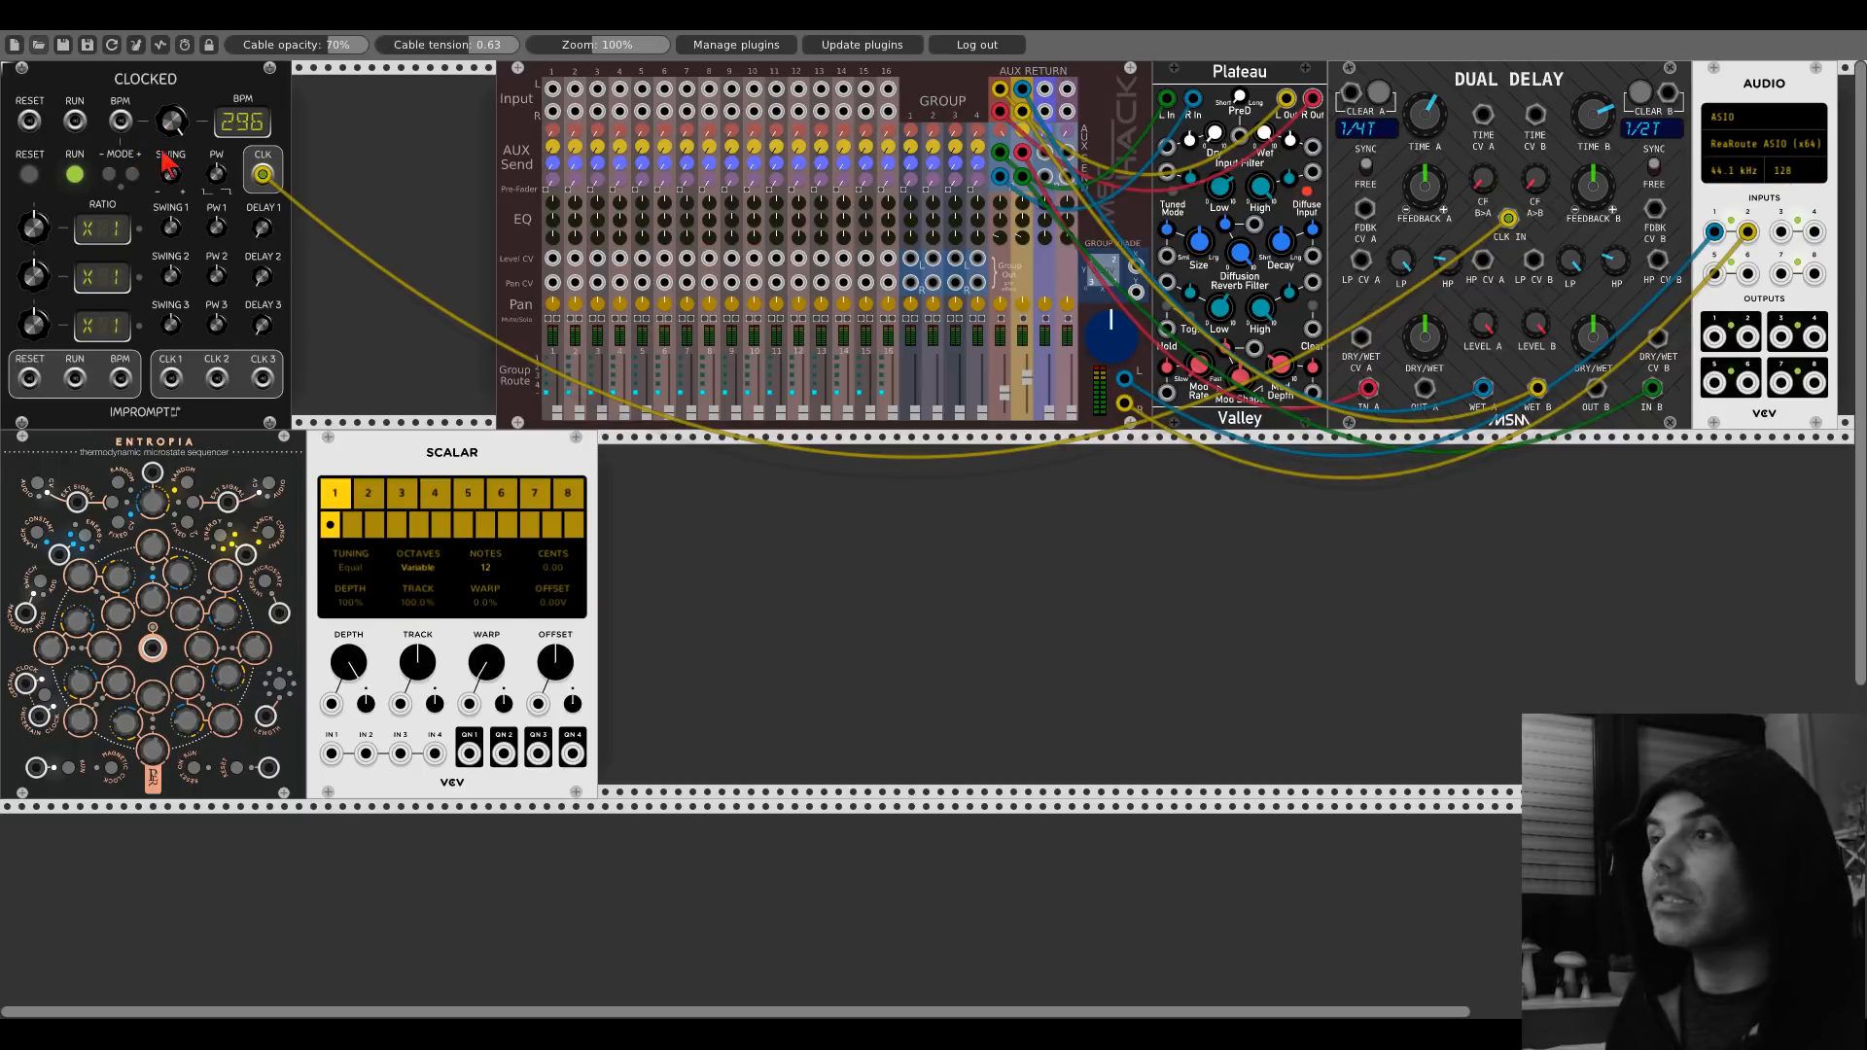
{"action": "left_click_drag", "start_coordinate": [170, 379], "coordinate": [27, 686]}
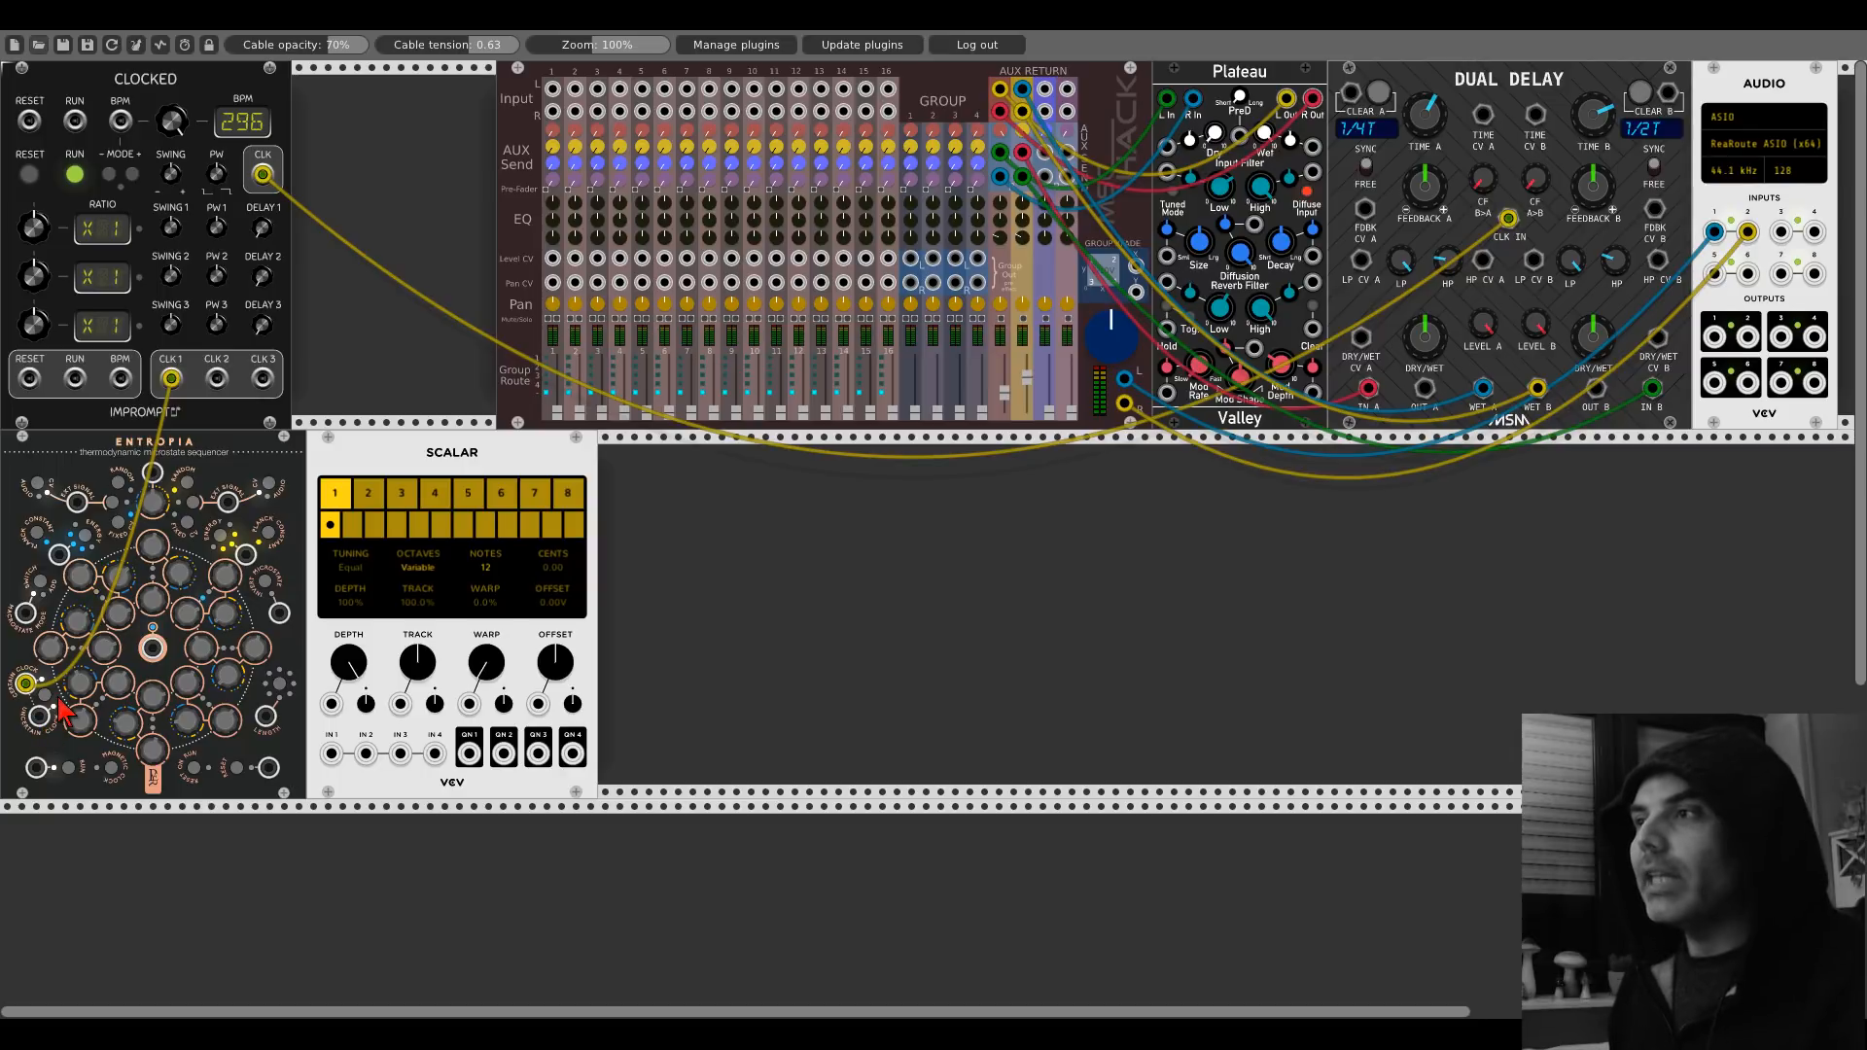
{"action": "left_click_drag", "start_coordinate": [153, 647], "coordinate": [330, 754]}
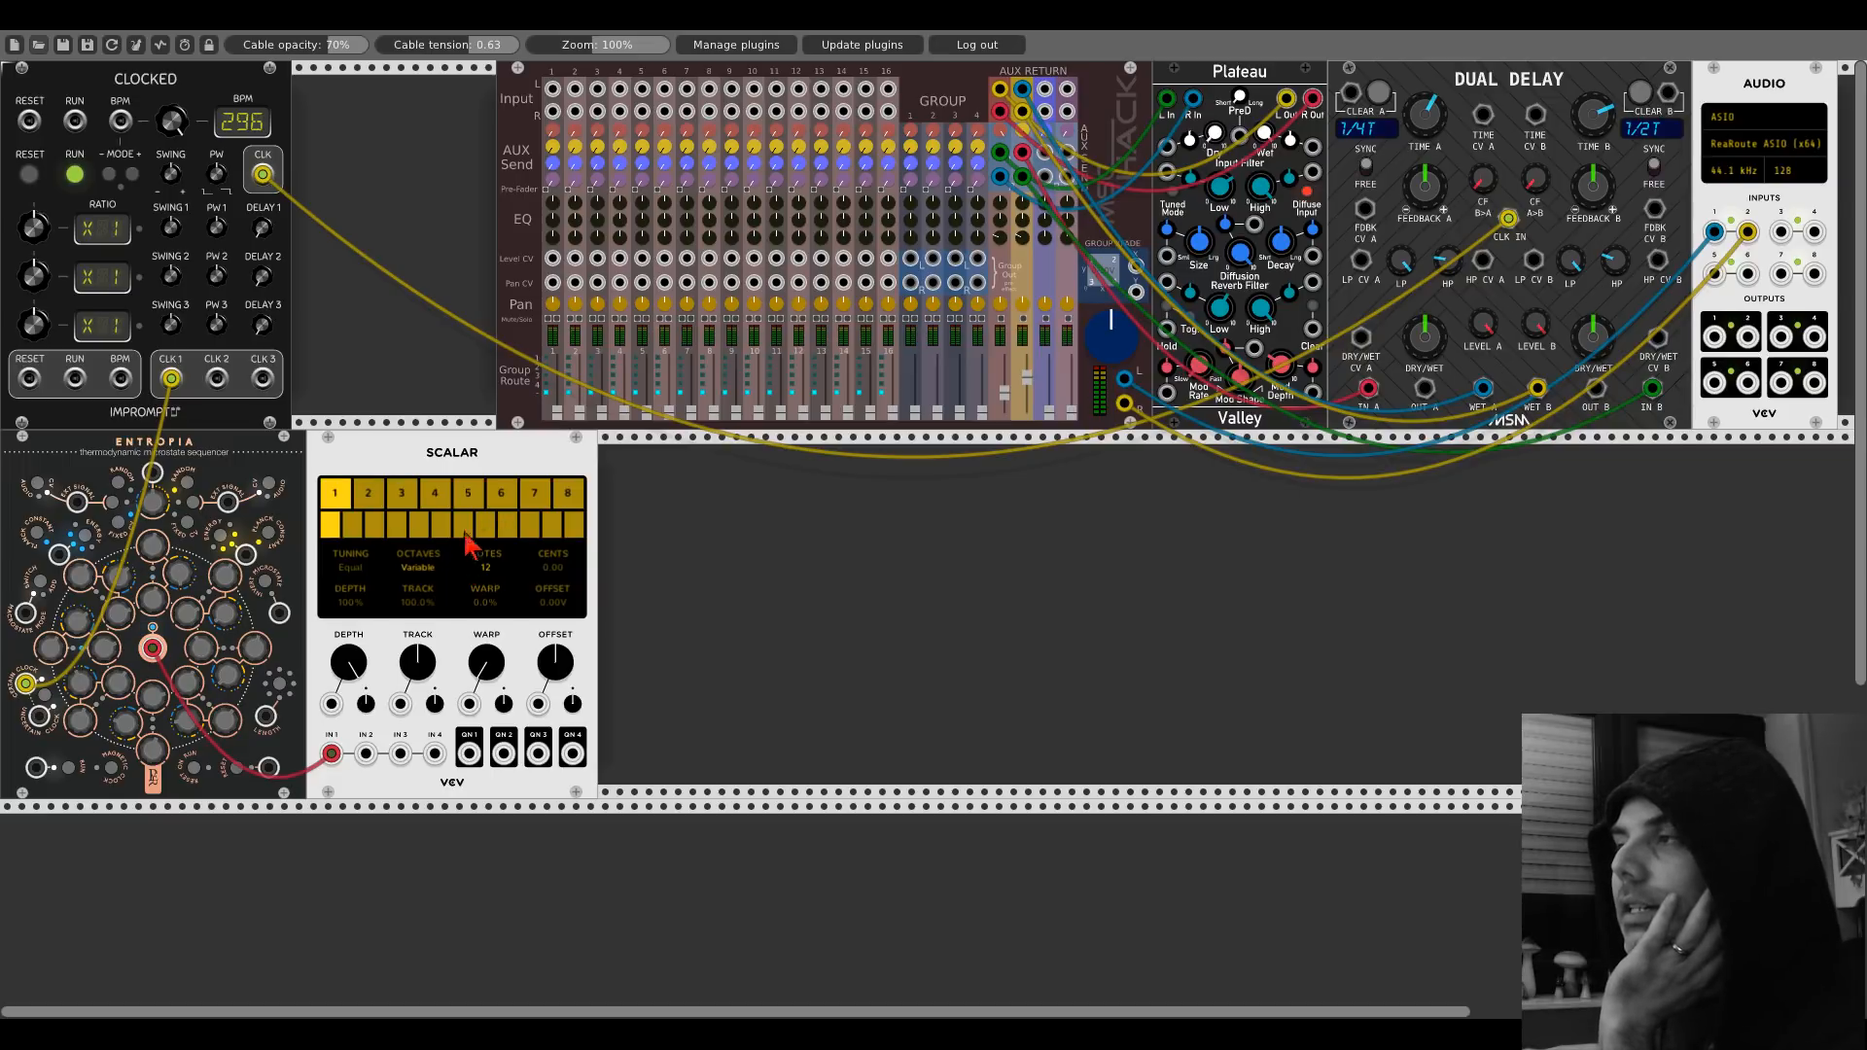
Deactivate Scalar's scale slots 3 to 8, keeping only slots 1 and 2 active, and select slot 1.
{"action": "left_click", "coordinate": [341, 501]}
{"action": "left_click", "coordinate": [373, 501]}
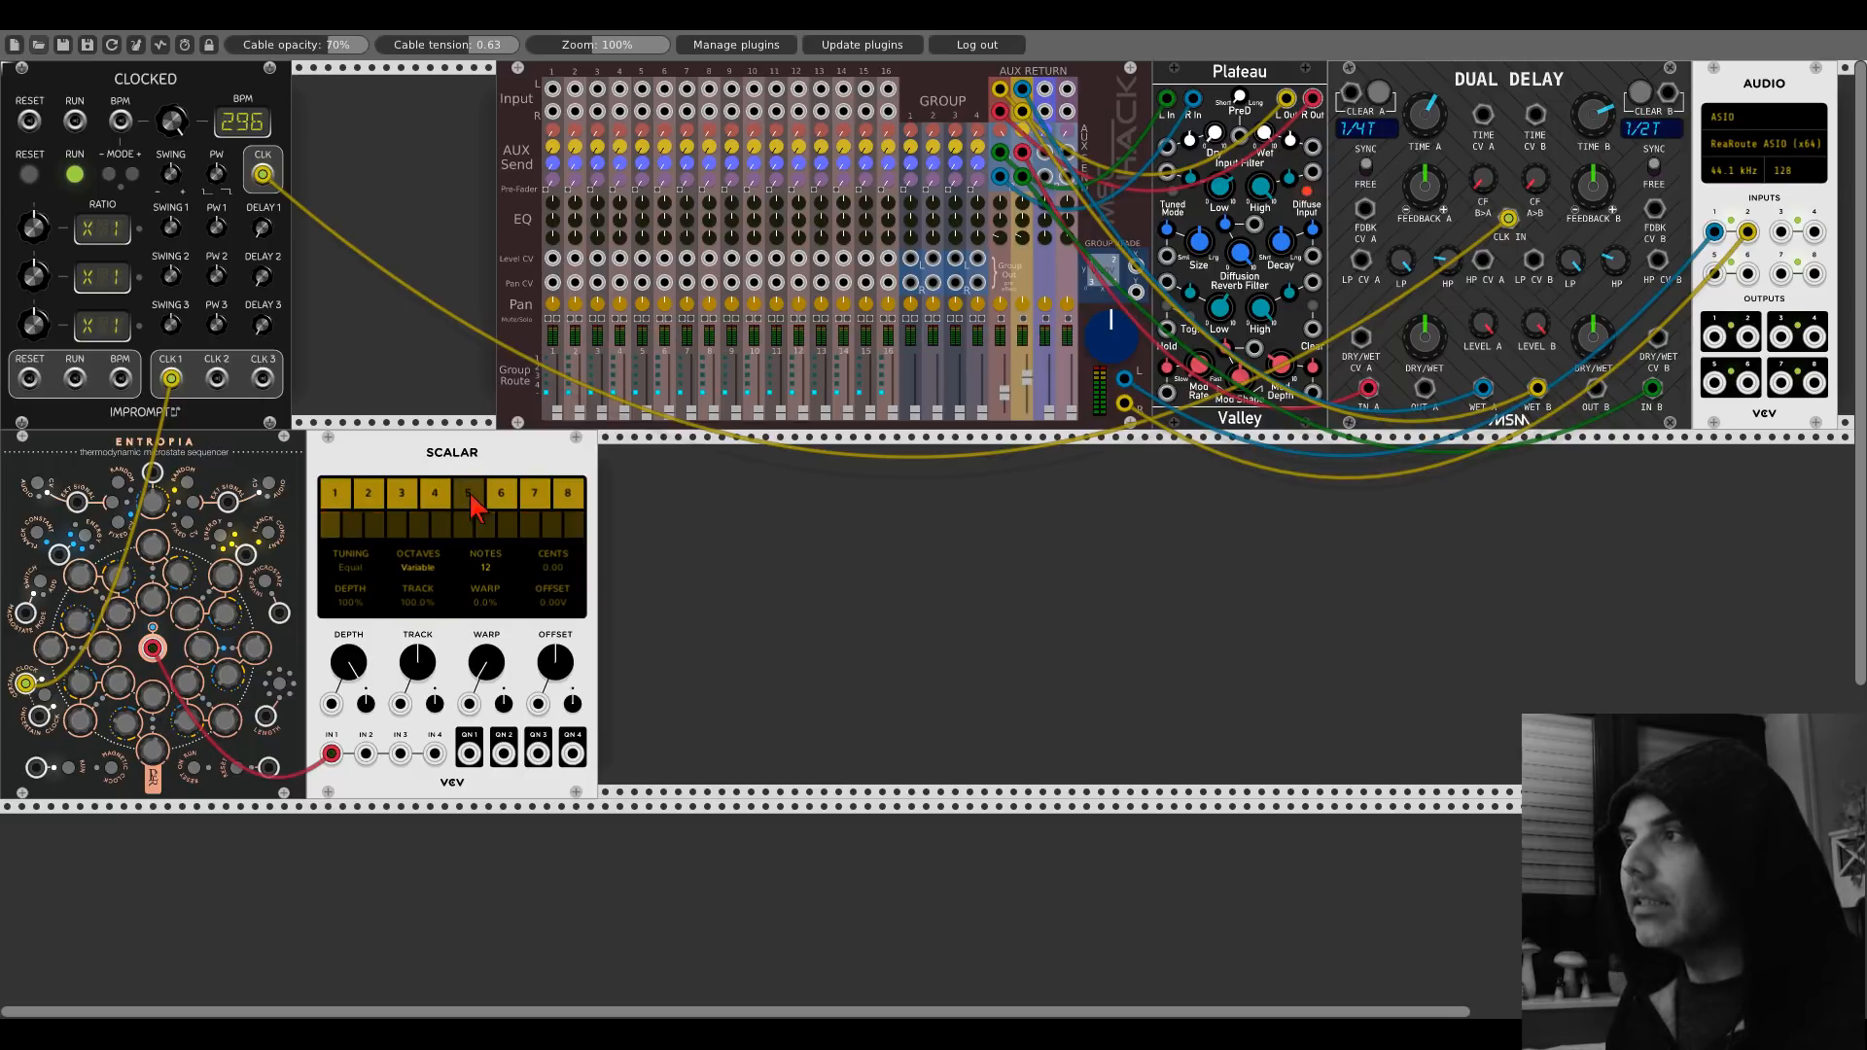
{"action": "left_click", "coordinate": [468, 493]}
{"action": "left_click", "coordinate": [500, 493]}
{"action": "left_click", "coordinate": [534, 493]}
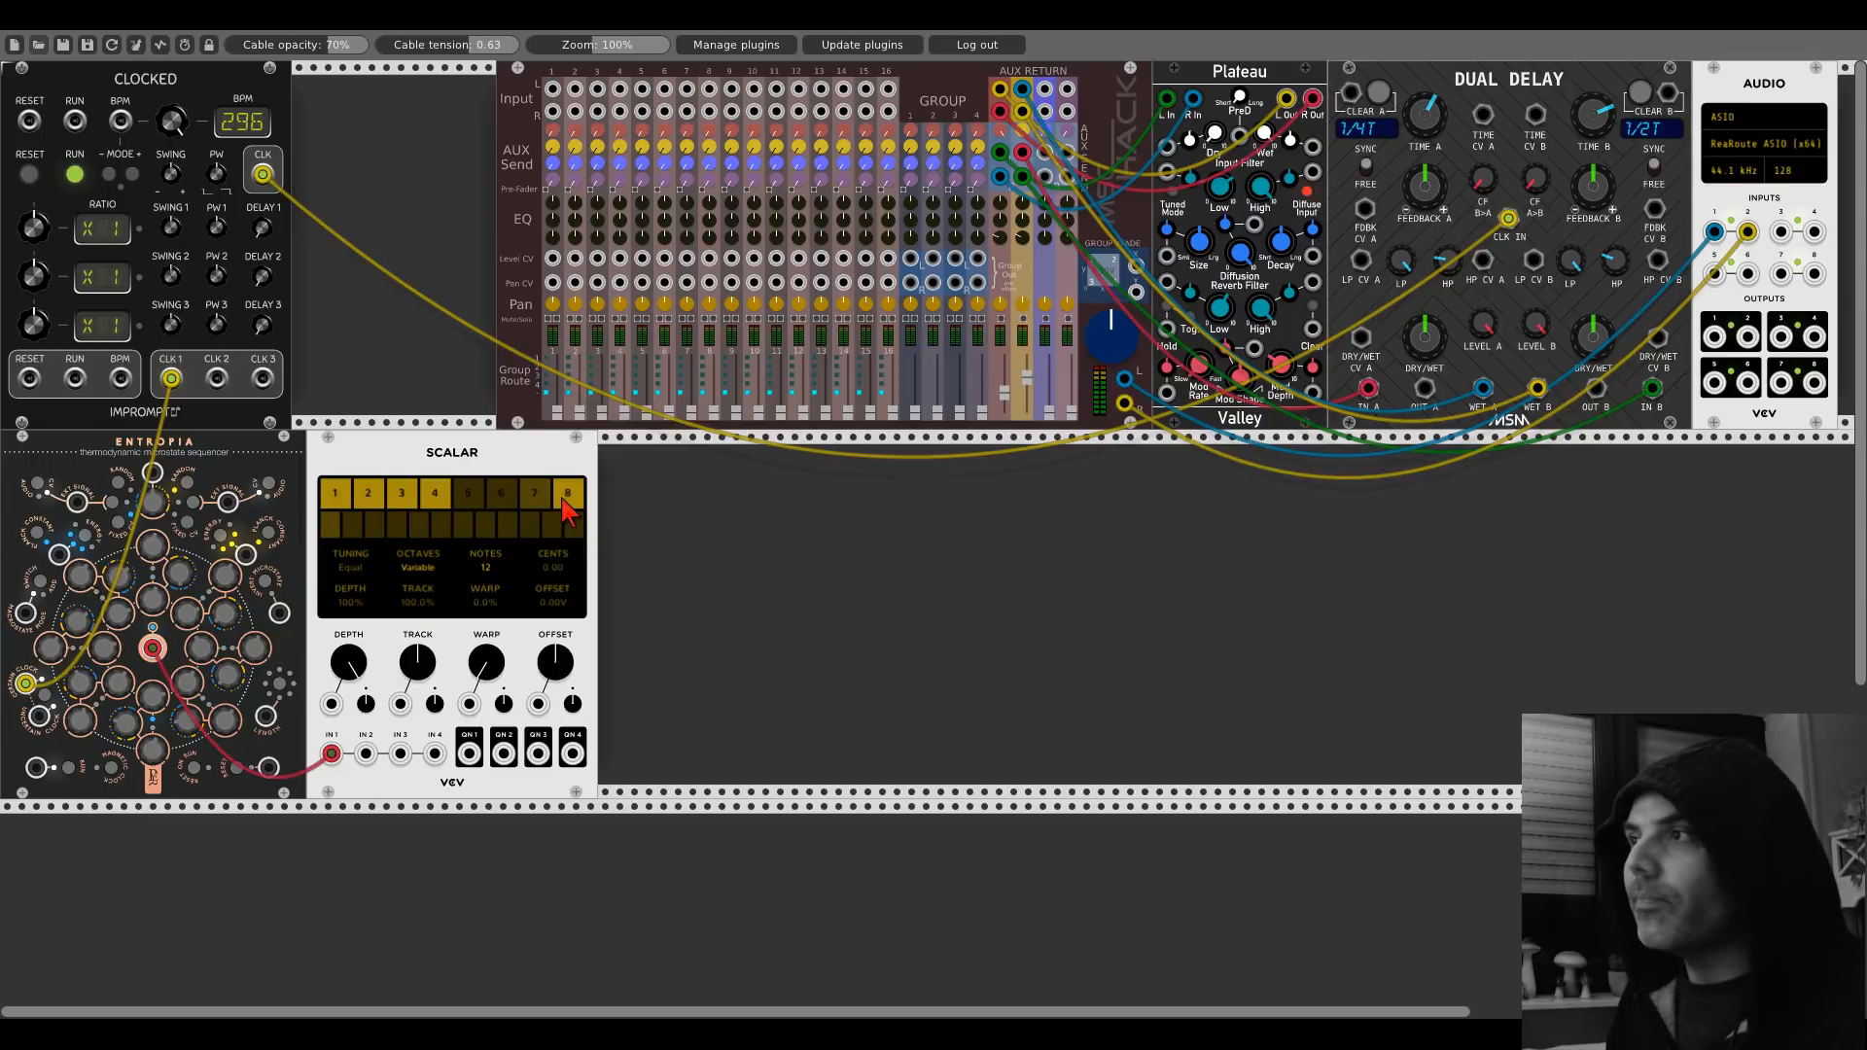
{"action": "left_click", "coordinate": [564, 498]}
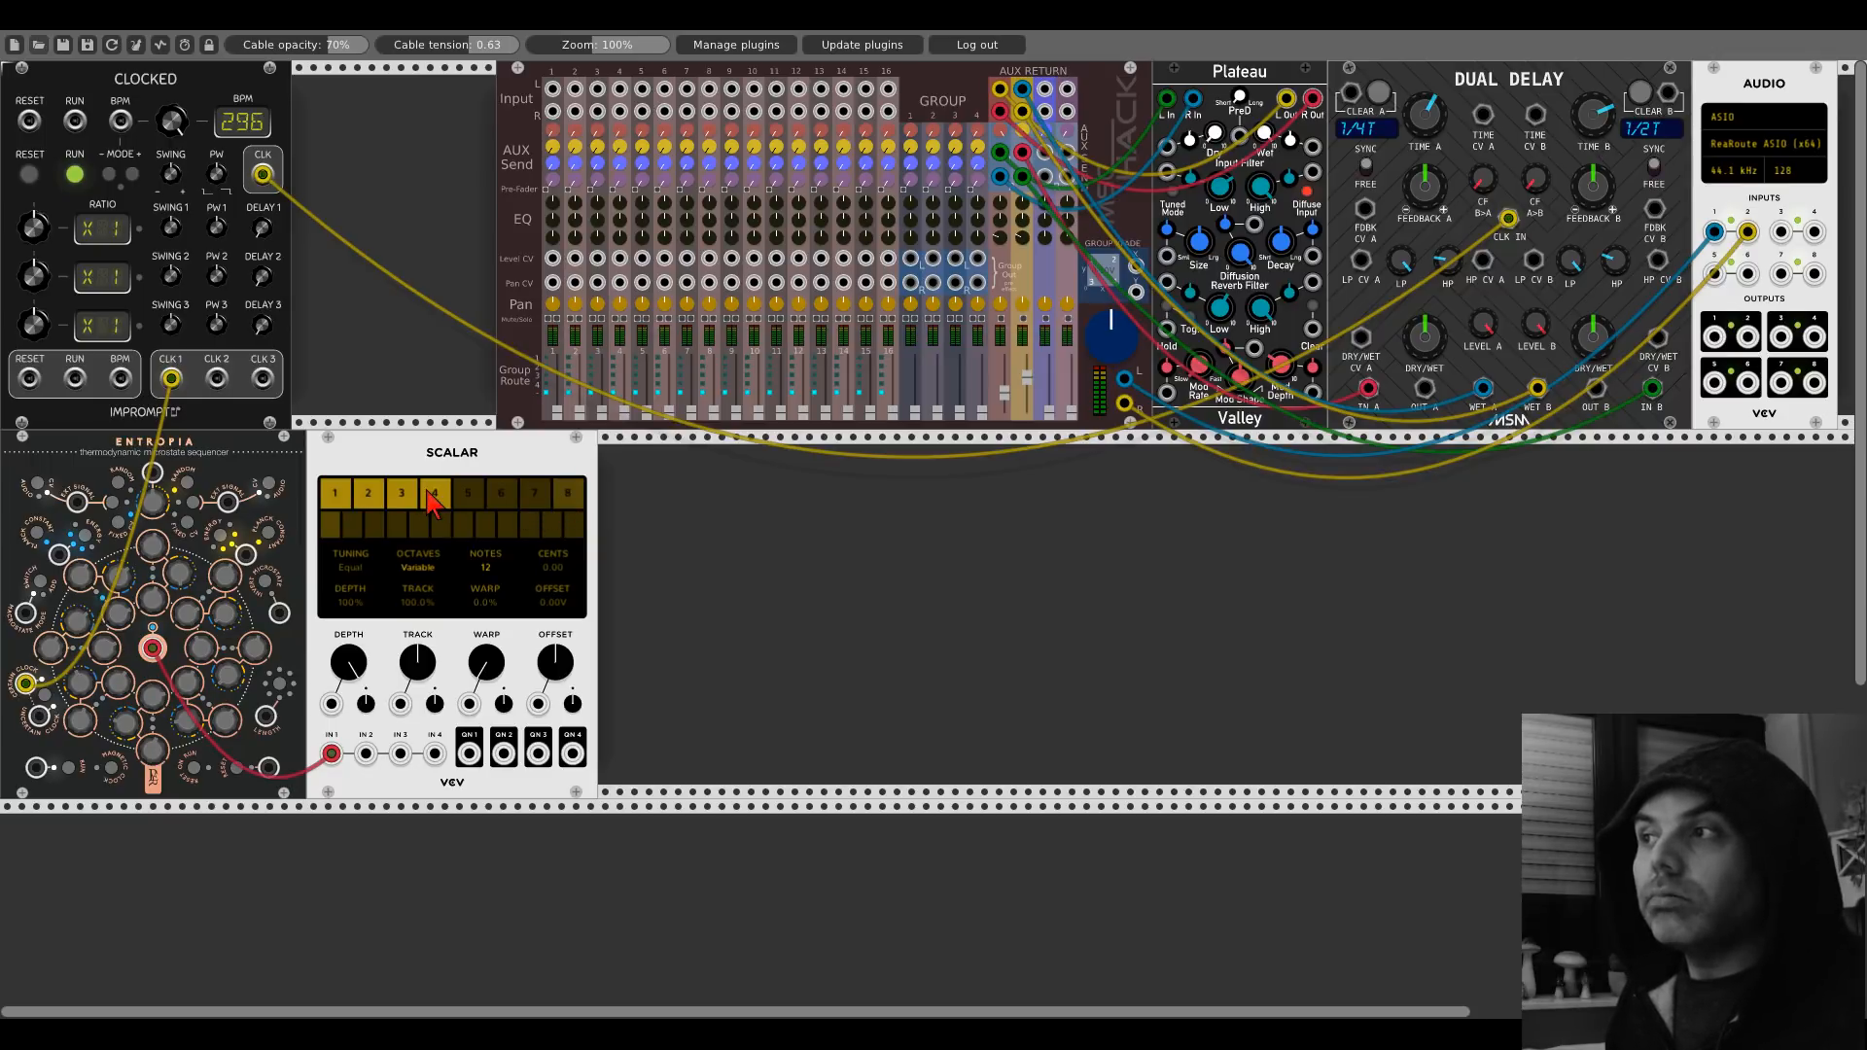
{"action": "left_click", "coordinate": [434, 496]}
{"action": "left_click", "coordinate": [401, 496]}
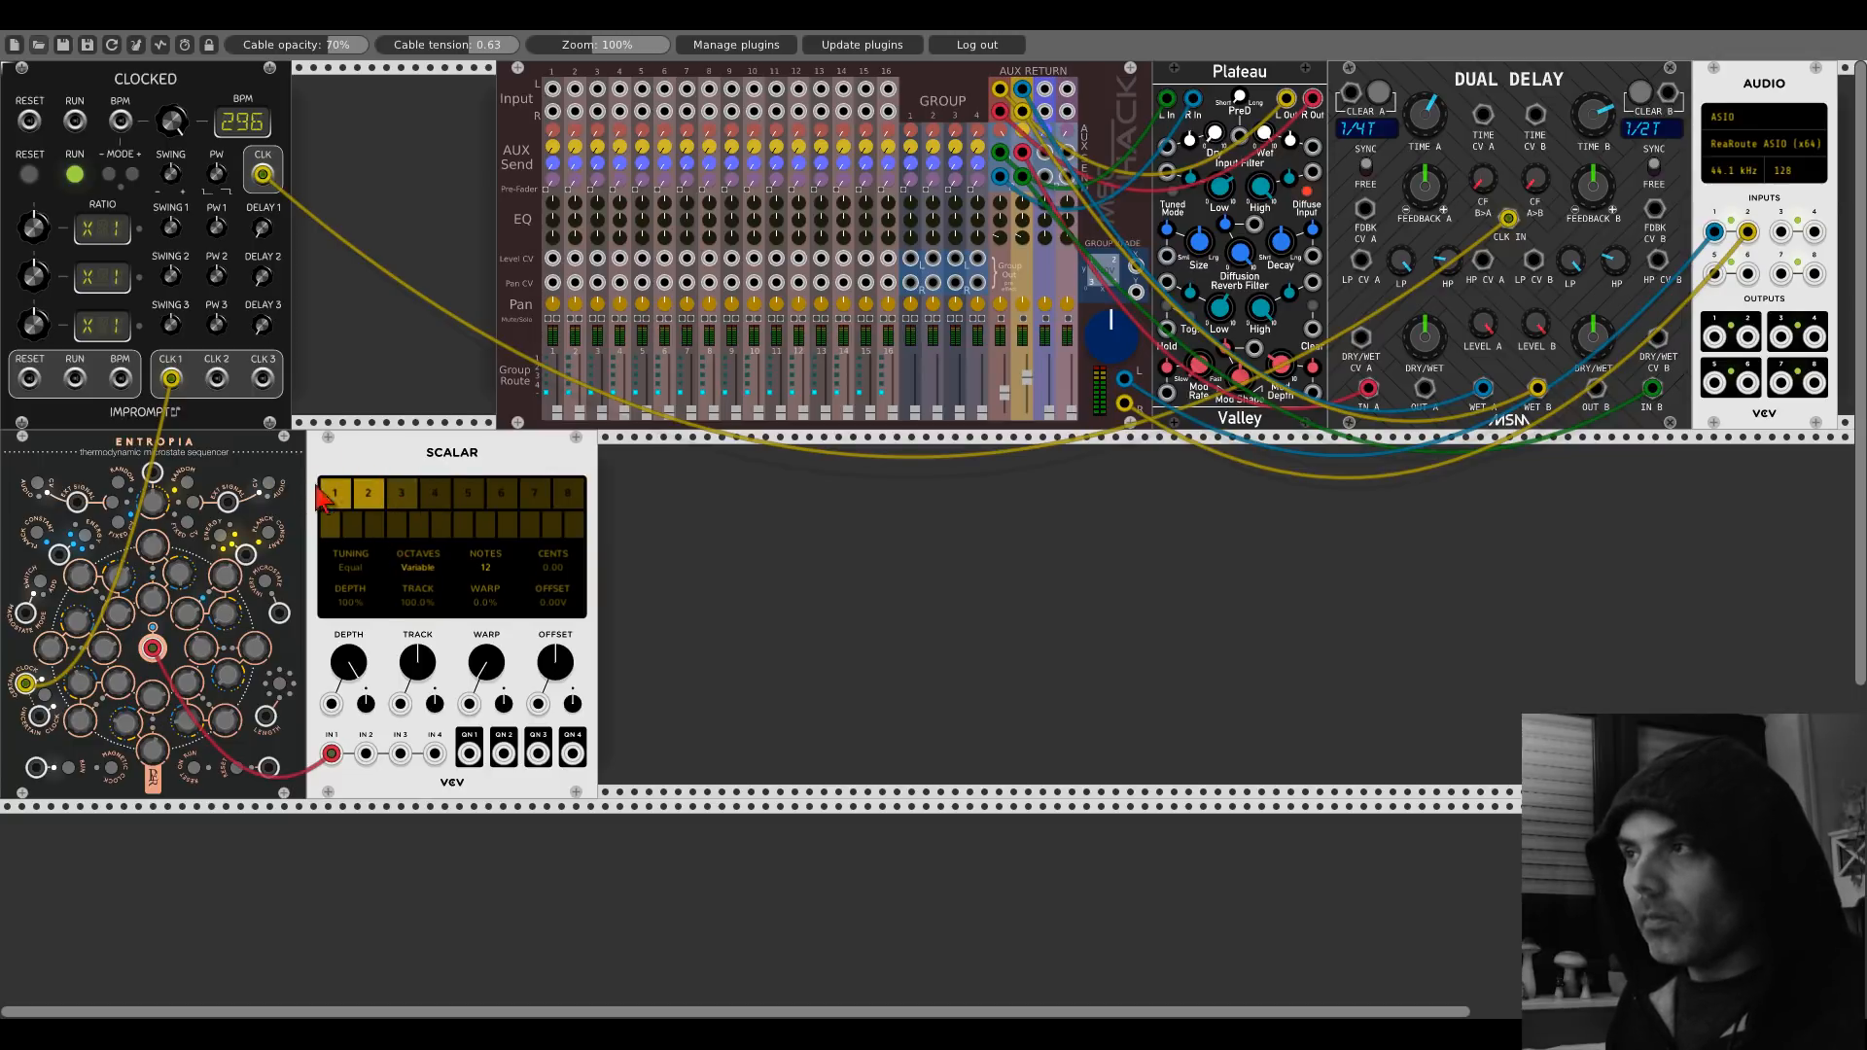
{"action": "left_click", "coordinate": [329, 496]}
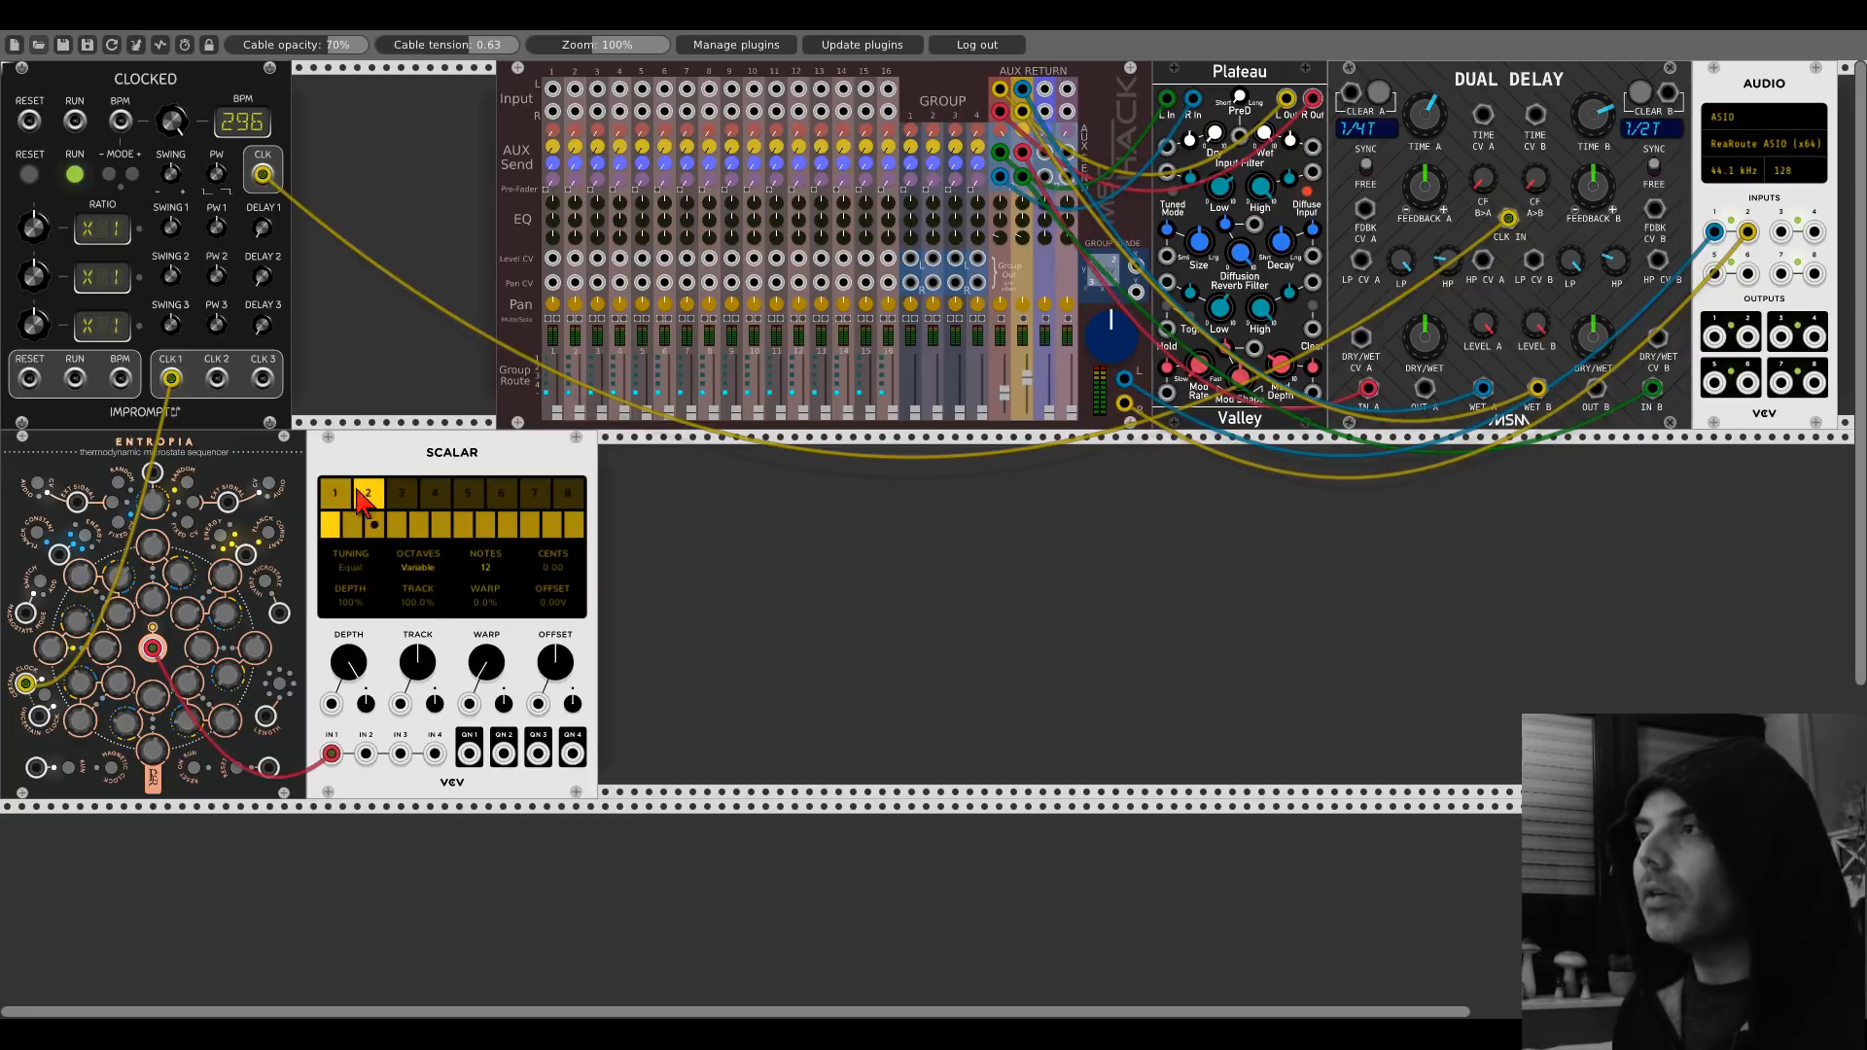
{"action": "left_click", "coordinate": [337, 494]}
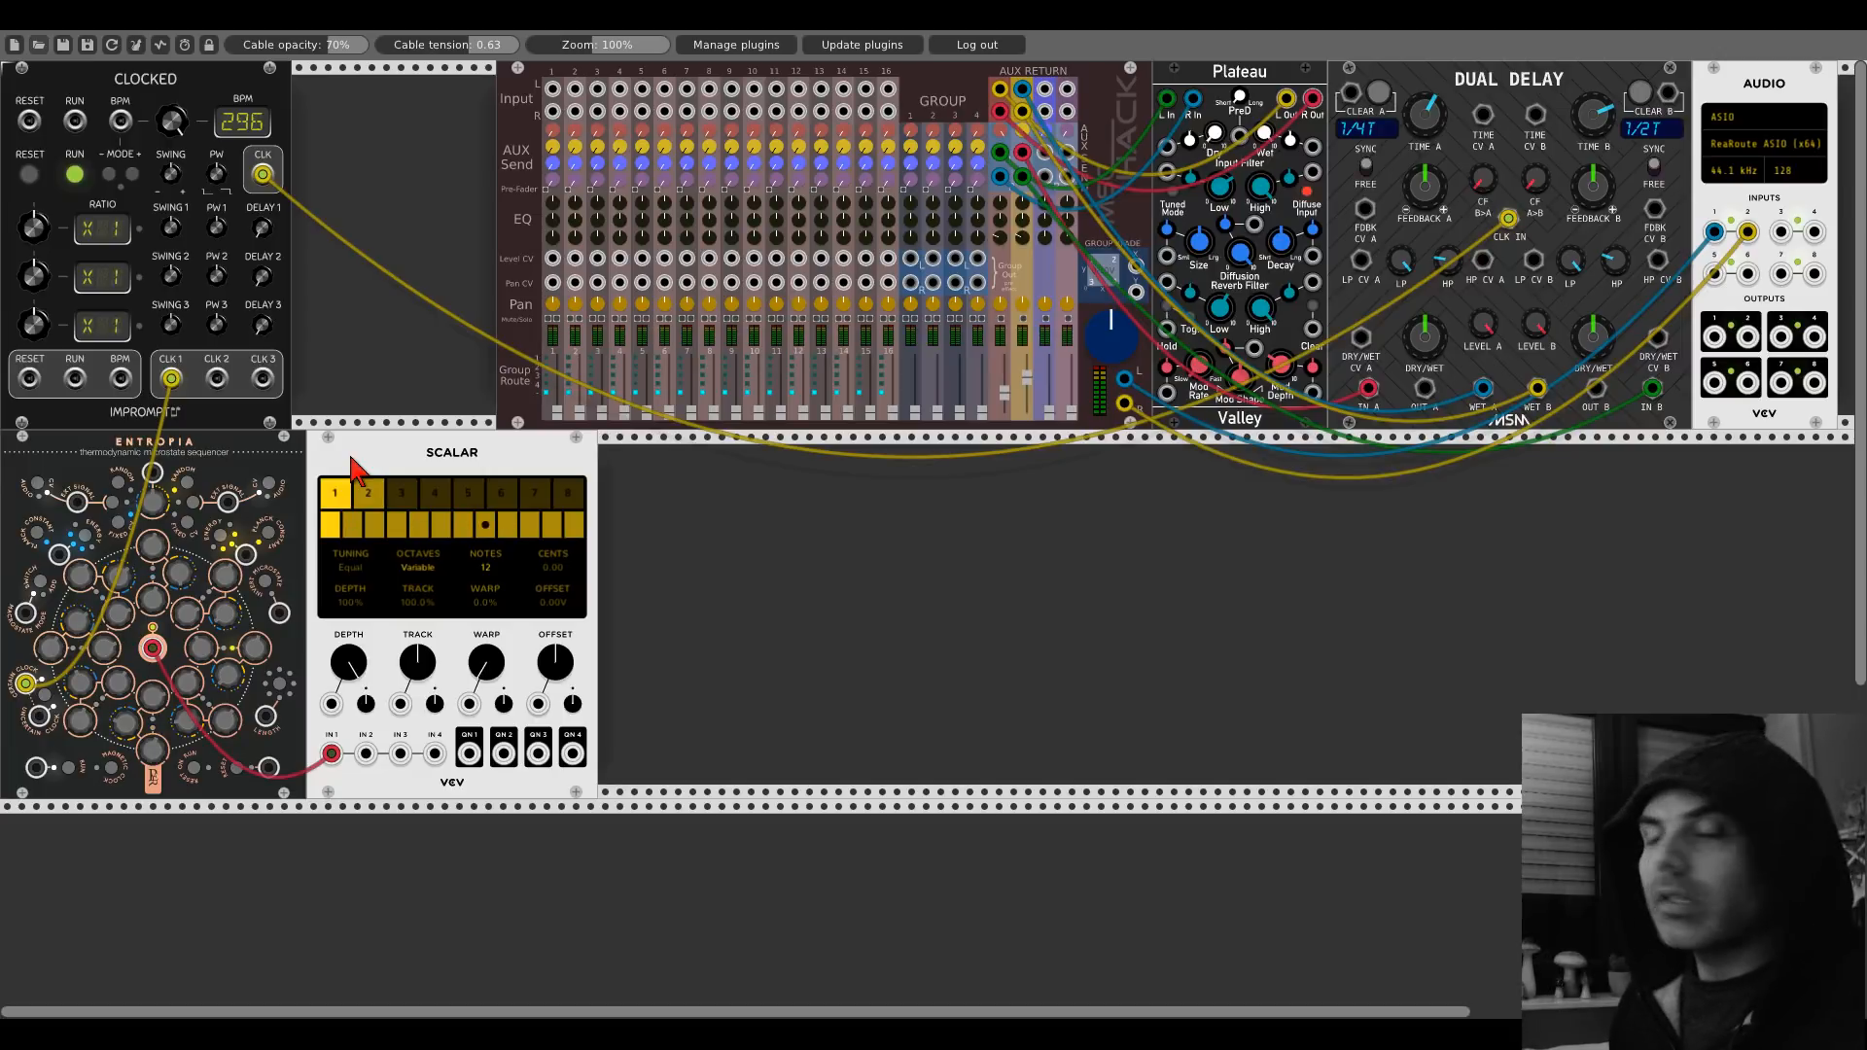
Turn off notes 2, 5, 7, 10 and 12 in Scalar's scale slot 1 to form a natural minor scale.
{"action": "left_click", "coordinate": [489, 572]}
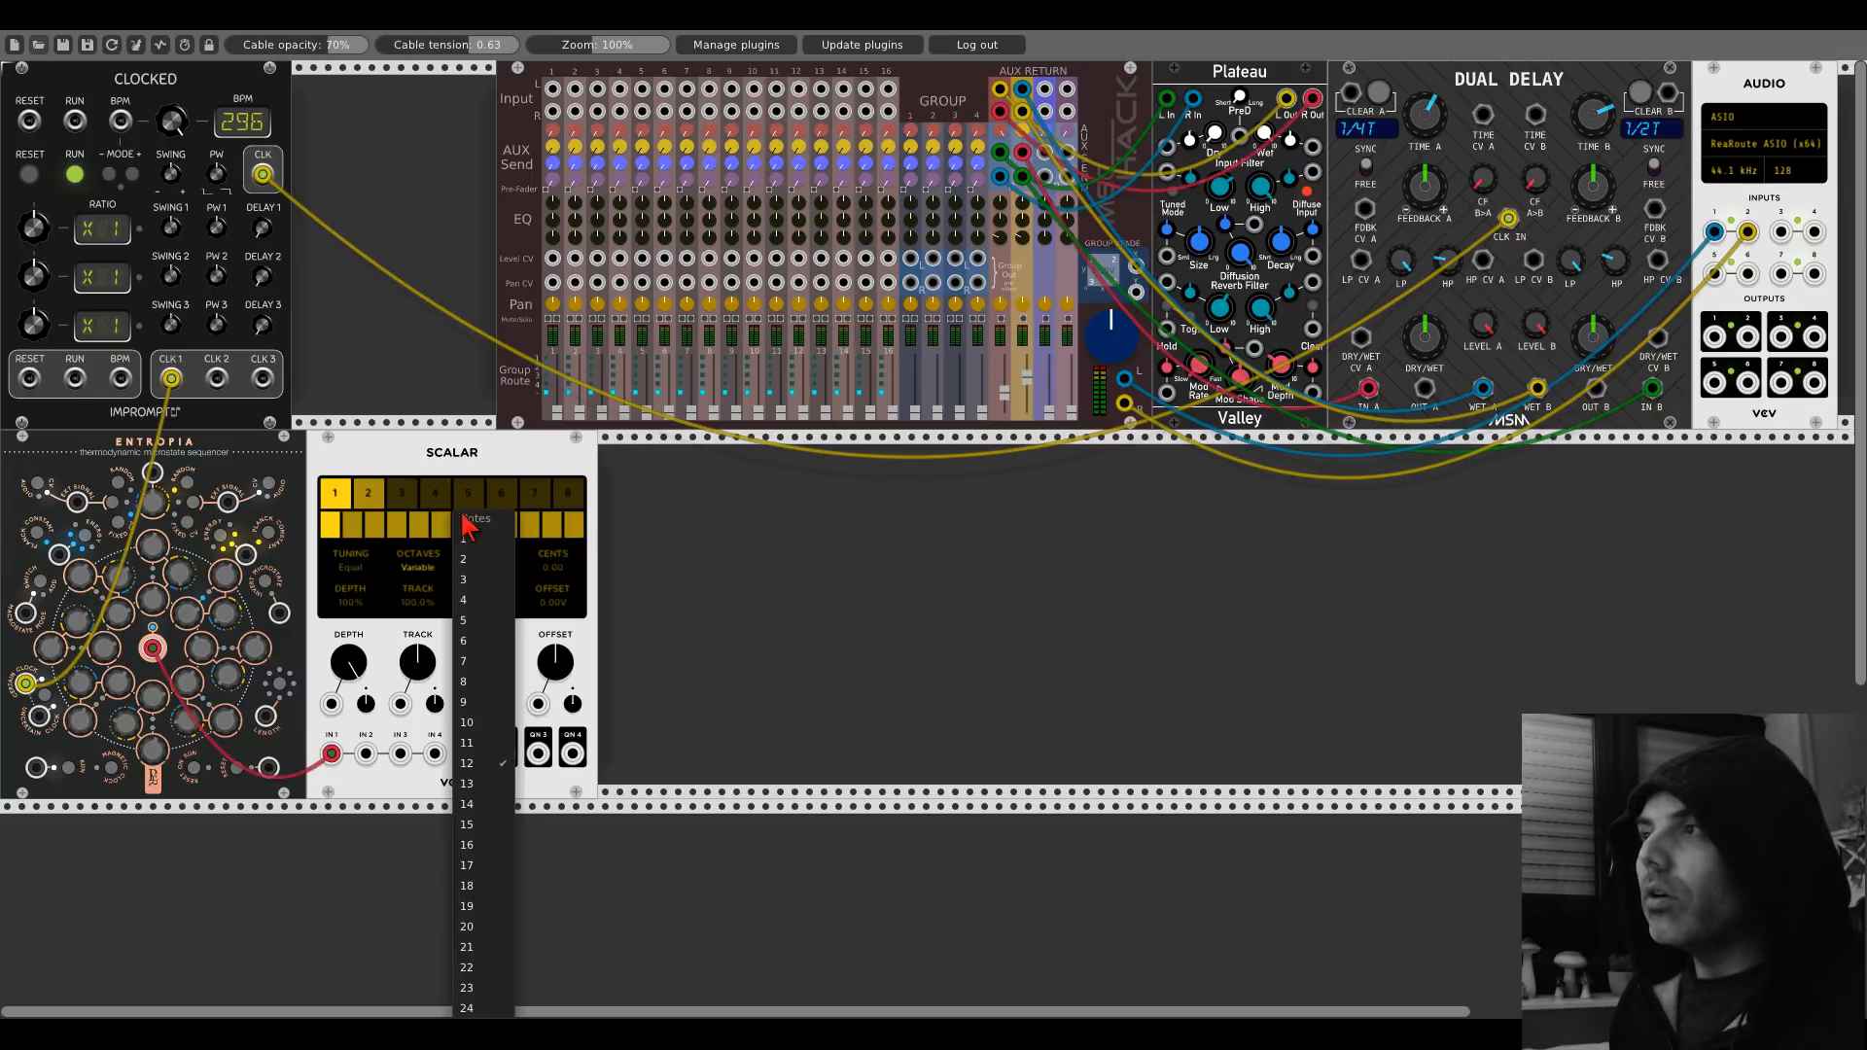
{"action": "left_click", "coordinate": [425, 461]}
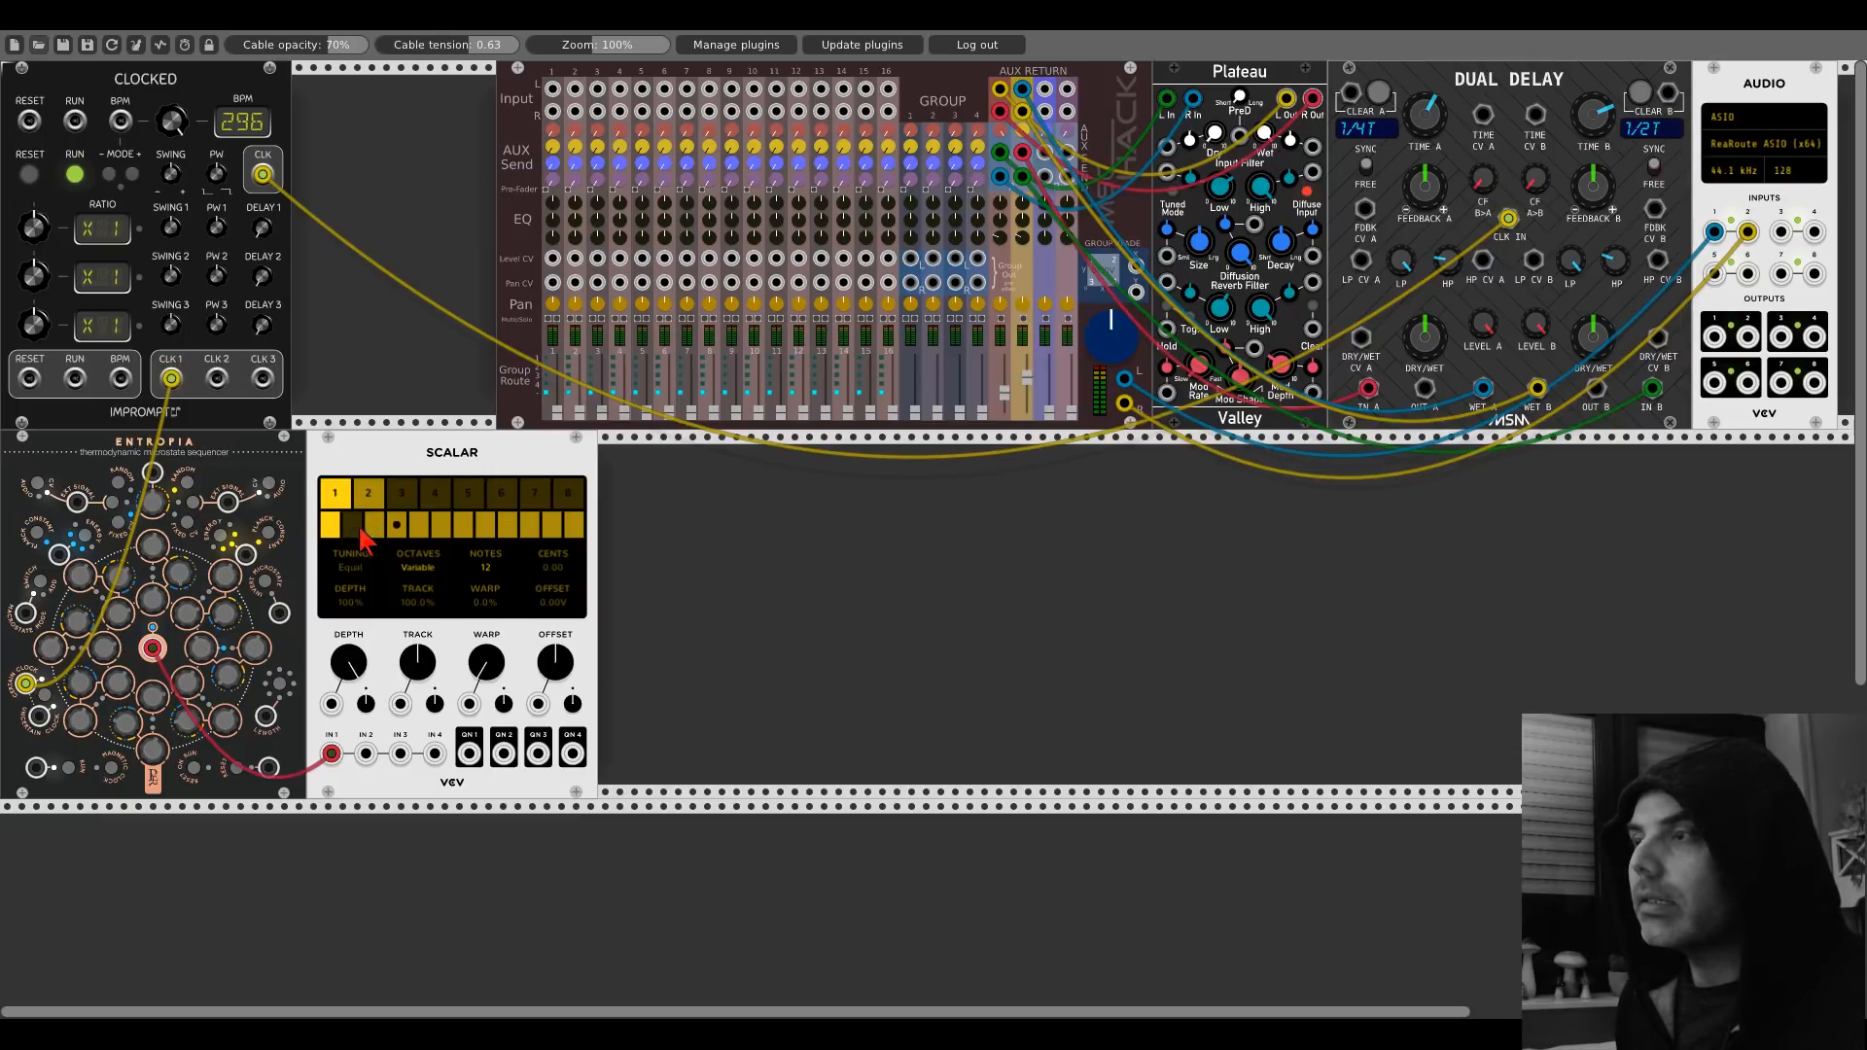
{"action": "left_click", "coordinate": [422, 531]}
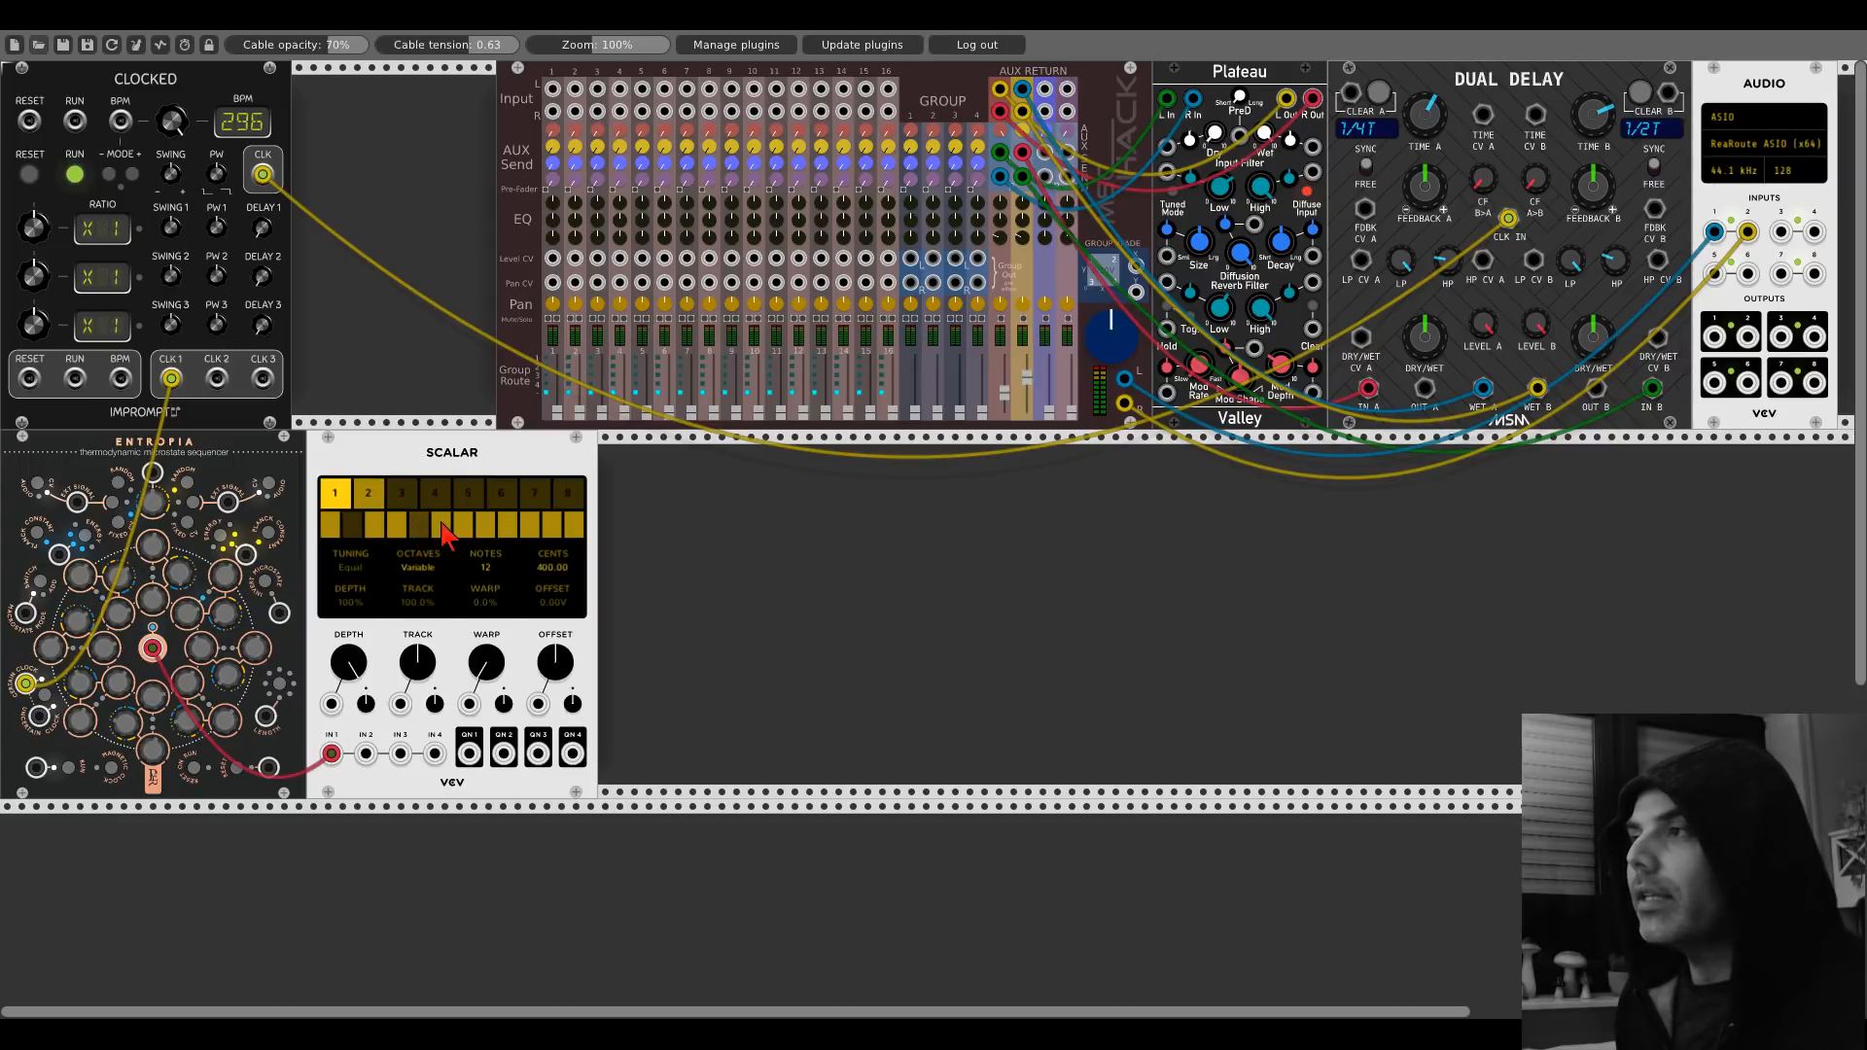
{"action": "left_click", "coordinate": [465, 532]}
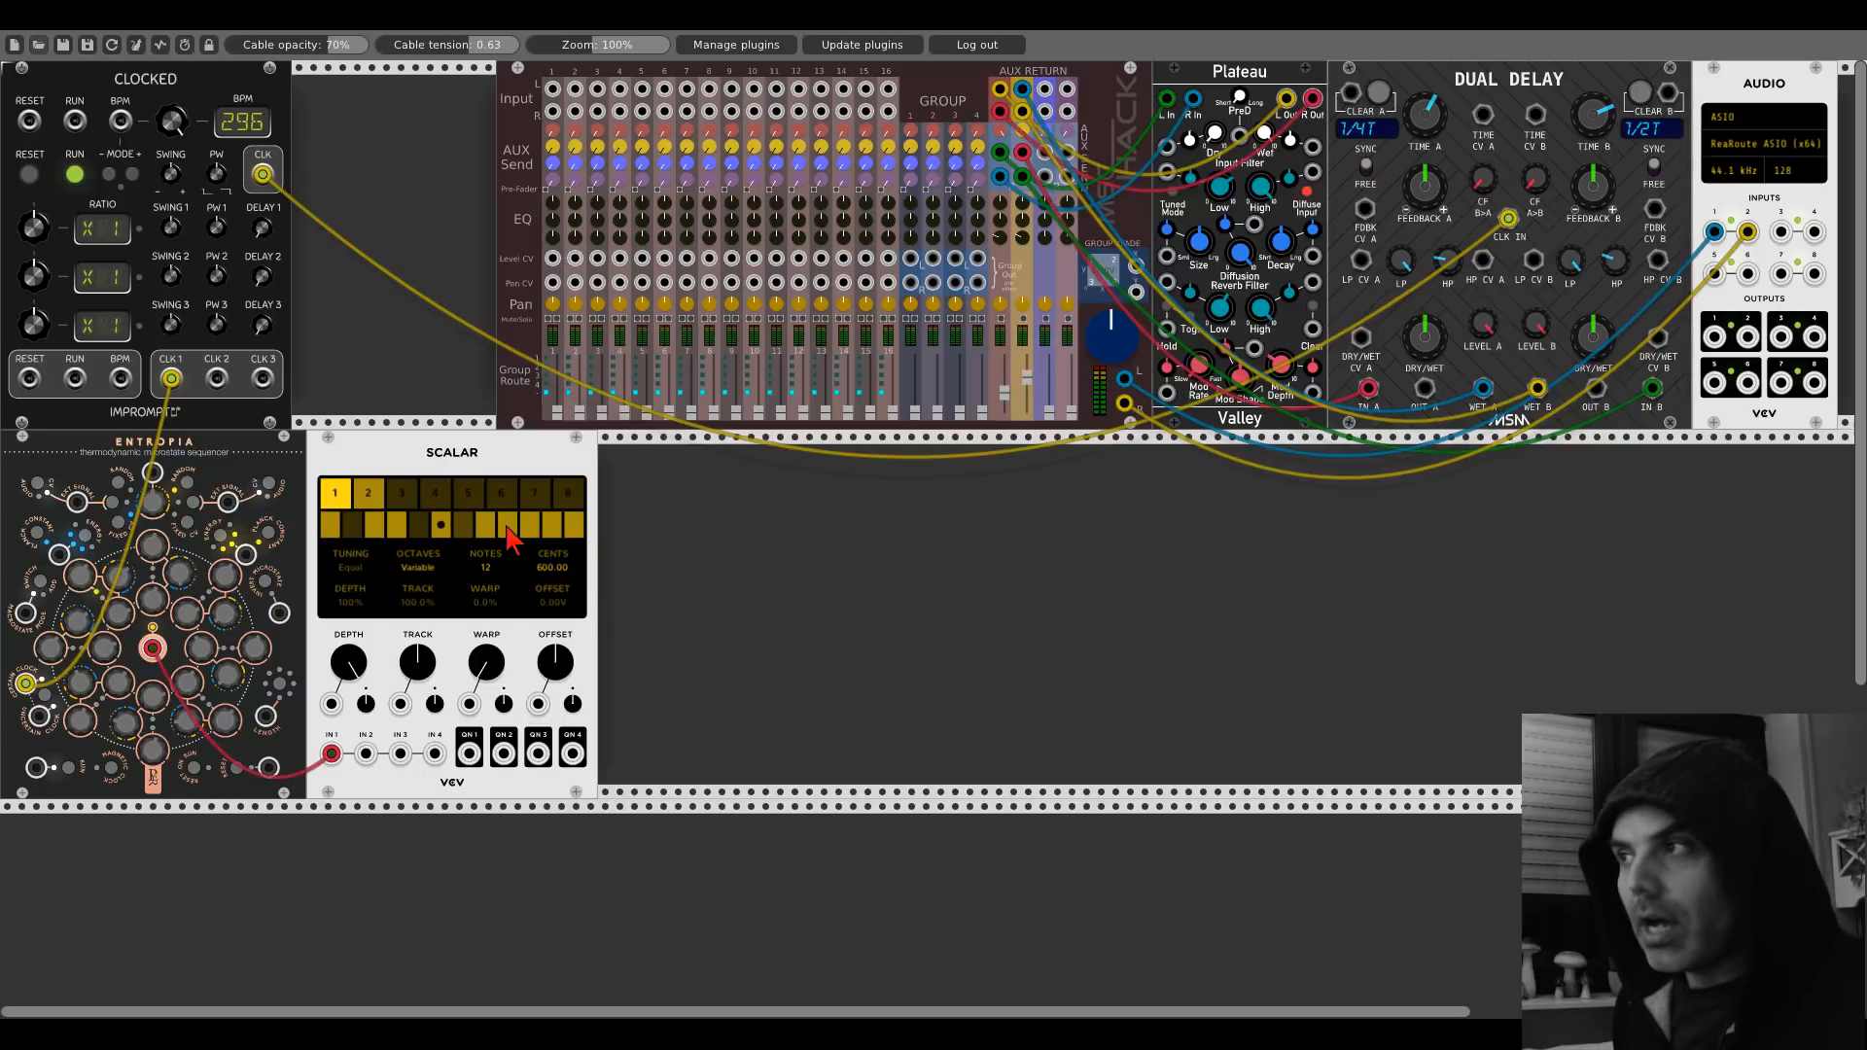
{"action": "left_click", "coordinate": [575, 530]}
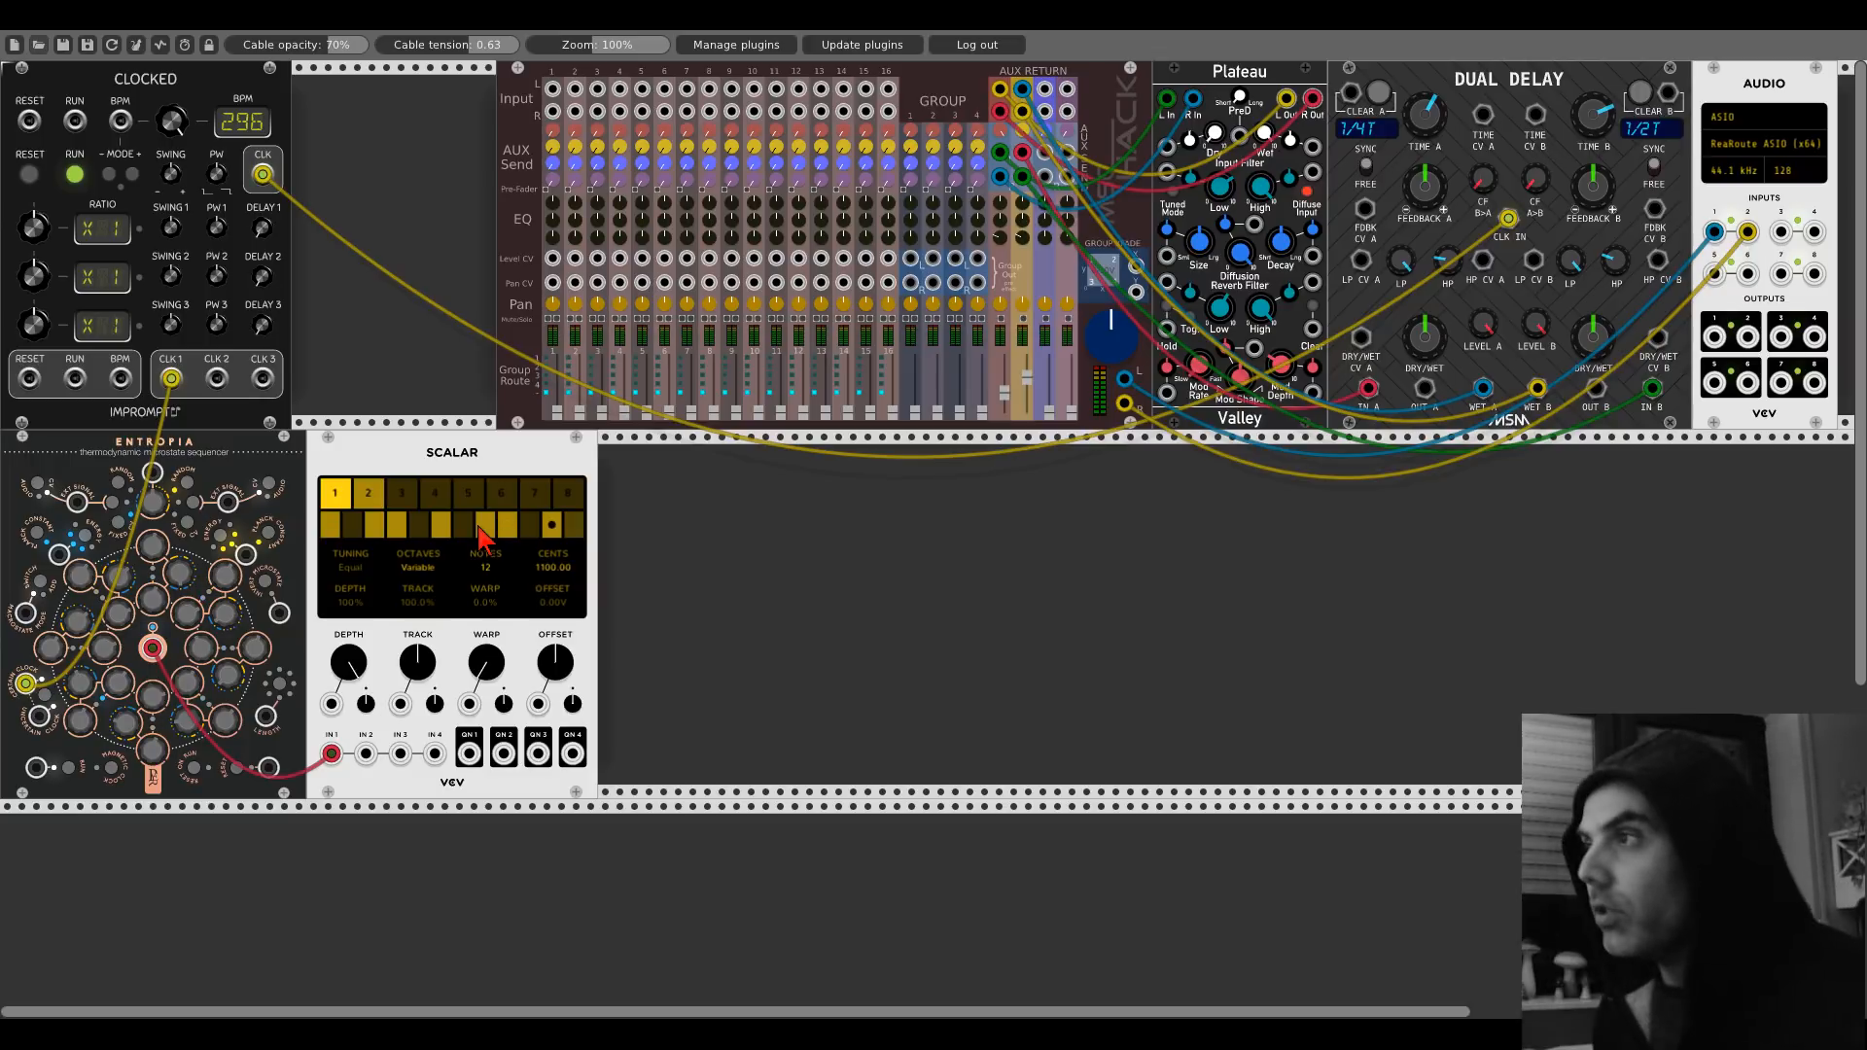
Add an FM-OP module beside Scalar, patching Scalar's QN 1 to its V/OCT and its output to mixer channel 1's left input.
{"action": "right_click", "coordinate": [642, 581]}
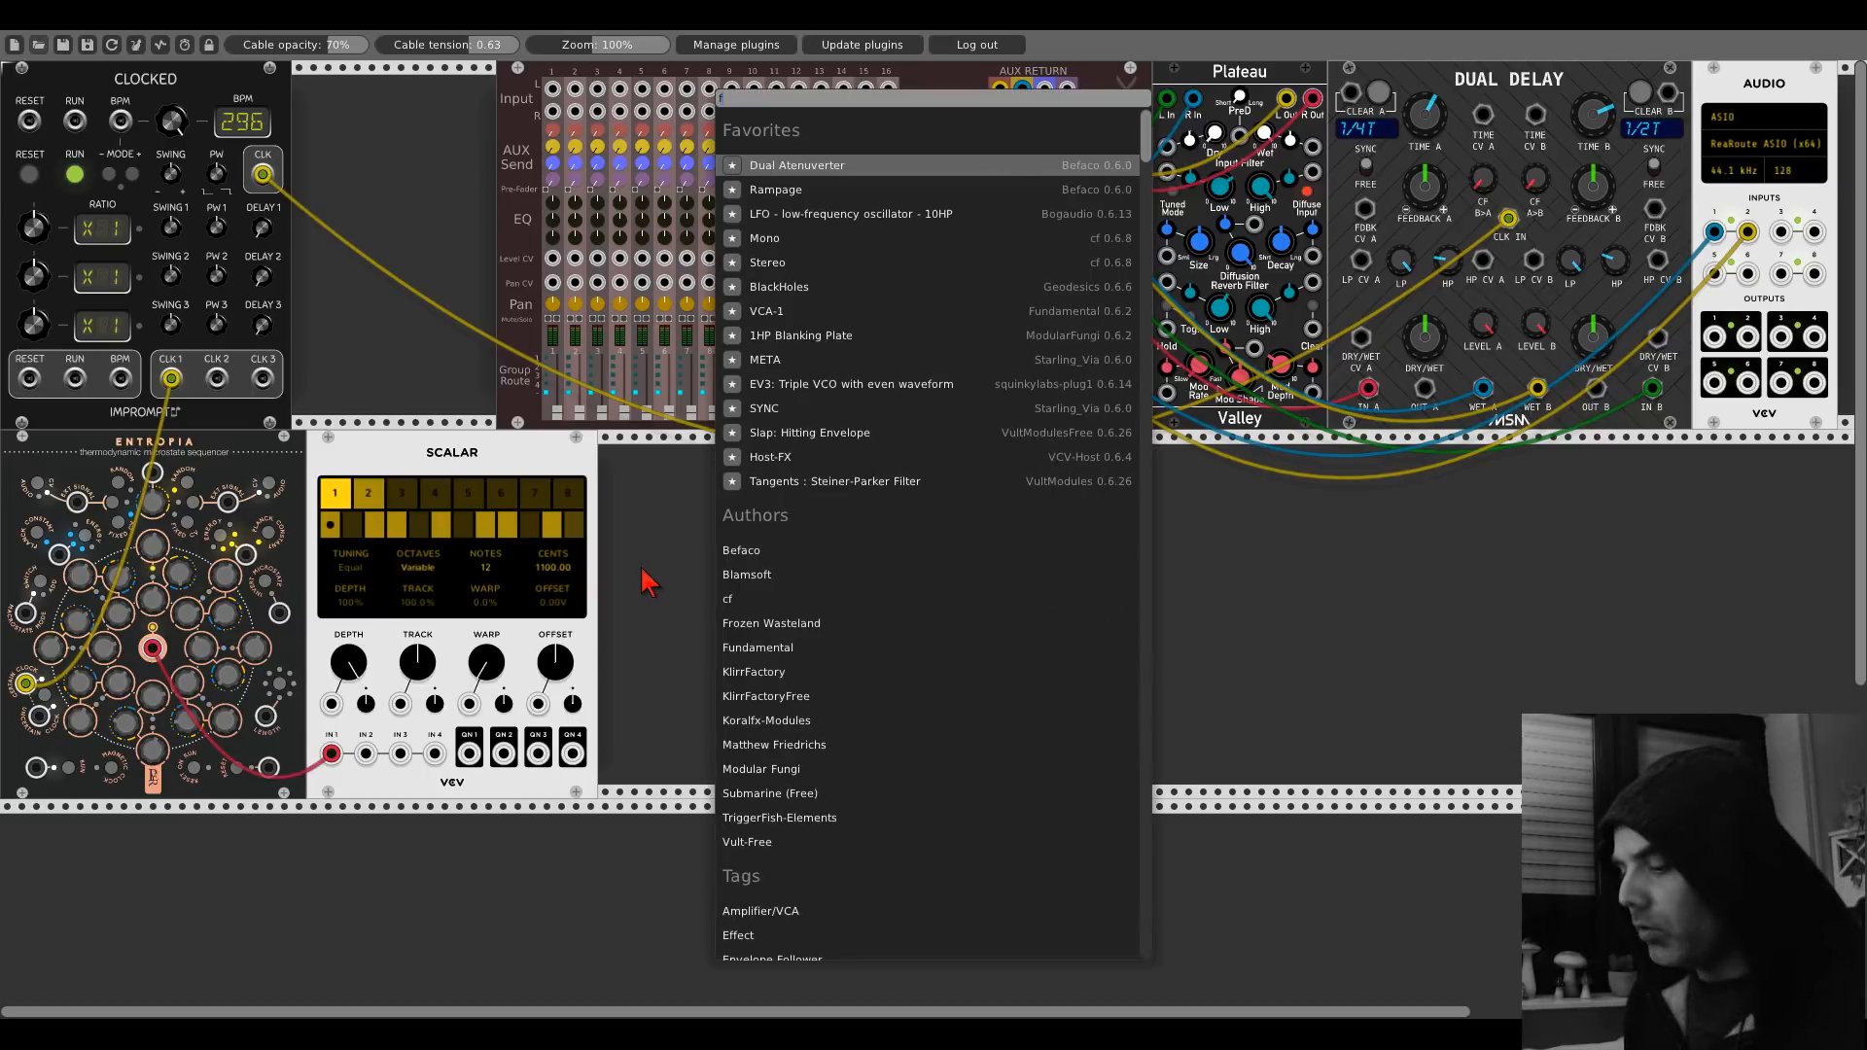
{"action": "type", "text": "fm-op"}
{"action": "key", "text": "Return"}
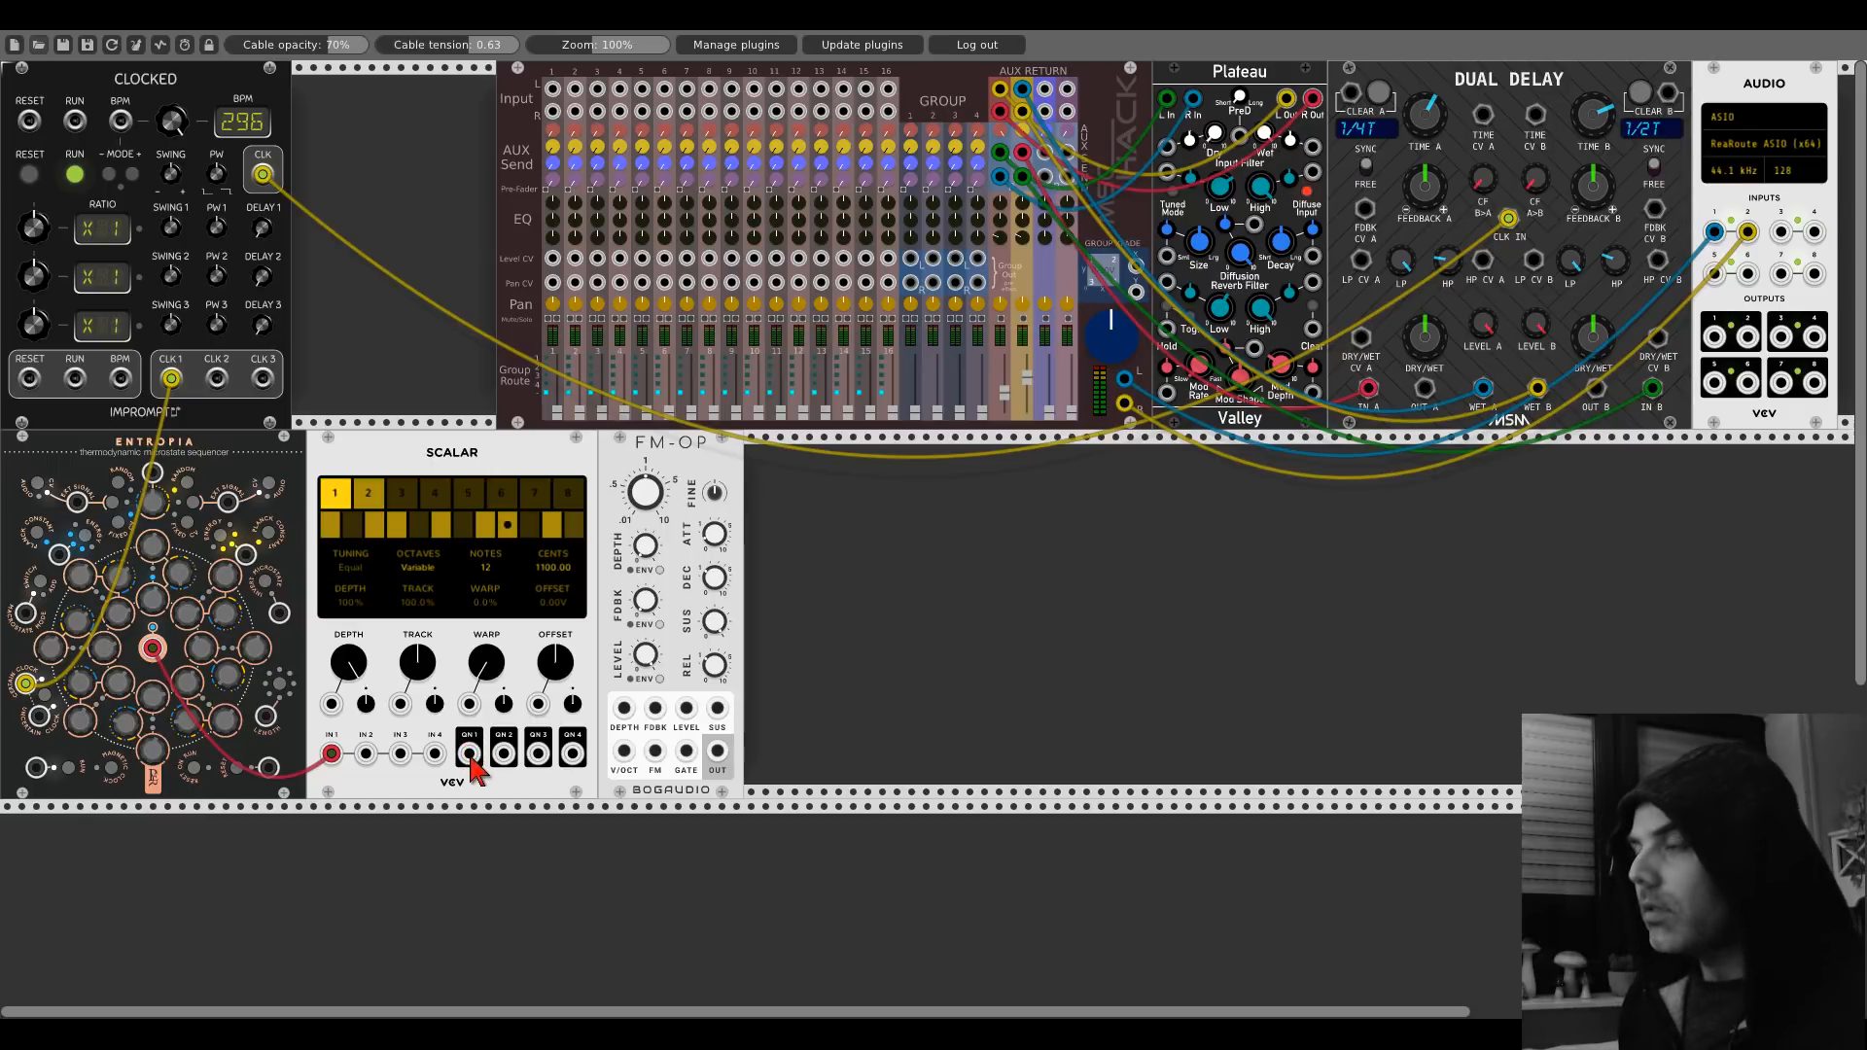
{"action": "left_click_drag", "start_coordinate": [469, 754], "coordinate": [624, 751]}
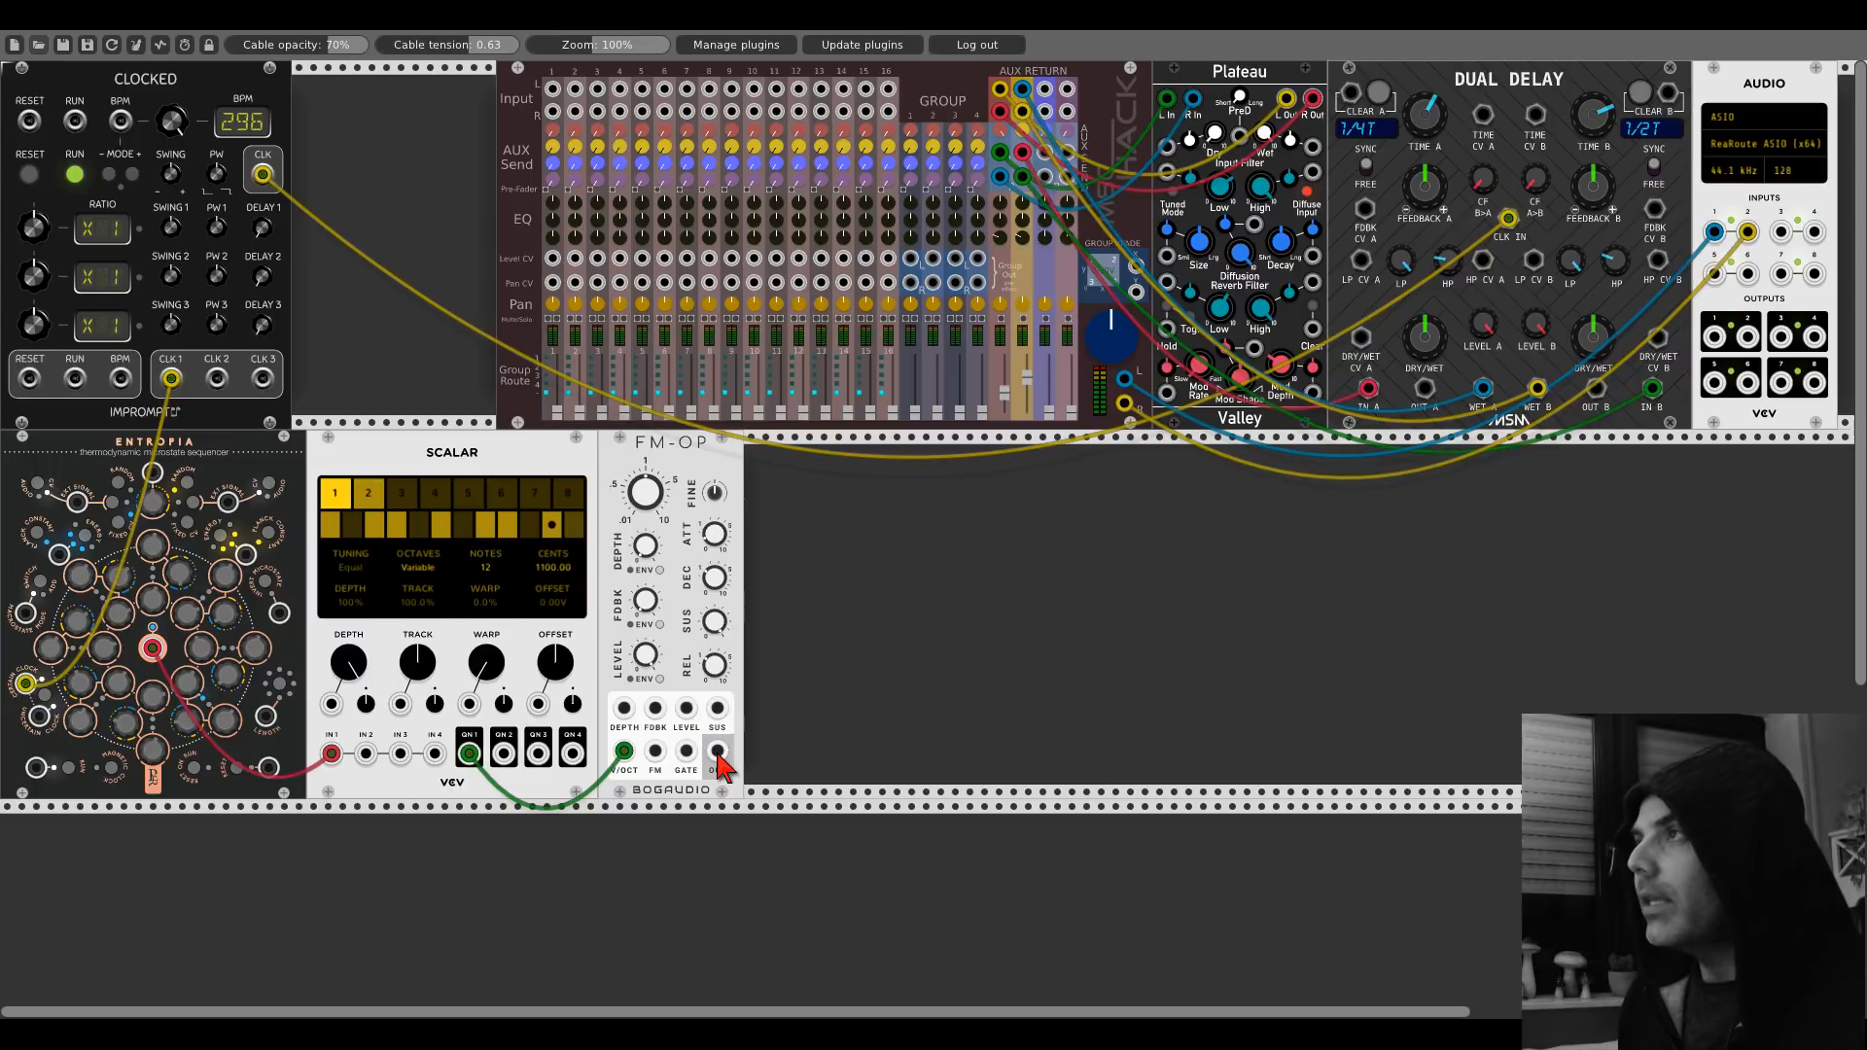
{"action": "left_click_drag", "start_coordinate": [718, 753], "coordinate": [551, 89]}
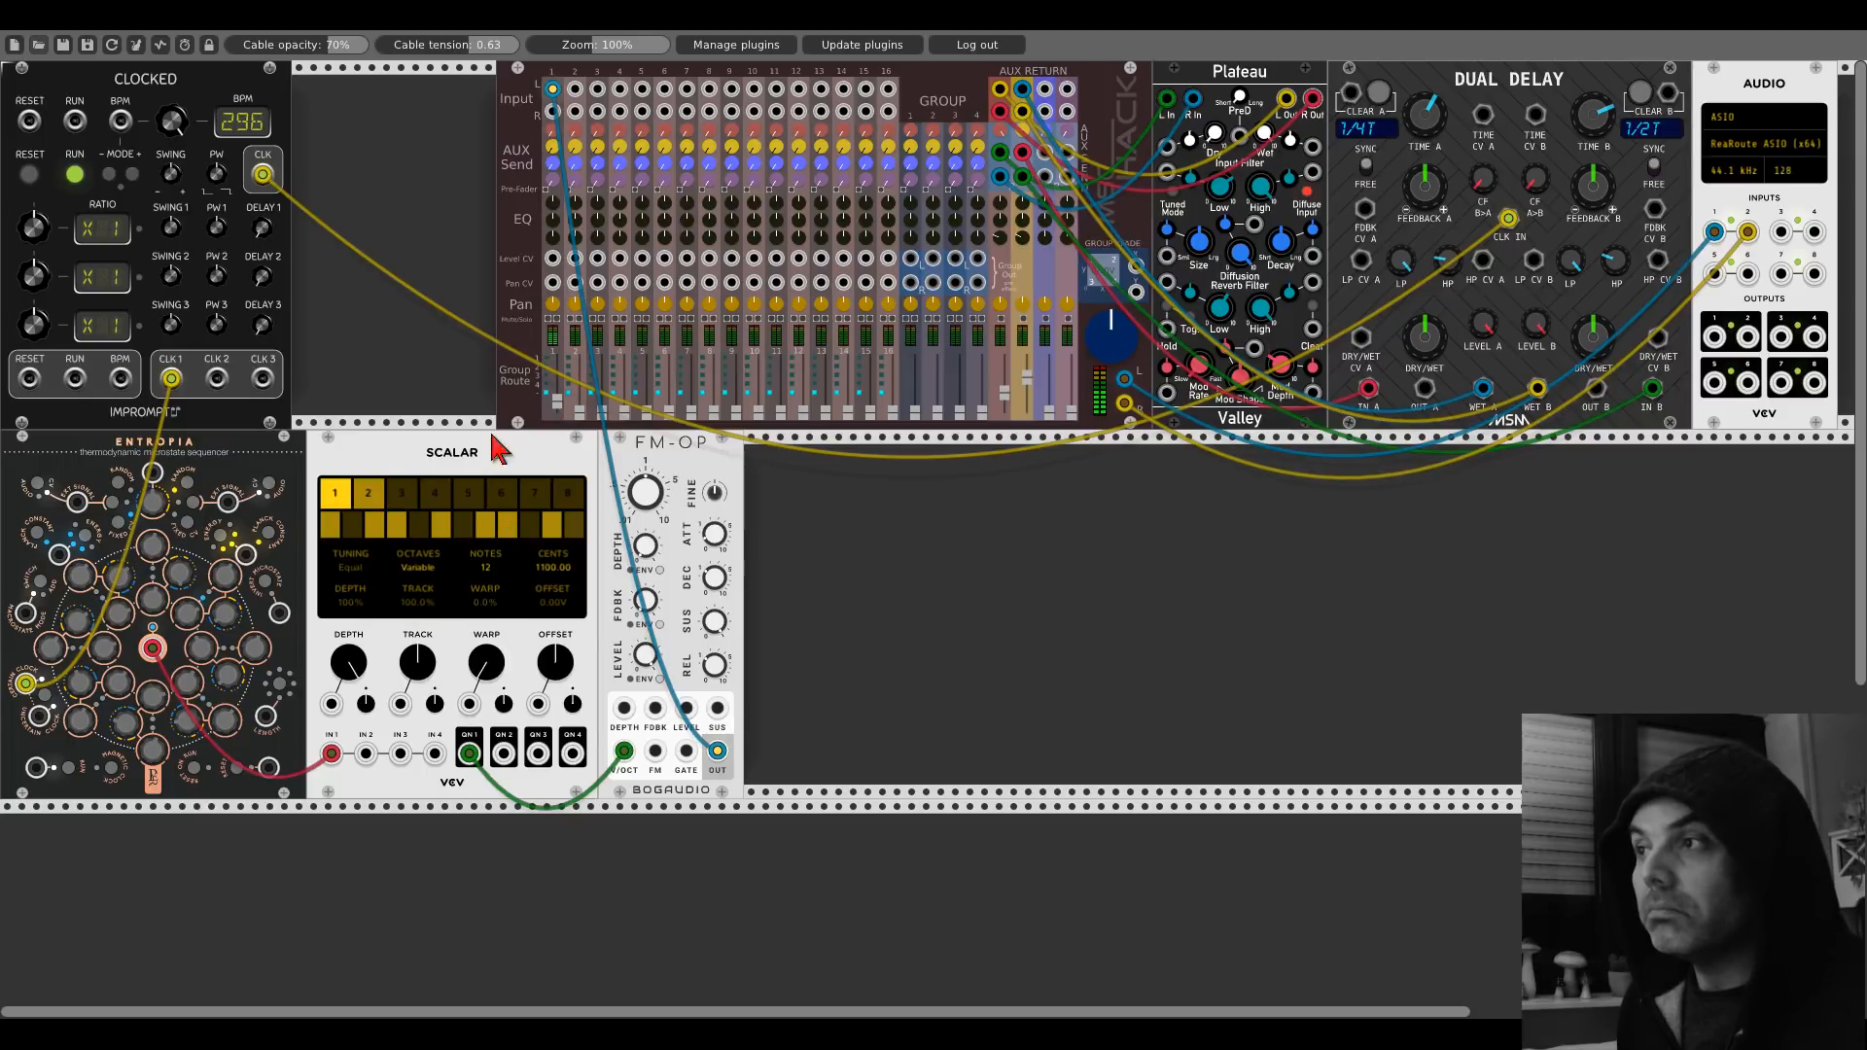
Select Scalar's scale slot 2 and turn off notes 2, 5, 7, 10 and 12 to match slot 1.
{"action": "left_click", "coordinate": [364, 504]}
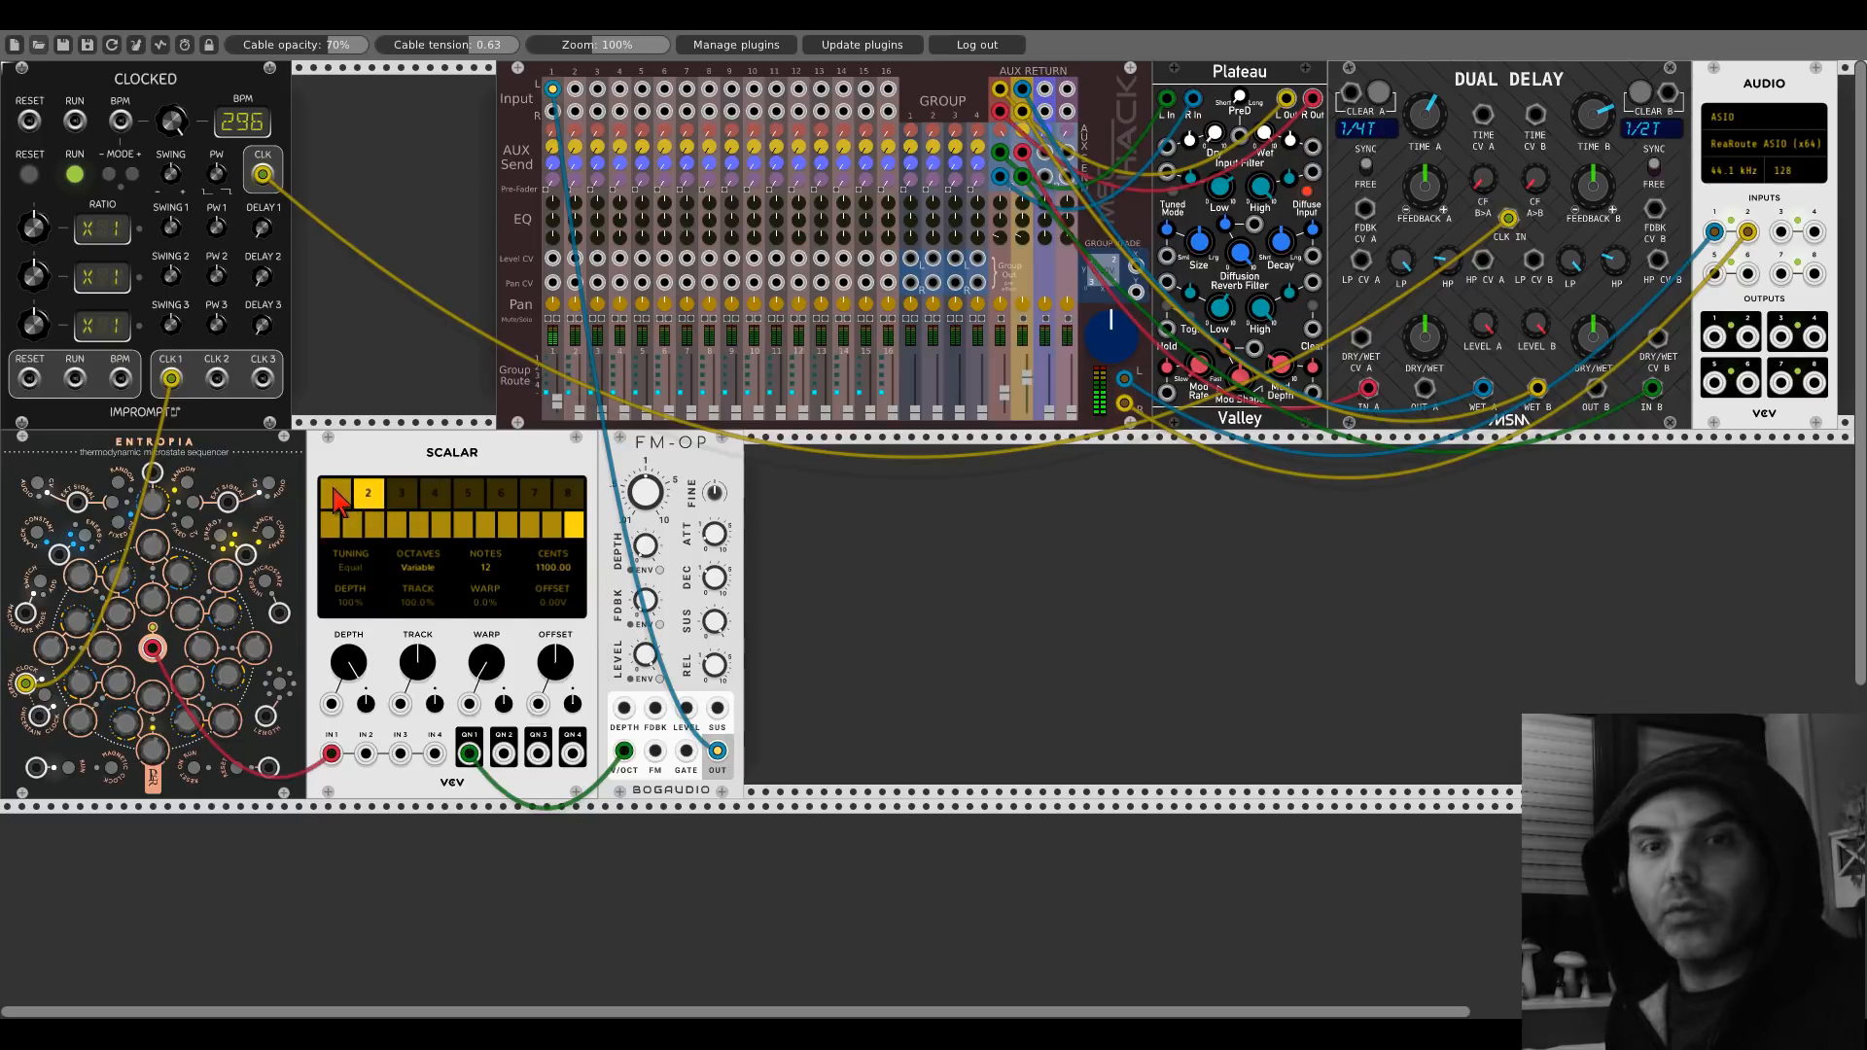
{"action": "left_click", "coordinate": [336, 499]}
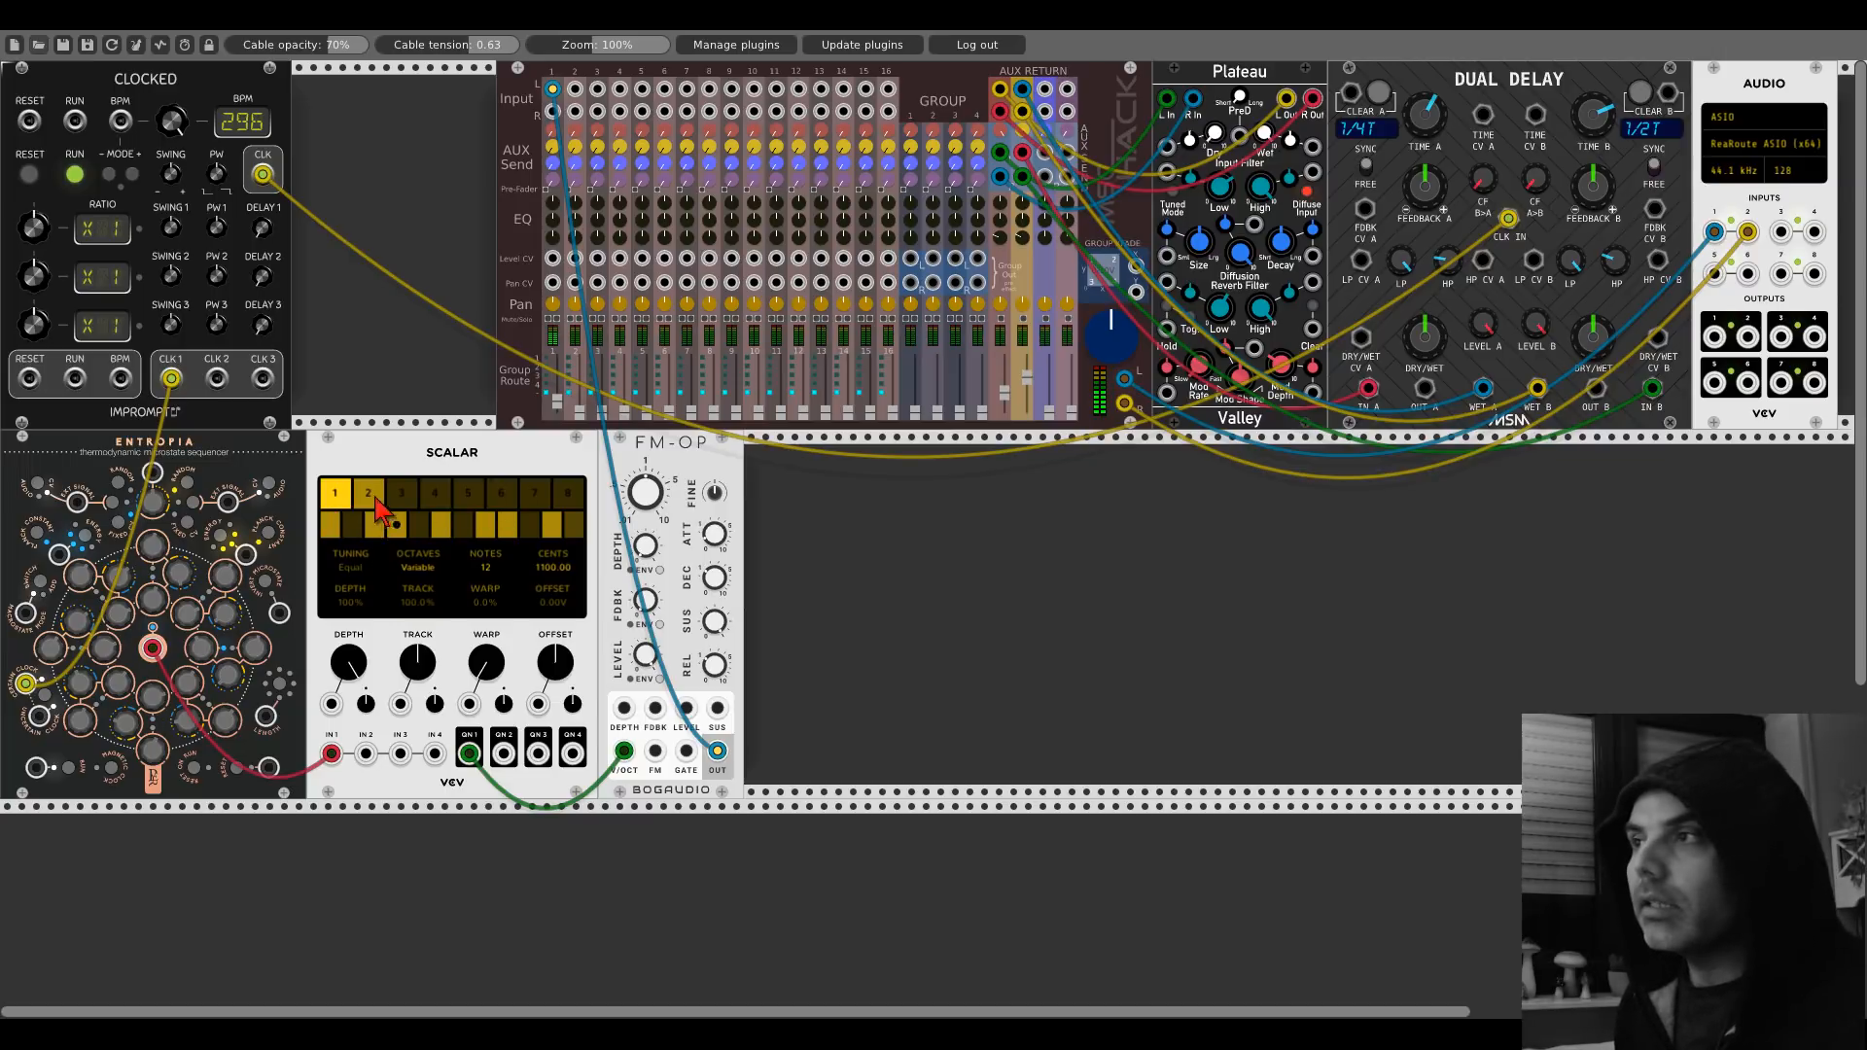
{"action": "left_click", "coordinate": [371, 500]}
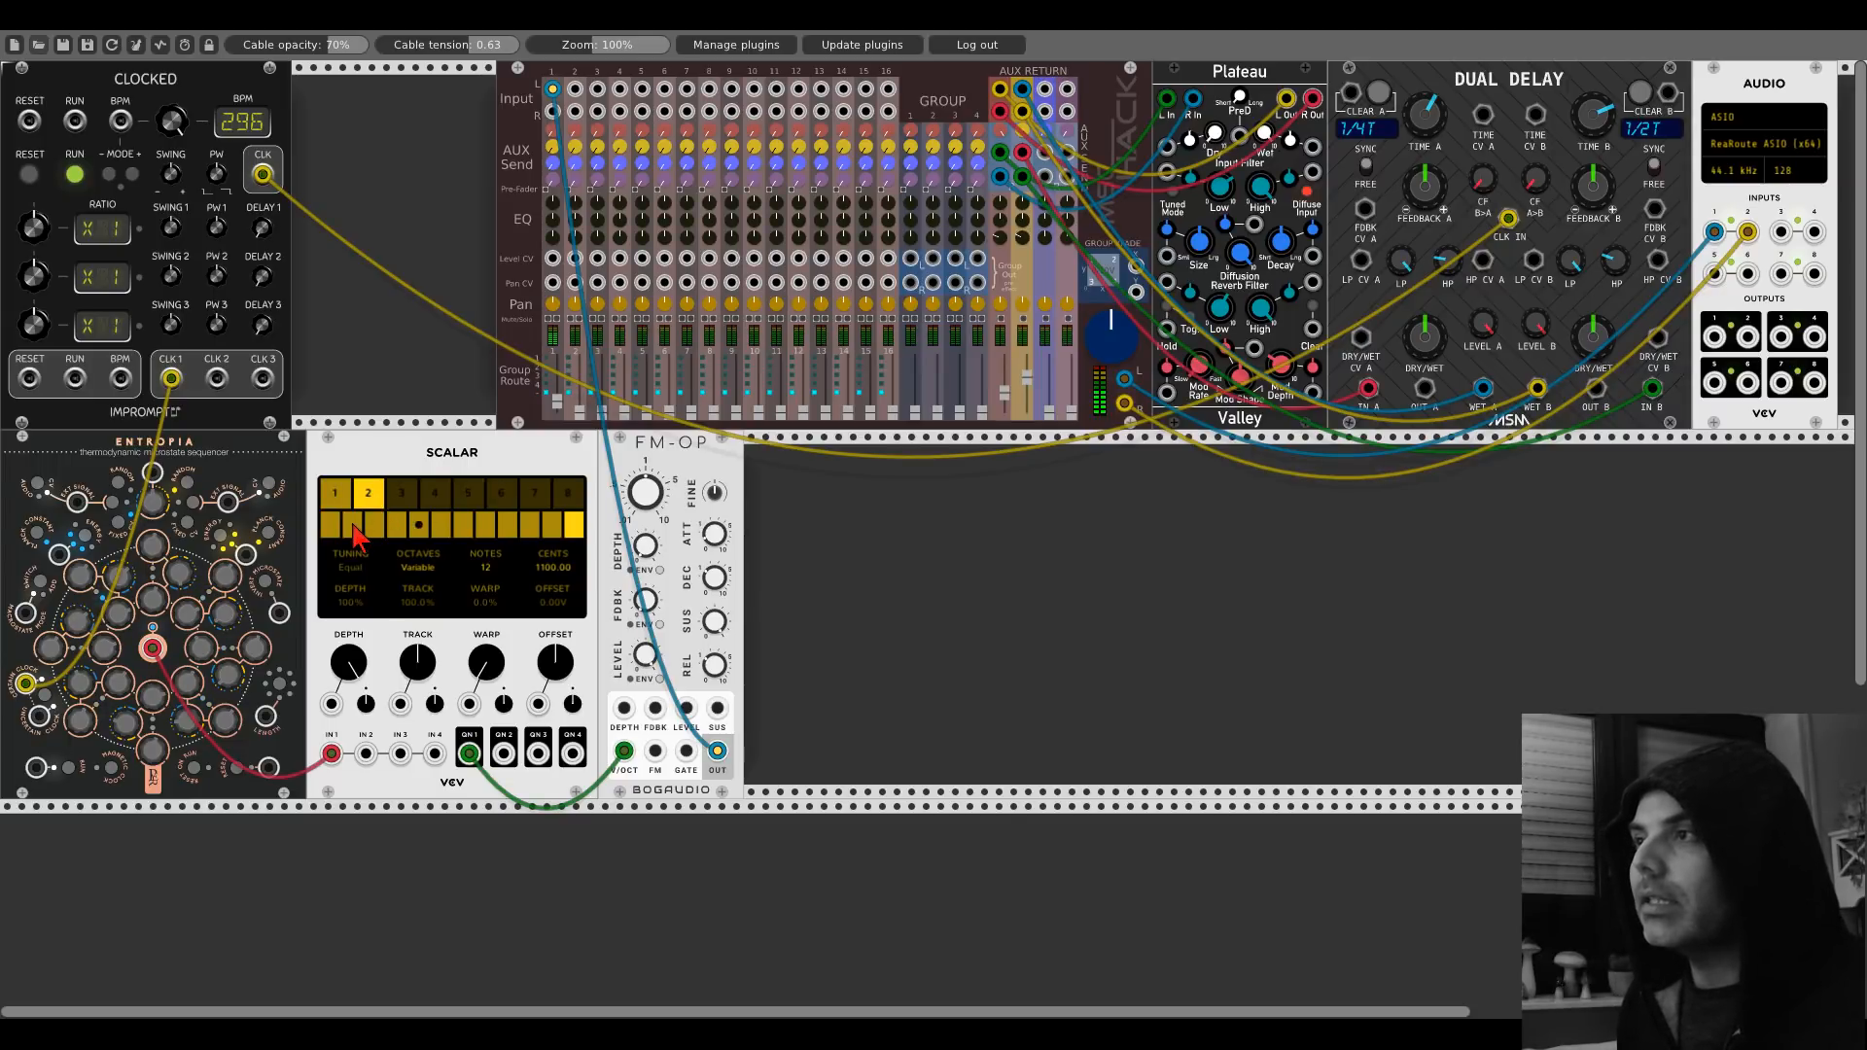
{"action": "left_click", "coordinate": [357, 533]}
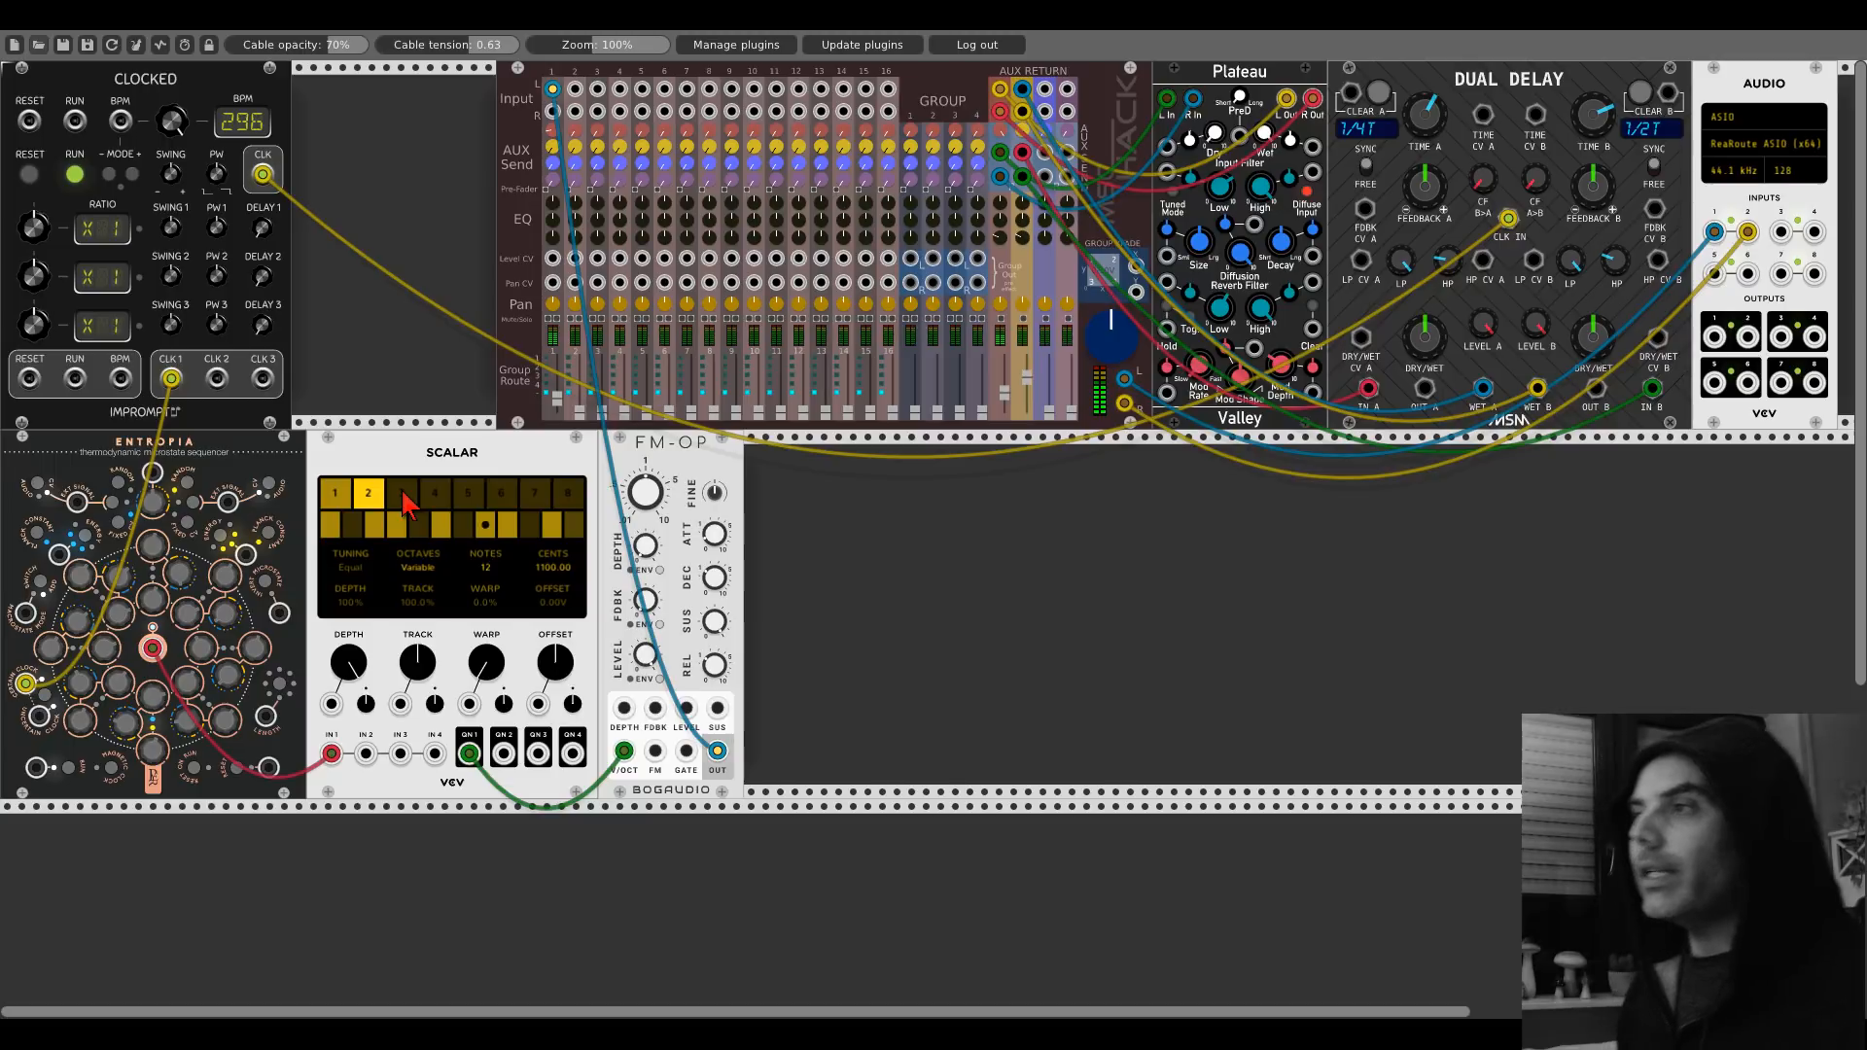
Activate scale slot 3 with notes 2, 5, 7, 10 and 12 turned off, and reselect slot 1.
{"action": "left_click", "coordinate": [404, 498]}
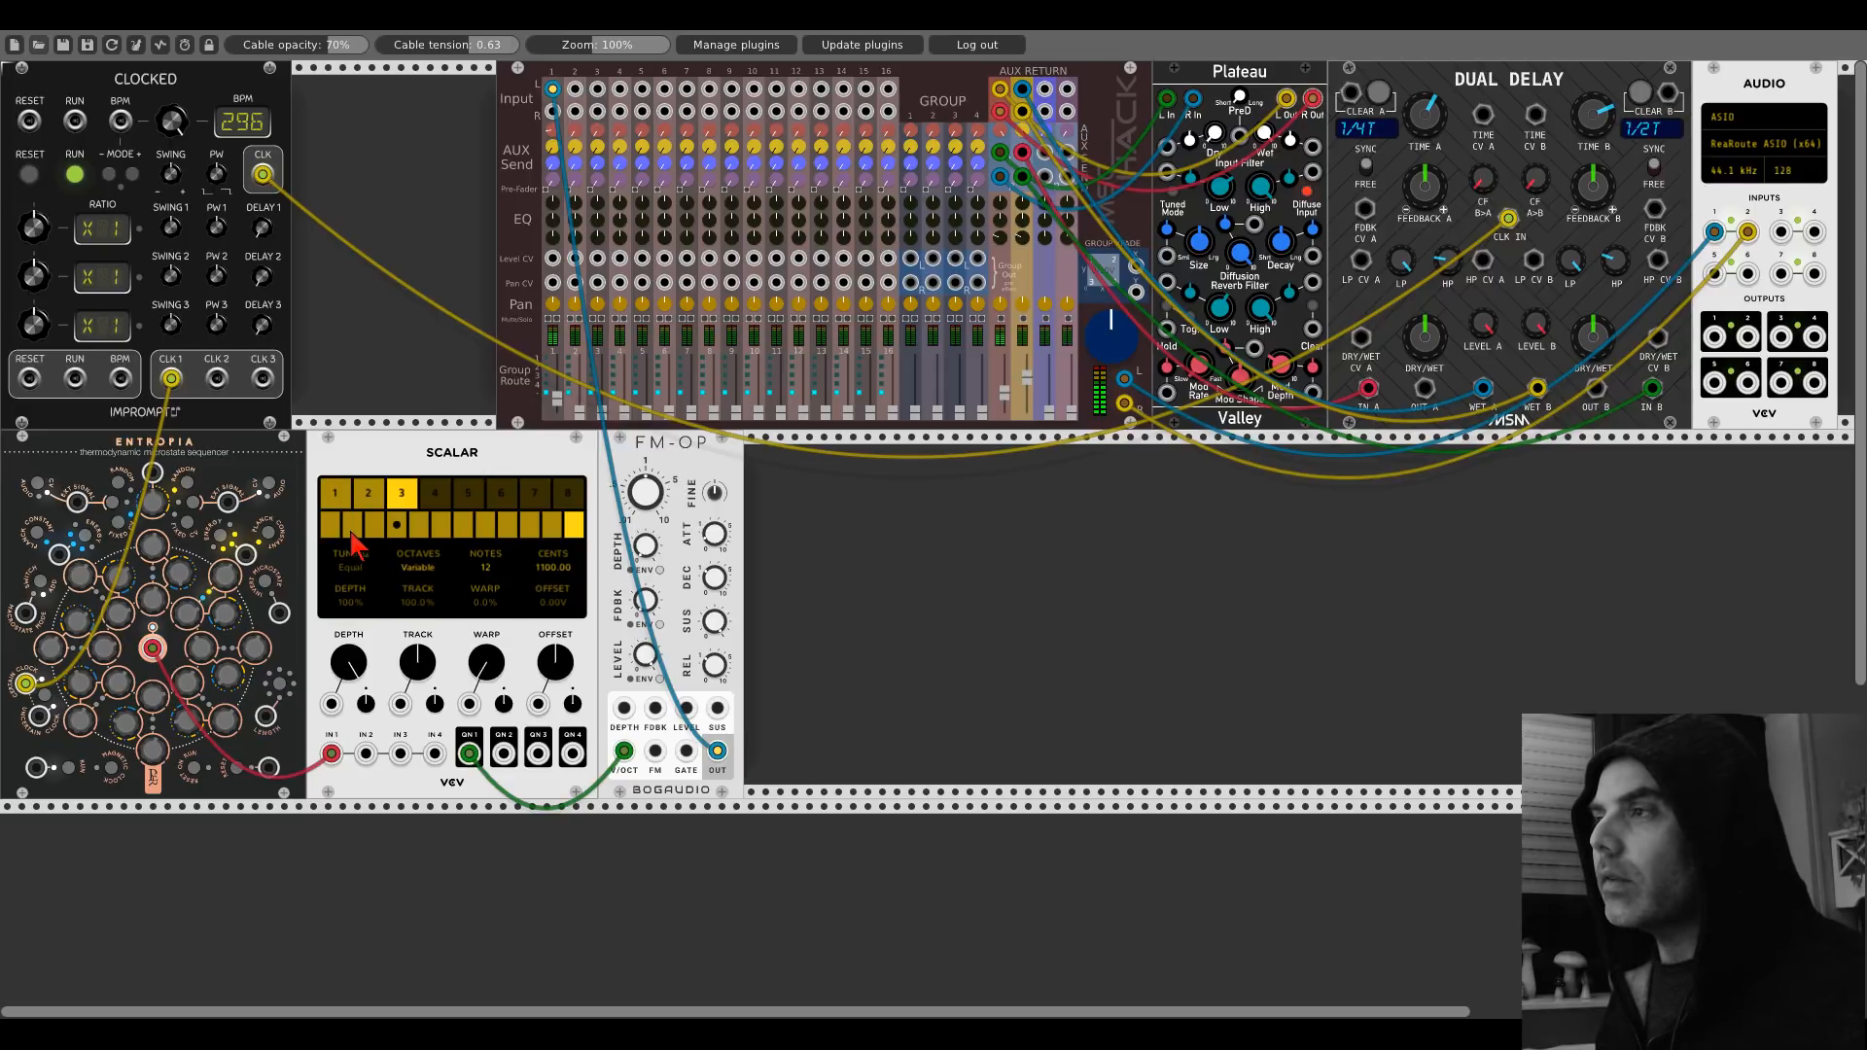
{"action": "left_click", "coordinate": [351, 529]}
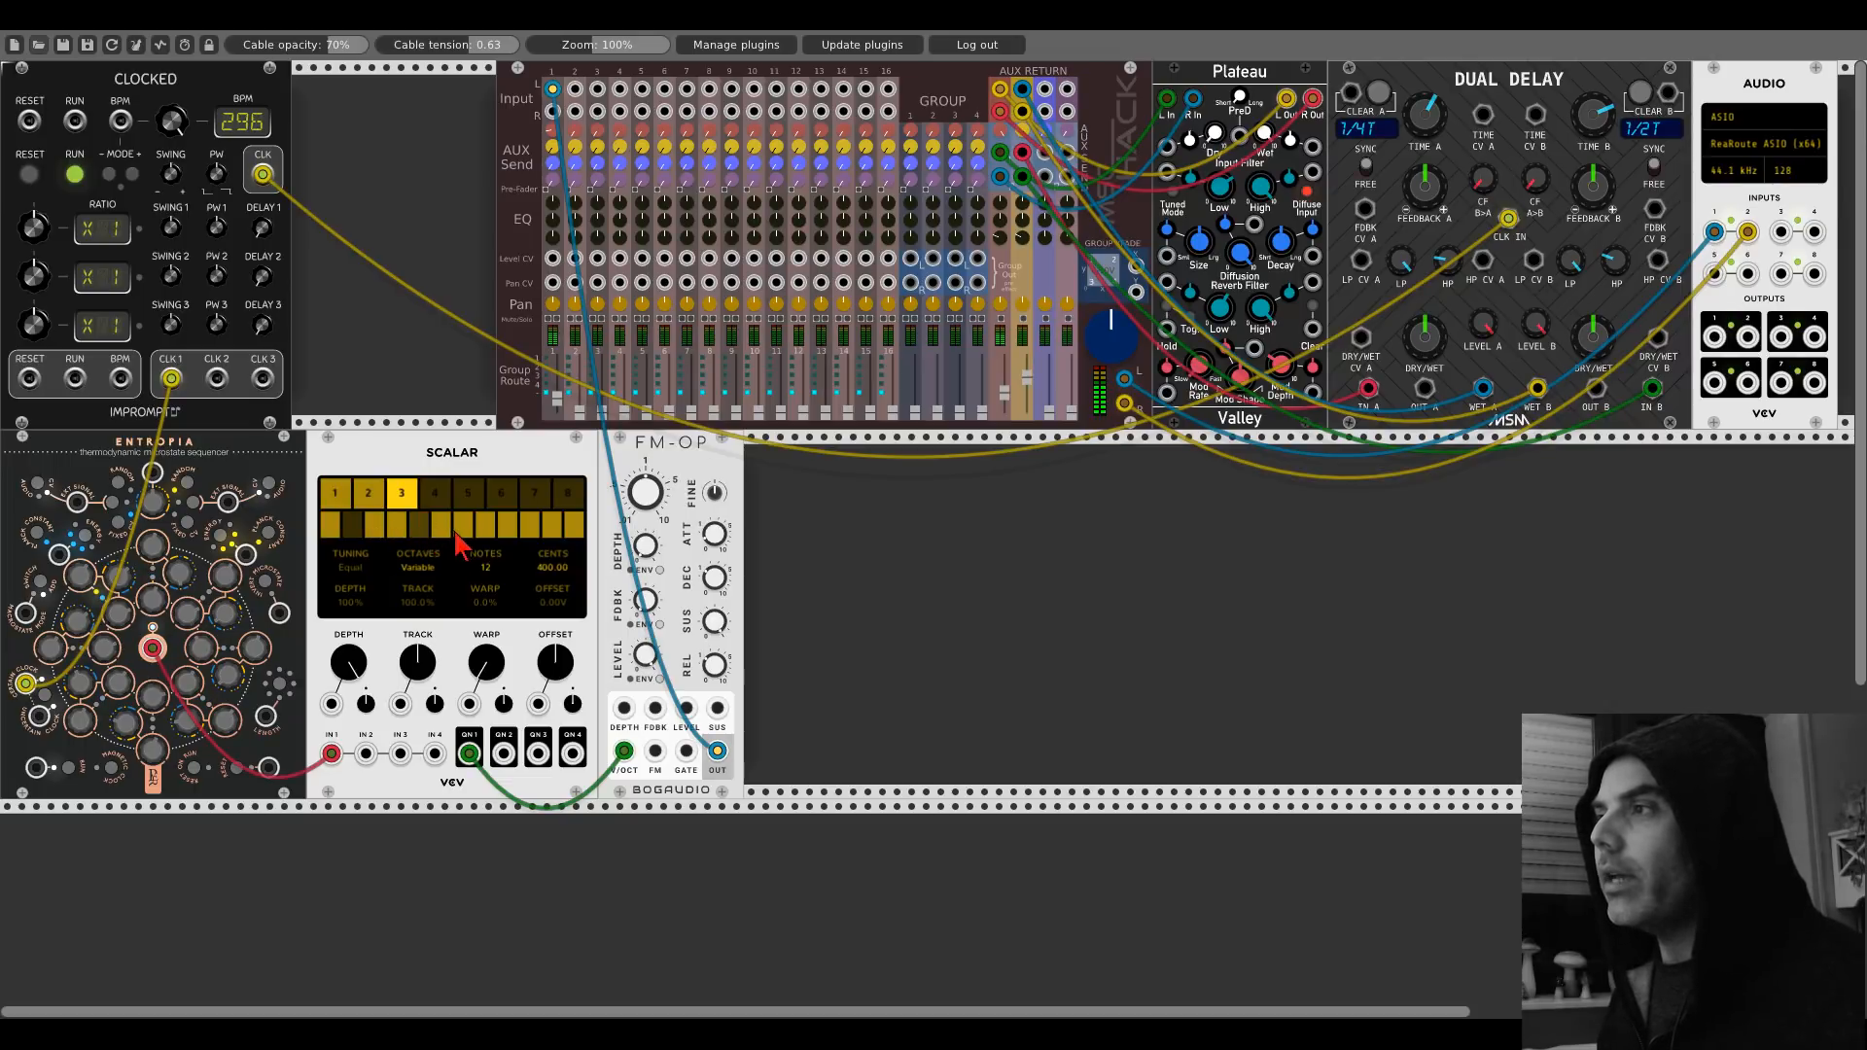
{"action": "left_click", "coordinate": [463, 530]}
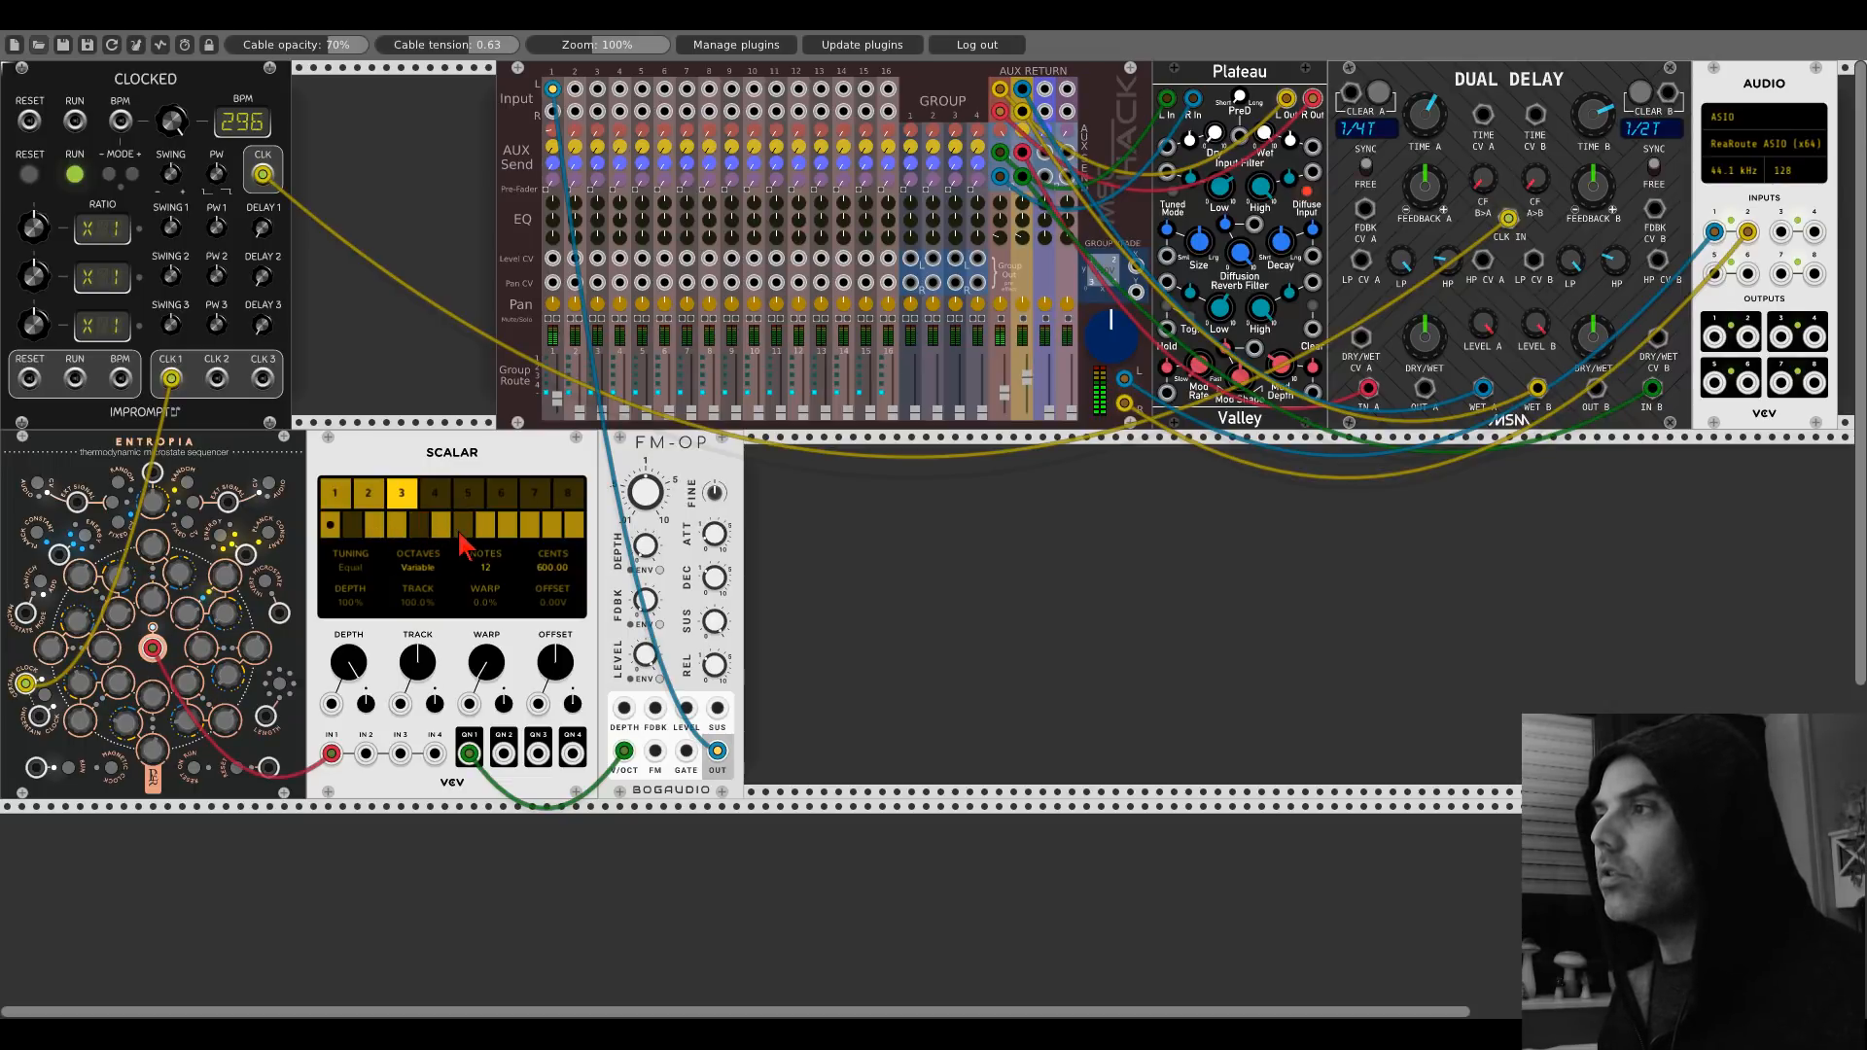
{"action": "left_click", "coordinate": [529, 530]}
{"action": "left_click", "coordinate": [572, 527]}
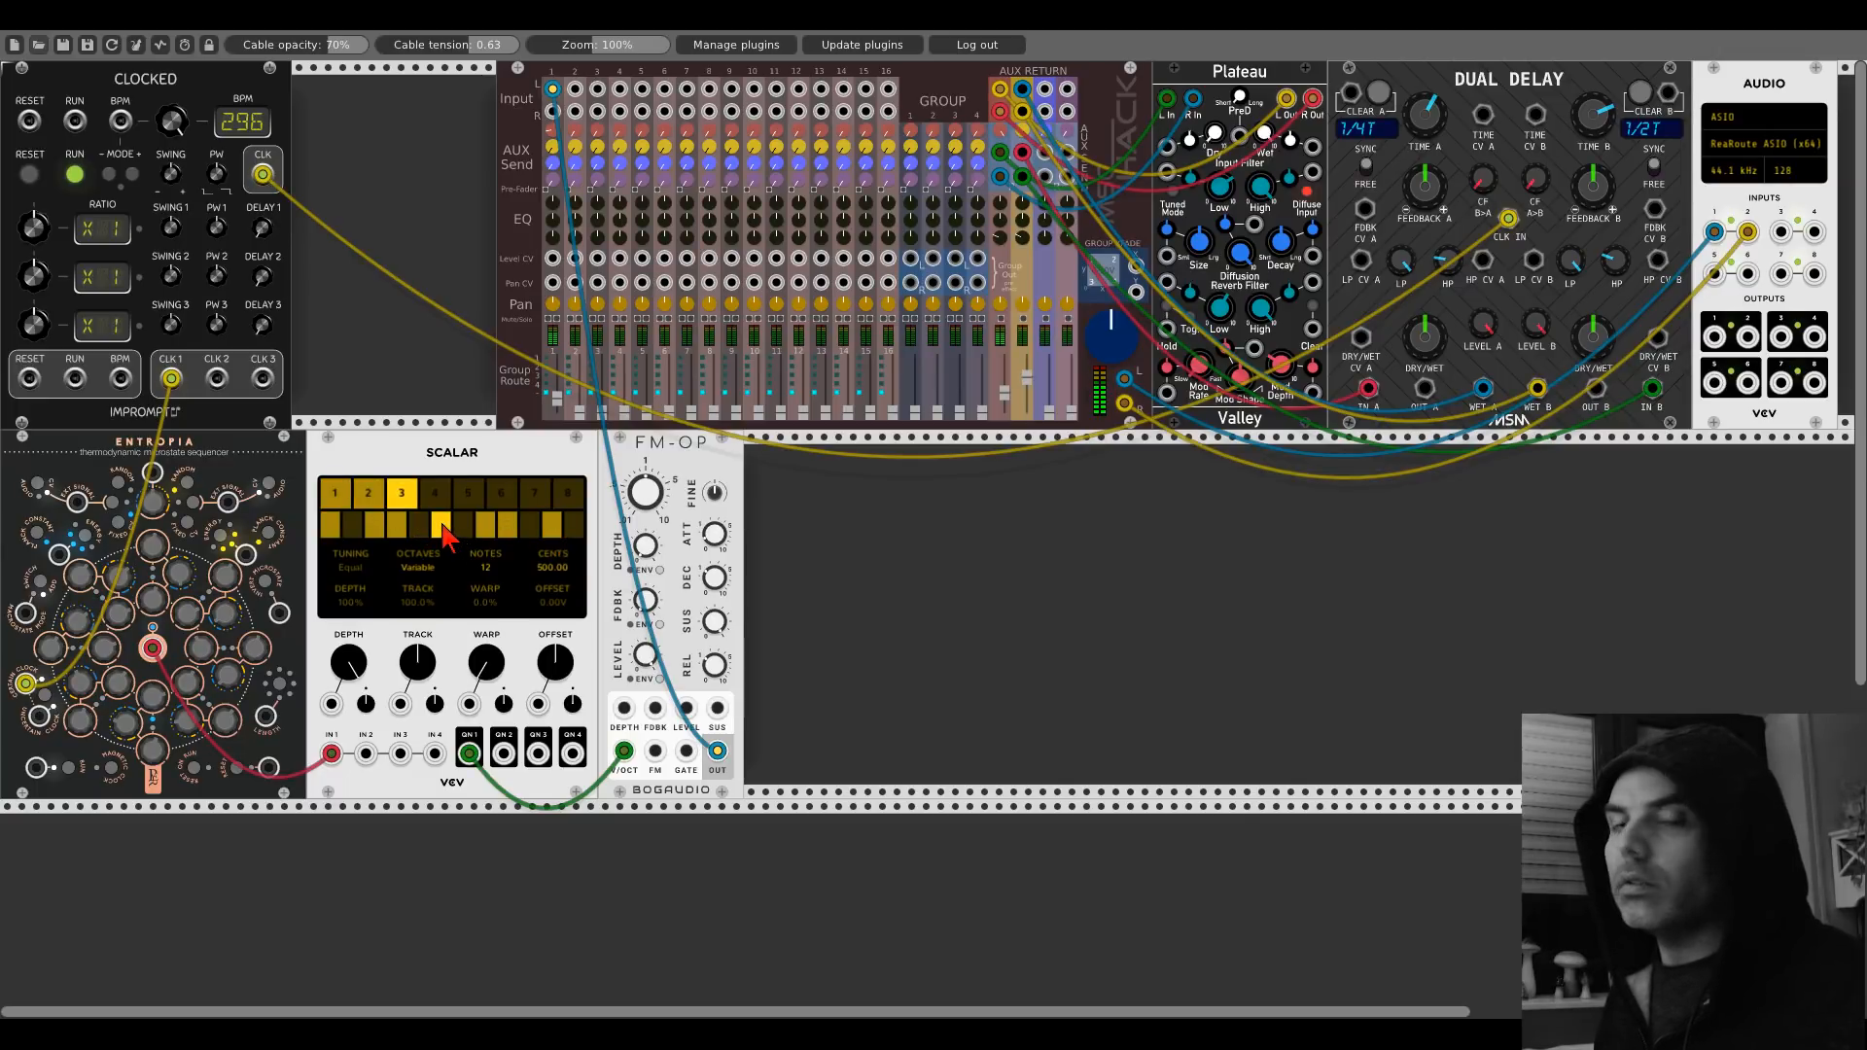
{"action": "left_click", "coordinate": [331, 496]}
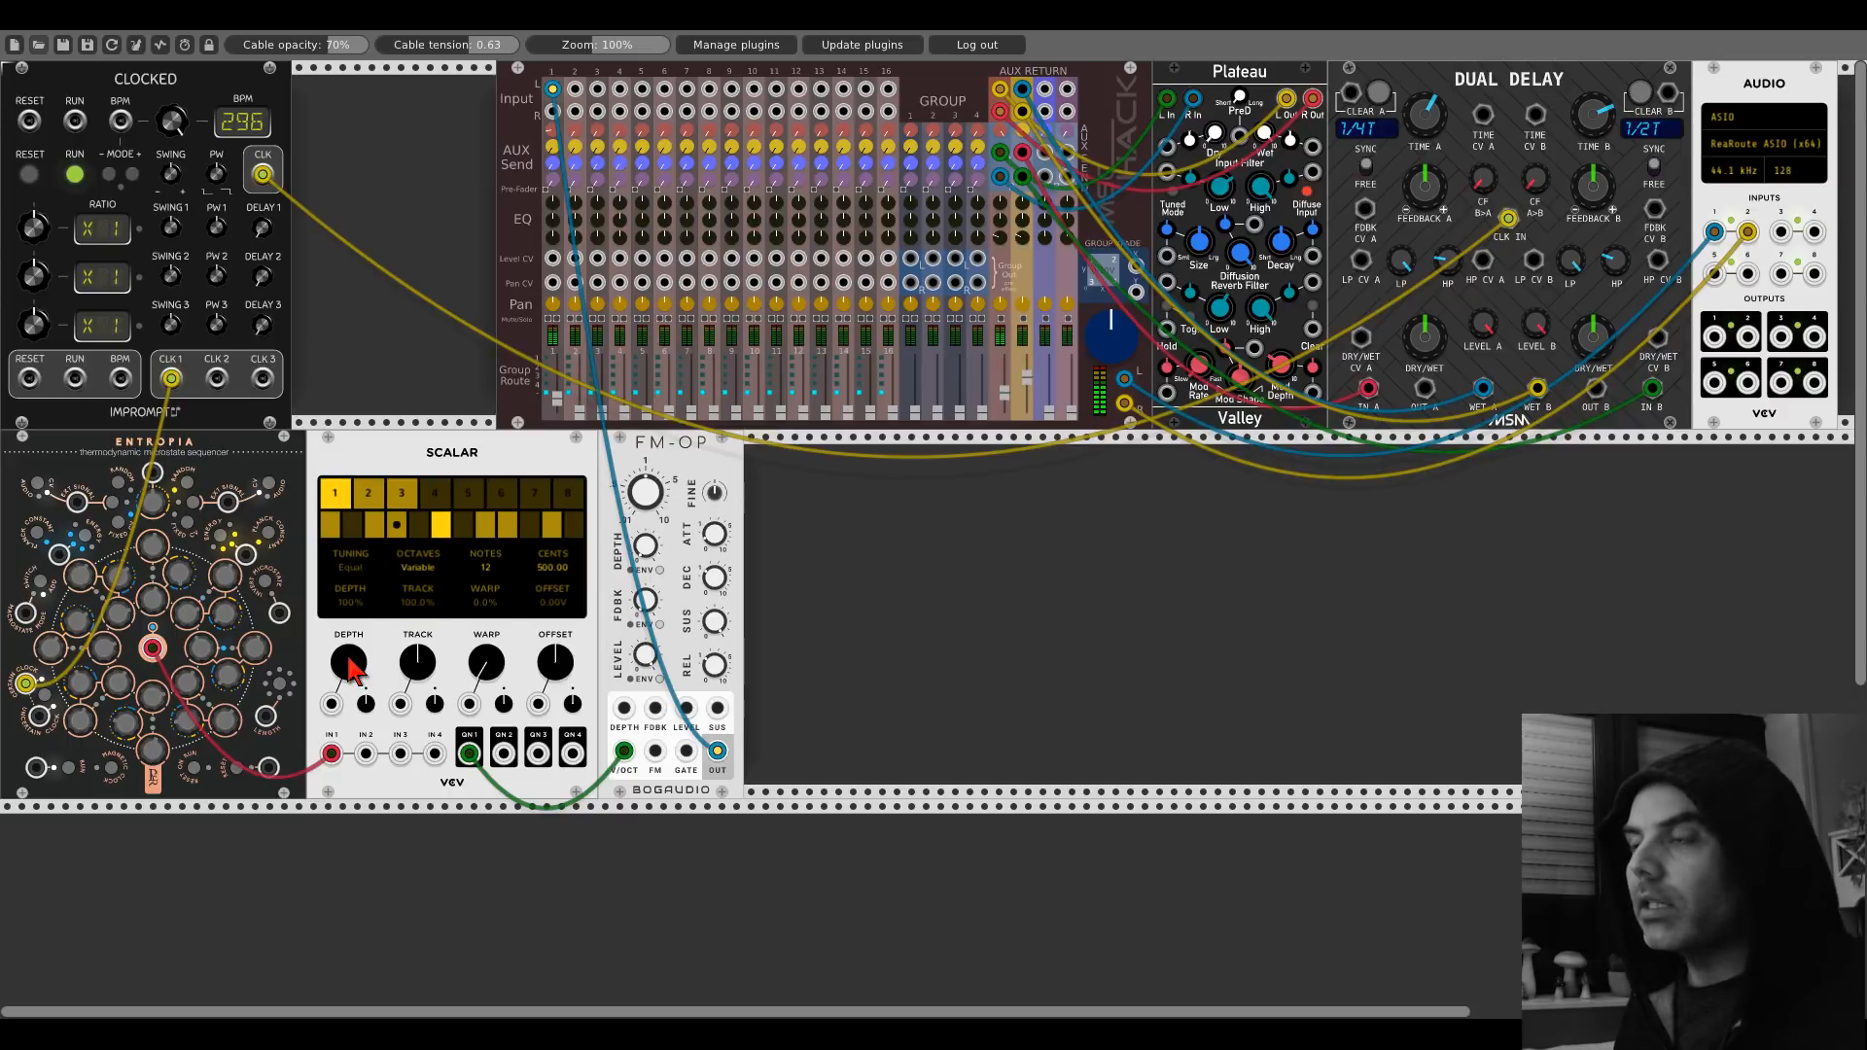
Reduce Scalar's depth to 98%, lower its track amount slightly, and raise its warp to 0.3%.
{"action": "left_click_drag", "start_coordinate": [349, 660], "coordinate": [349, 680]}
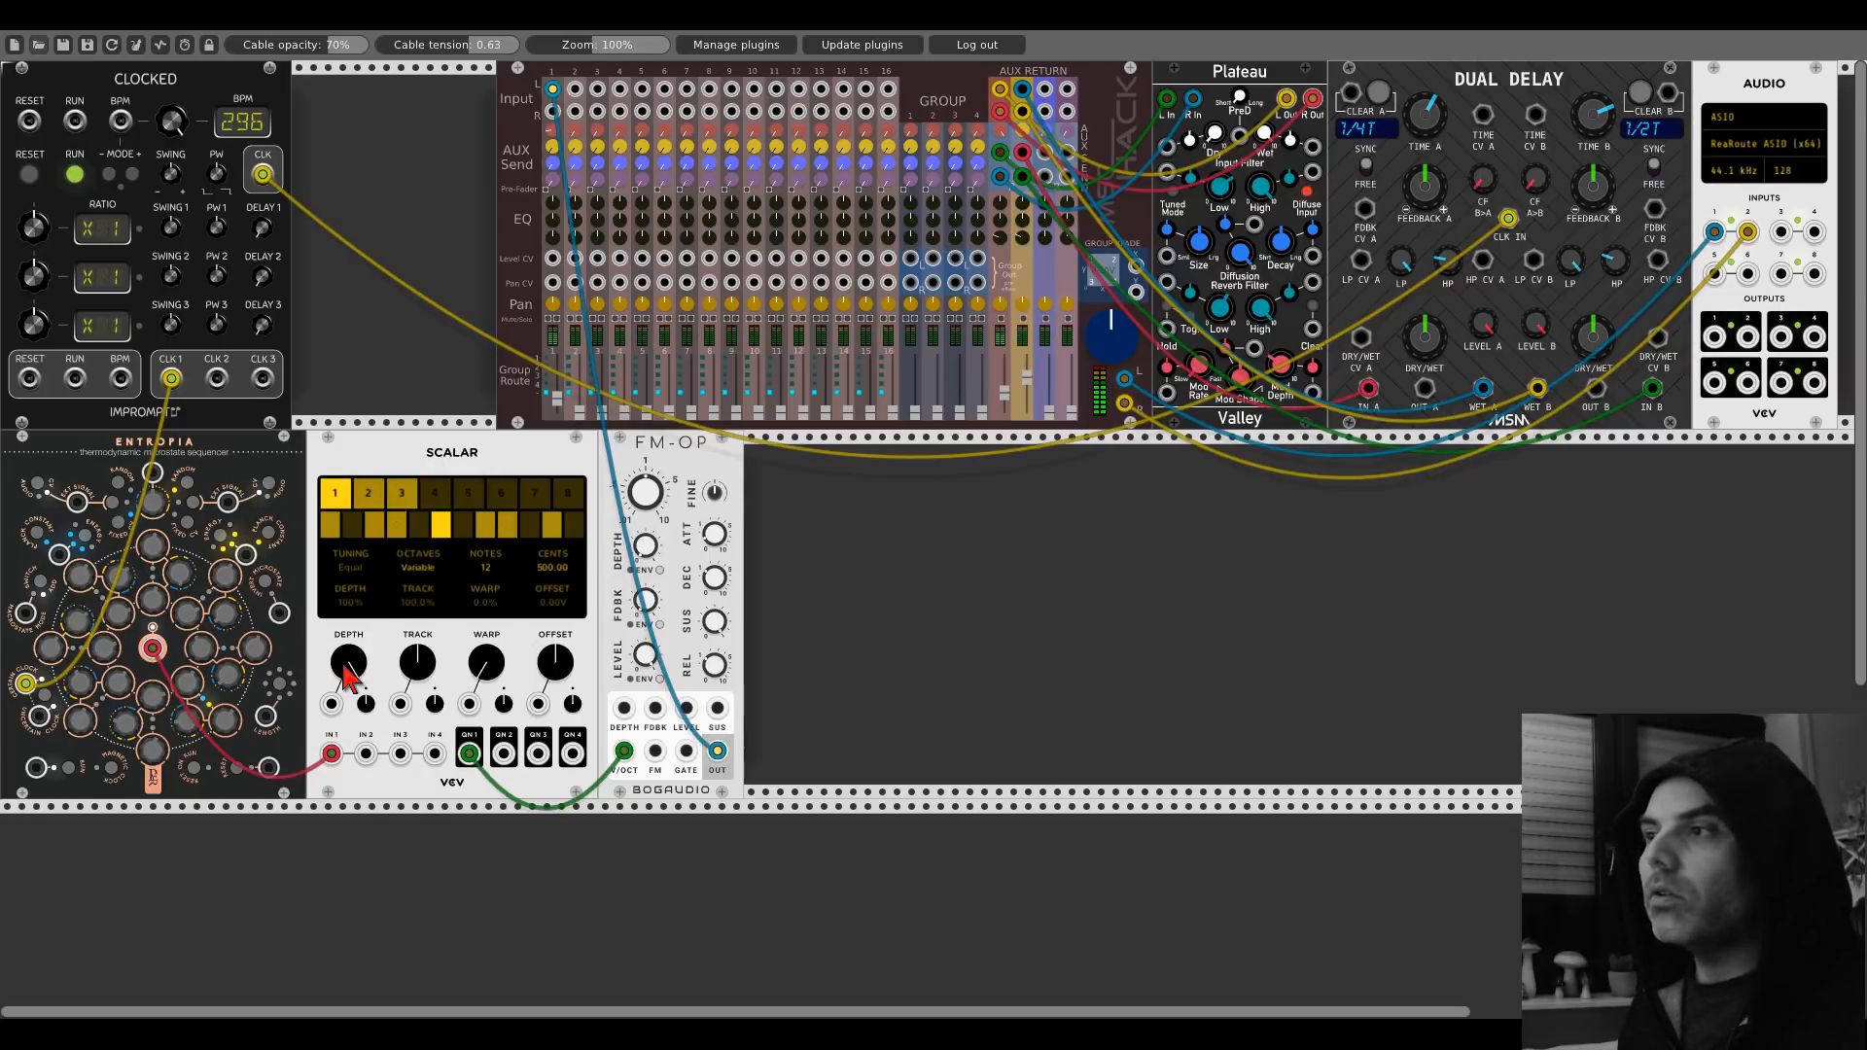
{"action": "mouse_move", "coordinate": [350, 671]}
{"action": "left_mouse_down"}
{"action": "mouse_move", "coordinate": [351, 642]}
{"action": "mouse_move", "coordinate": [349, 665]}
{"action": "left_mouse_up"}
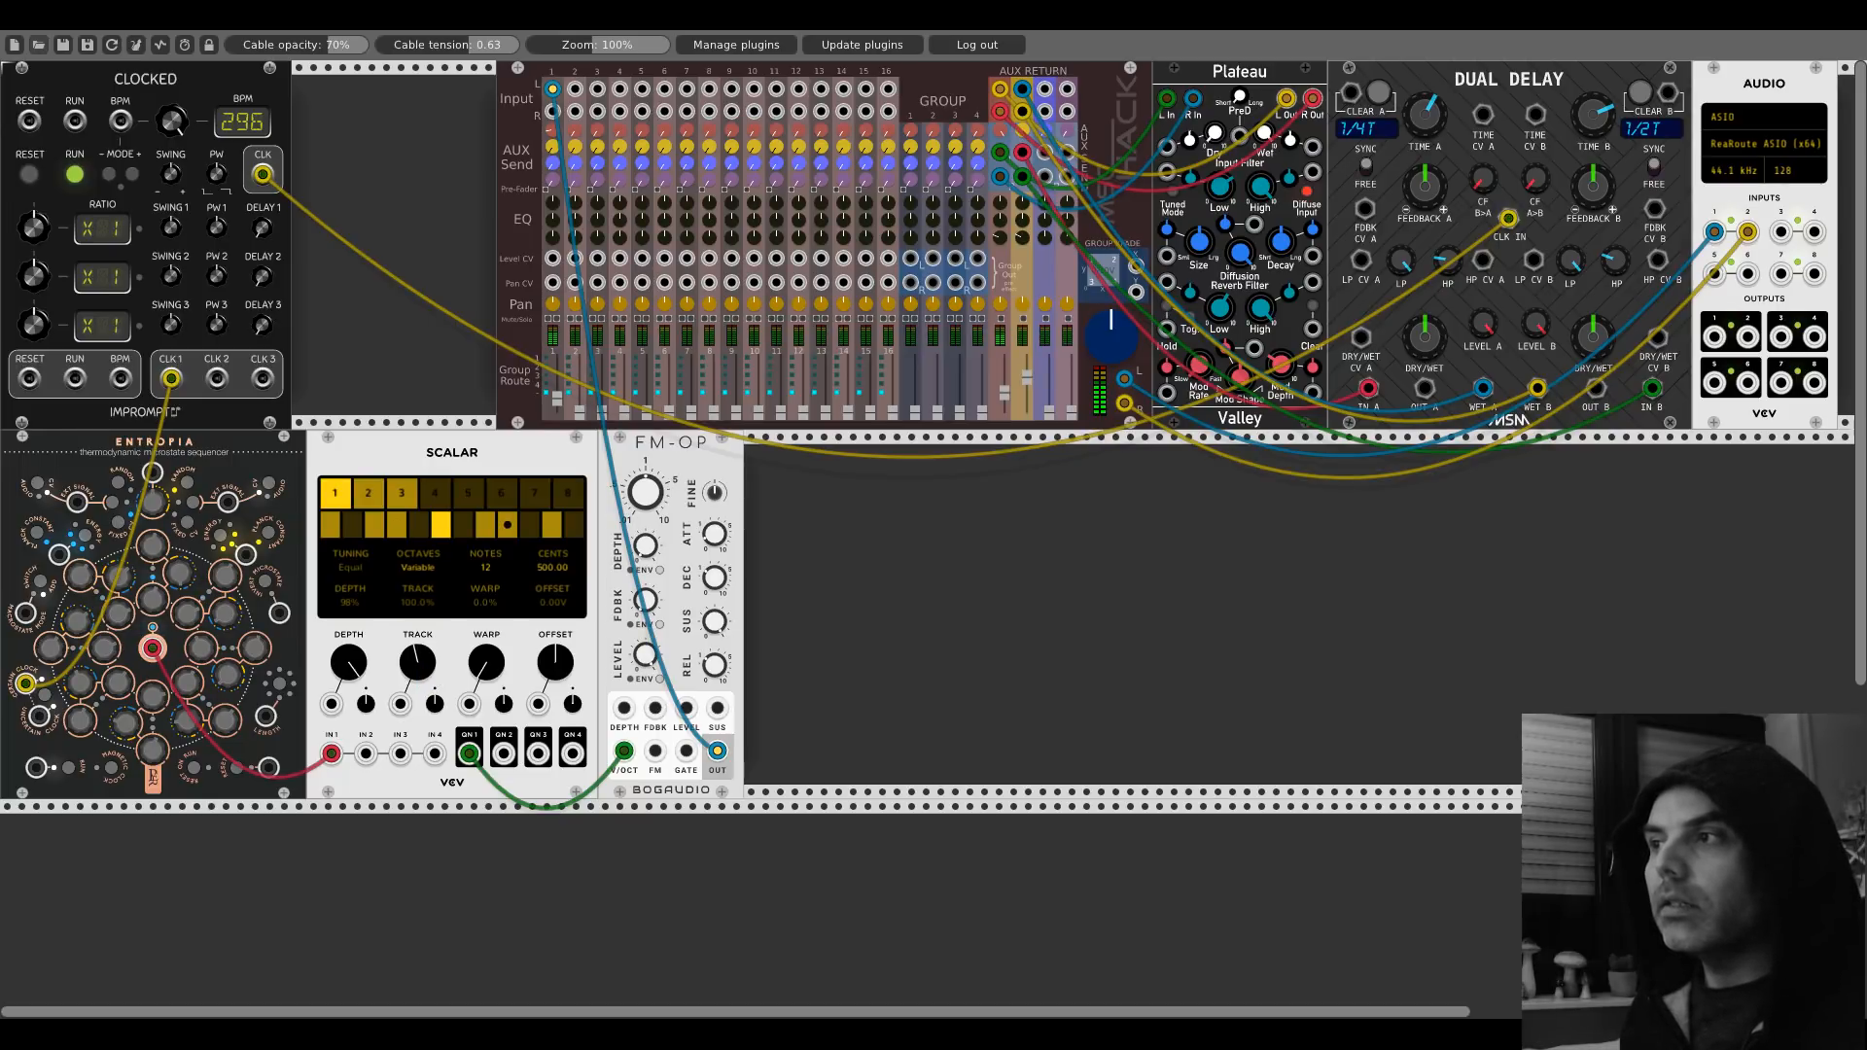
{"action": "left_click_drag", "start_coordinate": [425, 671], "coordinate": [425, 671]}
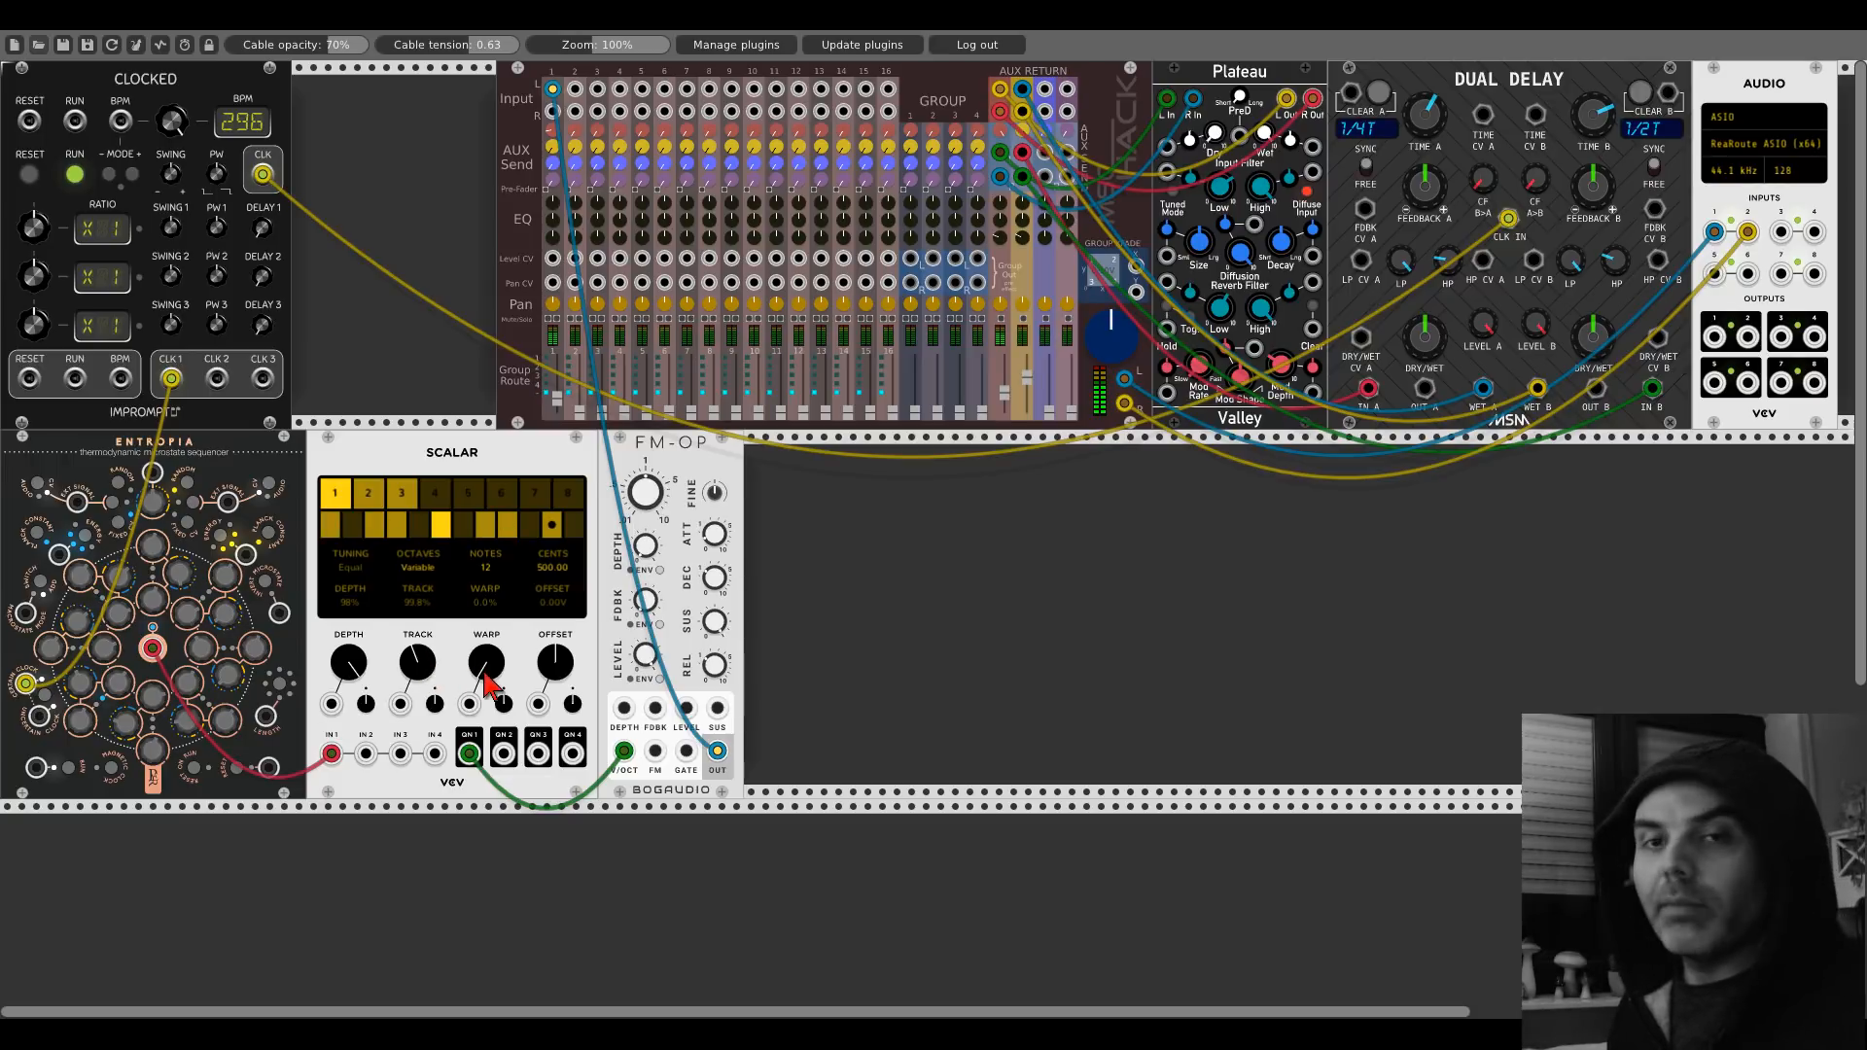
{"action": "mouse_move", "coordinate": [486, 681]}
{"action": "left_mouse_down"}
{"action": "mouse_move", "coordinate": [487, 646]}
{"action": "mouse_move", "coordinate": [487, 672]}
{"action": "left_mouse_up"}
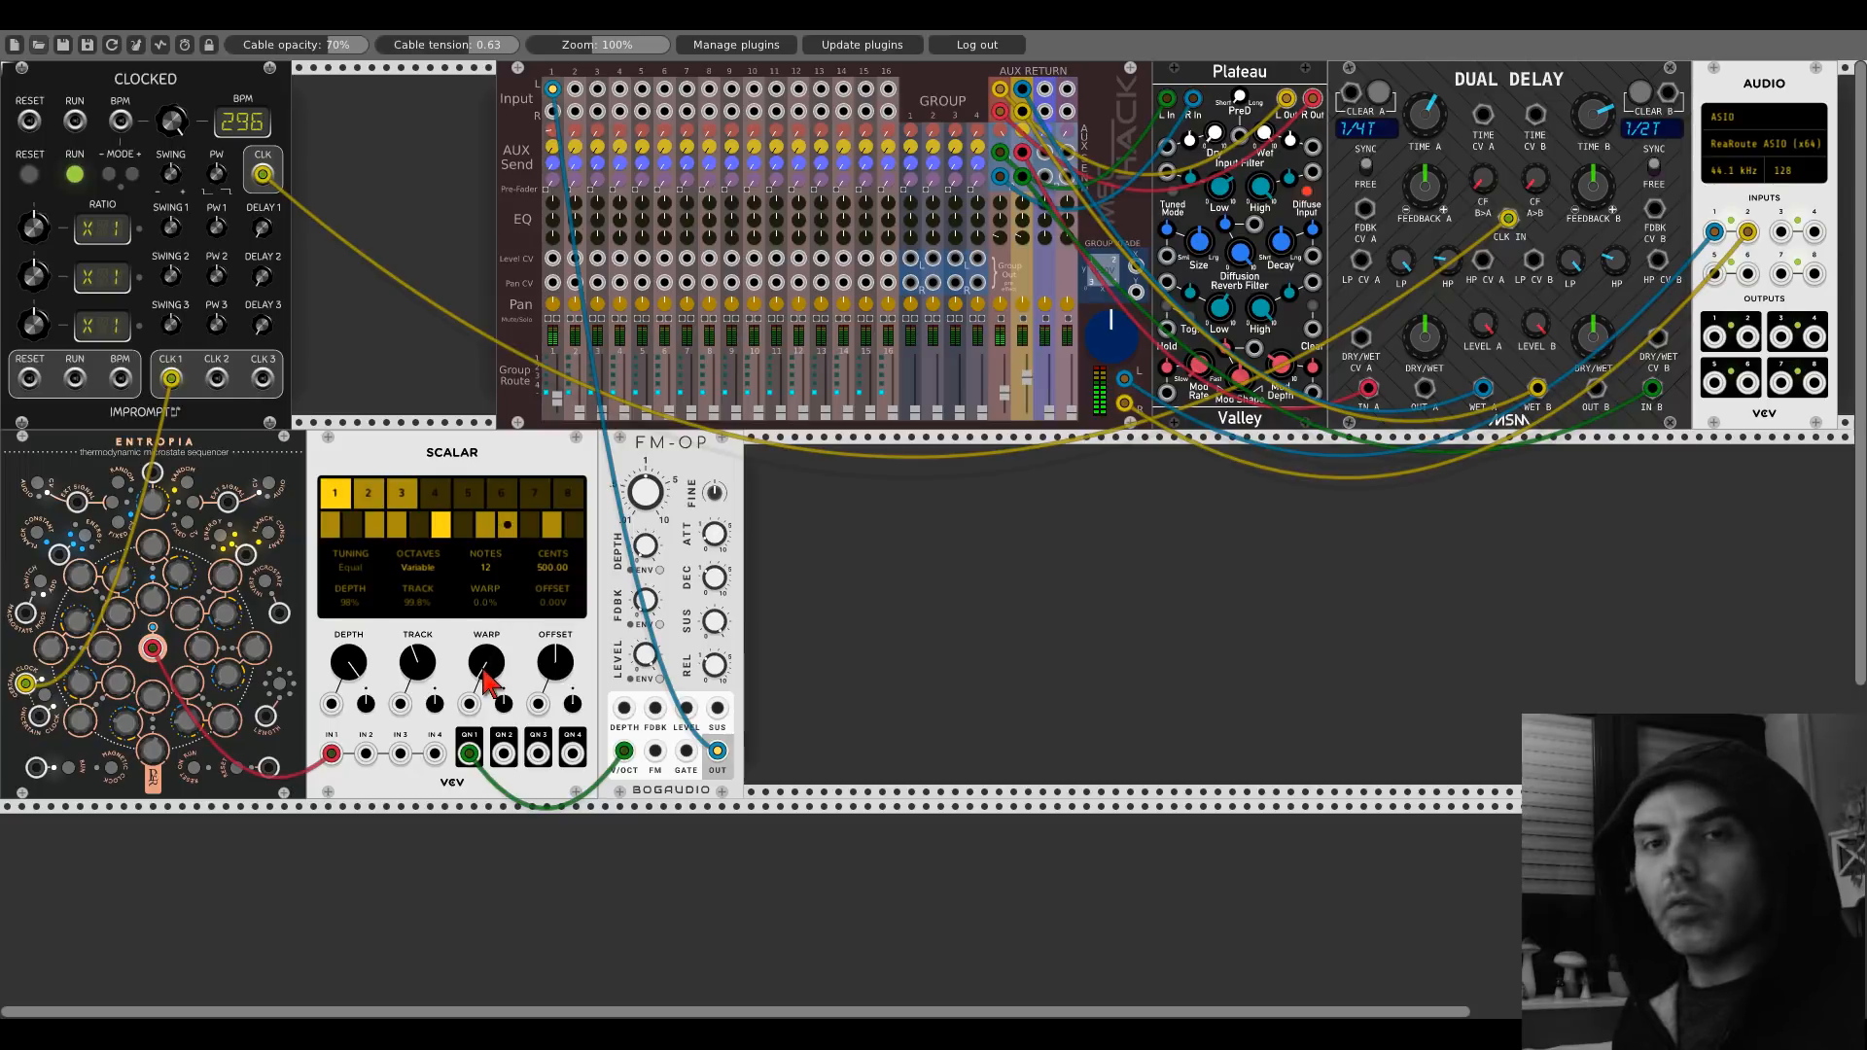
{"action": "double_click", "coordinate": [489, 665]}
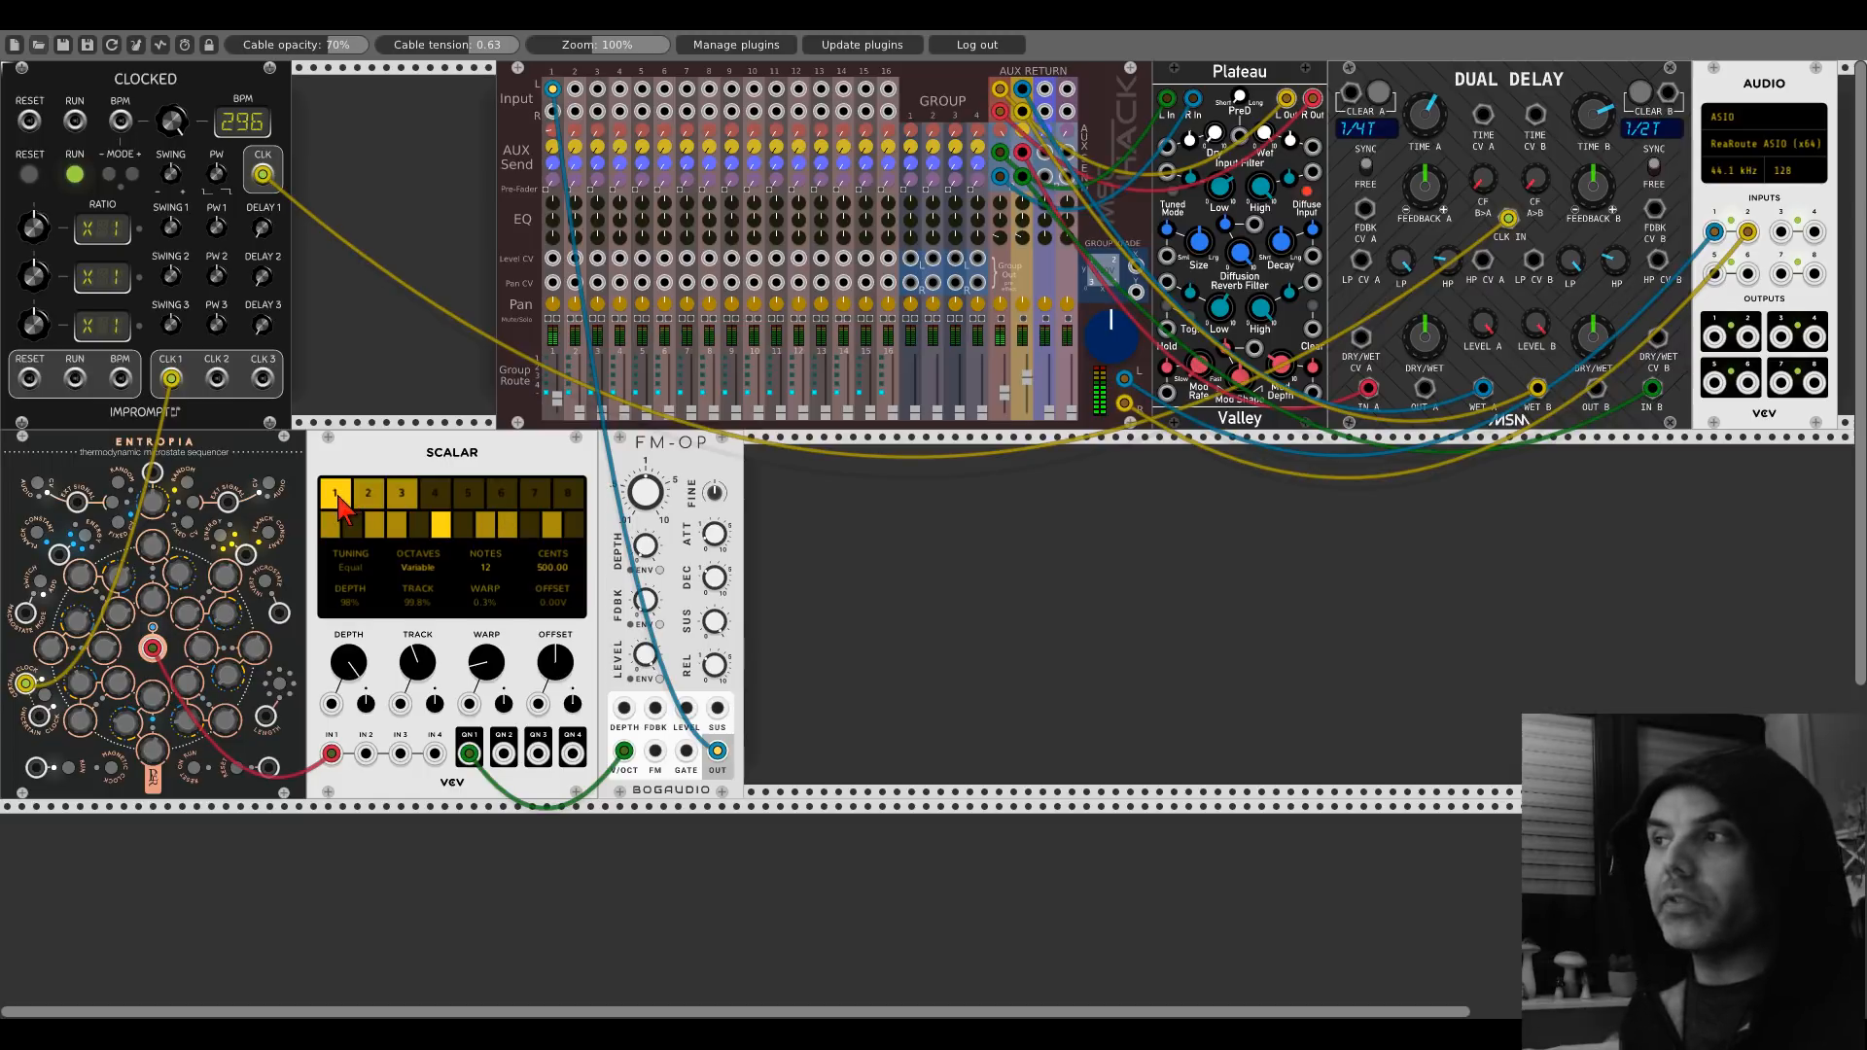
Turn off notes 3 and 9 in Scalar's scale slot 1 to form a minor pentatonic scale.
{"action": "left_click", "coordinate": [374, 530]}
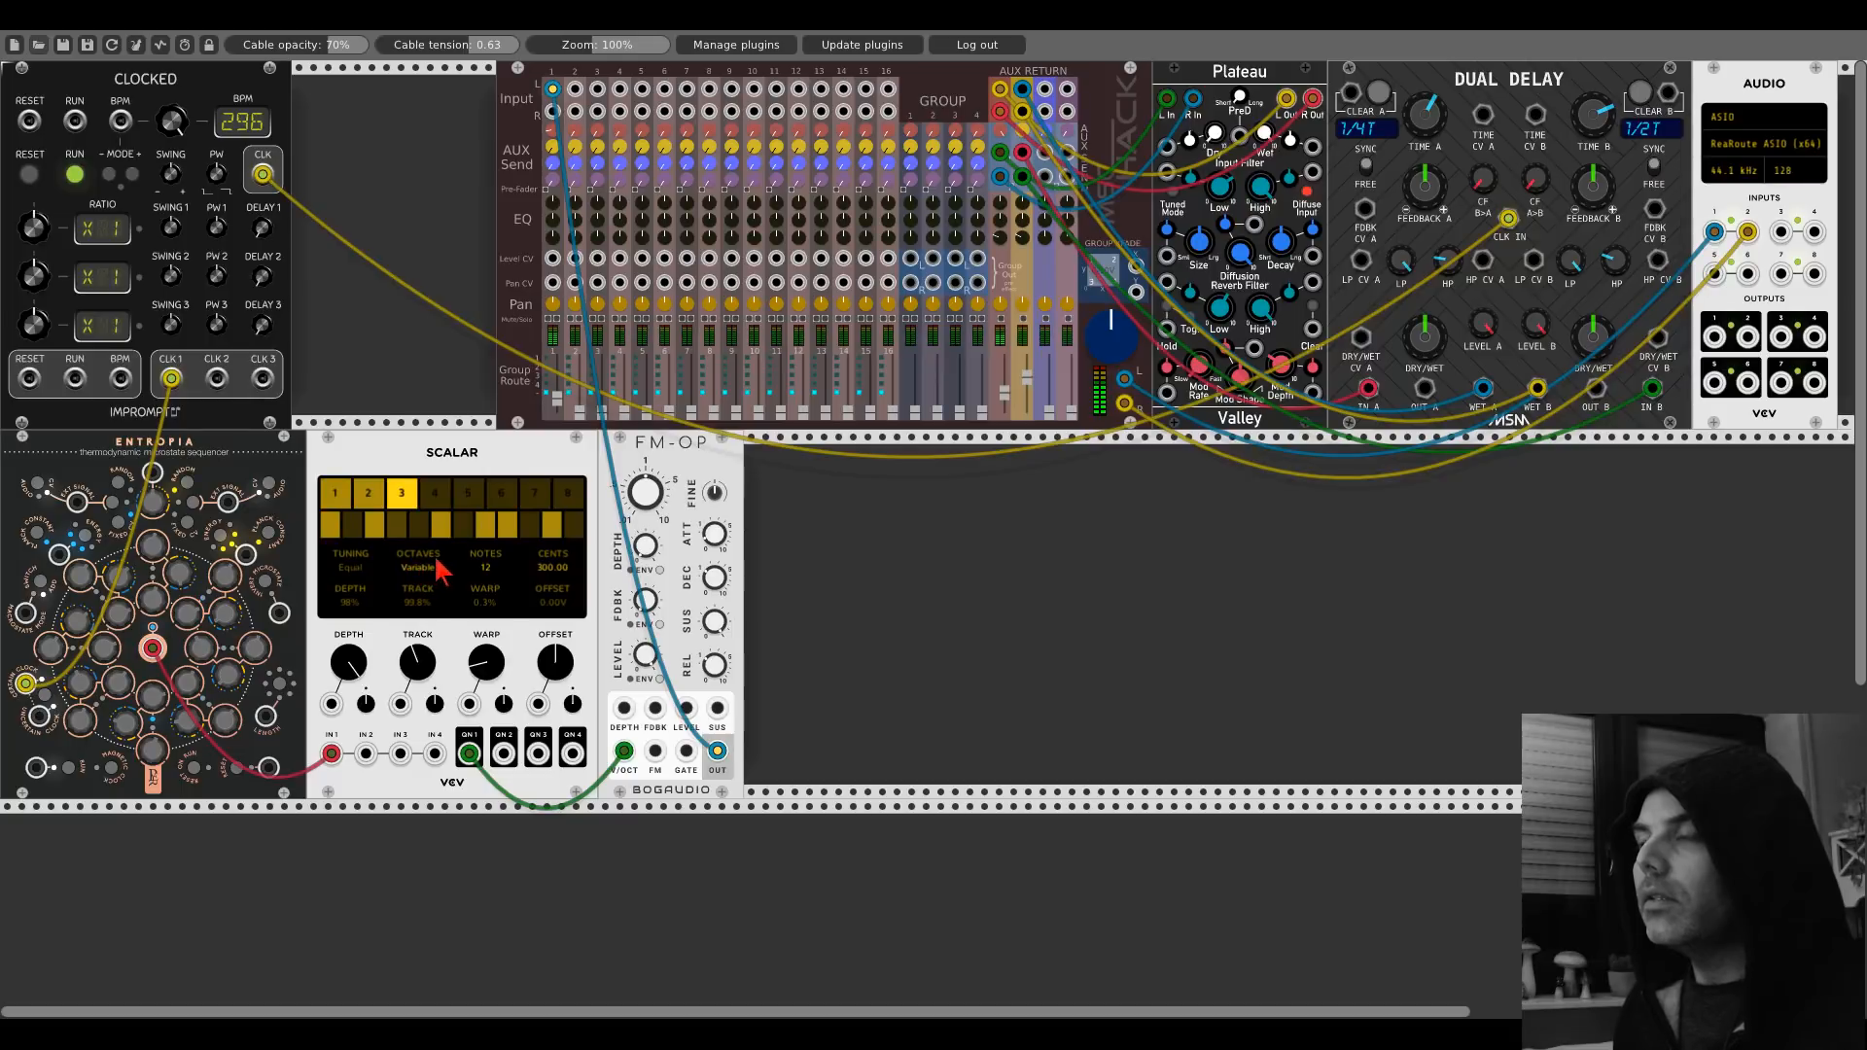
{"action": "left_click", "coordinate": [509, 528]}
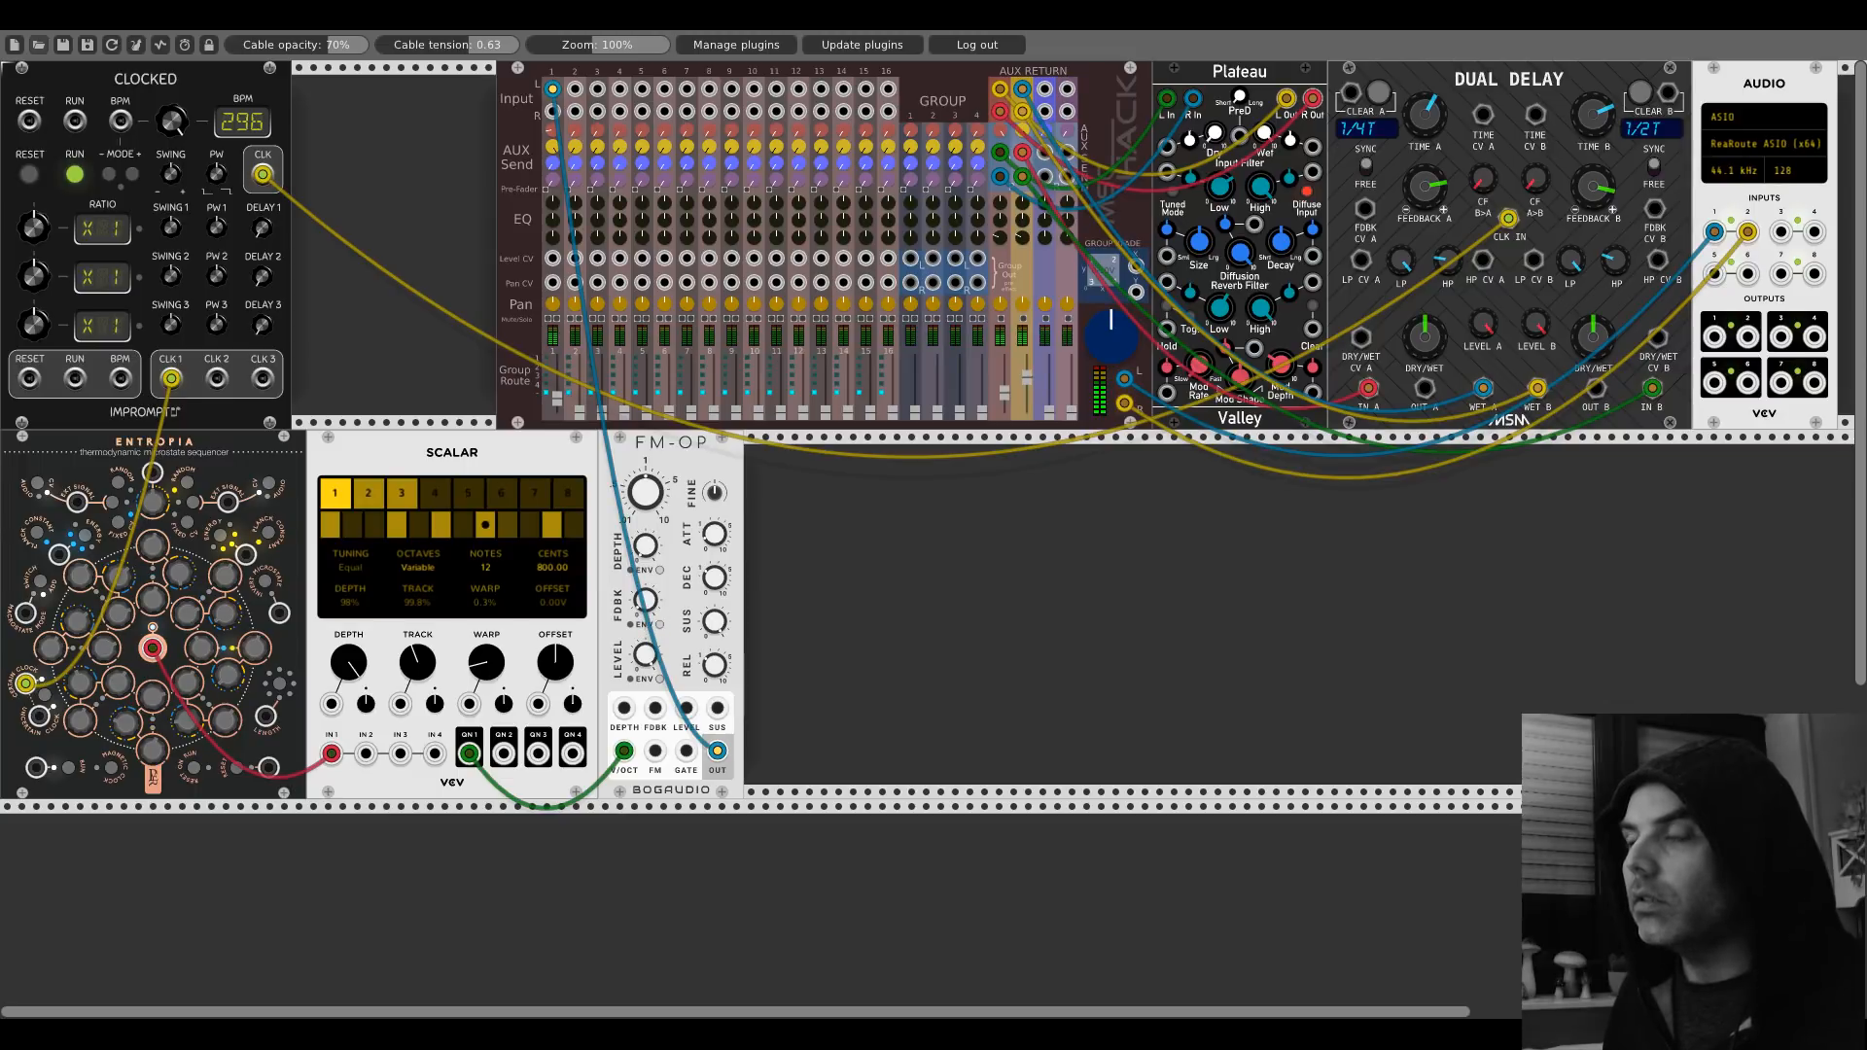
Patch Entropia's central output to FM-OP's FDBK input and set Scalar's offset to -1.00V.
{"action": "left_click_drag", "start_coordinate": [656, 708], "coordinate": [153, 649]}
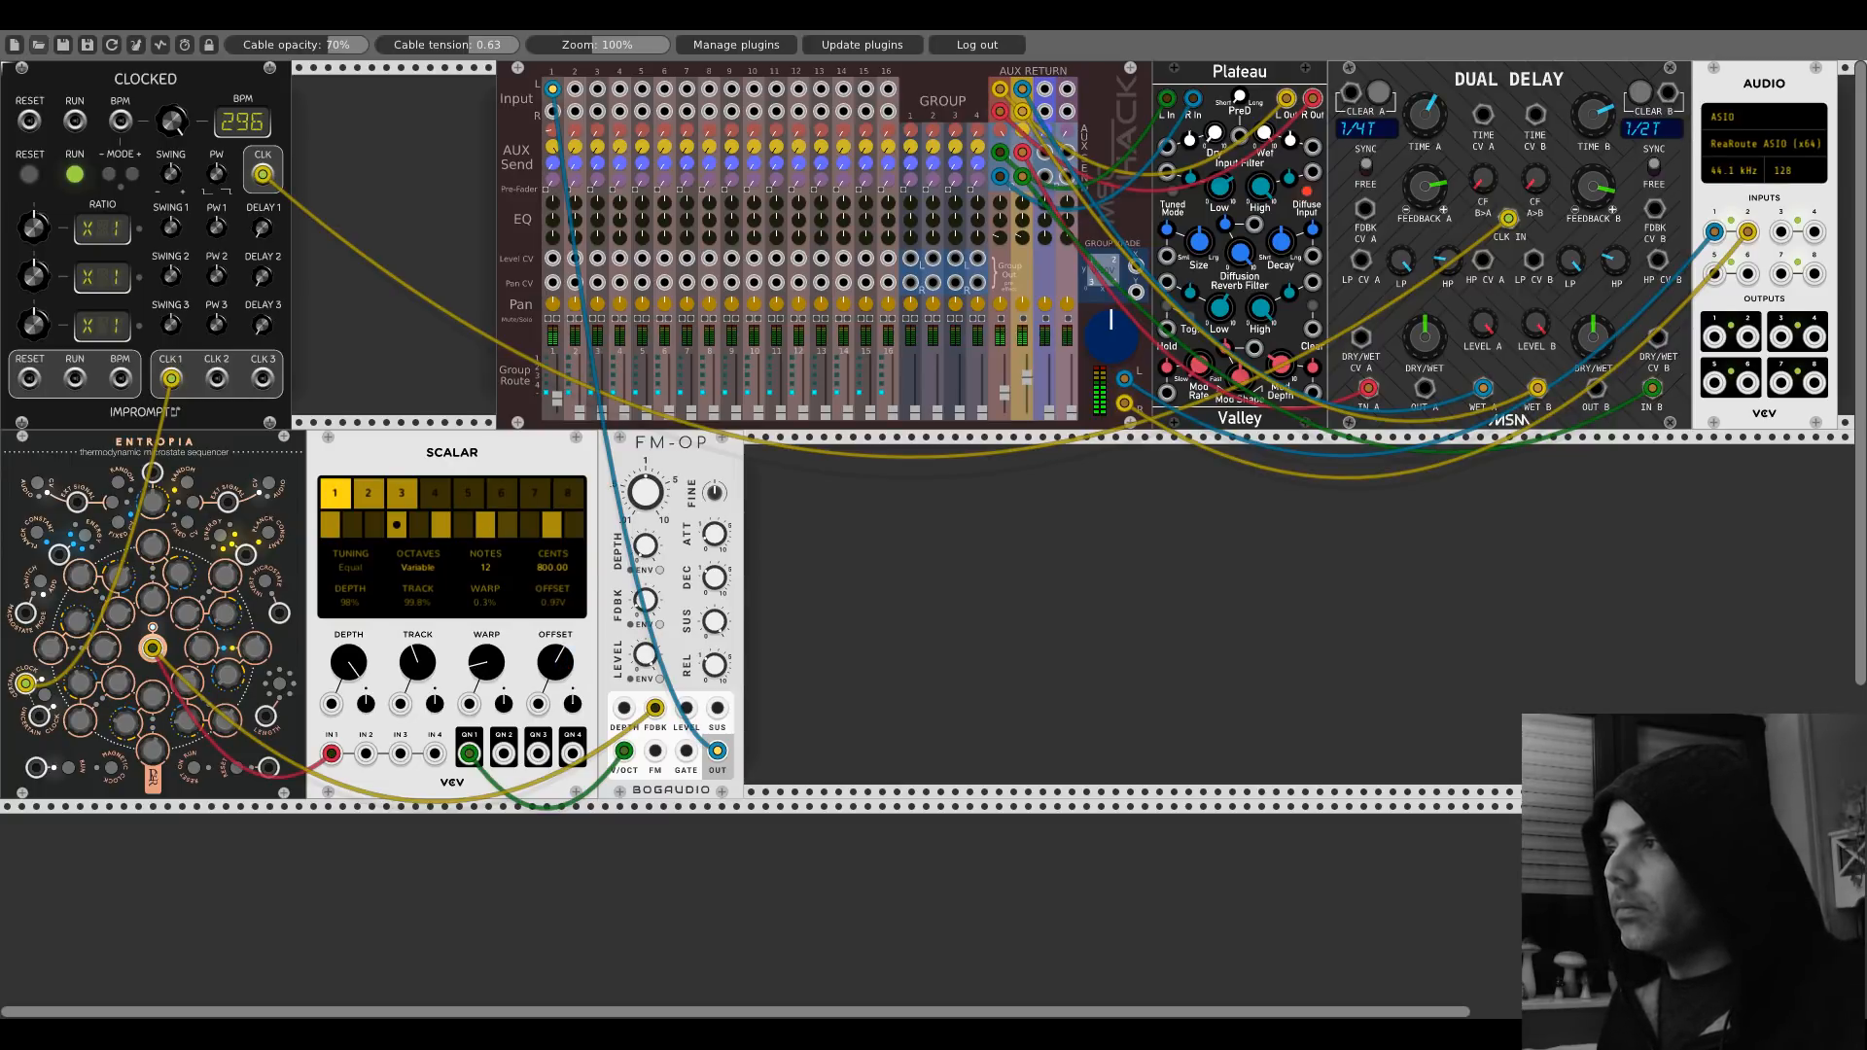
{"action": "left_click_drag", "start_coordinate": [555, 662], "coordinate": [569, 674]}
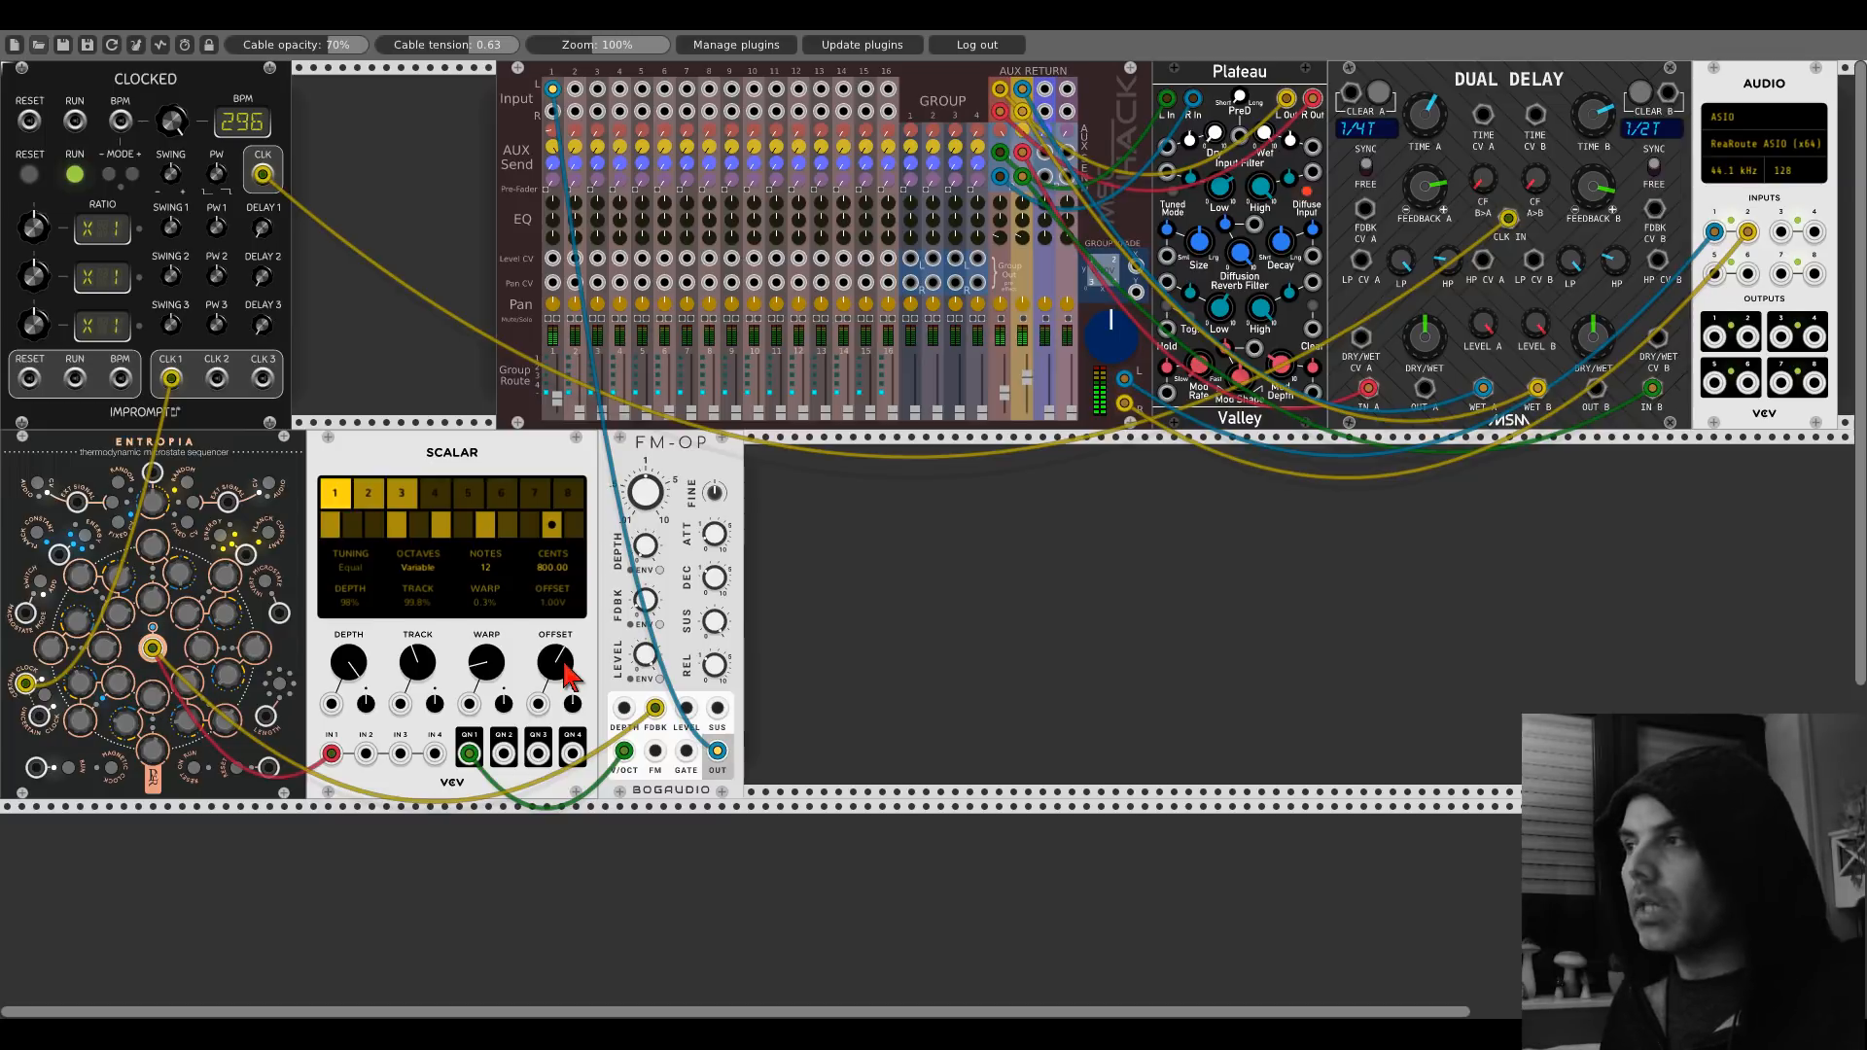
{"action": "mouse_move", "coordinate": [569, 674]}
{"action": "left_mouse_down"}
{"action": "mouse_move", "coordinate": [569, 743]}
{"action": "mouse_move", "coordinate": [570, 675]}
{"action": "left_mouse_up"}
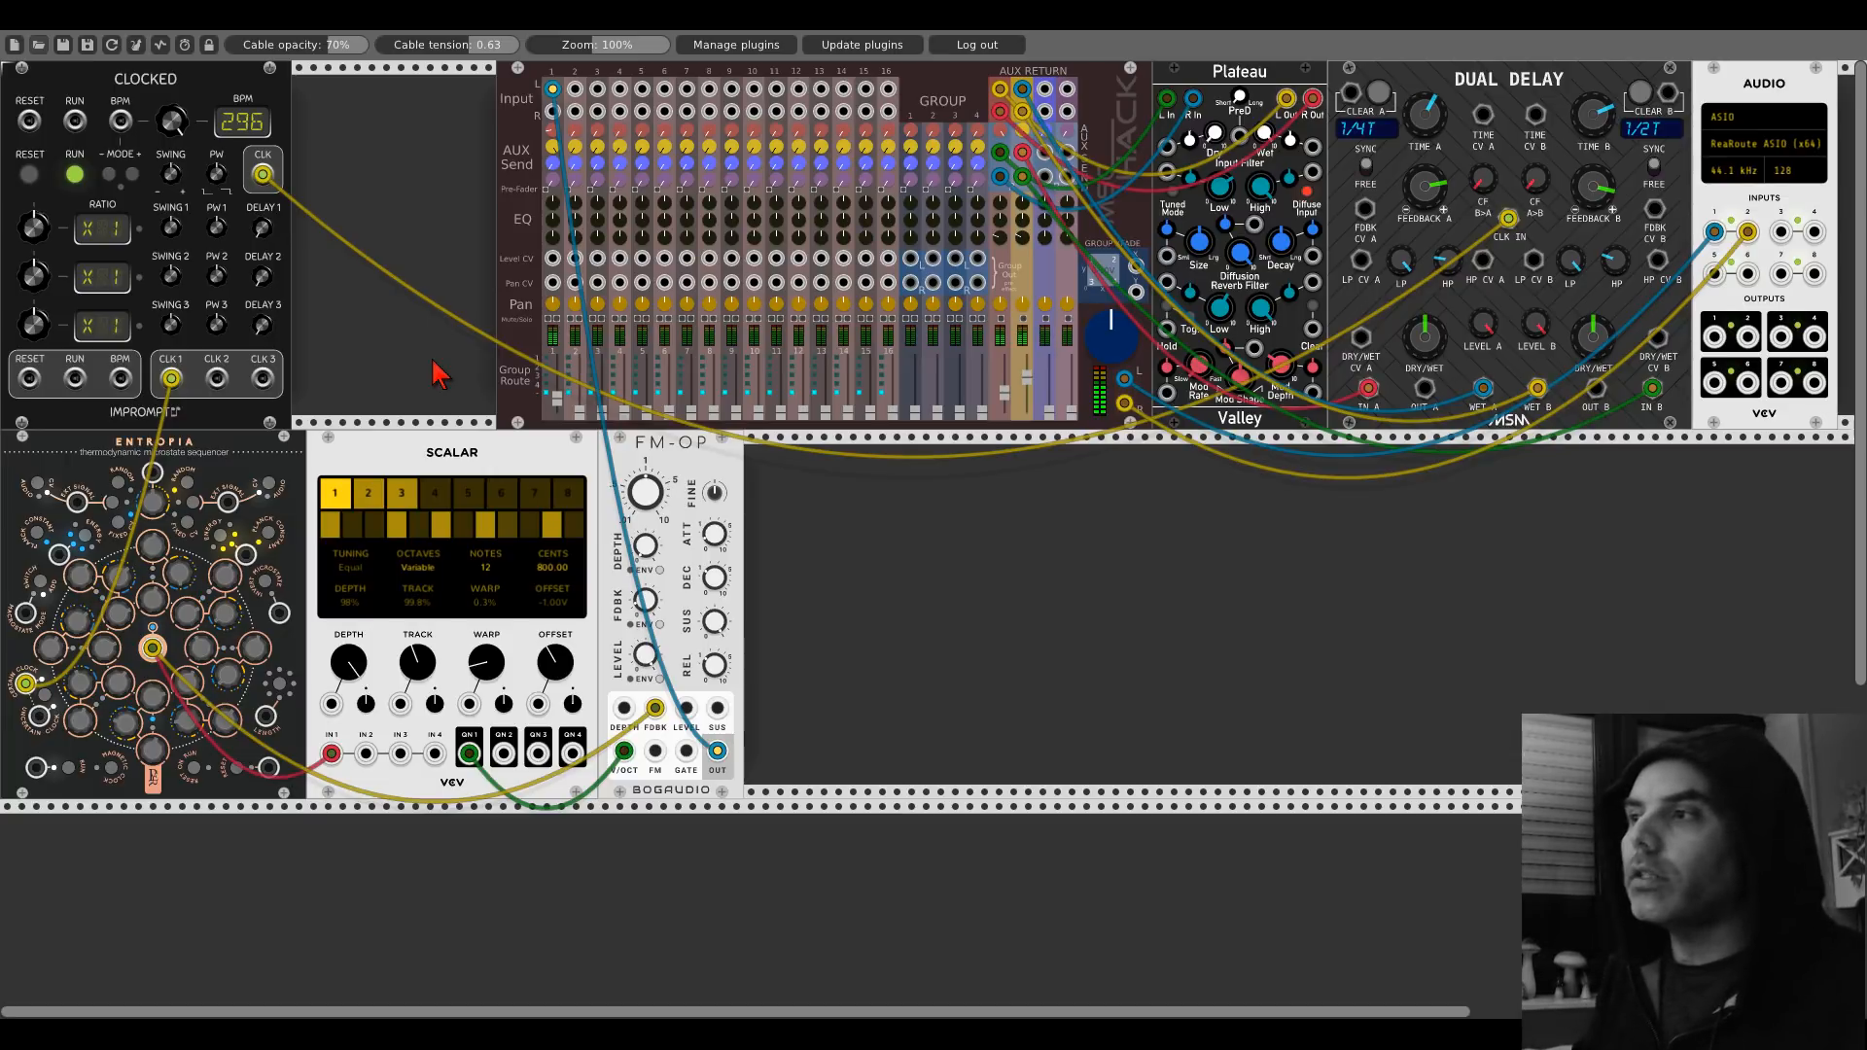
Try Scalar's Shared octaves mode and return it to Variable.
{"action": "left_click", "coordinate": [412, 572]}
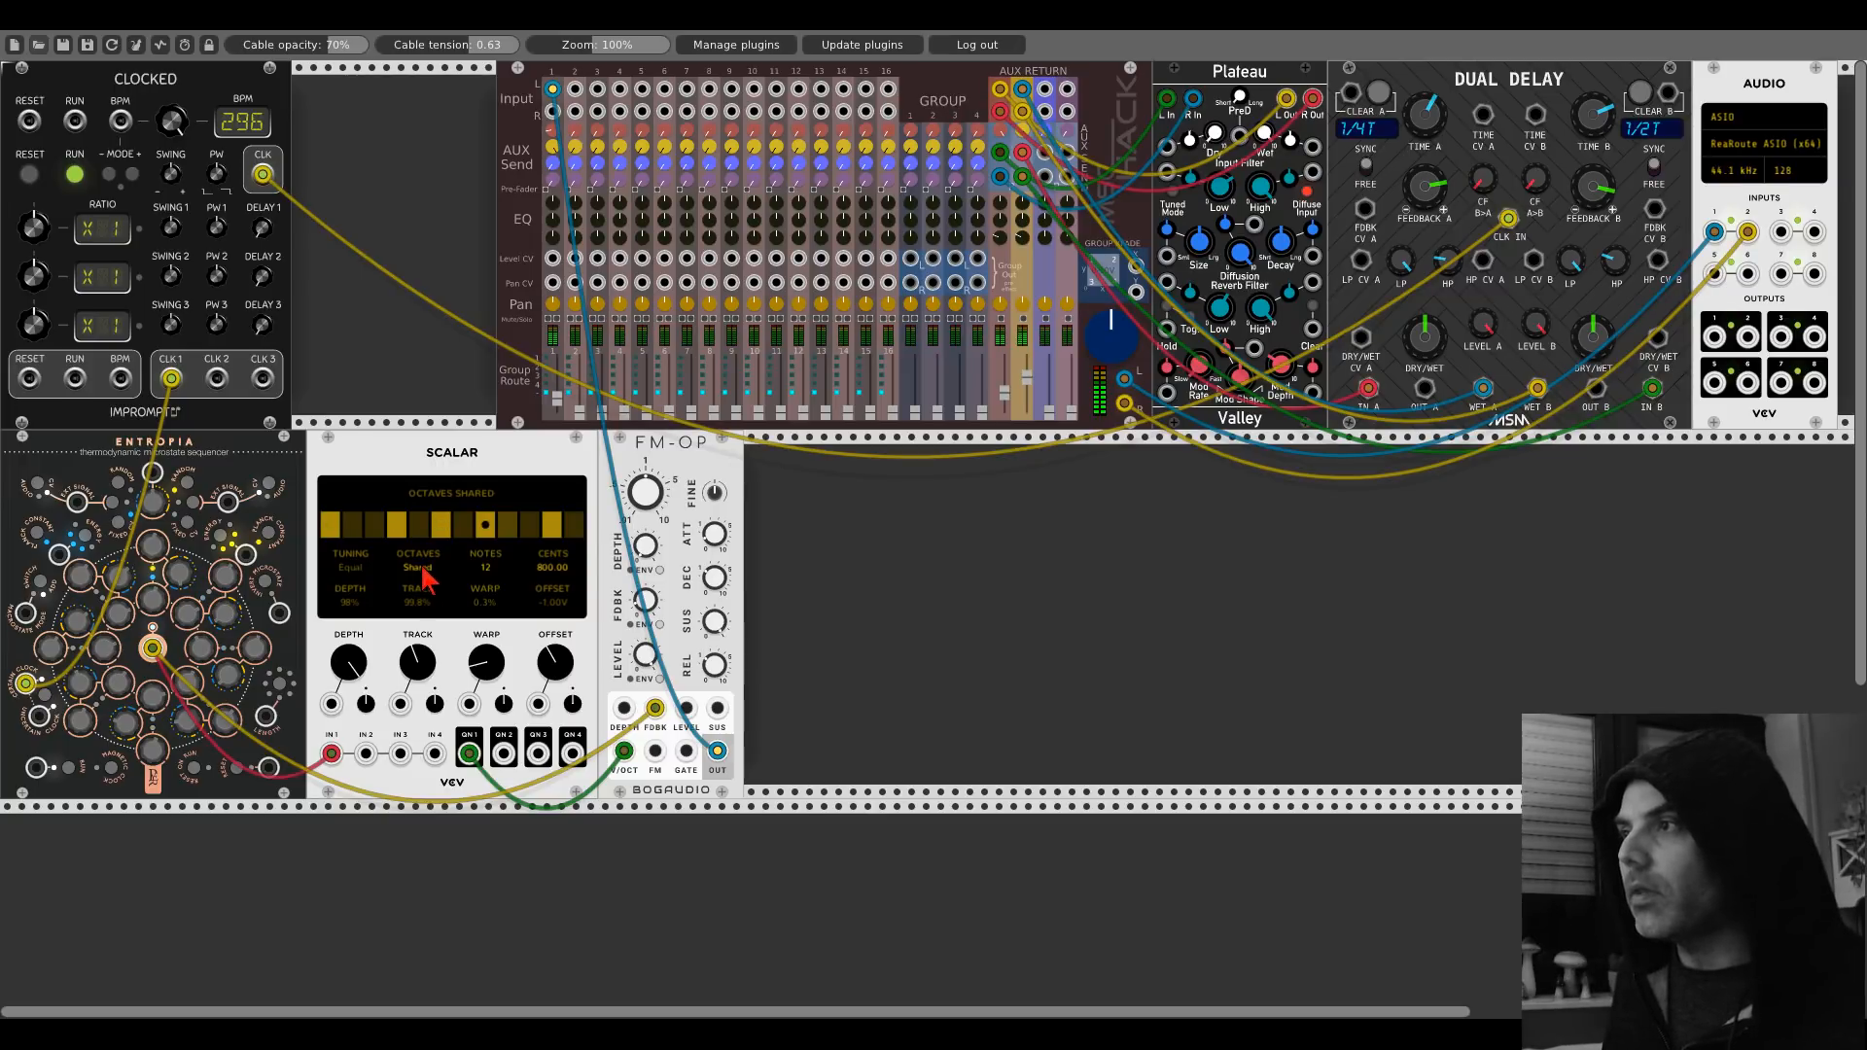
{"action": "left_click", "coordinate": [420, 568]}
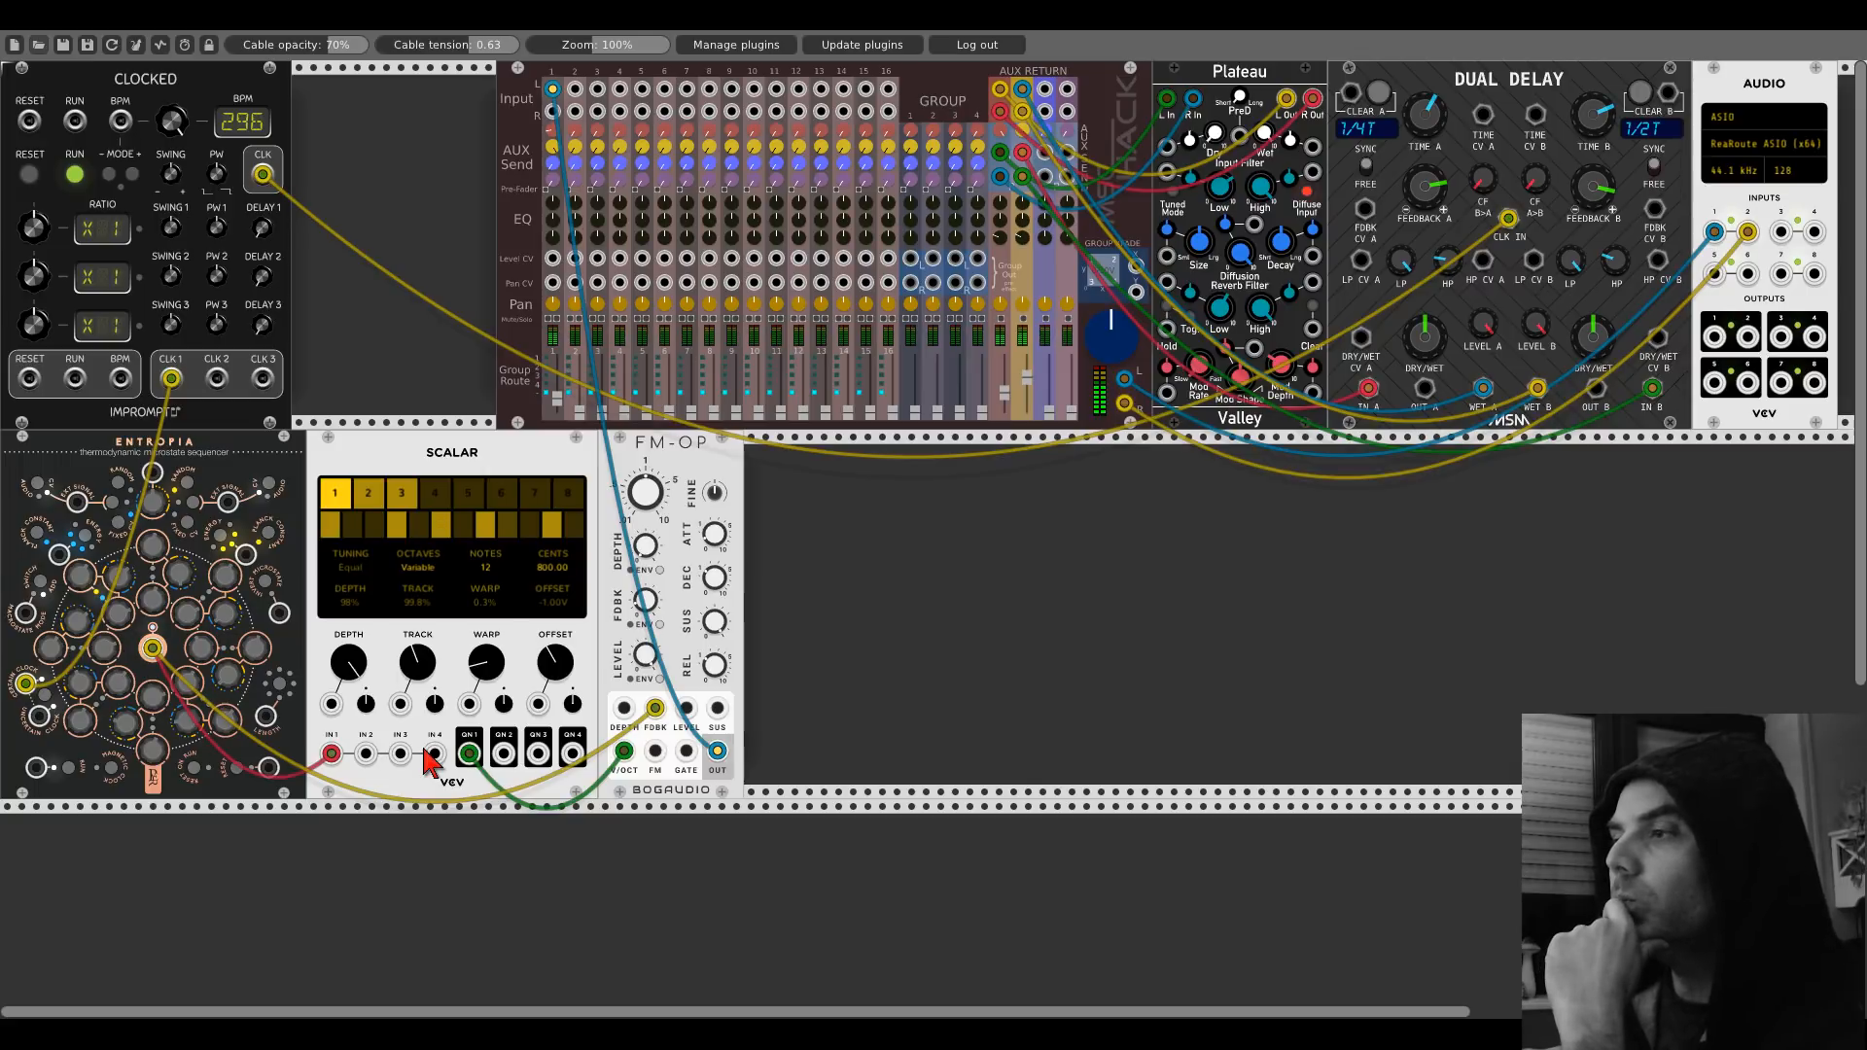
Add an EV3 triple oscillator beside FM-OP and patch Scalar's QN 2, QN 3 and QN 4 to its three V/oct inputs.
{"action": "right_click", "coordinate": [768, 632]}
{"action": "left_click", "coordinate": [807, 564]}
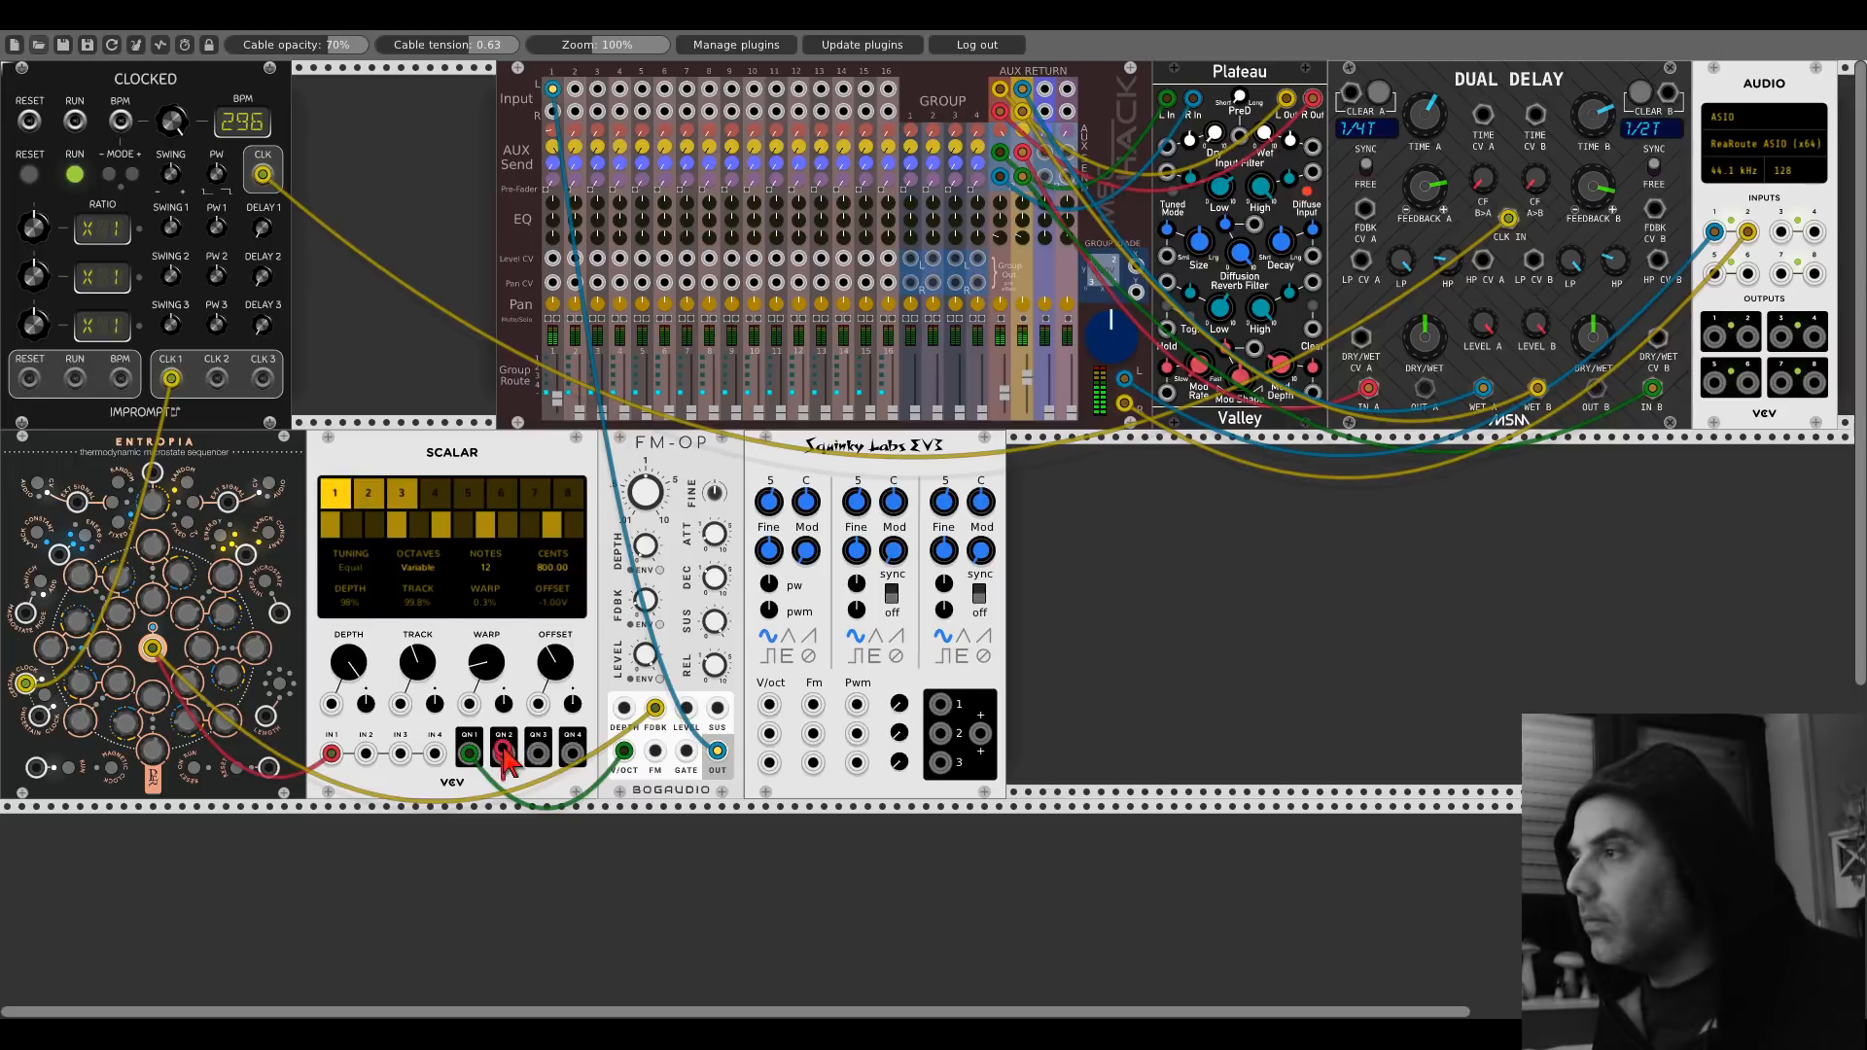
{"action": "left_click_drag", "start_coordinate": [513, 751], "coordinate": [770, 733]}
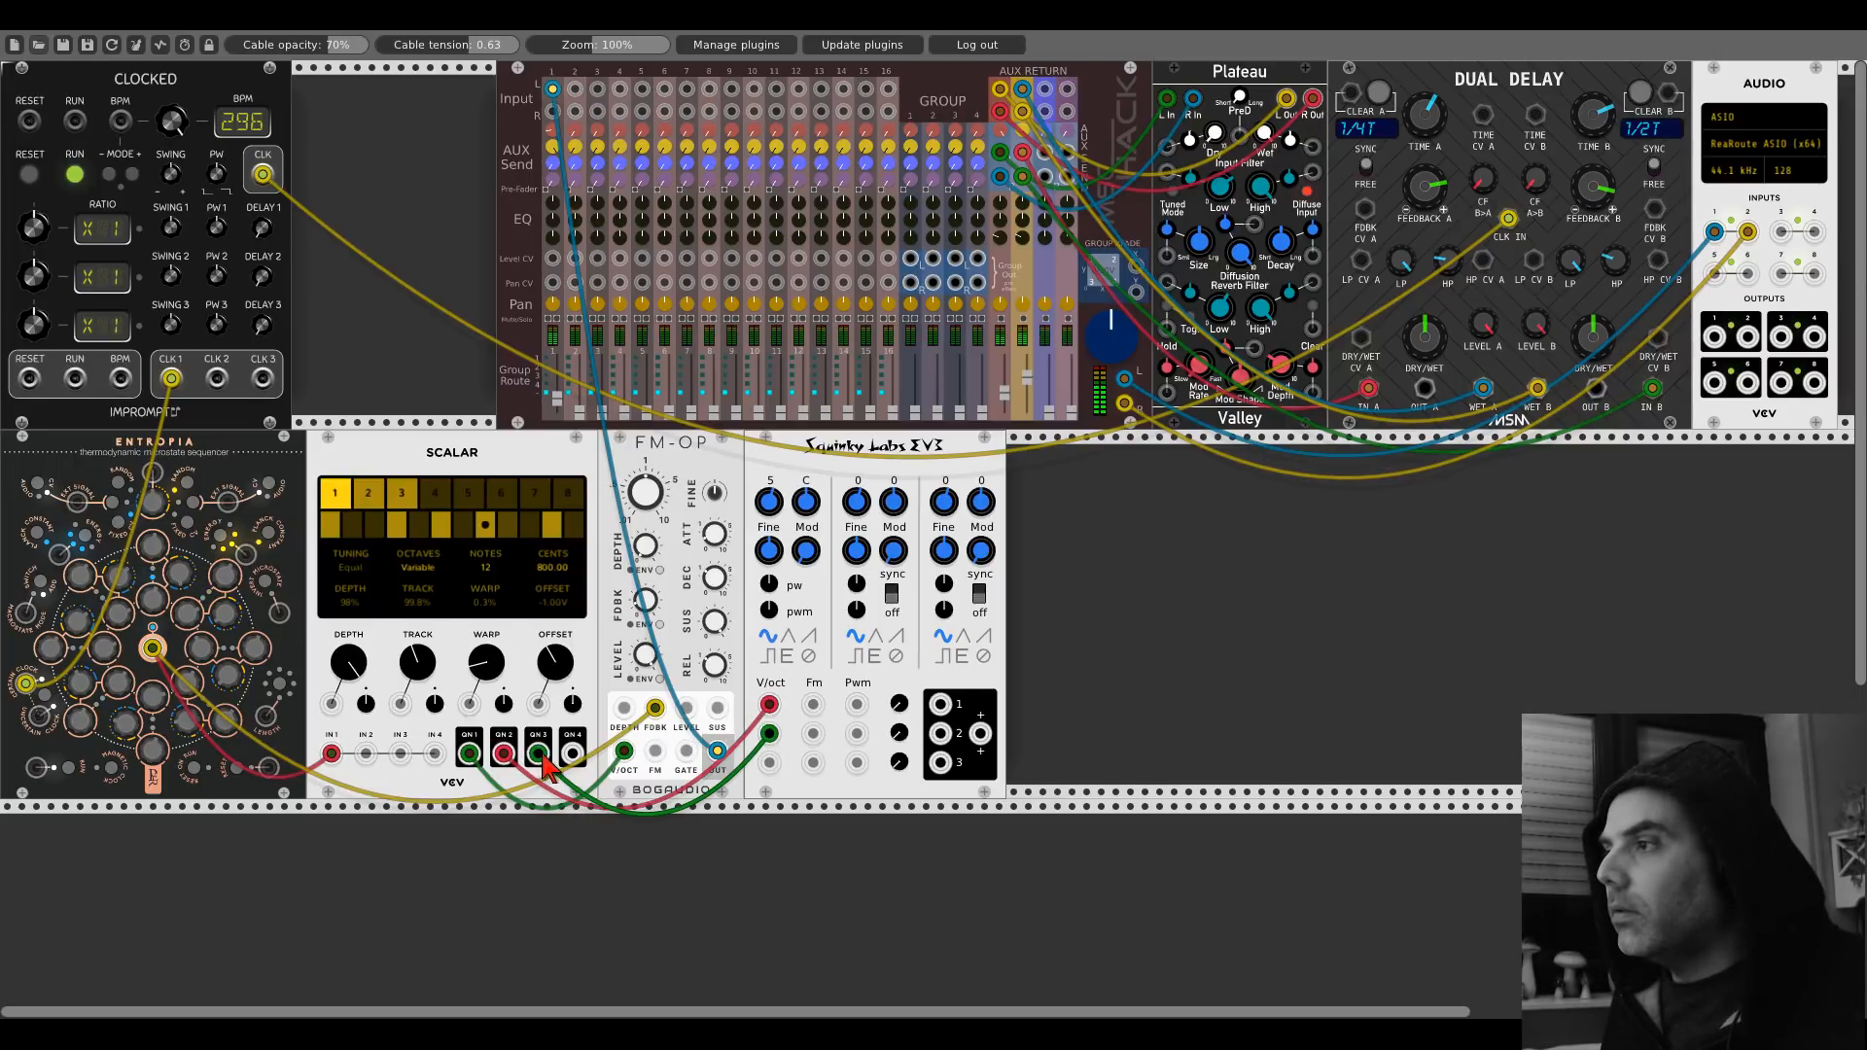
{"action": "left_click_drag", "start_coordinate": [572, 755], "coordinate": [769, 762]}
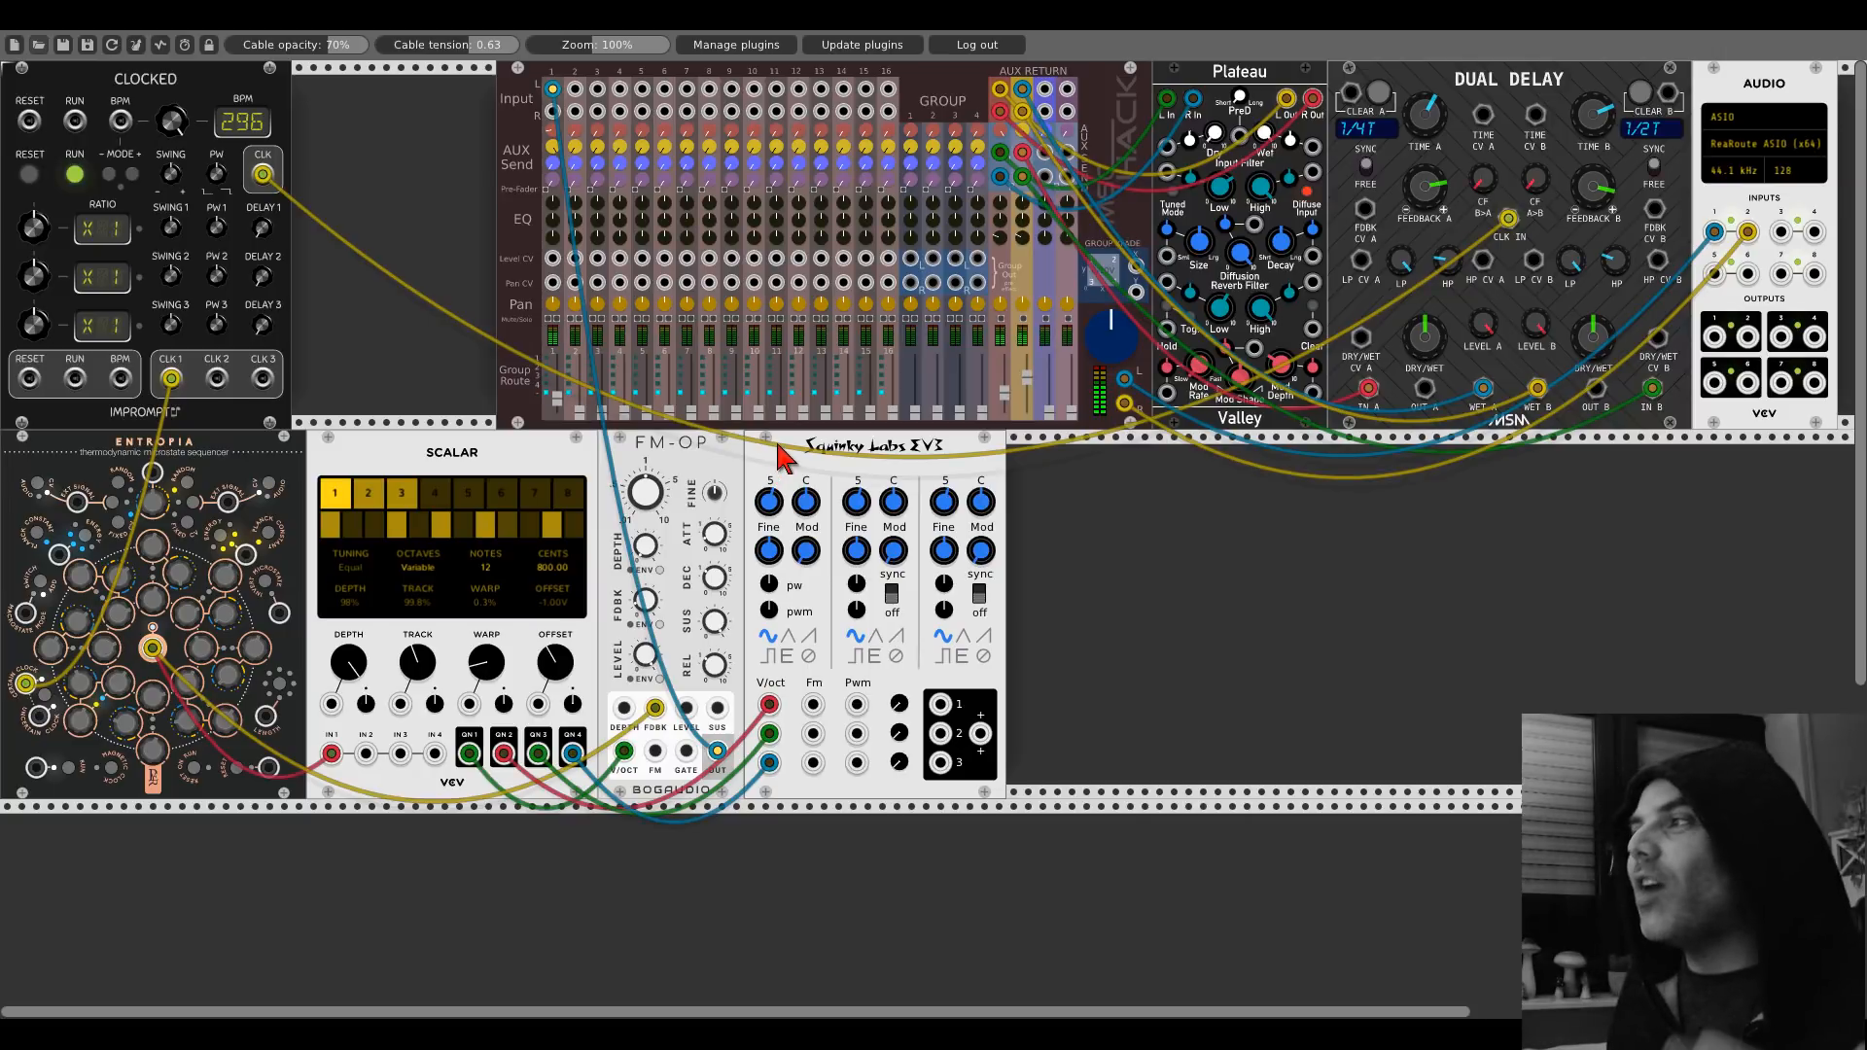
{"action": "right_click", "coordinate": [1058, 552]}
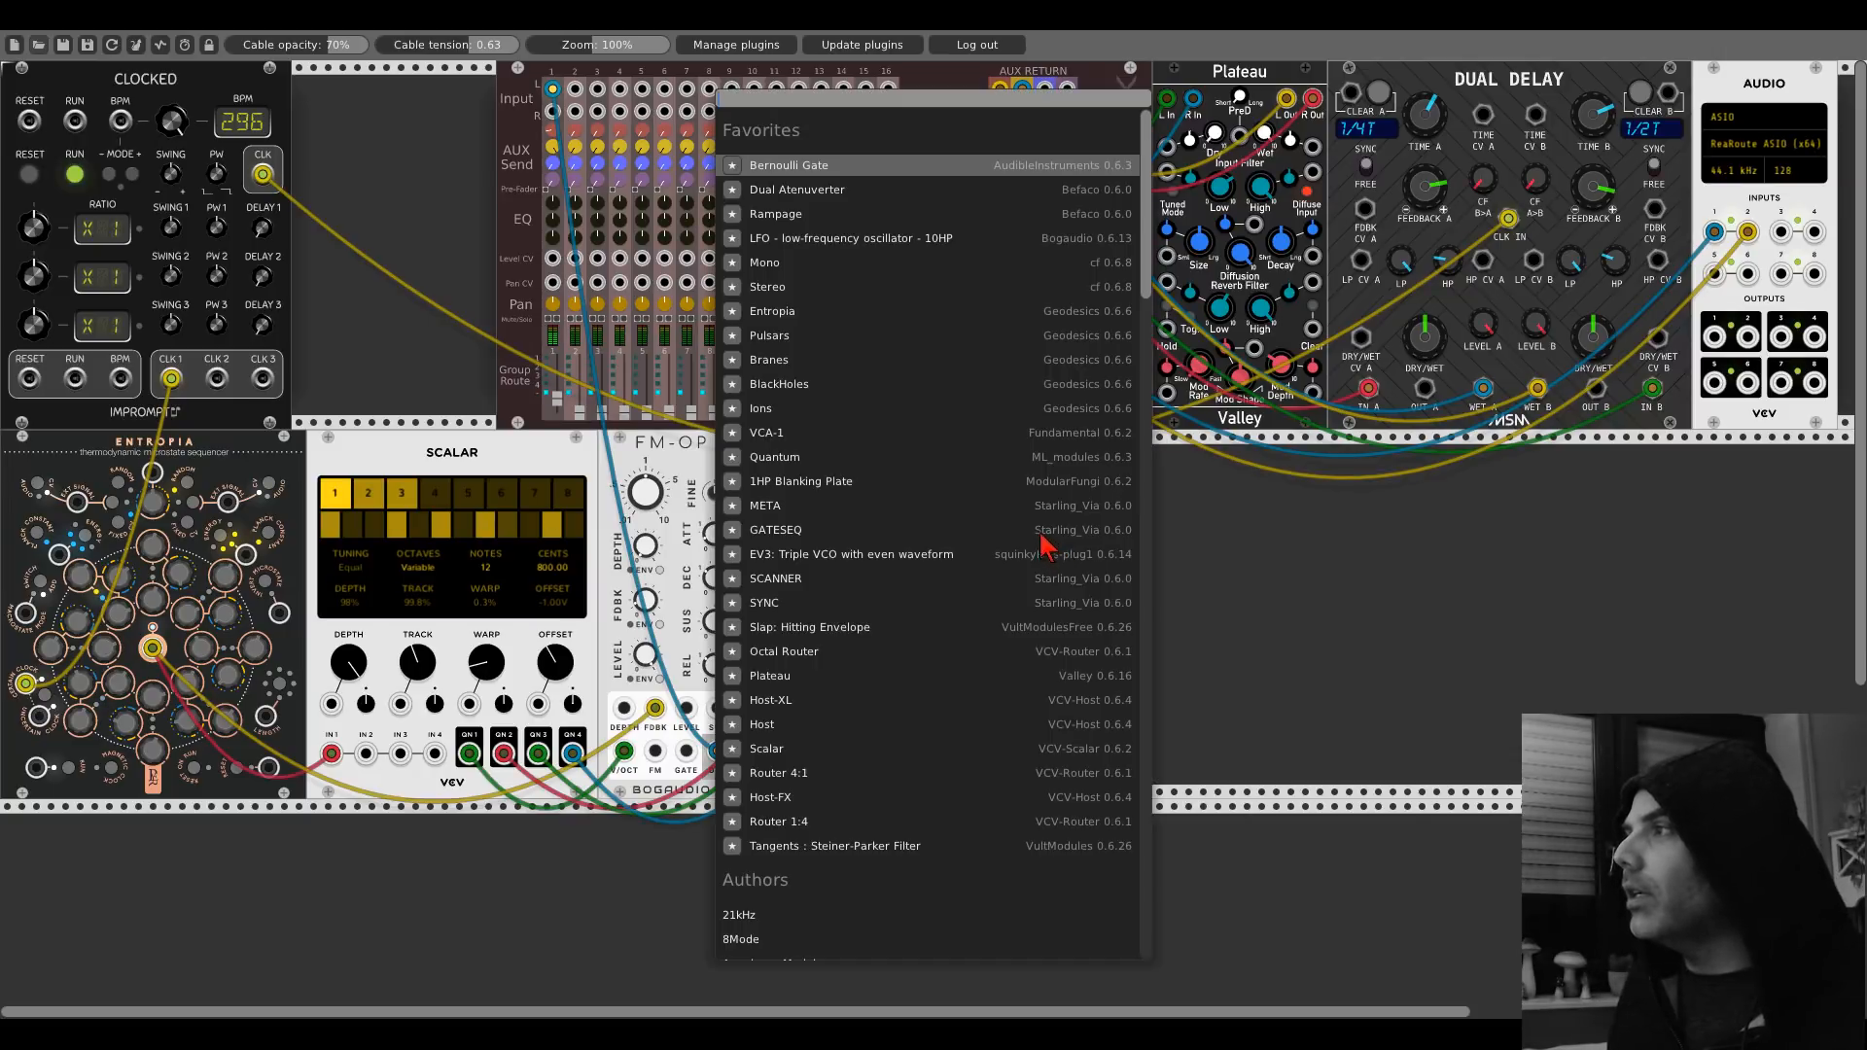
{"action": "left_click", "coordinate": [813, 472]}
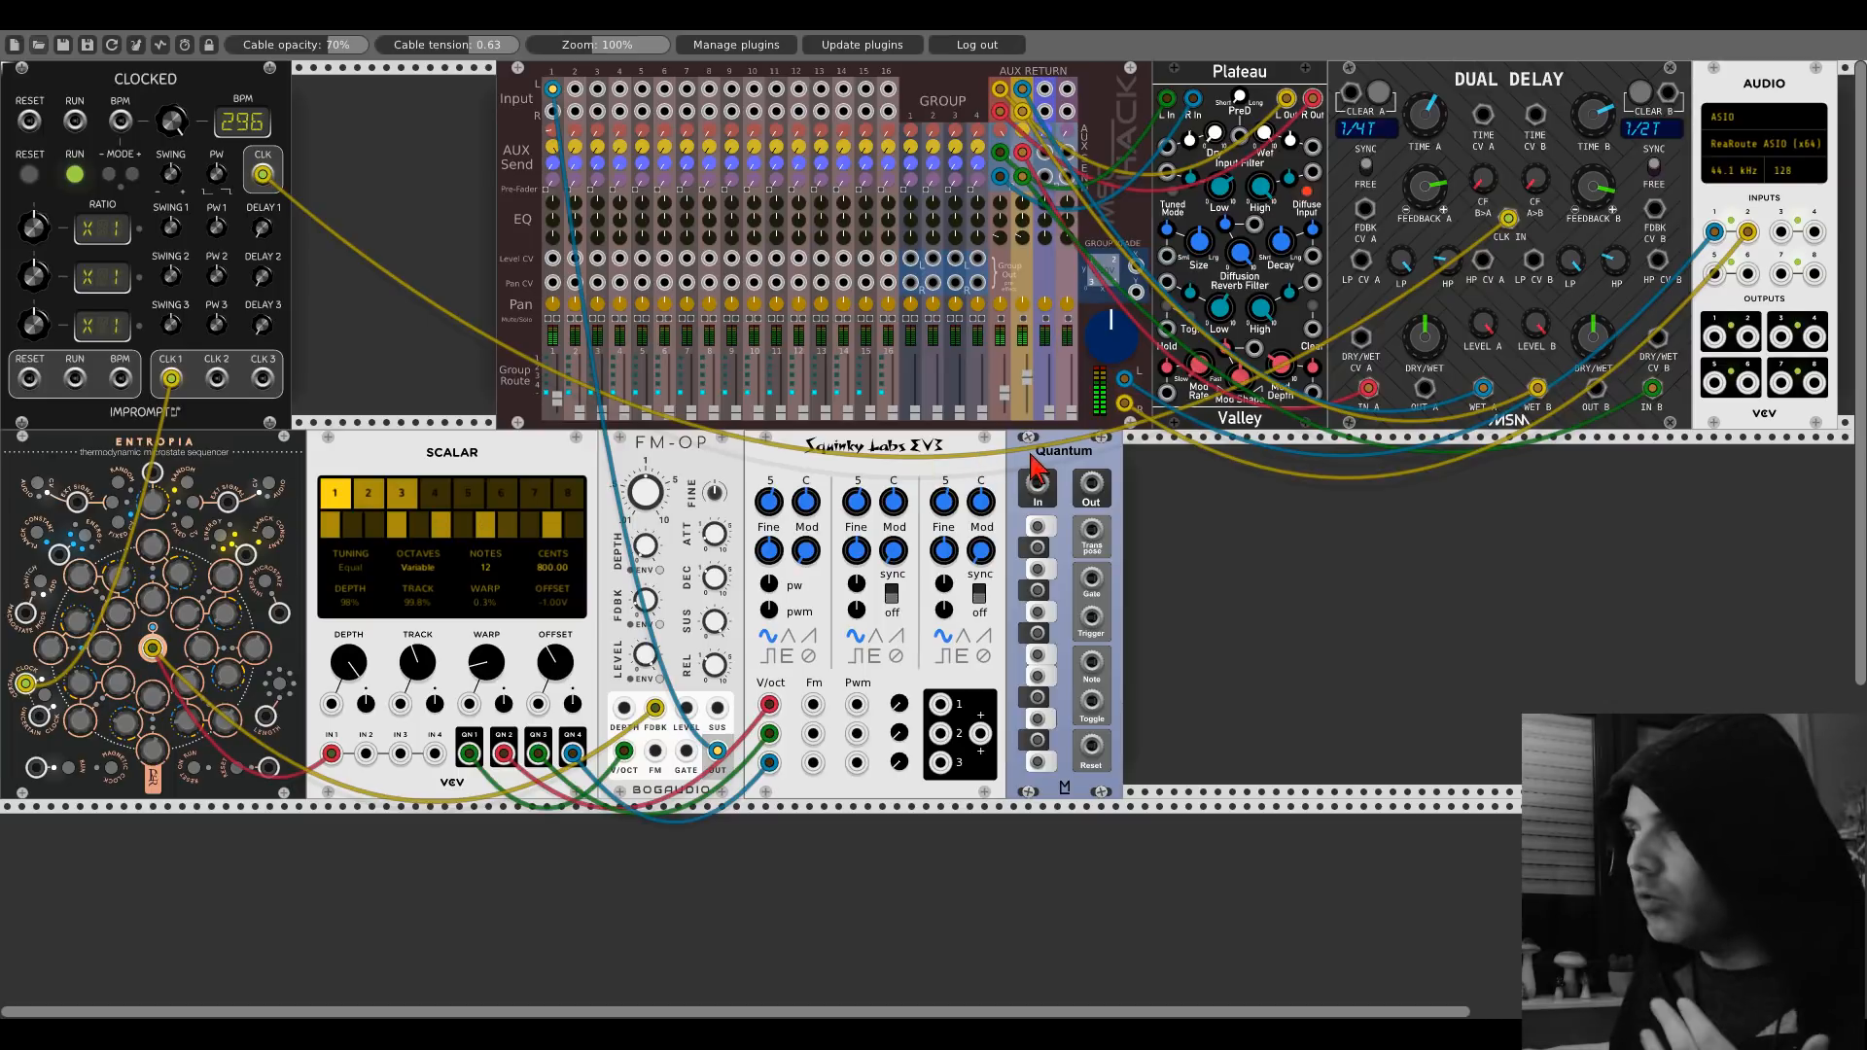
{"action": "left_click_drag", "start_coordinate": [1038, 459], "coordinate": [1097, 460]}
{"action": "right_click", "coordinate": [1096, 459]}
{"action": "left_click", "coordinate": [1118, 650]}
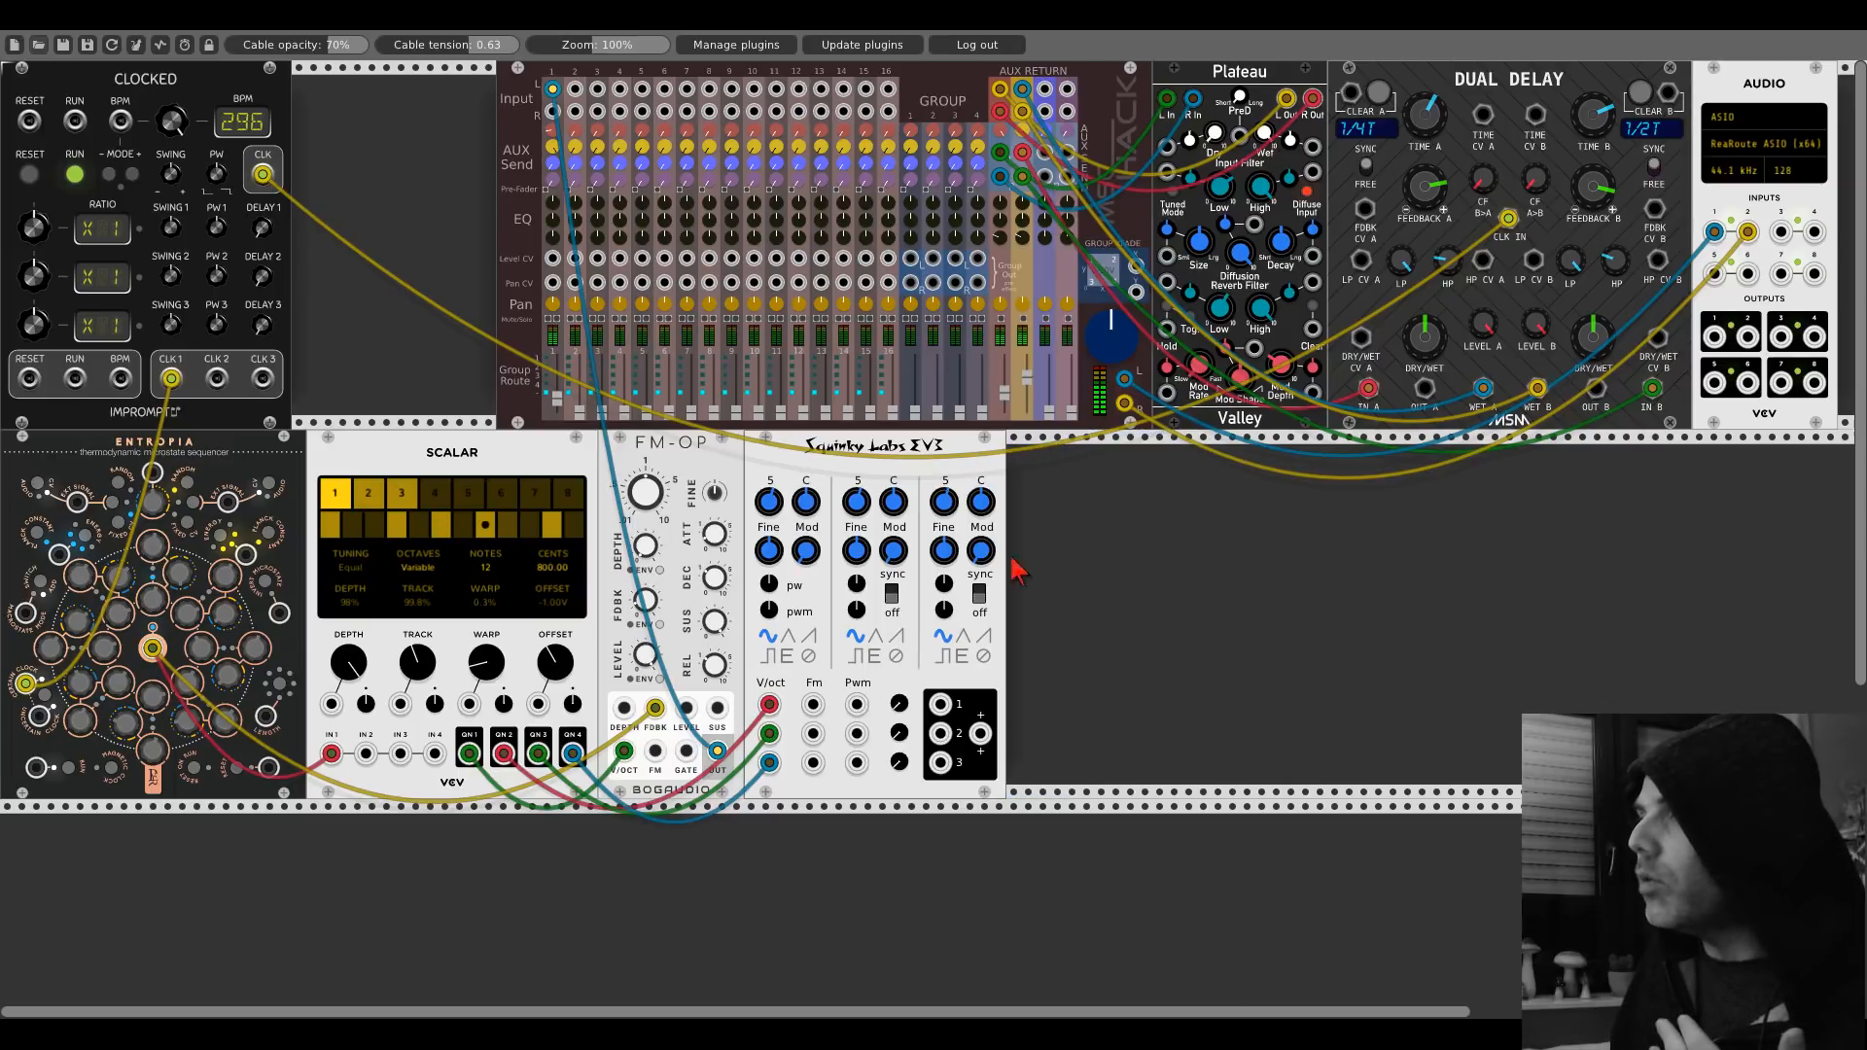
Insert the Aepelzens CV-to-Trigger module directly after Scalar, with FM-OP and EV3 placed flush behind it.
{"action": "left_click_drag", "start_coordinate": [897, 507], "coordinate": [1067, 510]}
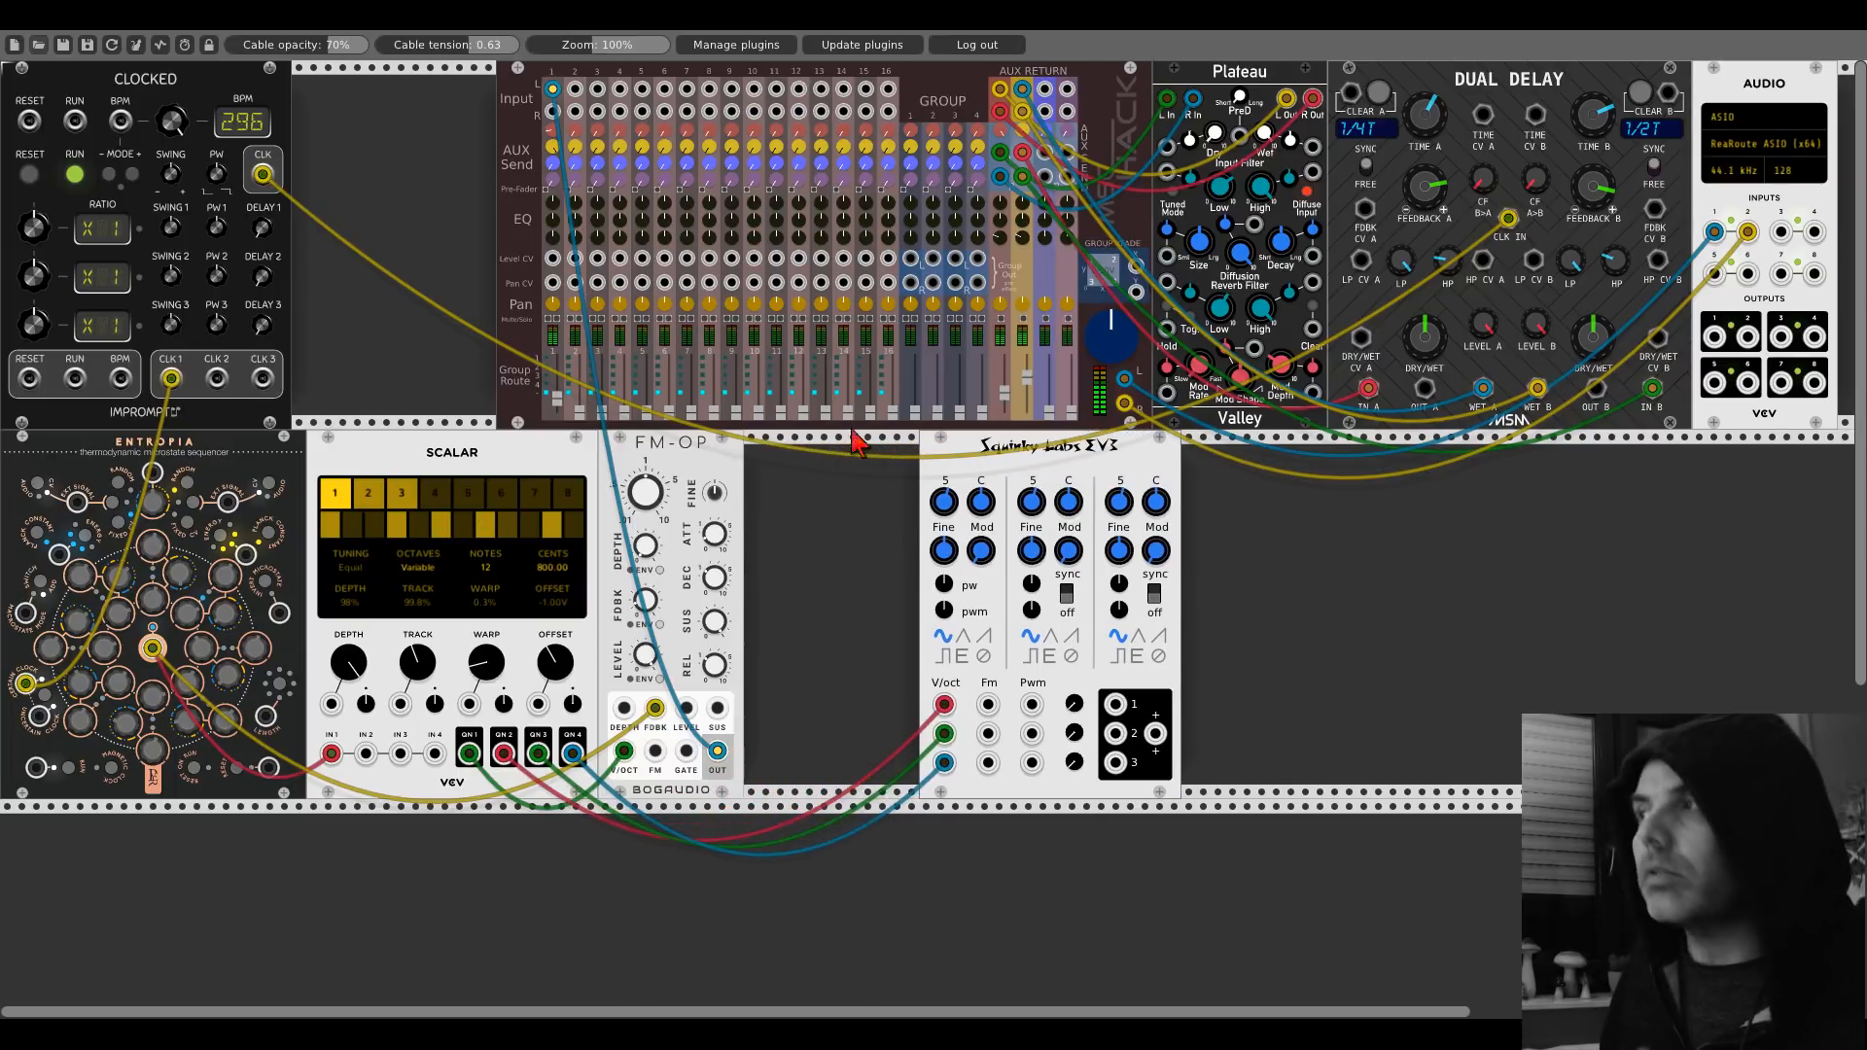
{"action": "left_click_drag", "start_coordinate": [729, 486], "coordinate": [870, 494]}
{"action": "right_click", "coordinate": [692, 530]}
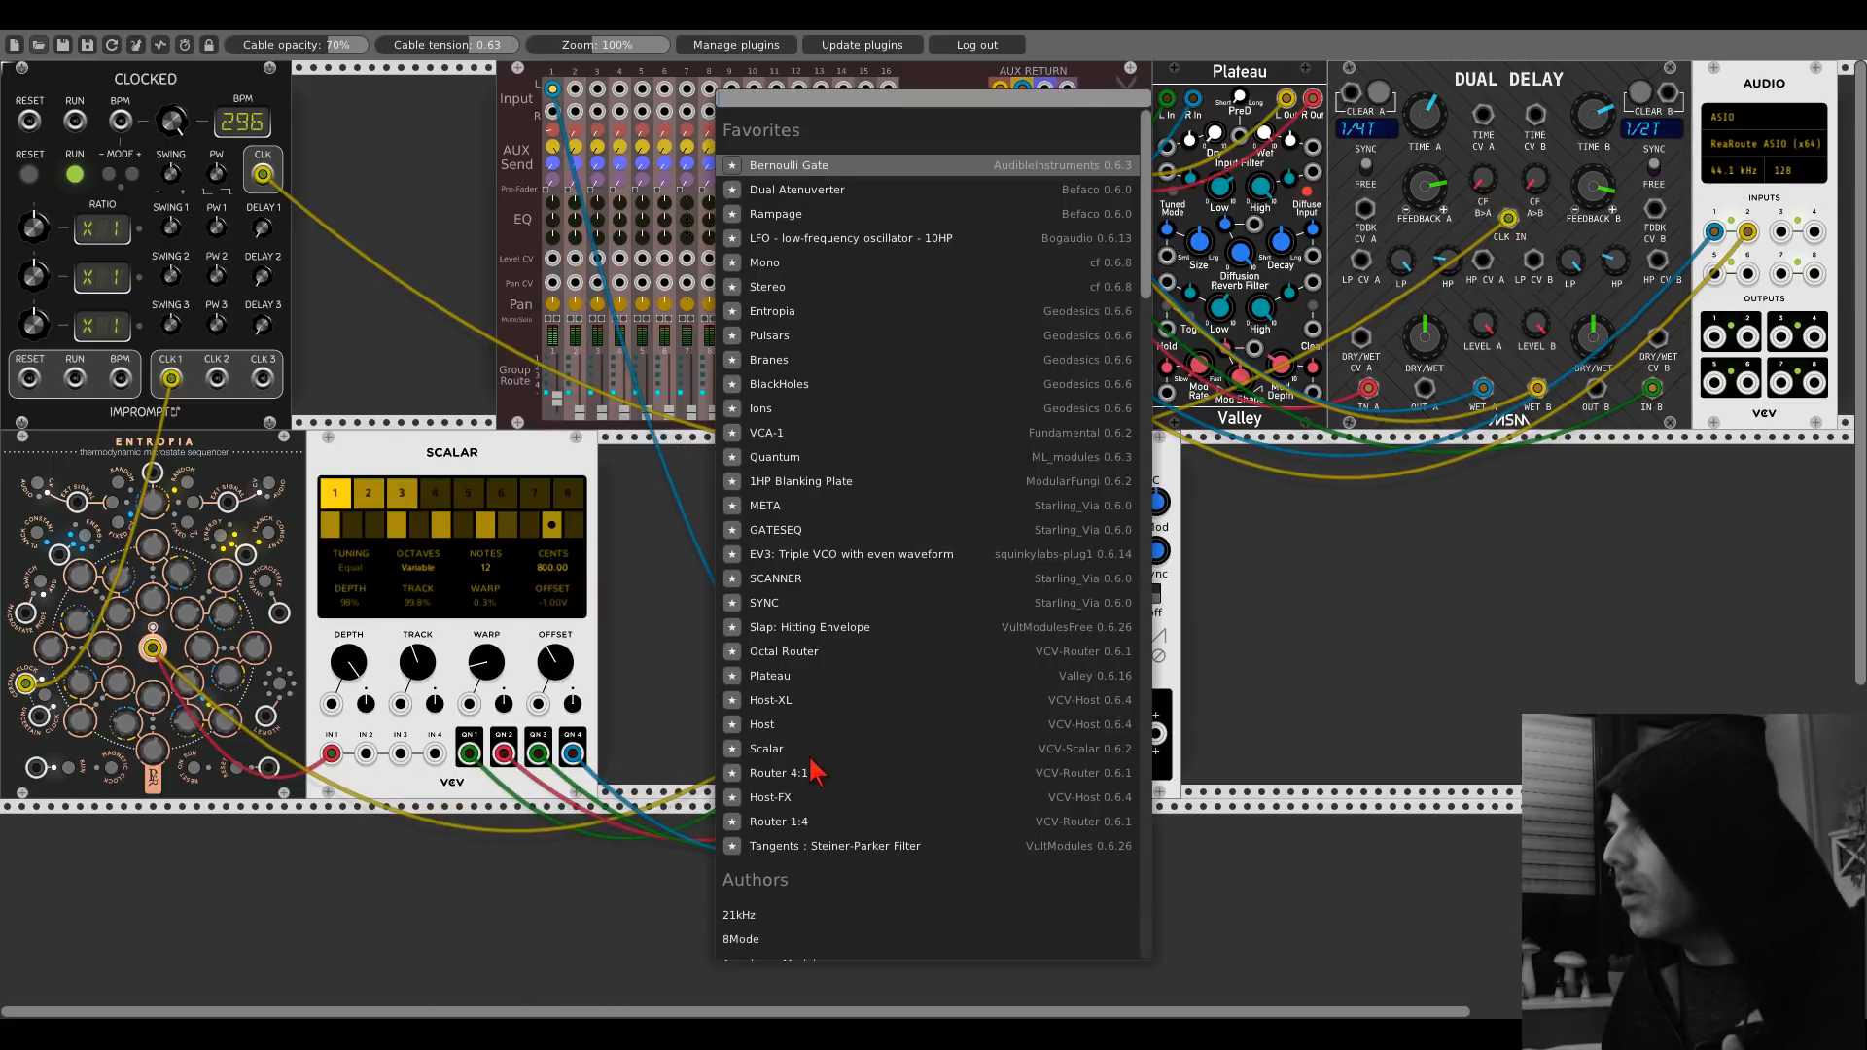
{"action": "scroll", "coordinate": [821, 783], "scroll_direction": "down", "scroll_amount": 3}
{"action": "left_click", "coordinate": [783, 674]}
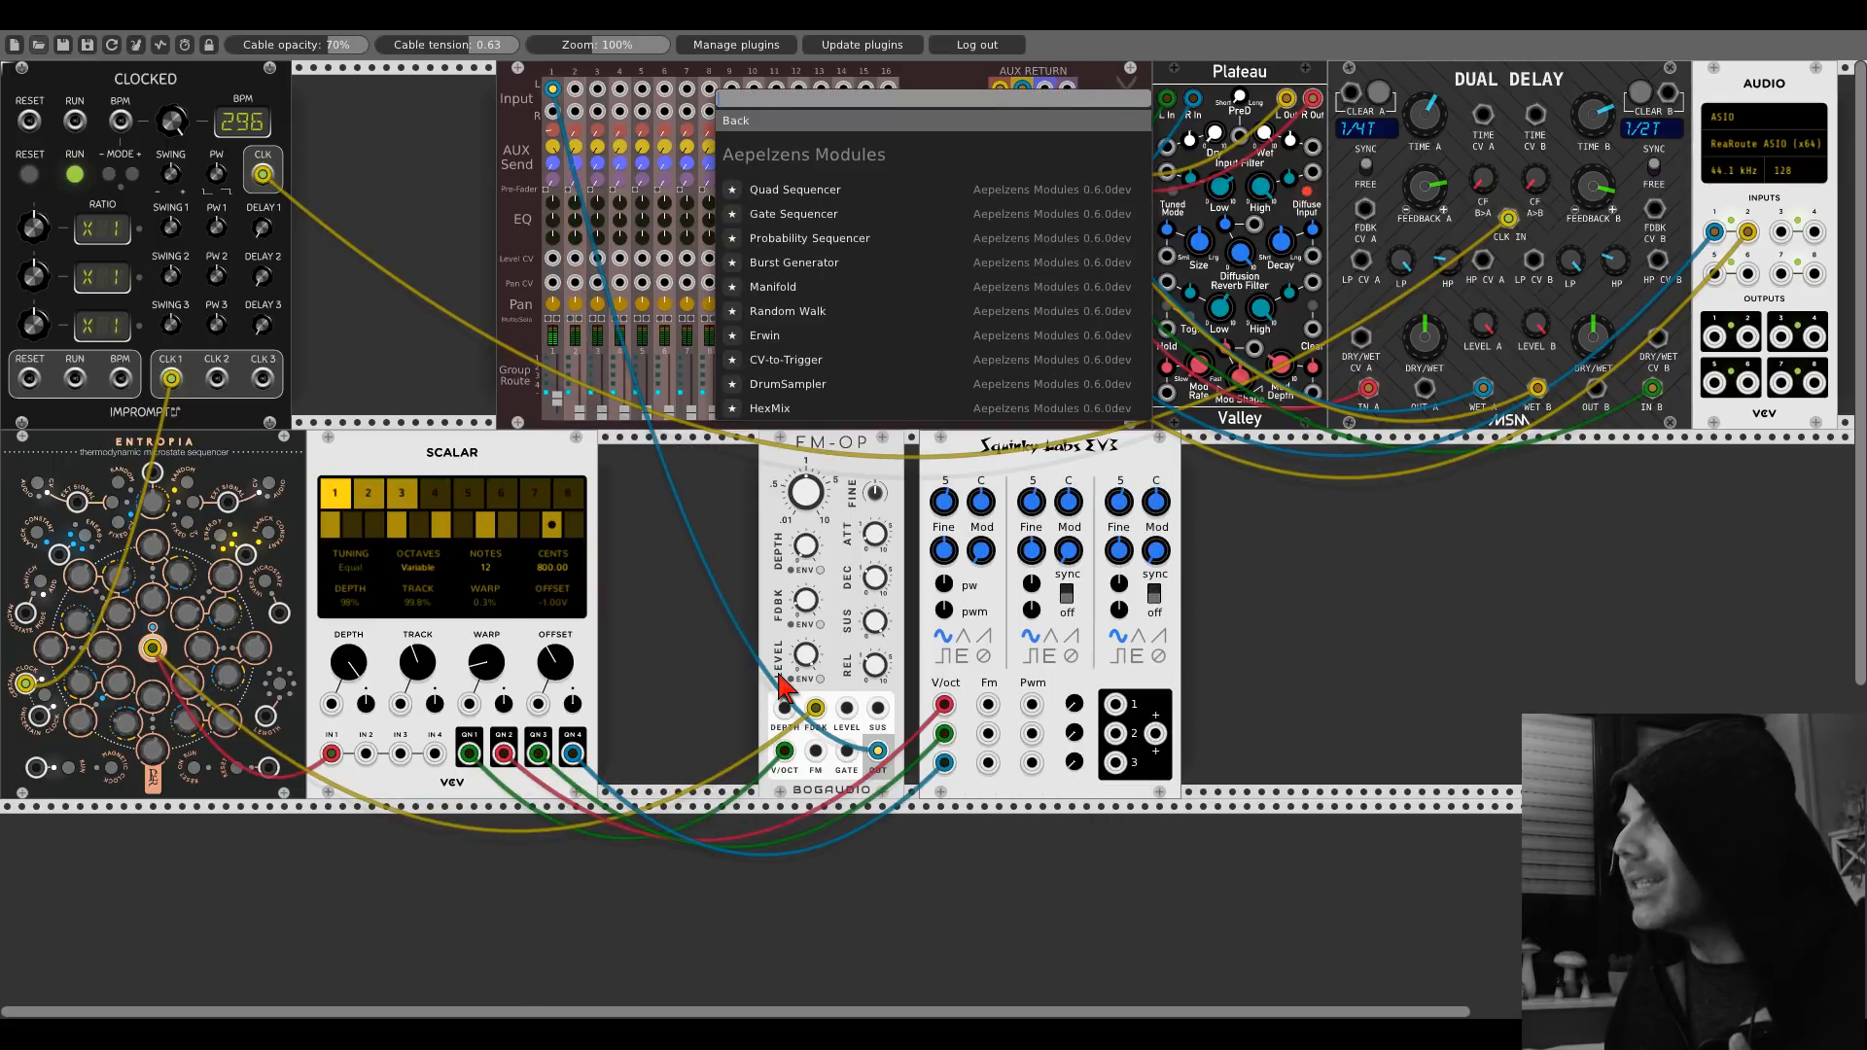
{"action": "left_click", "coordinate": [775, 362]}
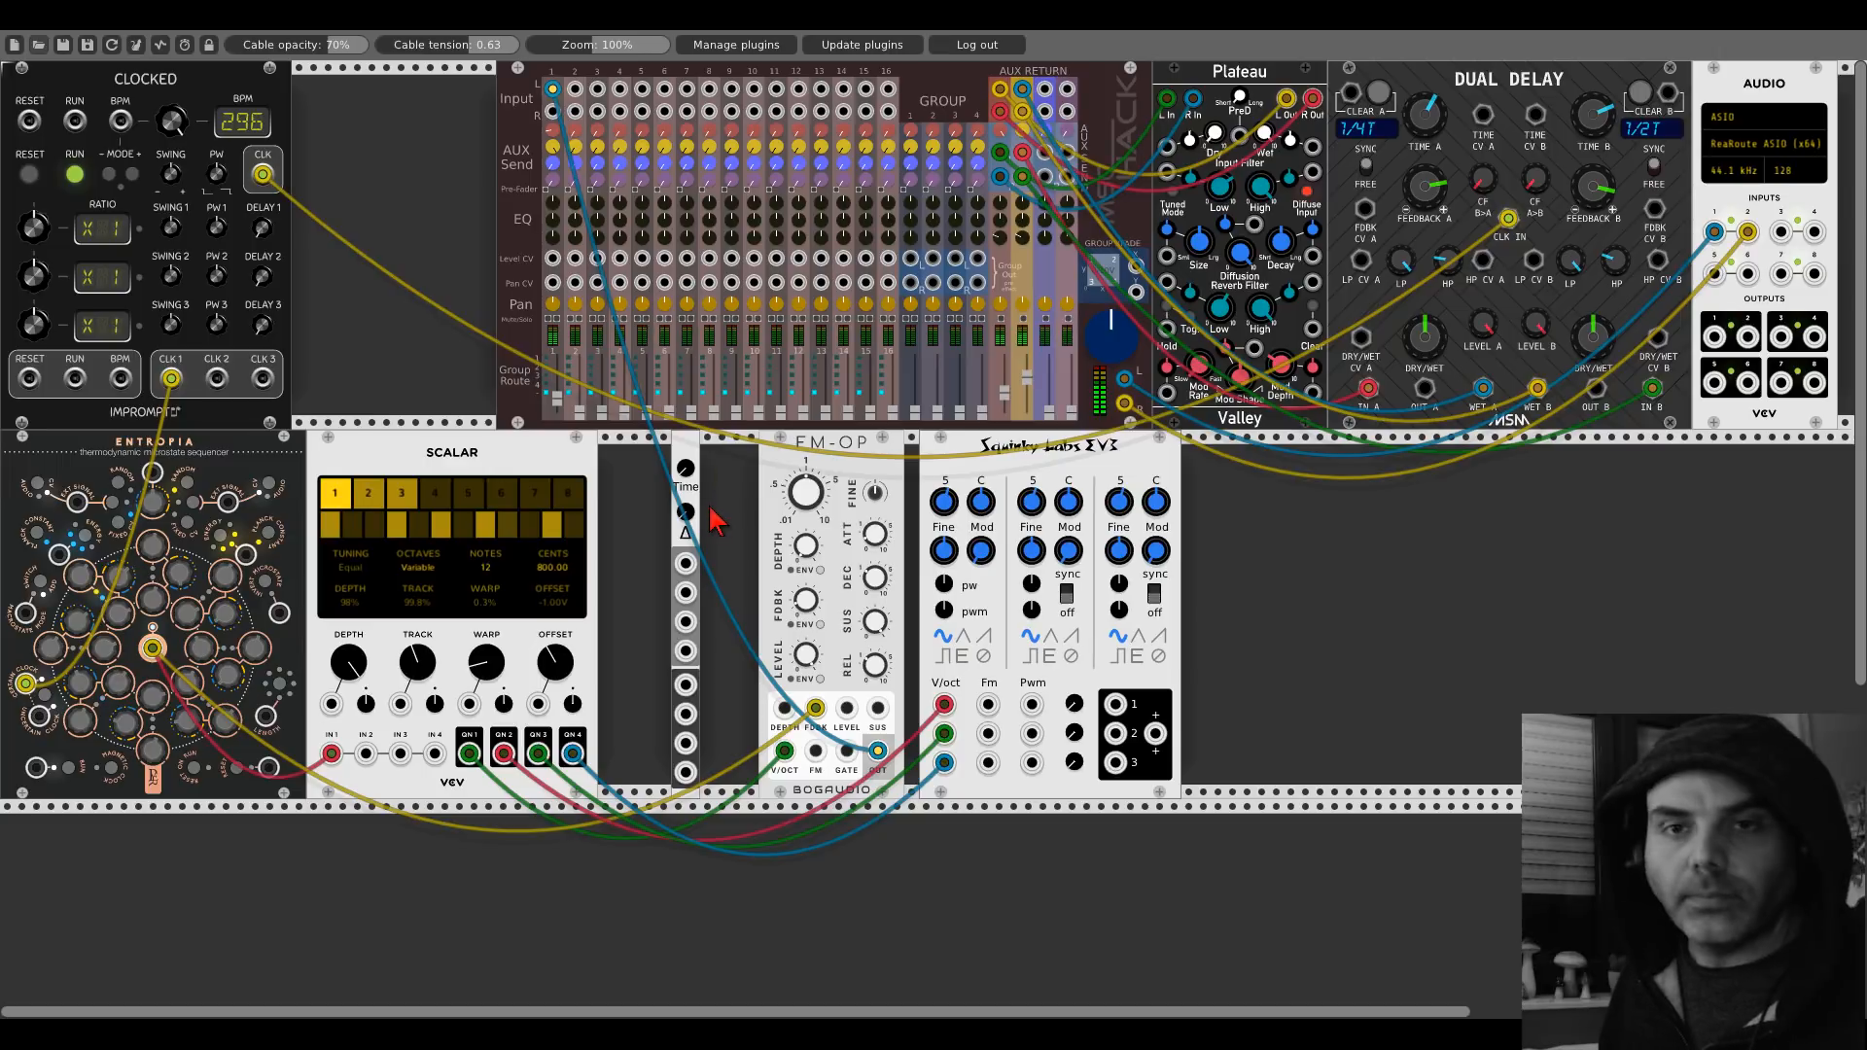
{"action": "left_click_drag", "start_coordinate": [686, 457], "coordinate": [616, 452]}
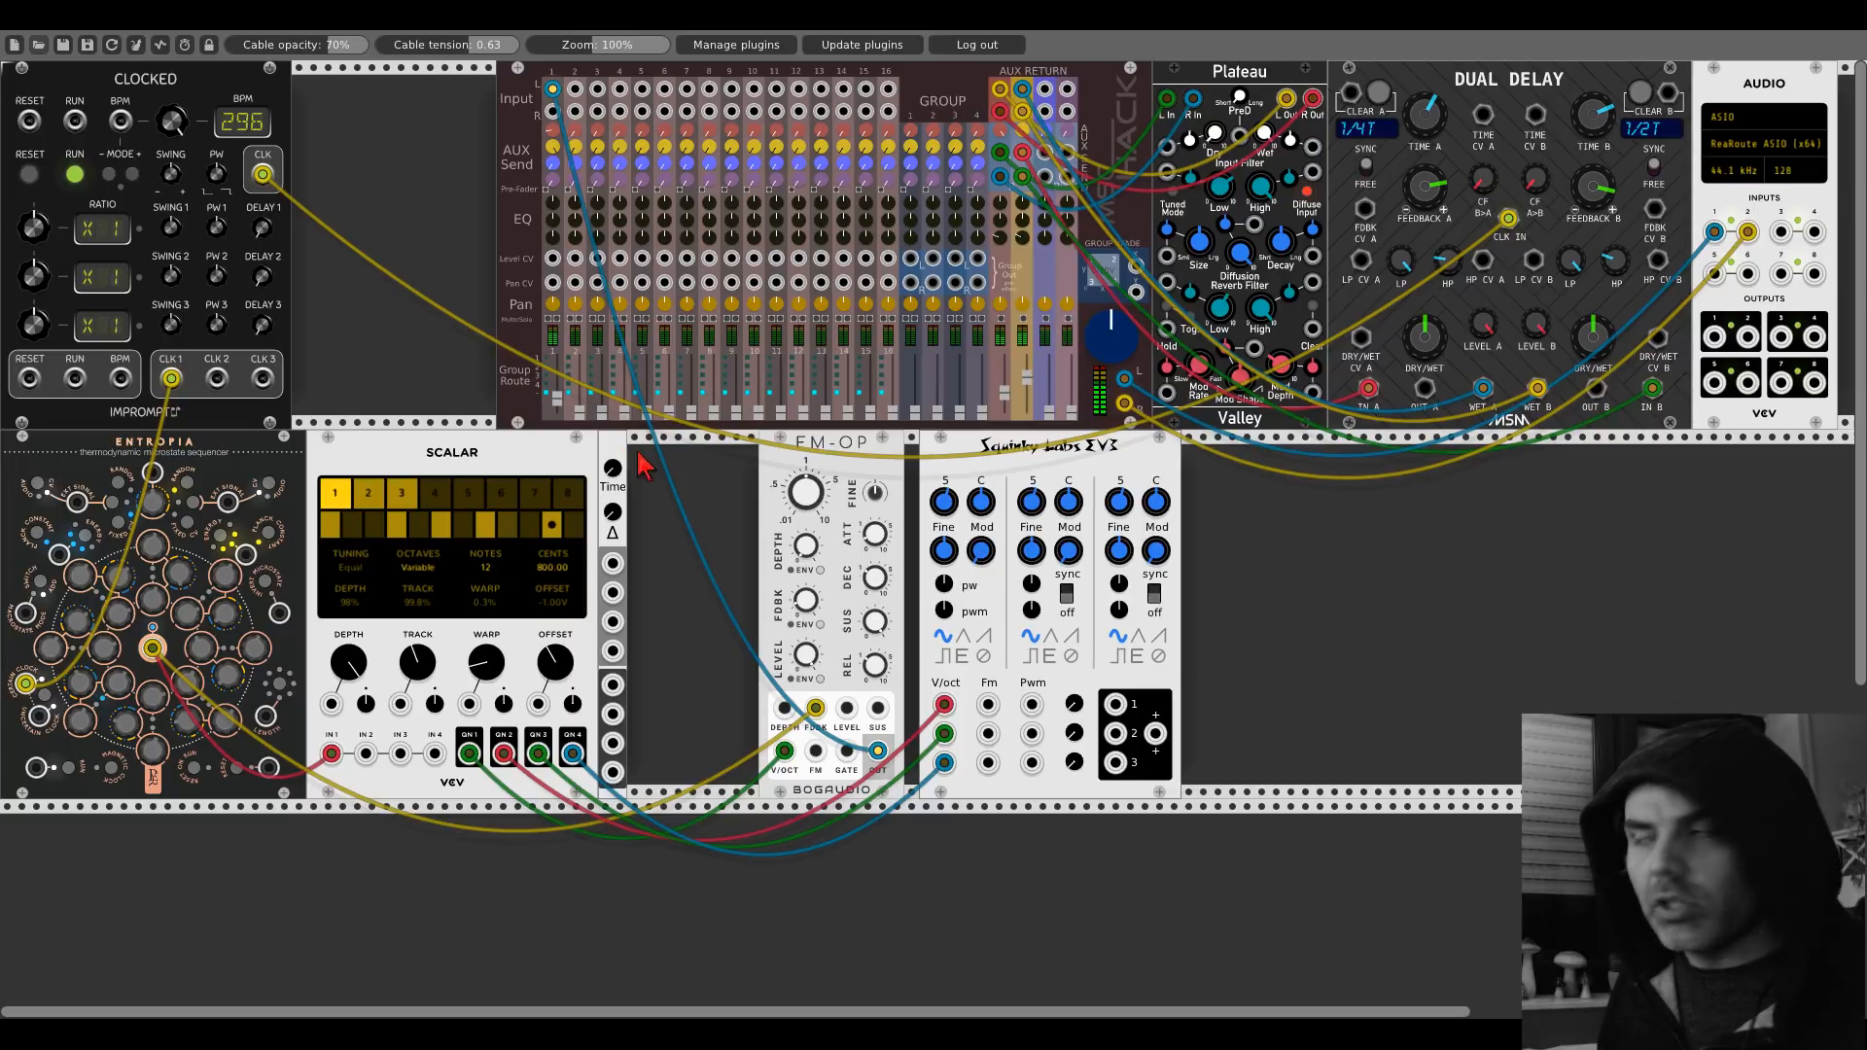
{"action": "left_click_drag", "start_coordinate": [794, 451], "coordinate": [659, 455]}
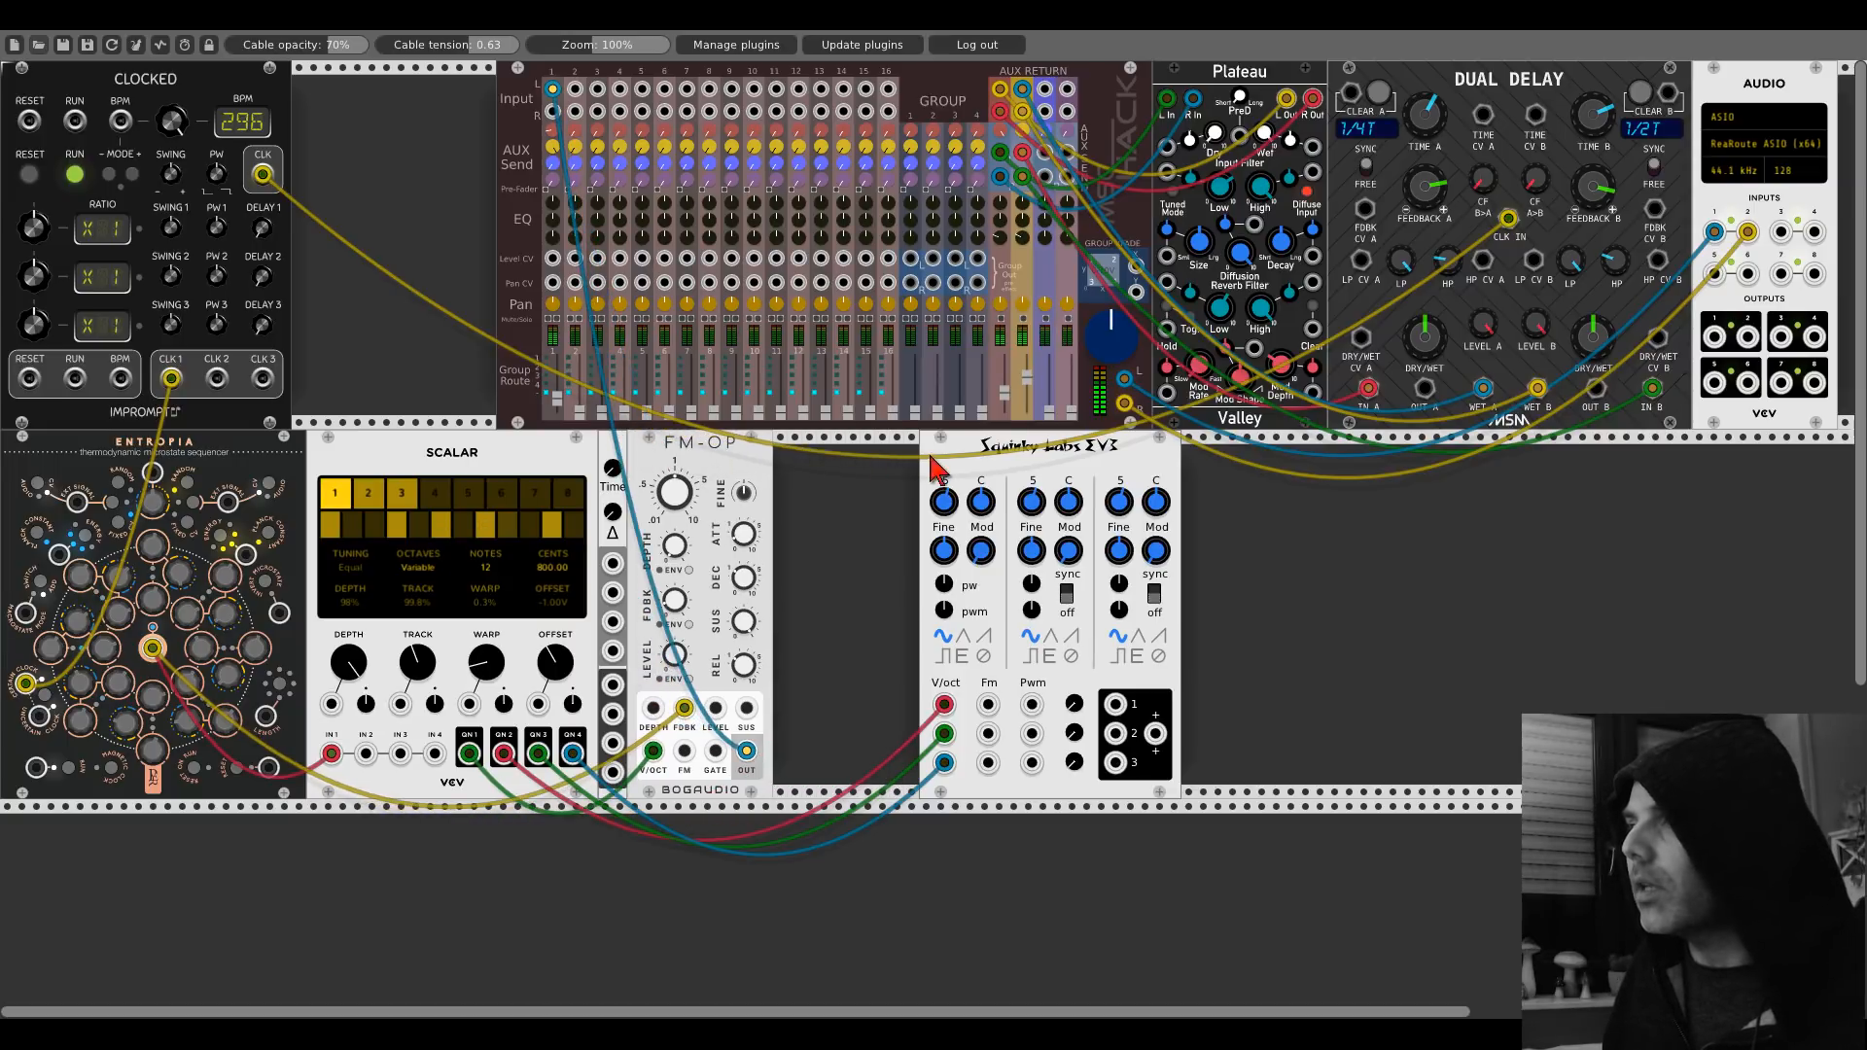
{"action": "left_click_drag", "start_coordinate": [932, 457], "coordinate": [786, 459]}
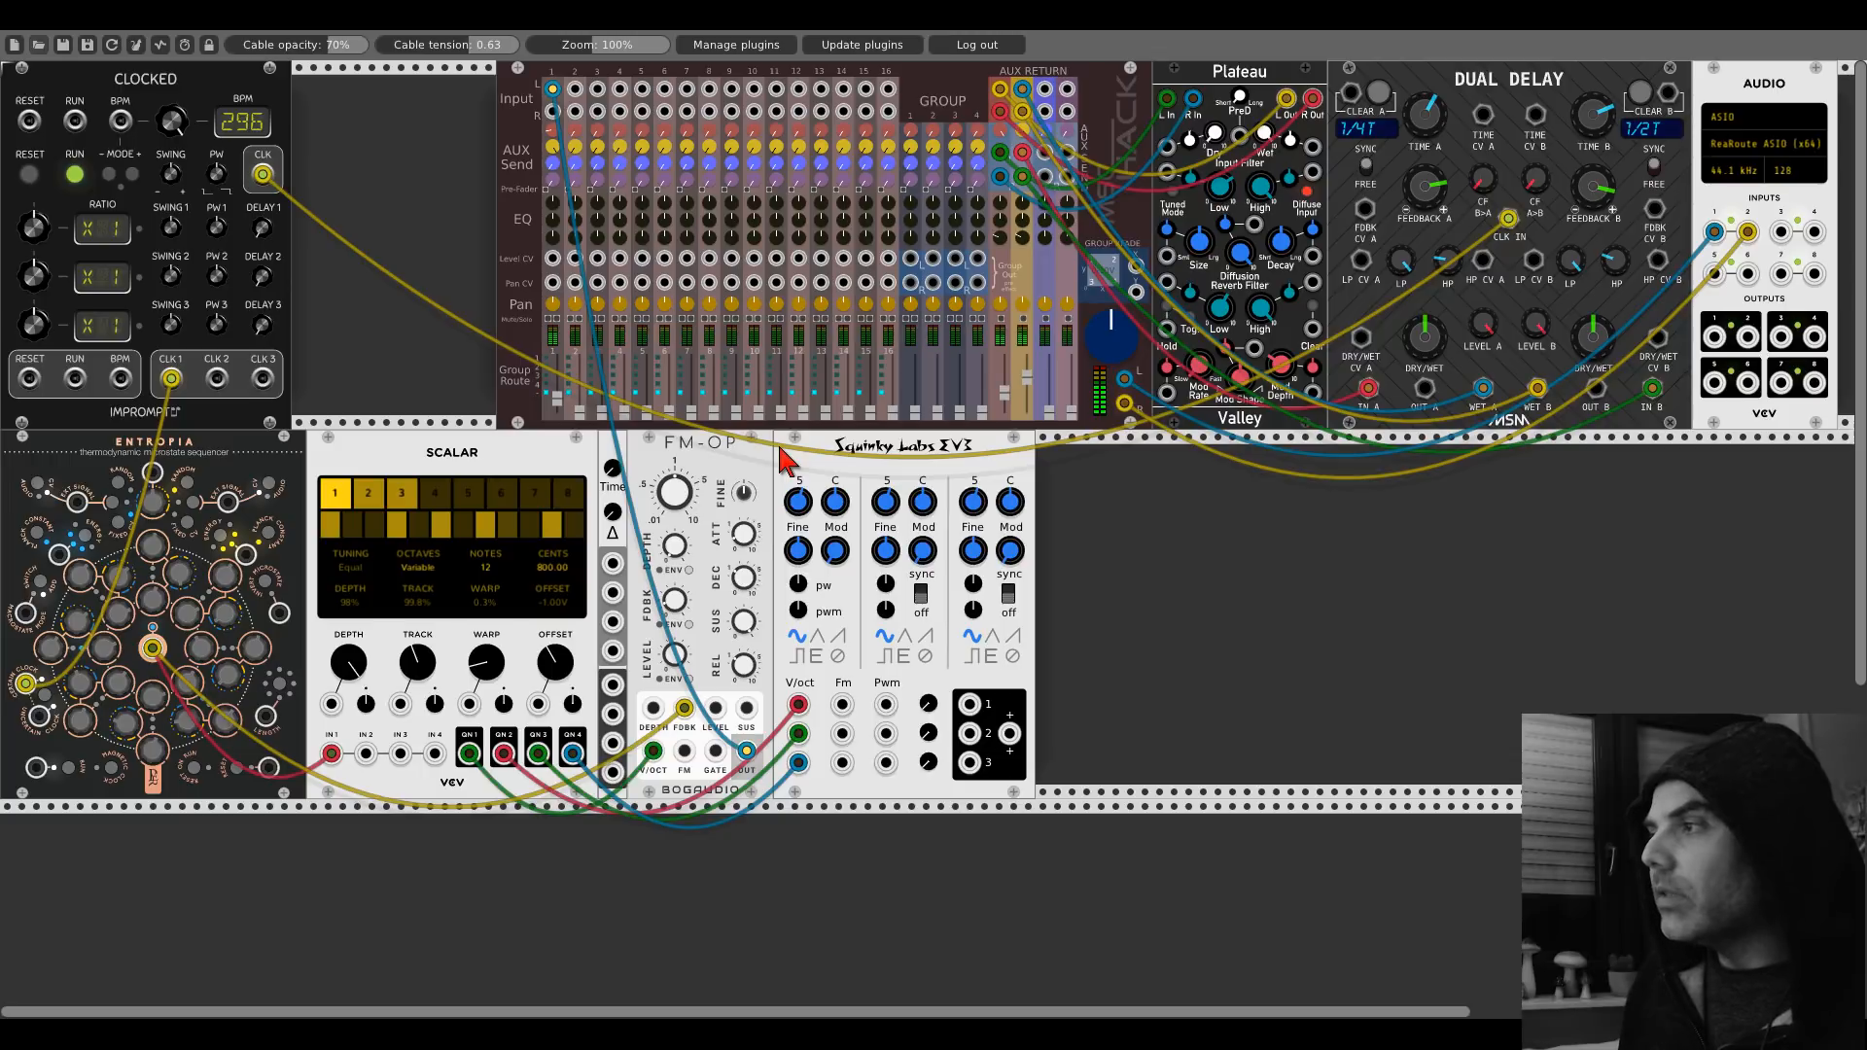
Disconnect the Scalar QN 2 cable from EV3's first V/oct input, keeping EV3 flush against FM-OP.
{"action": "left_click_drag", "start_coordinate": [792, 469], "coordinate": [880, 469]}
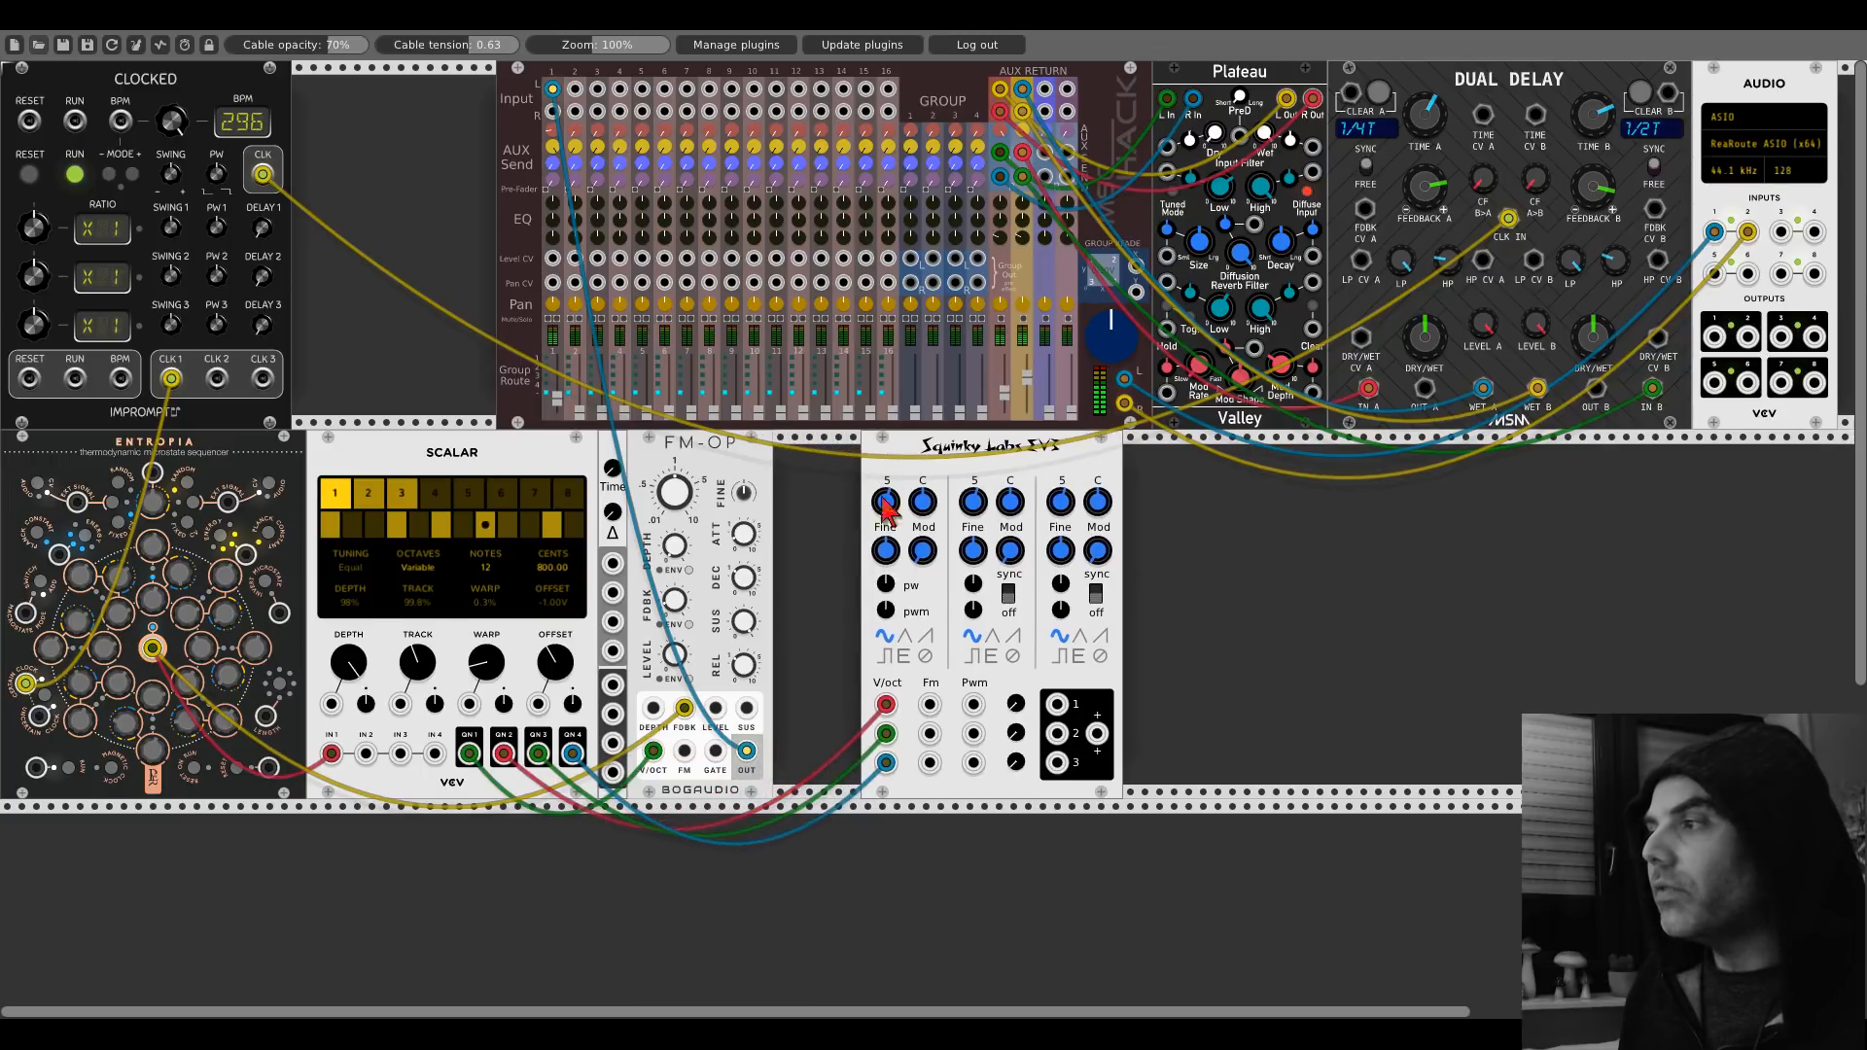
{"action": "right_click", "coordinate": [885, 707]}
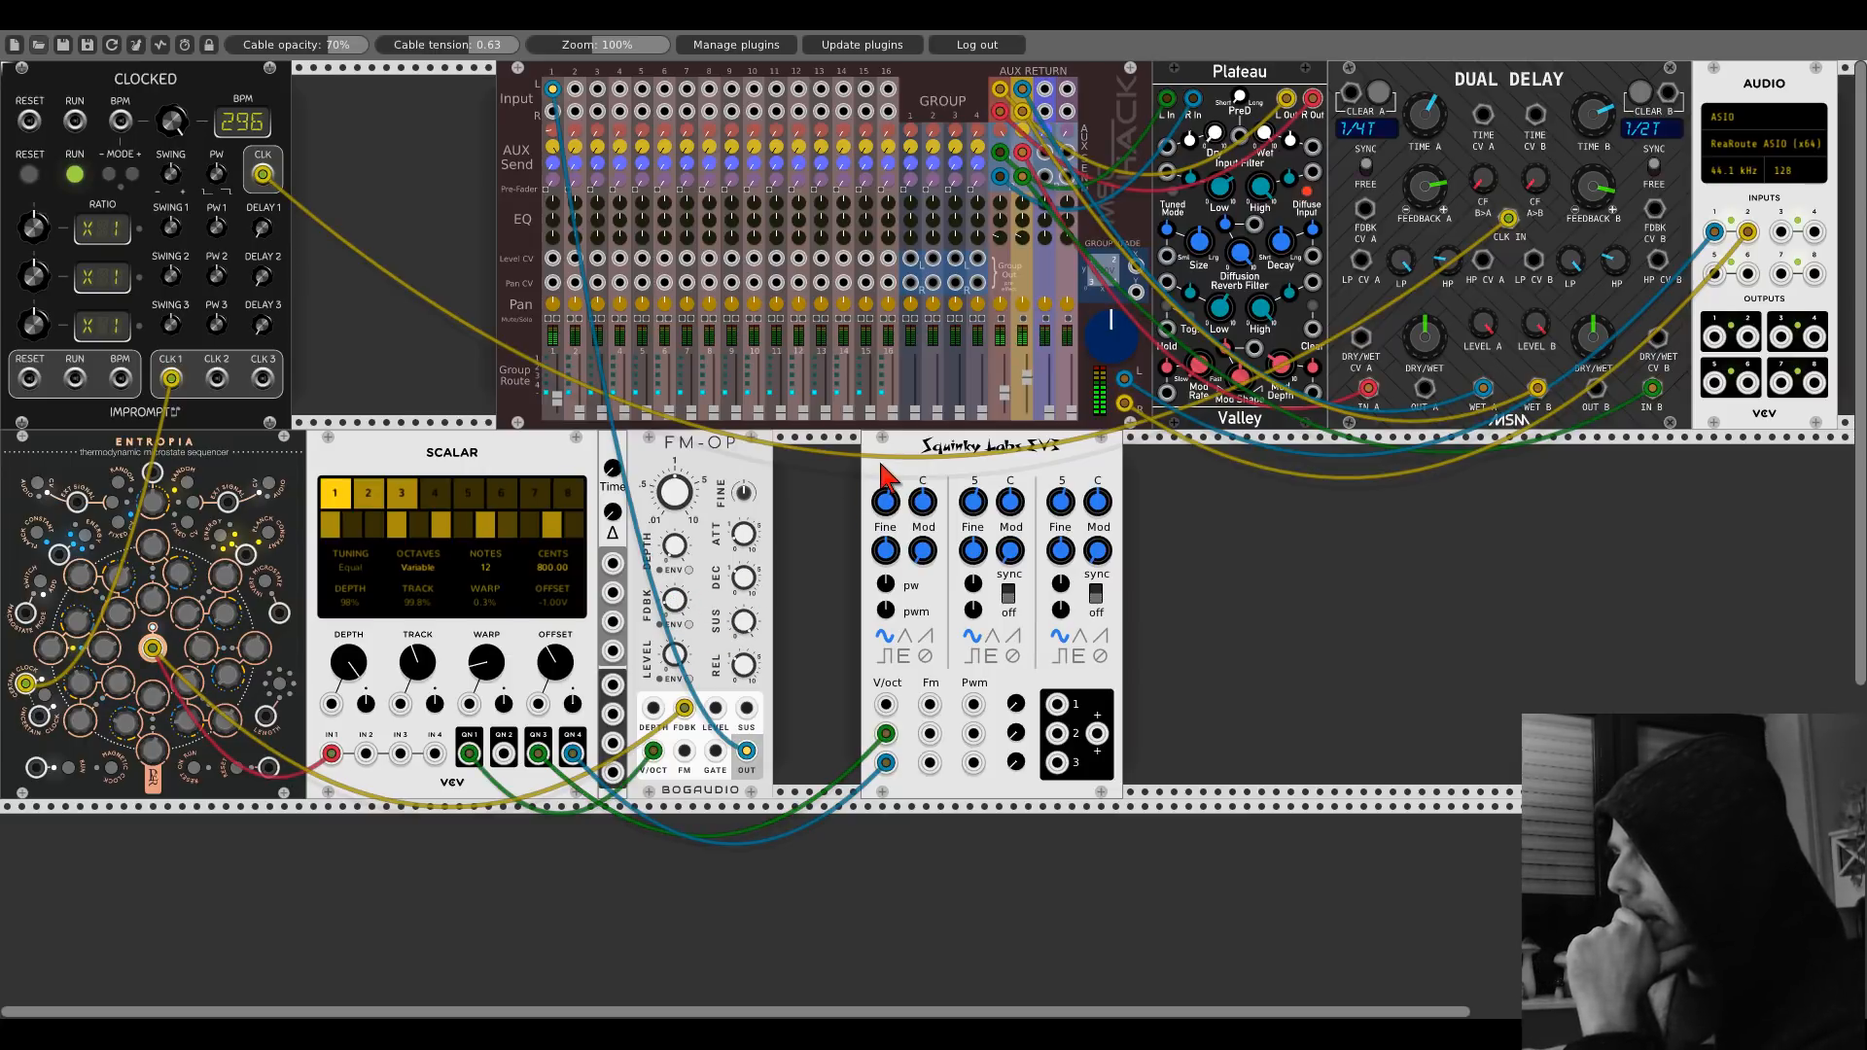
{"action": "left_click_drag", "start_coordinate": [883, 477], "coordinate": [796, 477]}
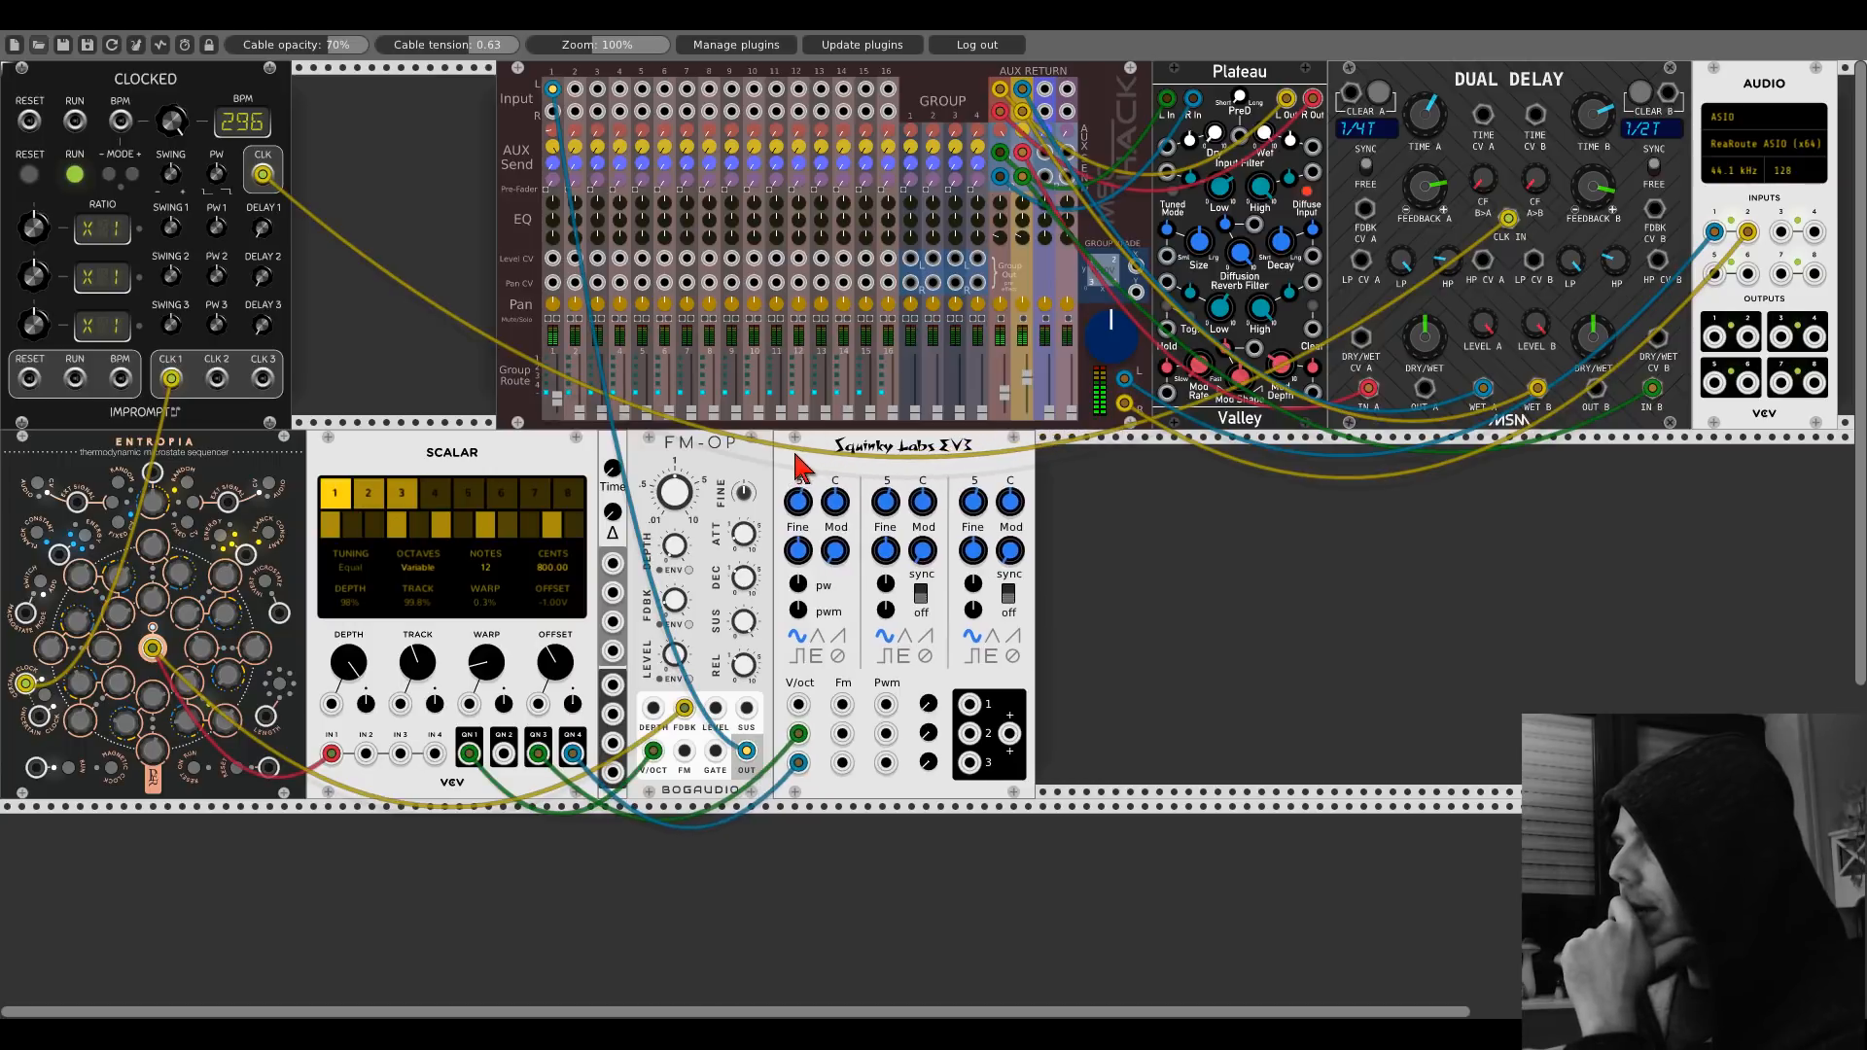
Add a dual-channel VCA flush beside EV3 and an AS ADSR envelope next to it.
{"action": "right_click", "coordinate": [1104, 603]}
{"action": "type", "text": "vca"}
{"action": "left_click", "coordinate": [811, 409]}
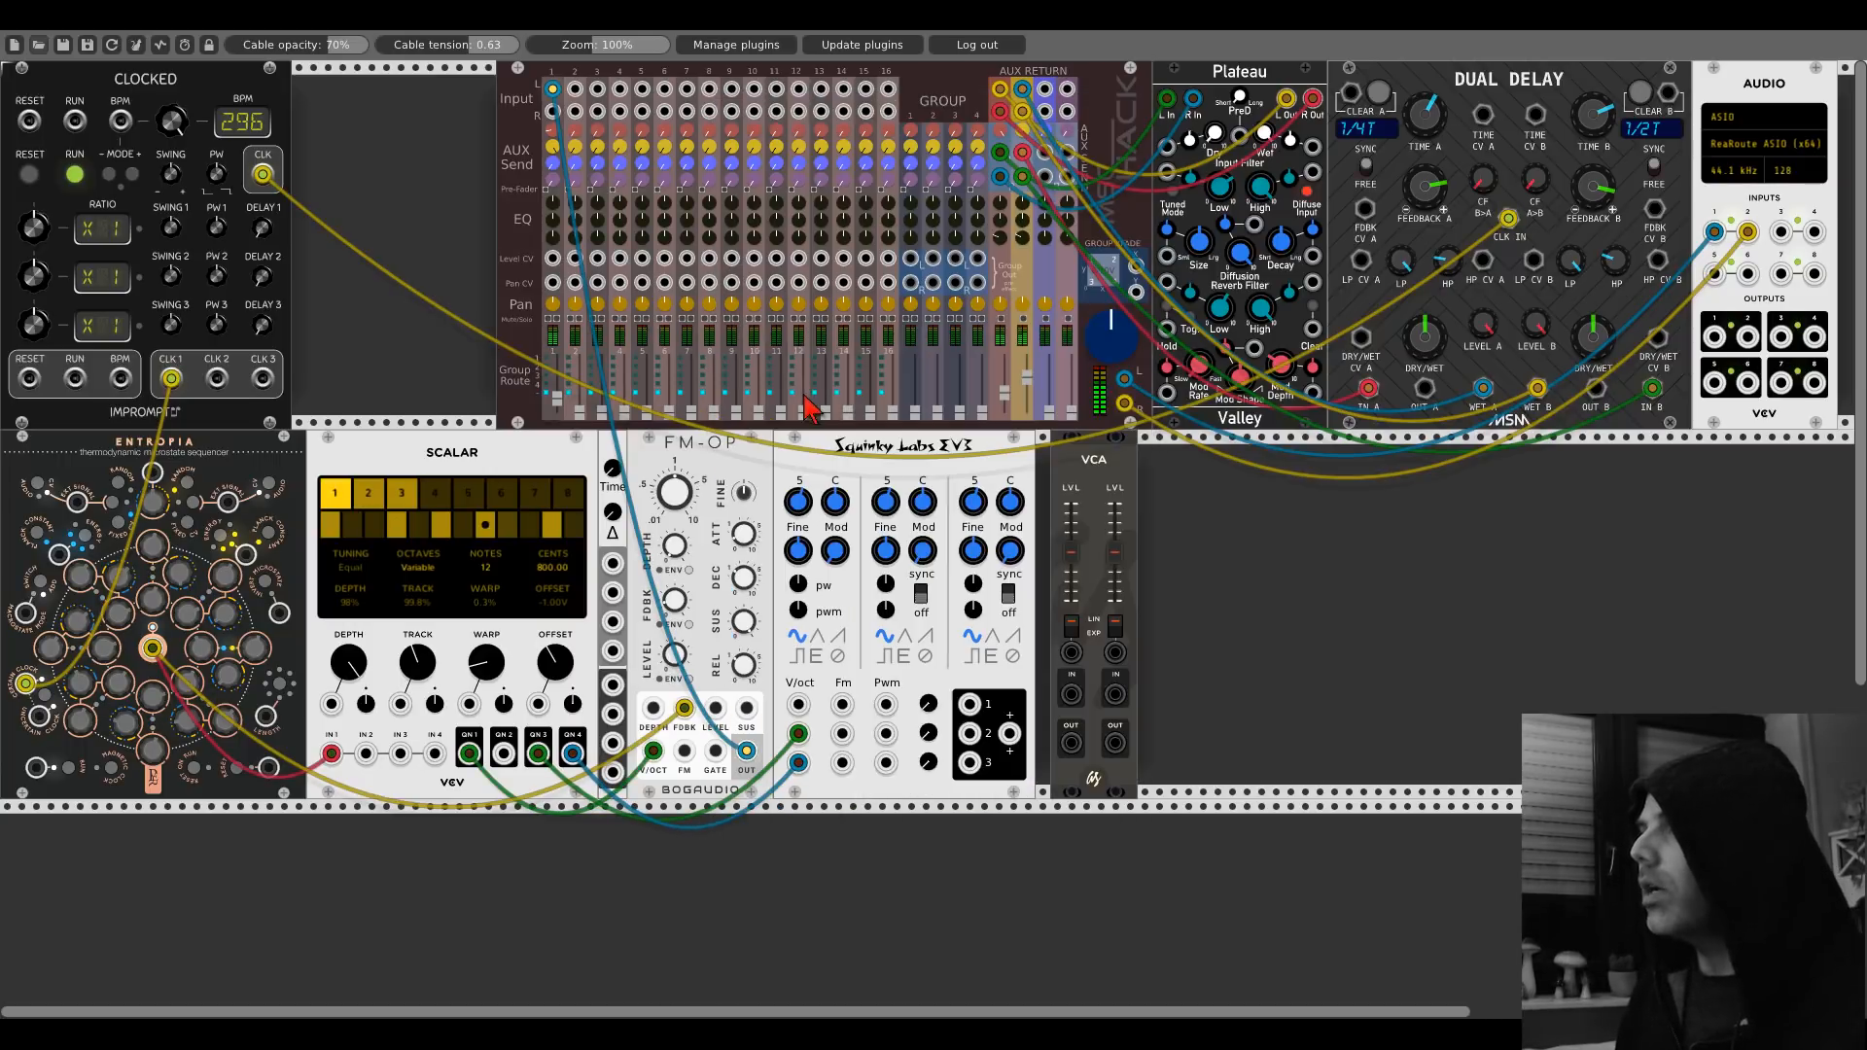
{"action": "left_click_drag", "start_coordinate": [1119, 569], "coordinate": [1104, 569]}
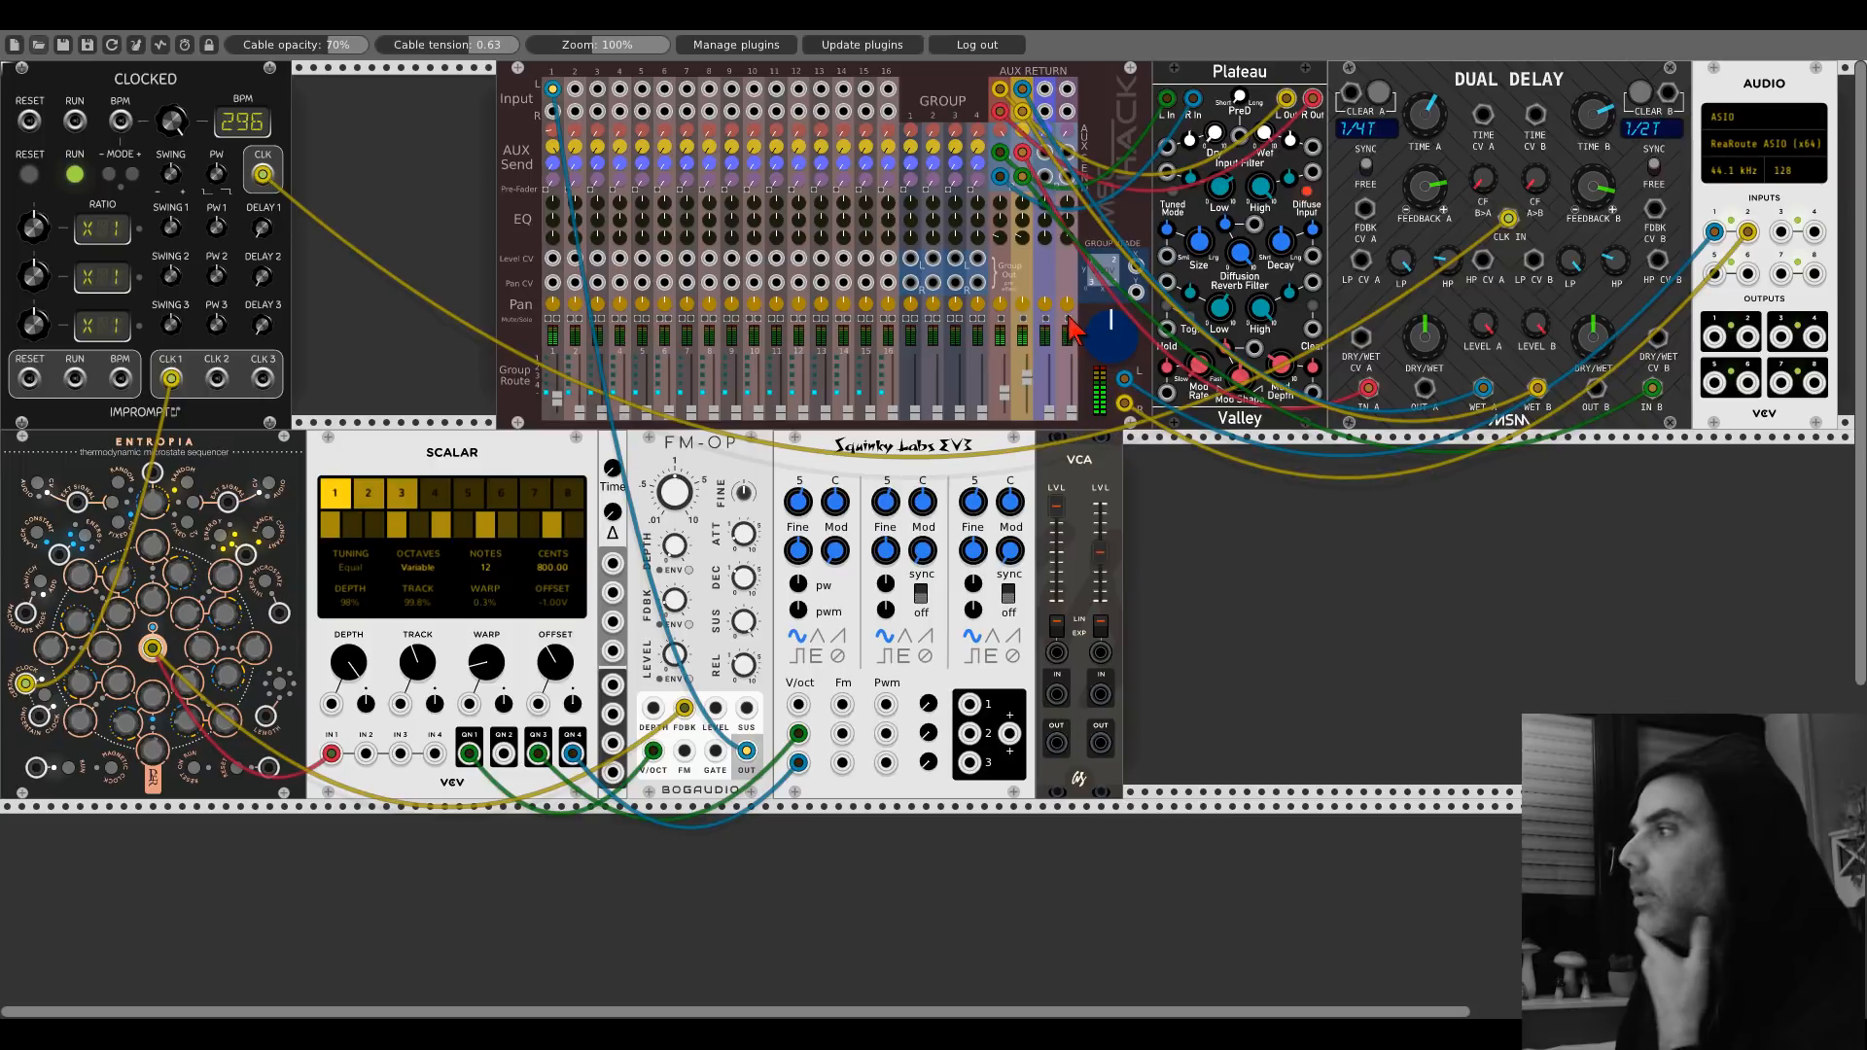
{"action": "right_click", "coordinate": [1164, 583]}
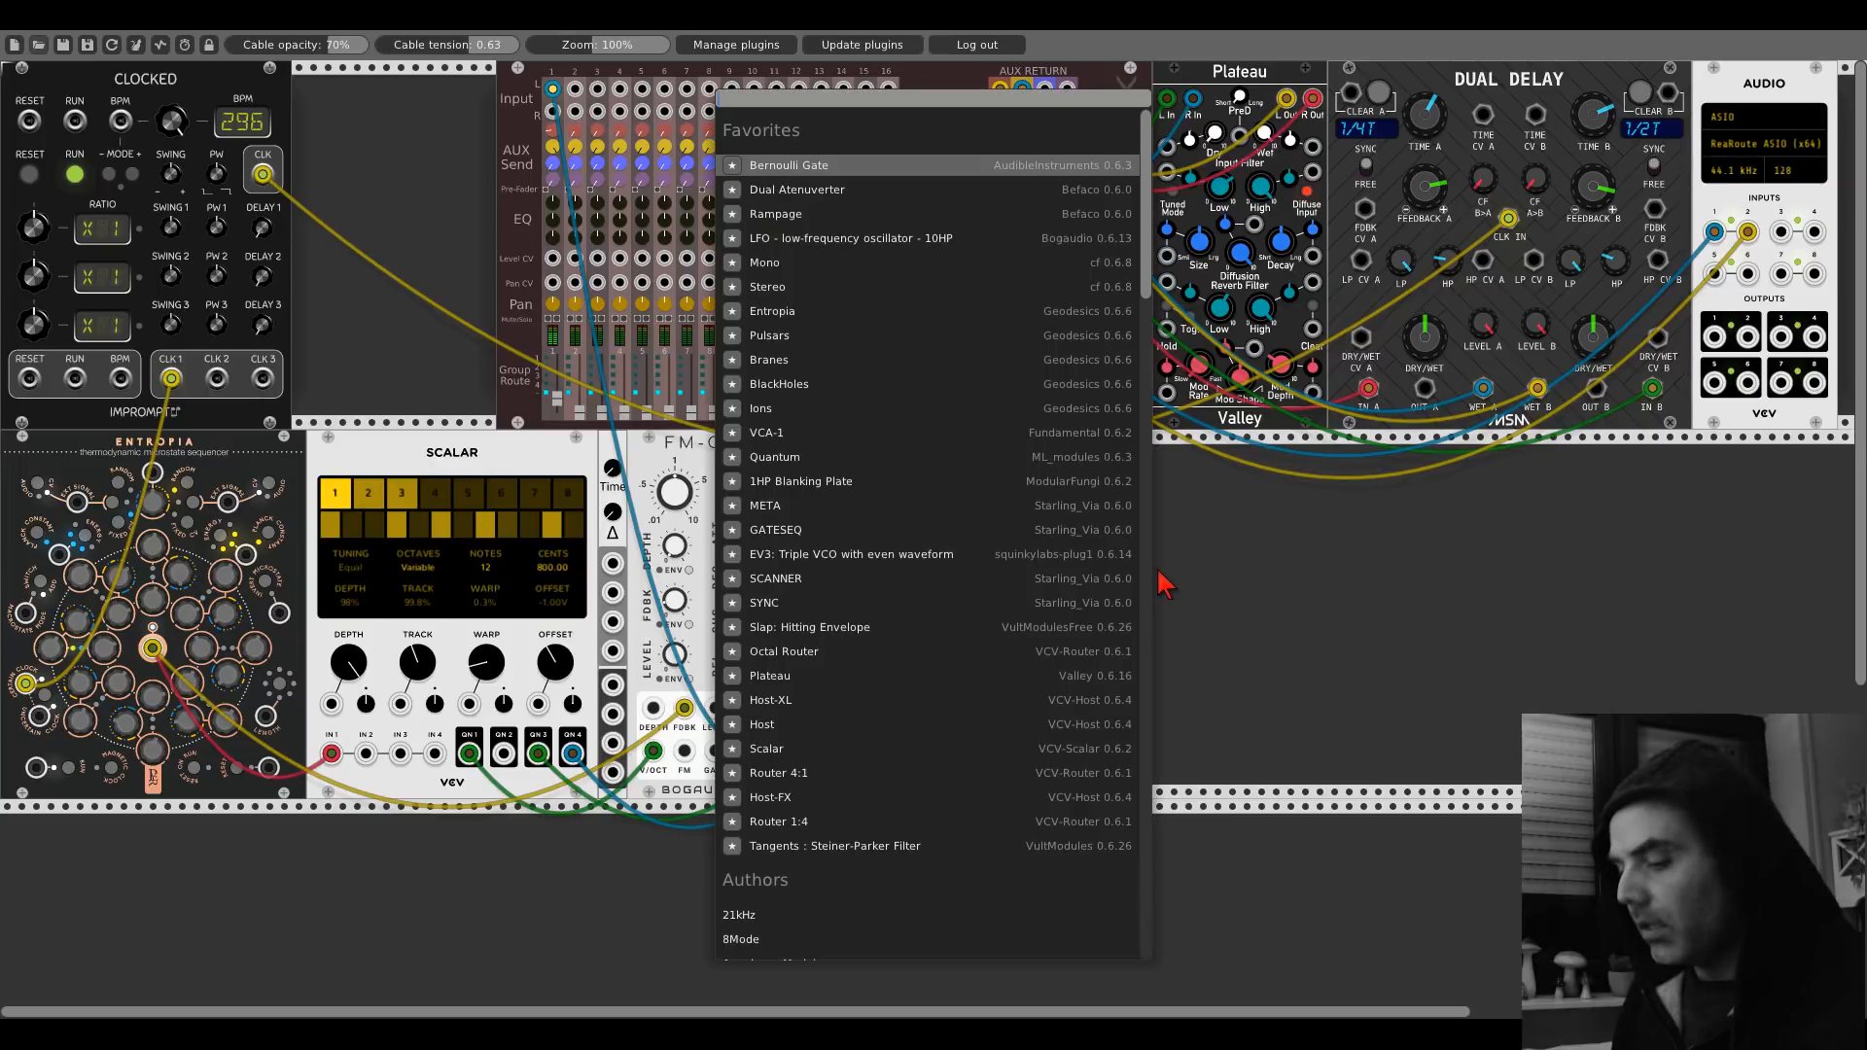
{"action": "type", "text": "adsr"}
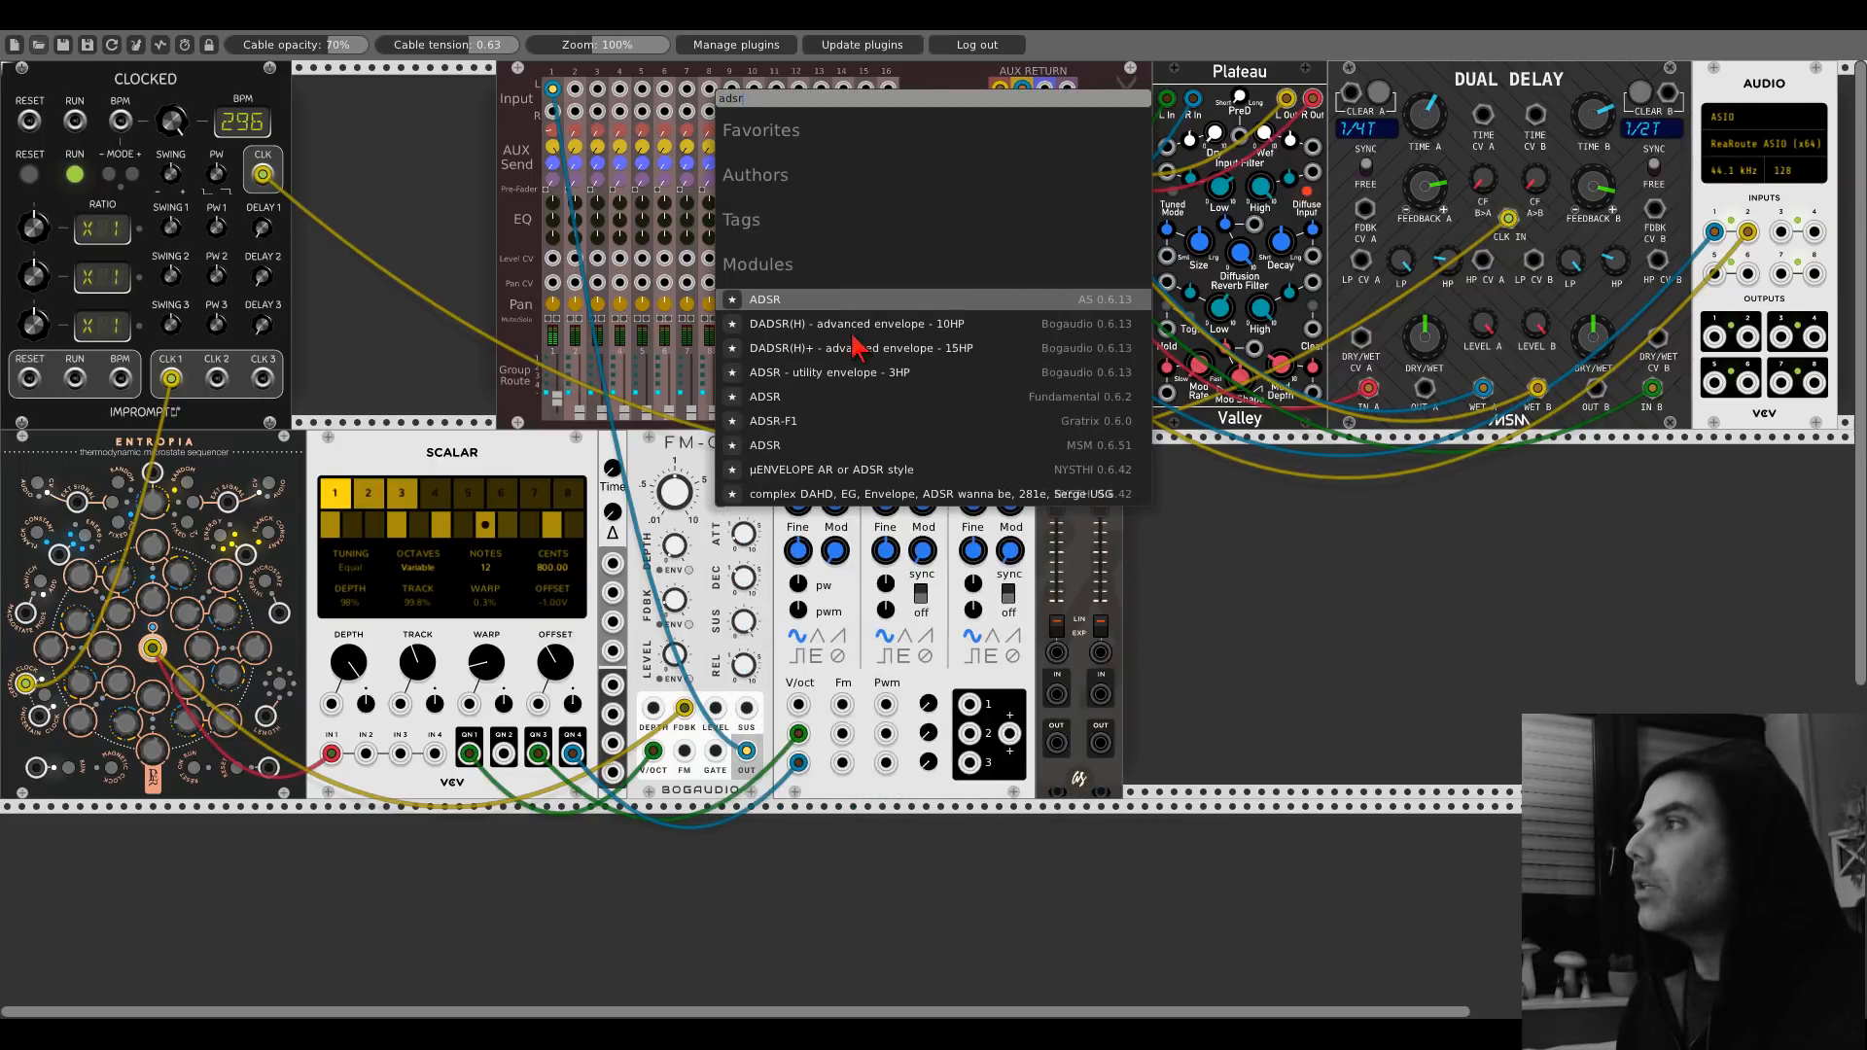
{"action": "left_click", "coordinate": [804, 302]}
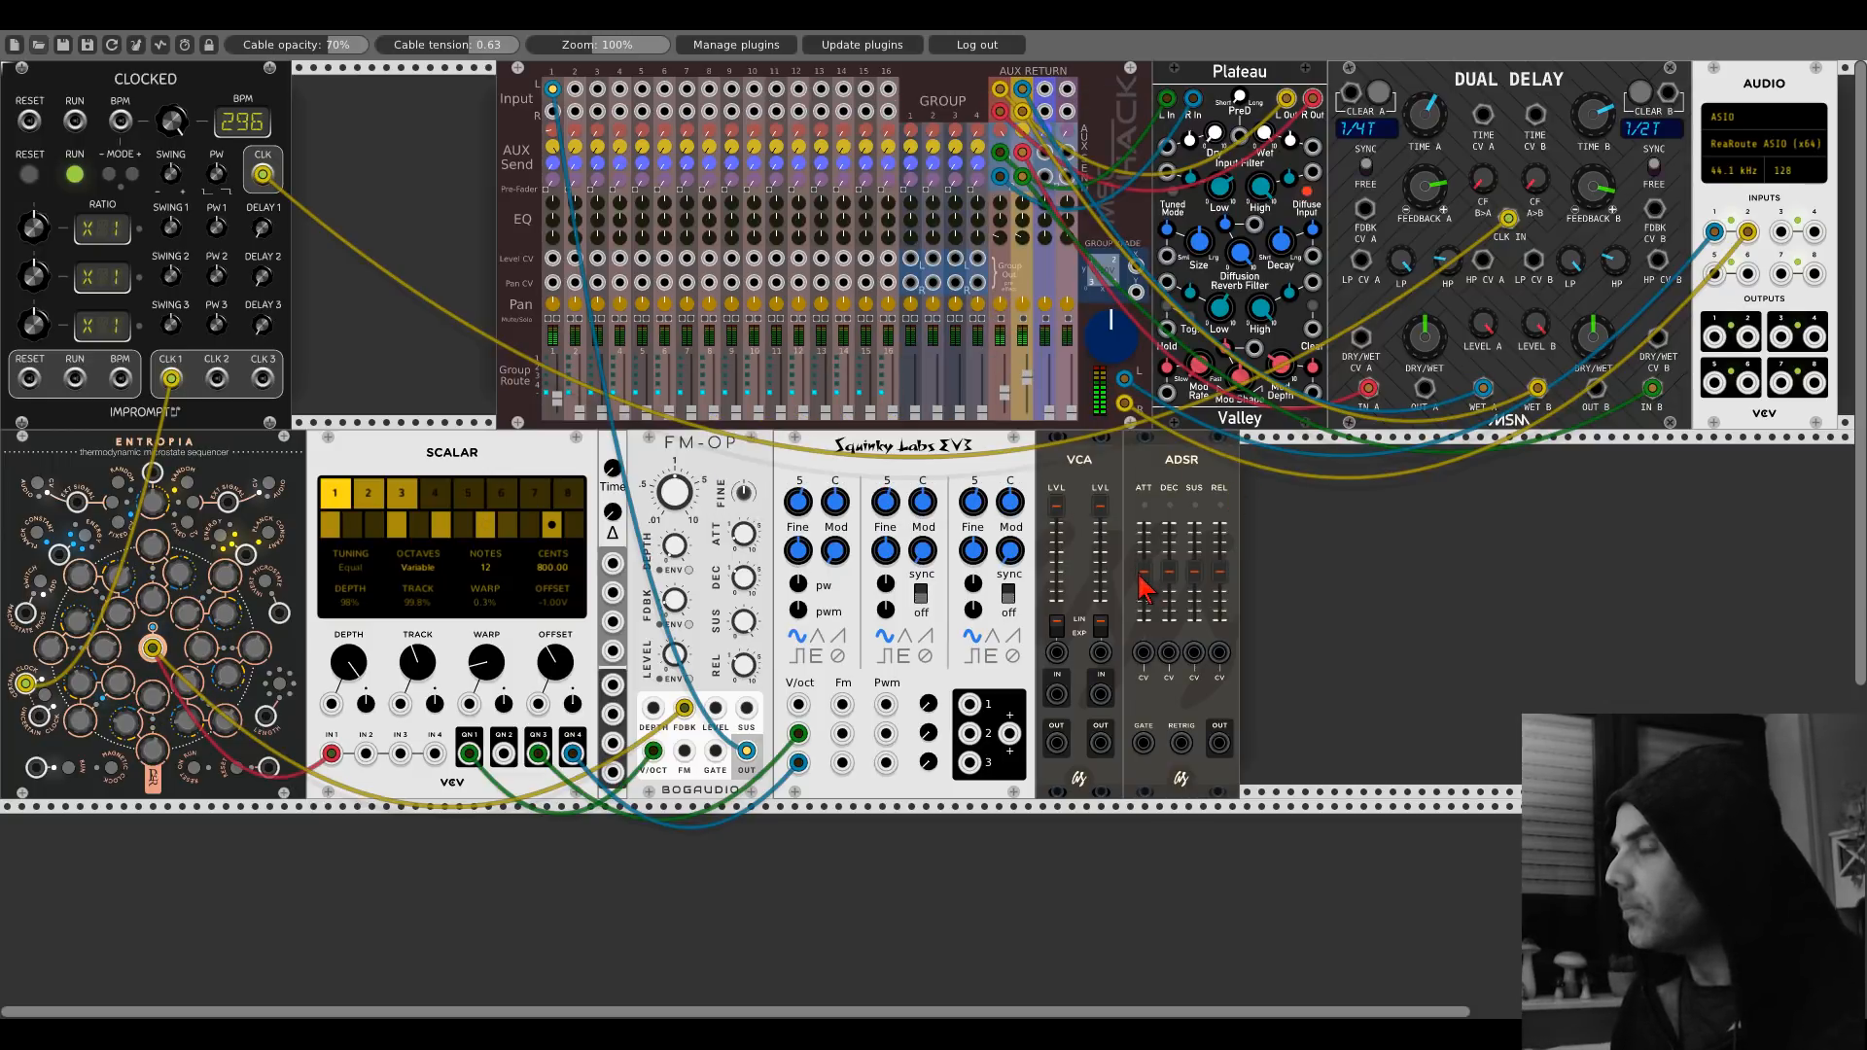
Patch the ADSR output to both VCA level CV inputs, and EV3 outputs 2 and 3 to the two VCA inputs.
{"action": "mouse_move", "coordinate": [1220, 744]}
{"action": "left_mouse_down"}
{"action": "mouse_move", "coordinate": [1056, 653]}
{"action": "mouse_move", "coordinate": [1228, 747]}
{"action": "left_mouse_up"}
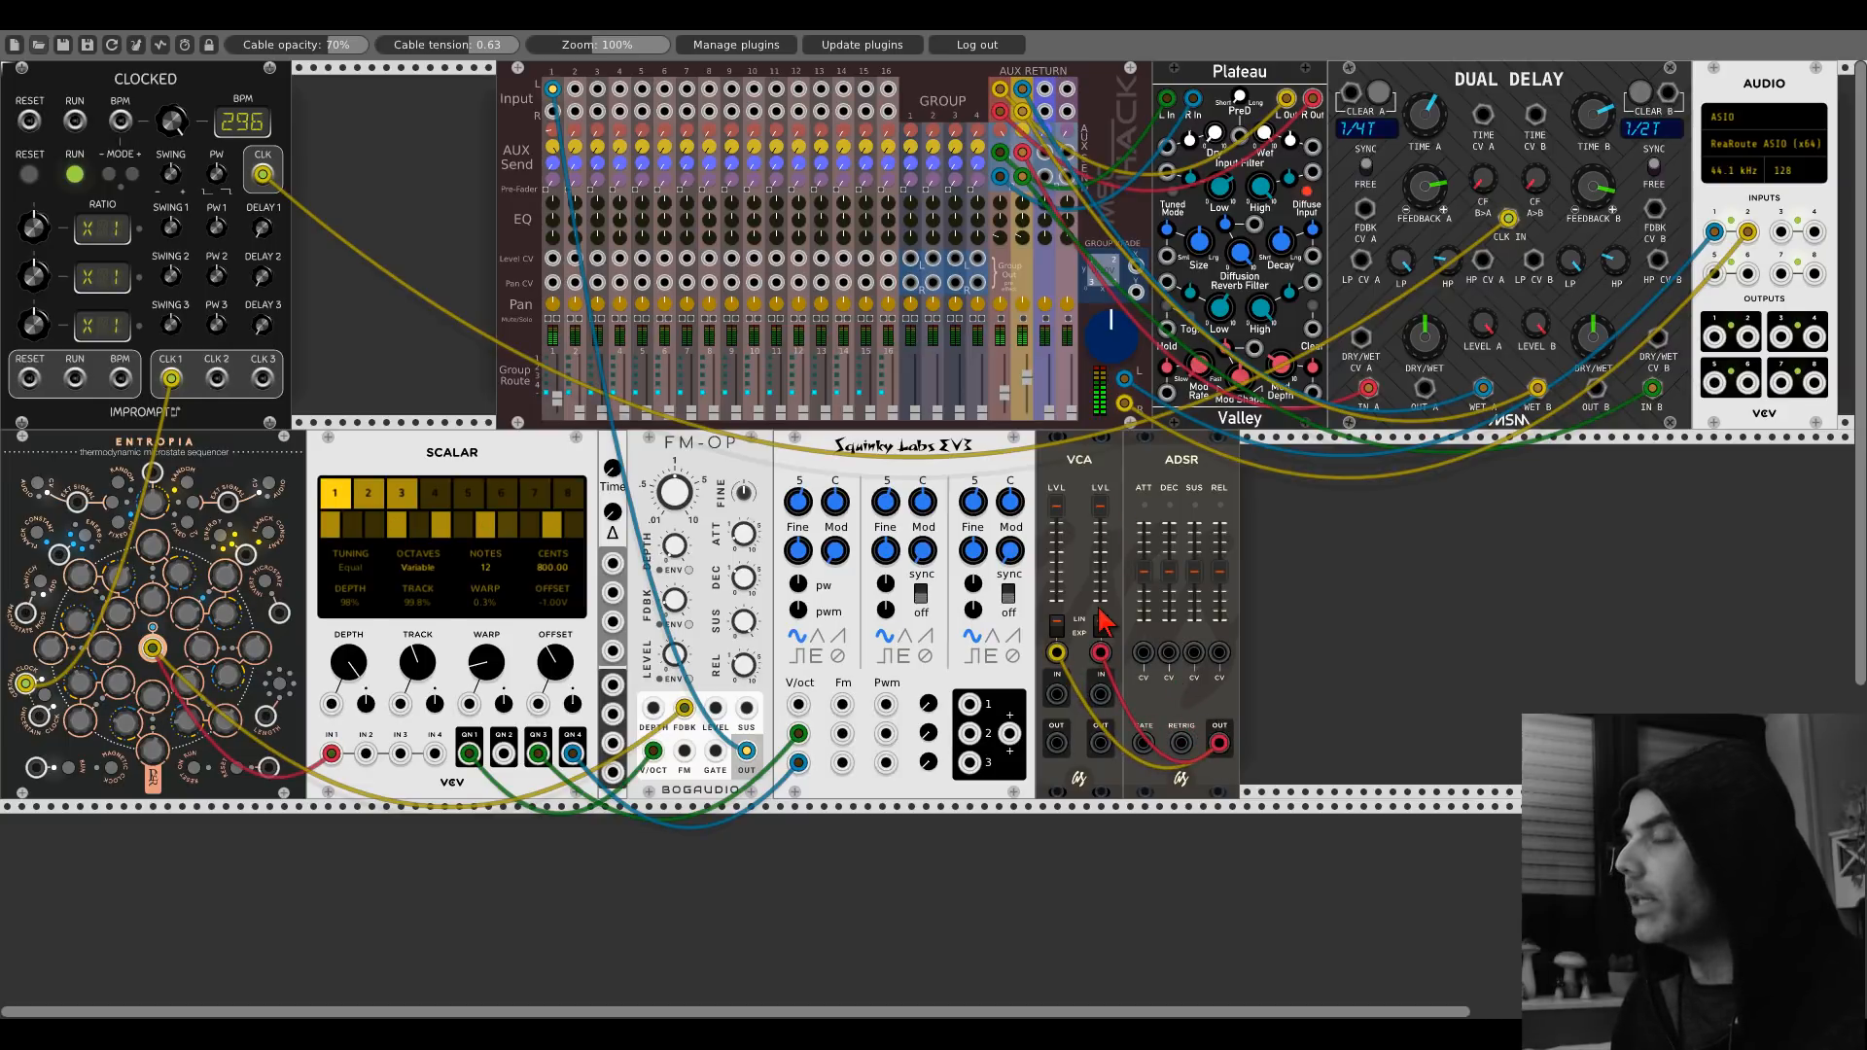
{"action": "left_click_drag", "start_coordinate": [969, 734], "coordinate": [1056, 693]}
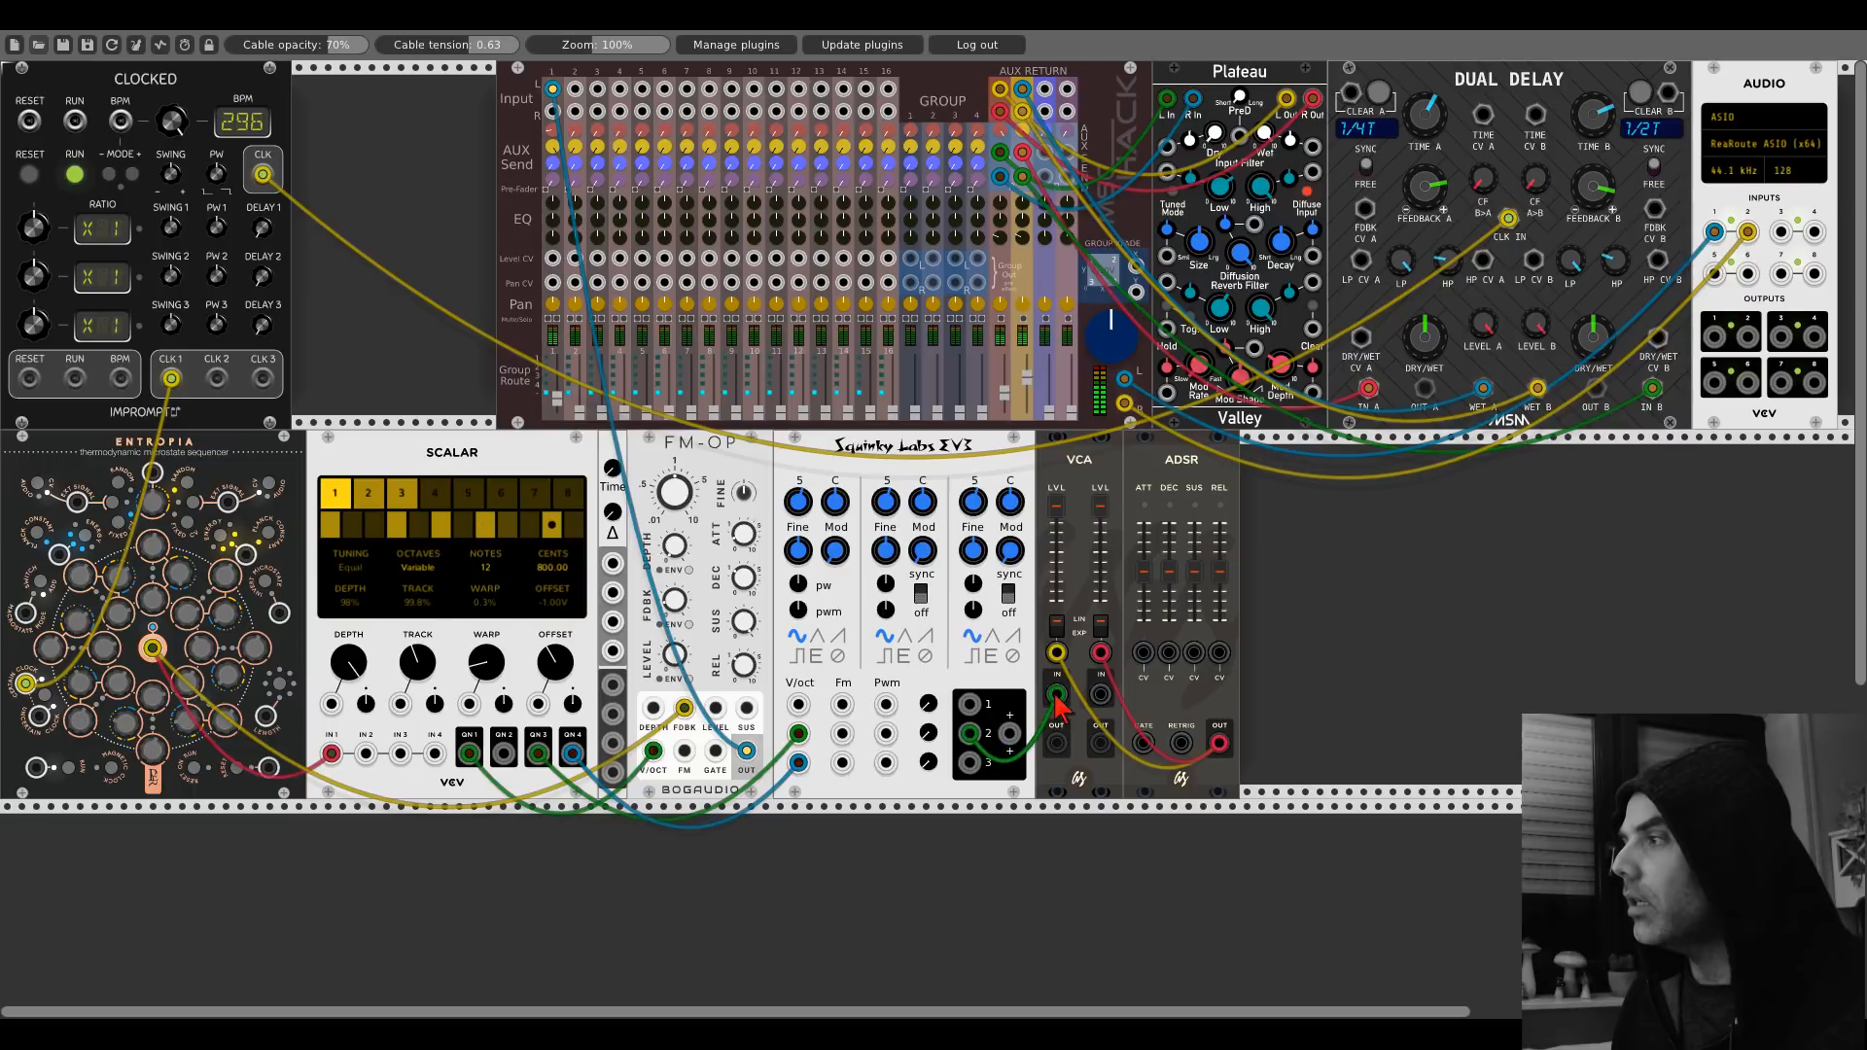
{"action": "left_click_drag", "start_coordinate": [969, 762], "coordinate": [1100, 694]}
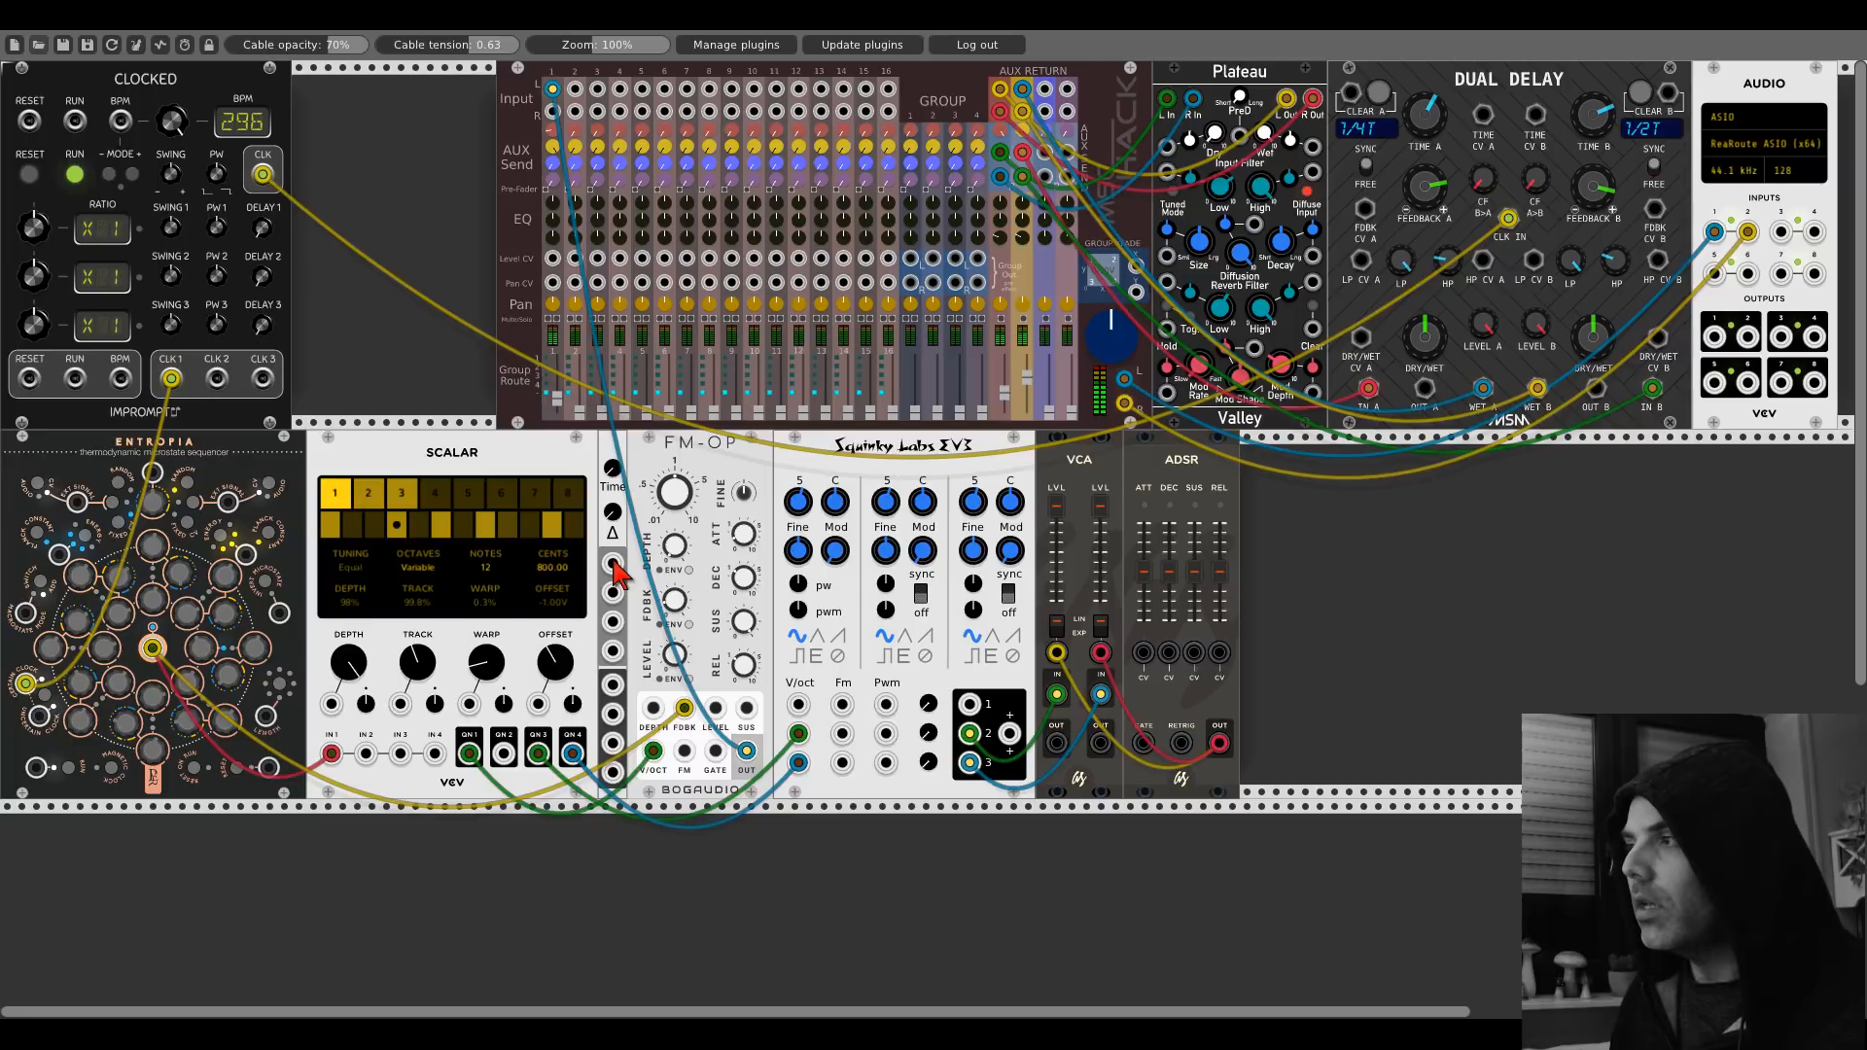
Patch Scalar's QN 3 output into the CV-to-Trigger module and its trigger output into the ADSR gate input.
{"action": "left_click_drag", "start_coordinate": [614, 566], "coordinate": [540, 756]}
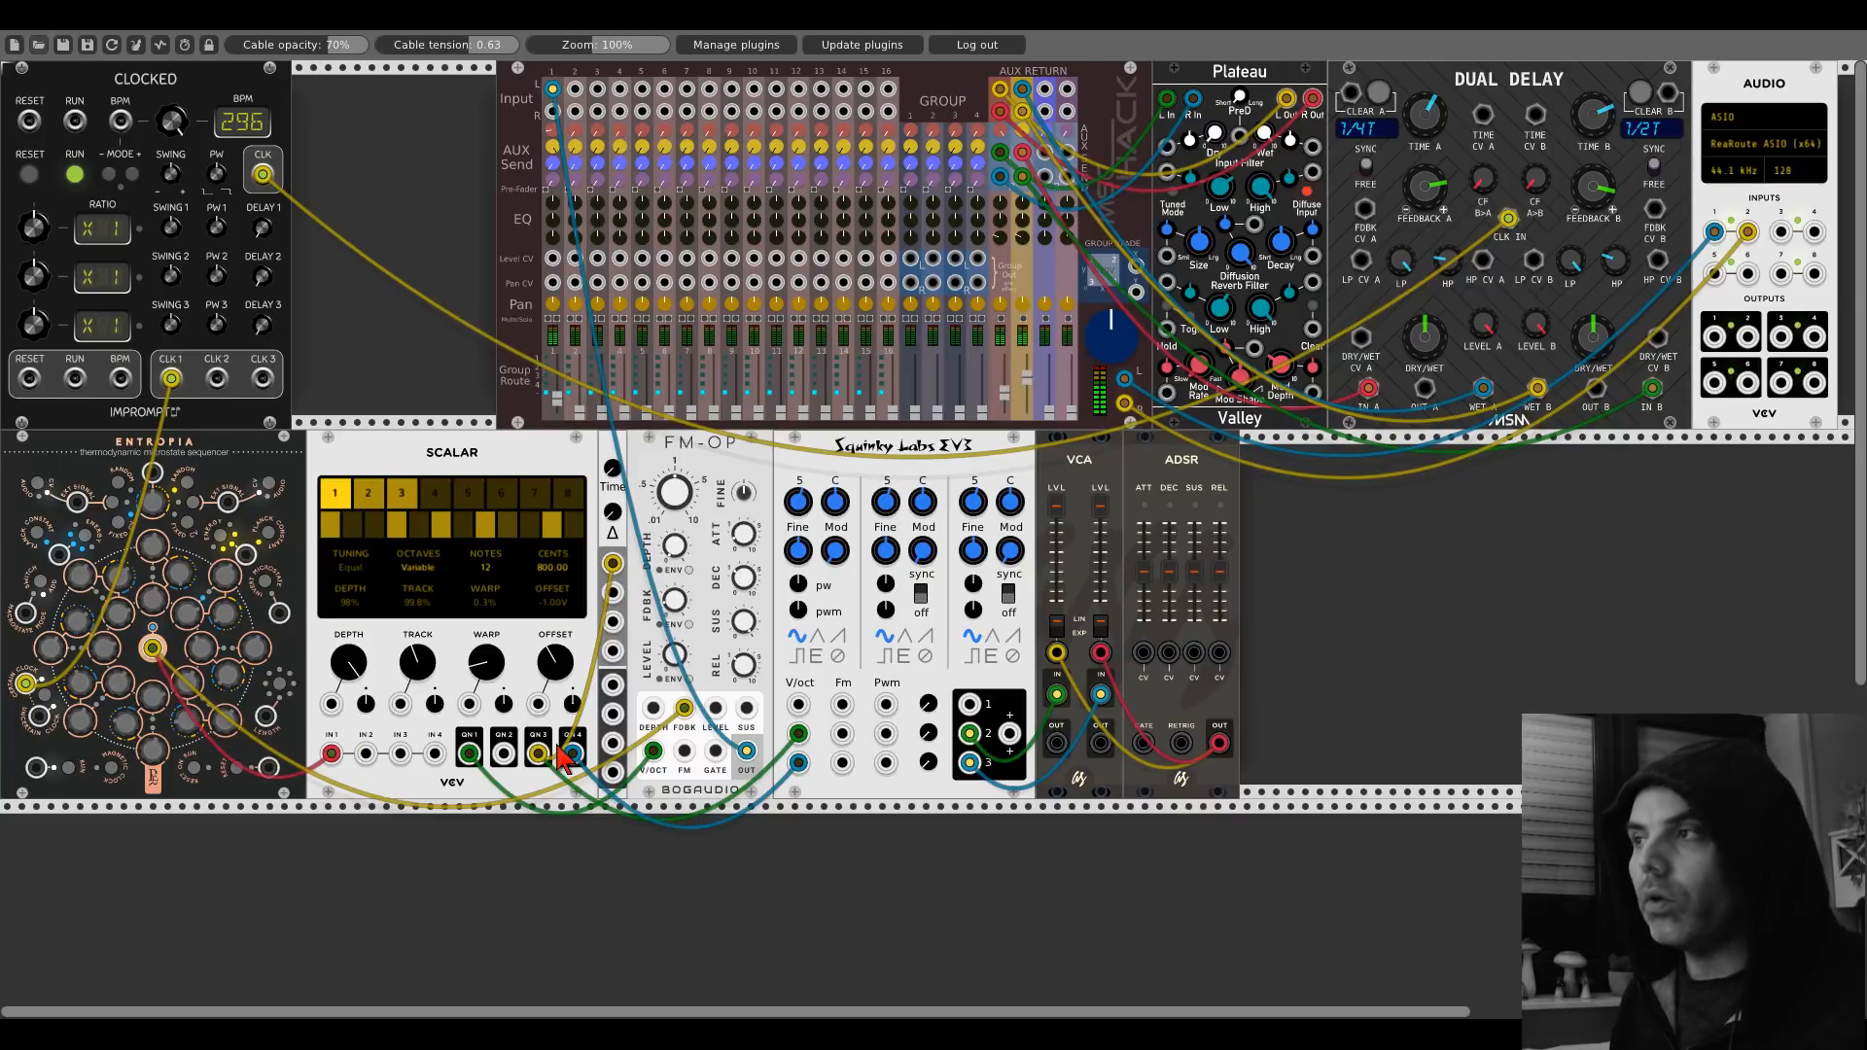
{"action": "left_click_drag", "start_coordinate": [569, 757], "coordinate": [614, 572]}
{"action": "left_click_drag", "start_coordinate": [614, 686], "coordinate": [1144, 743]}
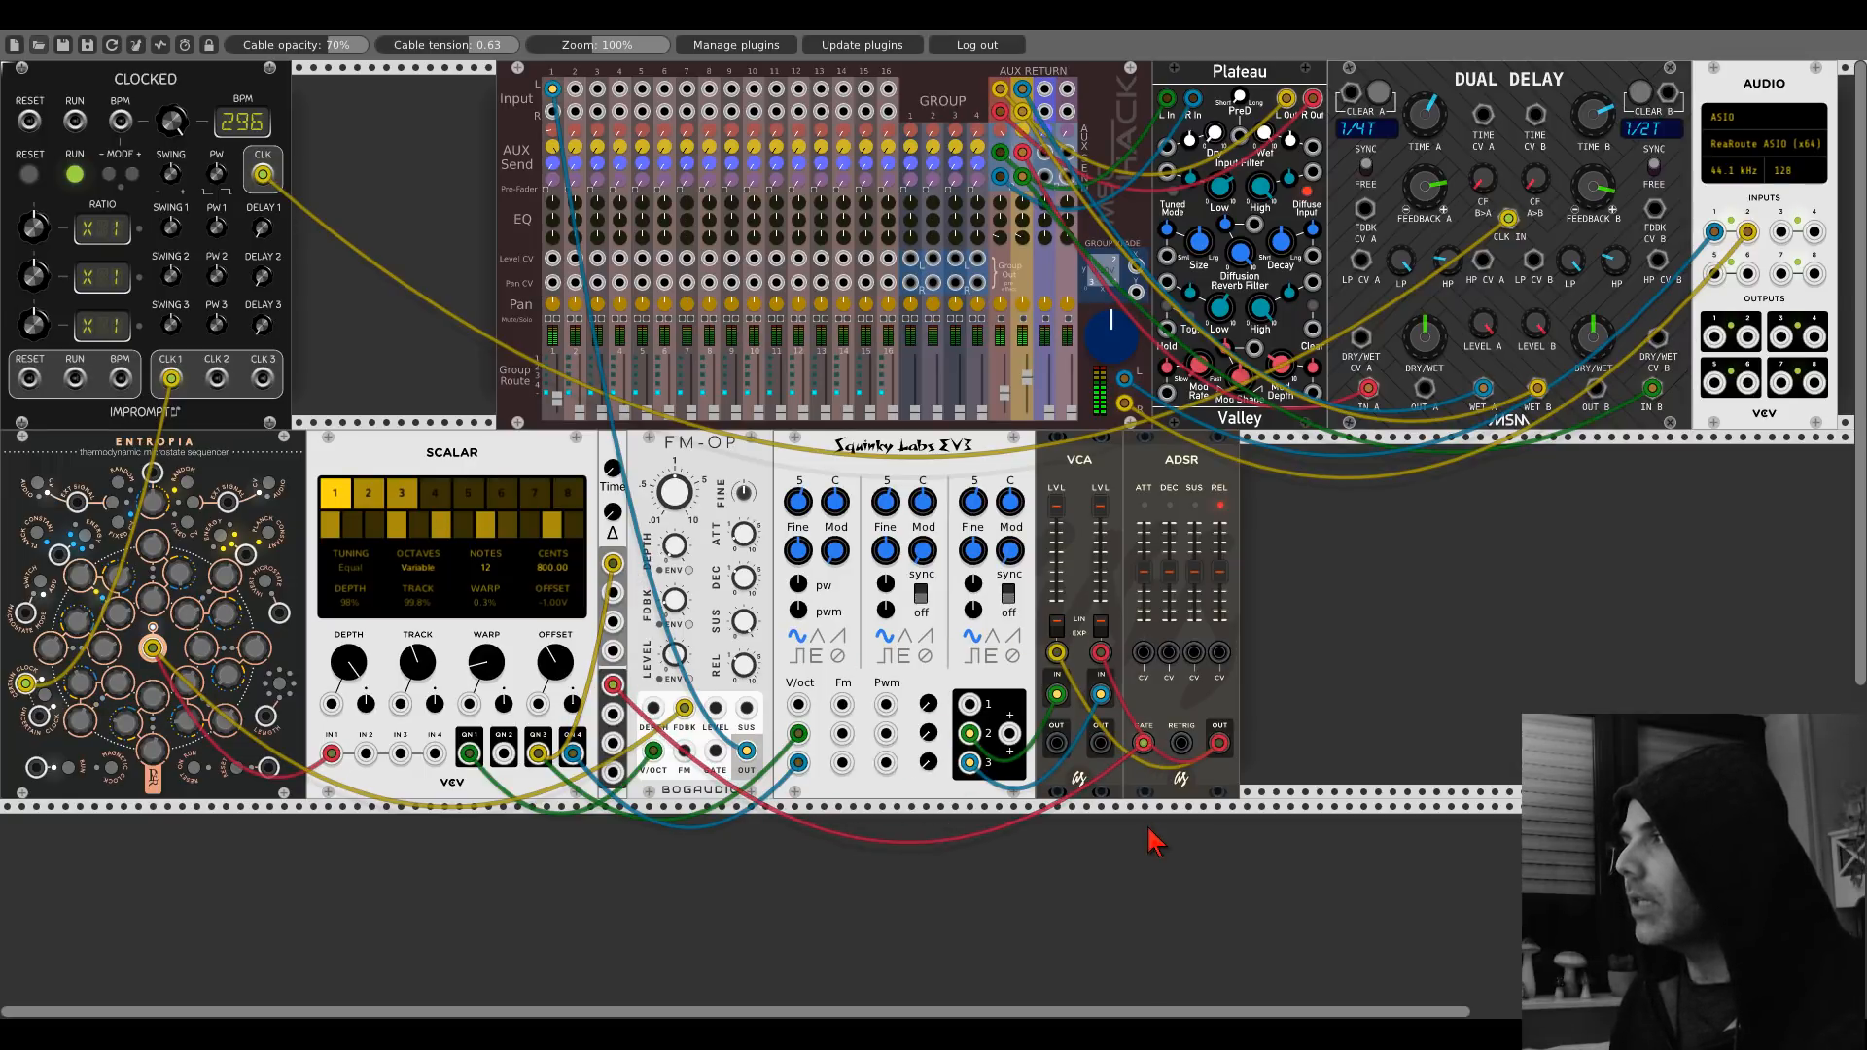
Adjust the ADSR envelope sliders and patch the two VCA outputs to the left inputs of mixer channels 2 and 3.
{"action": "left_click_drag", "start_coordinate": [1144, 572], "coordinate": [1168, 606]}
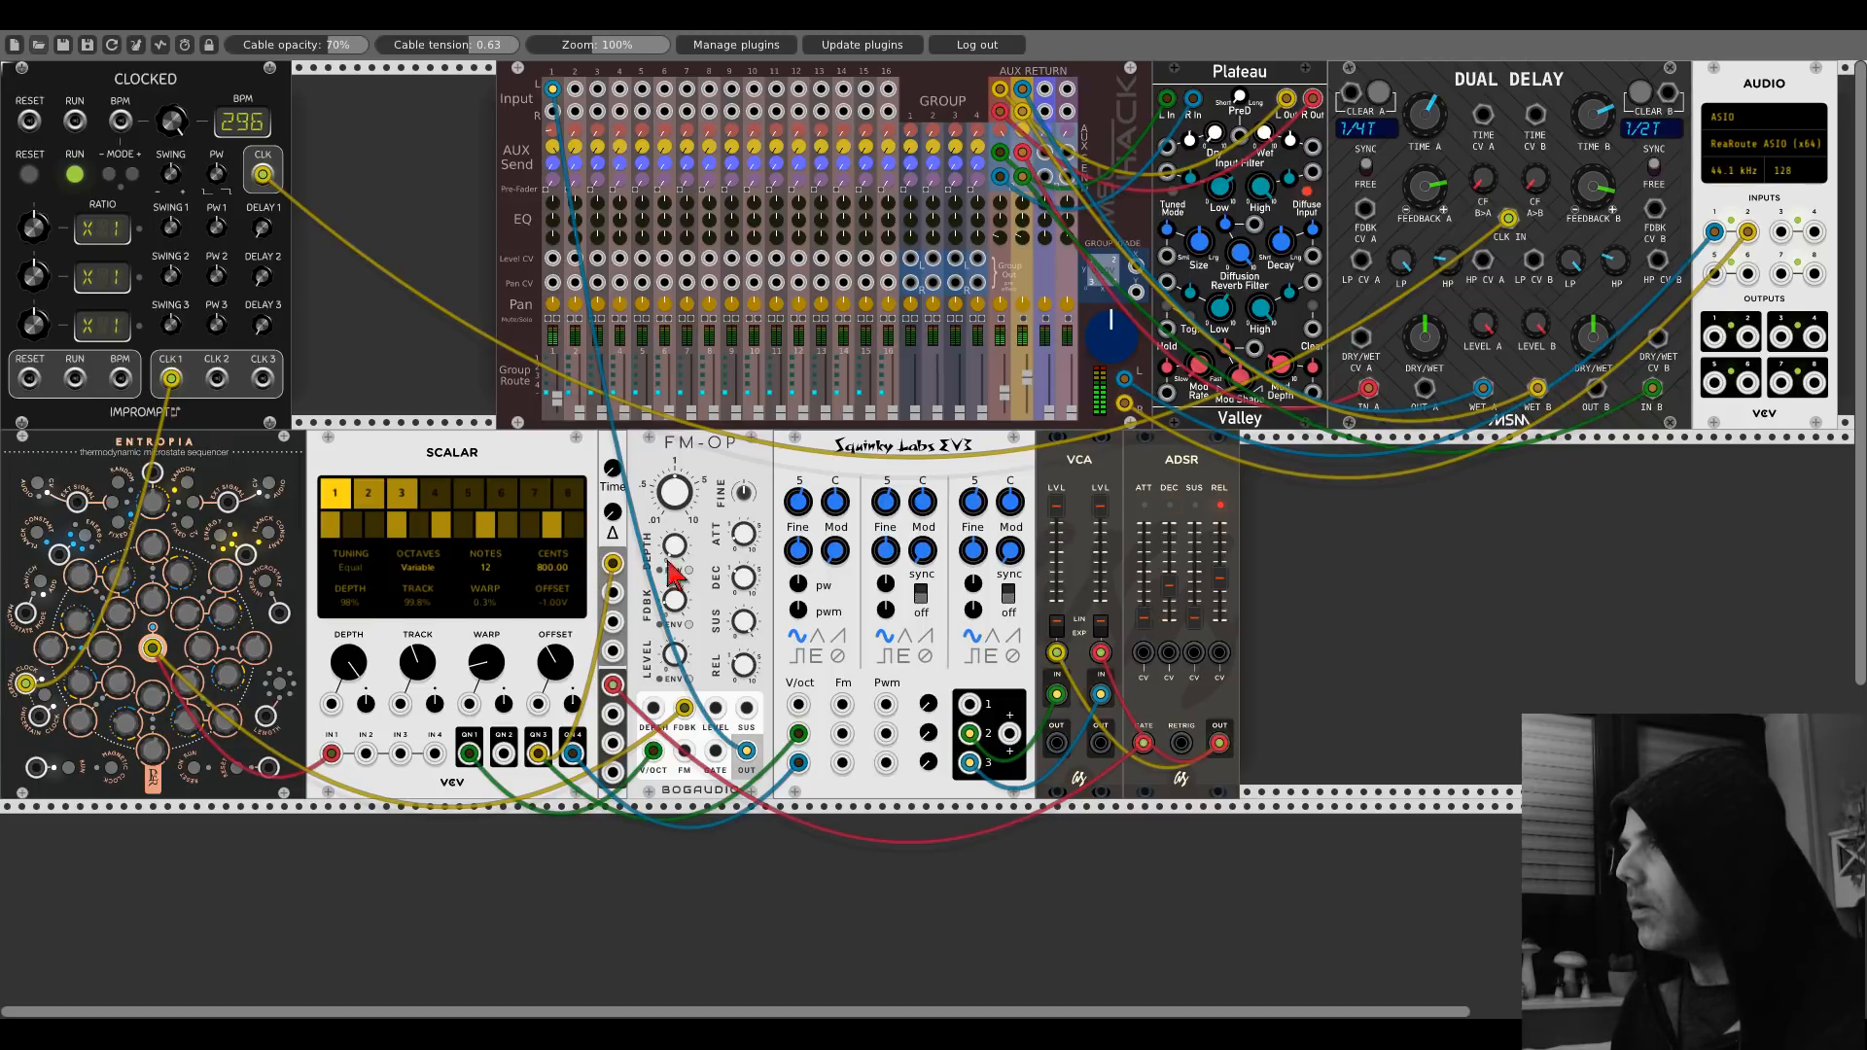
{"action": "left_click_drag", "start_coordinate": [1056, 743], "coordinate": [1100, 743]}
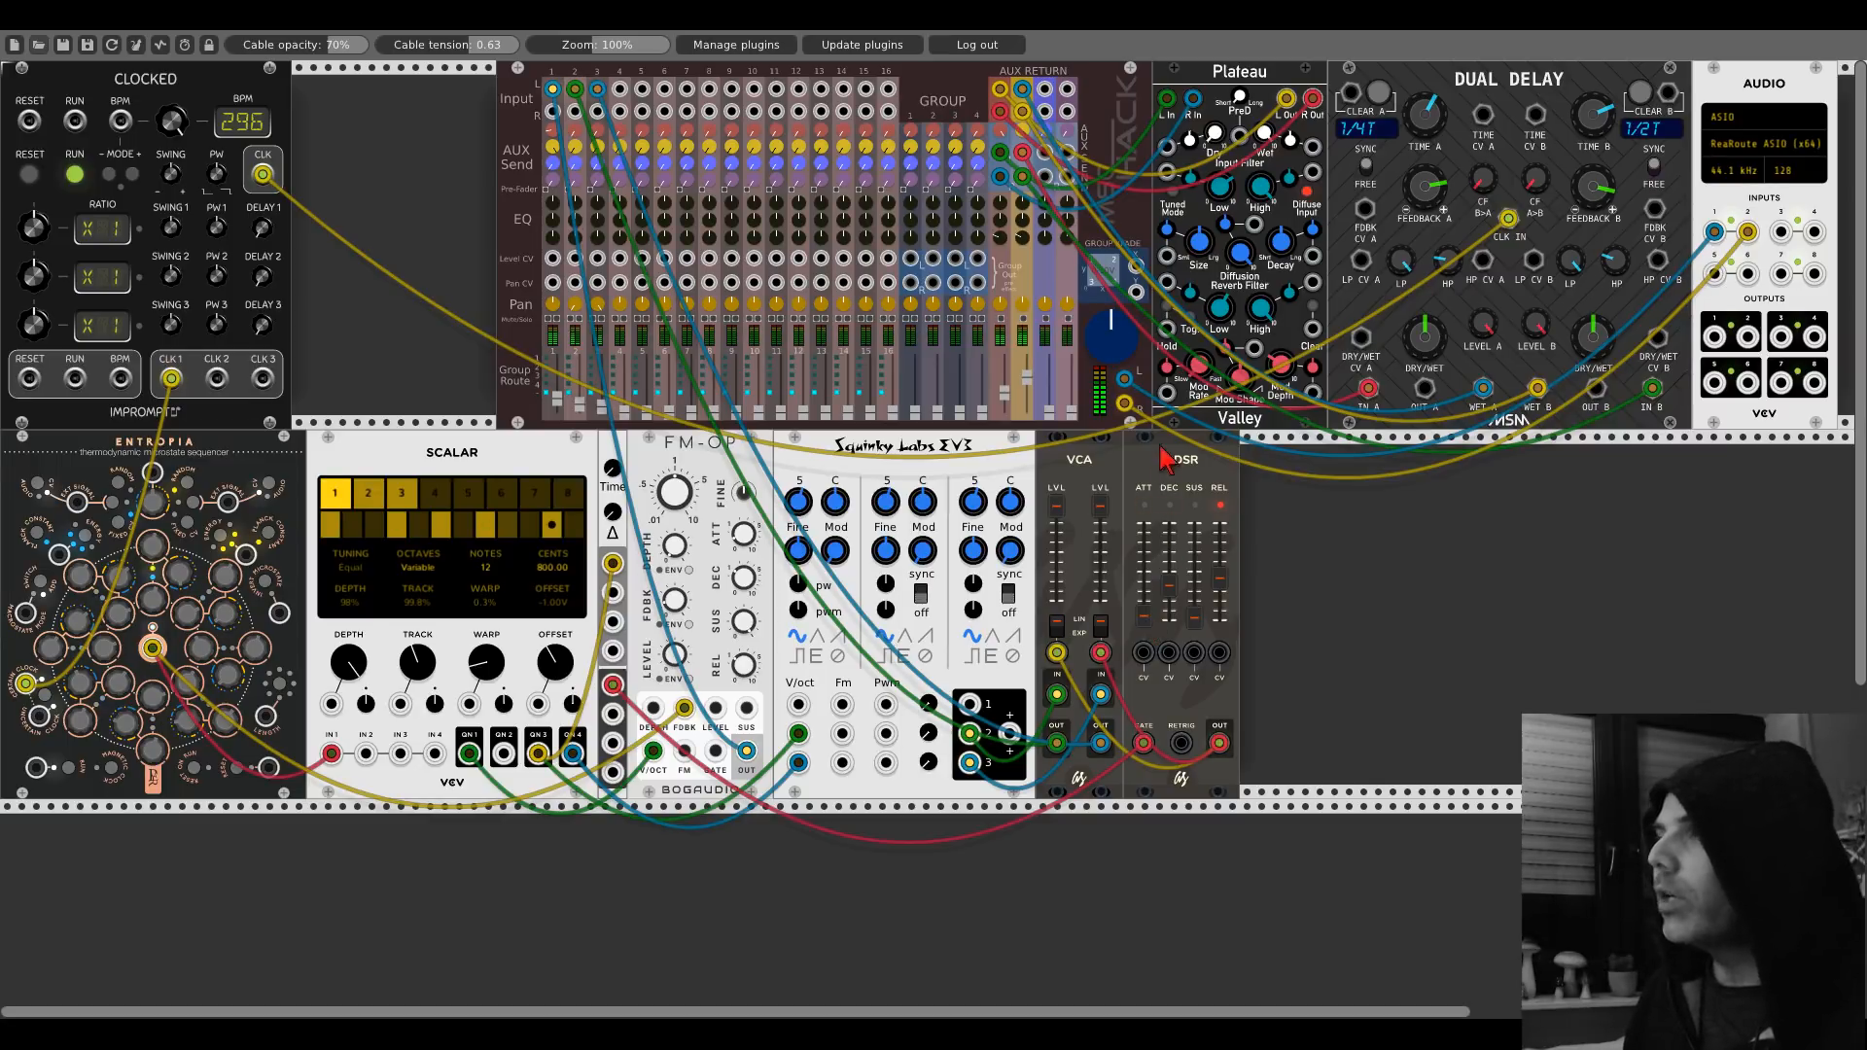
Insert the Bogaudio DGATE trigger-to-gate module between the VCA and ADSR, with all three modules flush.
{"action": "left_click_drag", "start_coordinate": [1172, 530], "coordinate": [1244, 530]}
{"action": "right_click", "coordinate": [1158, 501]}
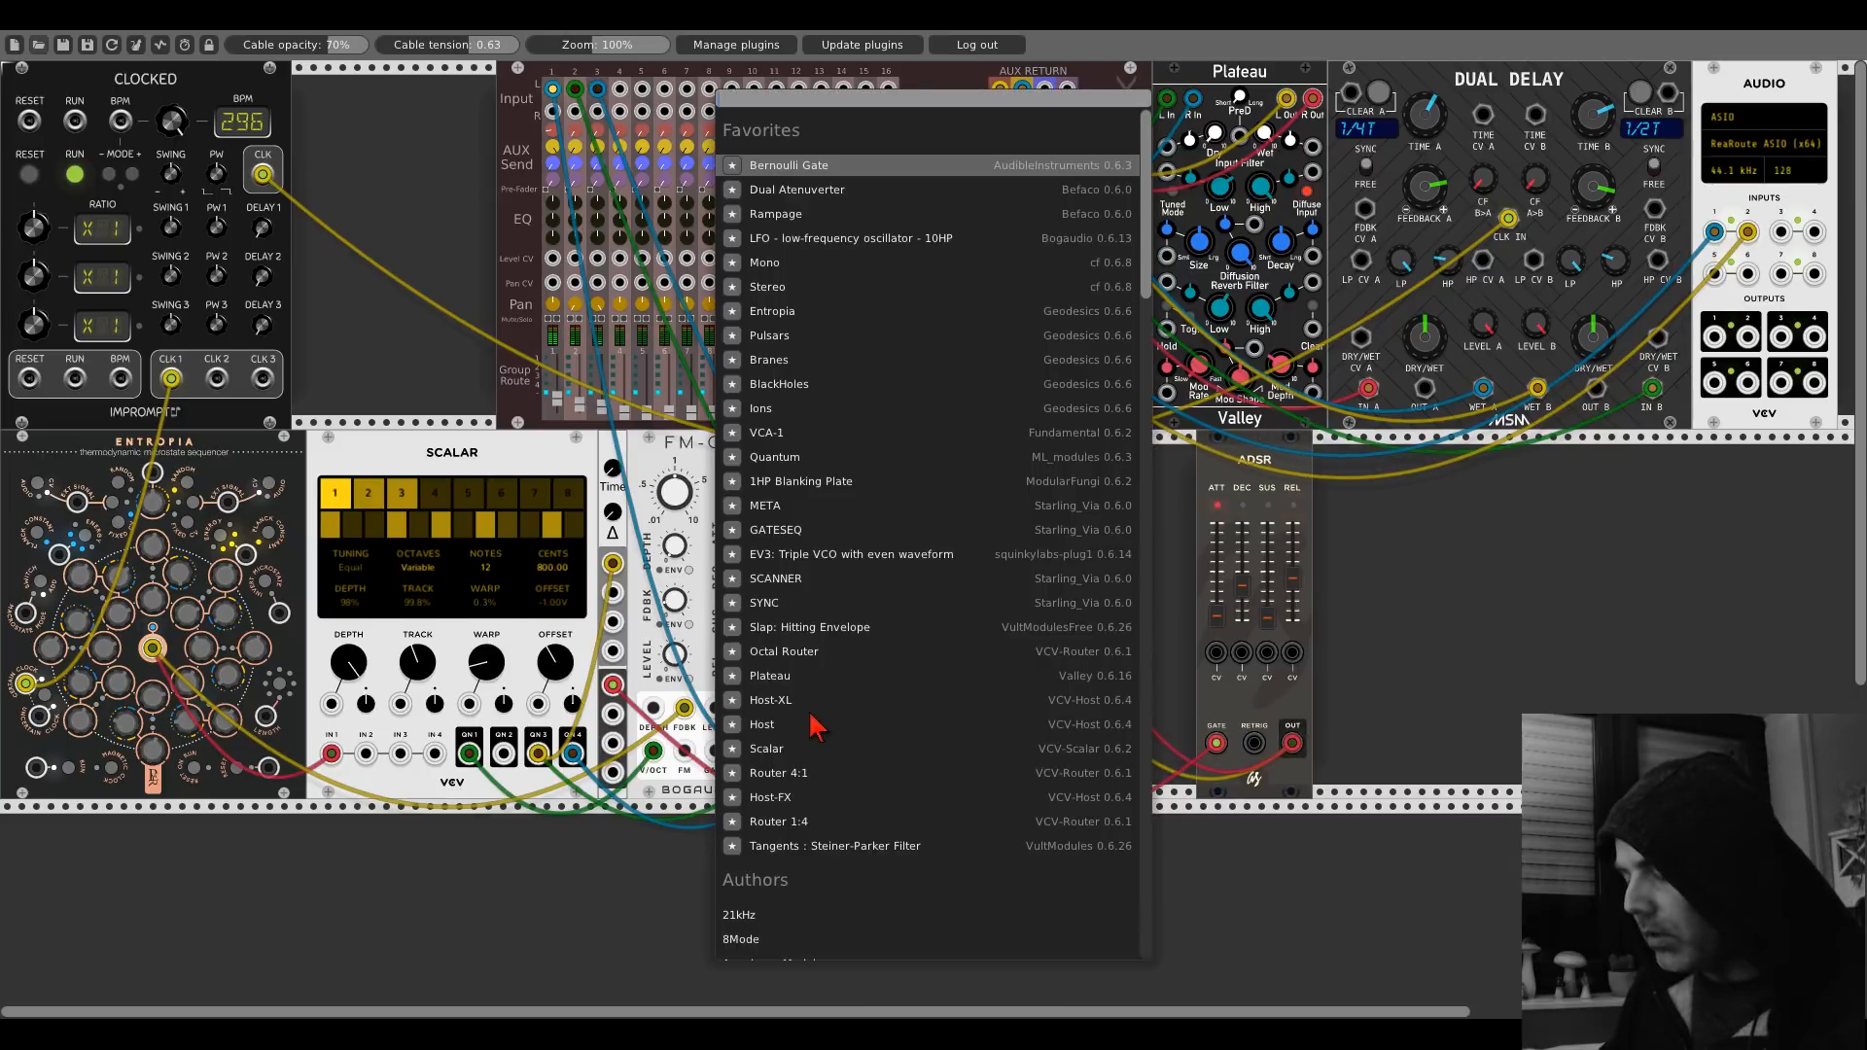
{"action": "type", "text": "dgat"}
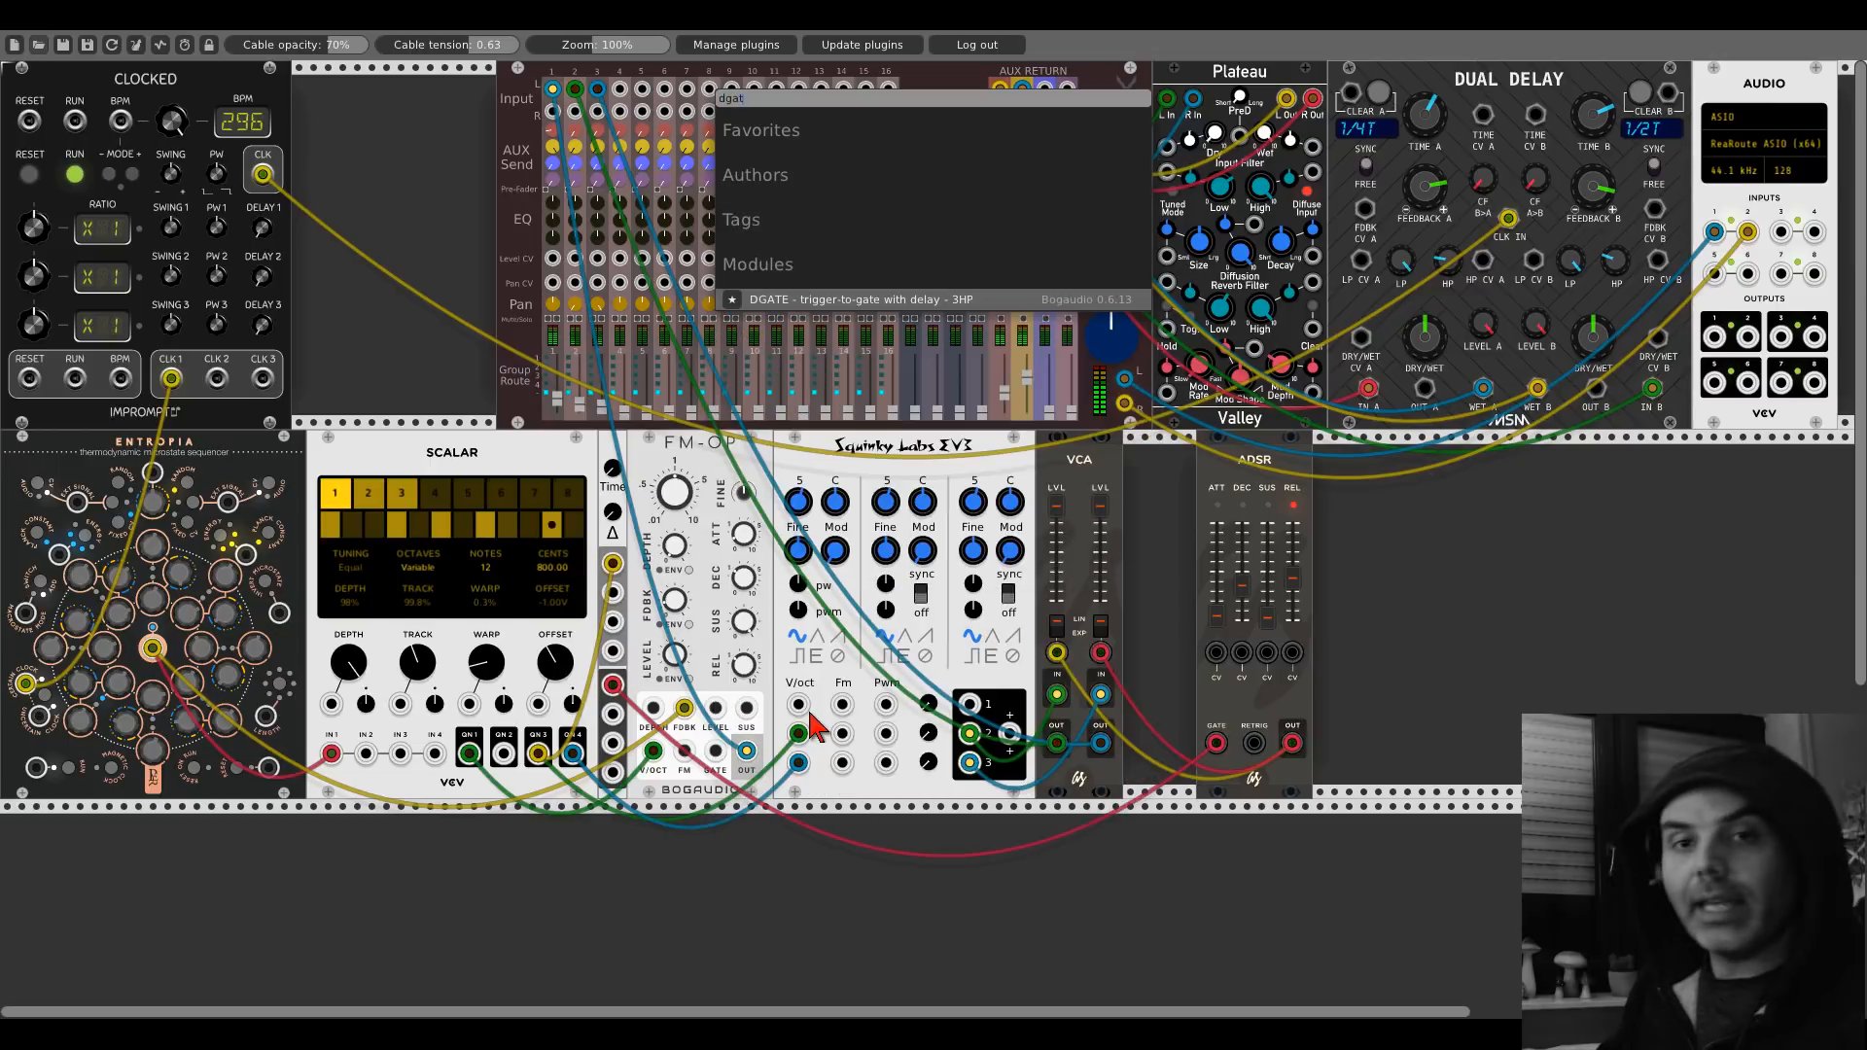
{"action": "left_click", "coordinate": [865, 299]}
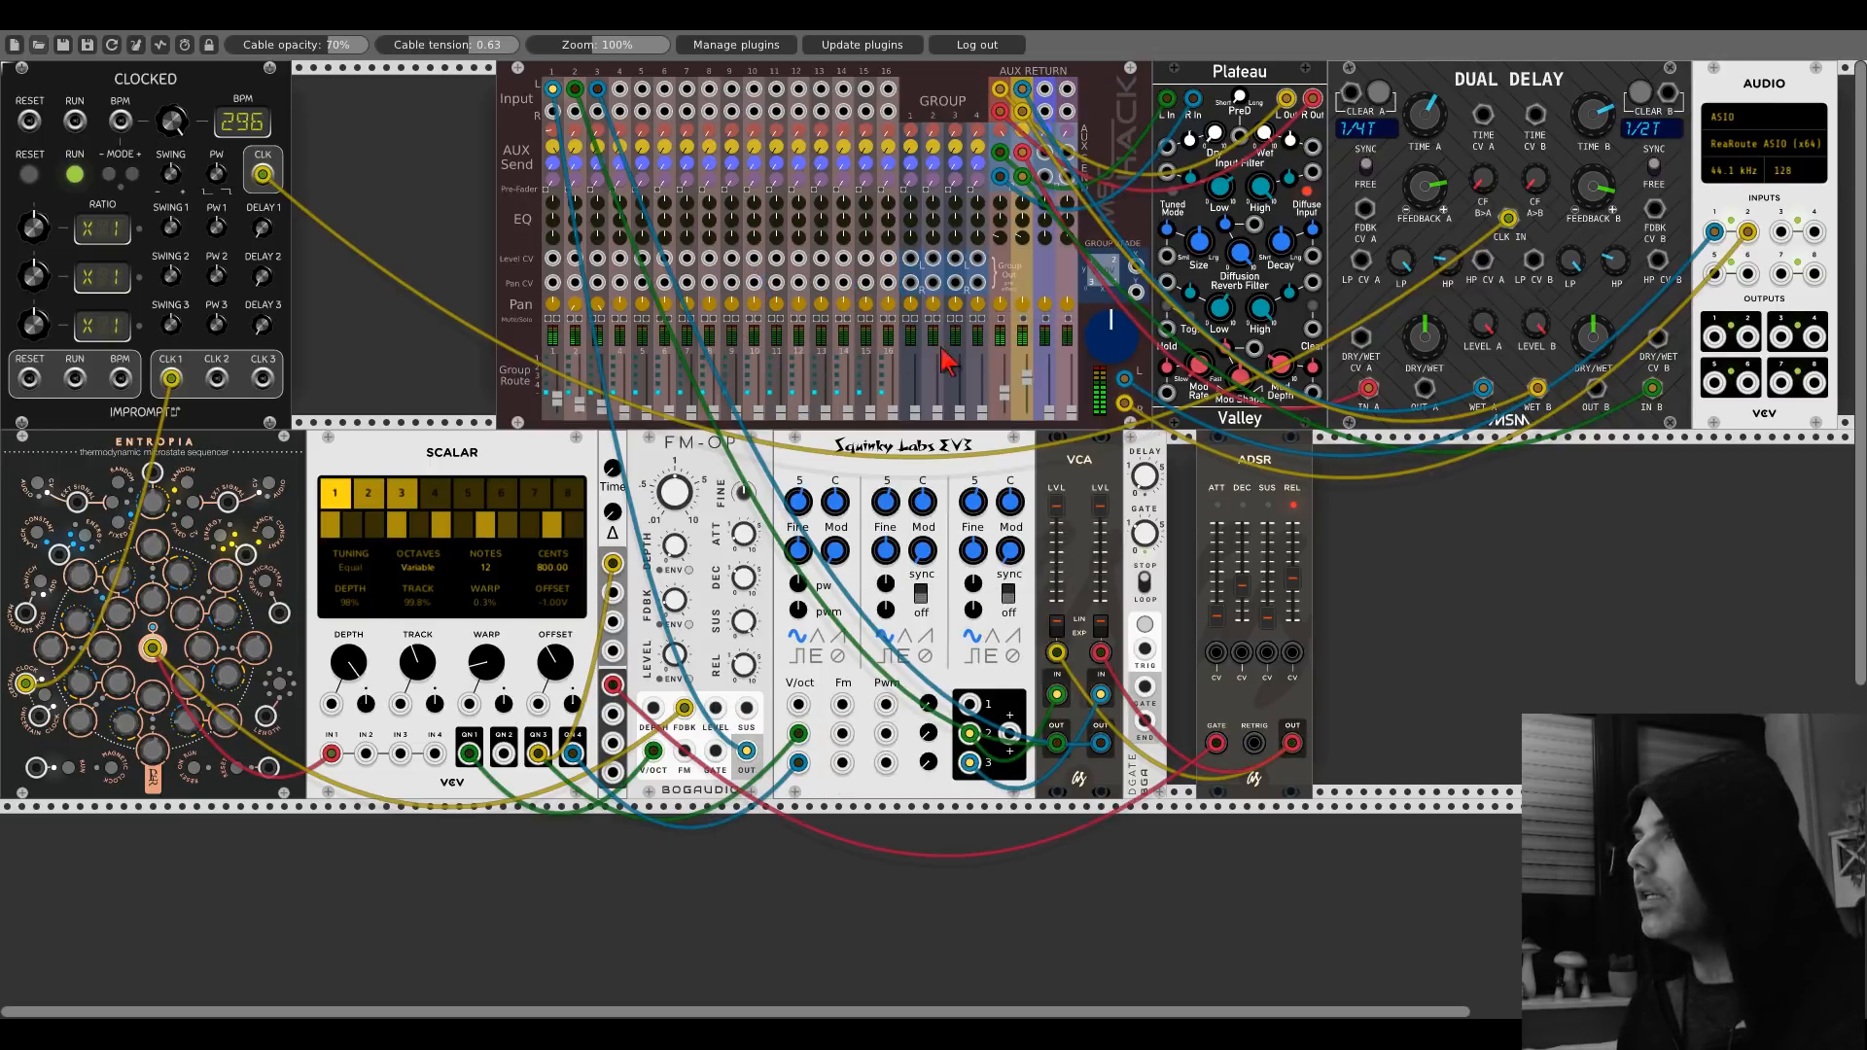
{"action": "left_click_drag", "start_coordinate": [1222, 445], "coordinate": [1192, 449]}
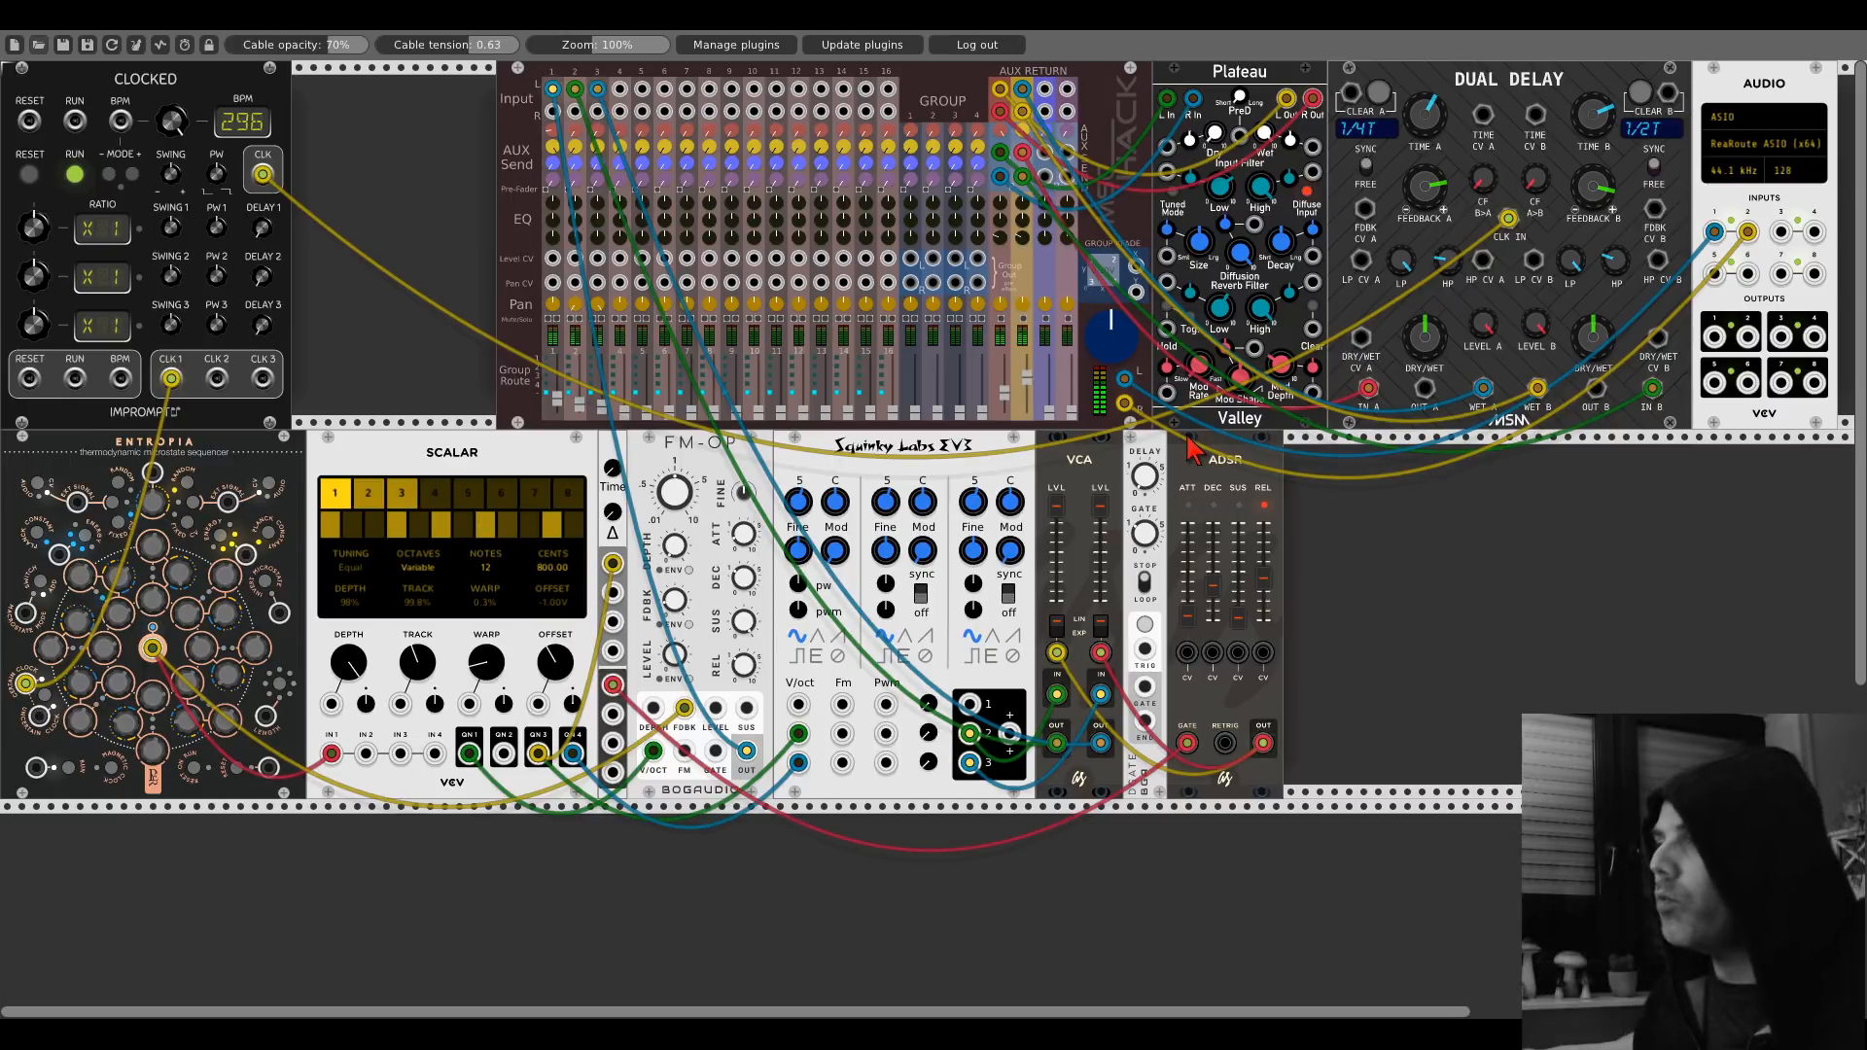
Reroute the CV-to-Trigger output through DGATE's trigger input and gate output into the ADSR gate, and tune the envelope's decay and release.
{"action": "left_click_drag", "start_coordinate": [1187, 744], "coordinate": [1146, 650]}
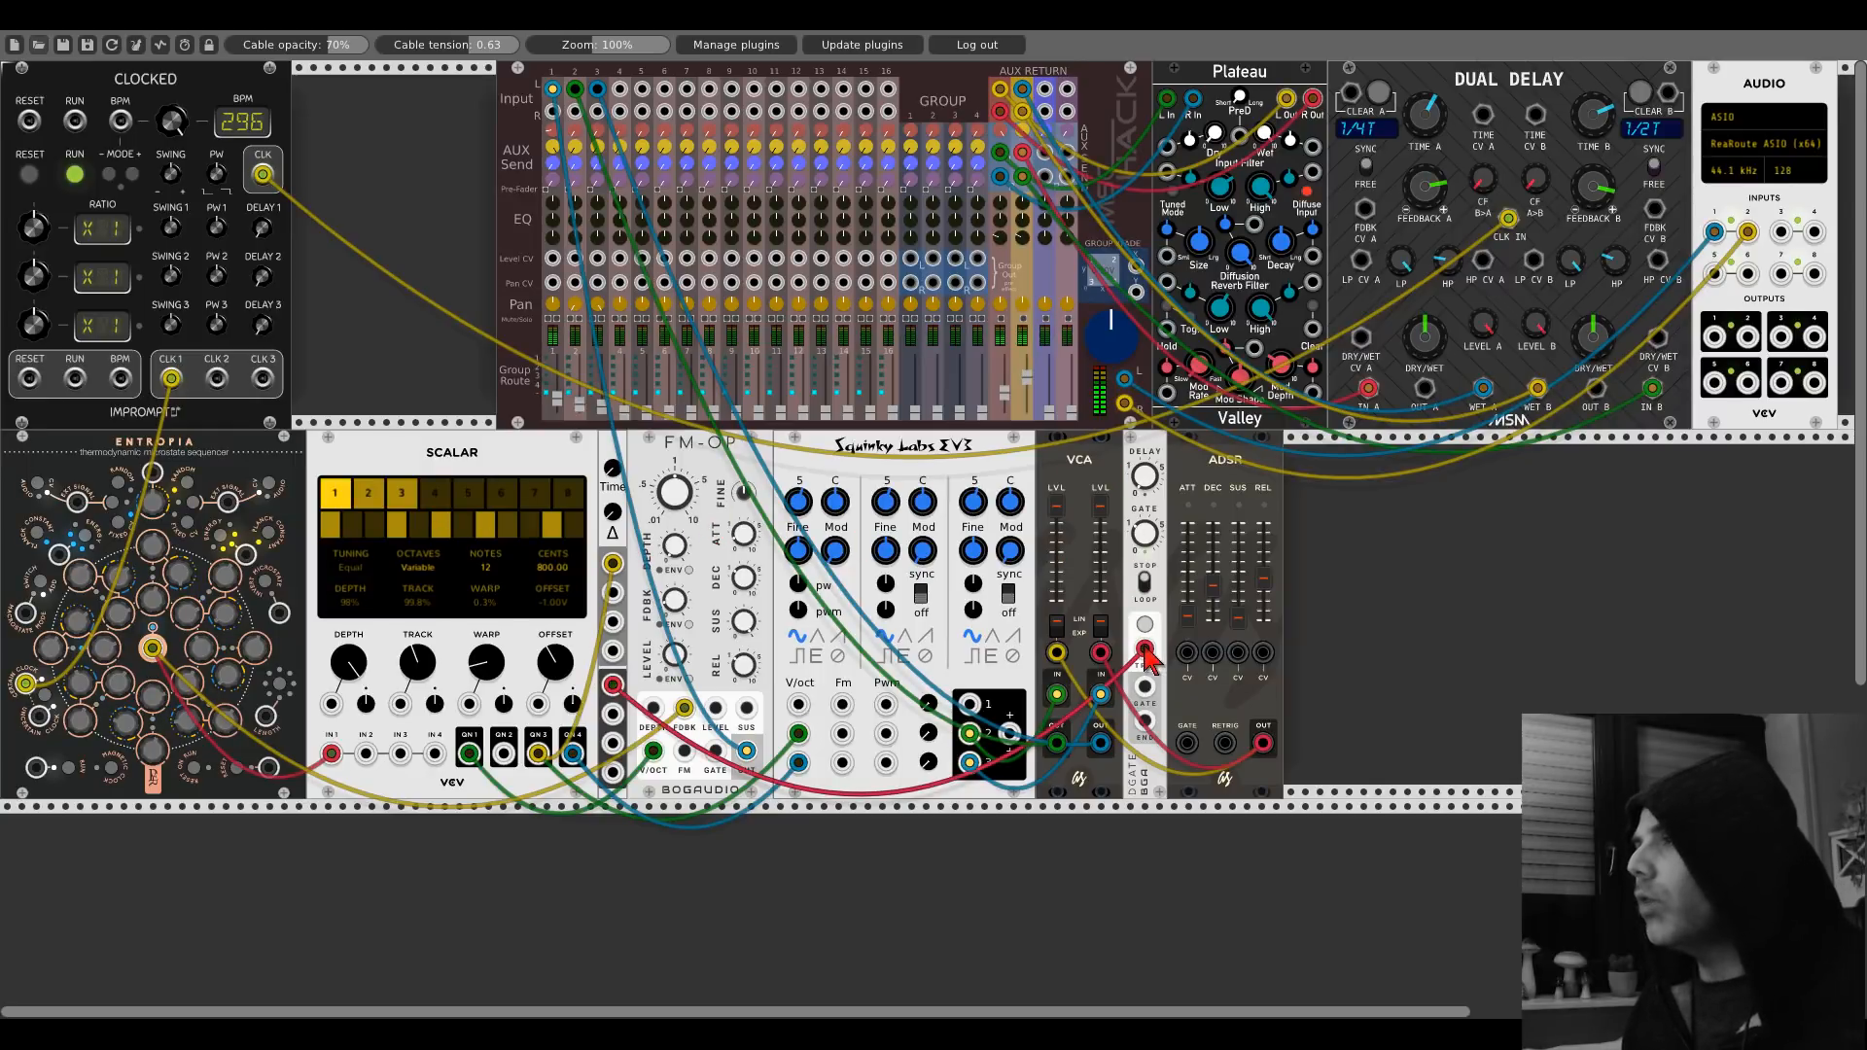
{"action": "left_click_drag", "start_coordinate": [1144, 648], "coordinate": [1188, 744]}
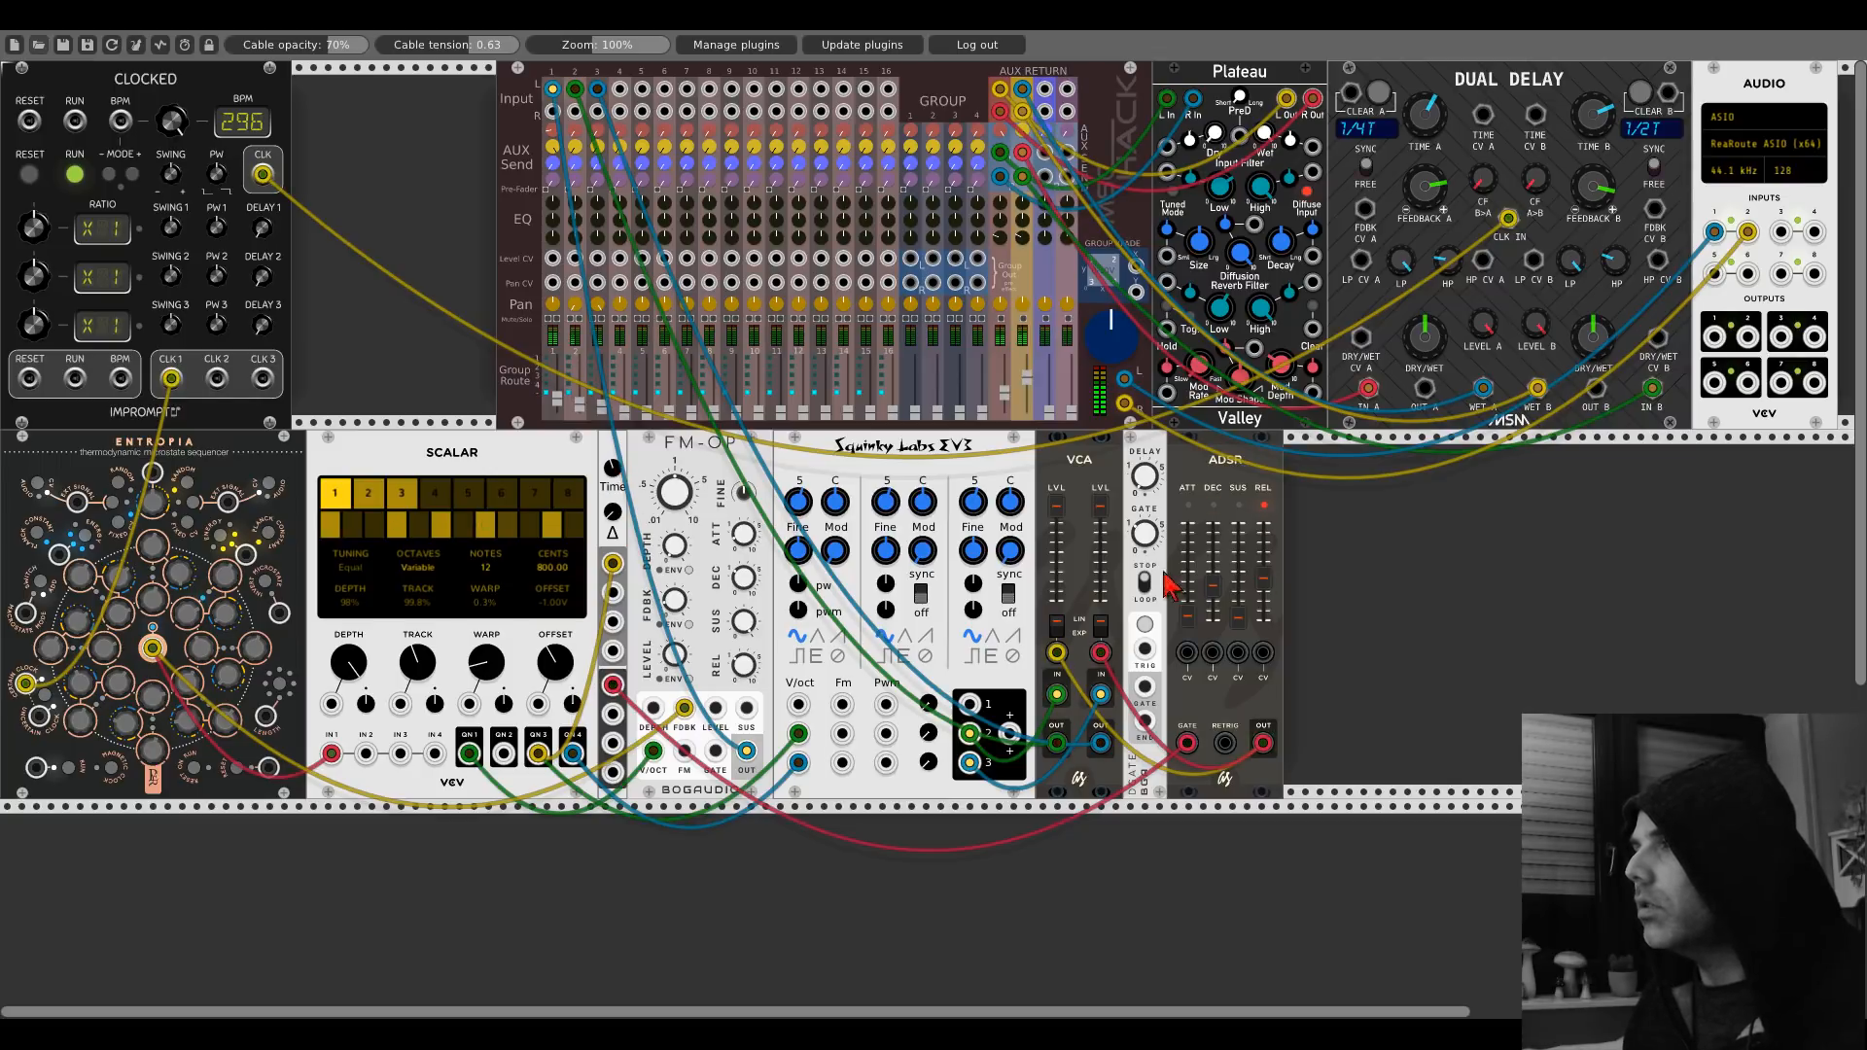
{"action": "left_click_drag", "start_coordinate": [1213, 587], "coordinate": [1212, 559]}
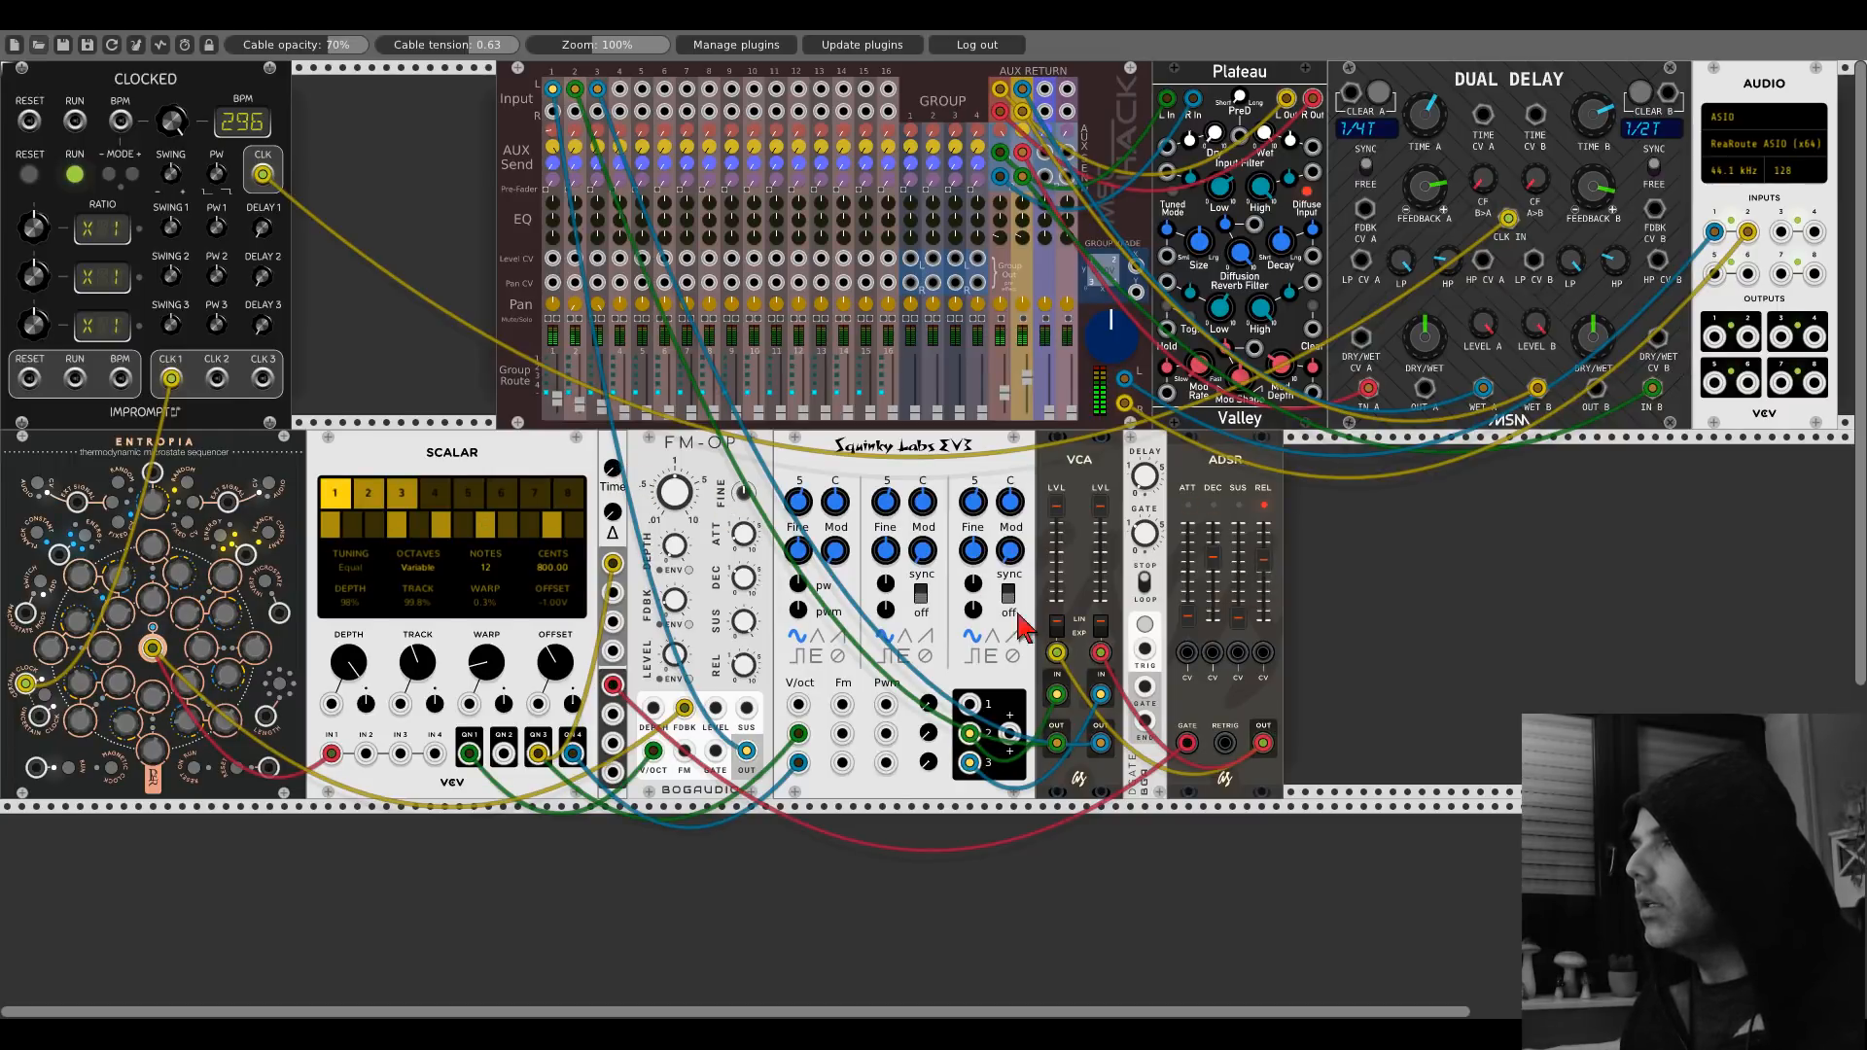
{"action": "left_click_drag", "start_coordinate": [613, 685], "coordinate": [1145, 650]}
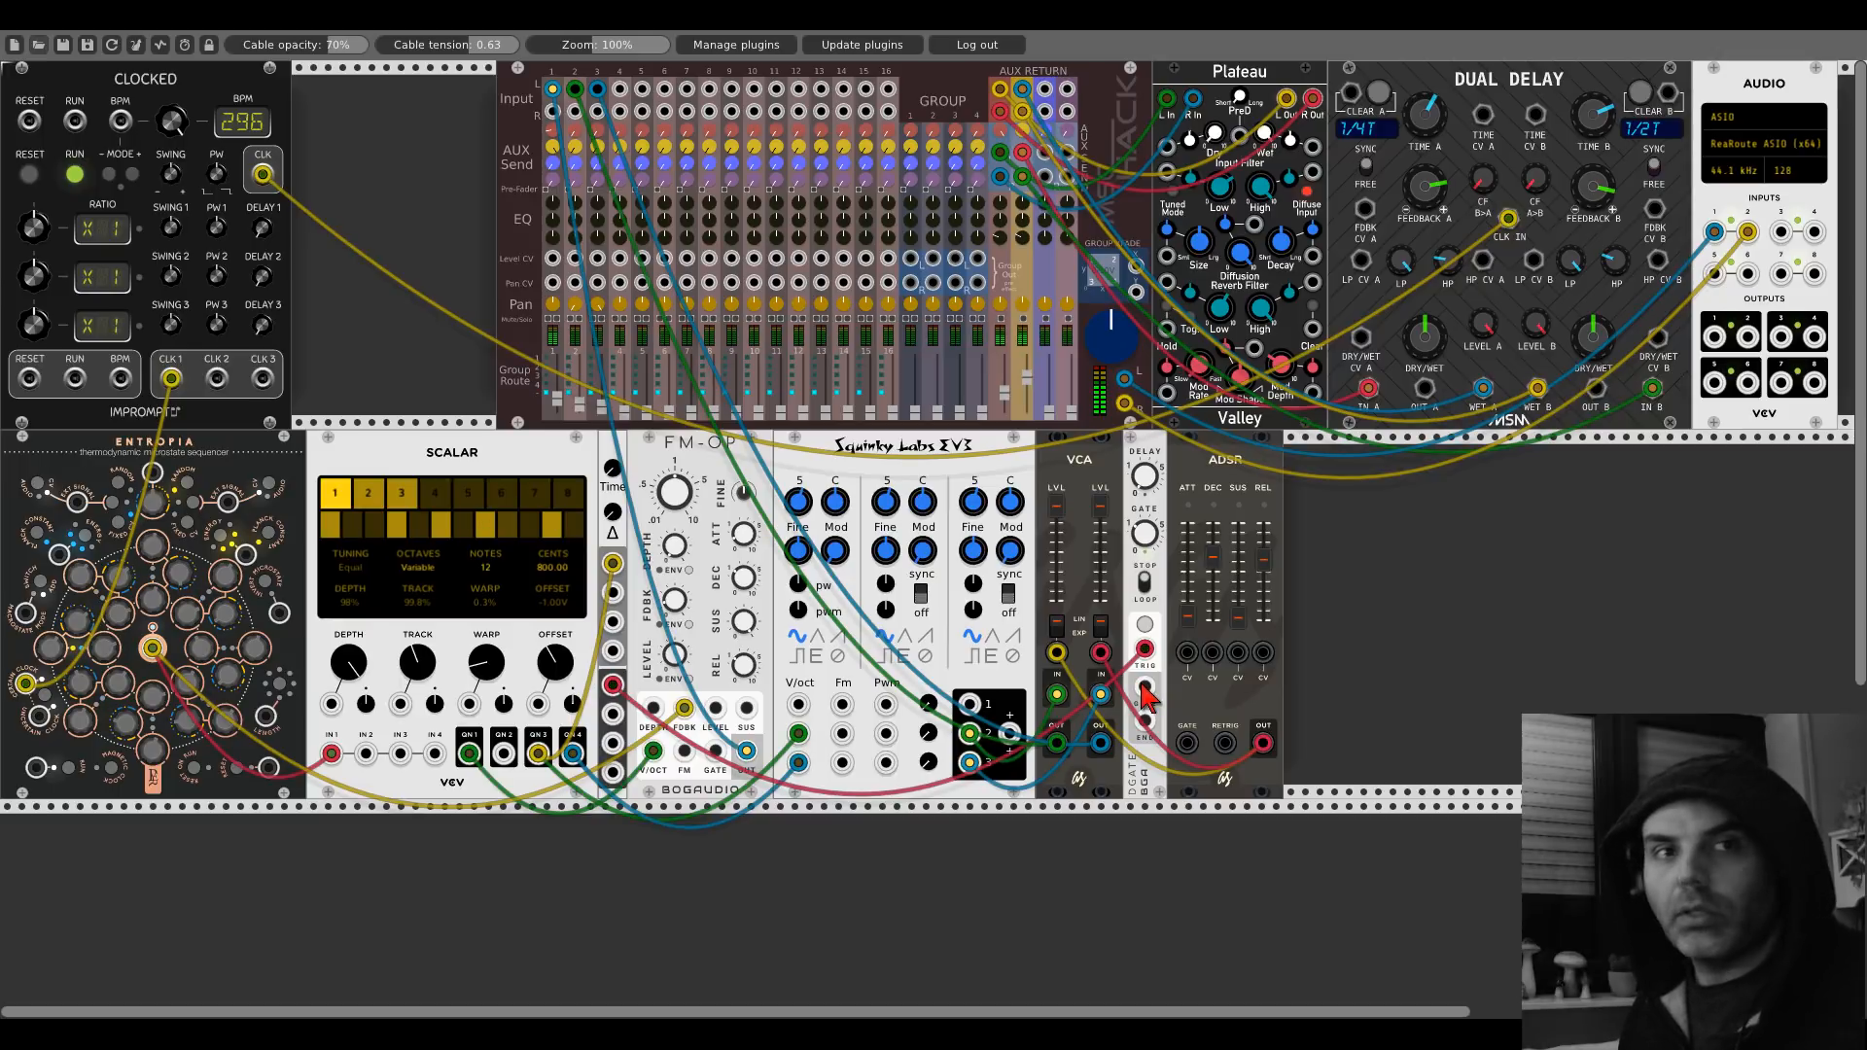
{"action": "left_click_drag", "start_coordinate": [1146, 689], "coordinate": [1191, 765]}
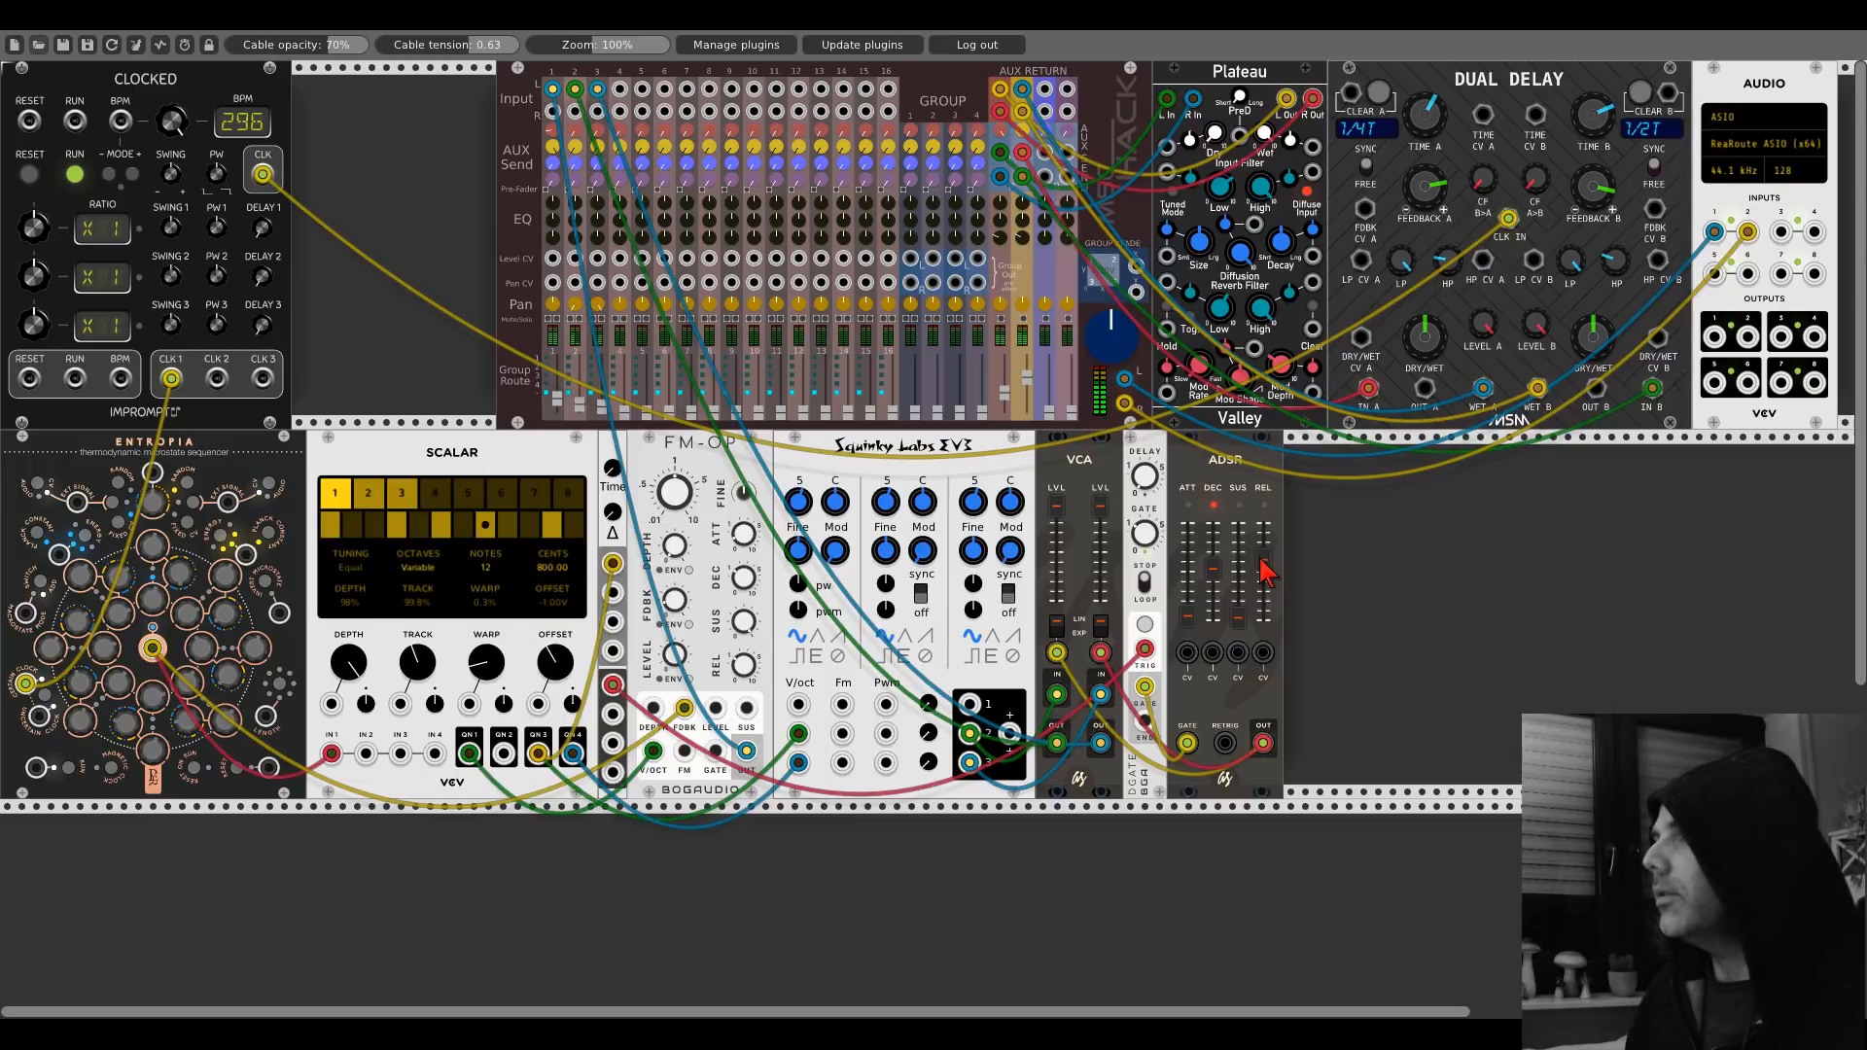
{"action": "left_click_drag", "start_coordinate": [1265, 572], "coordinate": [1264, 571]}
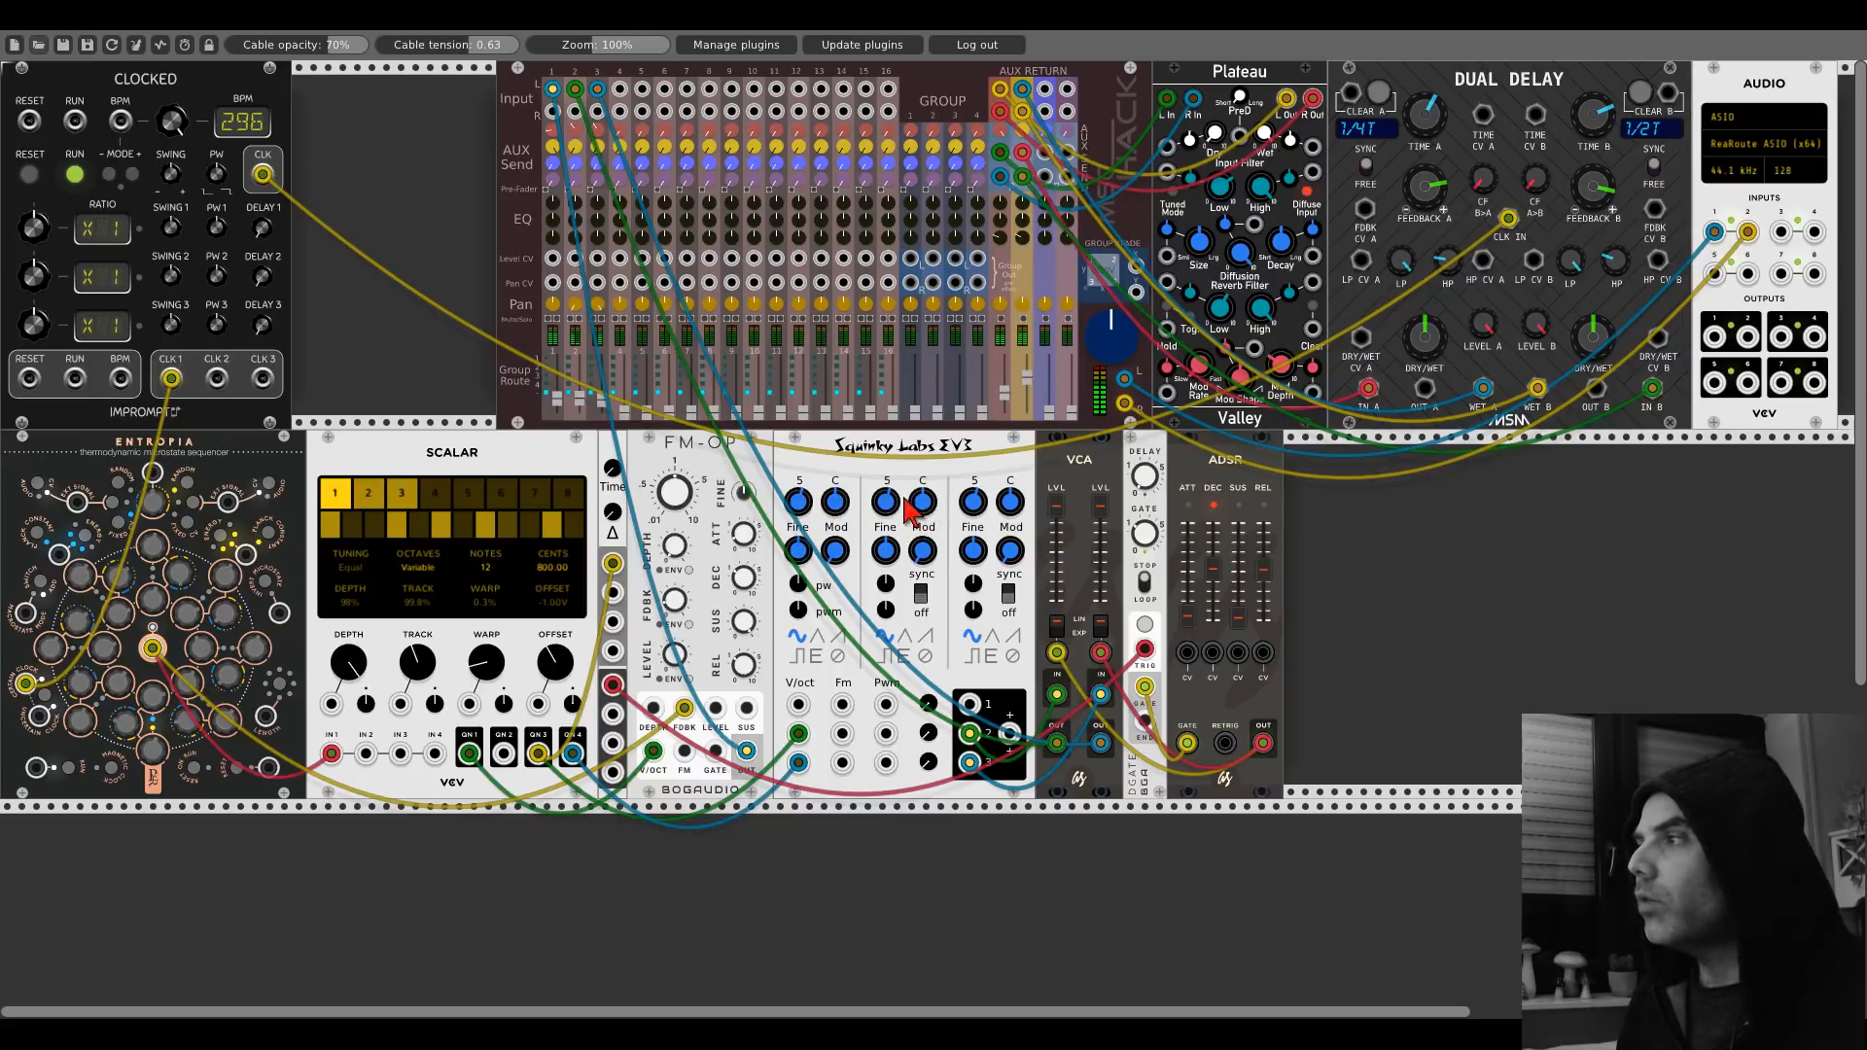
Set EV3's second and third oscillators to octave 4 and semitone G, and raise the mixer's master level.
{"action": "mouse_move", "coordinate": [897, 509]}
{"action": "left_mouse_down"}
{"action": "mouse_move", "coordinate": [897, 525]}
{"action": "mouse_move", "coordinate": [923, 509]}
{"action": "left_mouse_up"}
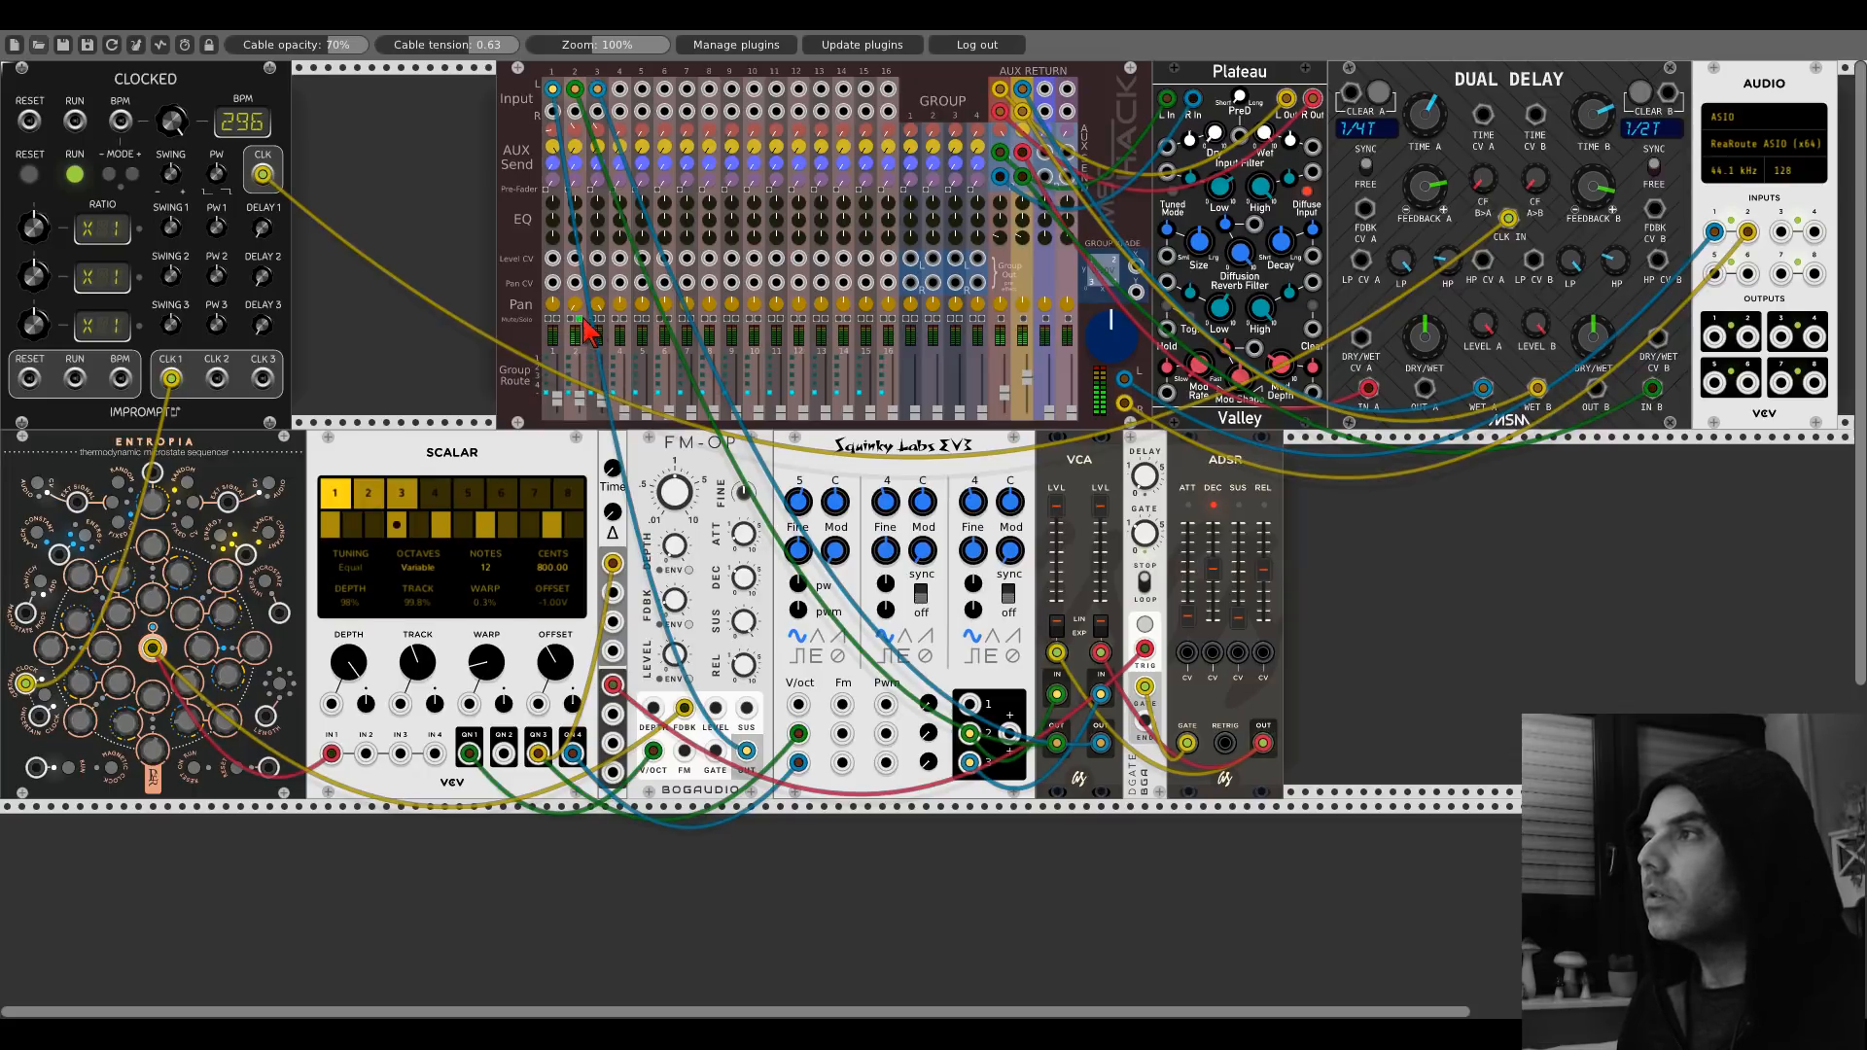
{"action": "right_click", "coordinate": [1044, 274]}
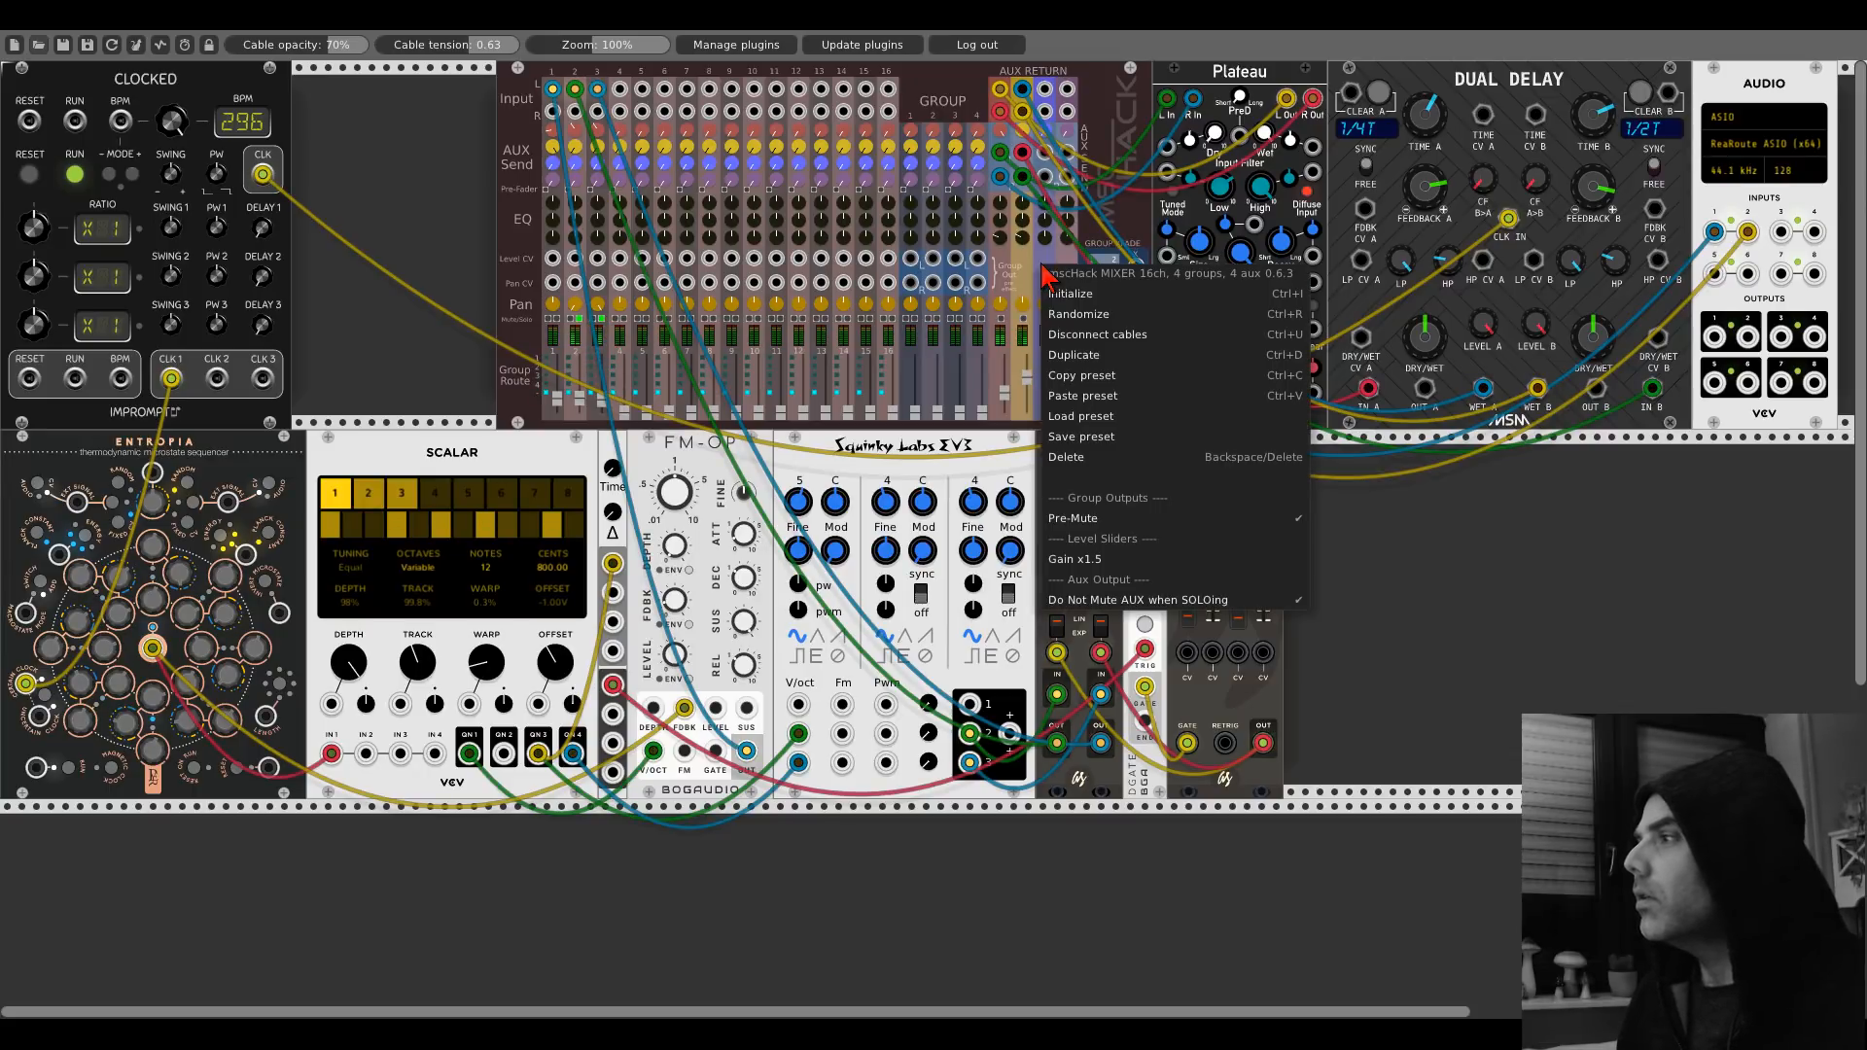
{"action": "left_click", "coordinate": [1039, 277]}
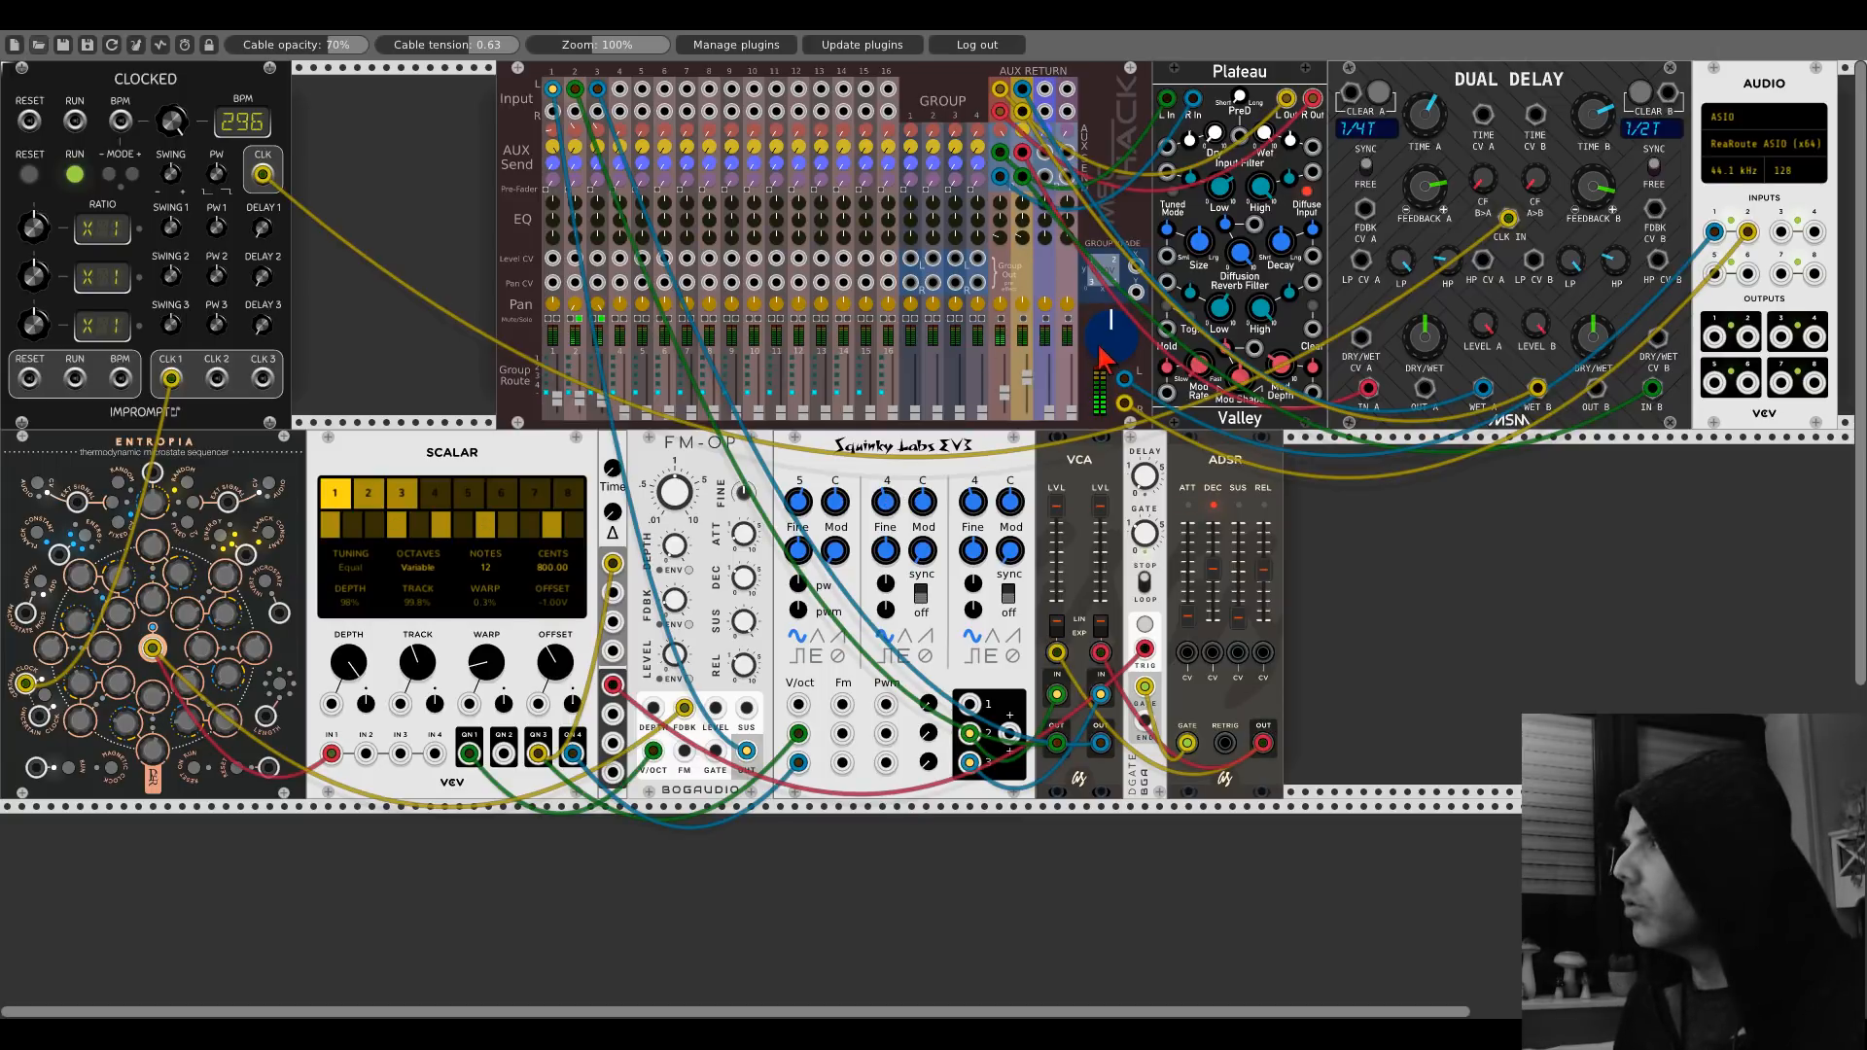
{"action": "left_click_drag", "start_coordinate": [1100, 352], "coordinate": [1100, 336]}
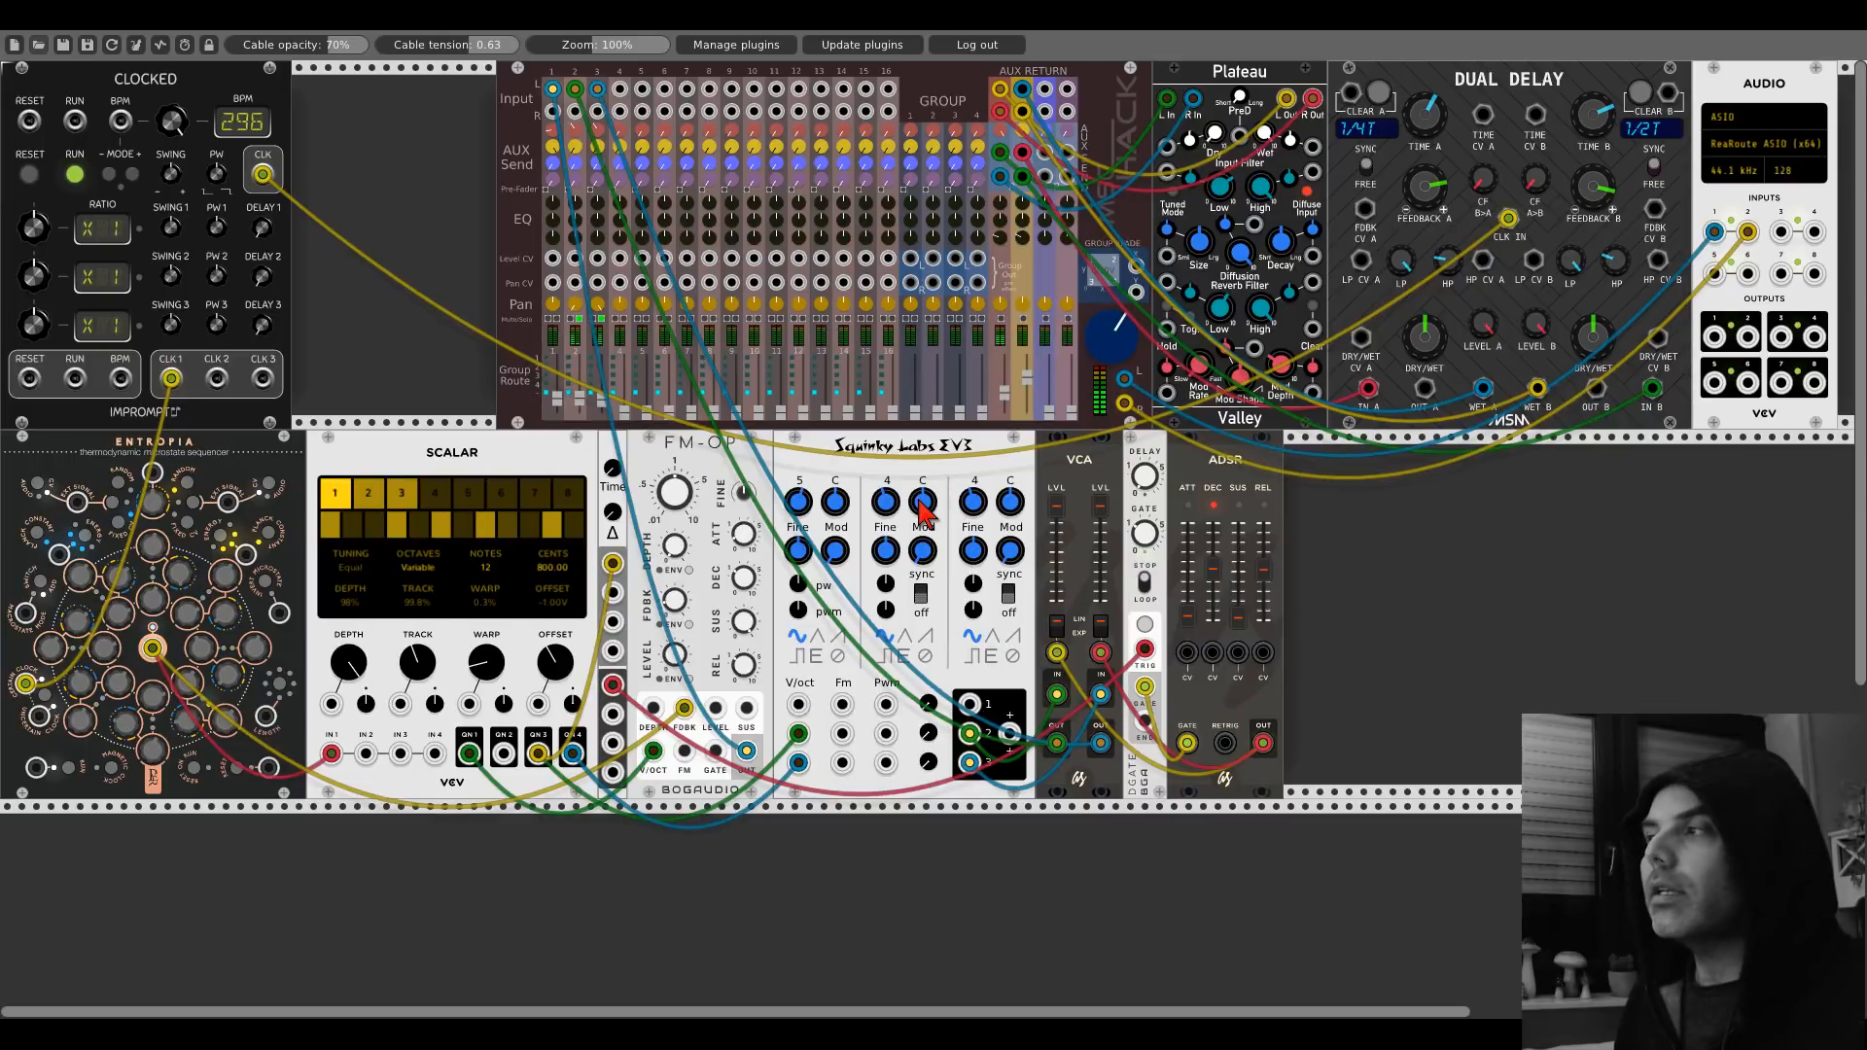
{"action": "left_click_drag", "start_coordinate": [920, 504], "coordinate": [987, 541]}
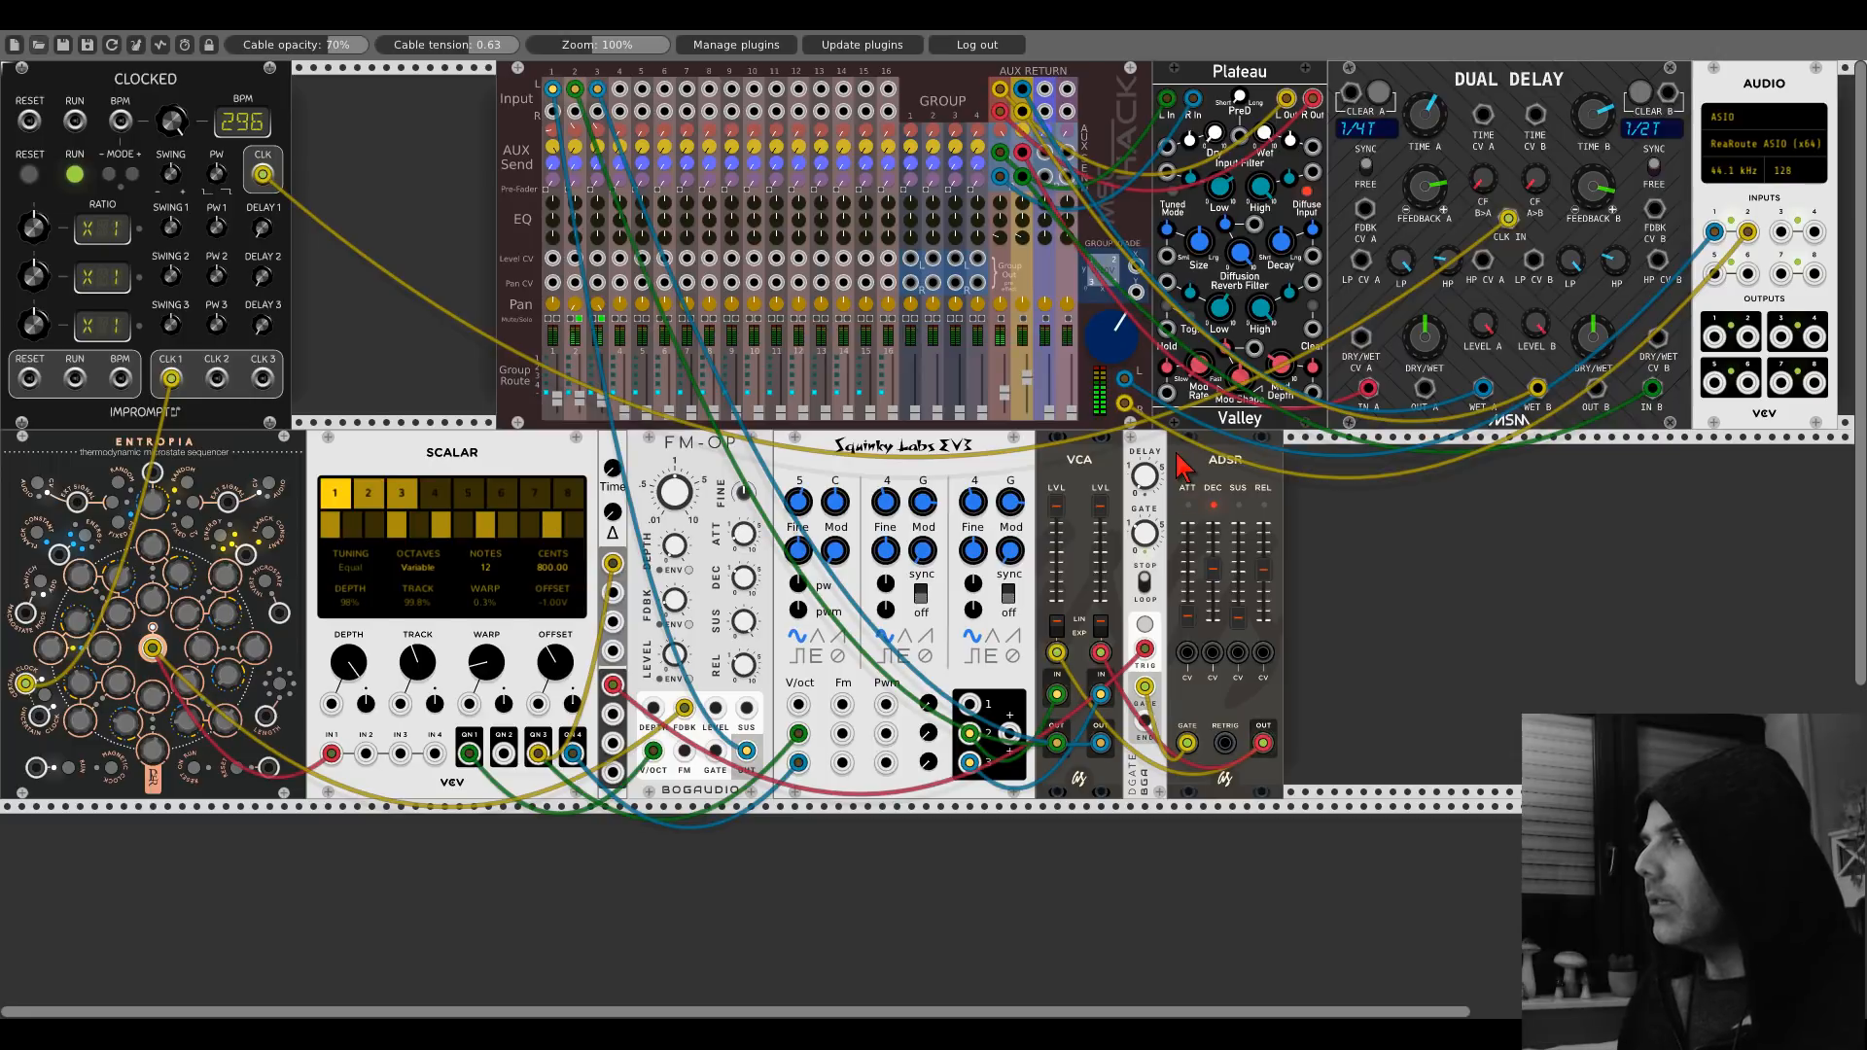
Add the Blamsoft XFX F-35 filter and place it between EV3 and the VCA, shifting the VCA, DGATE and ADSR behind it.
{"action": "right_click", "coordinate": [1313, 569]}
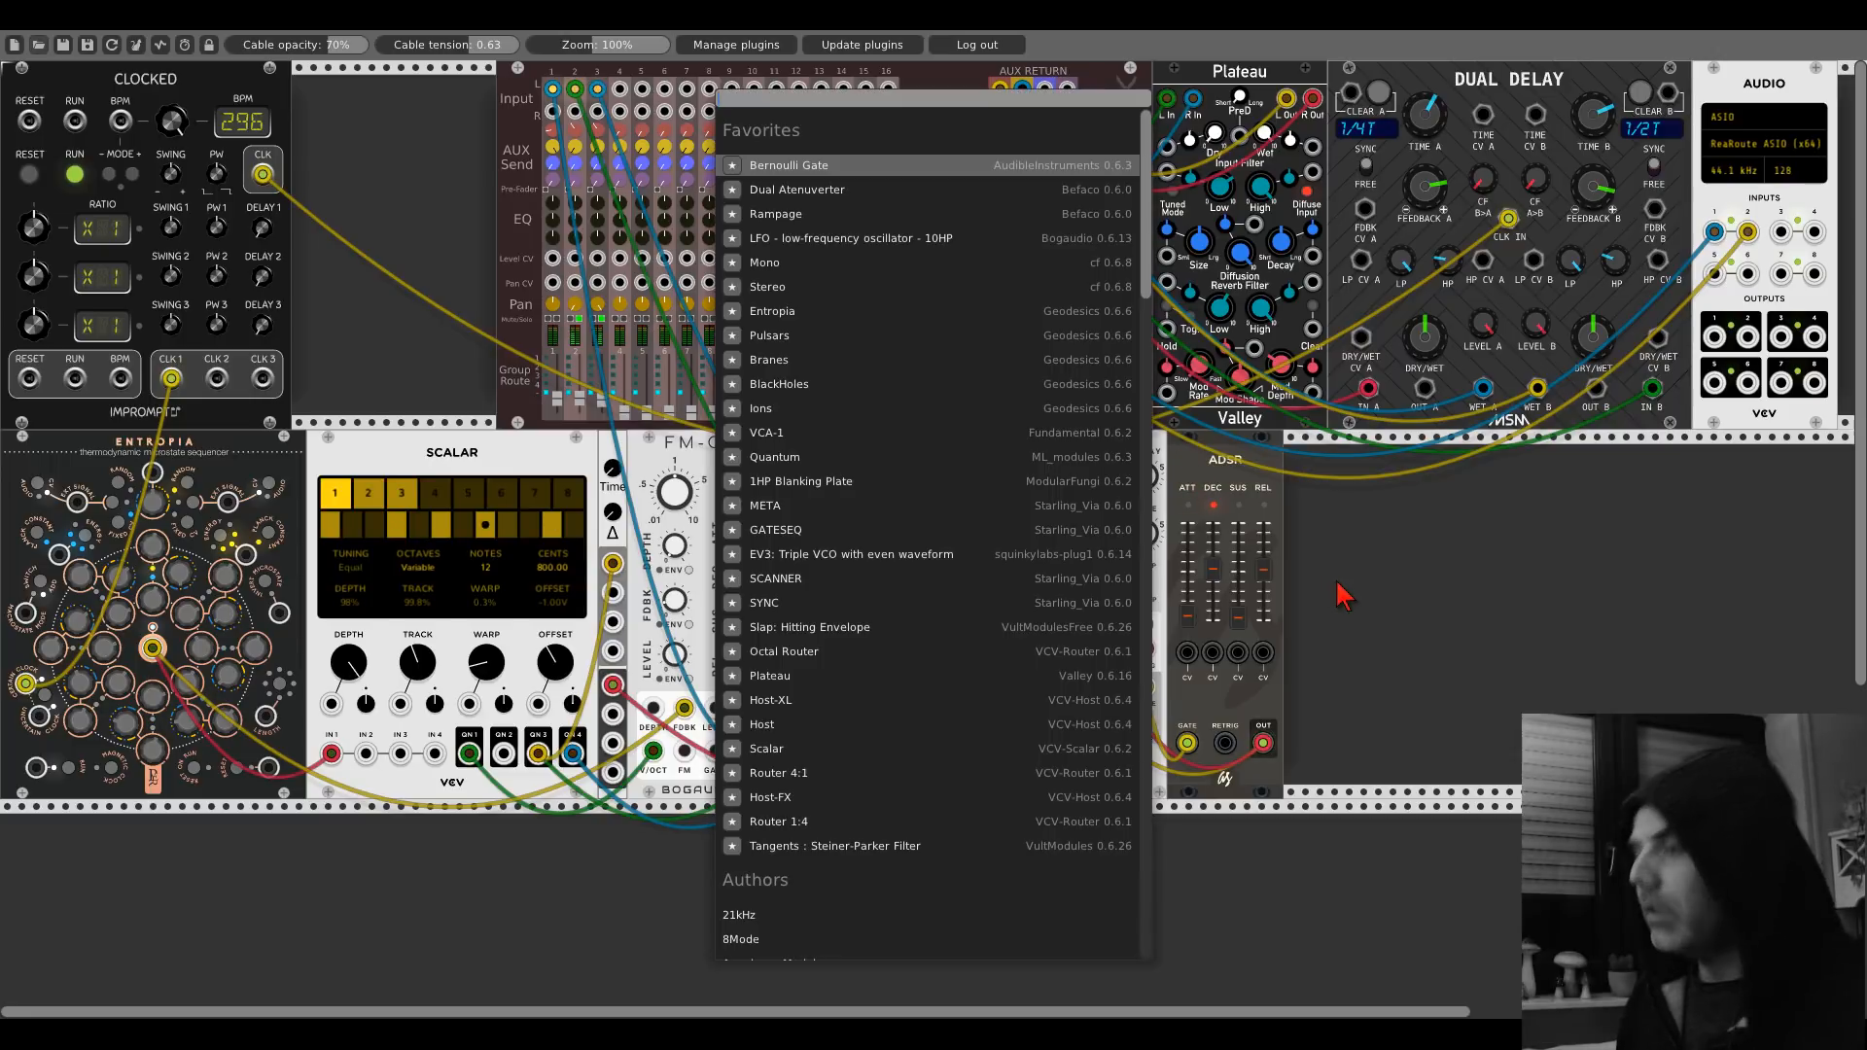
{"action": "scroll", "coordinate": [1001, 740], "scroll_direction": "down", "scroll_amount": 5}
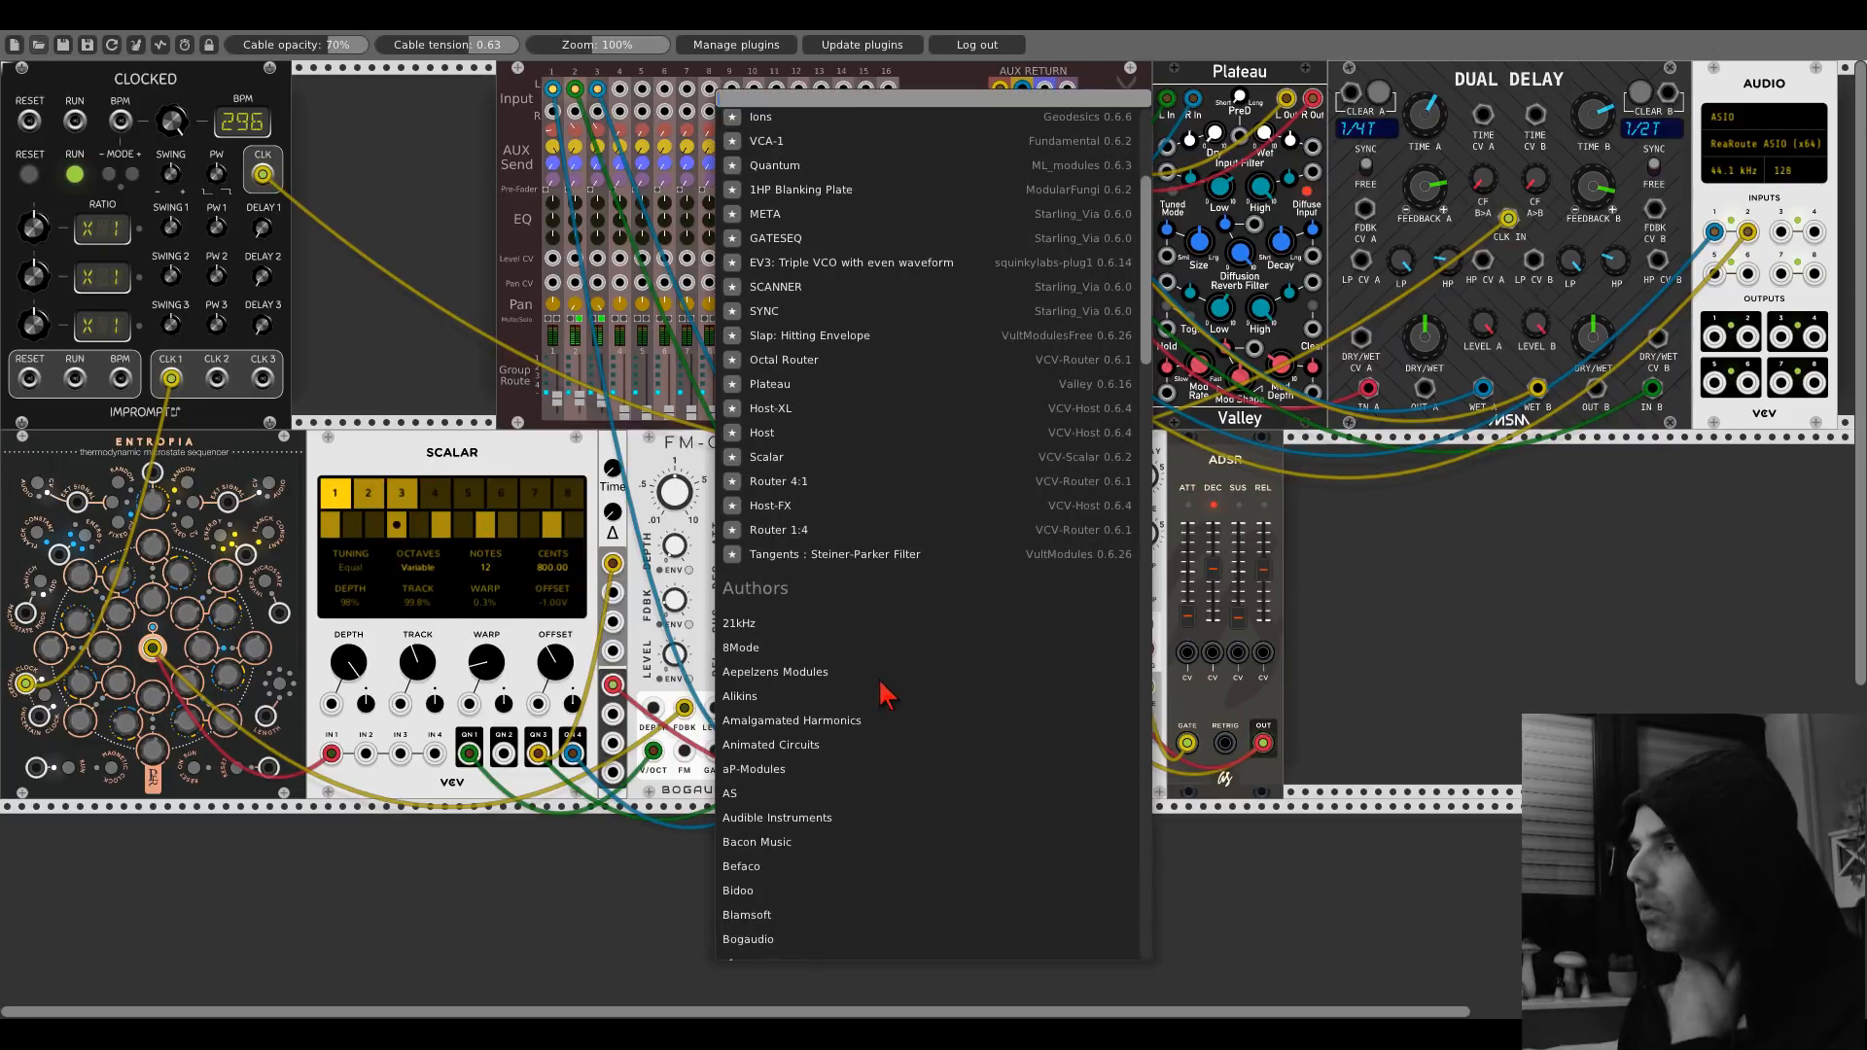
{"action": "left_click", "coordinate": [739, 915]}
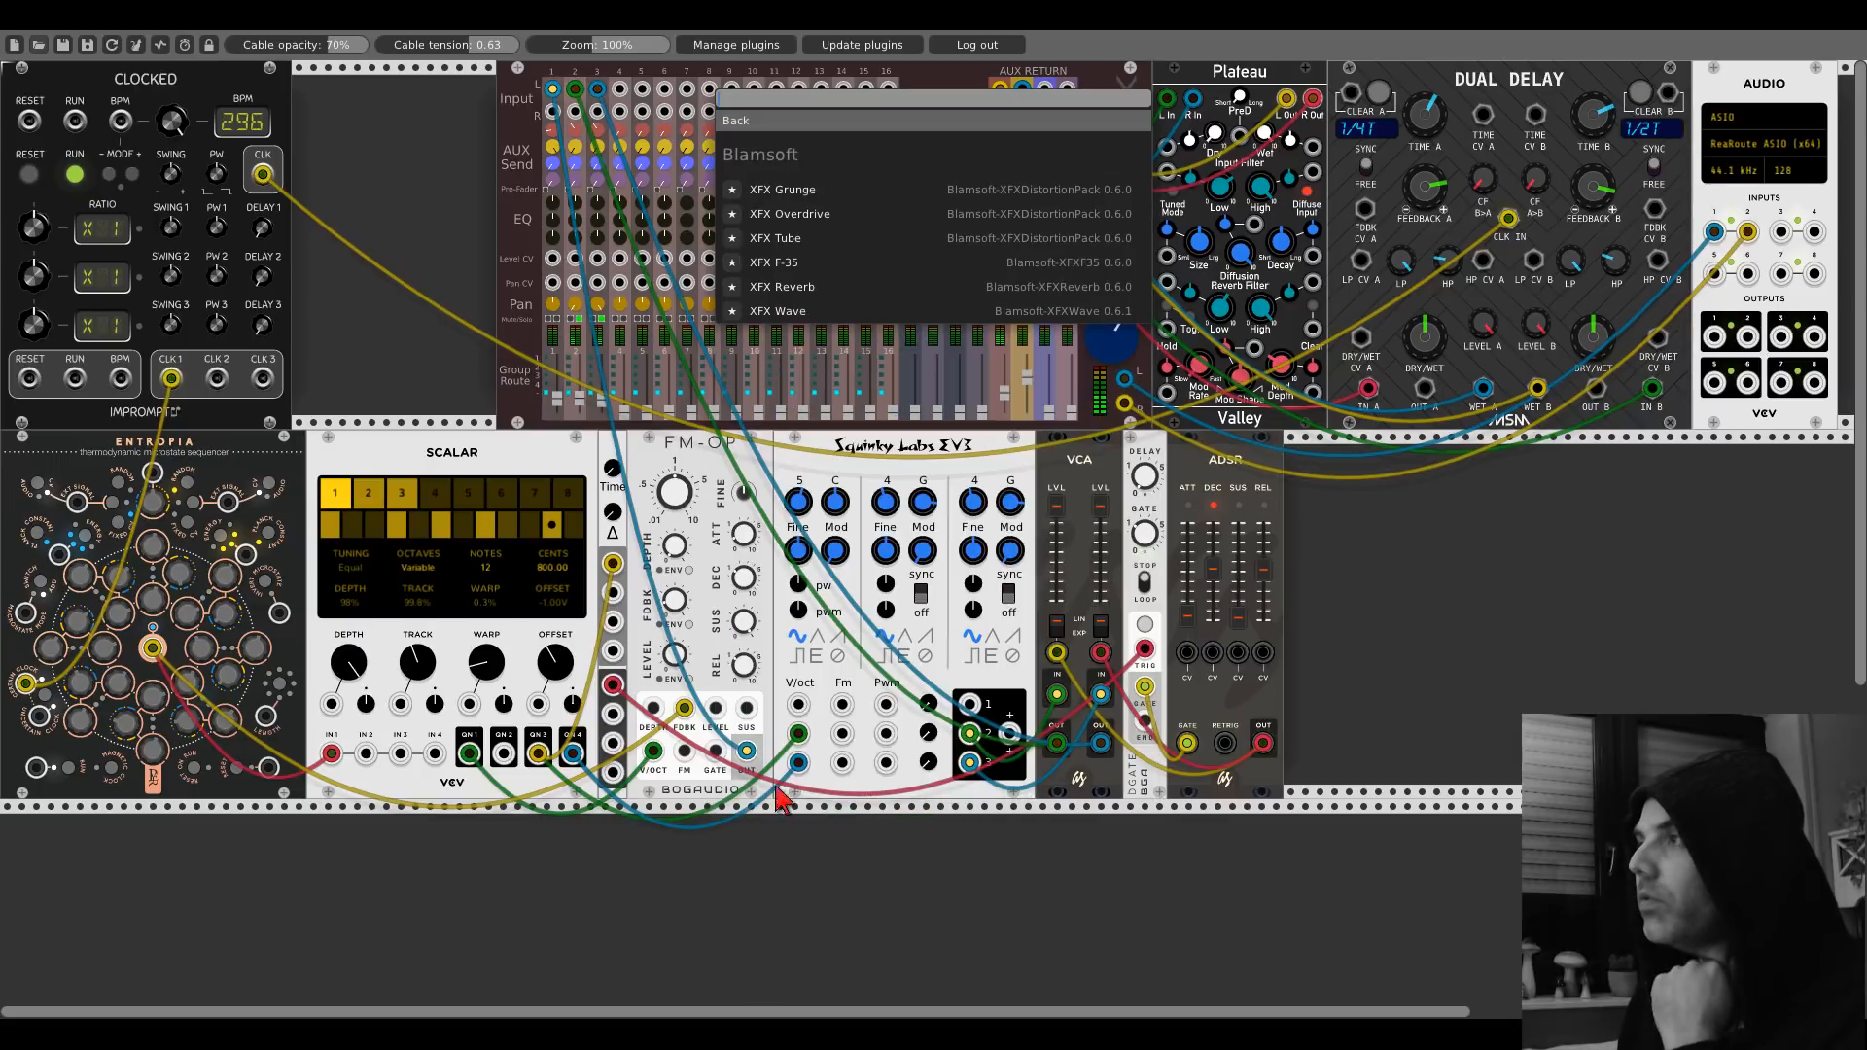
{"action": "left_click", "coordinate": [783, 275]}
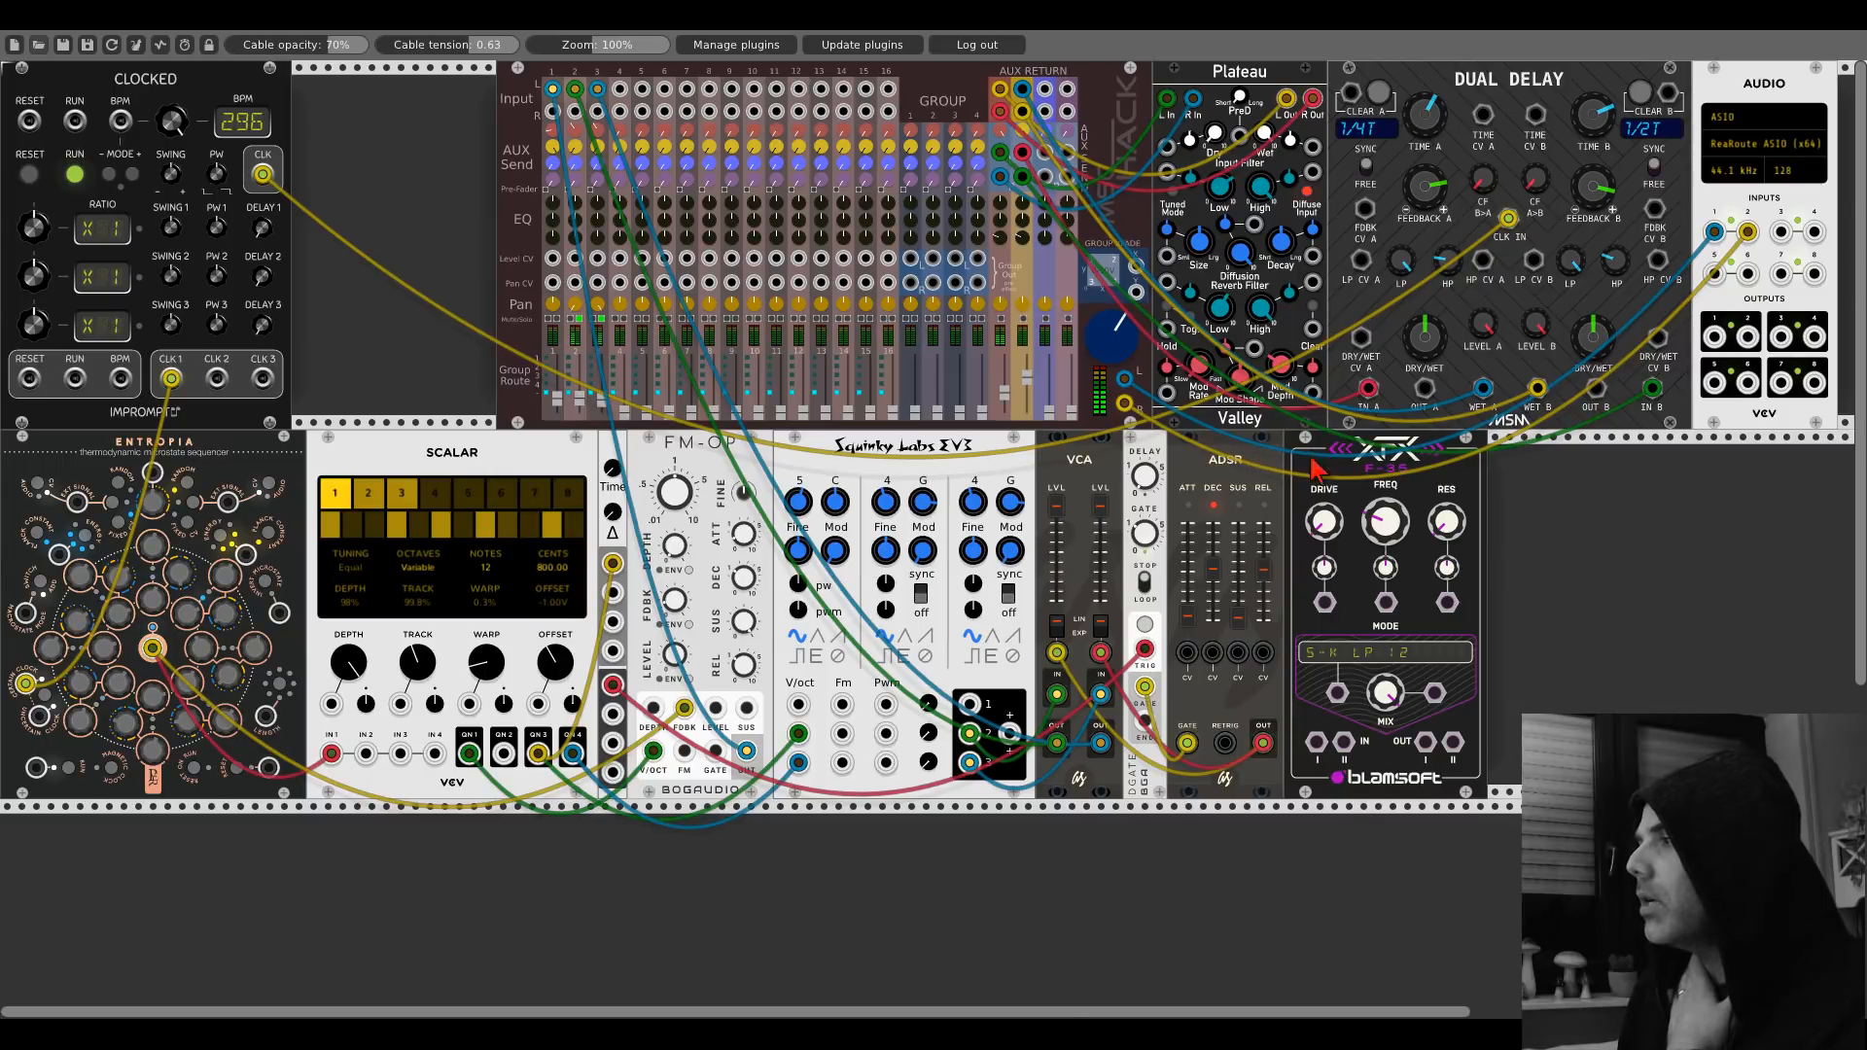
{"action": "left_click_drag", "start_coordinate": [1312, 461], "coordinate": [1093, 822]}
{"action": "left_click_drag", "start_coordinate": [1191, 467], "coordinate": [1404, 471]}
{"action": "left_click_drag", "start_coordinate": [1080, 459], "coordinate": [1326, 461]}
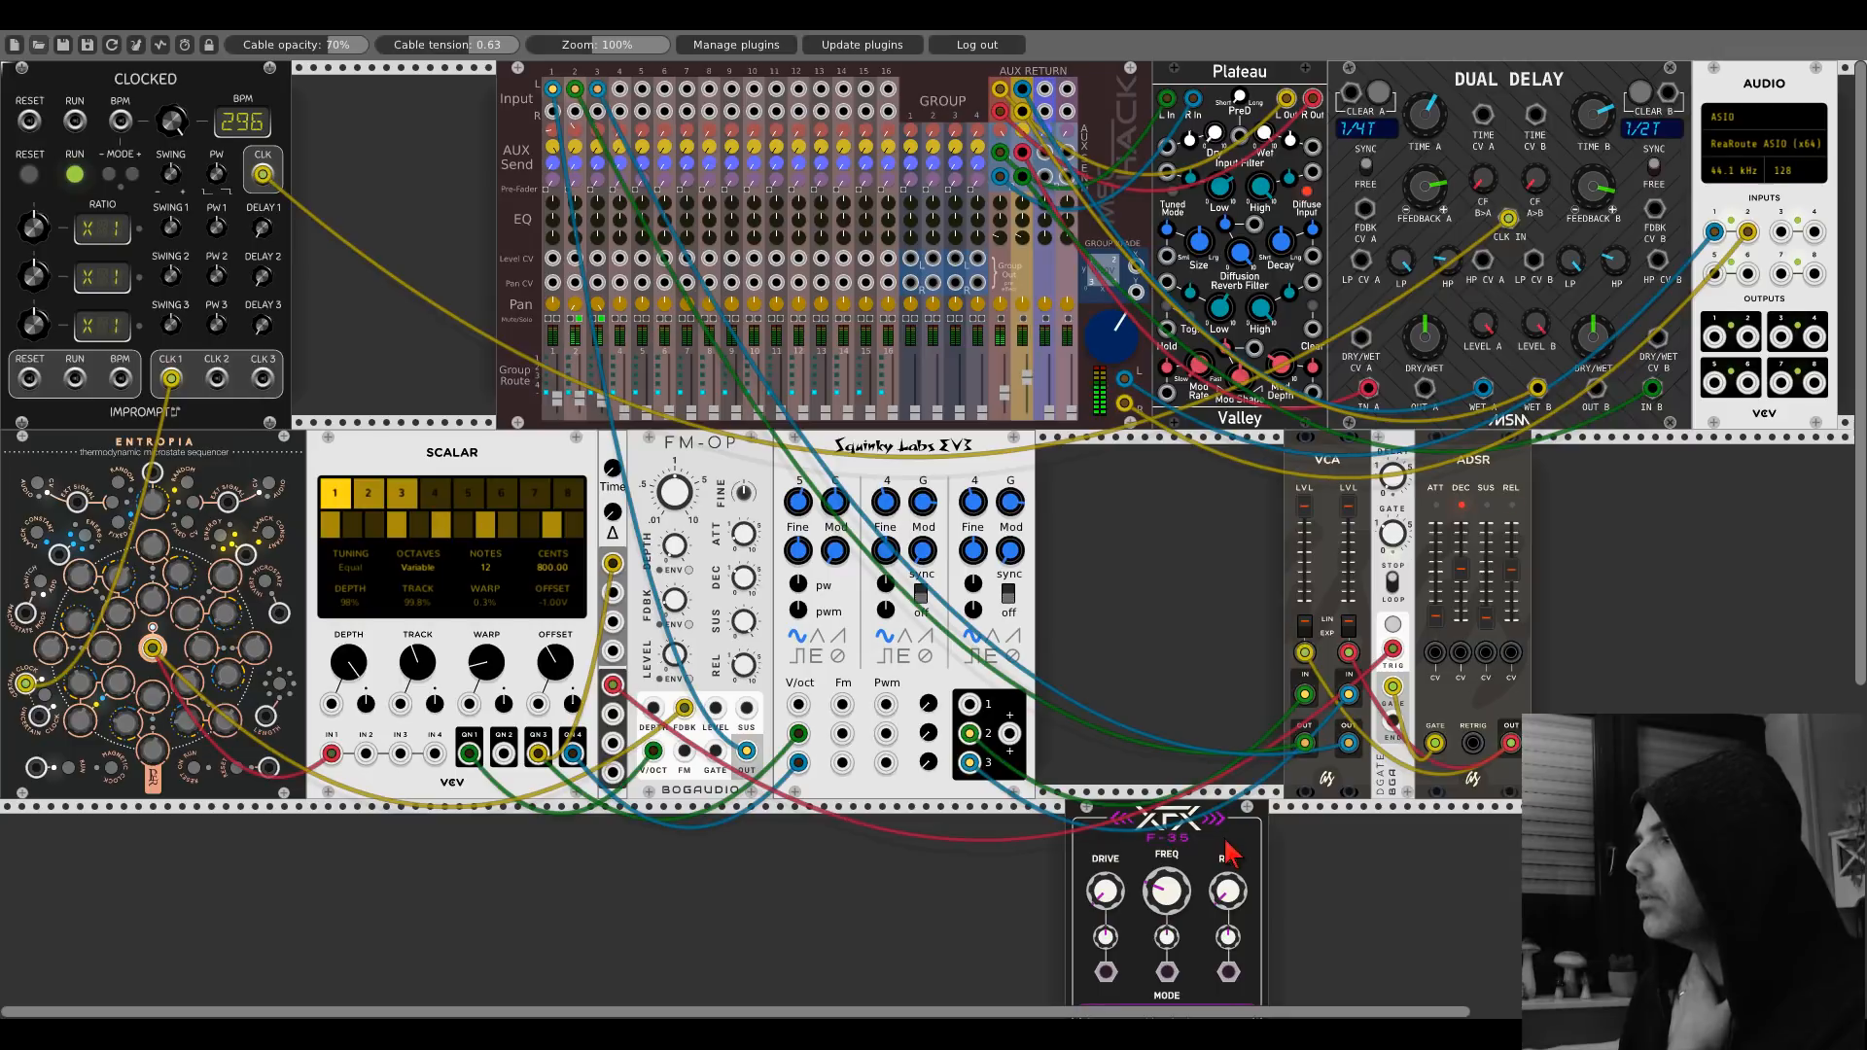
{"action": "left_click_drag", "start_coordinate": [1227, 854], "coordinate": [1197, 472]}
{"action": "left_click_drag", "start_coordinate": [1351, 468], "coordinate": [1388, 452]}
Patch EV3 outputs 2 and 3 into the F-35's two inputs and its two outputs into the VCA inputs.
{"action": "left_click_drag", "start_coordinate": [1261, 694], "coordinate": [1068, 742]}
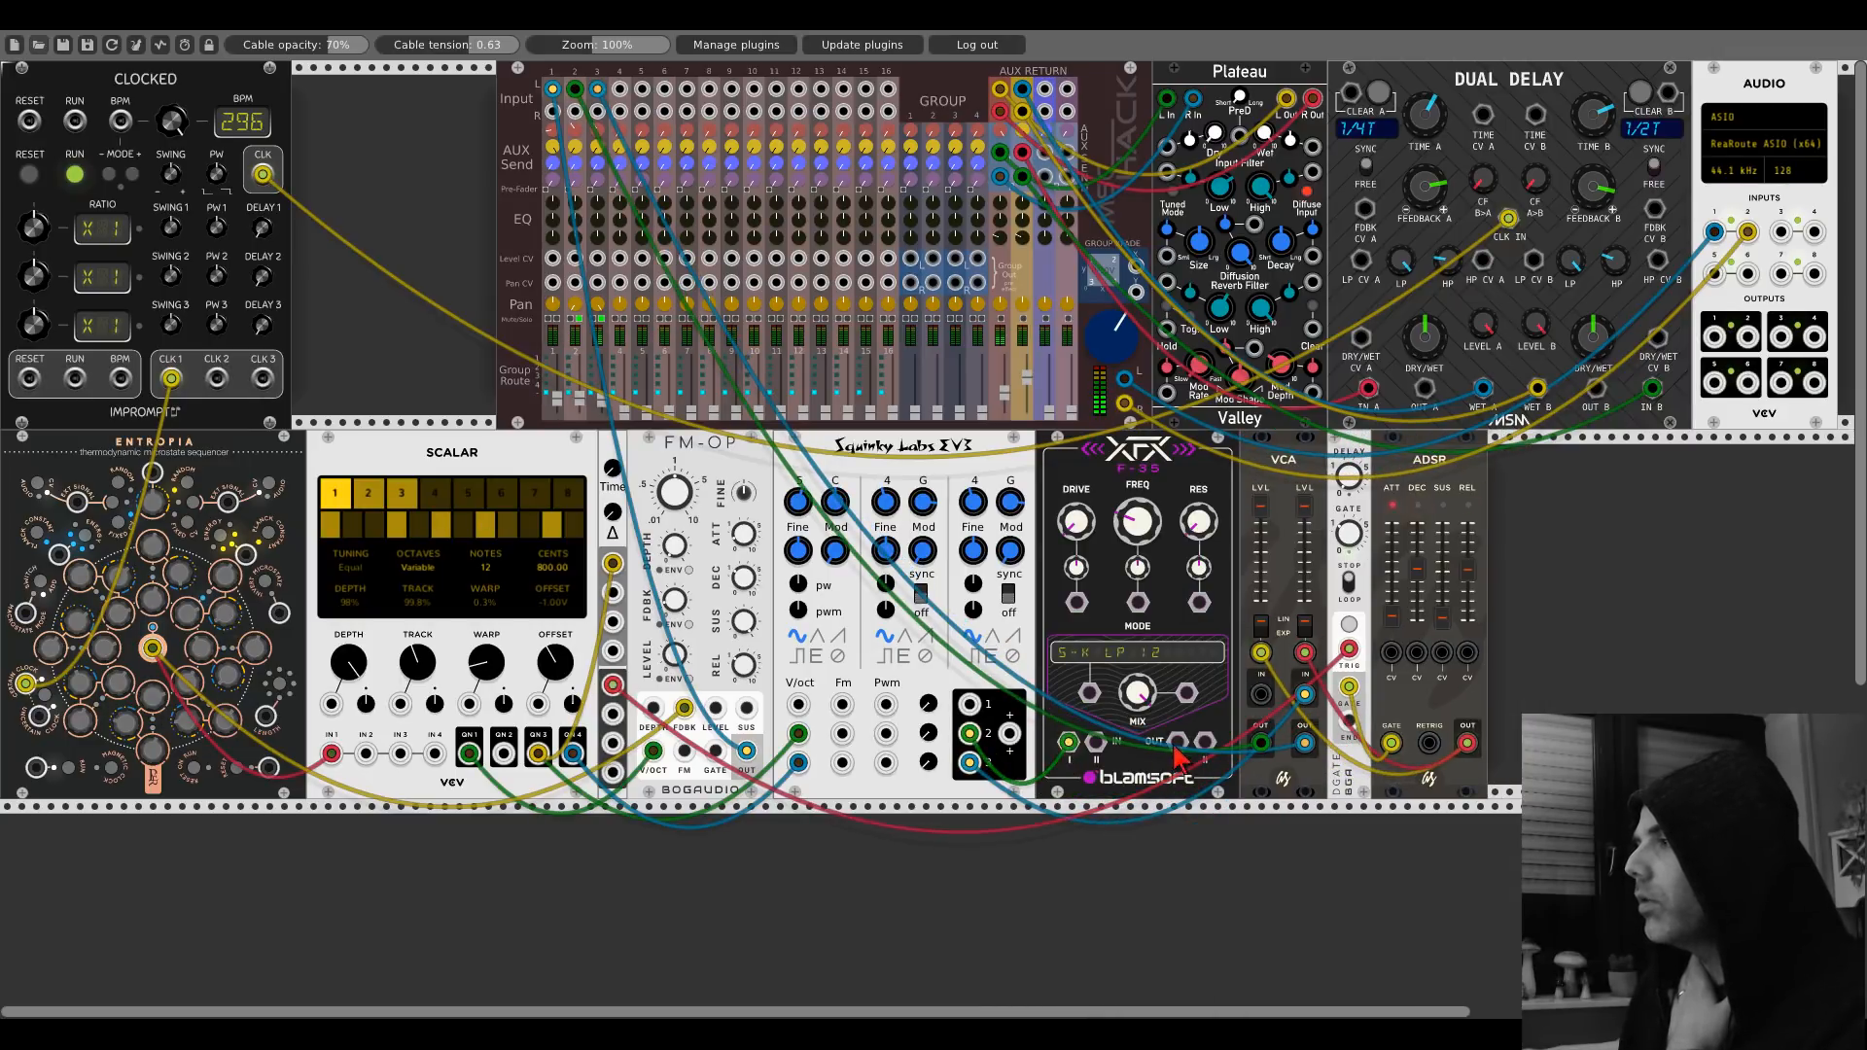
{"action": "left_click_drag", "start_coordinate": [1177, 743], "coordinate": [1305, 693]}
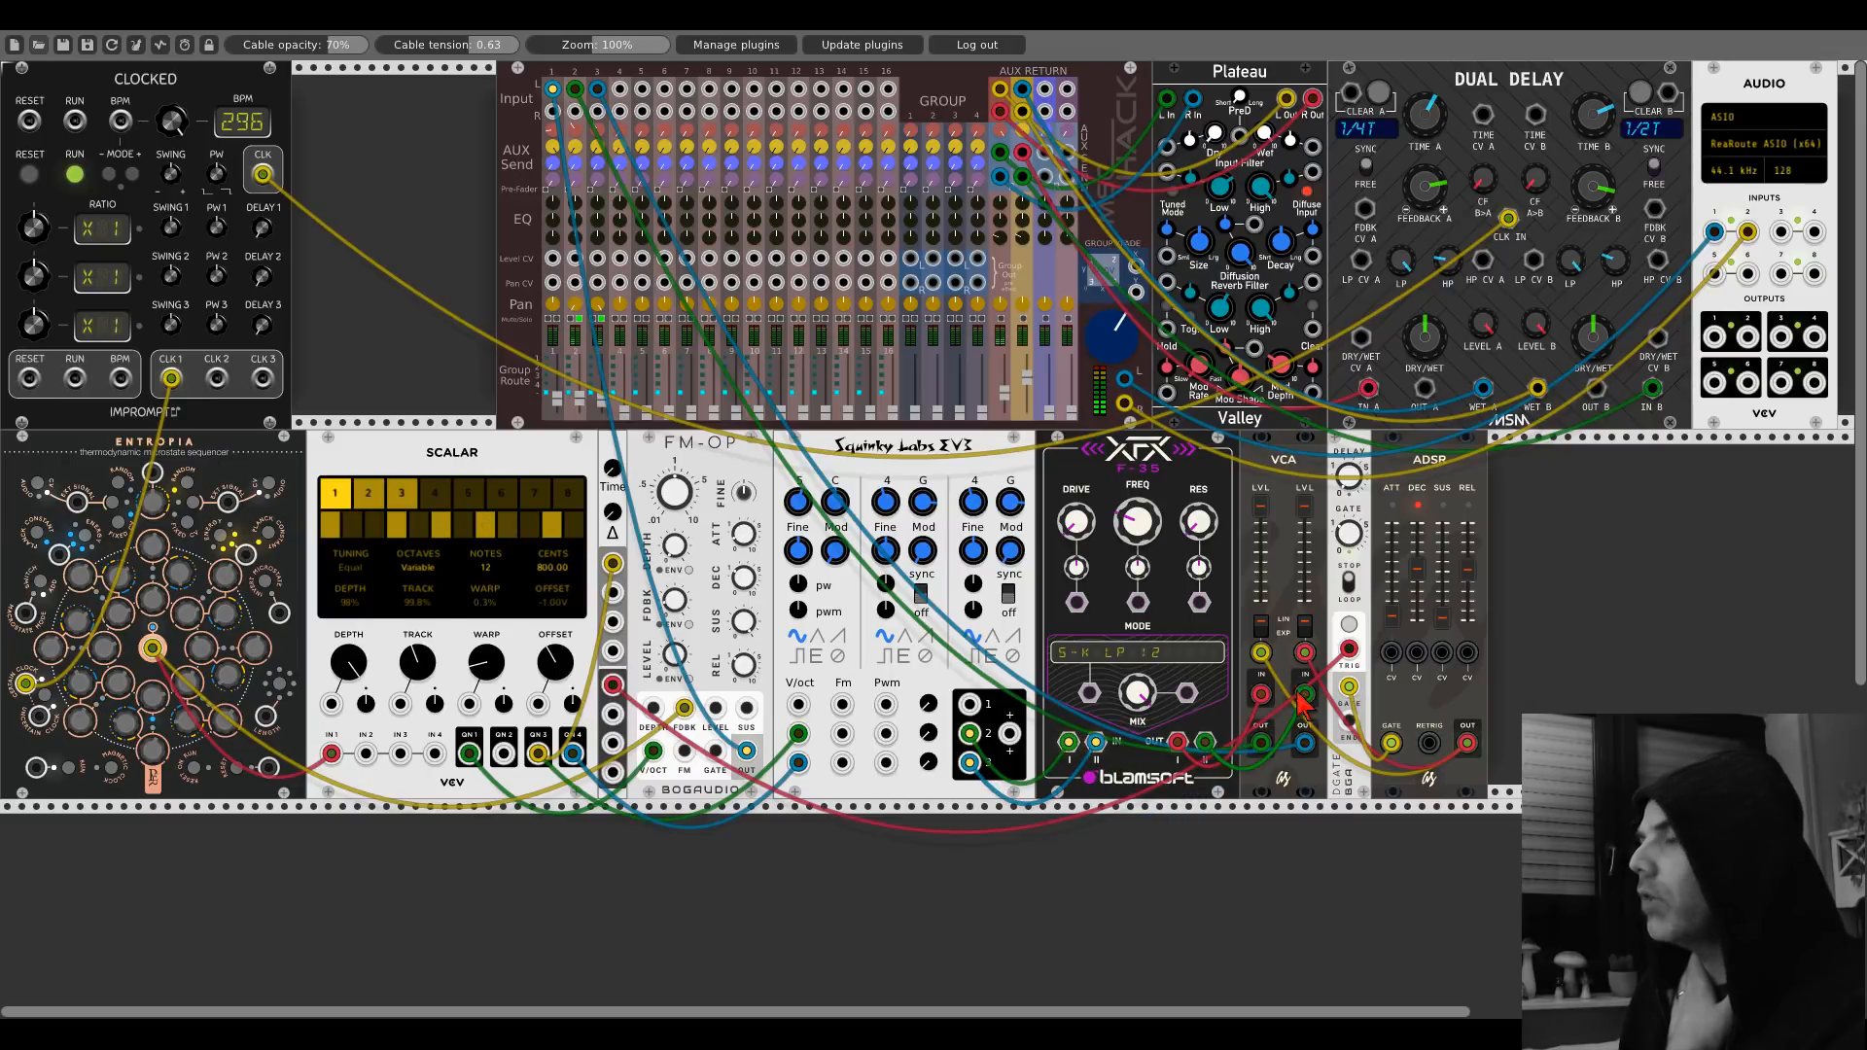
Switch EV3's second and third oscillators to square waves and adjust the F-35's drive.
{"action": "left_click", "coordinate": [885, 656]}
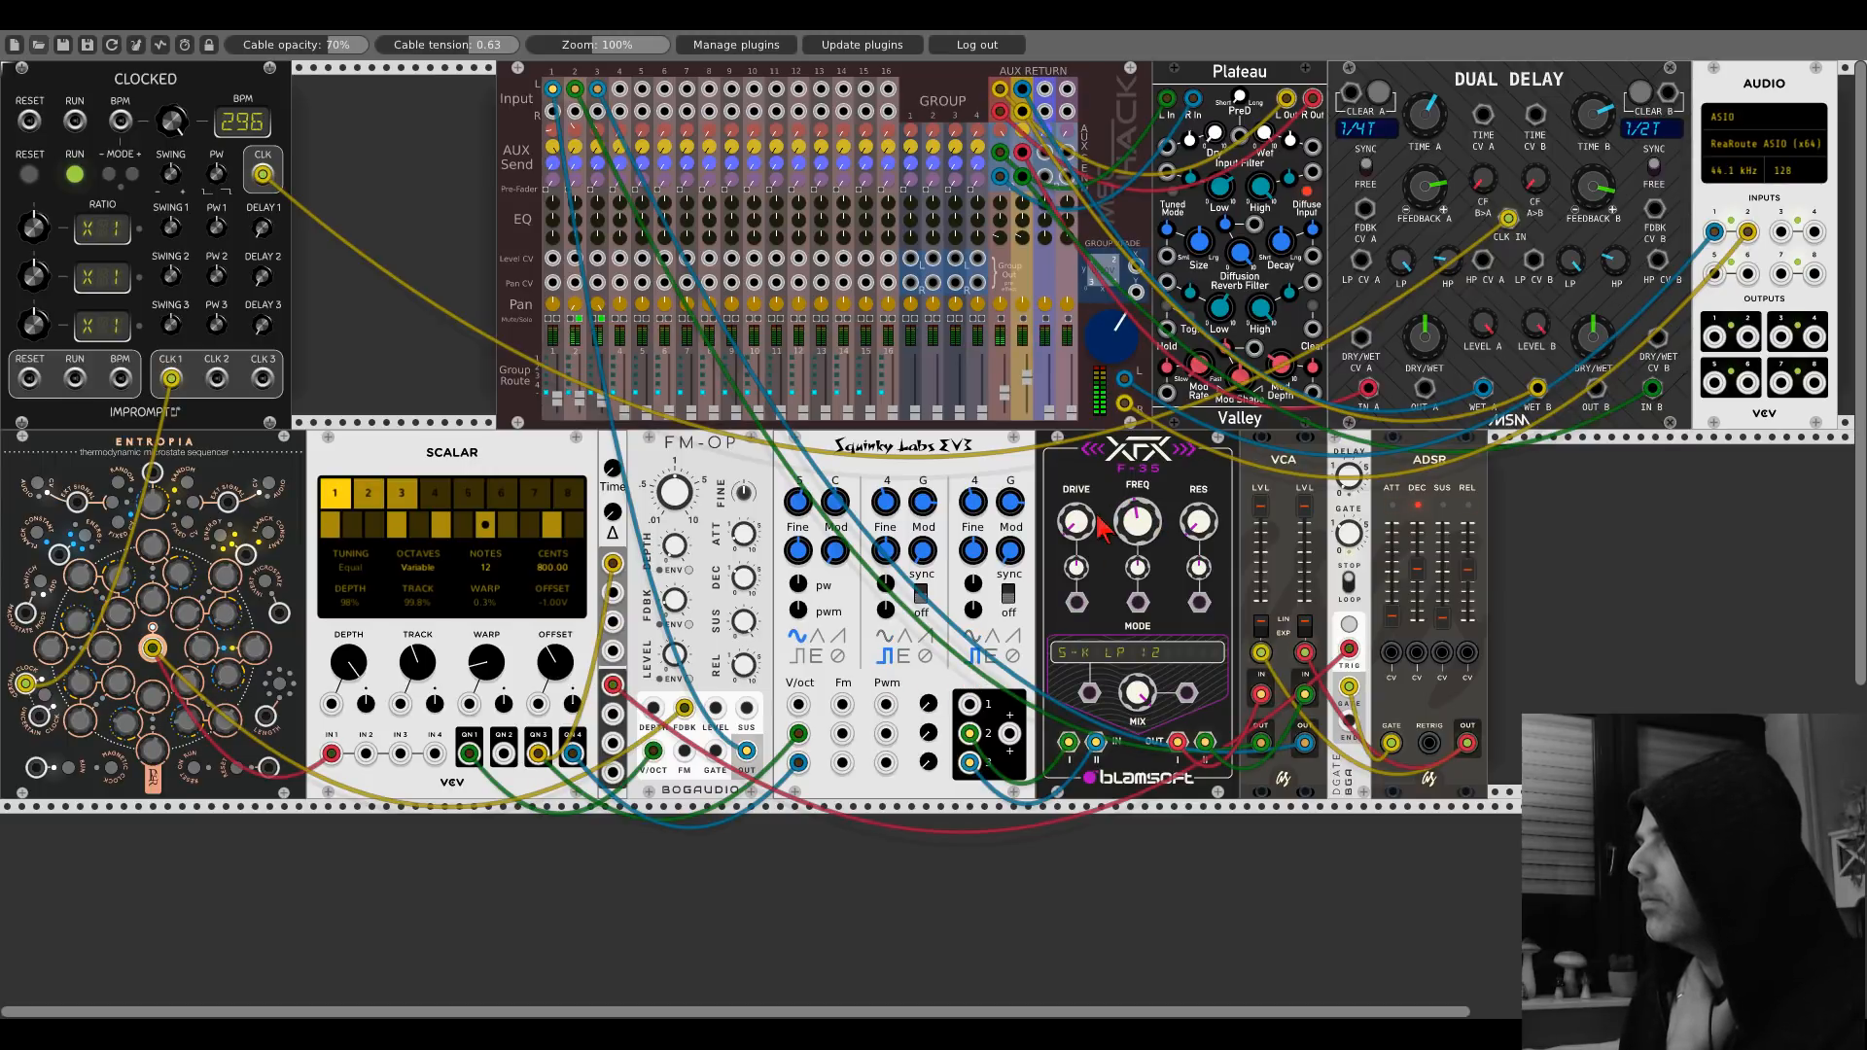
{"action": "left_click_drag", "start_coordinate": [1076, 522], "coordinate": [1076, 513]}
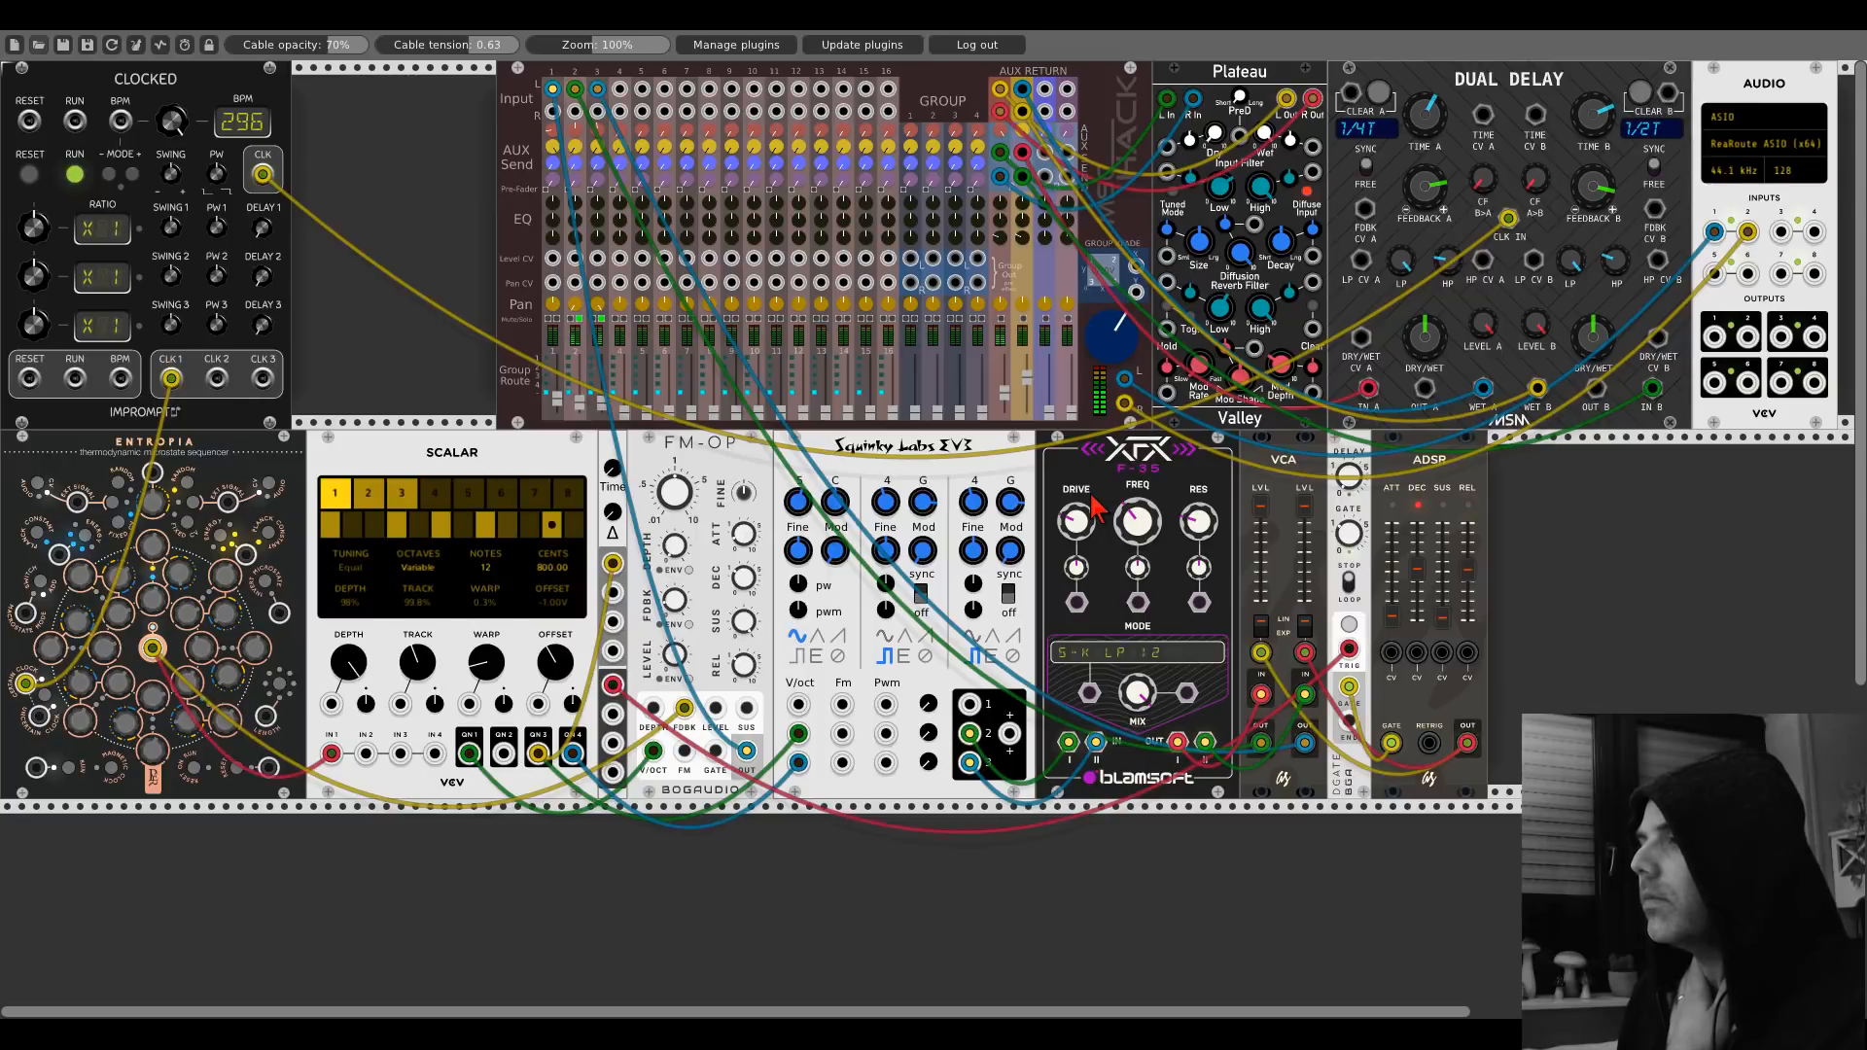
Add the Bogaudio 10HP LFO and the AudibleInstruments Utilities module after the ADSR.
{"action": "right_click", "coordinate": [1542, 603]}
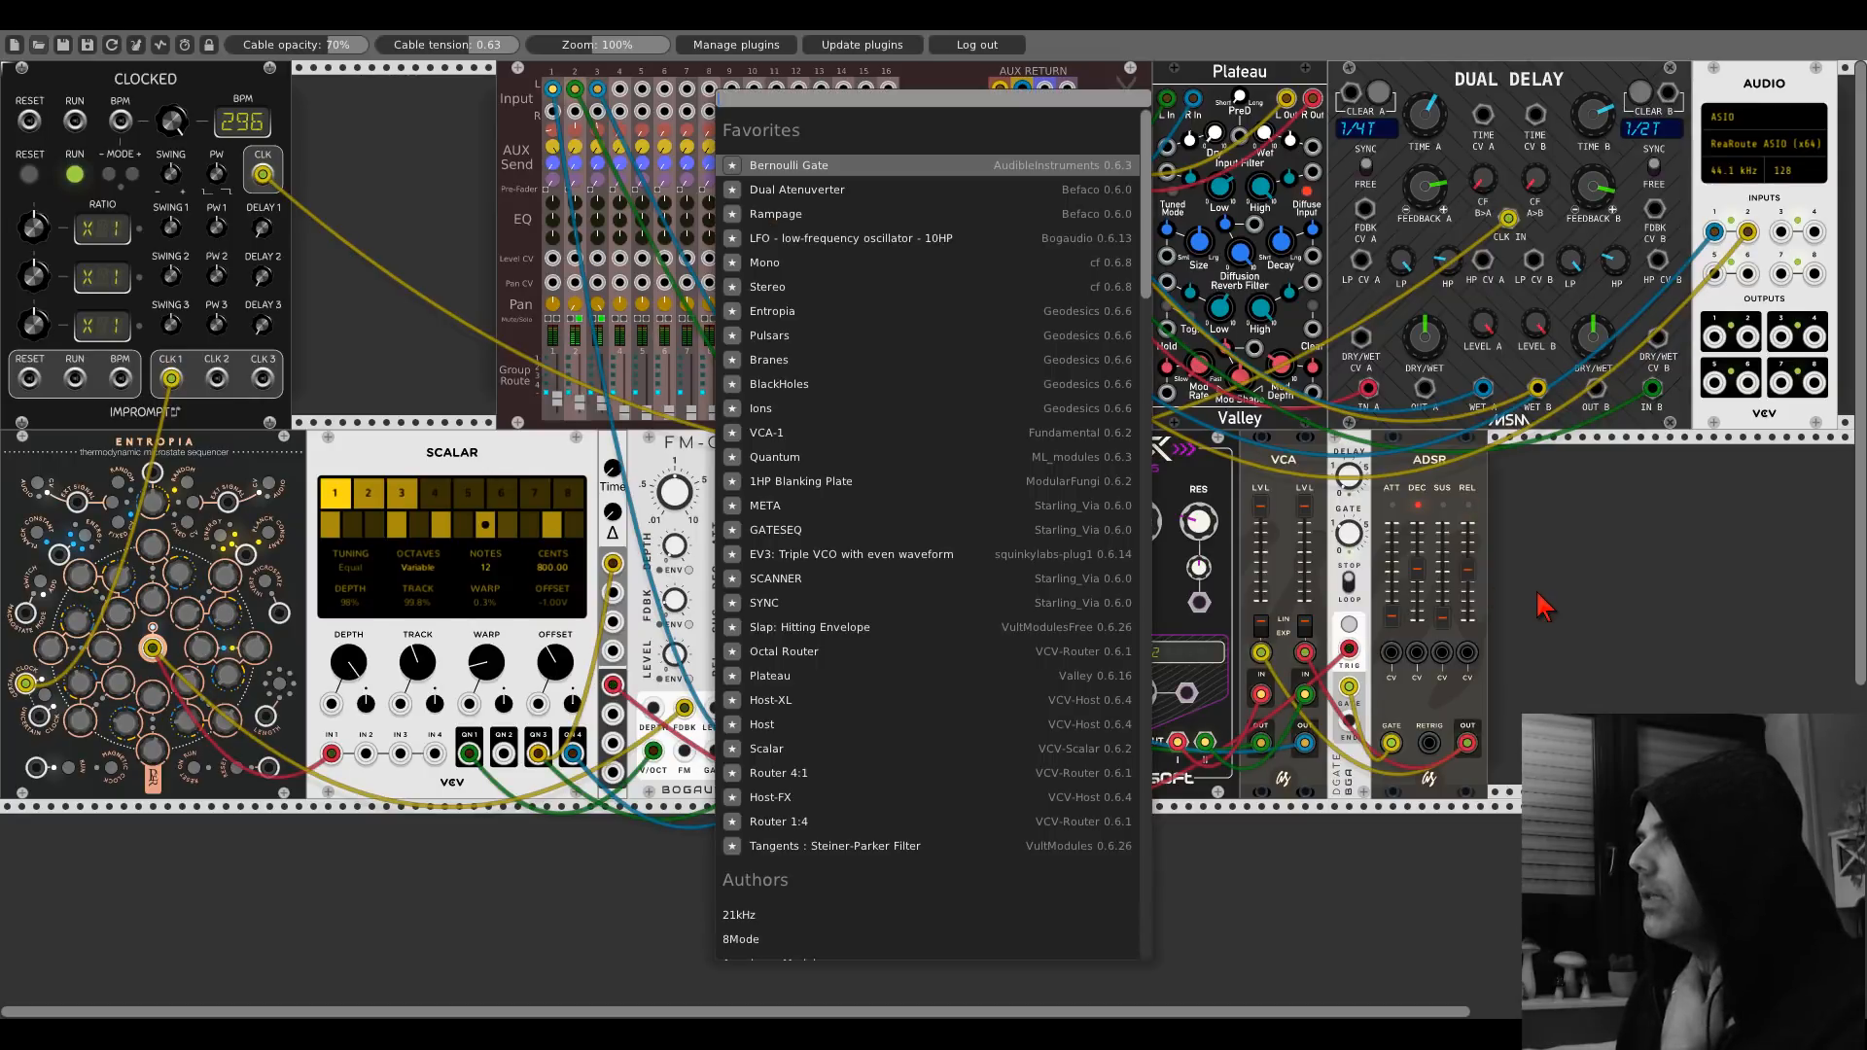
{"action": "left_click", "coordinate": [862, 245]}
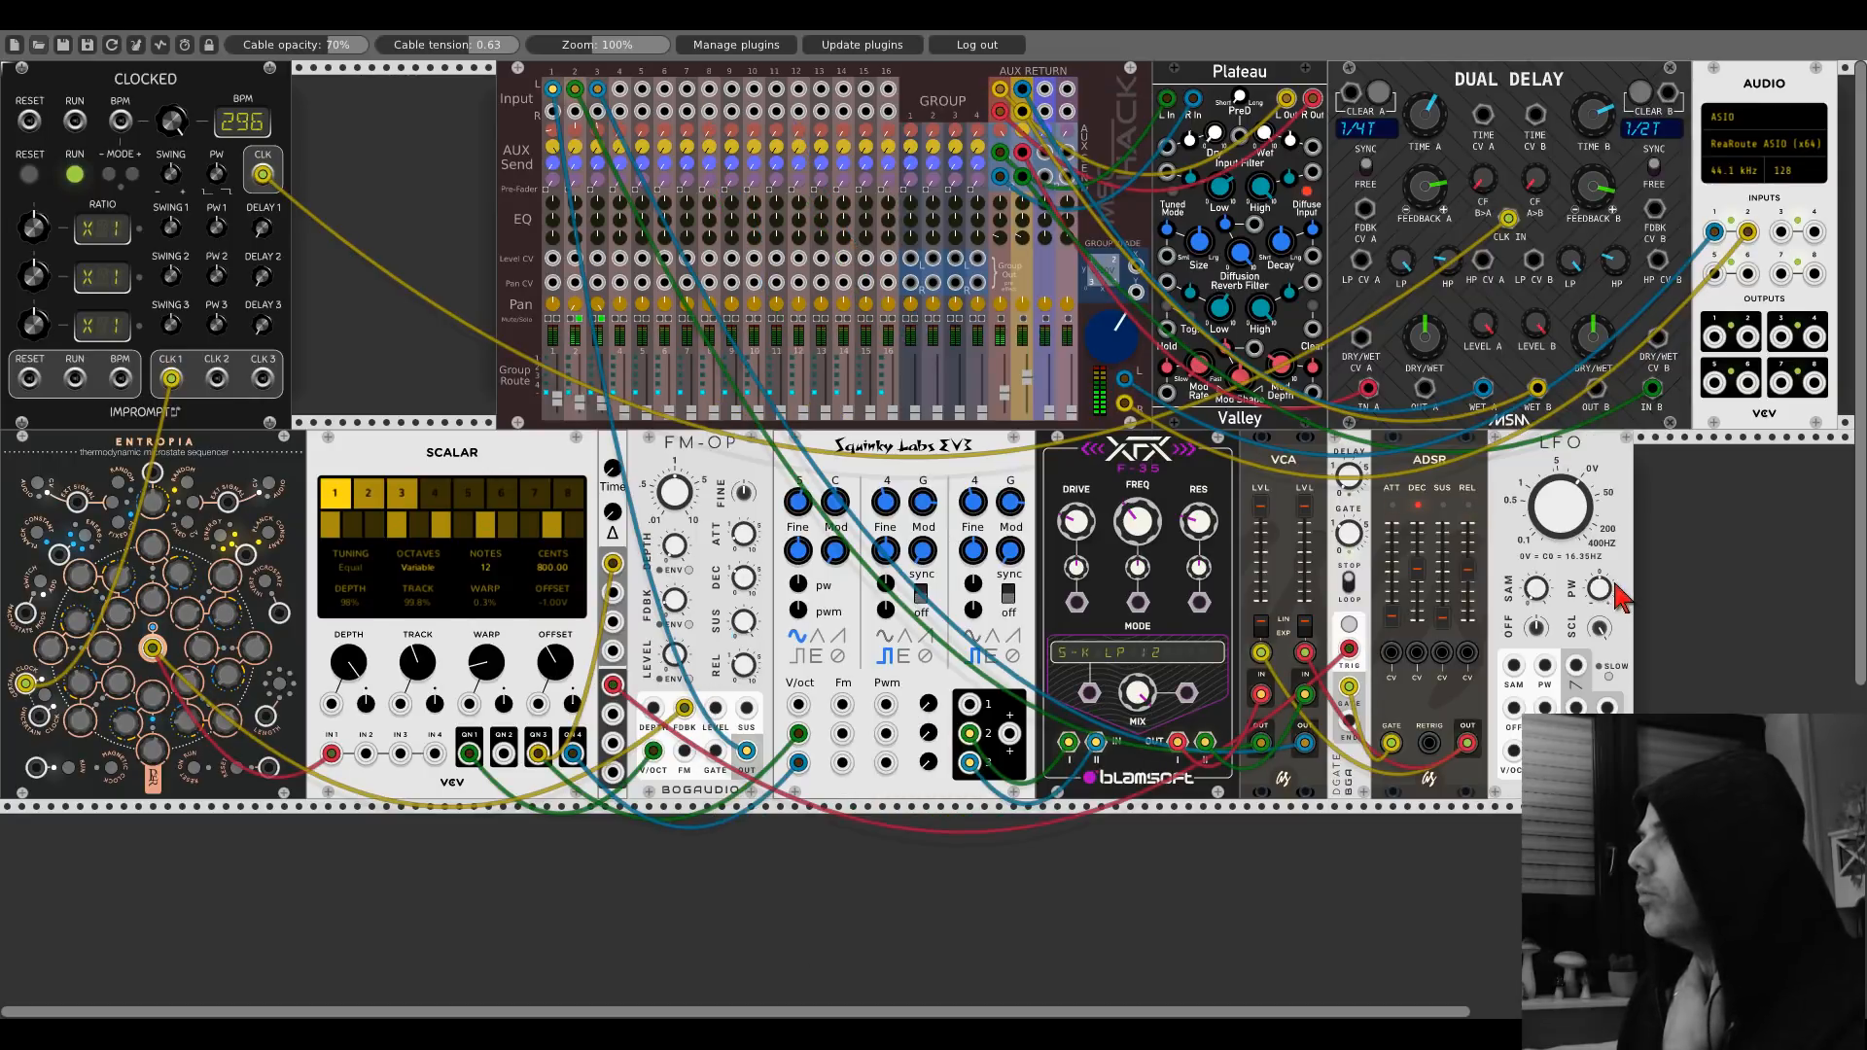
{"action": "right_click", "coordinate": [1718, 600]}
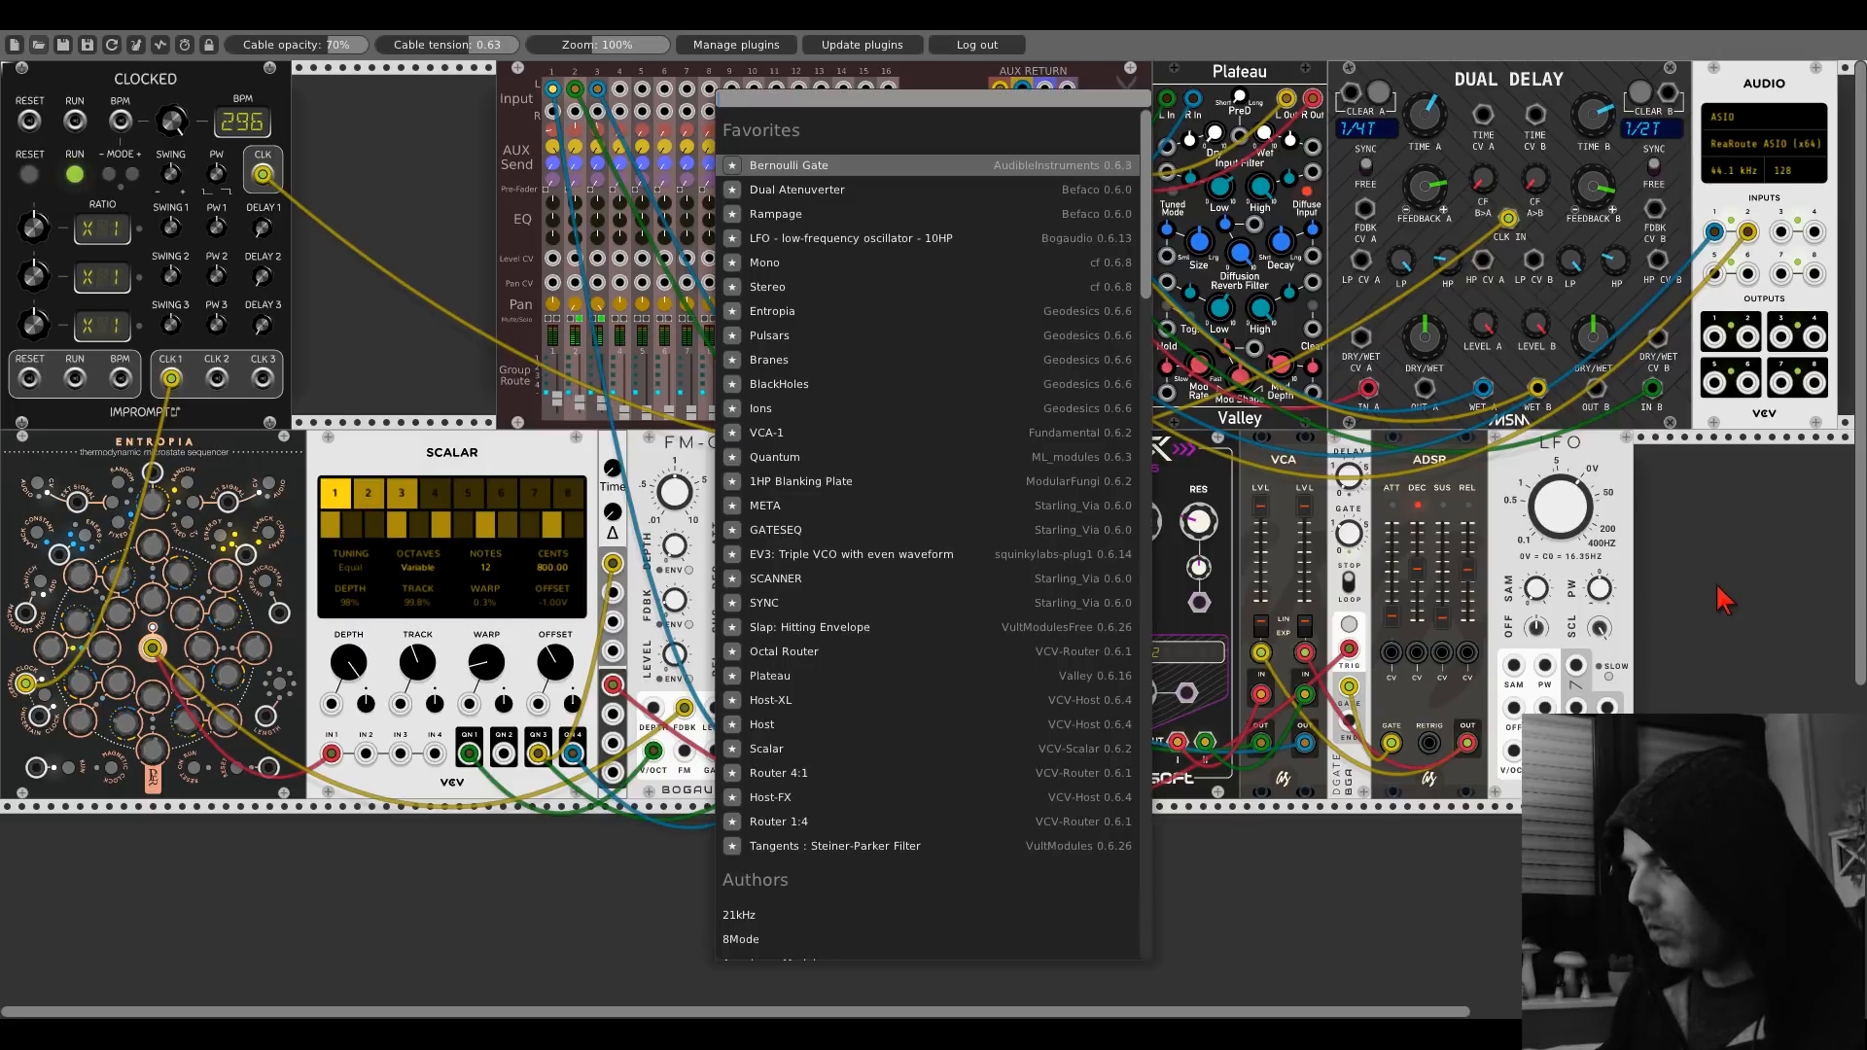
{"action": "type", "text": "kinks"}
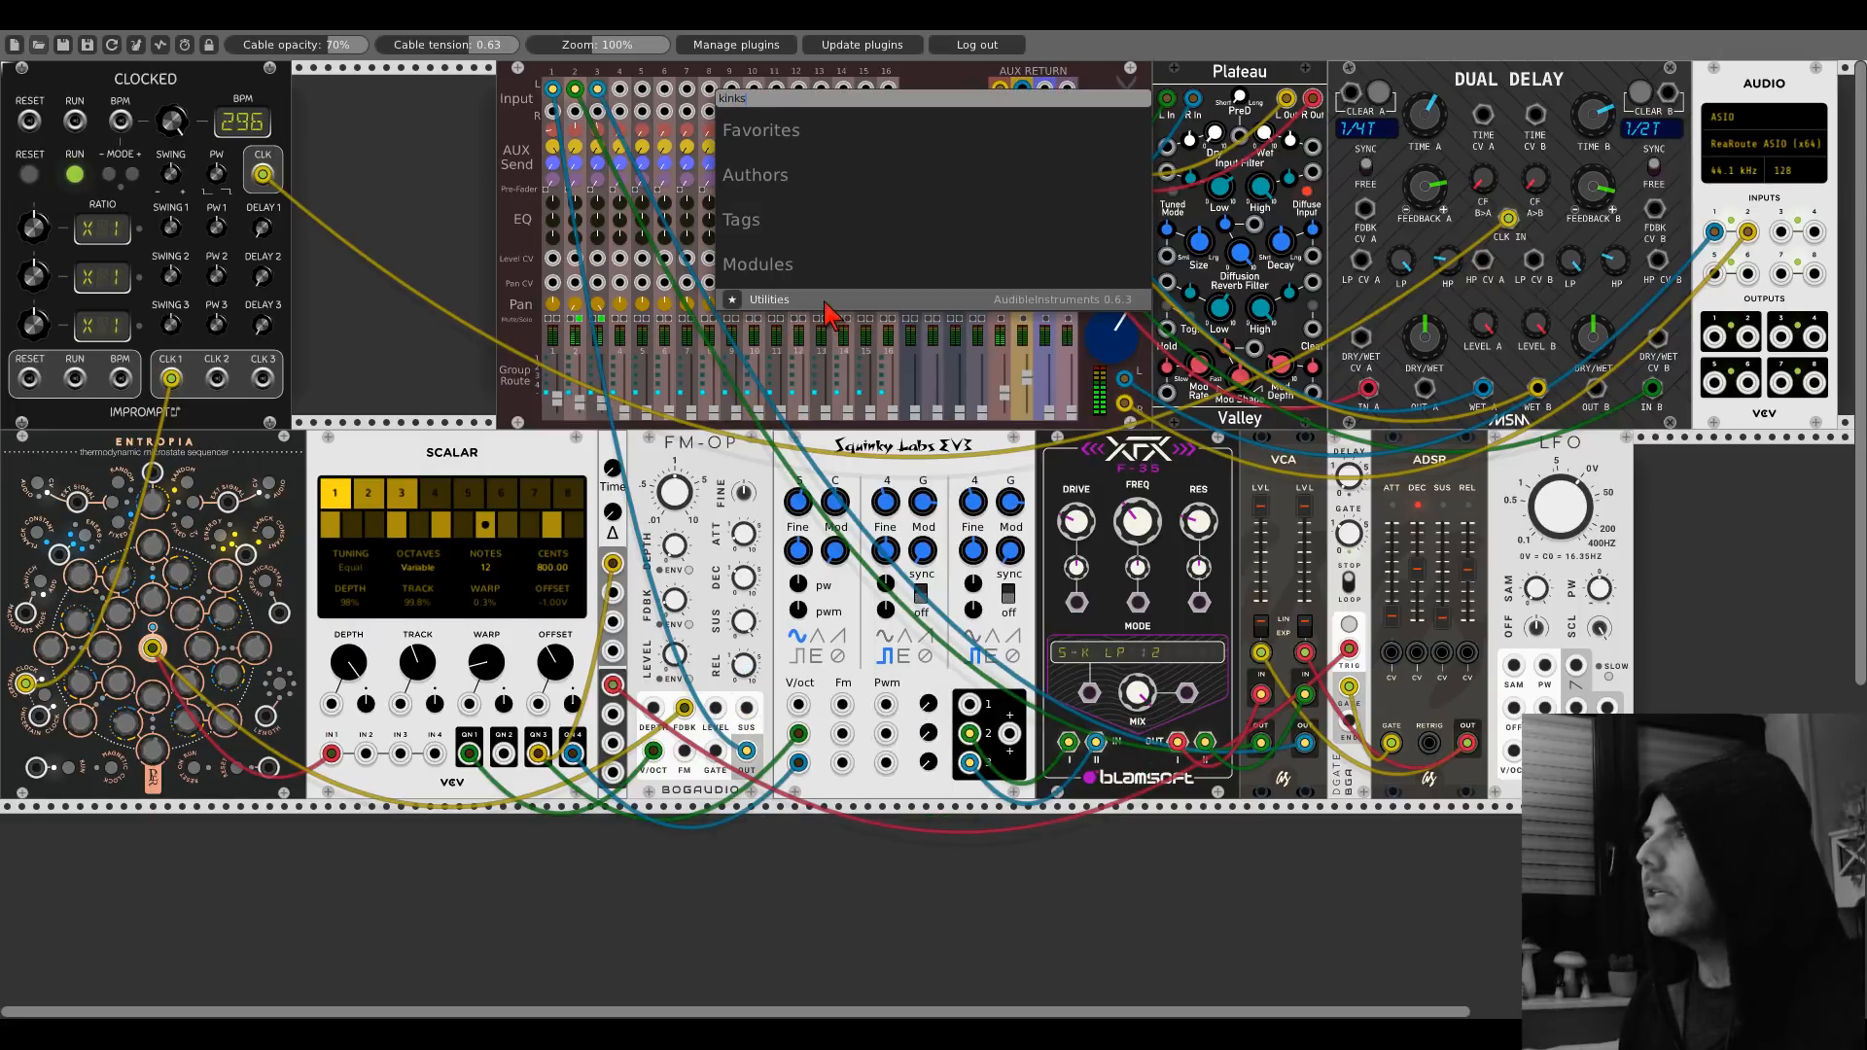
{"action": "left_click", "coordinate": [827, 310]}
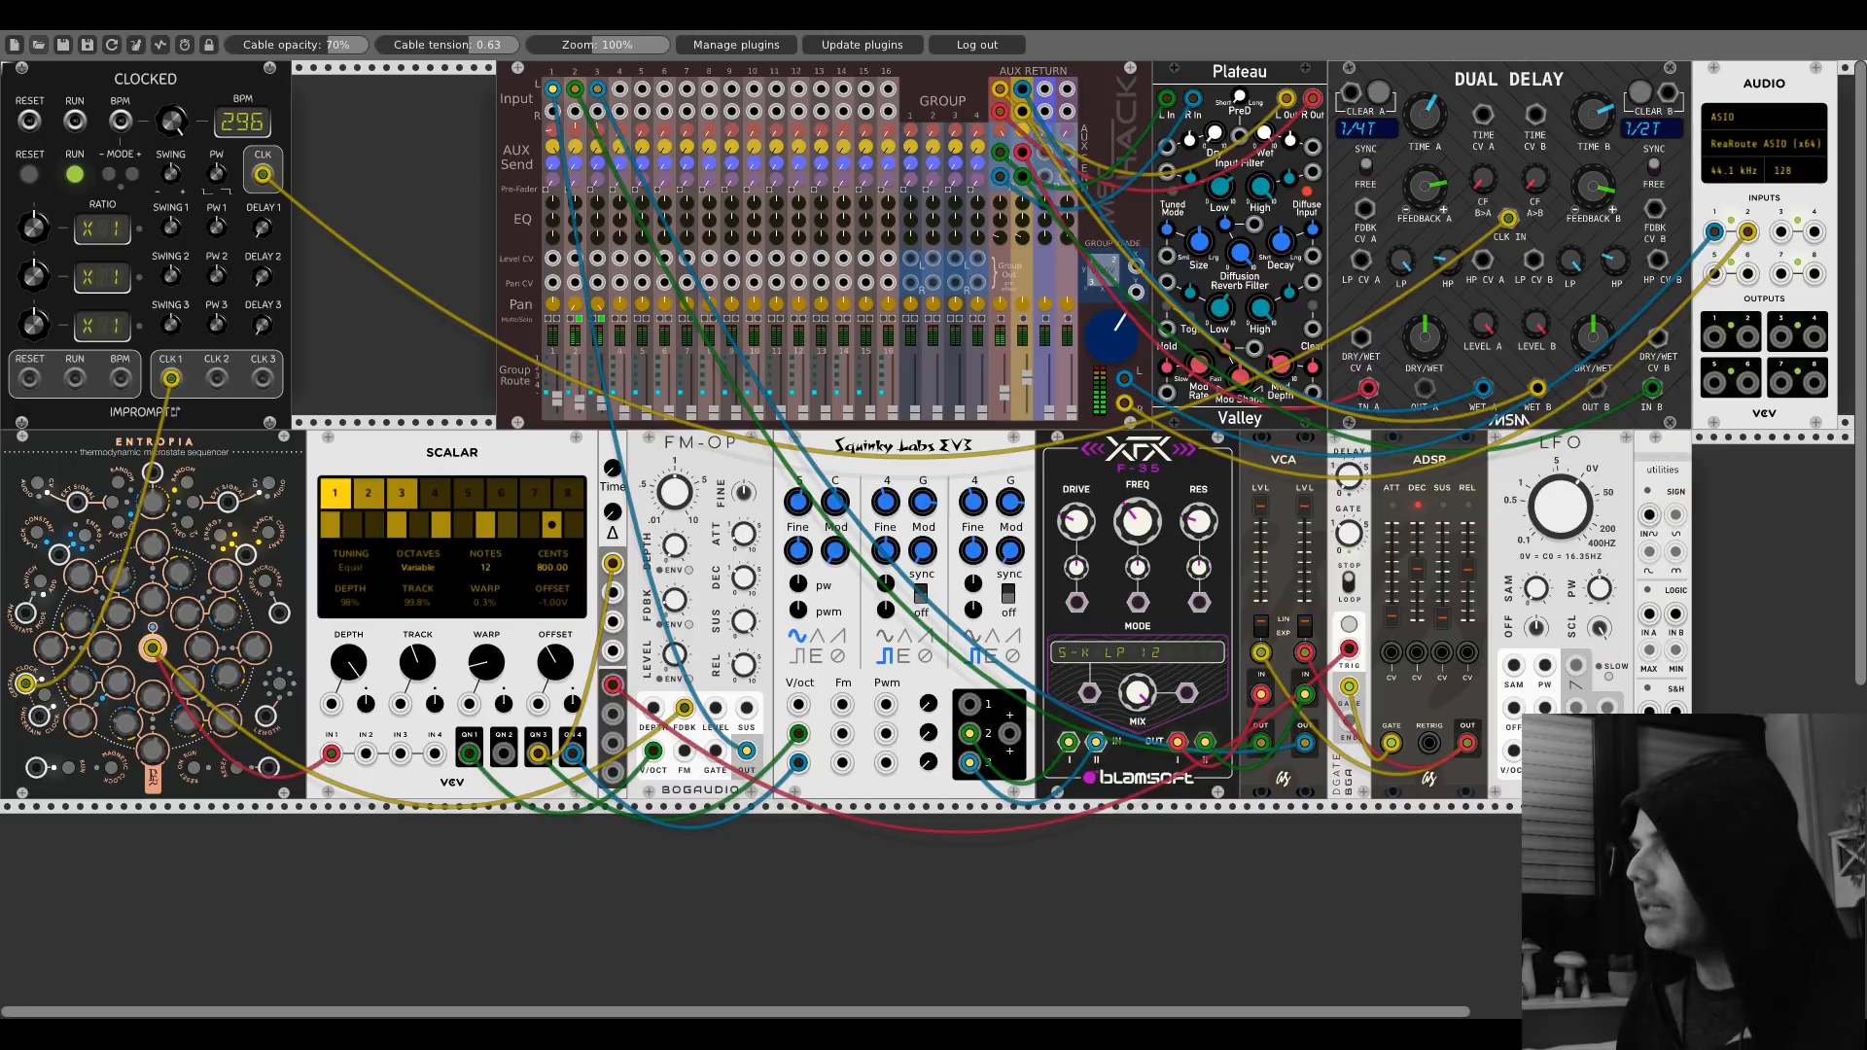
Patch the LFO's sine output into EV3's second PWM input and into the SIGN input of Utilities.
{"action": "left_click_drag", "start_coordinate": [1556, 827], "coordinate": [886, 734]}
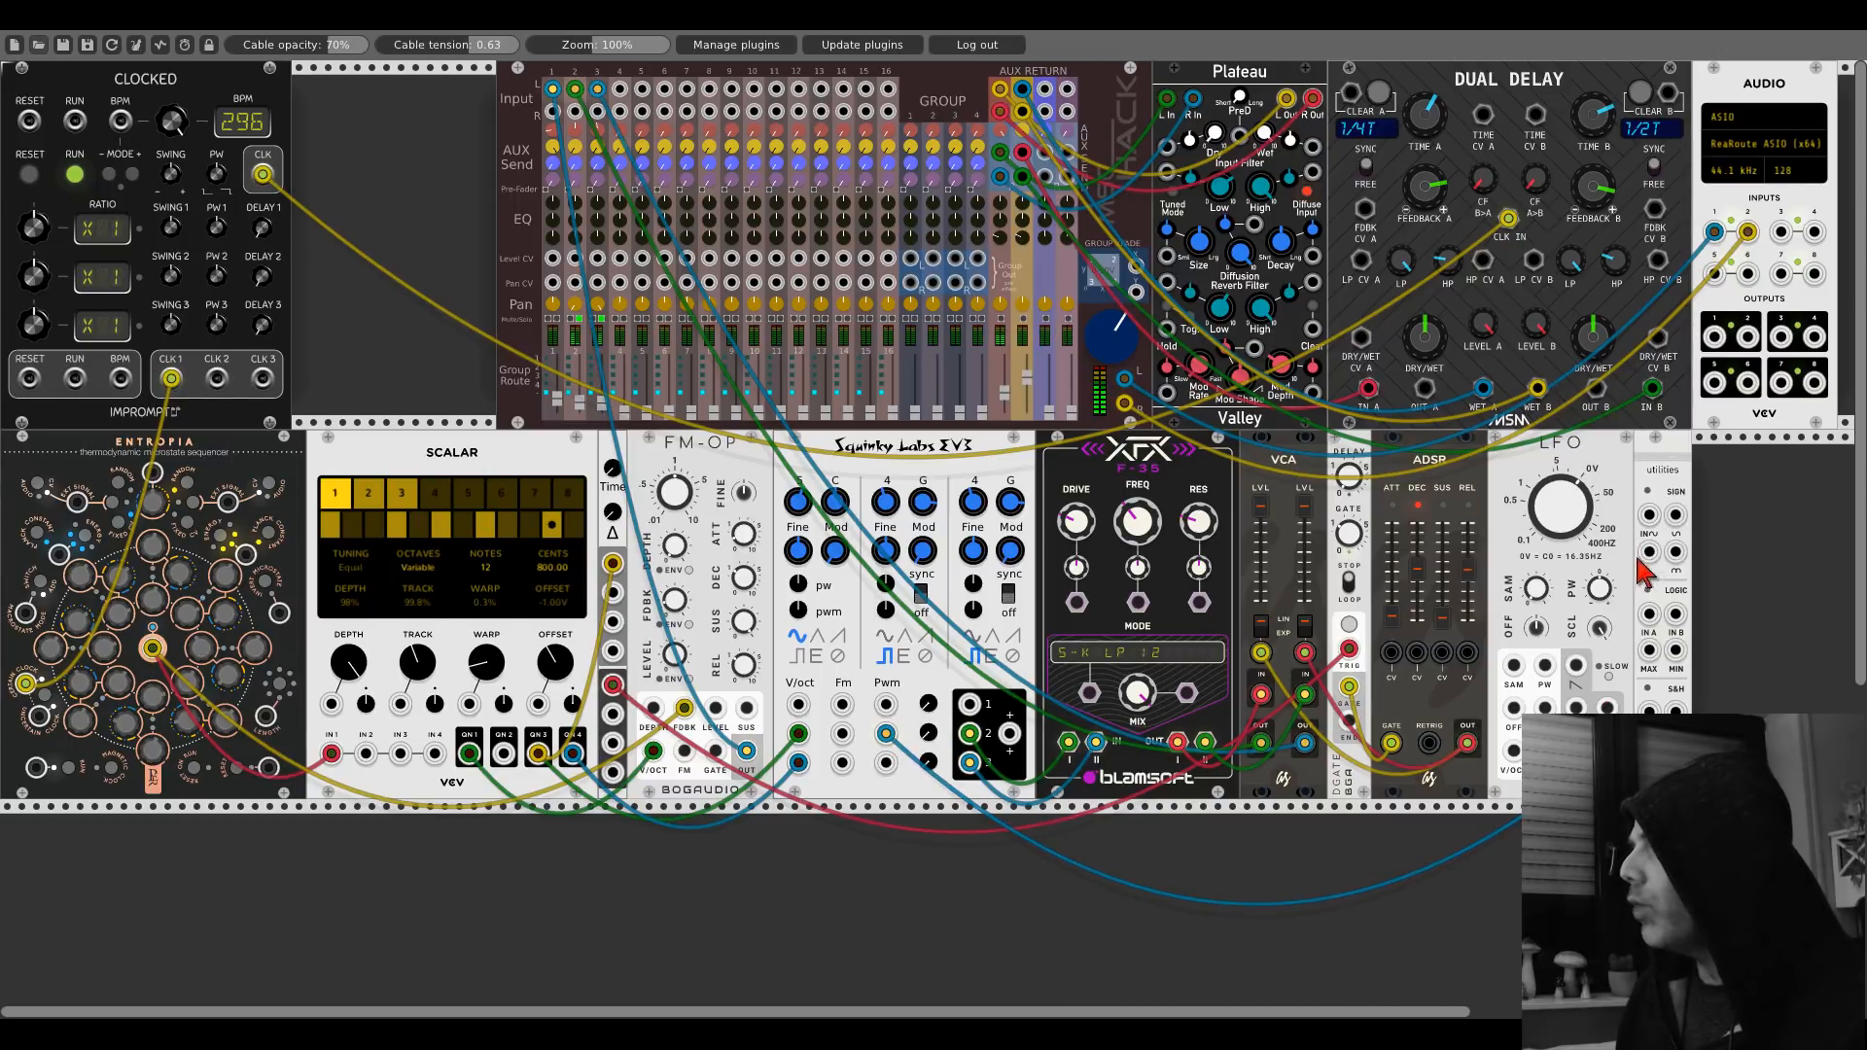
{"action": "left_click_drag", "start_coordinate": [1650, 516], "coordinate": [1634, 778]}
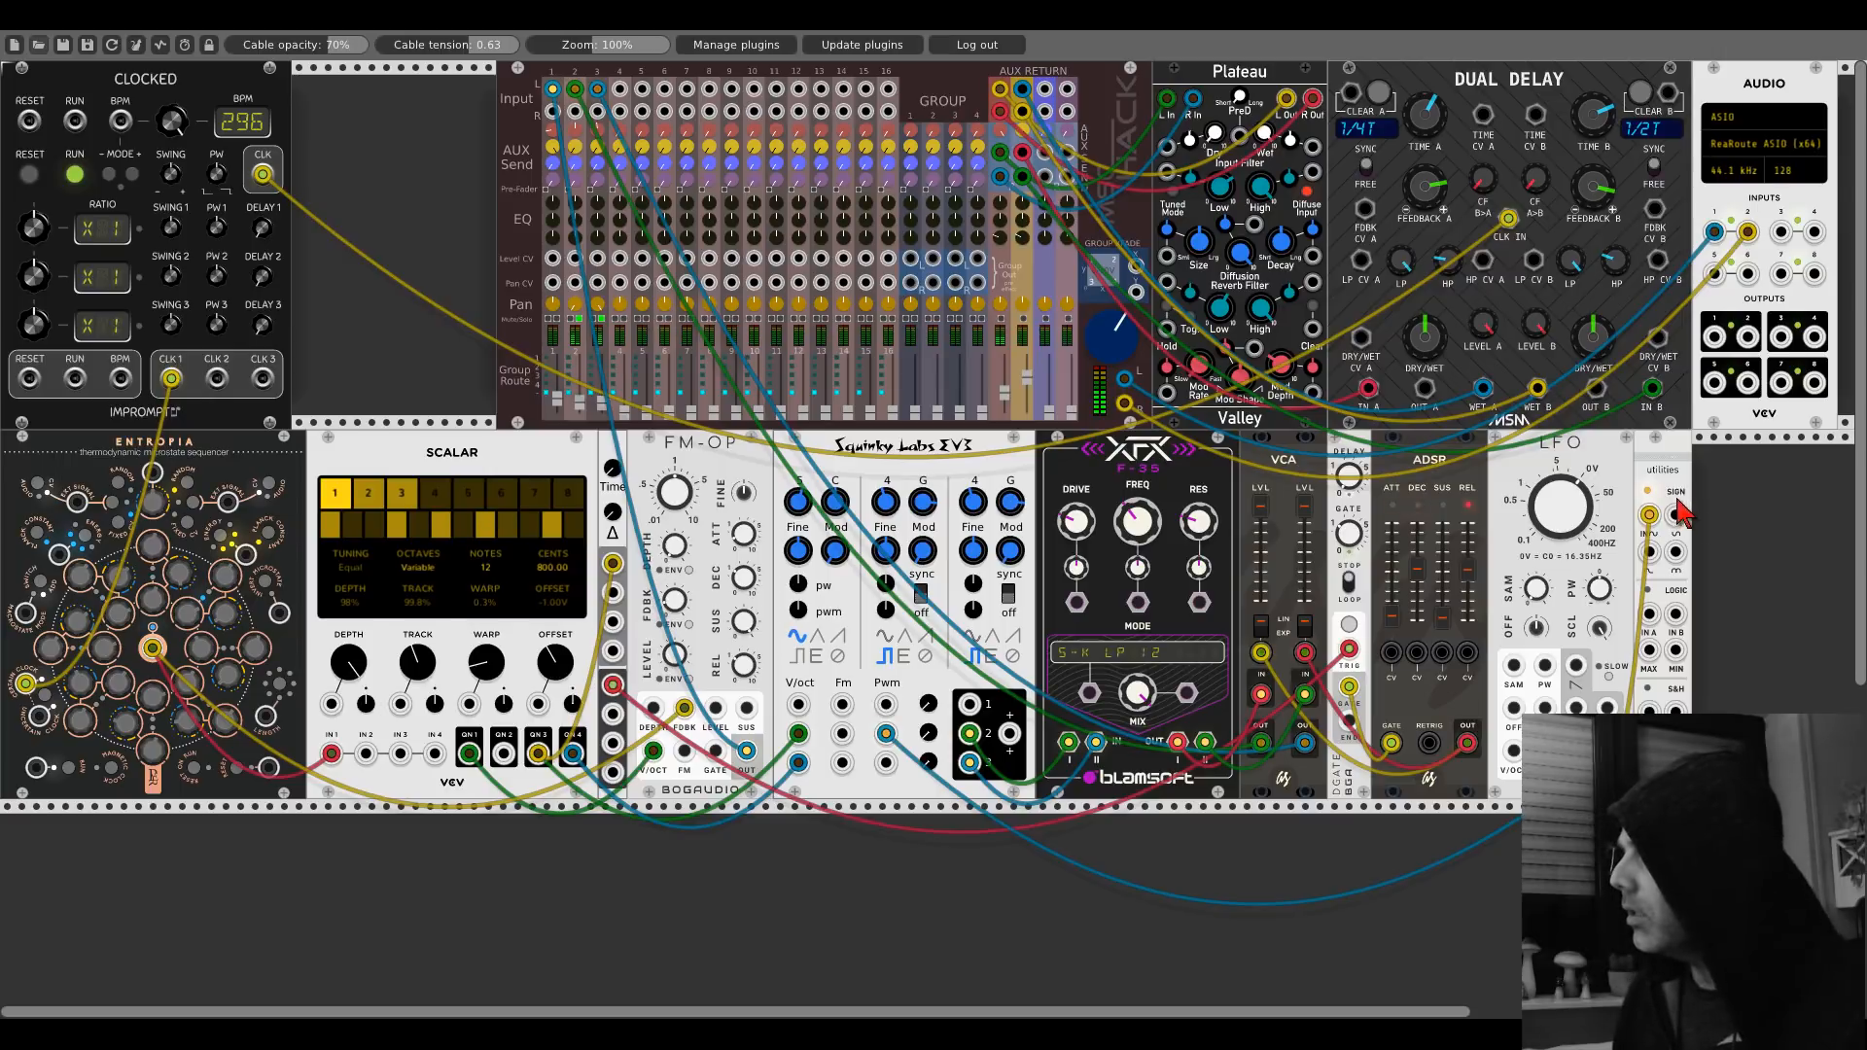
Add the Fundamental Scope module and place it directly beside Utilities.
{"action": "scroll", "coordinate": [1734, 576], "scroll_direction": "right", "scroll_amount": 1}
{"action": "left_click_drag", "start_coordinate": [1734, 576], "coordinate": [1250, 596]}
{"action": "double_click", "coordinate": [1335, 584]}
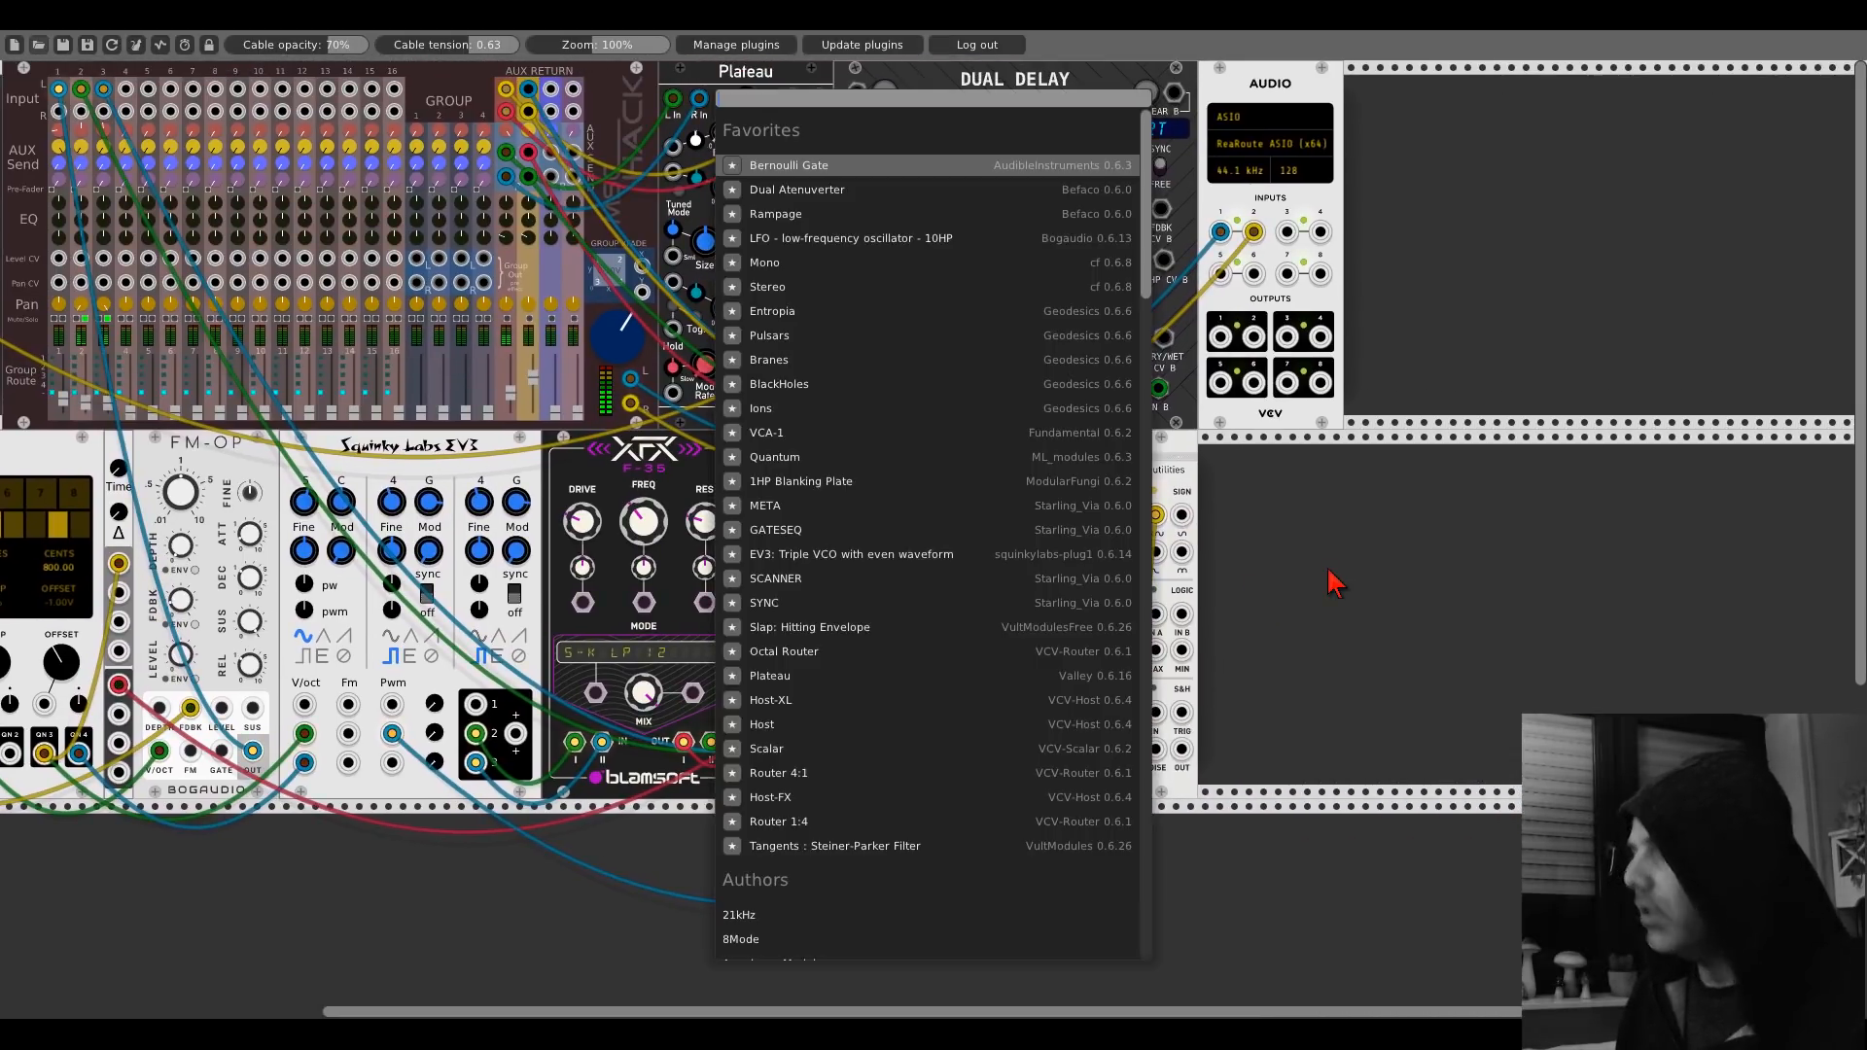
{"action": "type", "text": "scop"}
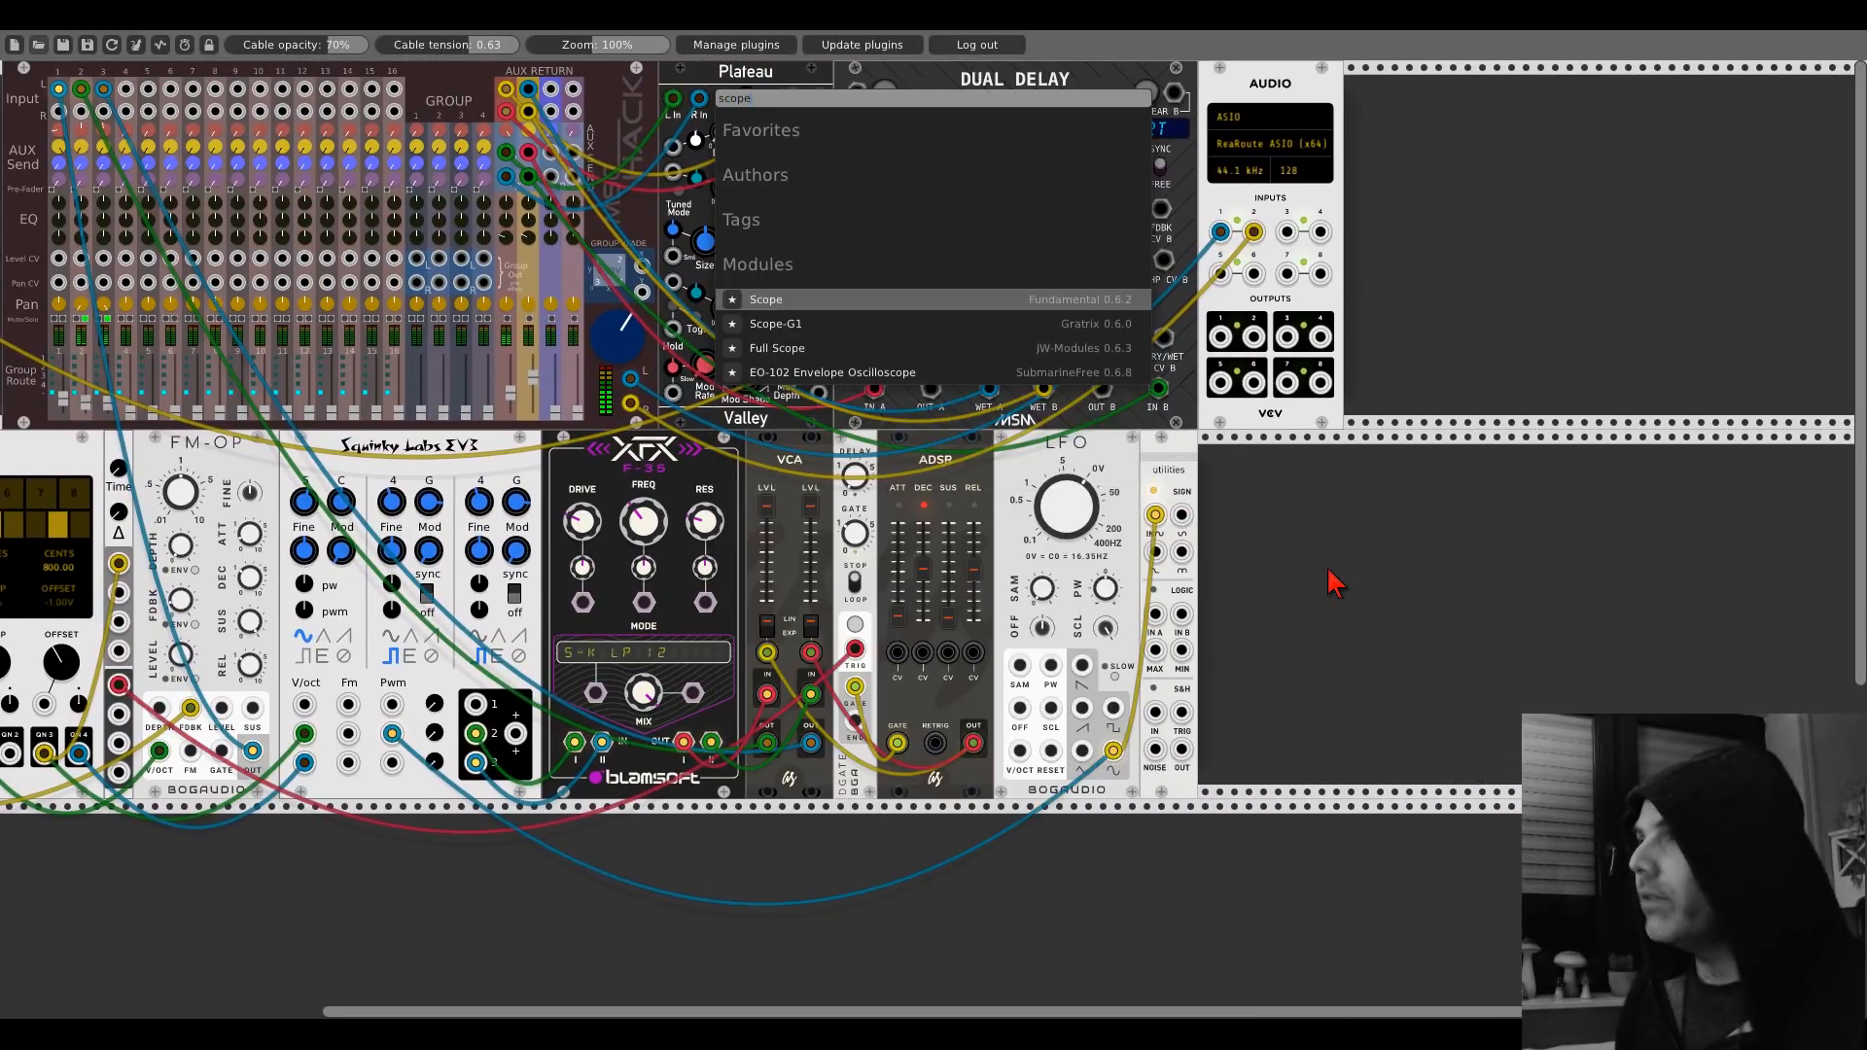
{"action": "type", "text": "e"}
{"action": "key", "text": "Return"}
{"action": "left_click_drag", "start_coordinate": [1269, 469], "coordinate": [1218, 474]}
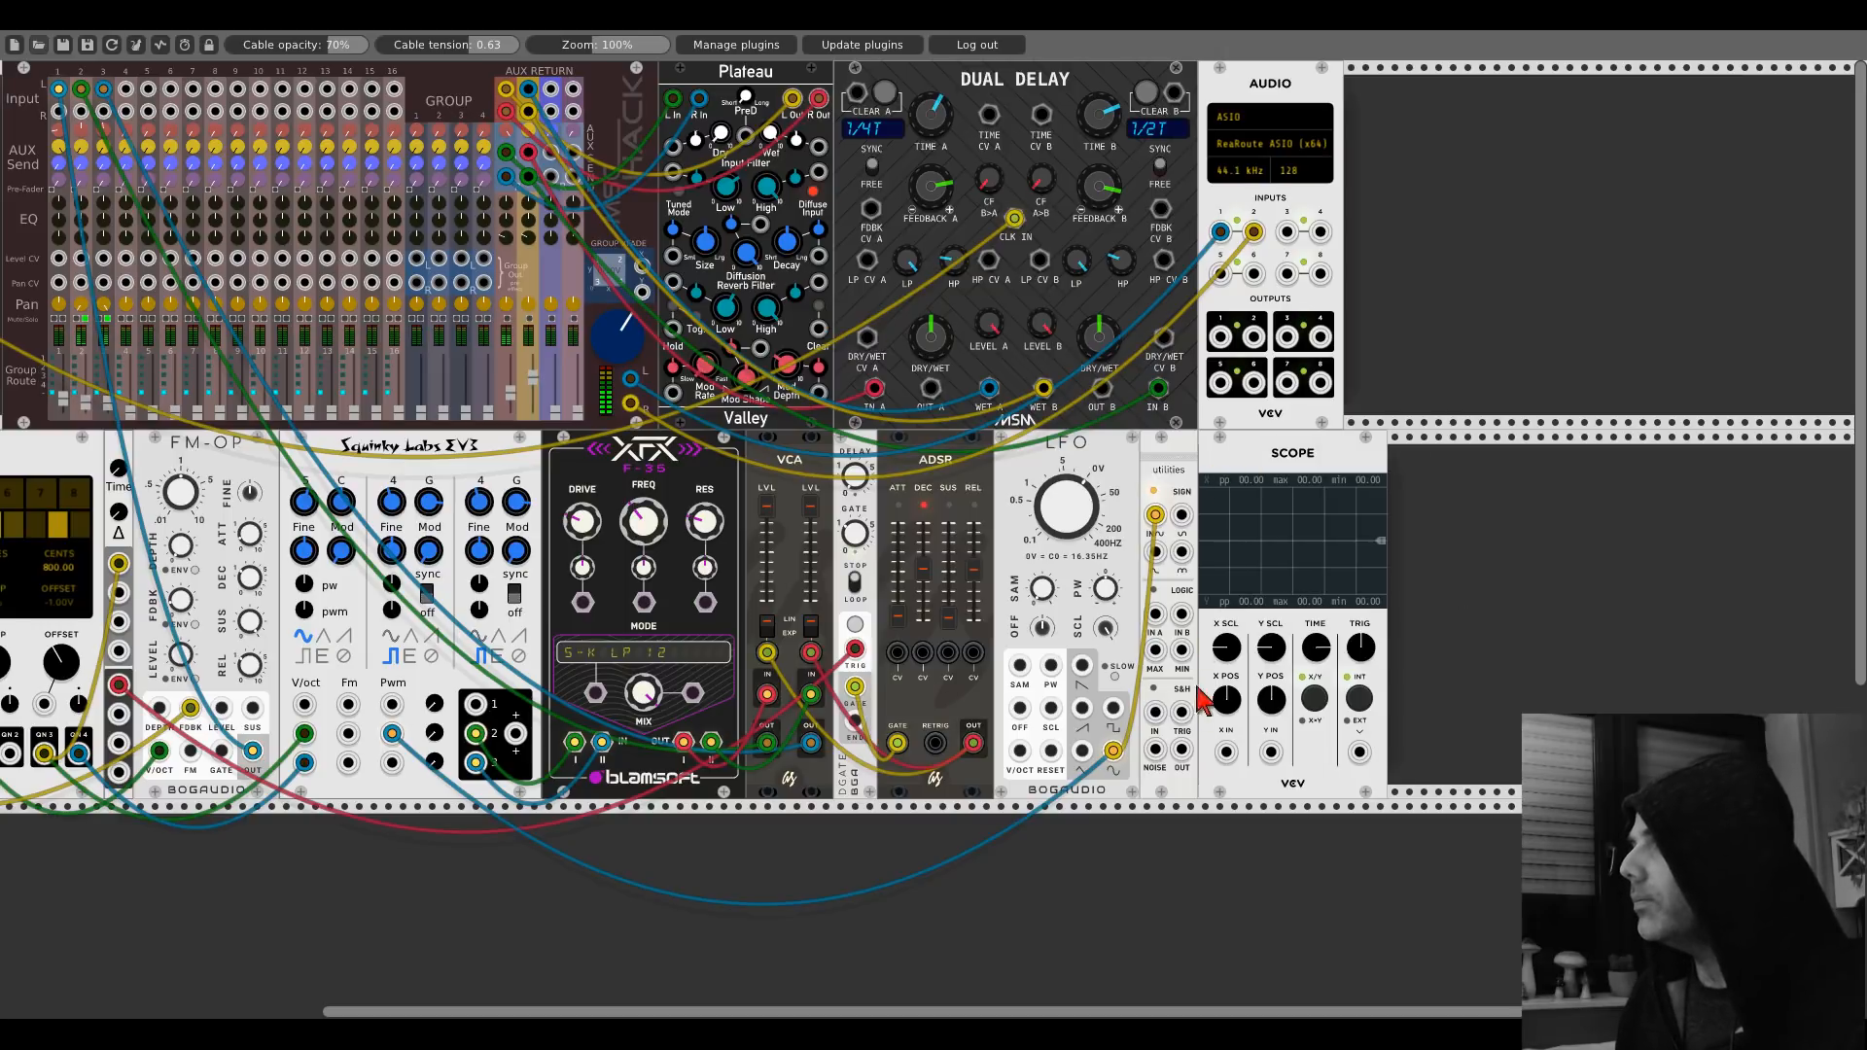
Compare the LFO's sine on the scope's X input with the Utilities' inverted signal on Y, and delete the scope.
{"action": "left_click_drag", "start_coordinate": [1226, 752], "coordinate": [1113, 751]}
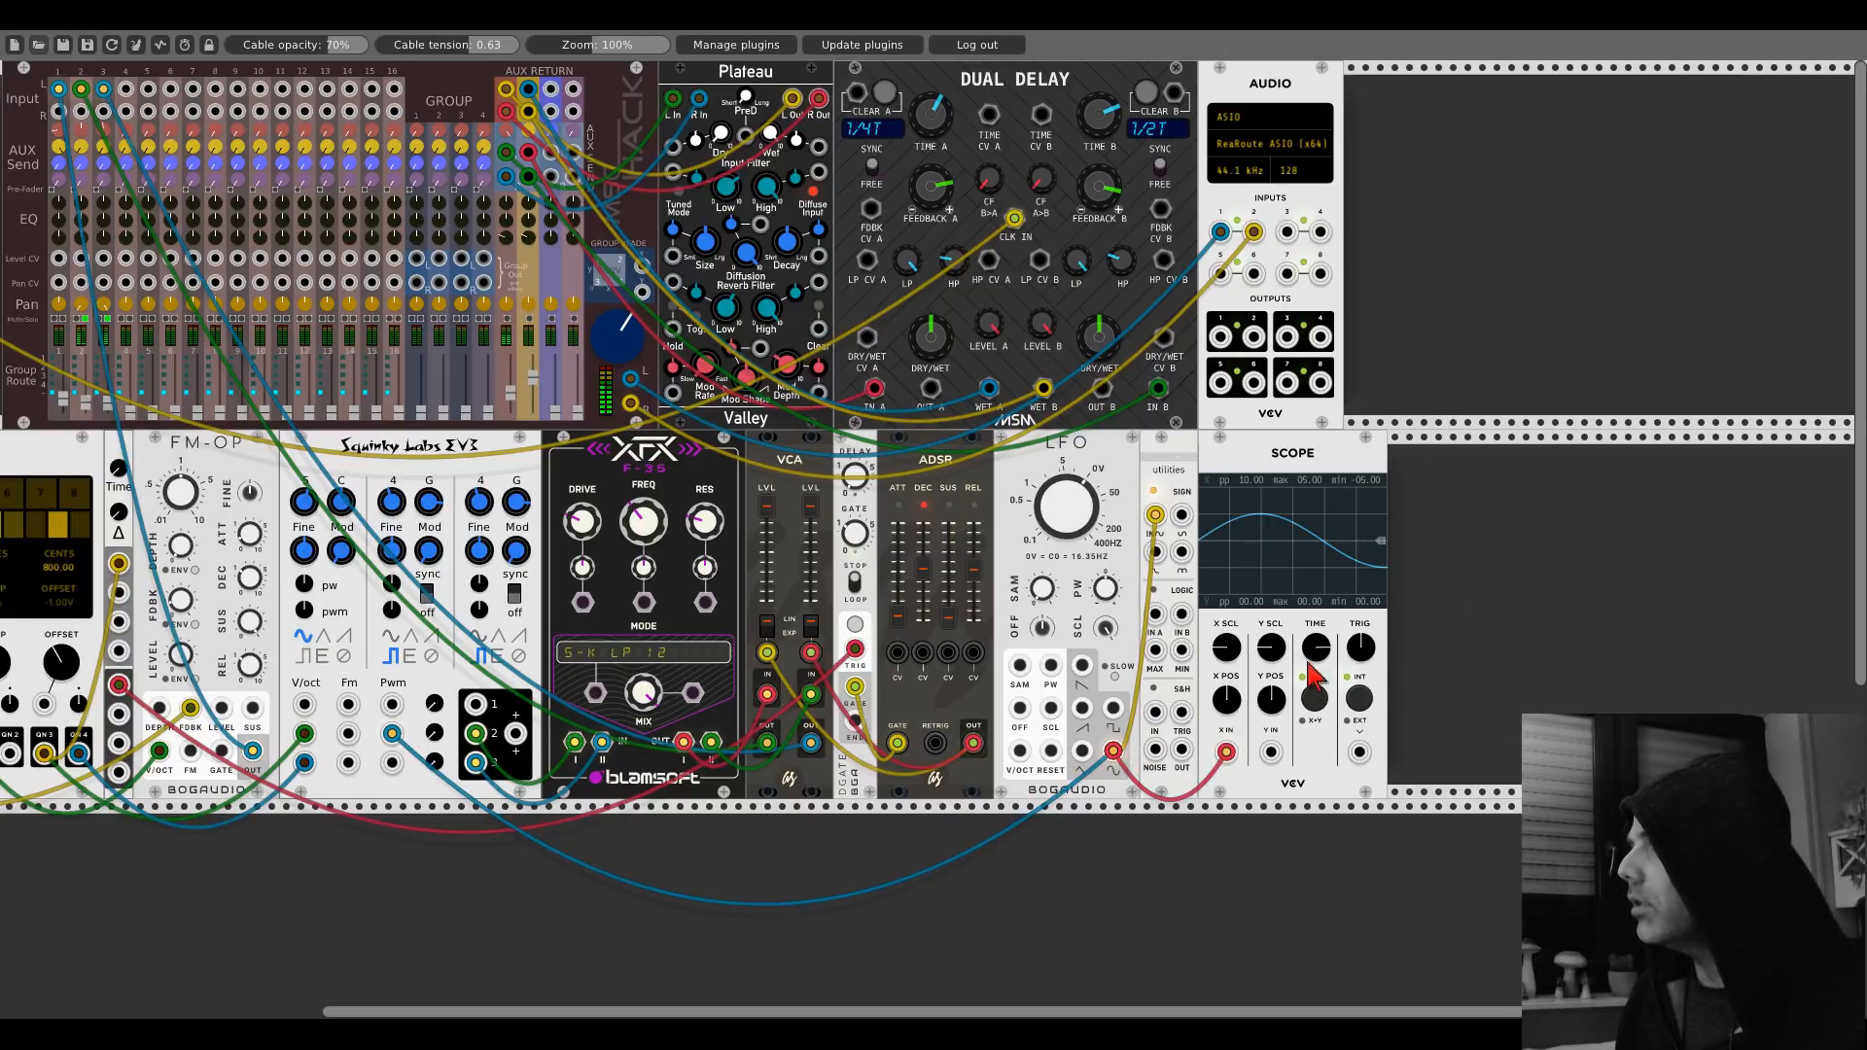
{"action": "left_click_drag", "start_coordinate": [1307, 664], "coordinate": [1307, 647]}
{"action": "left_click_drag", "start_coordinate": [1181, 515], "coordinate": [1271, 754]}
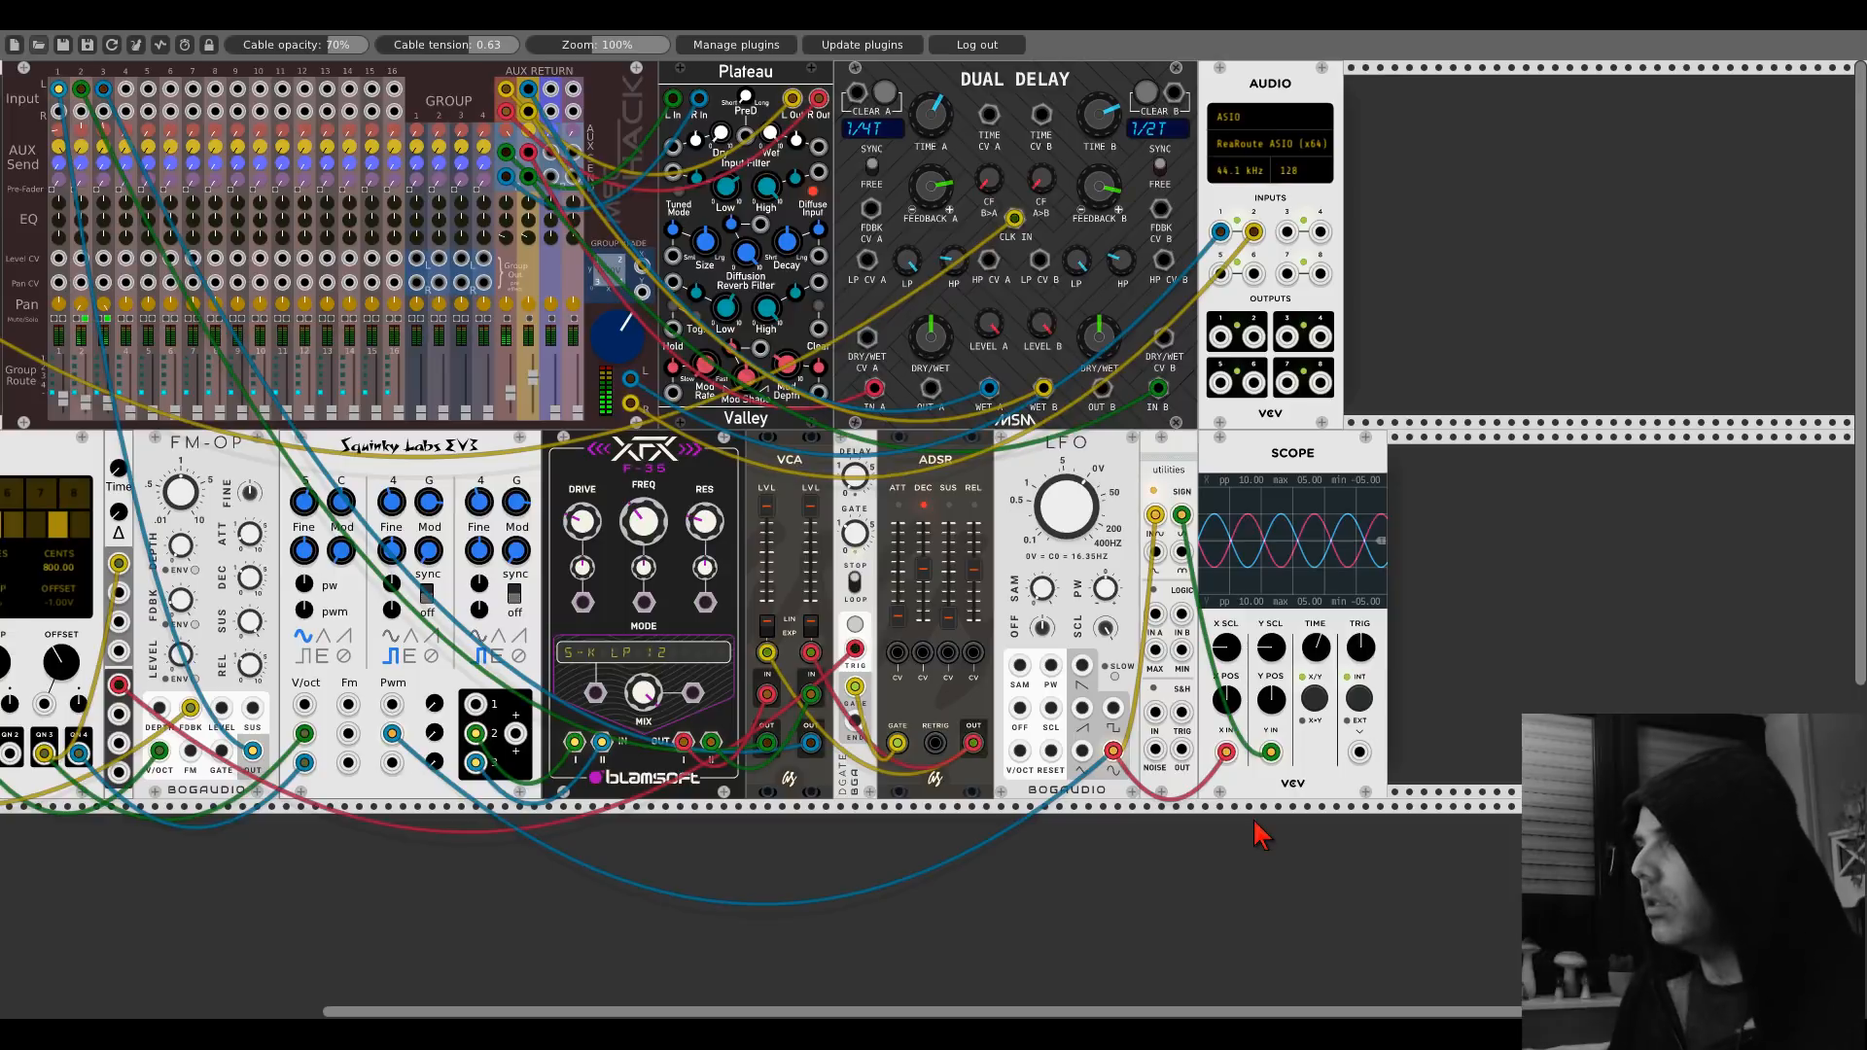
{"action": "right_click", "coordinate": [1267, 455]}
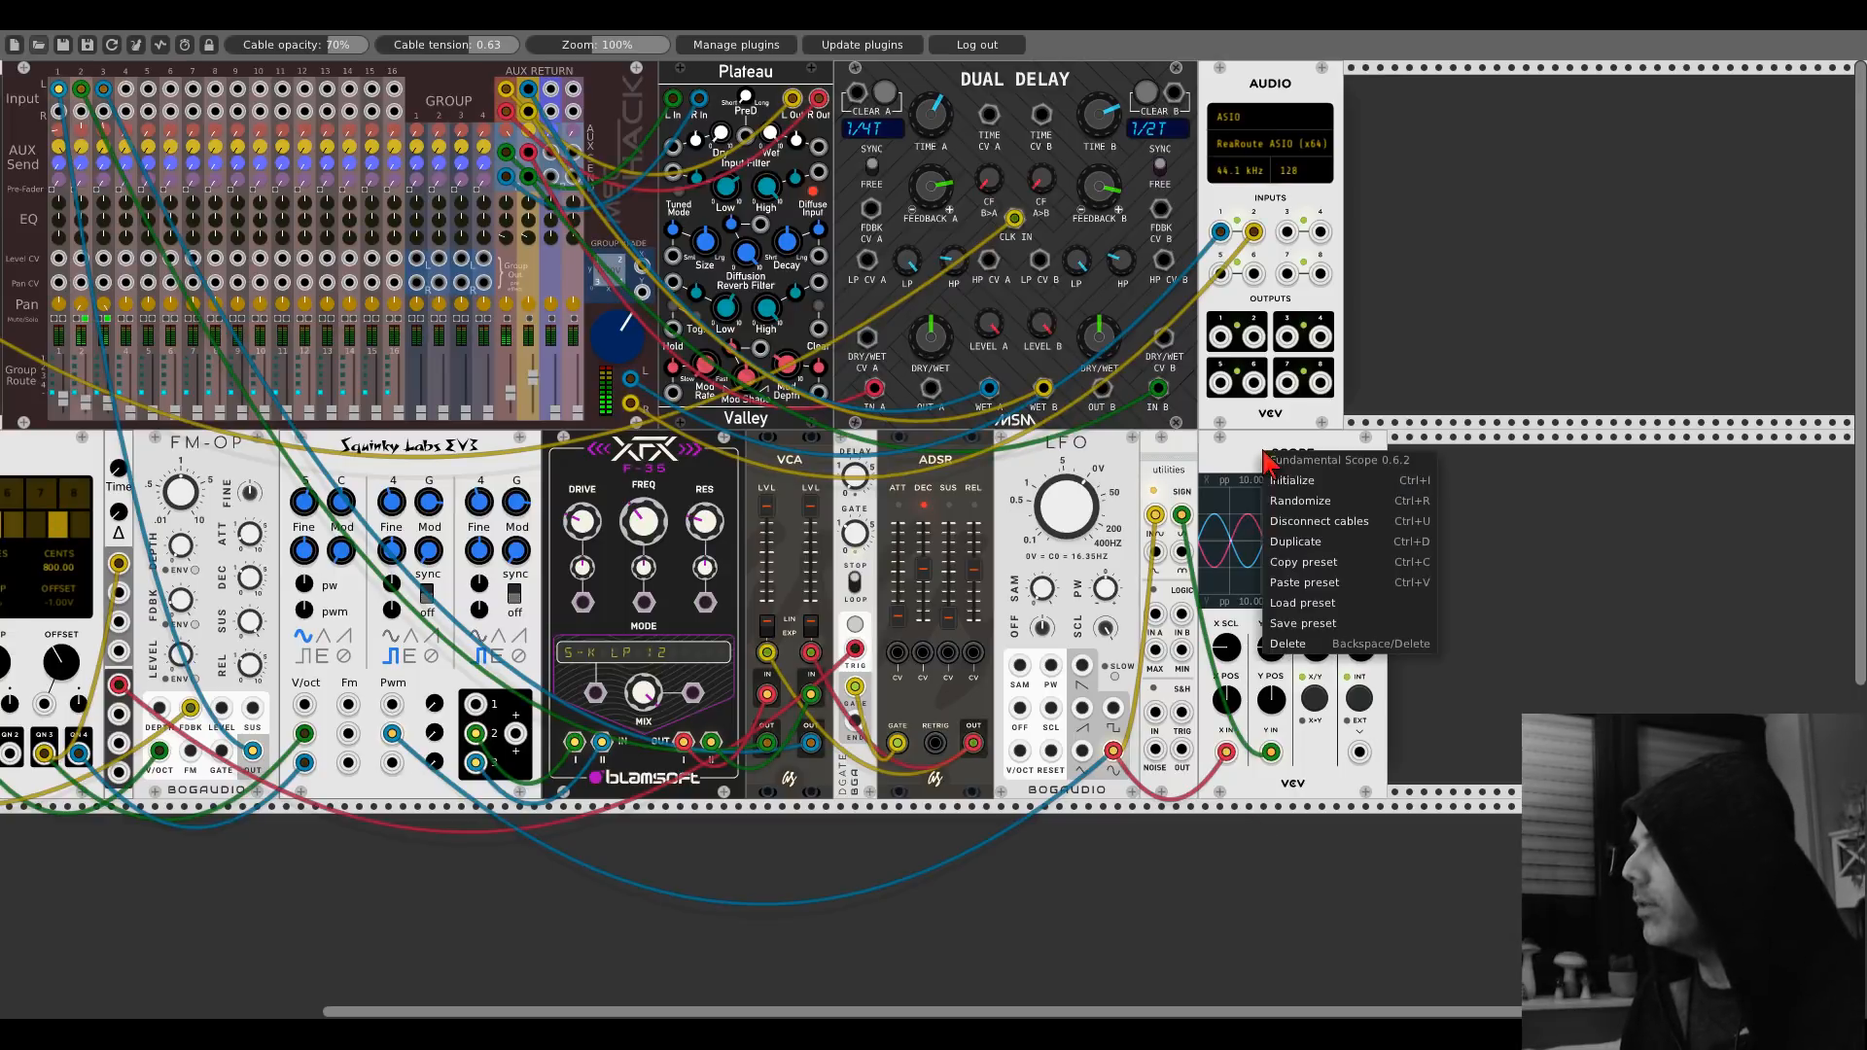
{"action": "left_click", "coordinate": [1294, 645]}
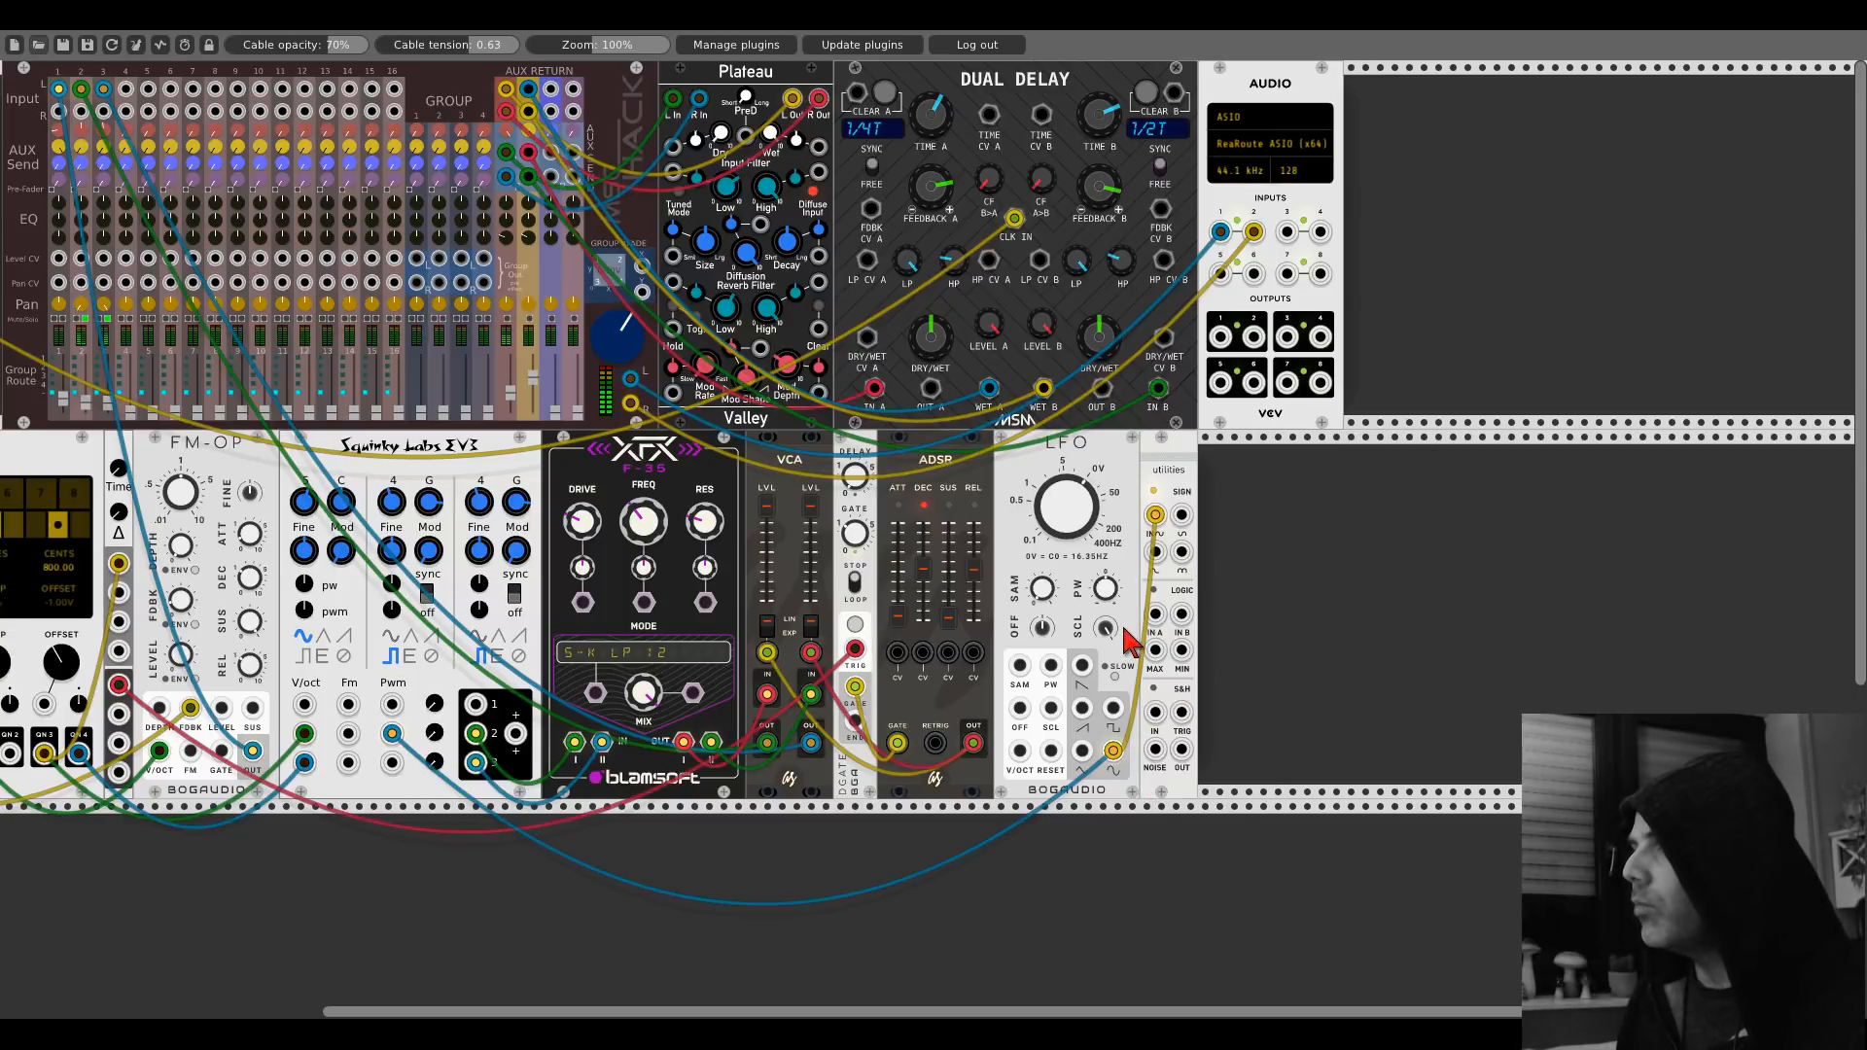
Patch the inverted SIGN output of Utilities into EV3's third PWM input and raise the third oscillator's PWM amount.
{"action": "left_click_drag", "start_coordinate": [1181, 514], "coordinate": [637, 736]}
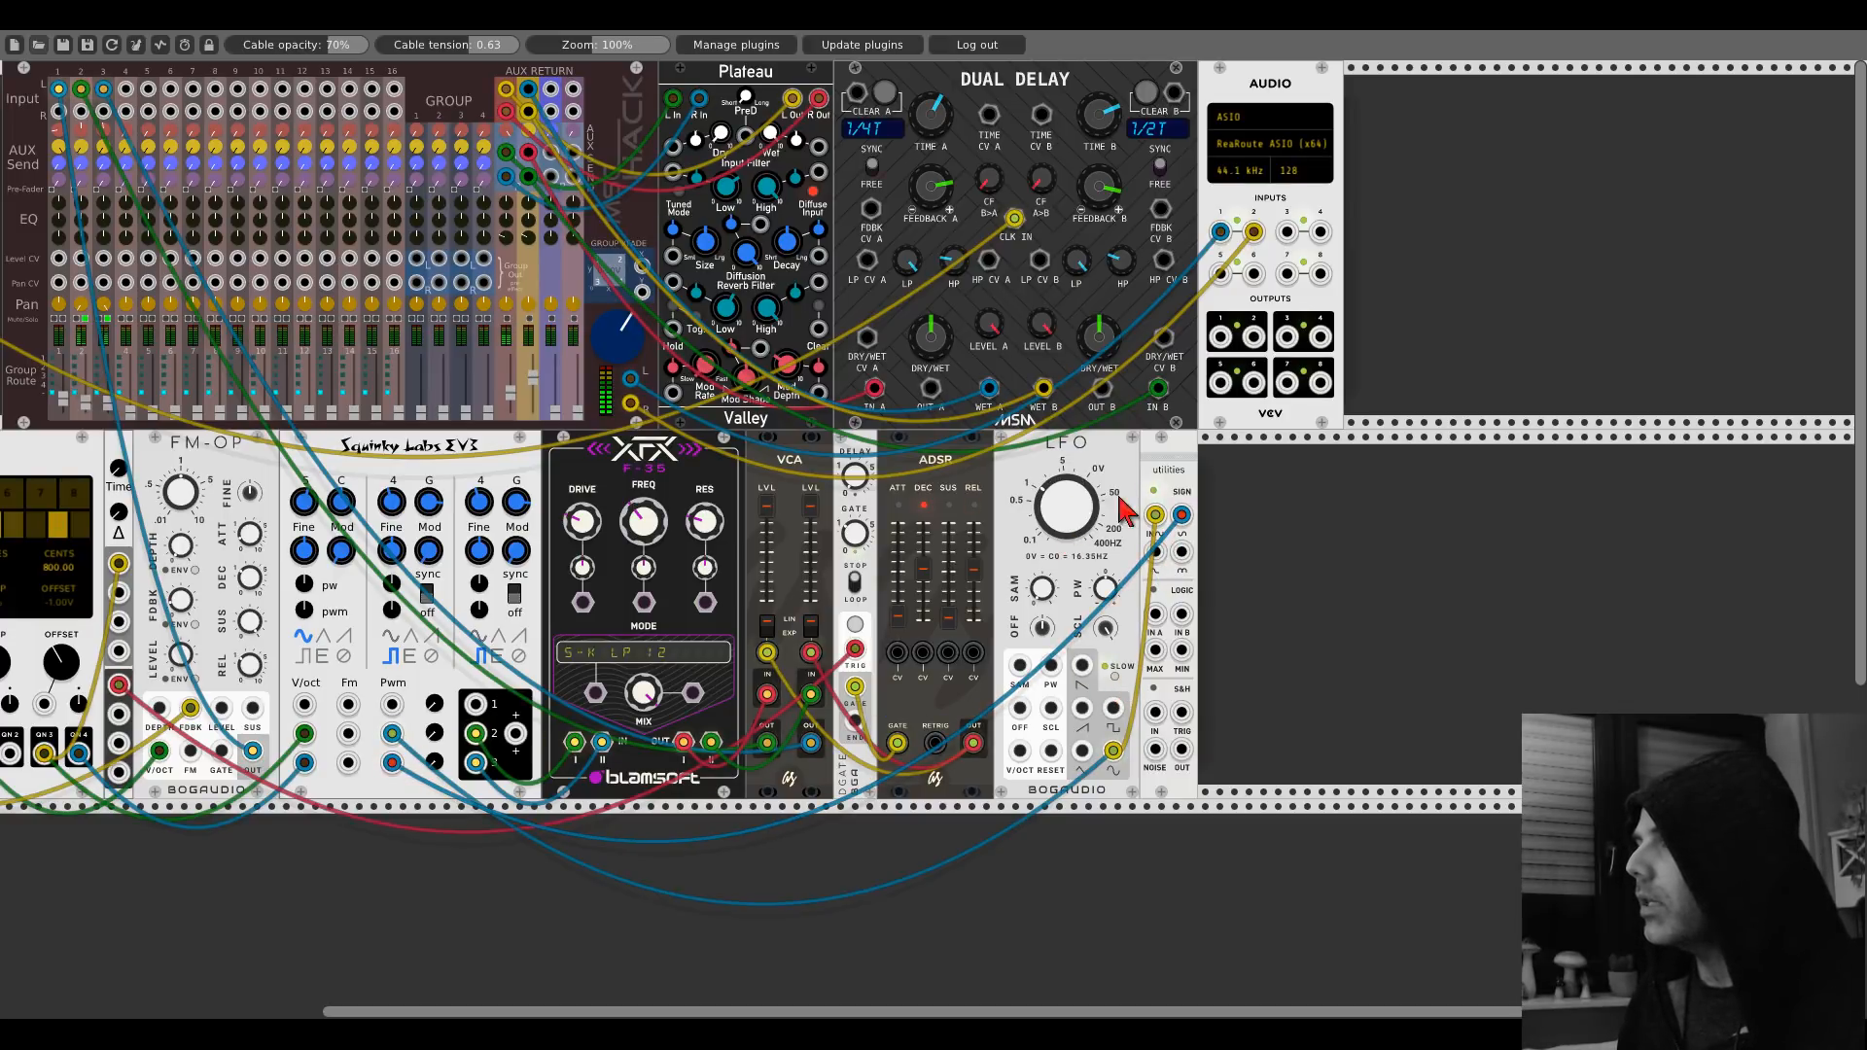
{"action": "scroll", "coordinate": [1124, 511], "scroll_direction": "left", "scroll_amount": 5}
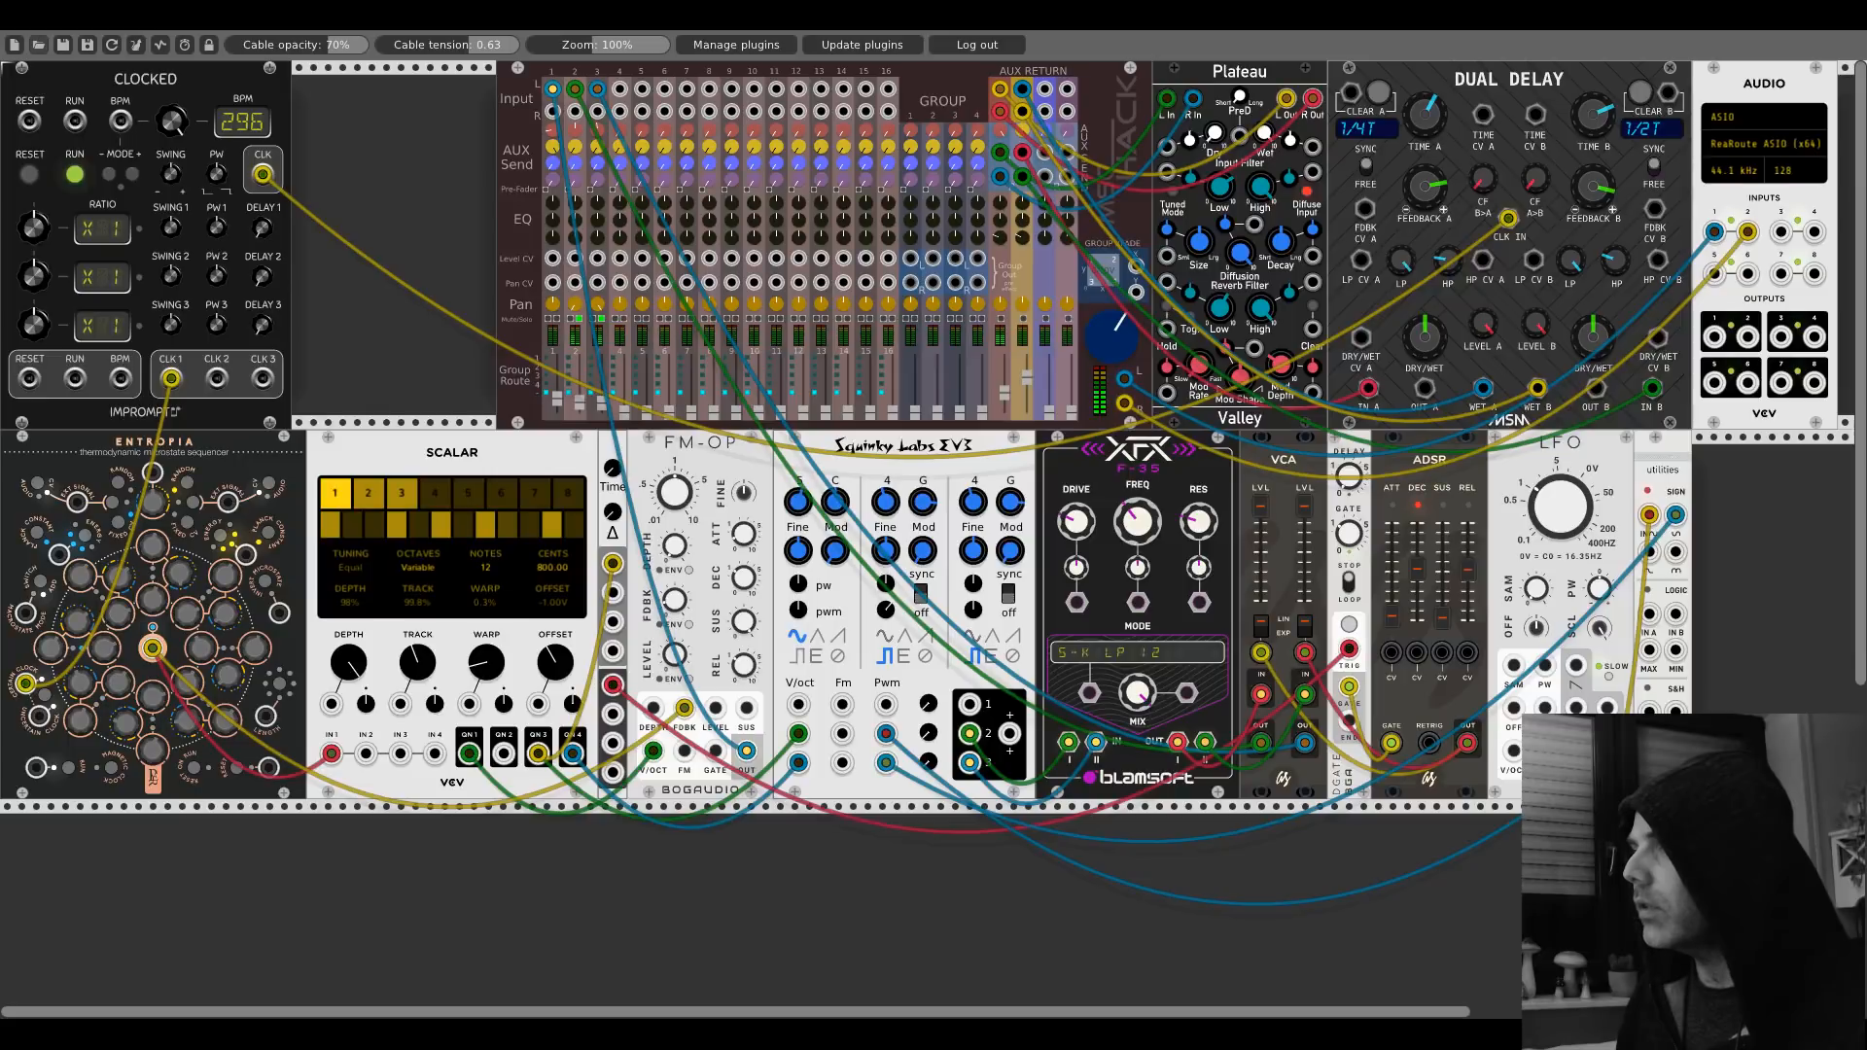
{"action": "left_click_drag", "start_coordinate": [974, 611], "coordinate": [974, 593]}
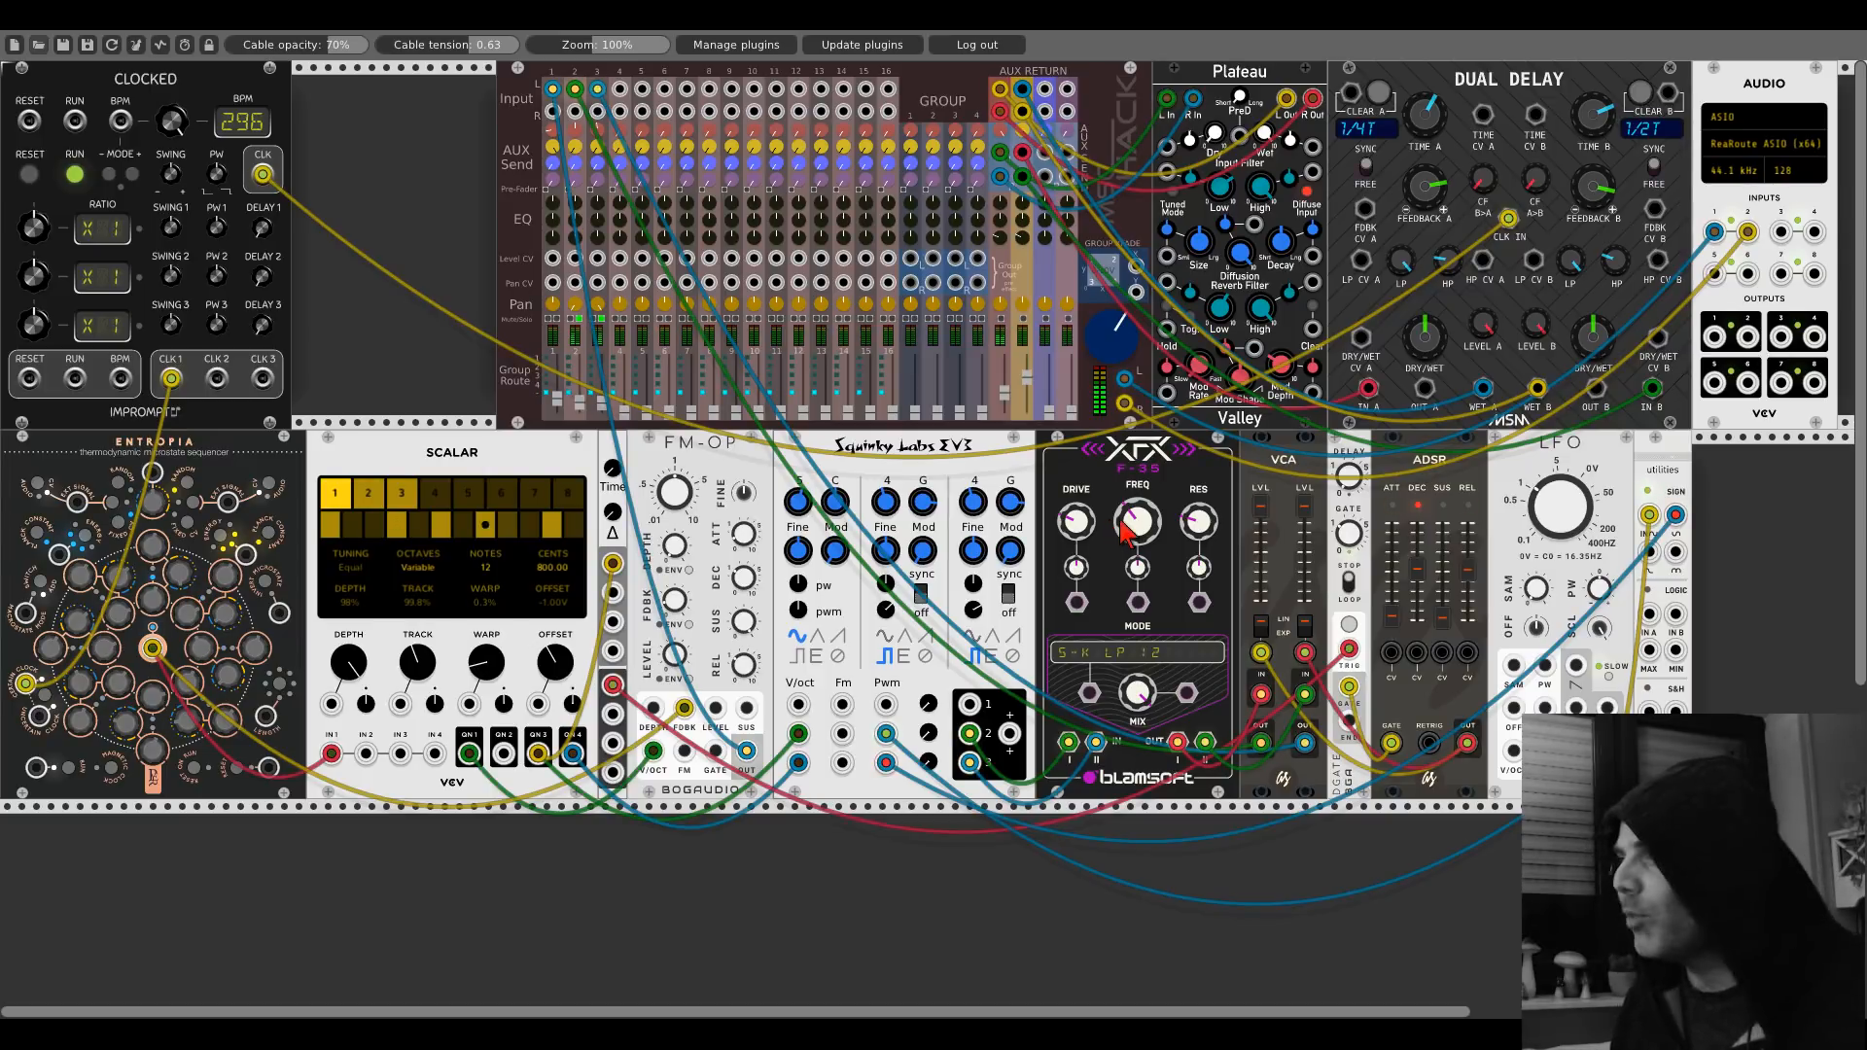
Adjust the F-35's frequency and patch Scalar's third output into its frequency CV, with more modulation depth, and into the ADSR's decay CV.
{"action": "left_click_drag", "start_coordinate": [1123, 530], "coordinate": [1123, 514]}
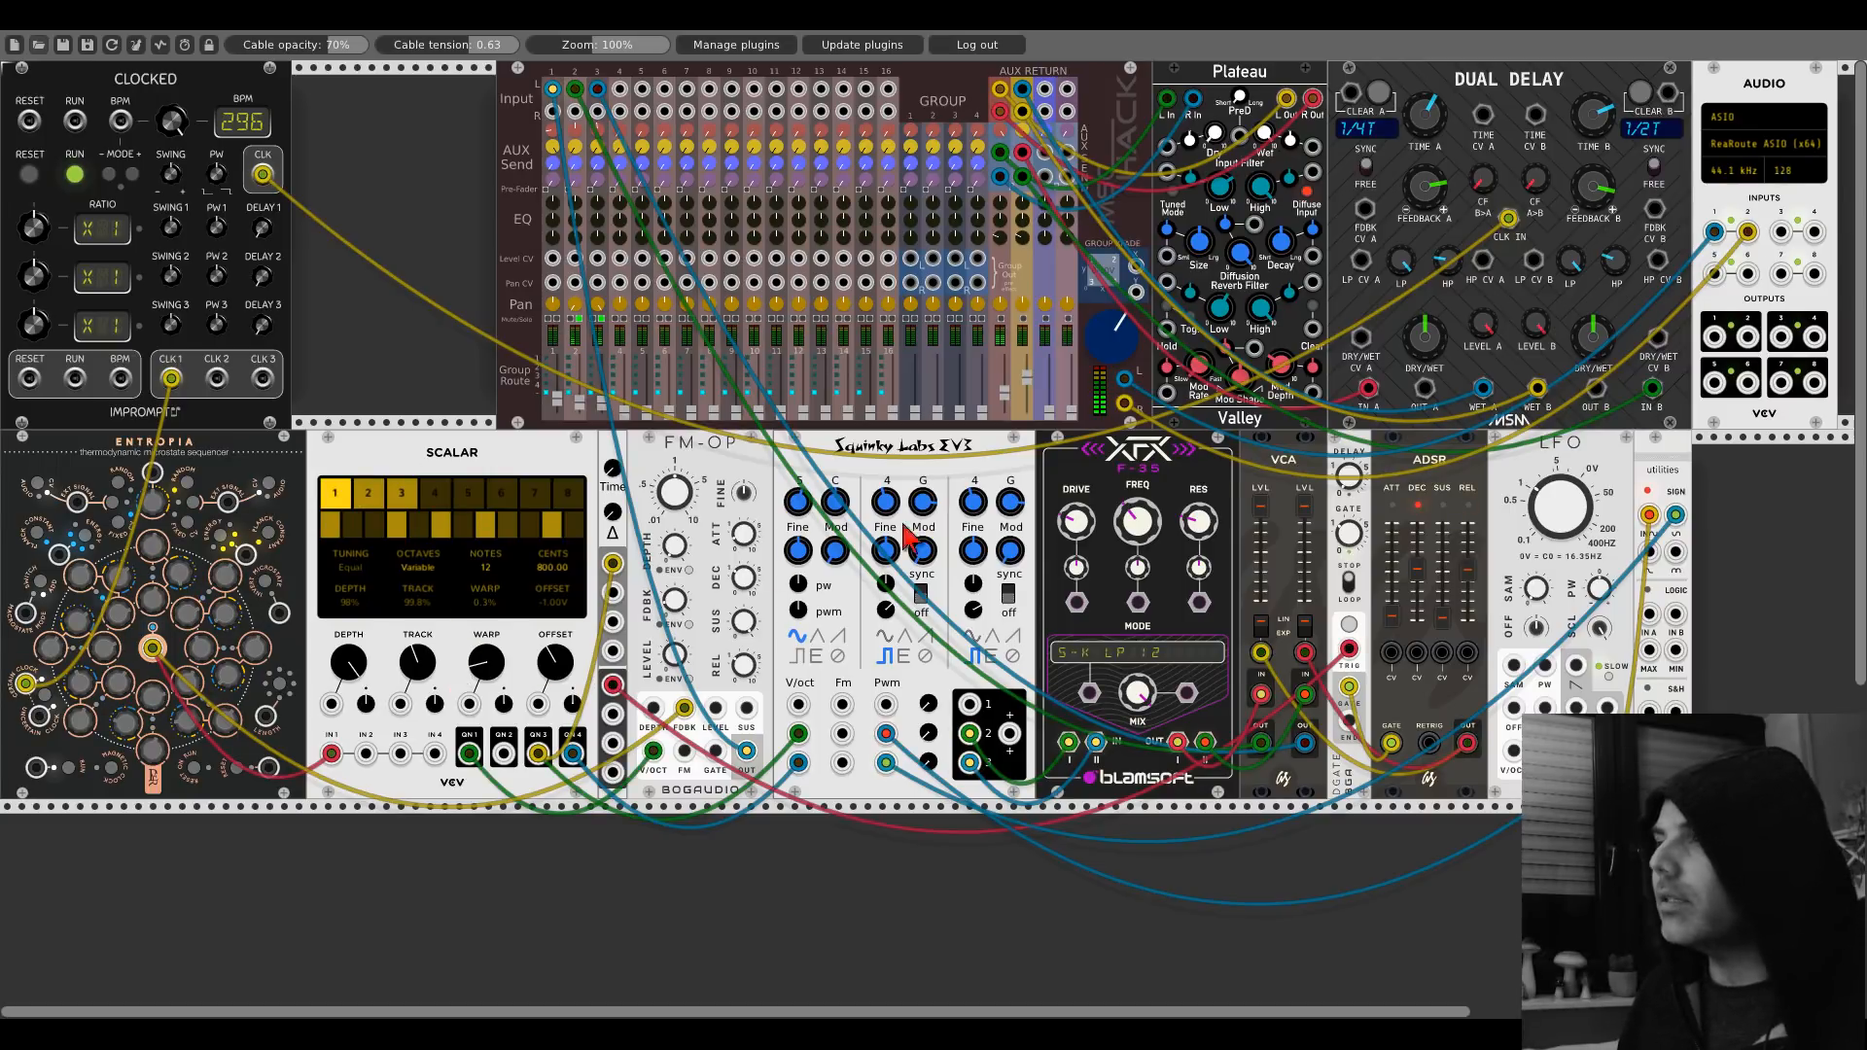
{"action": "left_click_drag", "start_coordinate": [1137, 603], "coordinate": [550, 760]}
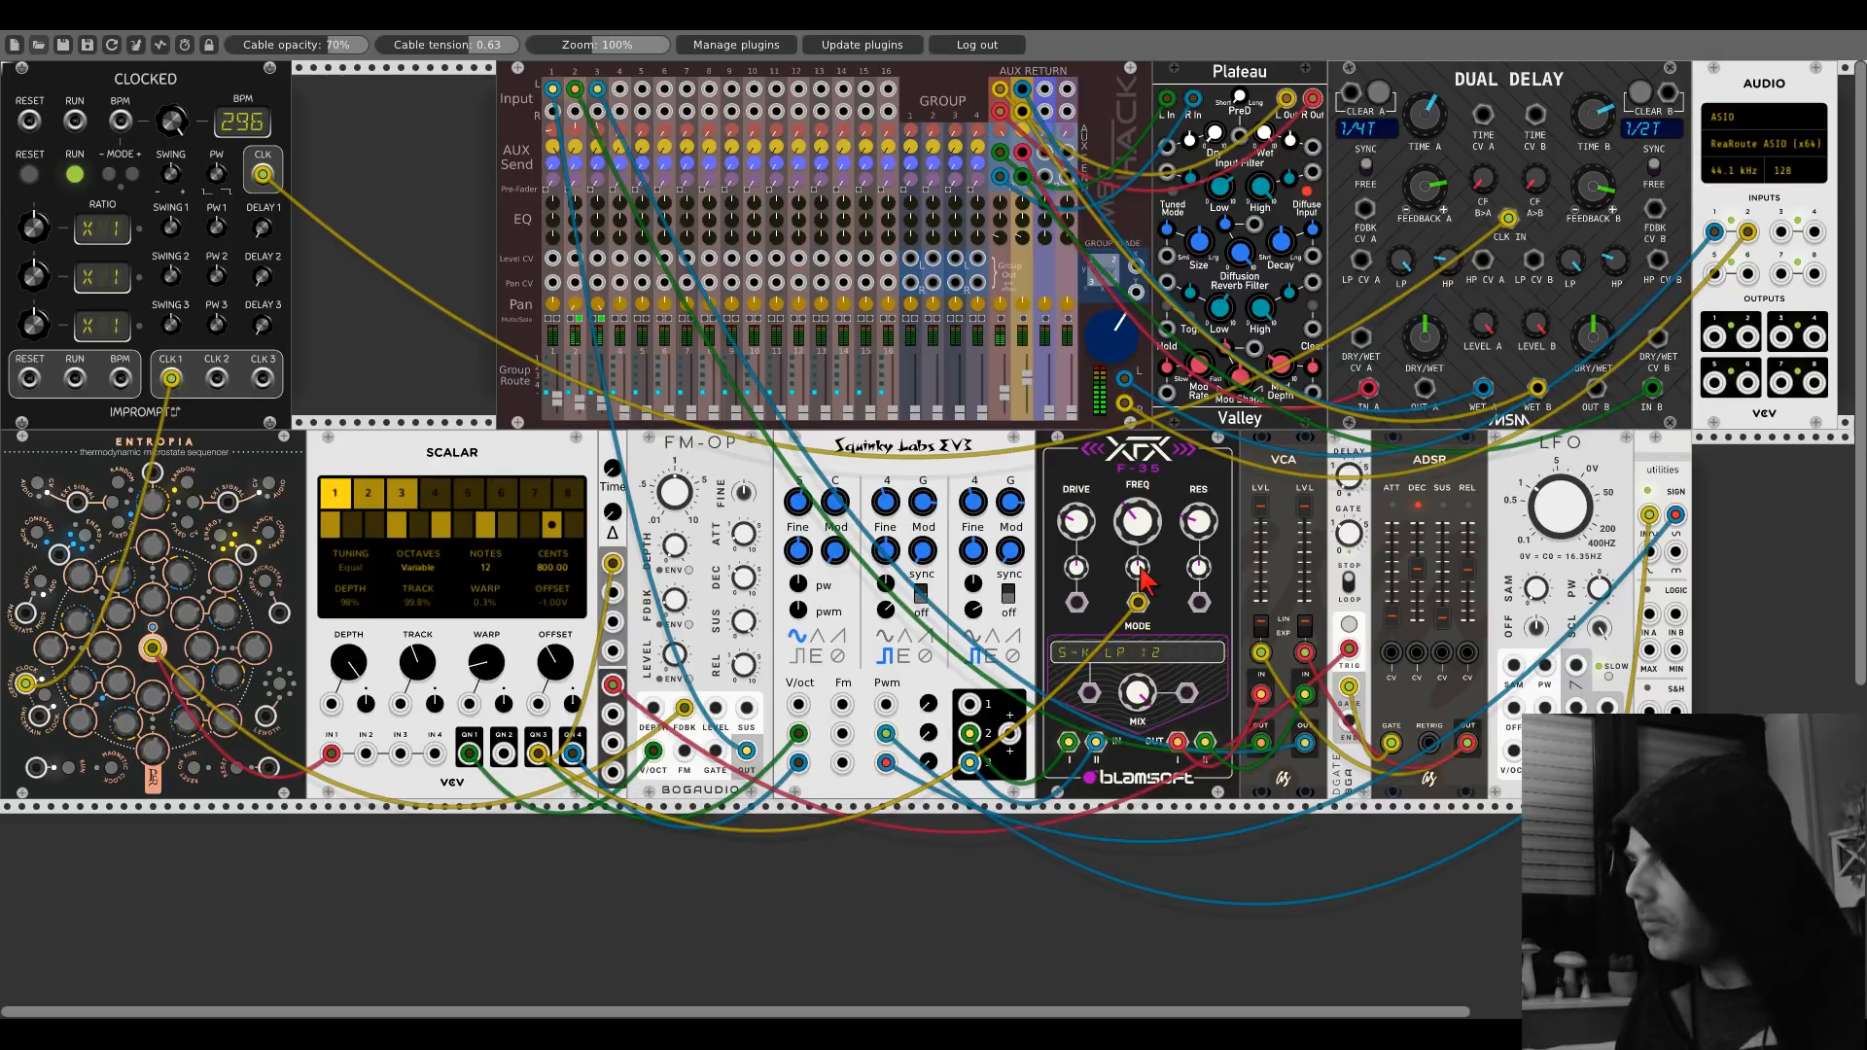
{"action": "left_click_drag", "start_coordinate": [1137, 567], "coordinate": [1137, 555]}
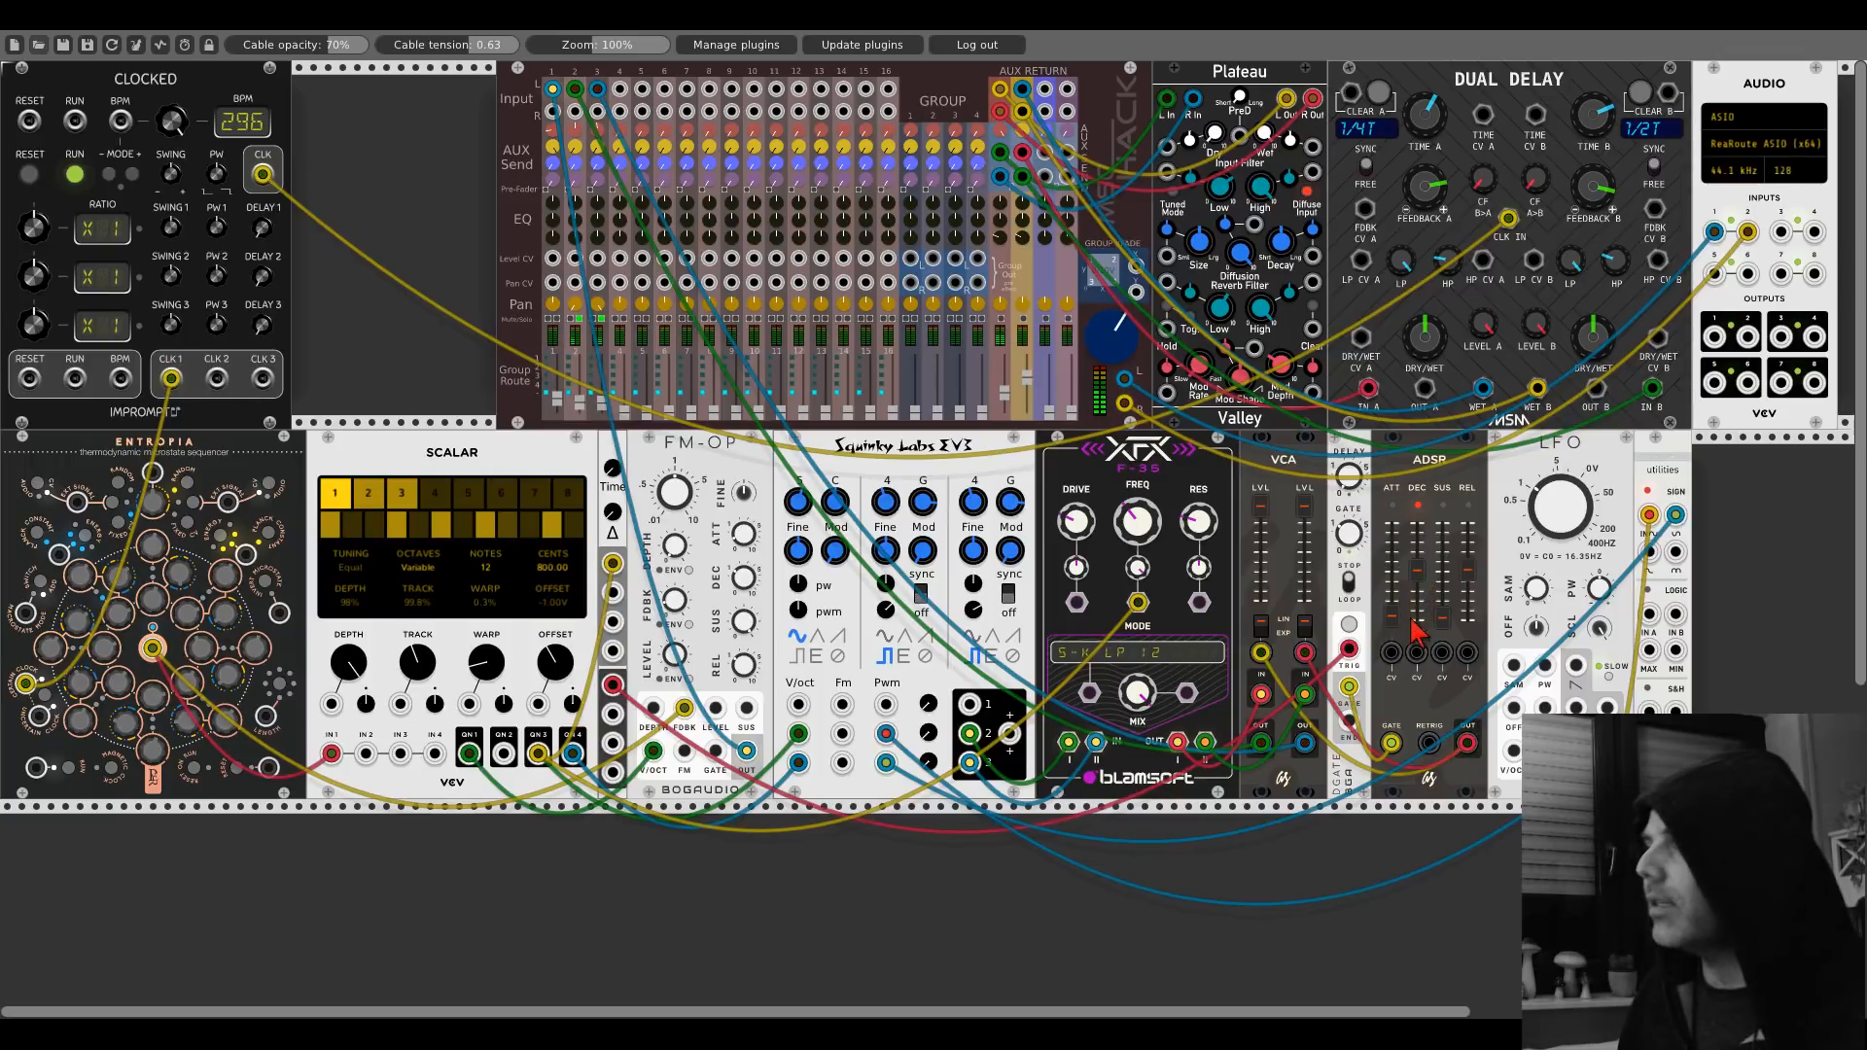
{"action": "left_click_drag", "start_coordinate": [1417, 652], "coordinate": [543, 775]}
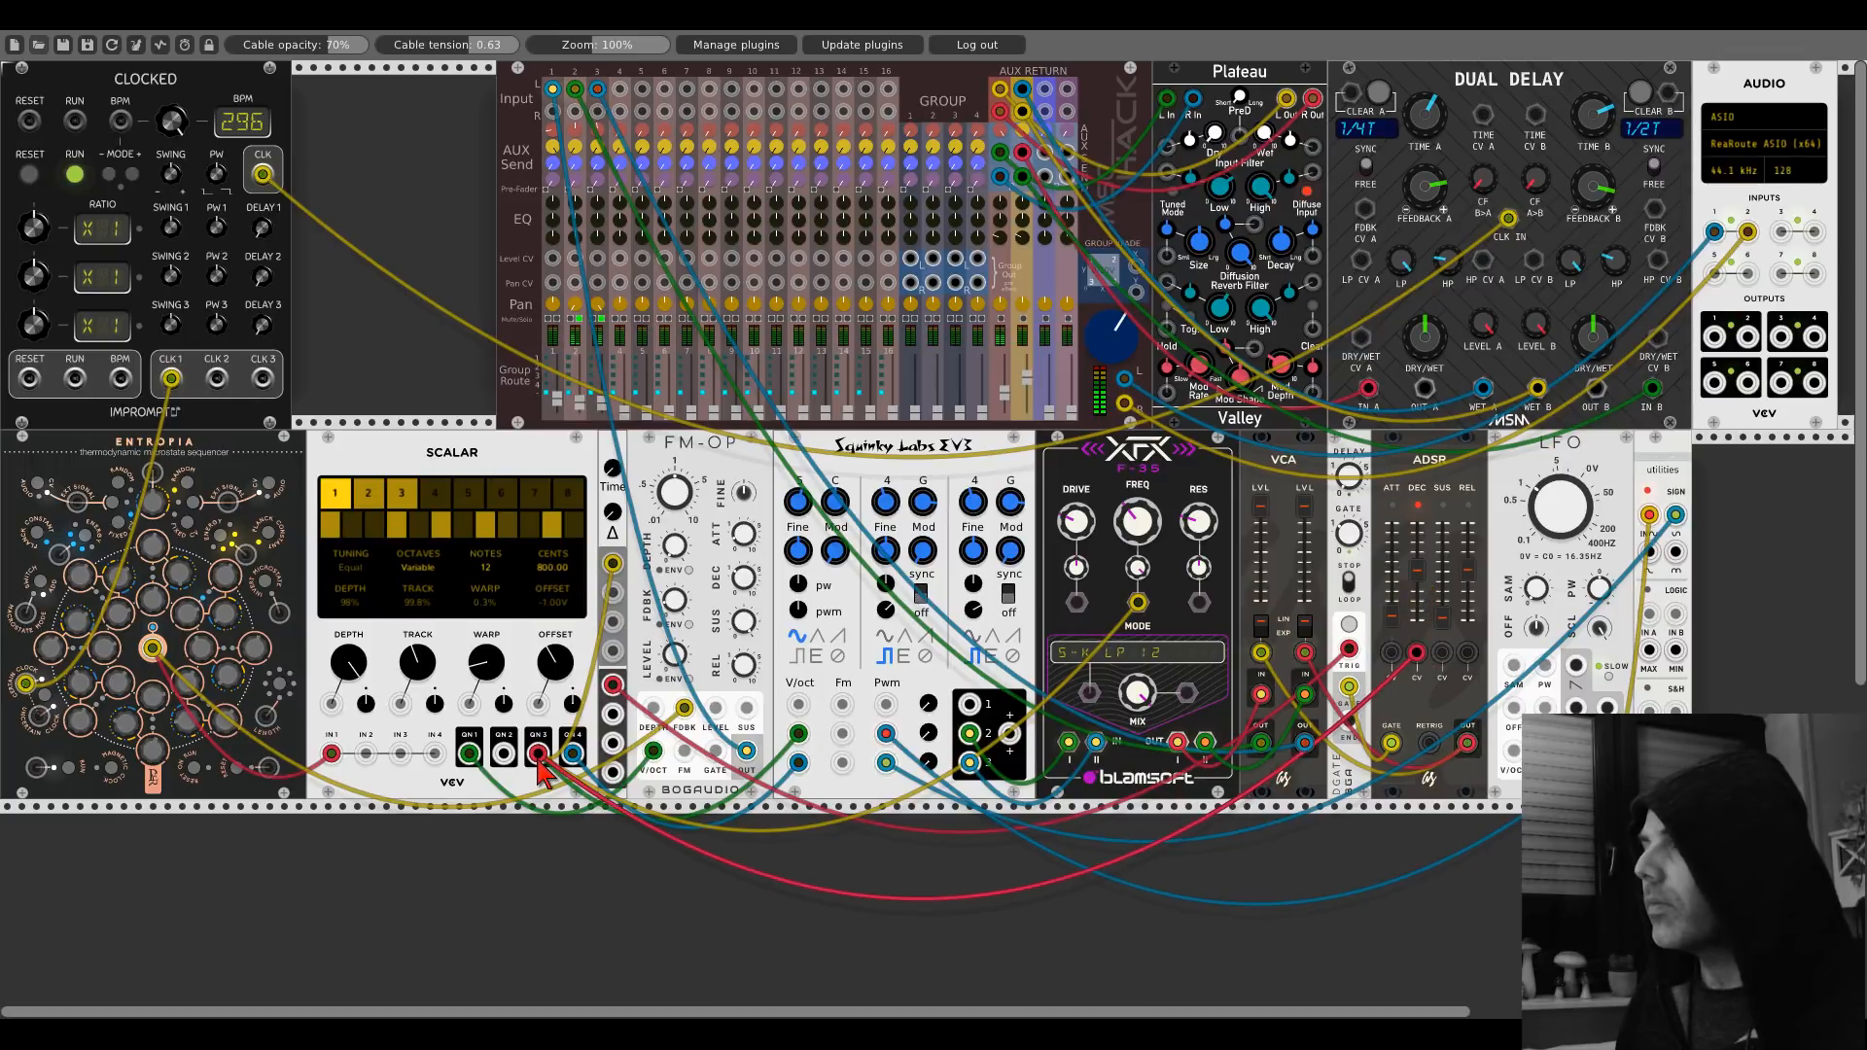
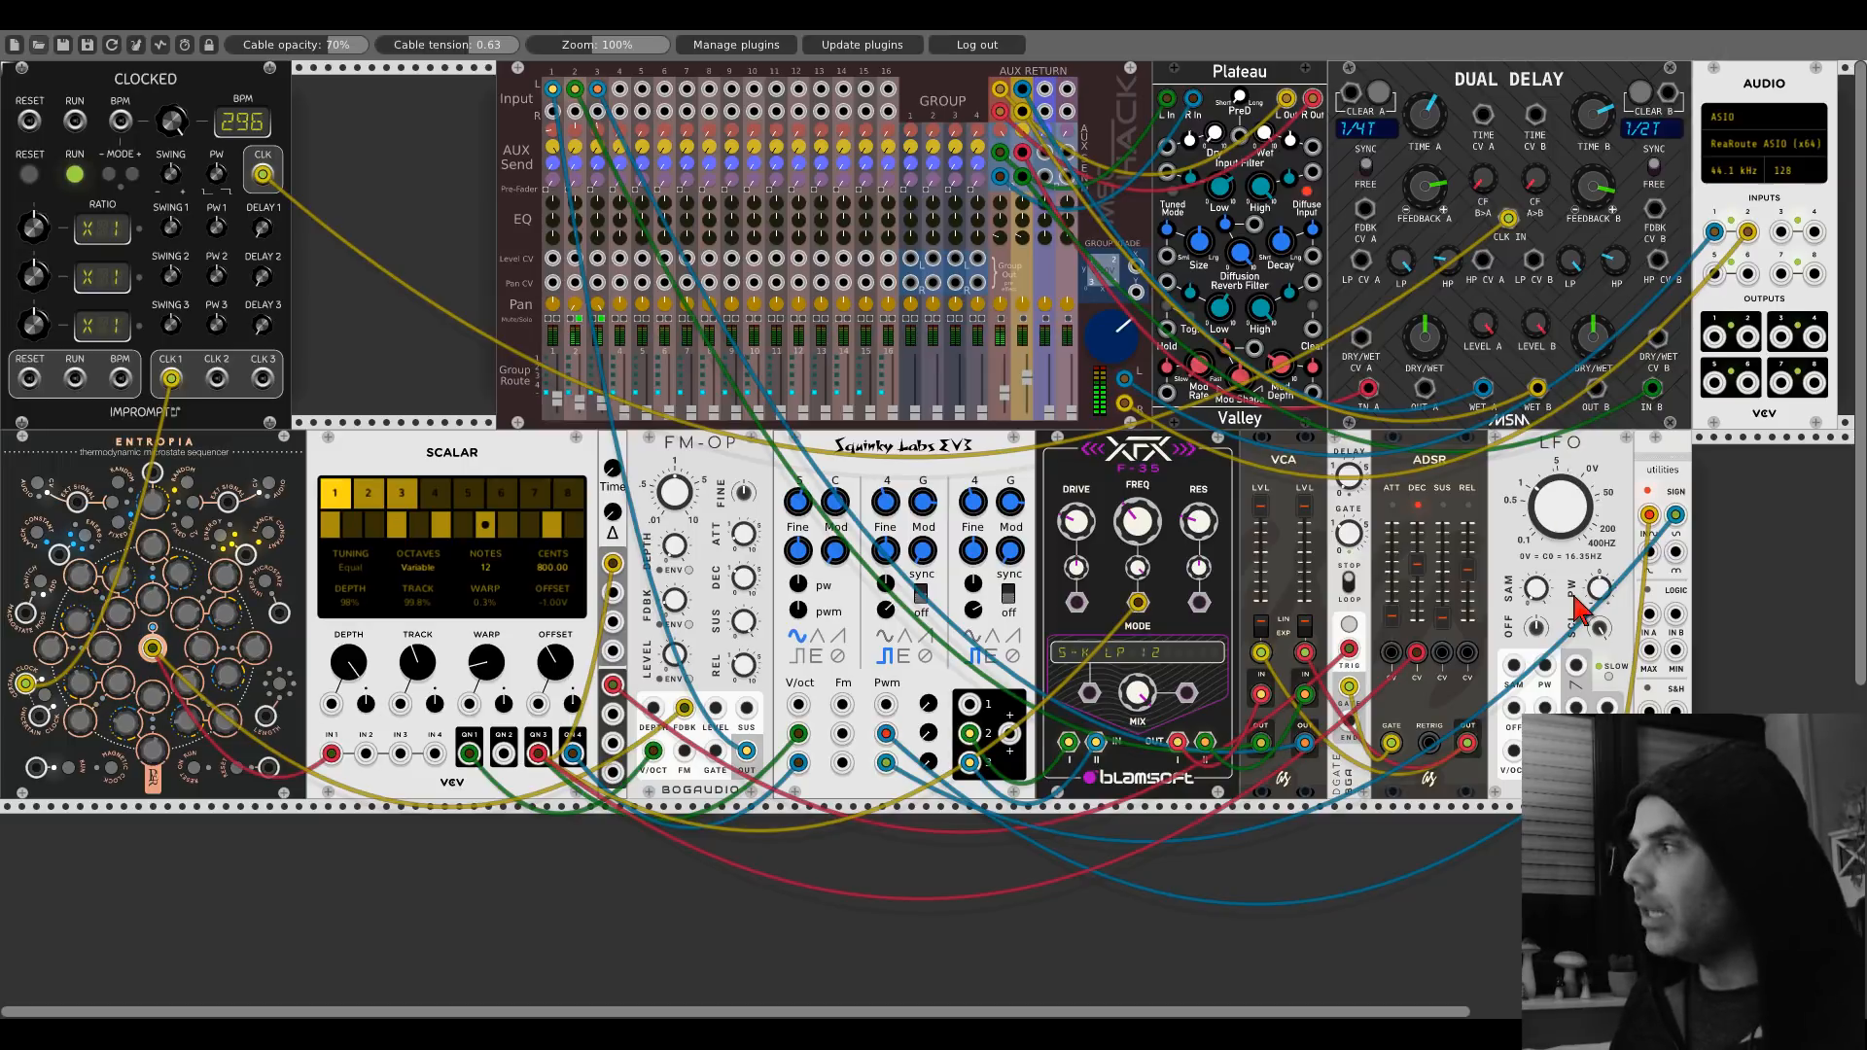
Add the Bogaudio LLFO in slow mode after Utilities and patch its output into the LFO's V/OCT input.
{"action": "right_click", "coordinate": [1722, 526]}
{"action": "type", "text": "llfo"}
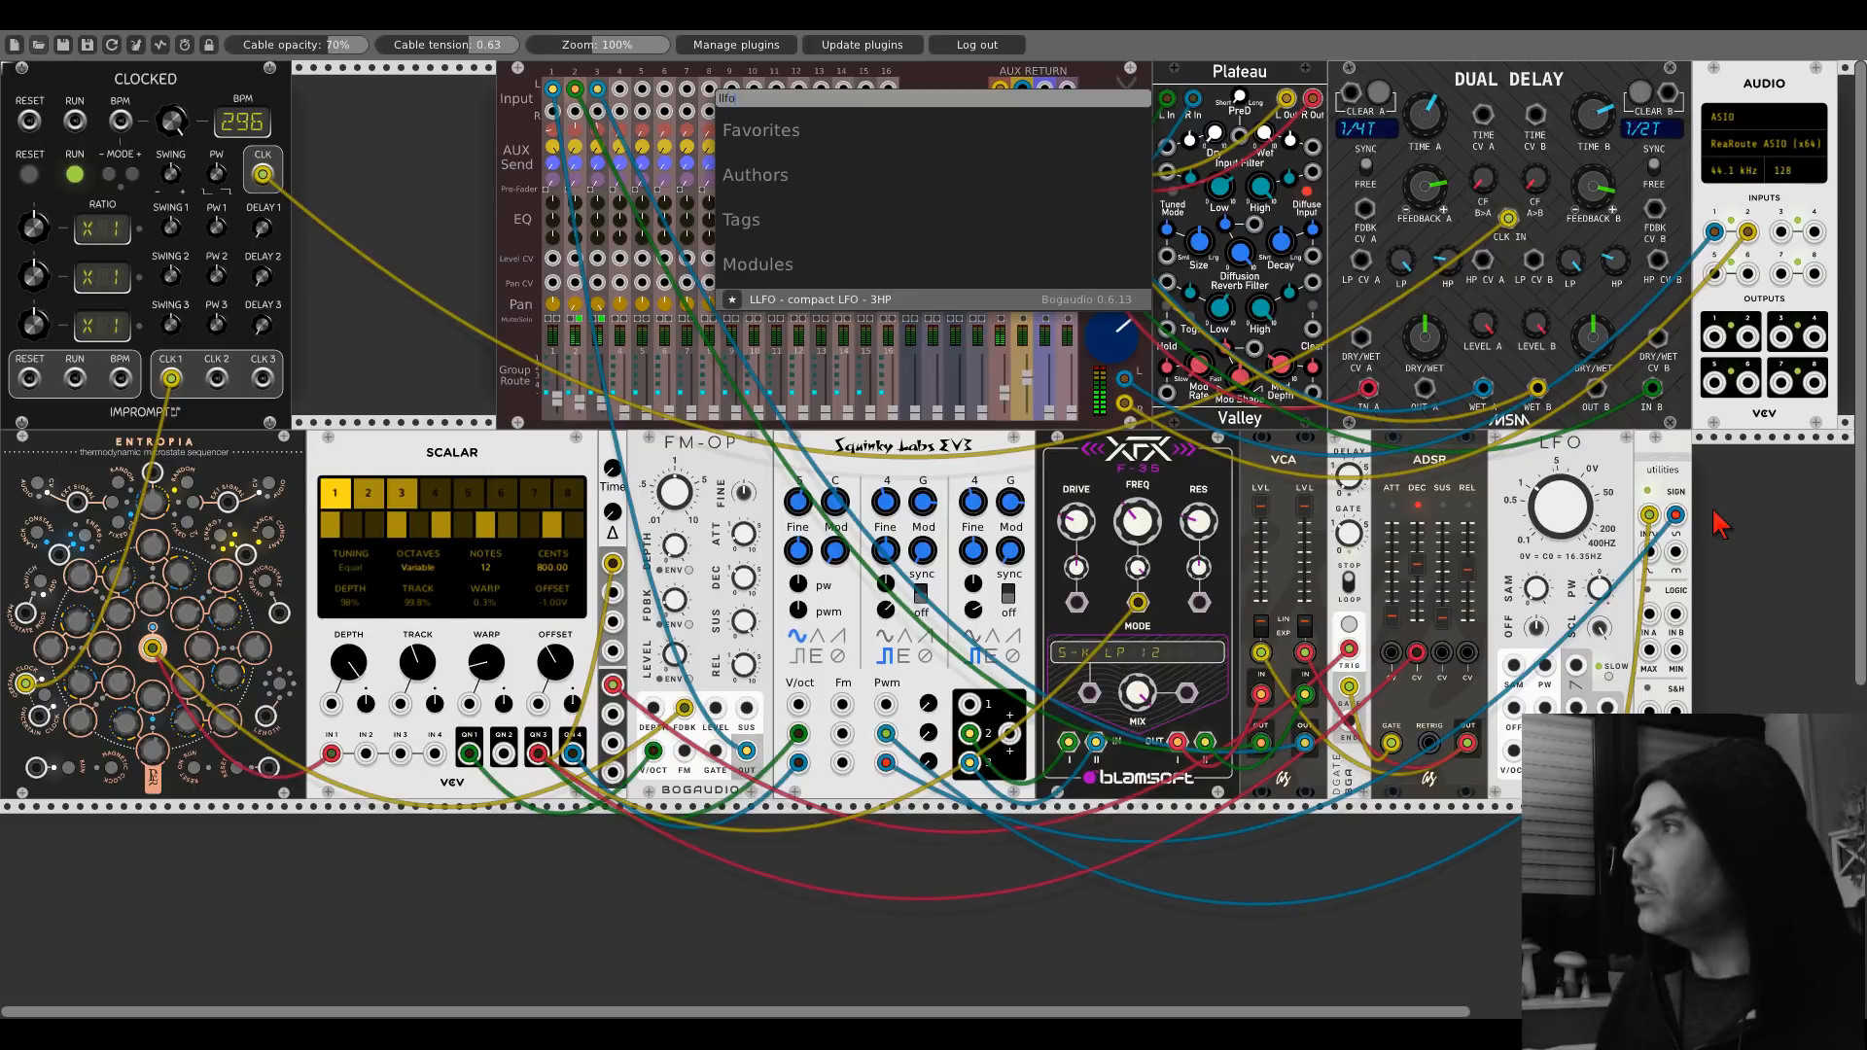
{"action": "left_click", "coordinate": [903, 300]}
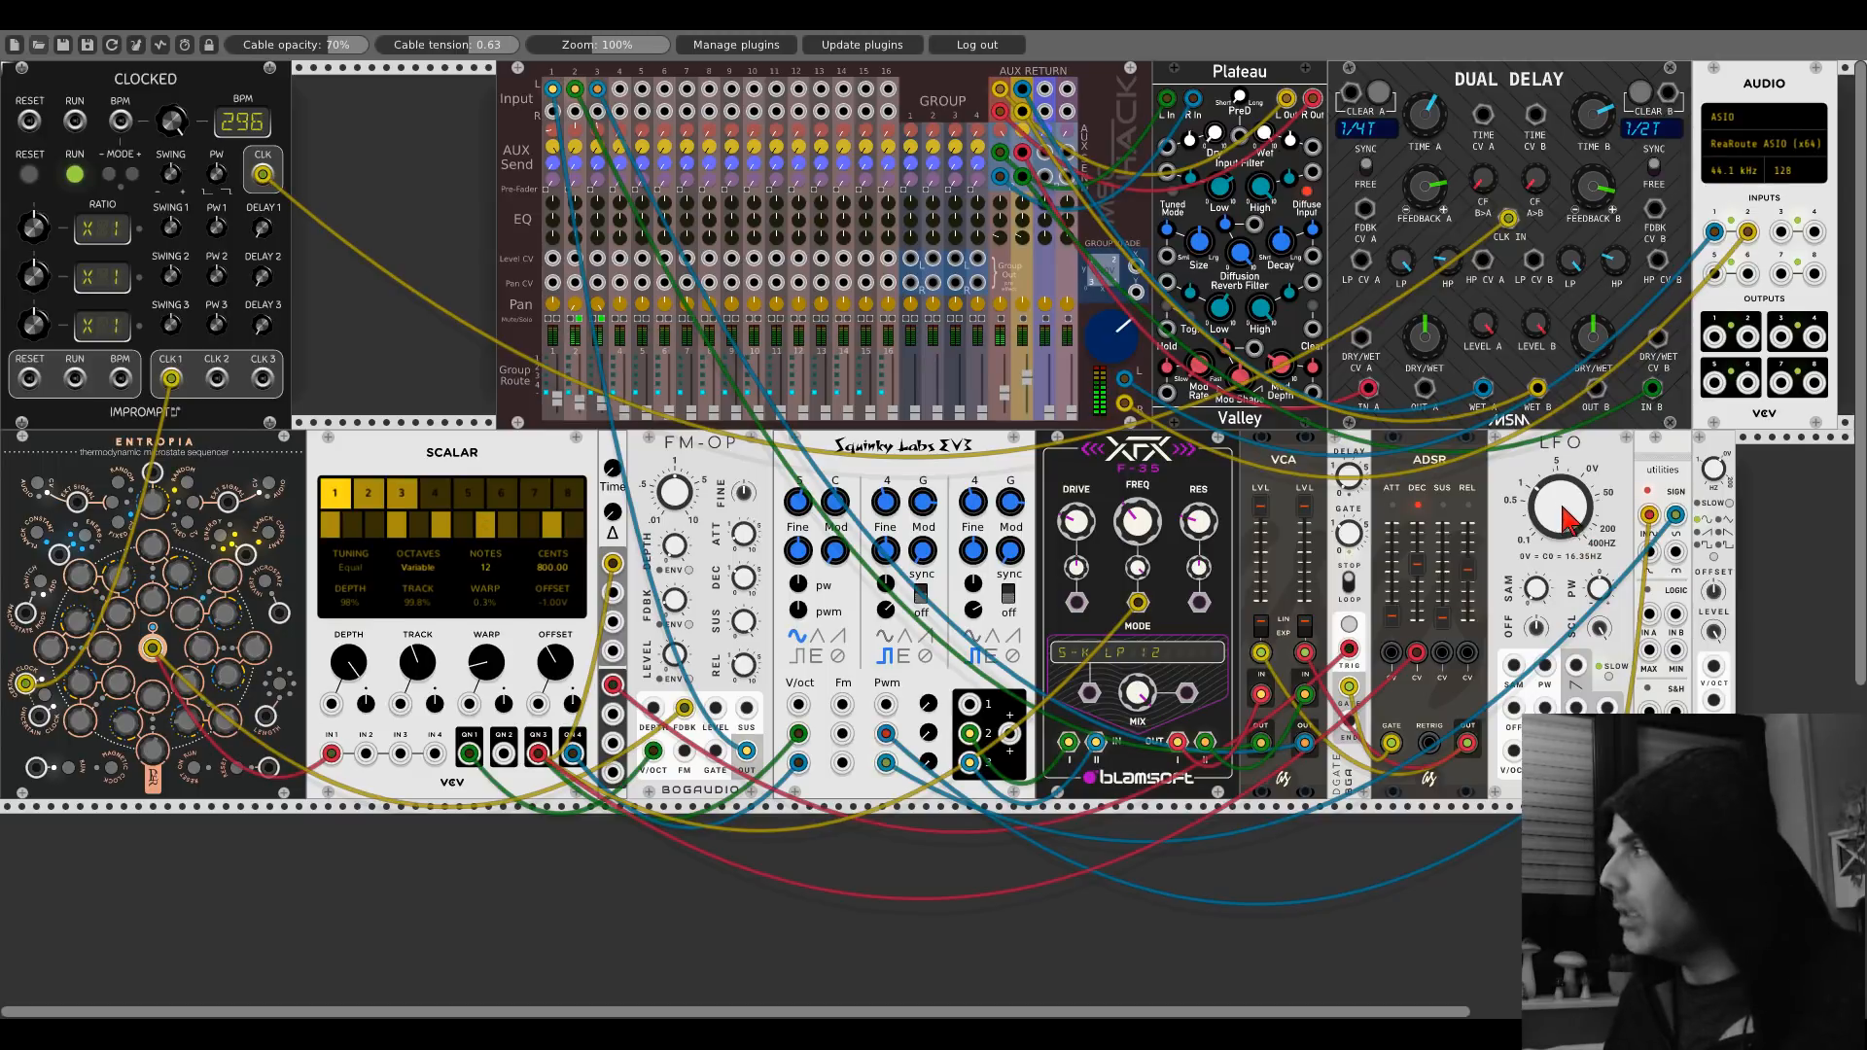
{"action": "left_click_drag", "start_coordinate": [1568, 522], "coordinate": [1568, 522]}
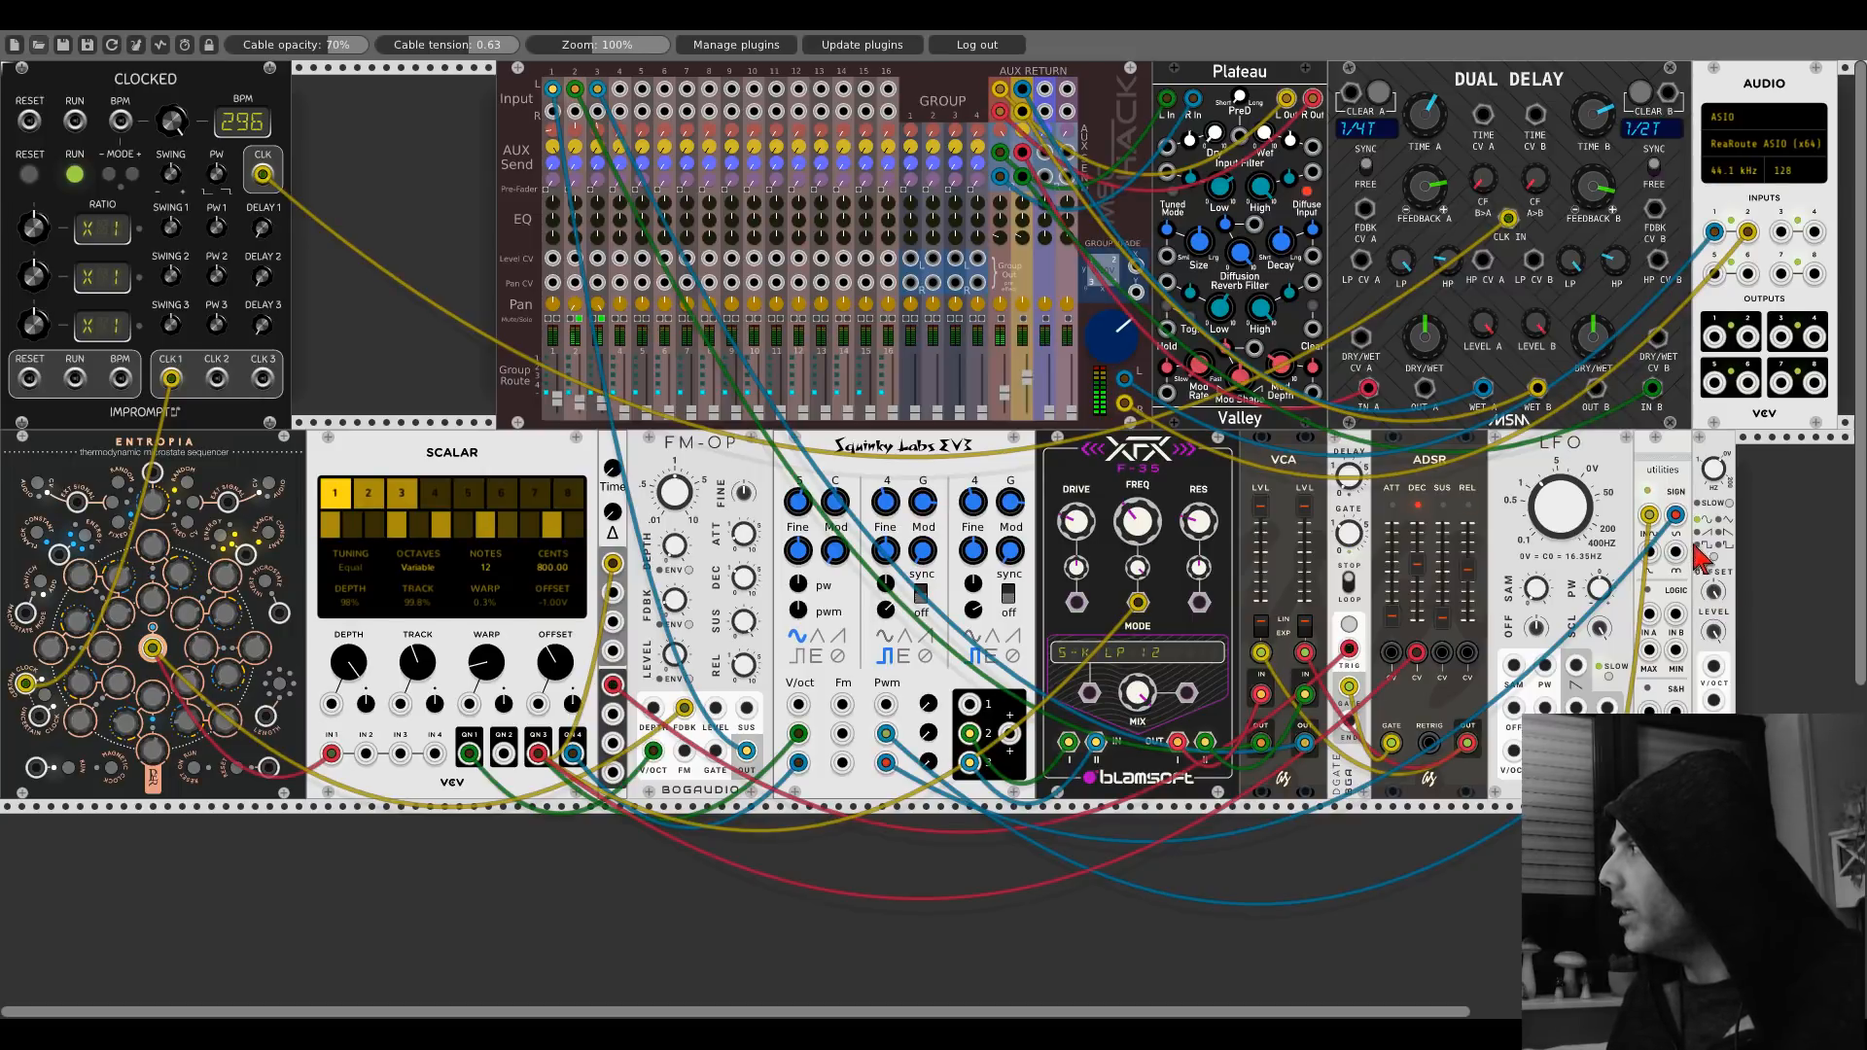
{"action": "left_click", "coordinate": [1729, 505]}
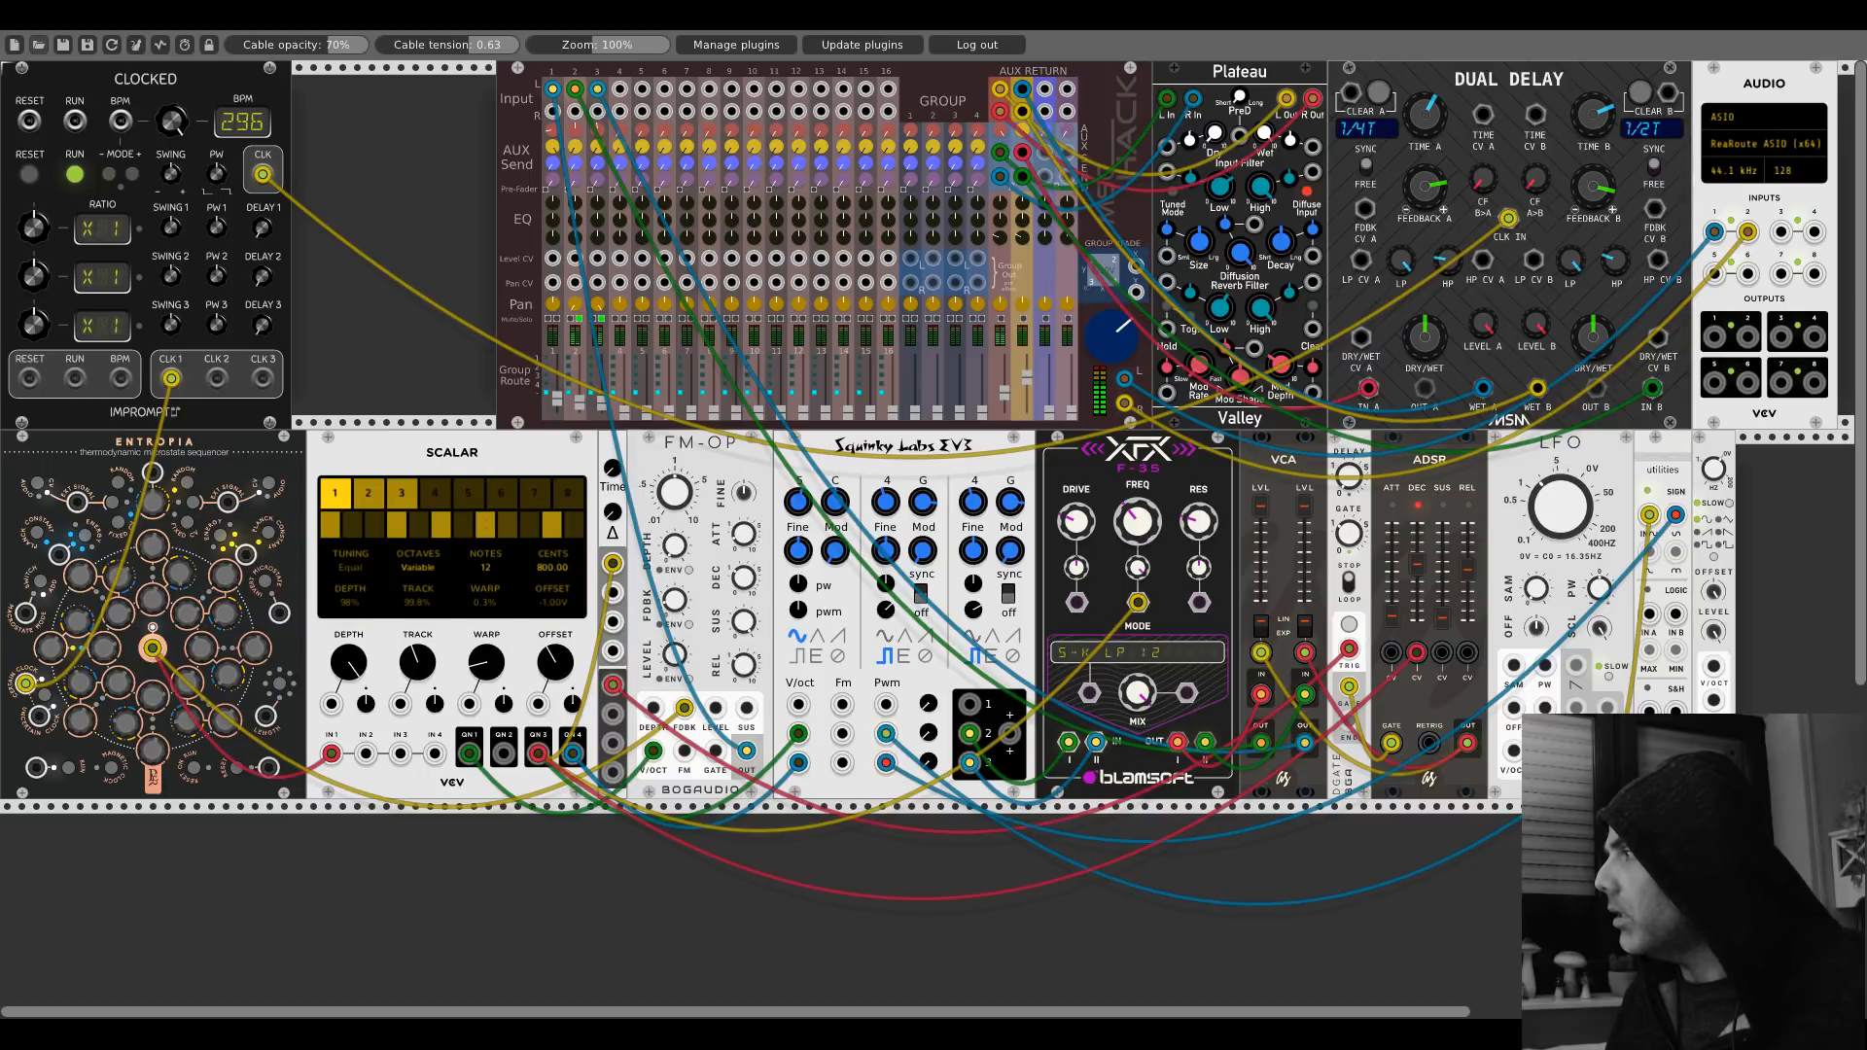
{"action": "left_click_drag", "start_coordinate": [1556, 778], "coordinate": [1514, 752]}
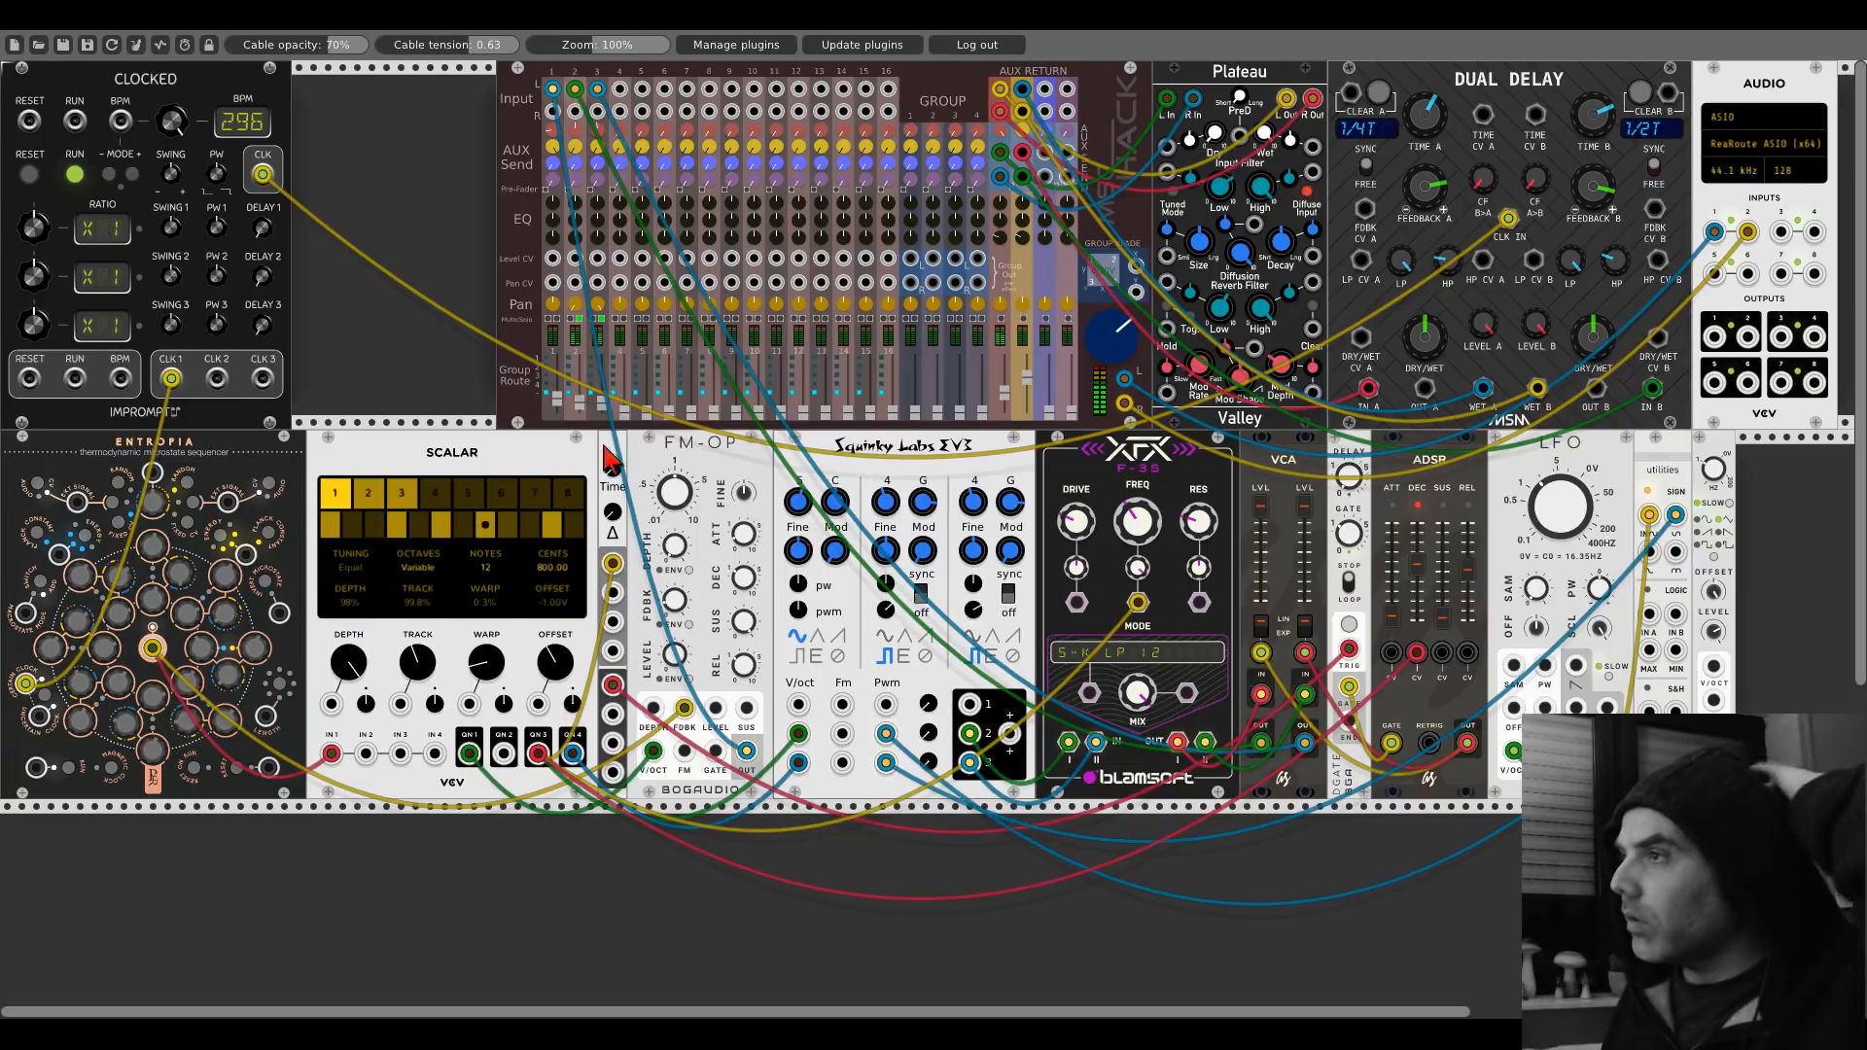
Add the VultModulesFree Tangents Steiner-Parker filter and place it in the empty row below EV3.
{"action": "scroll", "coordinate": [416, 341], "scroll_direction": "down", "scroll_amount": 4}
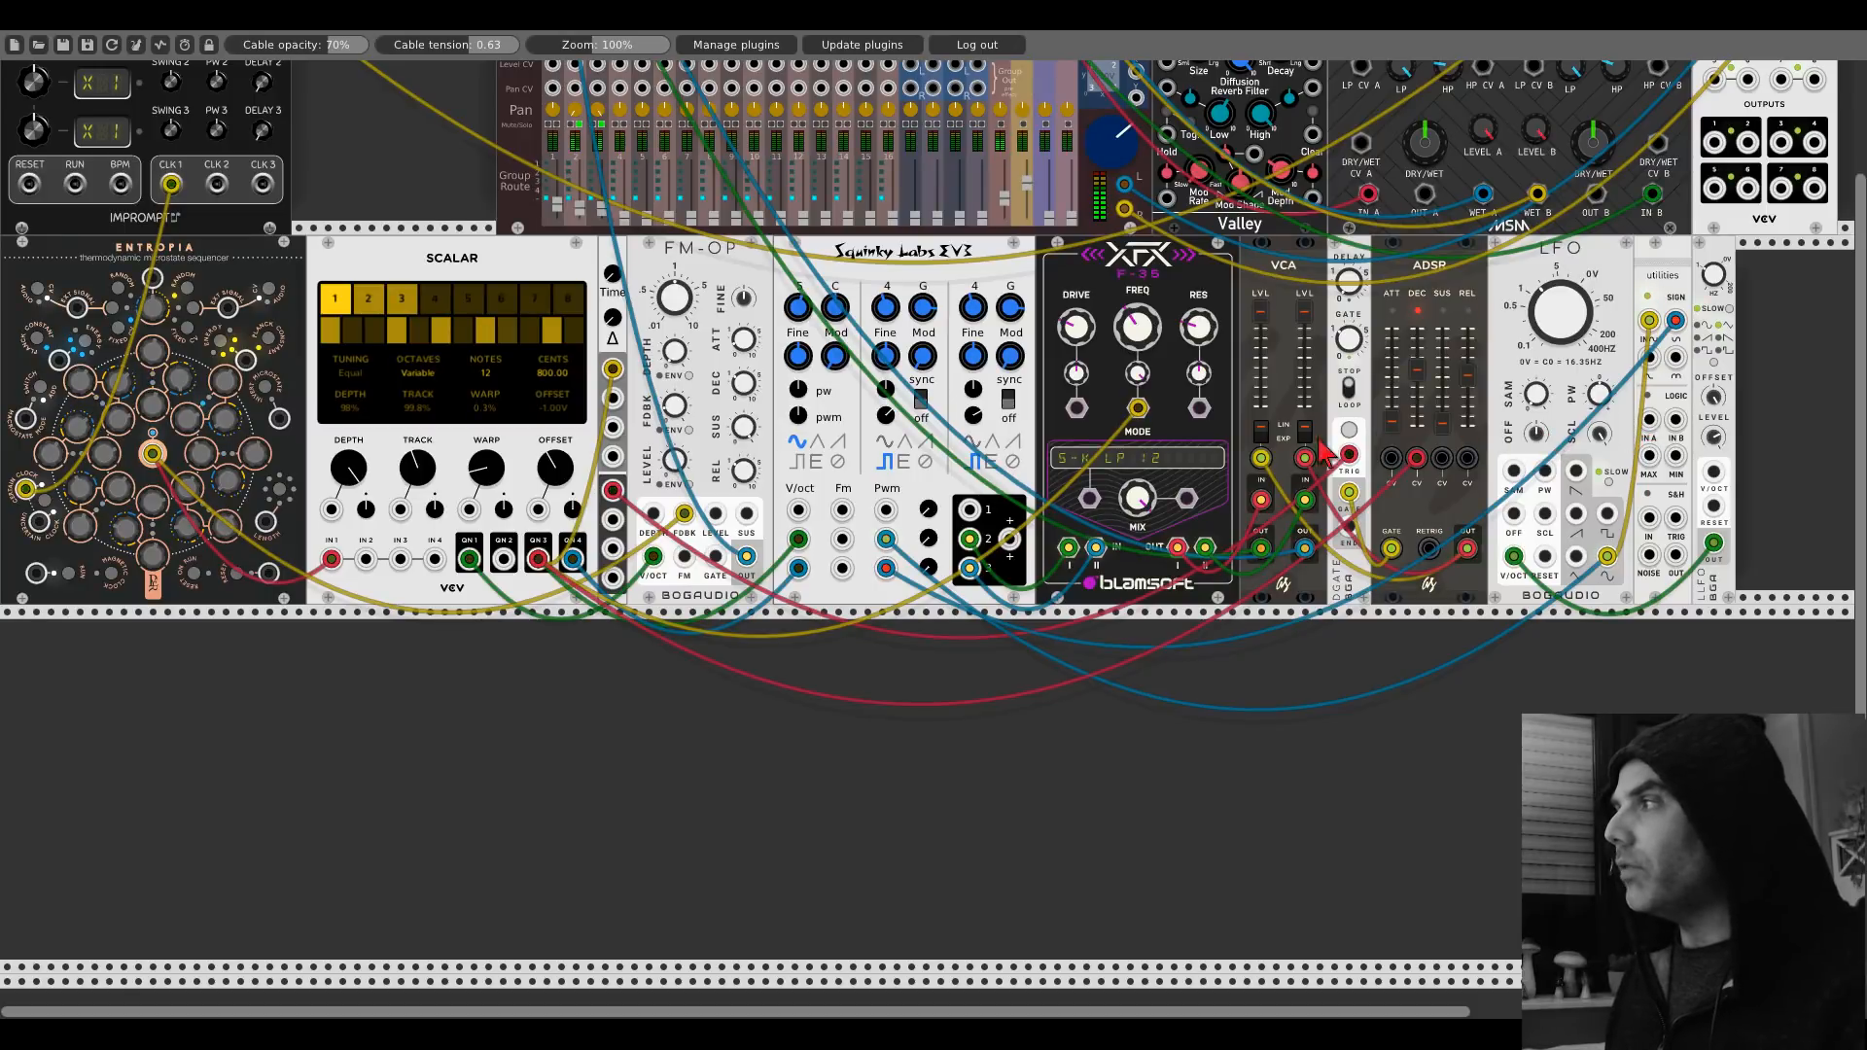
{"action": "right_click", "coordinate": [822, 695]}
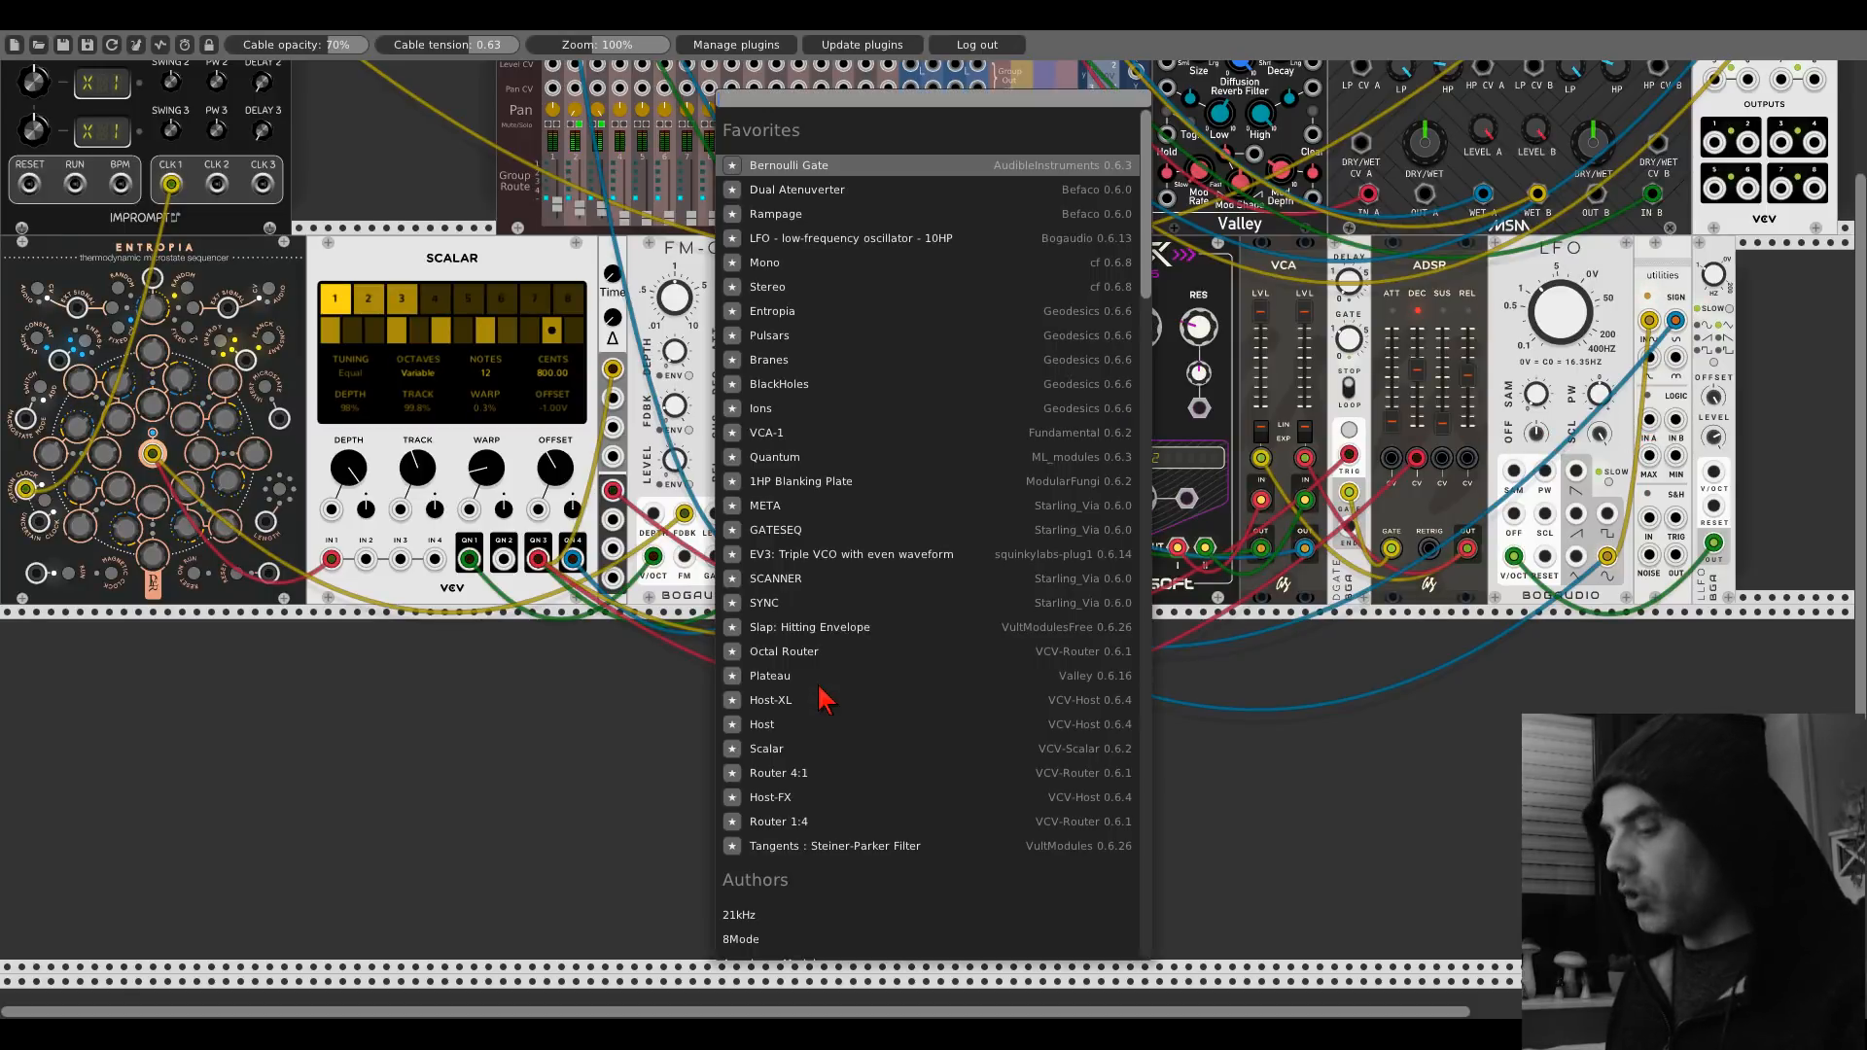
{"action": "type", "text": "tange"}
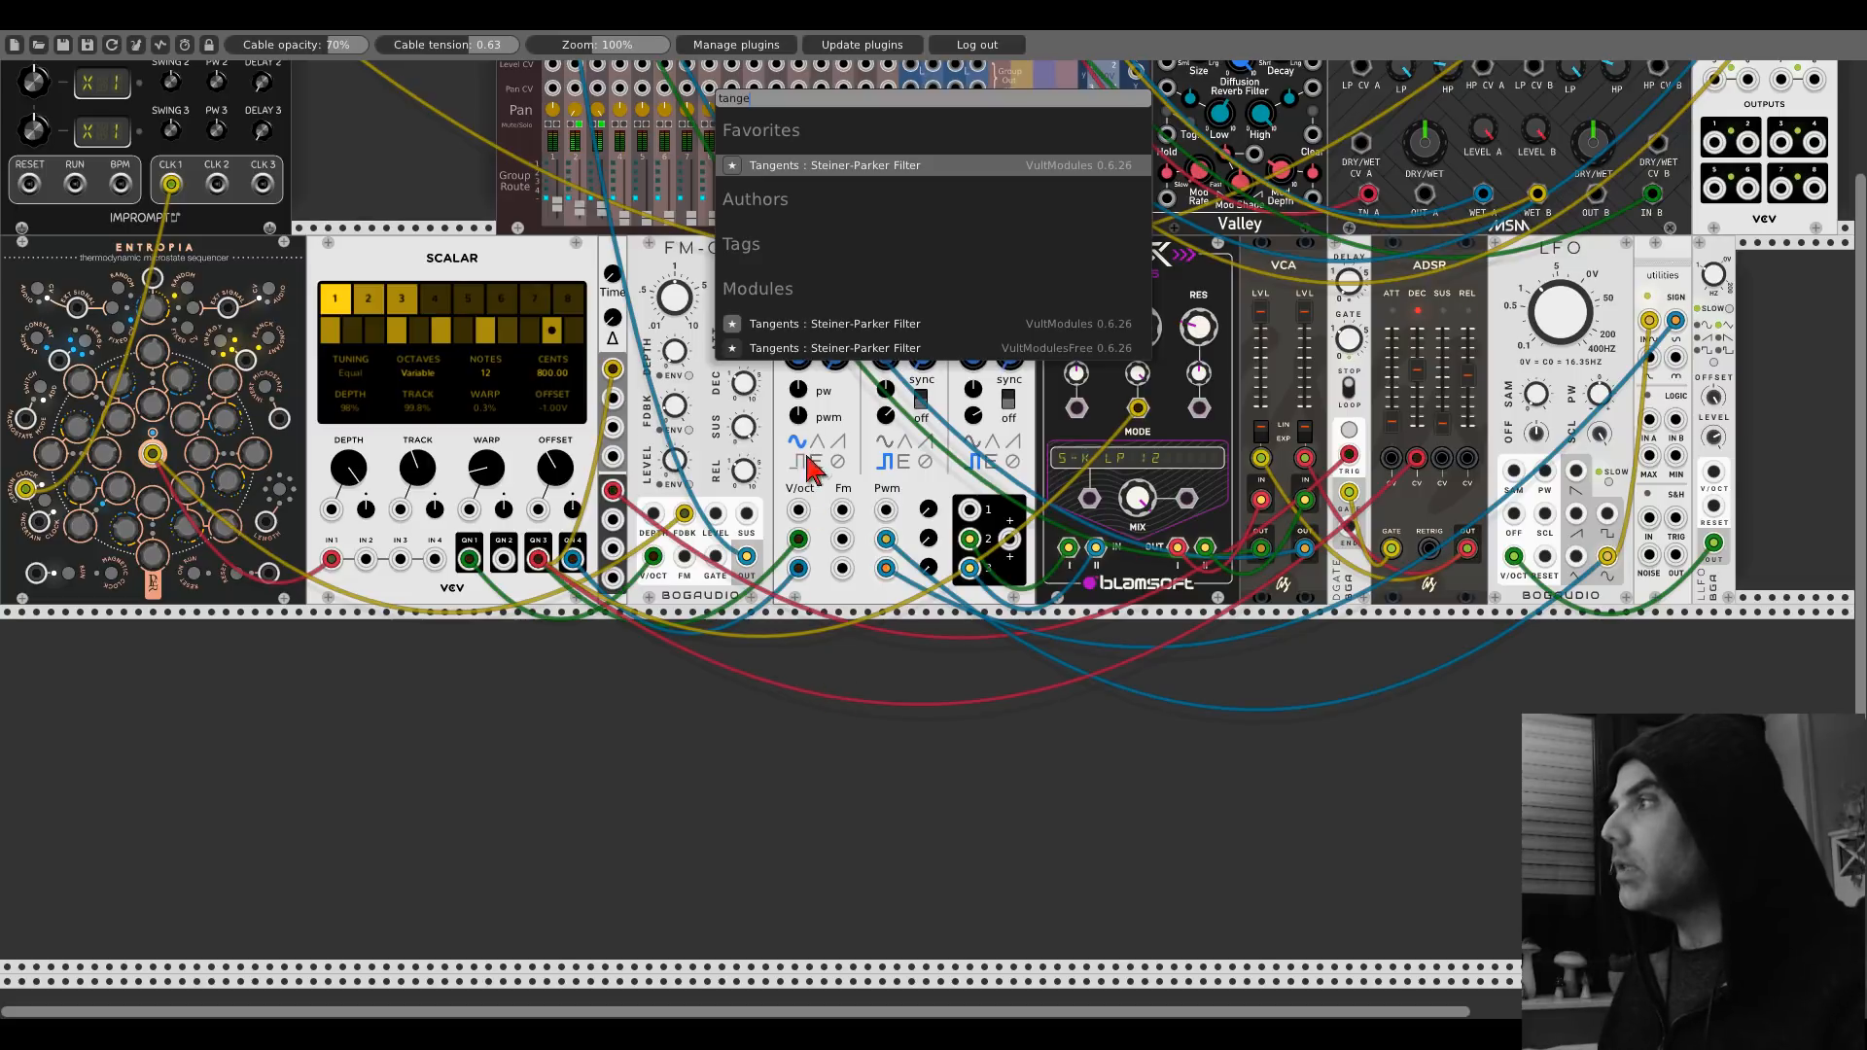
{"action": "left_click", "coordinate": [827, 348]}
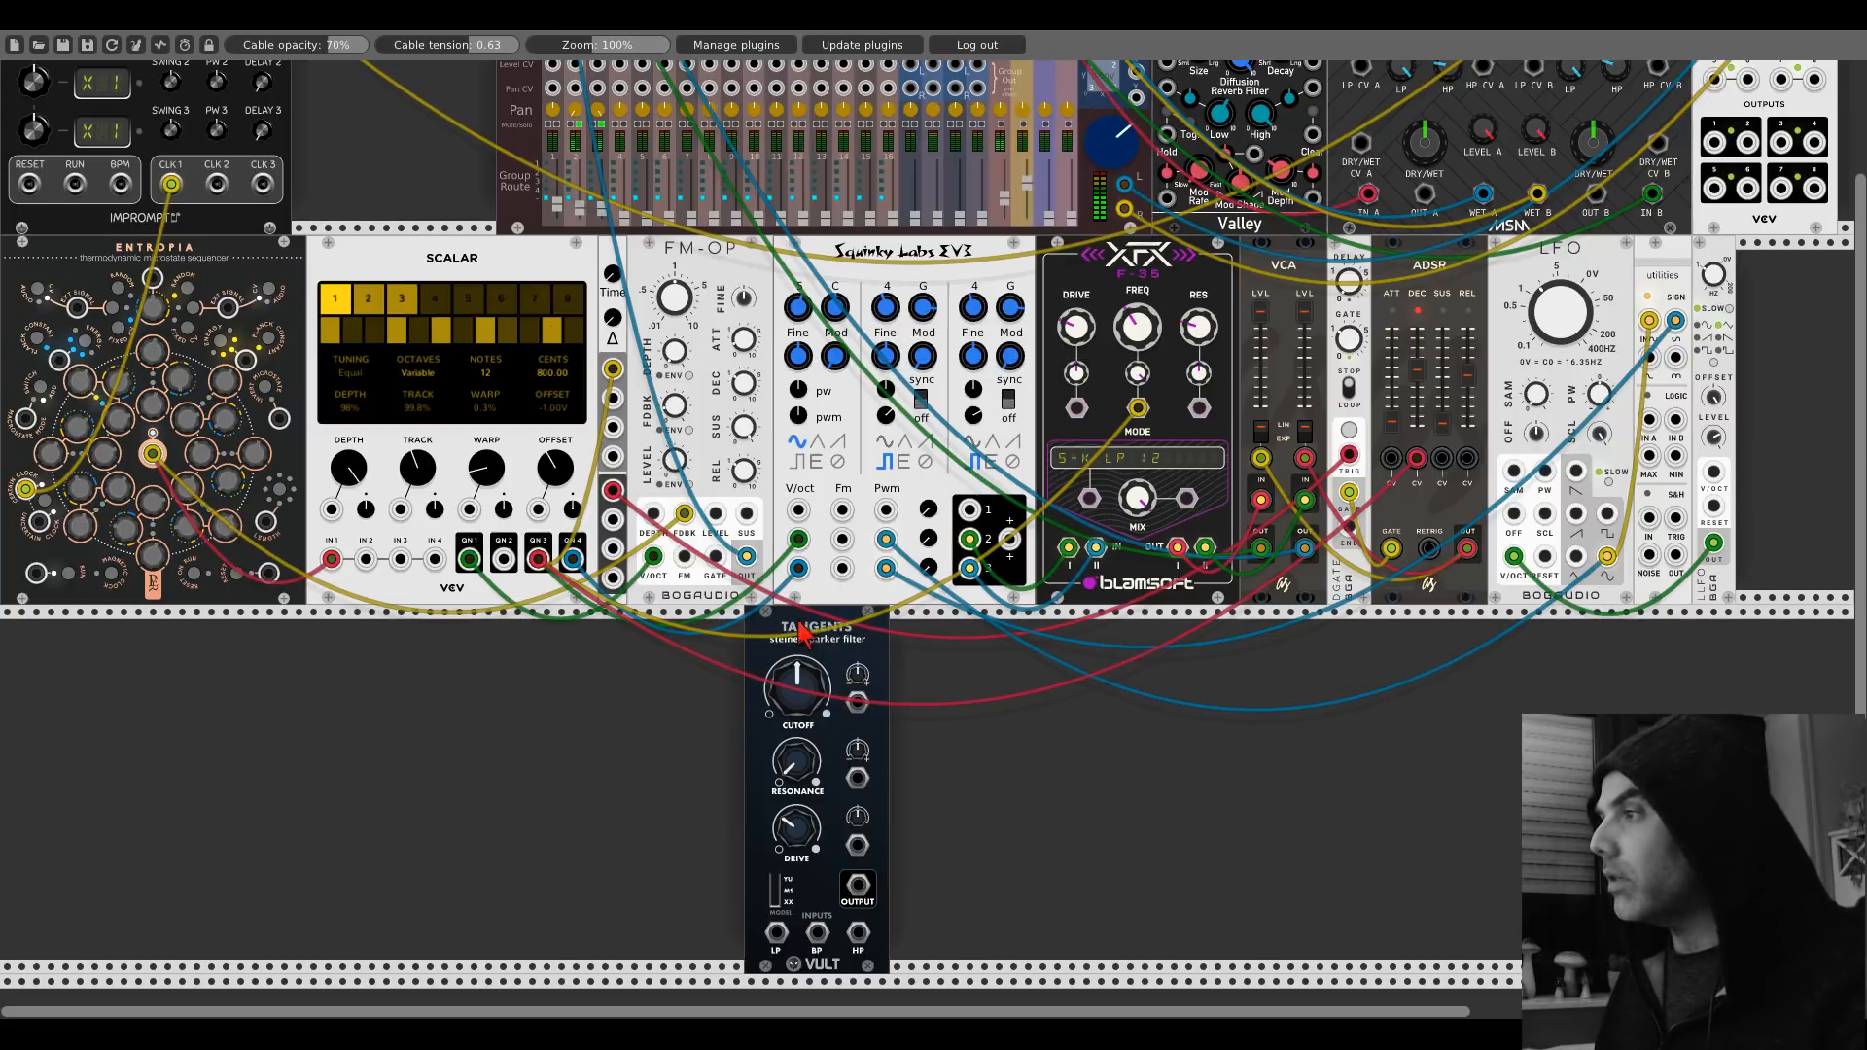
{"action": "left_click_drag", "start_coordinate": [801, 630], "coordinate": [833, 629]}
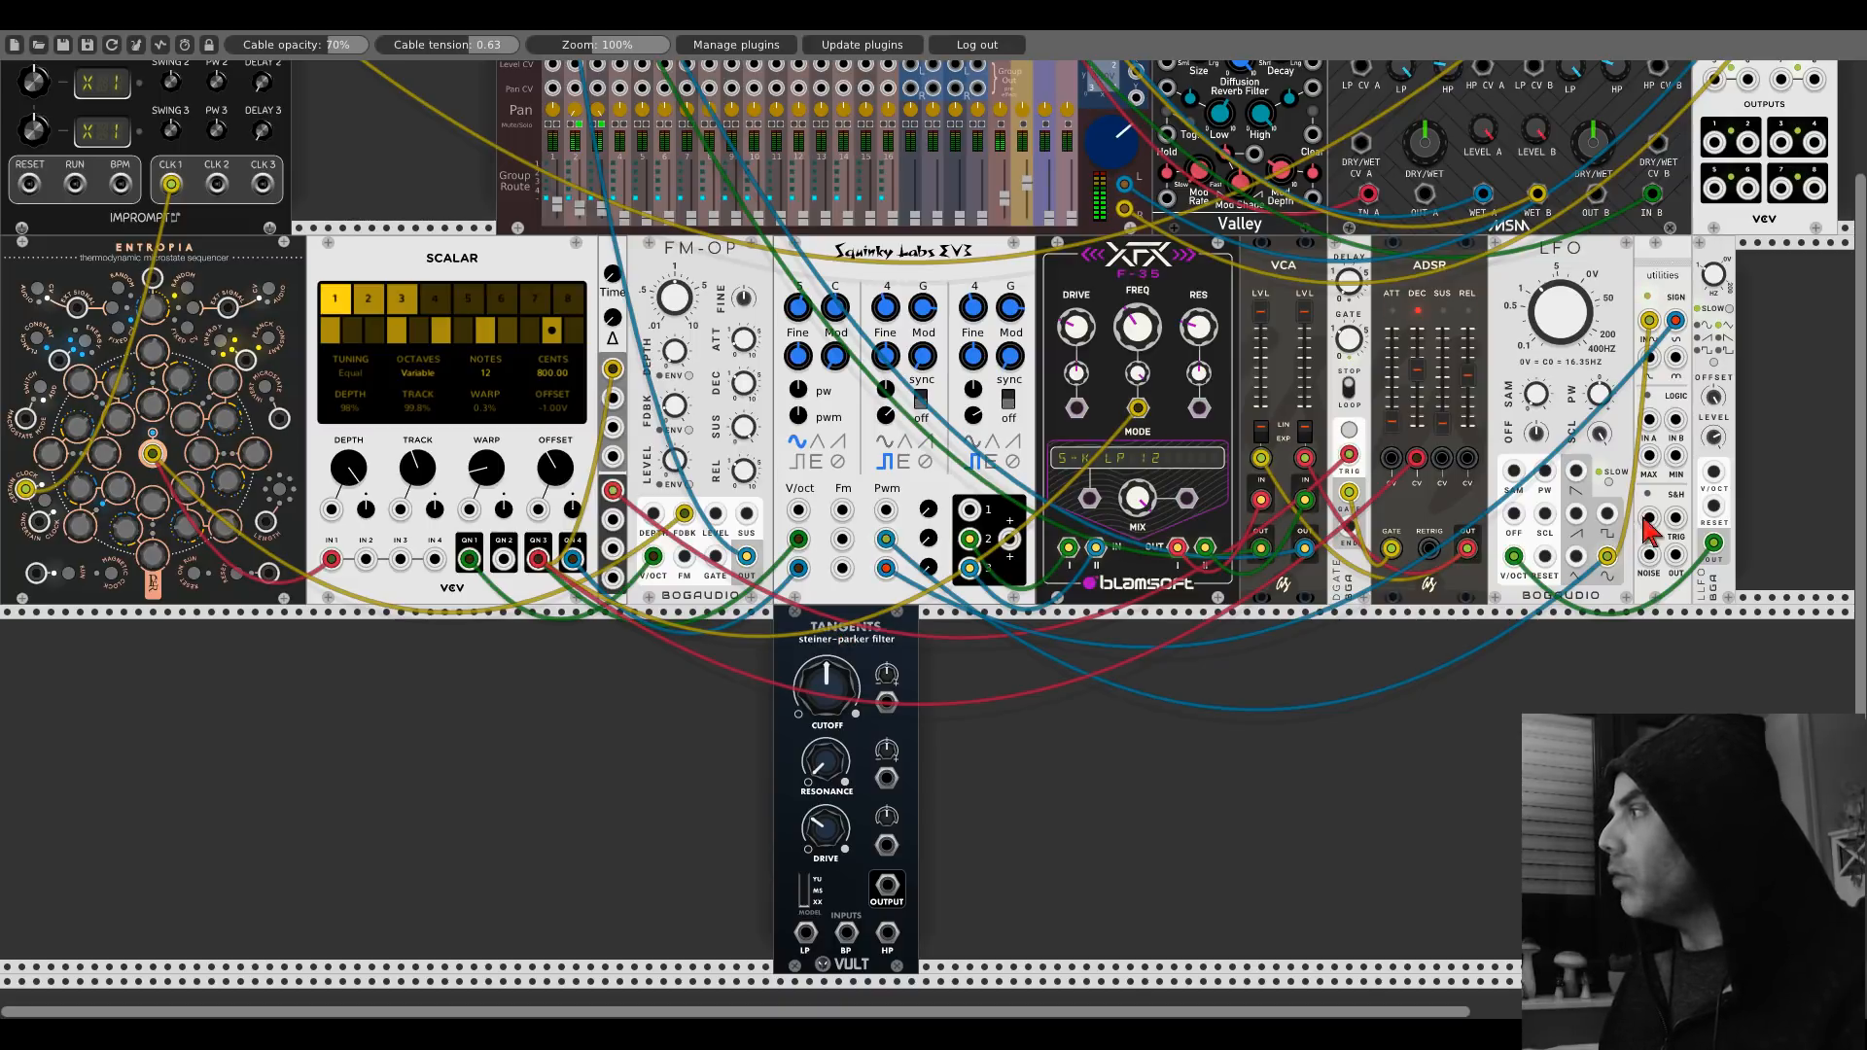
Patch Scalar's second output into the S&H input of Utilities and Clocked's CLK 2, at ratio /9, into its trigger input.
{"action": "left_click_drag", "start_coordinate": [1647, 519], "coordinate": [503, 561]}
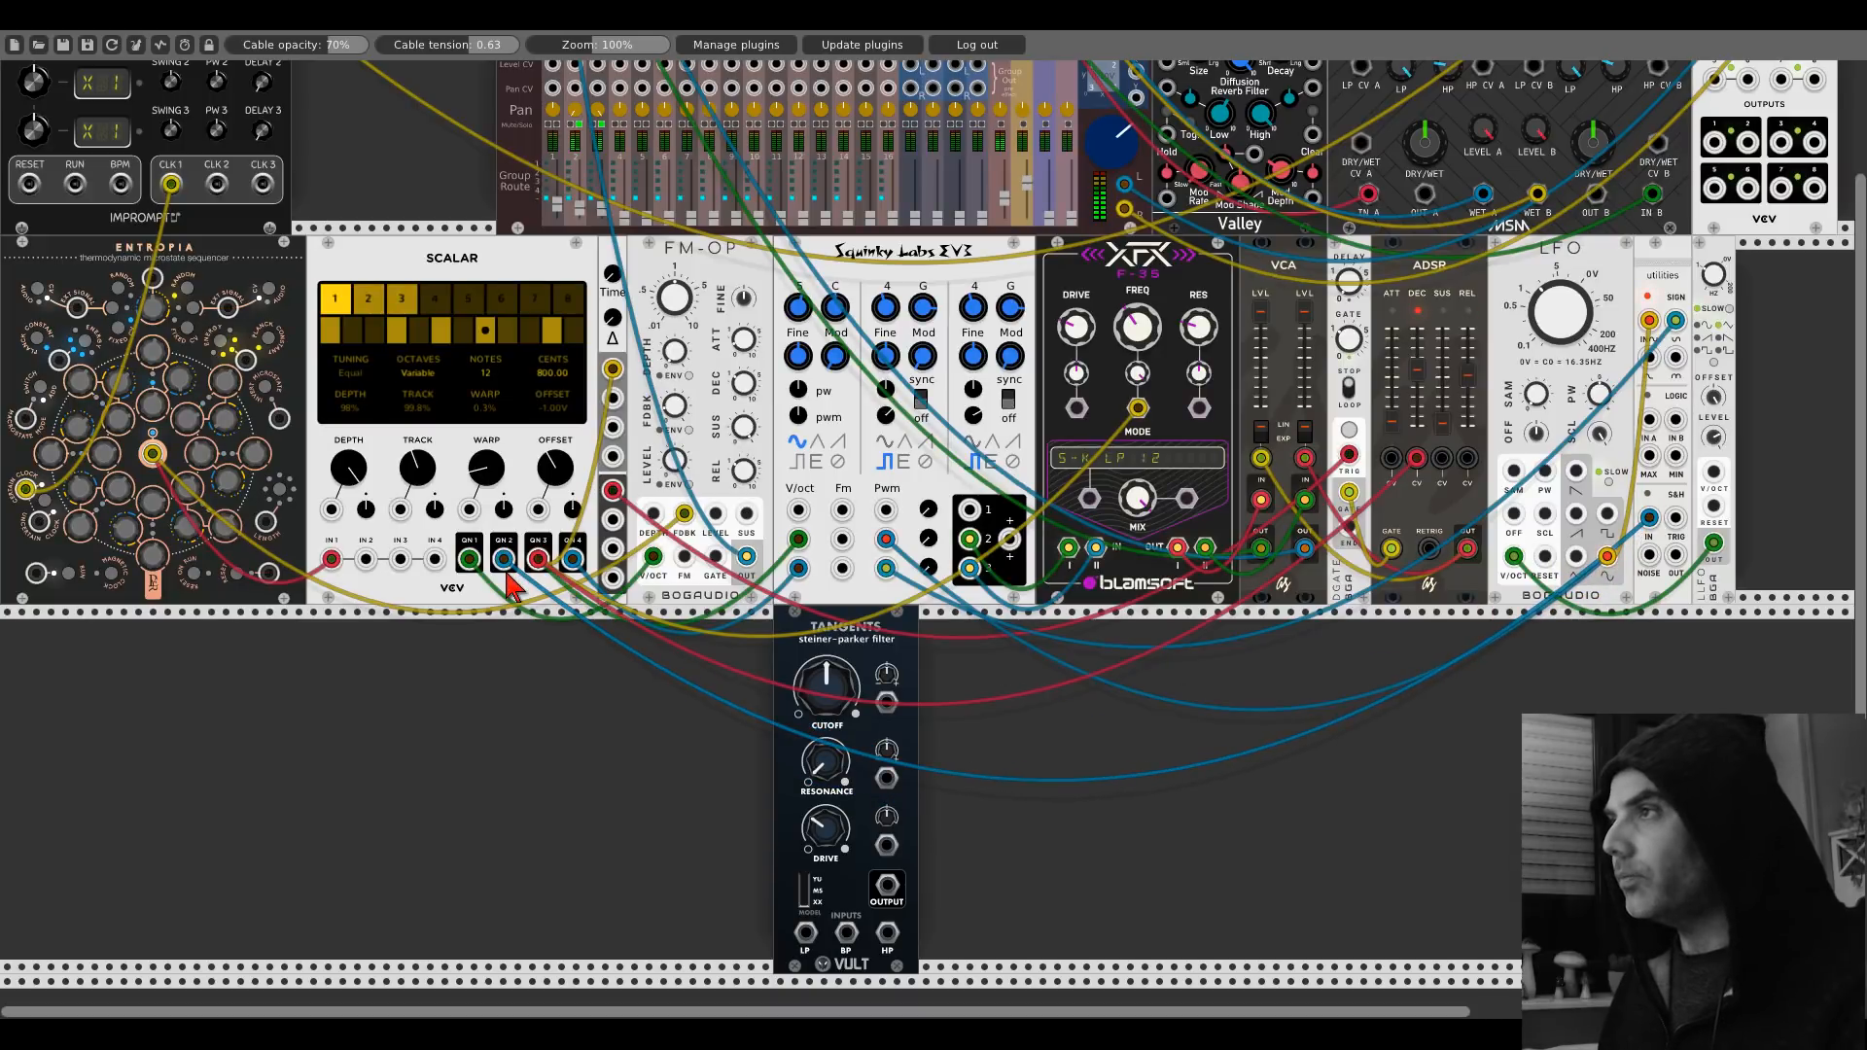
{"action": "left_click_drag", "start_coordinate": [1675, 520], "coordinate": [215, 378]}
{"action": "scroll", "coordinate": [1675, 530], "scroll_direction": "up", "scroll_amount": 3}
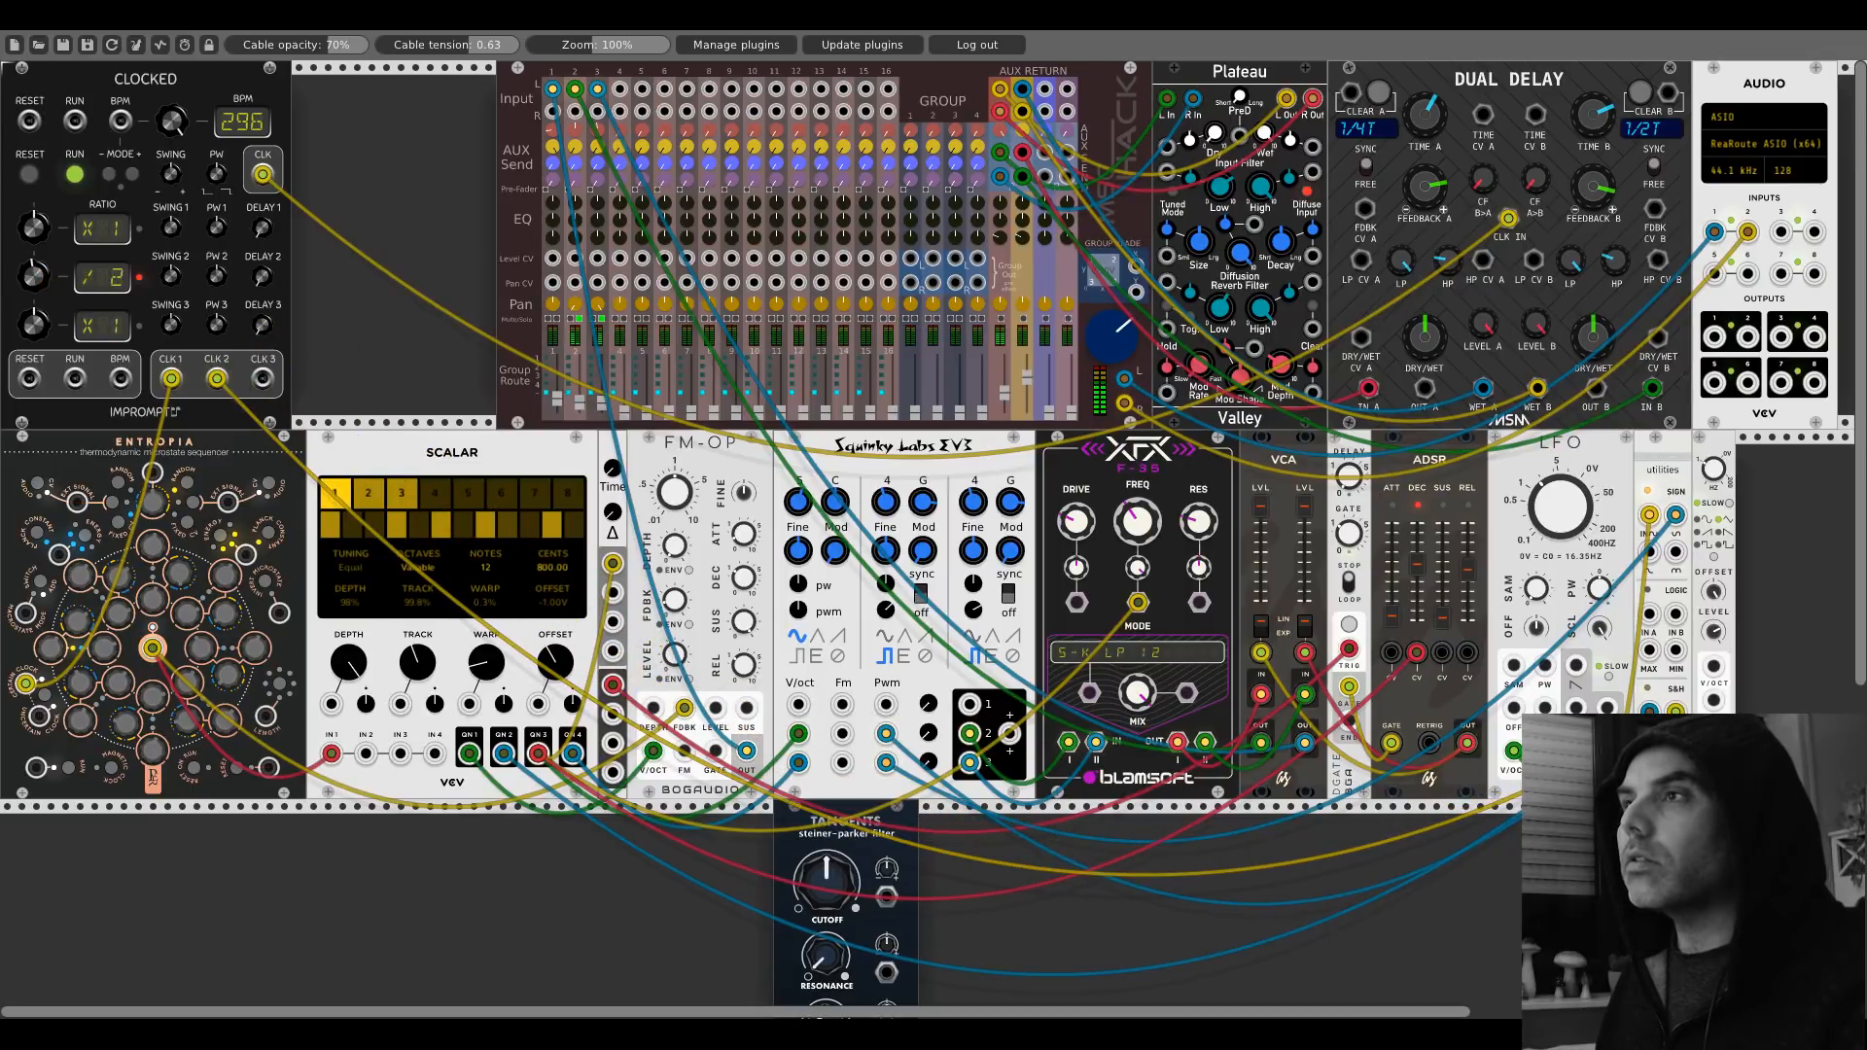
{"action": "left_click_drag", "start_coordinate": [34, 277], "coordinate": [41, 277]}
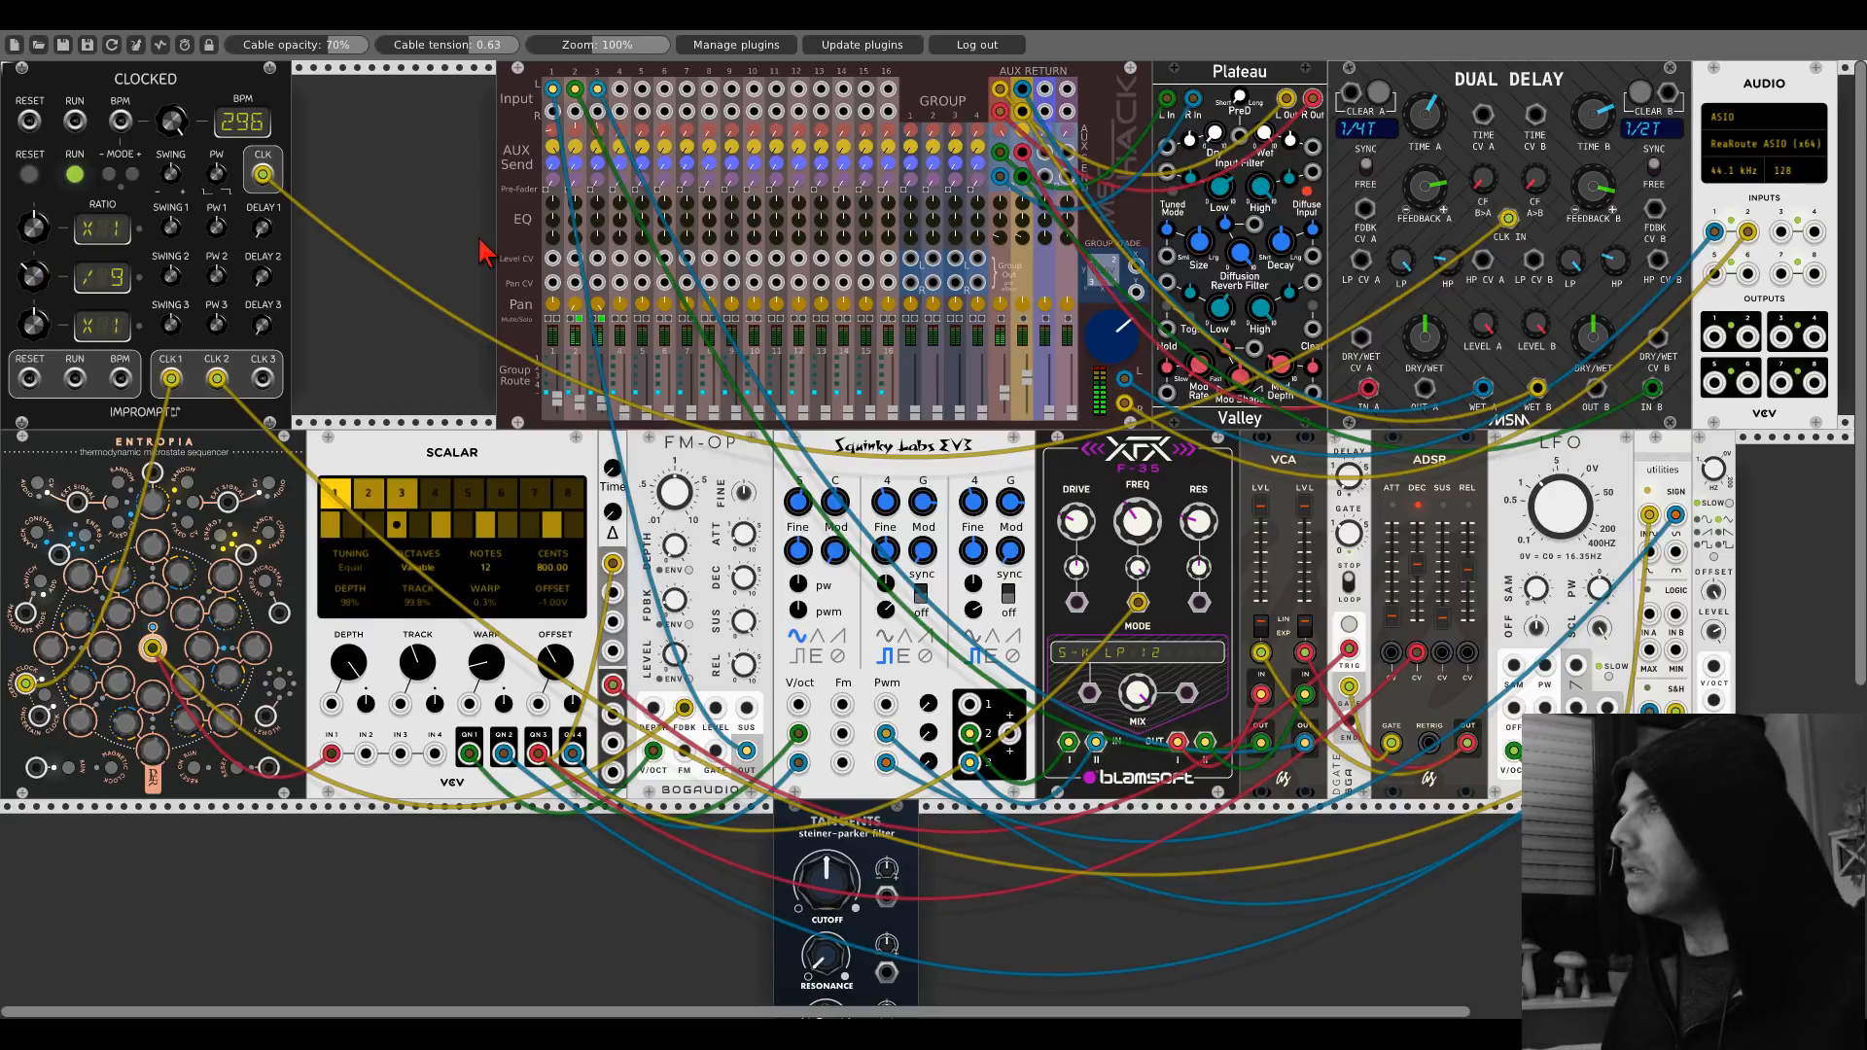
Set the ratio of Clocked's second clock to /17.
{"action": "scroll", "coordinate": [872, 469], "scroll_direction": "down", "scroll_amount": 3}
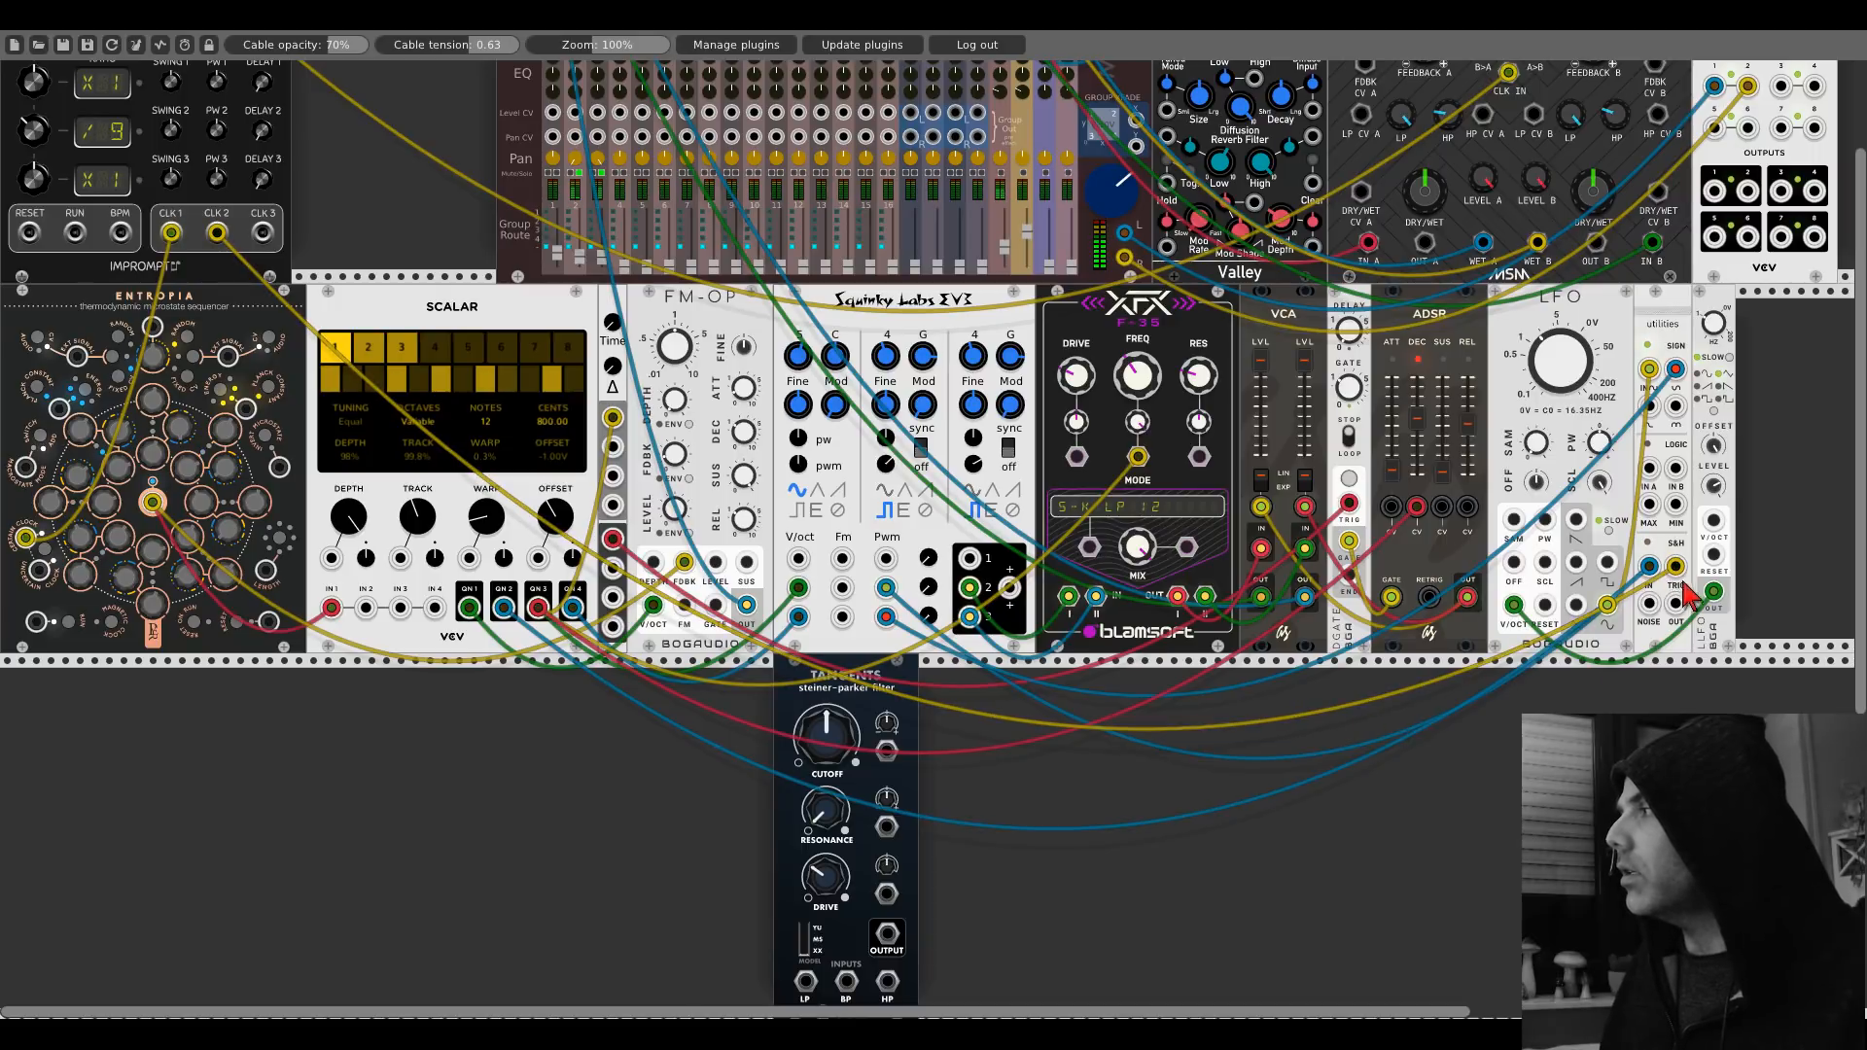
{"action": "scroll", "coordinate": [832, 769], "scroll_direction": "up", "scroll_amount": 3}
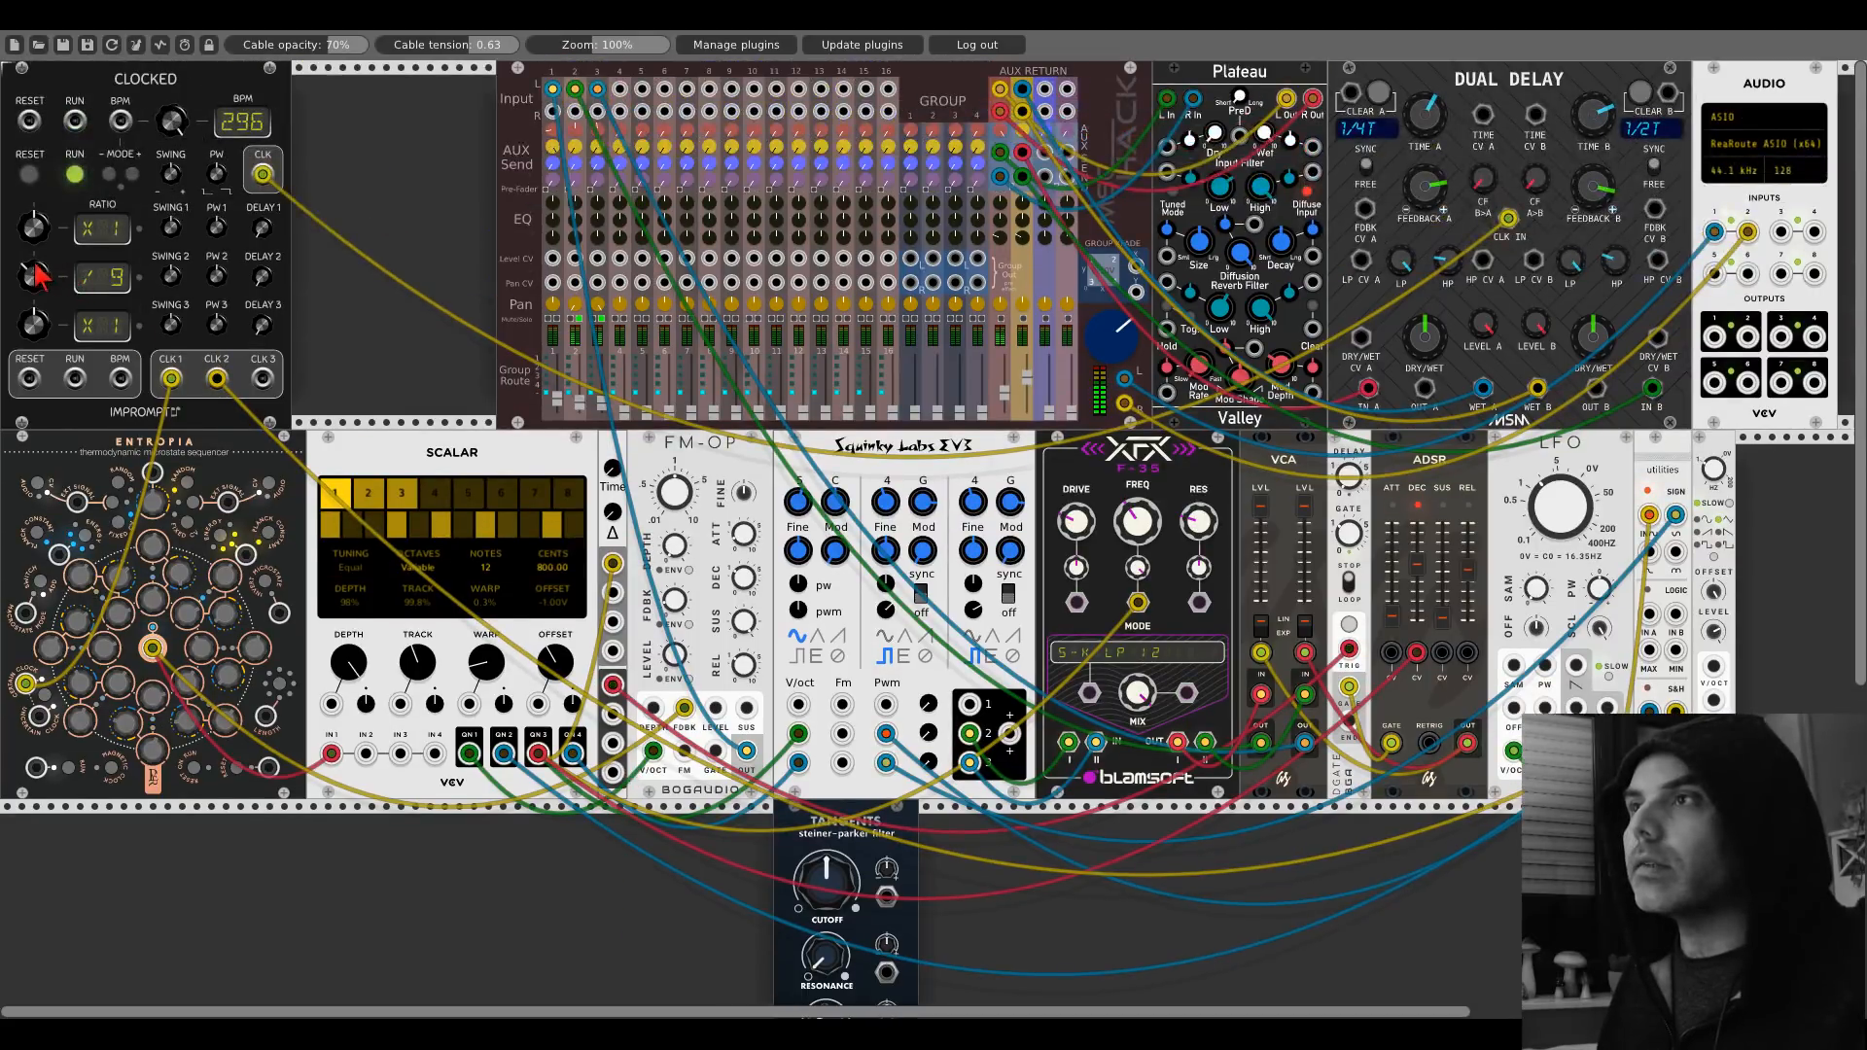
{"action": "left_click_drag", "start_coordinate": [33, 277], "coordinate": [33, 270]}
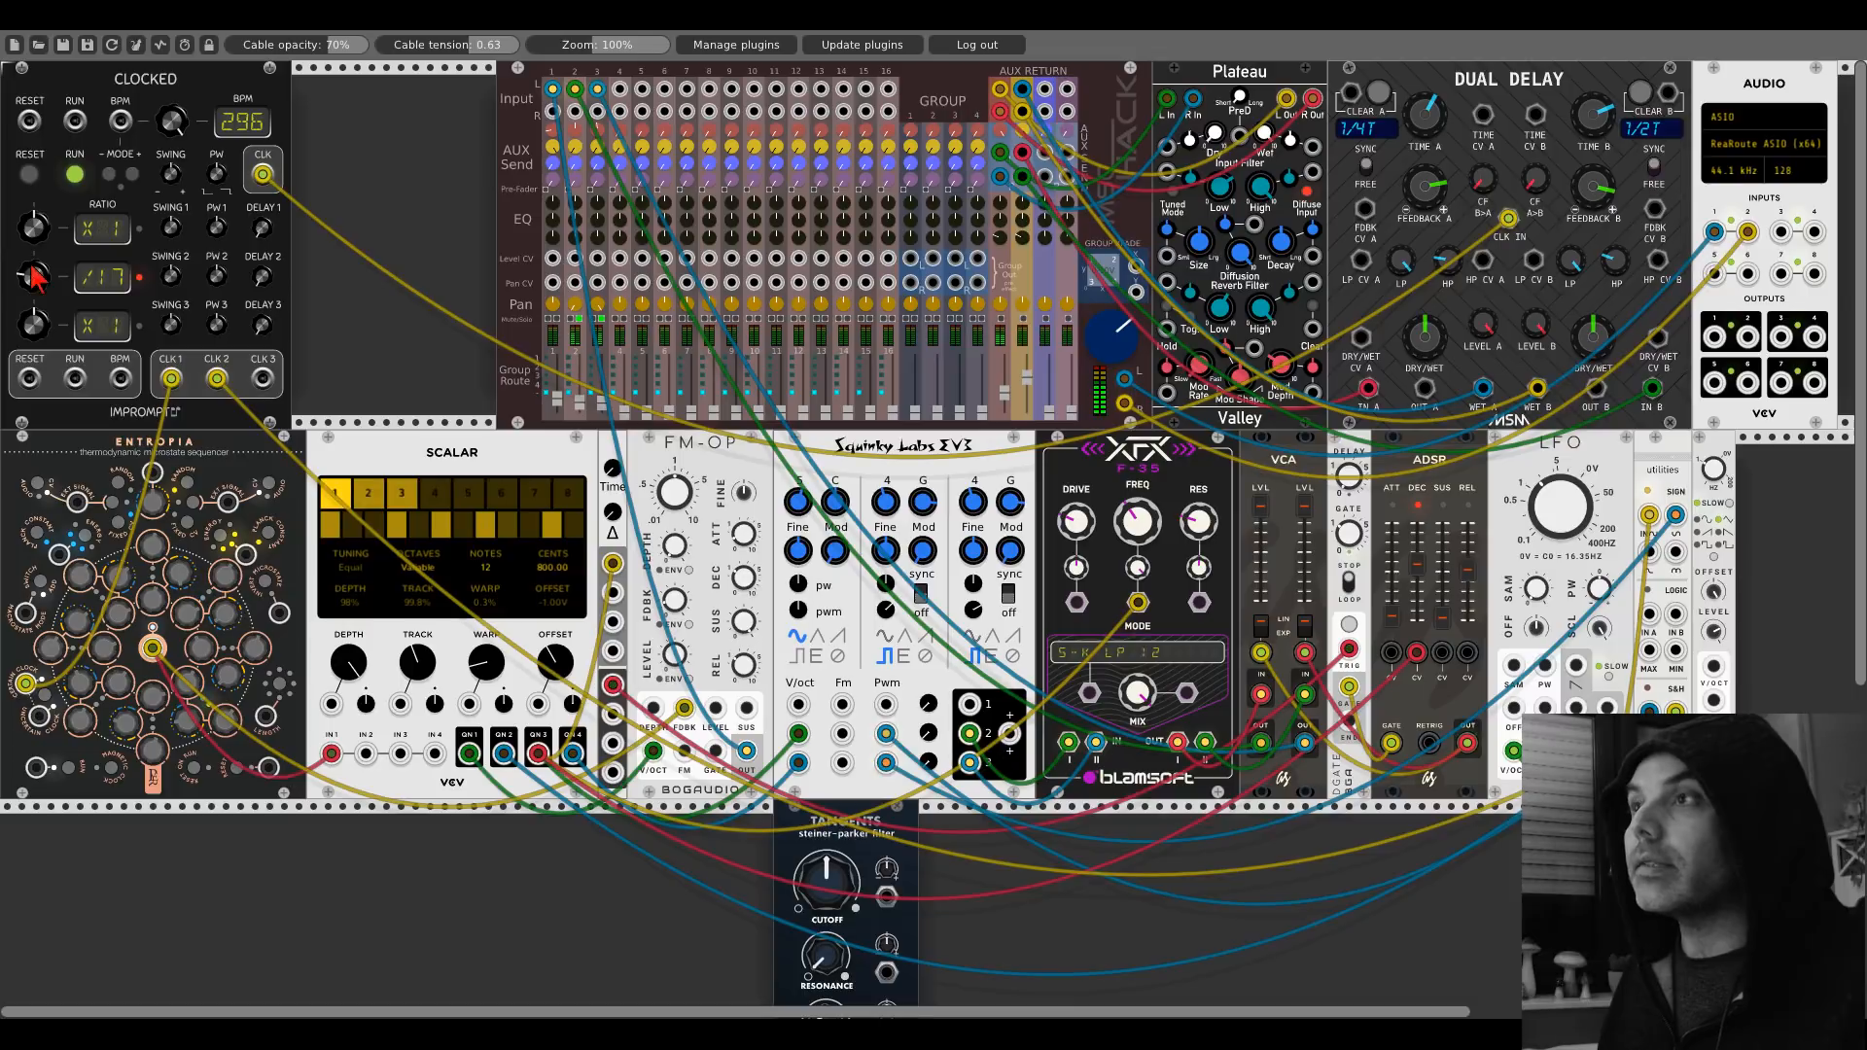
Patch the S&H output of Utilities into EV3's first V/oct input and set EV3's first oscillator to the sawtooth waveform.
{"action": "scroll", "coordinate": [1527, 573], "scroll_direction": "down", "scroll_amount": 4}
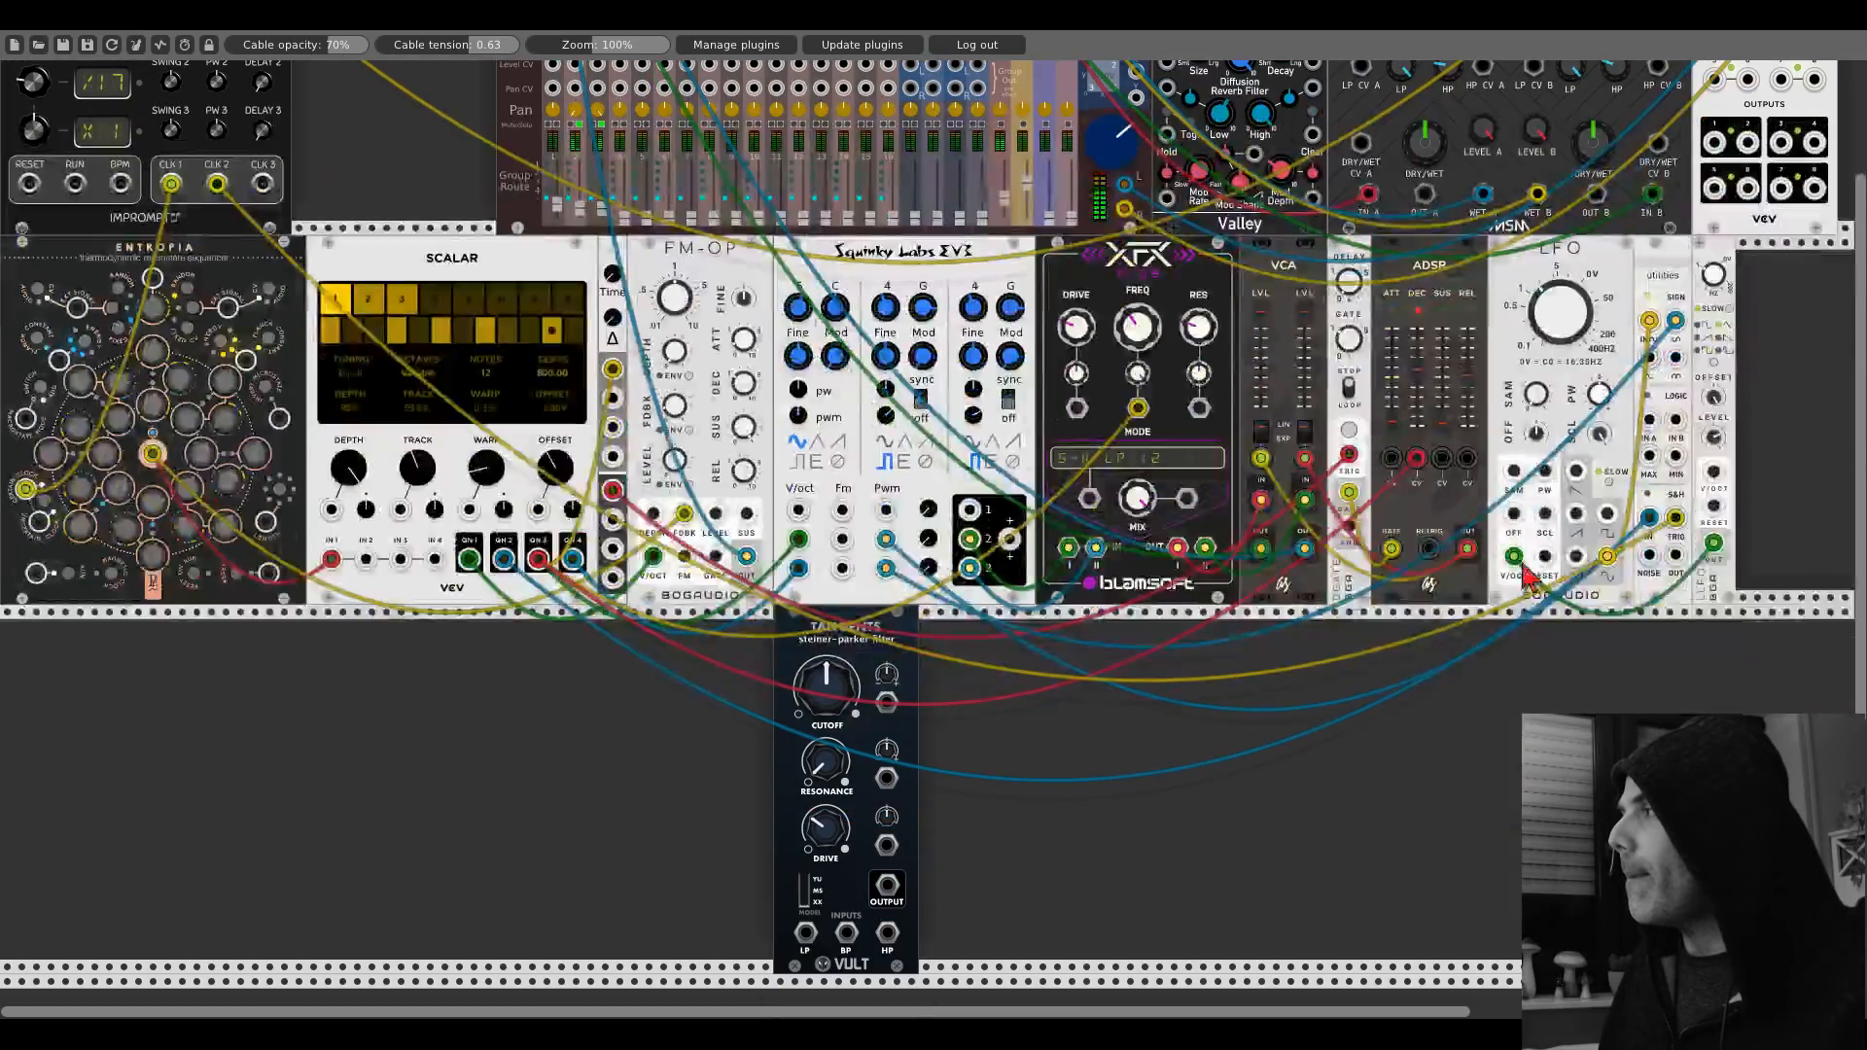
{"action": "left_click_drag", "start_coordinate": [1602, 553], "coordinate": [798, 510]}
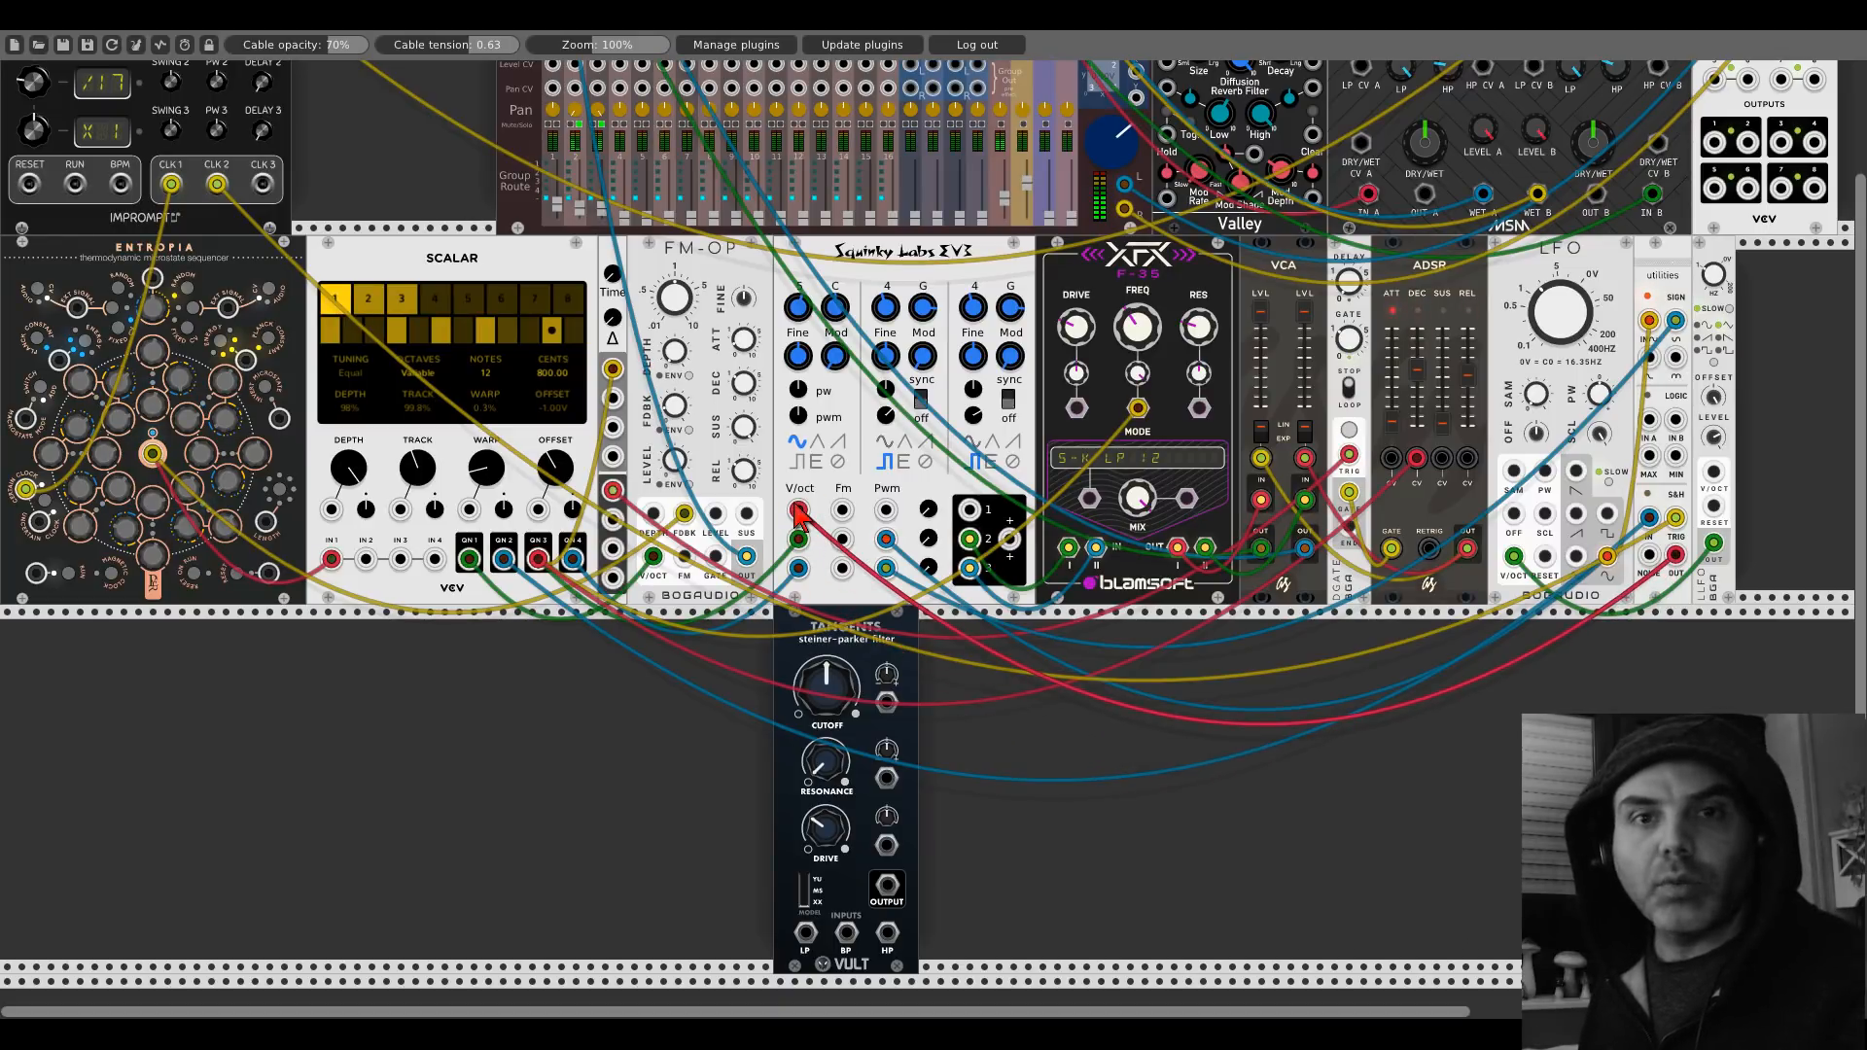
{"action": "left_click", "coordinate": [841, 446]}
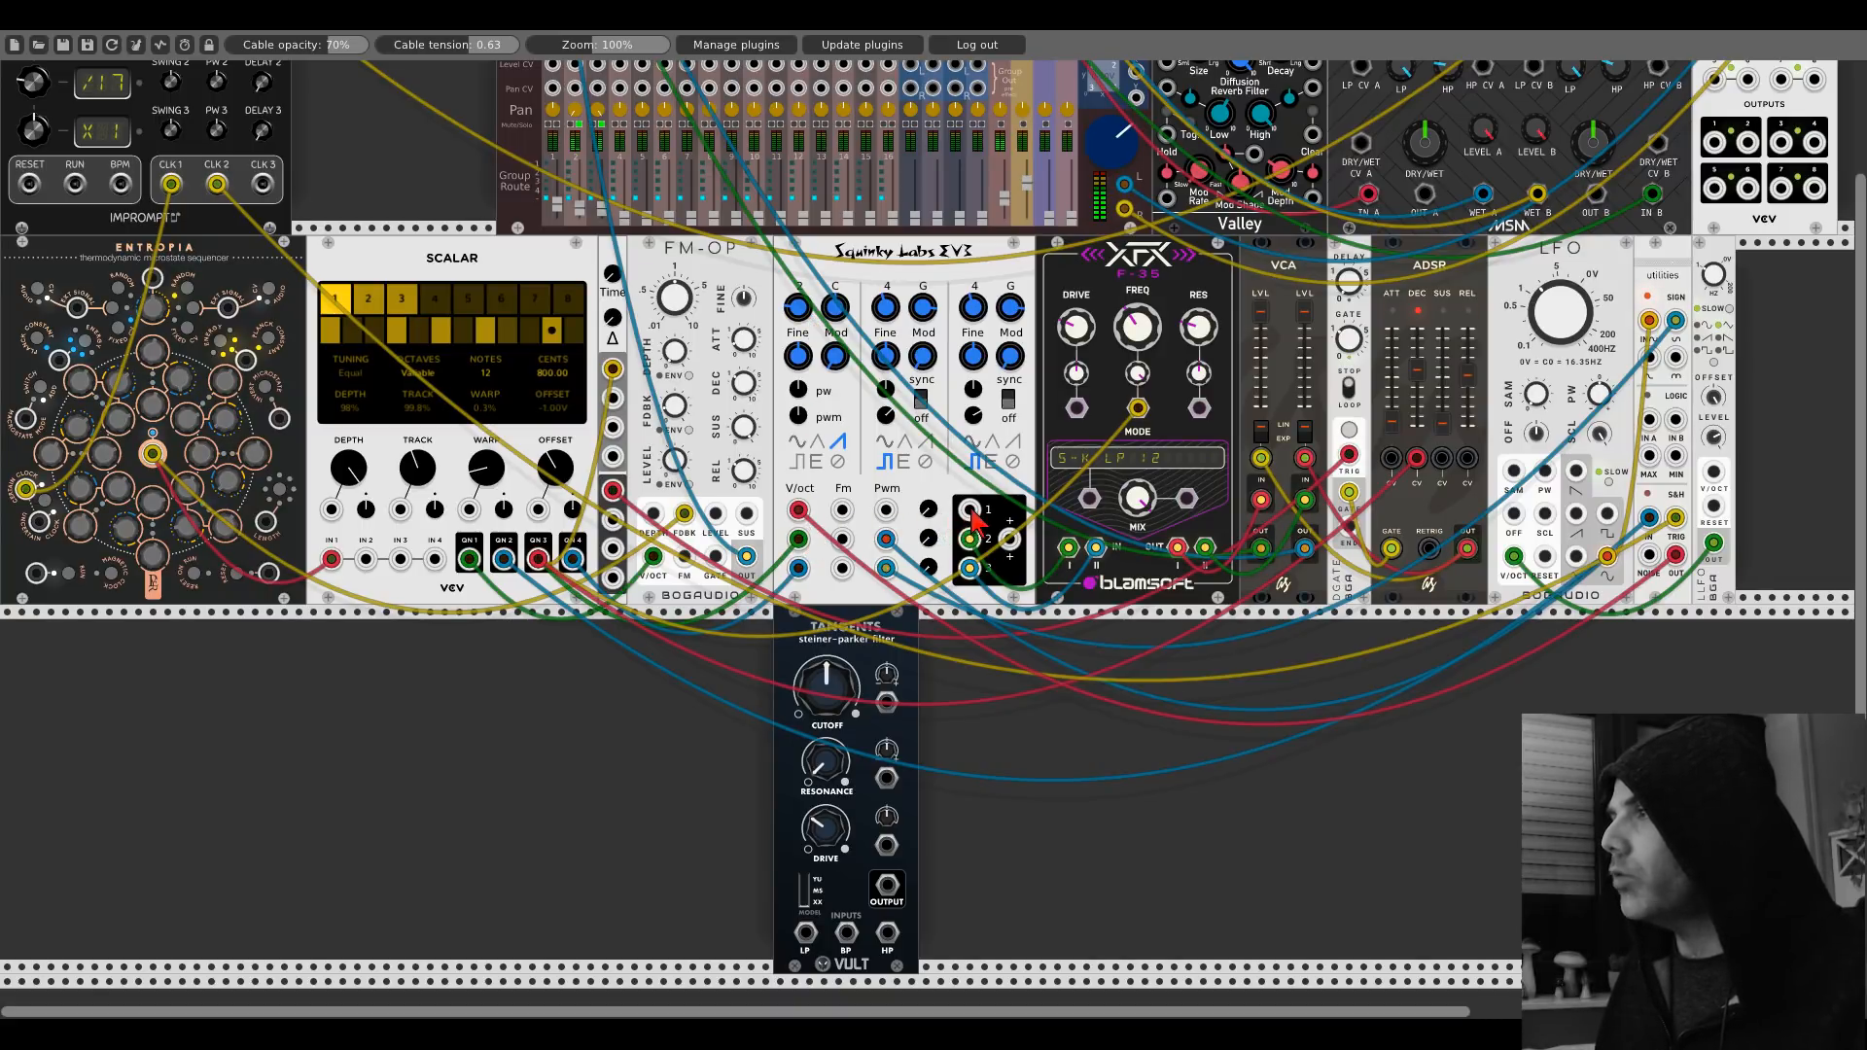
Patch EV3's first oscillator output into the Tangents LP input and the Tangents output into the mixer's channel 4 input.
{"action": "left_click_drag", "start_coordinate": [972, 512], "coordinate": [806, 934]}
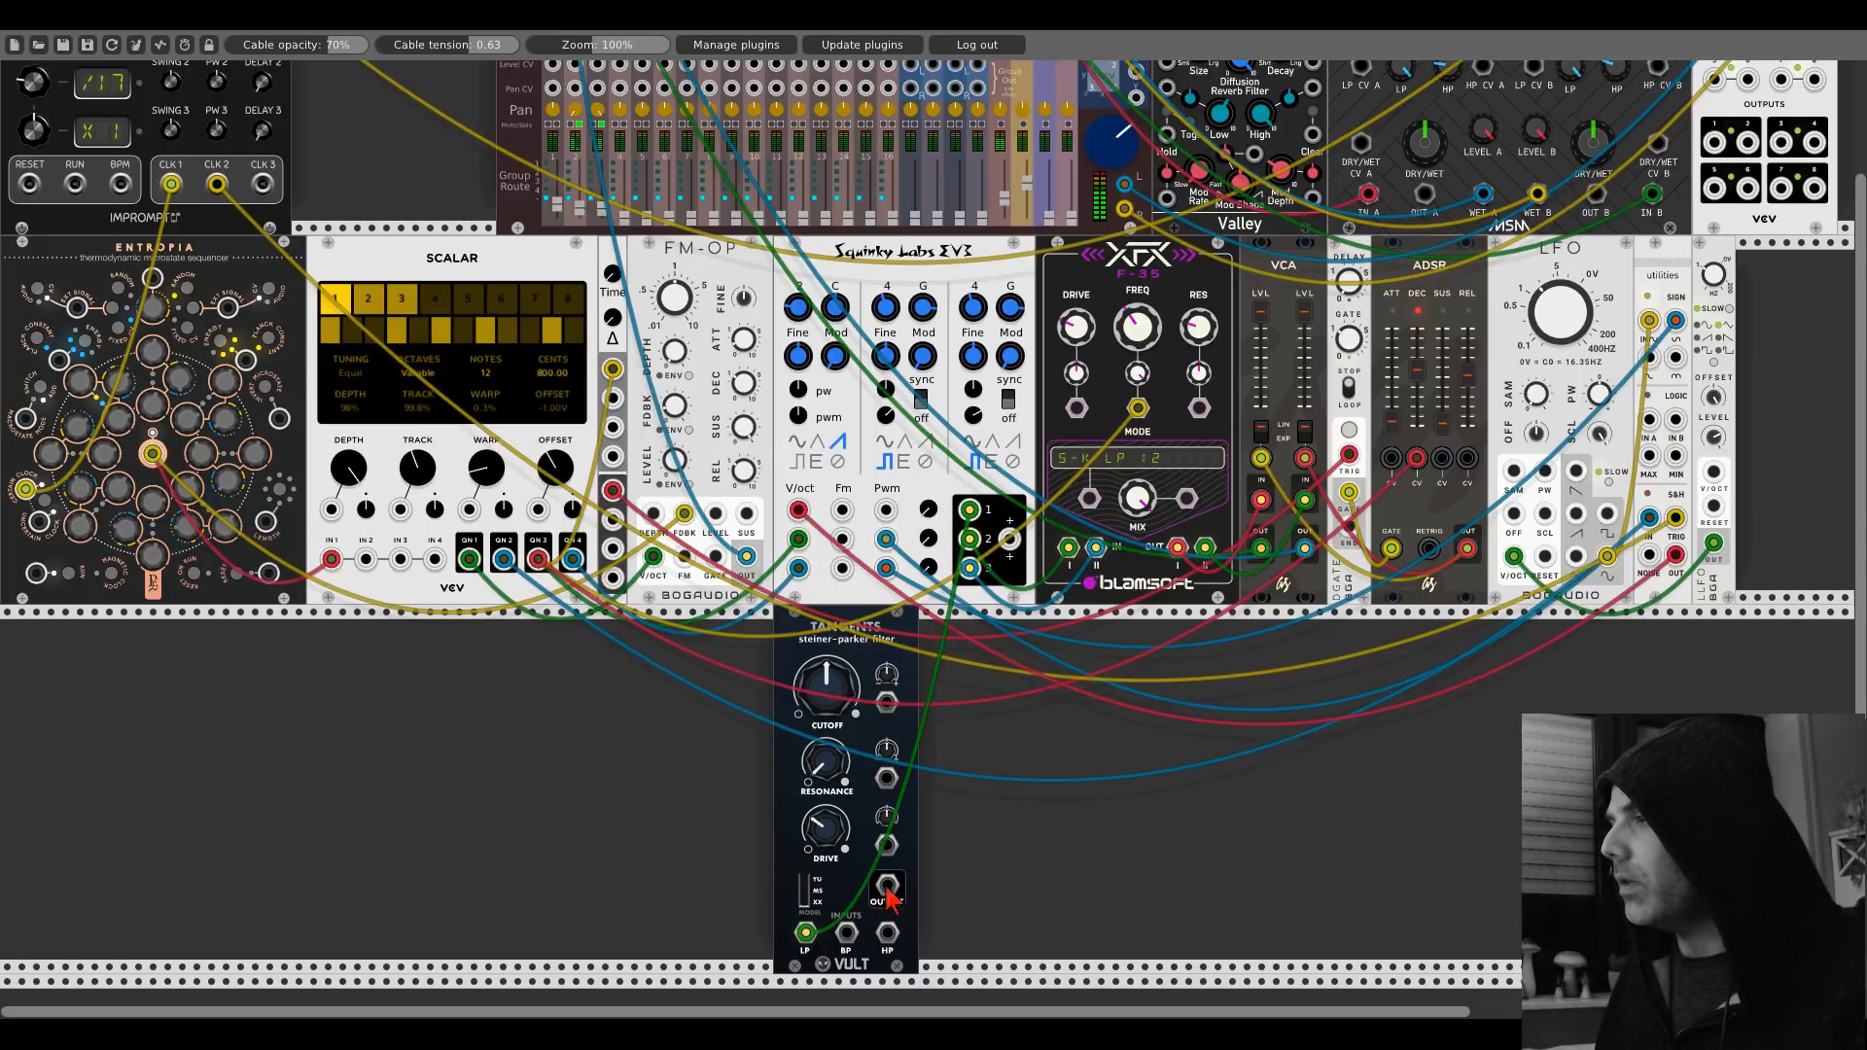
{"action": "scroll", "coordinate": [637, 167], "scroll_direction": "up", "scroll_amount": 4}
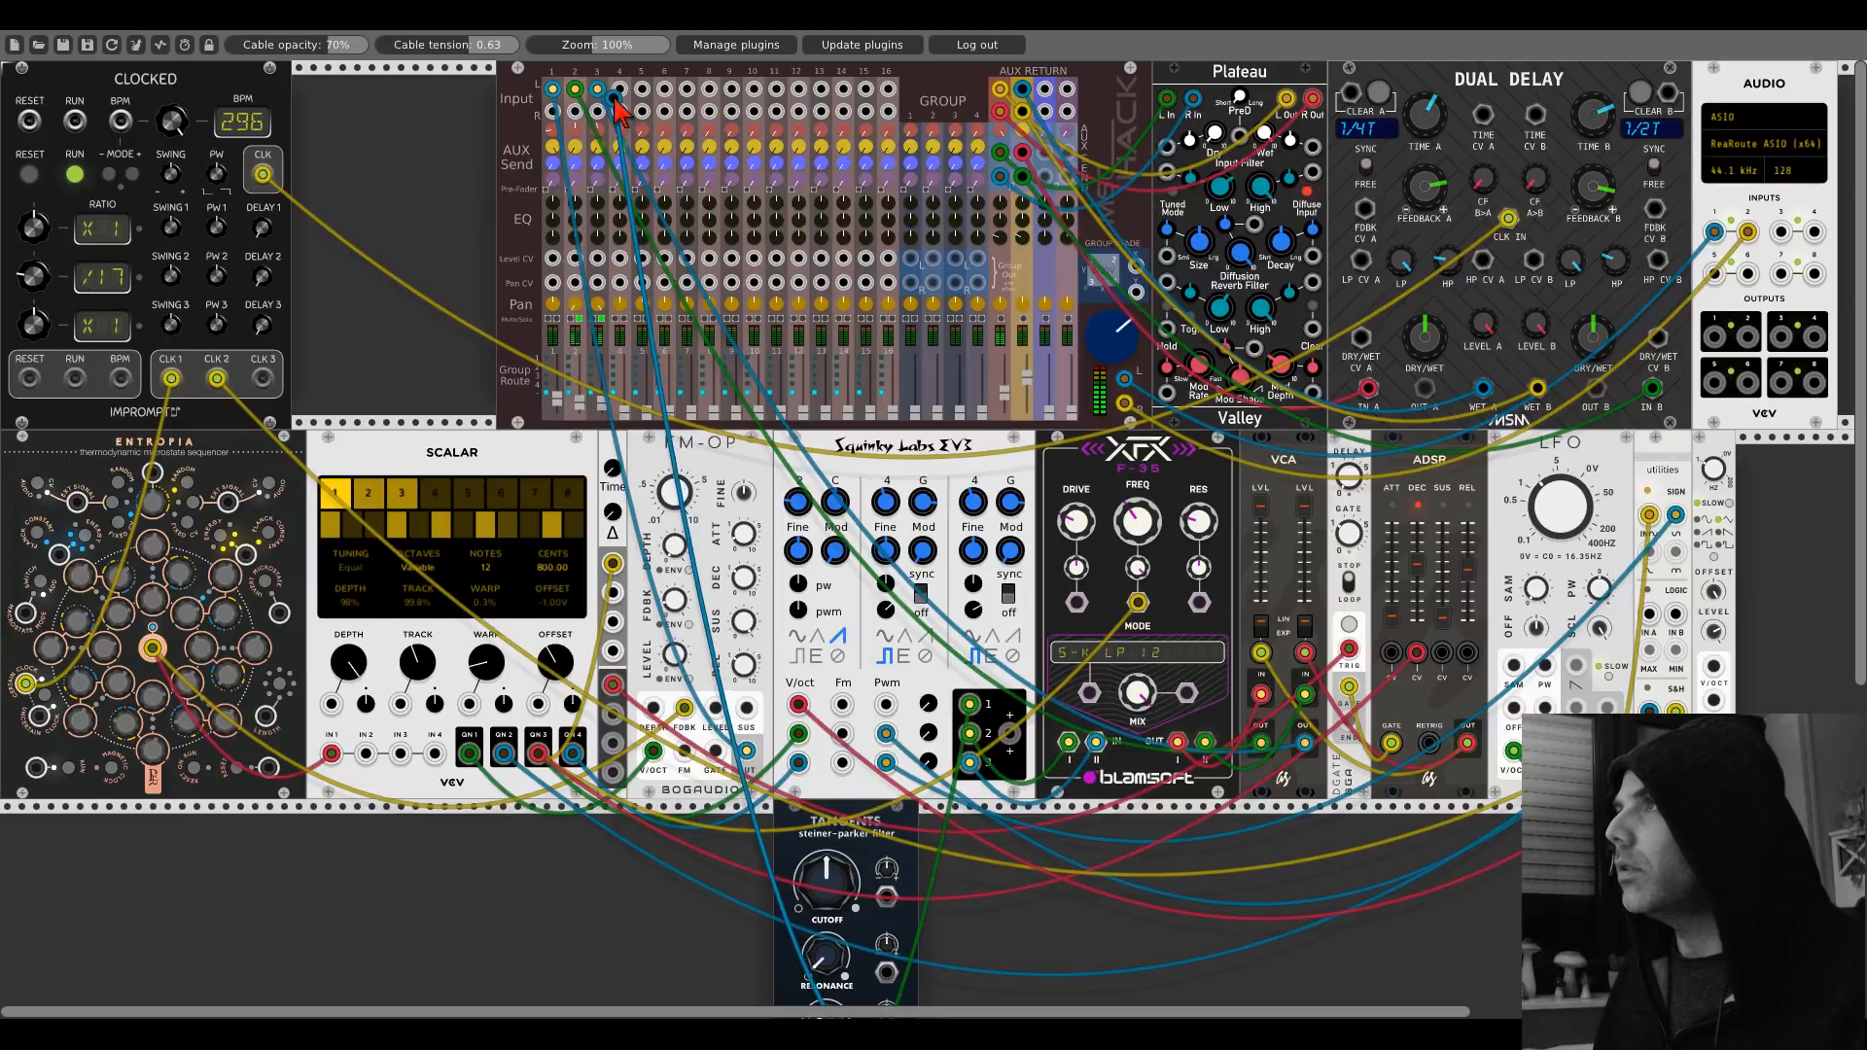
{"action": "scroll", "coordinate": [796, 499], "scroll_direction": "down", "scroll_amount": 6}
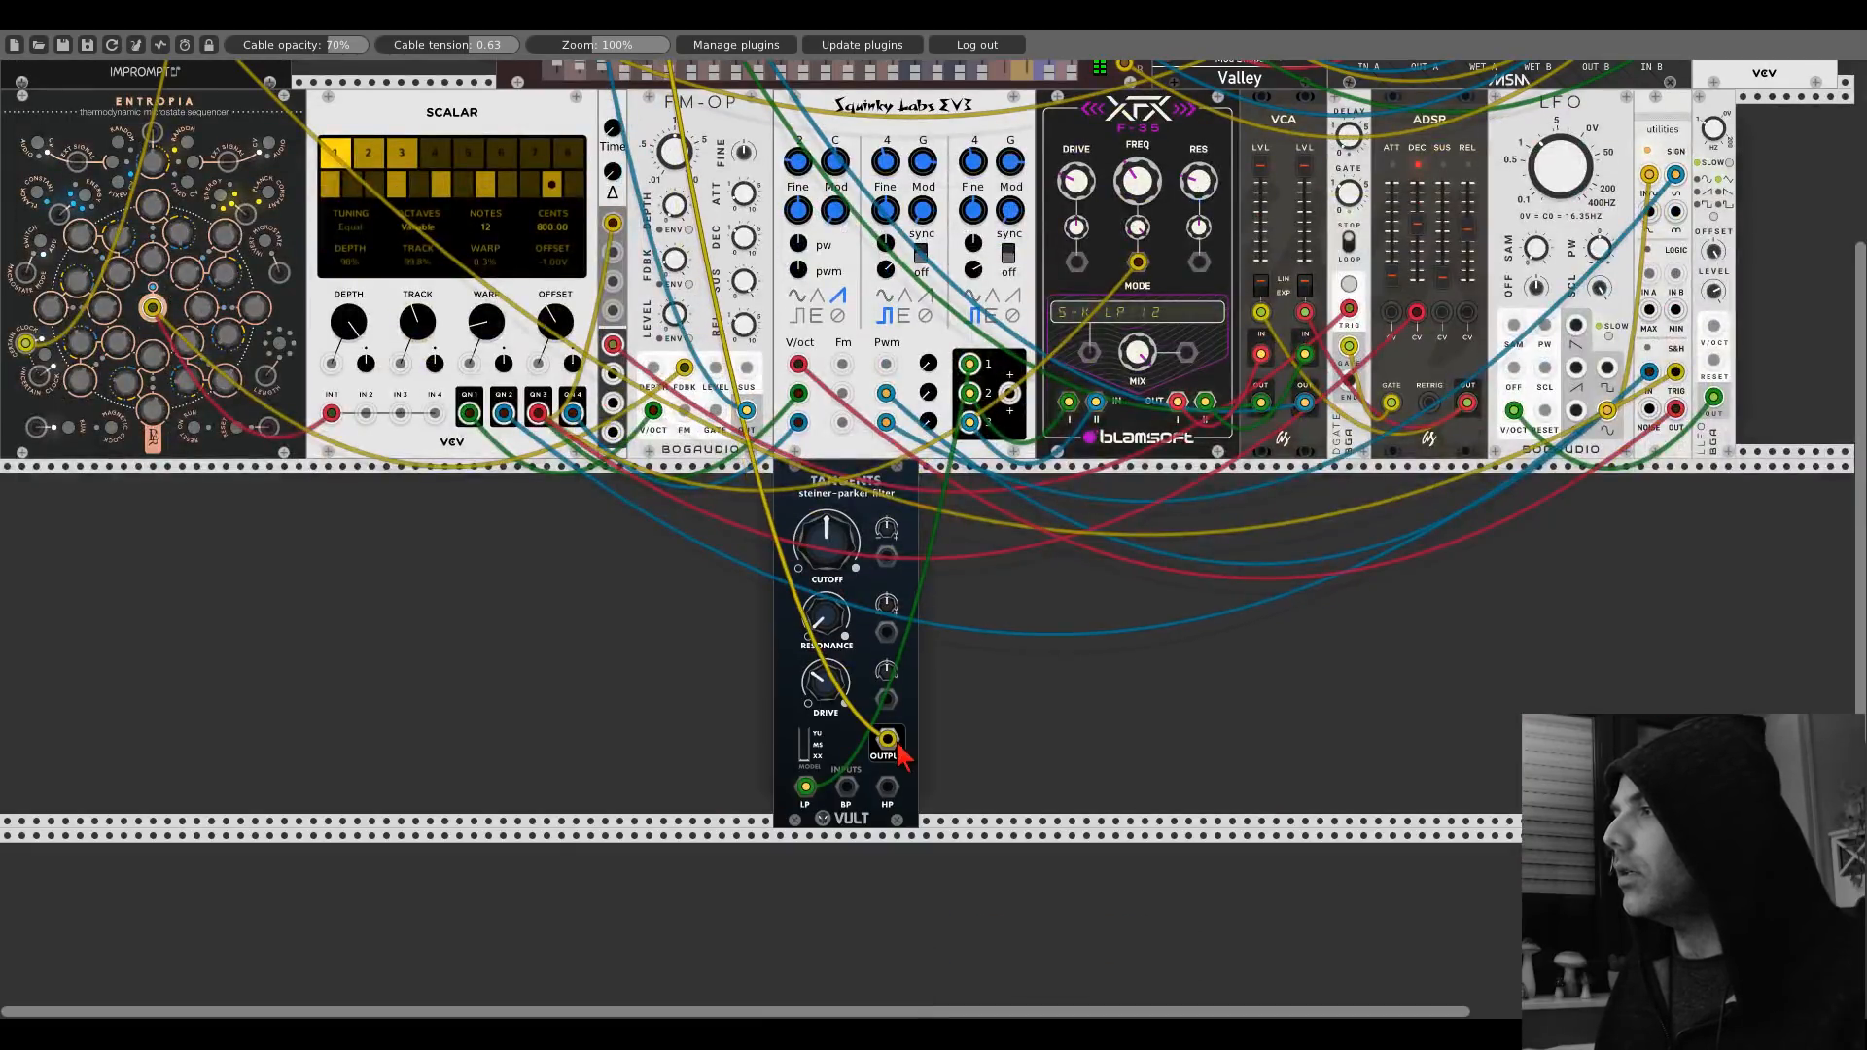
{"action": "scroll", "coordinate": [795, 499], "scroll_direction": "up", "scroll_amount": 6}
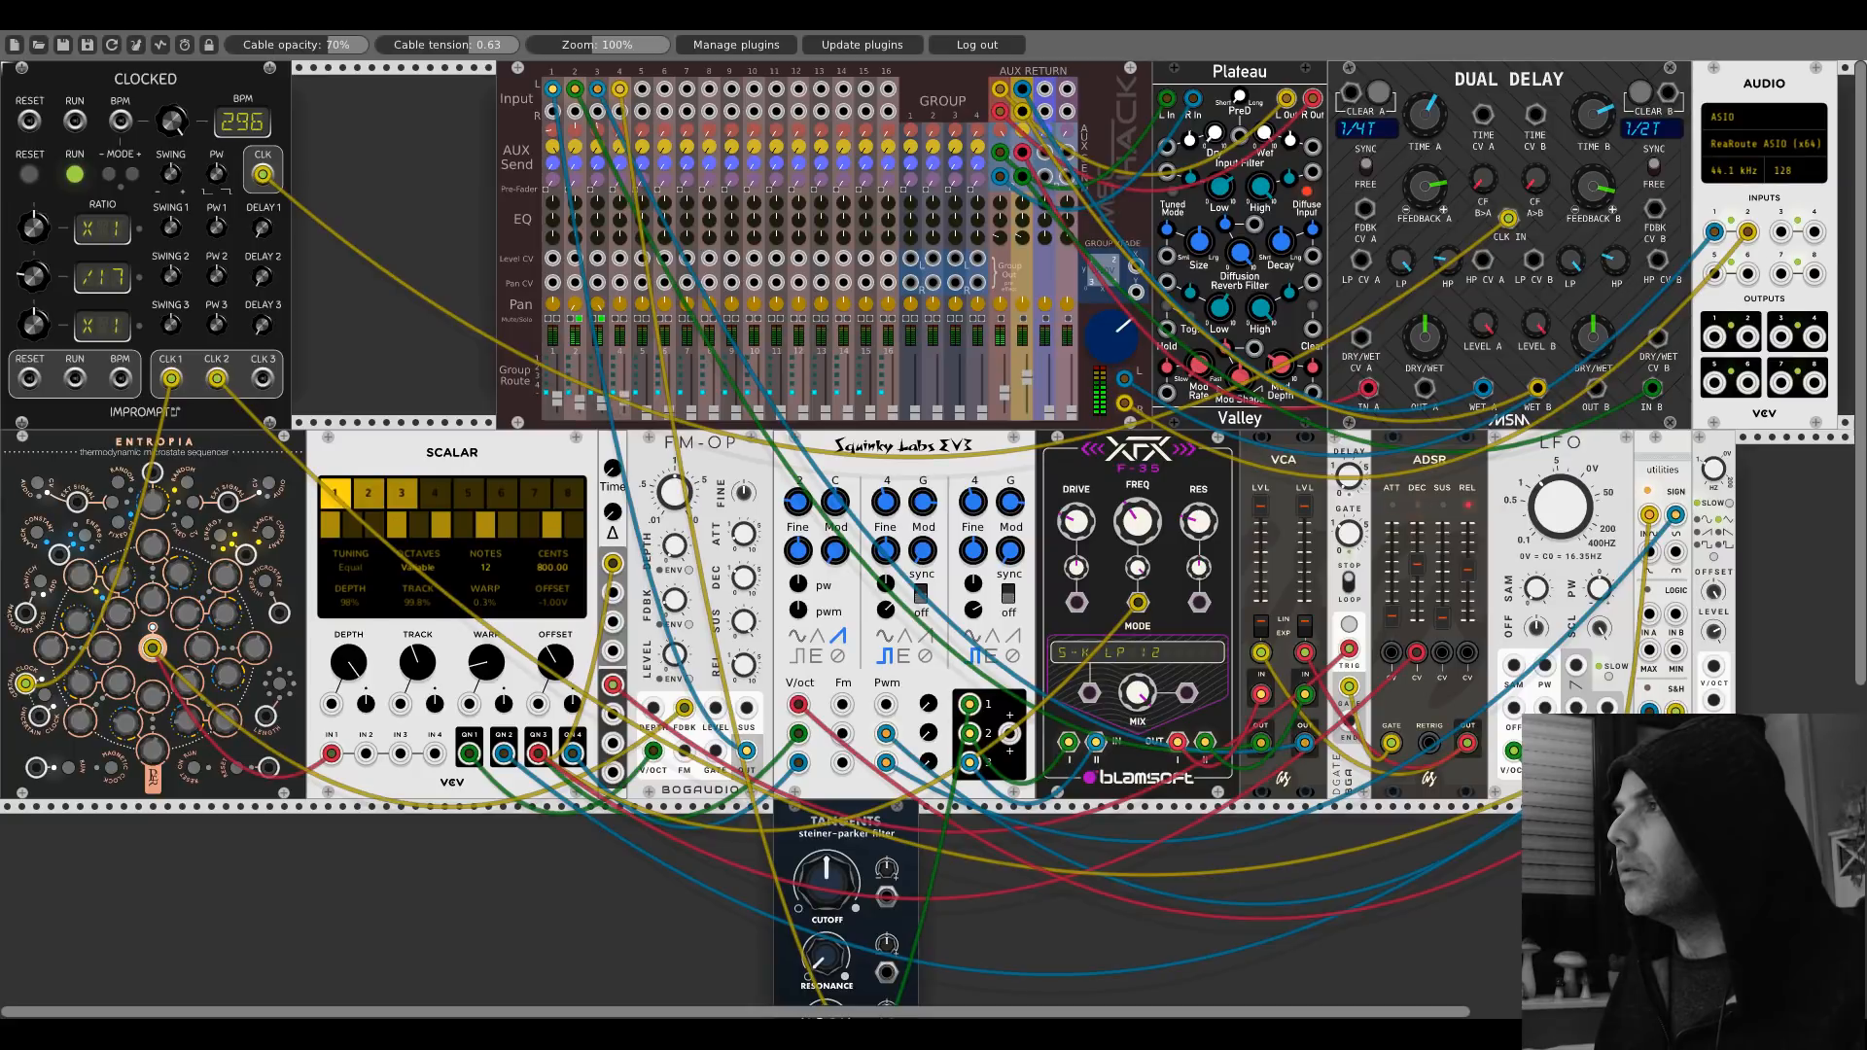
Lower the Tangents filter's cutoff below its middle position and raise its resonance slightly.
{"action": "scroll", "coordinate": [850, 645], "scroll_direction": "down", "scroll_amount": 8}
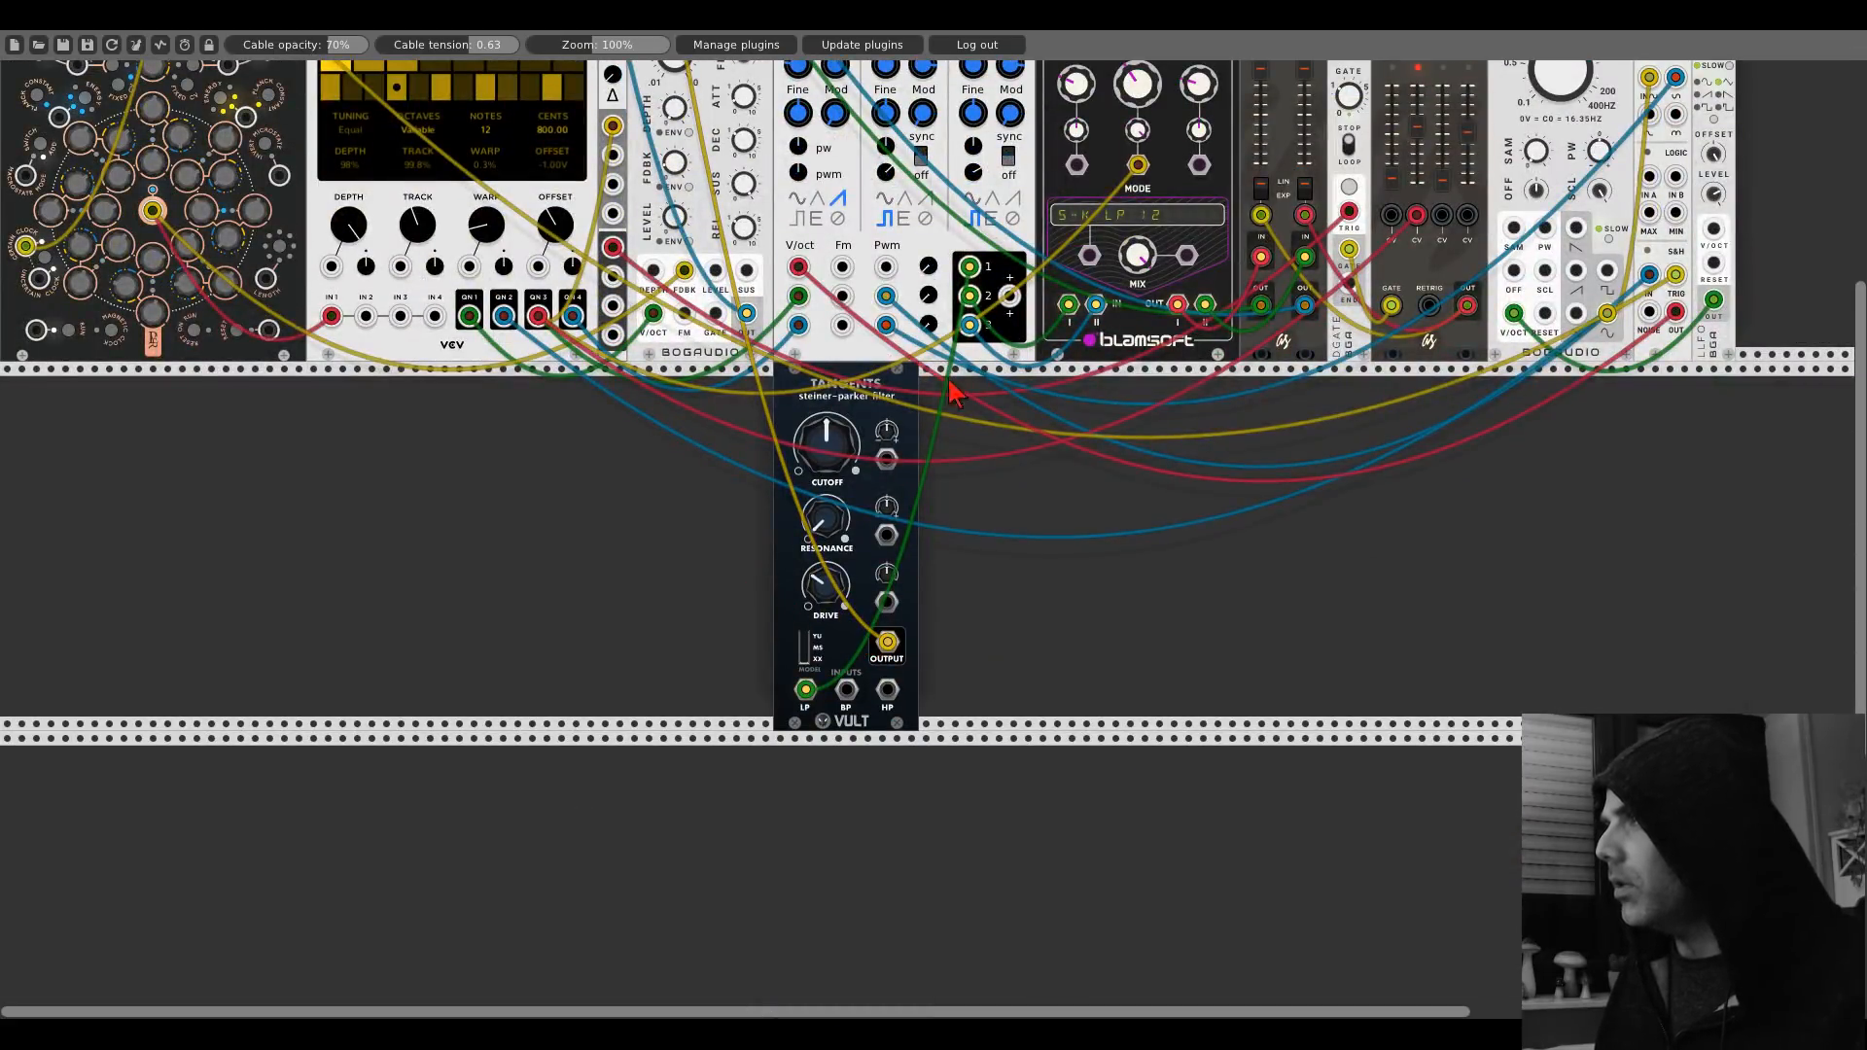
{"action": "scroll", "coordinate": [951, 379], "scroll_direction": "up", "scroll_amount": 2}
{"action": "scroll", "coordinate": [951, 375], "scroll_direction": "up", "scroll_amount": 2}
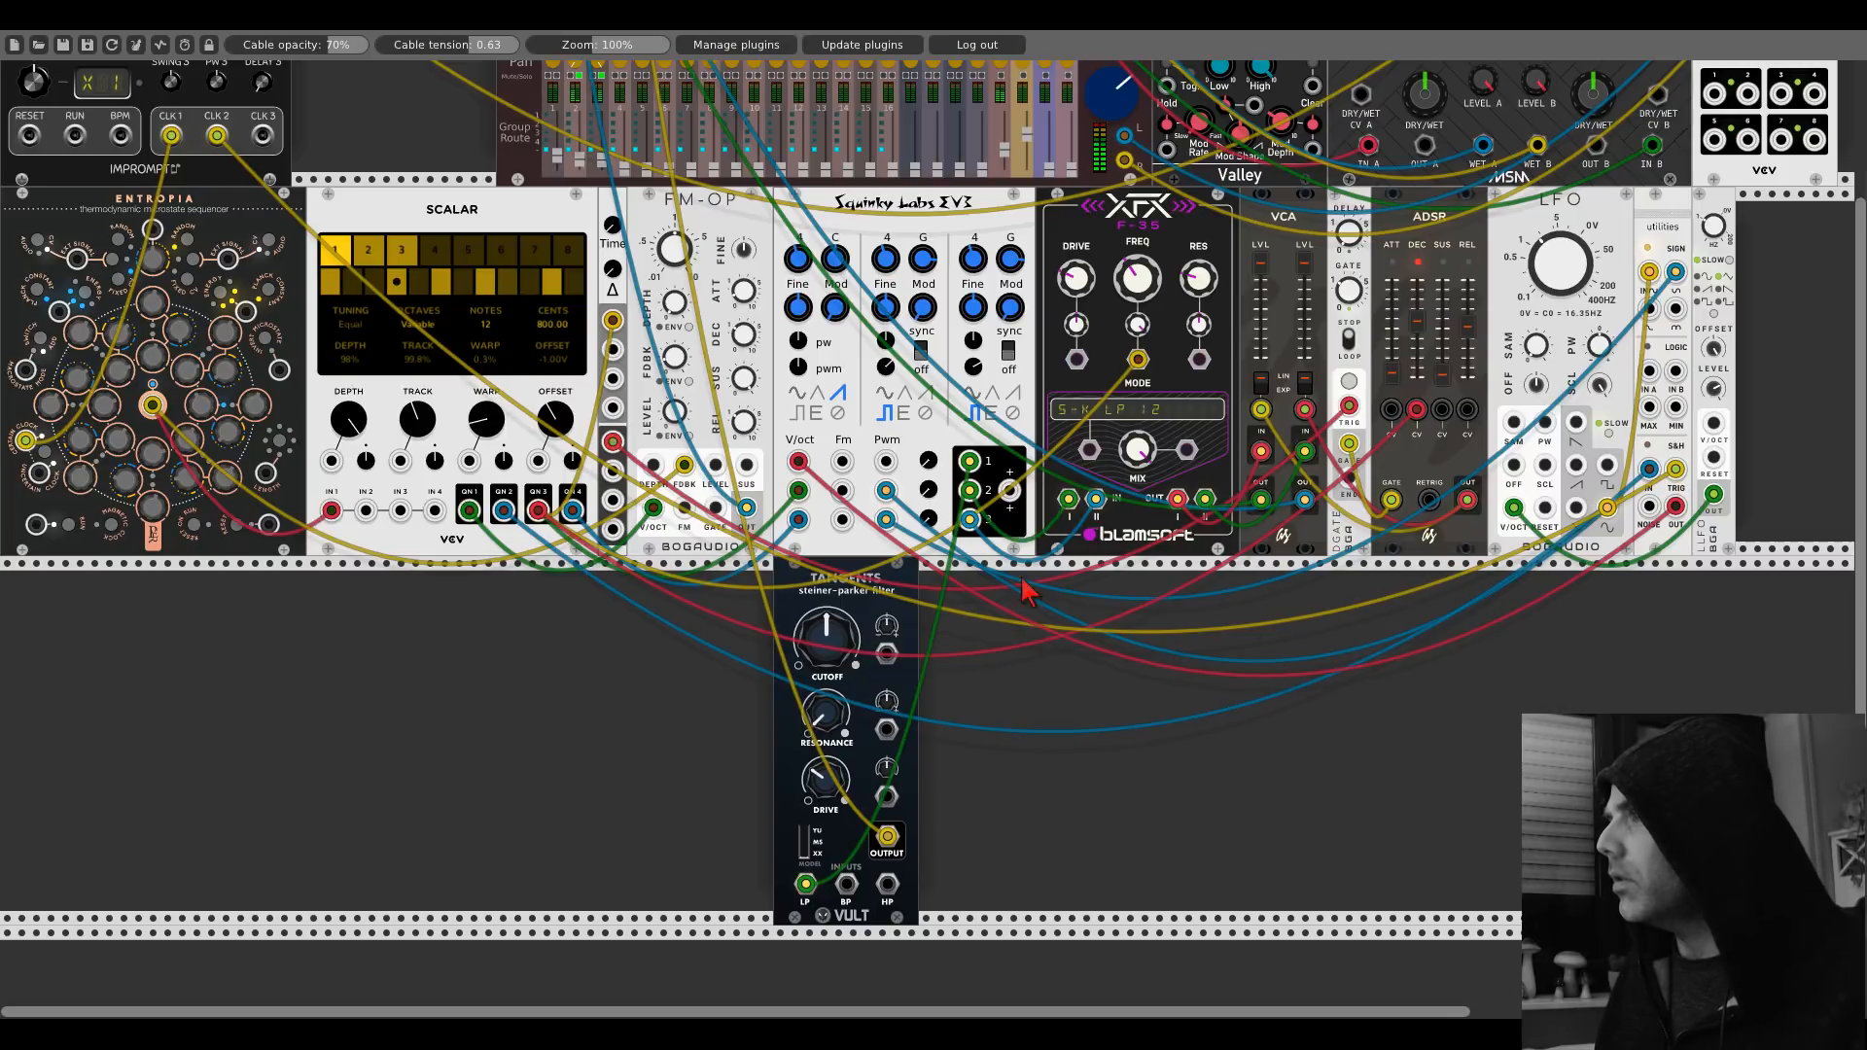
{"action": "scroll", "coordinate": [844, 725], "scroll_direction": "up", "scroll_amount": 5}
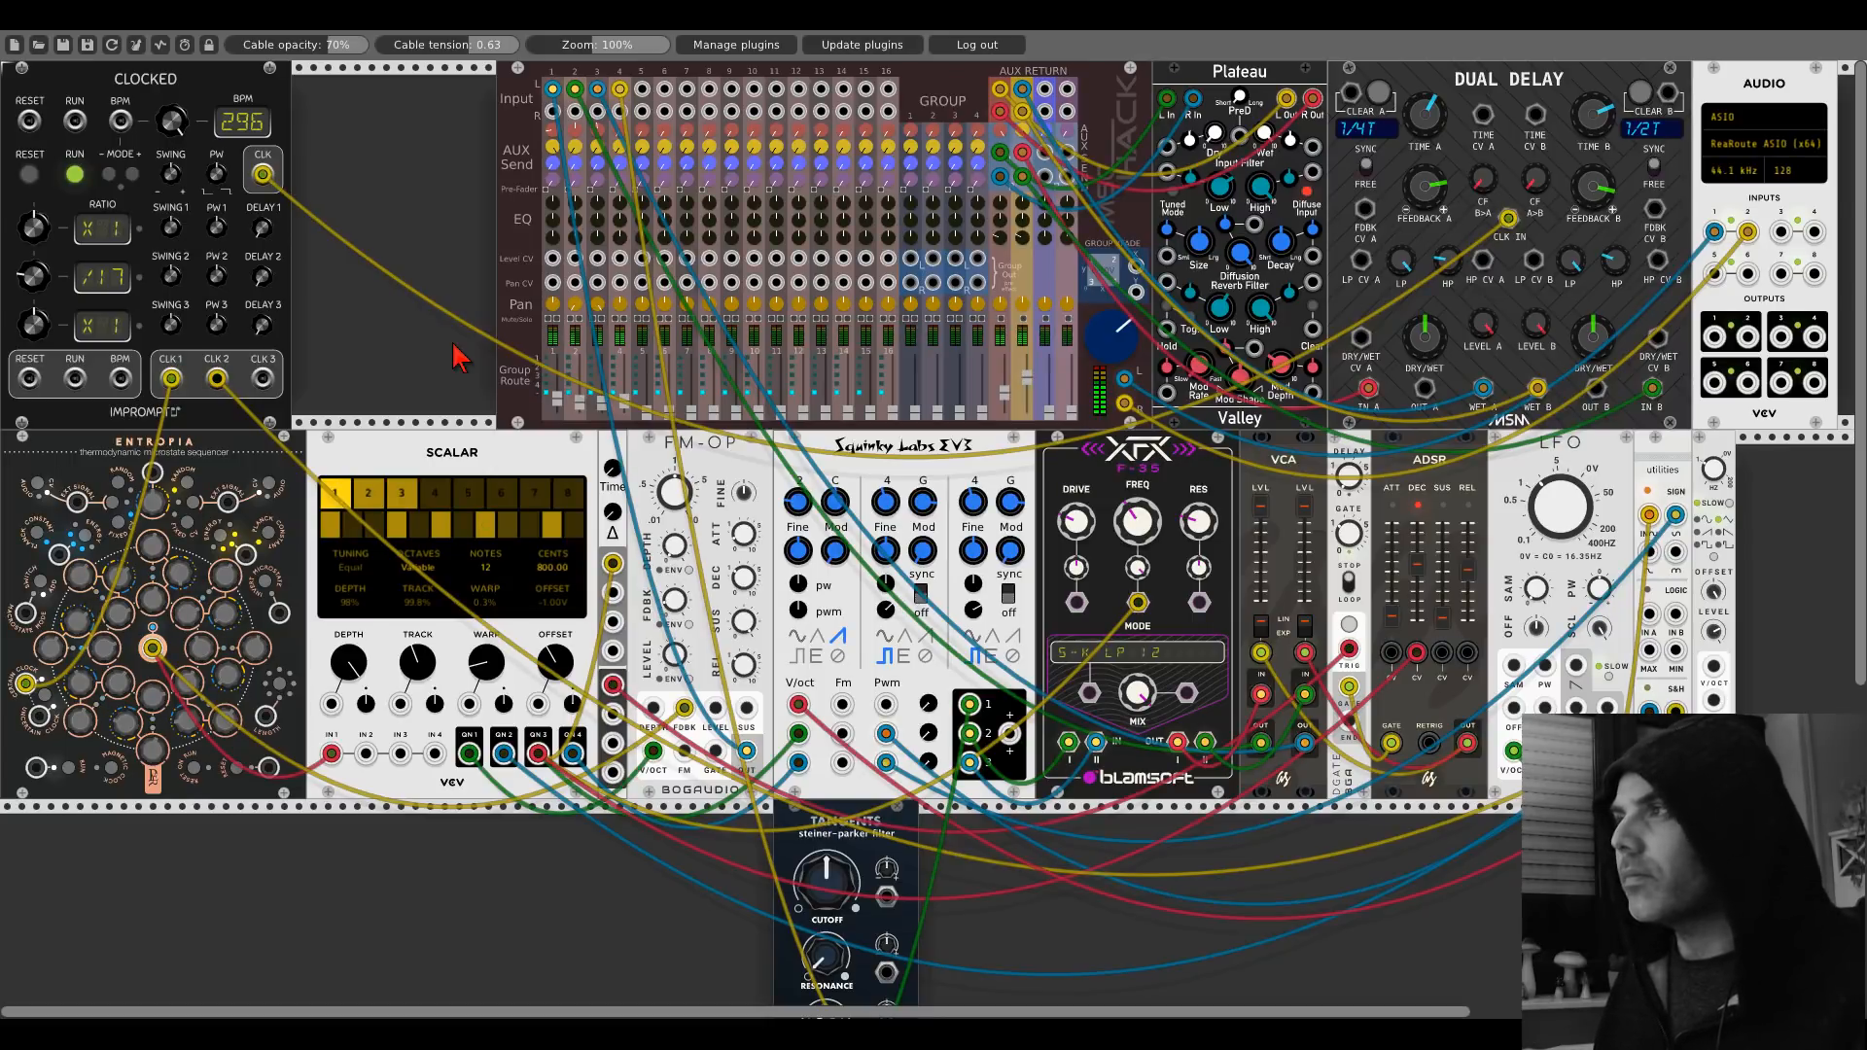
{"action": "scroll", "coordinate": [457, 356], "scroll_direction": "down", "scroll_amount": 5}
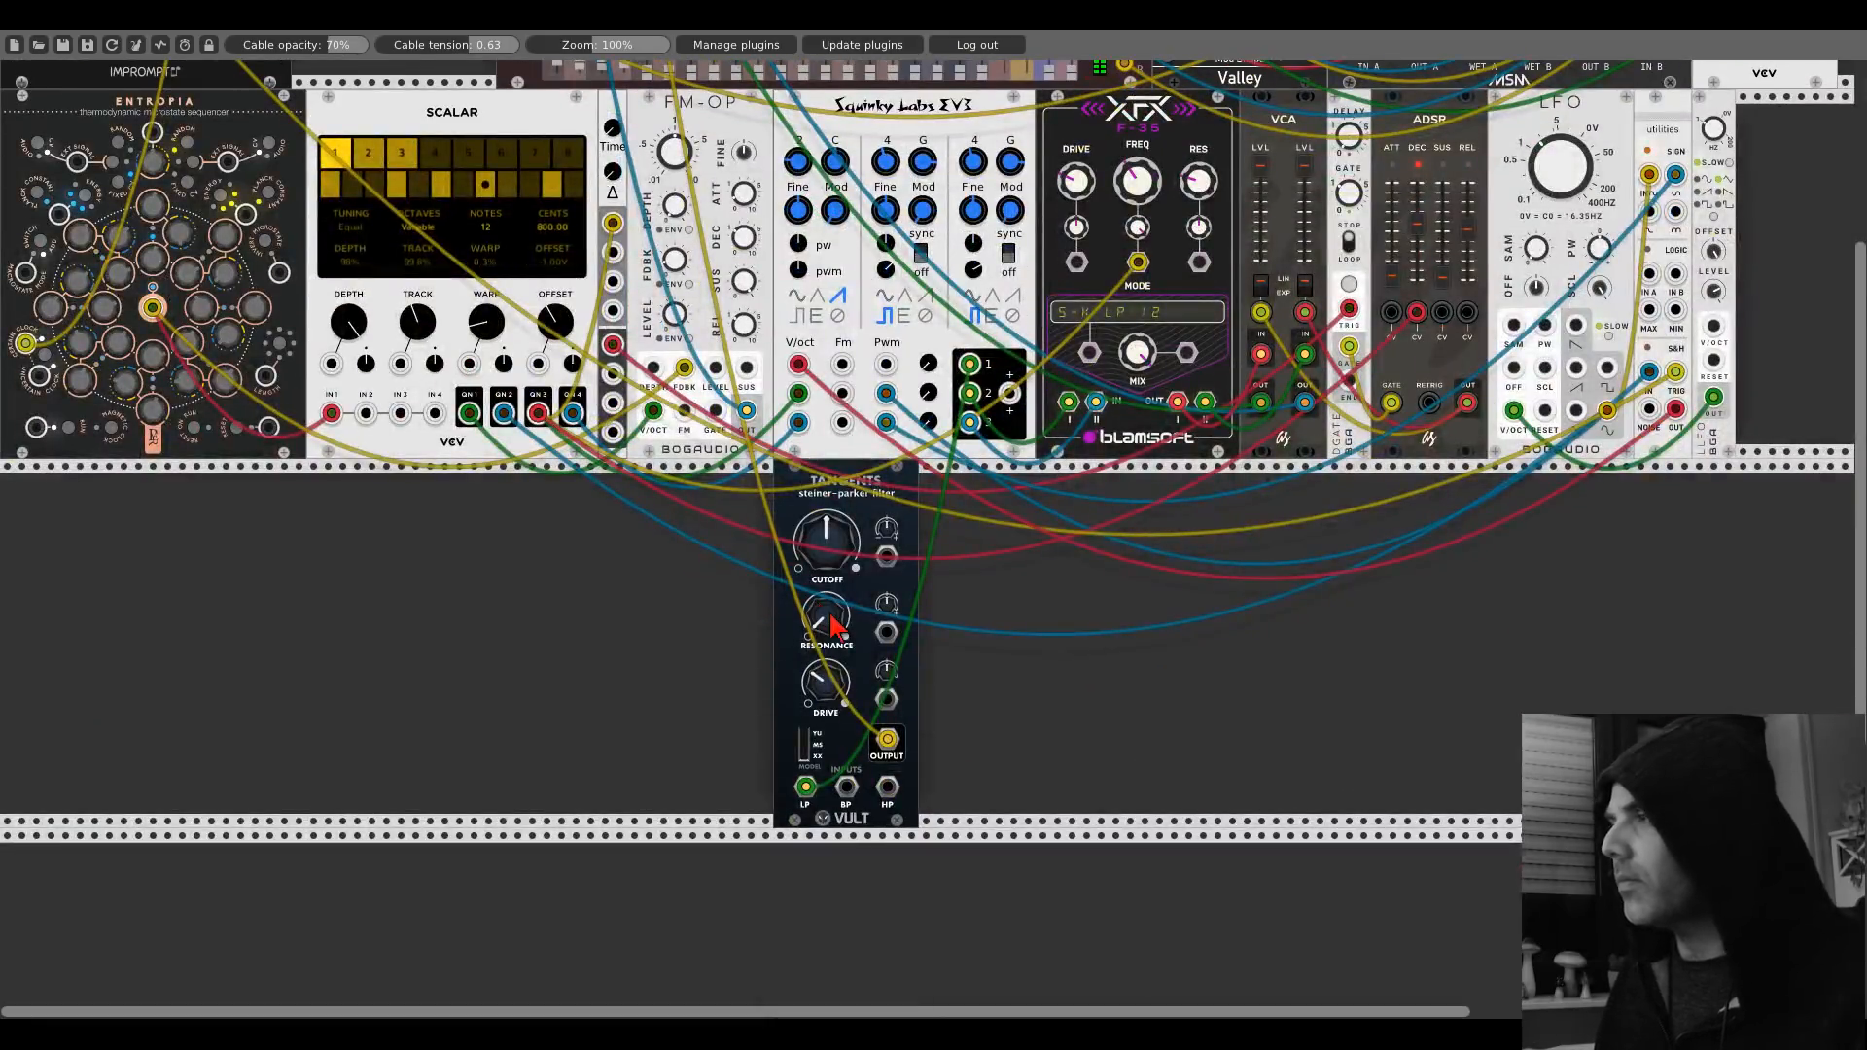
{"action": "left_click_drag", "start_coordinate": [827, 539], "coordinate": [827, 562]}
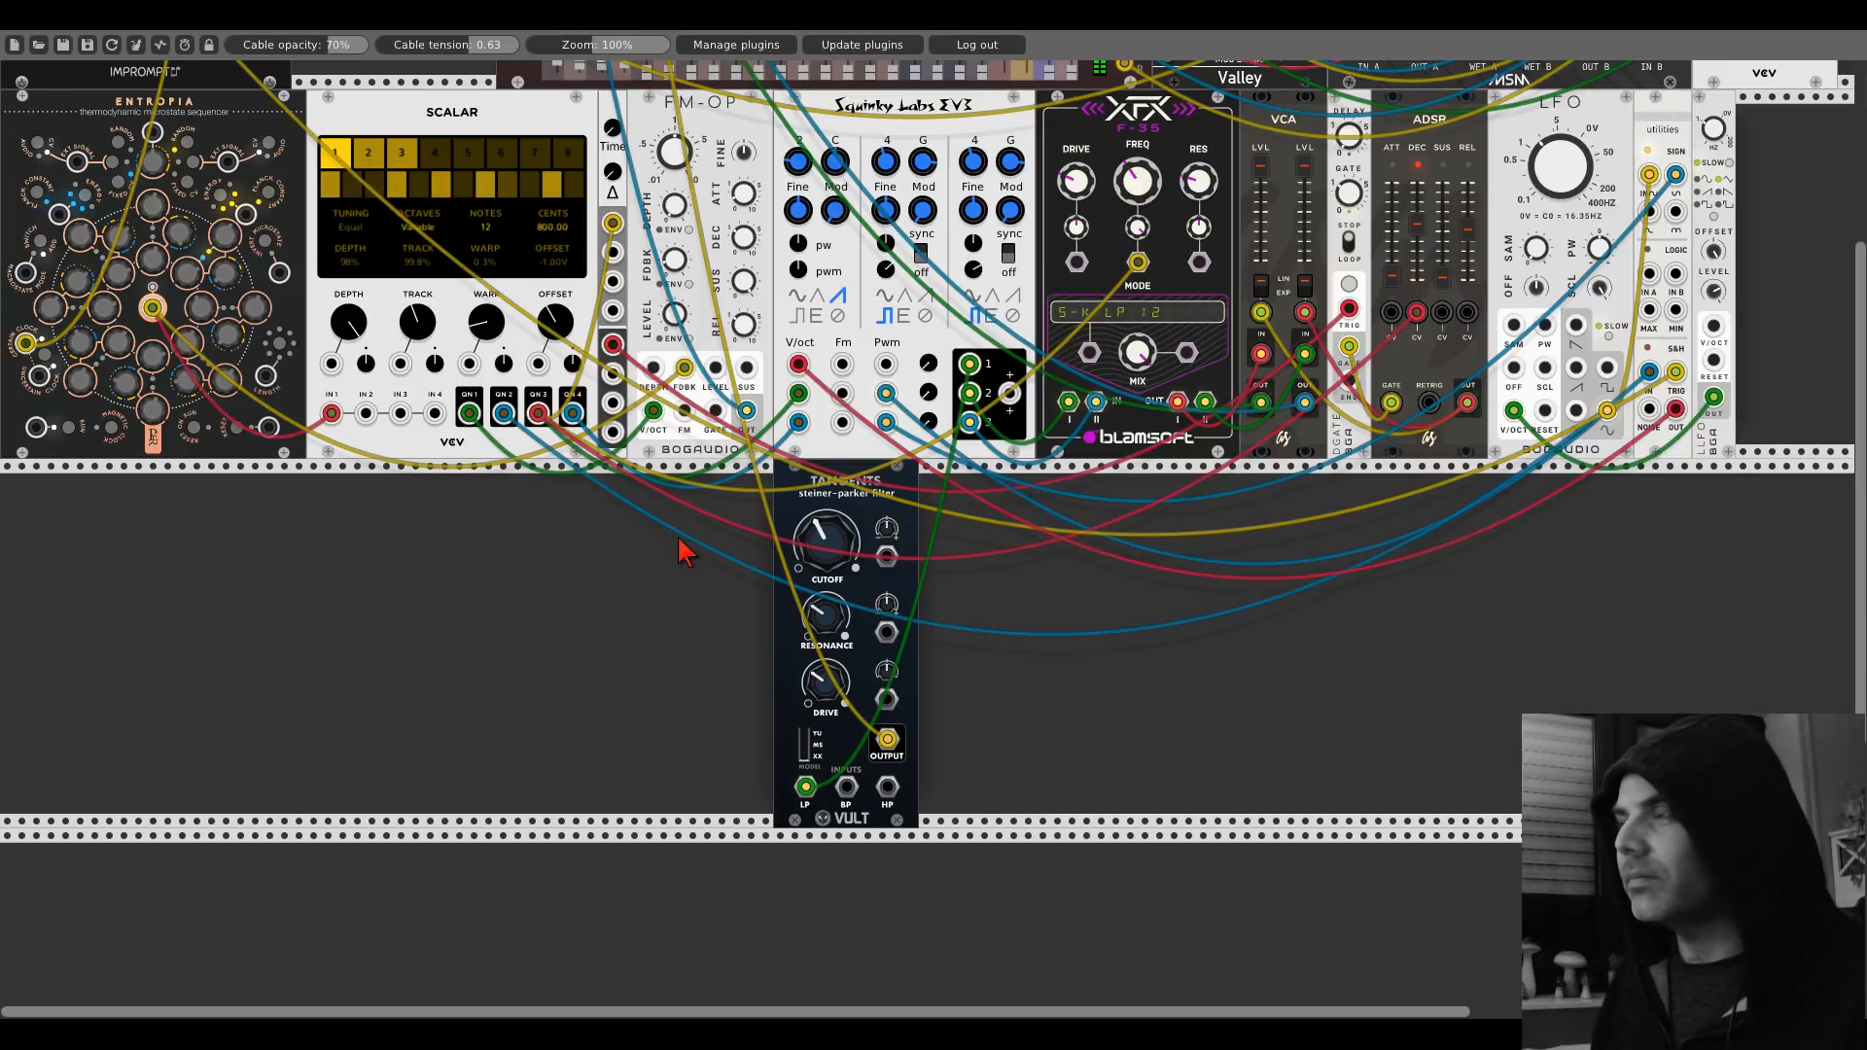
{"action": "scroll", "coordinate": [608, 559], "scroll_direction": "up", "scroll_amount": 5}
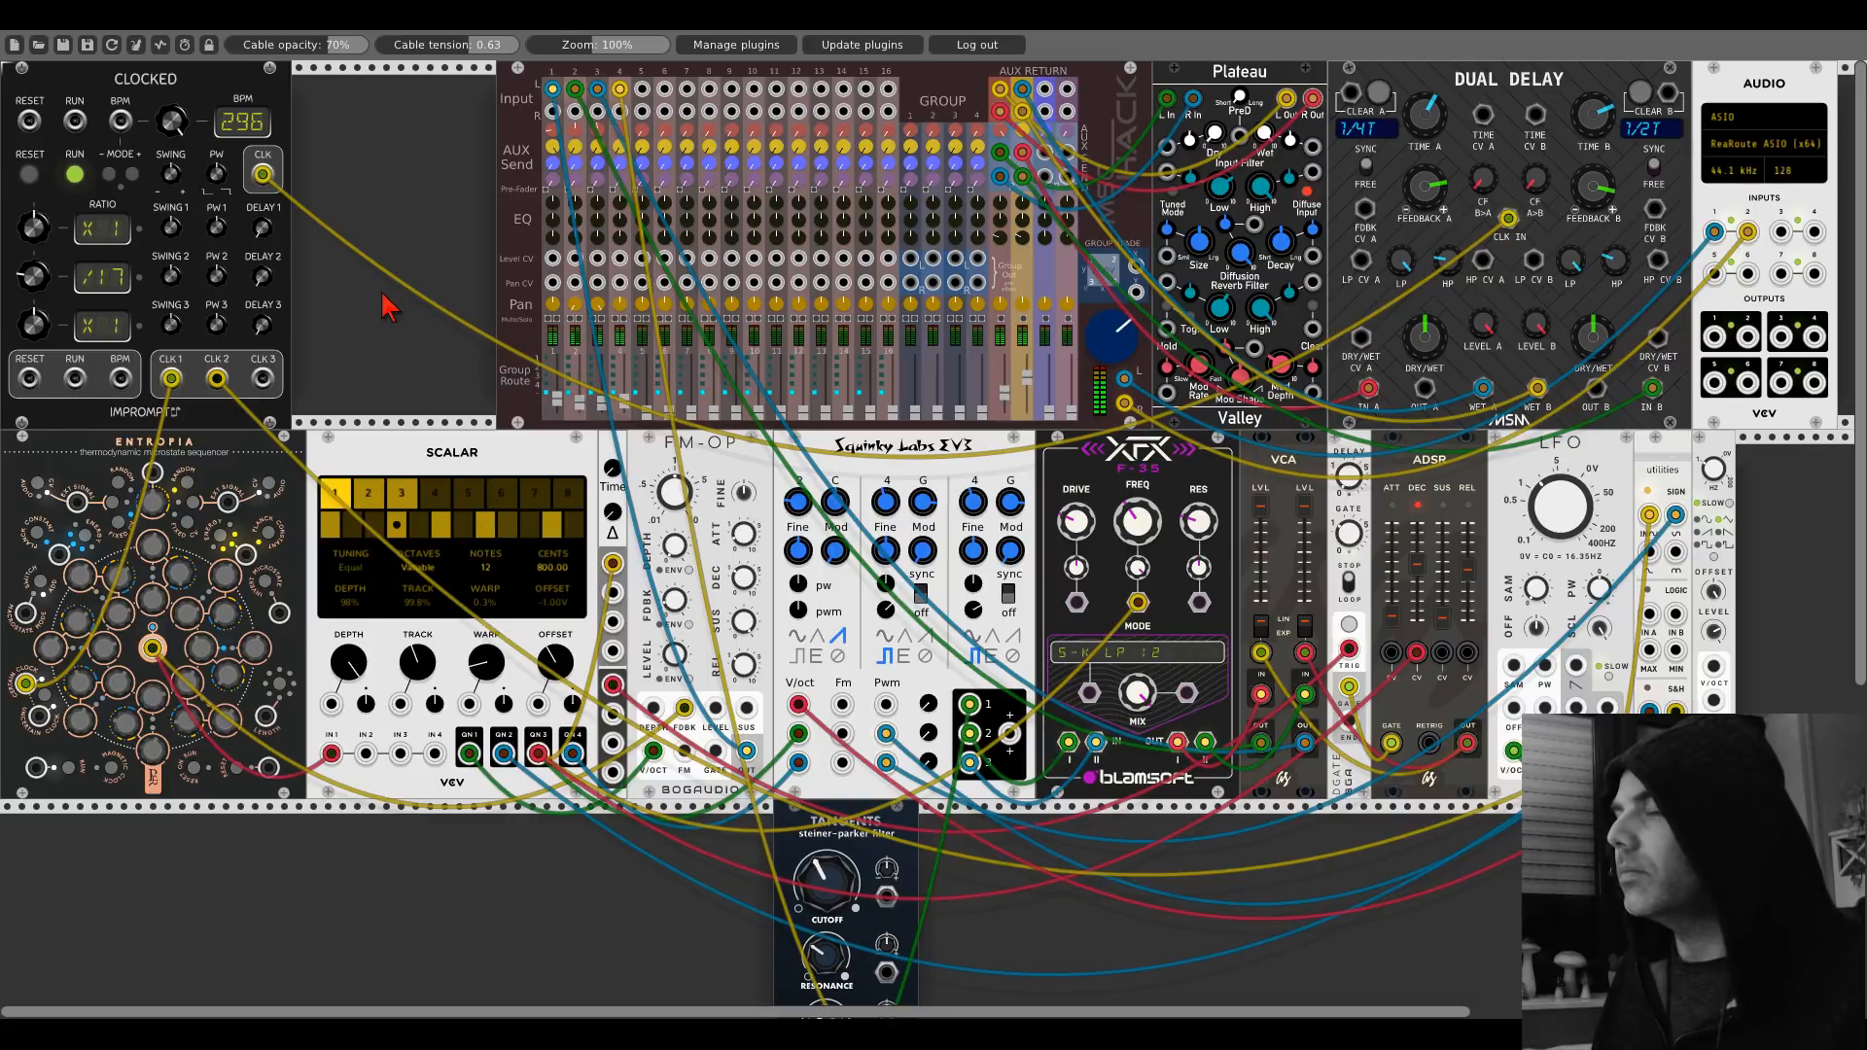
{"action": "scroll", "coordinate": [388, 307], "scroll_direction": "down", "scroll_amount": 2}
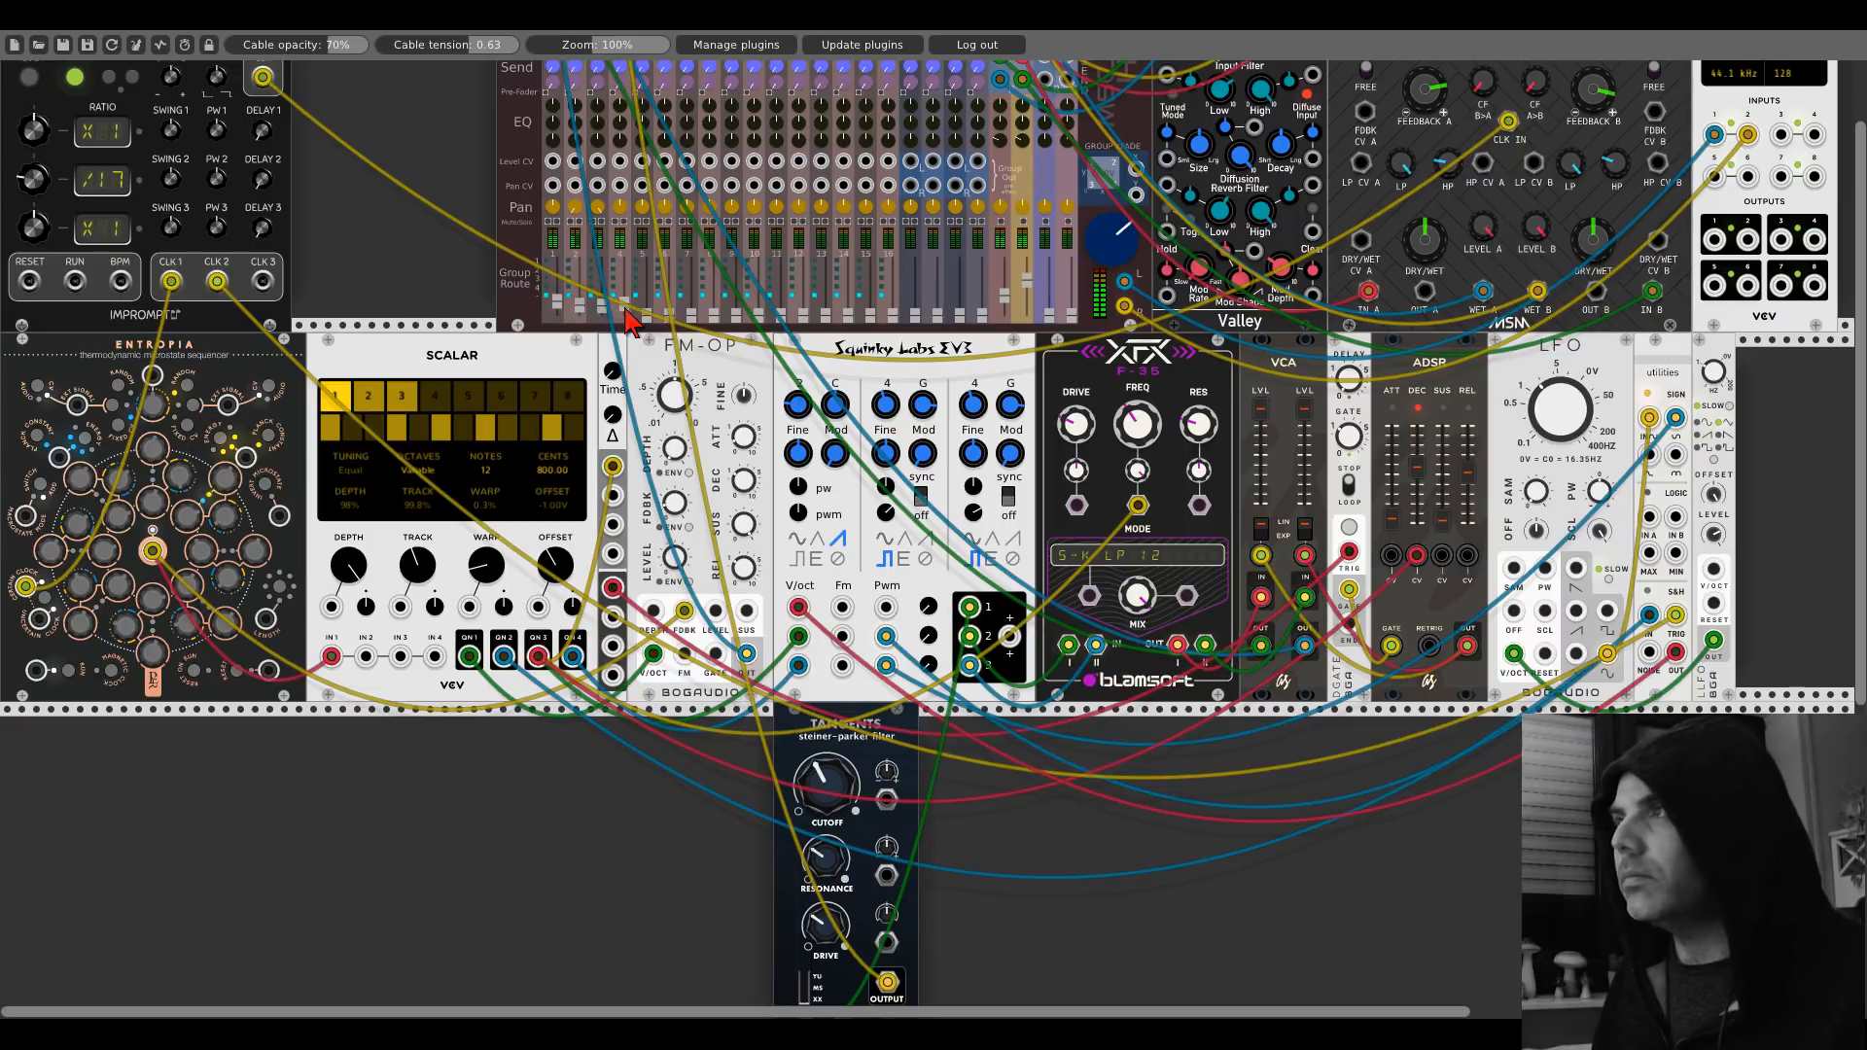
{"action": "scroll", "coordinate": [484, 241], "scroll_direction": "down", "scroll_amount": 3}
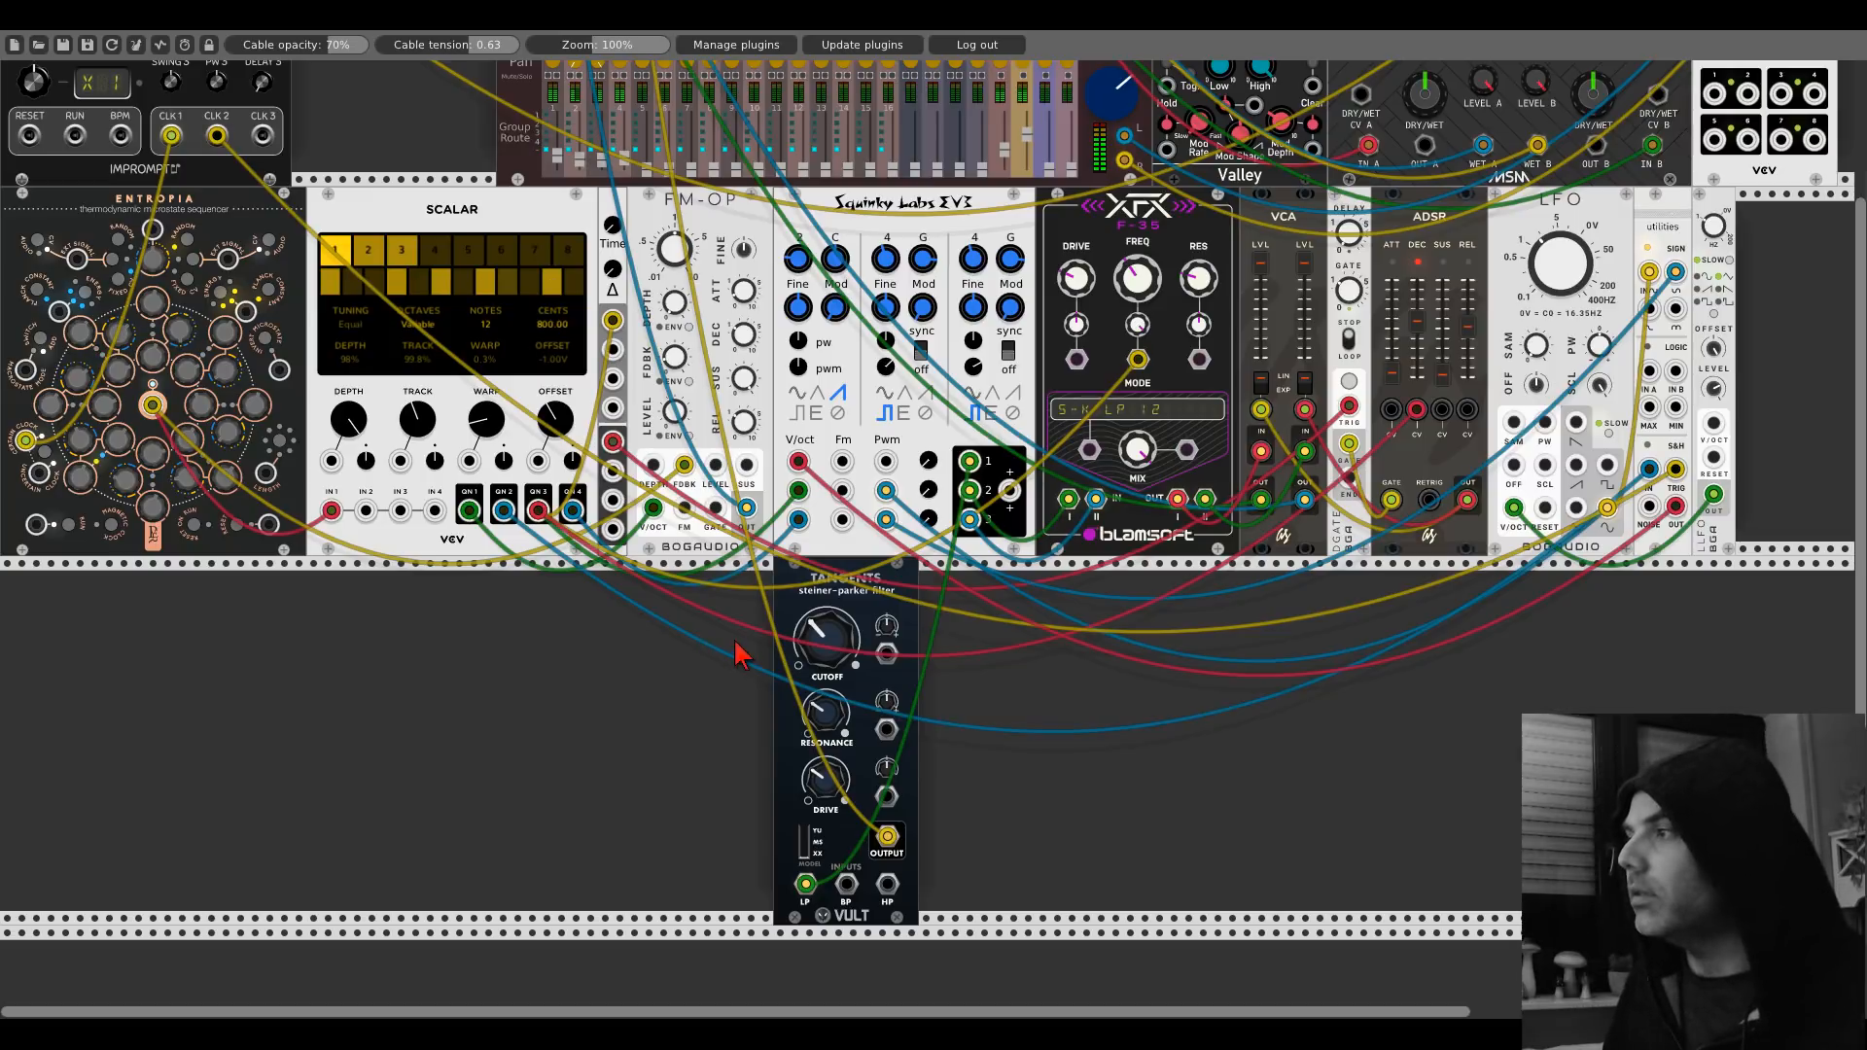
{"action": "mouse_move", "coordinate": [827, 637]}
{"action": "left_mouse_down"}
{"action": "mouse_move", "coordinate": [827, 598]}
{"action": "mouse_move", "coordinate": [827, 613]}
{"action": "left_mouse_up"}
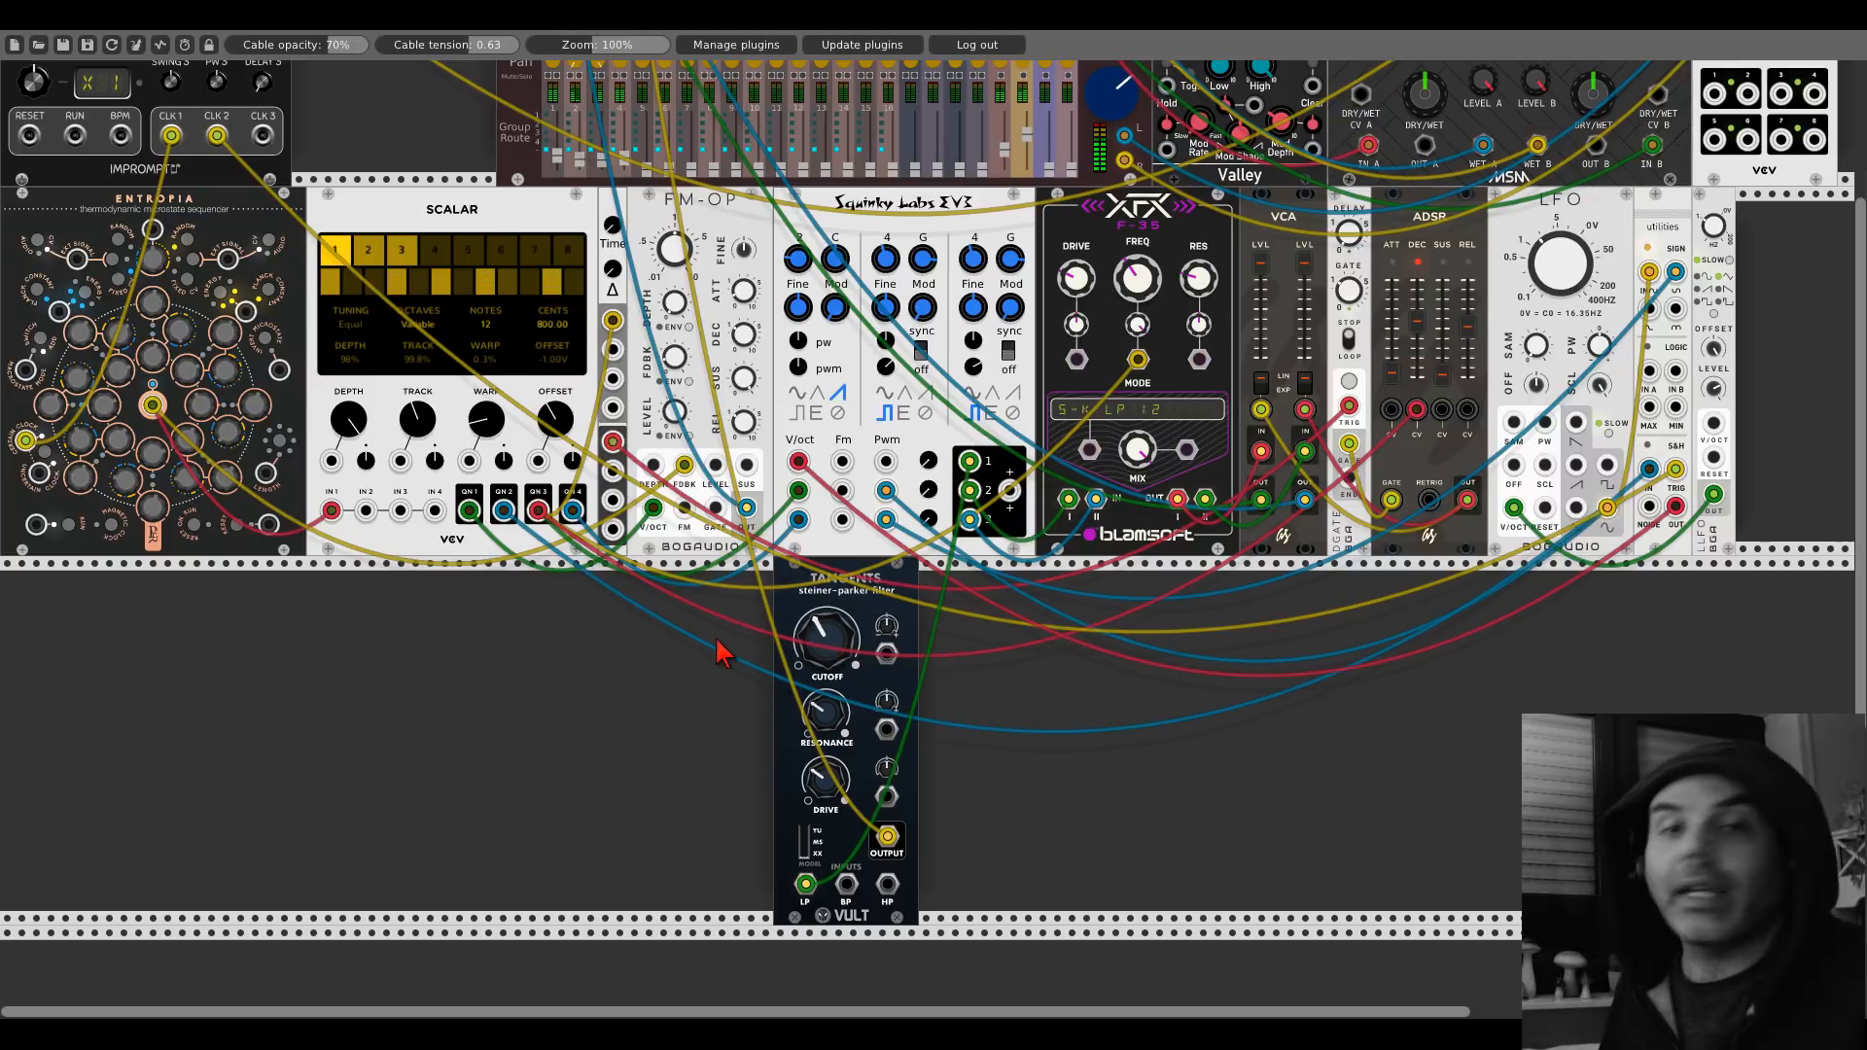
Add the Befaco Slew Limiter and the Fundamental Scope on either side of Tangents, placing the Slew Limiter flush against the filter.
{"action": "right_click", "coordinate": [724, 654]}
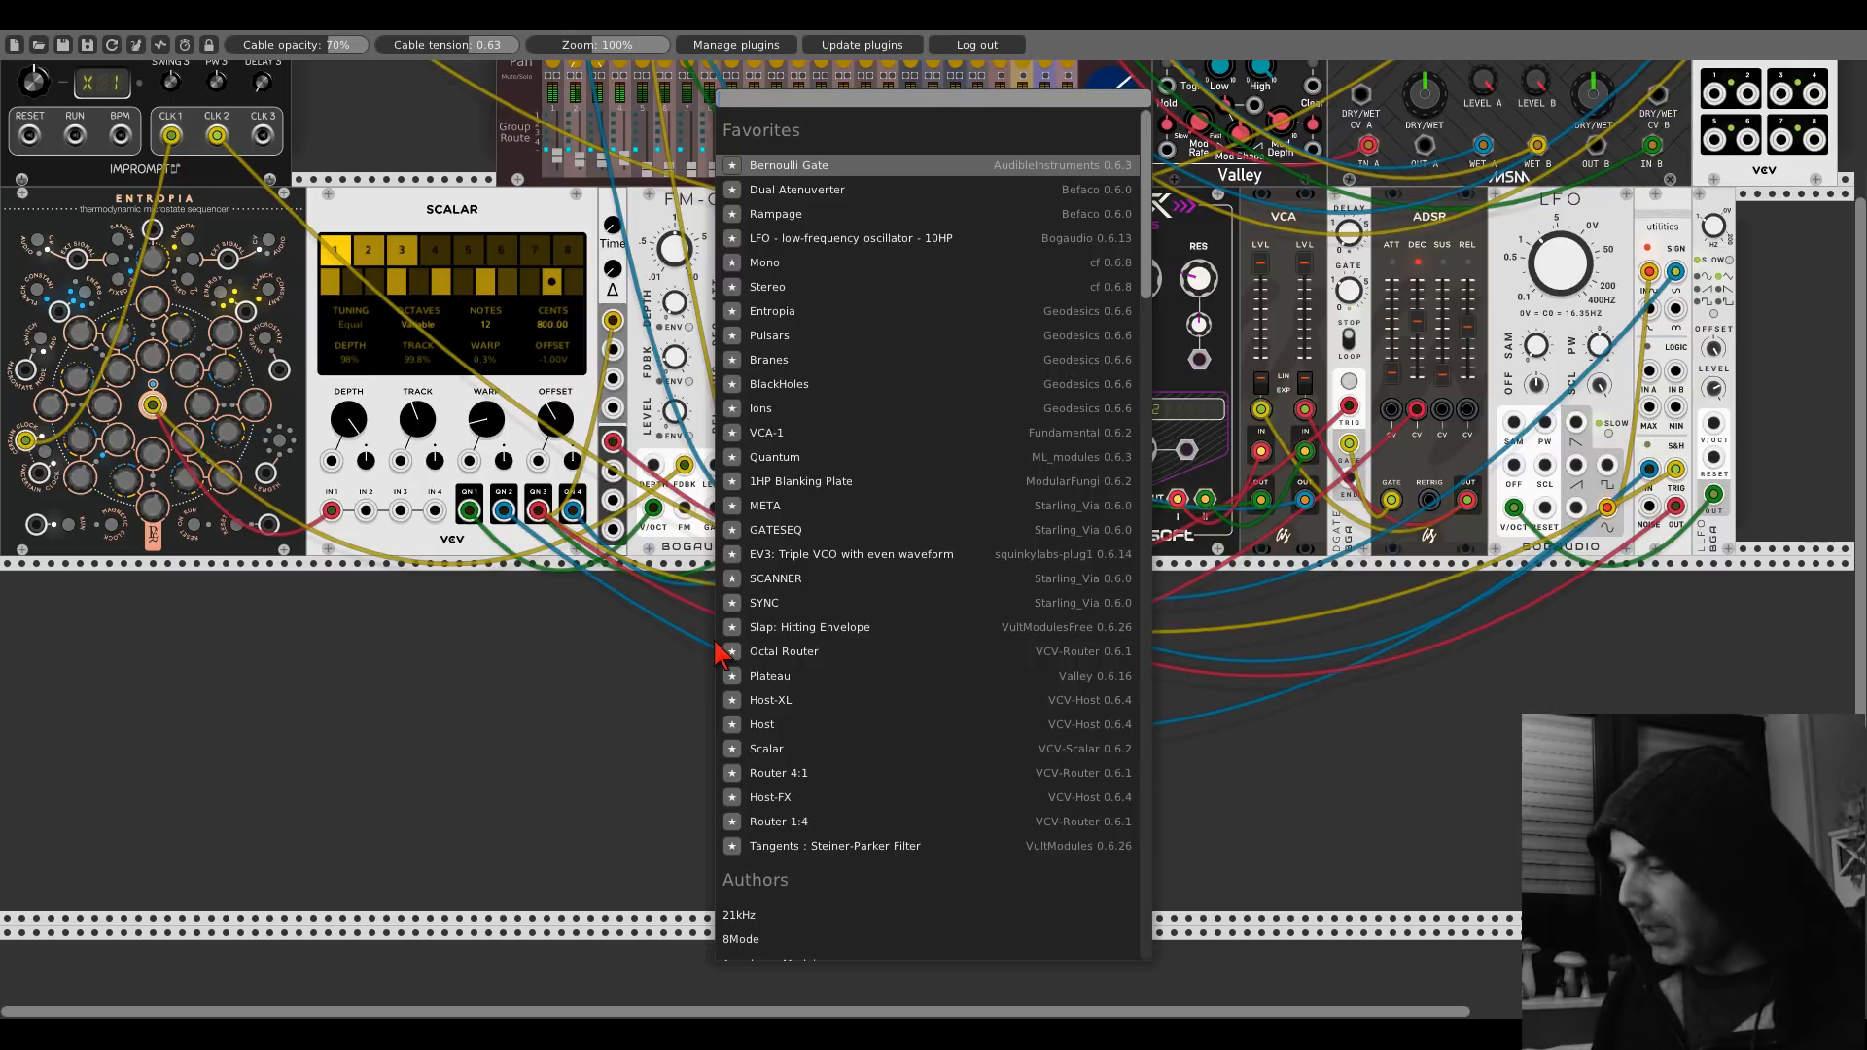
{"action": "type", "text": "slew"}
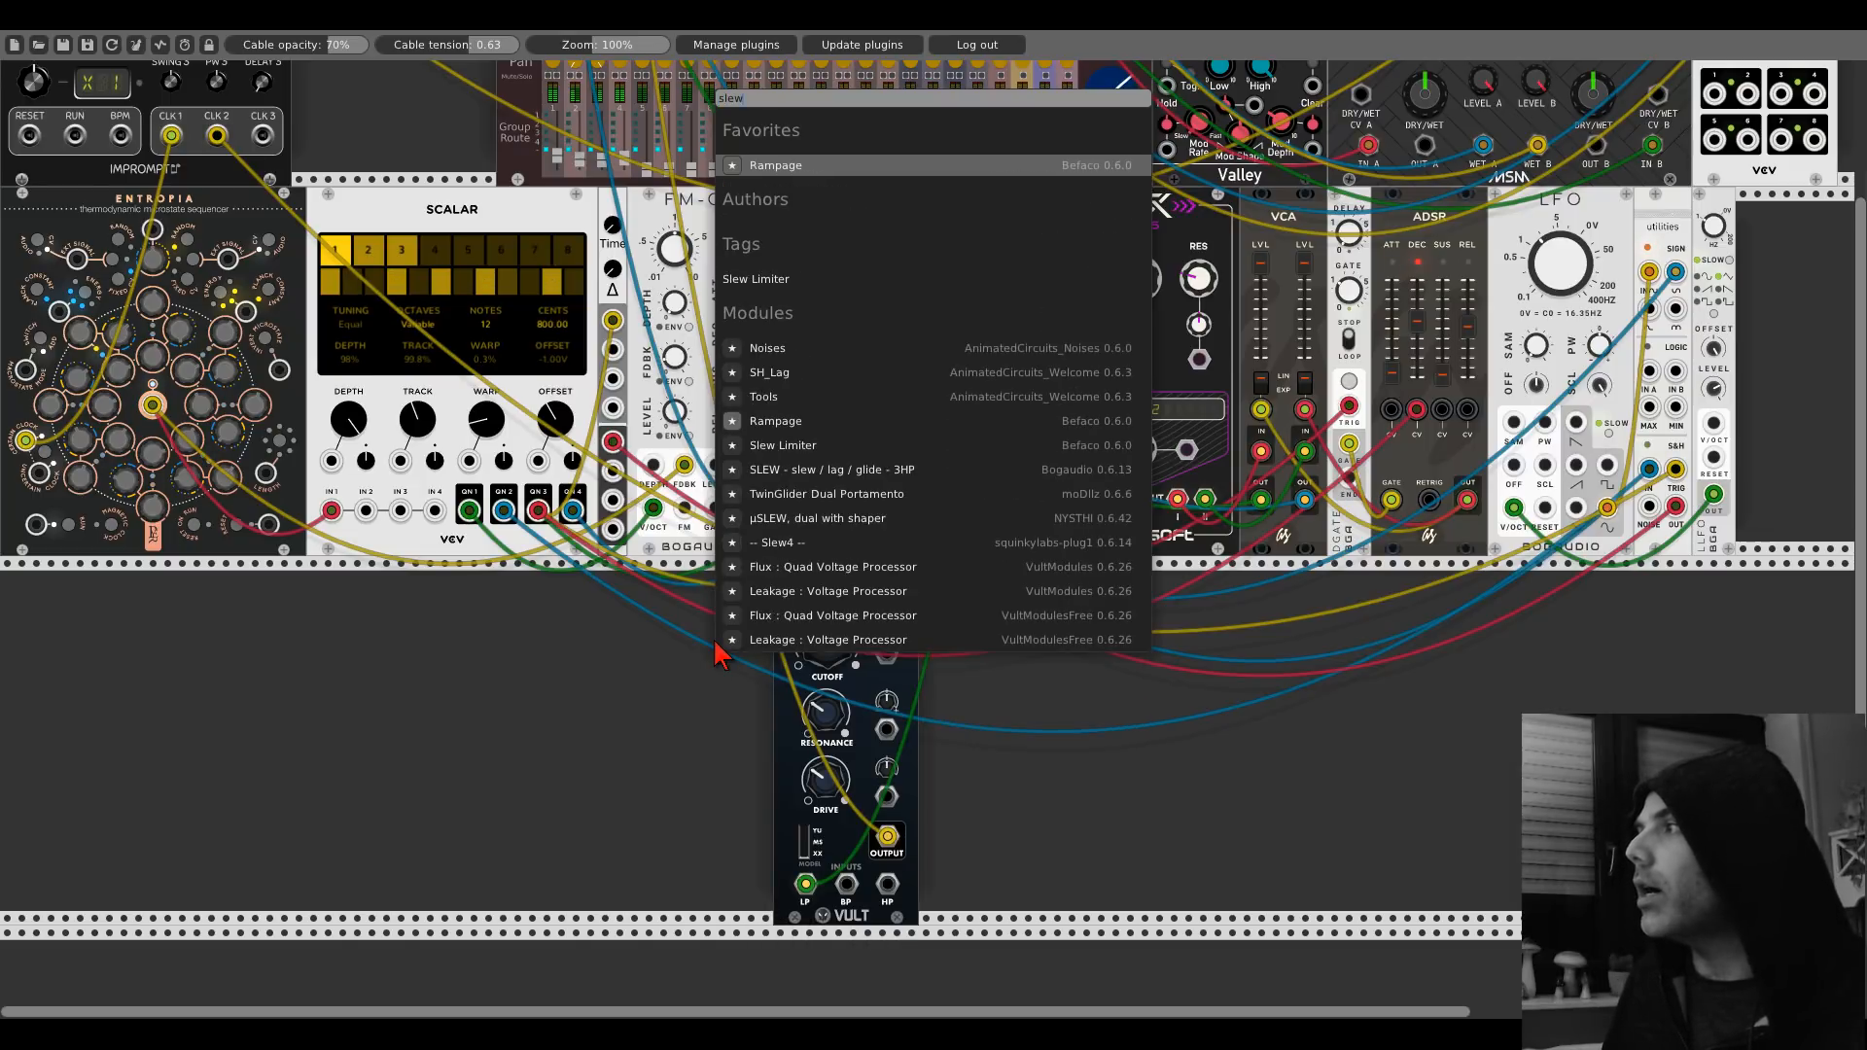
{"action": "left_click", "coordinate": [783, 445]}
{"action": "double_click", "coordinate": [1013, 696]}
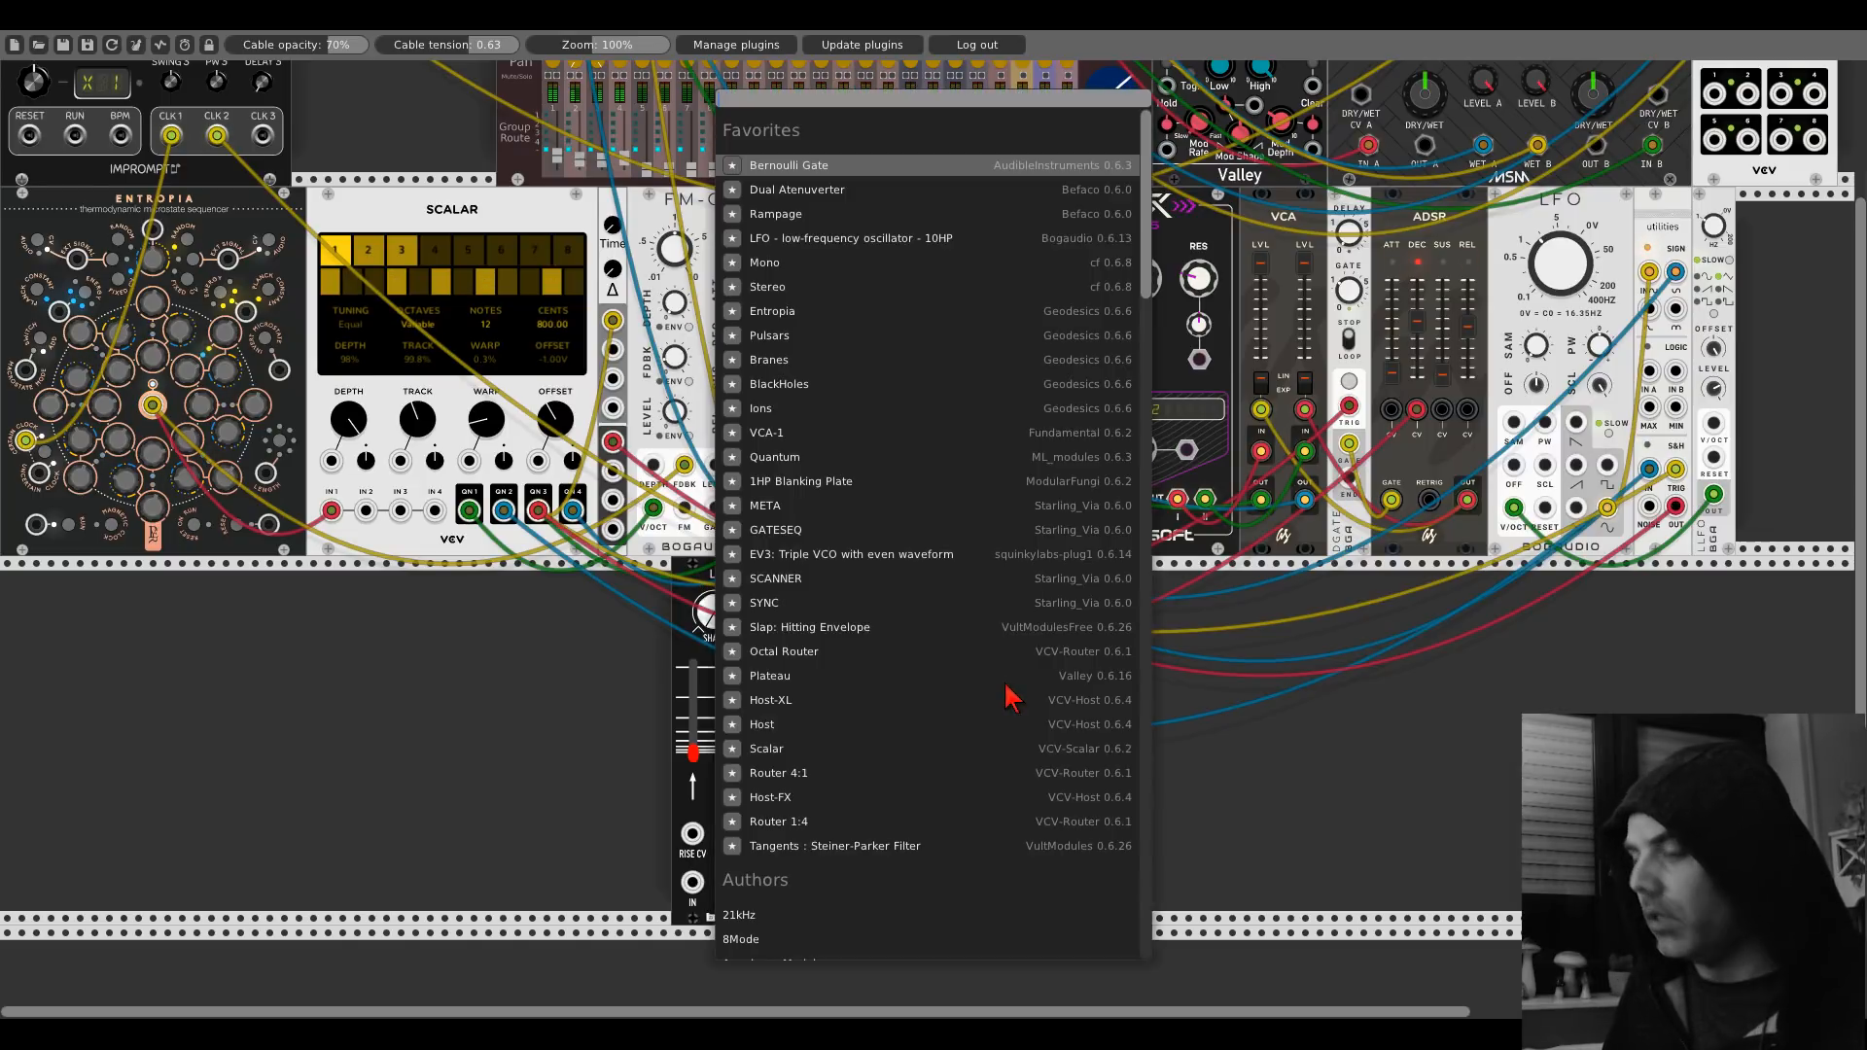
{"action": "type", "text": "scope"}
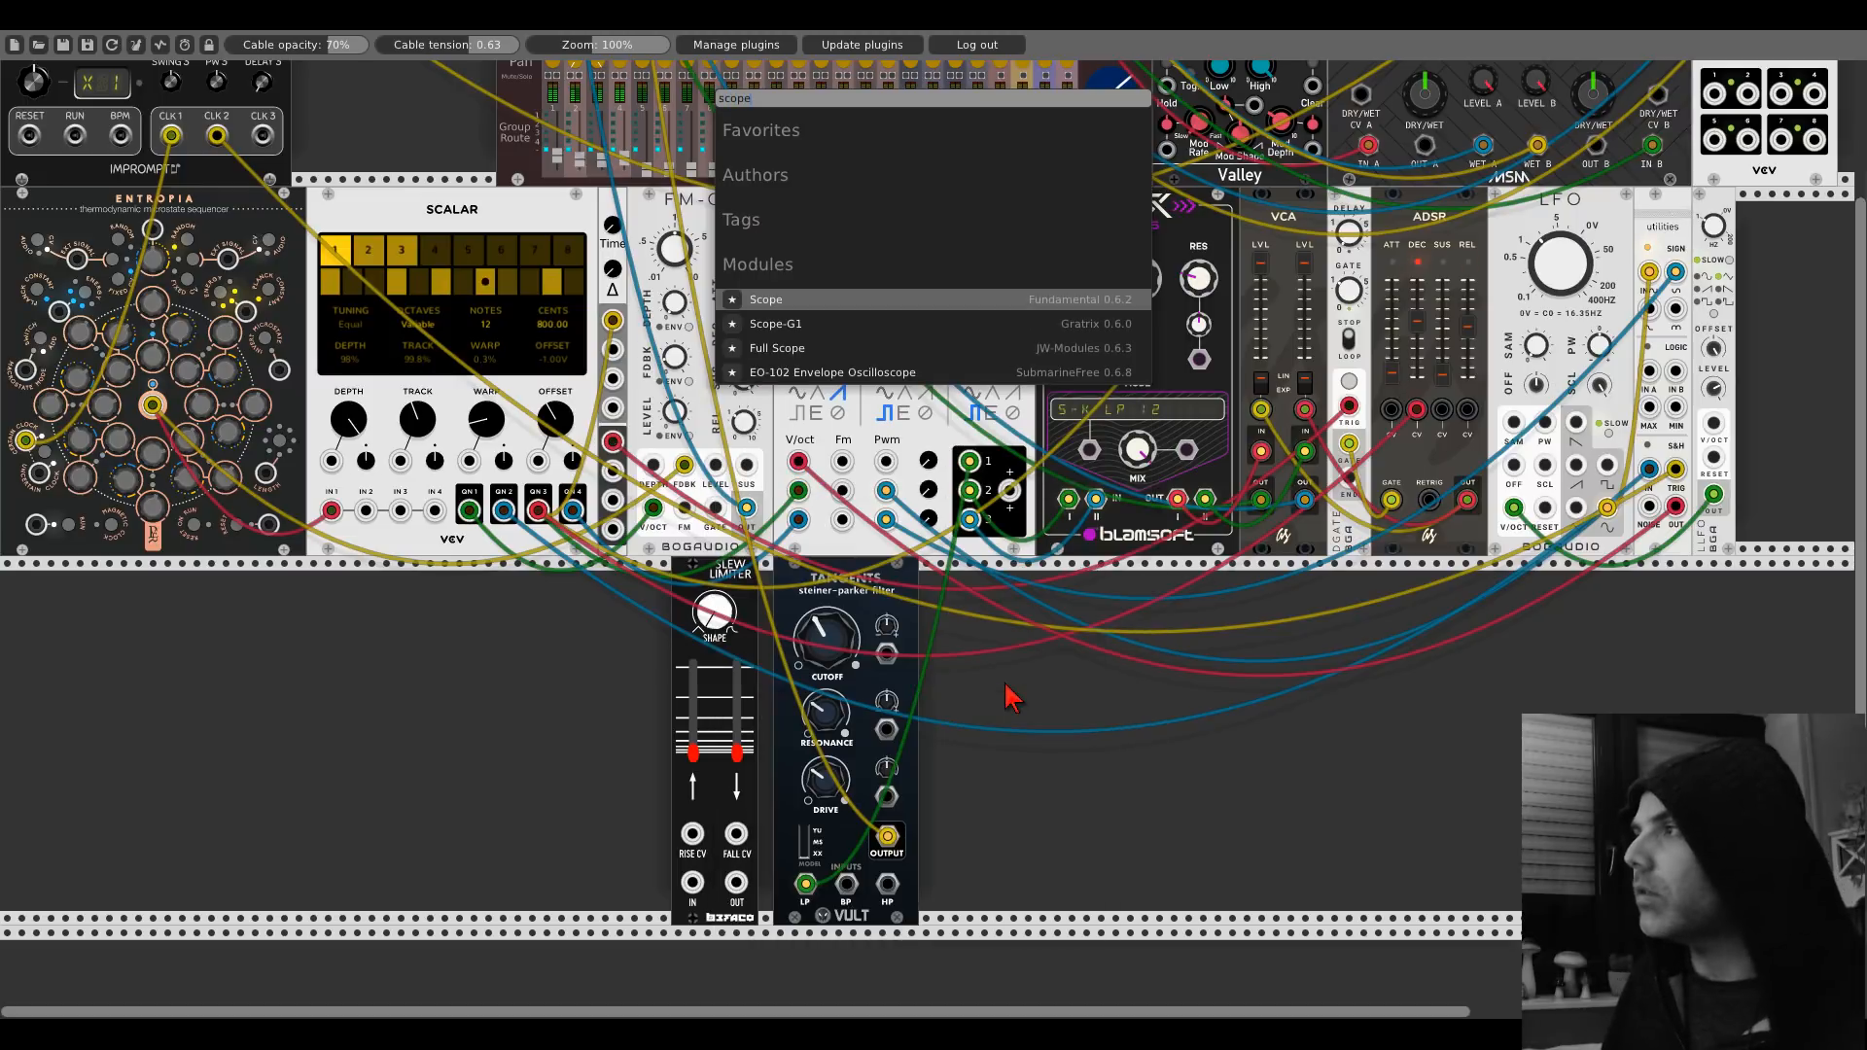
{"action": "left_click", "coordinate": [827, 299]}
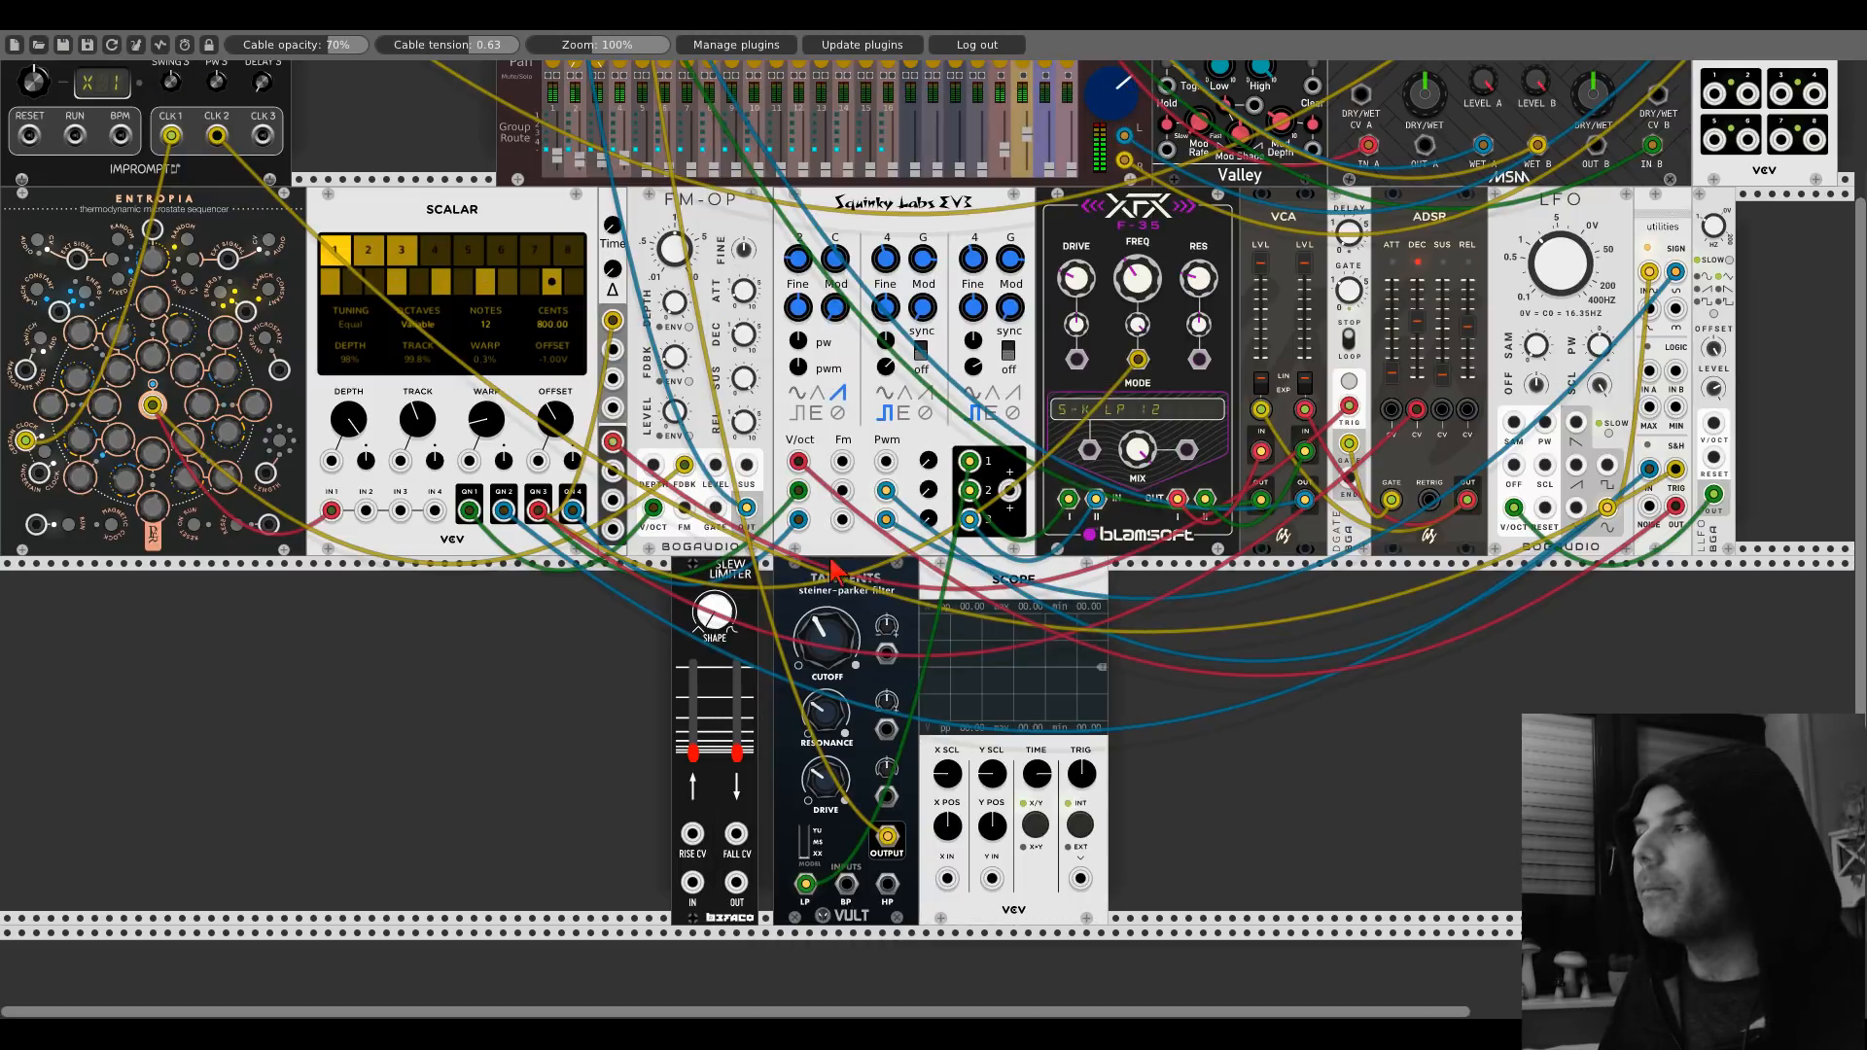
{"action": "left_click_drag", "start_coordinate": [748, 589], "coordinate": [763, 588]}
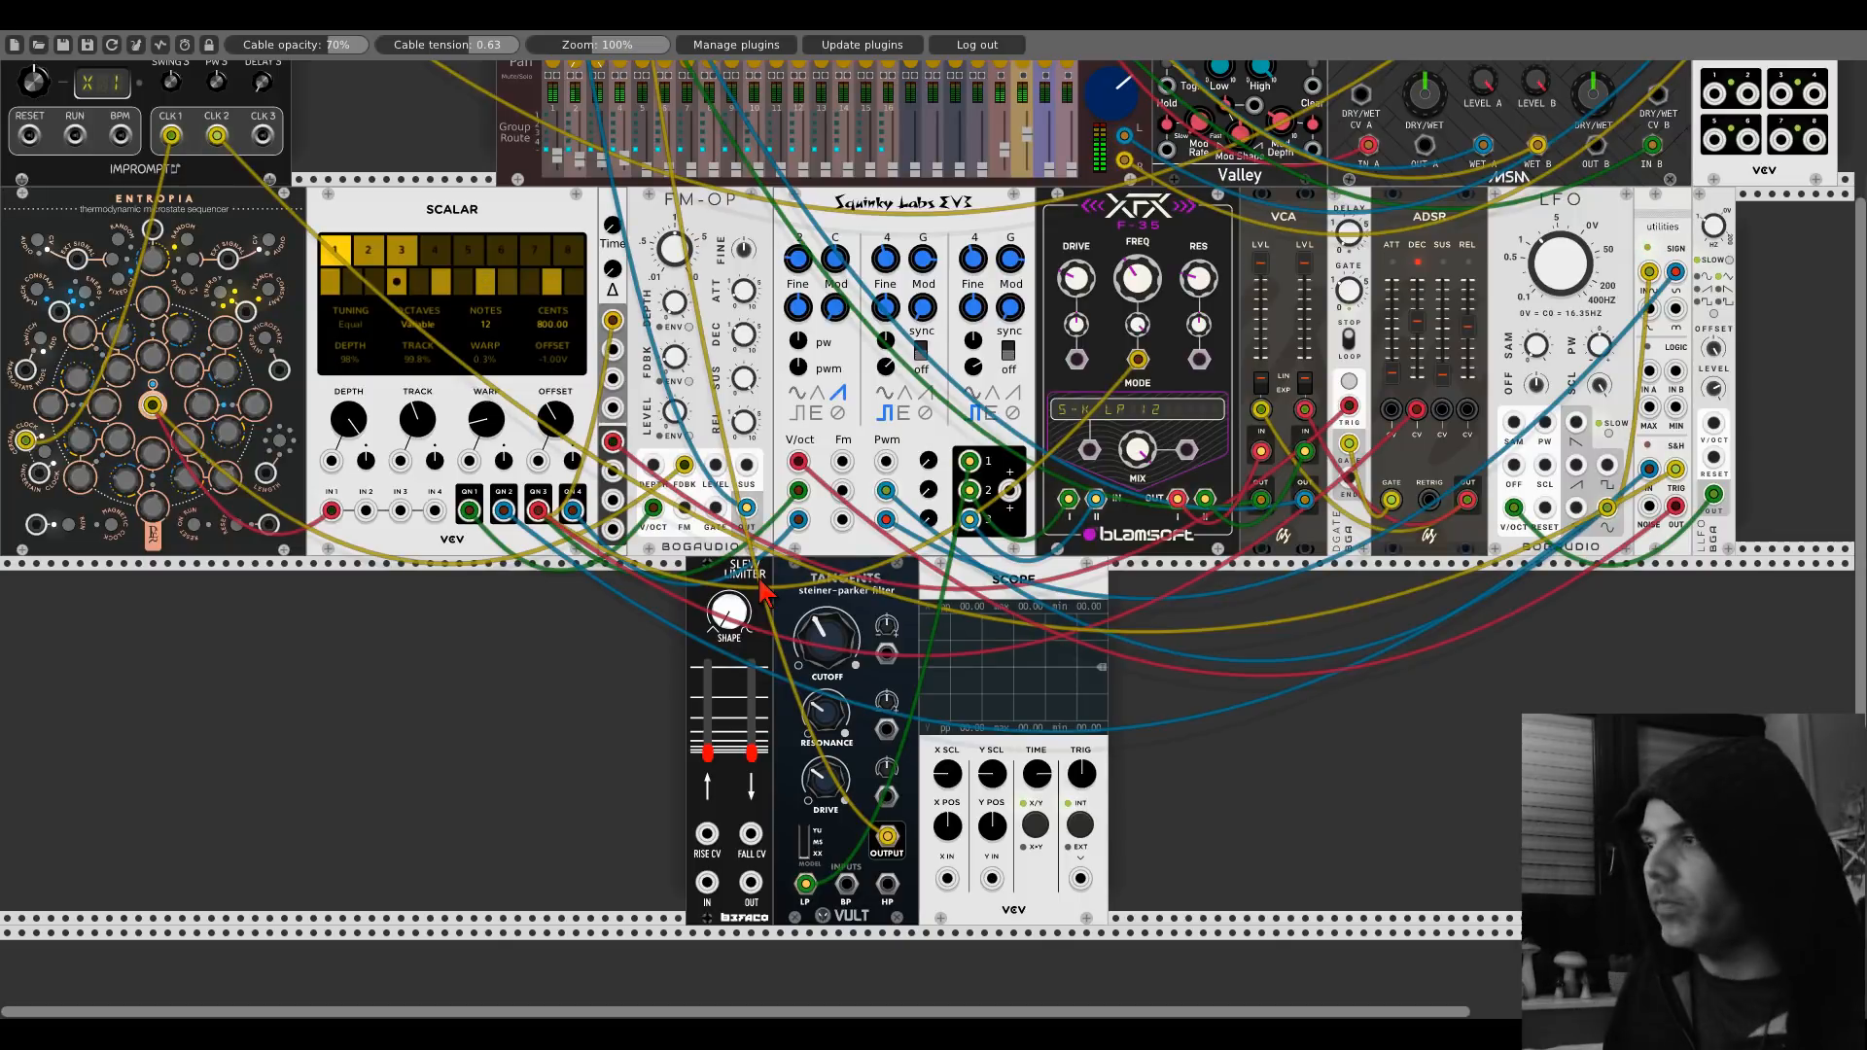
Patch Clocked's CLK 2 through the Slew Limiter into the Scope's X input and raise the rise and fall sliders to about mid-height.
{"action": "left_click_drag", "start_coordinate": [708, 882], "coordinate": [222, 389]}
{"action": "scroll", "coordinate": [709, 885], "scroll_direction": "up", "scroll_amount": 5}
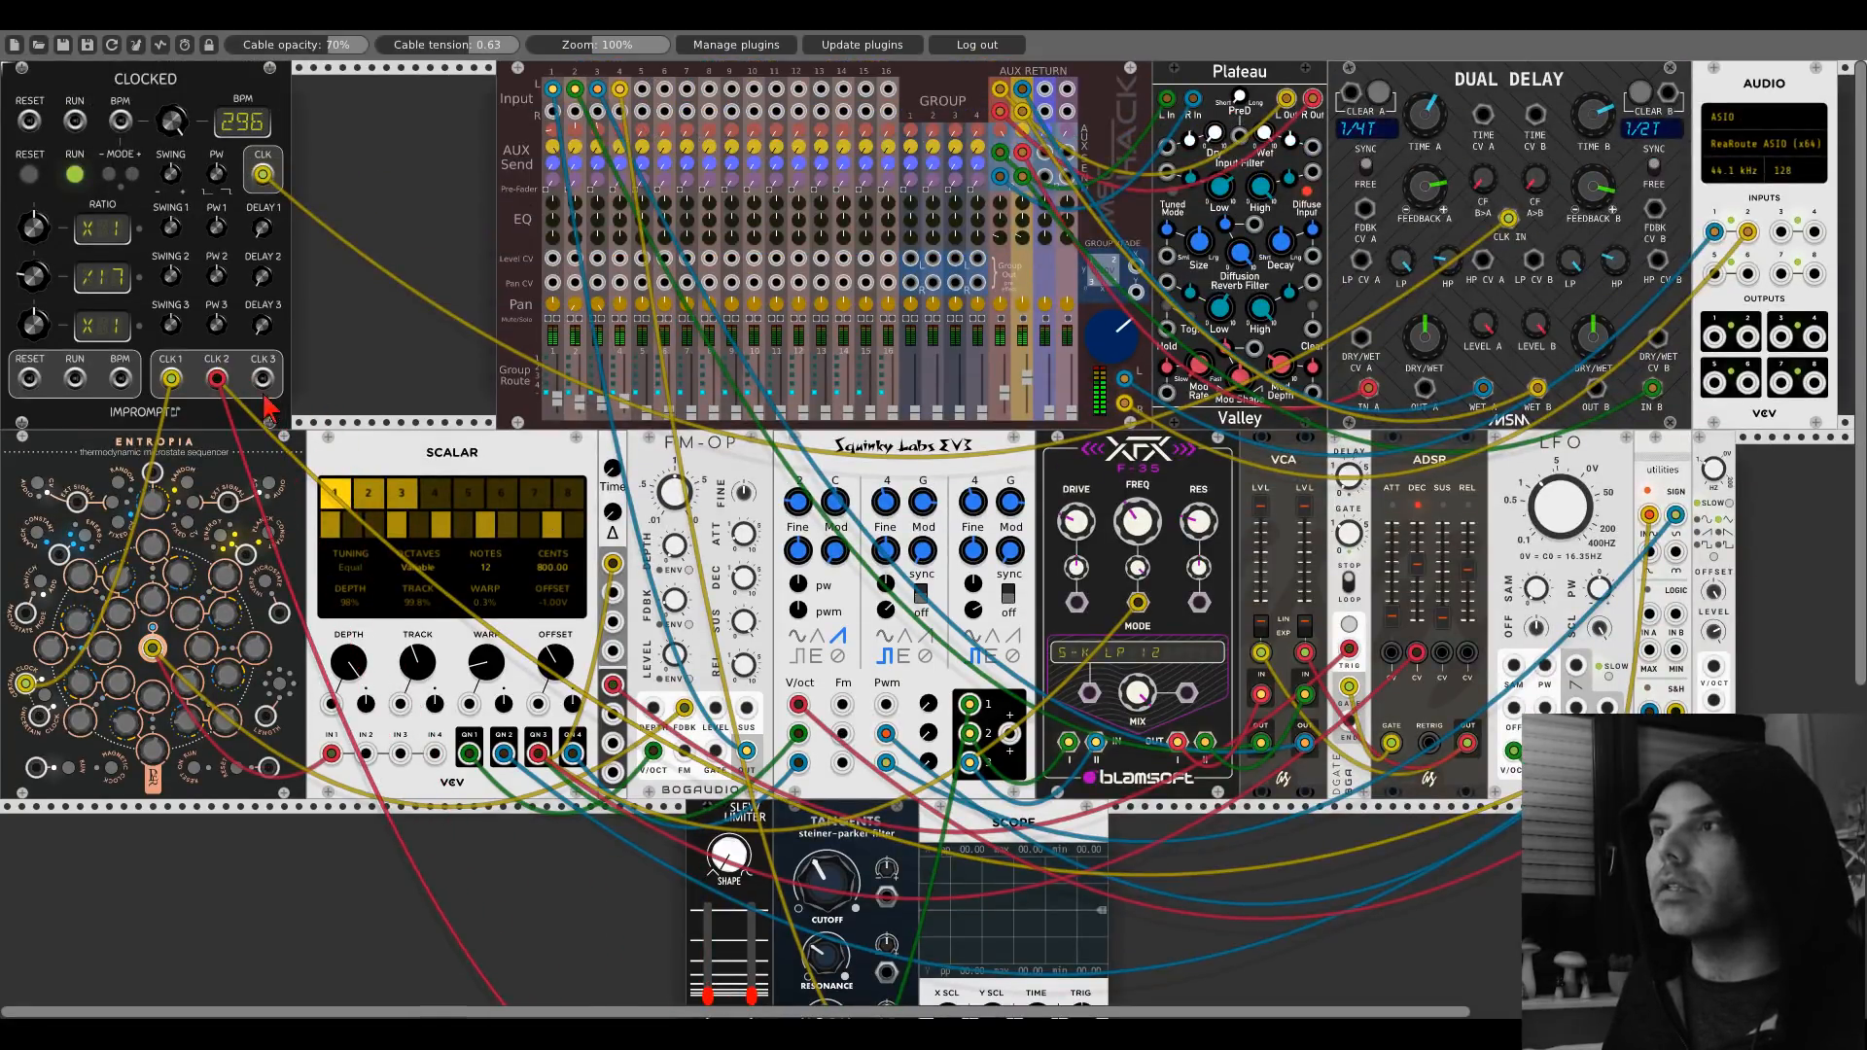
{"action": "scroll", "coordinate": [398, 399], "scroll_direction": "down", "scroll_amount": 5}
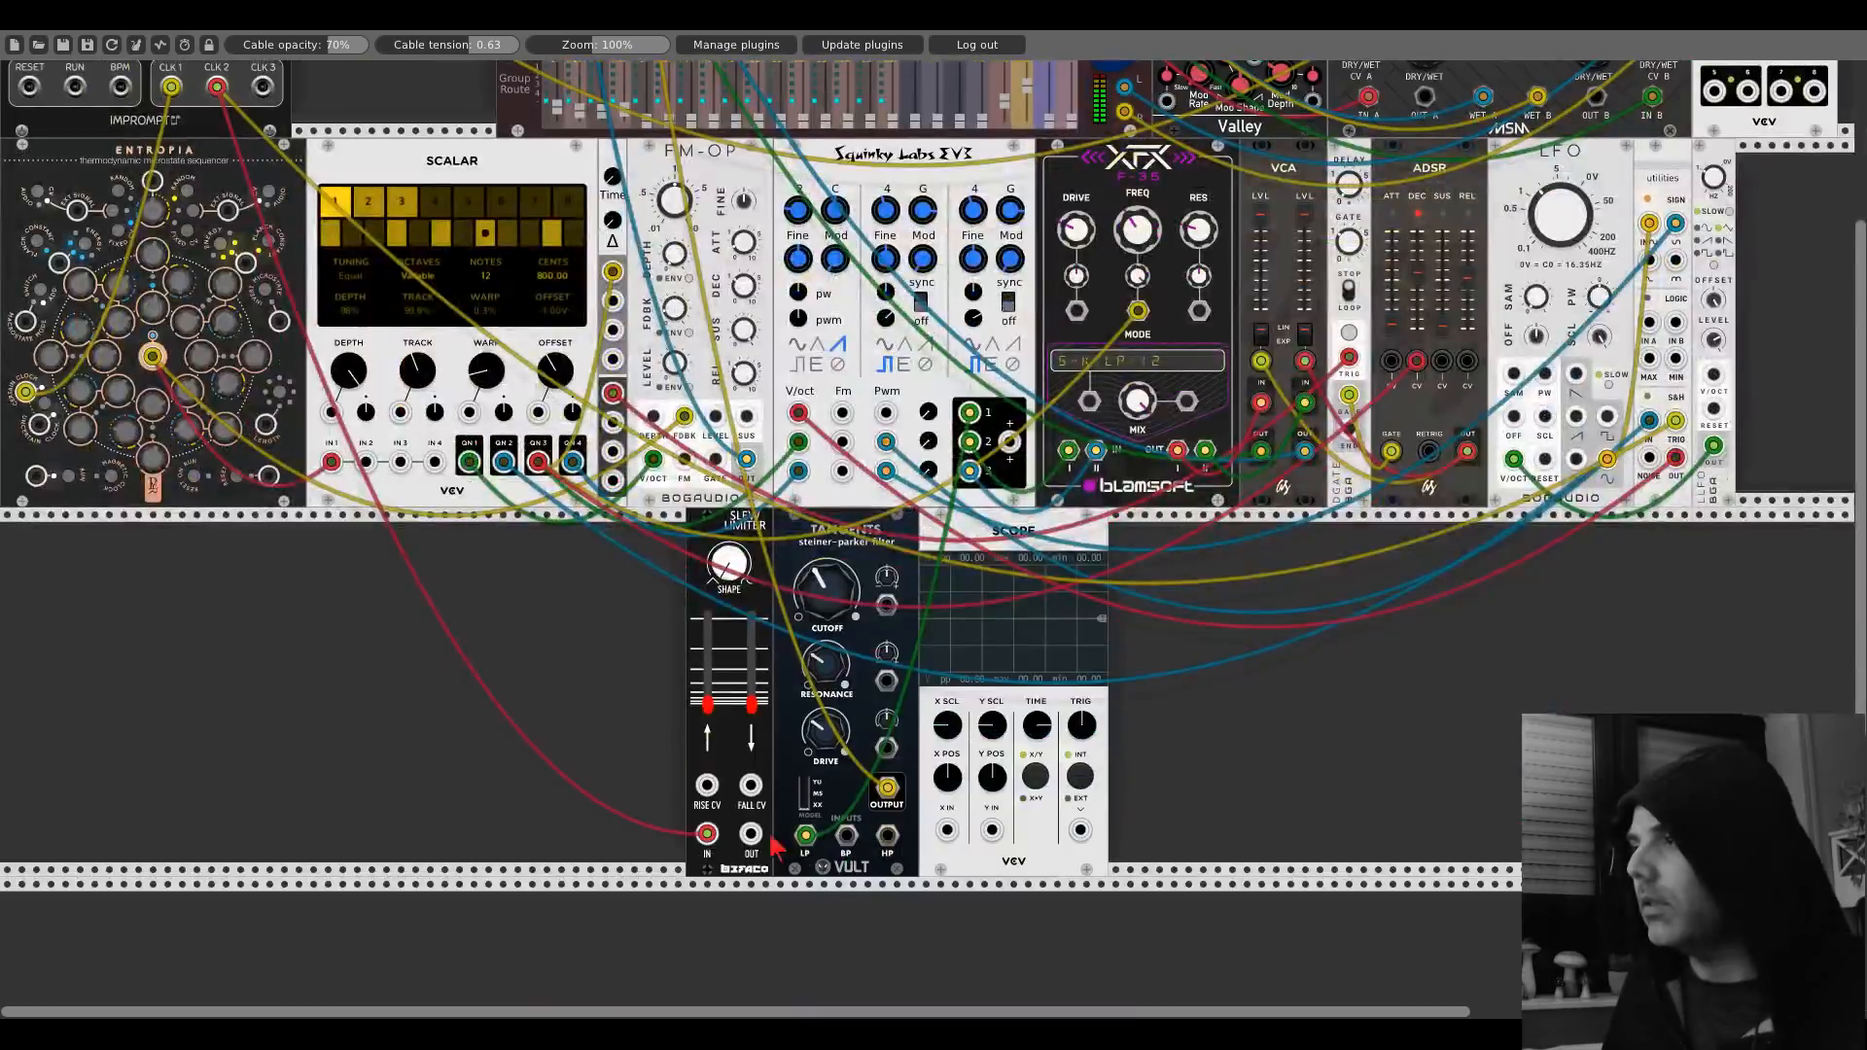
{"action": "left_click_drag", "start_coordinate": [751, 833], "coordinate": [946, 833]}
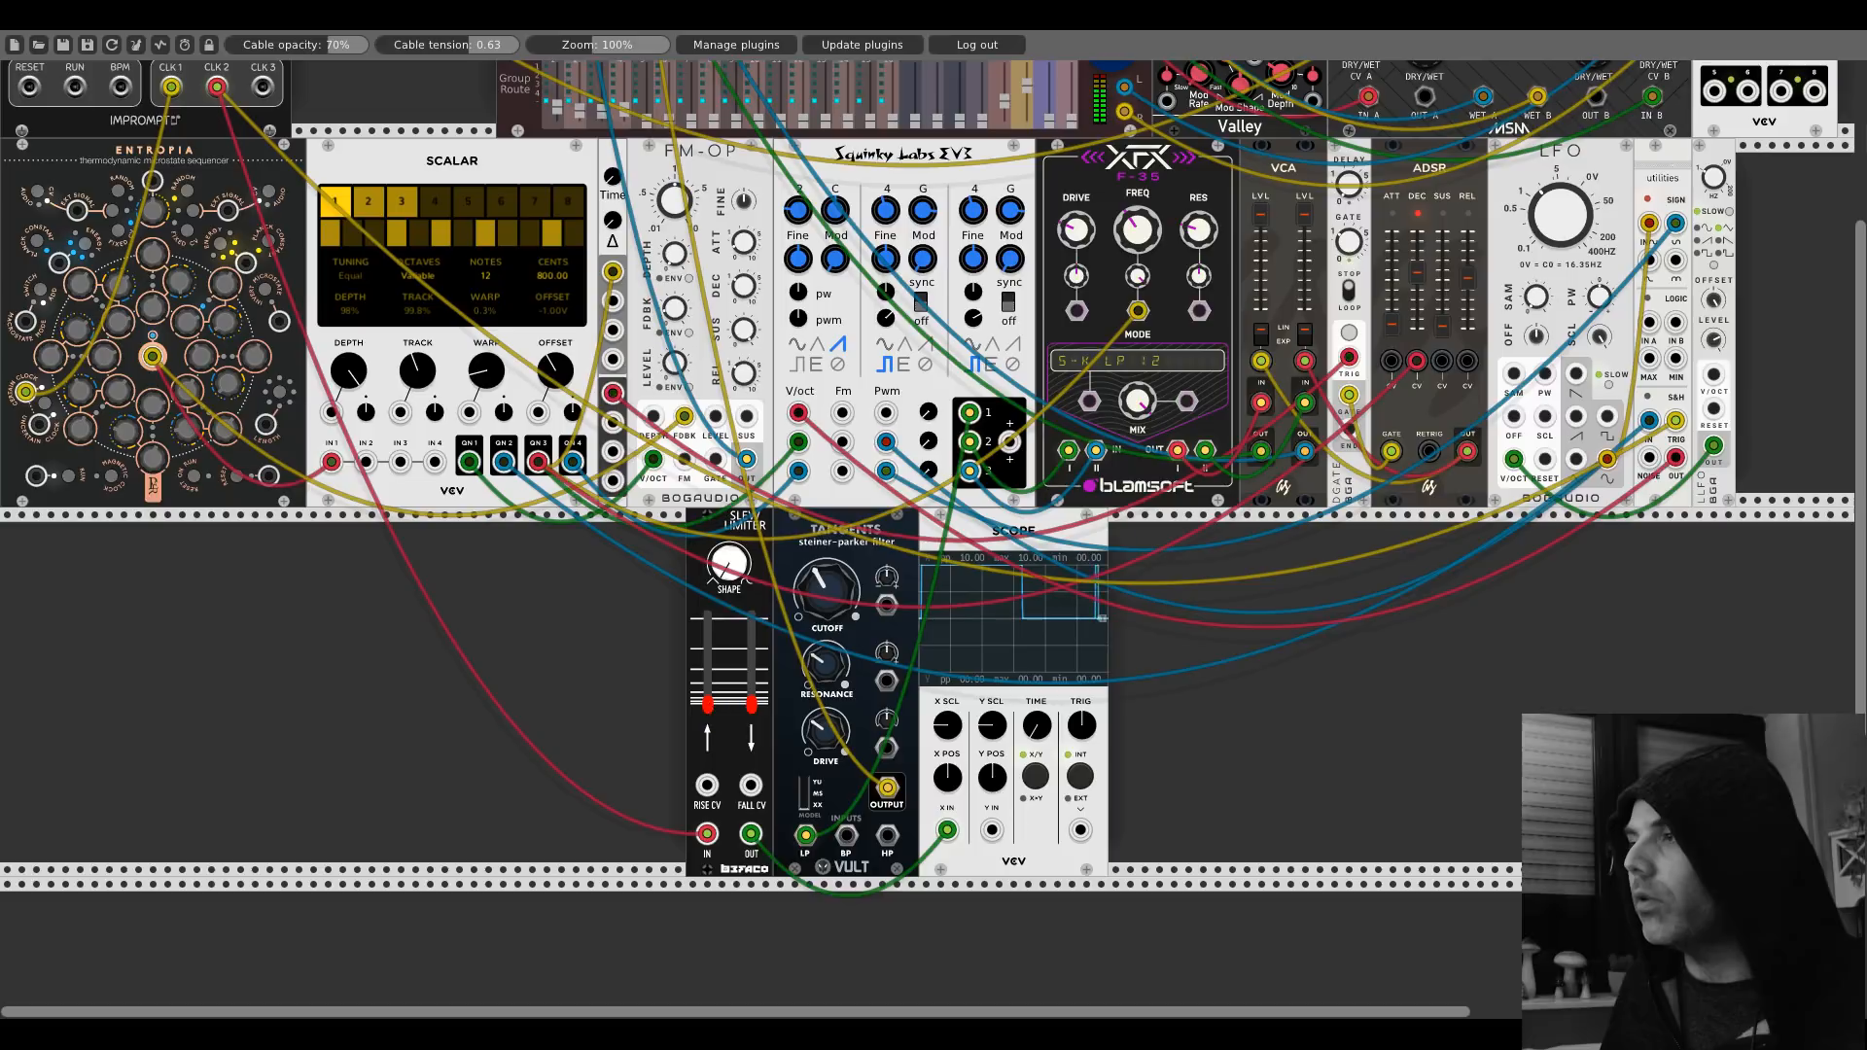
{"action": "mouse_move", "coordinate": [707, 704]}
{"action": "left_mouse_down"}
{"action": "mouse_move", "coordinate": [707, 649]}
{"action": "mouse_move", "coordinate": [752, 644]}
{"action": "left_mouse_up"}
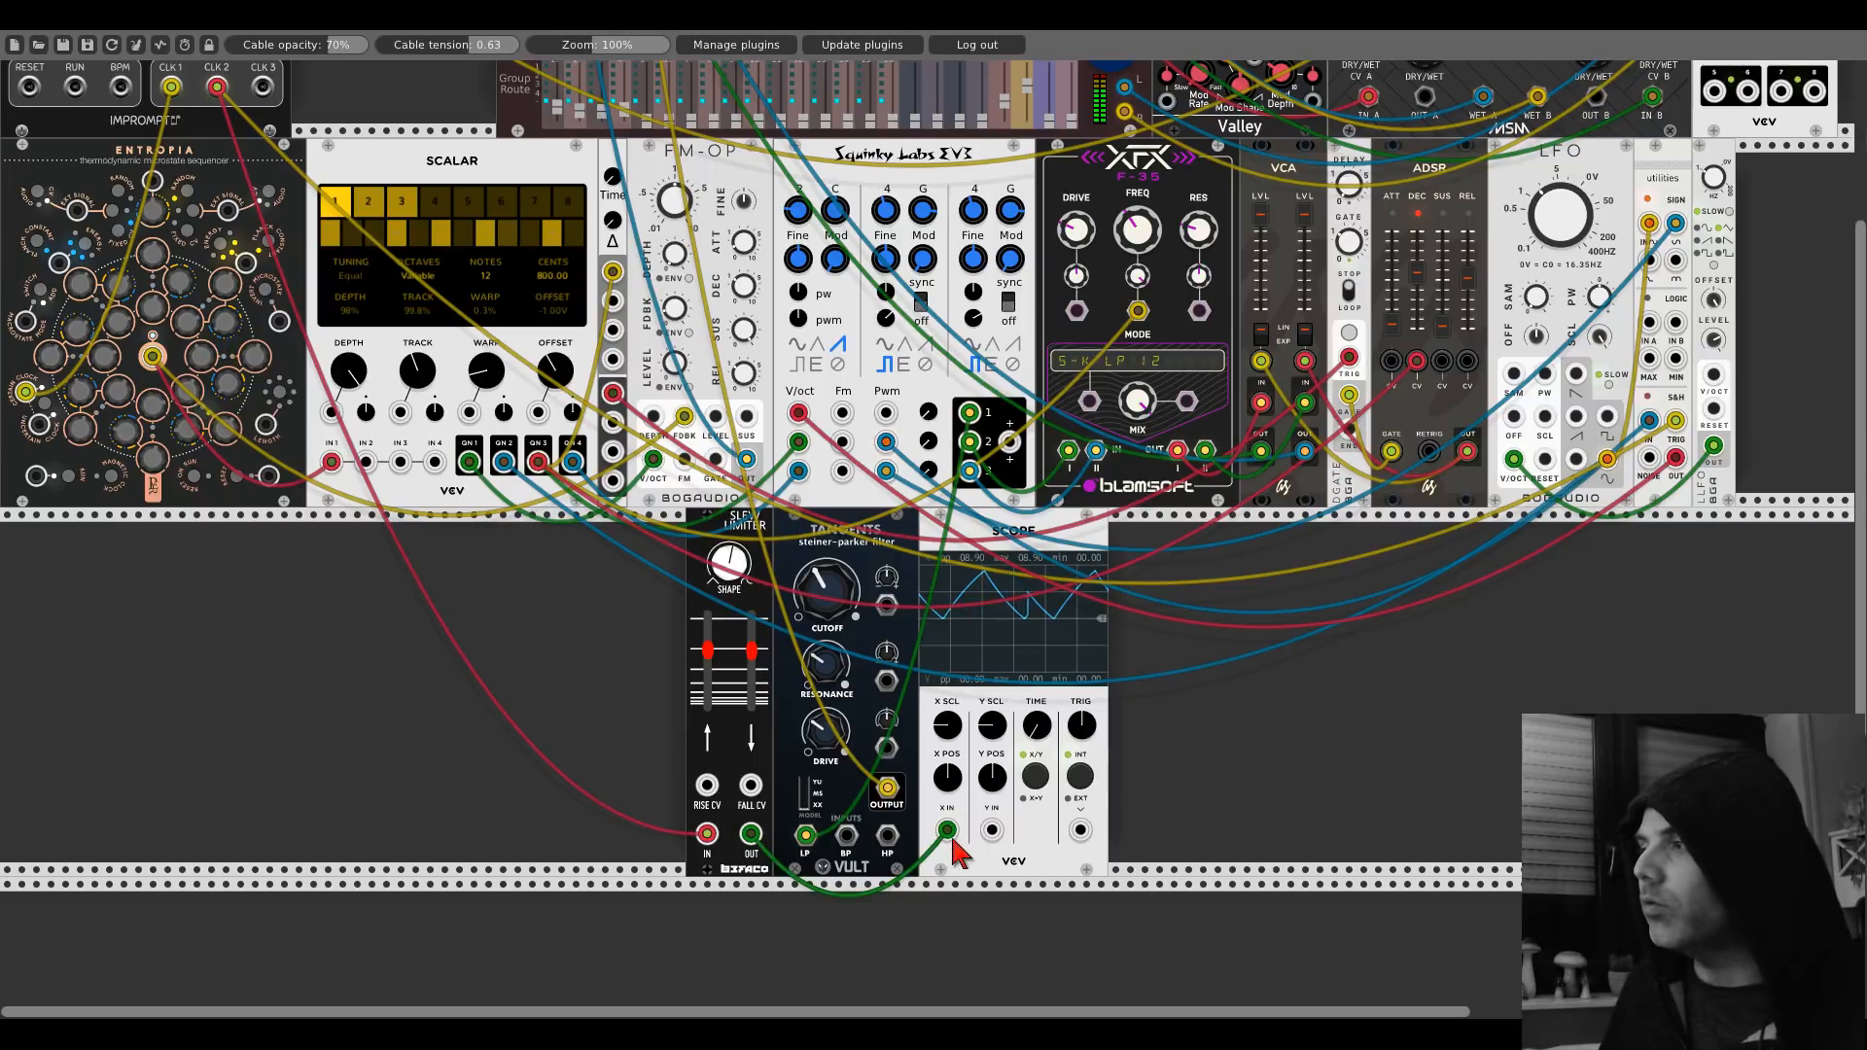
Move the Slew Limiter's output cable from the Scope to Tangents' cutoff CV input and delete the Scope.
{"action": "left_click_drag", "start_coordinate": [948, 836], "coordinate": [886, 605]}
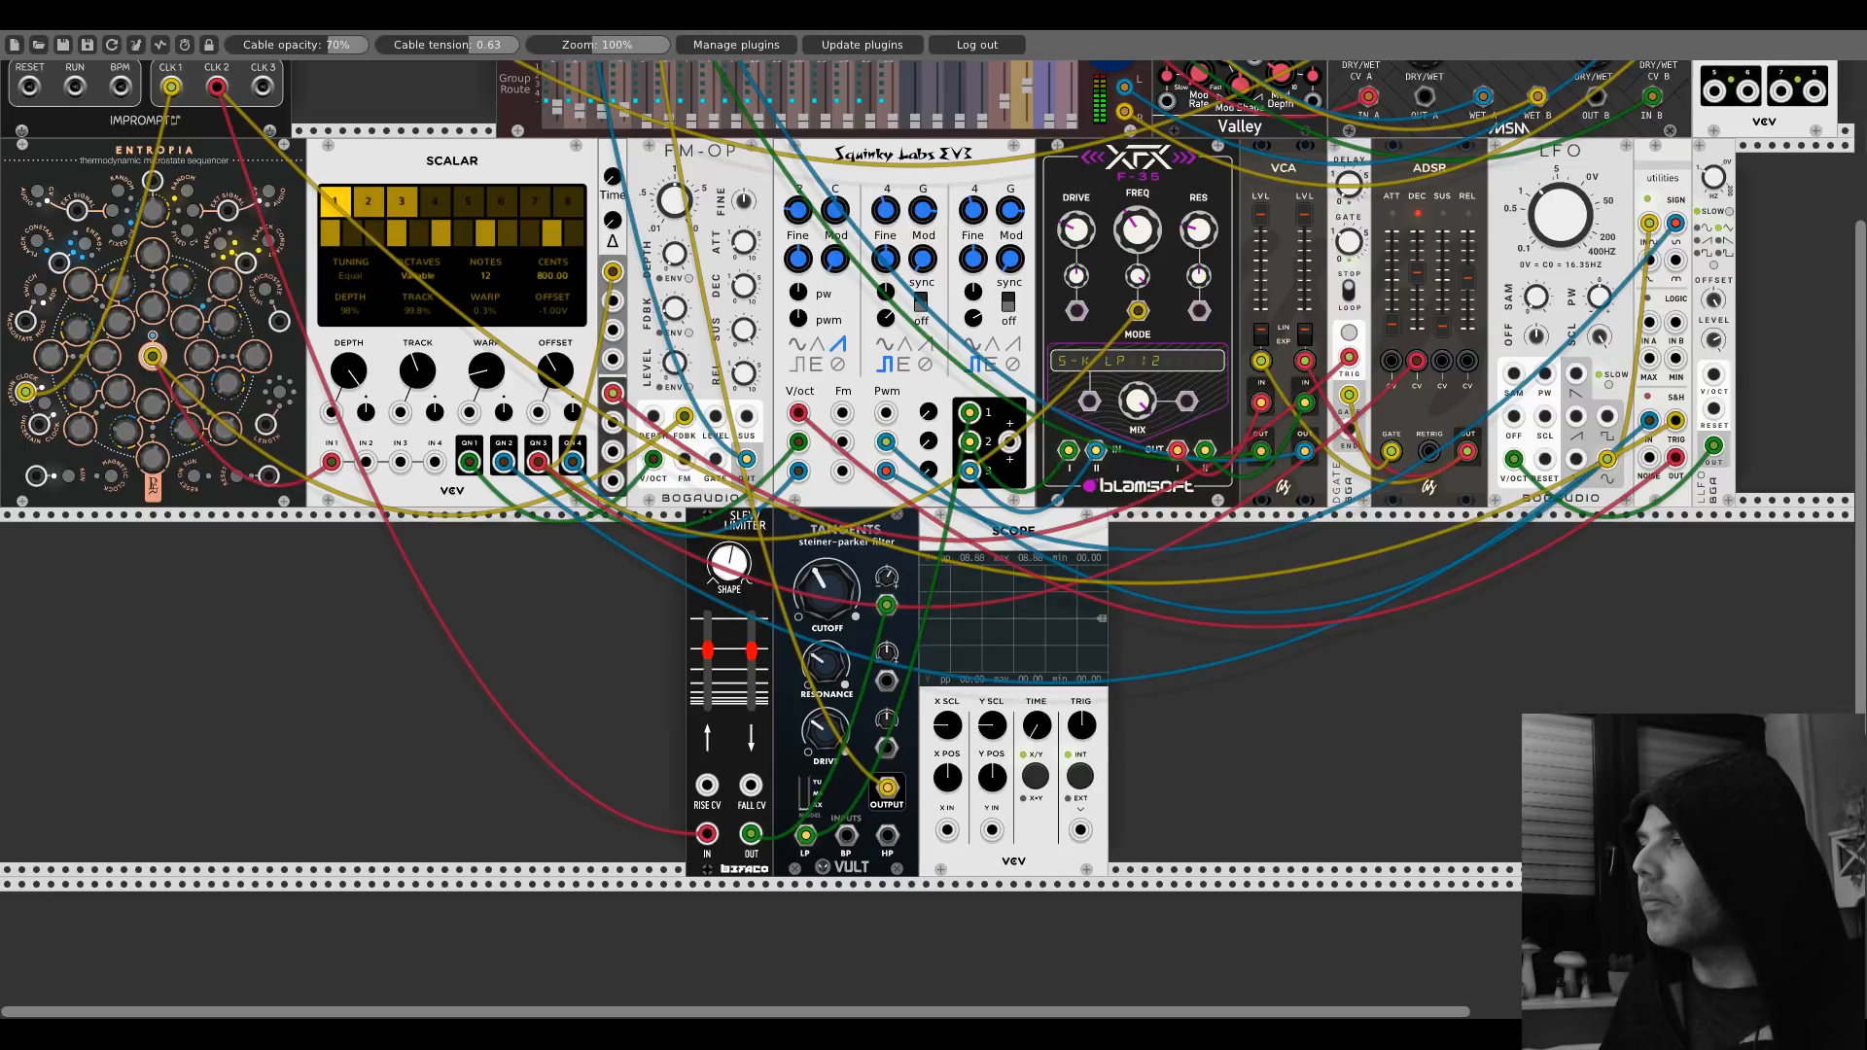
{"action": "right_click", "coordinate": [950, 547]}
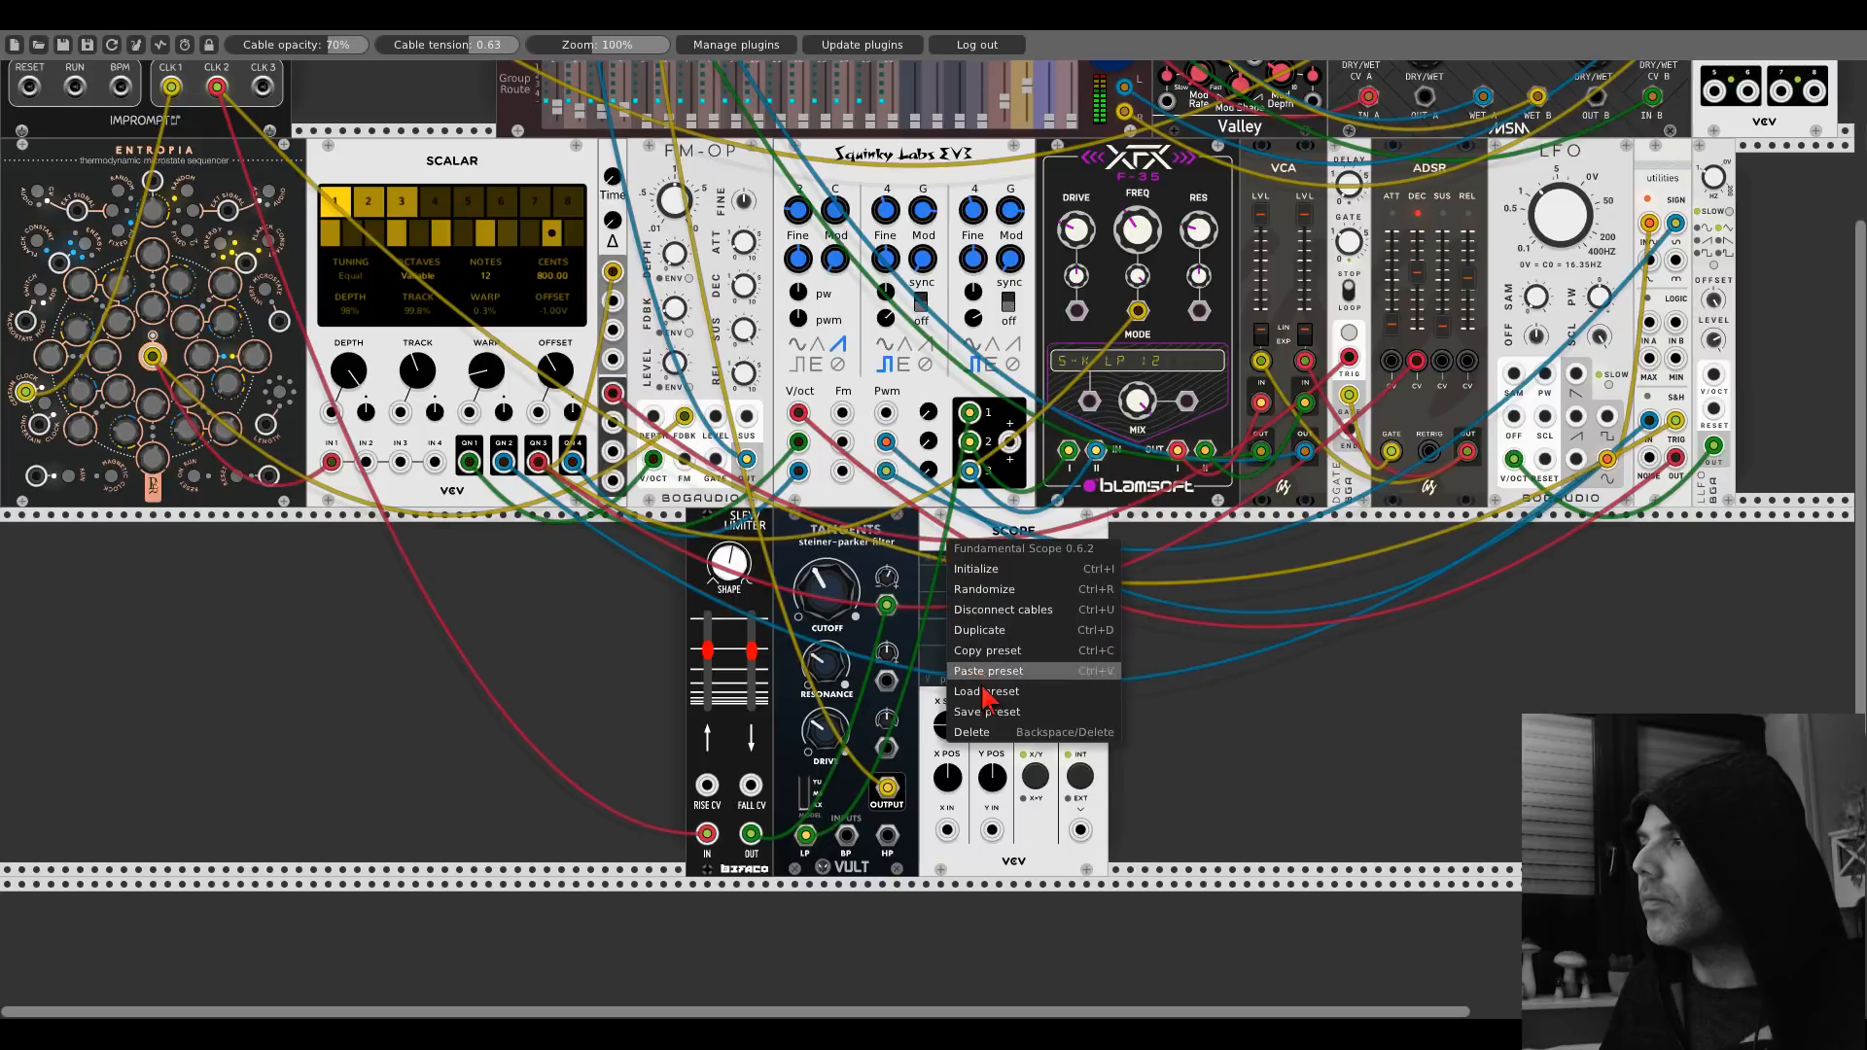
{"action": "left_click", "coordinate": [972, 732]}
Move the Slew Limiter to the start of its row, directly below Entropia.
{"action": "scroll", "coordinate": [109, 156], "scroll_direction": "up", "scroll_amount": 6}
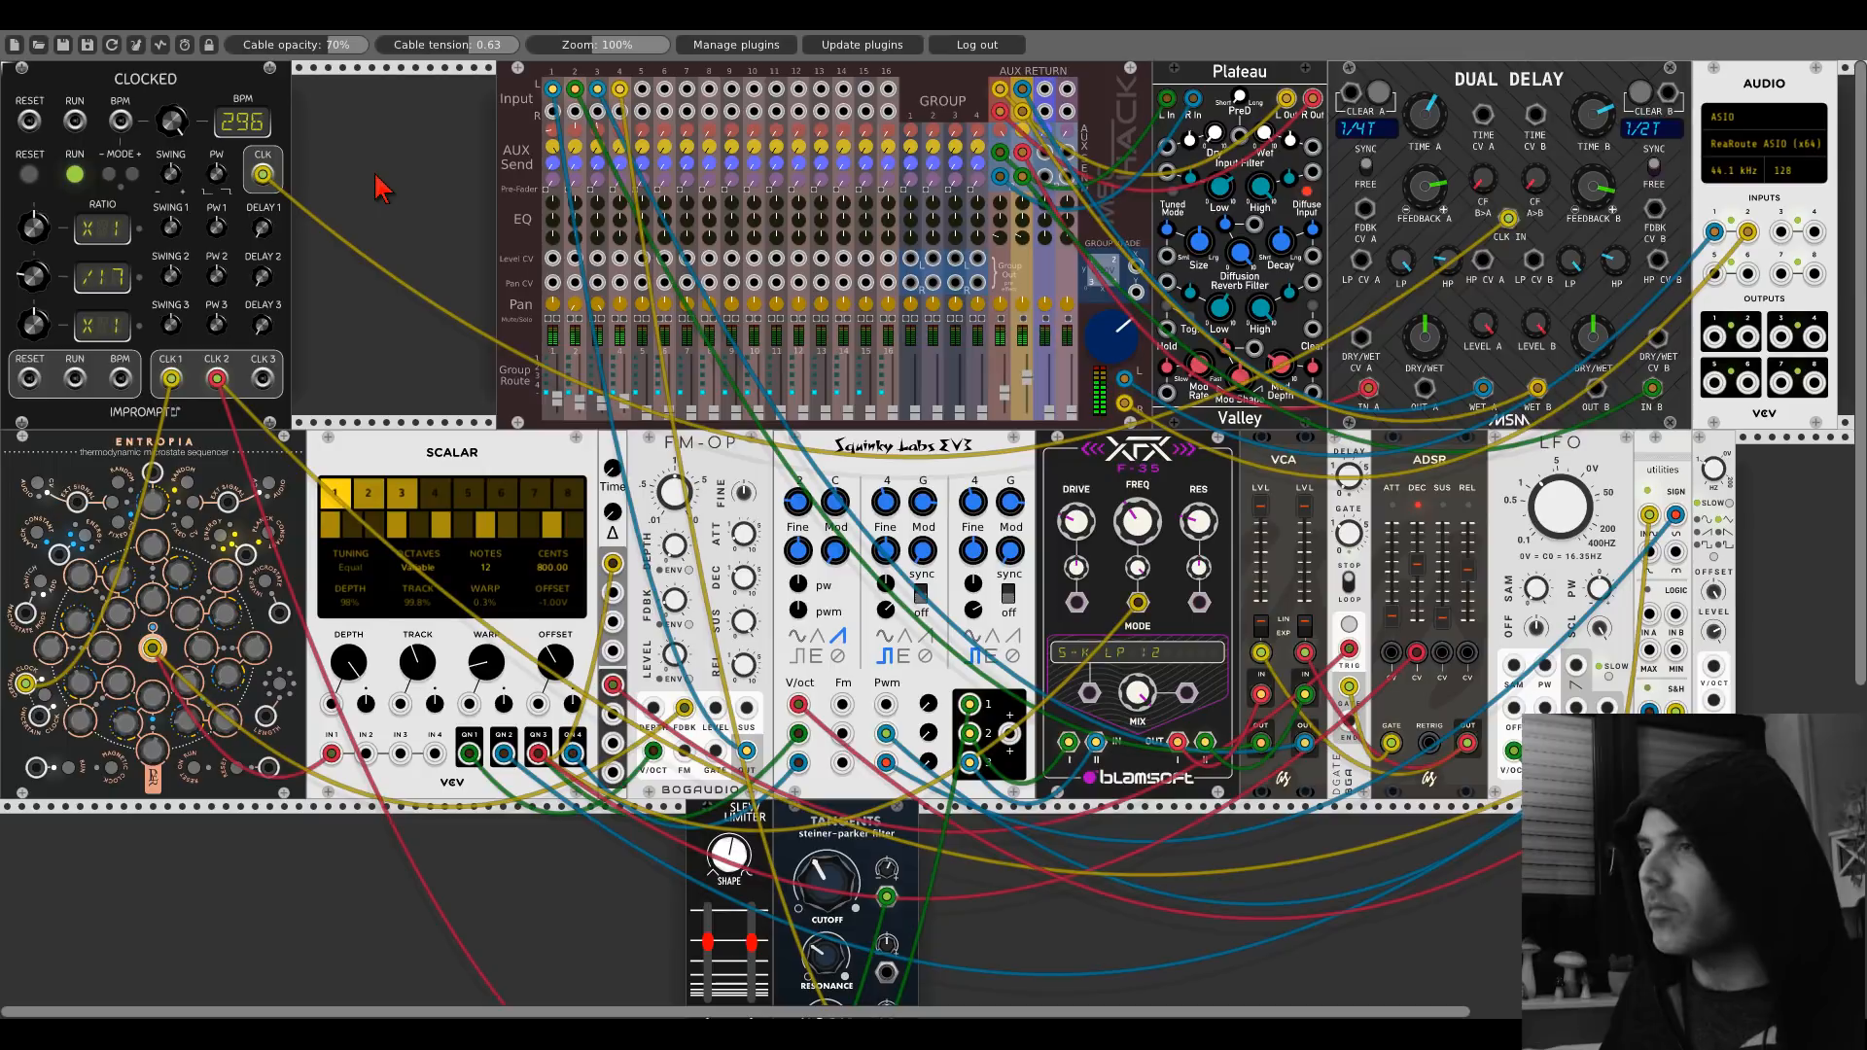
{"action": "scroll", "coordinate": [383, 188], "scroll_direction": "down", "scroll_amount": 3}
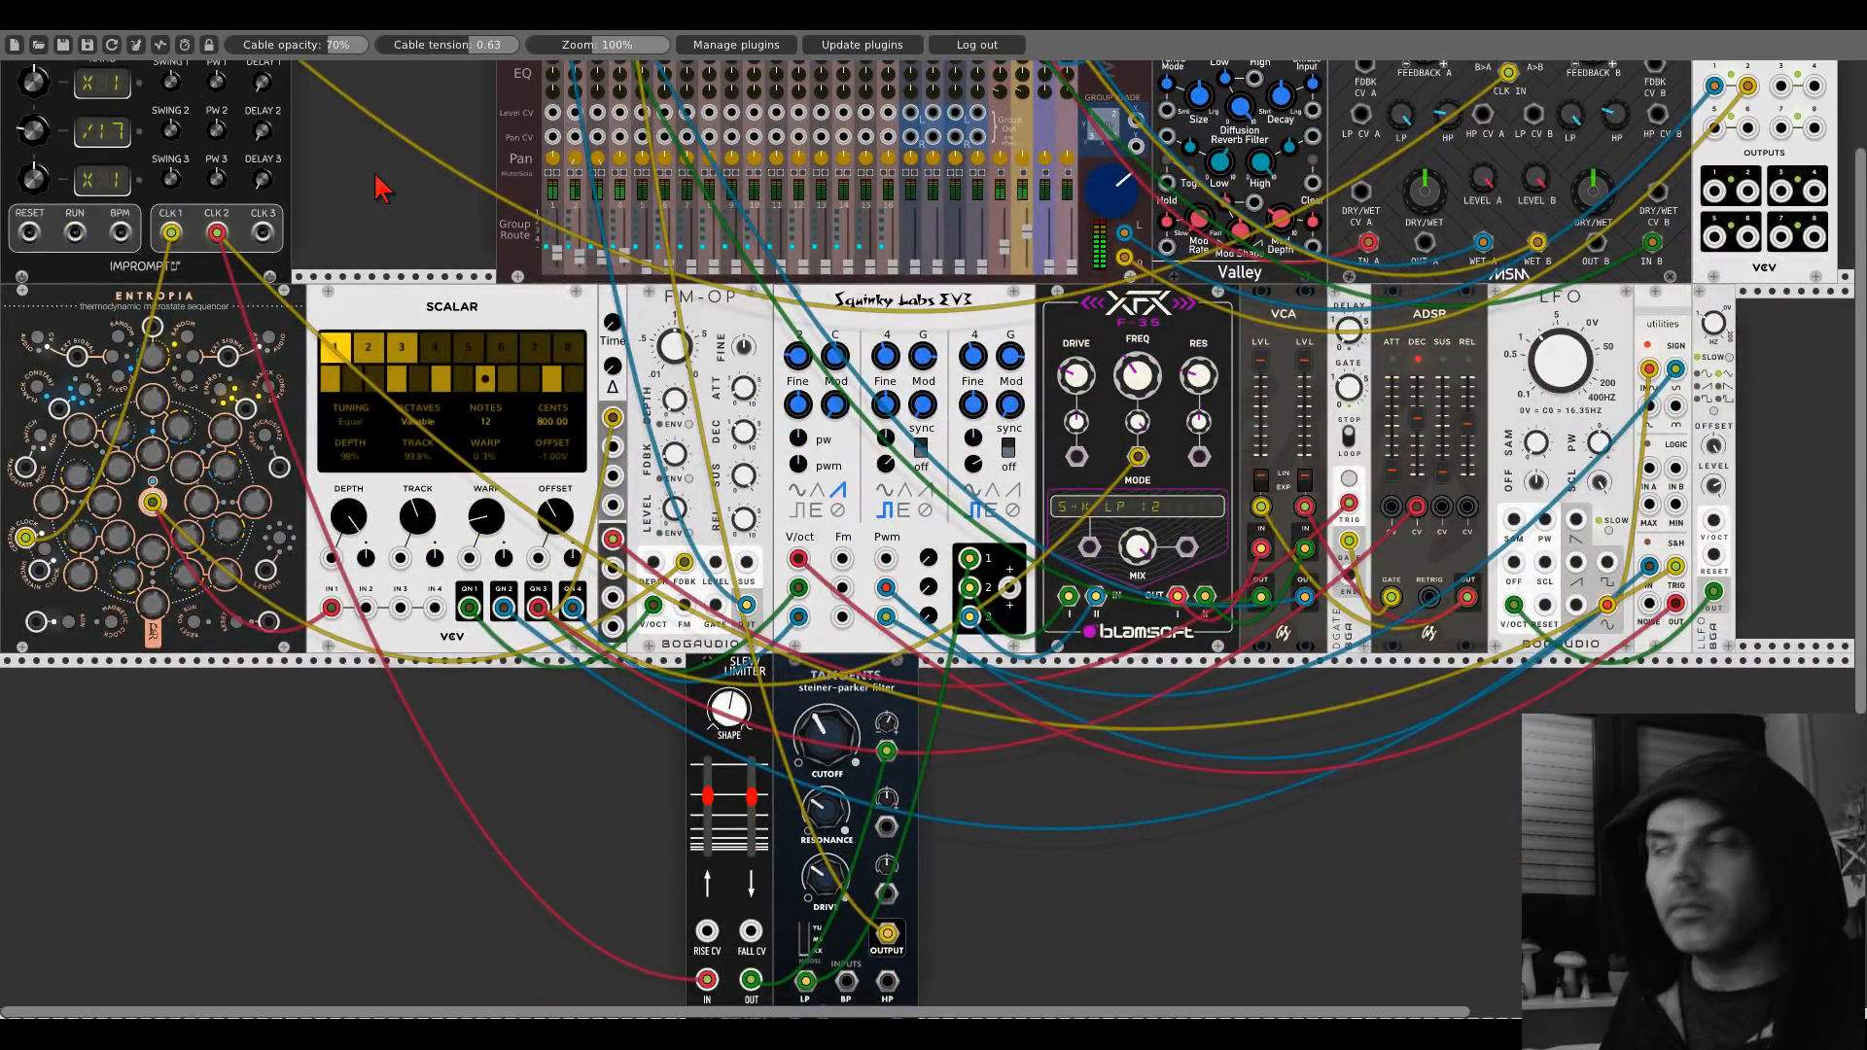
{"action": "scroll", "coordinate": [387, 184], "scroll_direction": "down", "scroll_amount": 3}
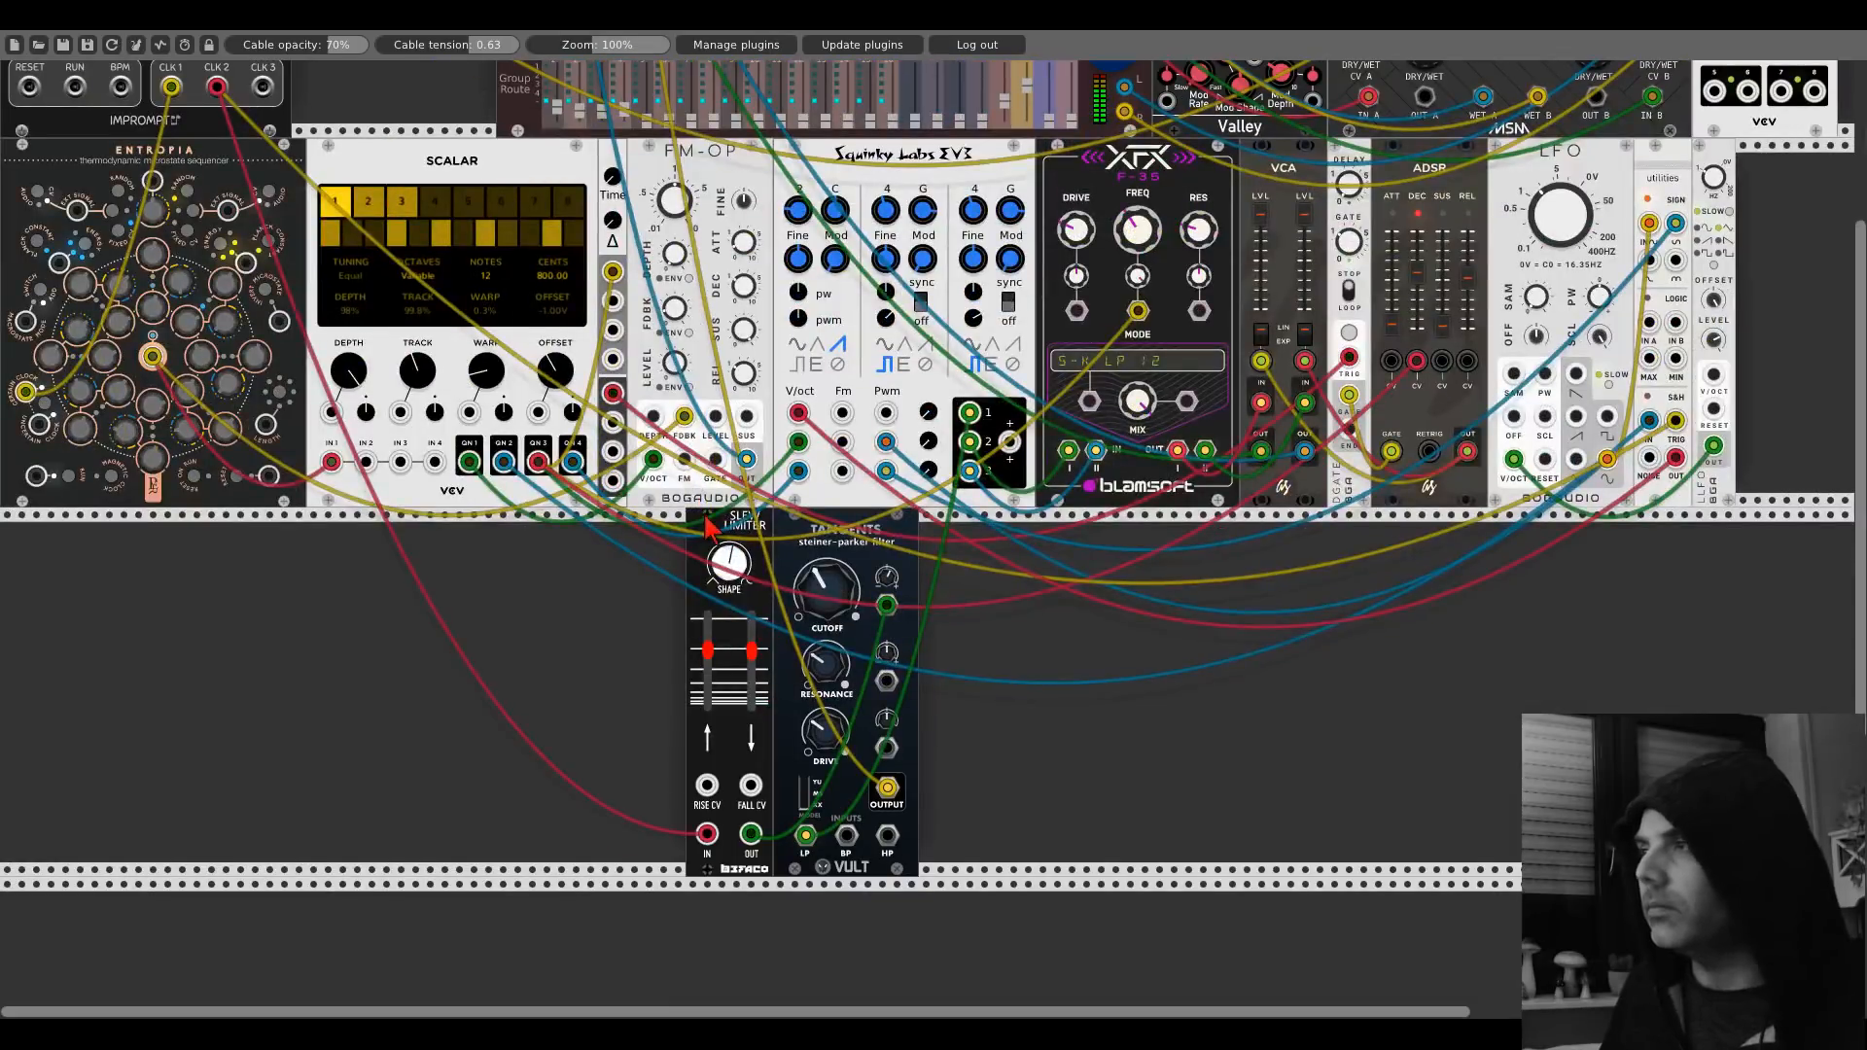
{"action": "left_click_drag", "start_coordinate": [715, 521], "coordinate": [29, 520]}
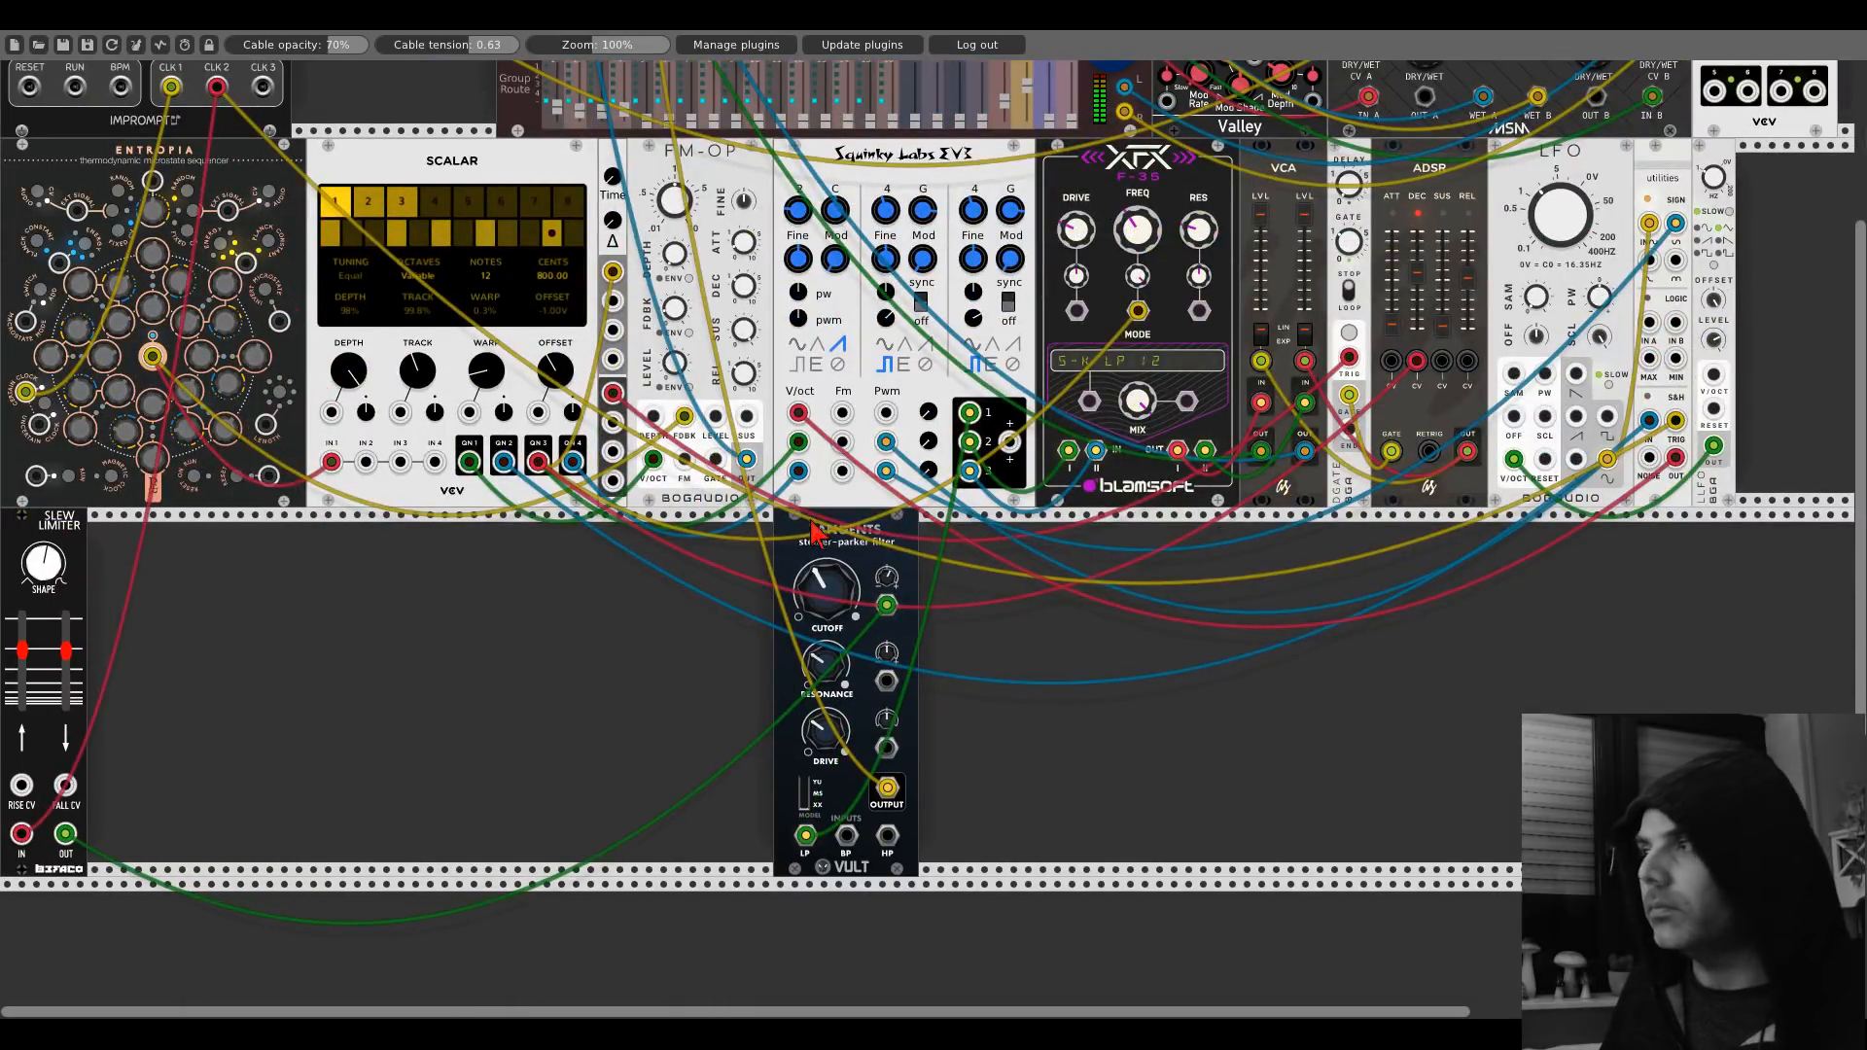
Move Tangents flush against the Slew Limiter at the start of the row below Entropia.
{"action": "left_click_drag", "start_coordinate": [819, 530], "coordinate": [131, 530]}
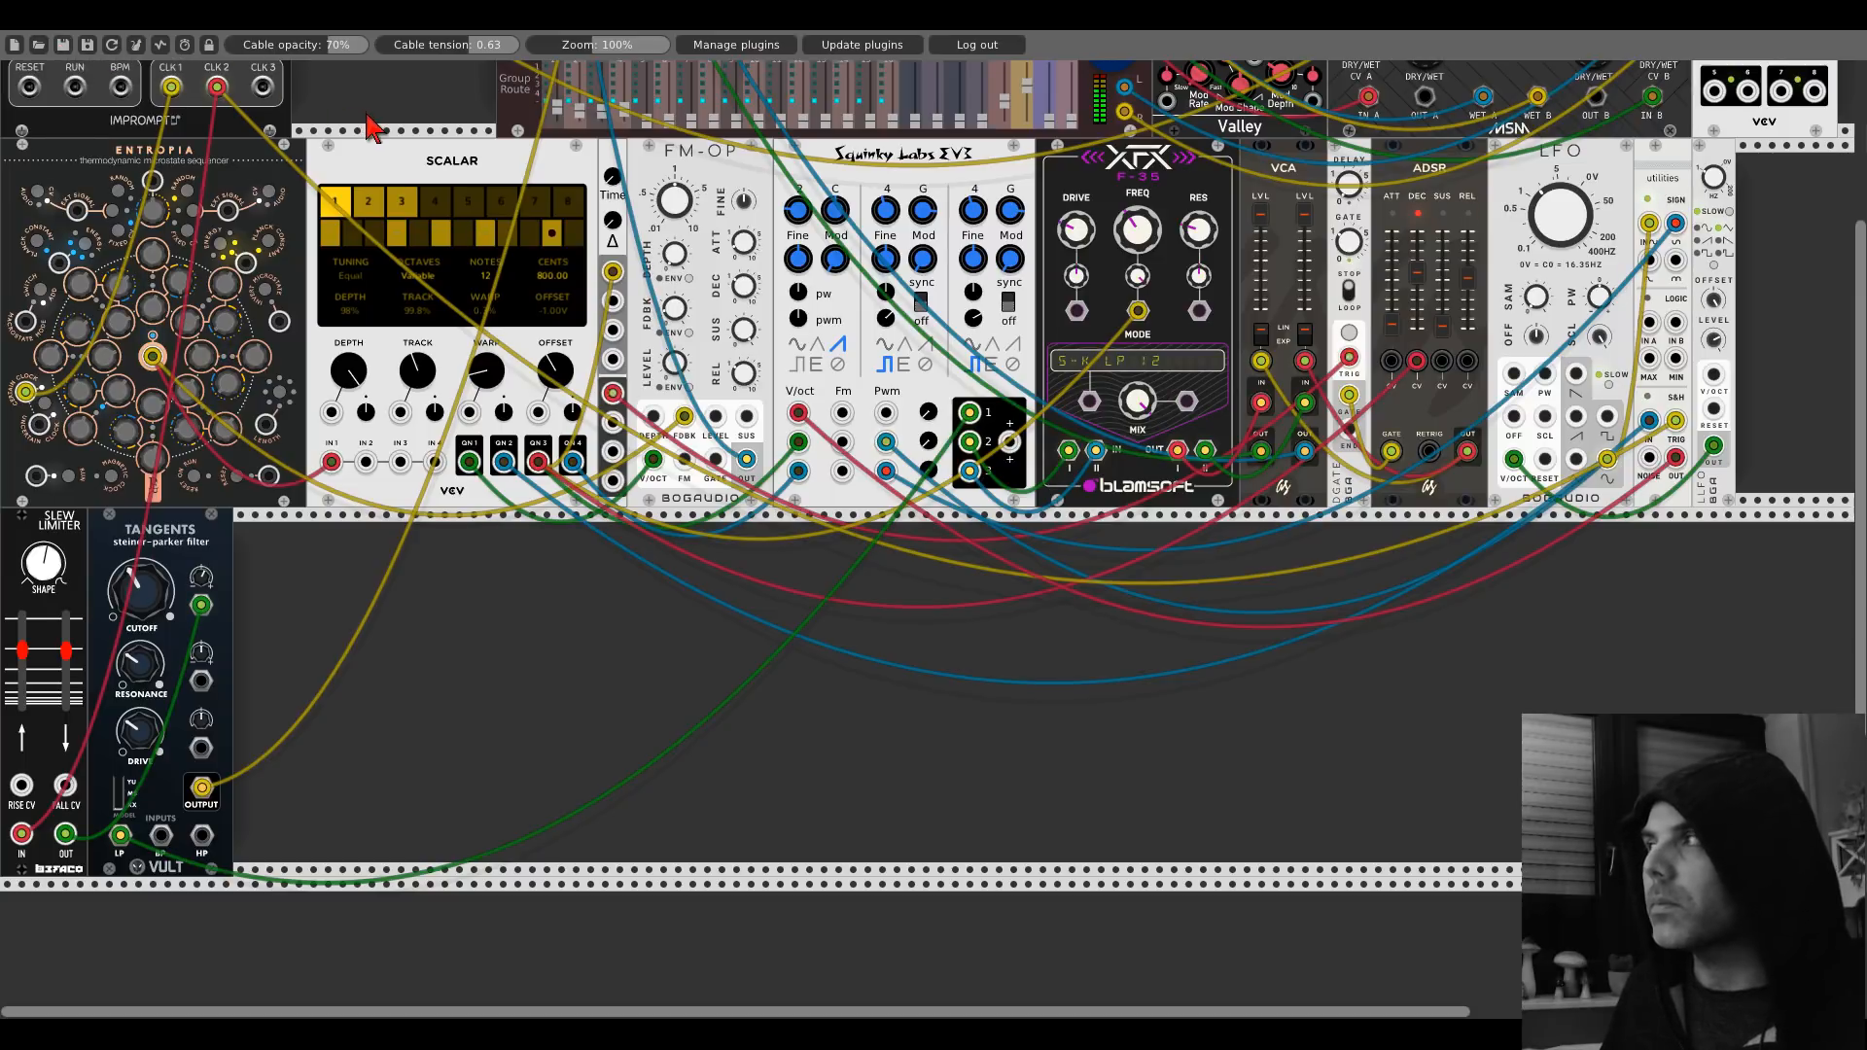
{"action": "scroll", "coordinate": [370, 127], "scroll_direction": "up", "scroll_amount": 5}
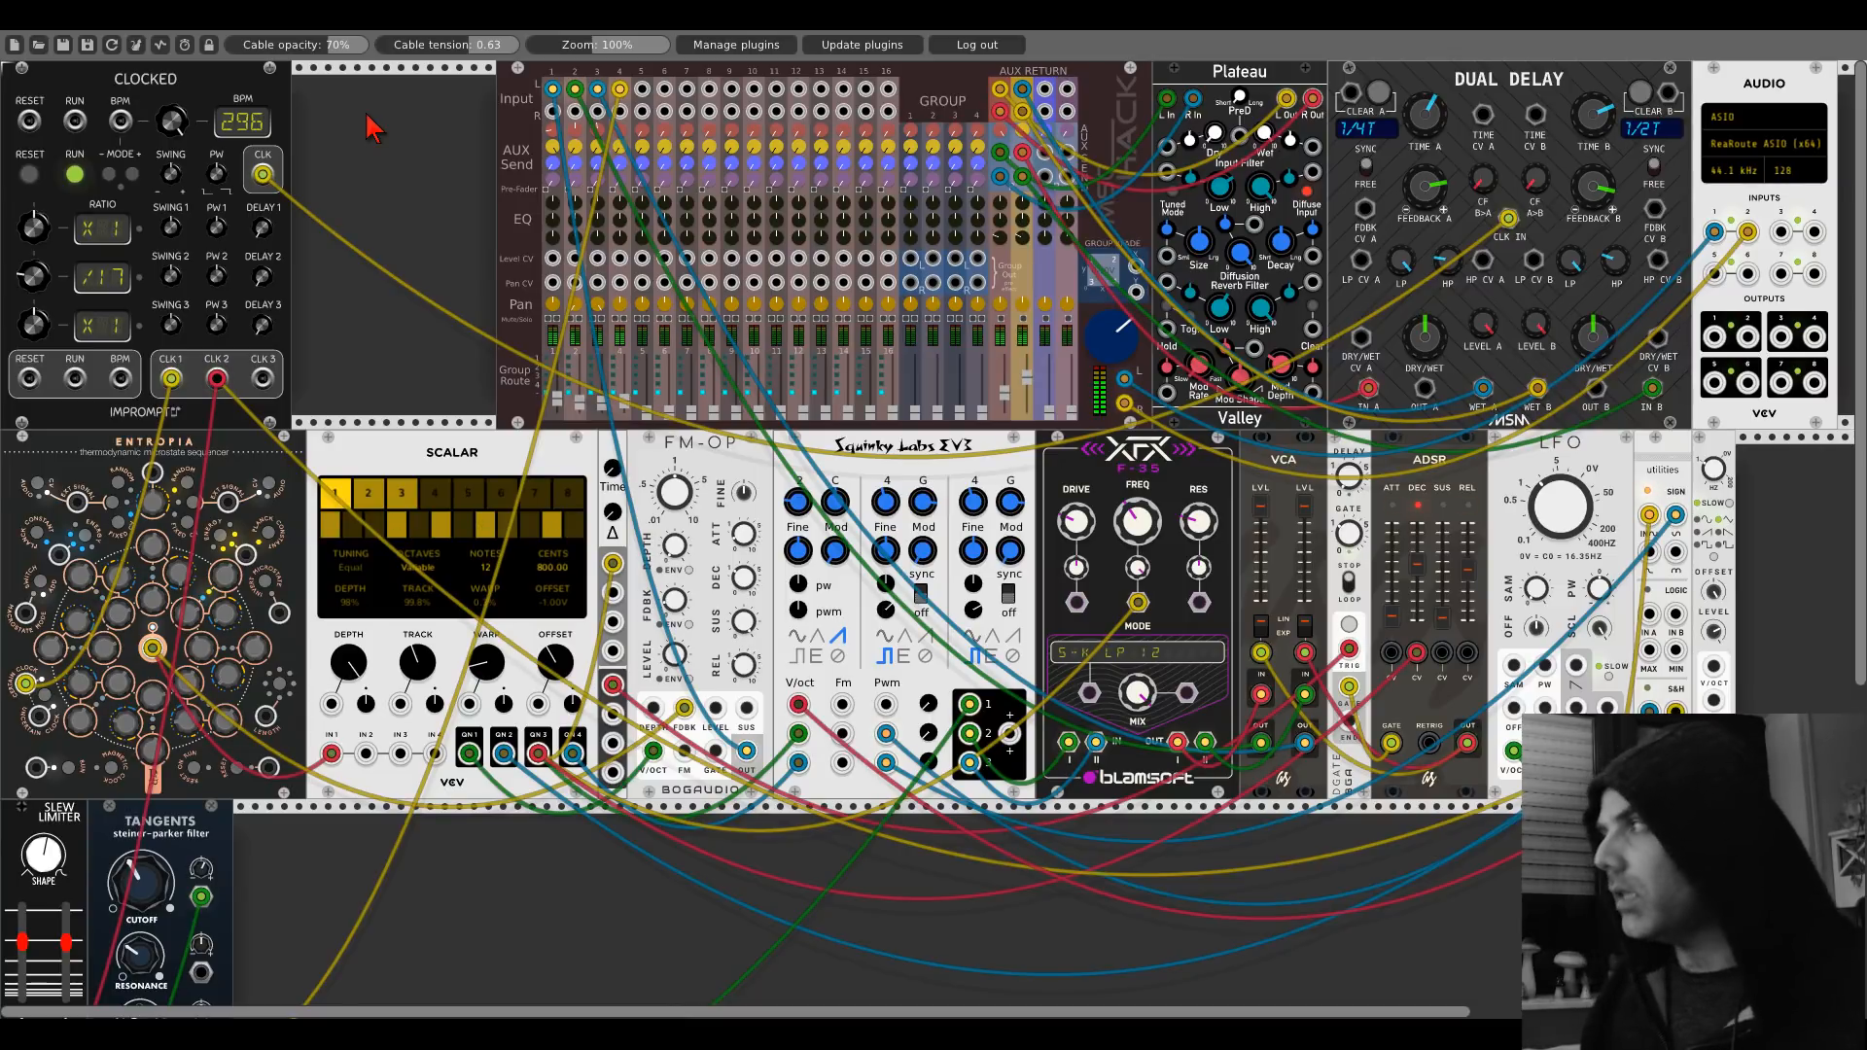
{"action": "scroll", "coordinate": [373, 126], "scroll_direction": "down", "scroll_amount": 5}
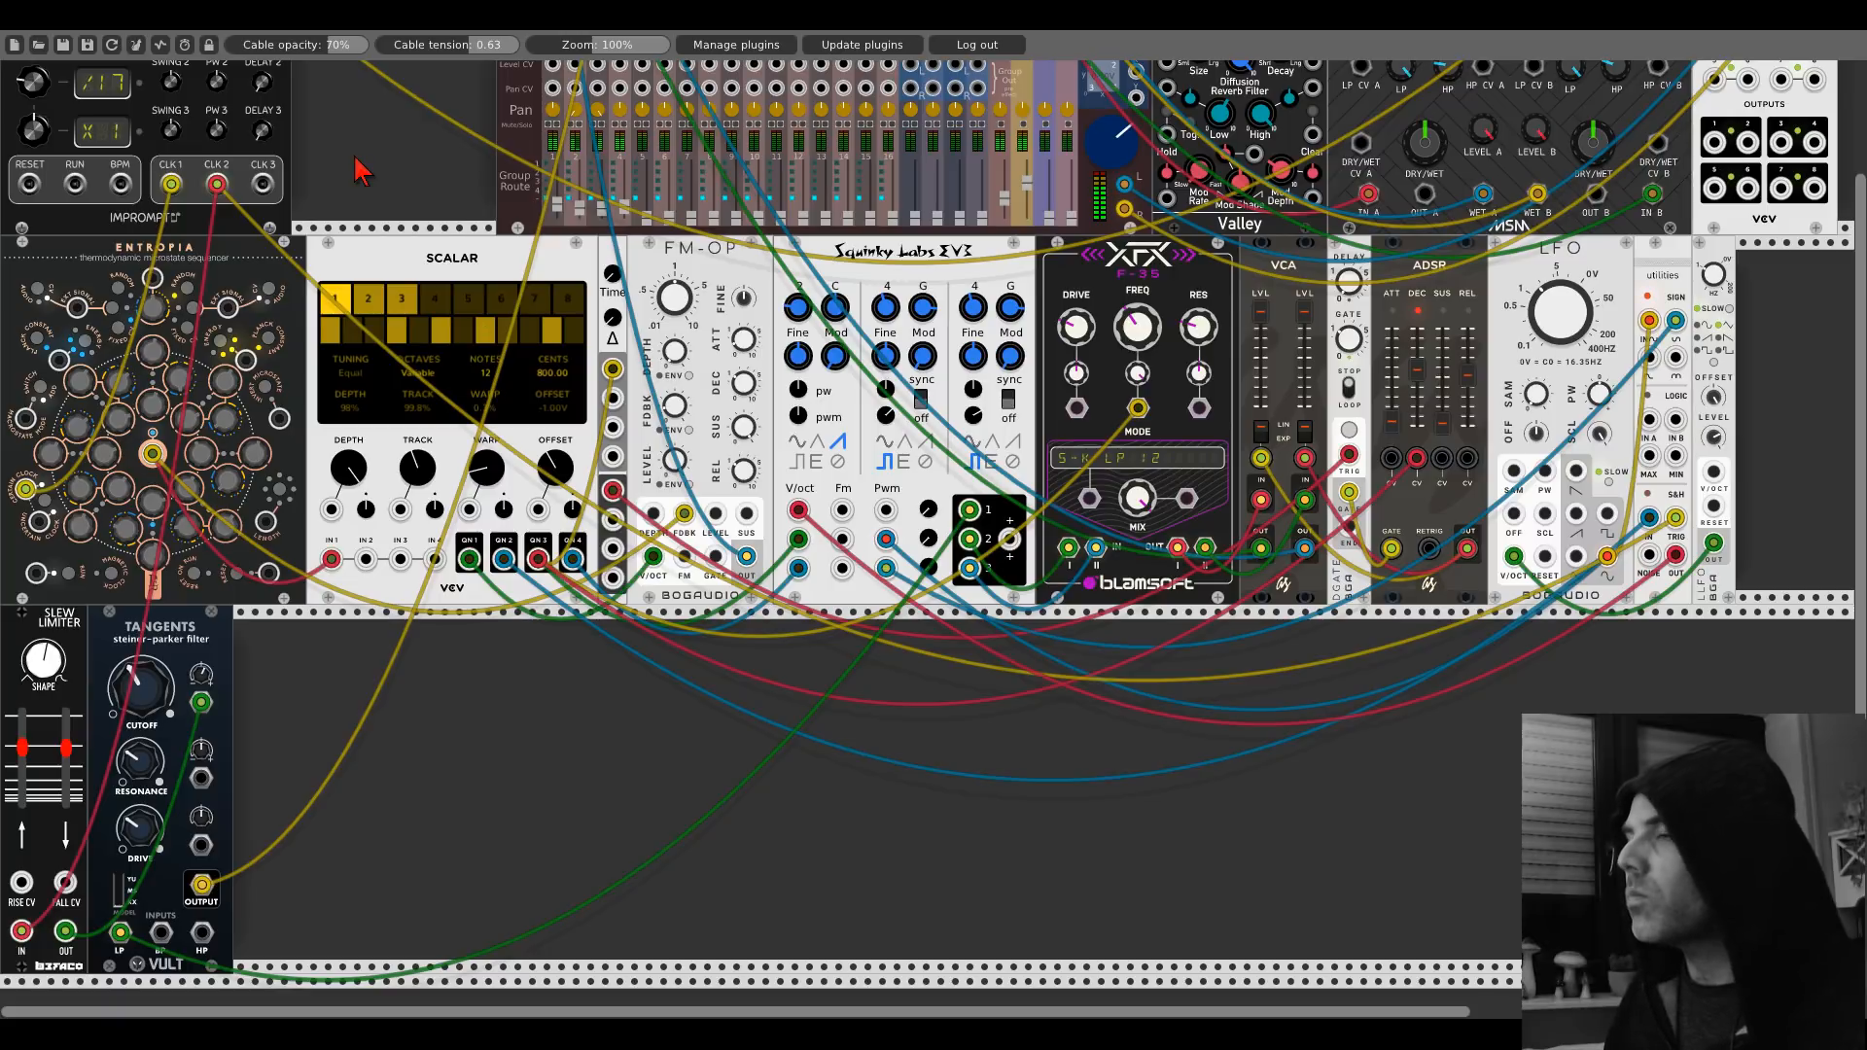
{"action": "scroll", "coordinate": [360, 170], "scroll_direction": "down", "scroll_amount": 2}
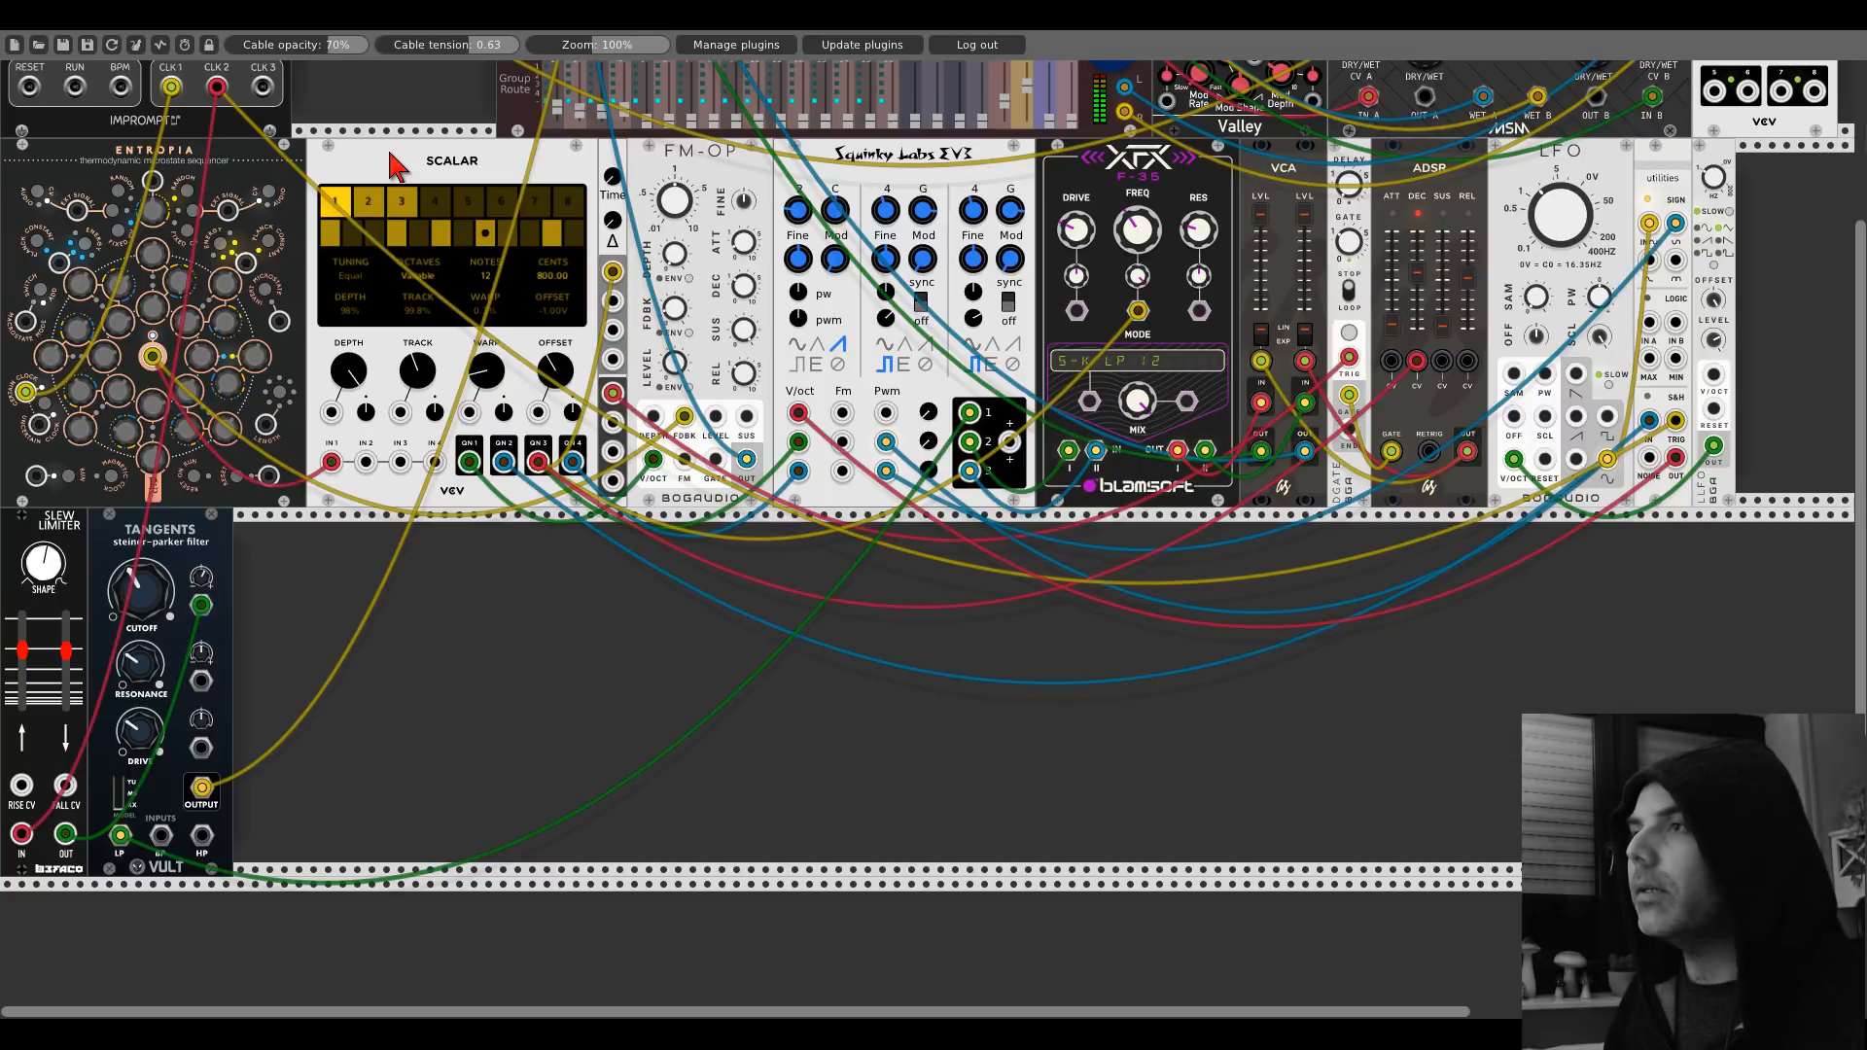
Duplicate Scalar into the row below, shift the copy along the row, and add Geodesics Branes flush before it.
{"action": "key", "text": "ctrl+d"}
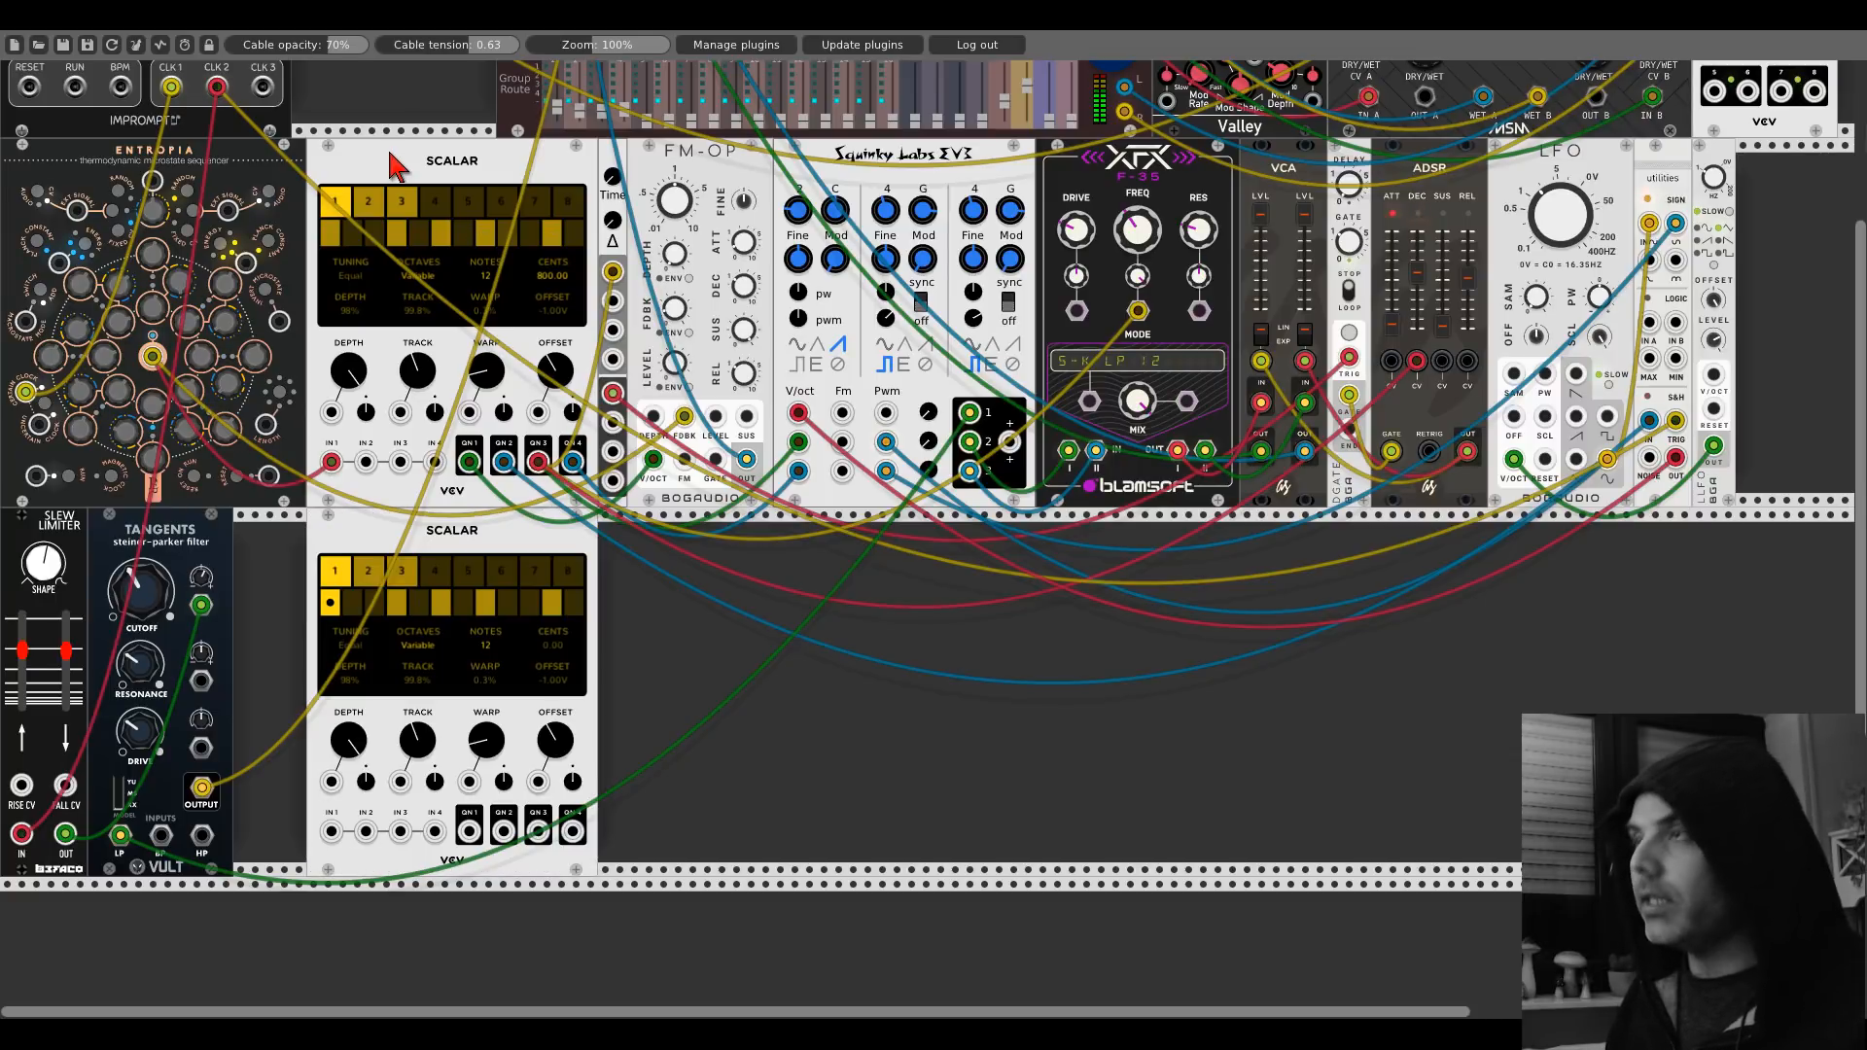
{"action": "left_click", "coordinate": [394, 603]}
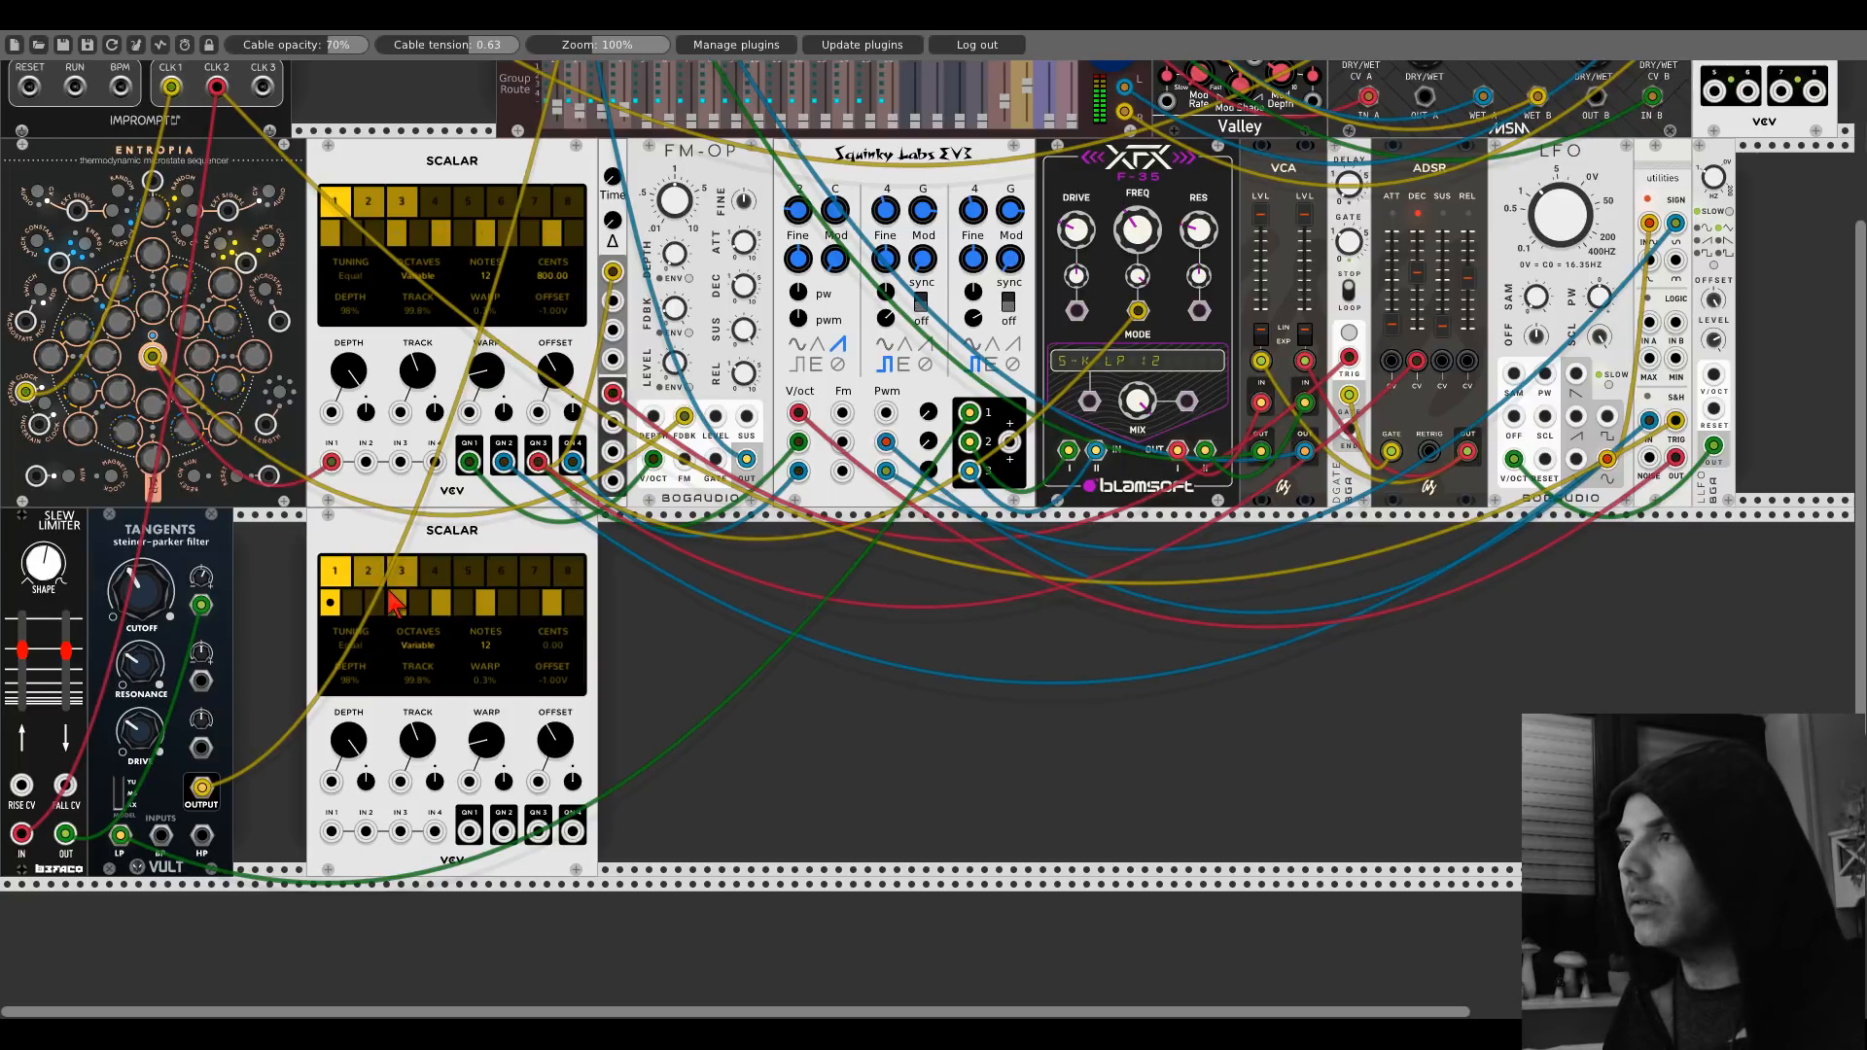
{"action": "left_click_drag", "start_coordinate": [386, 532], "coordinate": [678, 532]}
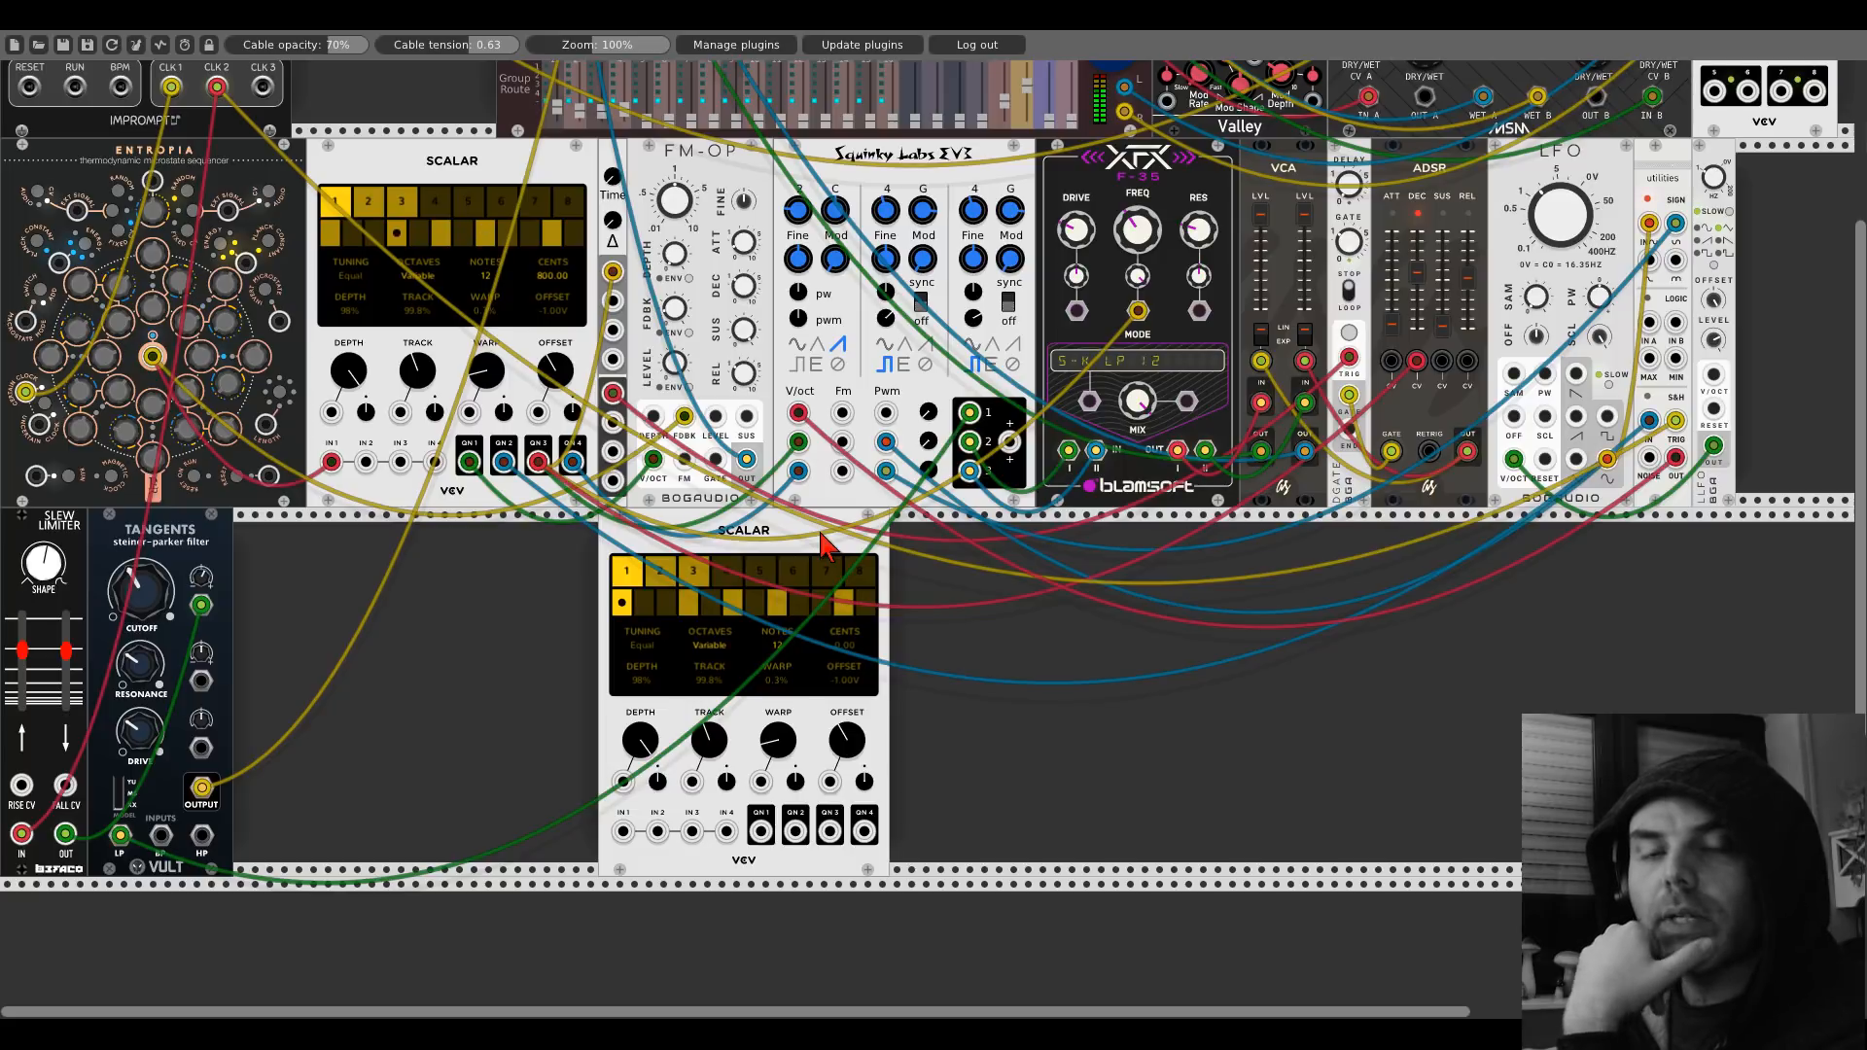
{"action": "right_click", "coordinate": [525, 618]}
{"action": "left_click", "coordinate": [800, 370]}
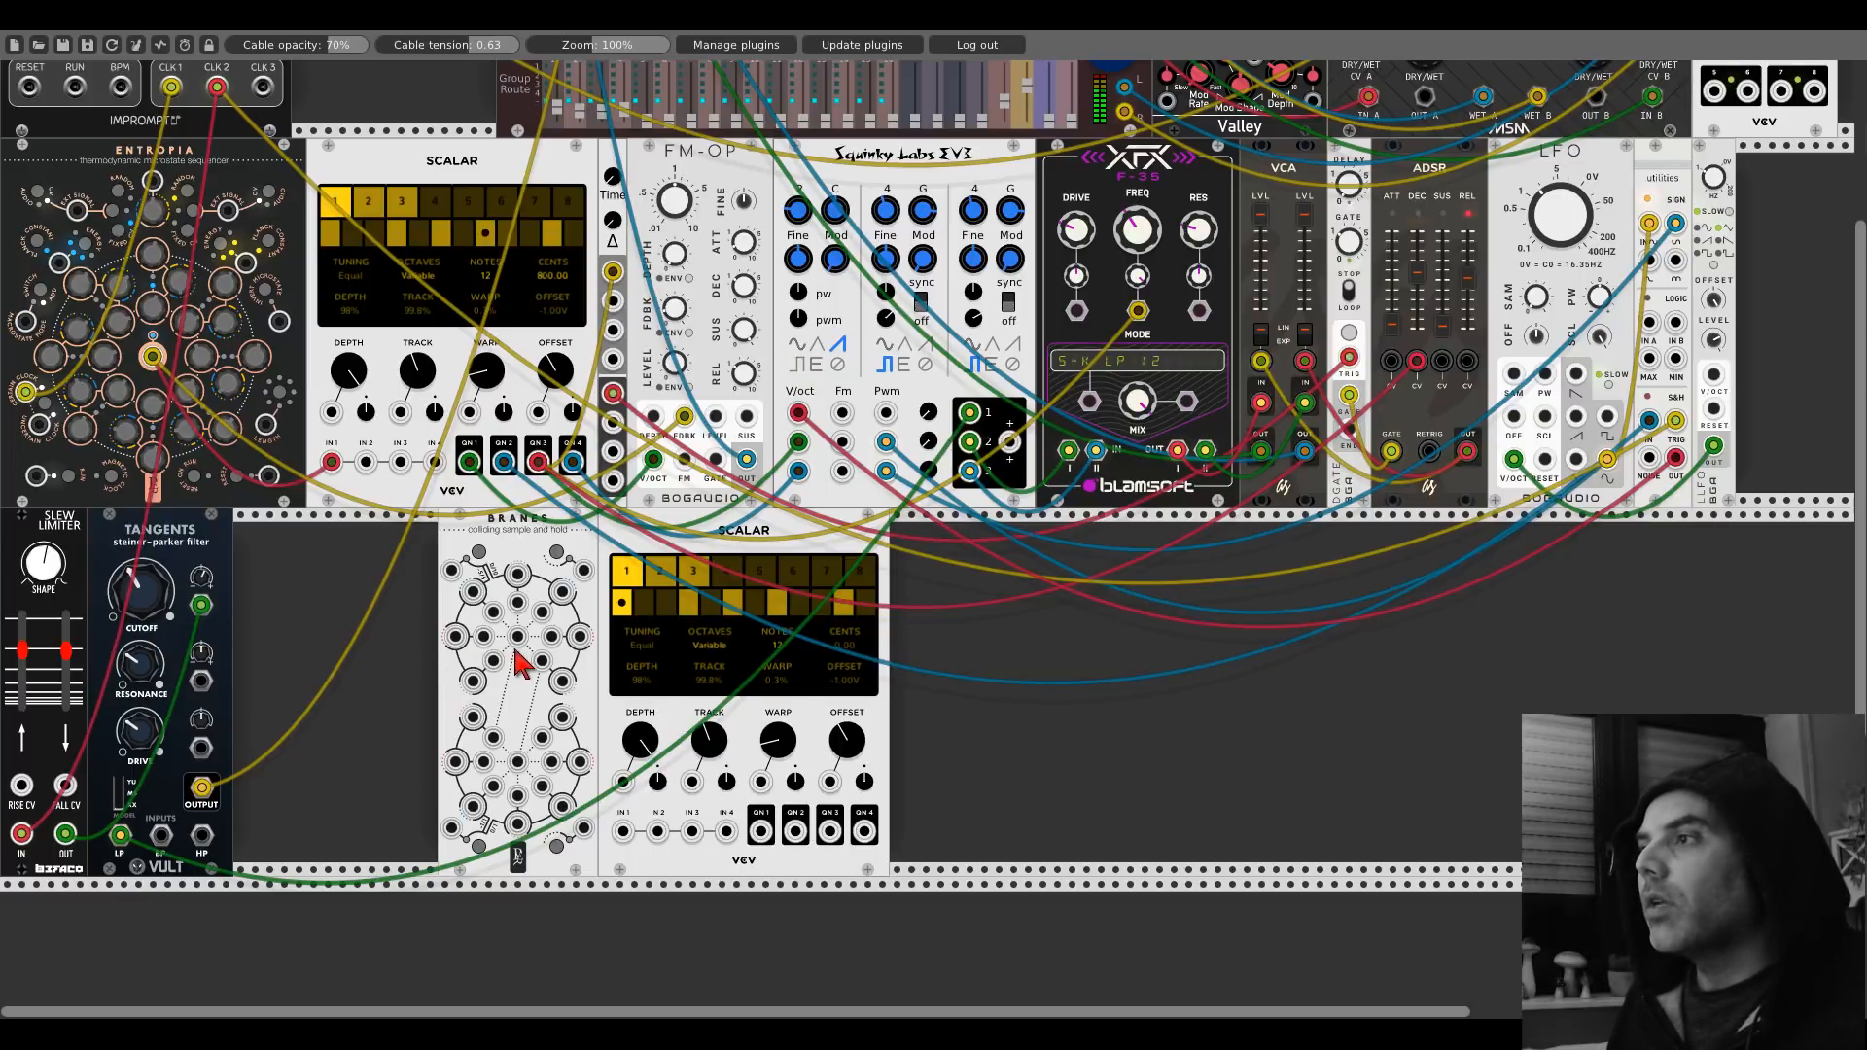
Patch Clocked's CLK 3 into Branes' upper trigger input and set the third clock's ratio to x2.
{"action": "scroll", "coordinate": [520, 667], "scroll_direction": "up", "scroll_amount": 5}
{"action": "left_click_drag", "start_coordinate": [518, 928], "coordinate": [262, 379]}
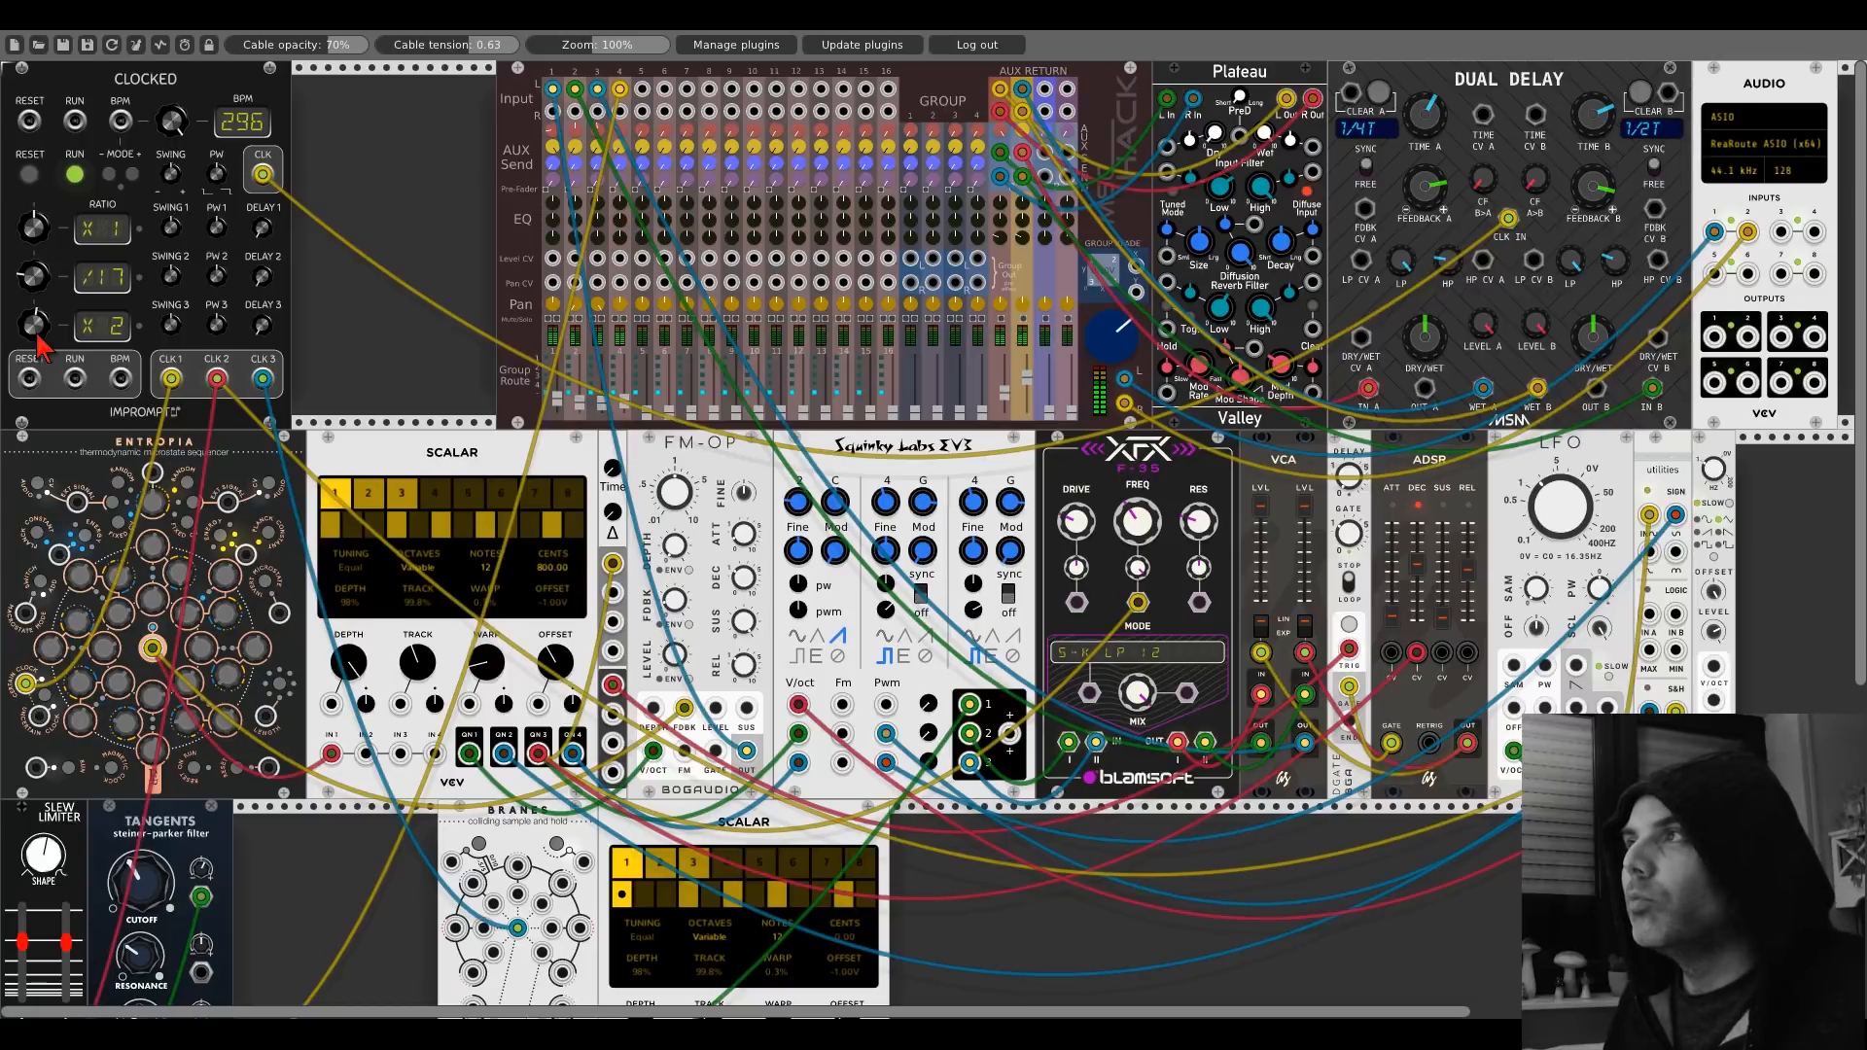
Patch Branes' topmost output into the copied Scalar's IN 1 and select scale 2 on that Scalar.
{"action": "scroll", "coordinate": [611, 491], "scroll_direction": "down", "scroll_amount": 8}
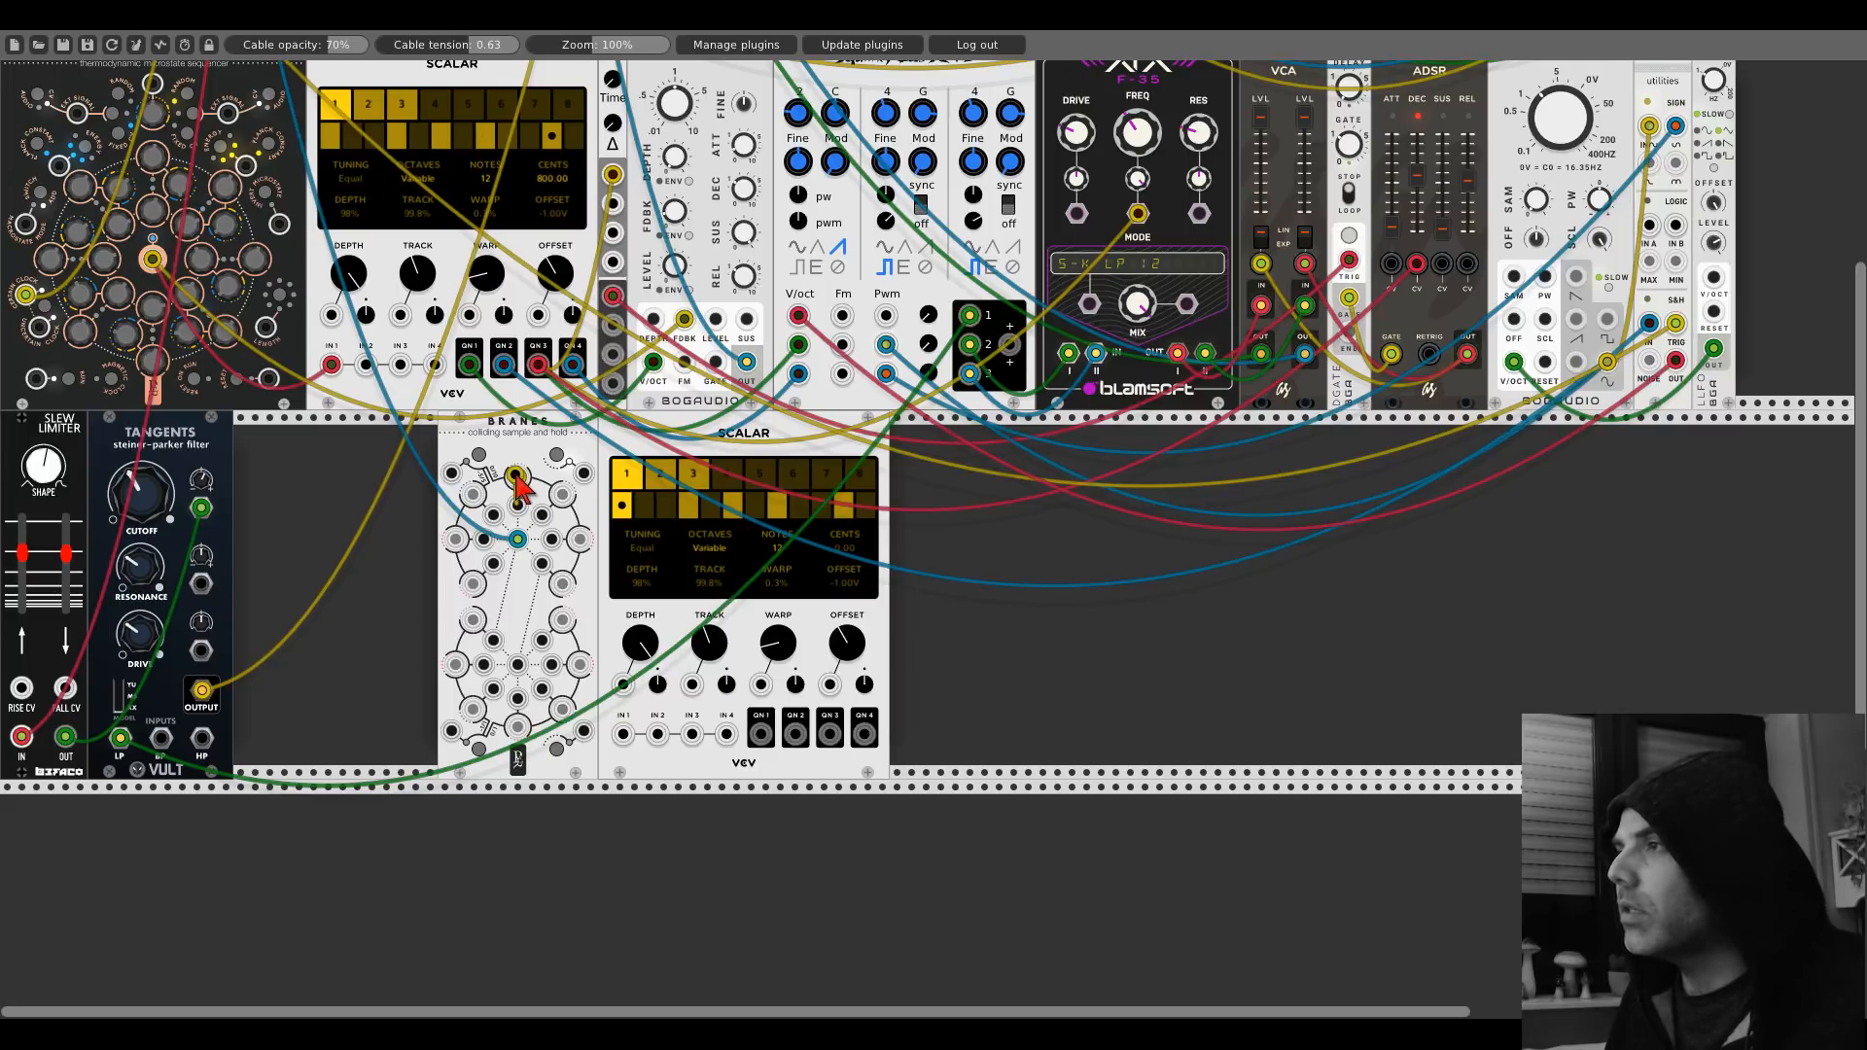
{"action": "left_click_drag", "start_coordinate": [517, 477], "coordinate": [623, 735]}
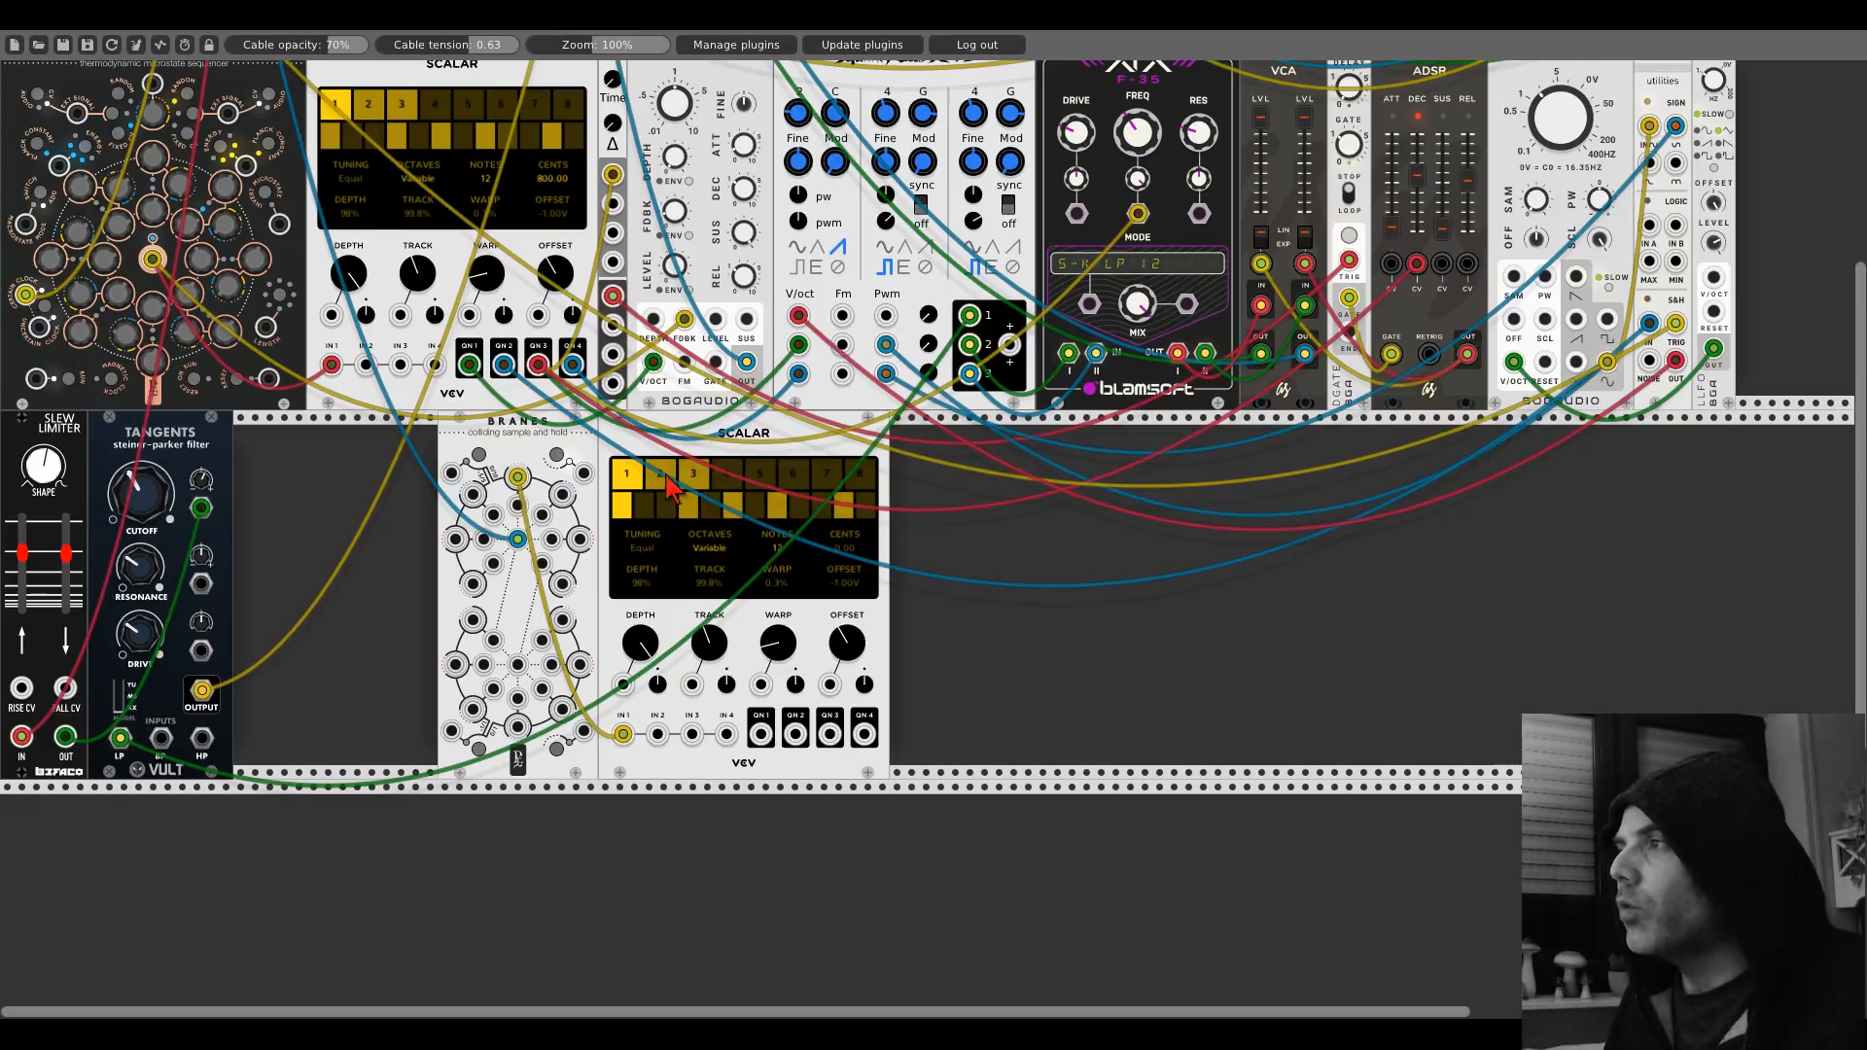
{"action": "left_click", "coordinate": [669, 483]}
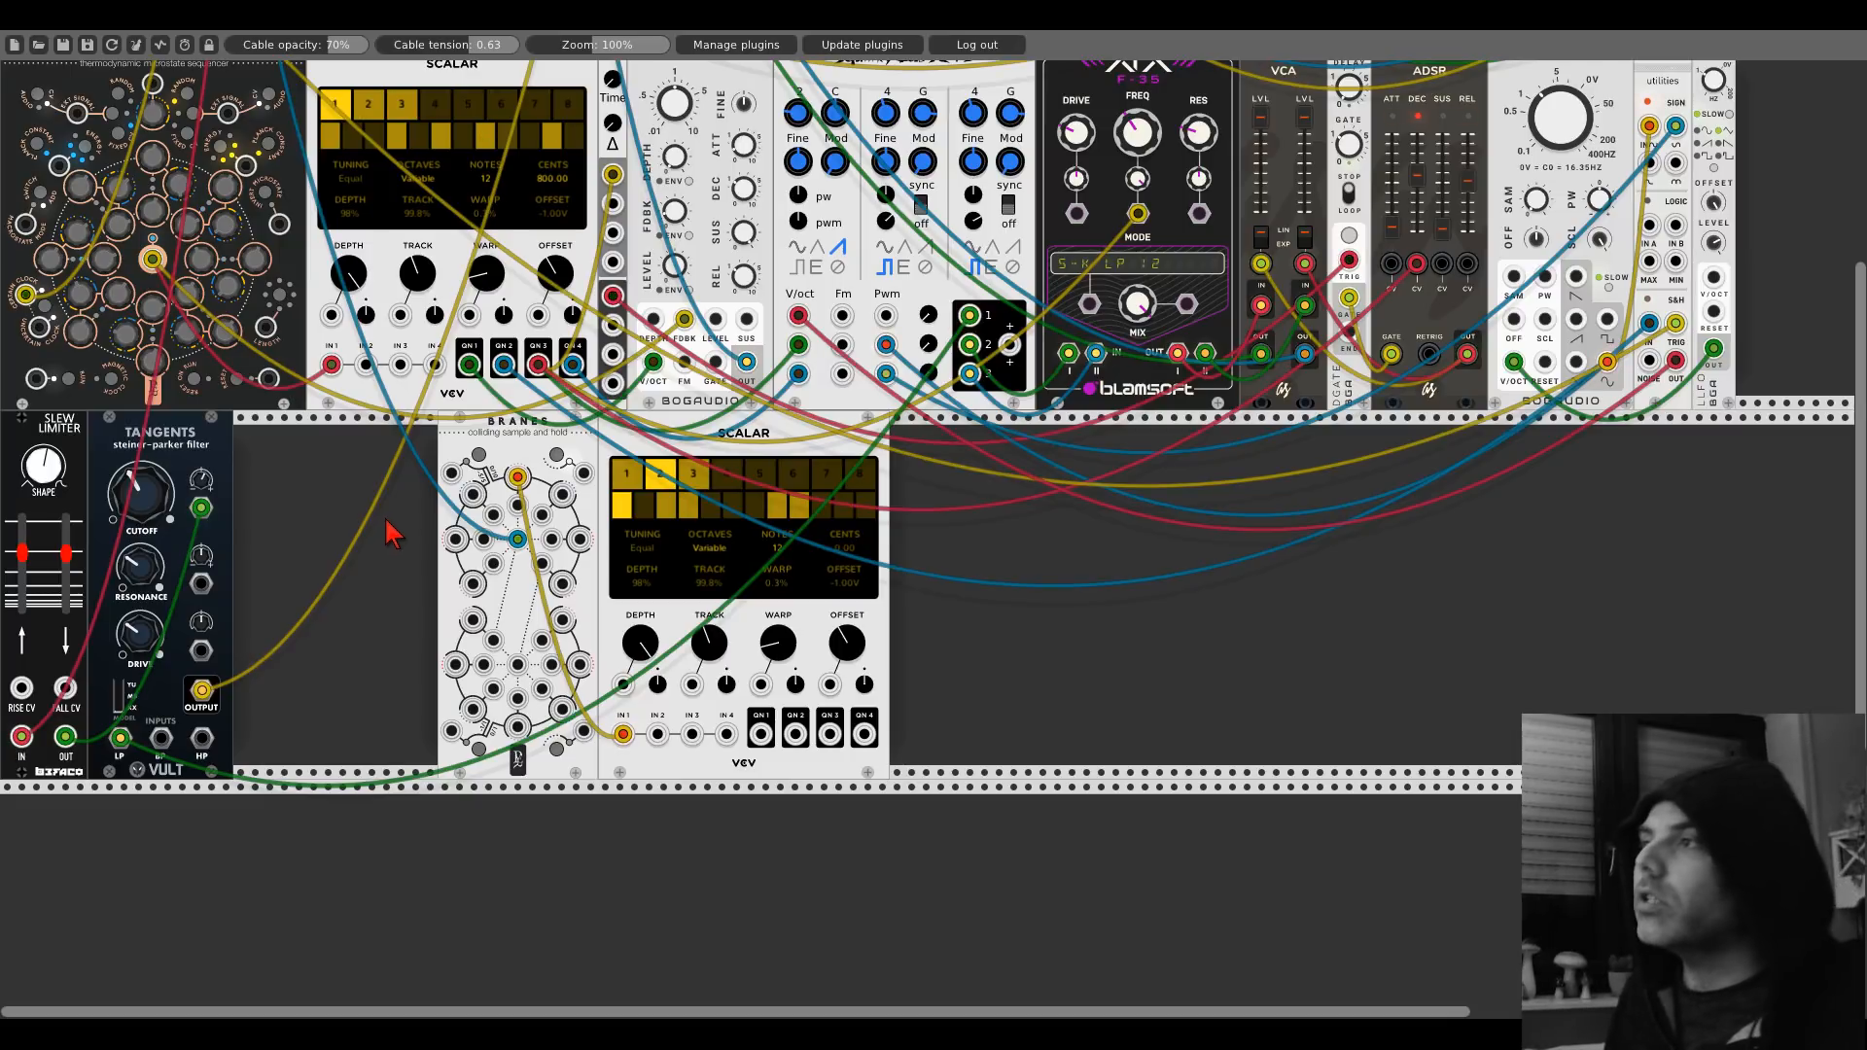
Switch Branes' panel theme to the Dark matter edition.
{"action": "right_click", "coordinate": [507, 445]}
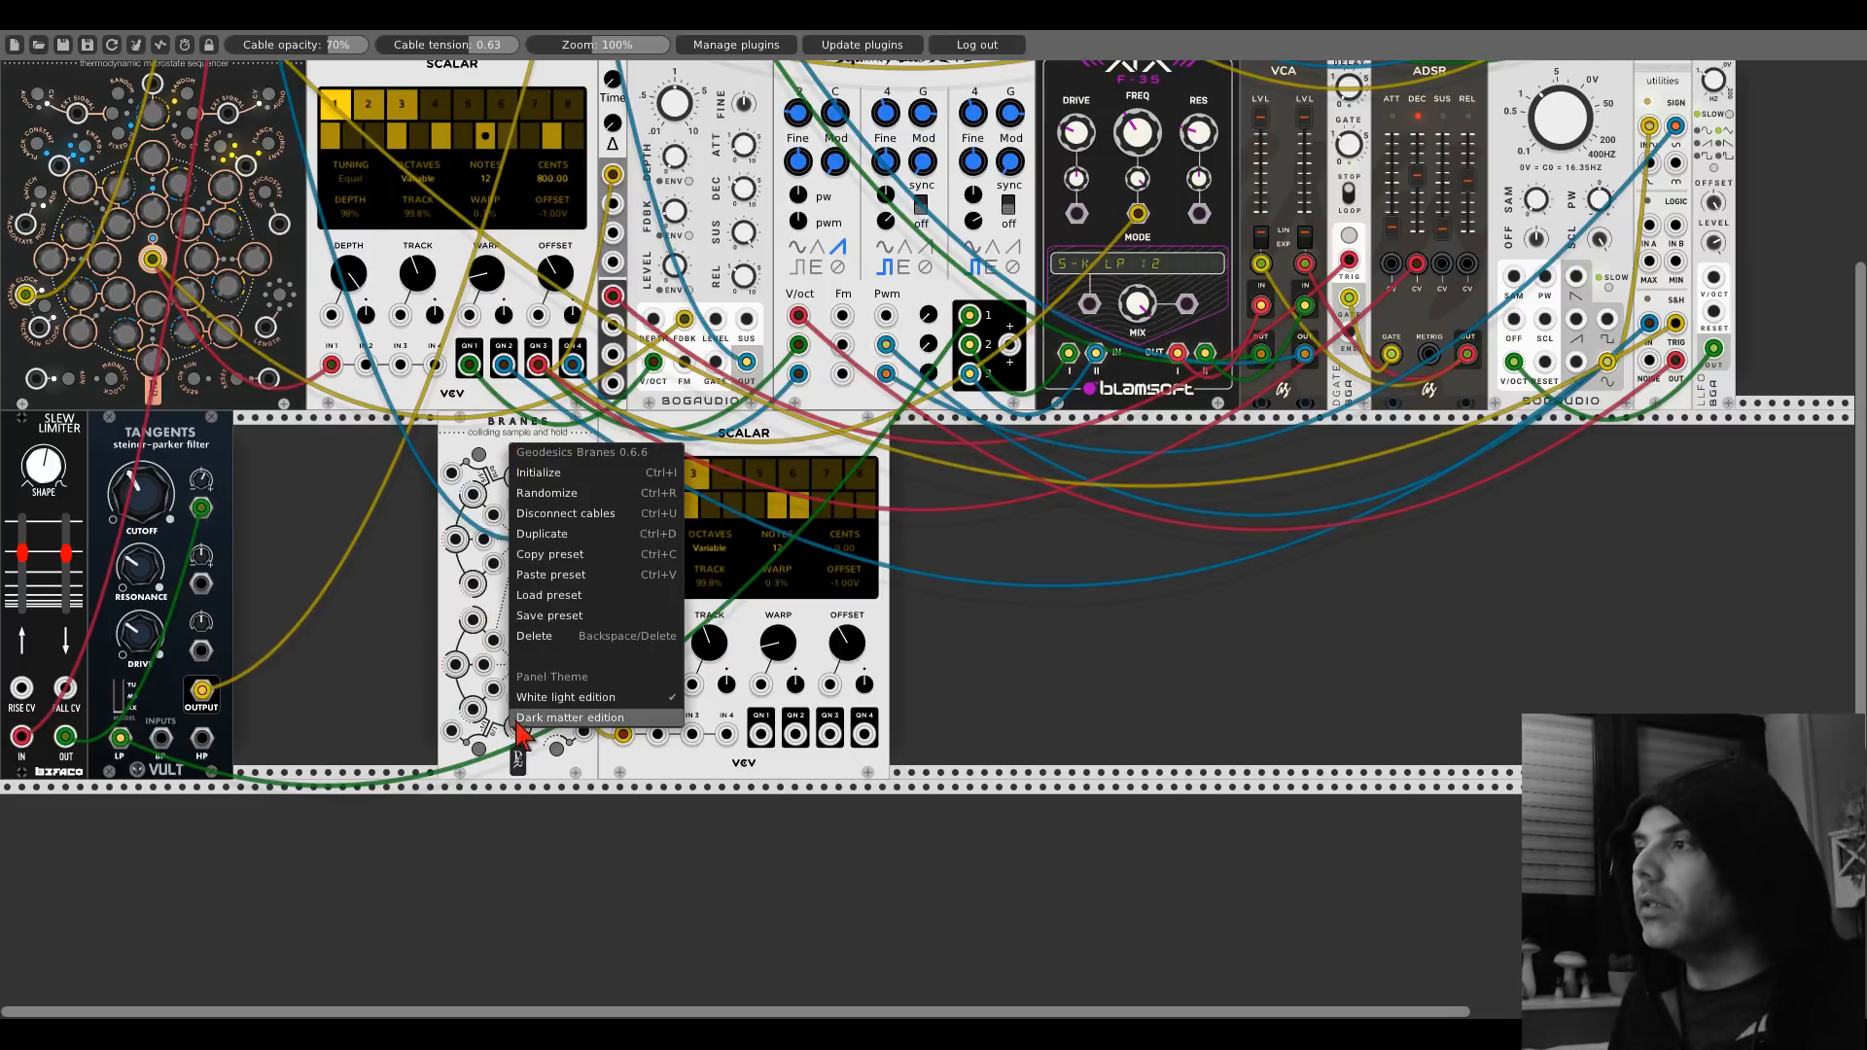
{"action": "left_click", "coordinate": [570, 718]}
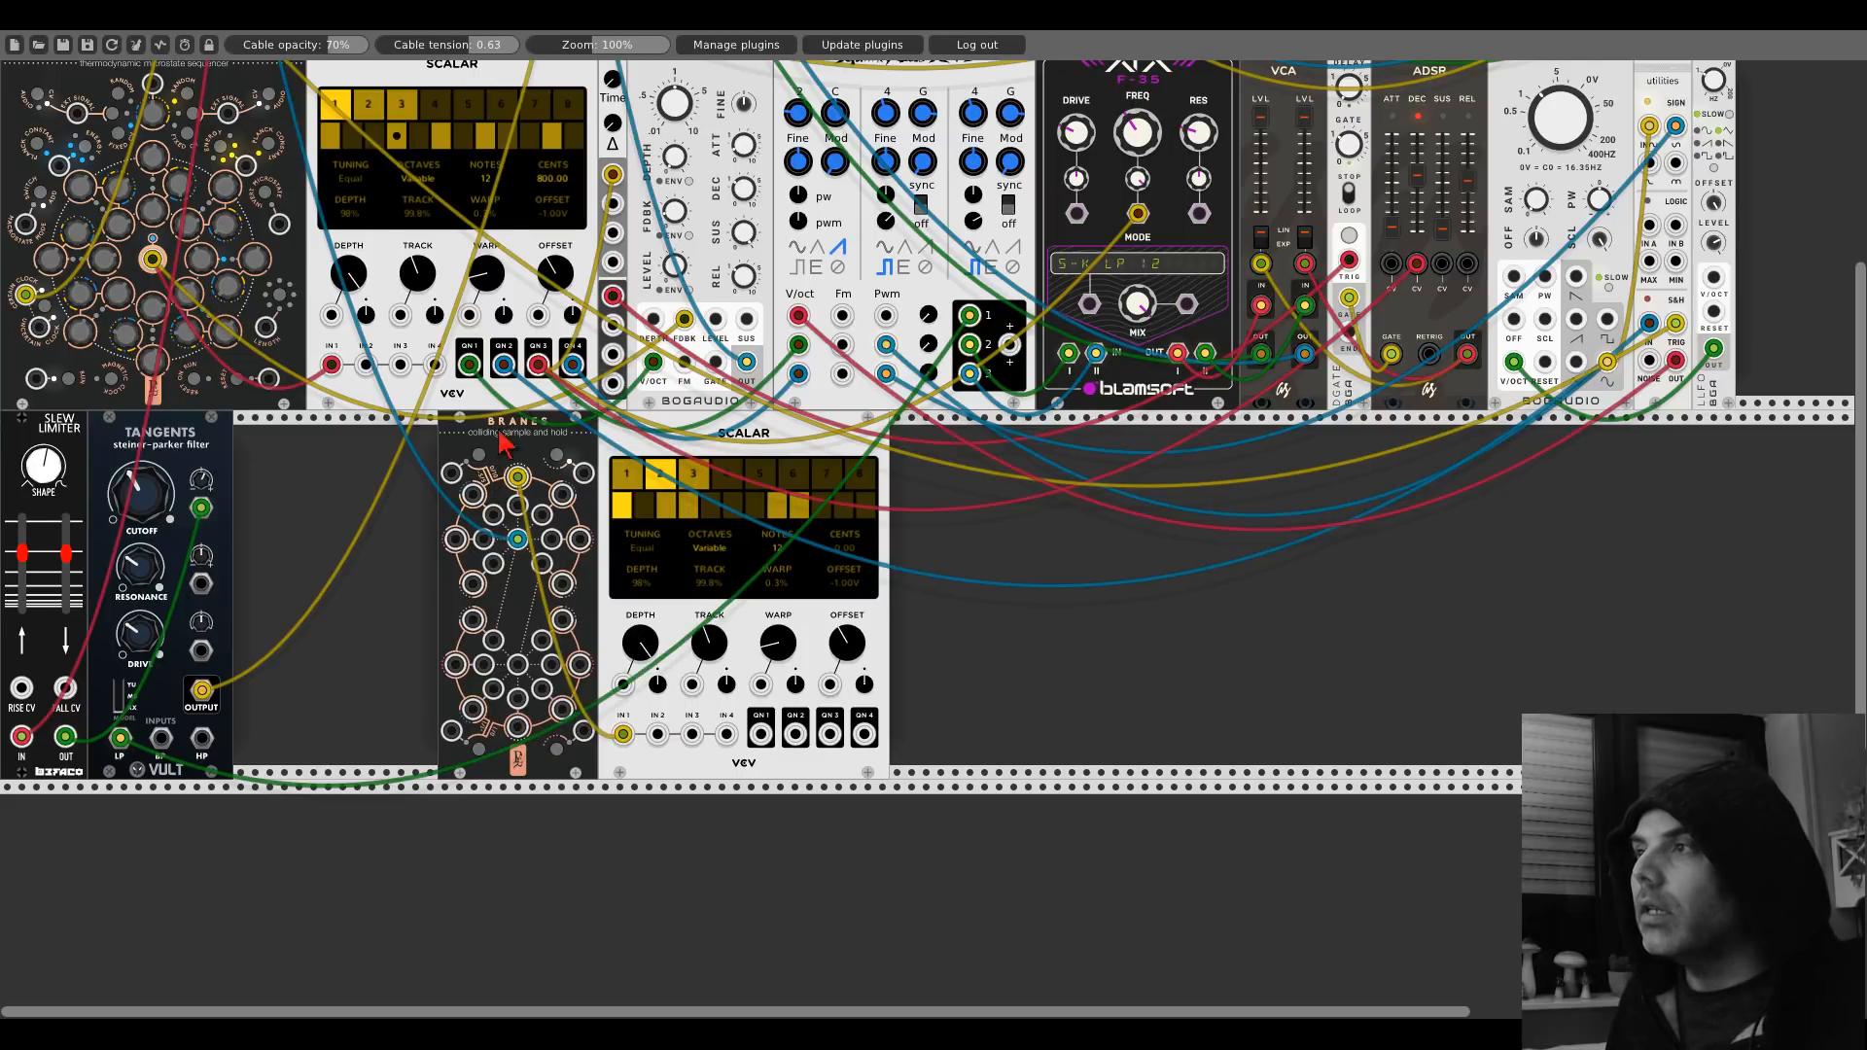
Check scales 3 and 2 on the copied Scalar and select scale 1.
{"action": "left_click_drag", "start_coordinate": [613, 45], "coordinate": [671, 44]}
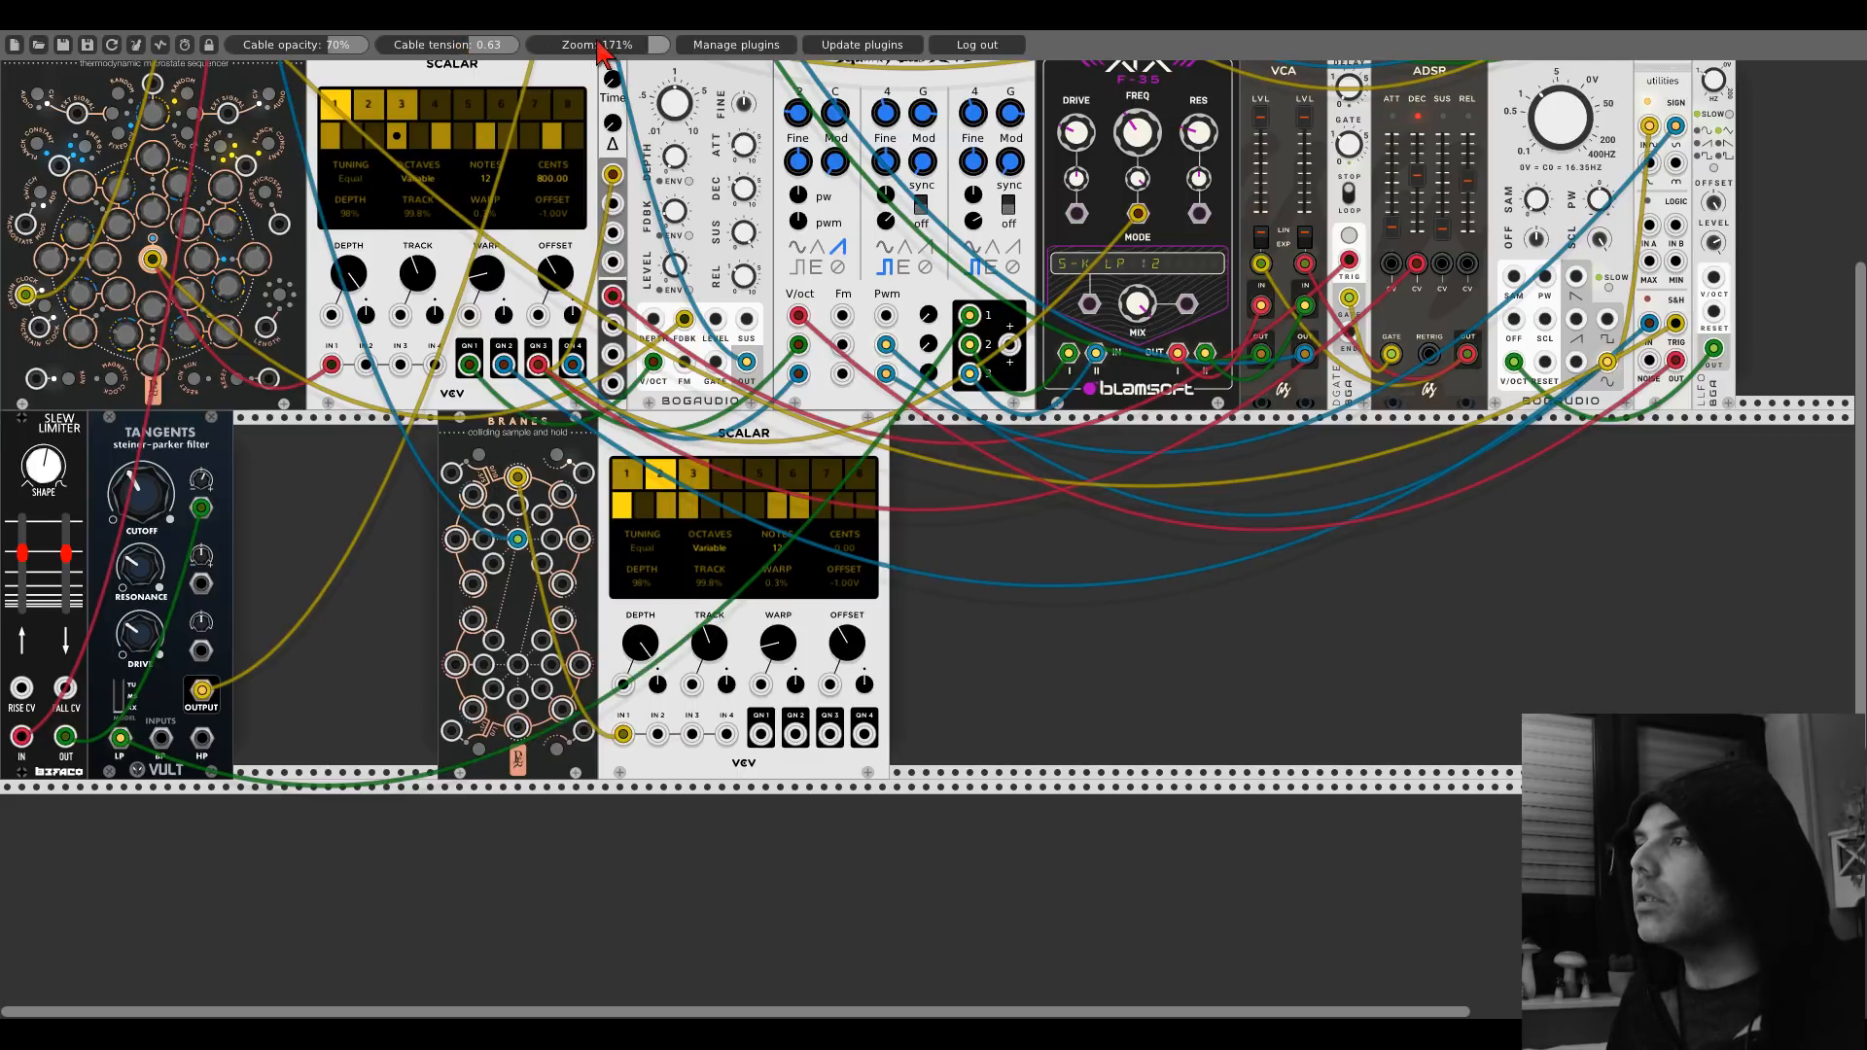
{"action": "scroll", "coordinate": [778, 453], "scroll_direction": "down", "scroll_amount": 5}
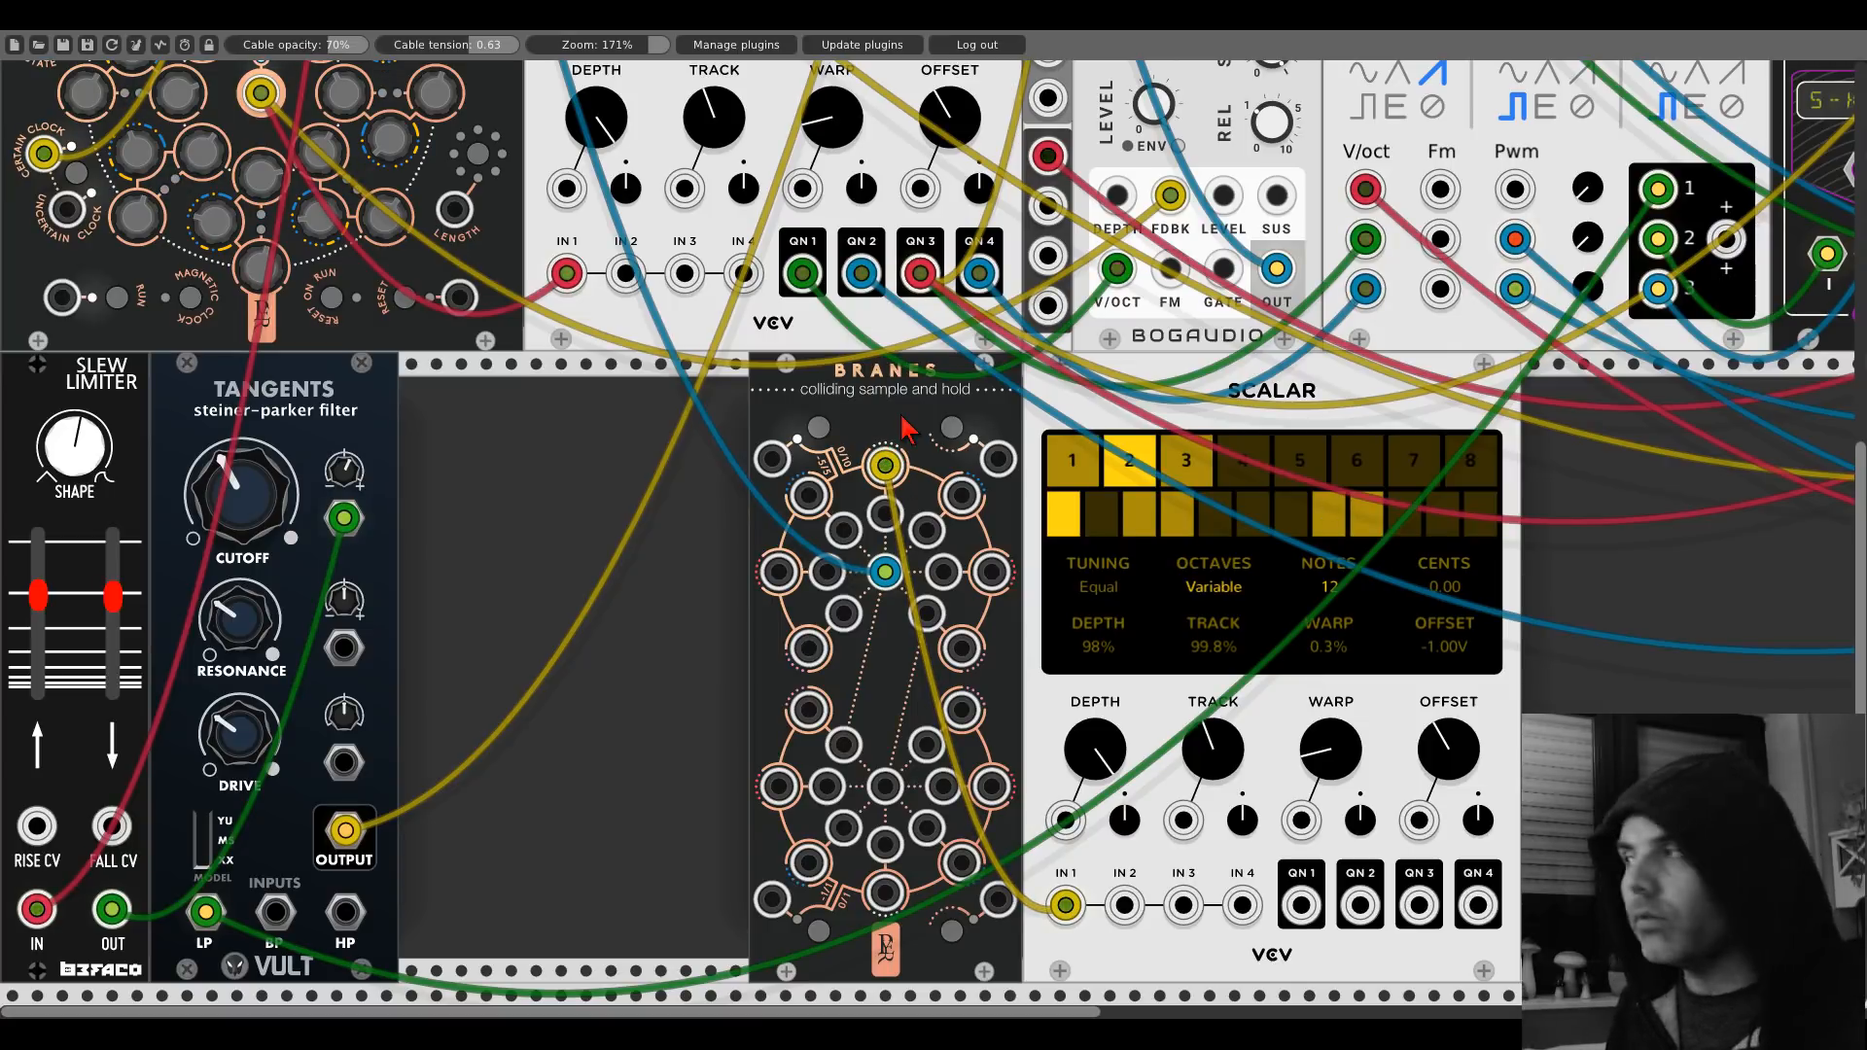
{"action": "scroll", "coordinate": [688, 345], "scroll_direction": "right", "scroll_amount": 5}
{"action": "scroll", "coordinate": [688, 345], "scroll_direction": "down", "scroll_amount": 1}
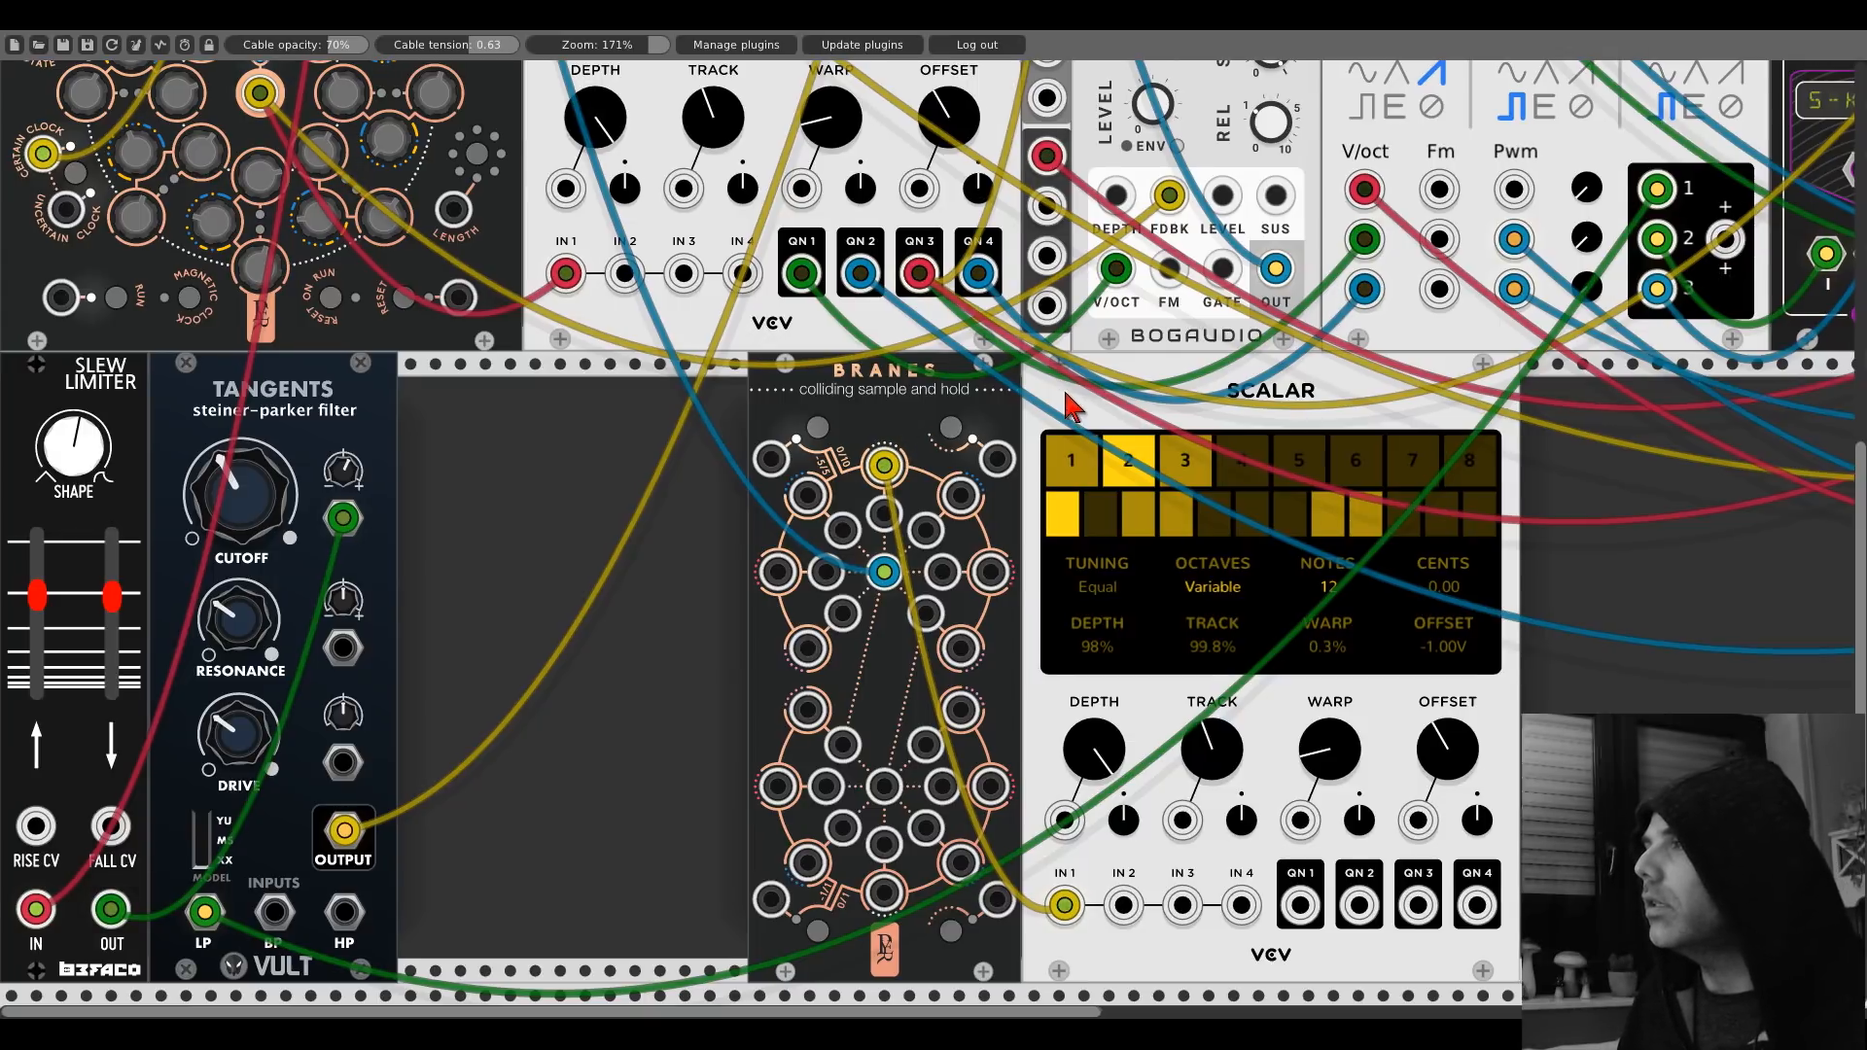
{"action": "scroll", "coordinate": [688, 345], "scroll_direction": "right", "scroll_amount": 1}
{"action": "scroll", "coordinate": [687, 346], "scroll_direction": "down", "scroll_amount": 1}
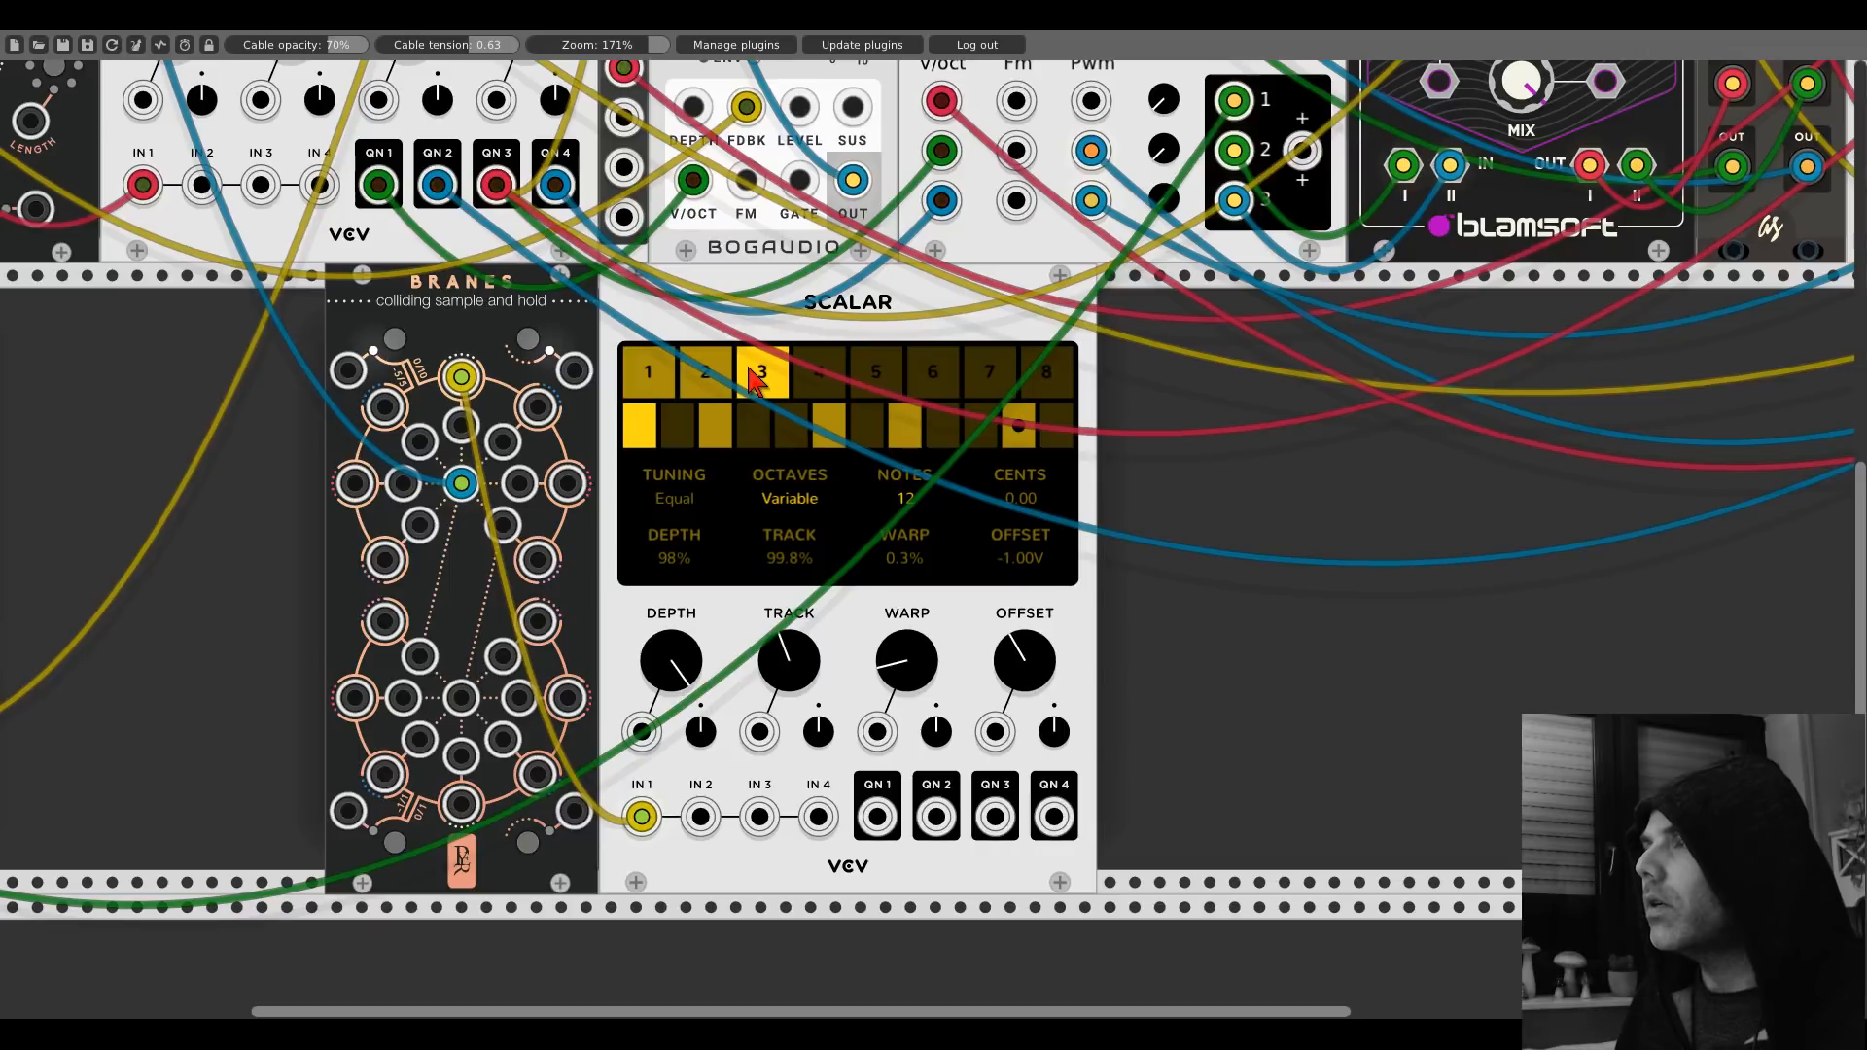
{"action": "left_click", "coordinate": [707, 375]}
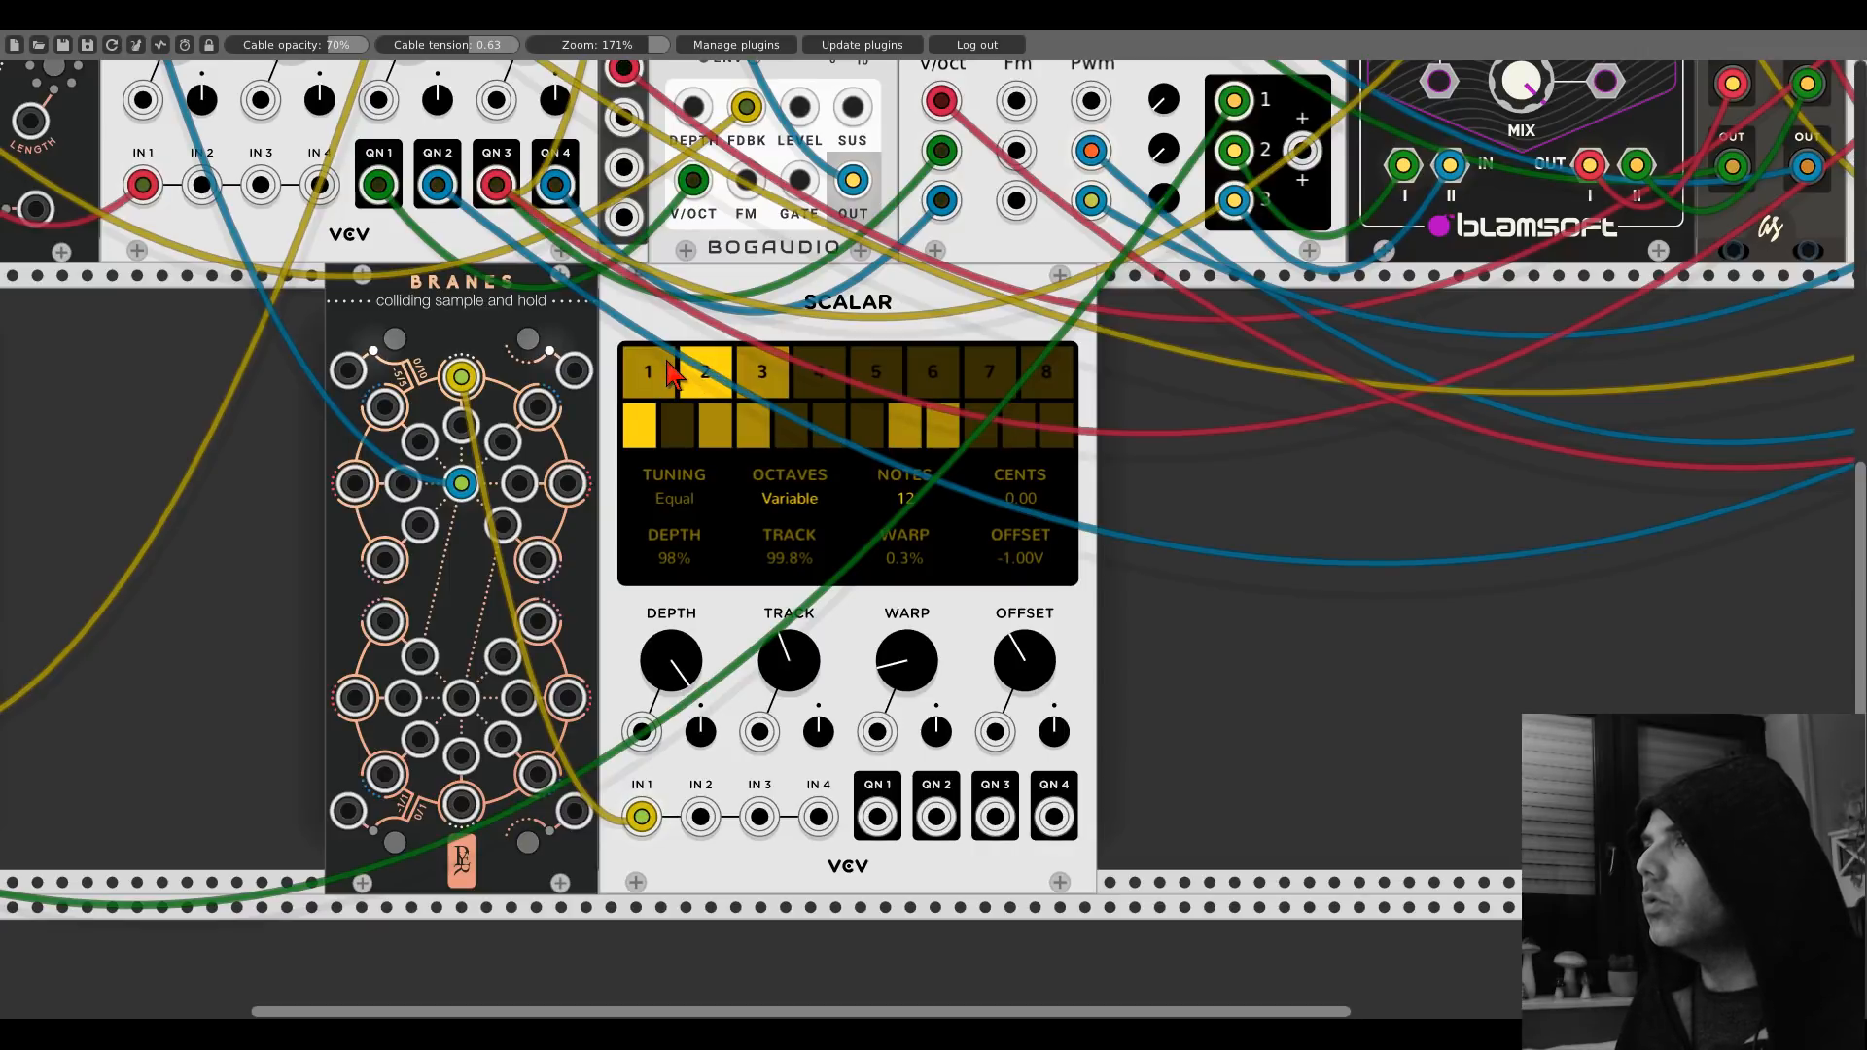
{"action": "left_click", "coordinate": [669, 372]}
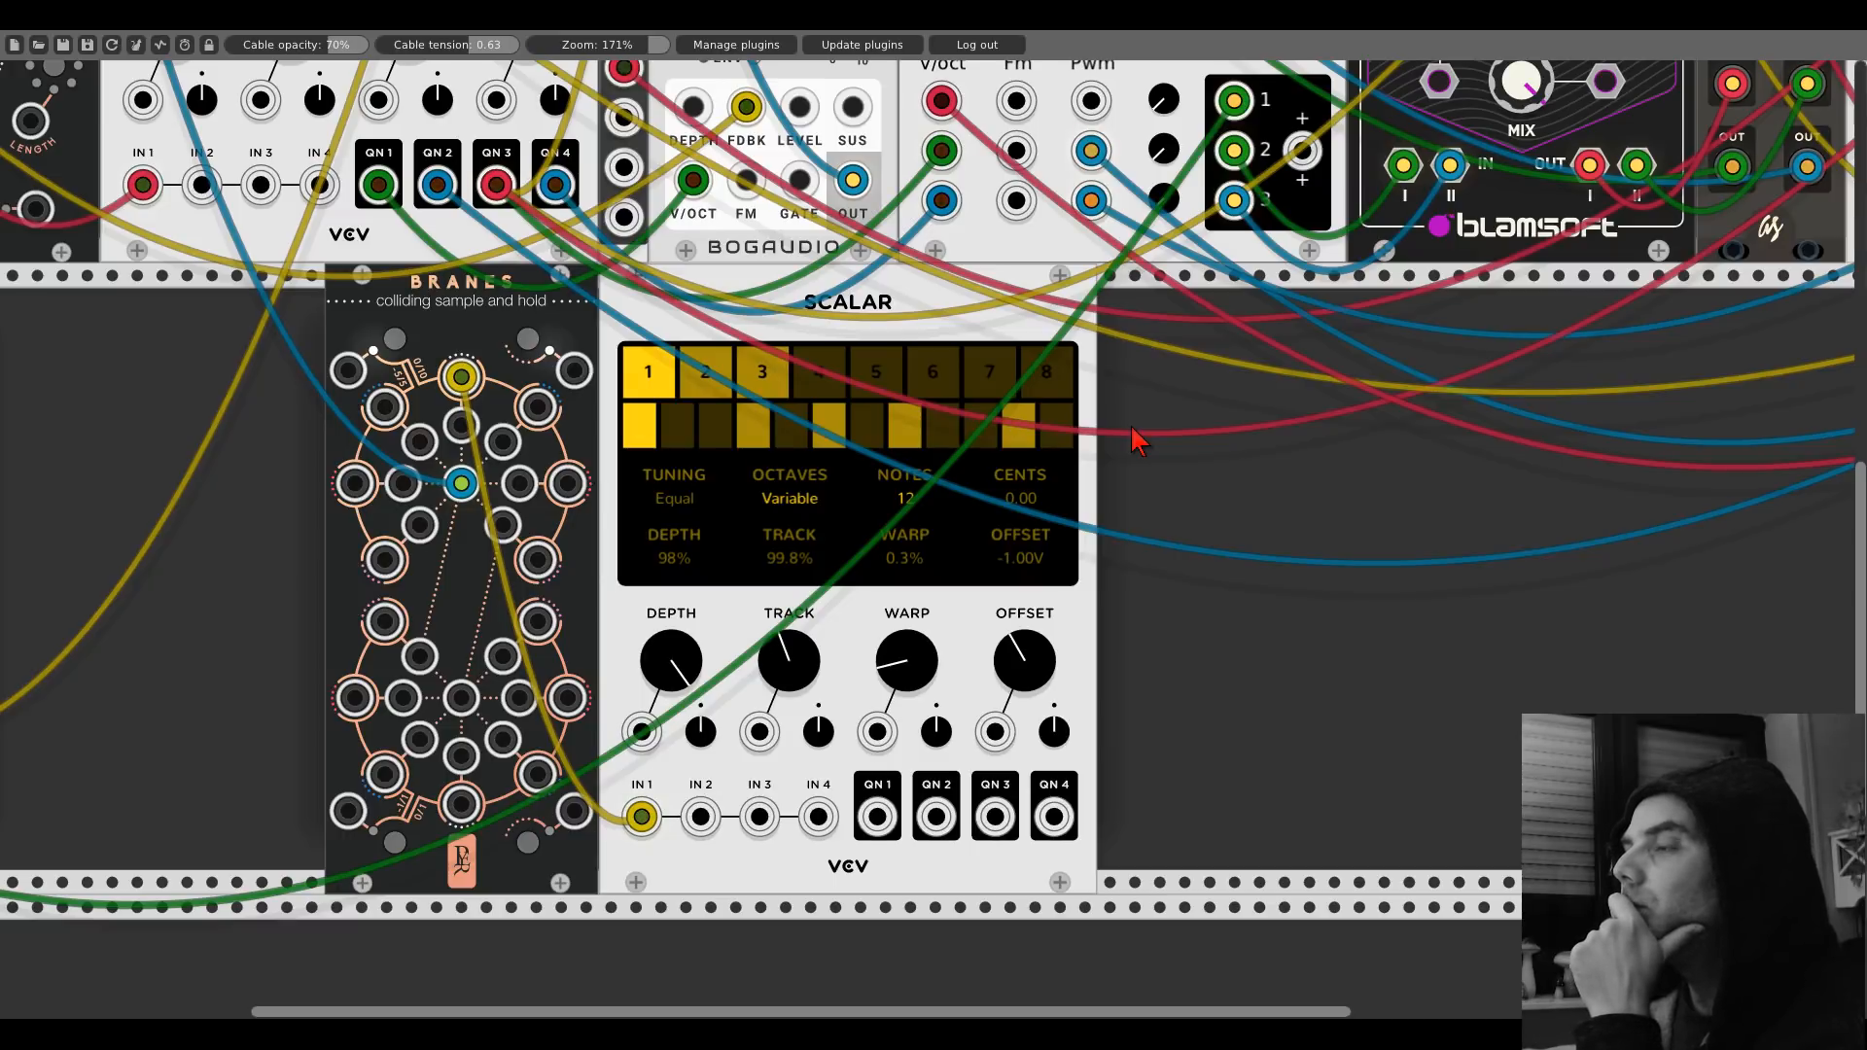
Add the Vult Basal oscillator and the Slap envelope side by side directly after the copied Scalar.
{"action": "left_click_drag", "start_coordinate": [639, 40], "coordinate": [639, 41]}
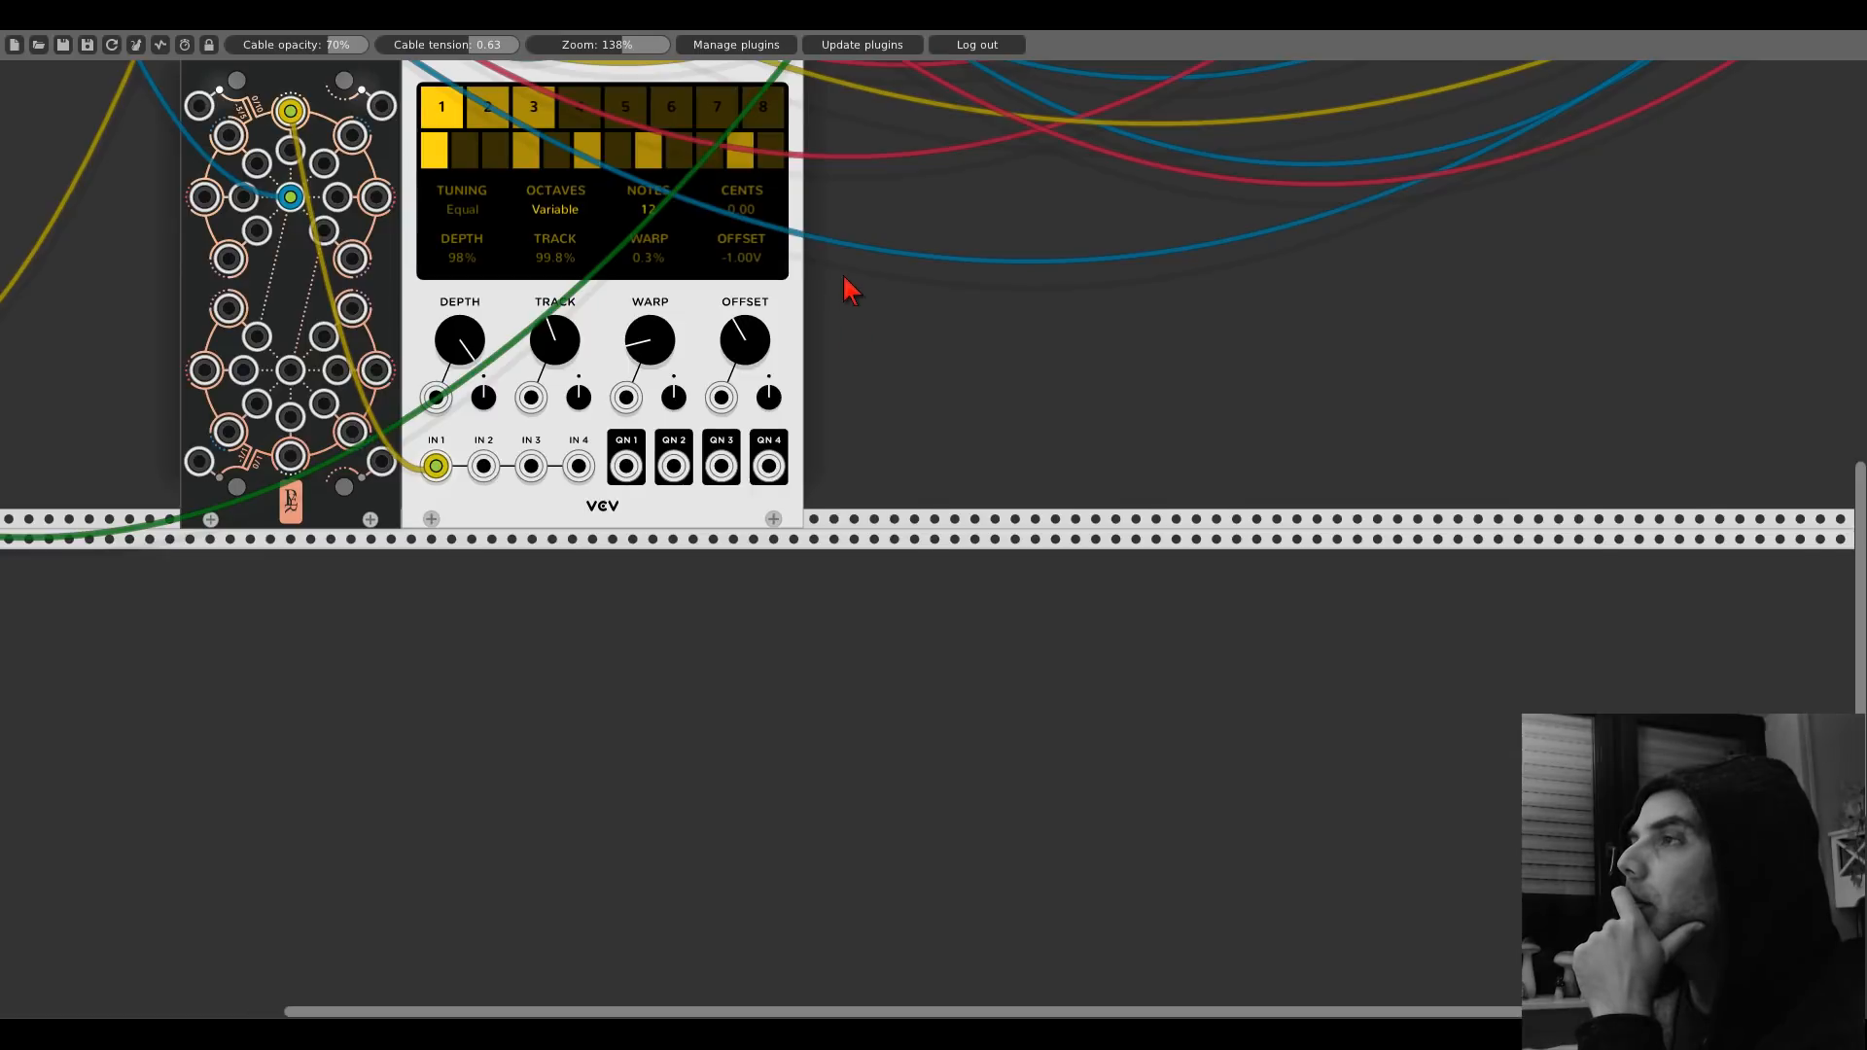
{"action": "left_click_drag", "start_coordinate": [851, 290], "coordinate": [1055, 596]}
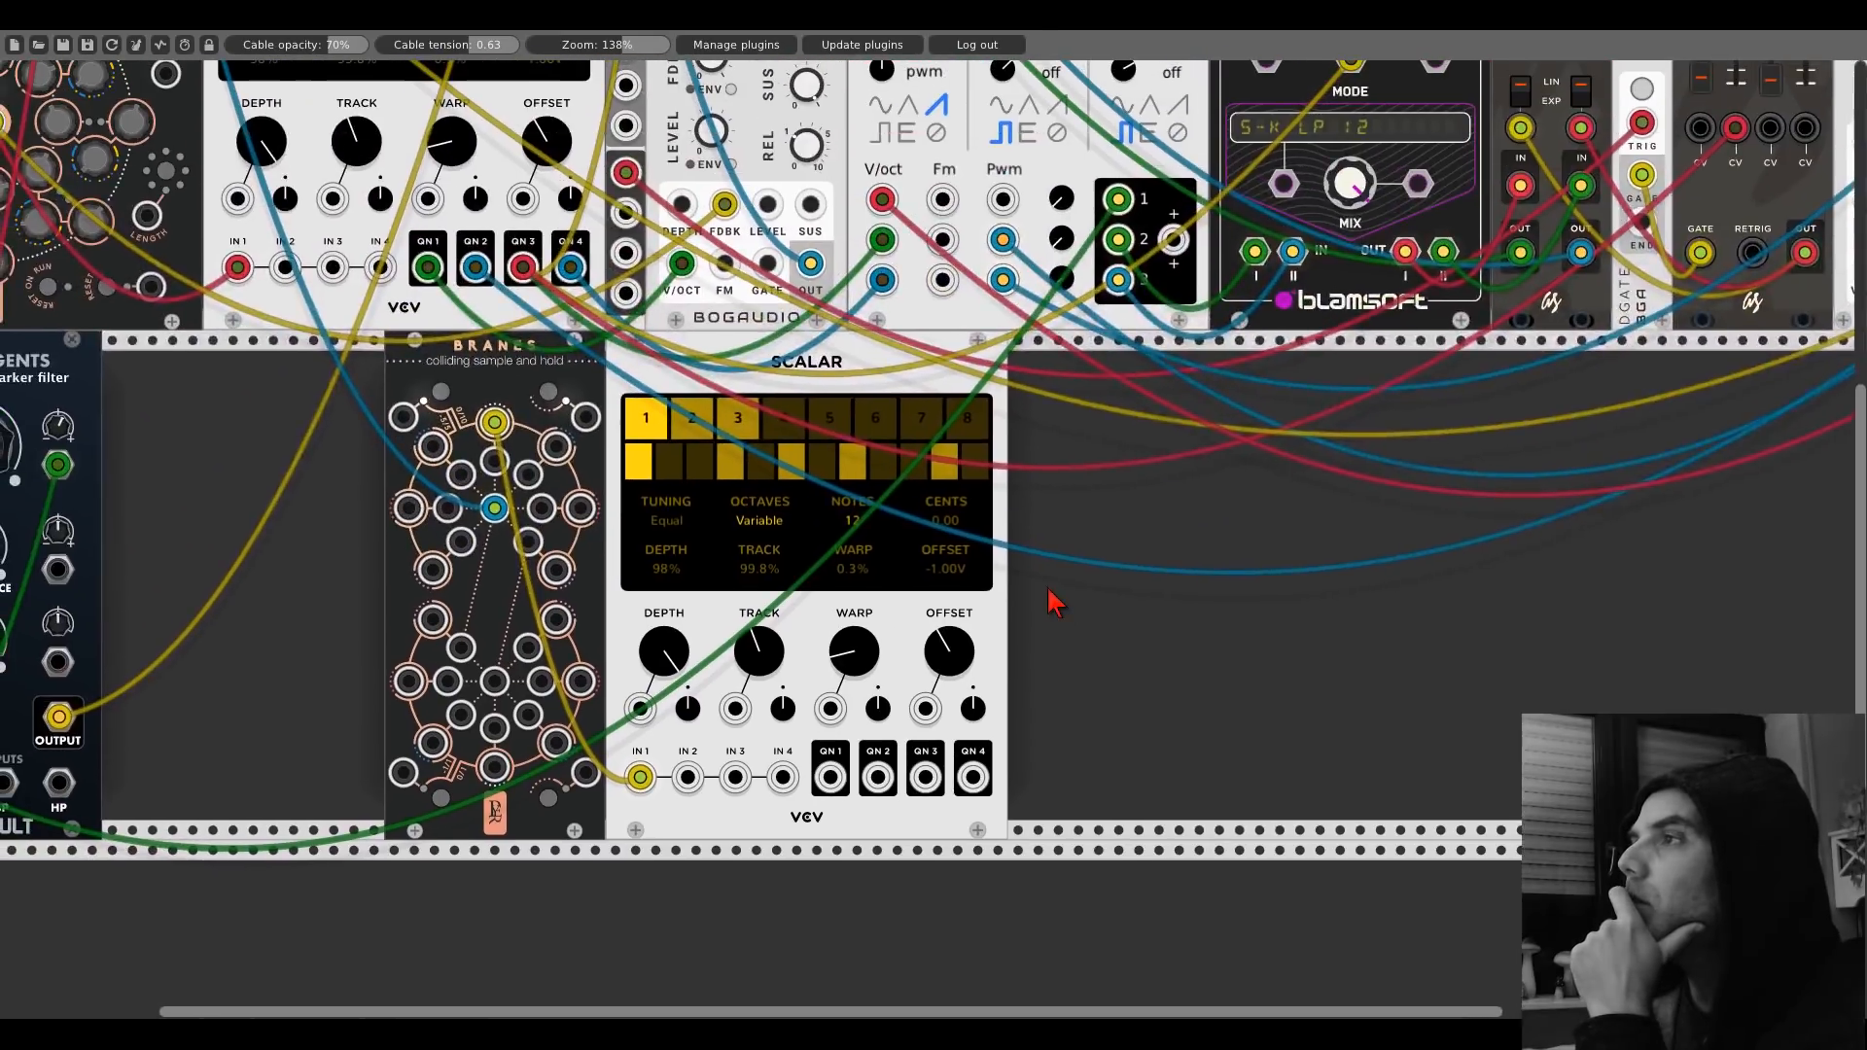
{"action": "right_click", "coordinate": [1060, 537]}
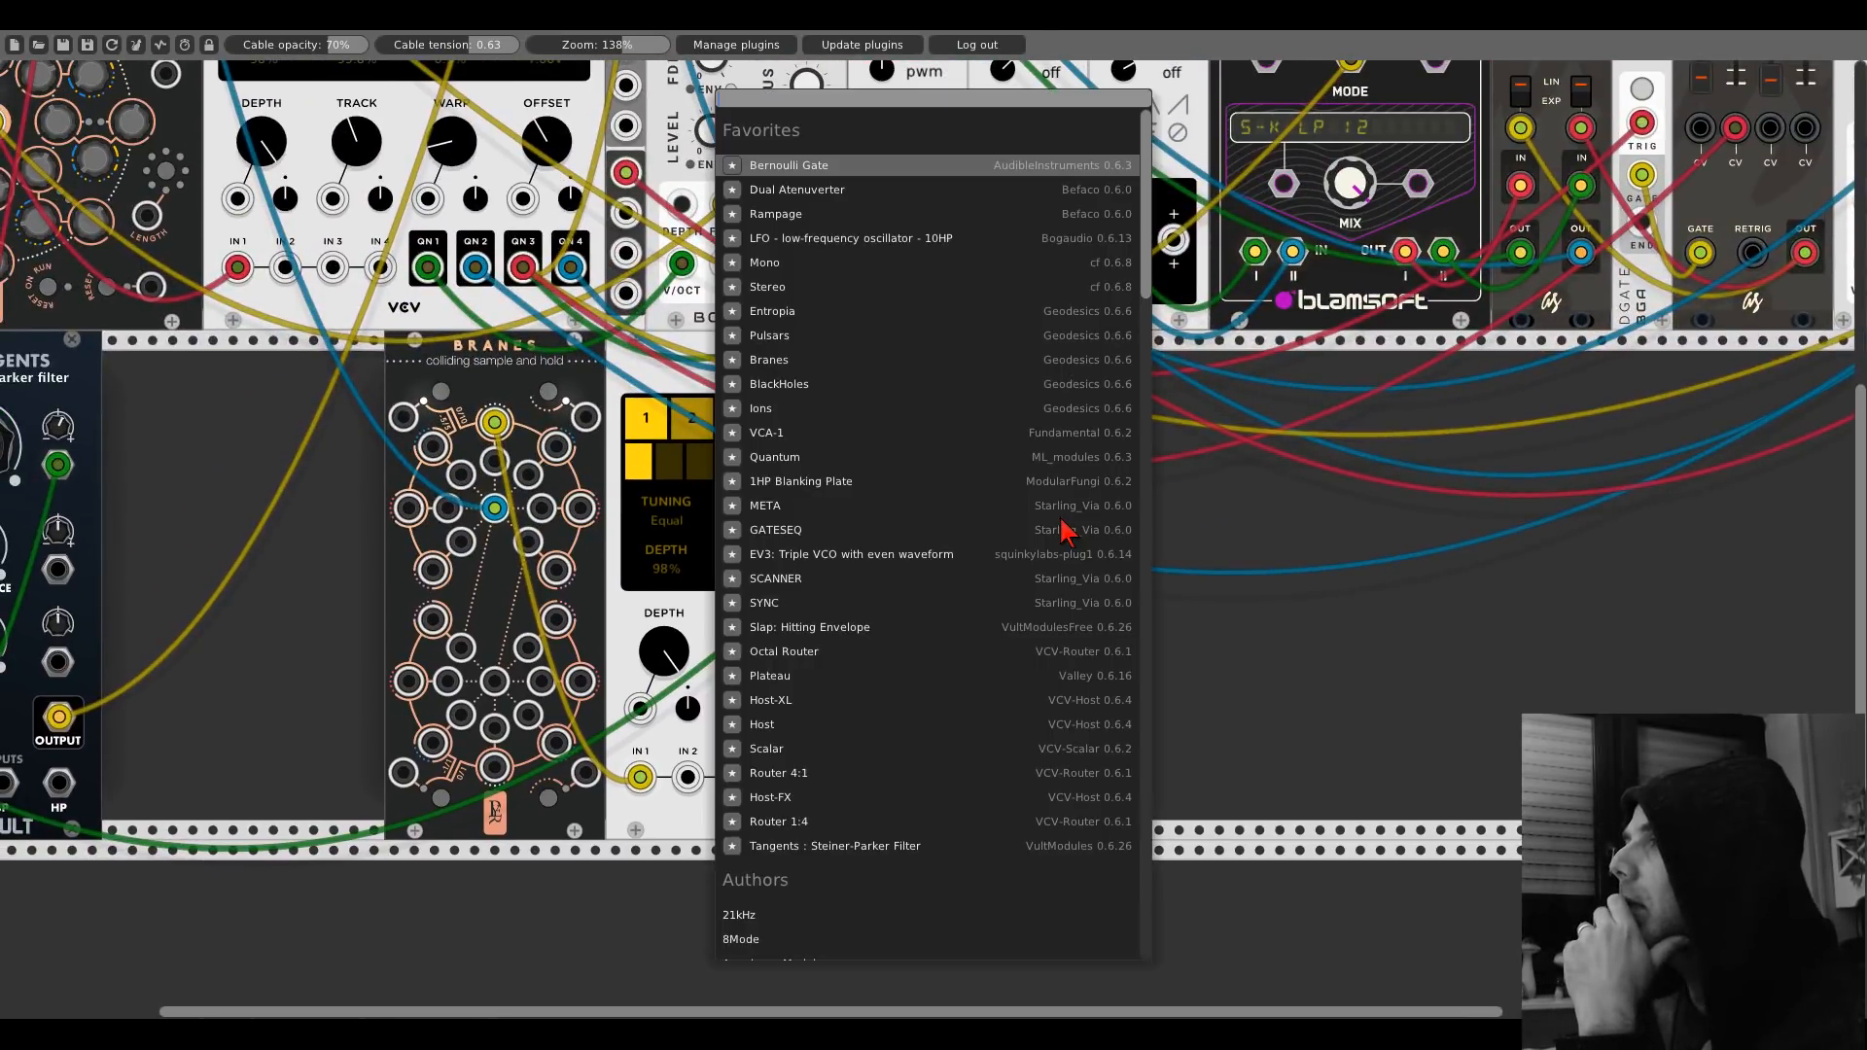
{"action": "type", "text": "basal"}
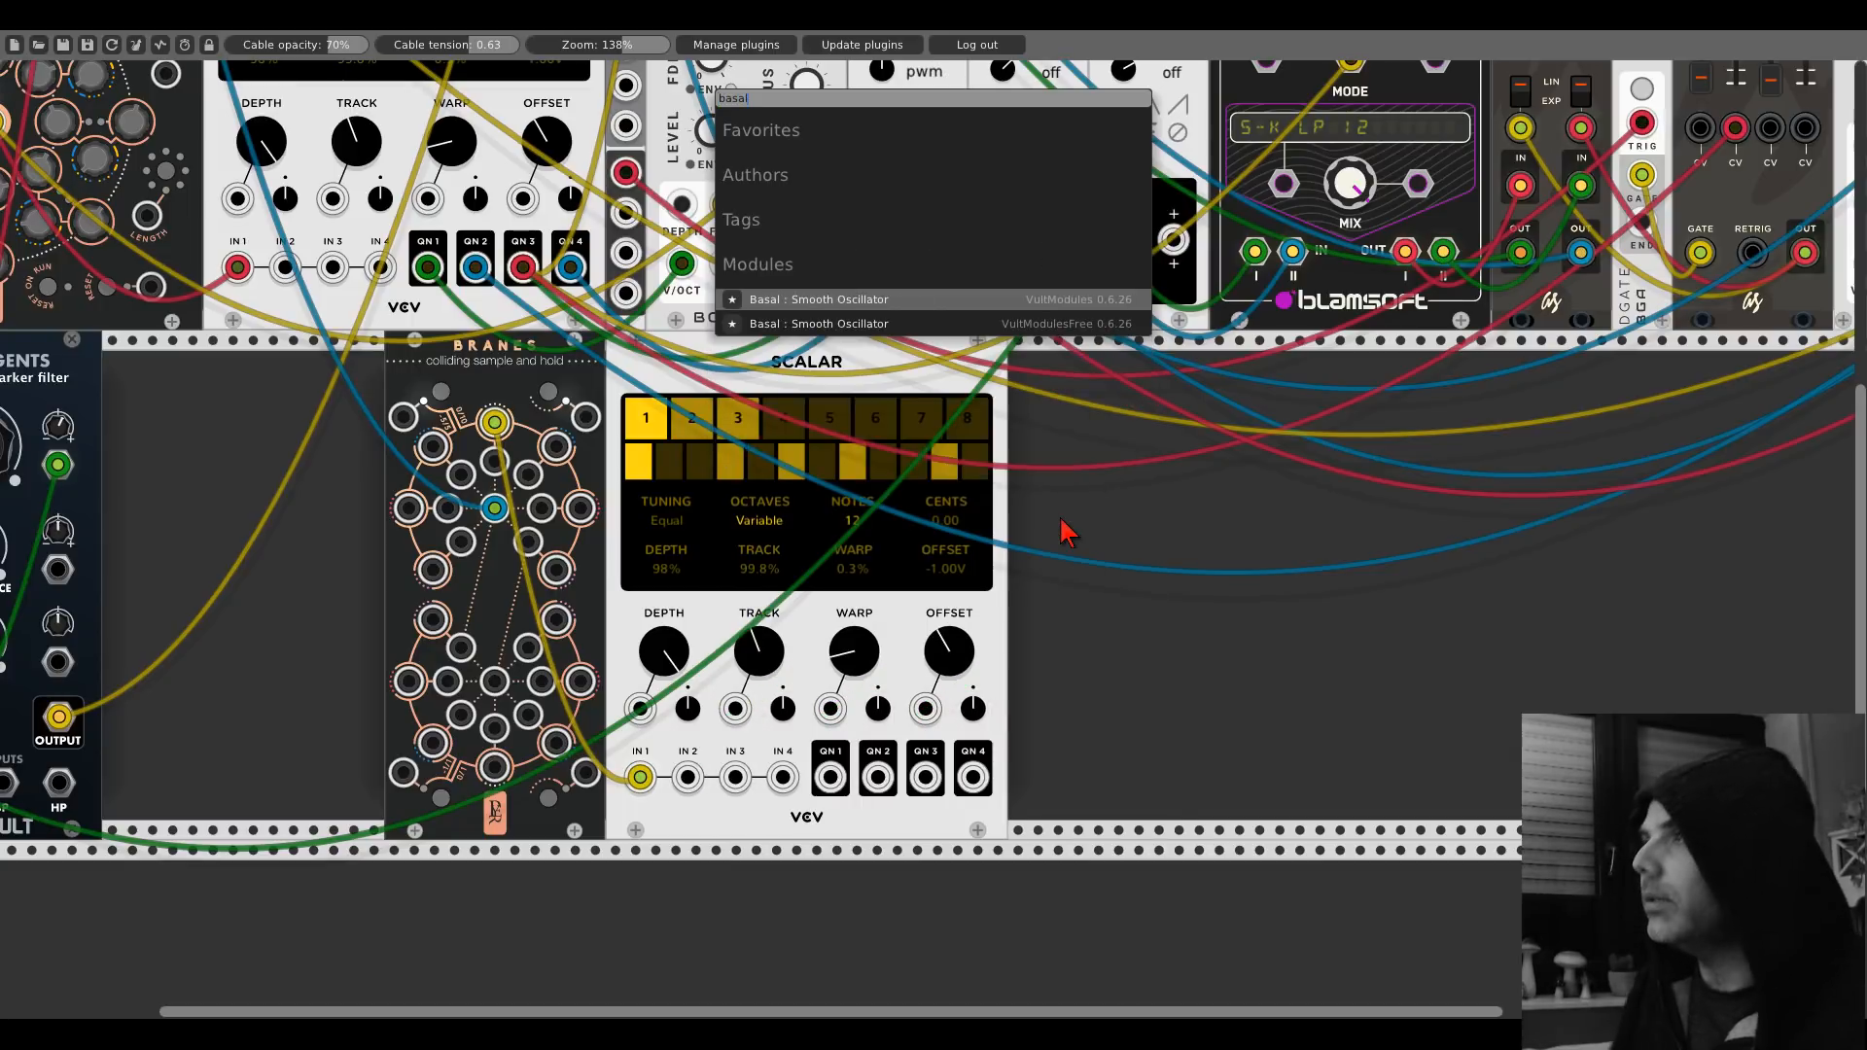
{"action": "left_click", "coordinate": [856, 300]}
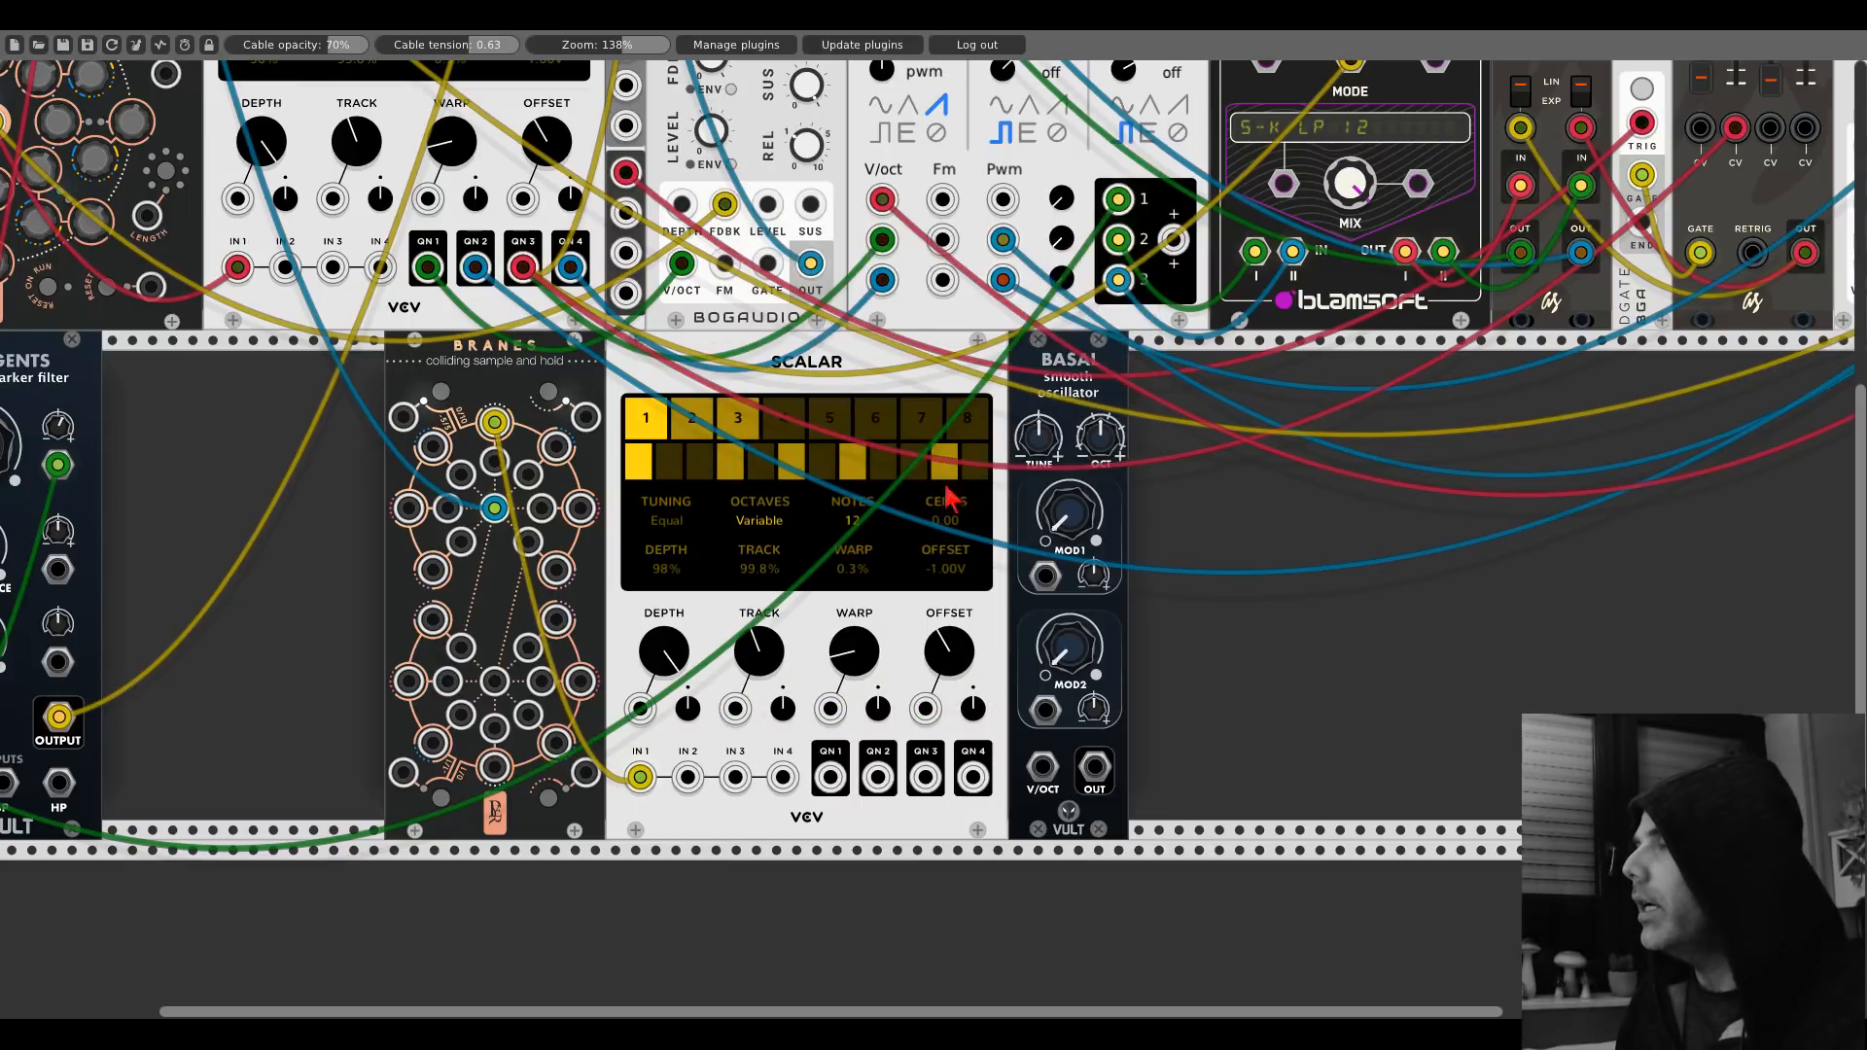
{"action": "right_click", "coordinate": [1177, 512]}
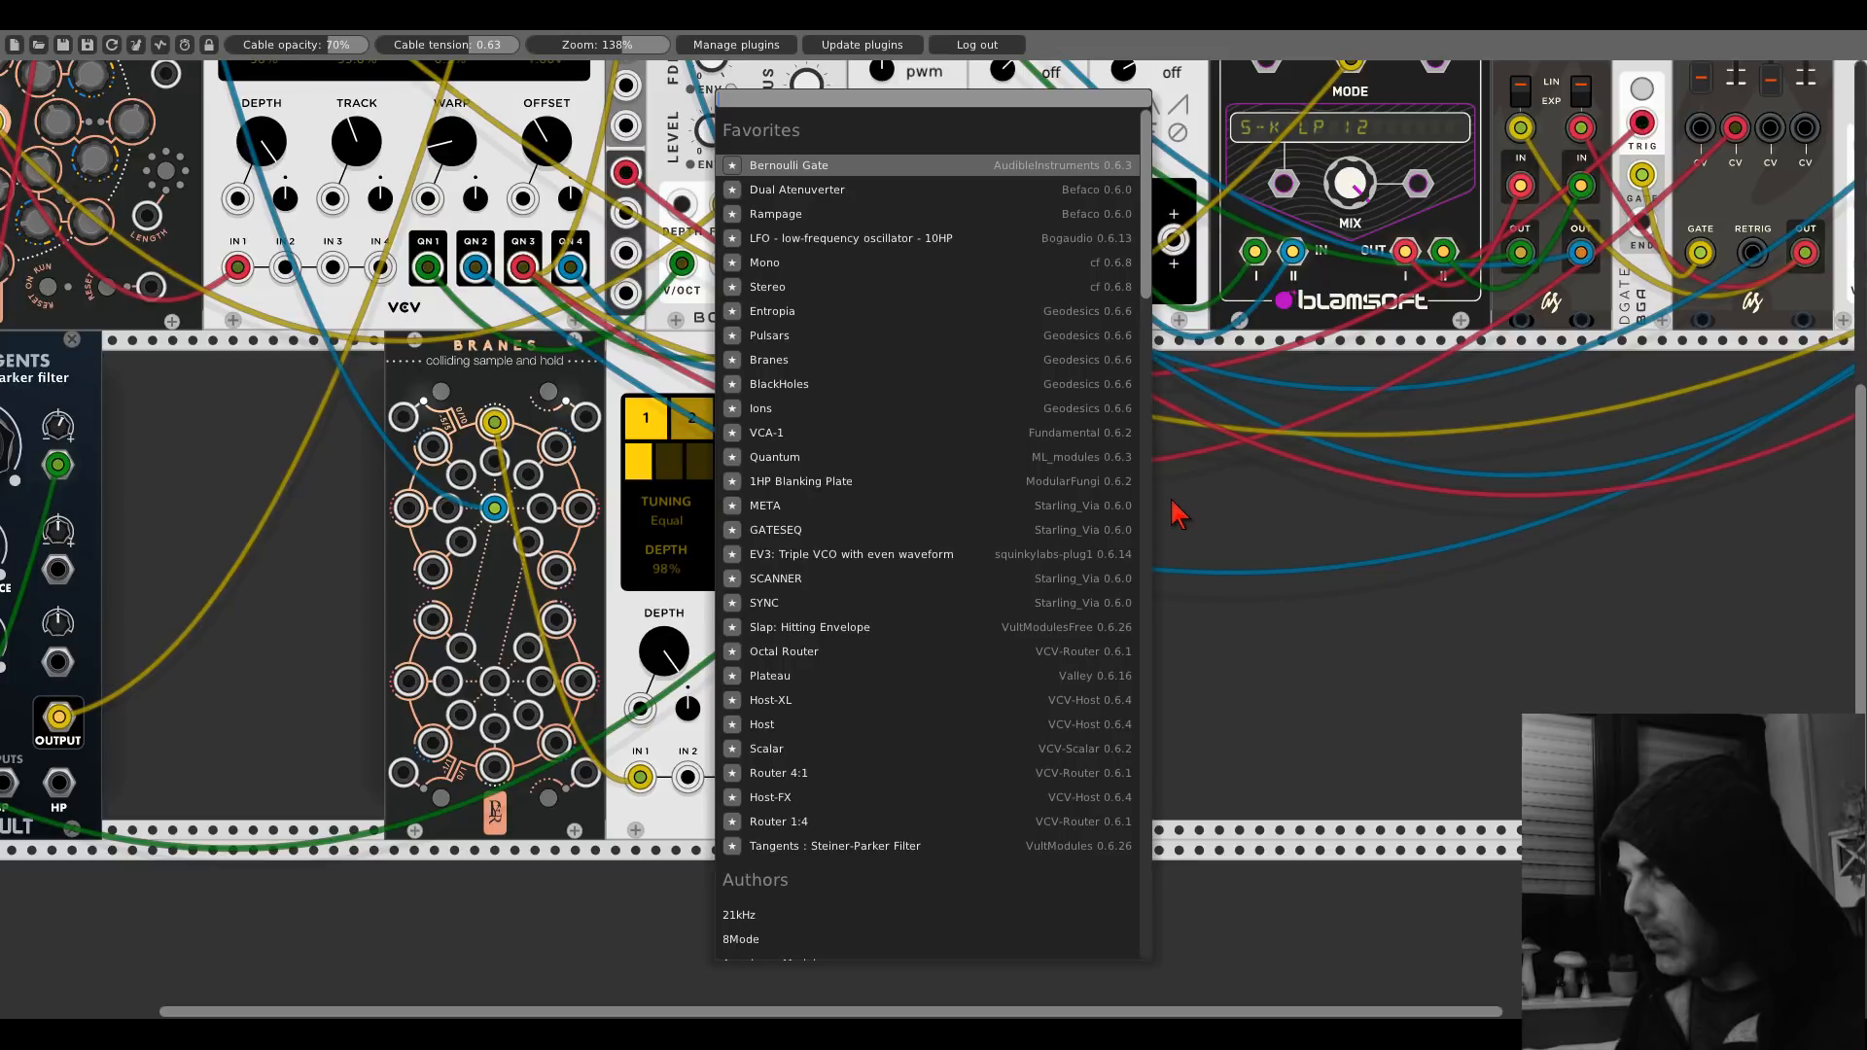
{"action": "type", "text": "slap"}
{"action": "left_click", "coordinate": [862, 342]}
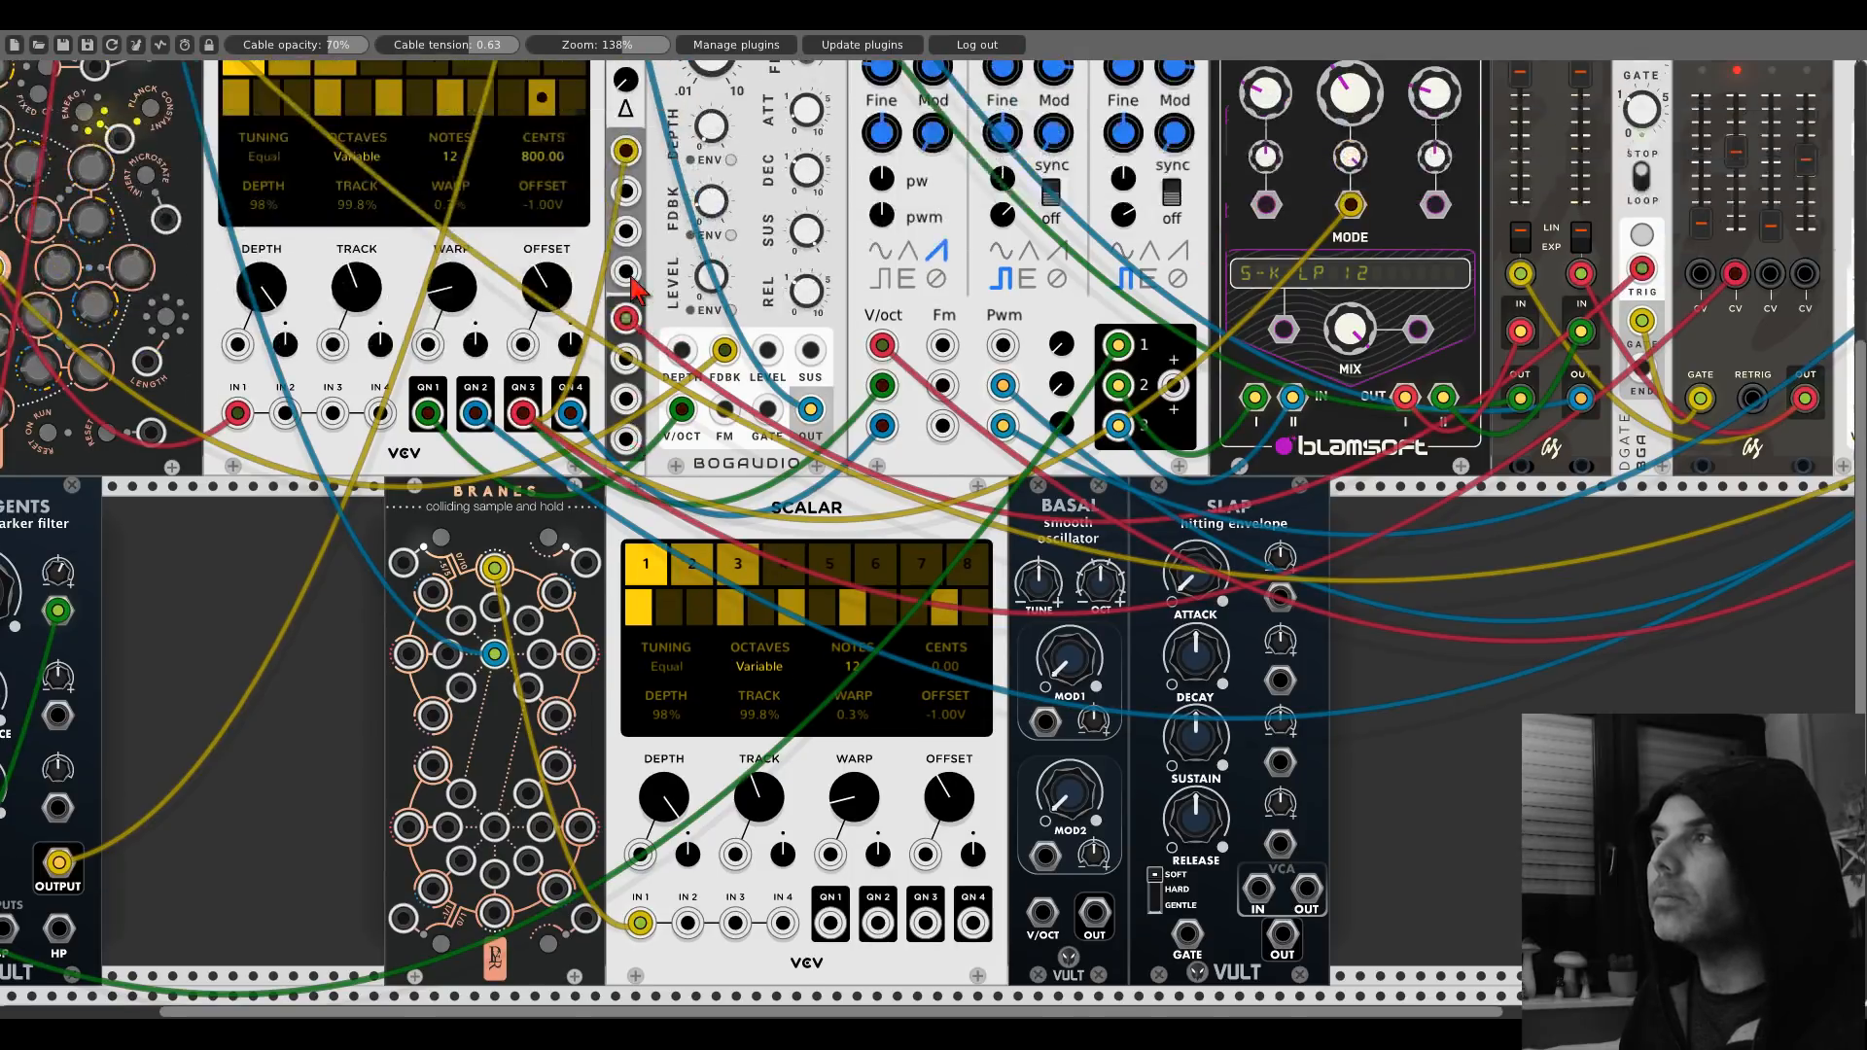
Patch Clocked's CLK 3 into Slap's Gate input.
{"action": "scroll", "coordinate": [634, 292], "scroll_direction": "up", "scroll_amount": 3}
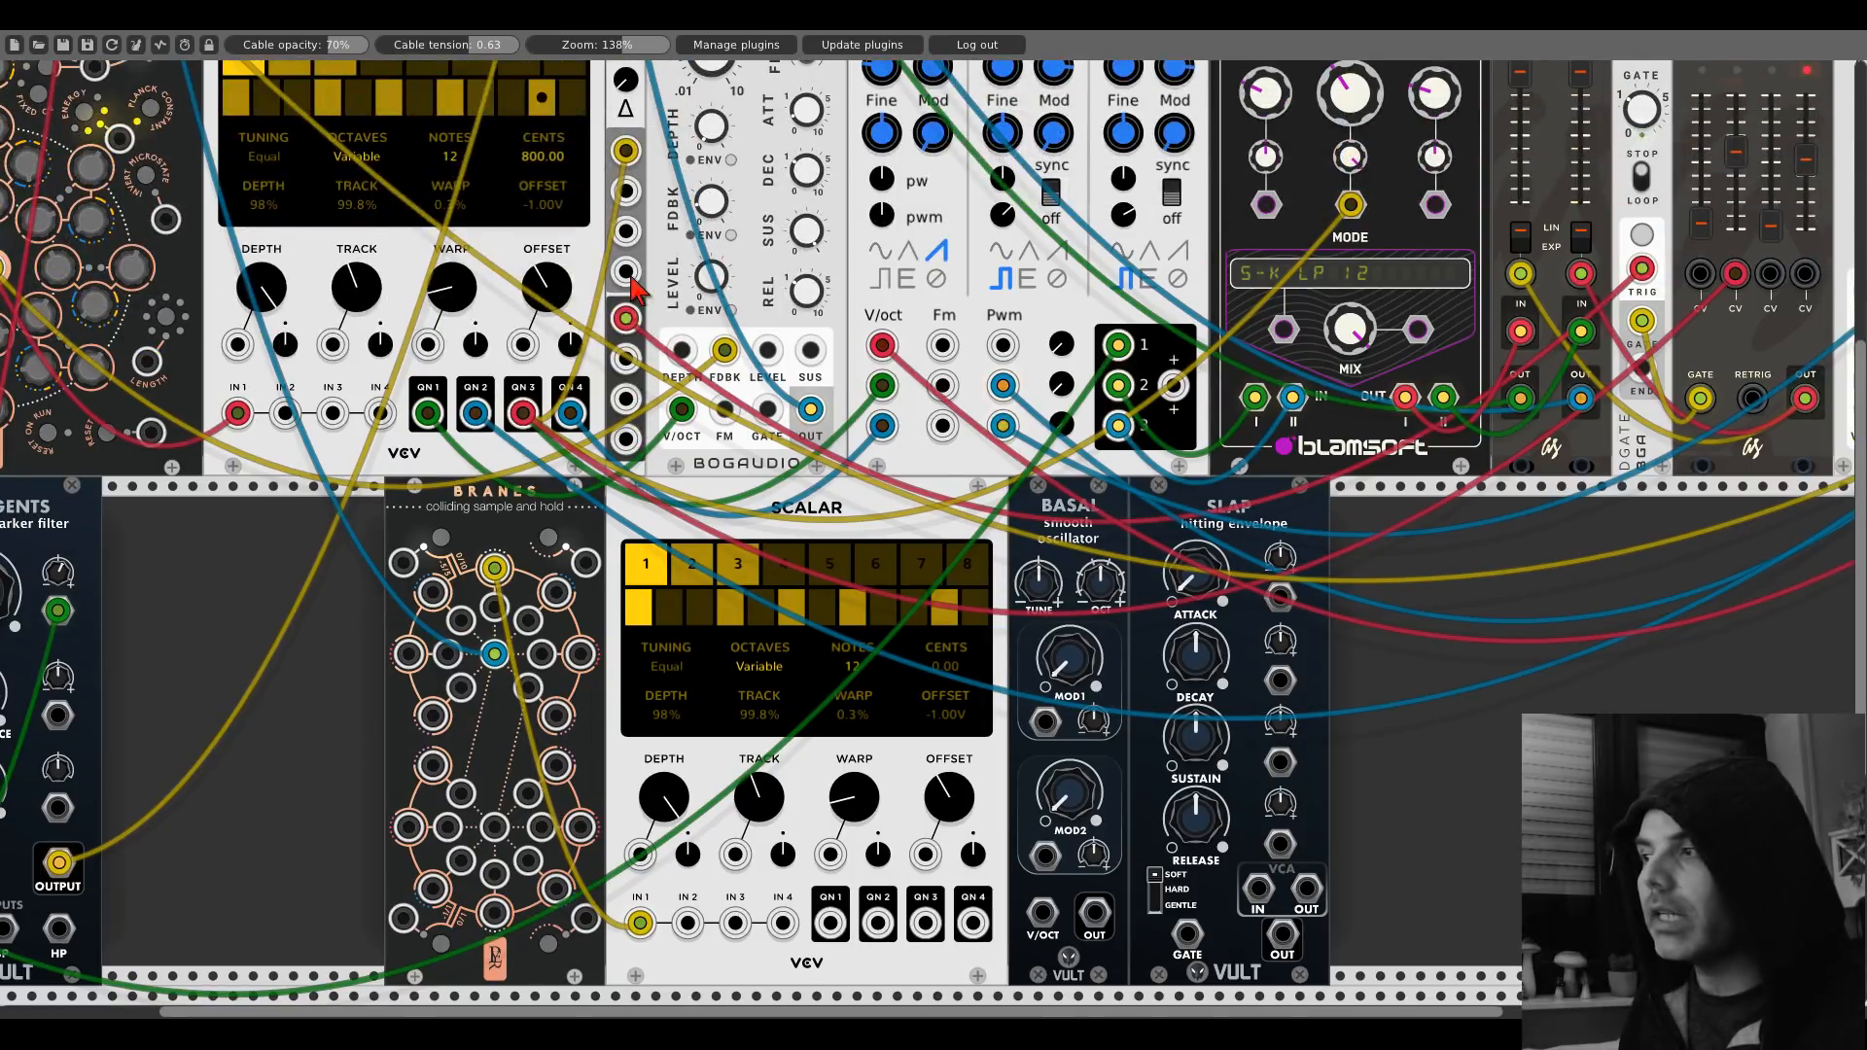
{"action": "scroll", "coordinate": [632, 291], "scroll_direction": "down", "scroll_amount": 2}
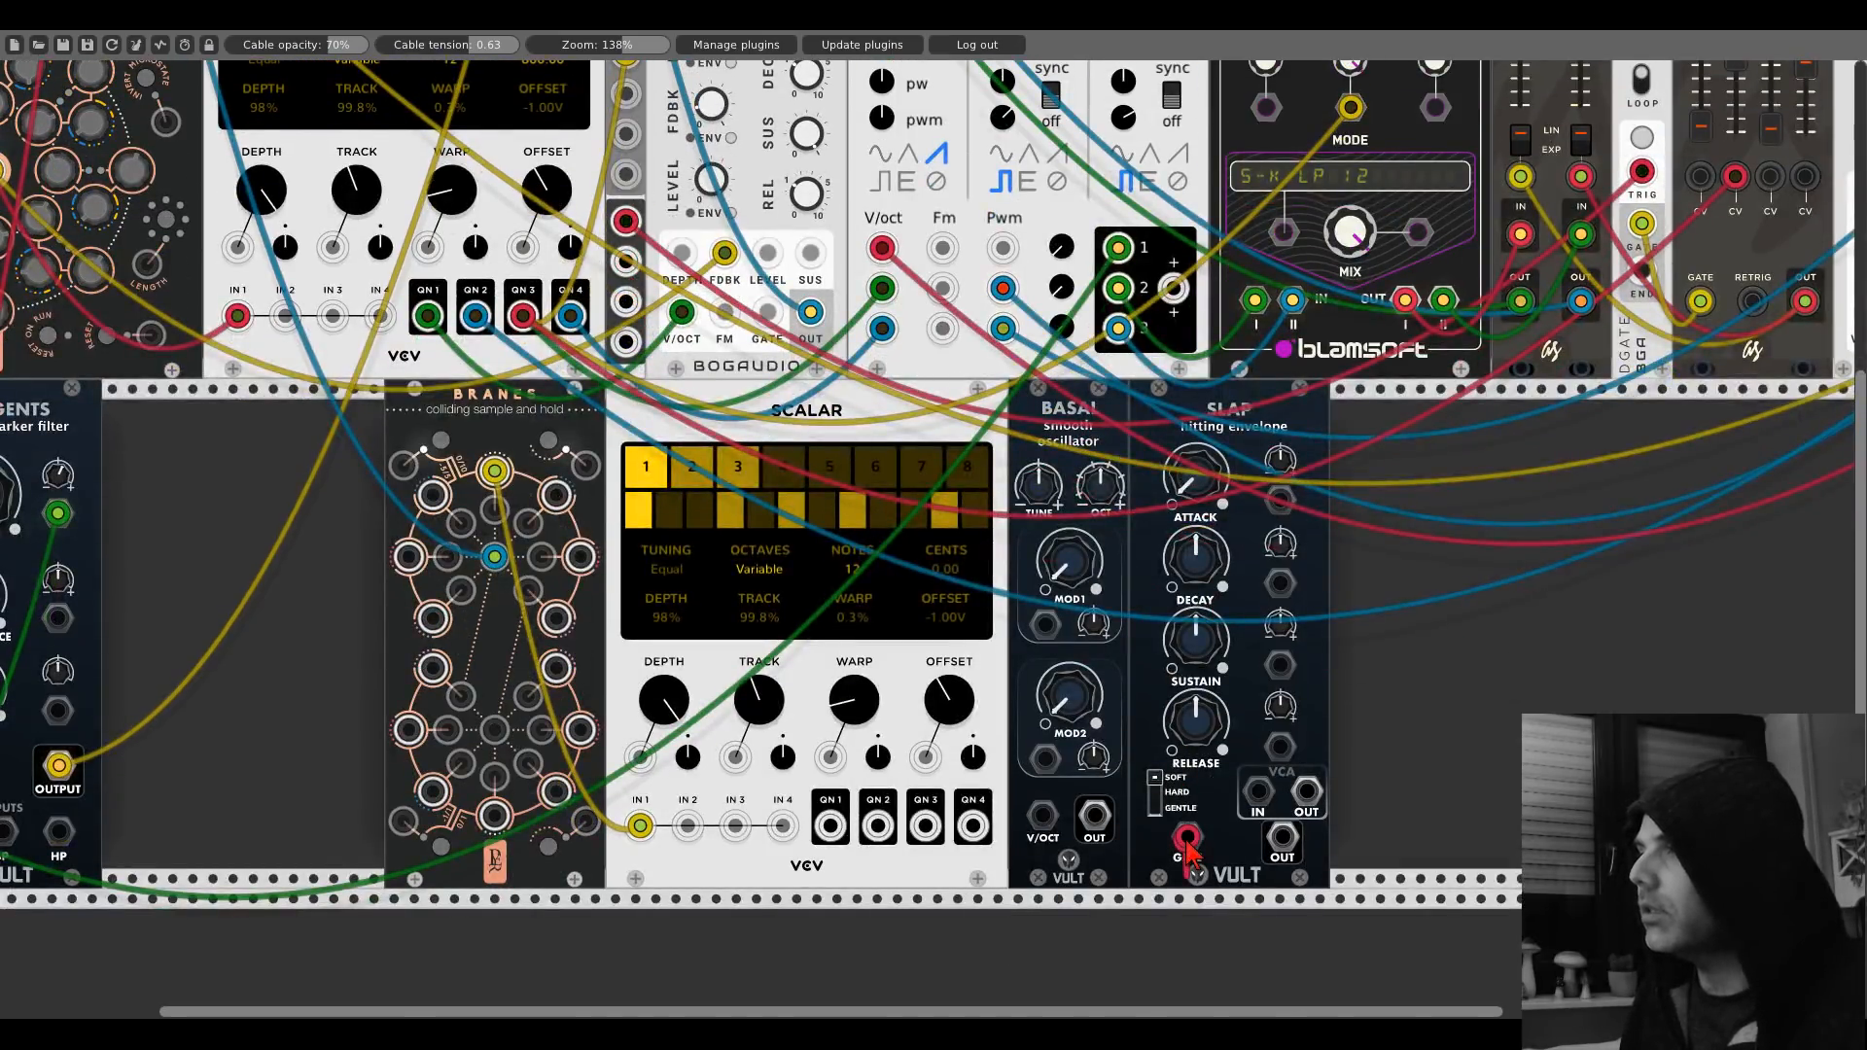
{"action": "scroll", "coordinate": [1180, 854], "scroll_direction": "up", "scroll_amount": 8}
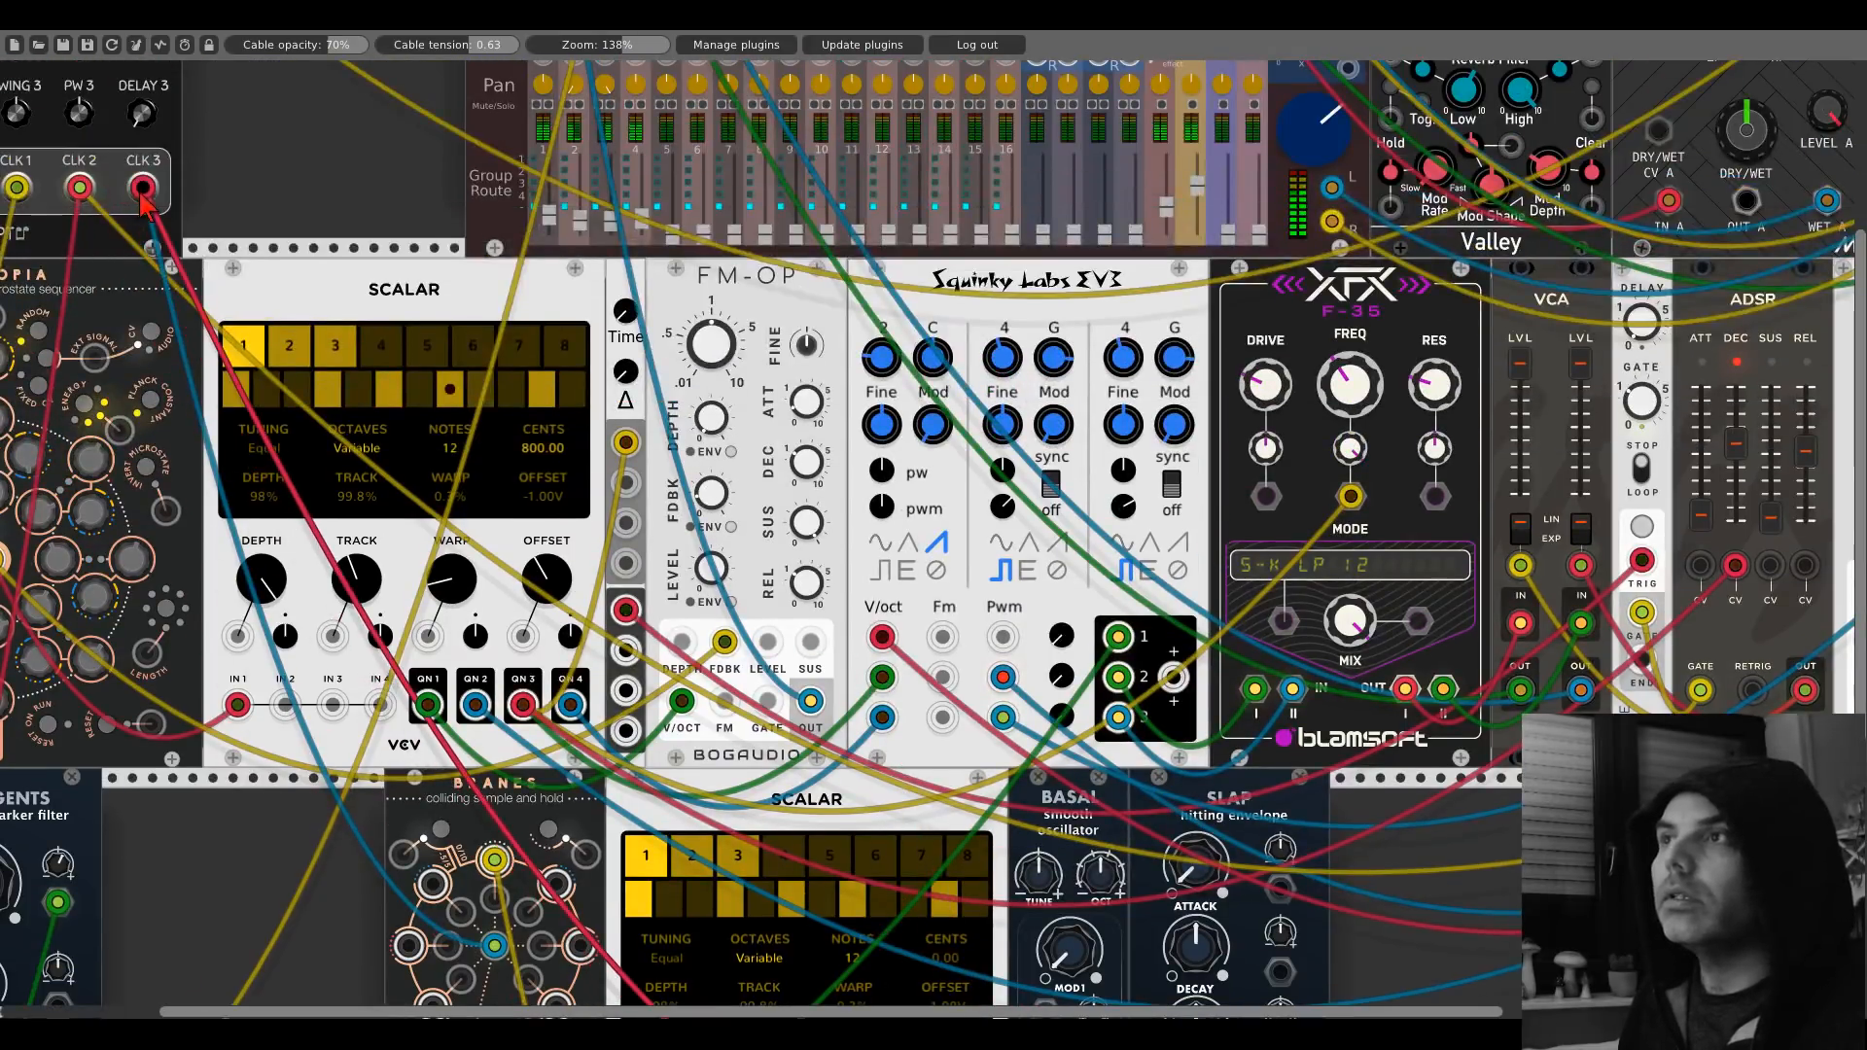
{"action": "scroll", "coordinate": [1138, 754], "scroll_direction": "down", "scroll_amount": 9}
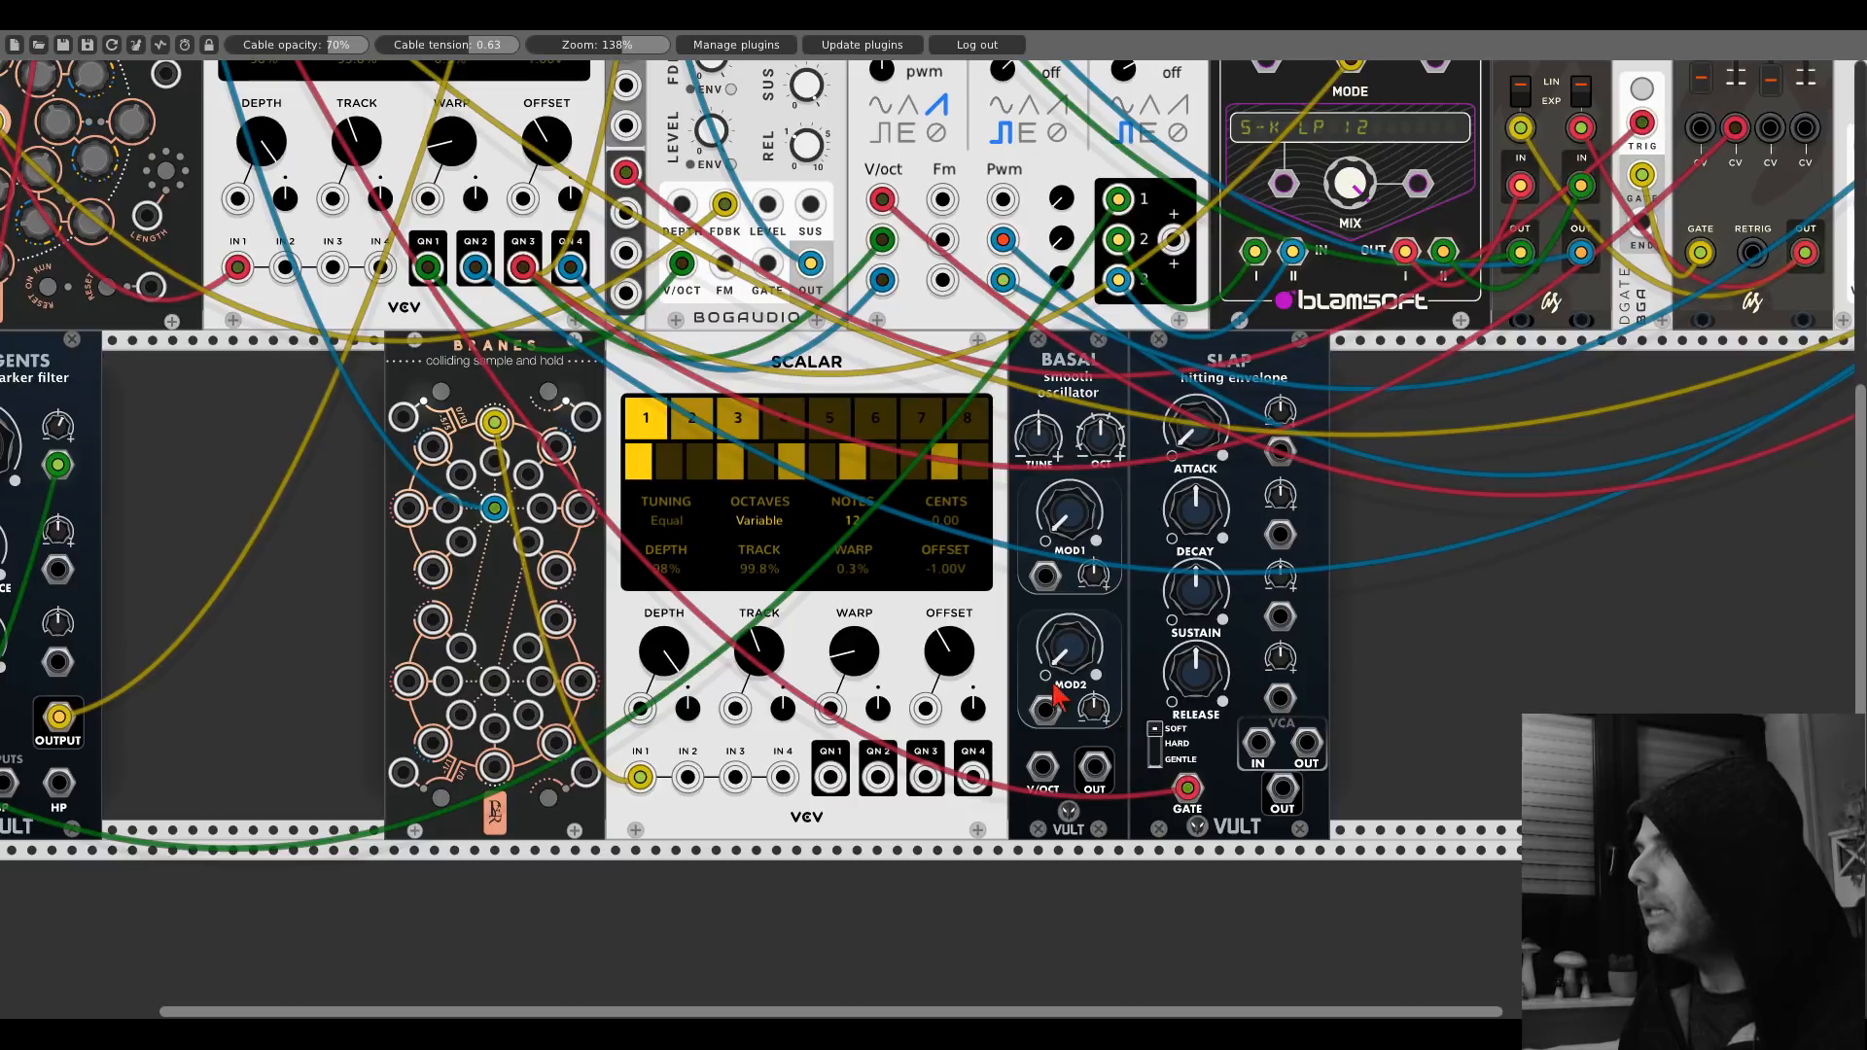
Patch the copied Scalar's QN 1 into Basal's V/Oct and route Basal through Slap's VCA to mixer input 5.
{"action": "left_click_drag", "start_coordinate": [831, 776], "coordinate": [1042, 768]}
{"action": "left_click_drag", "start_coordinate": [1093, 769], "coordinate": [667, 100]}
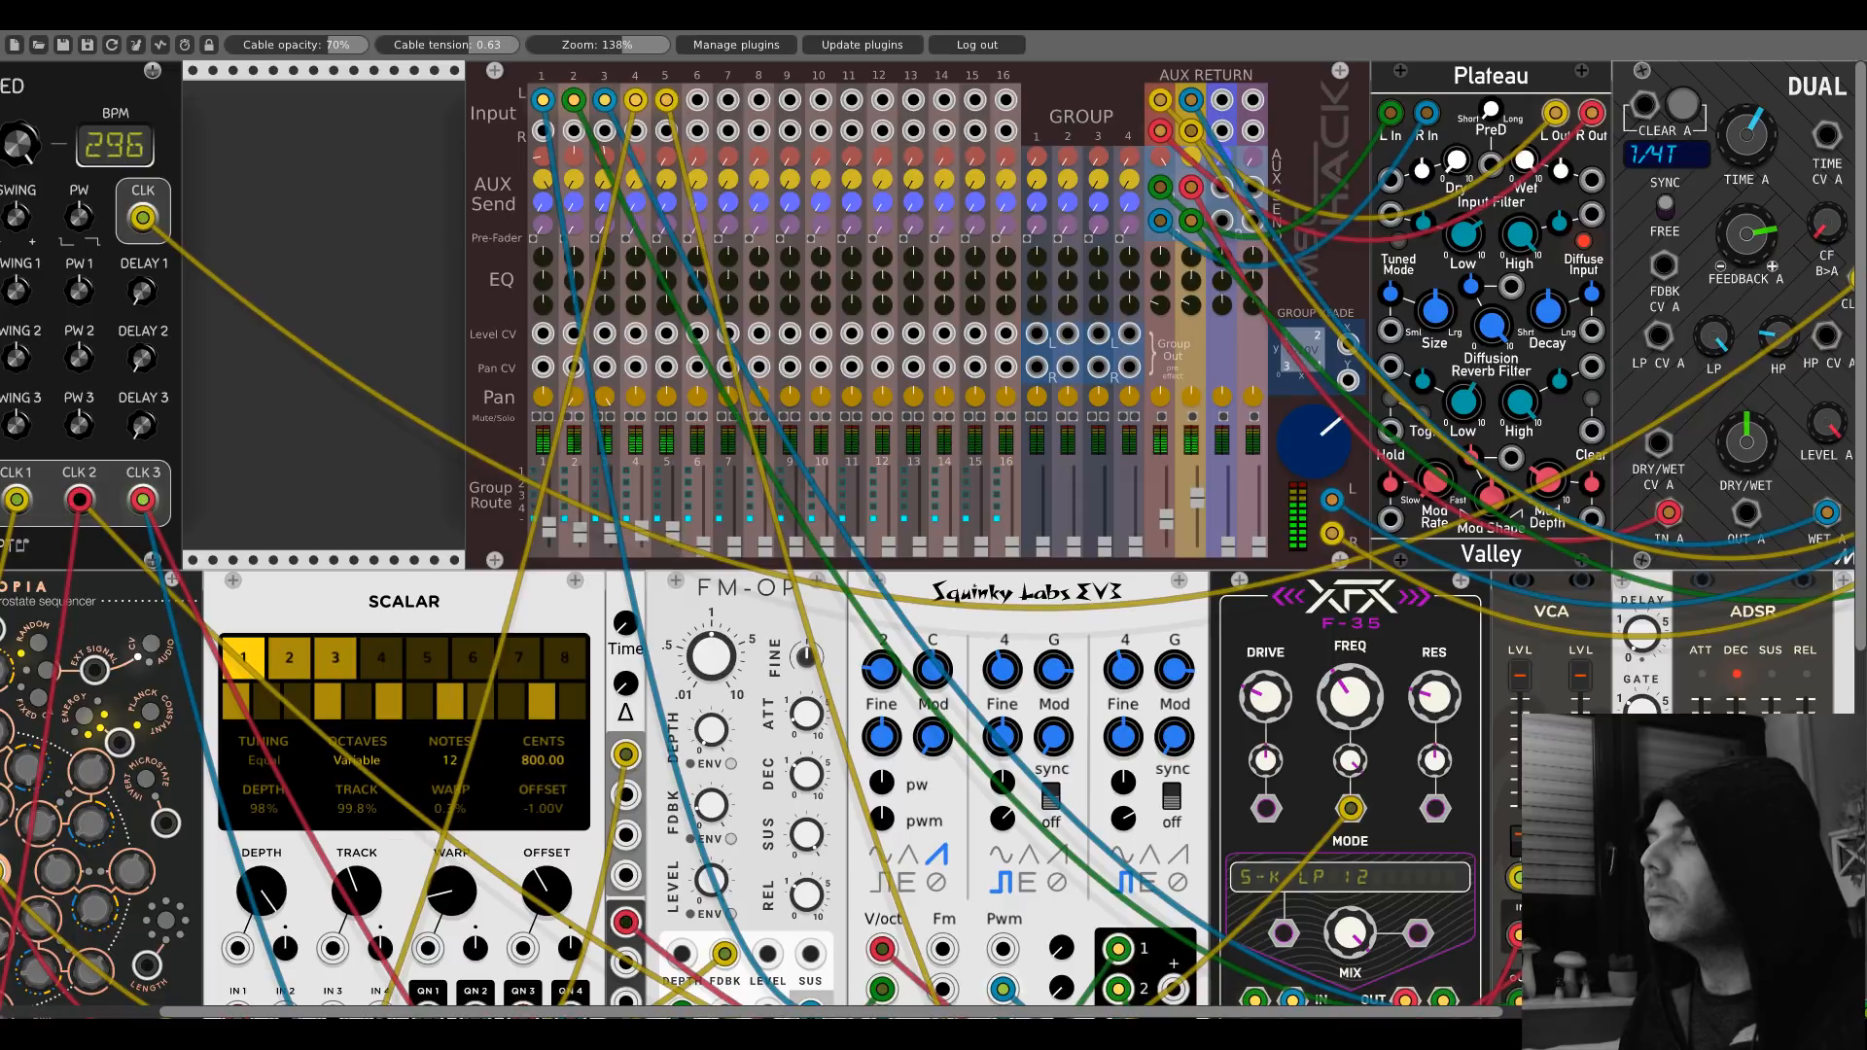
Turn Slap's sustain fully down and raise the mixer's channel 5 fader.
{"action": "scroll", "coordinate": [1199, 569], "scroll_direction": "down", "scroll_amount": 10}
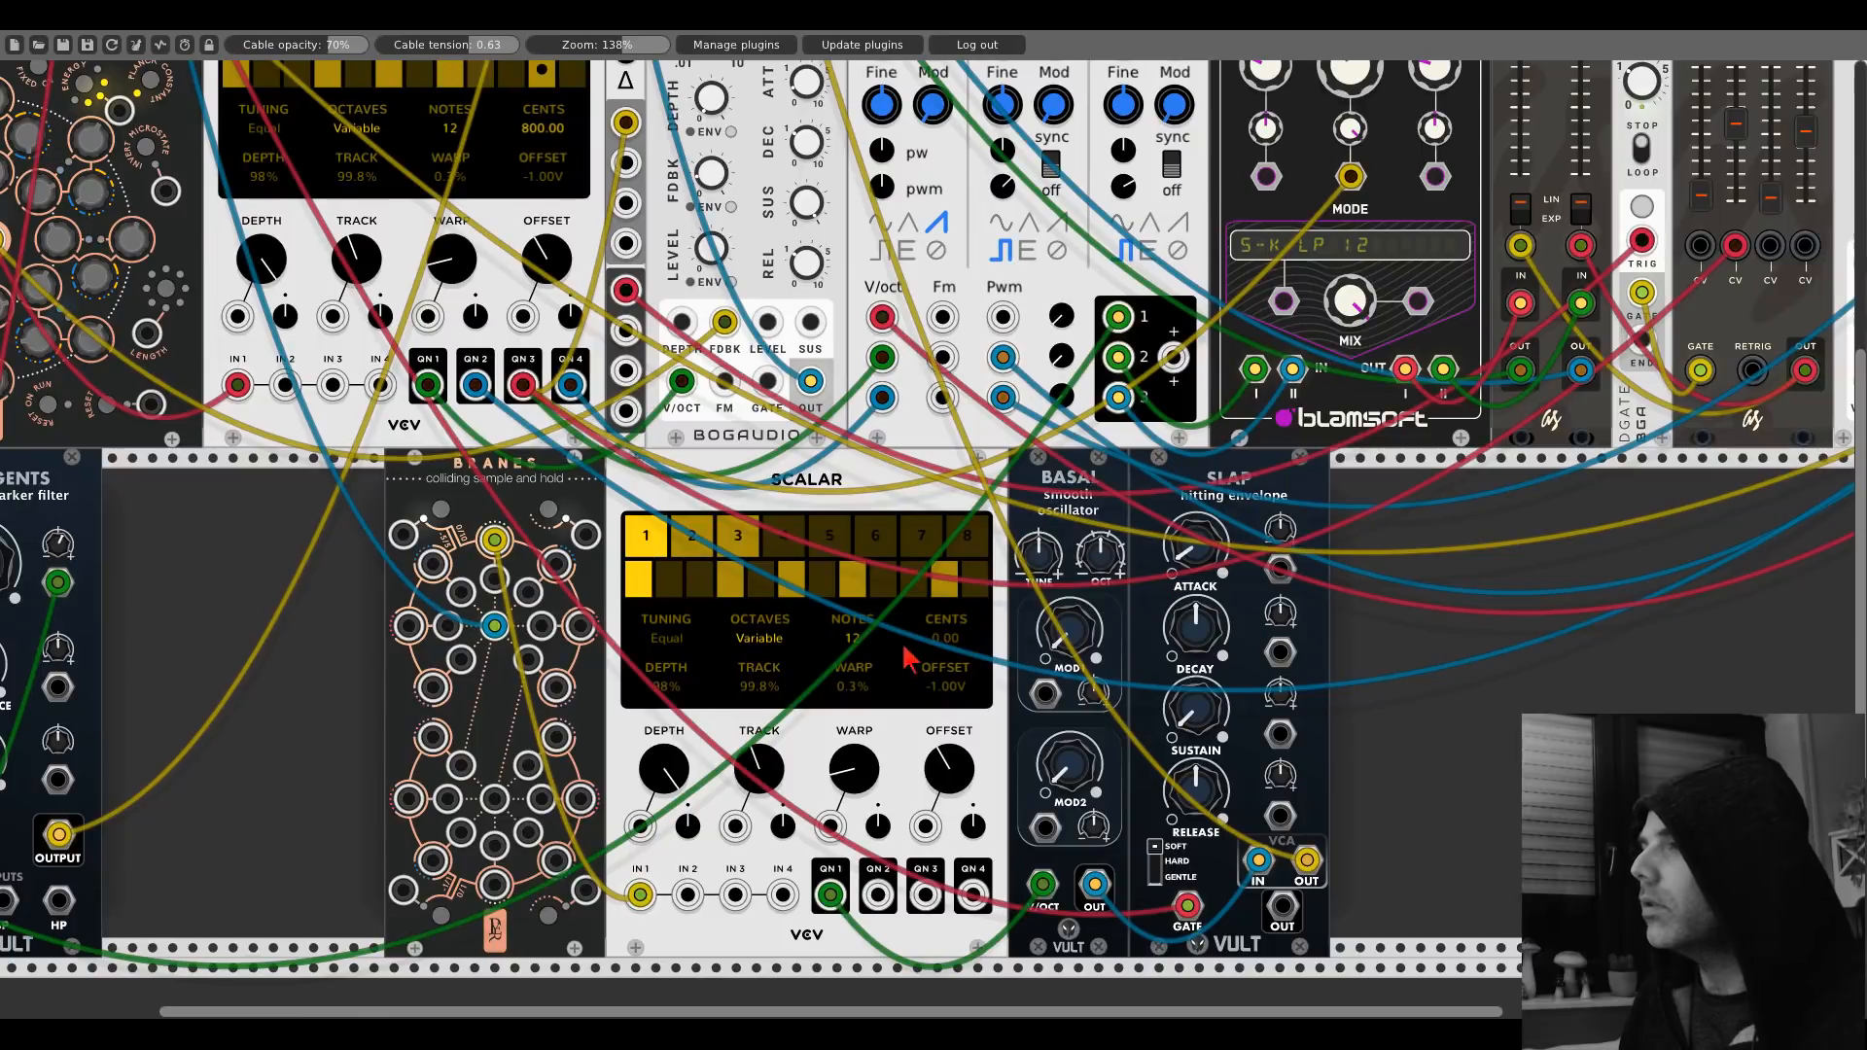
{"action": "scroll", "coordinate": [695, 686], "scroll_direction": "up", "scroll_amount": 10}
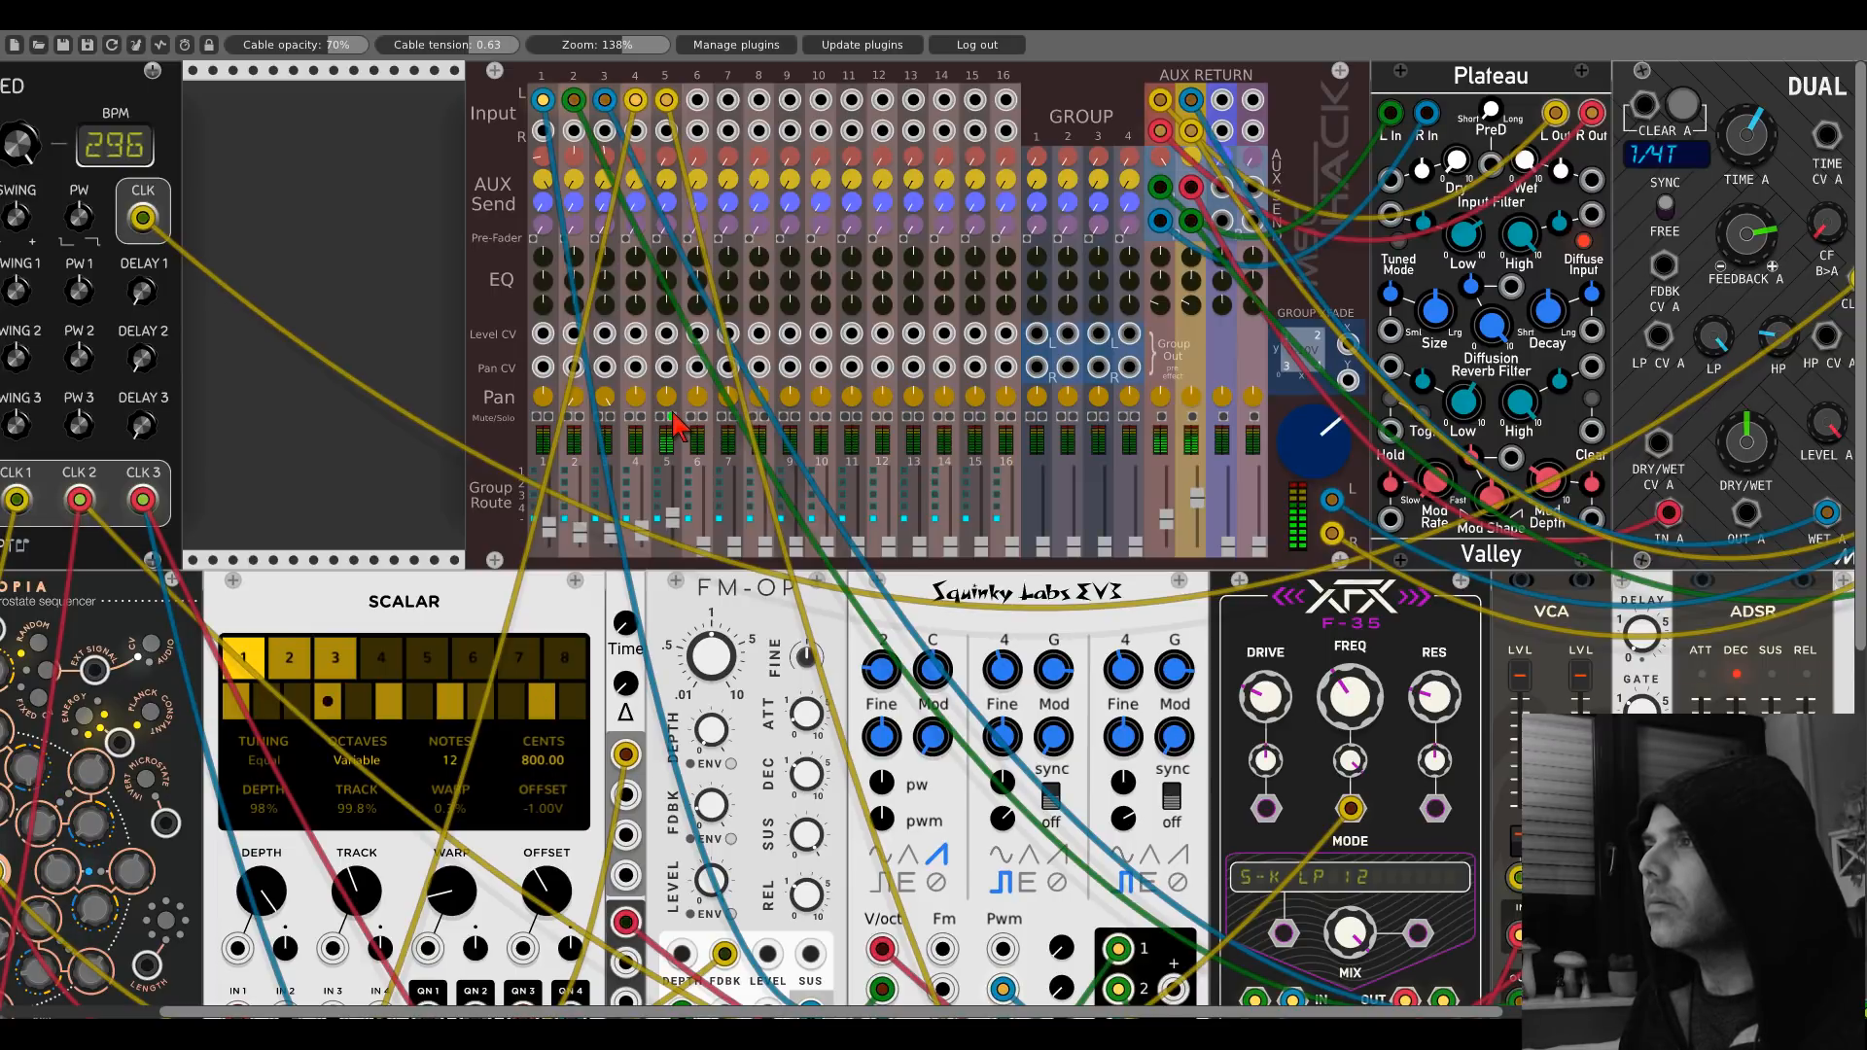
{"action": "scroll", "coordinate": [815, 616], "scroll_direction": "down", "scroll_amount": 8}
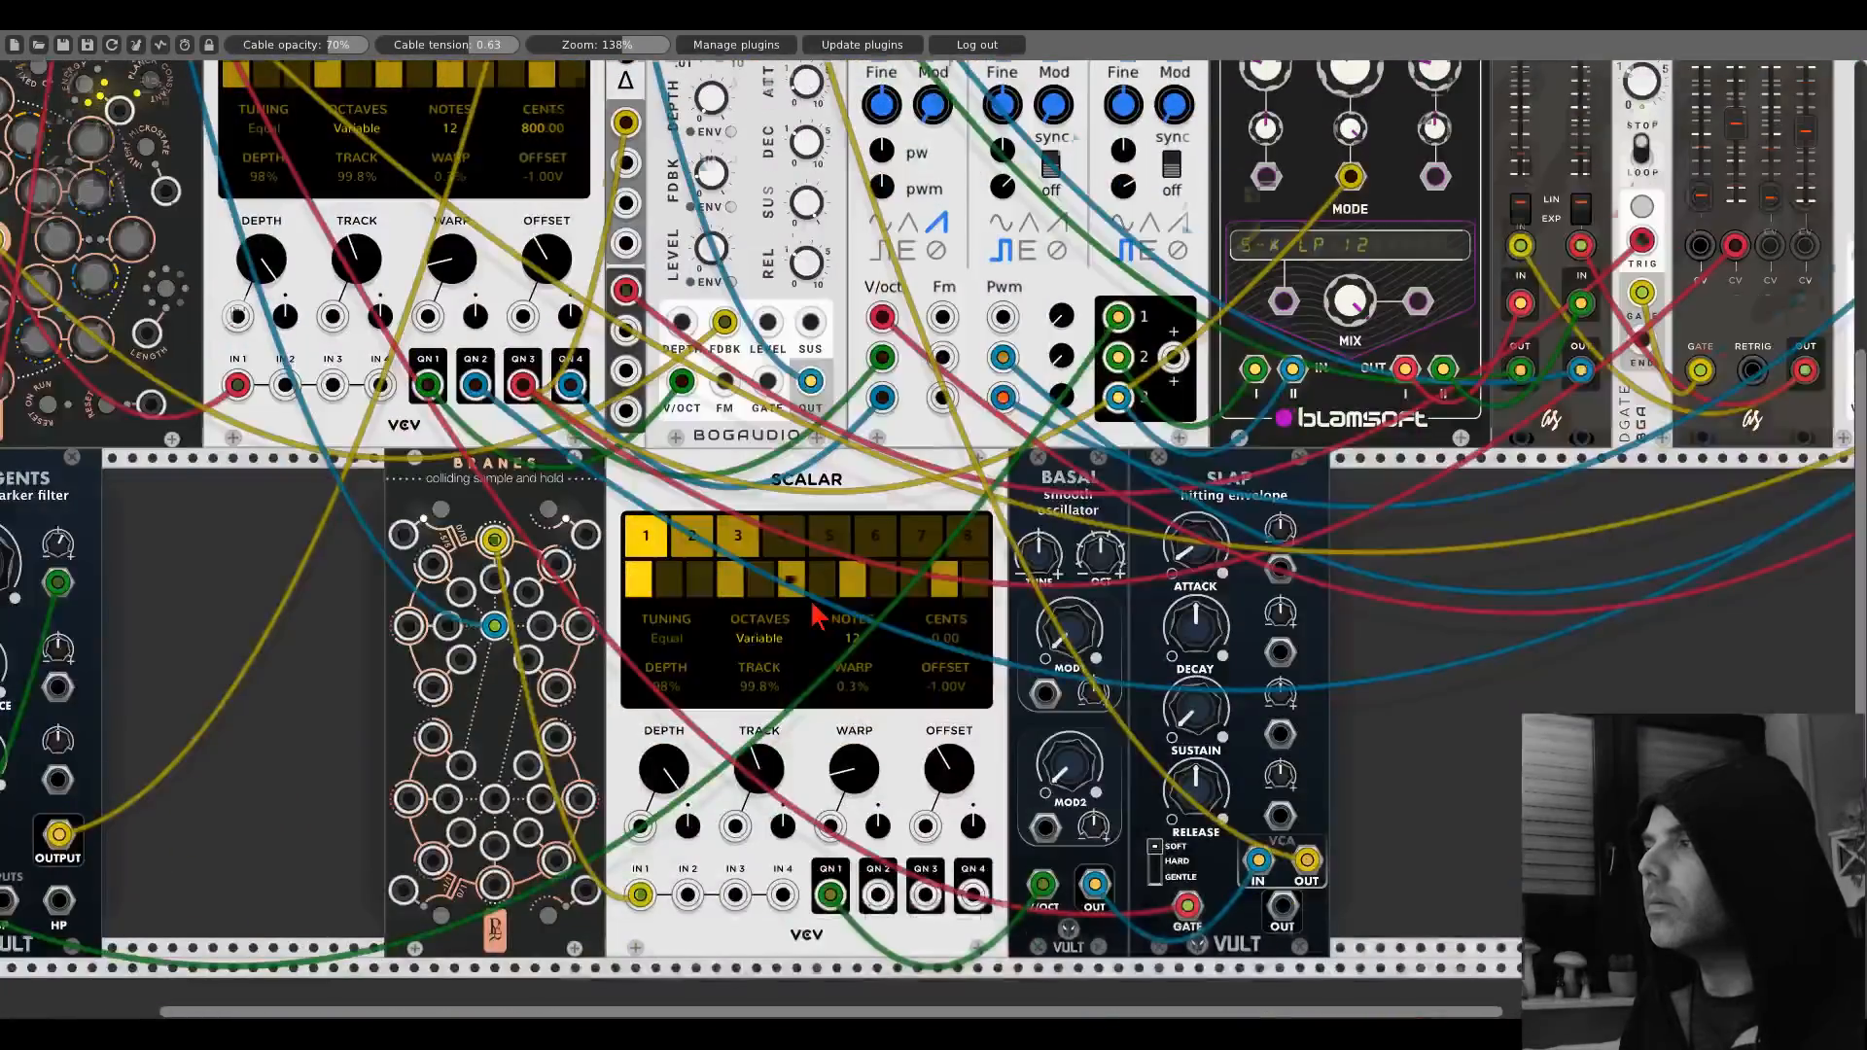
Select octave 3 in the copied Scalar and set depth and track to 100%, warp to 0.3% and offset to 0.00 V.
{"action": "scroll", "coordinate": [815, 616], "scroll_direction": "down", "scroll_amount": 3}
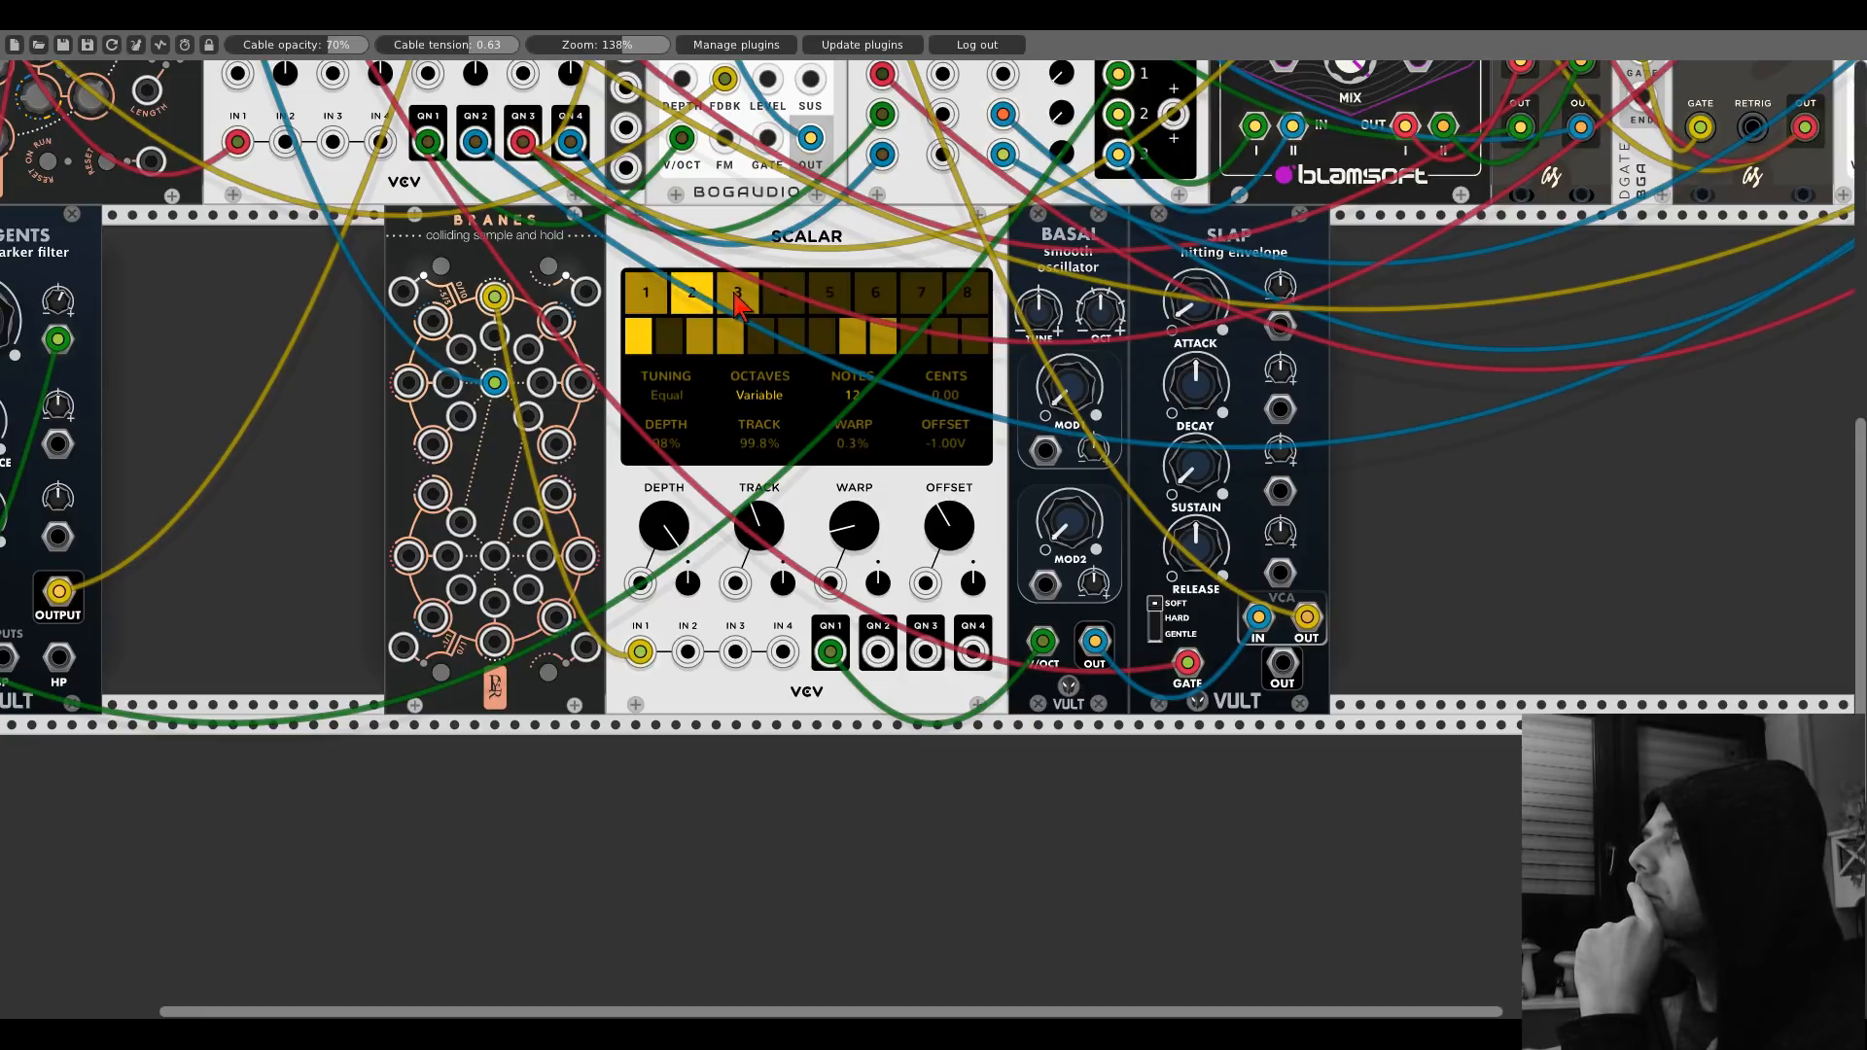
{"action": "left_click", "coordinate": [736, 301]}
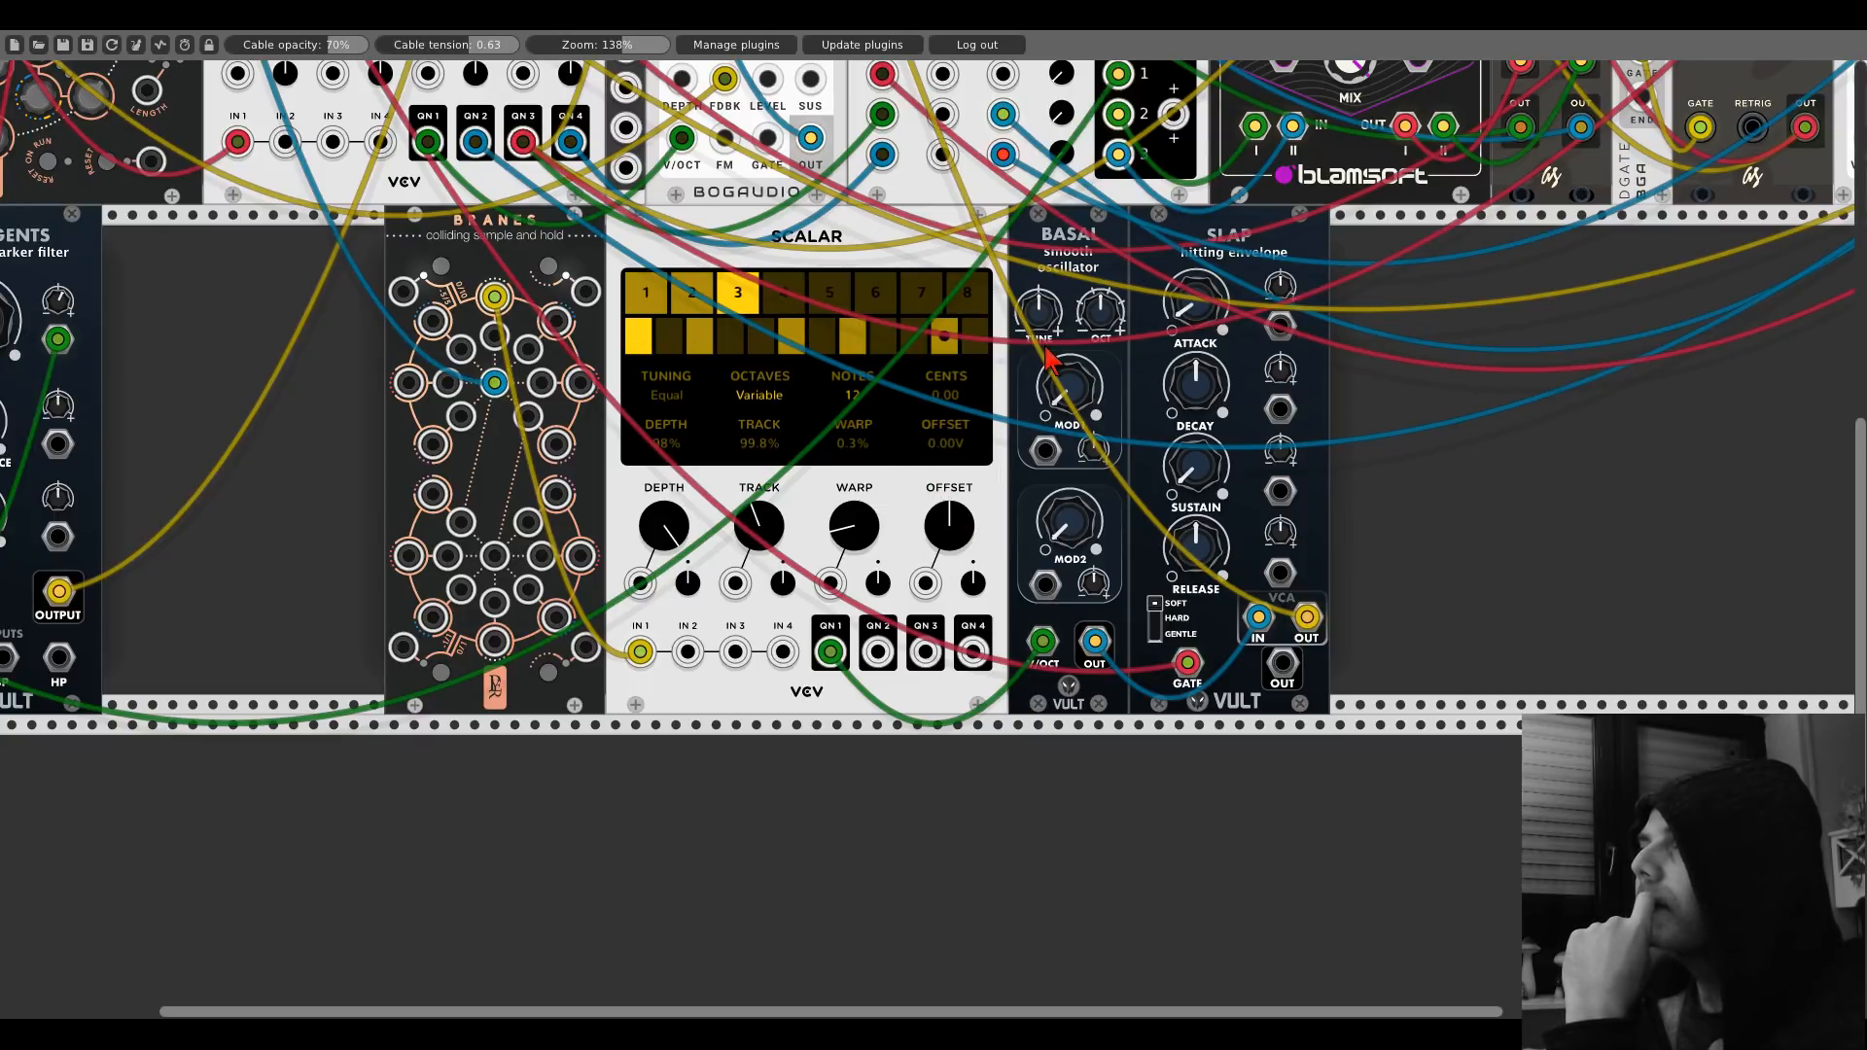
{"action": "double_click", "coordinate": [852, 528]}
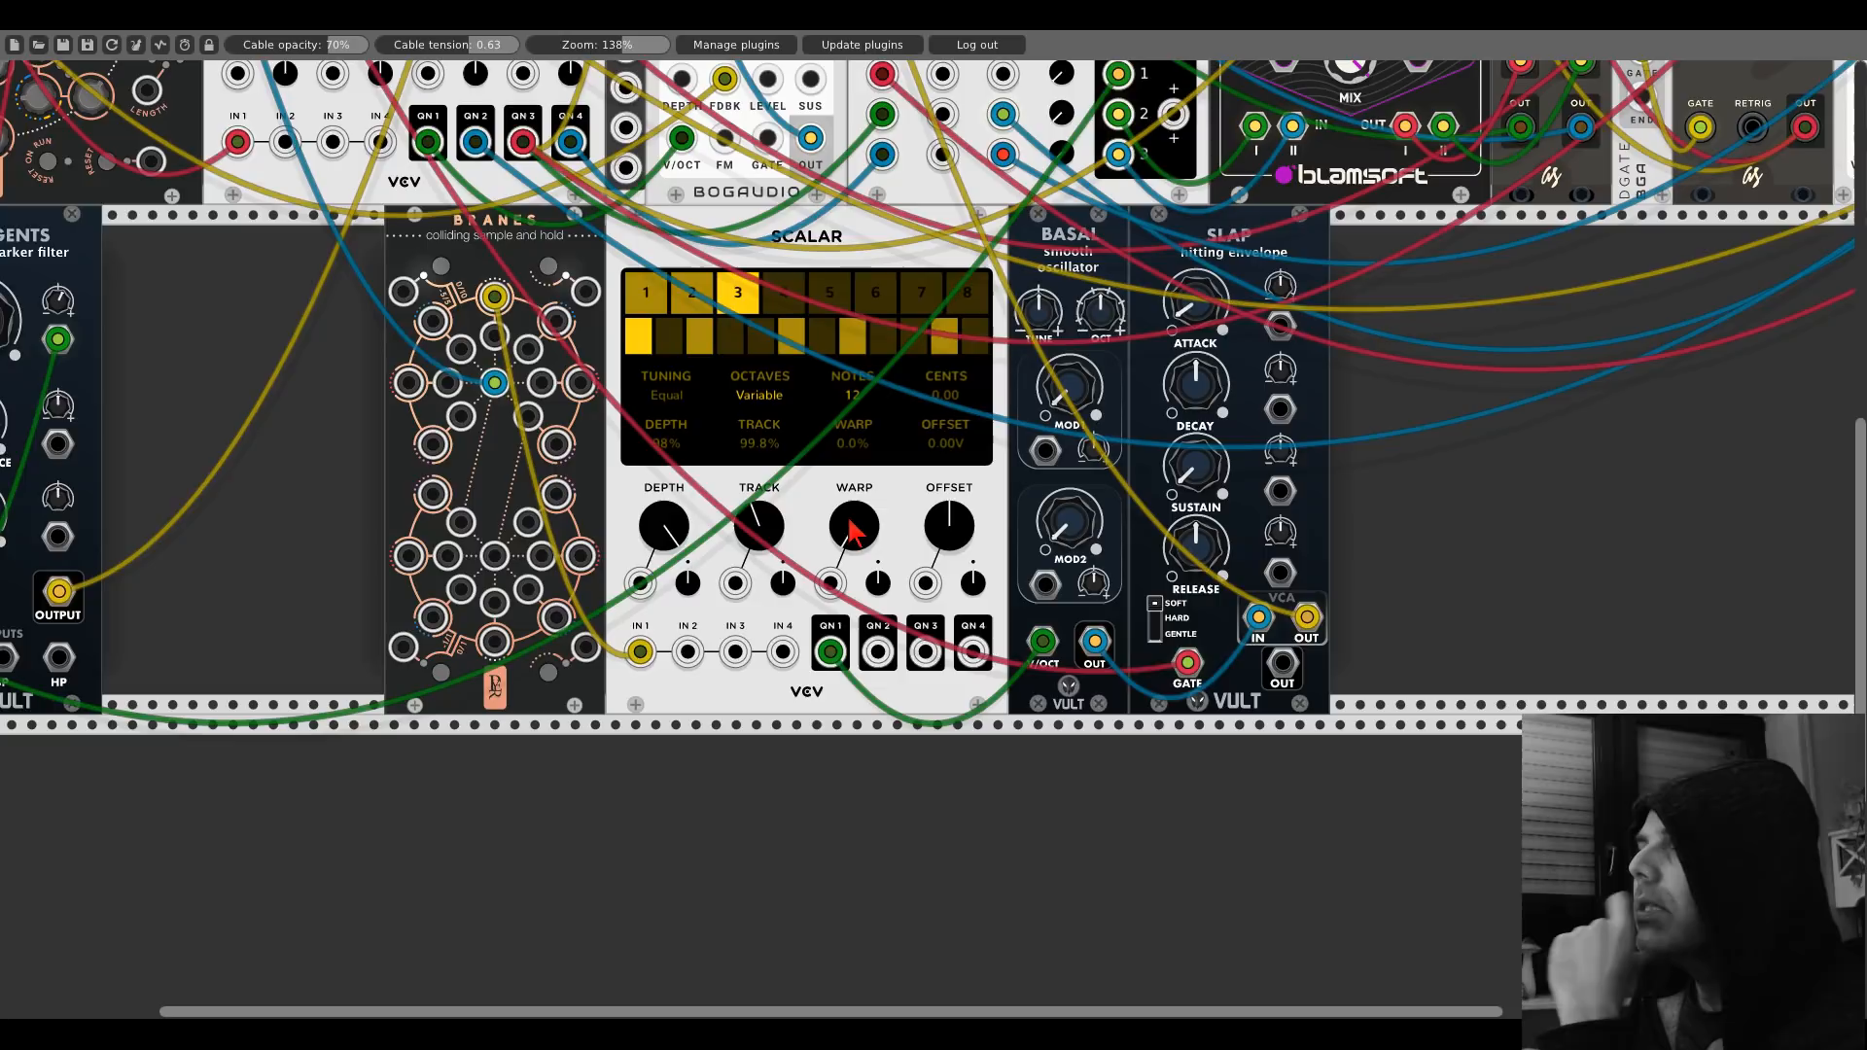
{"action": "double_click", "coordinate": [757, 530]}
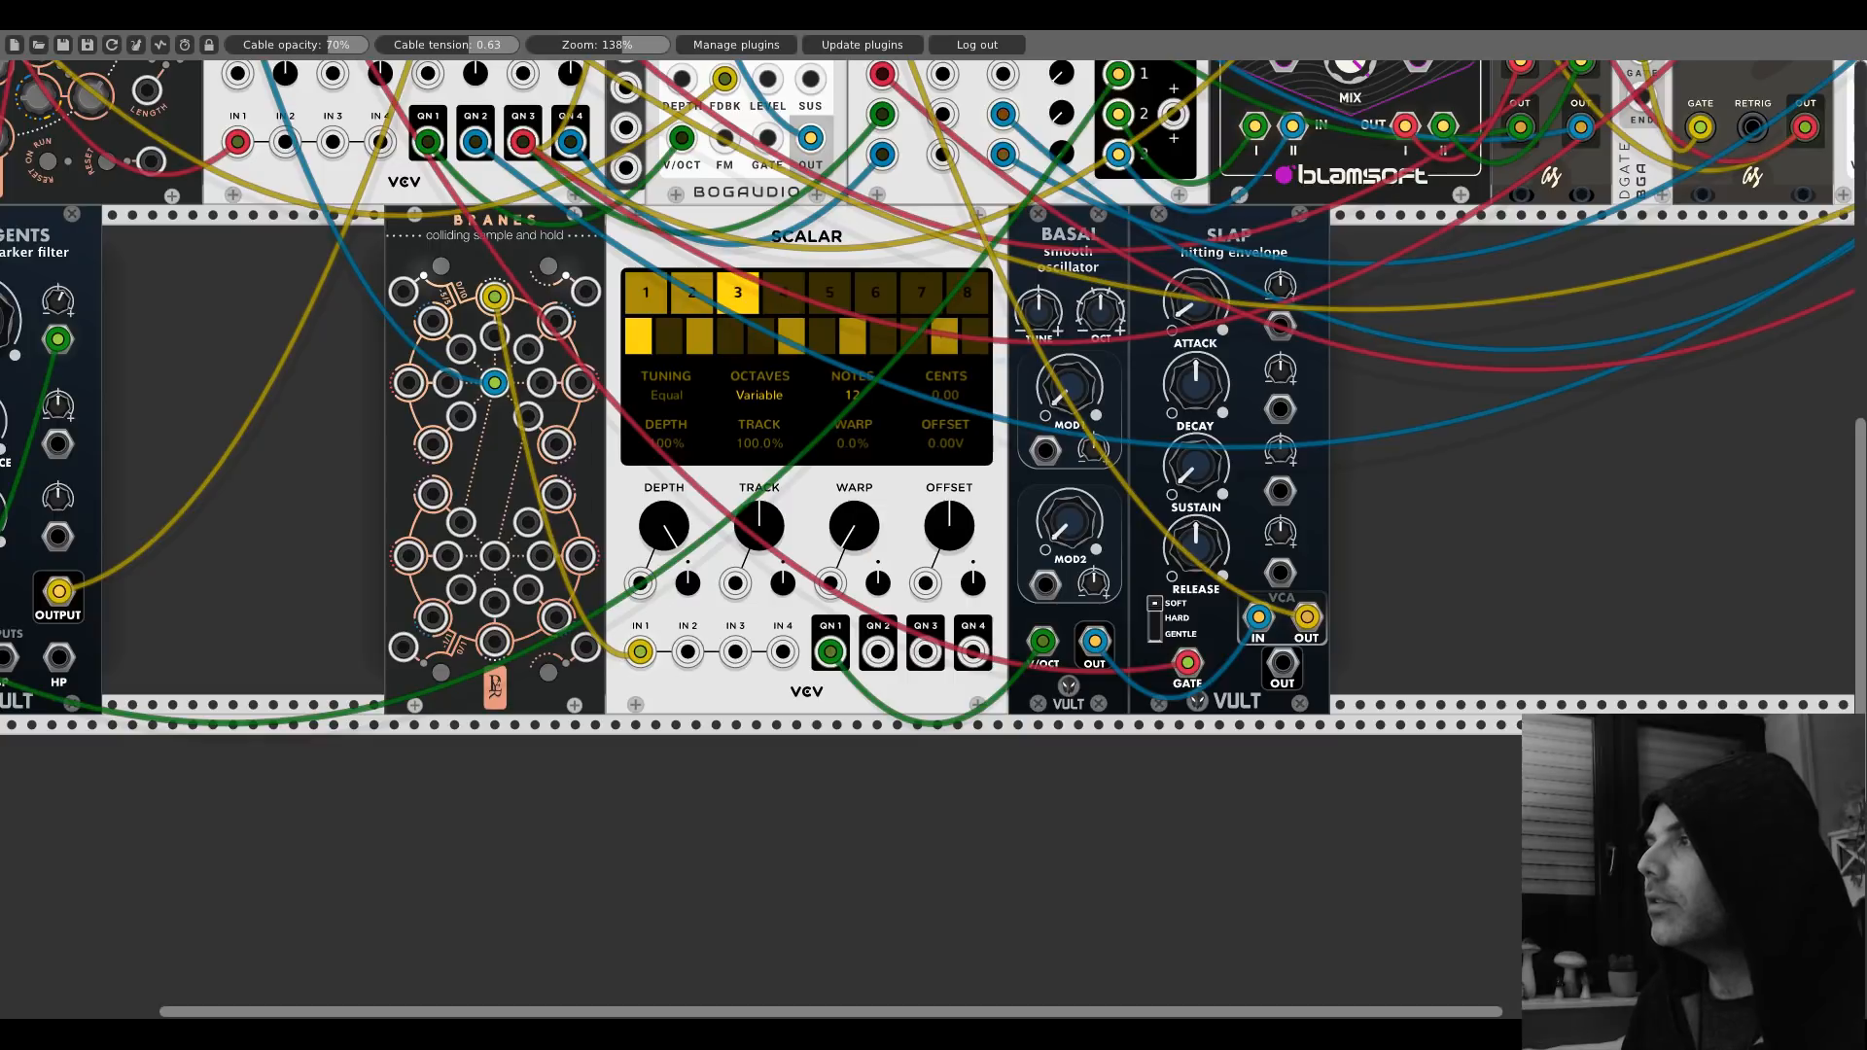
{"action": "left_click_drag", "start_coordinate": [854, 526], "coordinate": [872, 542]}
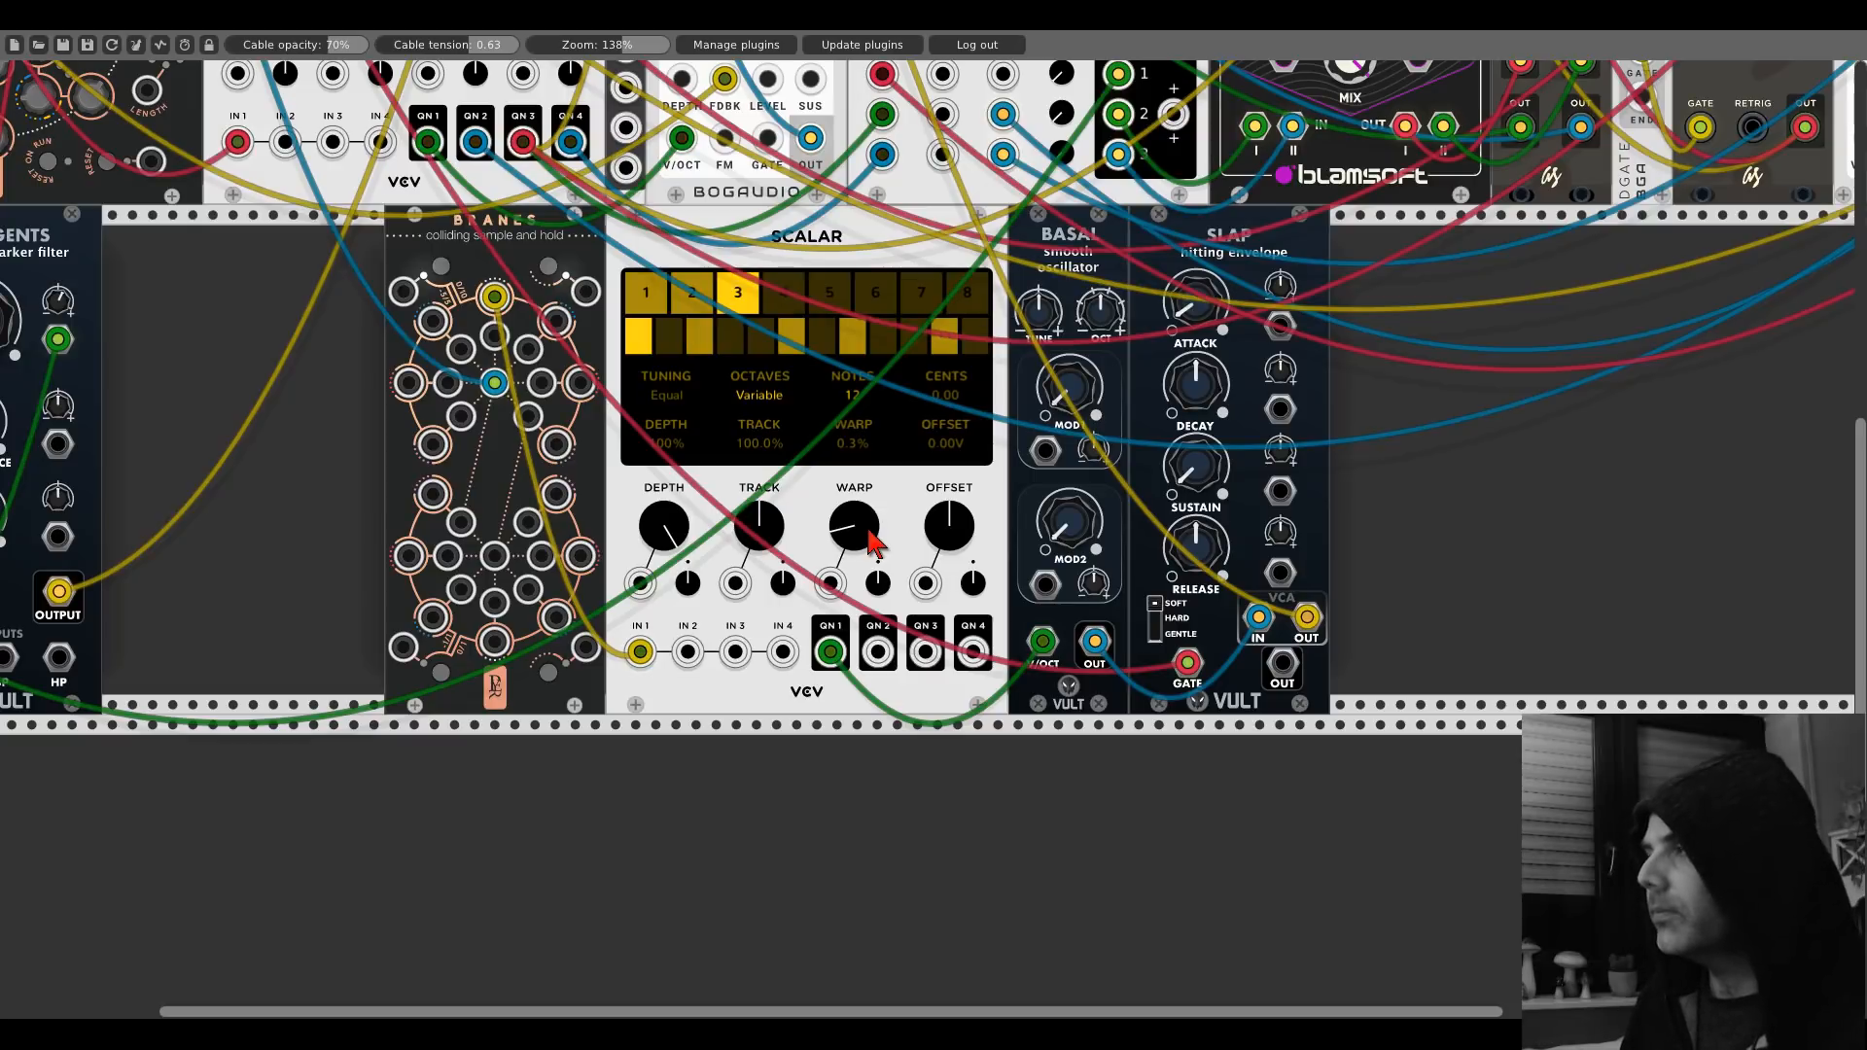
Solo mixer channel 5 and adjust the Basal oscillator's octave.
{"action": "scroll", "coordinate": [664, 173], "scroll_direction": "up", "scroll_amount": 5}
{"action": "scroll", "coordinate": [664, 173], "scroll_direction": "right", "scroll_amount": 5}
{"action": "scroll", "coordinate": [664, 173], "scroll_direction": "up", "scroll_amount": 1}
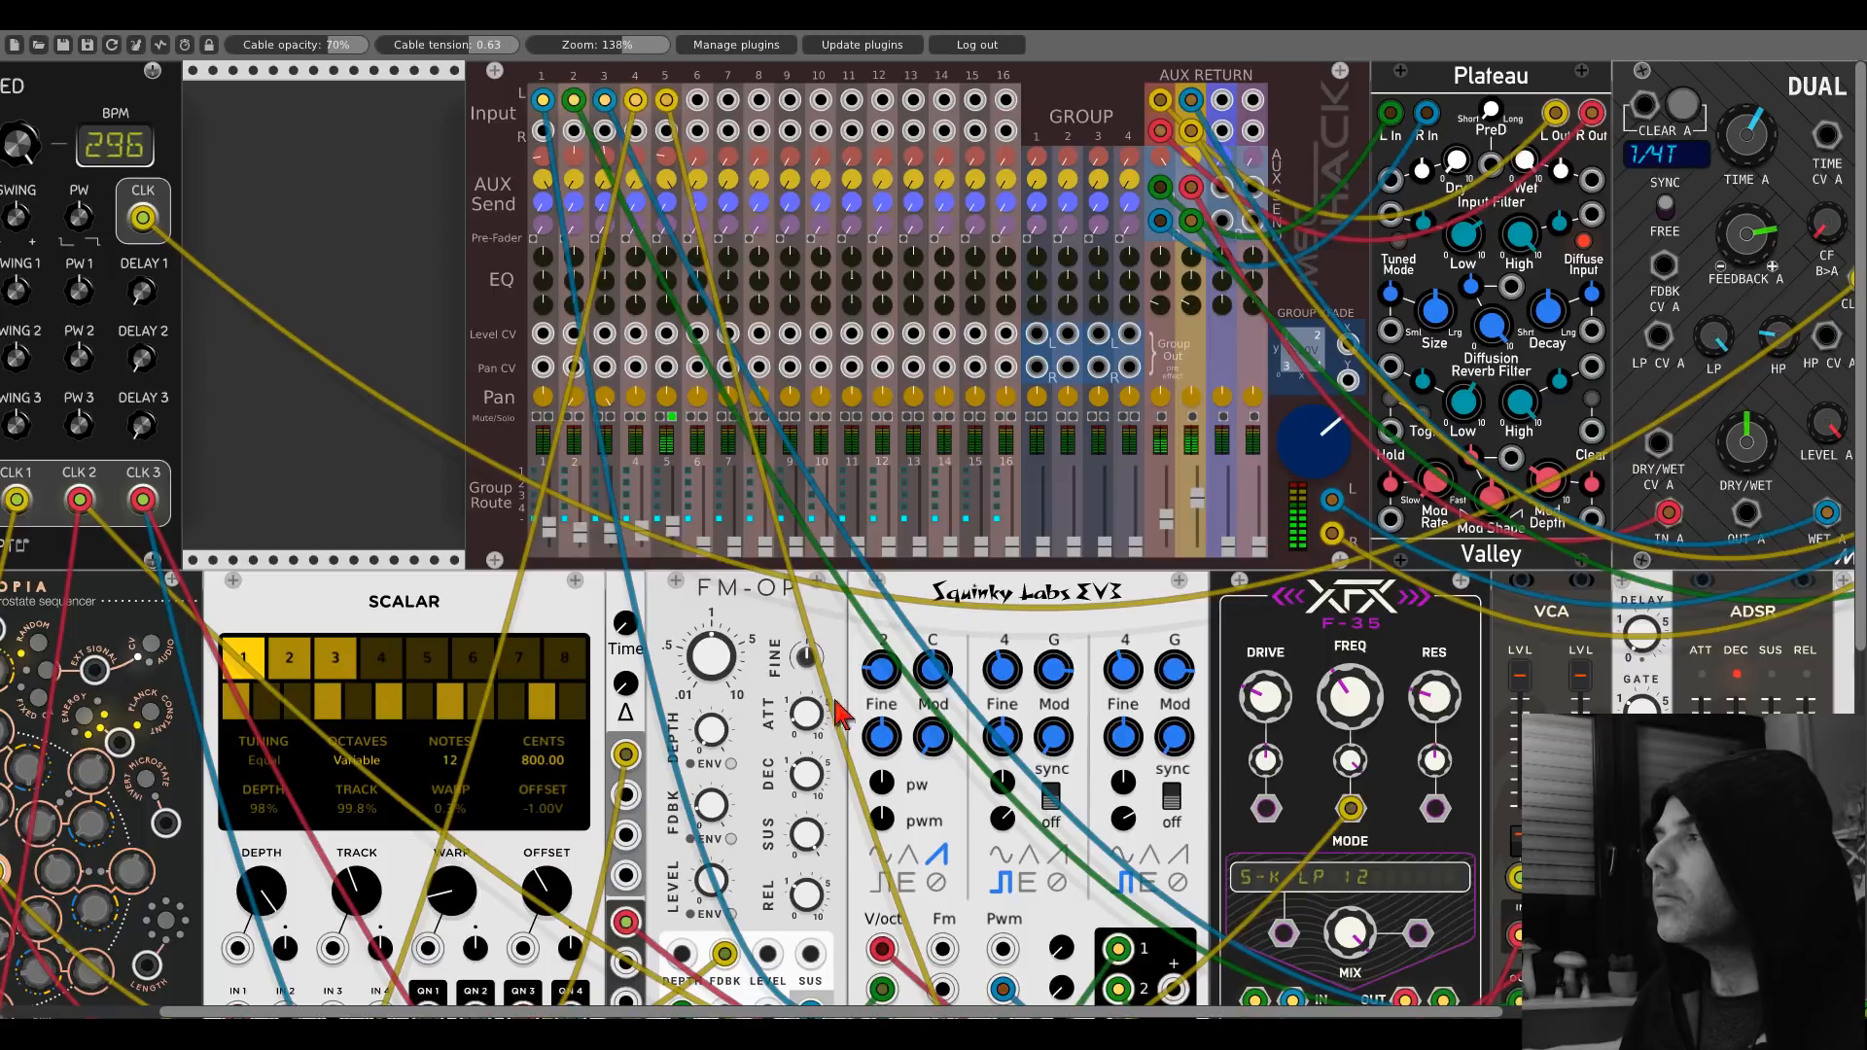
{"action": "scroll", "coordinate": [848, 722], "scroll_direction": "down", "scroll_amount": 5}
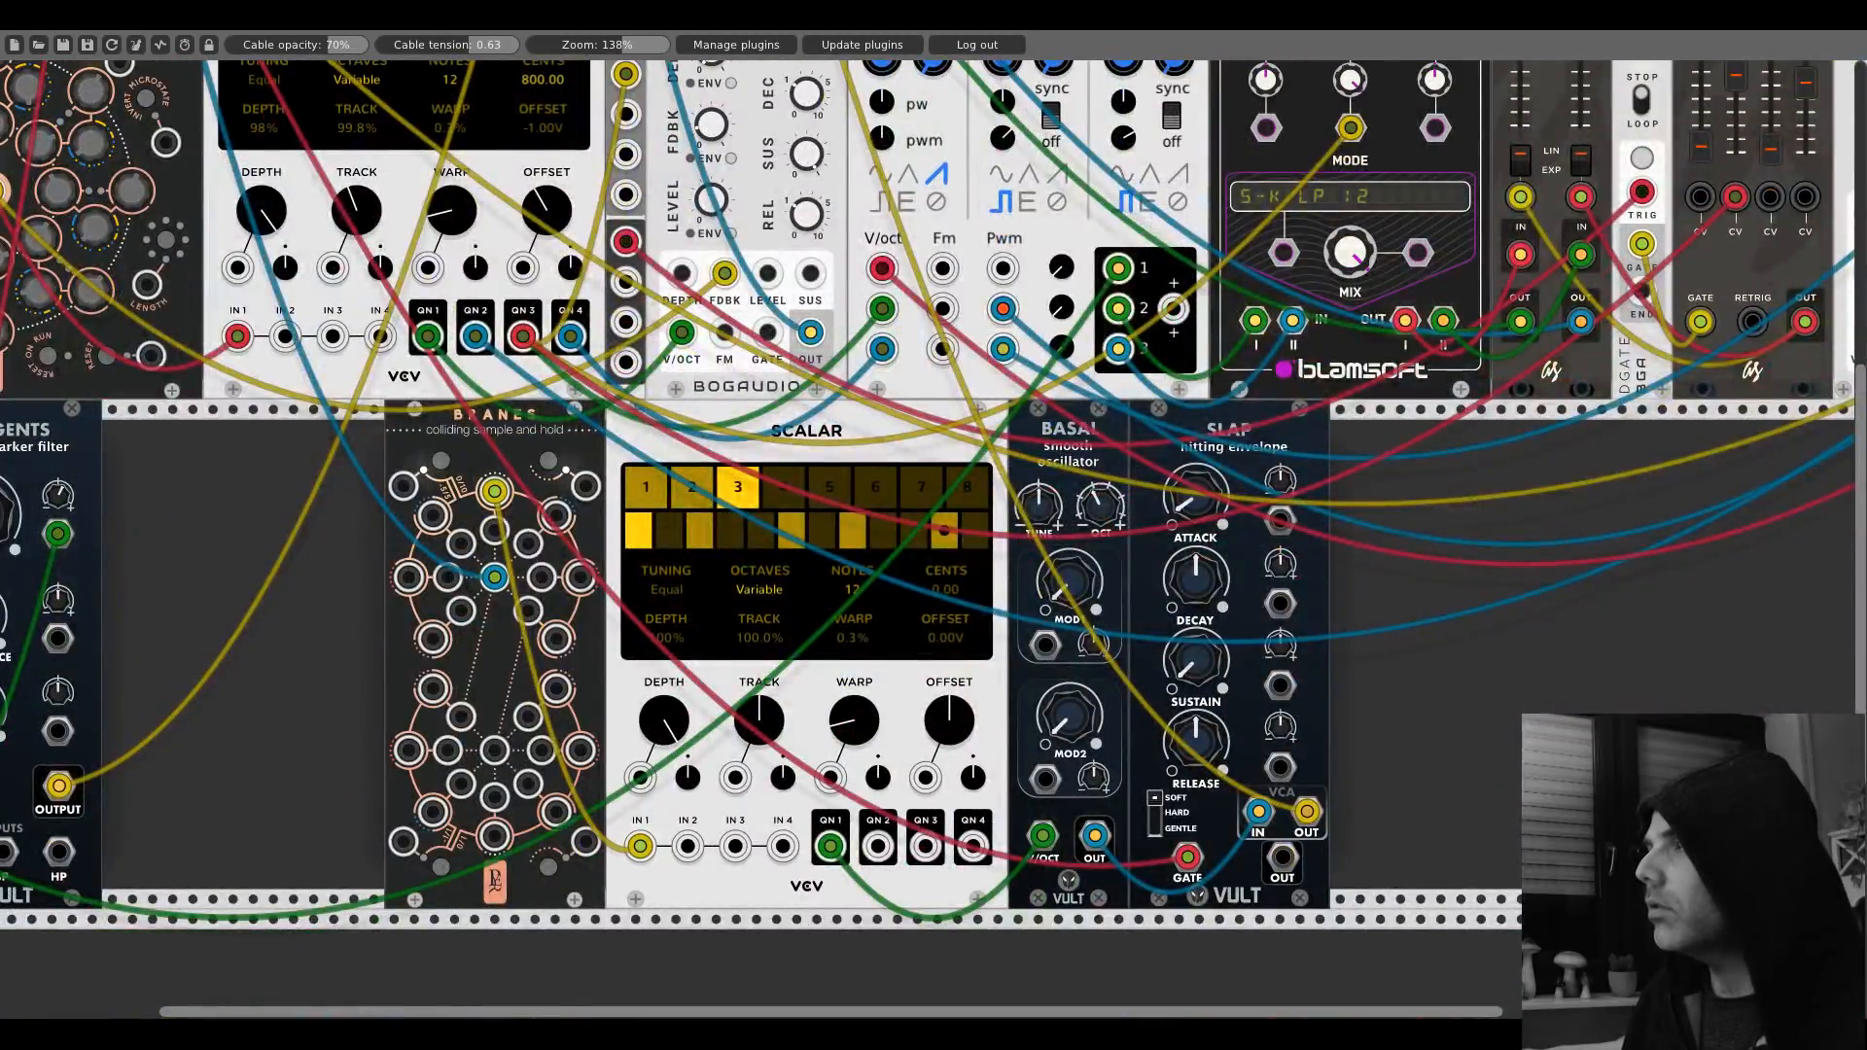
{"action": "left_click_drag", "start_coordinate": [1104, 525], "coordinate": [1104, 506]}
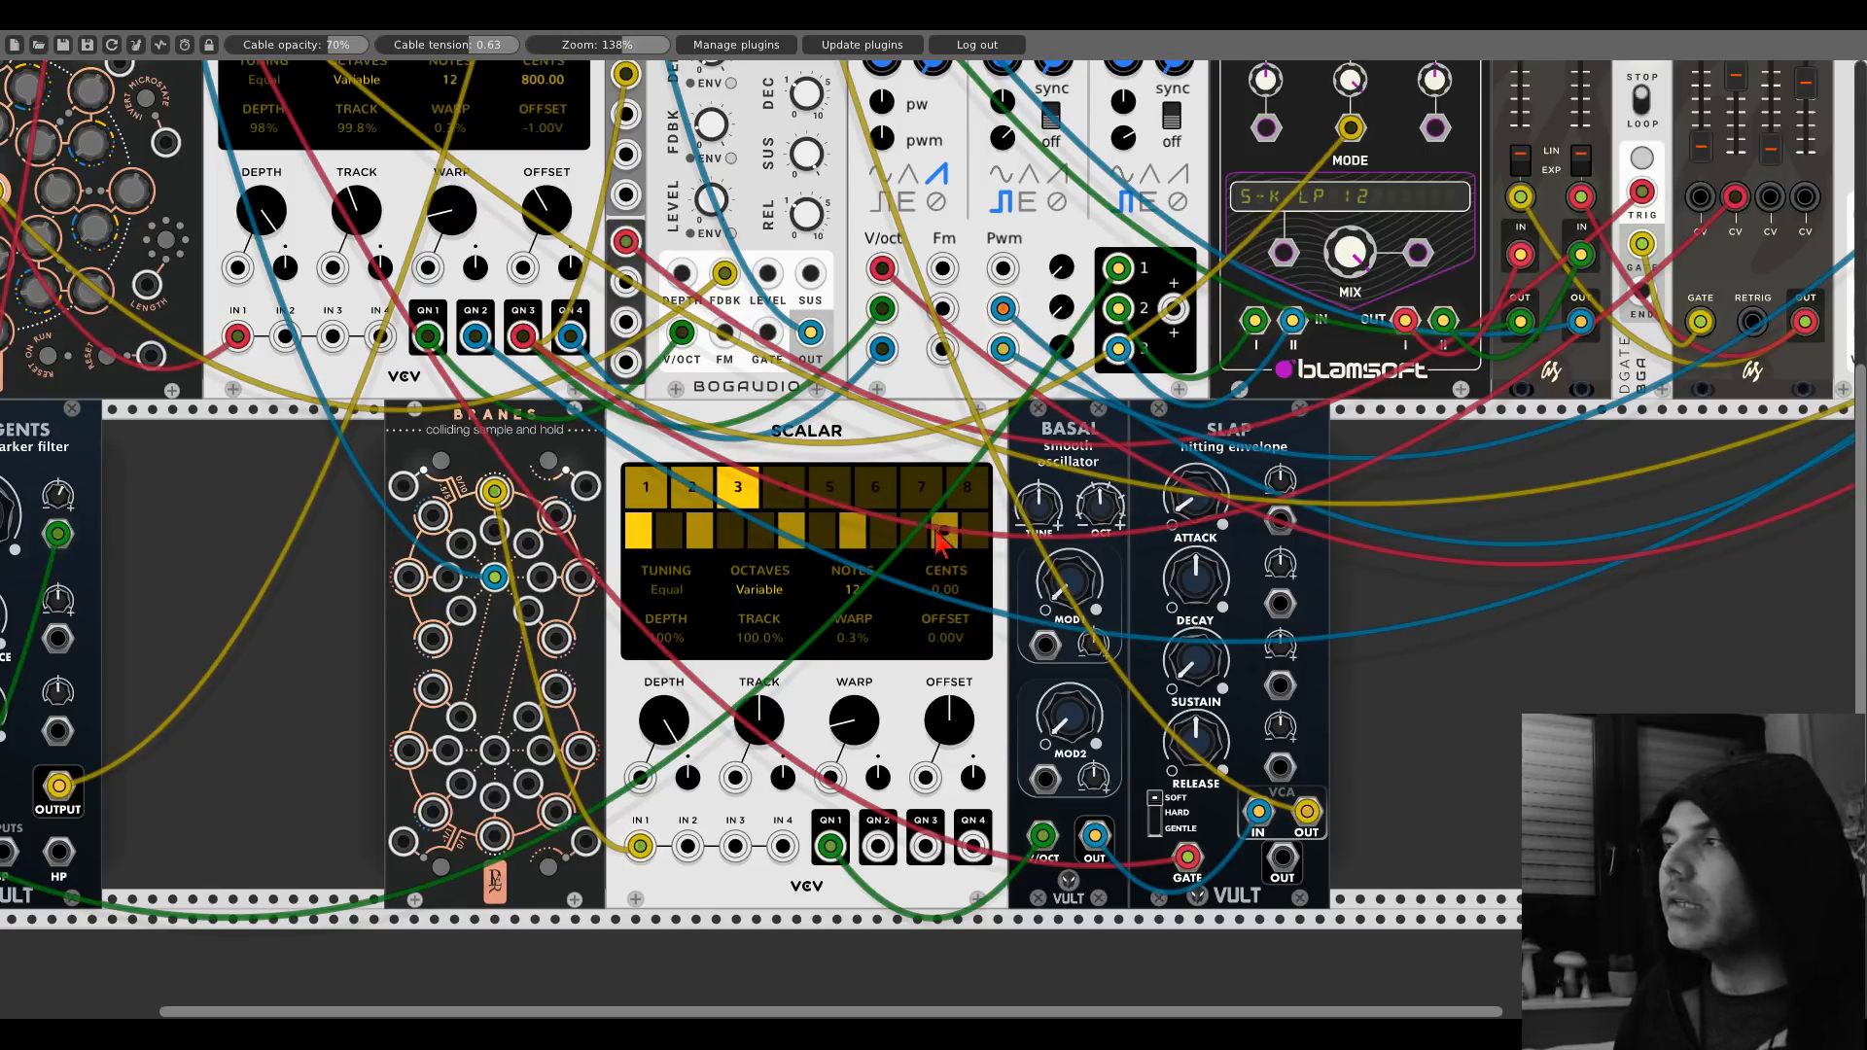
Insert a VCA-1 between Branes and the copied Scalar, route the Branes output through it to IN 1, and lower its level.
{"action": "left_click_drag", "start_coordinate": [585, 476], "coordinate": [462, 476]}
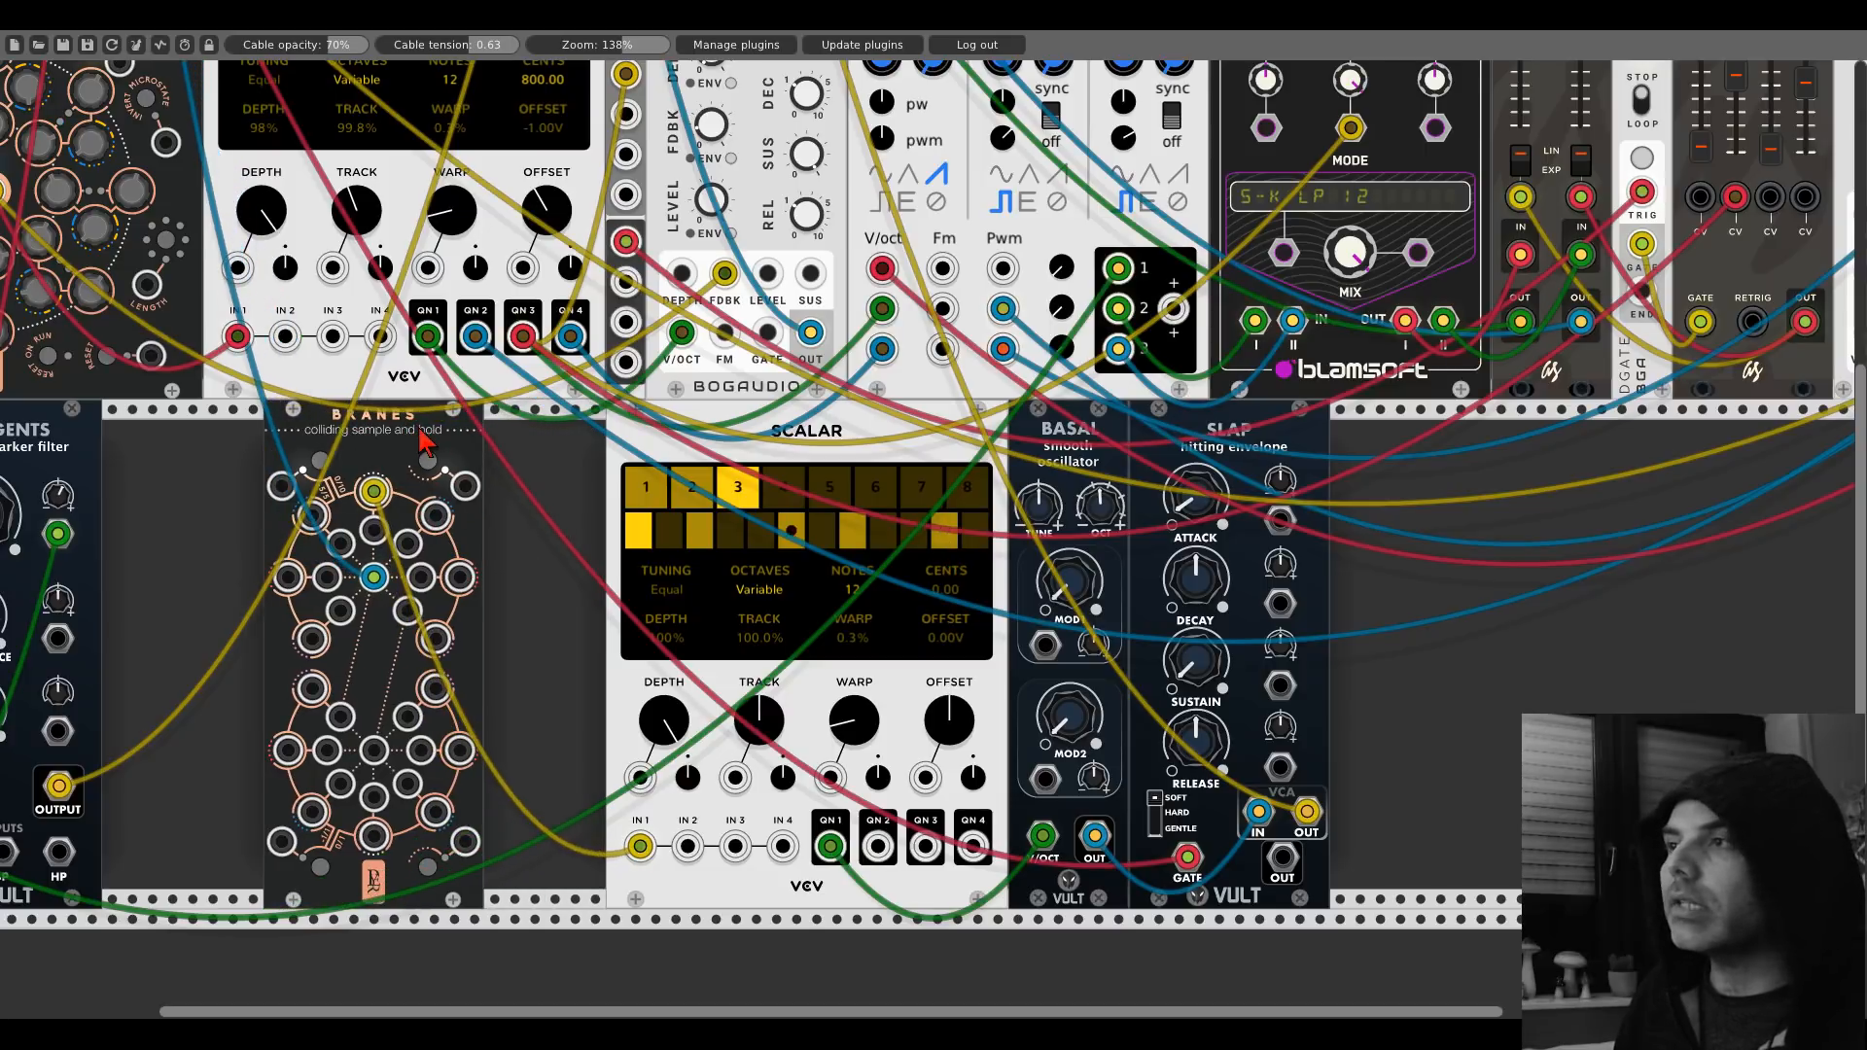
{"action": "right_click", "coordinate": [534, 549]}
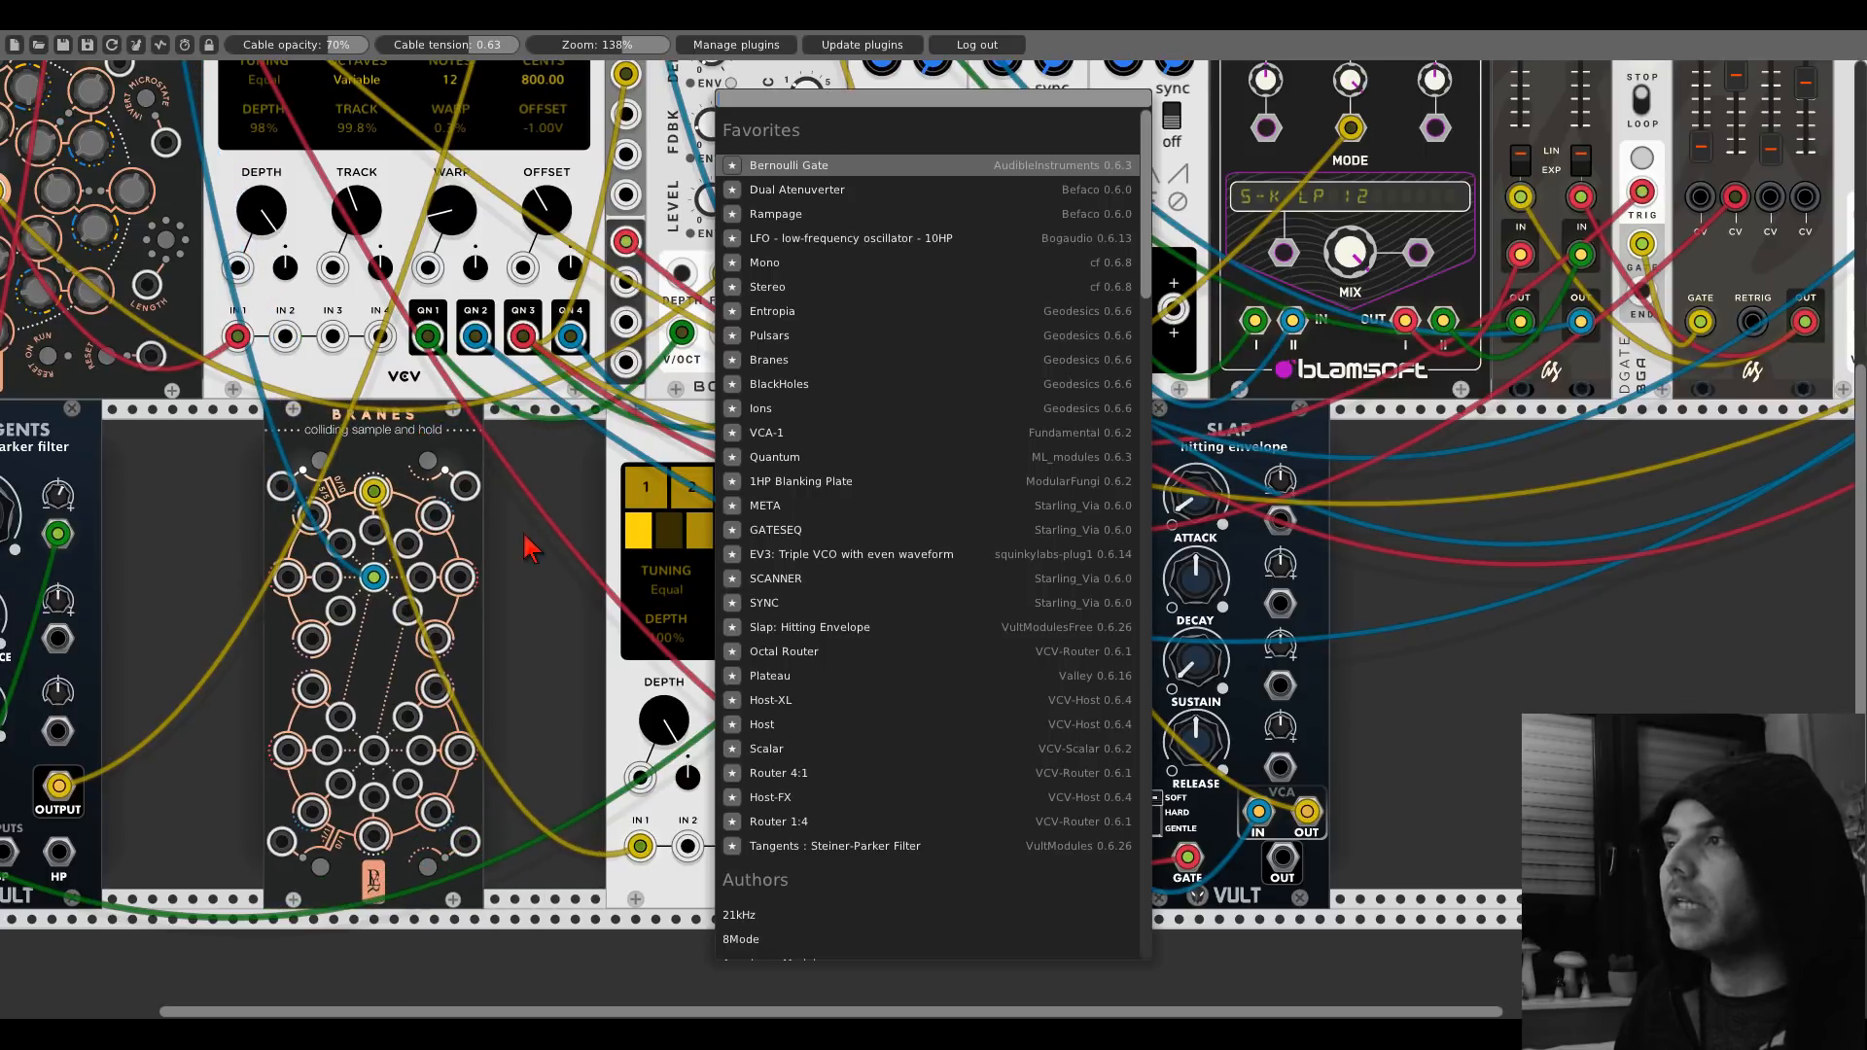
{"action": "left_click", "coordinate": [817, 438]}
{"action": "mouse_move", "coordinate": [640, 846]}
{"action": "left_mouse_down"}
{"action": "mouse_move", "coordinate": [515, 803]}
{"action": "mouse_move", "coordinate": [640, 846]}
{"action": "left_mouse_up"}
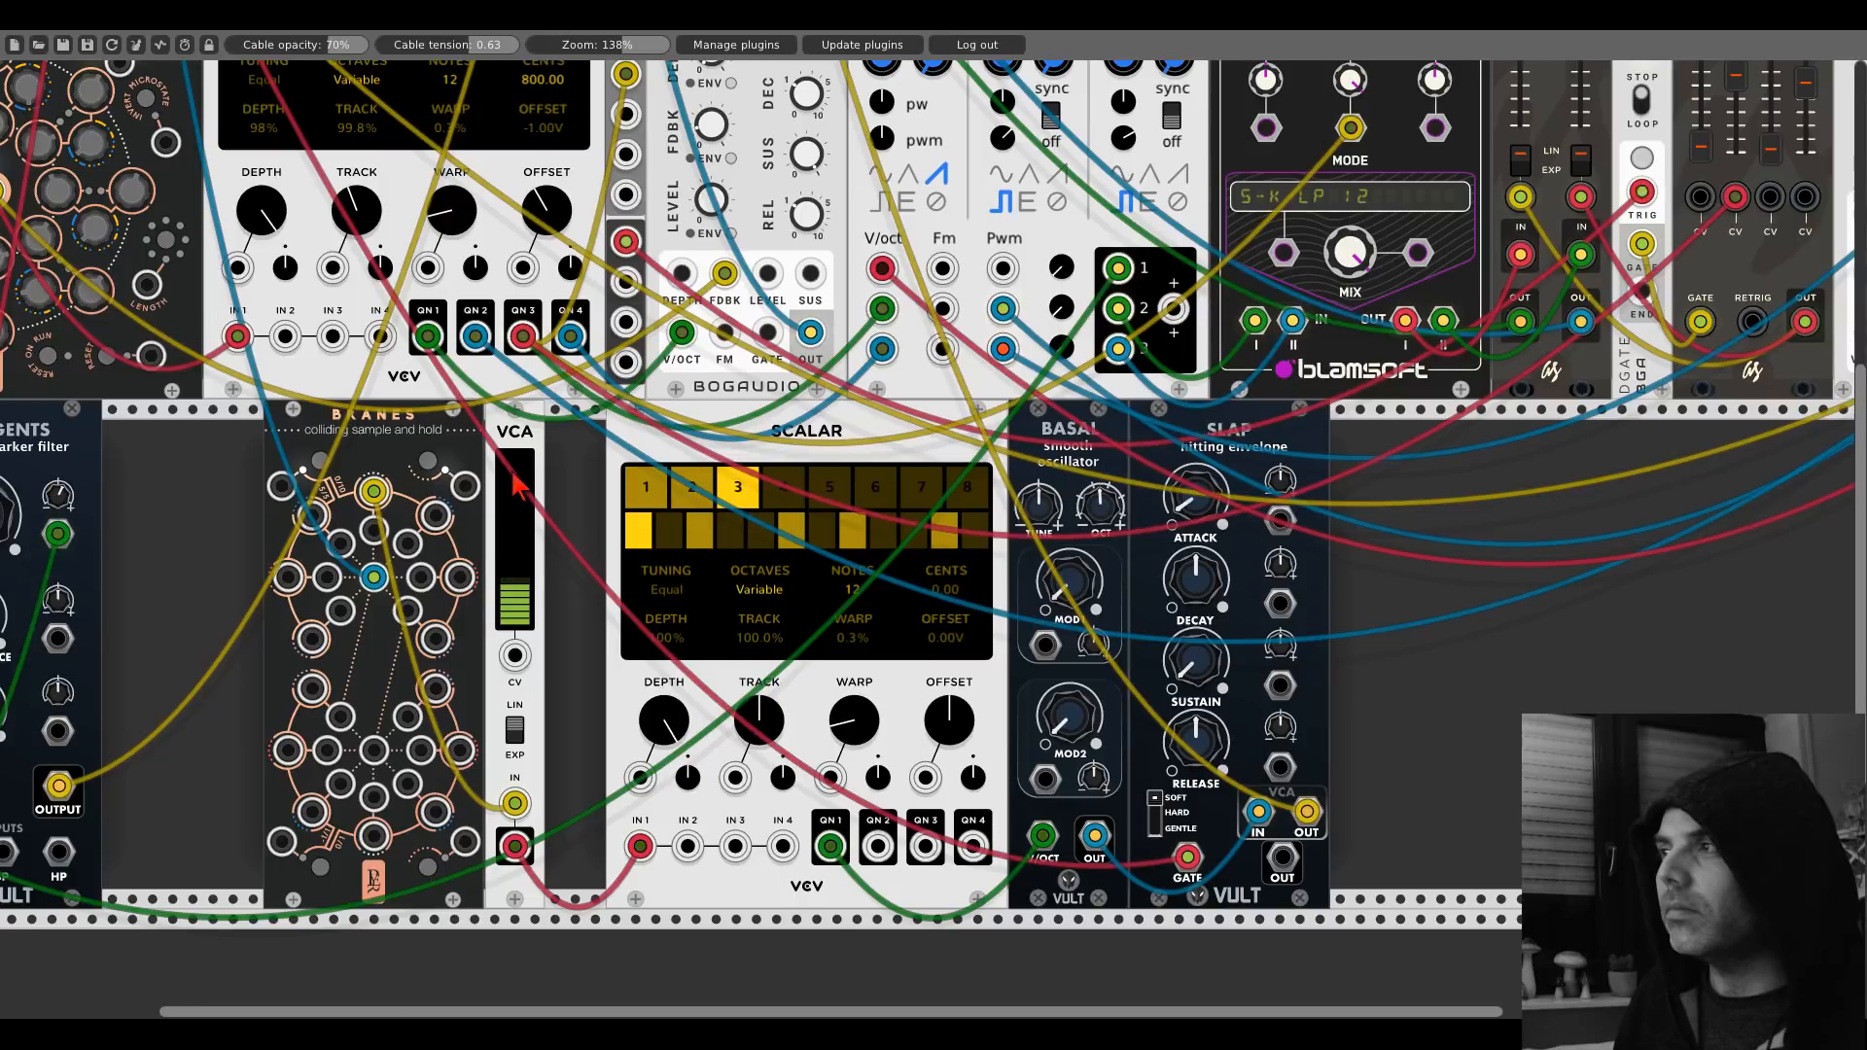
{"action": "left_click_drag", "start_coordinate": [502, 456], "coordinate": [542, 447]}
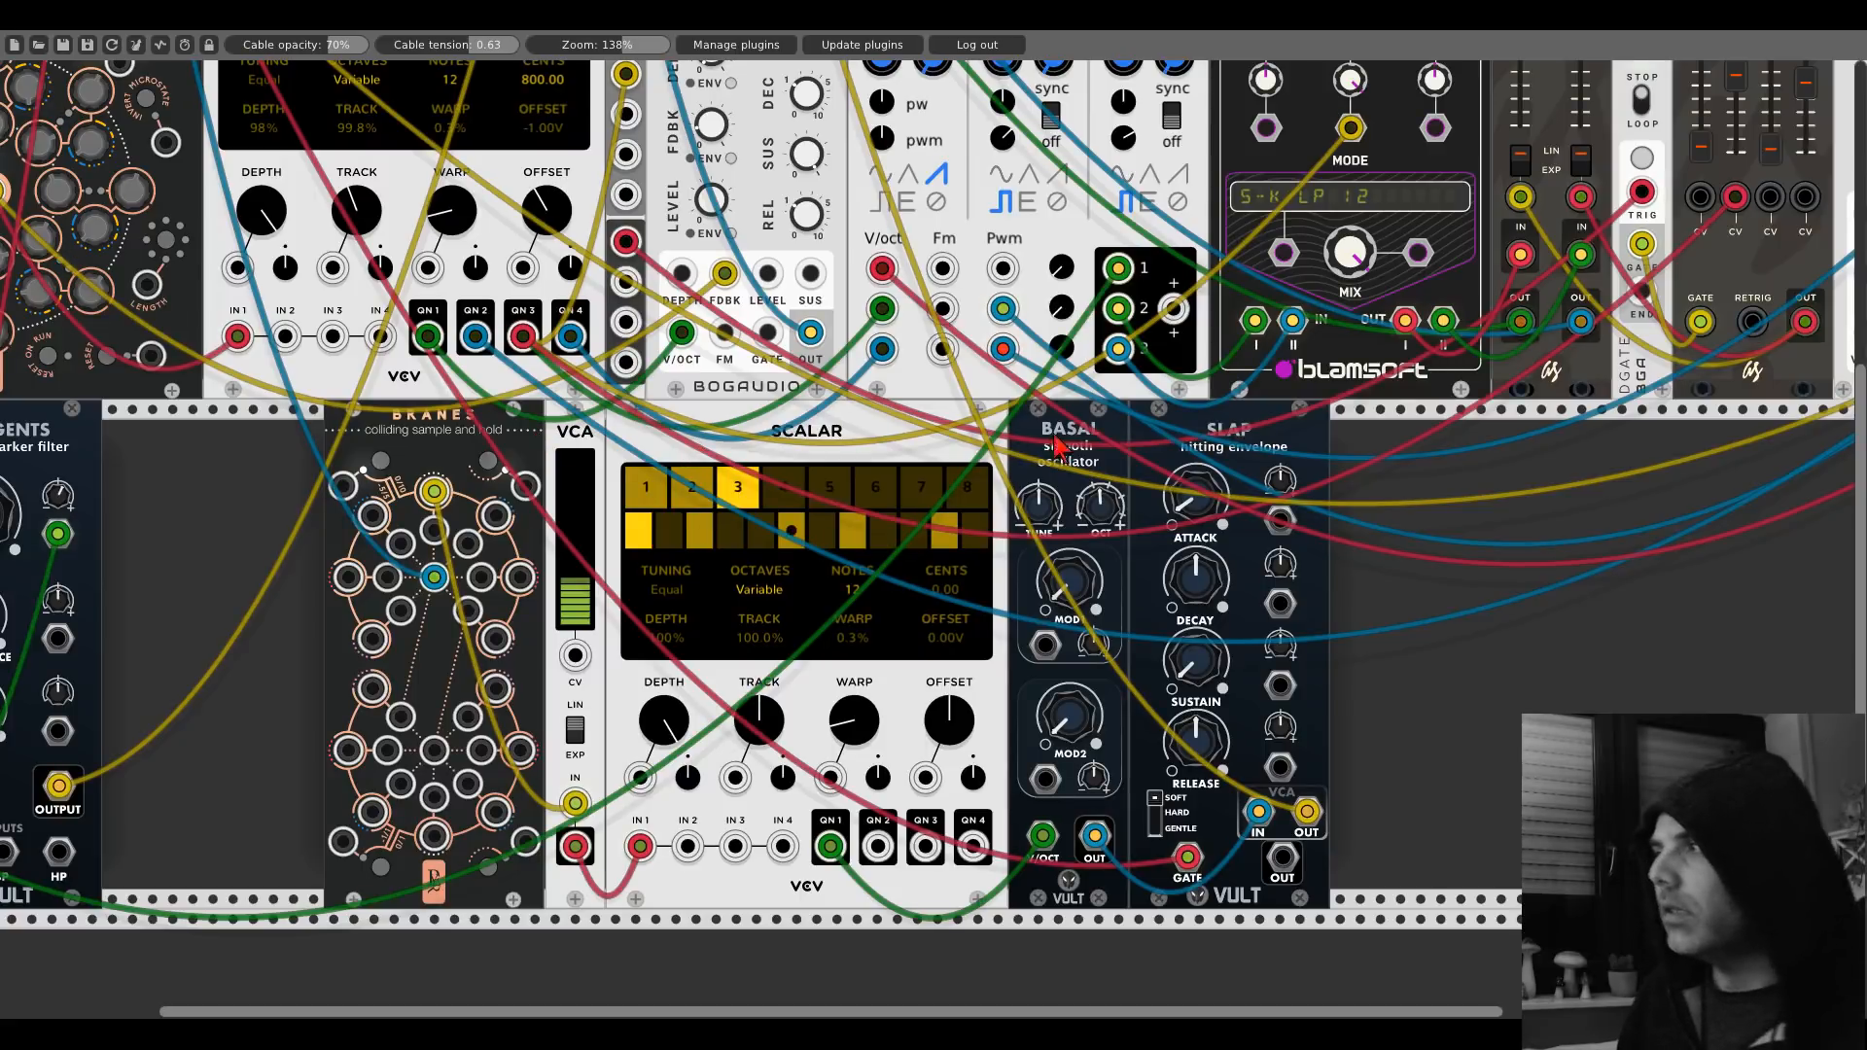
Duplicate the Basal oscillator and the Slap envelope directly after the originals.
{"action": "key", "text": "ctrl+d"}
{"action": "key", "text": "ctrl+d"}
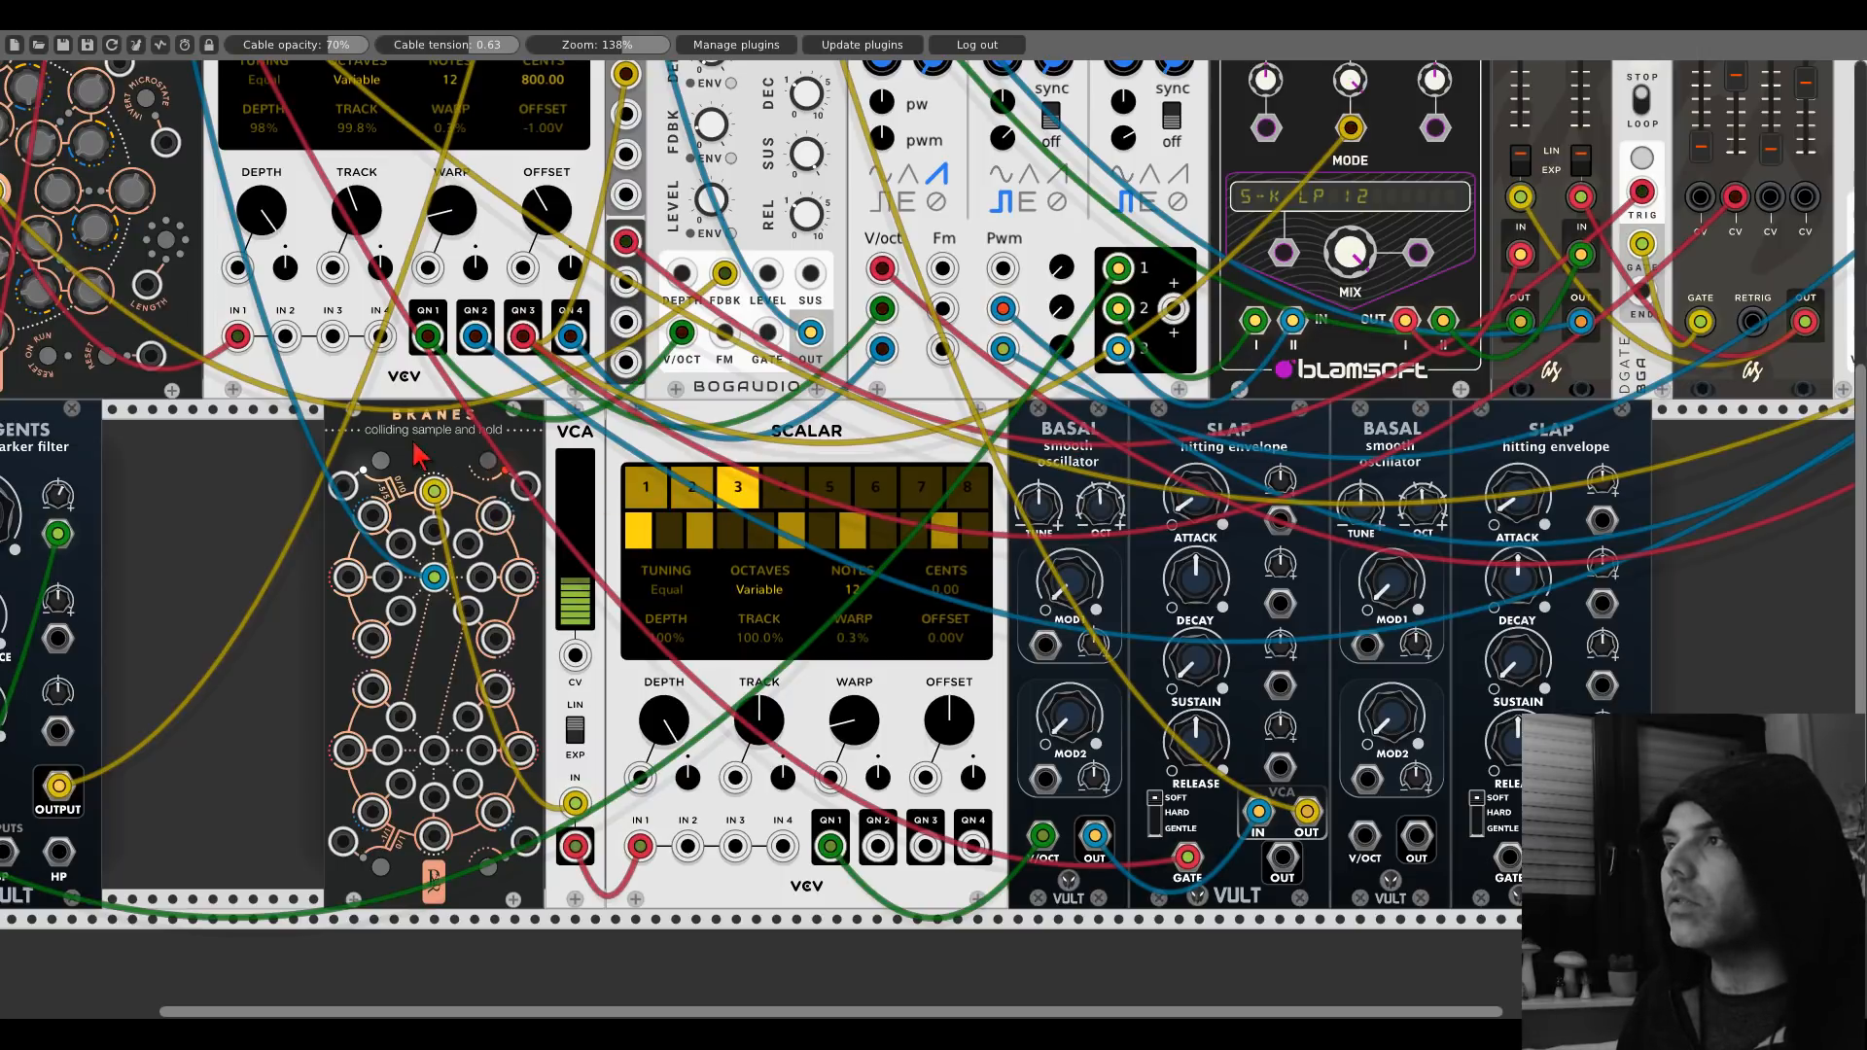
Duplicate the VCA beside Branes and patch a second Branes output through it into the copied Scalar's IN 2.
{"action": "left_click_drag", "start_coordinate": [484, 466], "coordinate": [412, 429]}
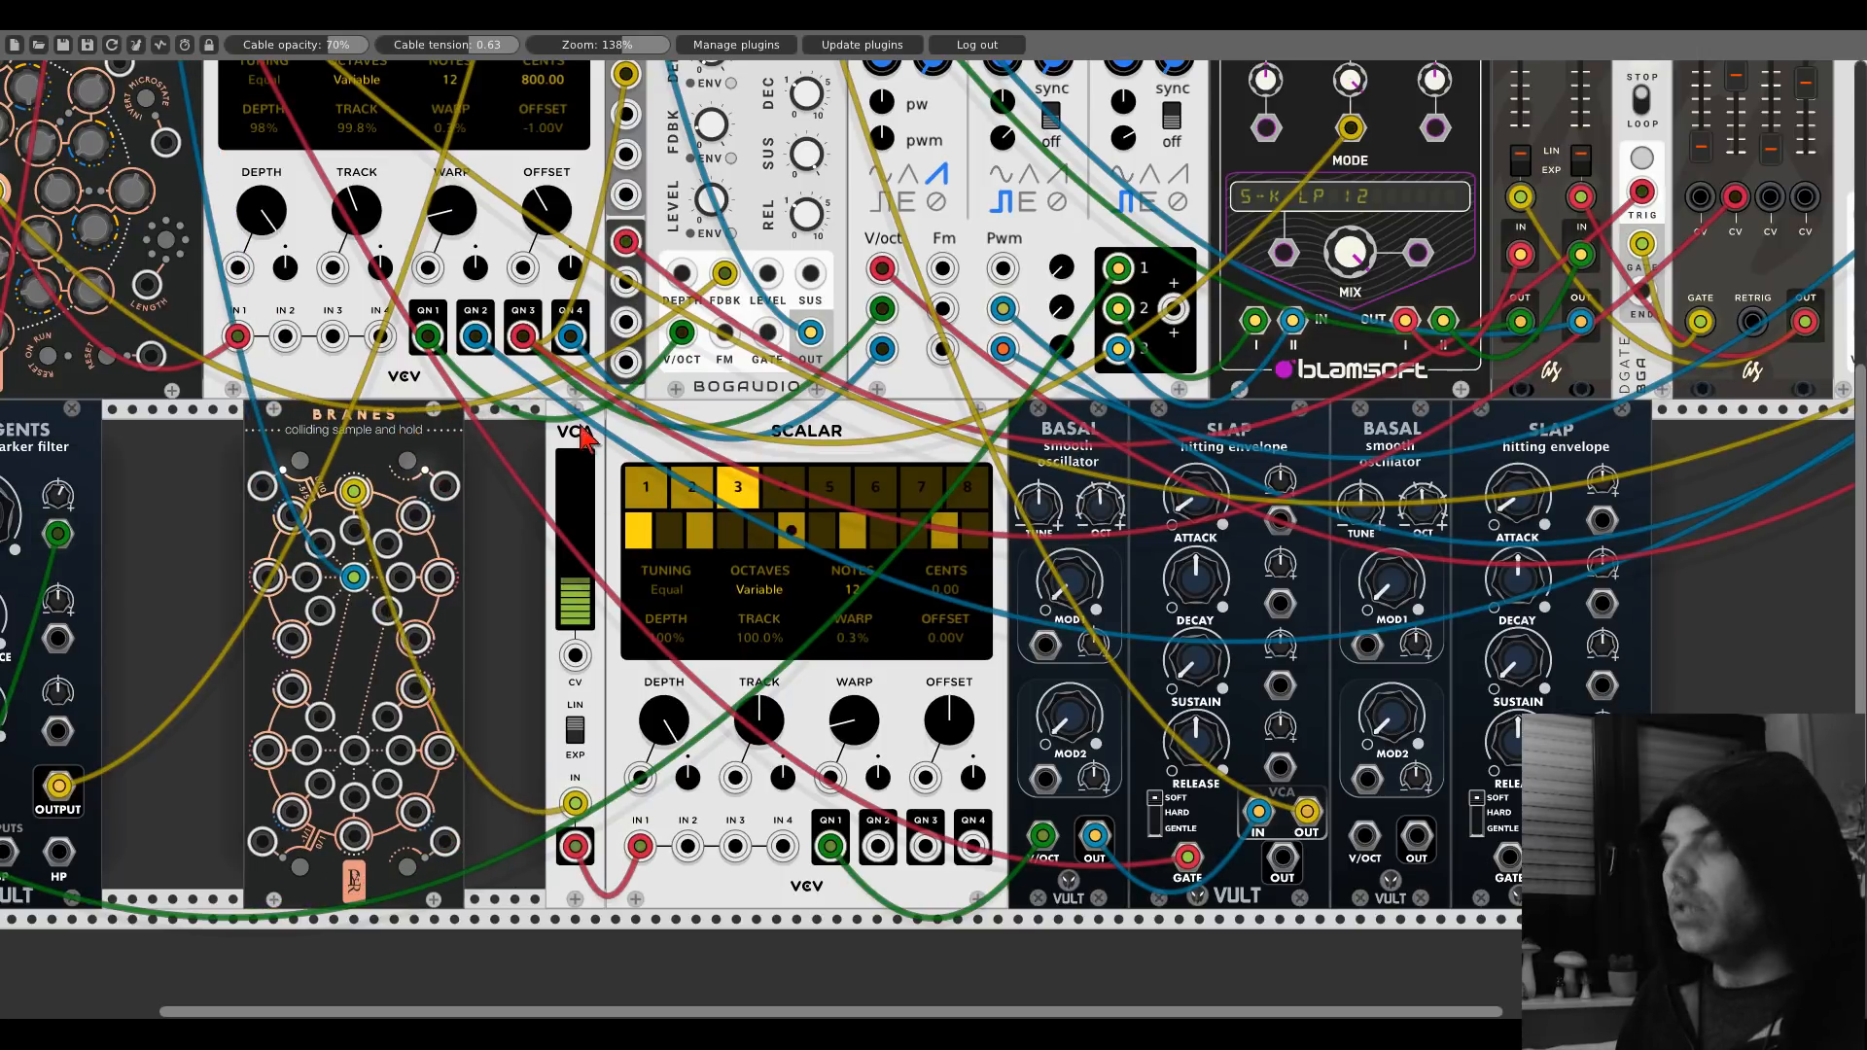
{"action": "key", "text": "ctrl+d"}
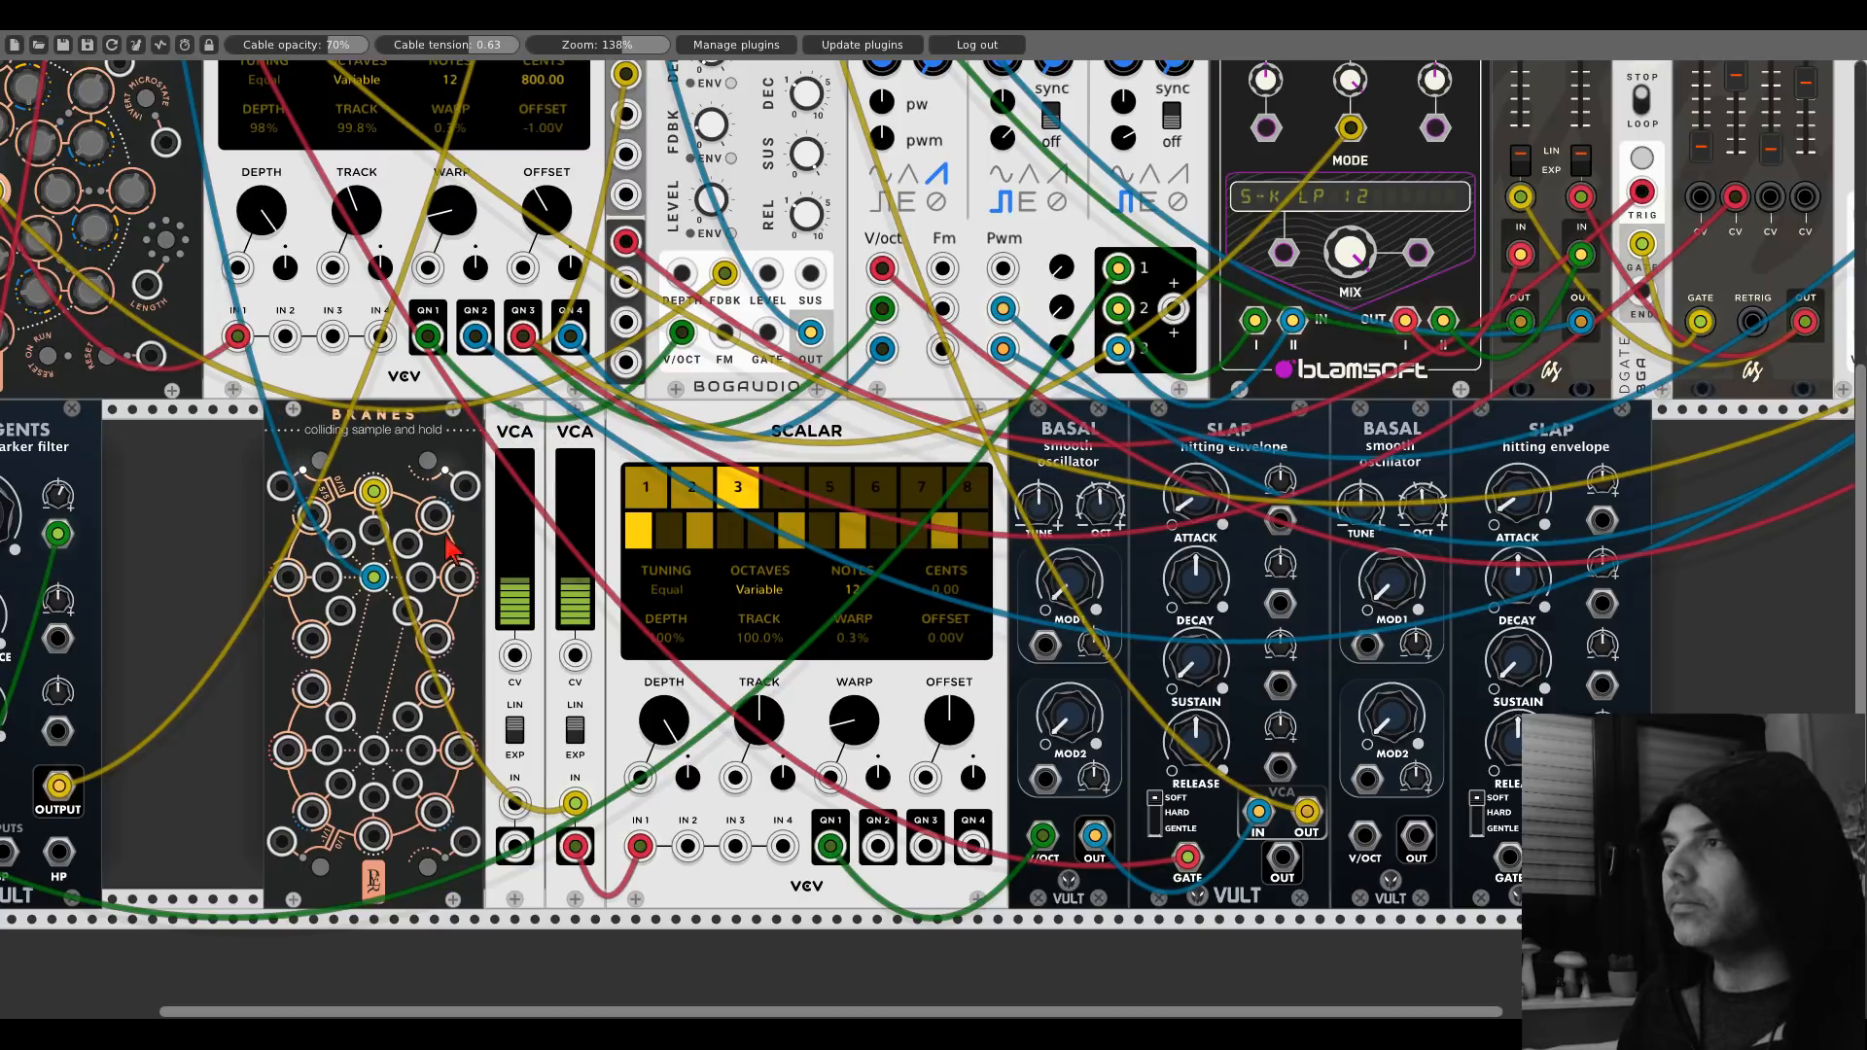
{"action": "left_click_drag", "start_coordinate": [436, 515], "coordinate": [513, 806]}
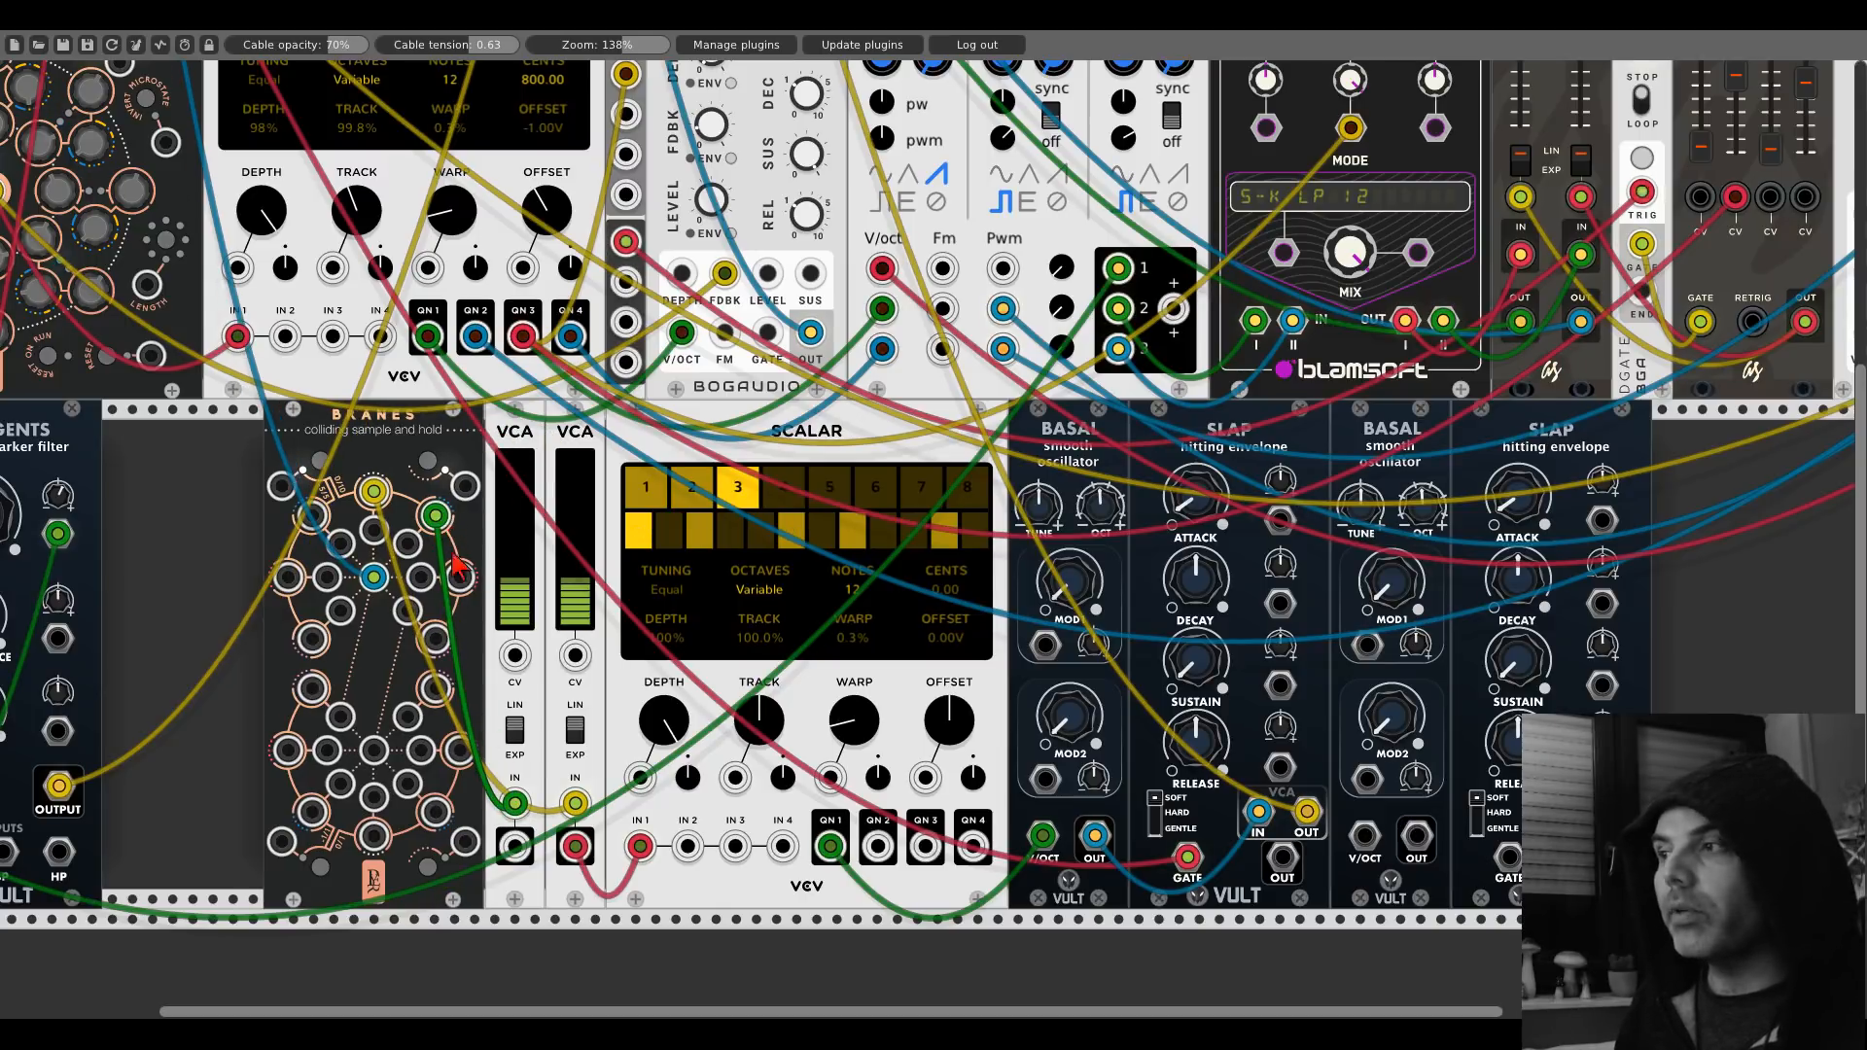
{"action": "left_click_drag", "start_coordinate": [505, 852], "coordinate": [688, 852]}
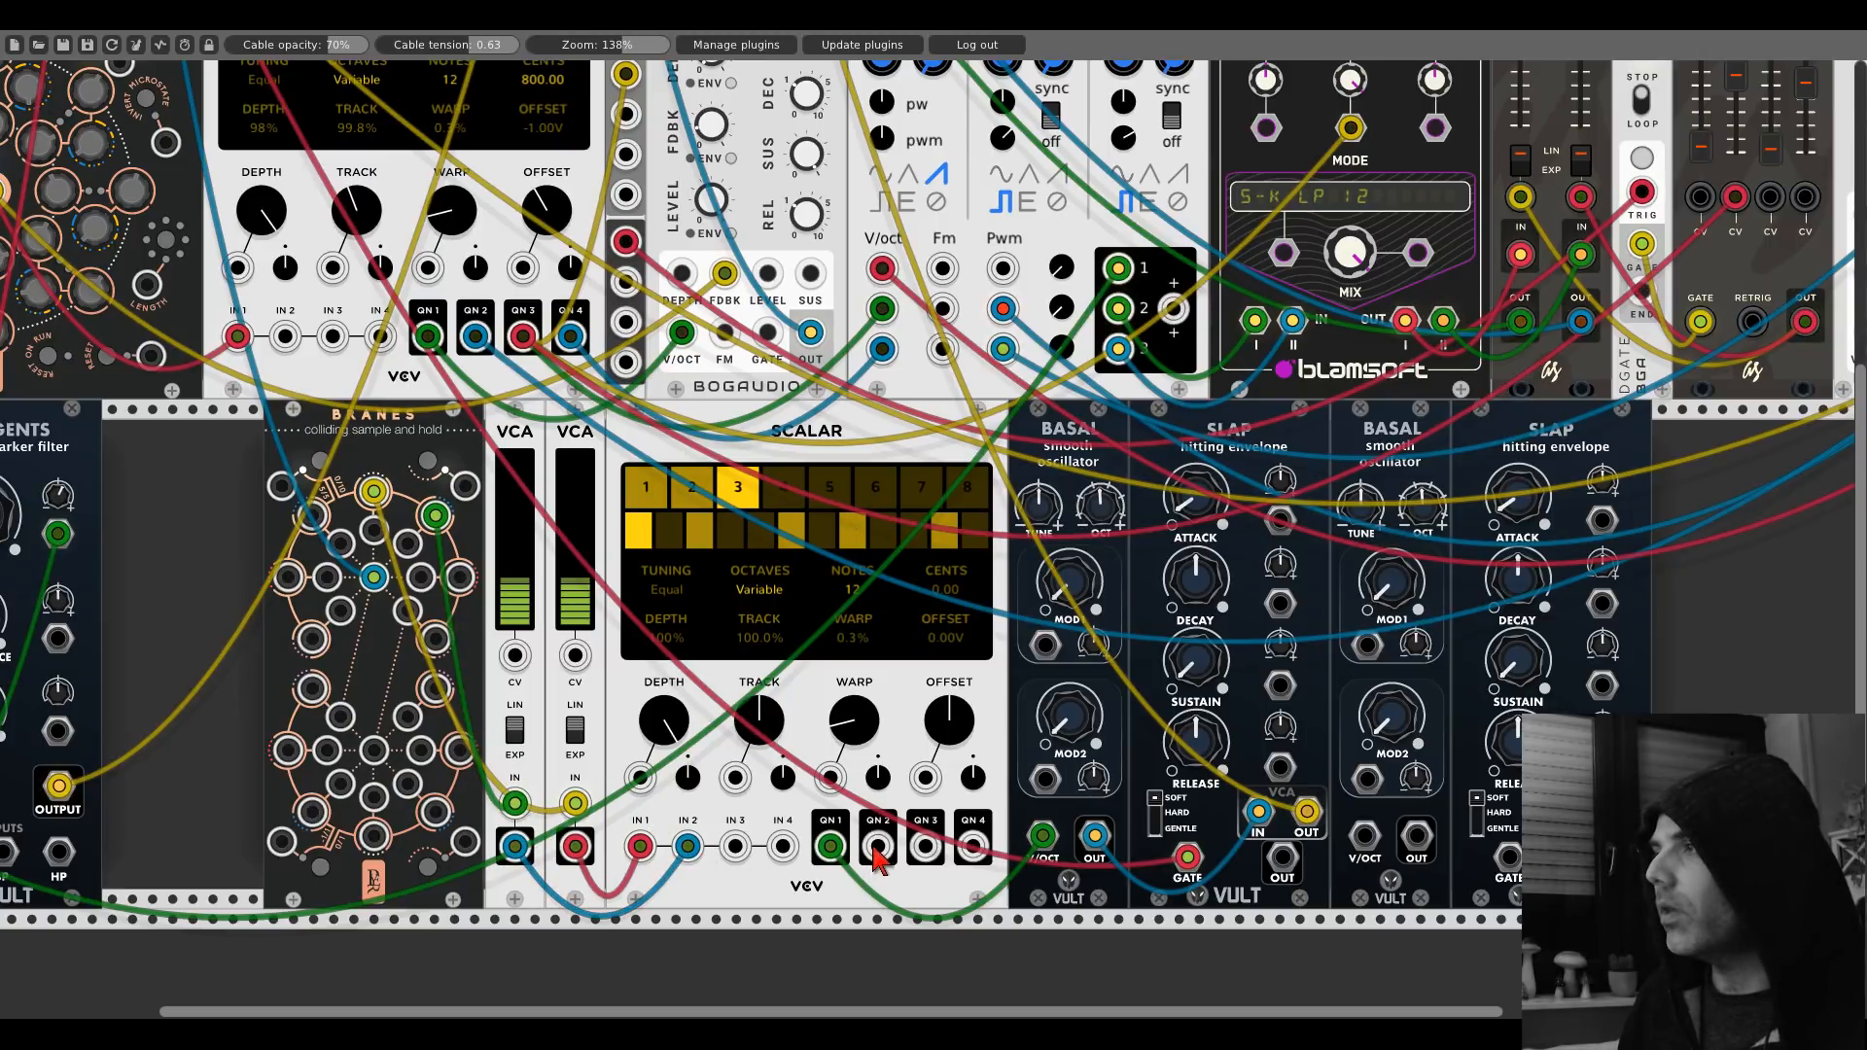
Patch the copied Scalar's QN 2 into the second Basal's V/Oct and route that Basal through the second Slap's VCA to mixer input 6.
{"action": "left_click_drag", "start_coordinate": [878, 848], "coordinate": [1367, 838]}
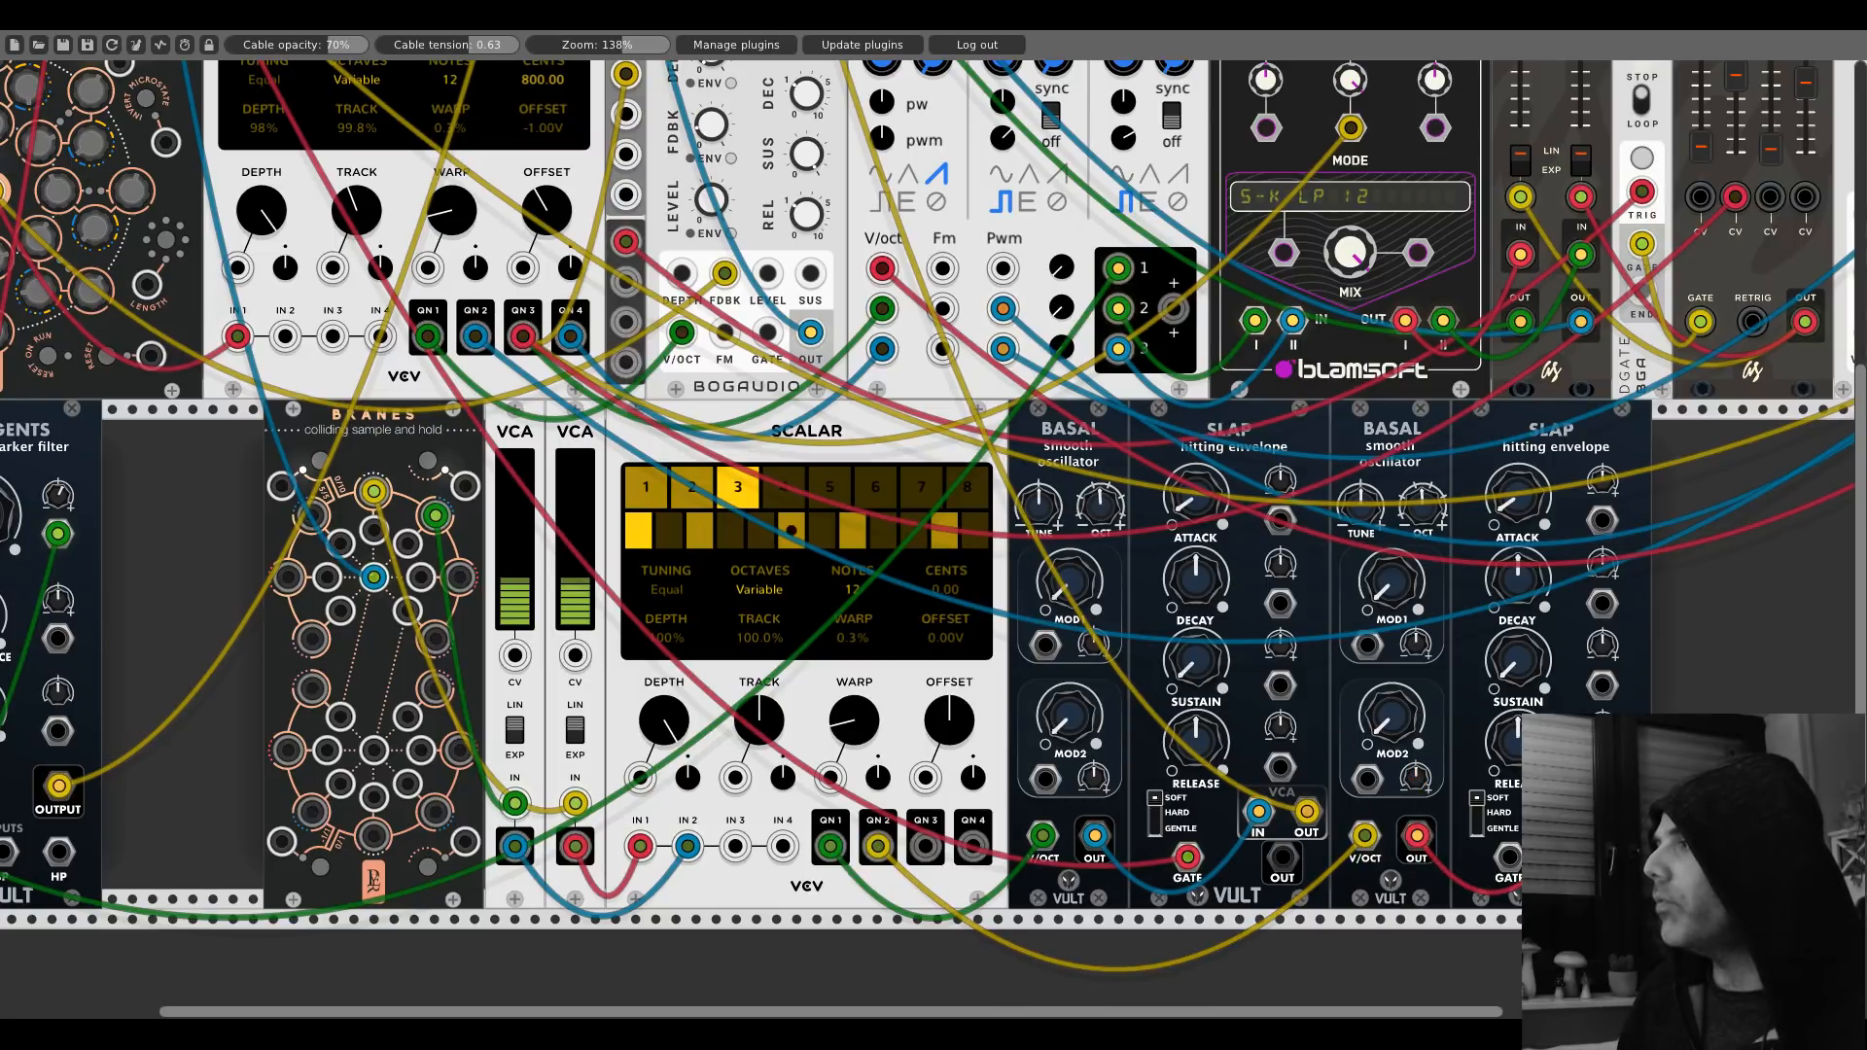
{"action": "scroll", "coordinate": [1498, 856], "scroll_direction": "up", "scroll_amount": 5}
{"action": "scroll", "coordinate": [691, 201], "scroll_direction": "up", "scroll_amount": 1}
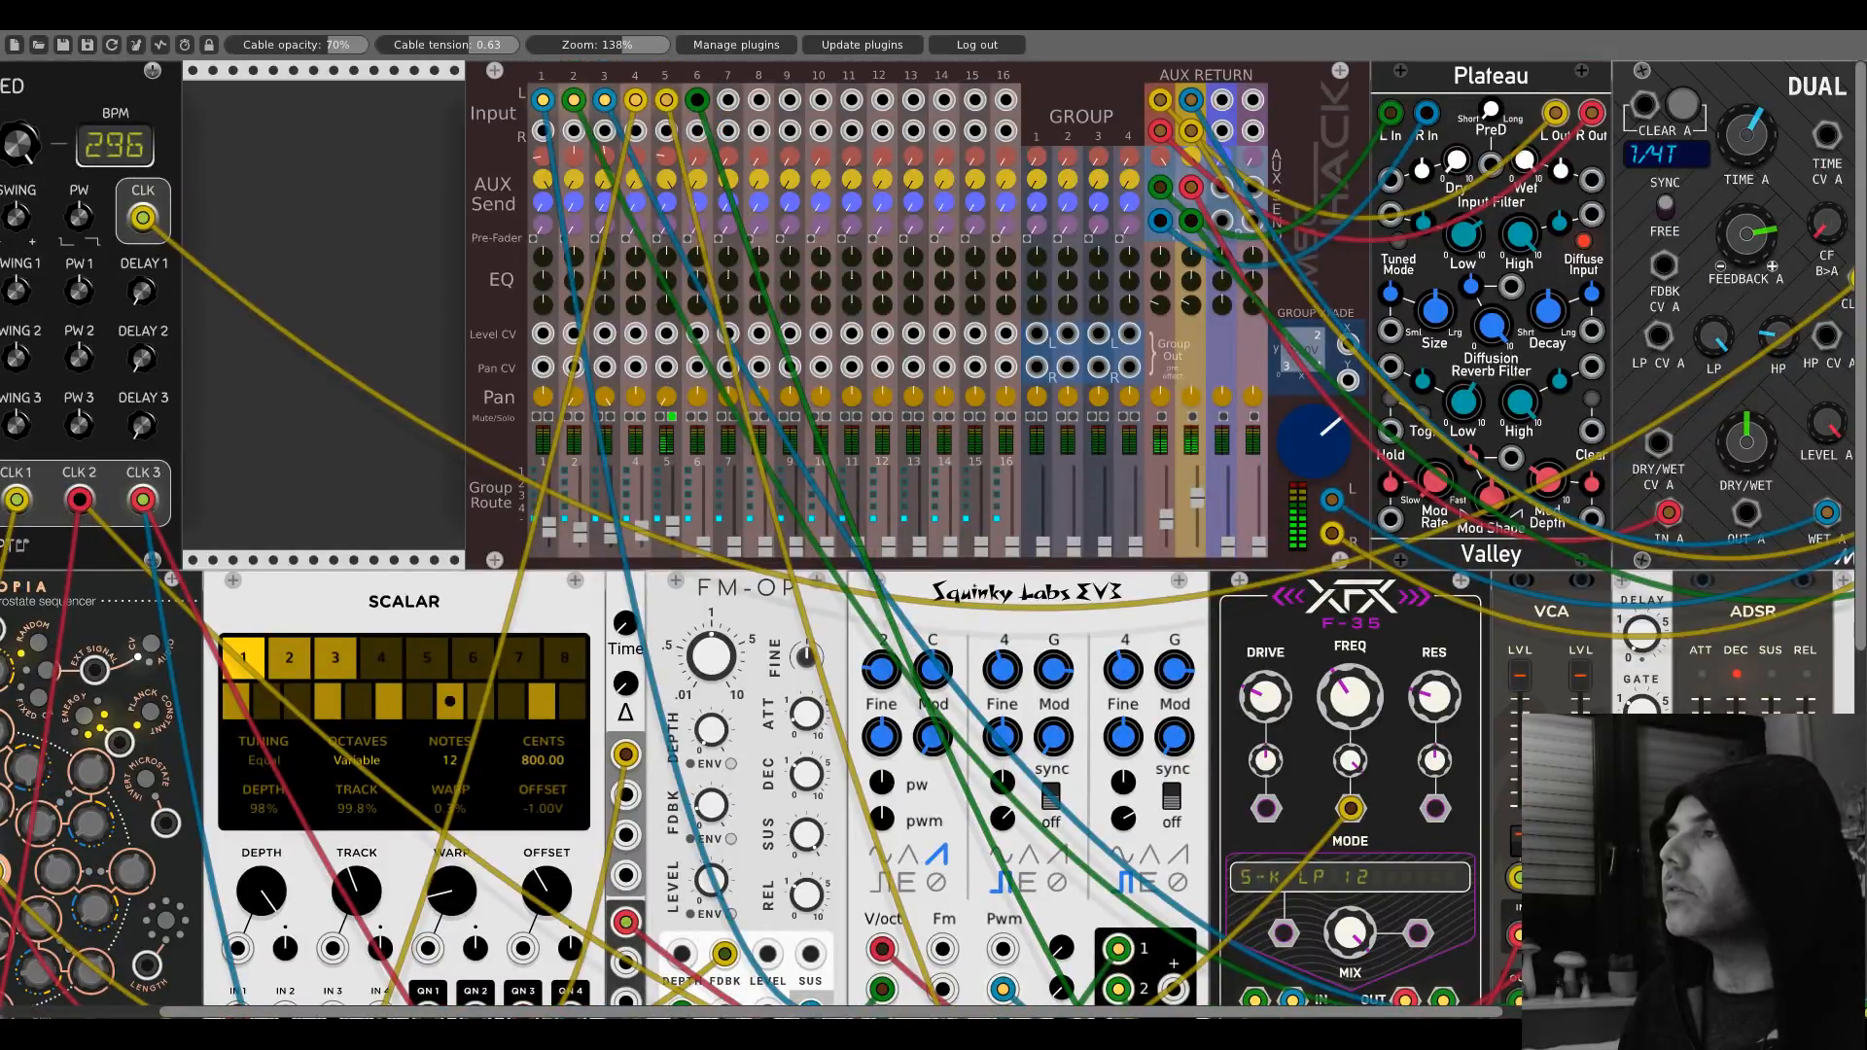
Solo mixer channel 6 and raise its fader.
{"action": "scroll", "coordinate": [707, 431], "scroll_direction": "down", "scroll_amount": 15}
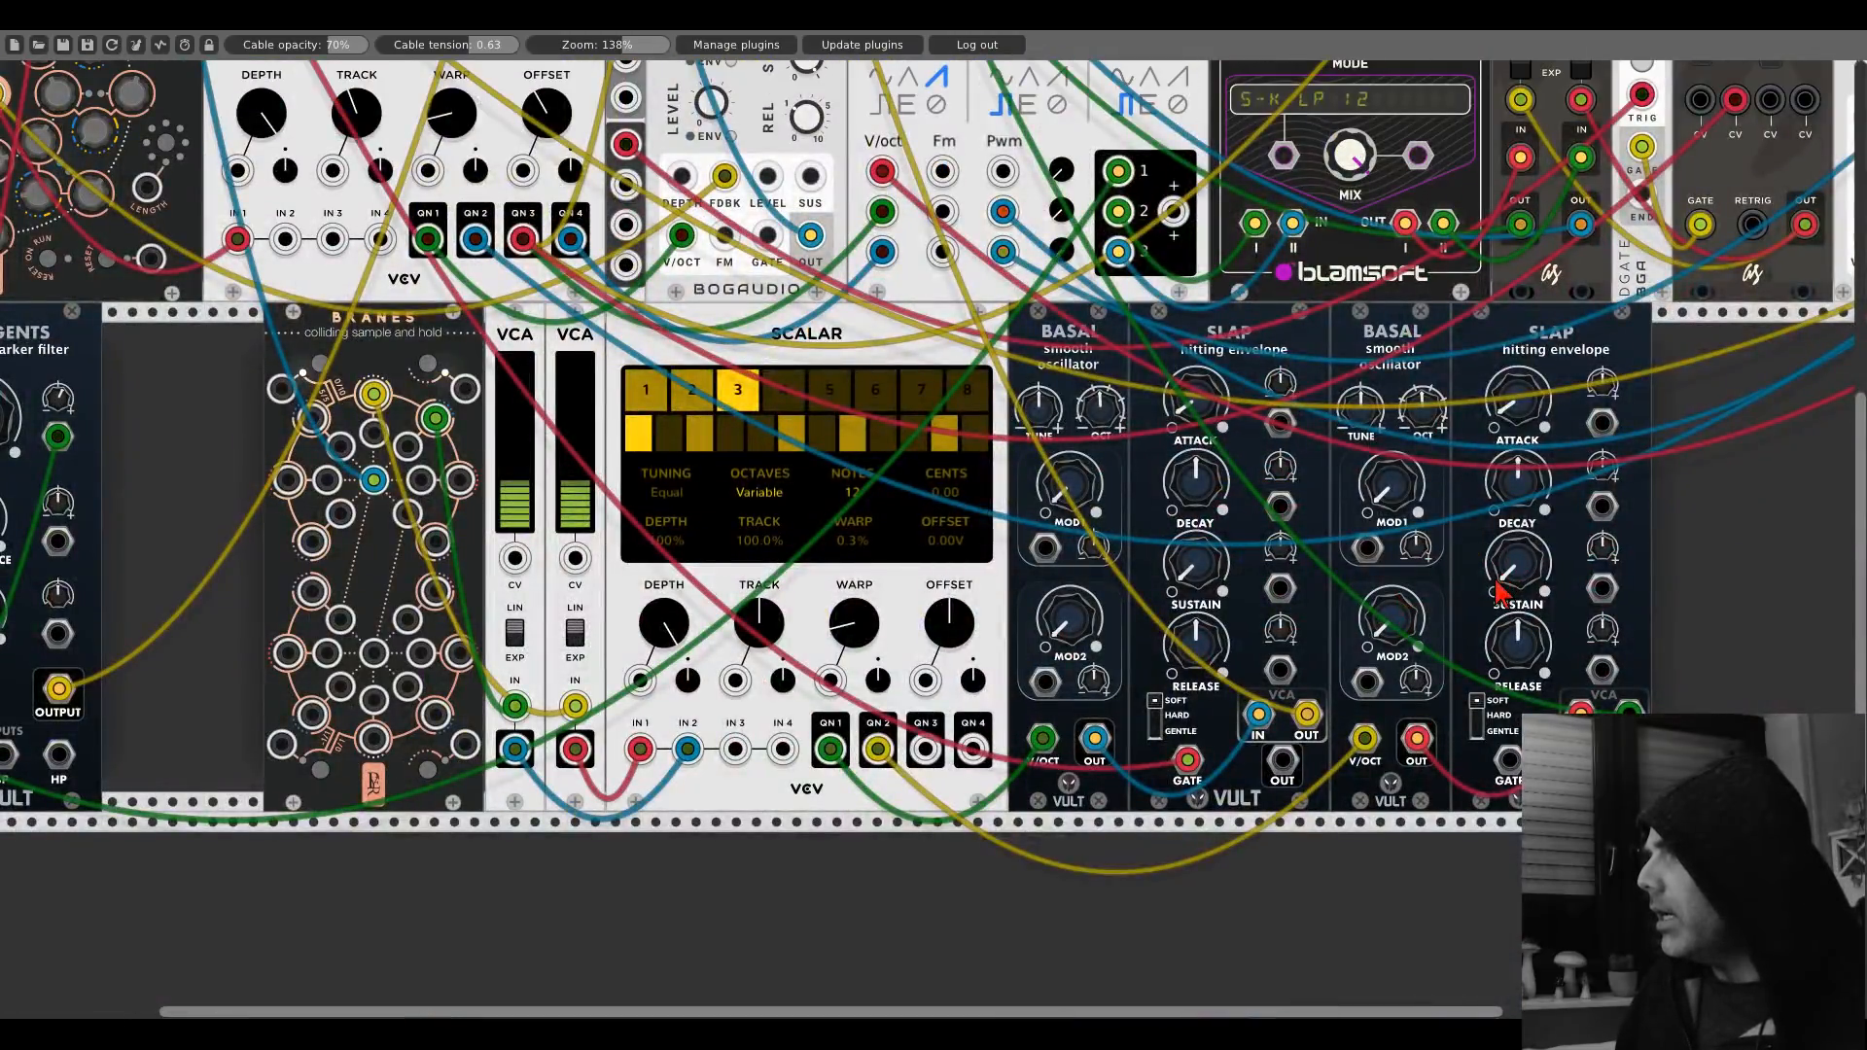
{"action": "scroll", "coordinate": [948, 623], "scroll_direction": "up", "scroll_amount": 5}
{"action": "scroll", "coordinate": [939, 619], "scroll_direction": "up", "scroll_amount": 11}
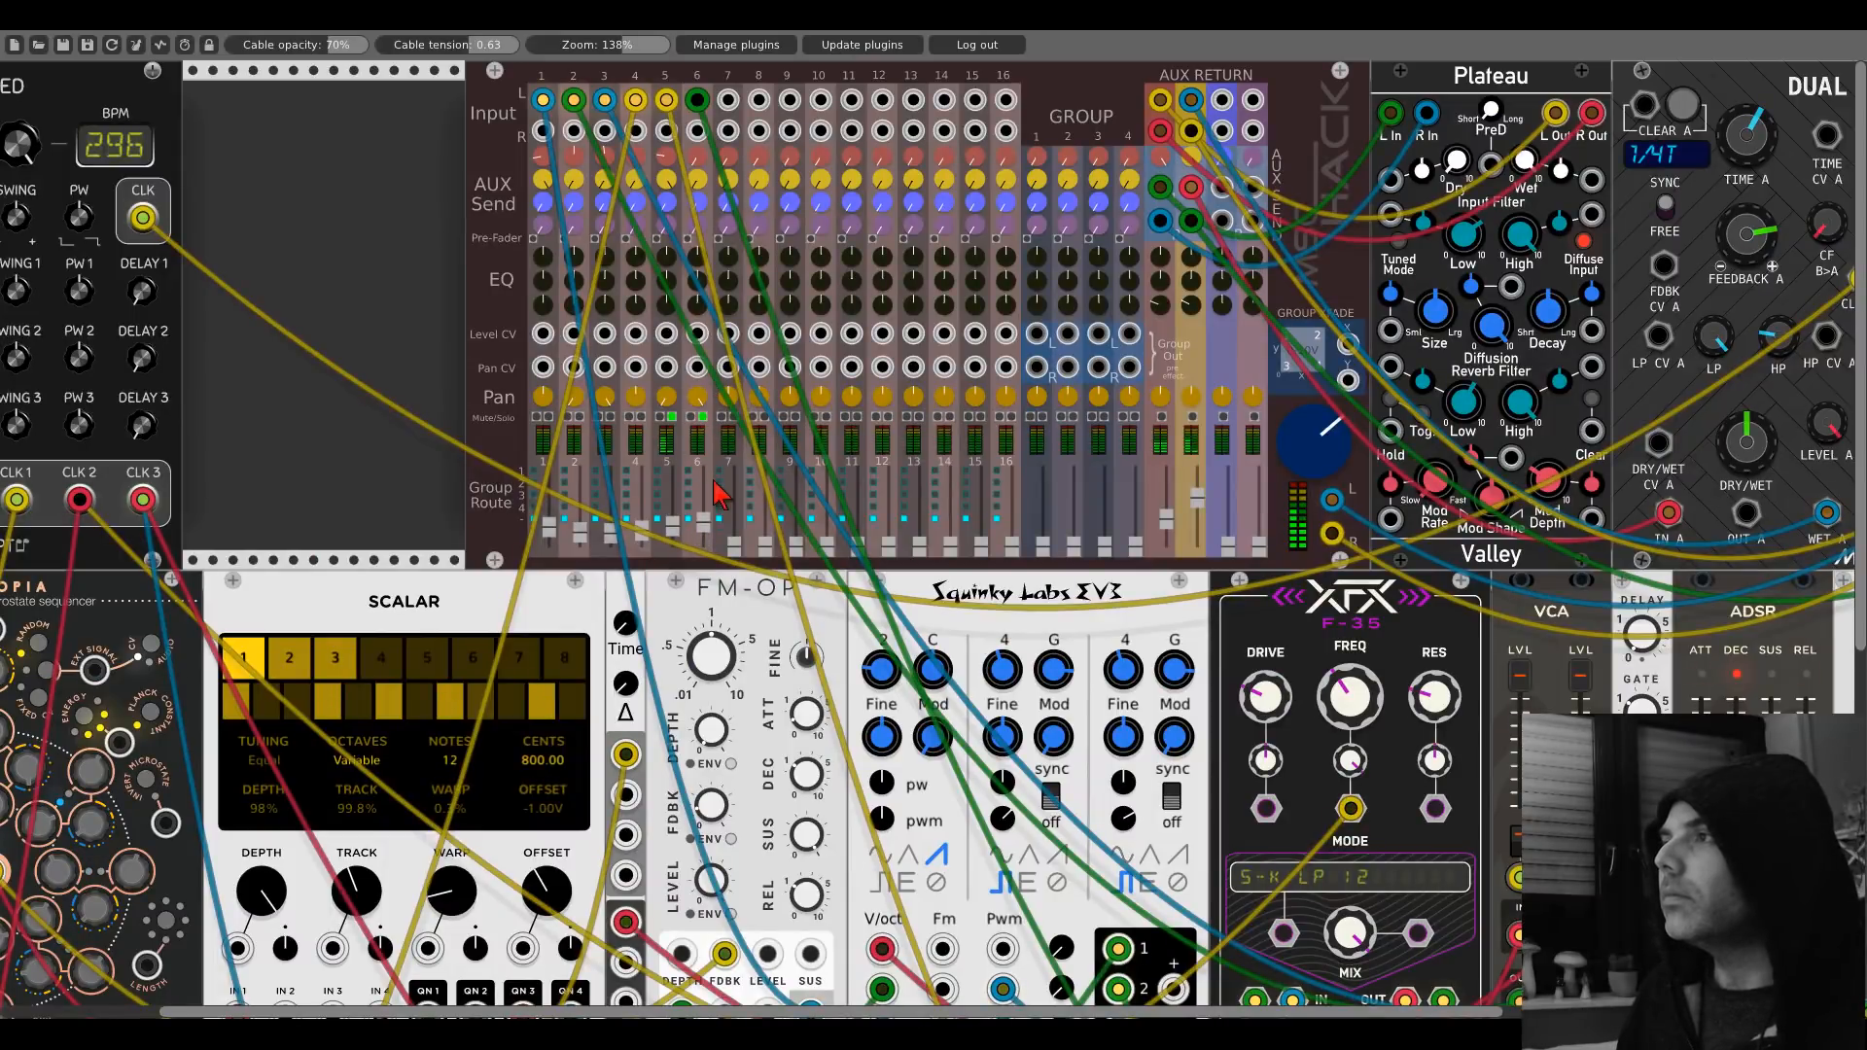
Patch Clocked's CLK 3 into the second Slap's Gate input.
{"action": "scroll", "coordinate": [720, 496], "scroll_direction": "down", "scroll_amount": 12}
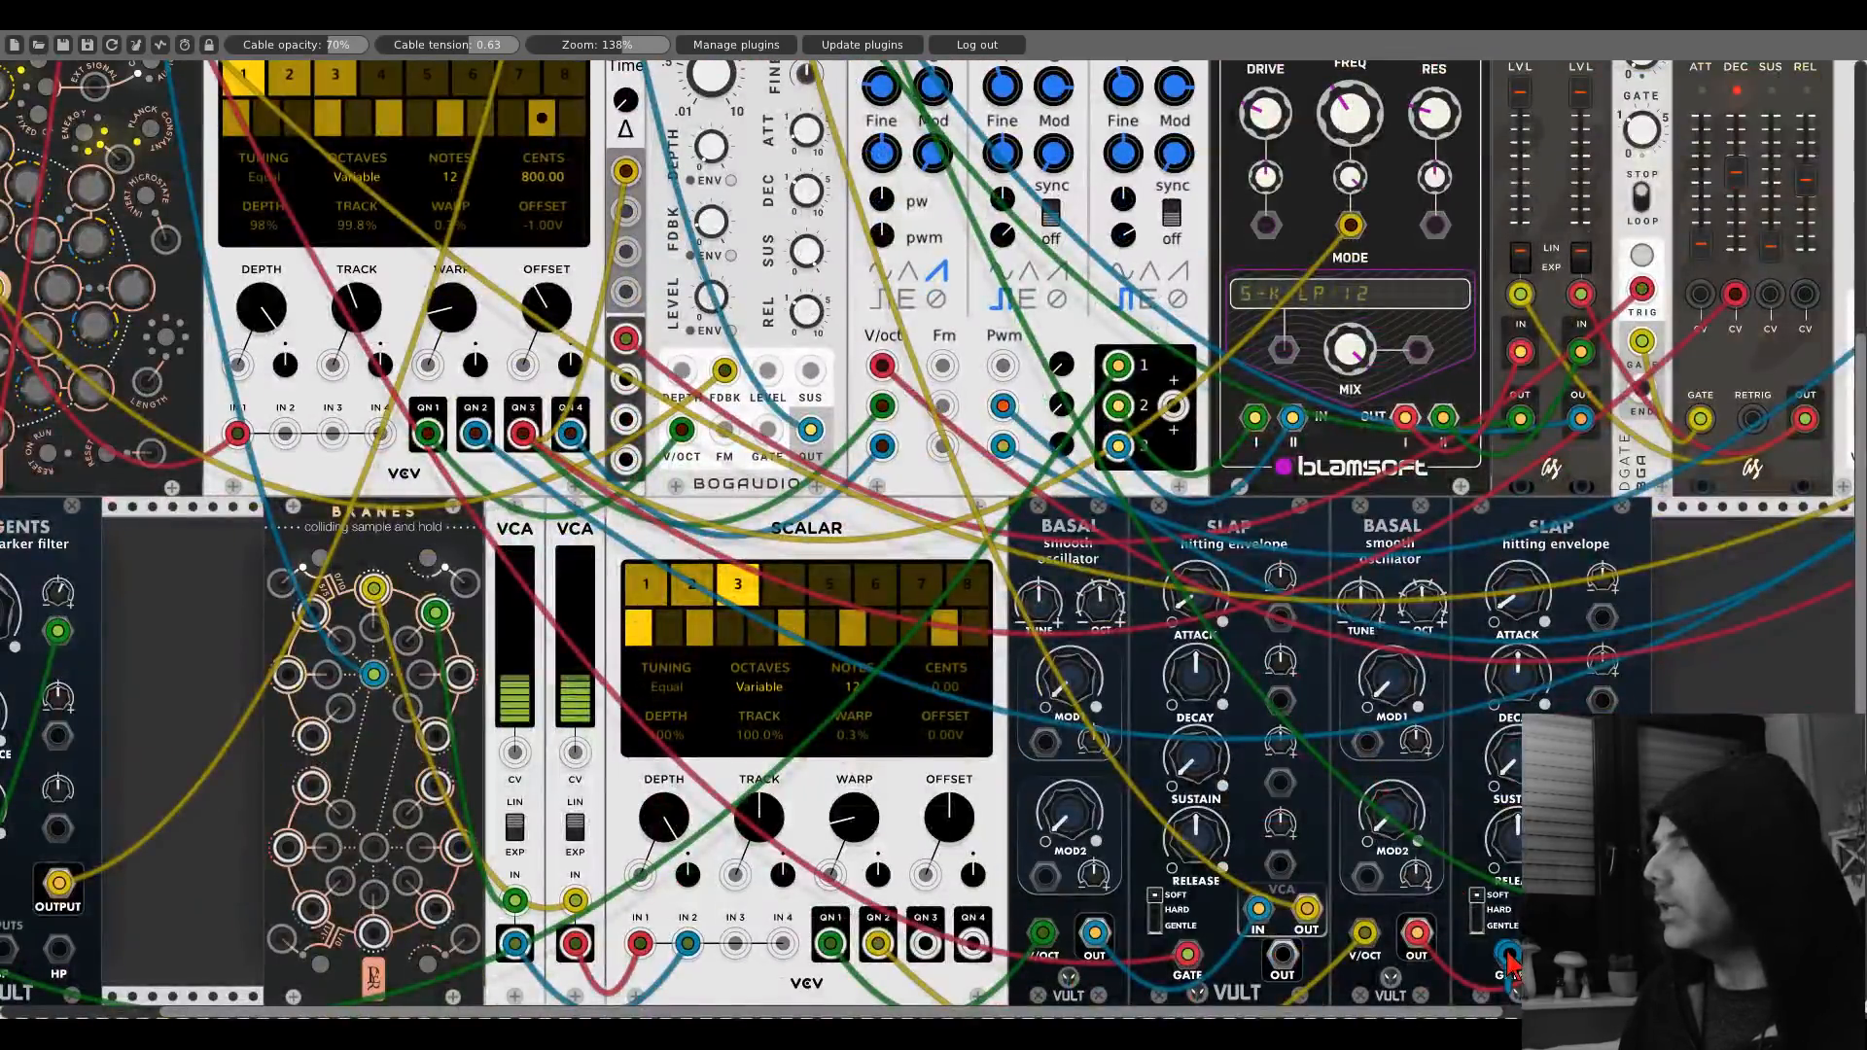
{"action": "scroll", "coordinate": [761, 486], "scroll_direction": "up", "scroll_amount": 12}
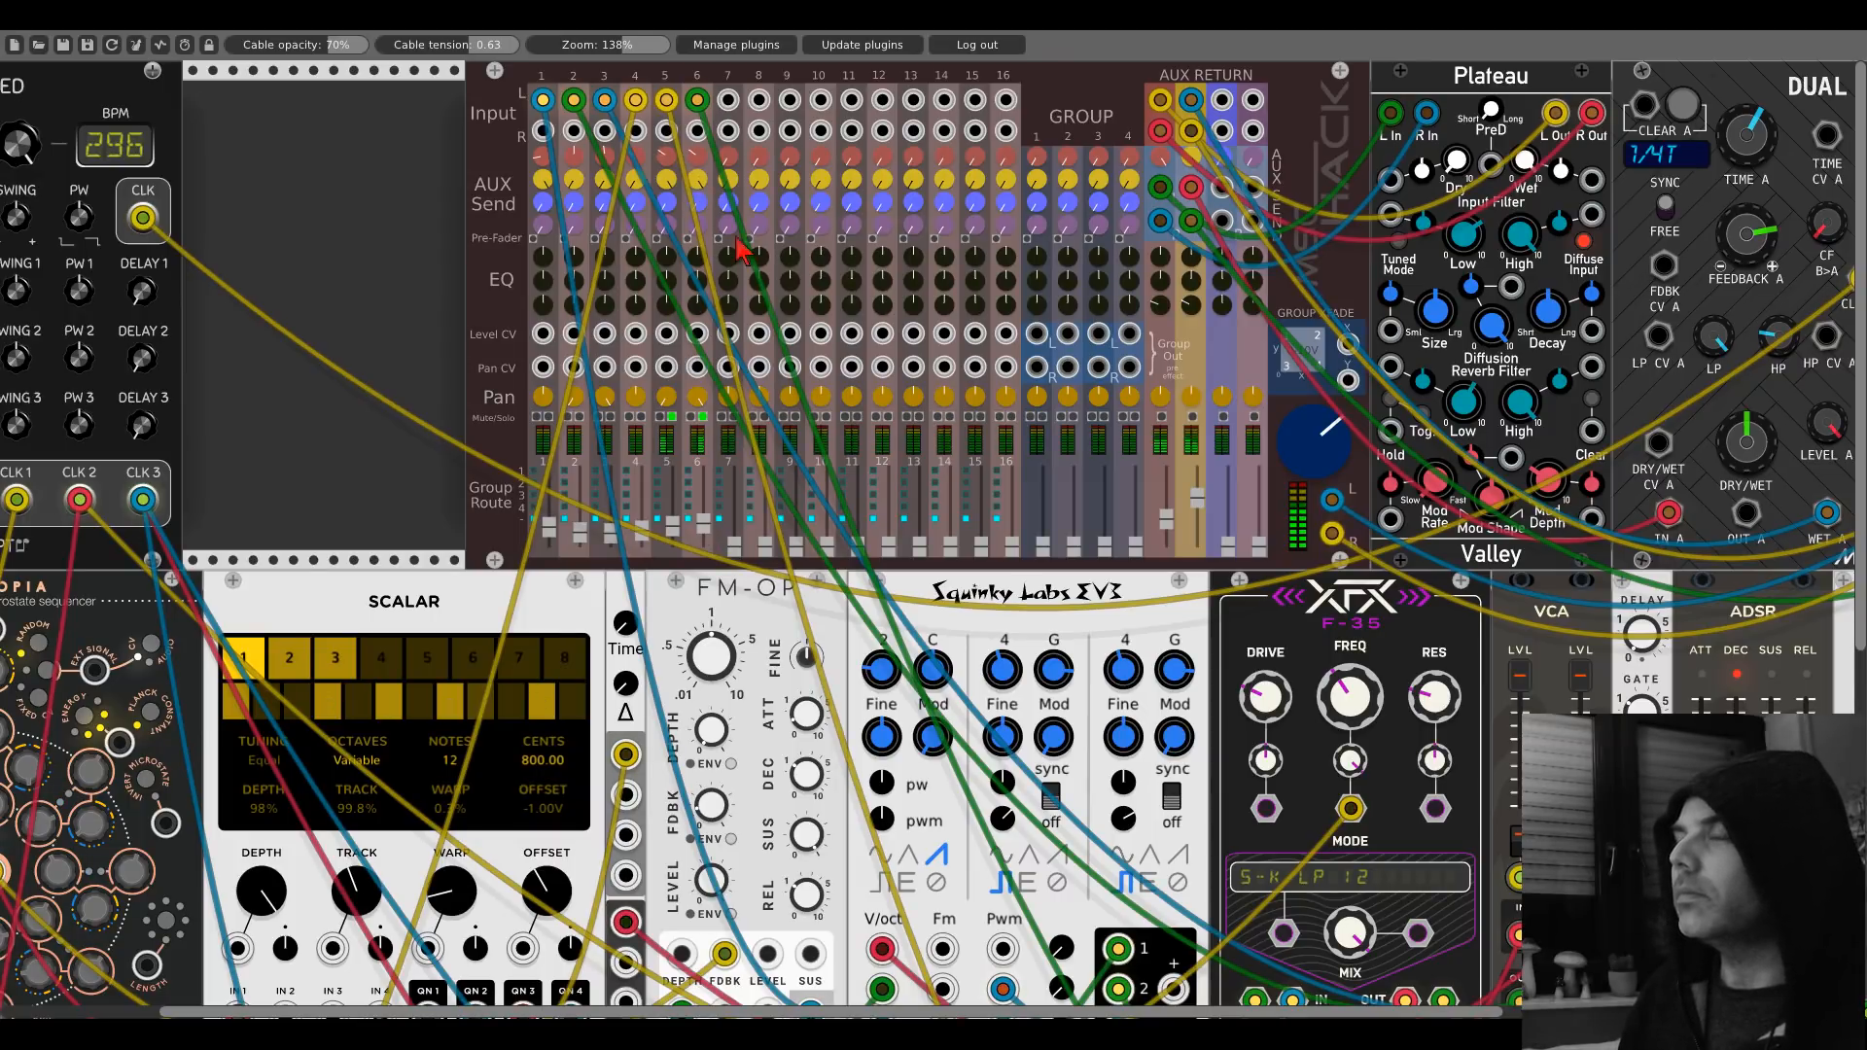
Turn off the solos on mixer channels 5 and 6.
{"action": "scroll", "coordinate": [745, 251], "scroll_direction": "down", "scroll_amount": 3}
{"action": "scroll", "coordinate": [681, 428], "scroll_direction": "up", "scroll_amount": 3}
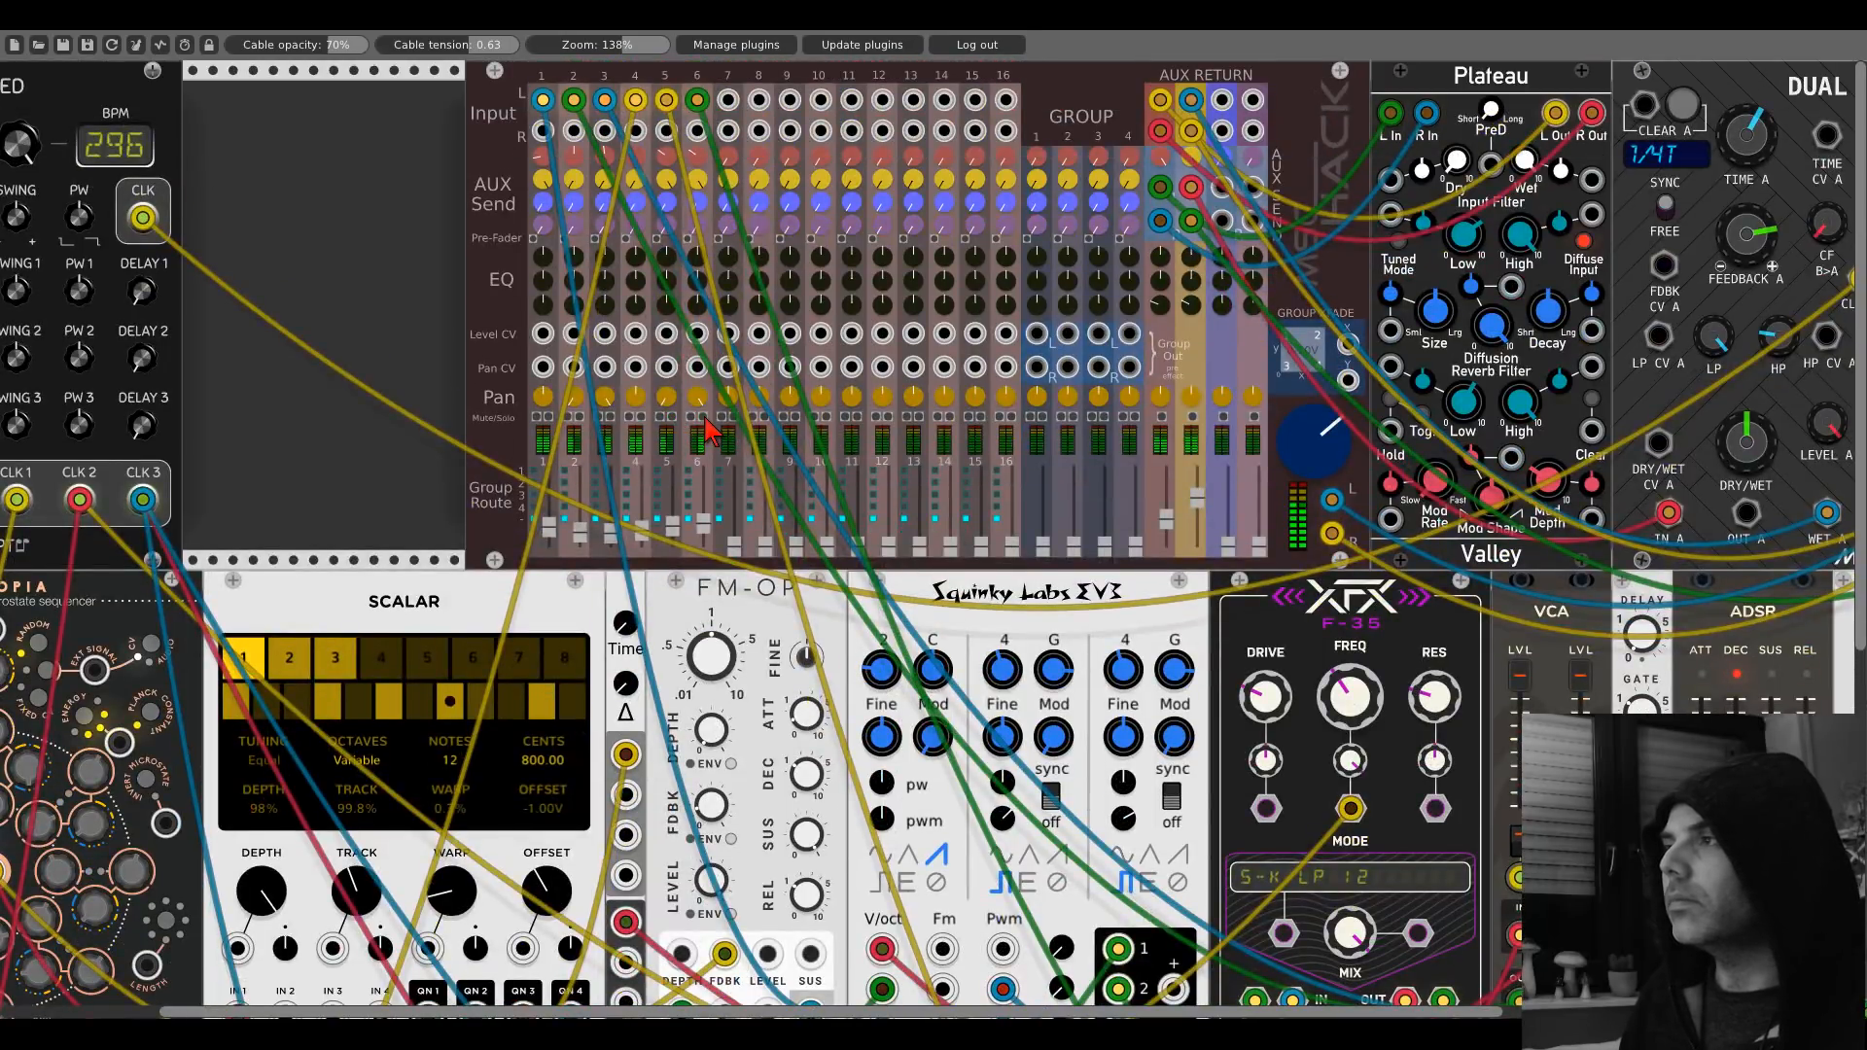
{"action": "left_click", "coordinate": [690, 537]}
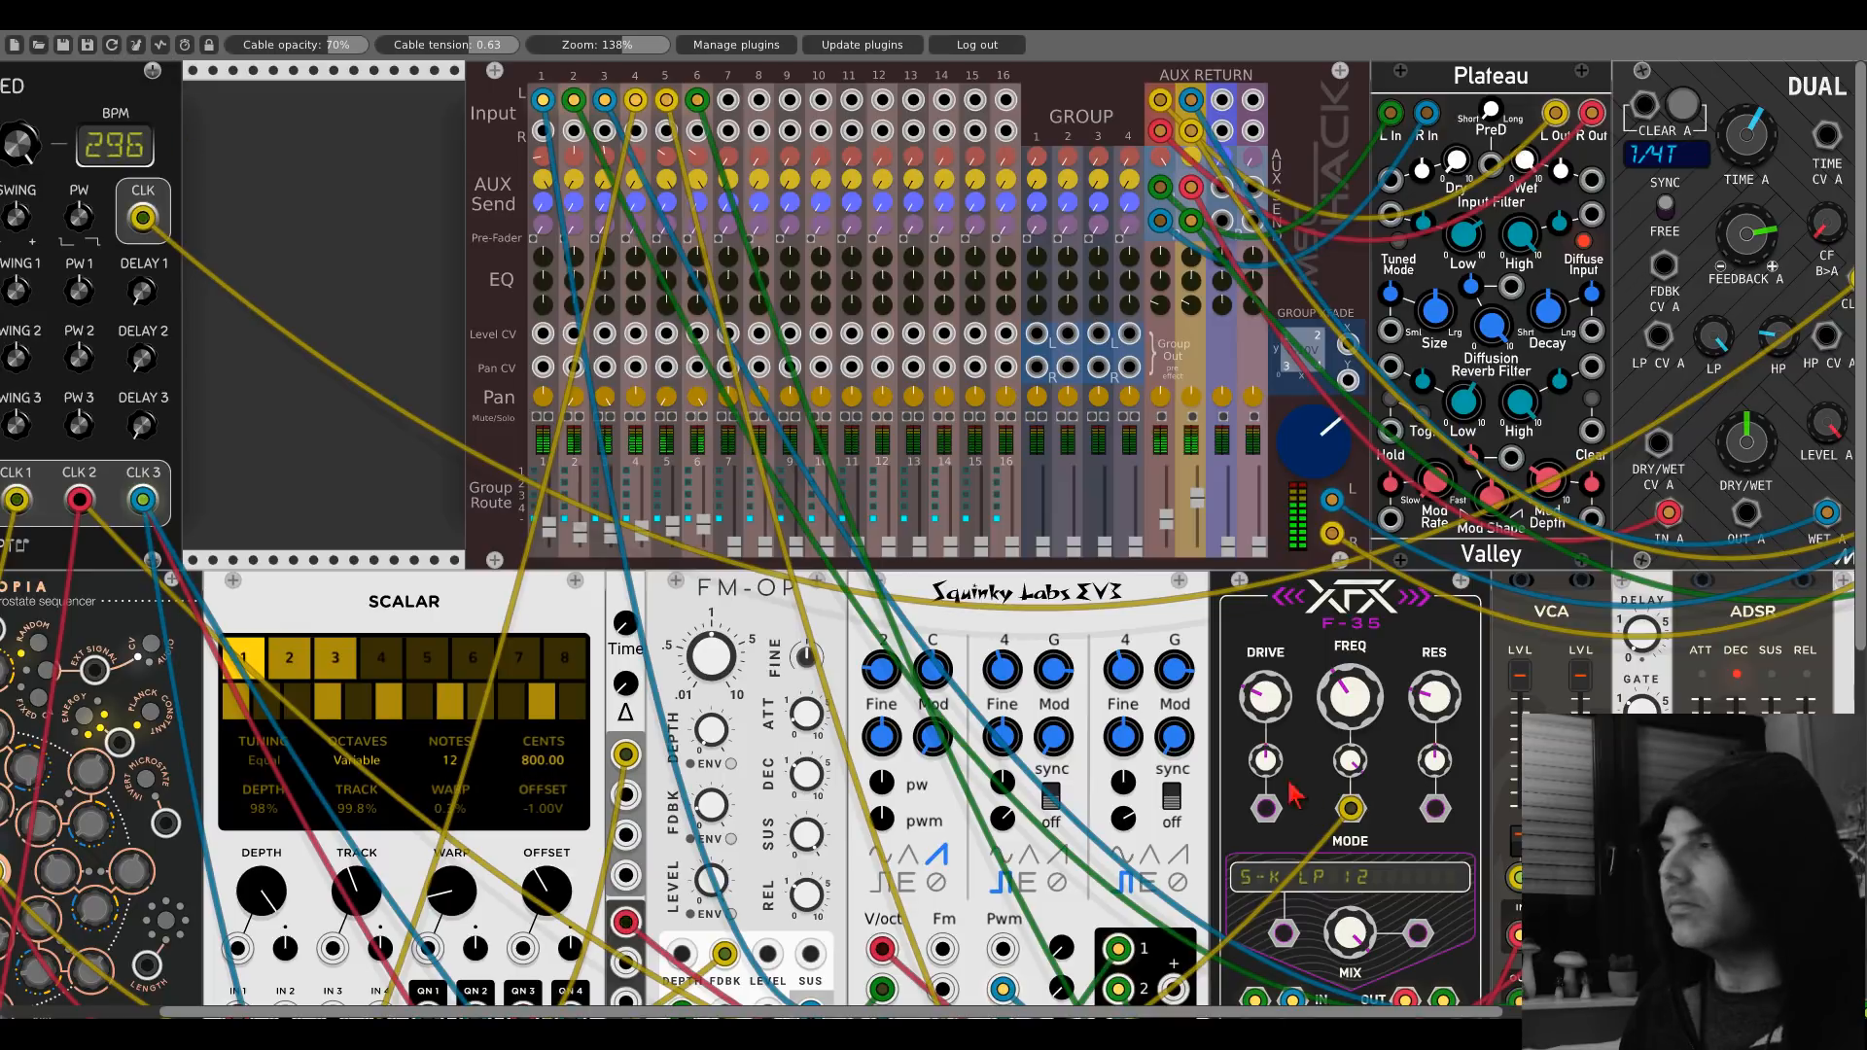
Patch the copied Scalar's QN 1 into the first Basal's MOD1 input and QN 2 into the second Basal's MOD1 input.
{"action": "scroll", "coordinate": [1313, 810], "scroll_direction": "down", "scroll_amount": 7}
{"action": "scroll", "coordinate": [1313, 810], "scroll_direction": "down", "scroll_amount": 8}
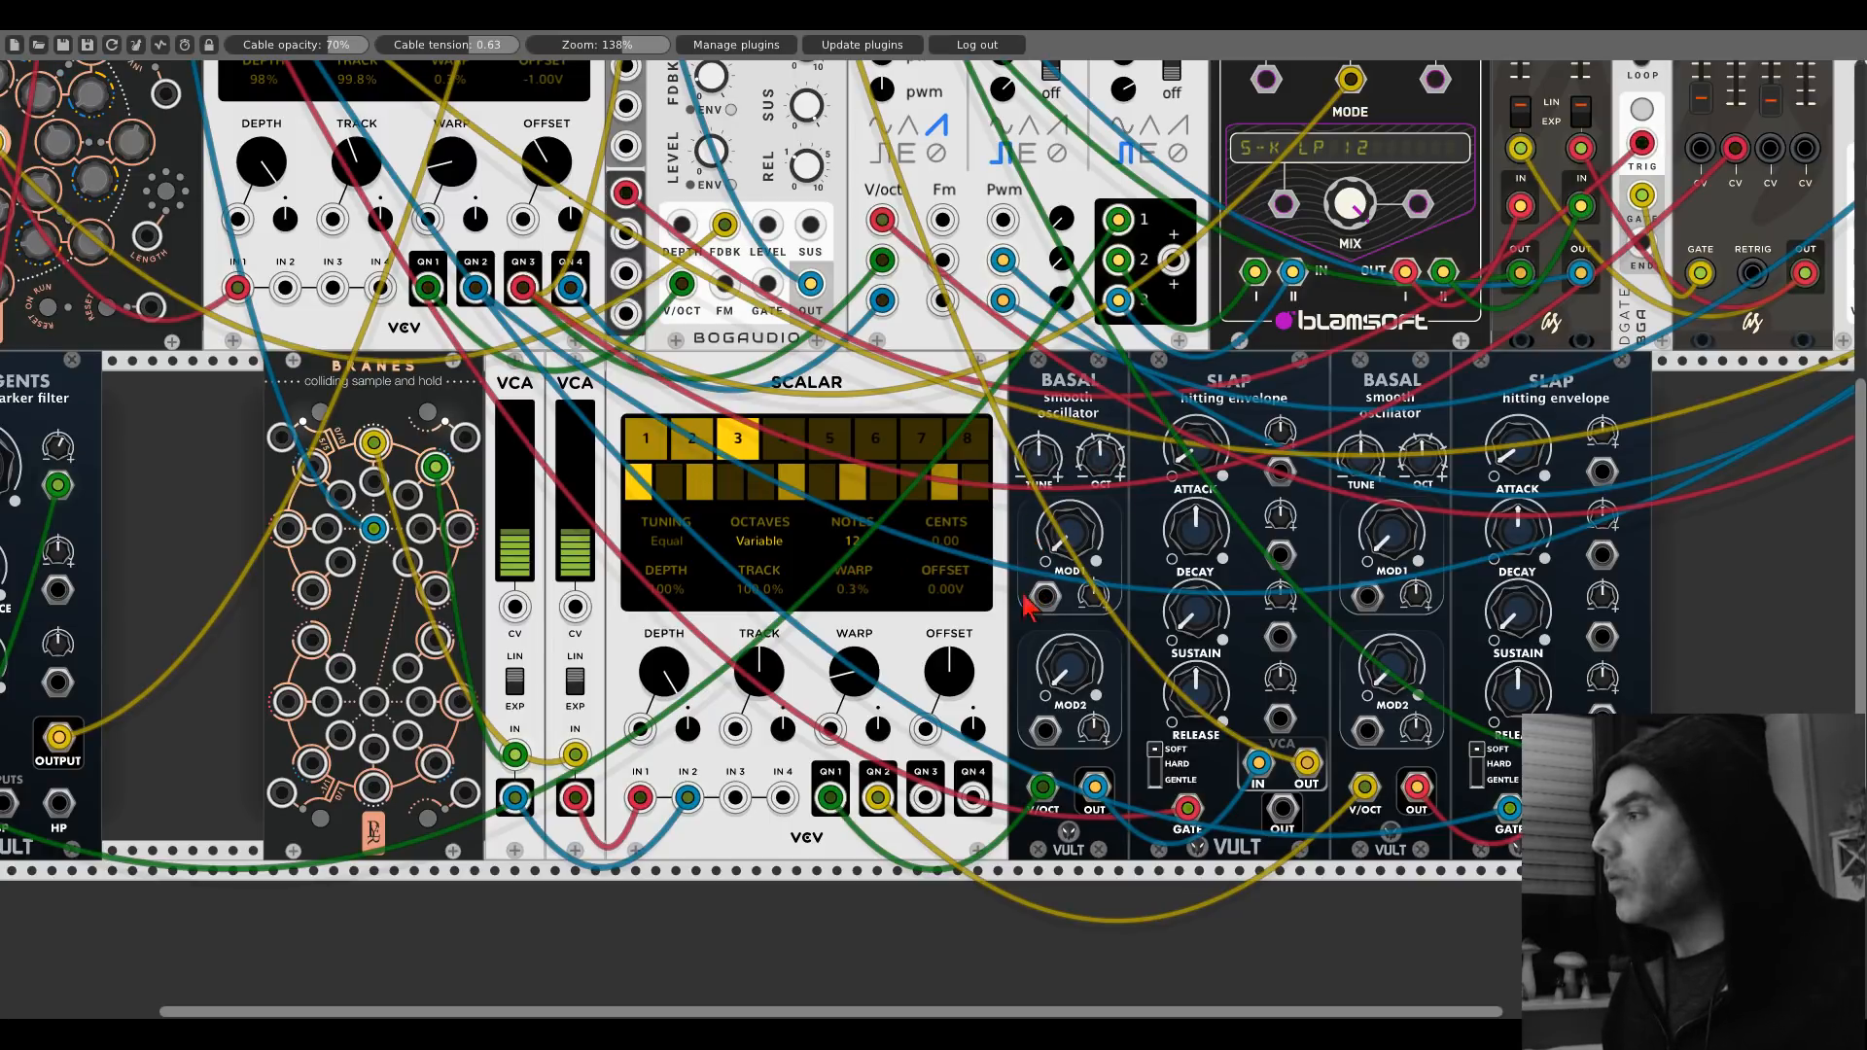
{"action": "left_click_drag", "start_coordinate": [831, 798], "coordinate": [1046, 595]}
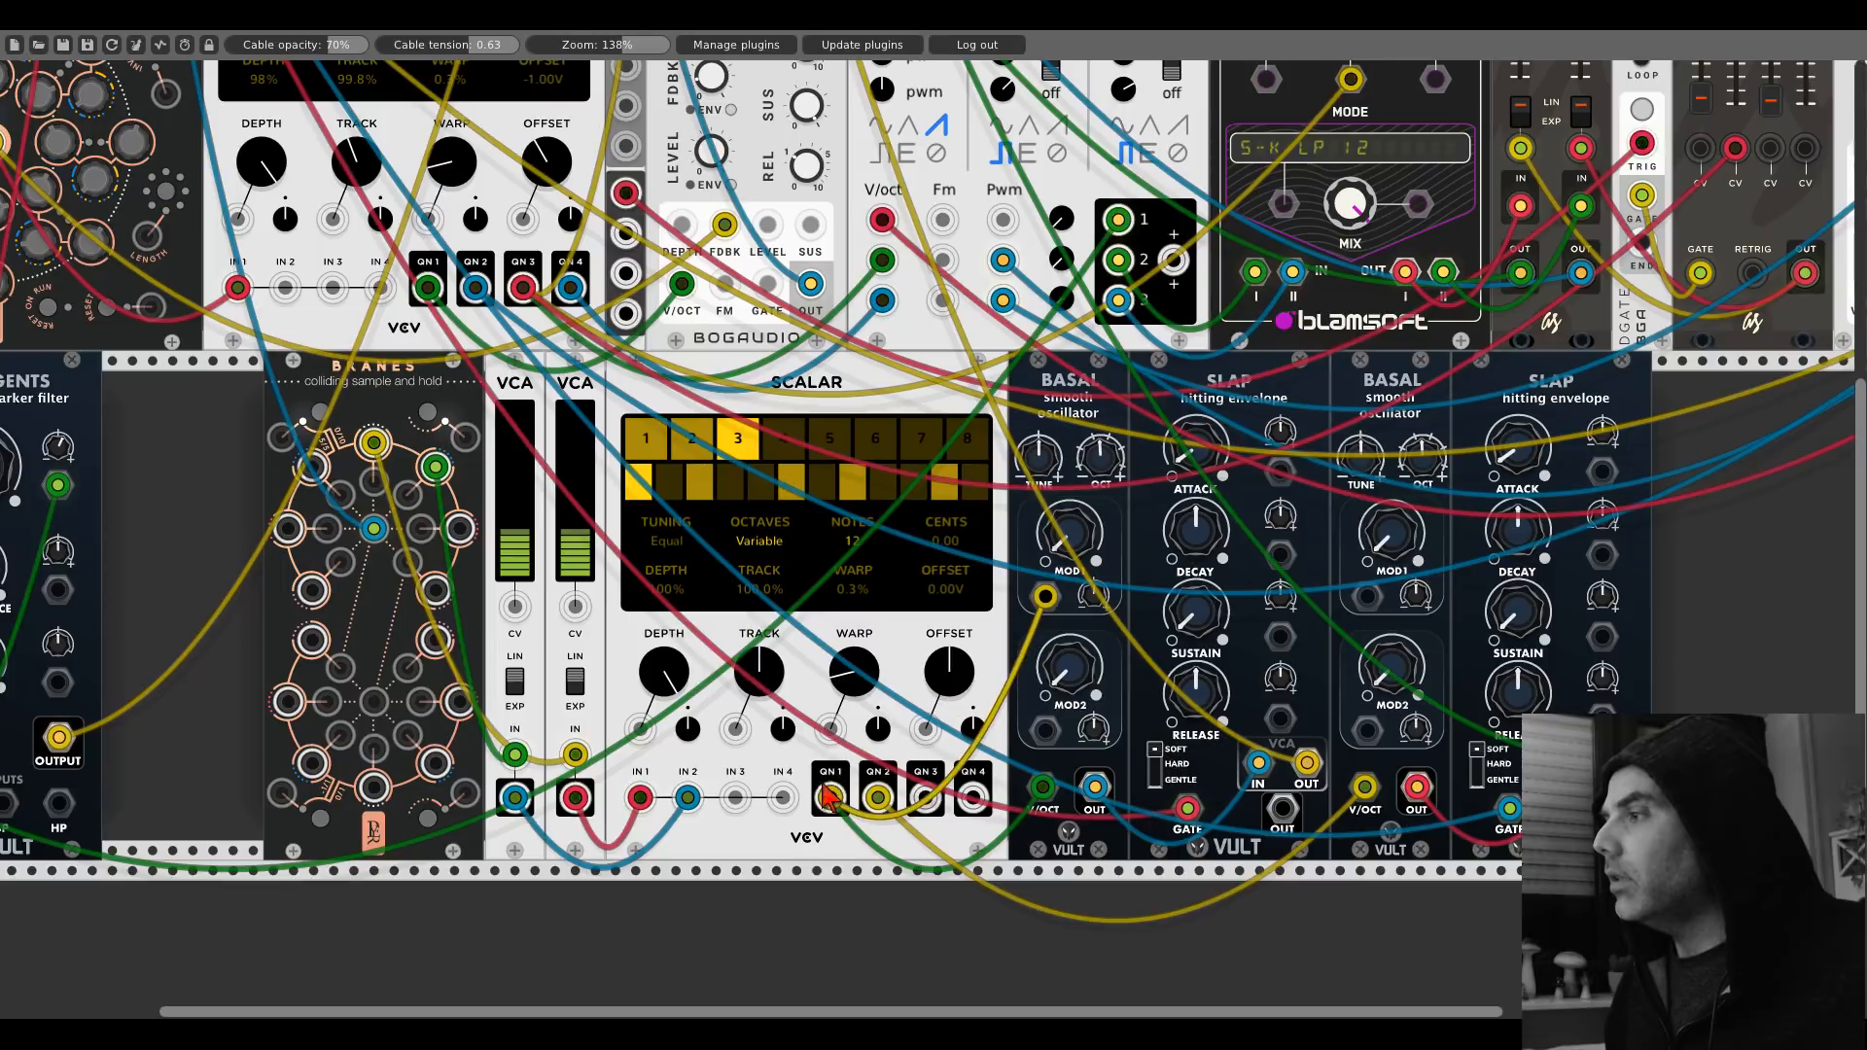
{"action": "left_click_drag", "start_coordinate": [1367, 596], "coordinate": [877, 798]}
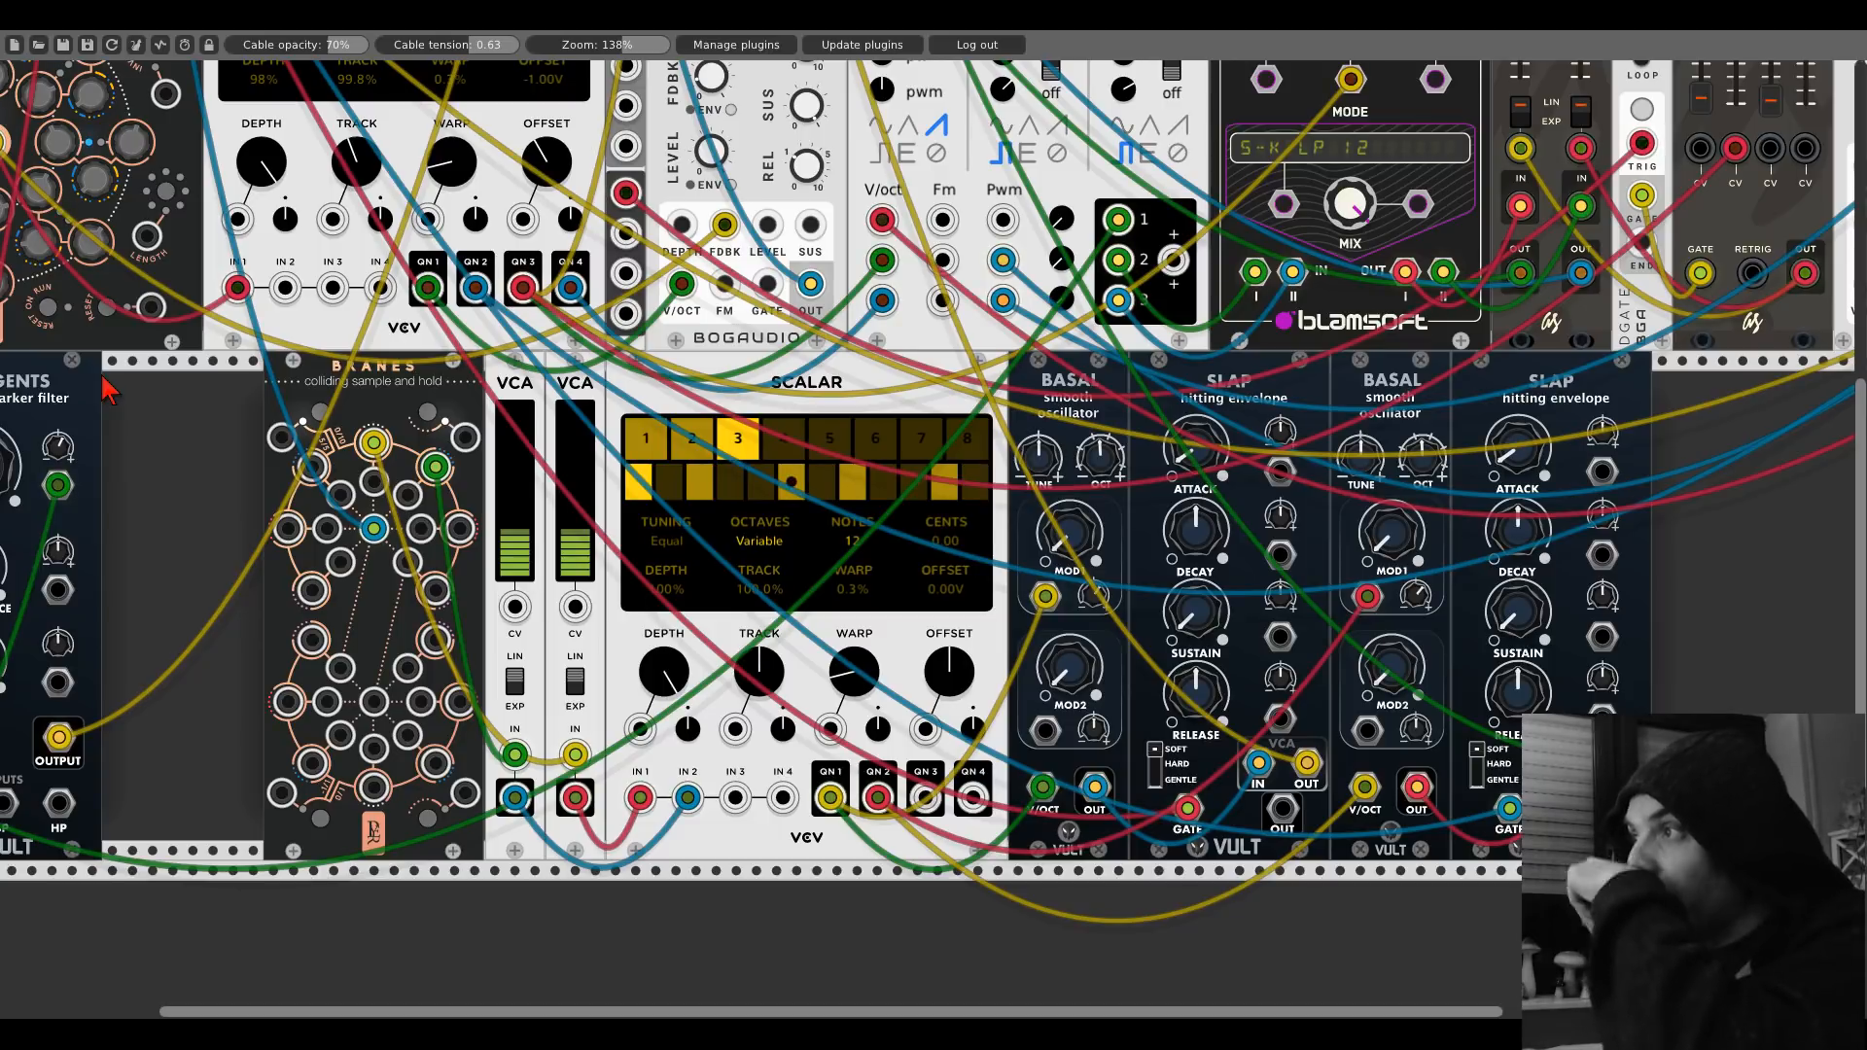
Set the copied Scalar's number of notes to 5.
{"action": "right_click", "coordinate": [674, 382]}
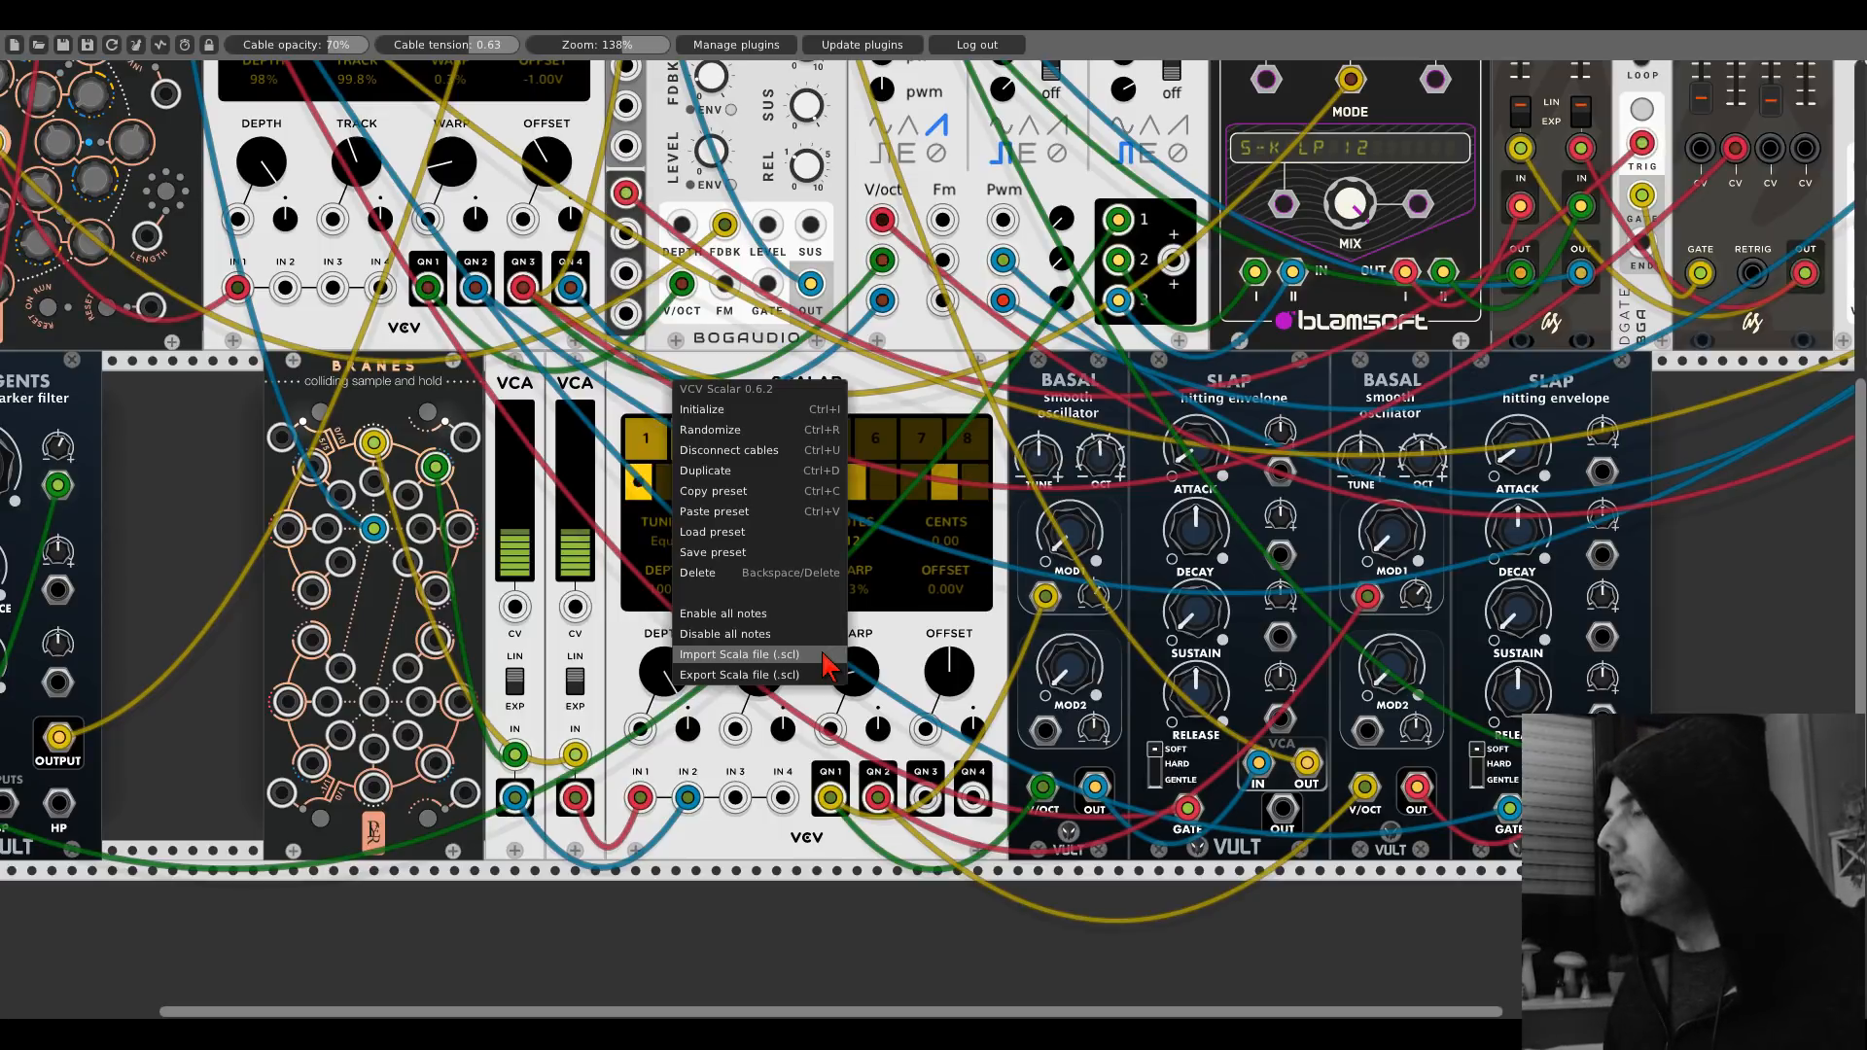
{"action": "left_click", "coordinate": [642, 404]}
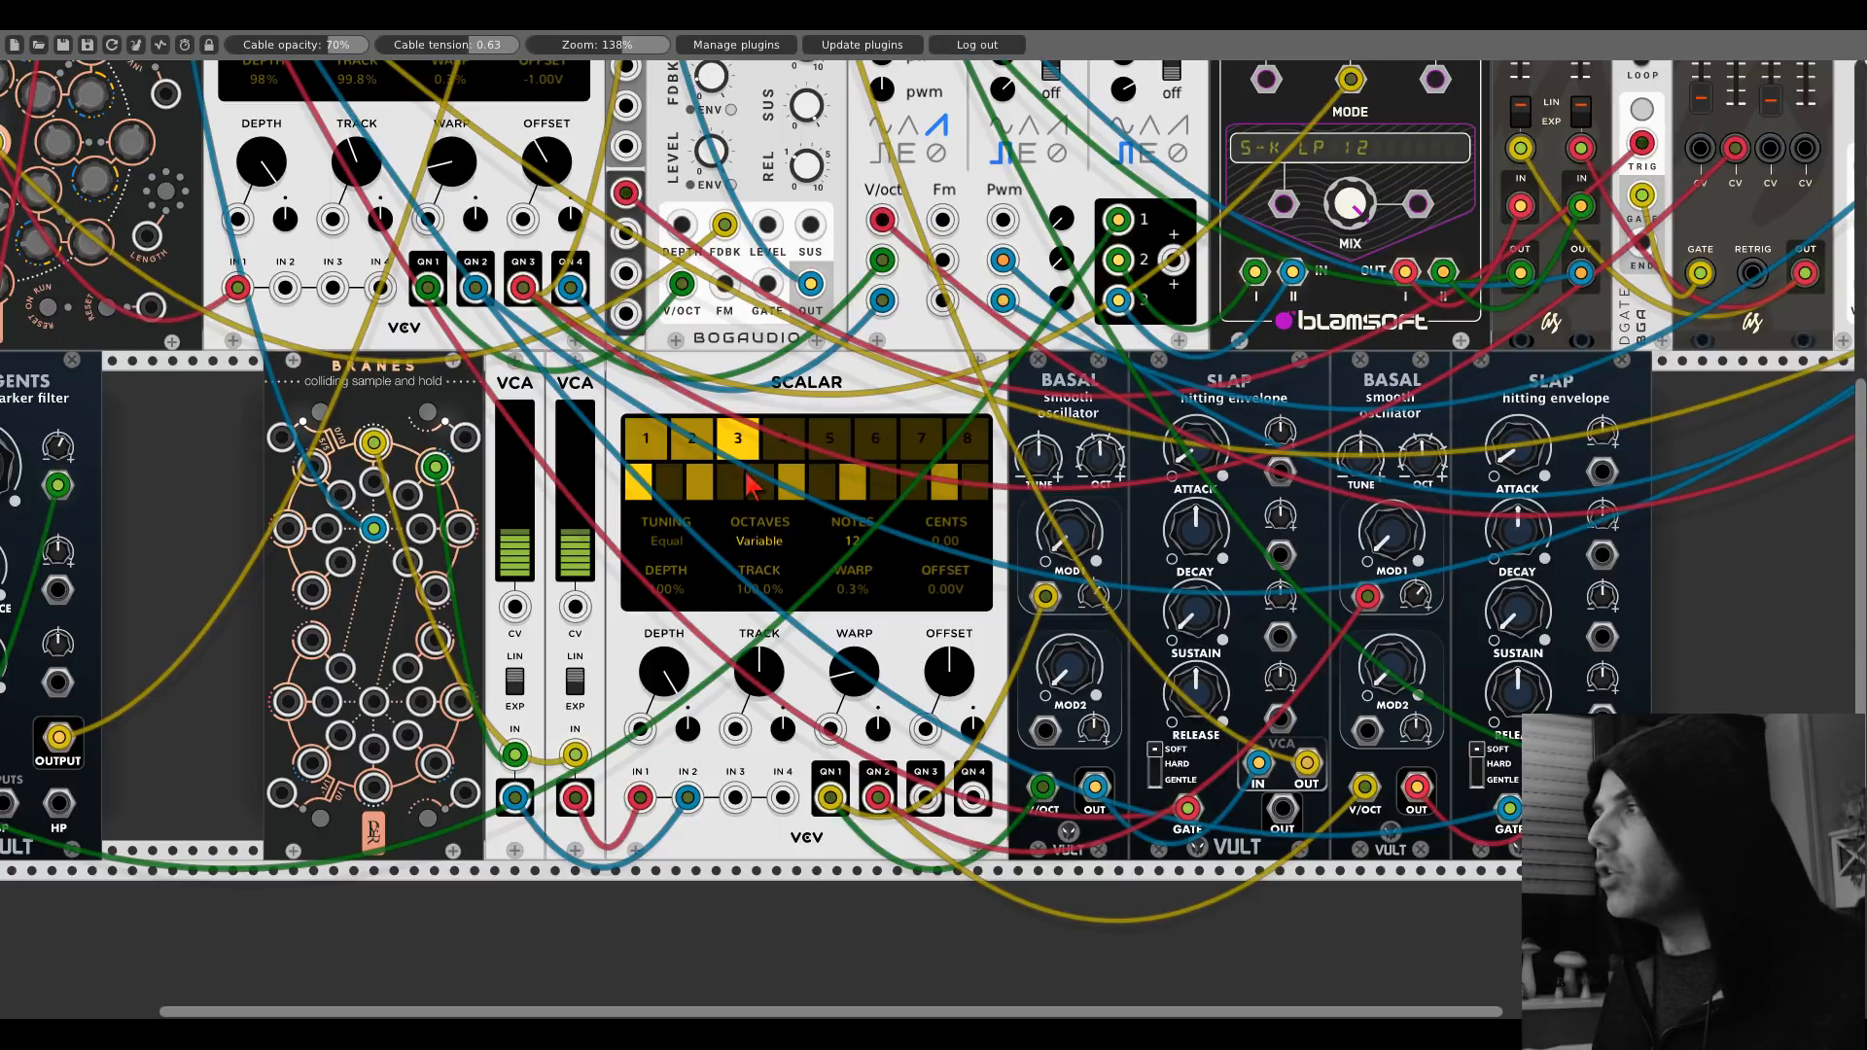
{"action": "left_click", "coordinate": [856, 545]}
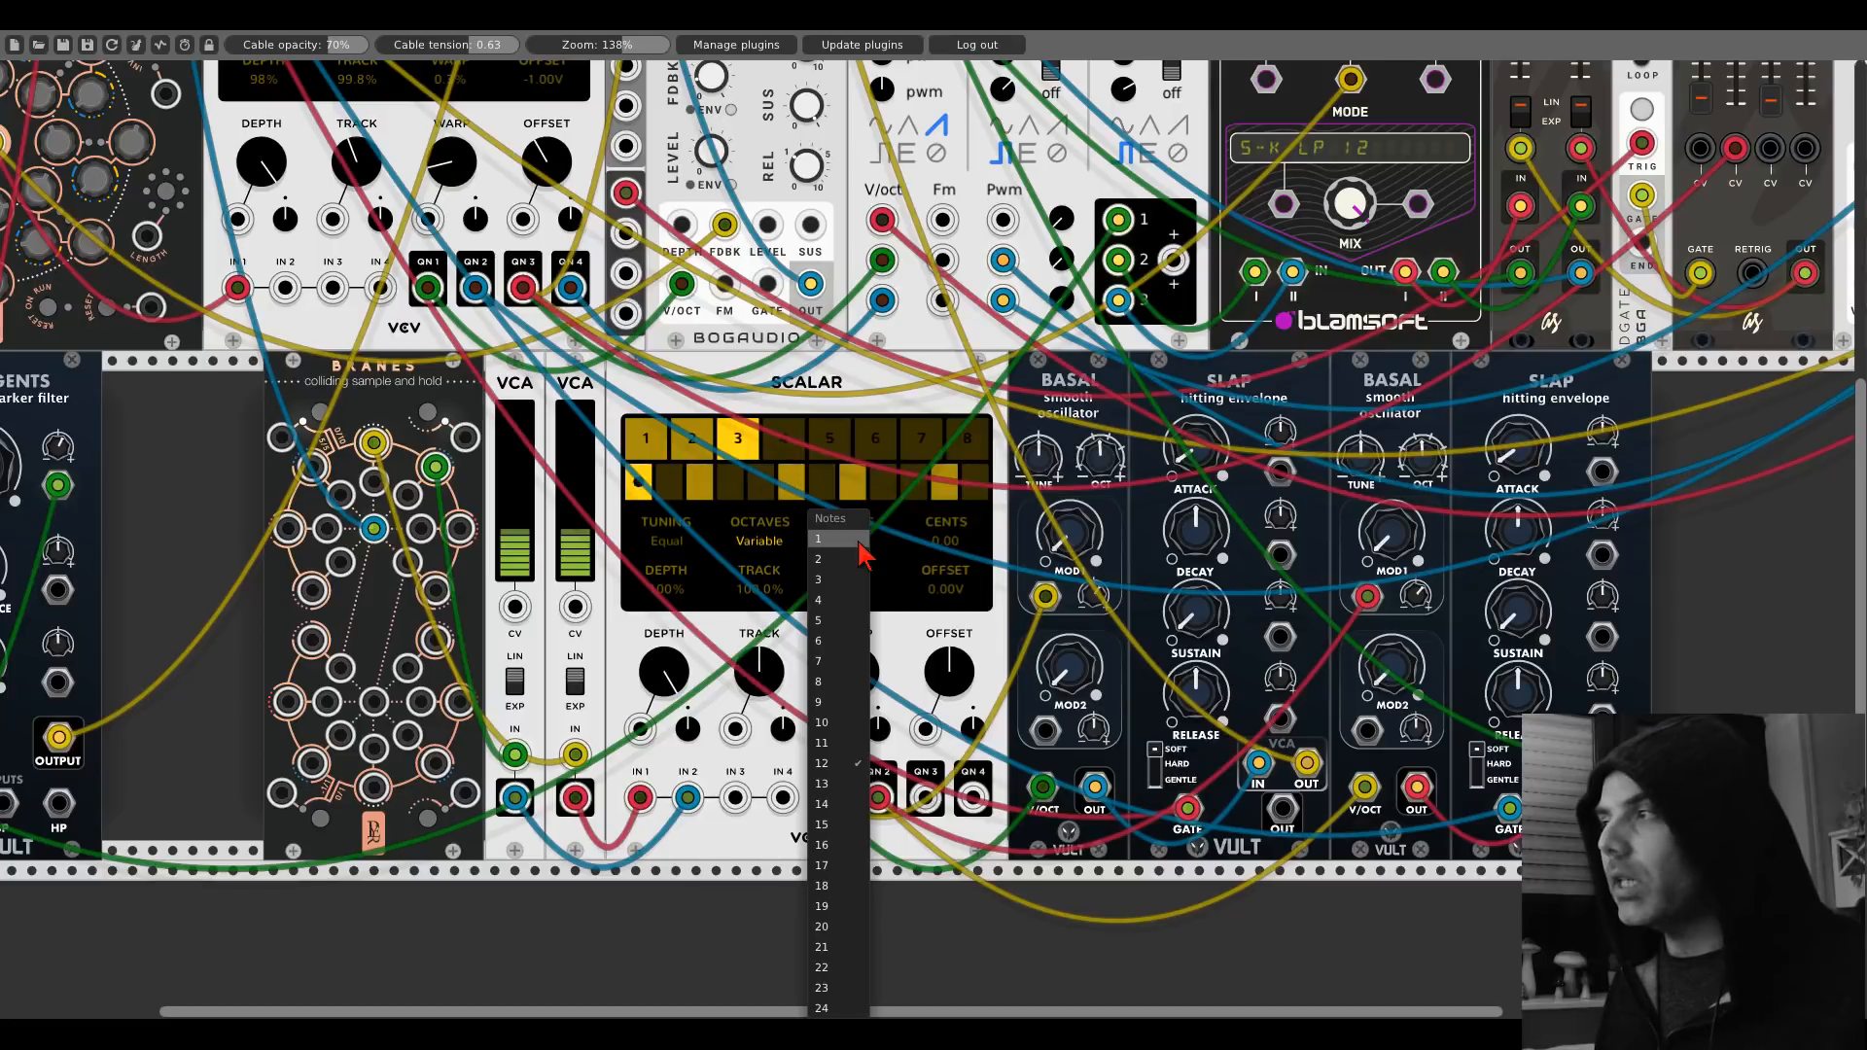
{"action": "left_click", "coordinate": [834, 621]}
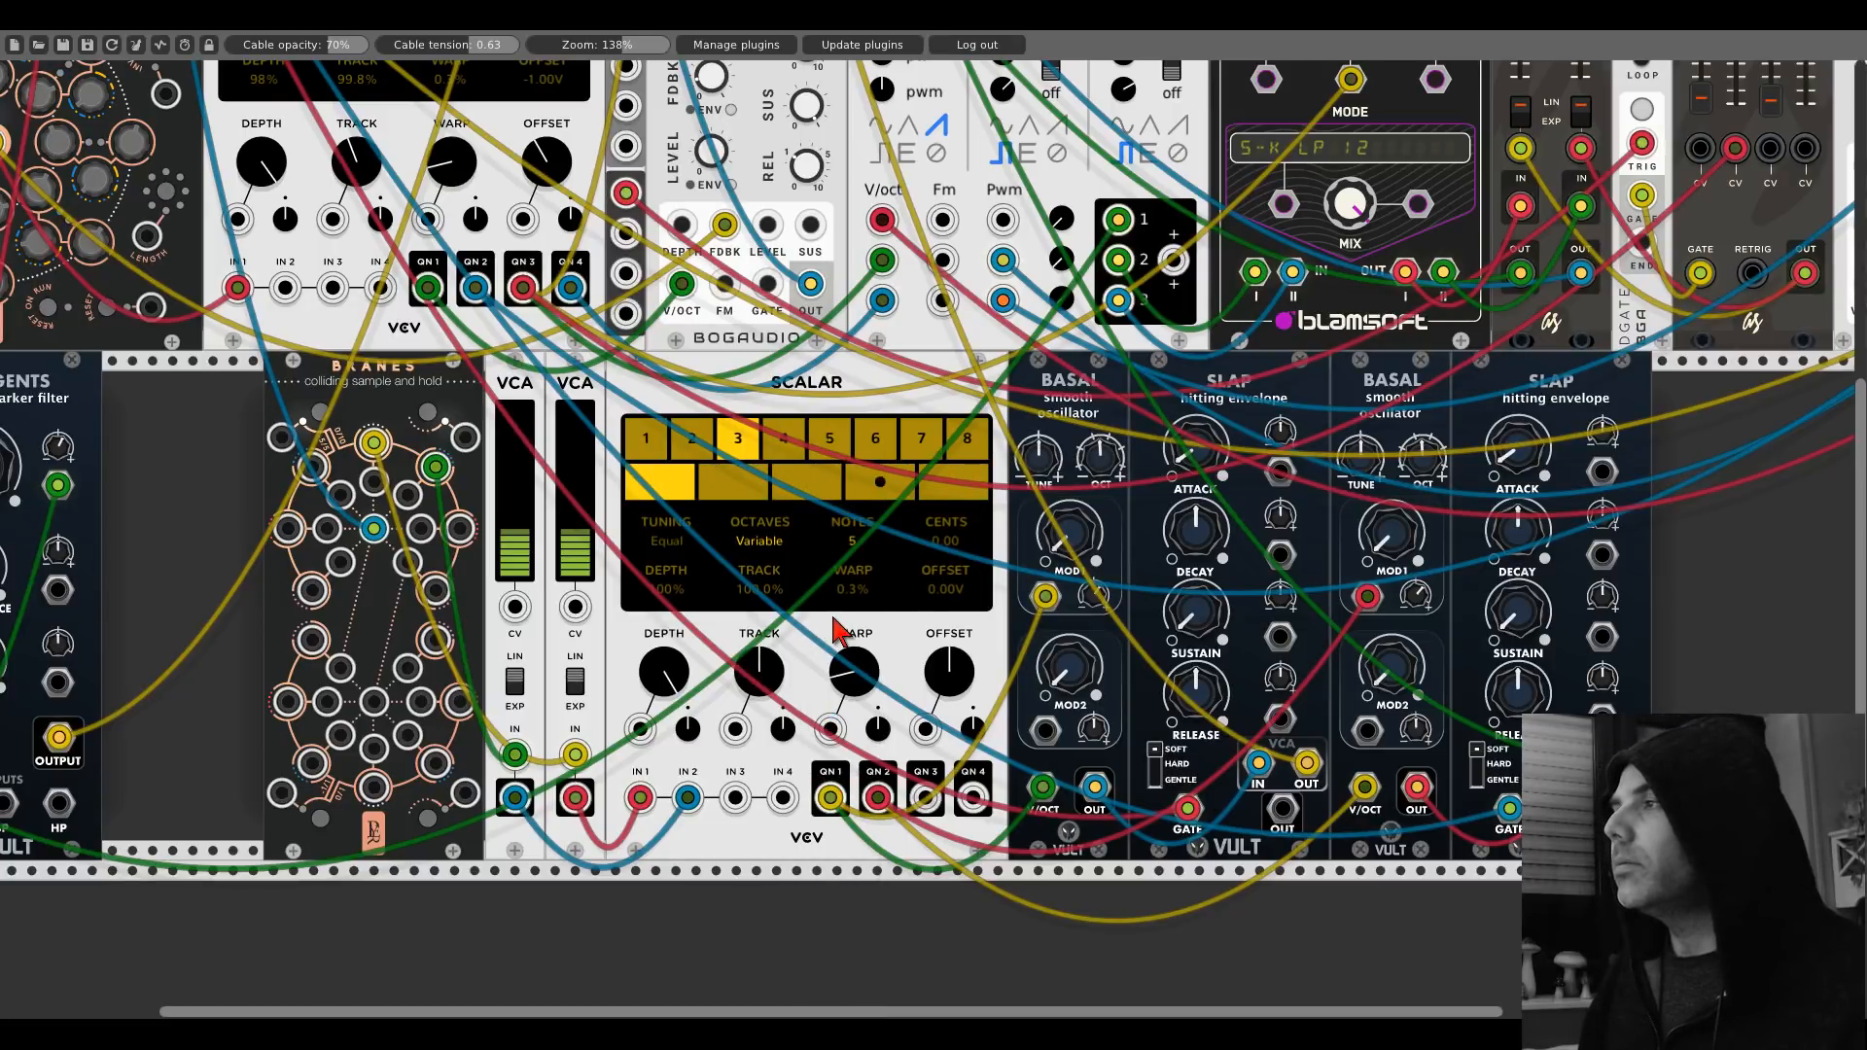
Solo mixer channels 5 and 6 together to isolate the two Basal voices.
{"action": "scroll", "coordinate": [838, 632], "scroll_direction": "up", "scroll_amount": 10}
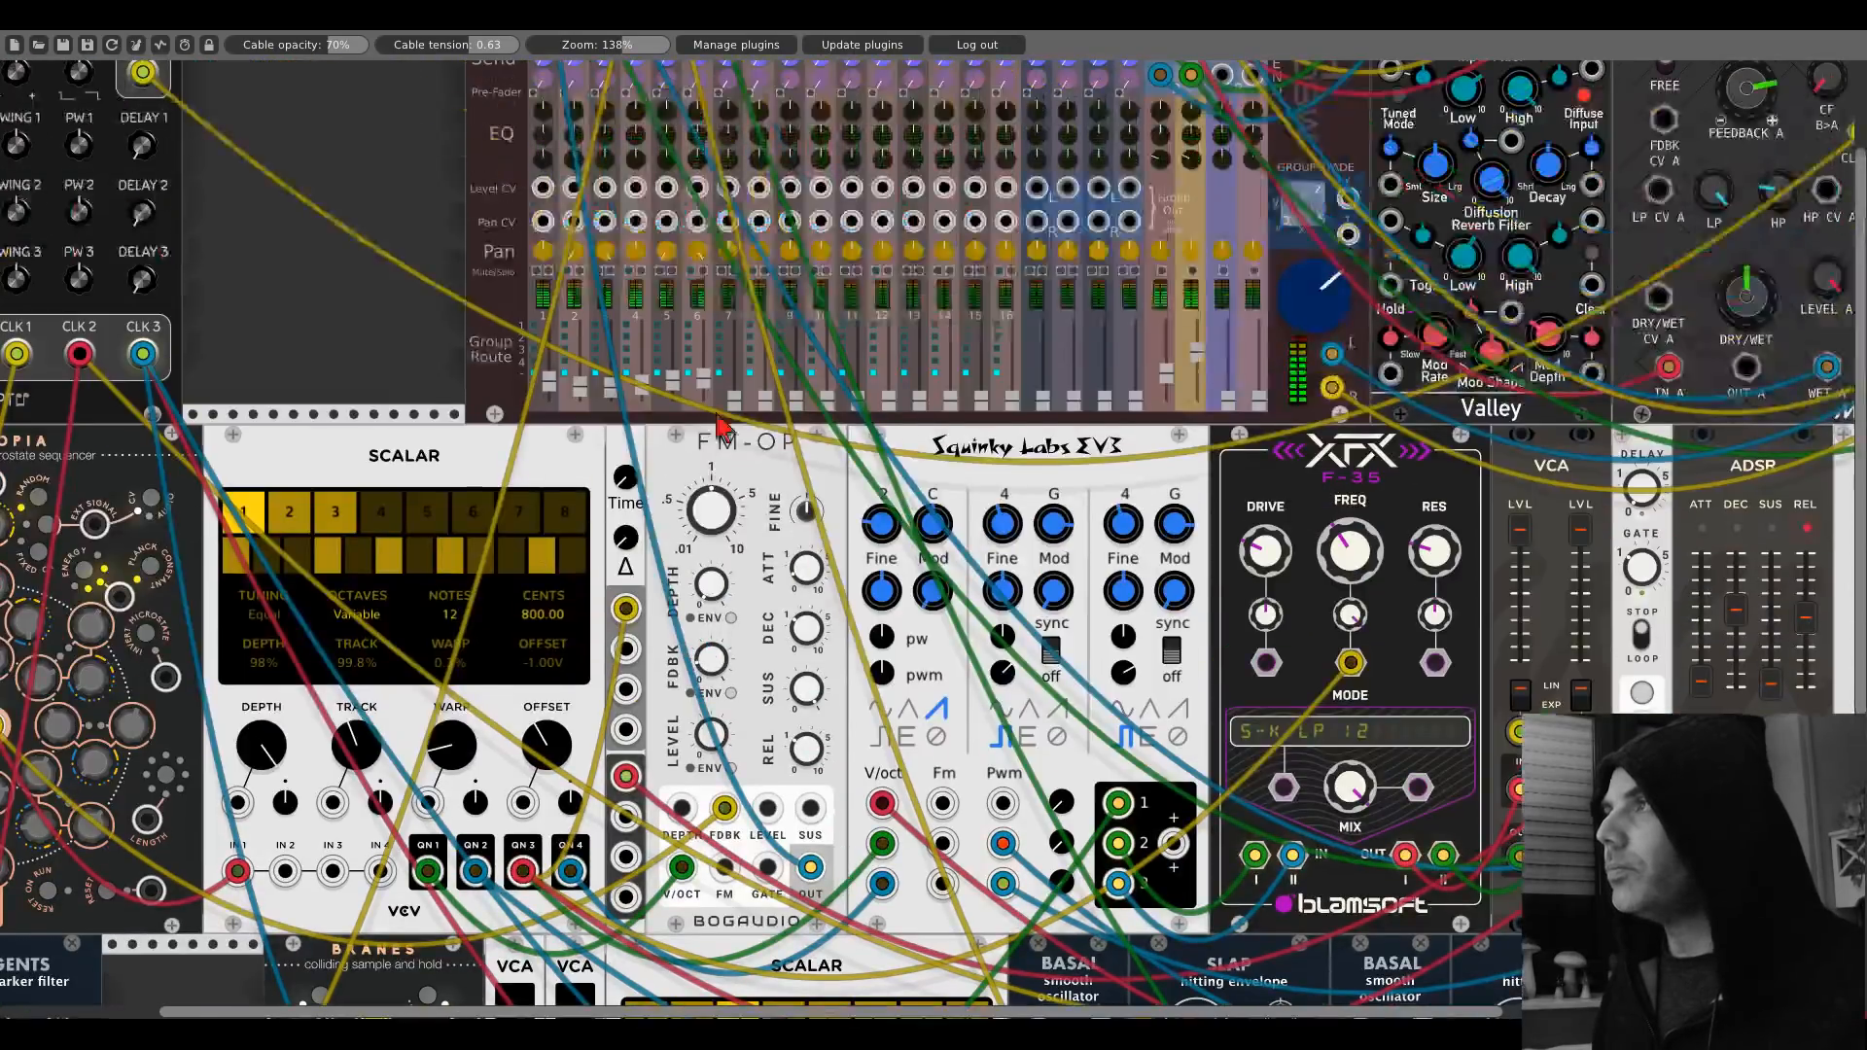
{"action": "left_click", "coordinate": [671, 270]}
{"action": "left_click", "coordinate": [702, 271]}
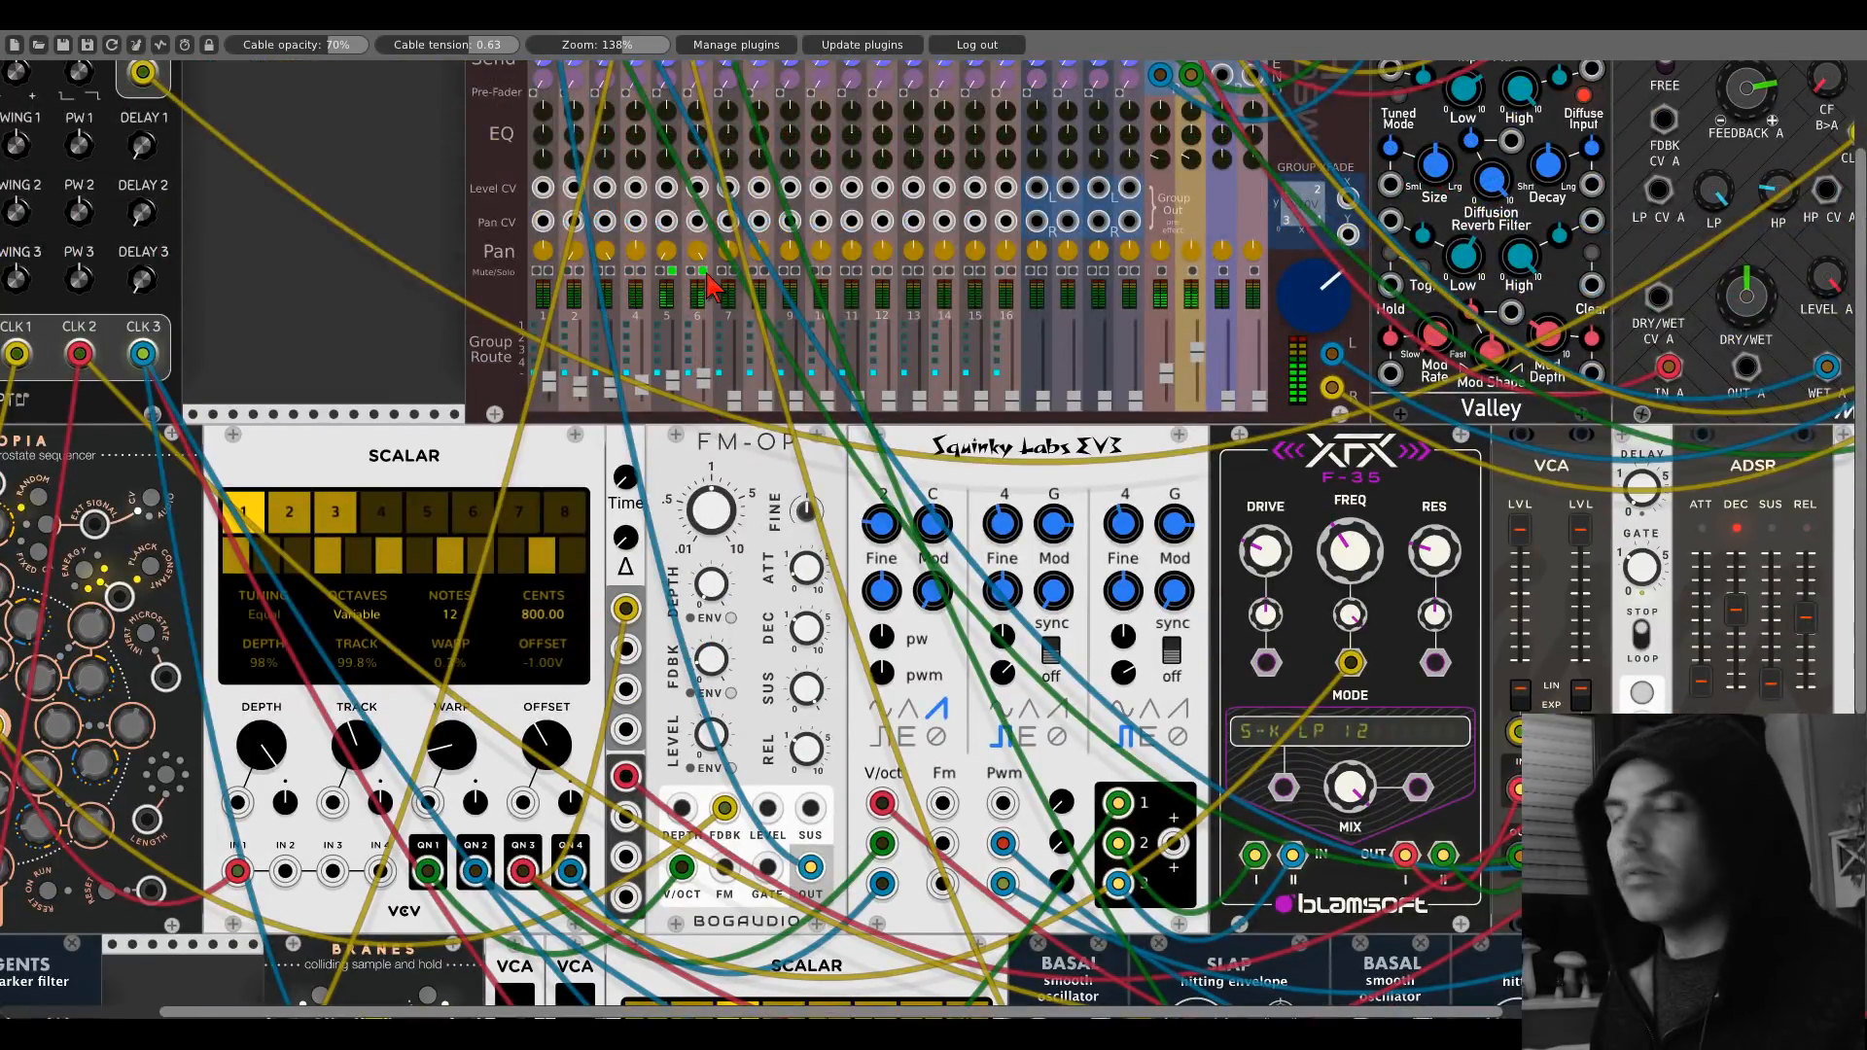
{"action": "scroll", "coordinate": [900, 647], "scroll_direction": "down", "scroll_amount": 10}
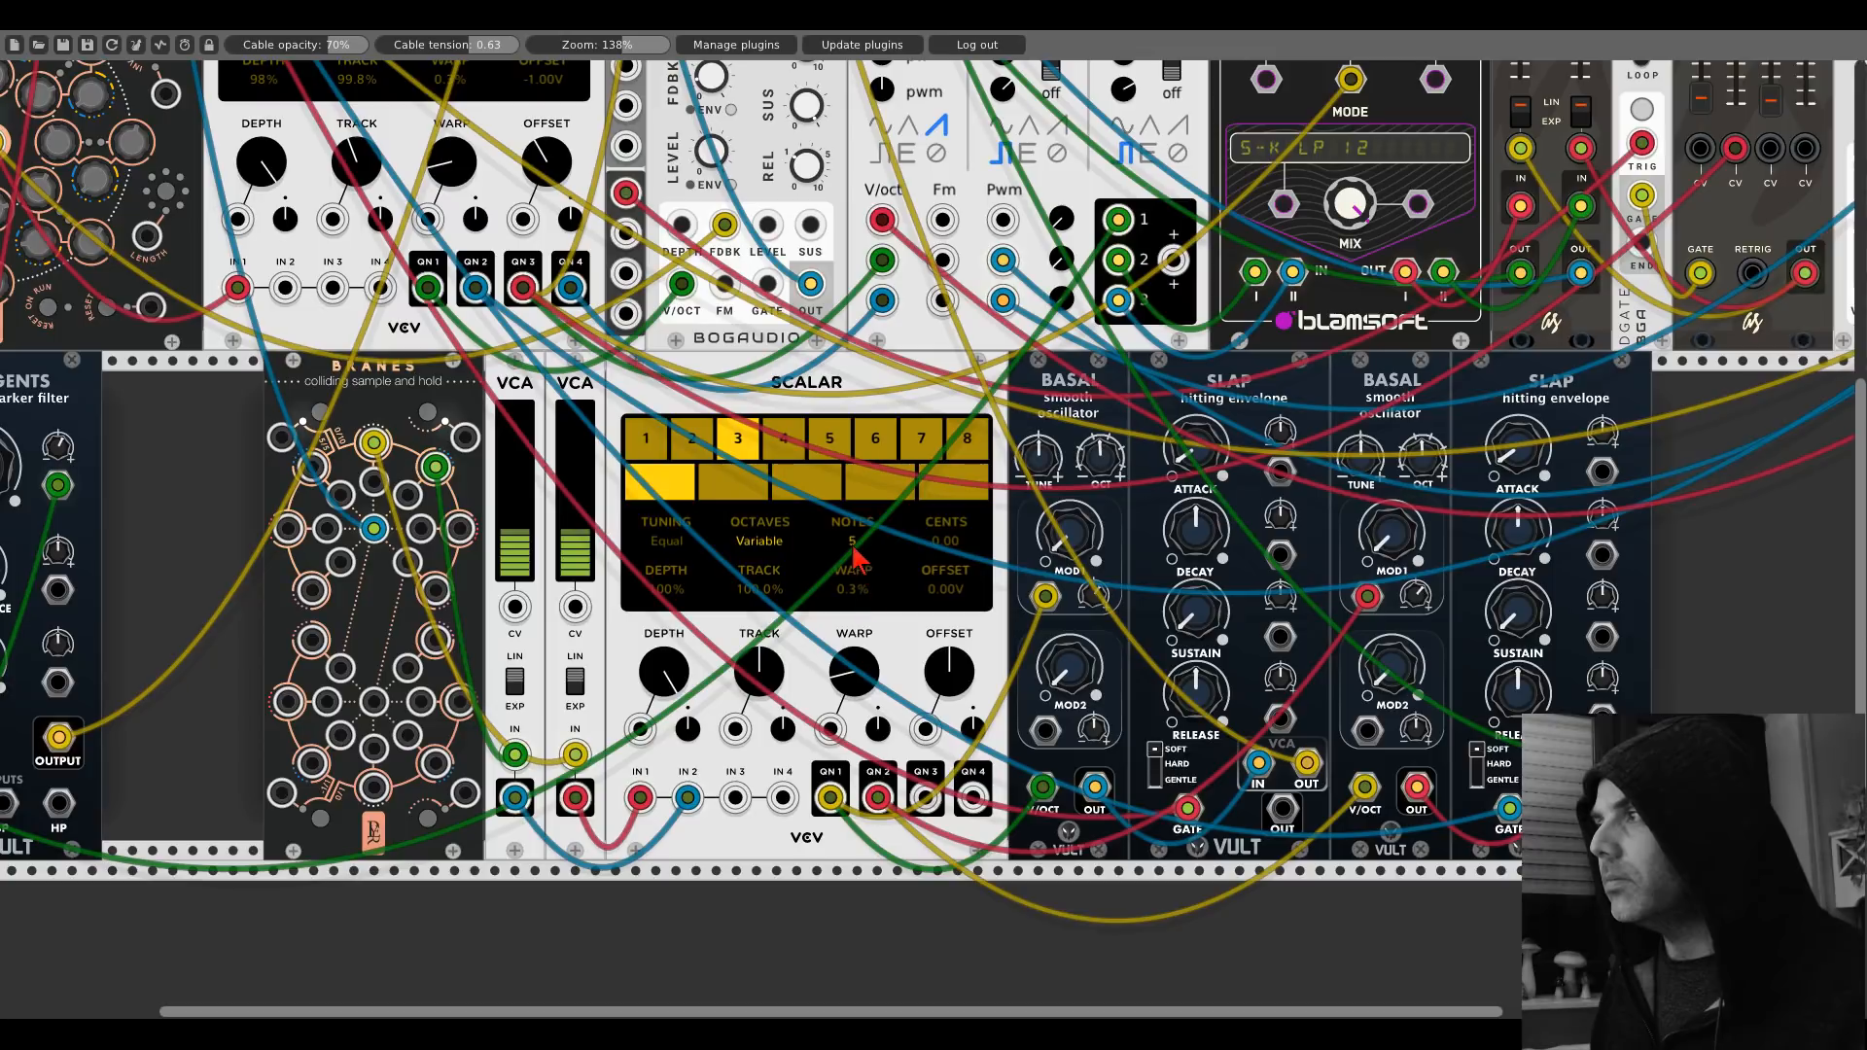
Try 3 and 24 notes on the lower Scalar, and settle its number of notes at 12.
{"action": "left_click", "coordinate": [853, 545]}
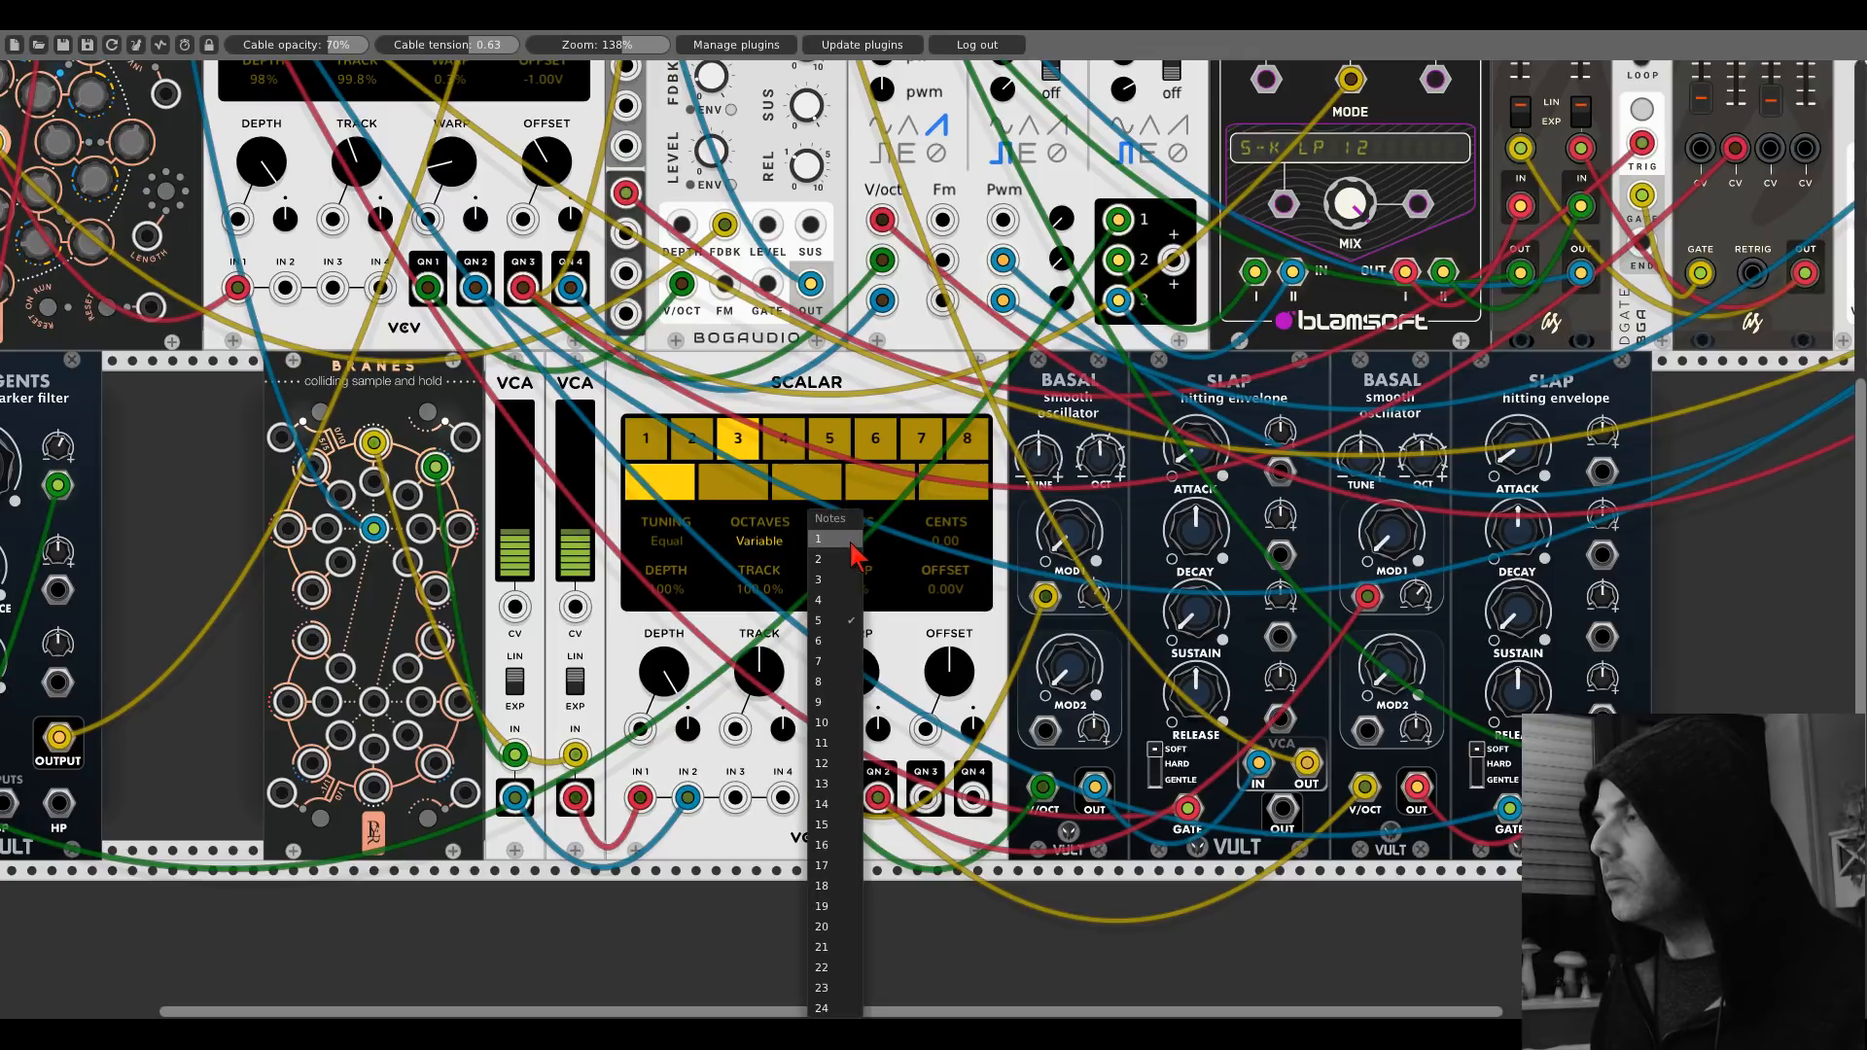
{"action": "left_click", "coordinate": [844, 580]}
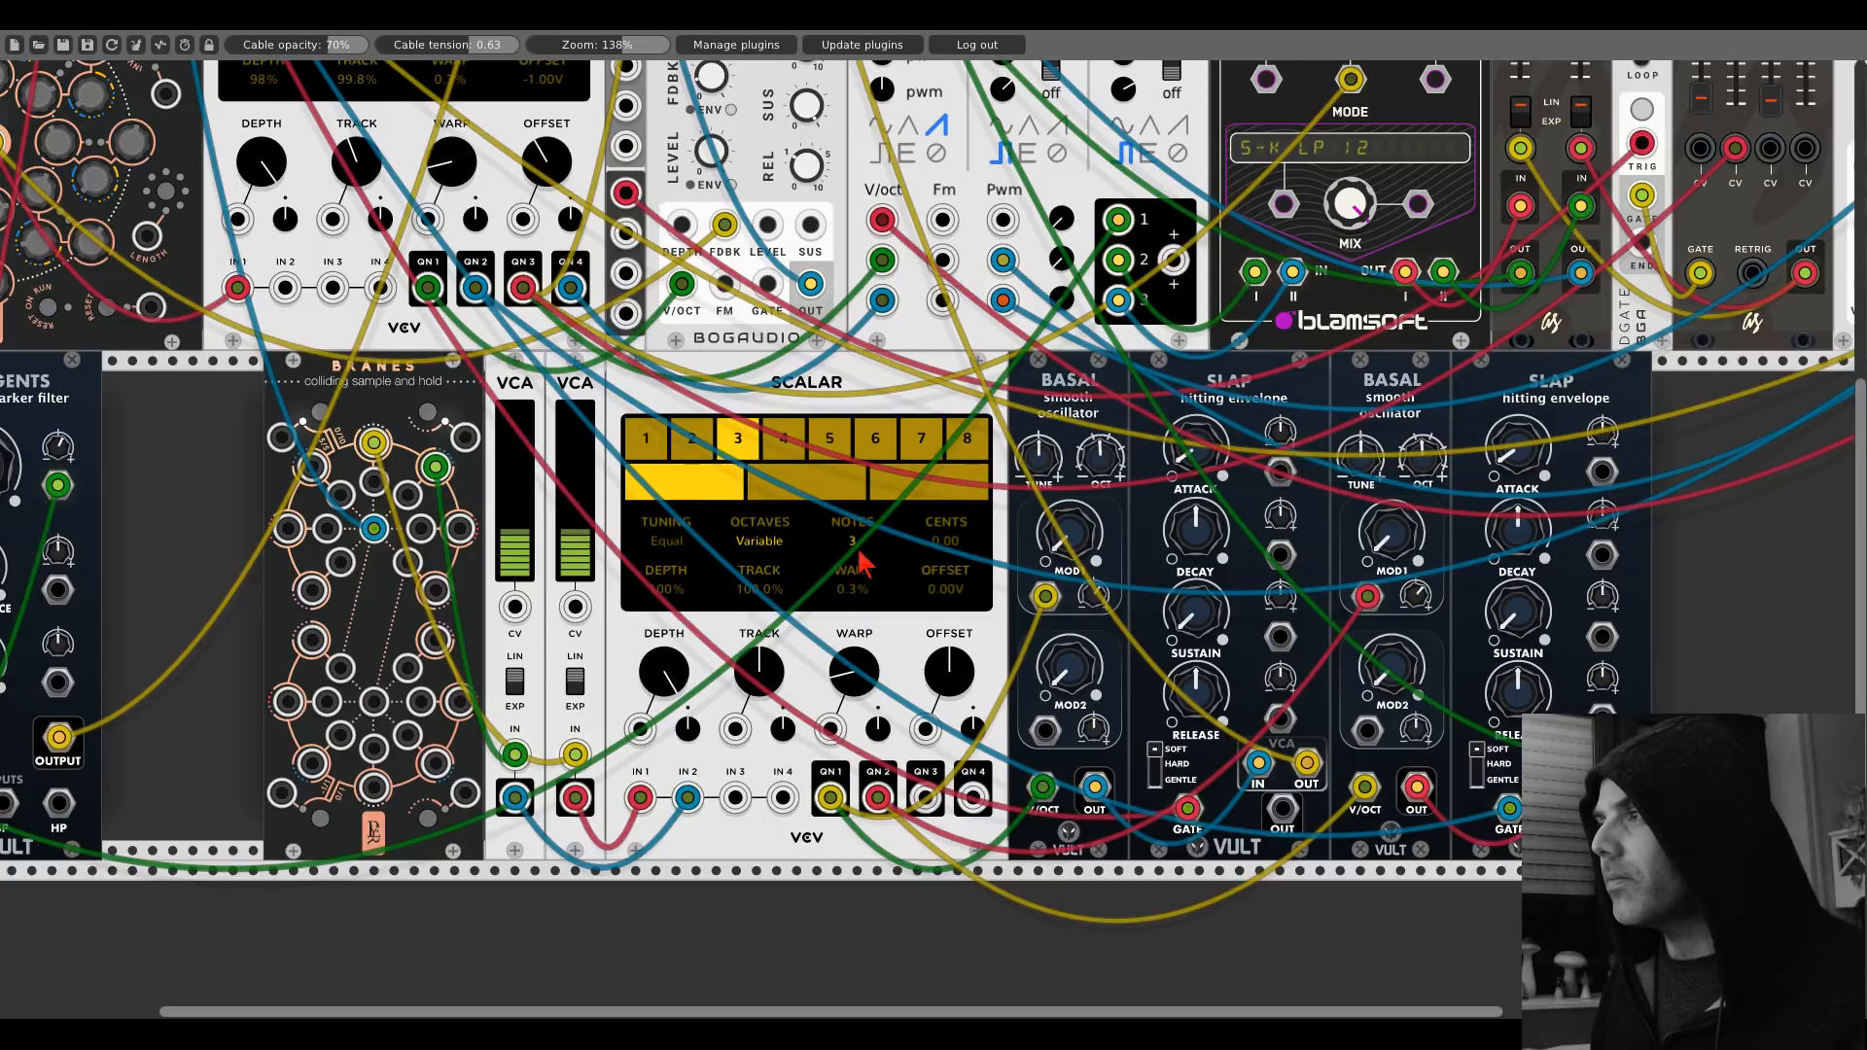
{"action": "left_click", "coordinate": [853, 544]}
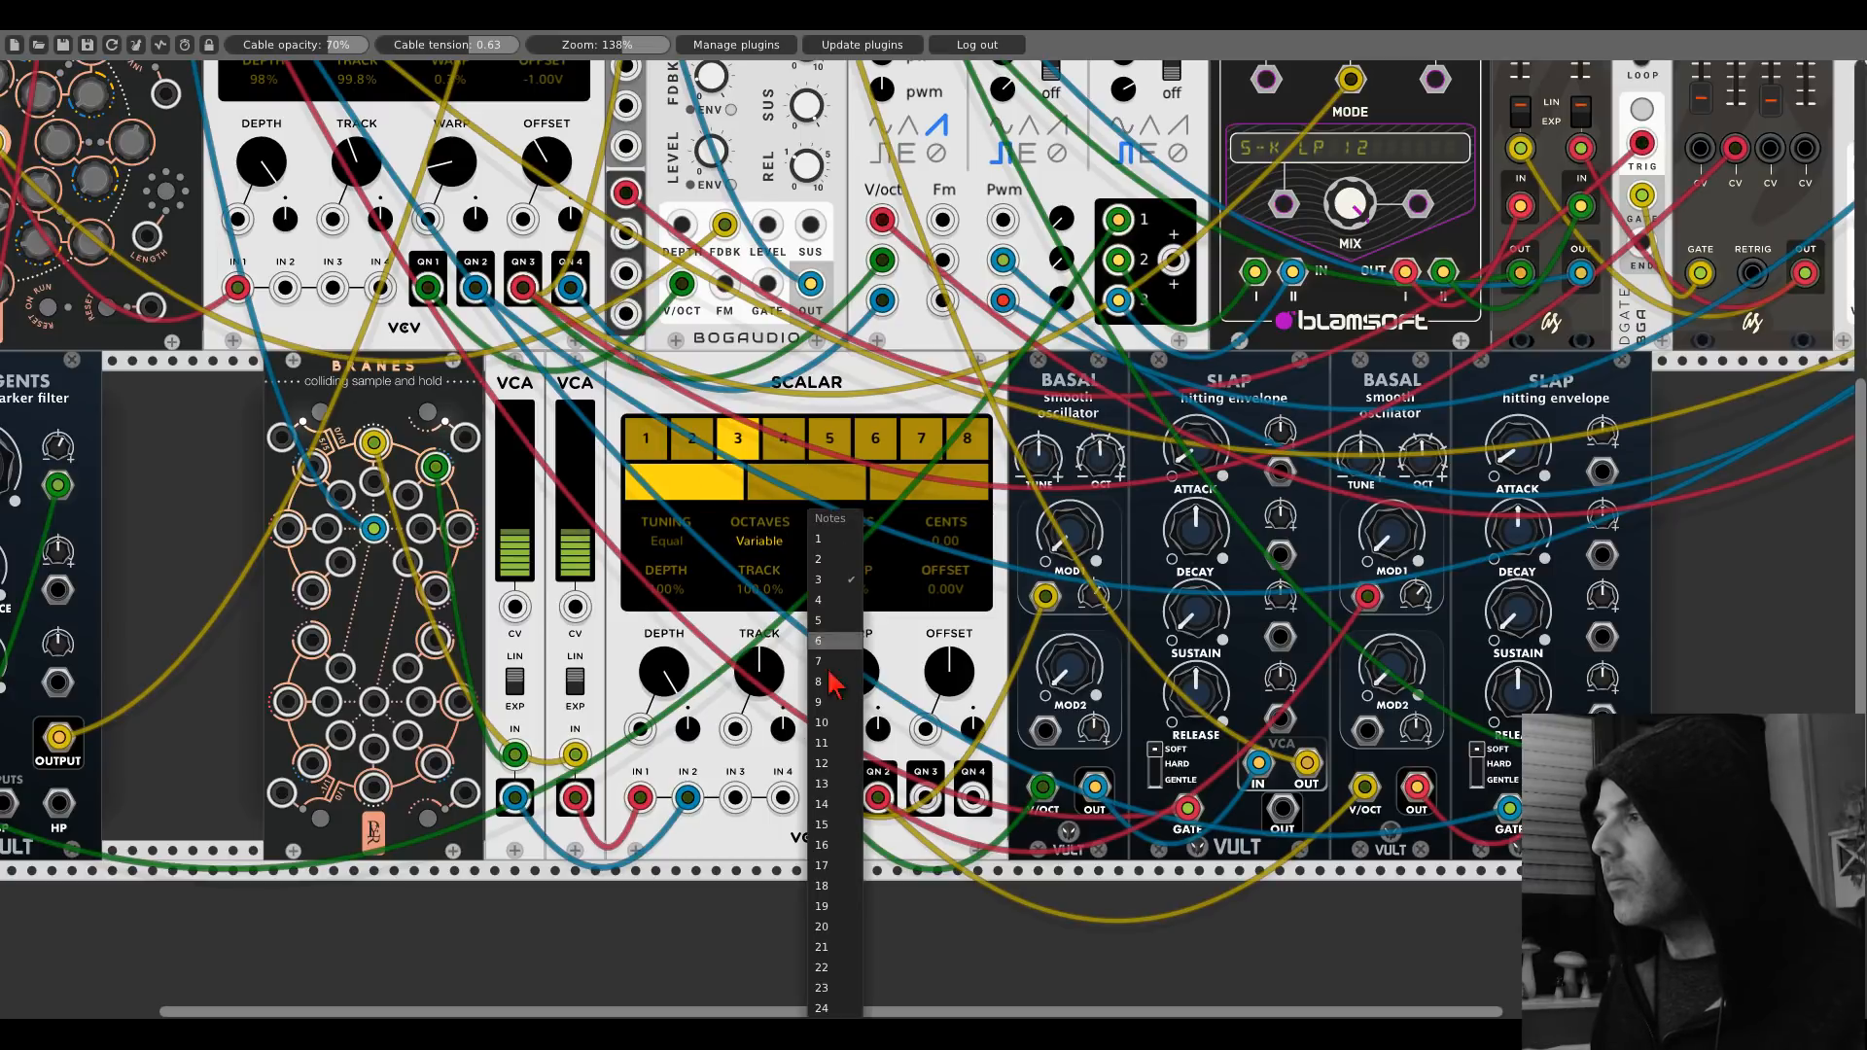
{"action": "left_click", "coordinate": [835, 1008]}
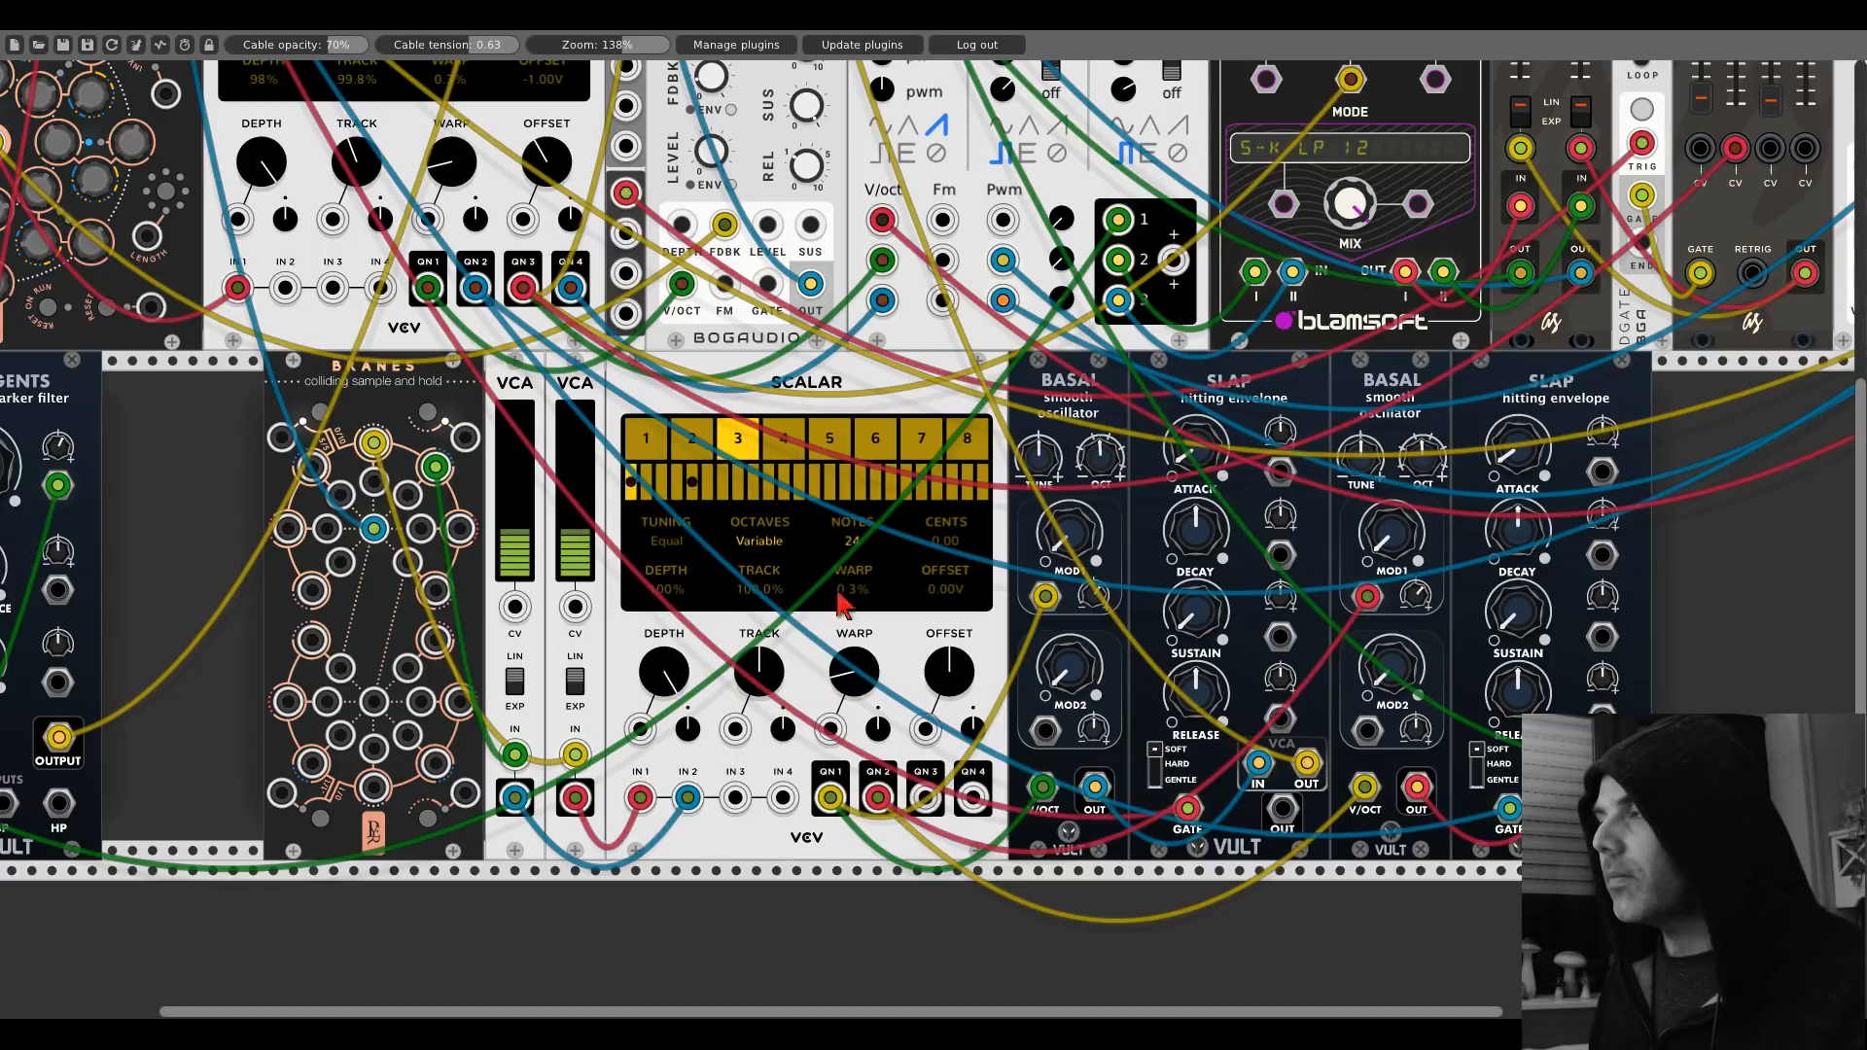
{"action": "left_click", "coordinate": [852, 541]}
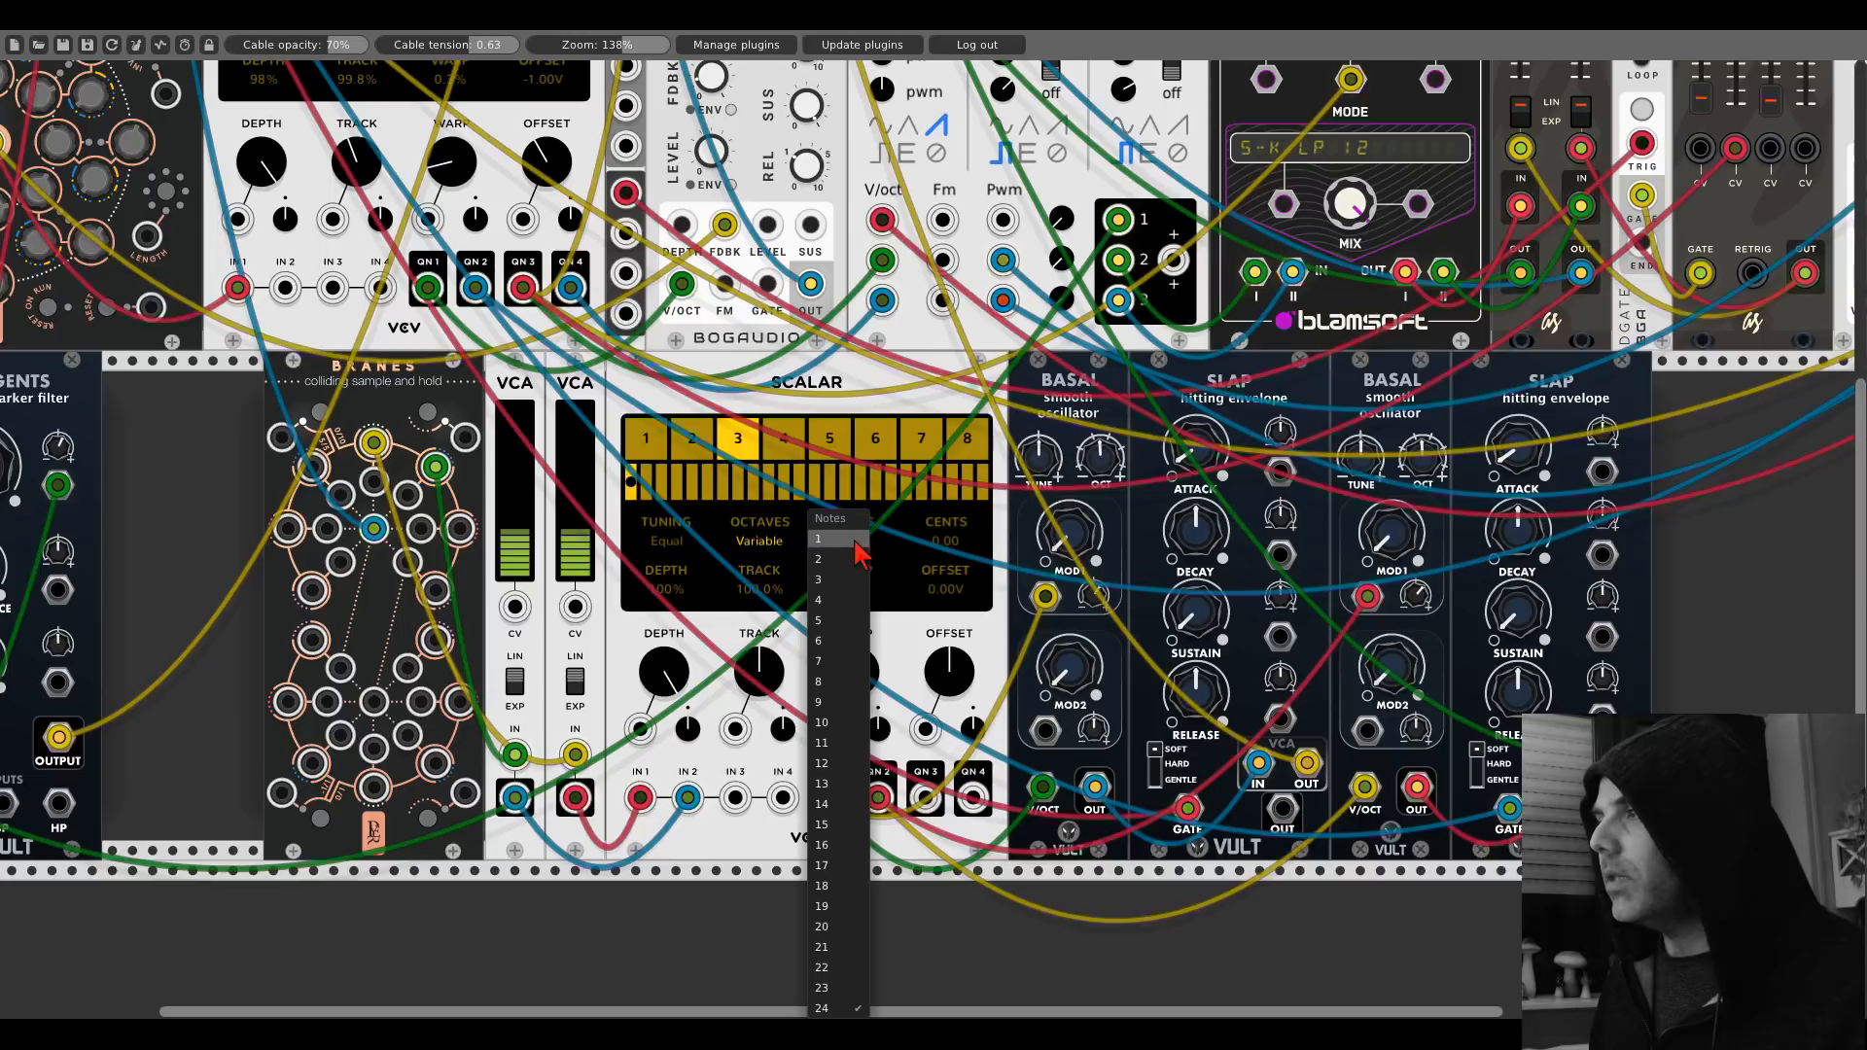
{"action": "left_click", "coordinate": [834, 764]}
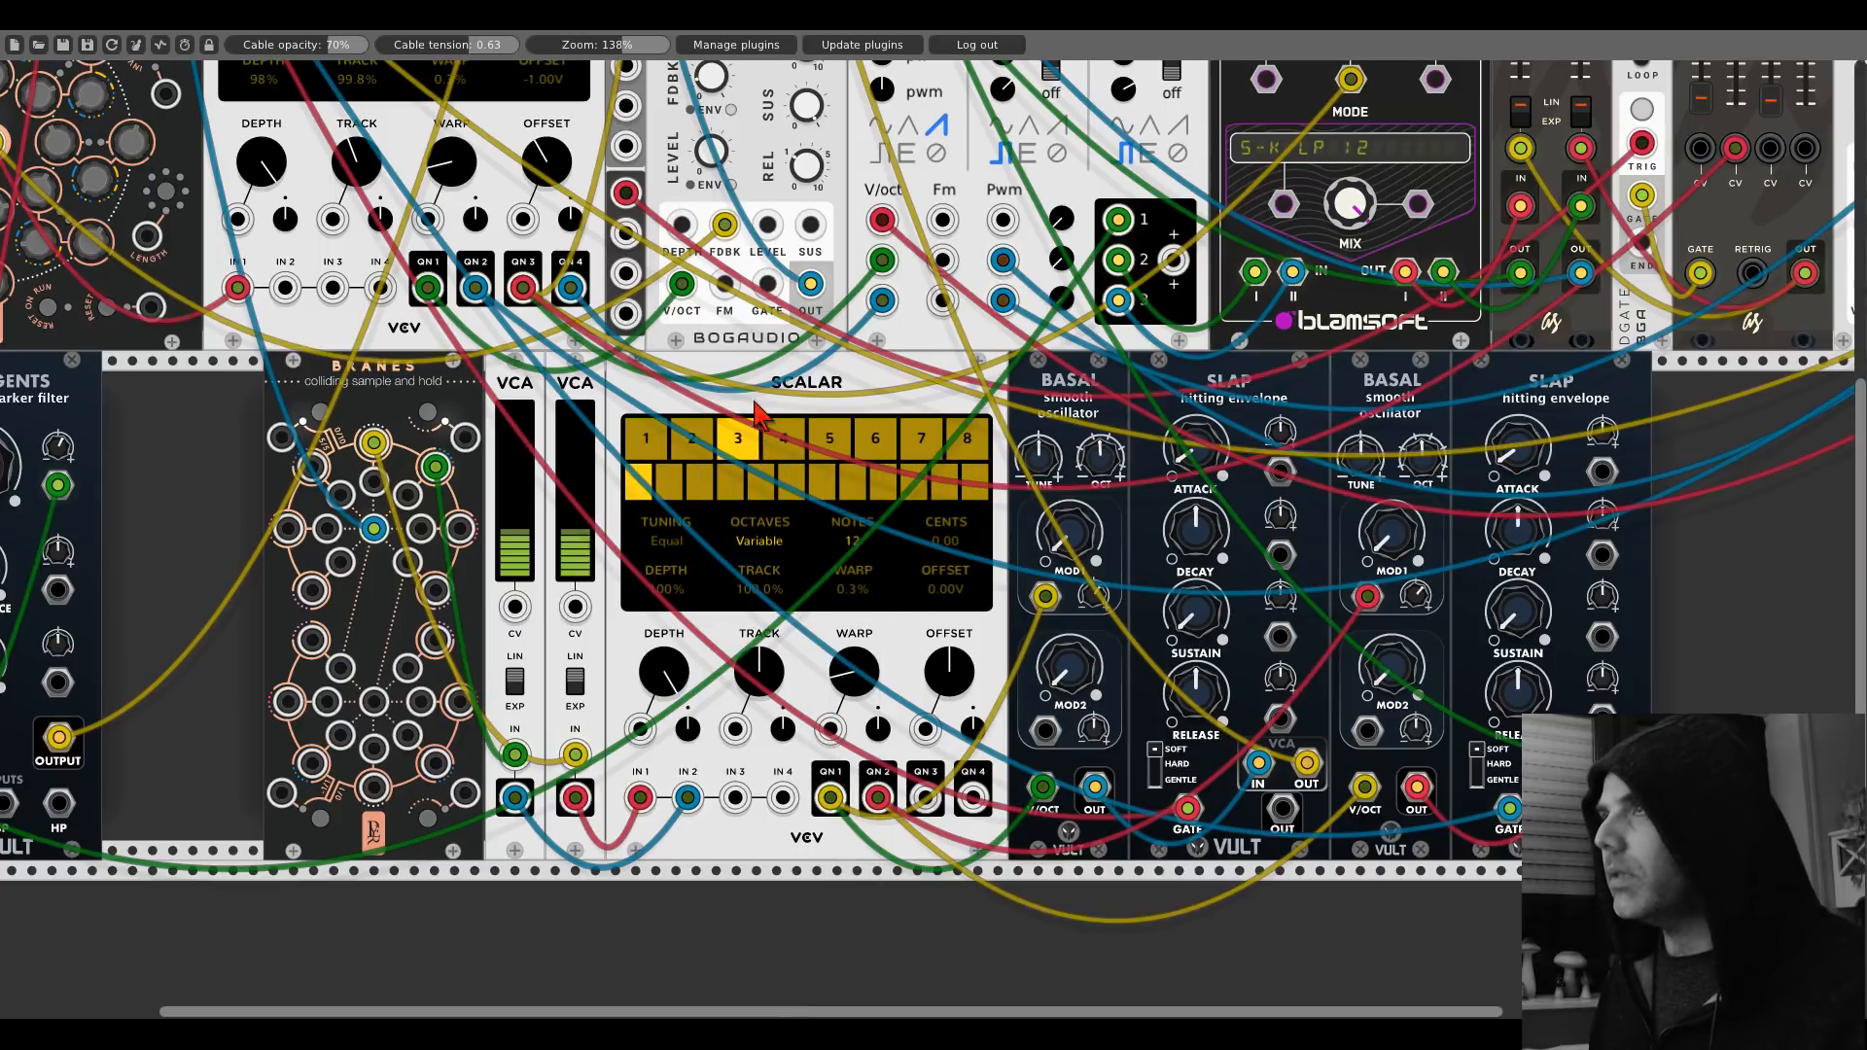
Duplicate the upper Scalar into the empty row below and move the lower Scalar's IN 1 and IN 2 cables to the duplicate.
{"action": "scroll", "coordinate": [680, 312], "scroll_direction": "up", "scroll_amount": 3}
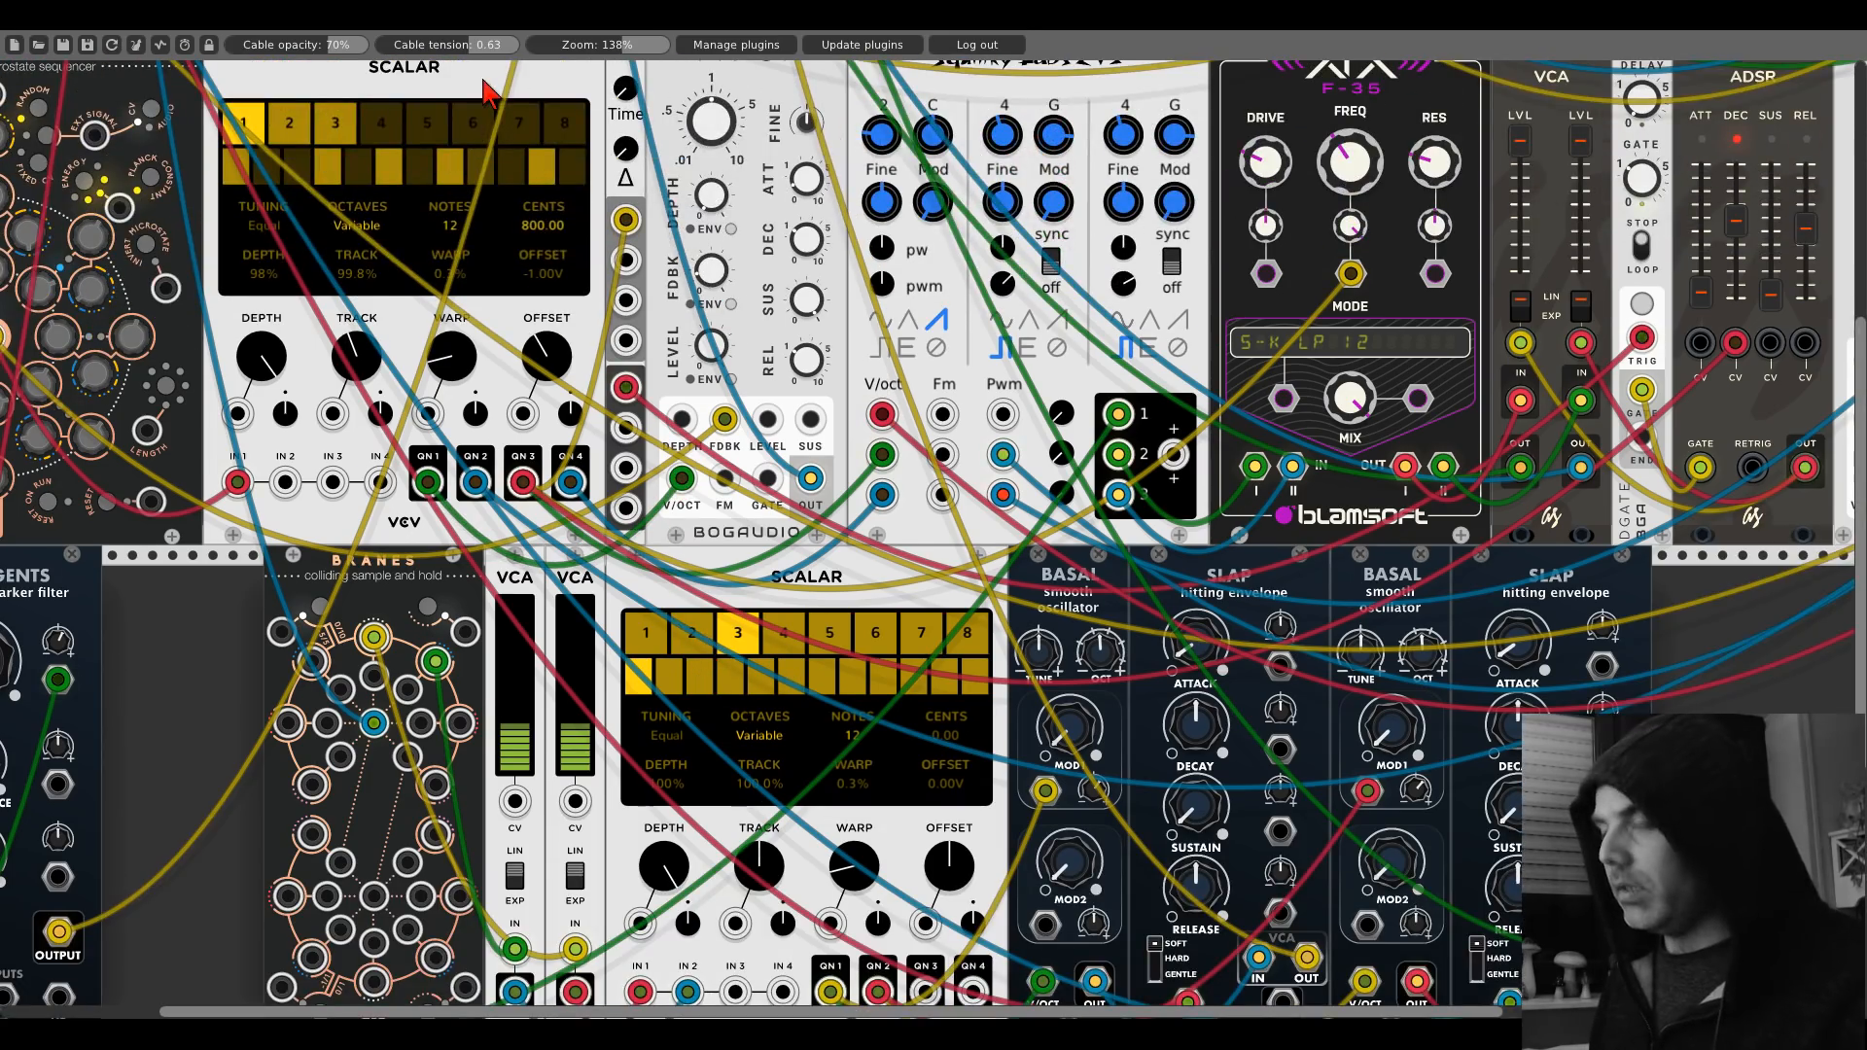
{"action": "scroll", "coordinate": [483, 98], "scroll_direction": "up", "scroll_amount": 5}
{"action": "scroll", "coordinate": [483, 110], "scroll_direction": "down", "scroll_amount": 7}
{"action": "scroll", "coordinate": [484, 110], "scroll_direction": "down", "scroll_amount": 8}
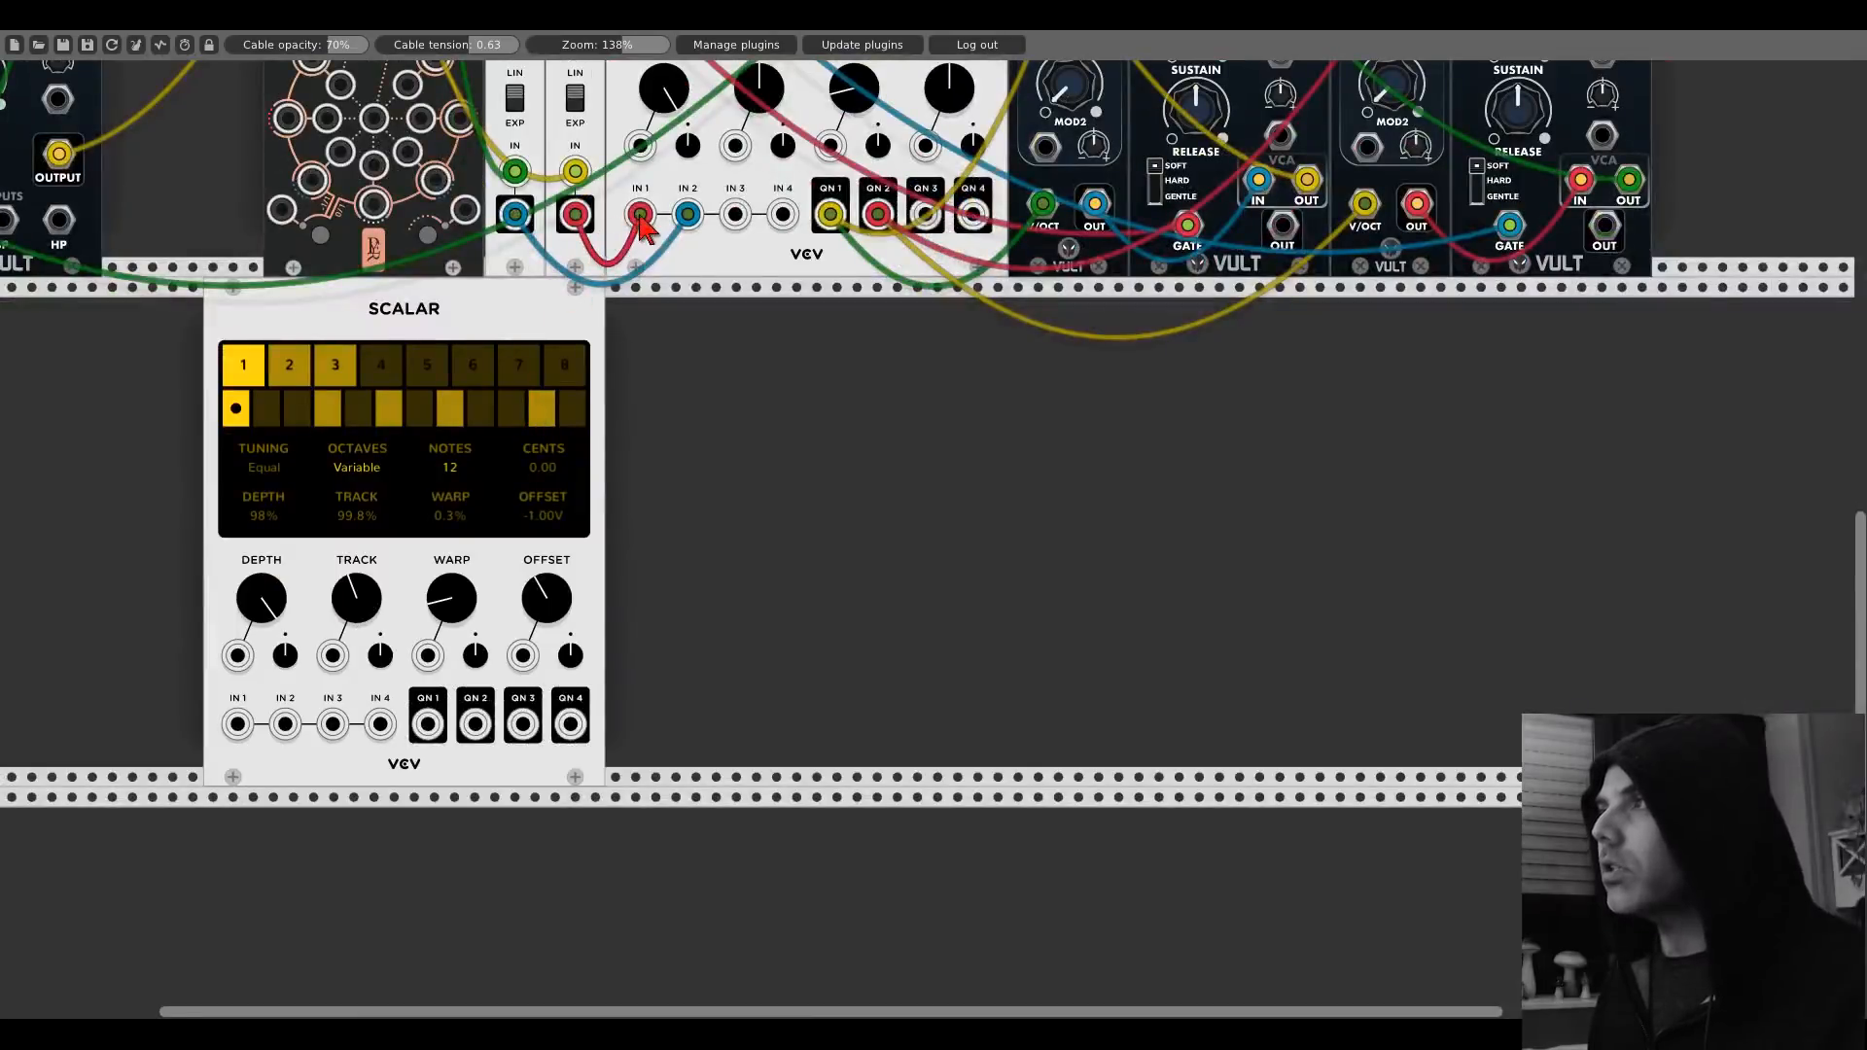
{"action": "left_click_drag", "start_coordinate": [642, 218], "coordinate": [237, 725]}
{"action": "left_click_drag", "start_coordinate": [688, 214], "coordinate": [285, 724]}
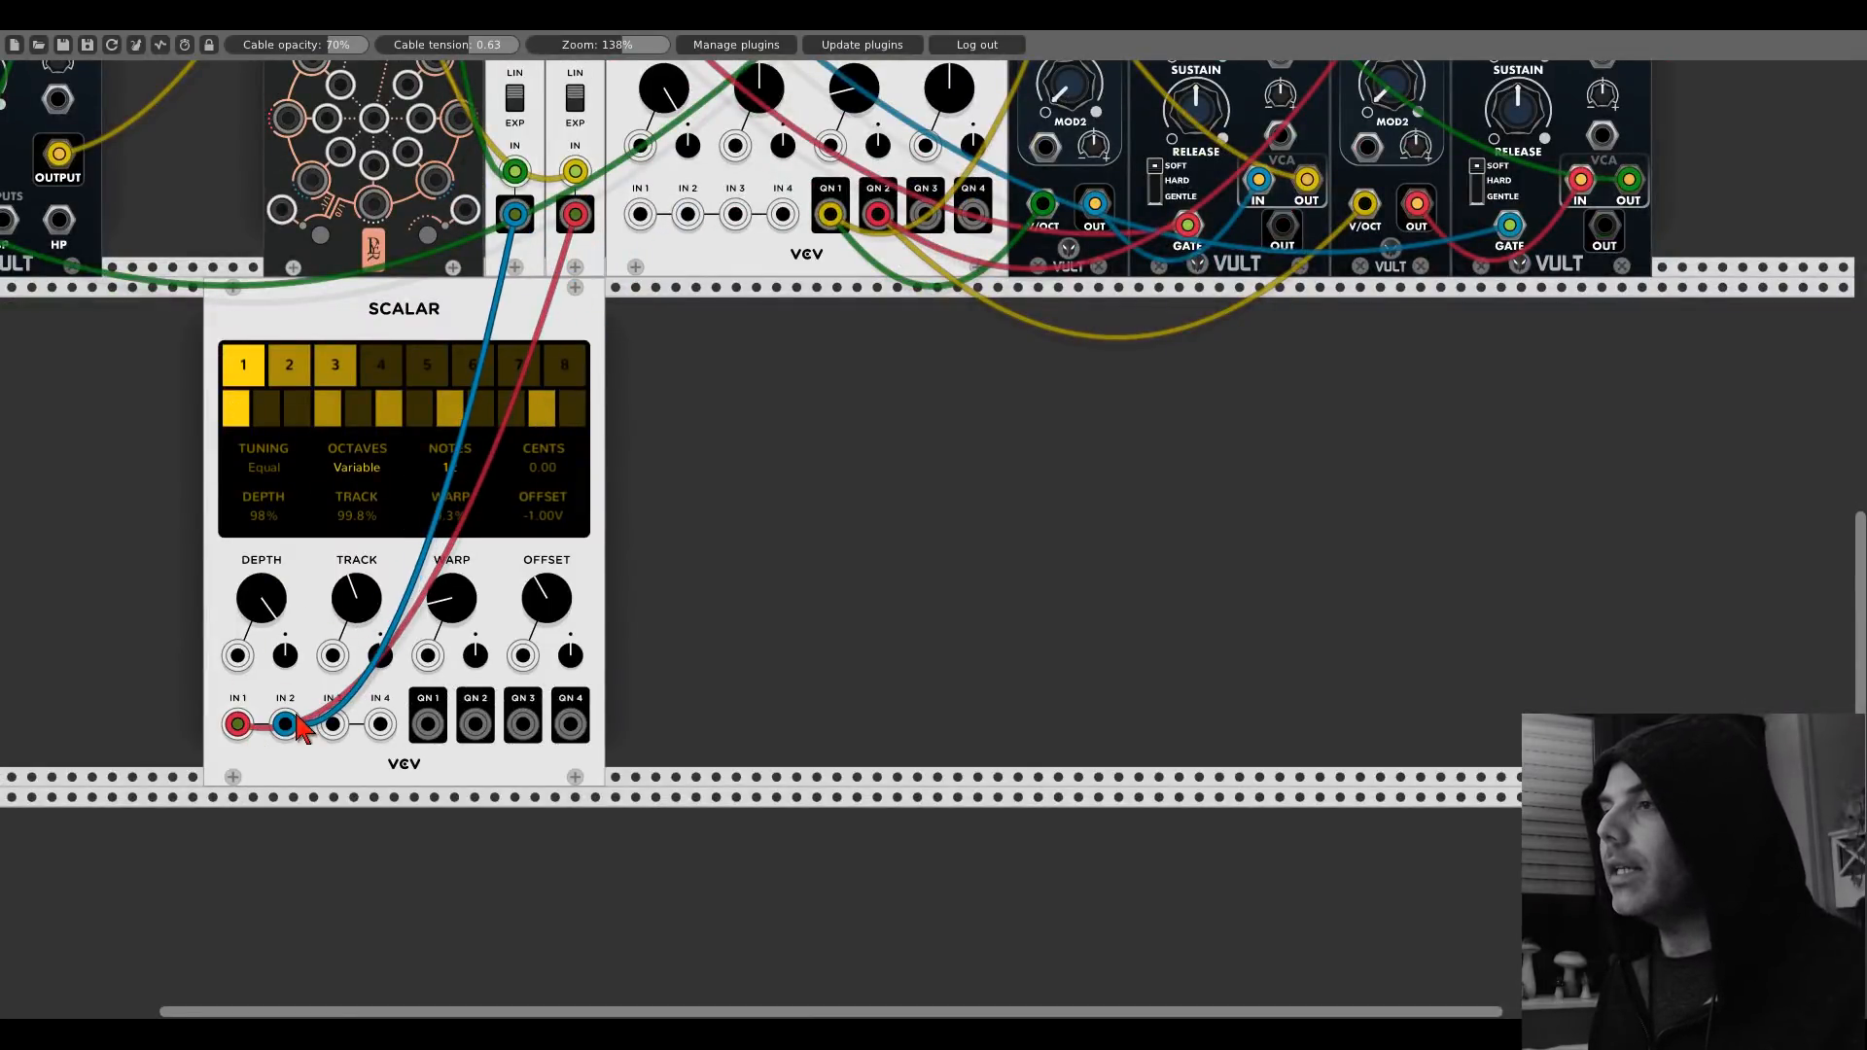
Move all QN 1 and QN 2 cables from the old lower Scalar to the matching outputs of the duplicate.
{"action": "left_click_drag", "start_coordinate": [831, 214], "coordinate": [428, 725]}
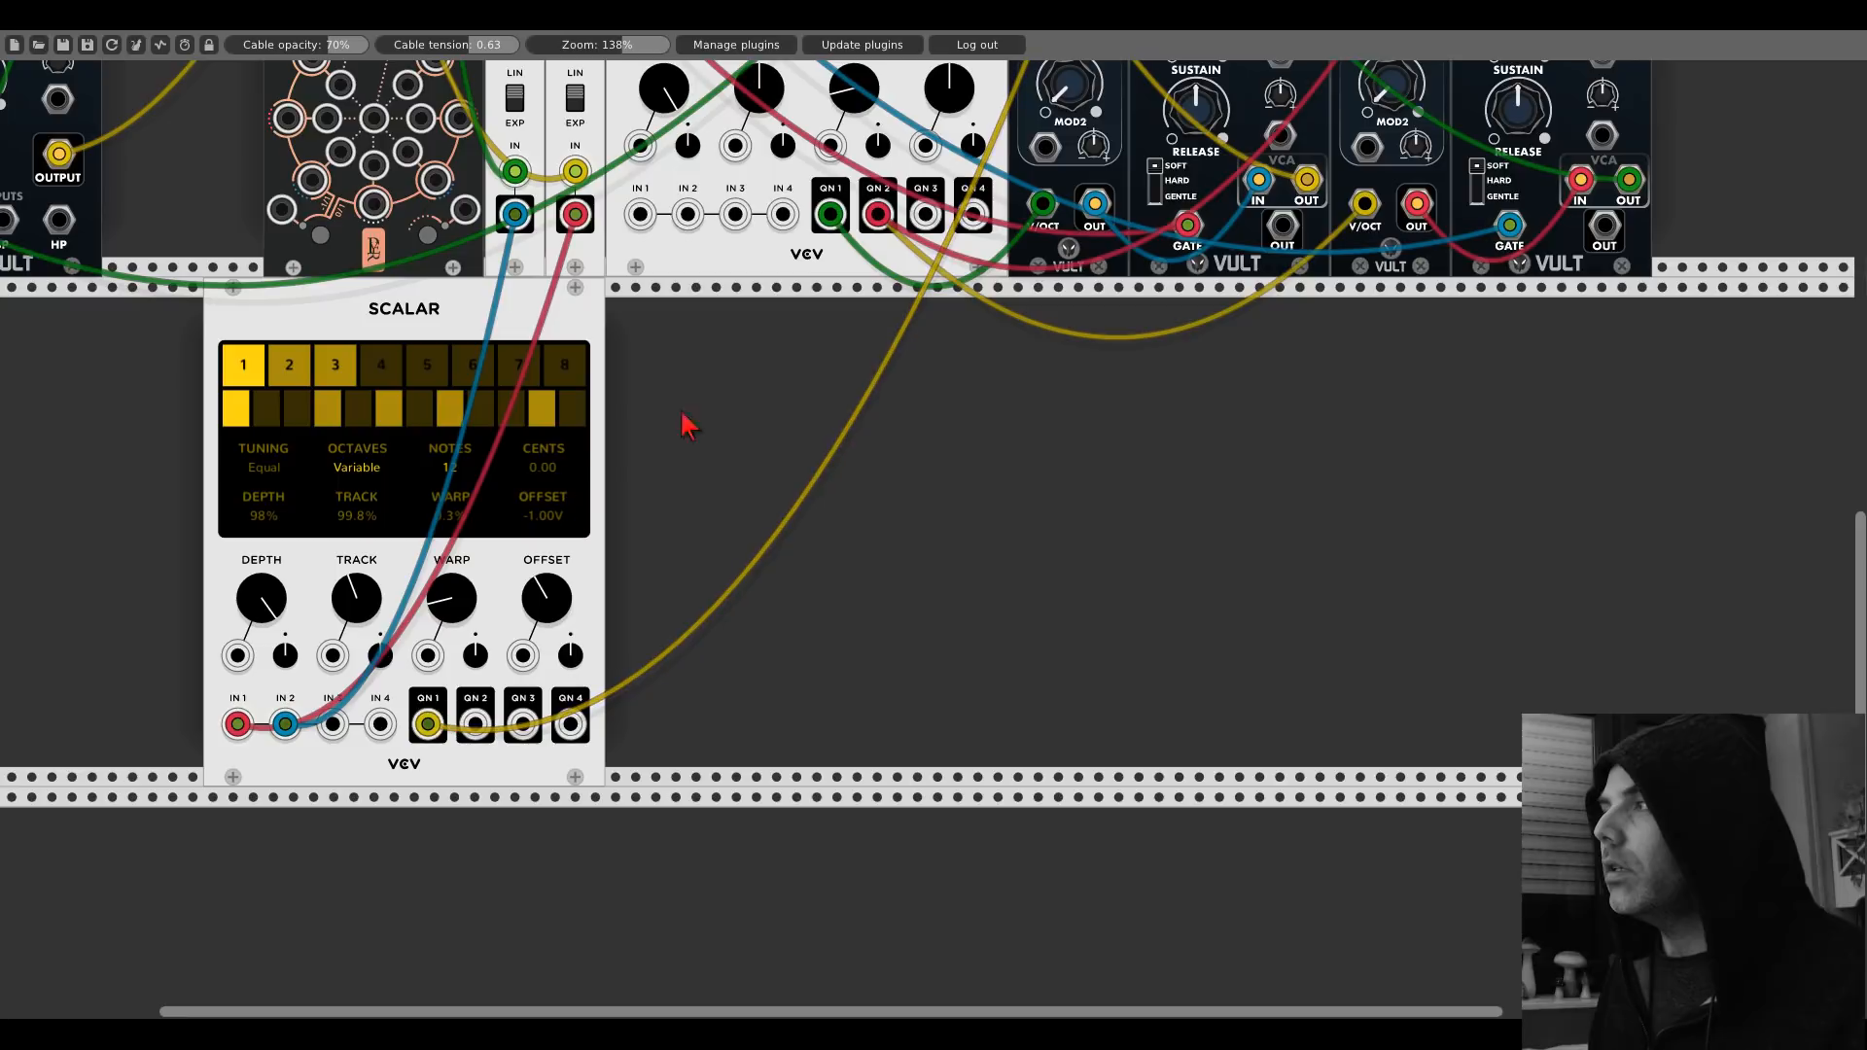
{"action": "left_click_drag", "start_coordinate": [831, 214], "coordinate": [475, 725]}
{"action": "left_click_drag", "start_coordinate": [877, 214], "coordinate": [476, 724]}
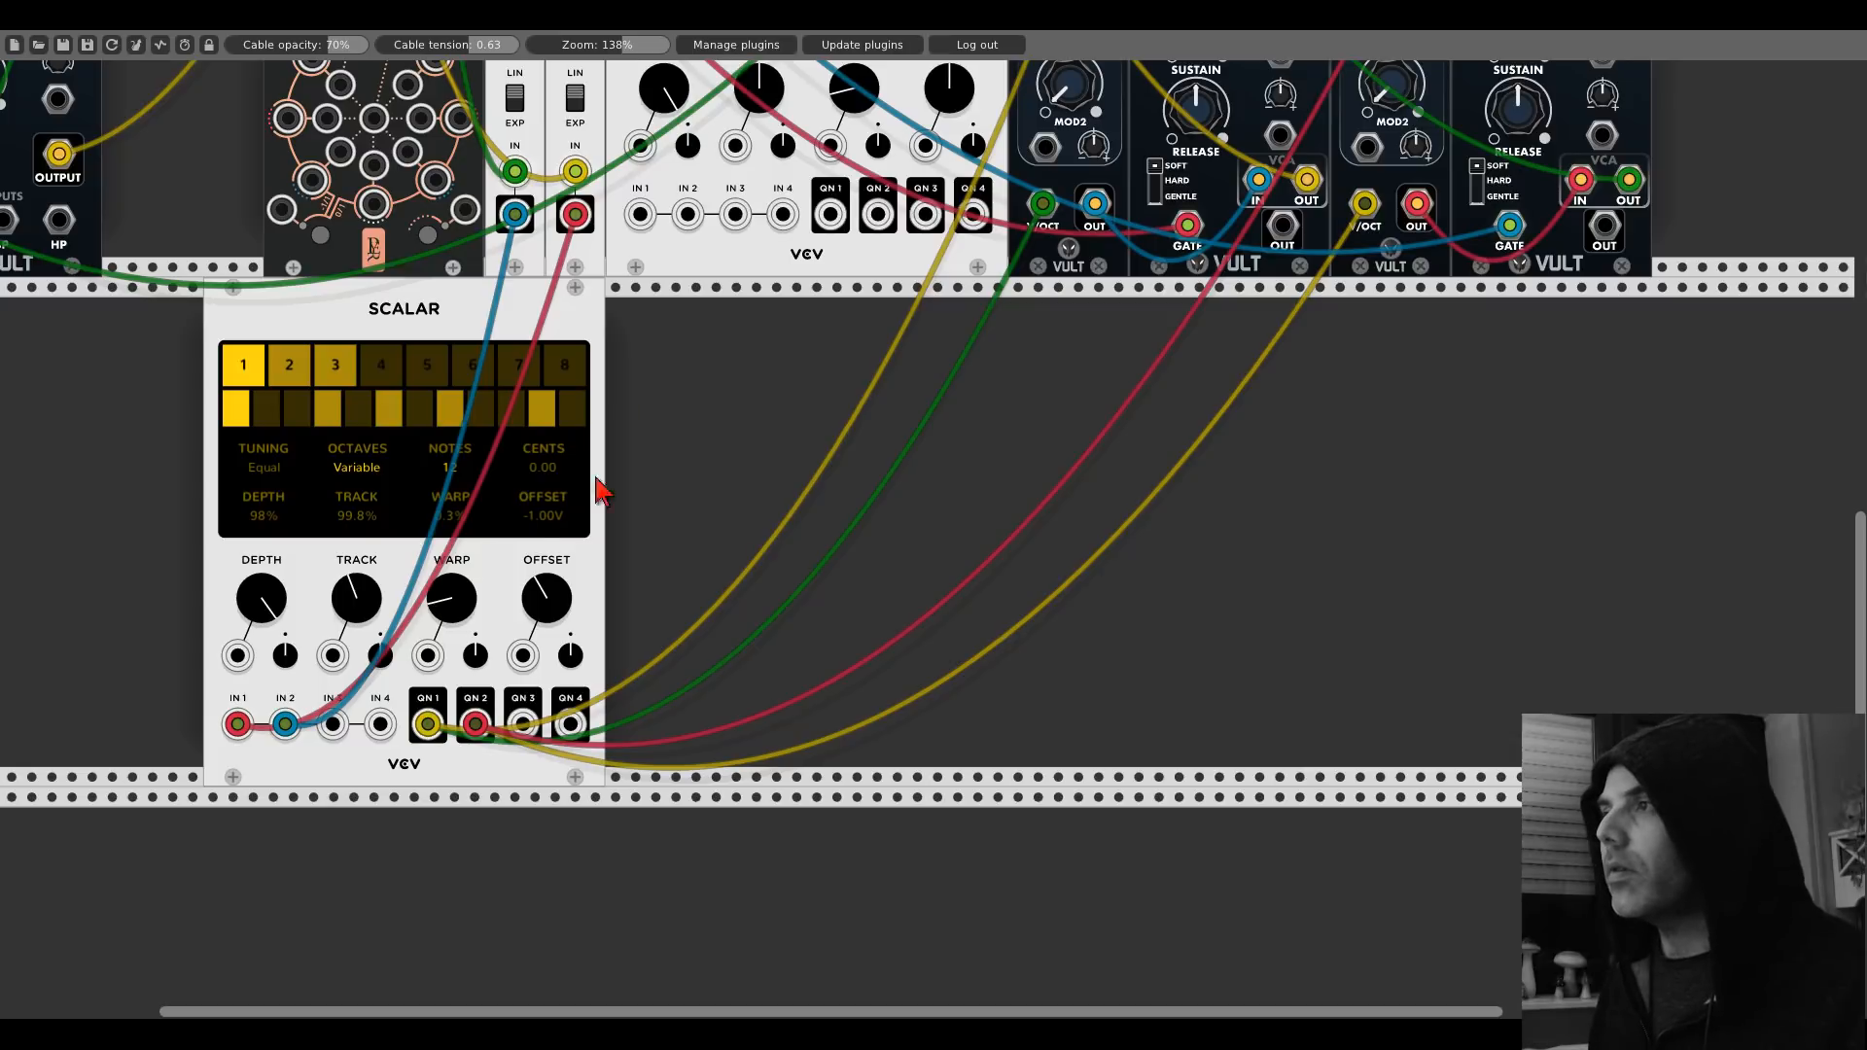
Set the duplicated Scalar's offset to 0.00 V, track to 100% and depth to 100%.
{"action": "double_click", "coordinate": [548, 612]}
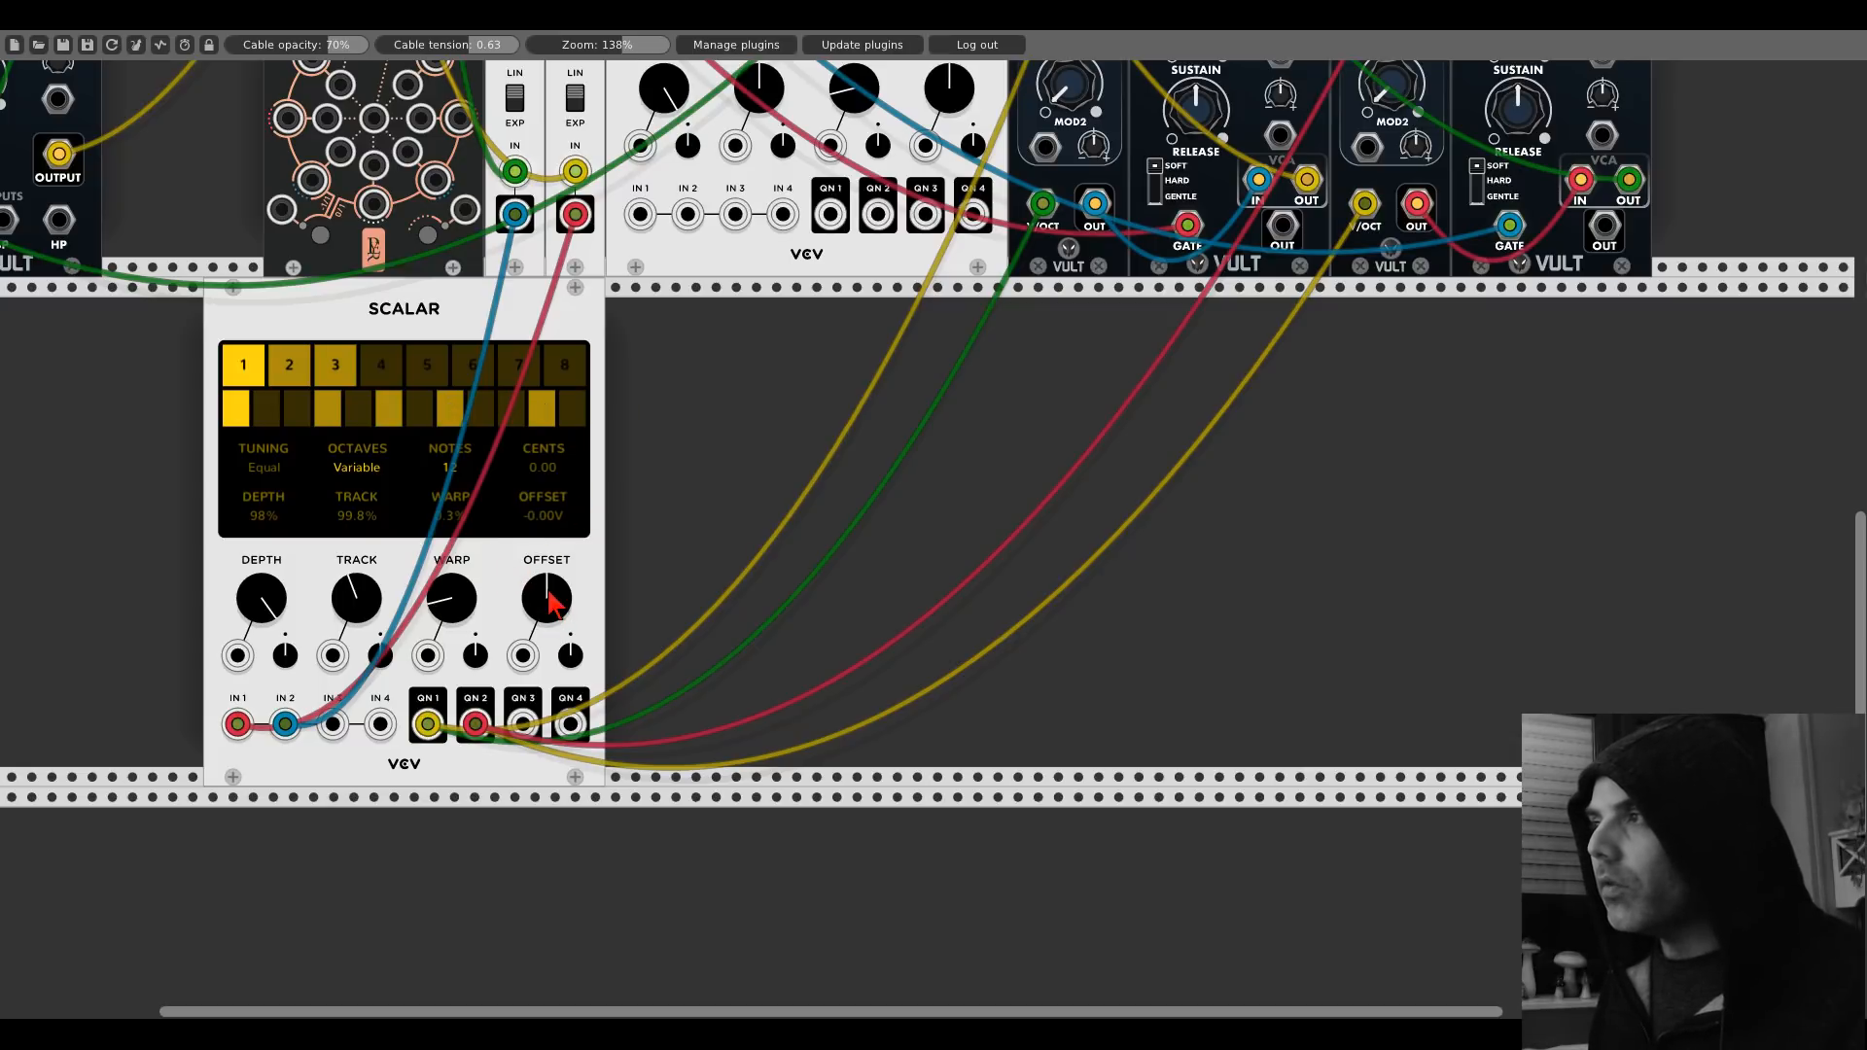
{"action": "double_click", "coordinate": [357, 598]}
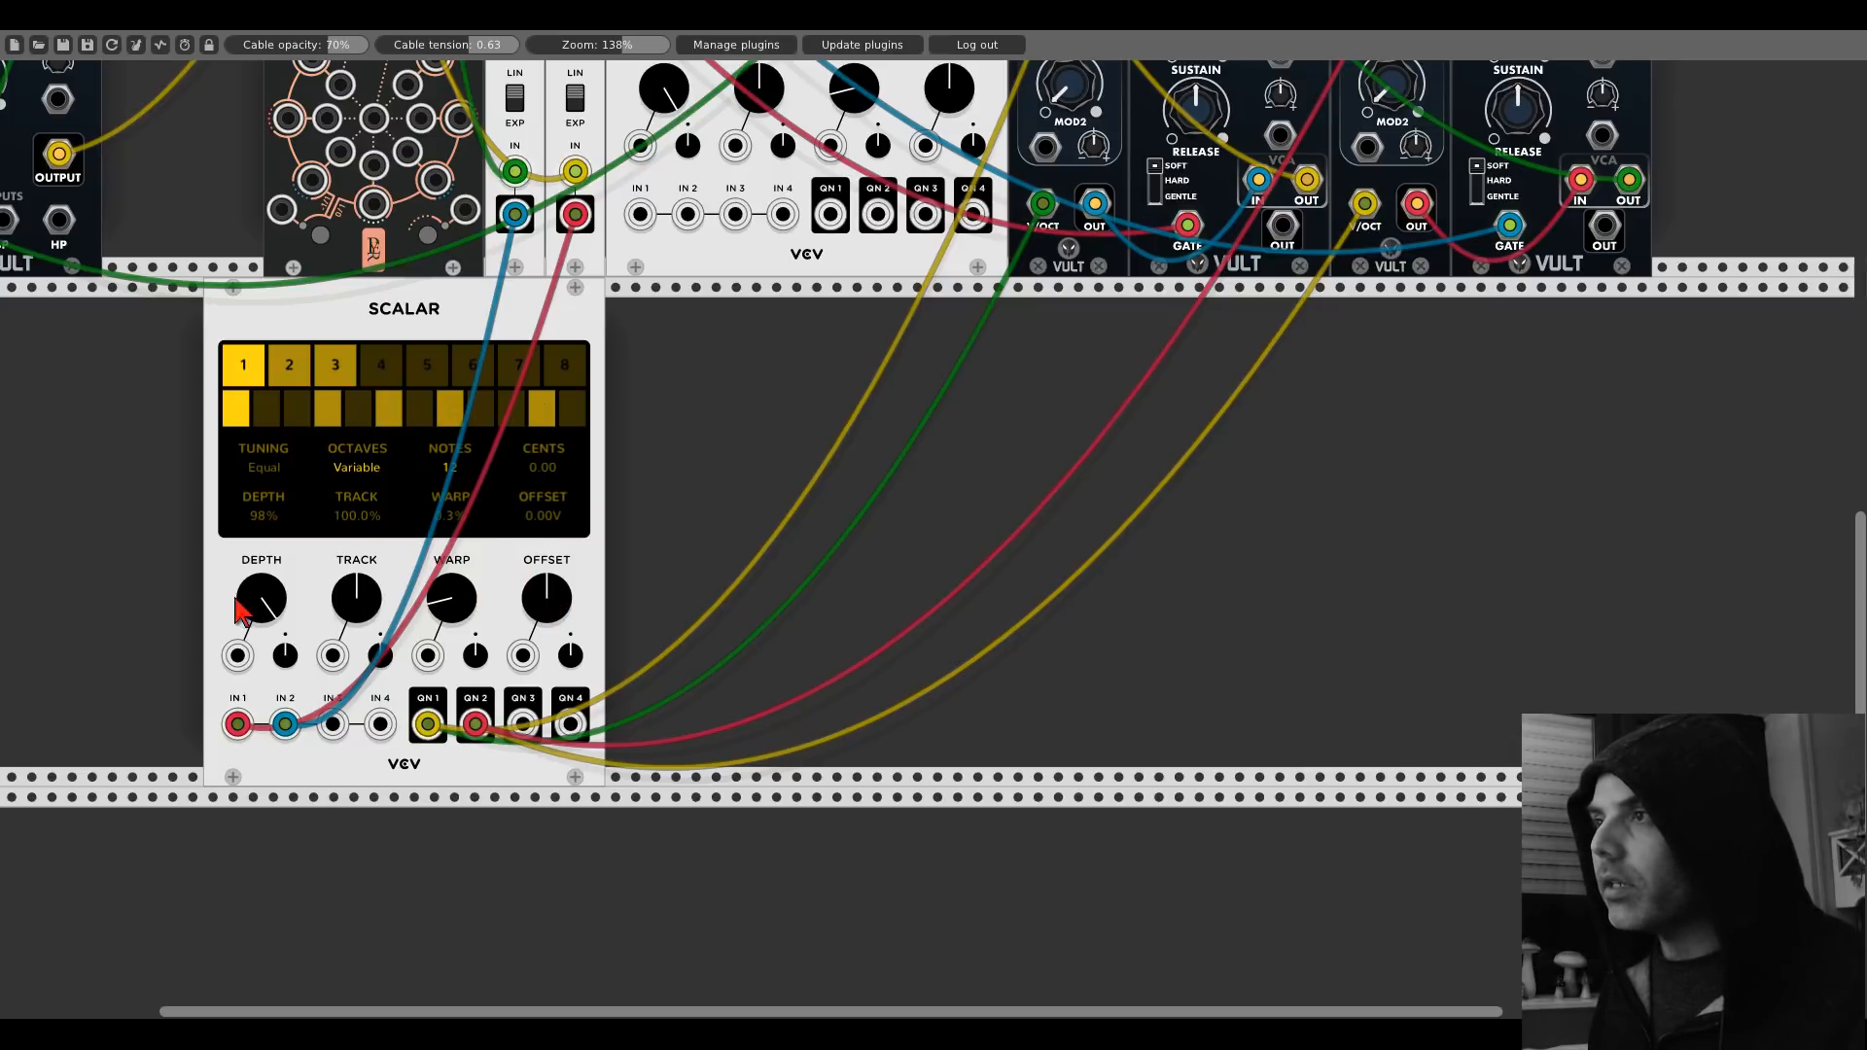
{"action": "right_click", "coordinate": [248, 598]}
{"action": "left_click", "coordinate": [282, 642]}
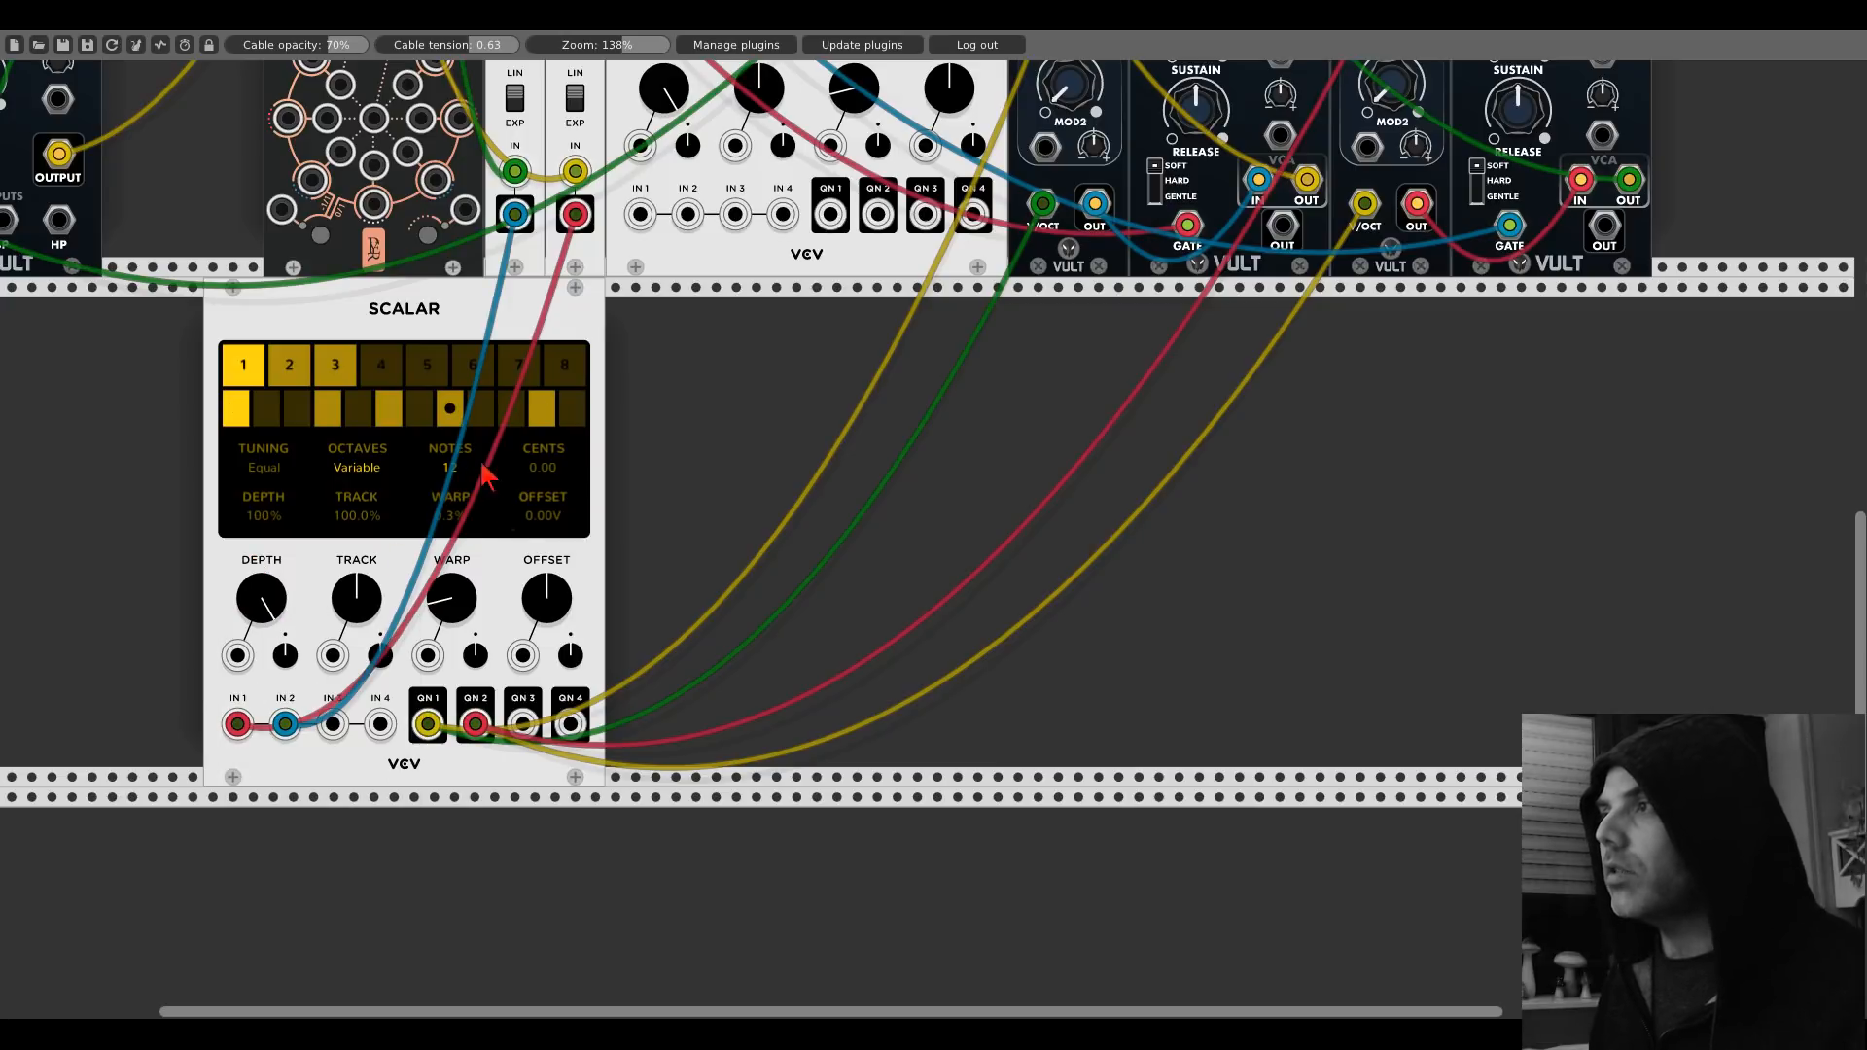
Delete the old lower Scalar and move the duplicate into its place between the VCAs and the first Basal.
{"action": "scroll", "coordinate": [782, 343], "scroll_direction": "up", "scroll_amount": 5}
{"action": "right_click", "coordinate": [797, 245]}
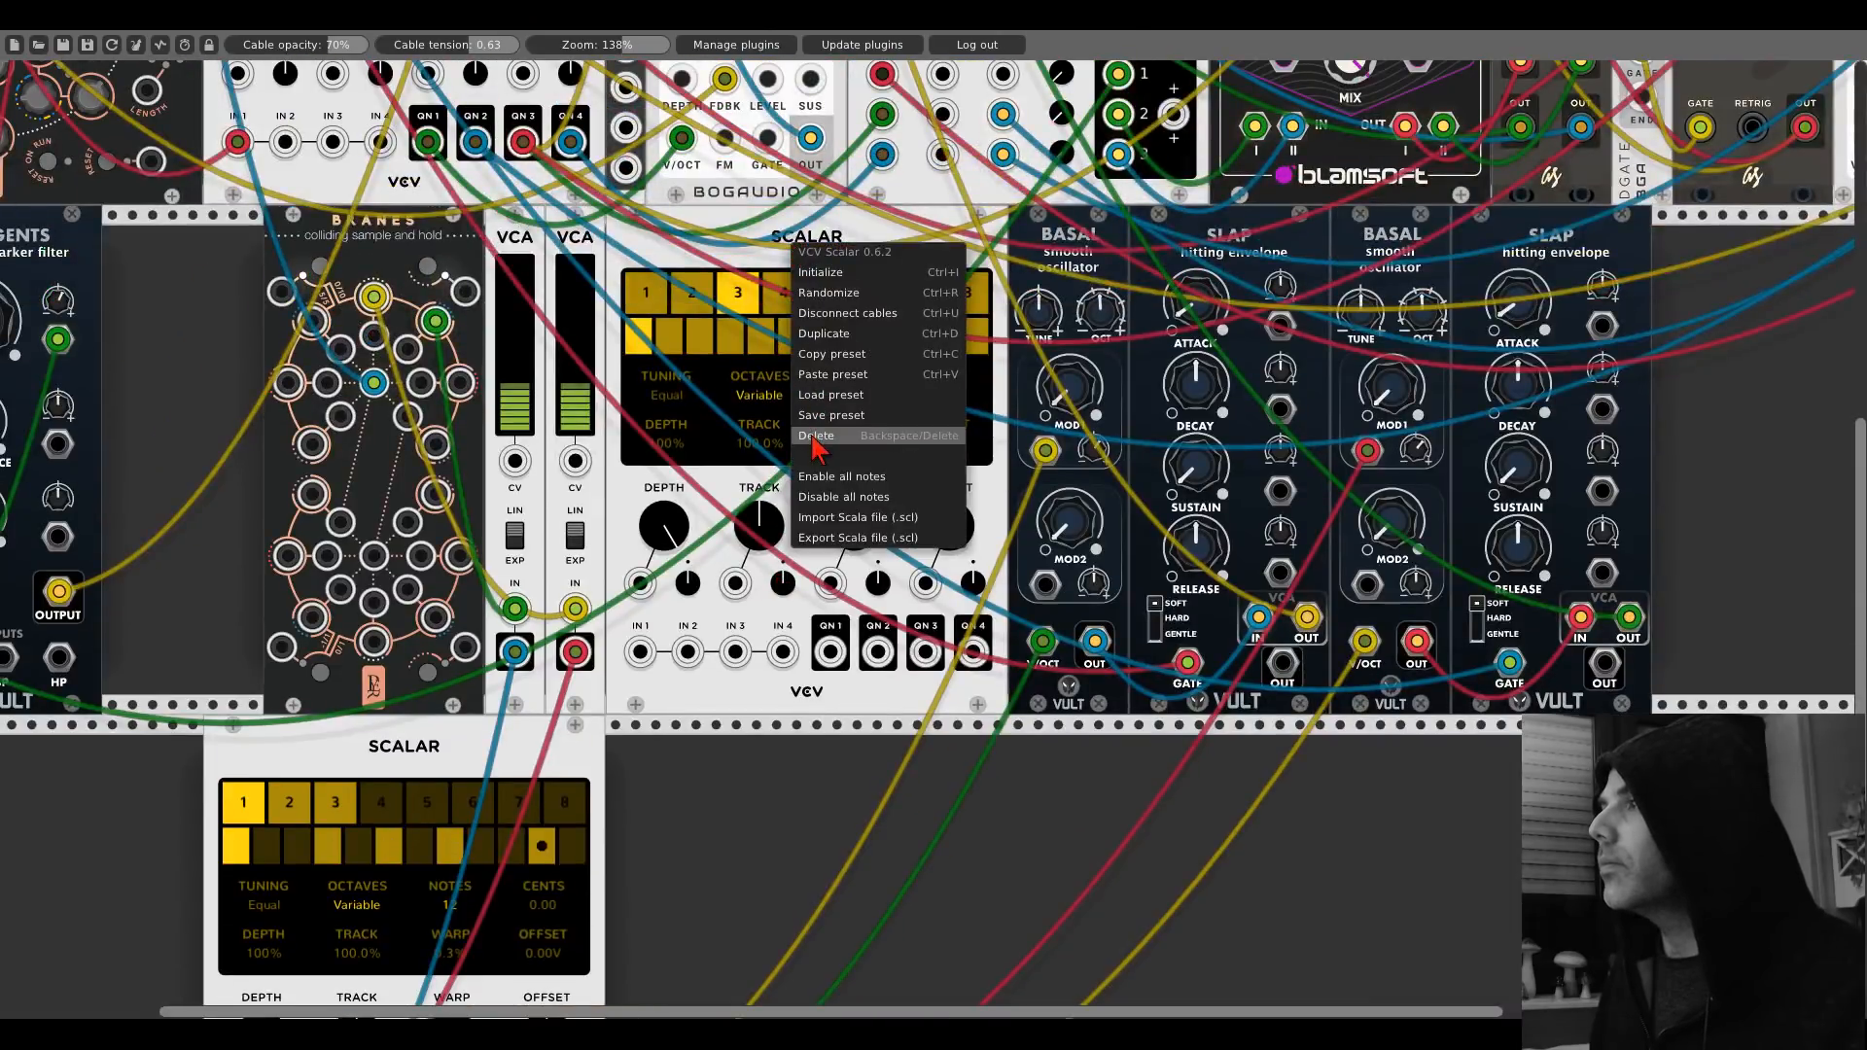
{"action": "left_click", "coordinate": [821, 446]}
{"action": "left_click_drag", "start_coordinate": [450, 769], "coordinate": [868, 323]}
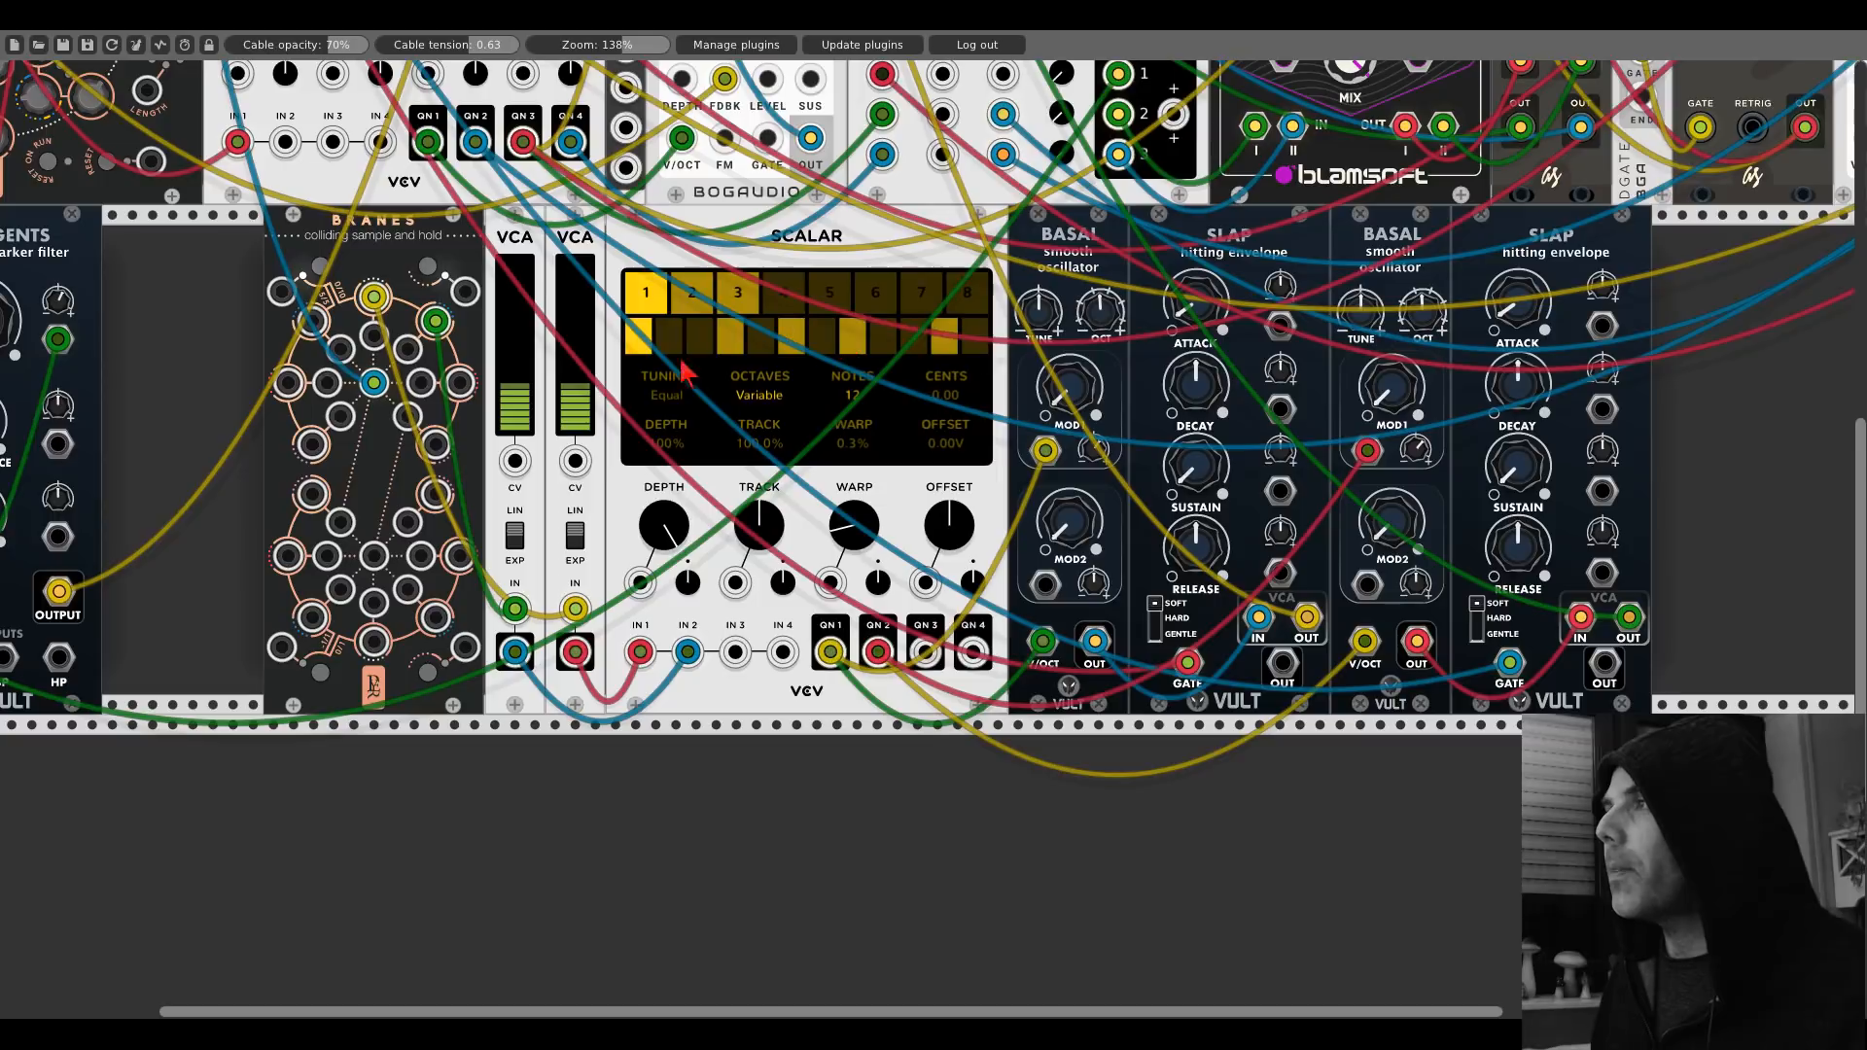
{"action": "scroll", "coordinate": [459, 355], "scroll_direction": "down", "scroll_amount": 1}
{"action": "scroll", "coordinate": [459, 355], "scroll_direction": "up", "scroll_amount": 3}
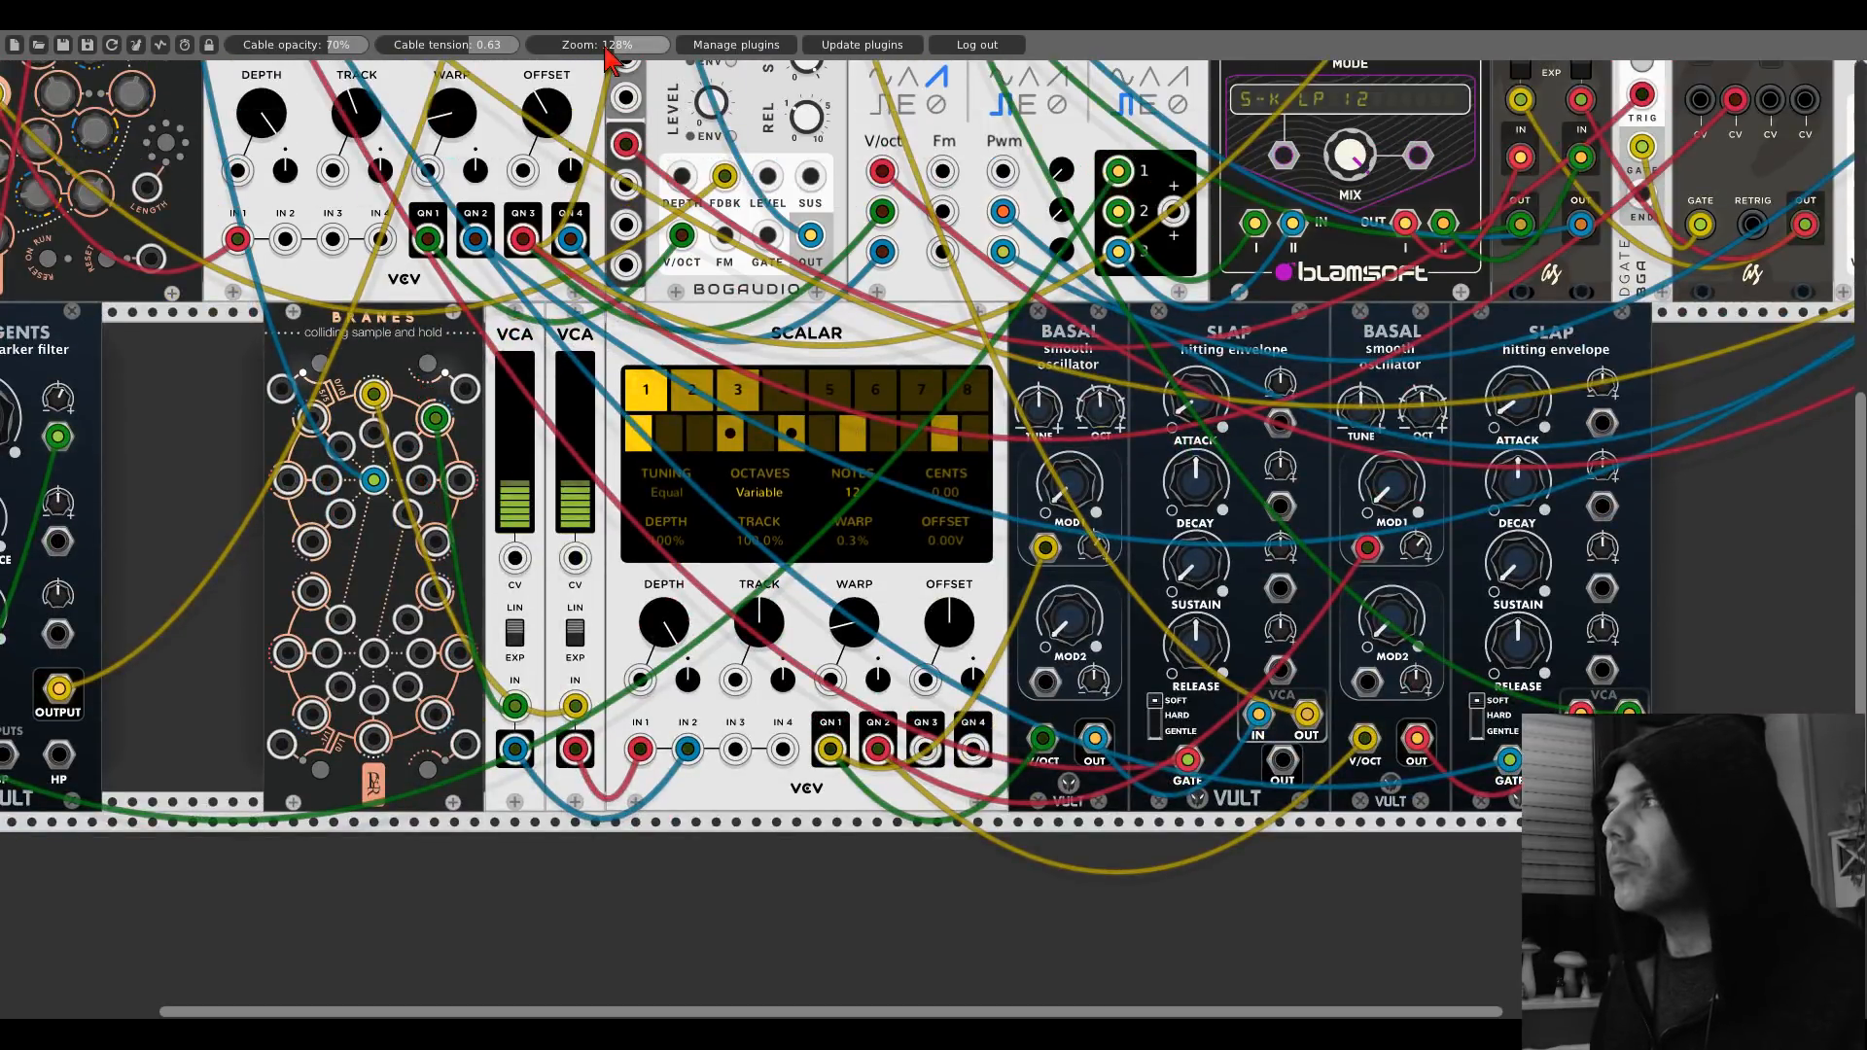
Look over the patch from the mixer and effects down to the Scalar, Basal and Slap modules in the lower row.
{"action": "scroll", "coordinate": [560, 107], "scroll_direction": "up", "scroll_amount": 12}
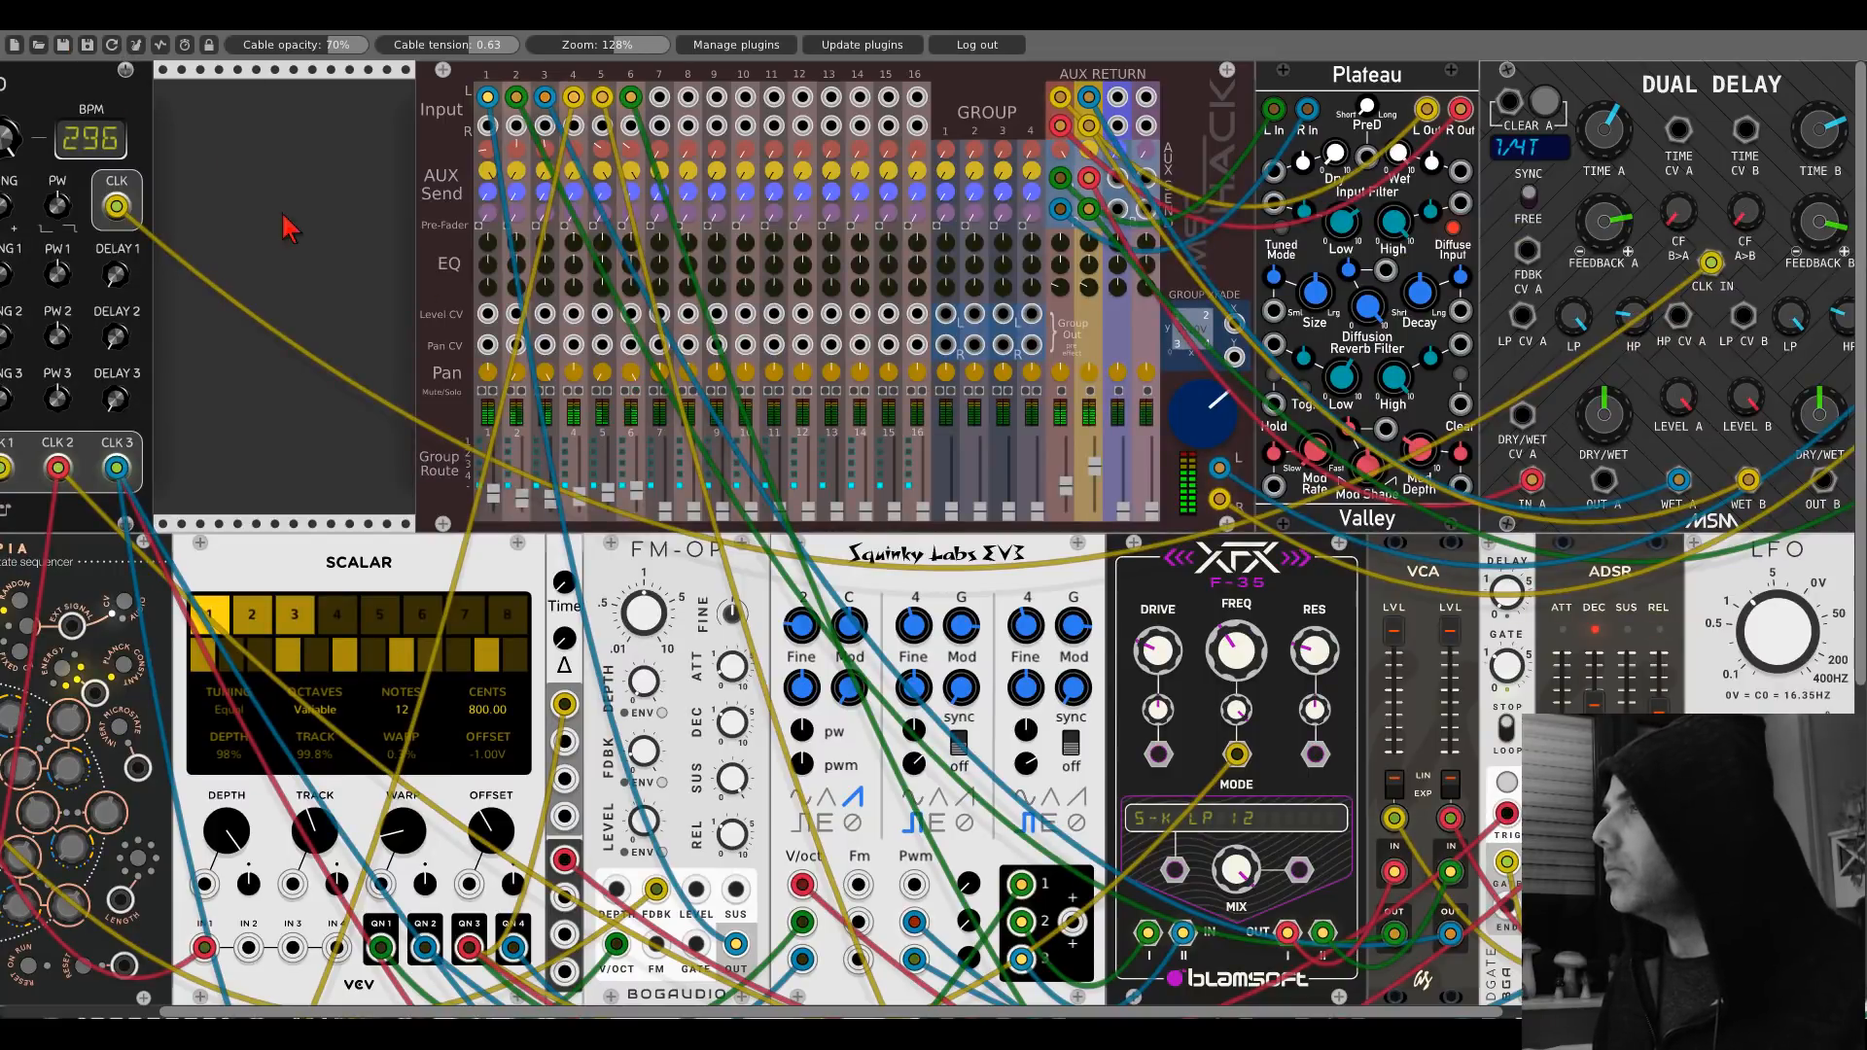
{"action": "scroll", "coordinate": [329, 234], "scroll_direction": "down", "scroll_amount": 3}
{"action": "scroll", "coordinate": [329, 233], "scroll_direction": "down", "scroll_amount": 8}
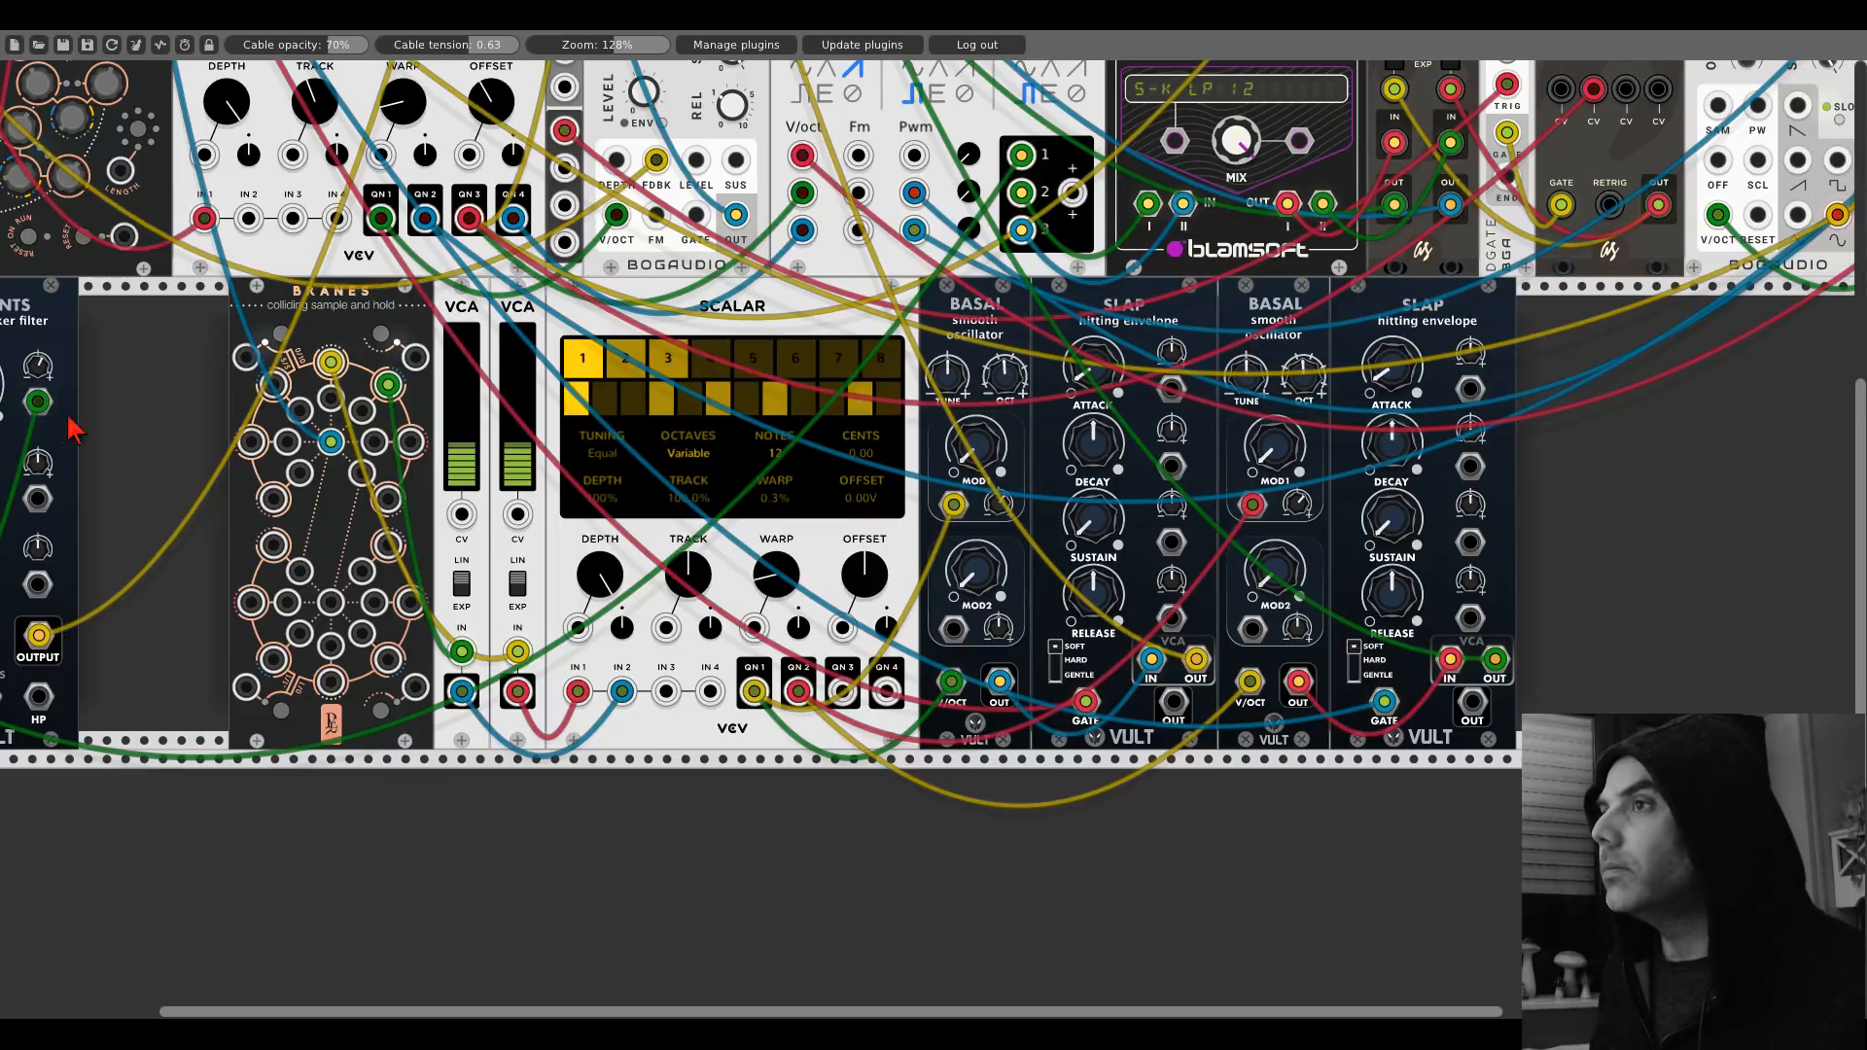
{"action": "scroll", "coordinate": [141, 366], "scroll_direction": "up", "scroll_amount": 3}
{"action": "scroll", "coordinate": [141, 366], "scroll_direction": "left", "scroll_amount": 3}
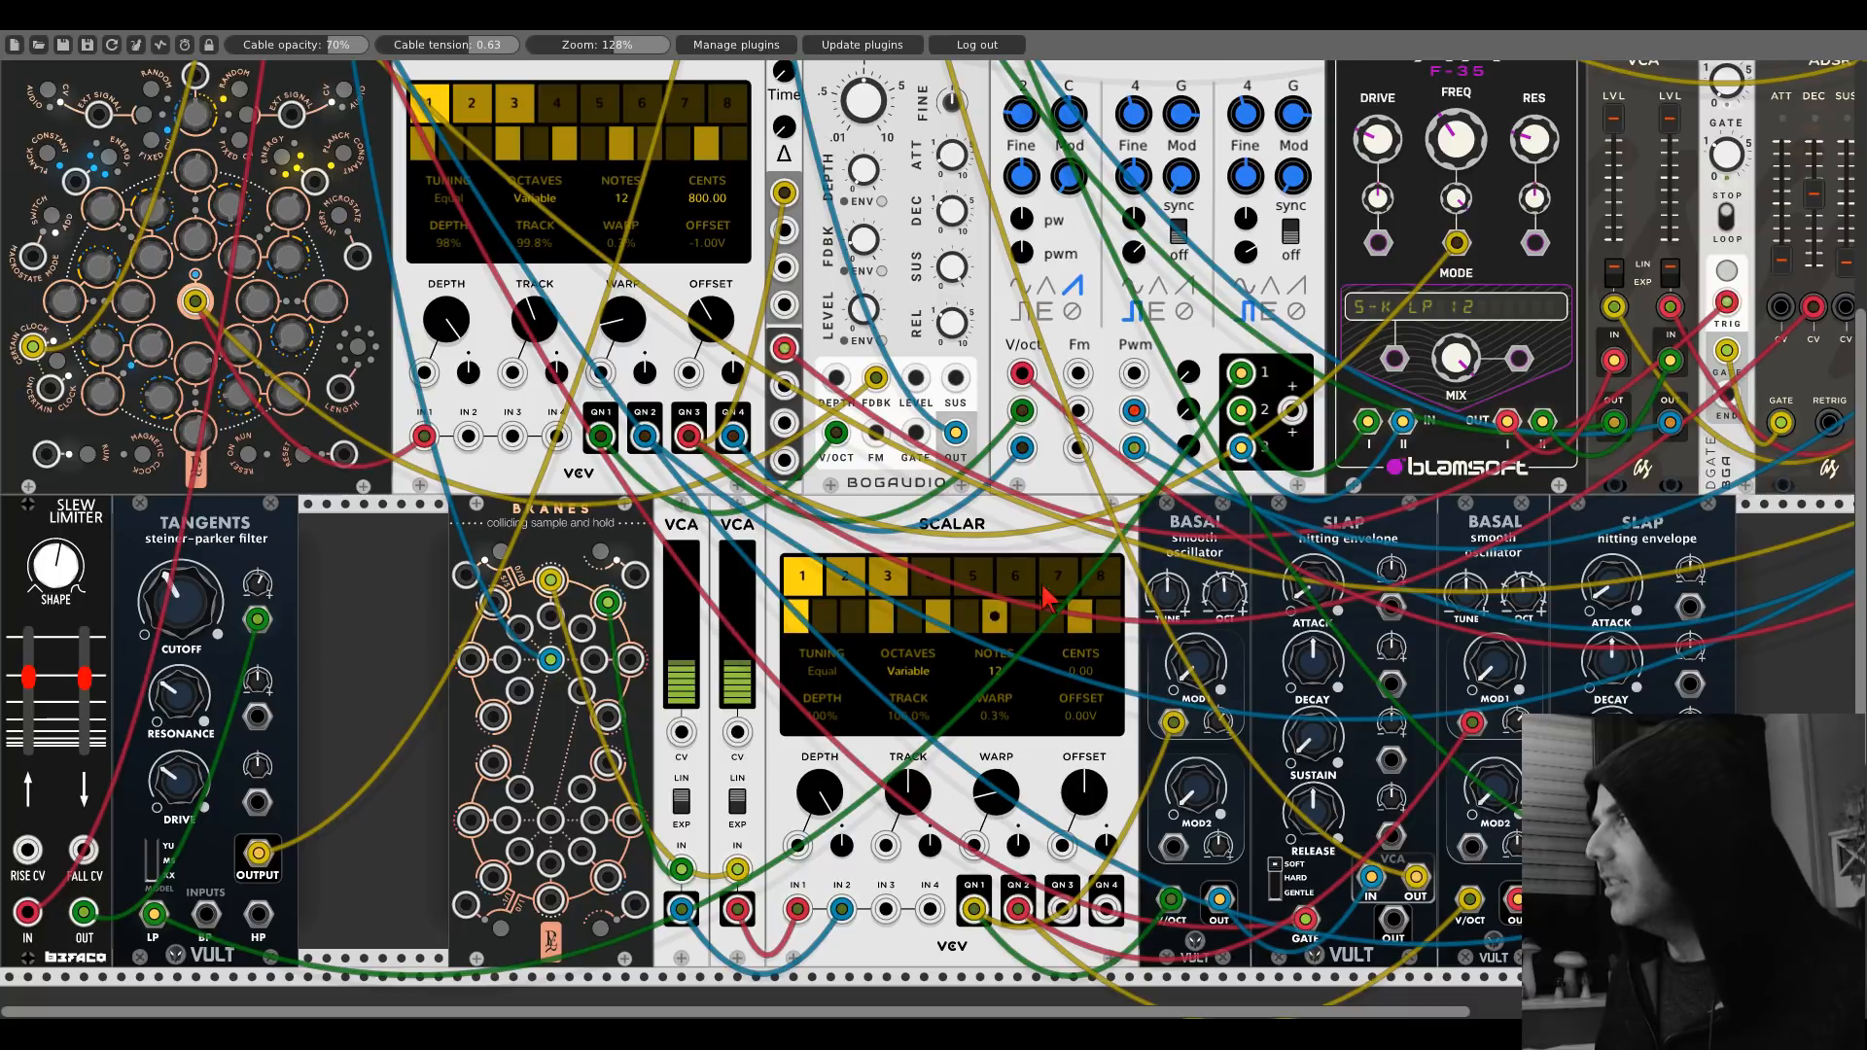
{"action": "scroll", "coordinate": [406, 614], "scroll_direction": "up", "scroll_amount": 1}
{"action": "scroll", "coordinate": [522, 362], "scroll_direction": "right", "scroll_amount": 10}
{"action": "scroll", "coordinate": [522, 362], "scroll_direction": "down", "scroll_amount": 3}
{"action": "scroll", "coordinate": [522, 362], "scroll_direction": "right", "scroll_amount": 2}
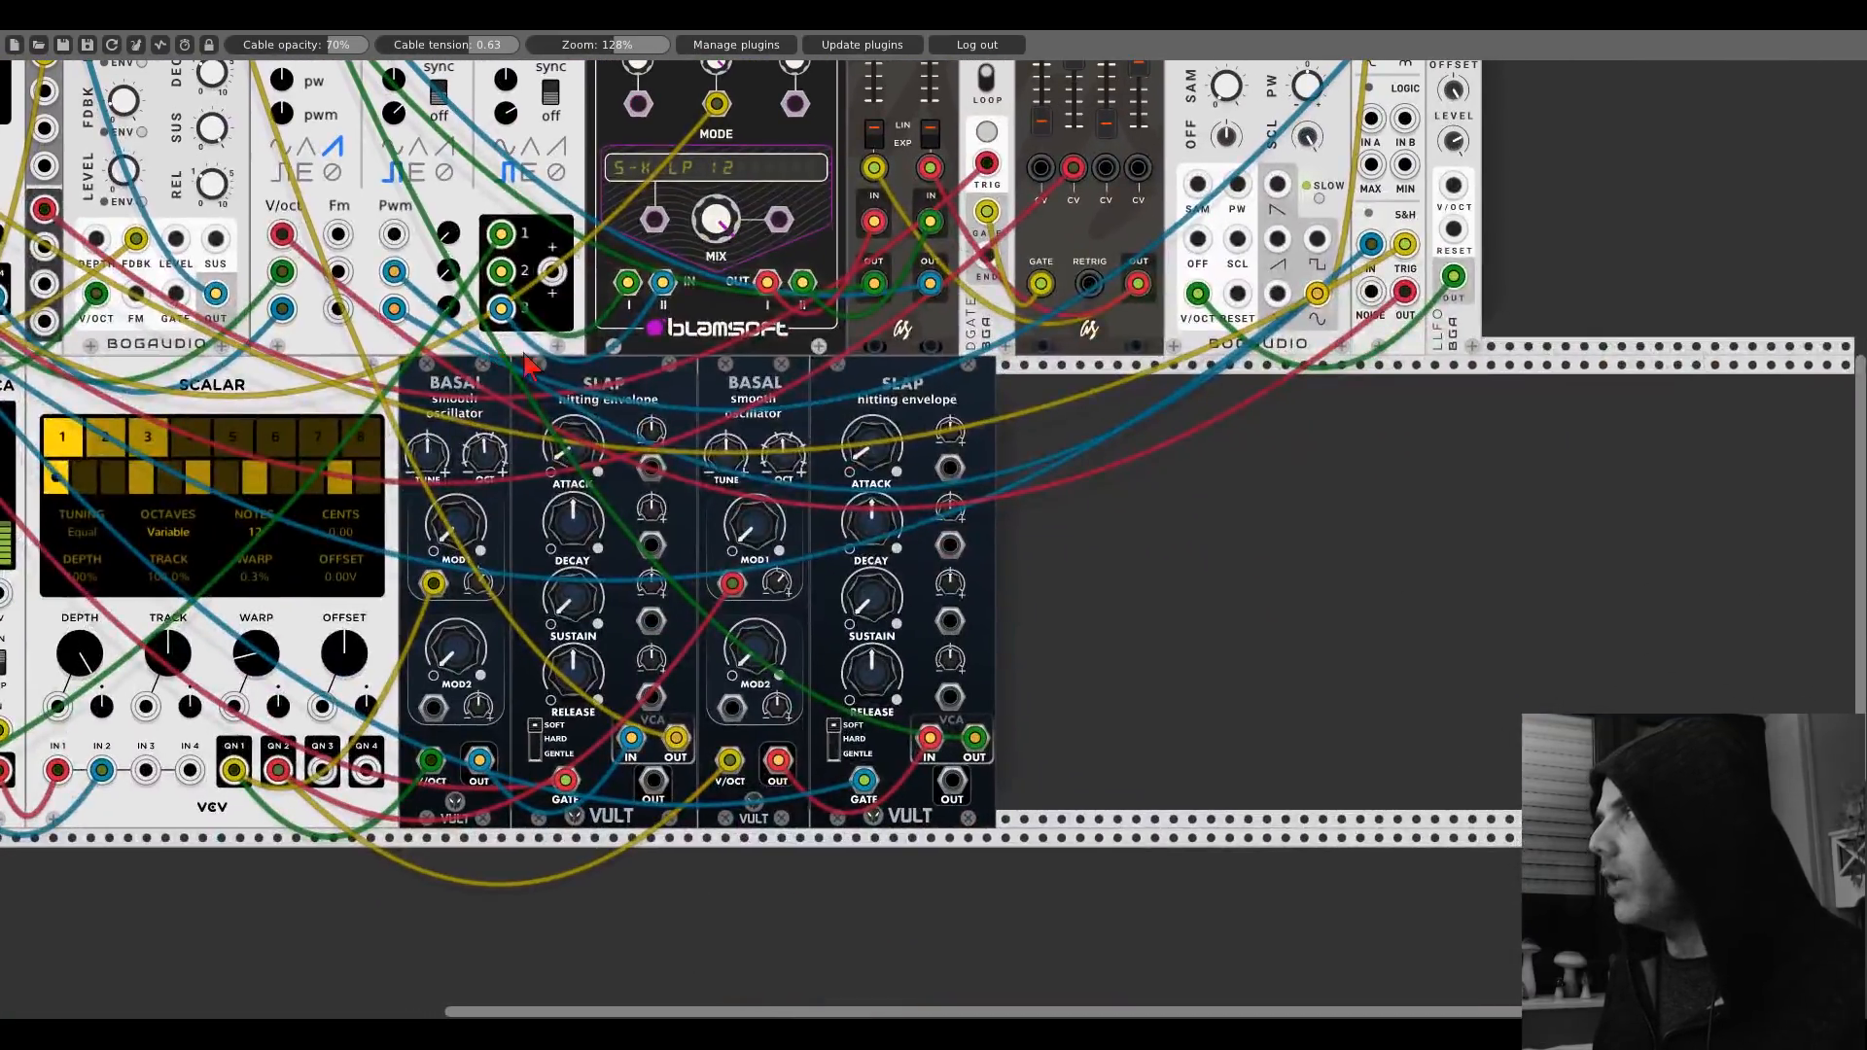
{"action": "scroll", "coordinate": [1409, 574], "scroll_direction": "up", "scroll_amount": 4}
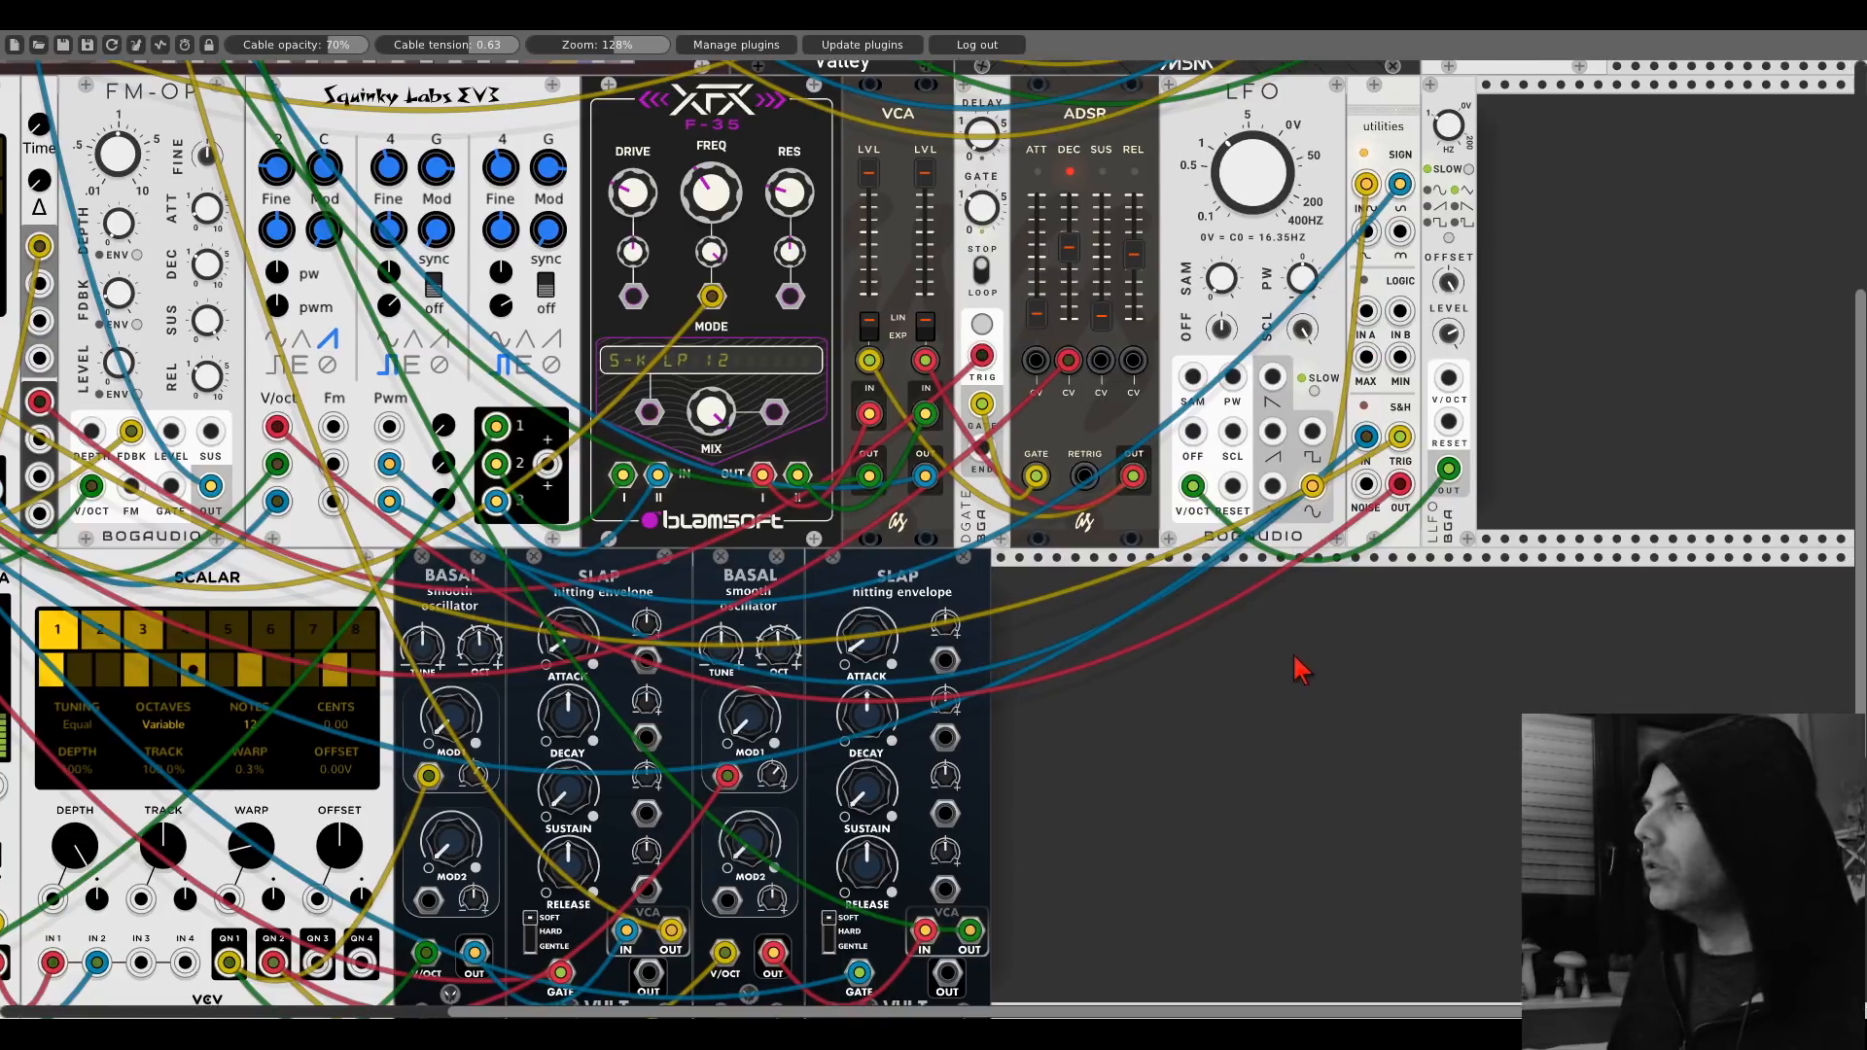
Add an Animated Circuits Slic to the lower row beyond the second Slap and duplicate it.
{"action": "left_click_drag", "start_coordinate": [1301, 667], "coordinate": [970, 492]}
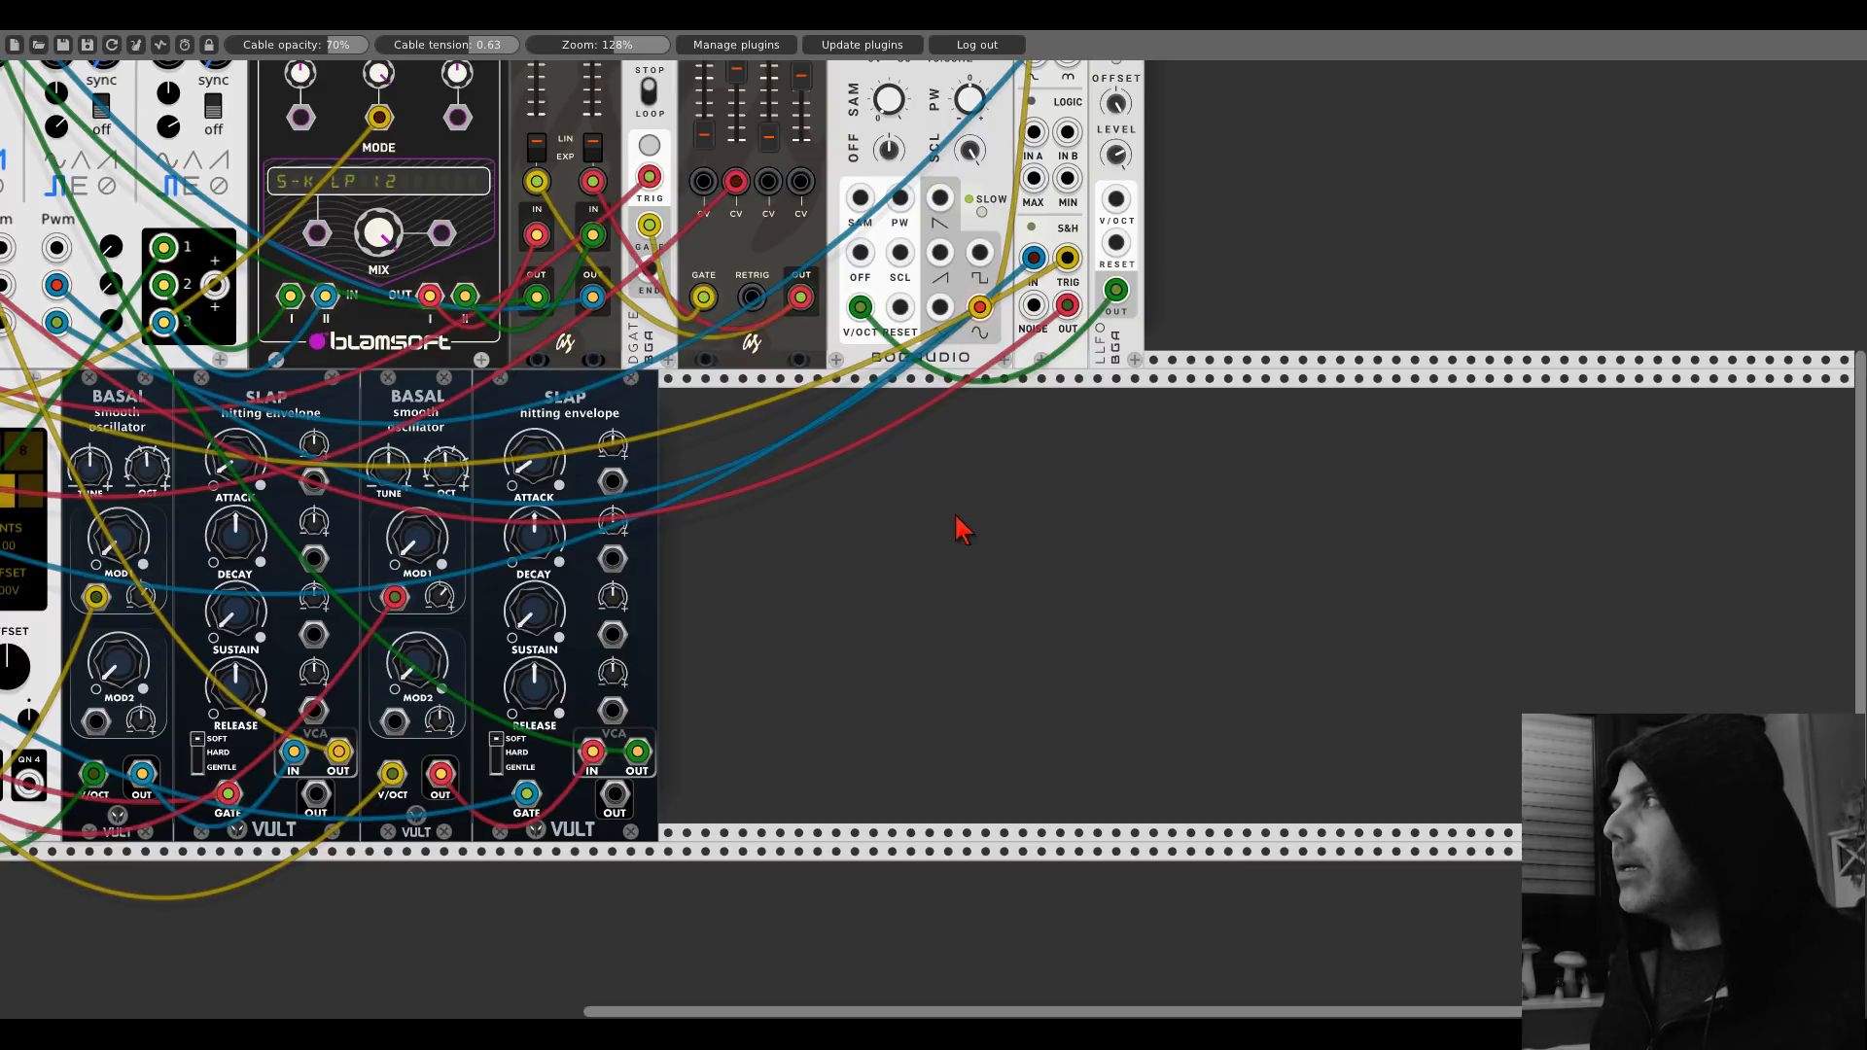
{"action": "right_click", "coordinate": [963, 530]}
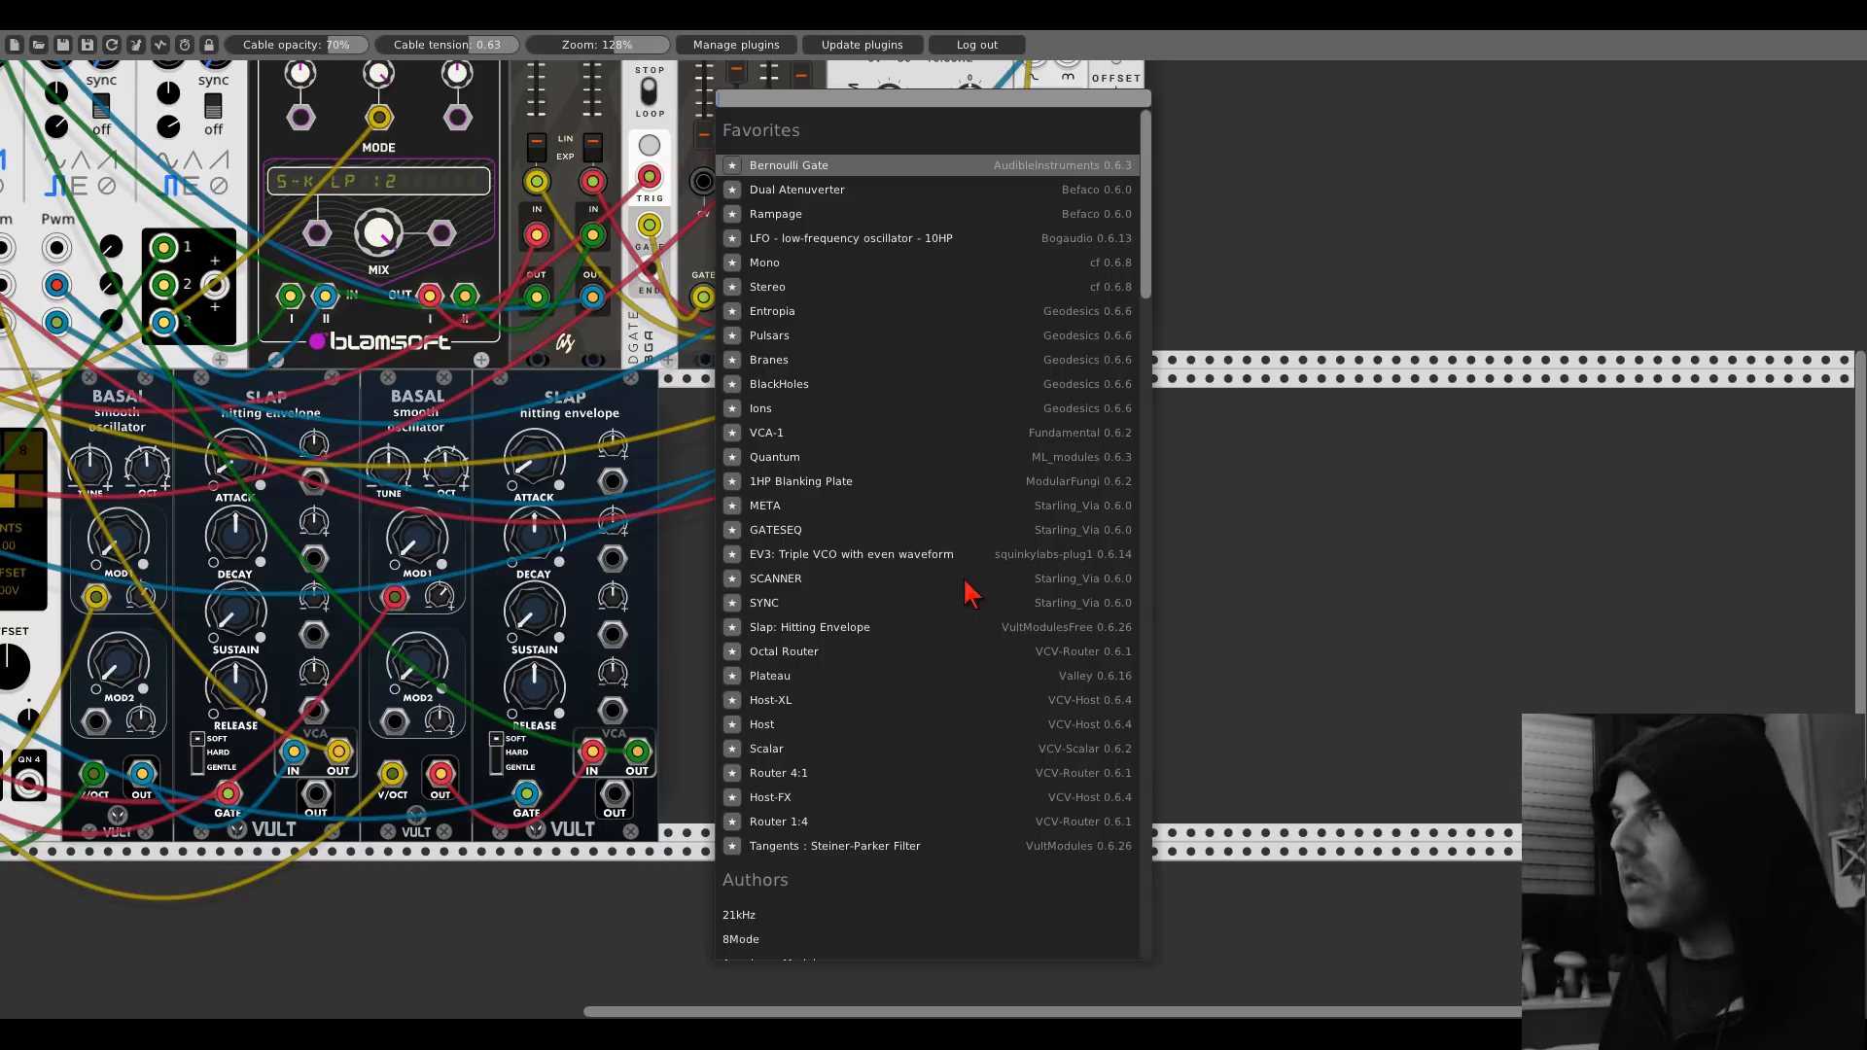
{"action": "scroll", "coordinate": [970, 593], "scroll_direction": "down", "scroll_amount": 7}
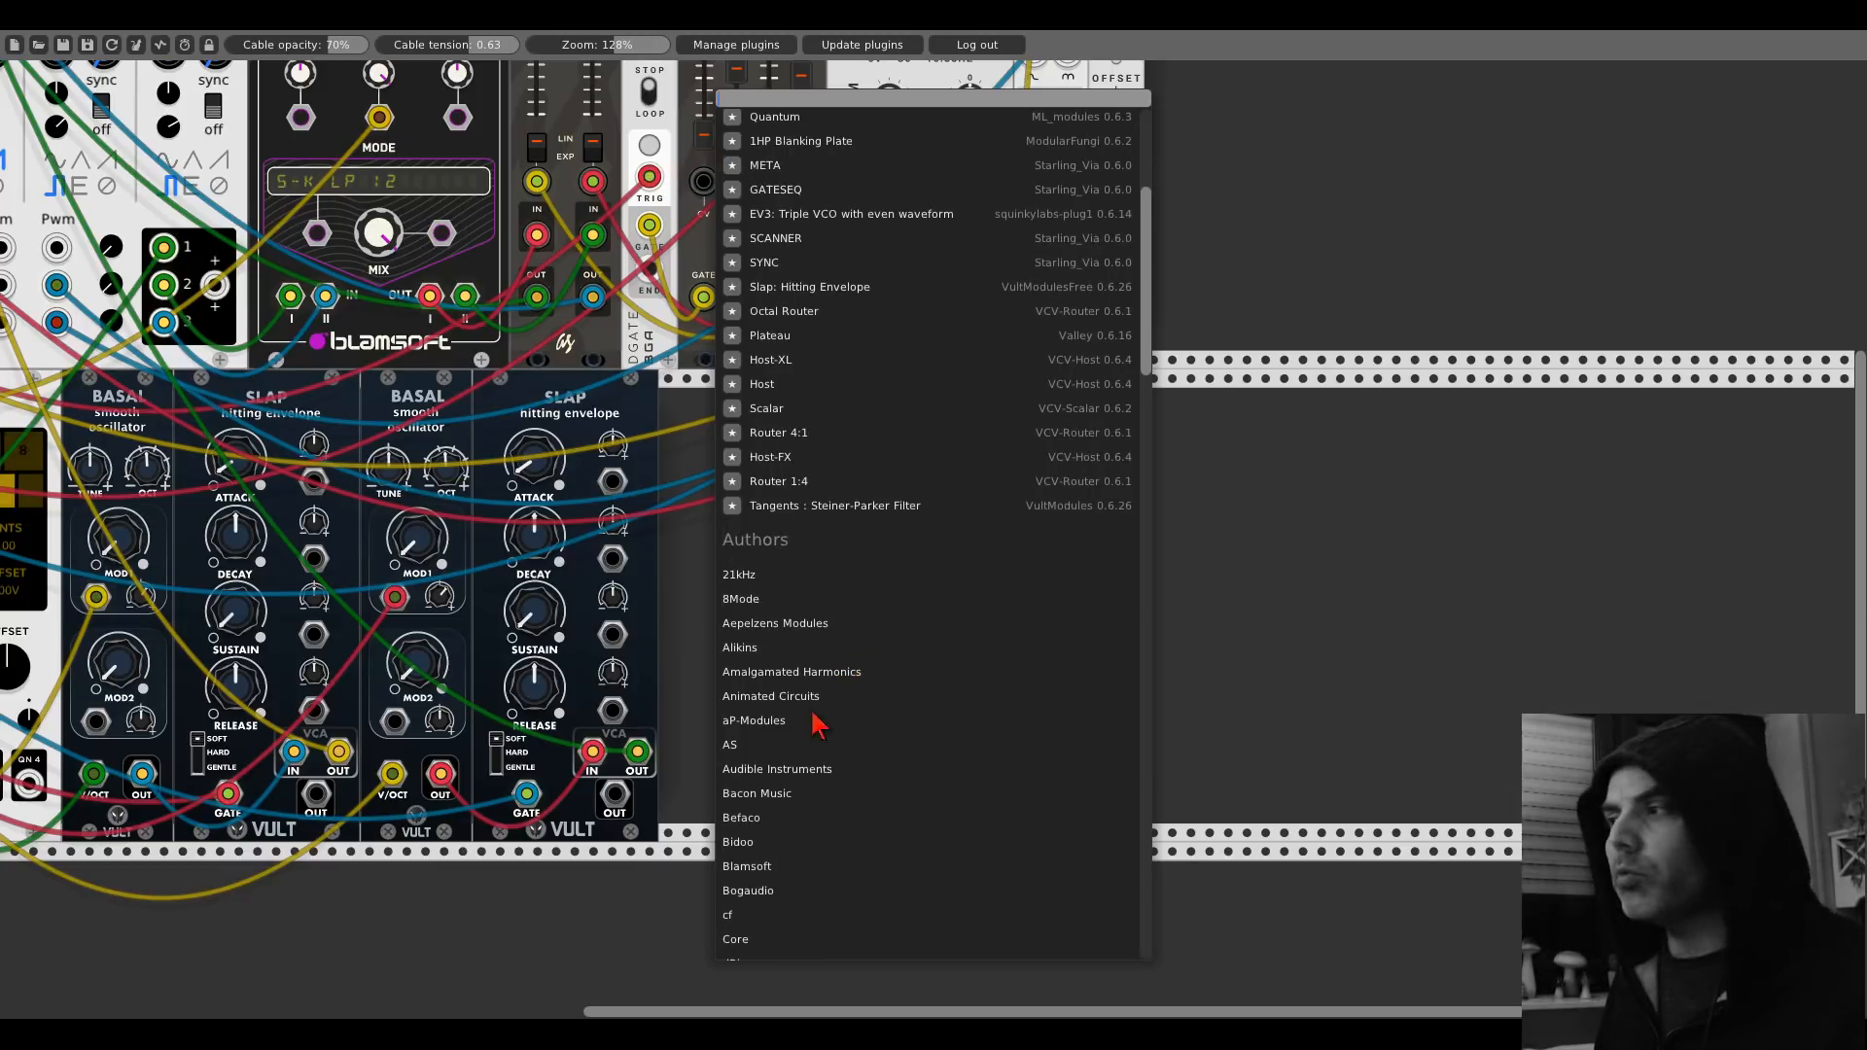
{"action": "left_click", "coordinate": [790, 698]}
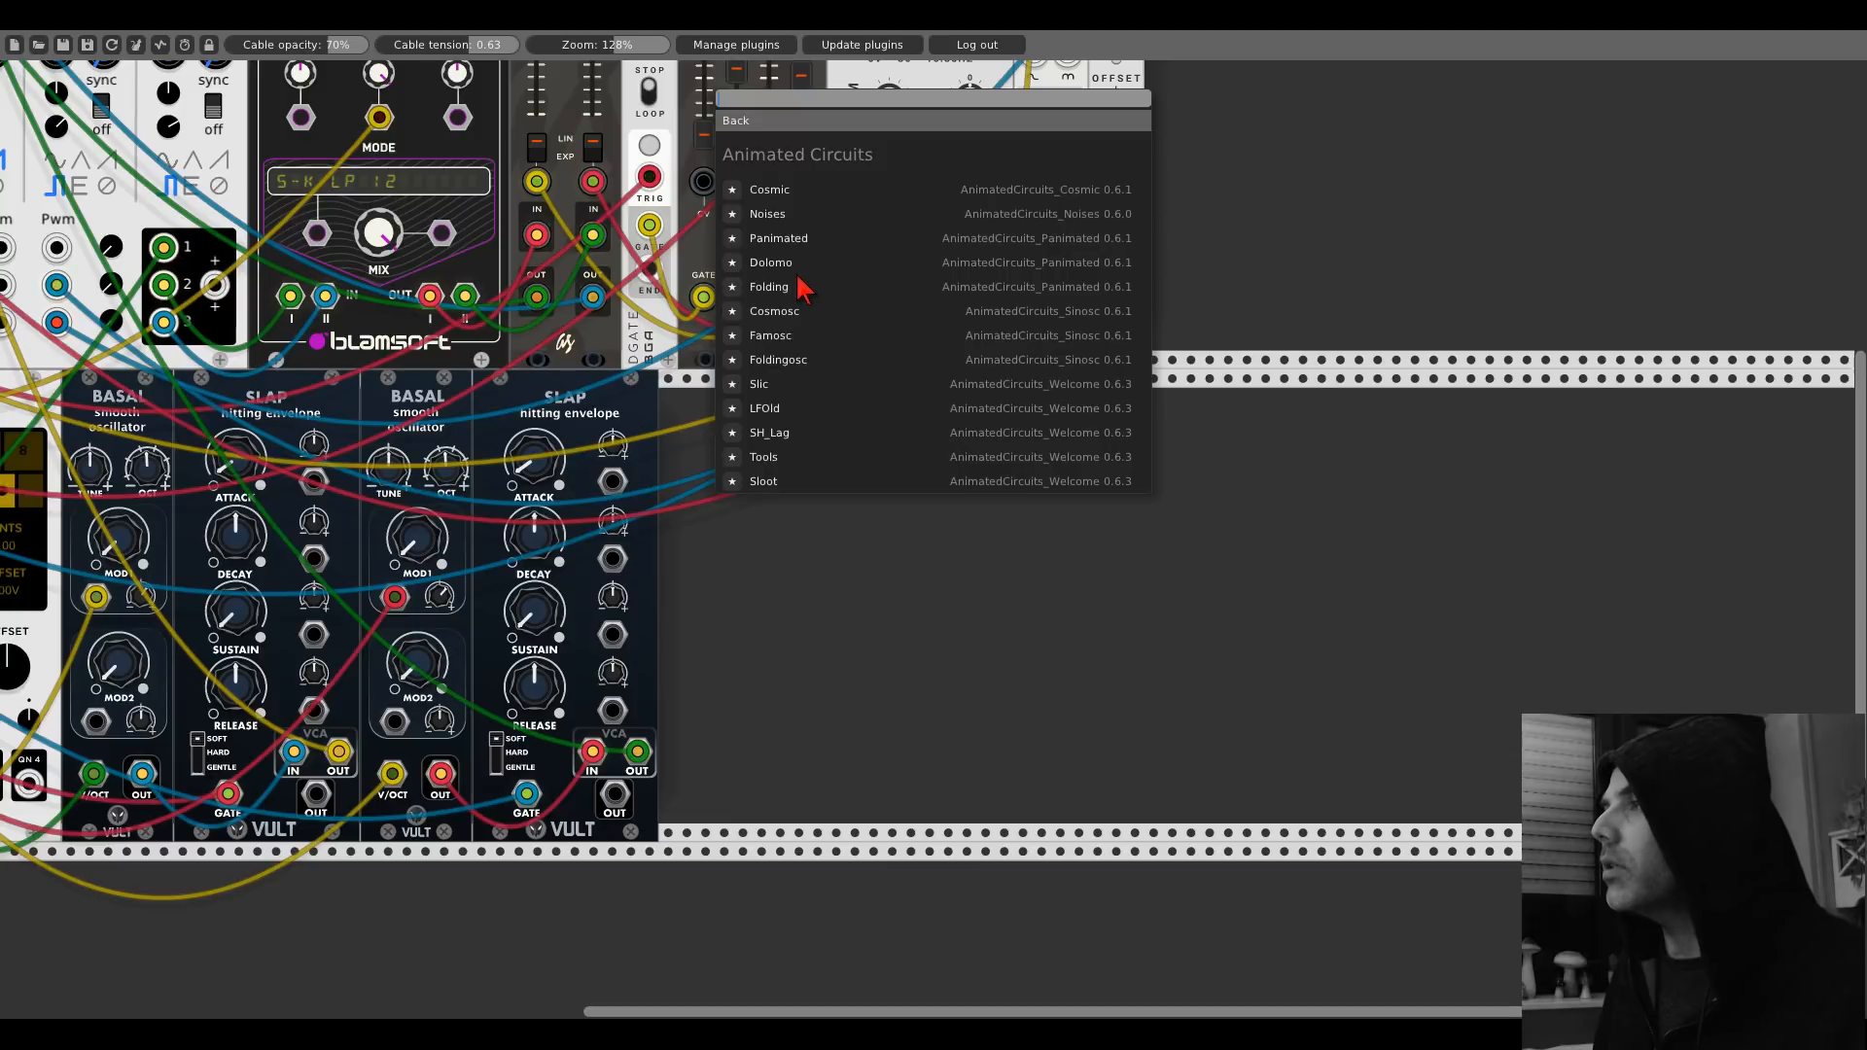
{"action": "left_click", "coordinate": [760, 385]}
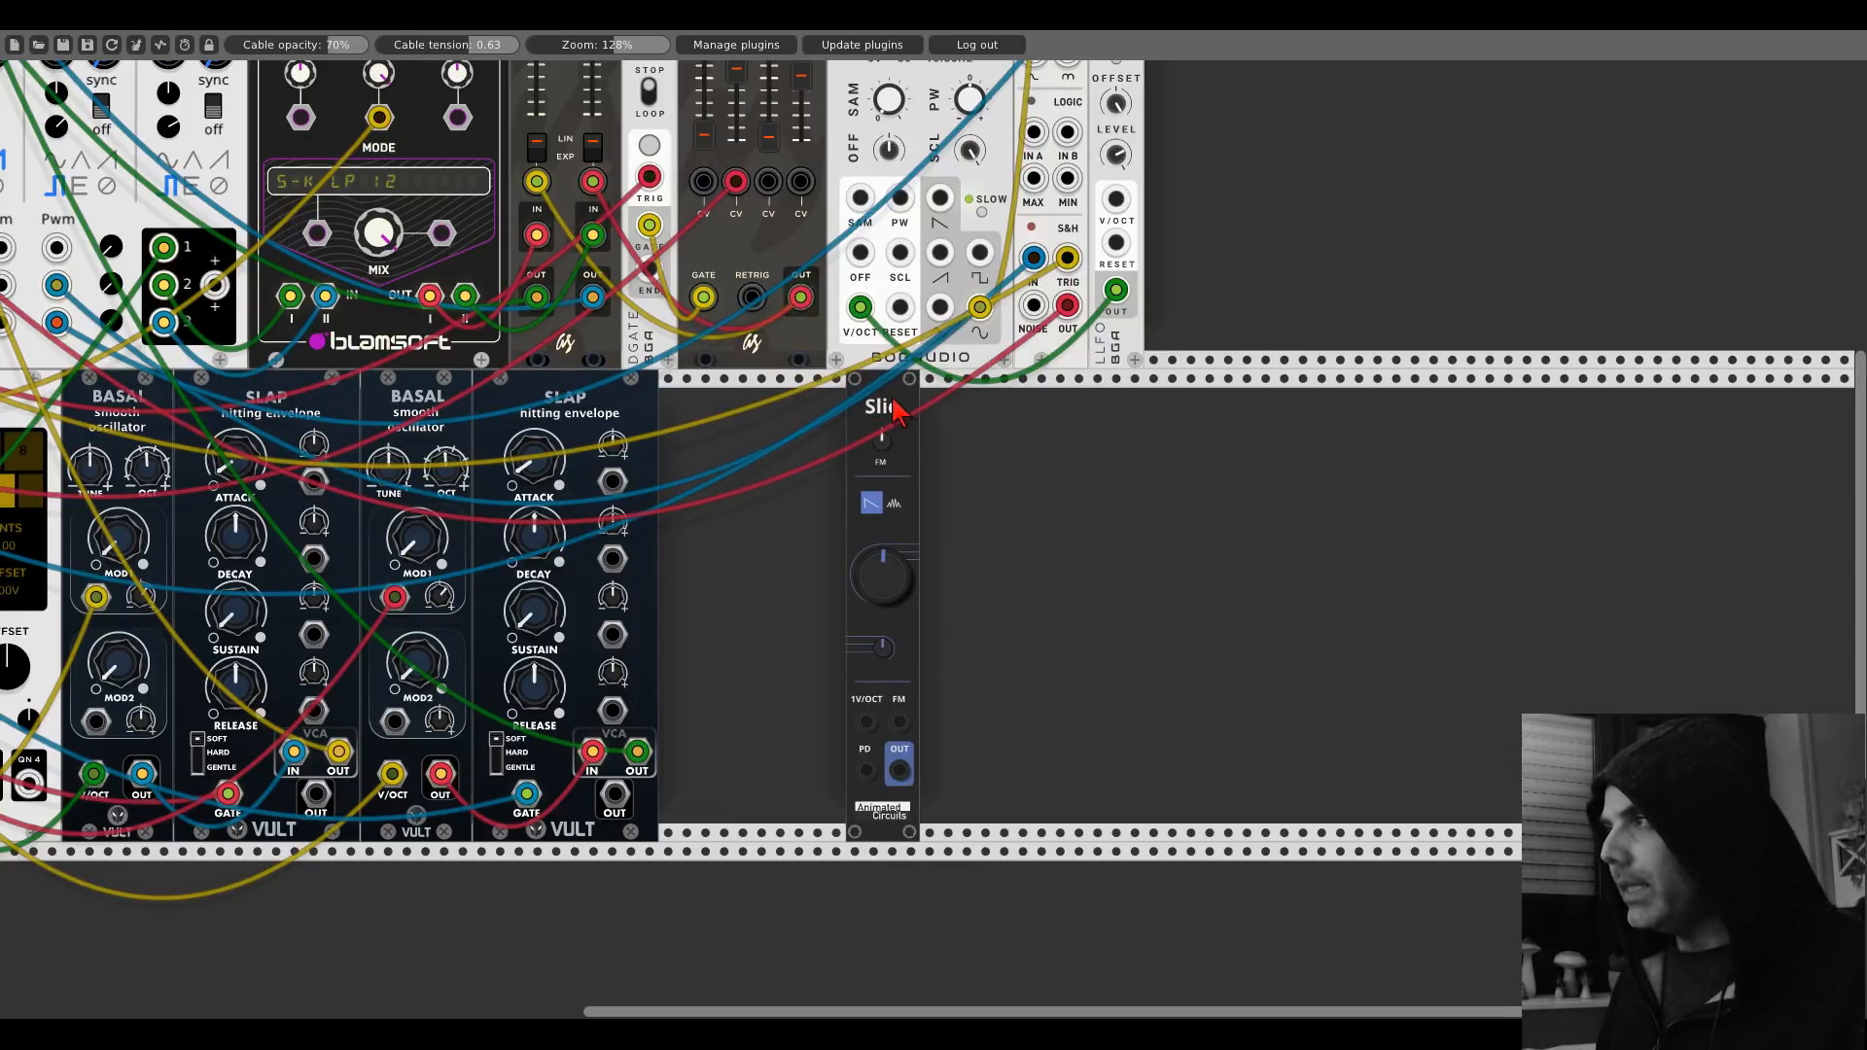
{"action": "key", "text": "ctrl+d"}
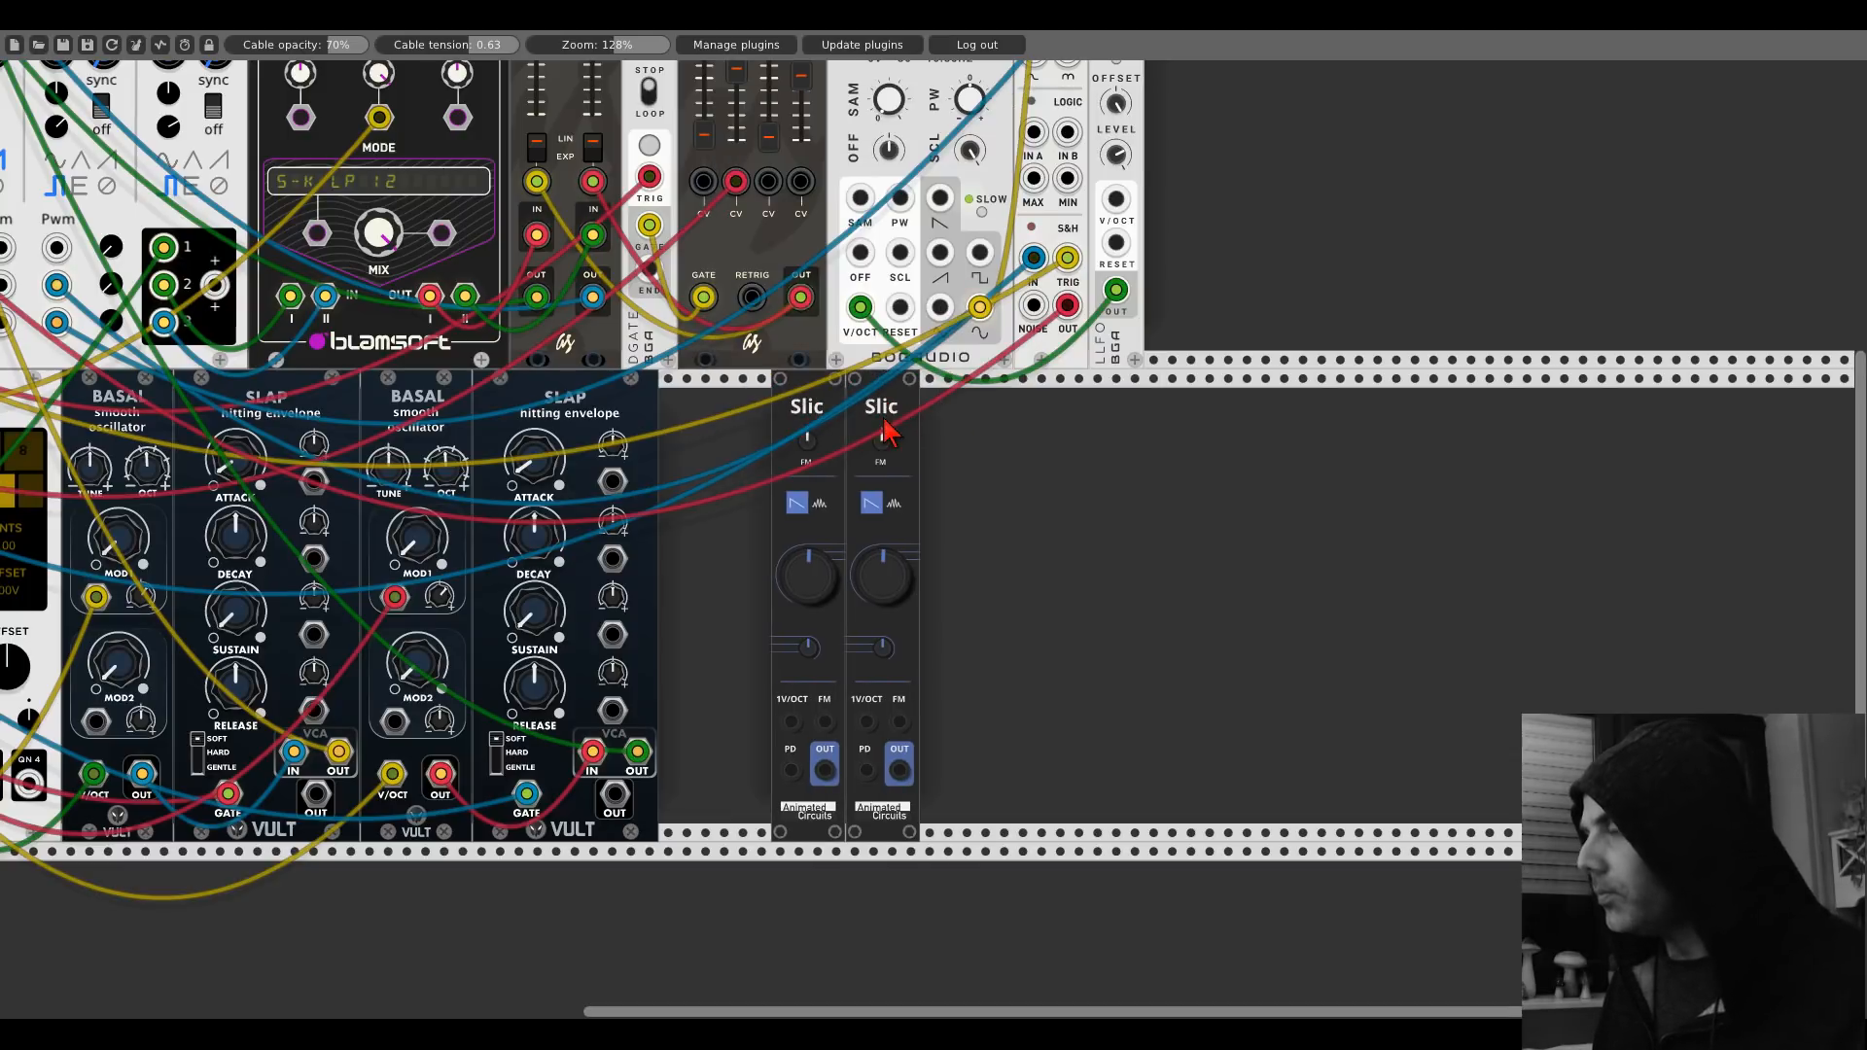
Patch the upper Scalar's QN 1 into the utilities module's logic IN A and the lower Scalar's QN 1 into logic IN B.
{"action": "scroll", "coordinate": [887, 418], "scroll_direction": "up", "scroll_amount": 5}
{"action": "scroll", "coordinate": [887, 419], "scroll_direction": "left", "scroll_amount": 4}
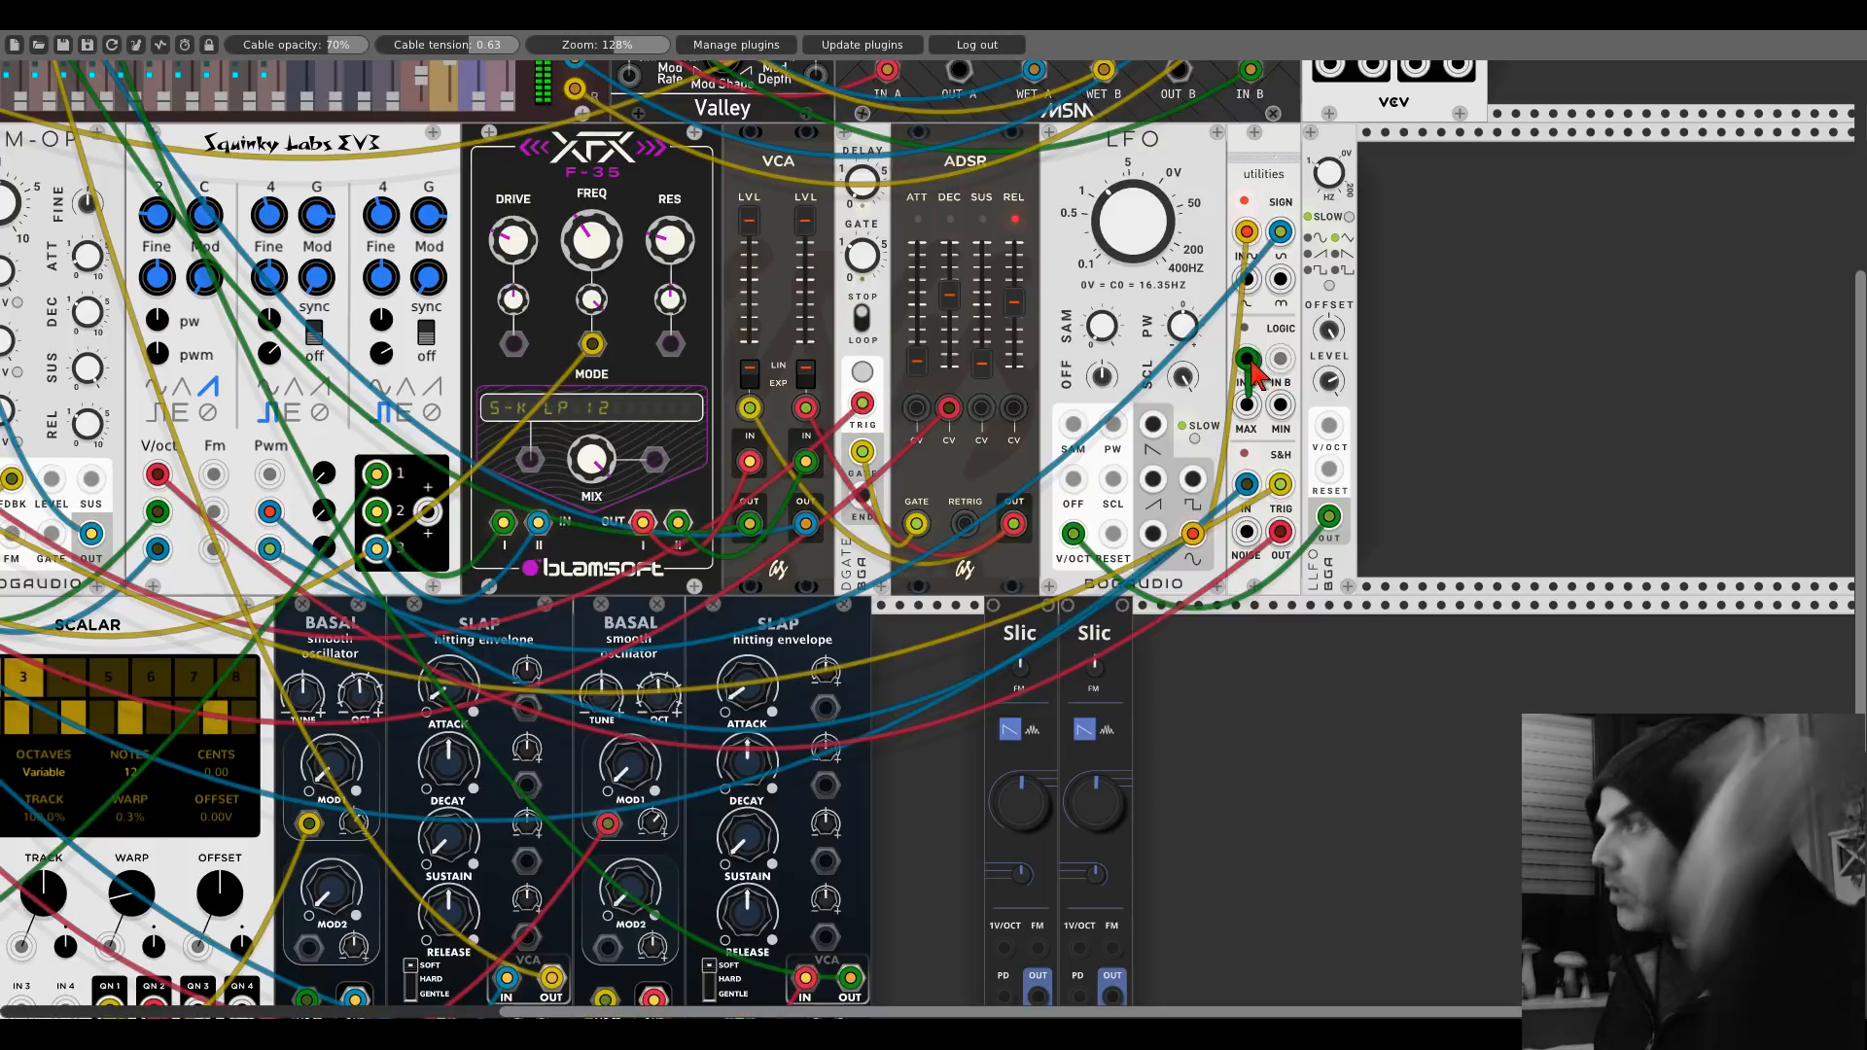
{"action": "scroll", "coordinate": [1274, 389], "scroll_direction": "left", "scroll_amount": 2}
{"action": "scroll", "coordinate": [263, 465], "scroll_direction": "left", "scroll_amount": 10}
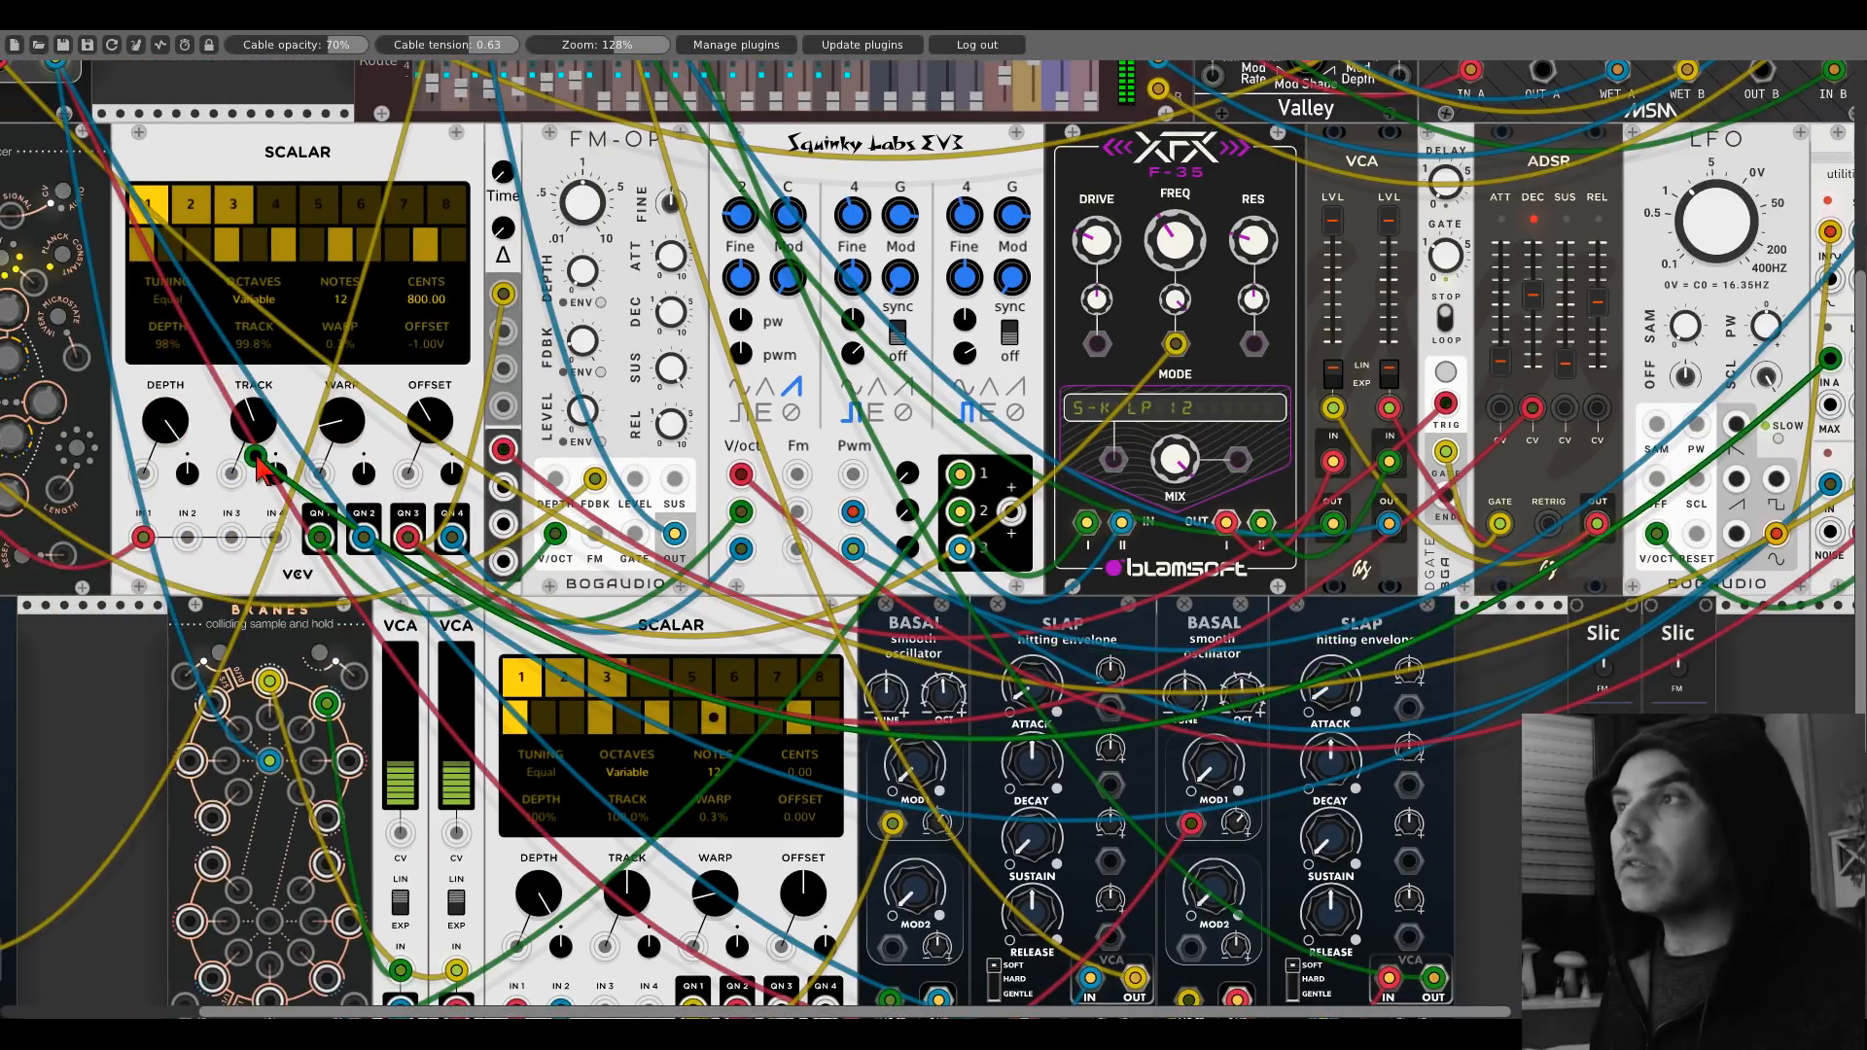
{"action": "left_click_drag", "start_coordinate": [261, 467], "coordinate": [1395, 462]}
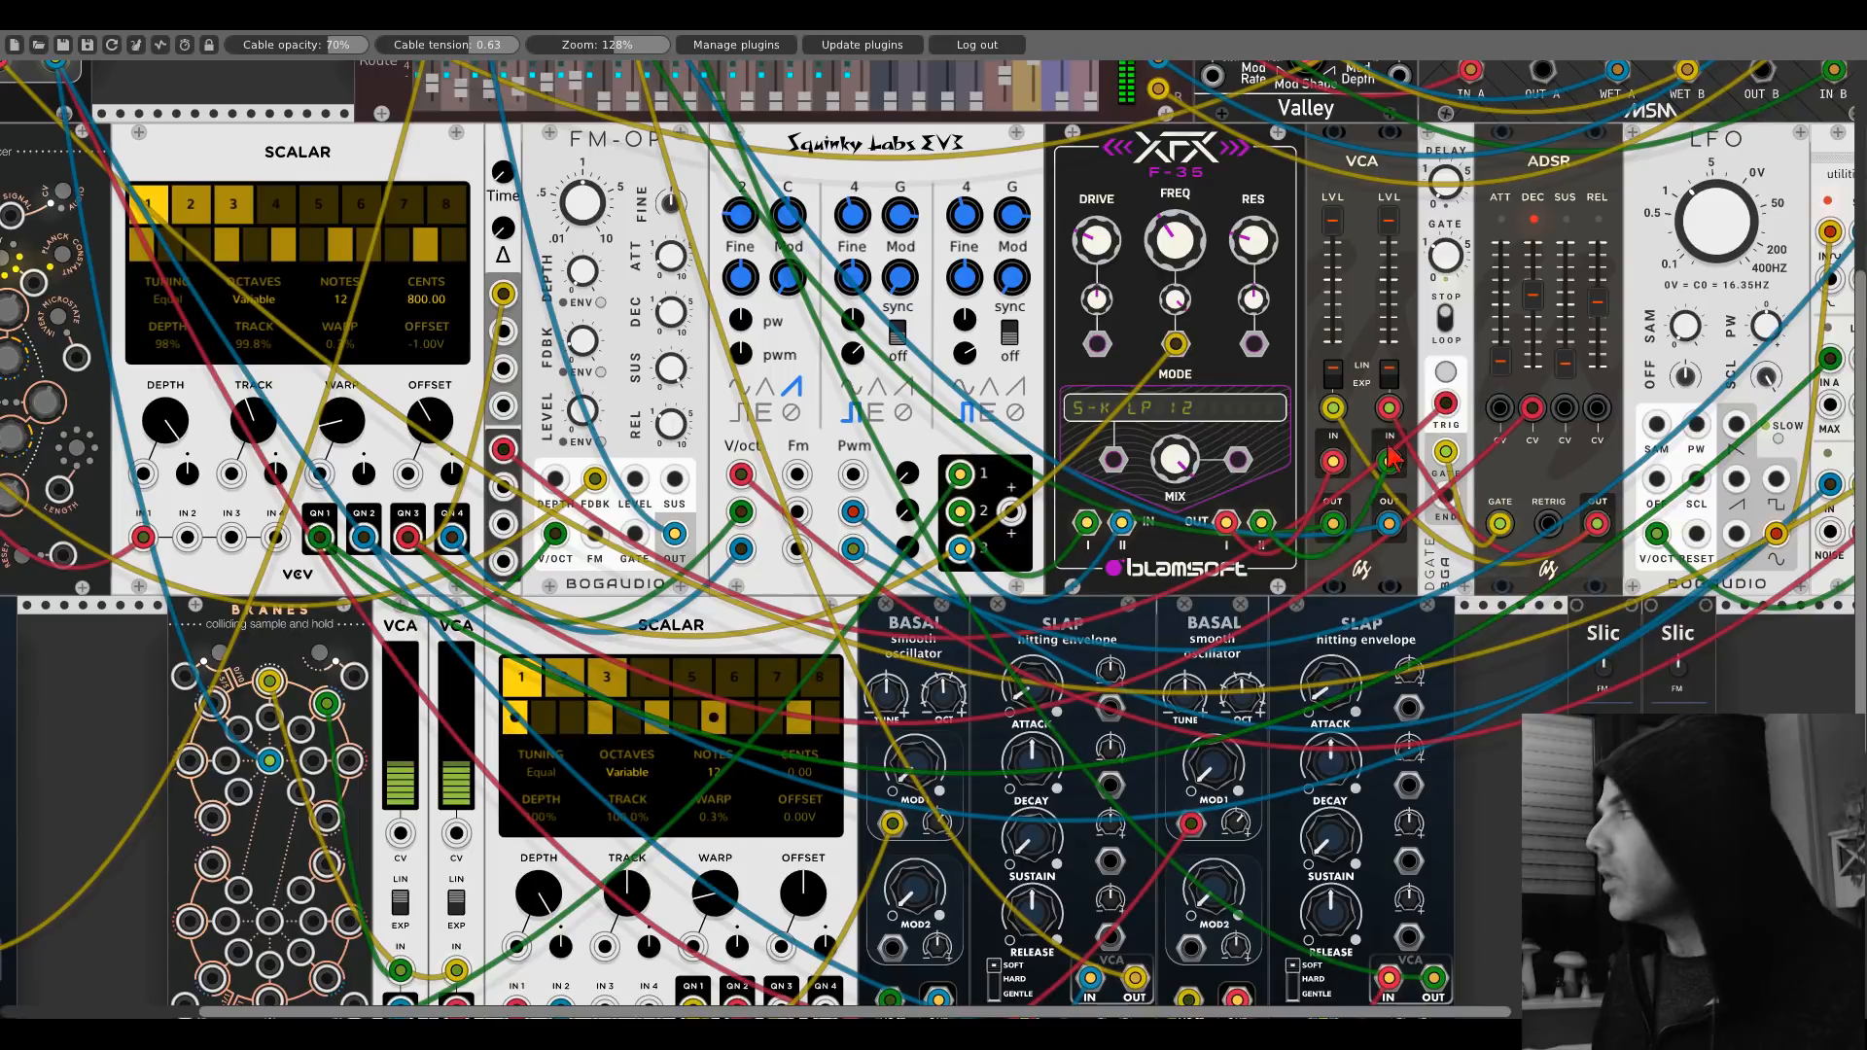
{"action": "scroll", "coordinate": [1773, 397], "scroll_direction": "down", "scroll_amount": 3}
{"action": "scroll", "coordinate": [1772, 397], "scroll_direction": "right", "scroll_amount": 5}
{"action": "left_click_drag", "start_coordinate": [1634, 230], "coordinate": [461, 884]}
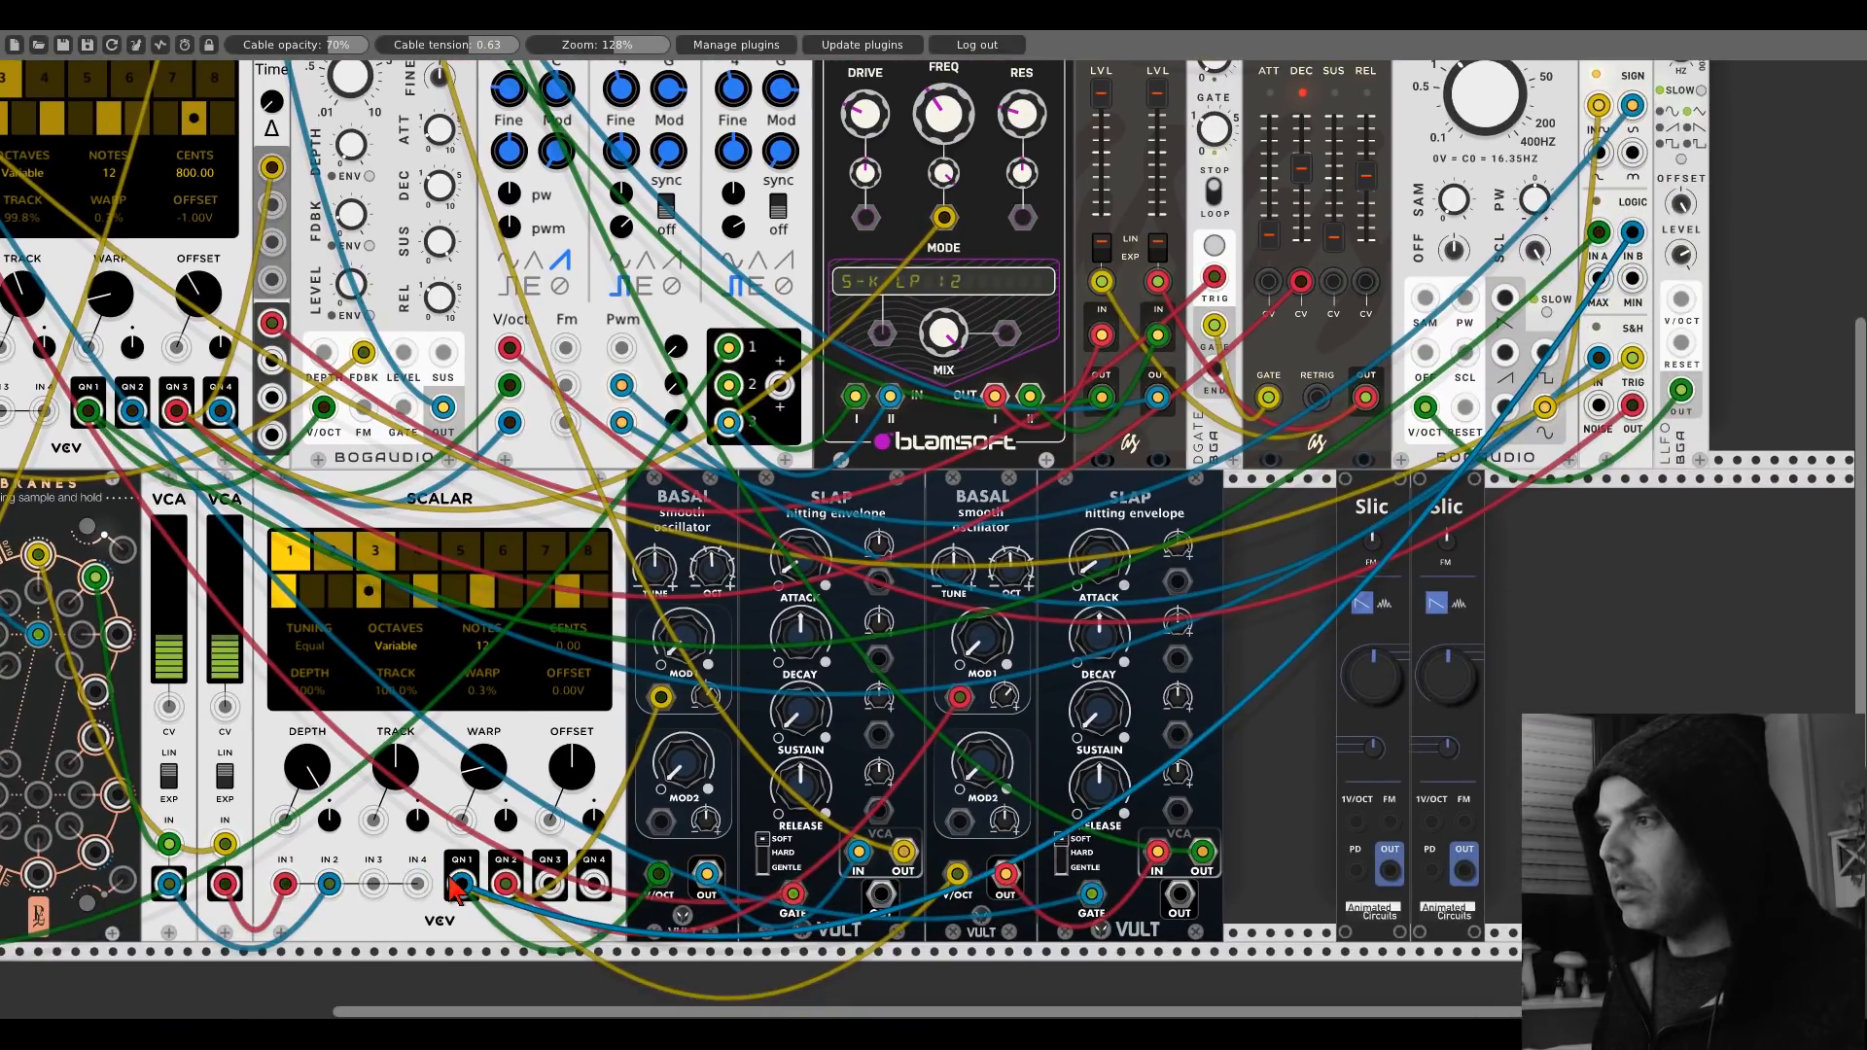
Add a Fundamental Scope beside the LFO modules and patch the utilities module's logic MAX output into its X IN.
{"action": "left_click_drag", "start_coordinate": [1696, 529], "coordinate": [687, 742]}
{"action": "right_click", "coordinate": [687, 742]}
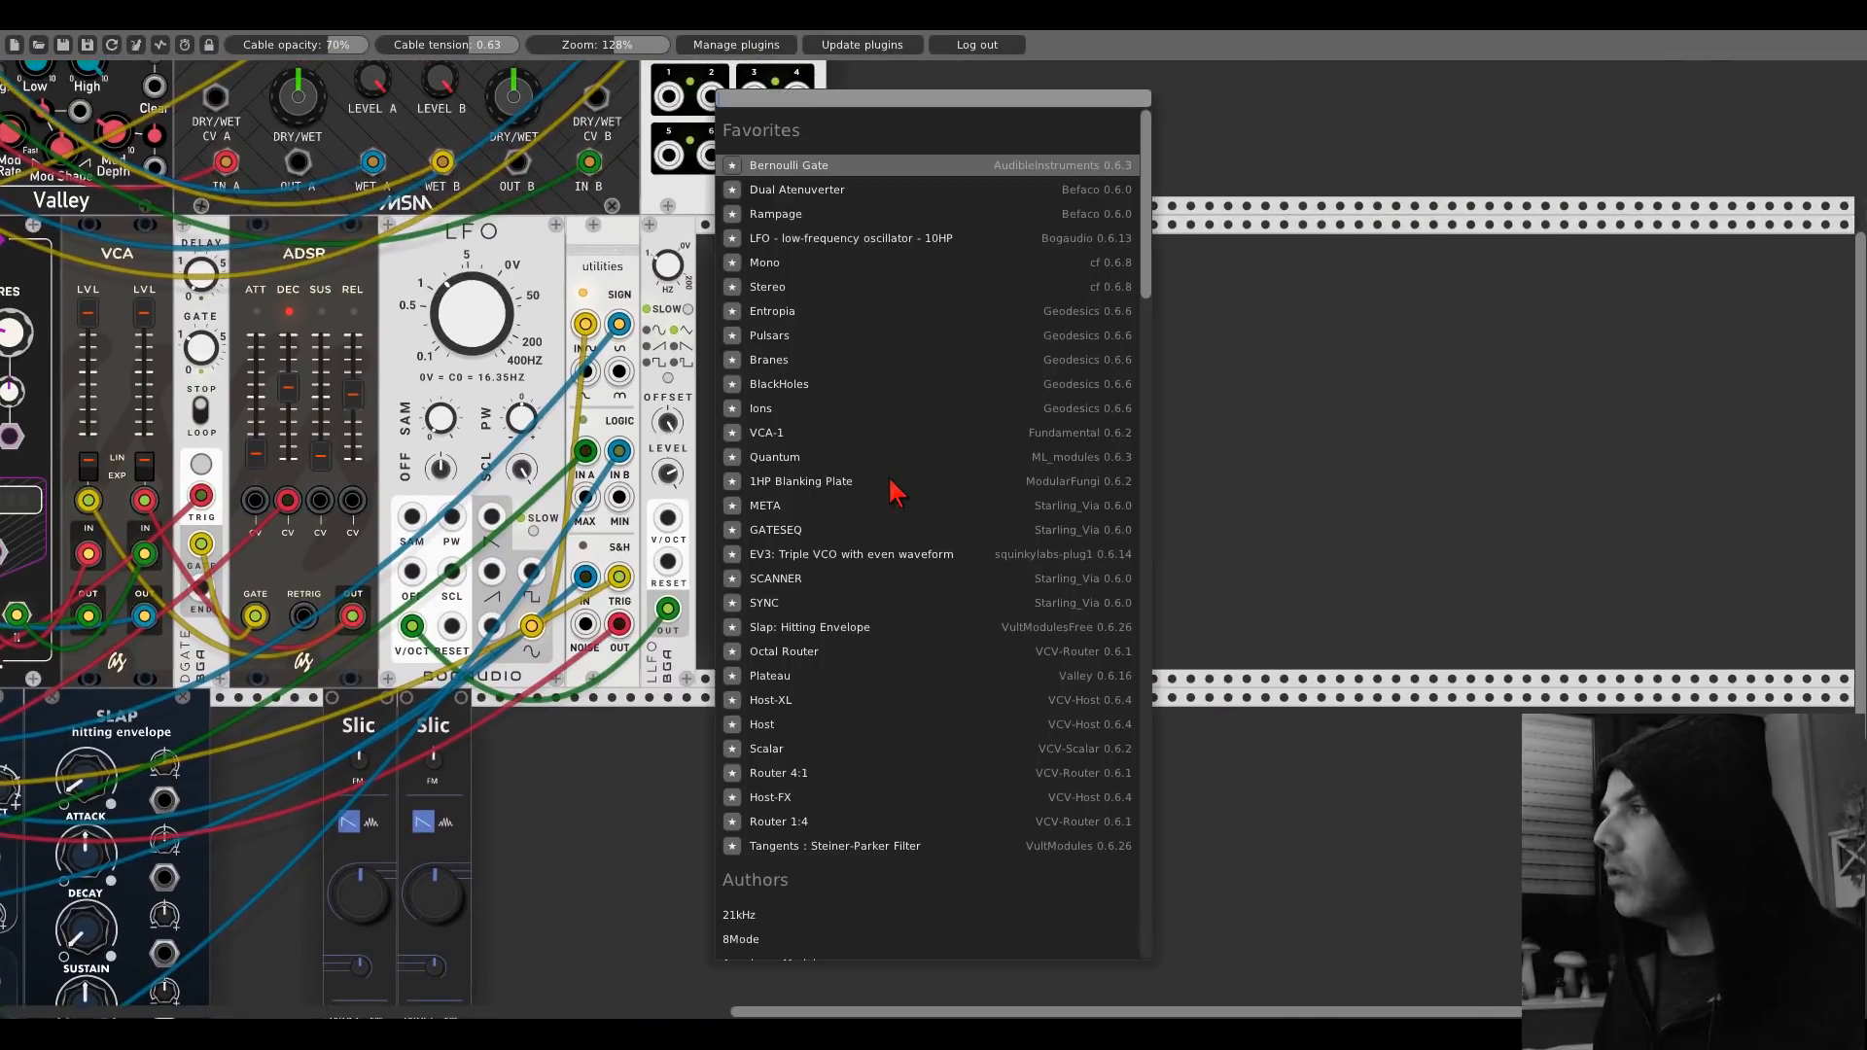
{"action": "type", "text": "scope"}
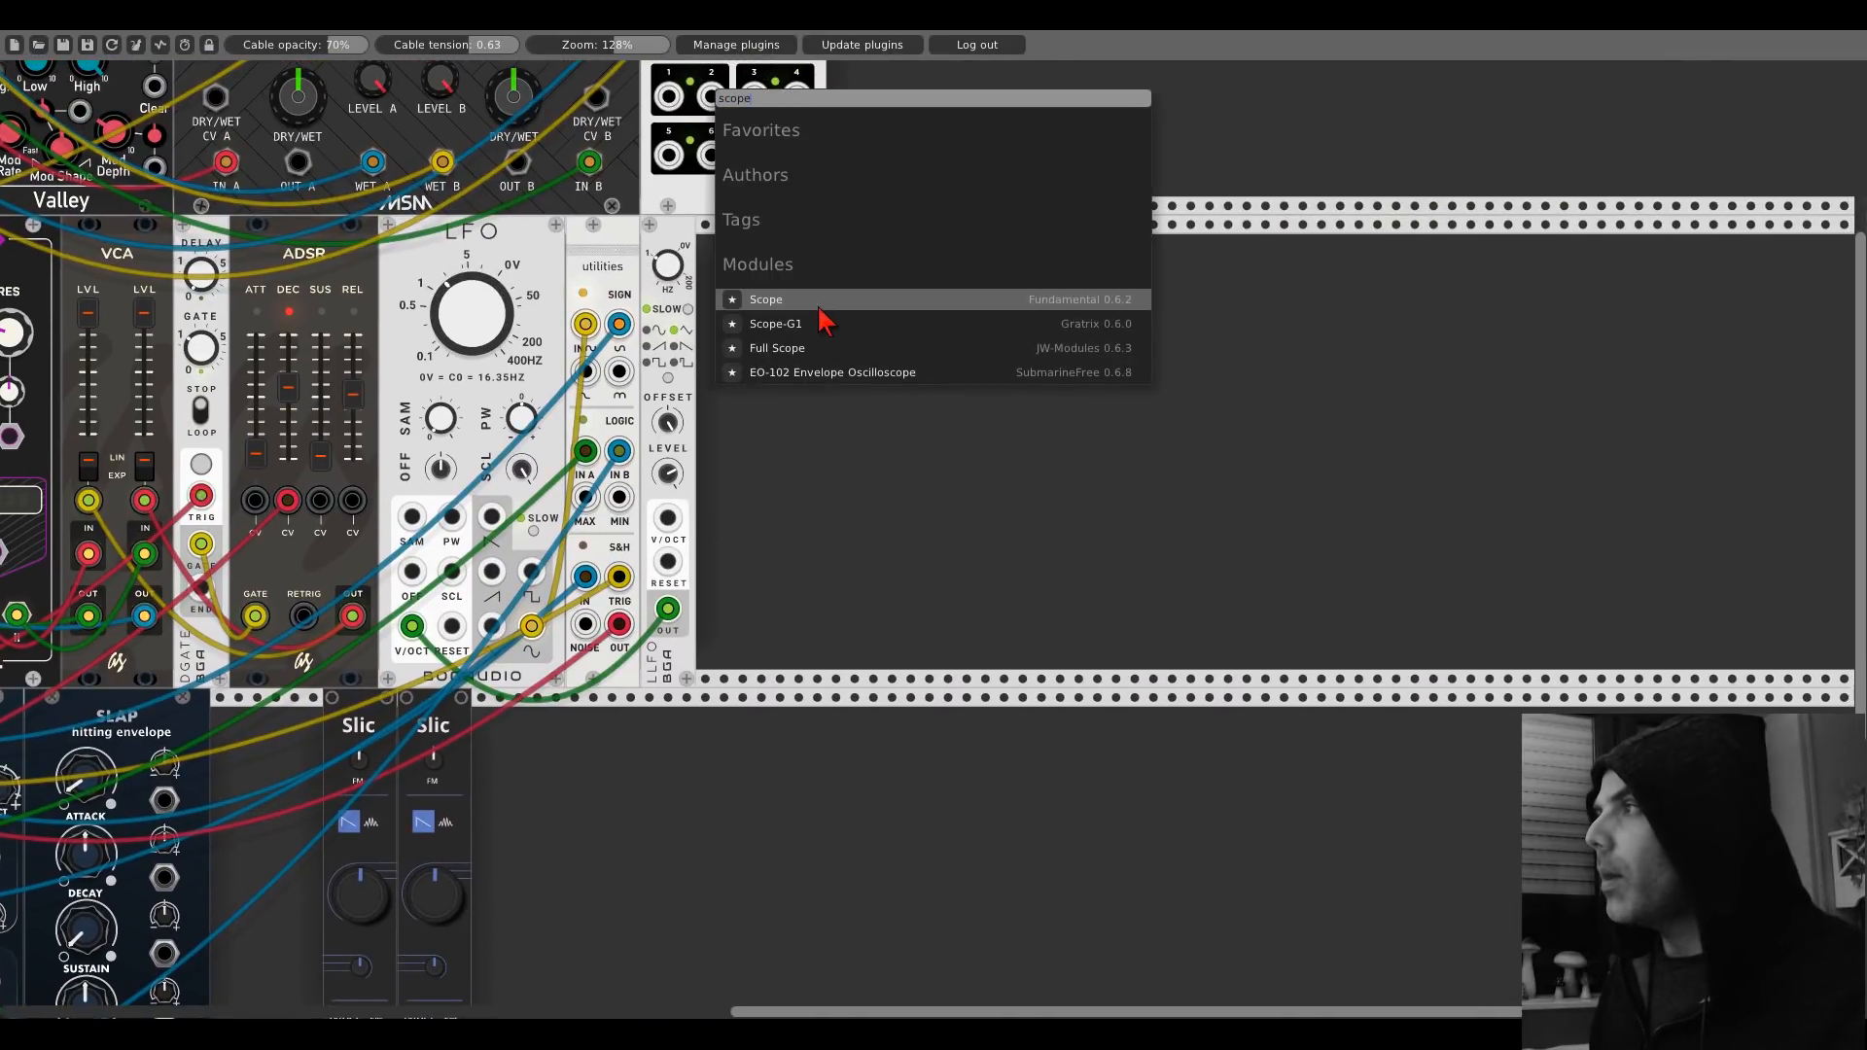
{"action": "left_click", "coordinate": [820, 305]}
{"action": "left_click_drag", "start_coordinate": [795, 623], "coordinate": [585, 497]}
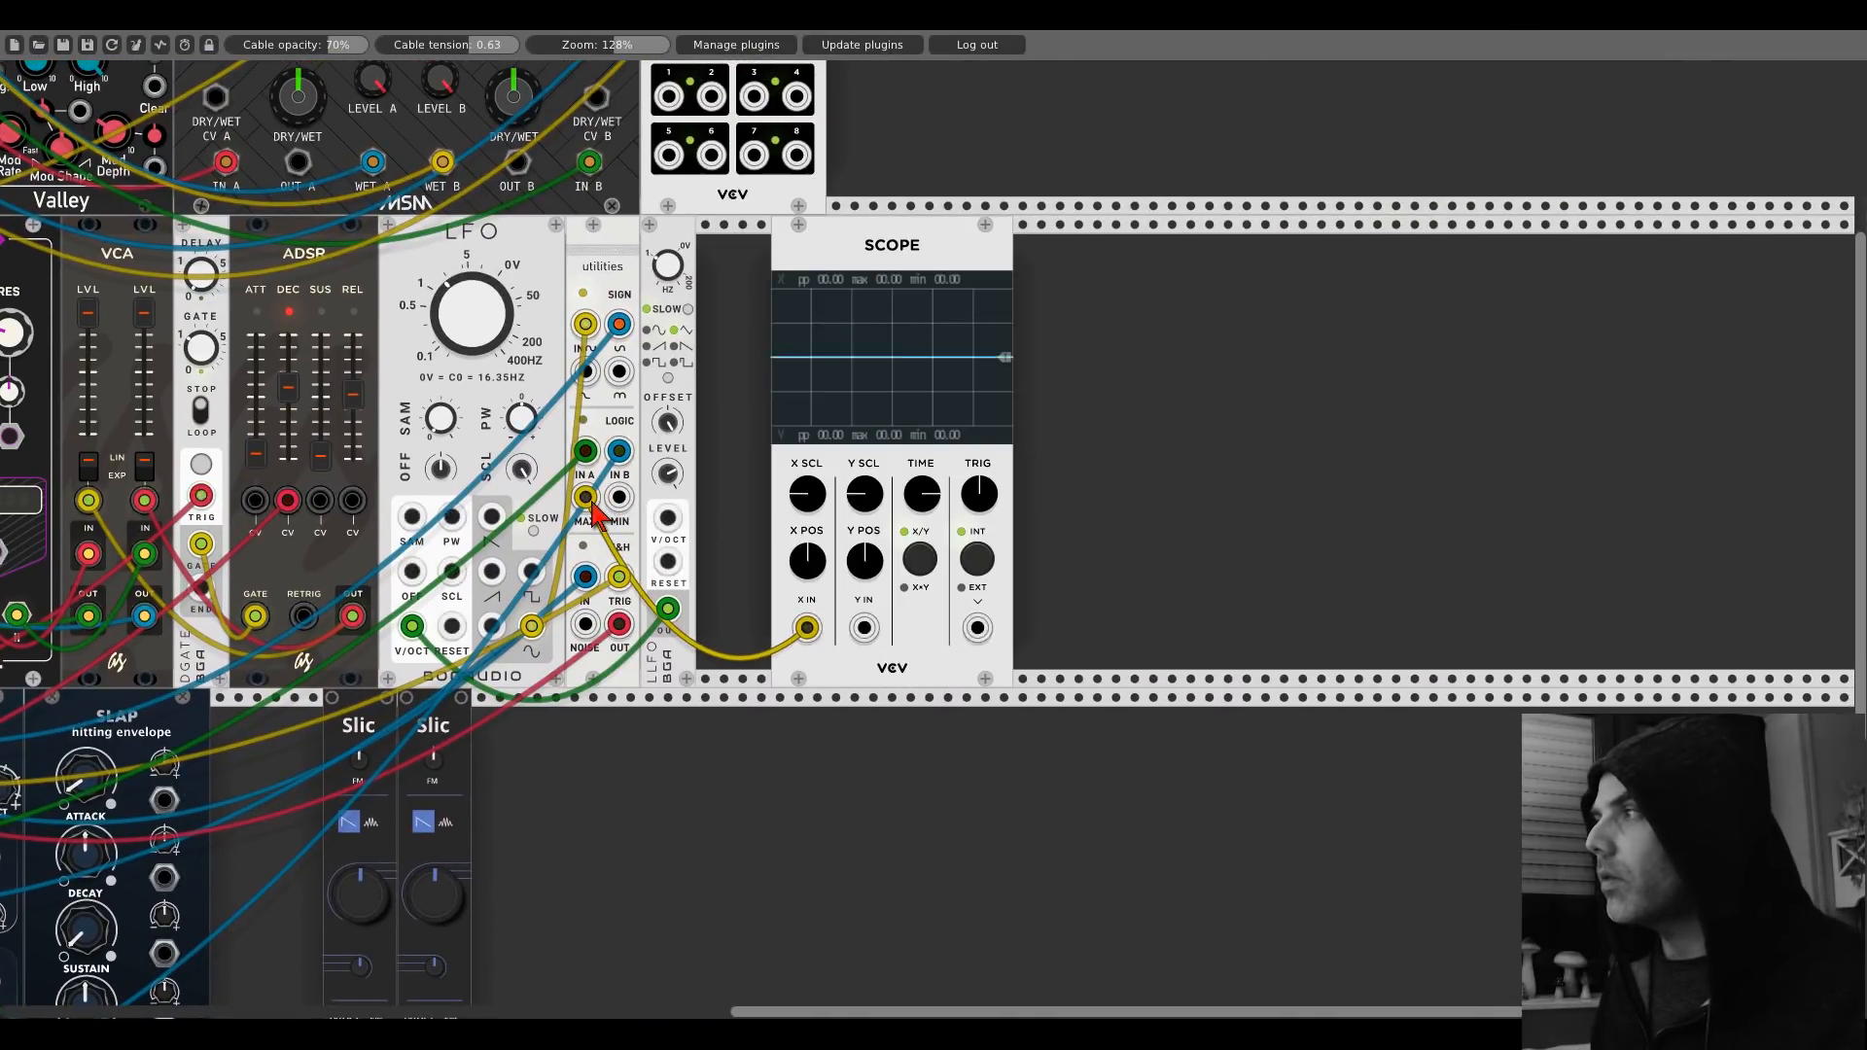
Compare the utilities module's logic outputs on the Scope with MIN patched into Y IN and a slower time setting, and delete the Scope.
{"action": "mouse_move", "coordinate": [922, 494]}
{"action": "left_mouse_down"}
{"action": "mouse_move", "coordinate": [922, 457]}
{"action": "mouse_move", "coordinate": [922, 516]}
{"action": "left_mouse_up"}
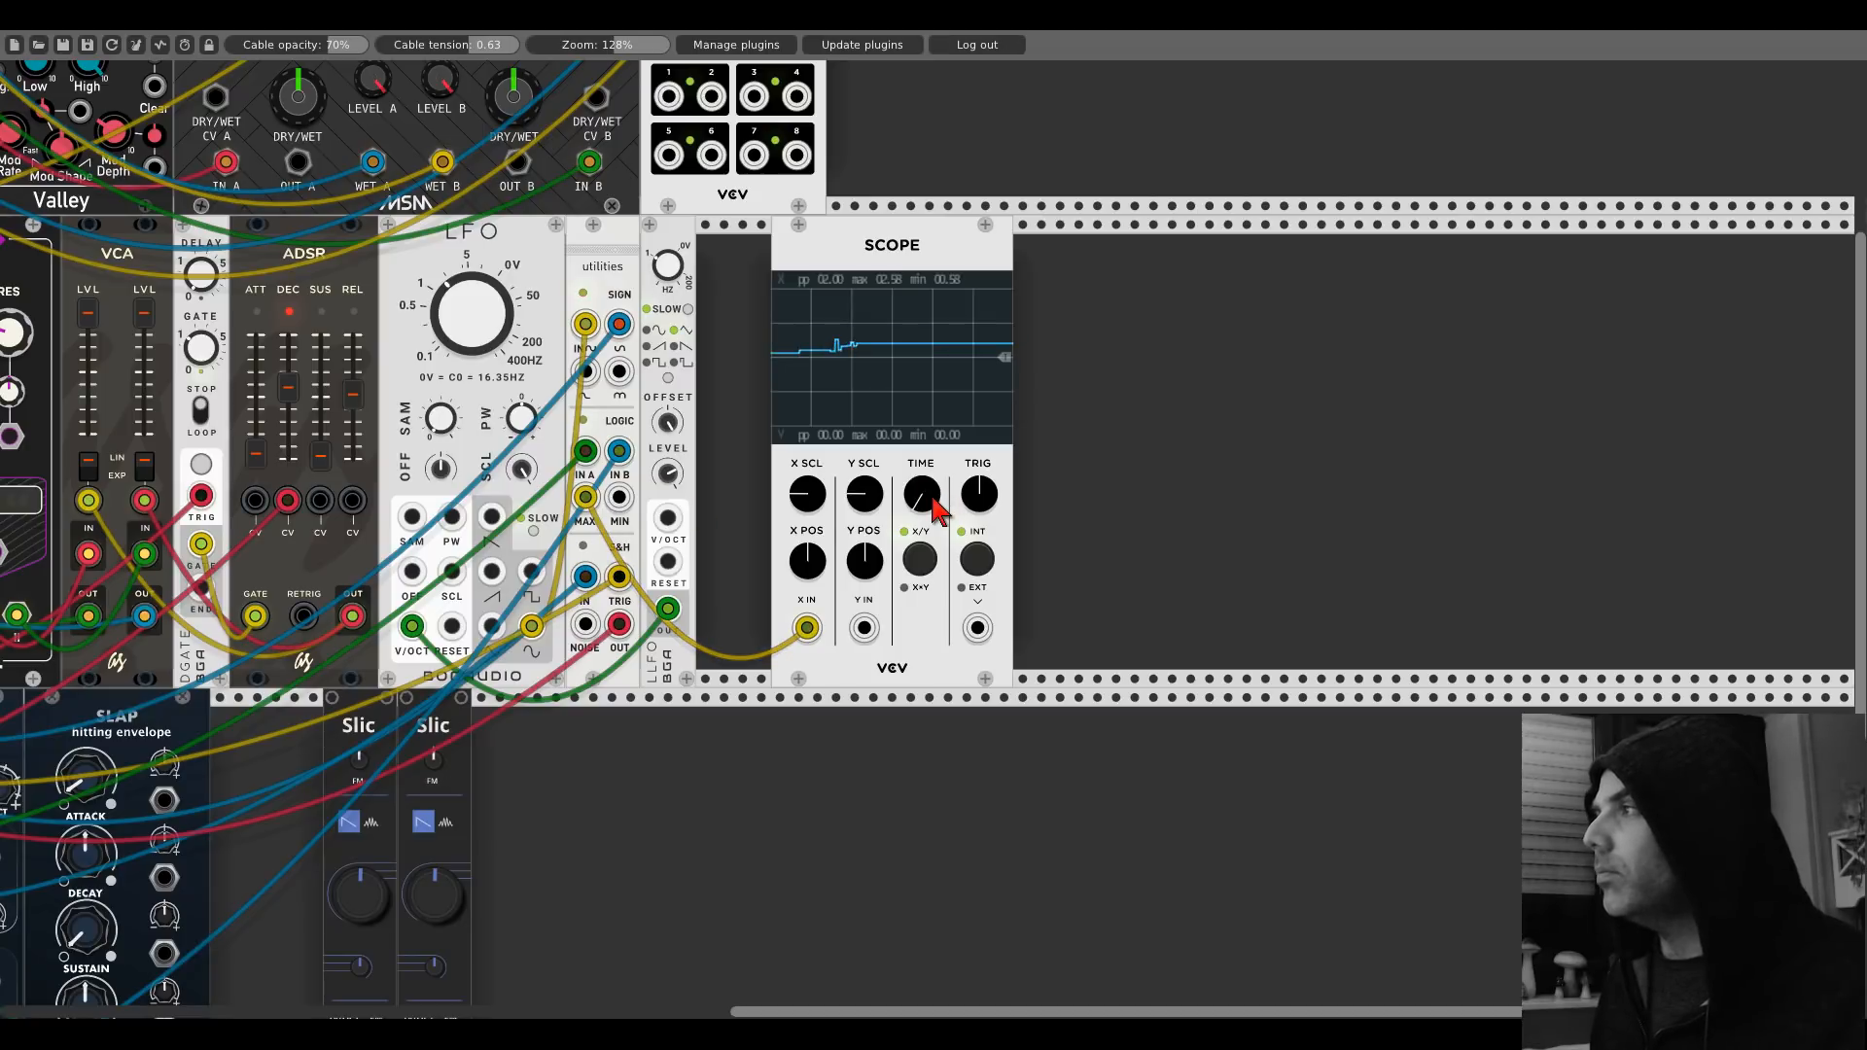
{"action": "left_click_drag", "start_coordinate": [864, 627], "coordinate": [620, 506]}
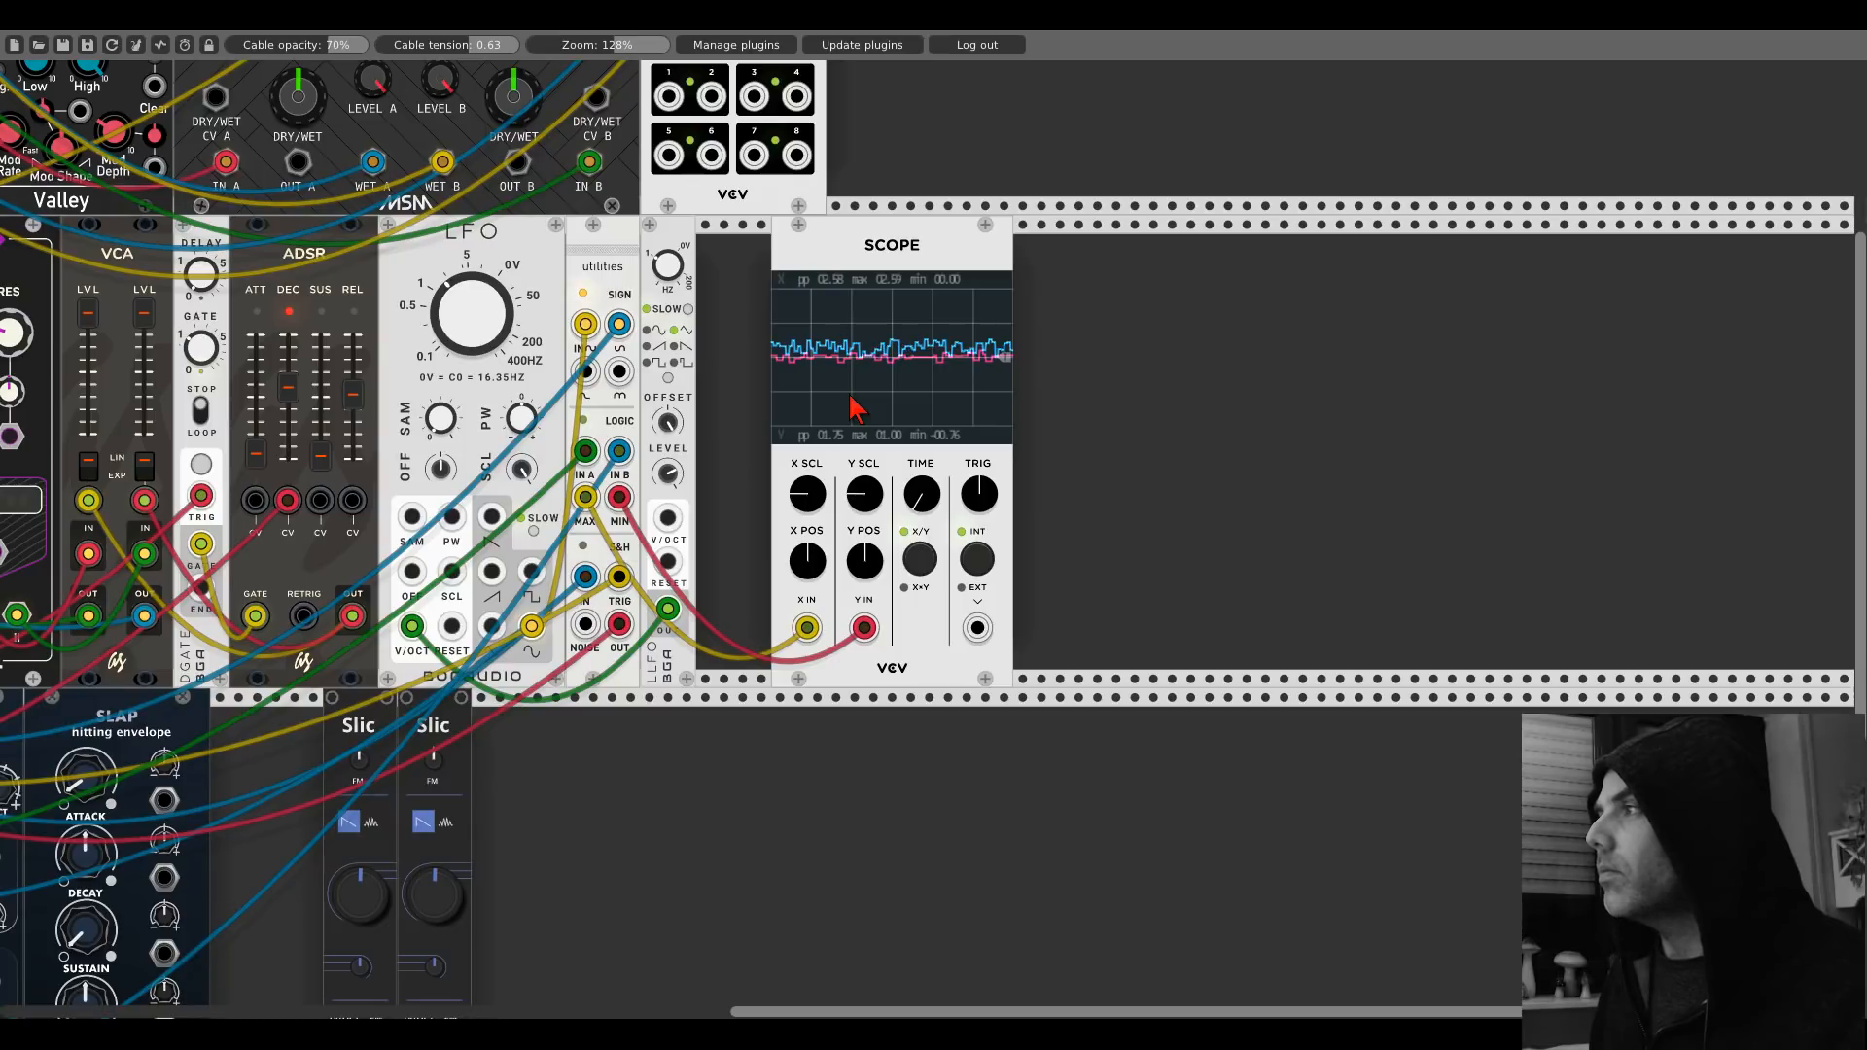
{"action": "right_click", "coordinate": [827, 255]}
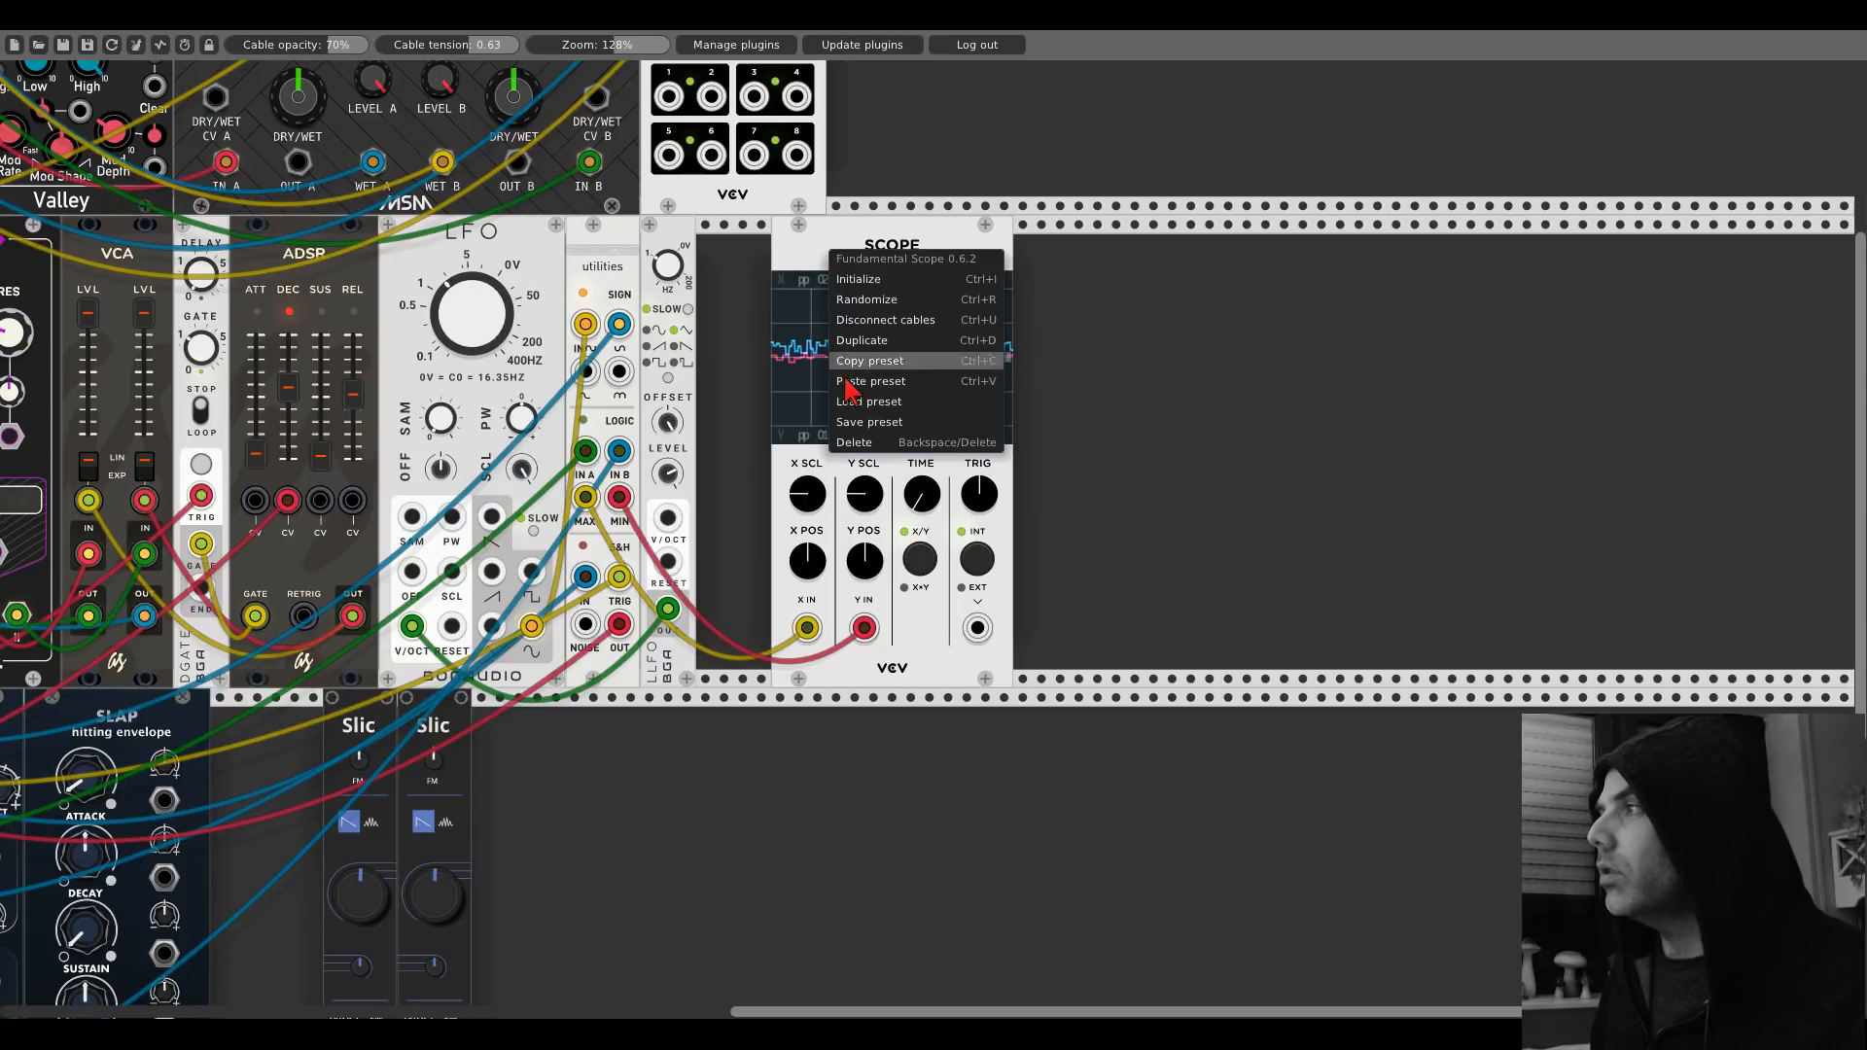
{"action": "left_click", "coordinate": [856, 453]}
Patch the utilities module's logic MAX output into the first Slic's 1V/OCT and logic MIN into the second Slic's 1V/OCT.
{"action": "left_click_drag", "start_coordinate": [800, 477], "coordinate": [1236, 143]}
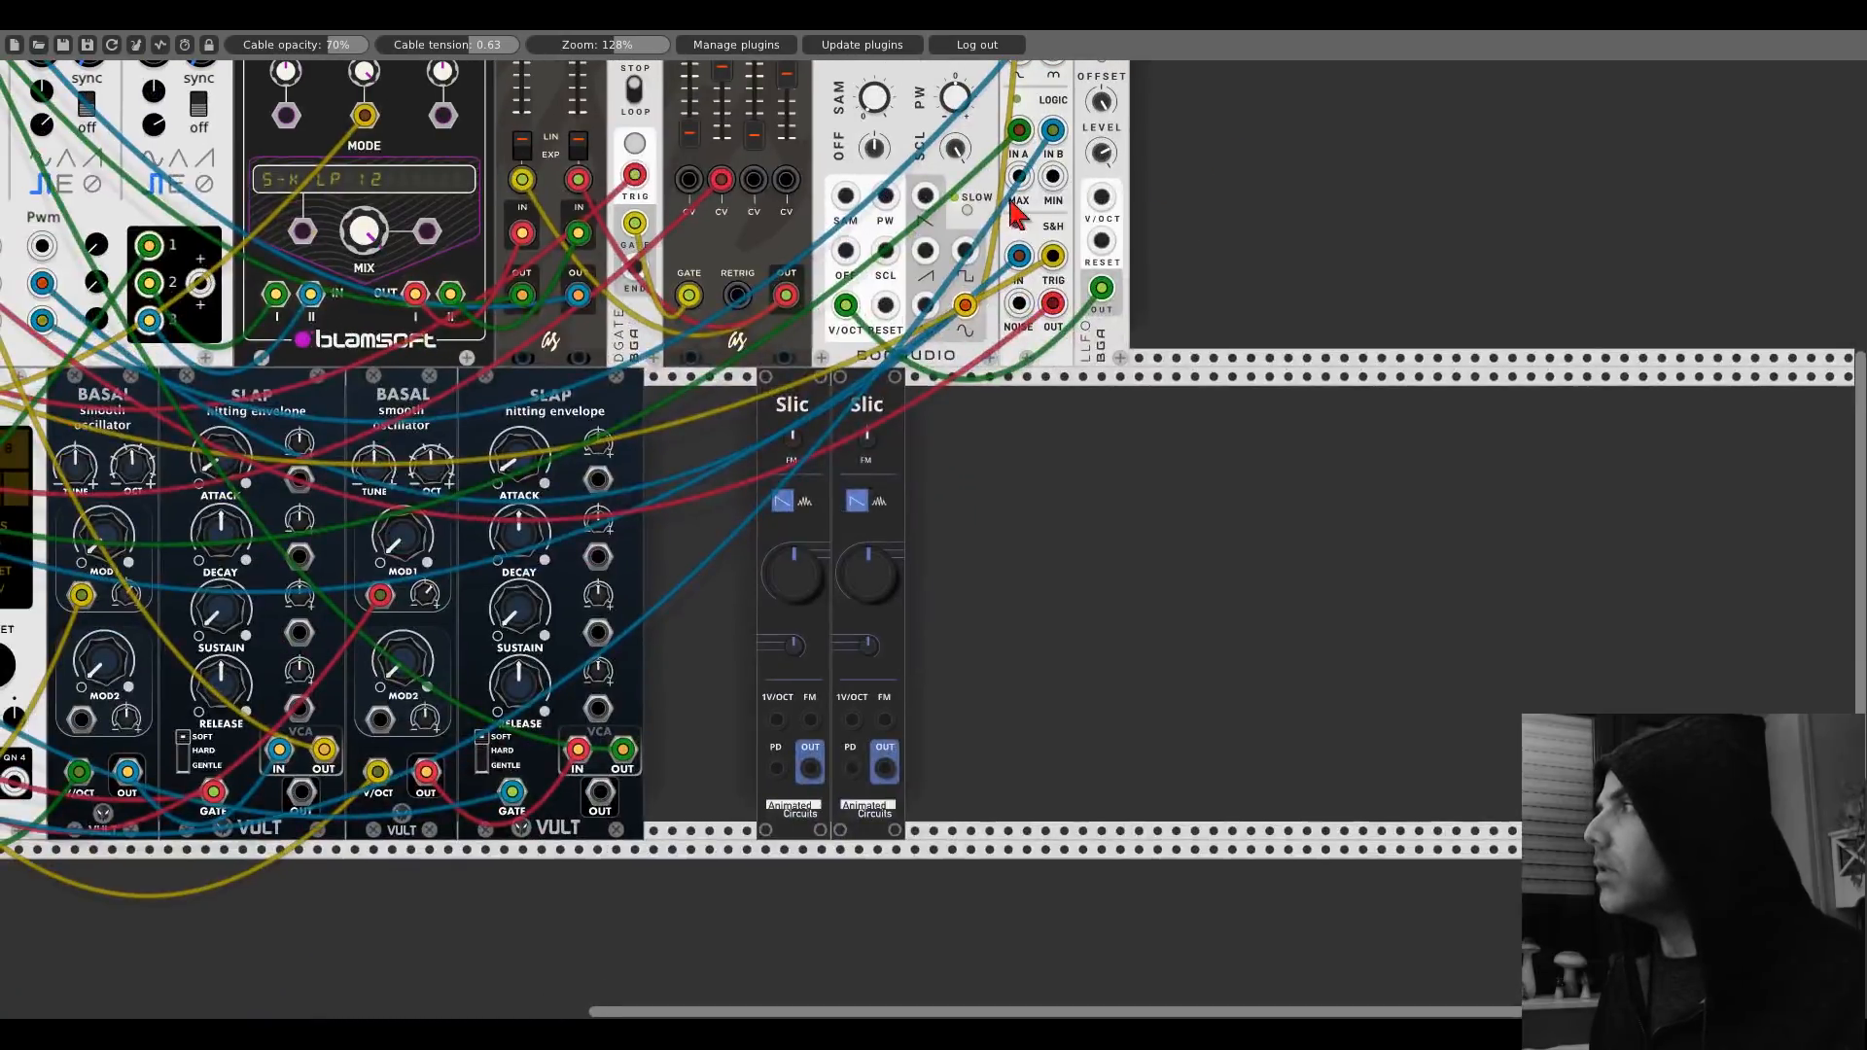
{"action": "left_click_drag", "start_coordinate": [1101, 287], "coordinate": [1053, 178]}
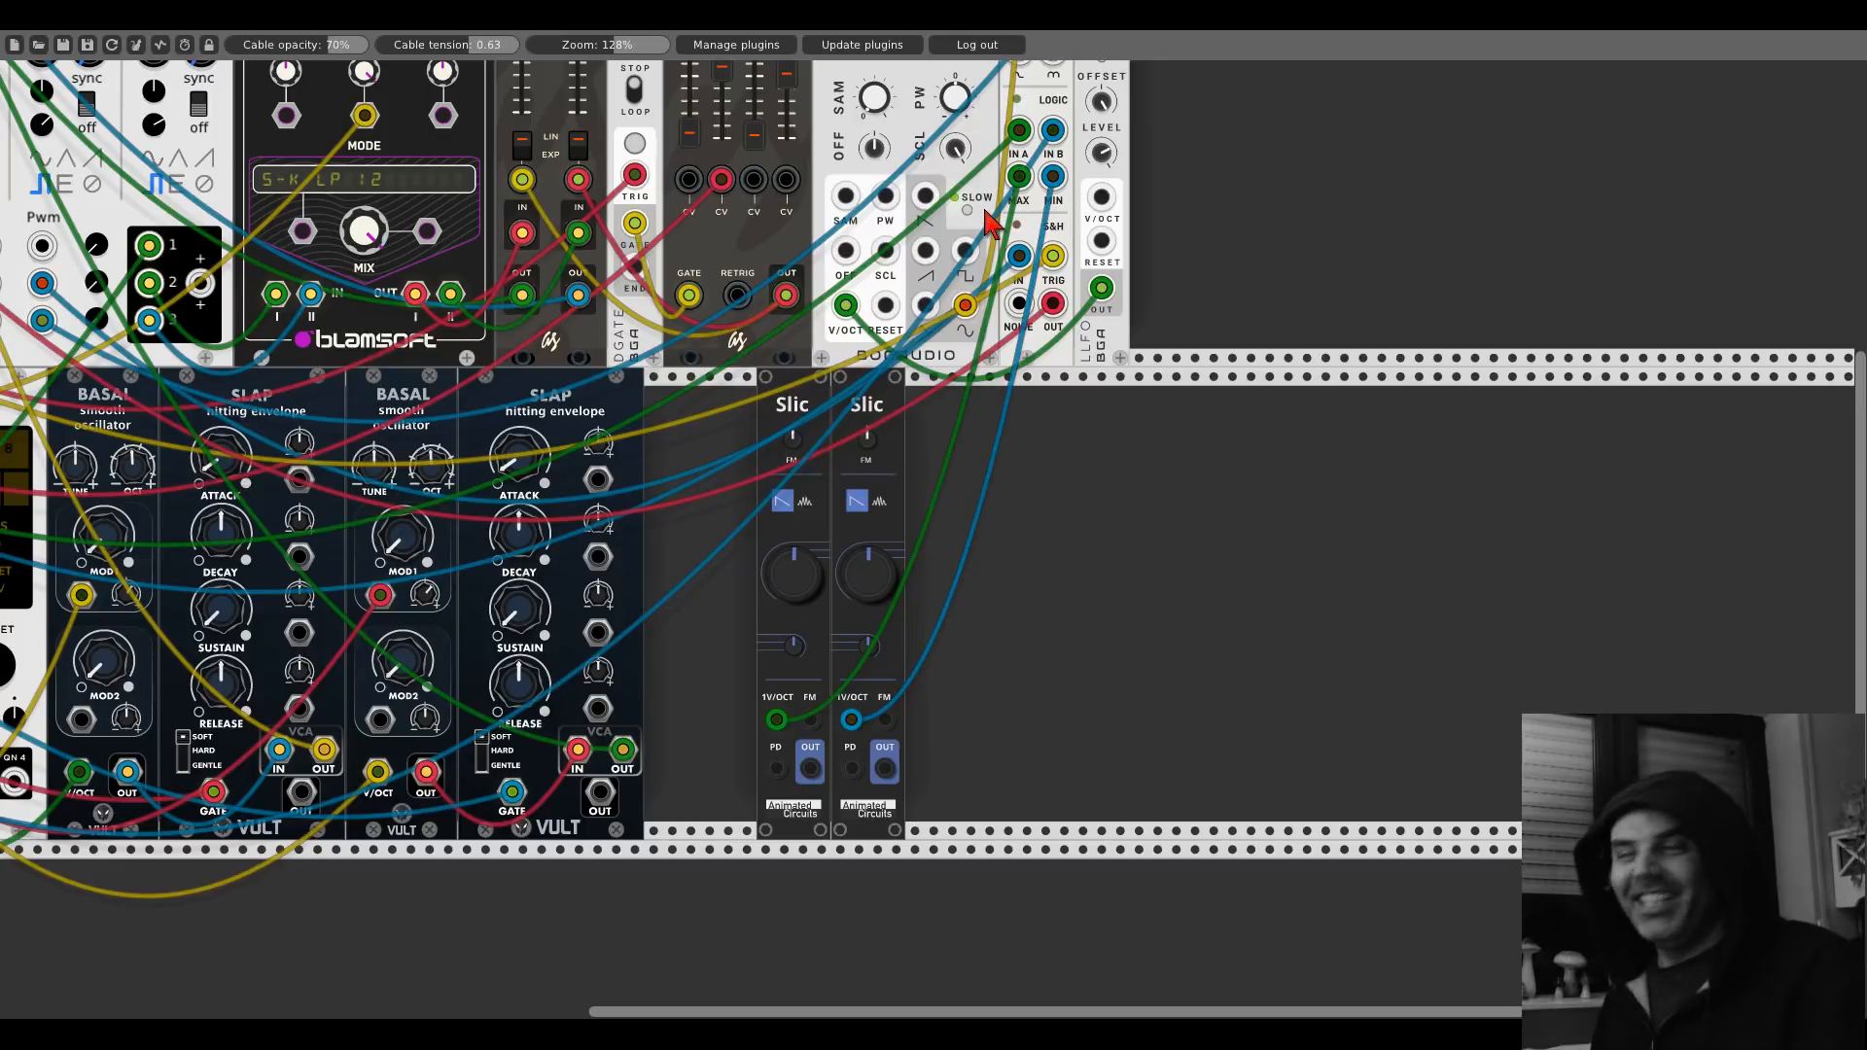
{"action": "scroll", "coordinate": [1029, 467], "scroll_direction": "up", "scroll_amount": 3}
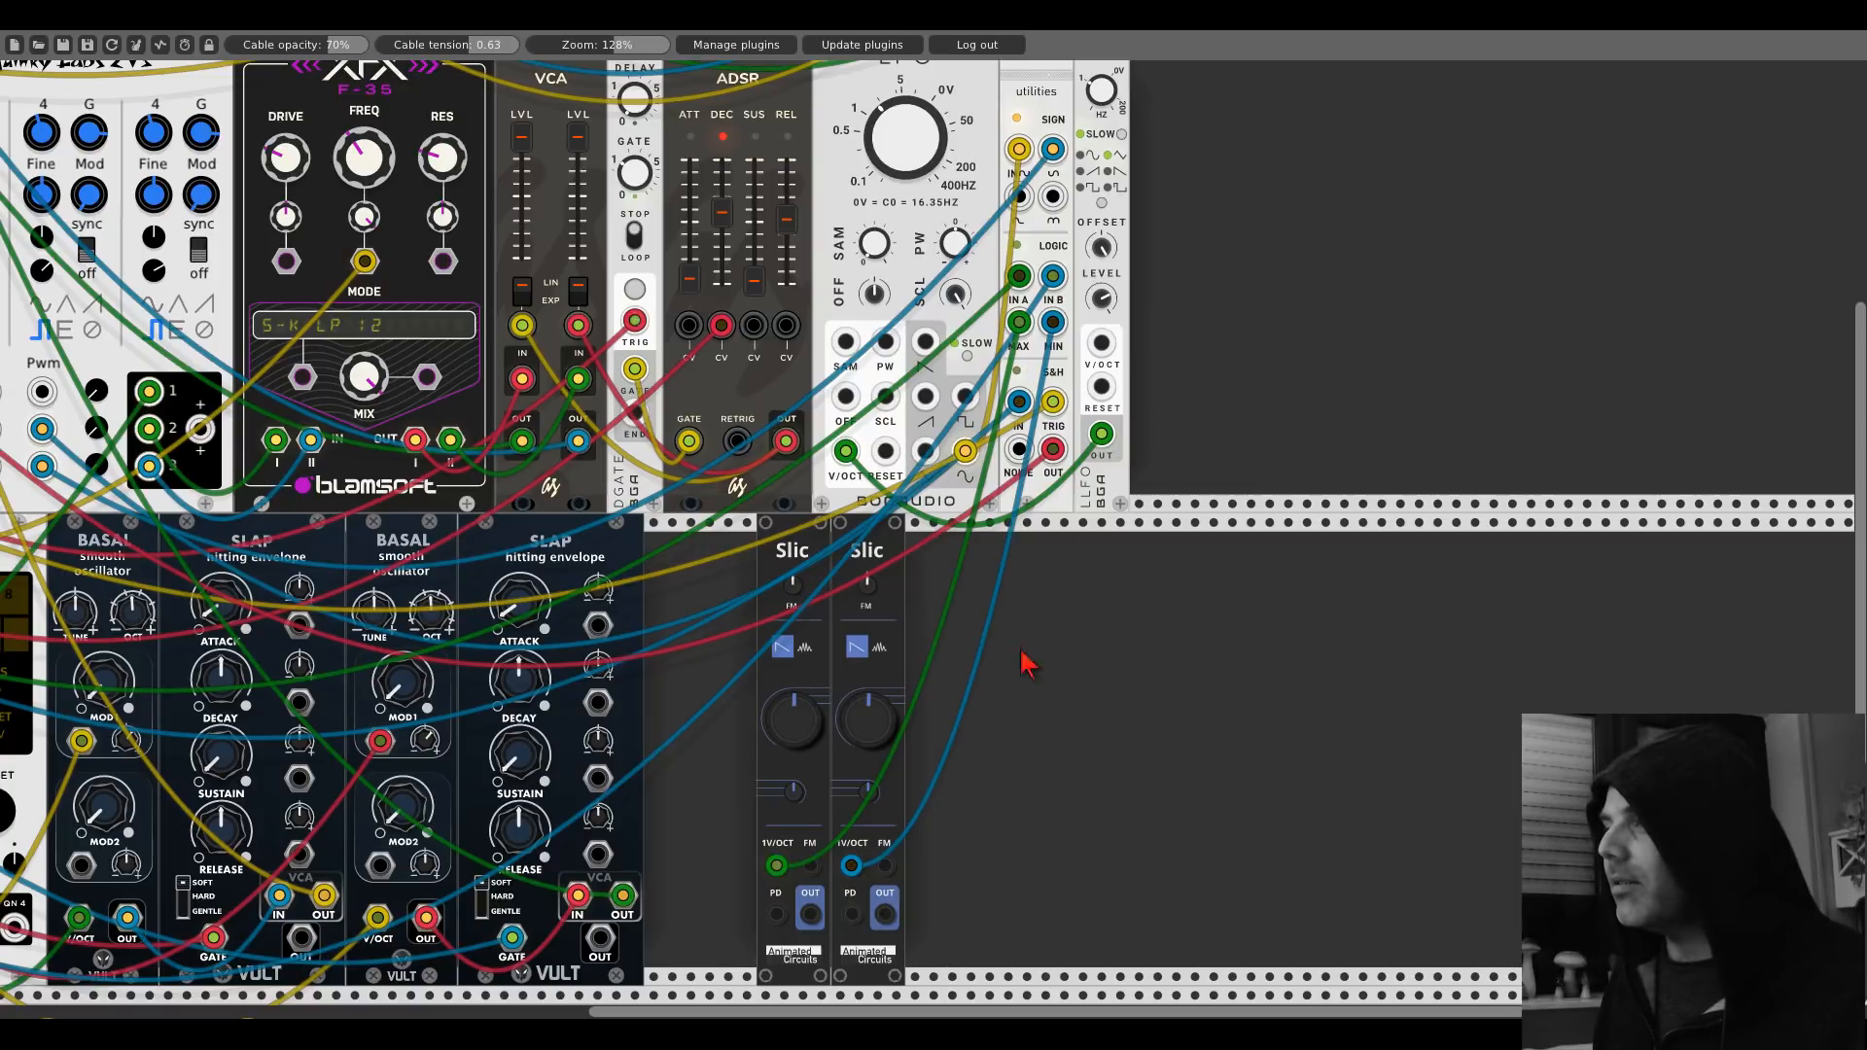
Patch the first Slic's OUT into mixer channel 7's L input and the second Slic's OUT into its R input.
{"action": "left_click_drag", "start_coordinate": [811, 915], "coordinate": [813, 928]}
{"action": "scroll", "coordinate": [813, 928], "scroll_direction": "up", "scroll_amount": 5}
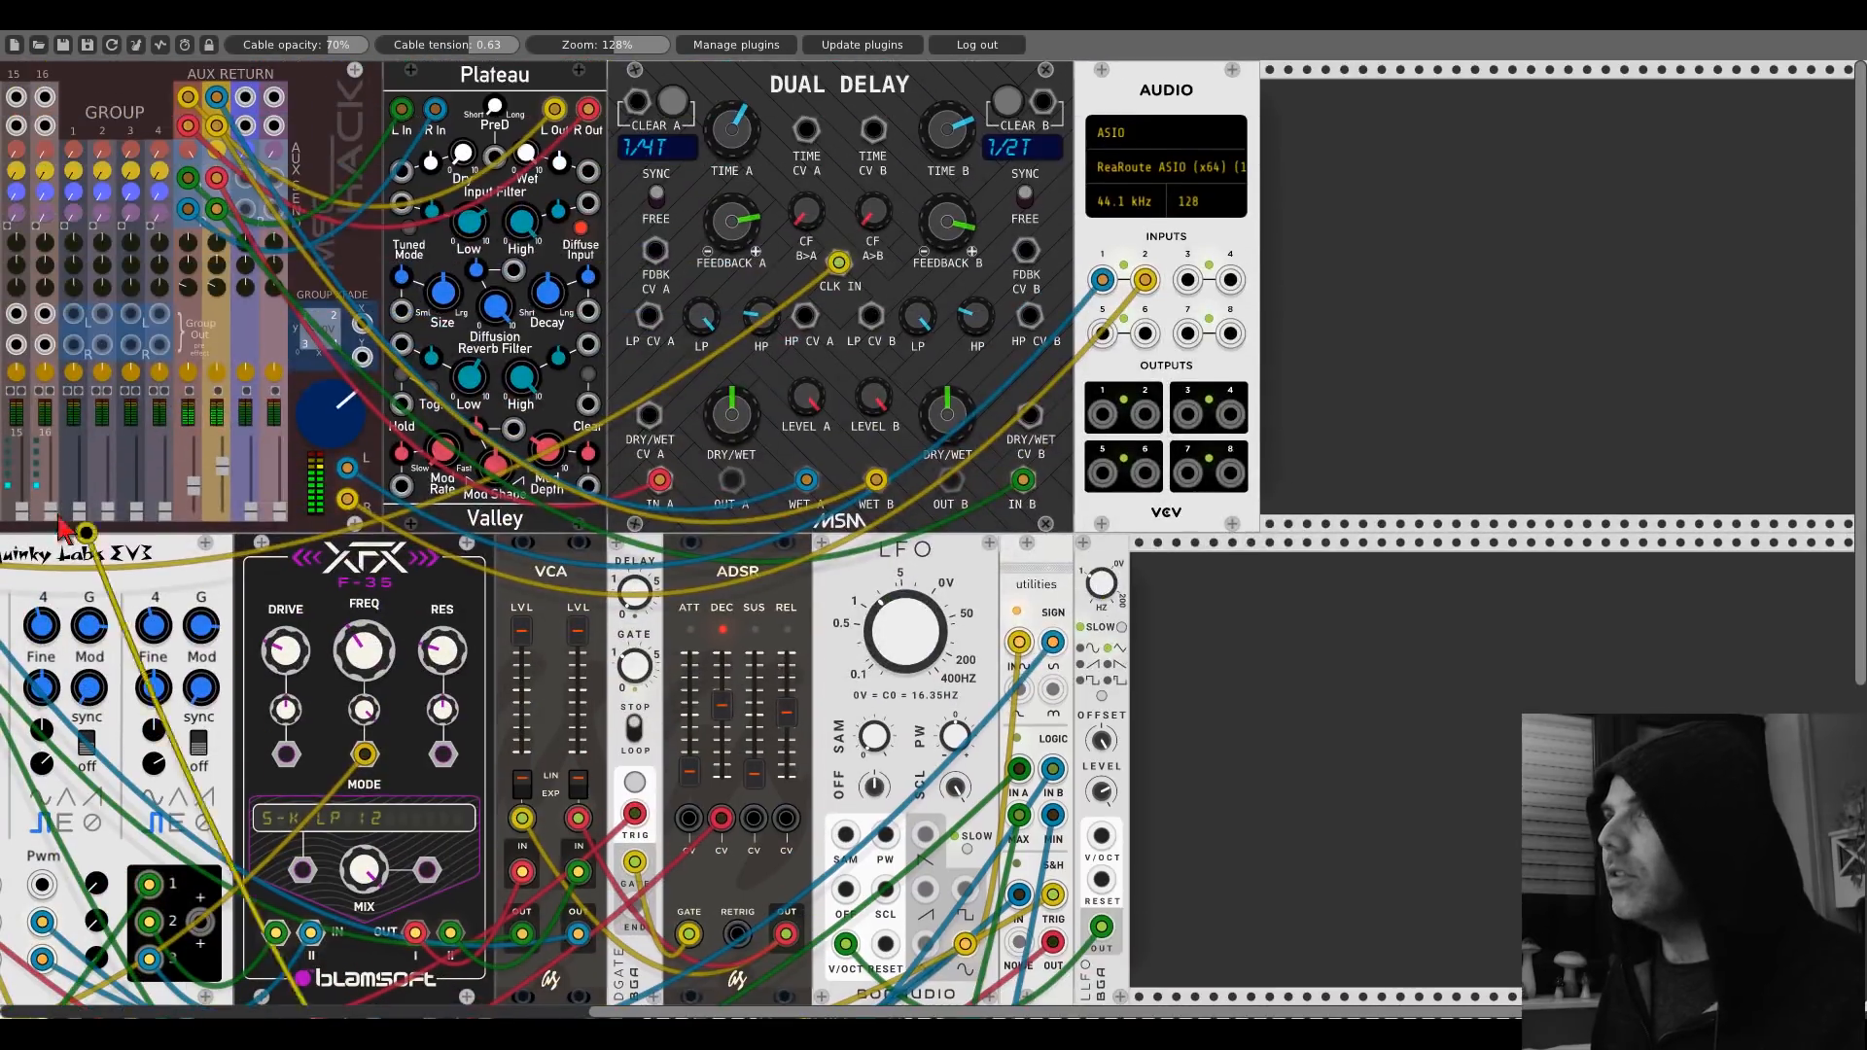
{"action": "scroll", "coordinate": [814, 929], "scroll_direction": "left", "scroll_amount": 5}
{"action": "scroll", "coordinate": [442, 496], "scroll_direction": "left", "scroll_amount": 2}
{"action": "left_click_drag", "start_coordinate": [442, 496], "coordinate": [393, 151]}
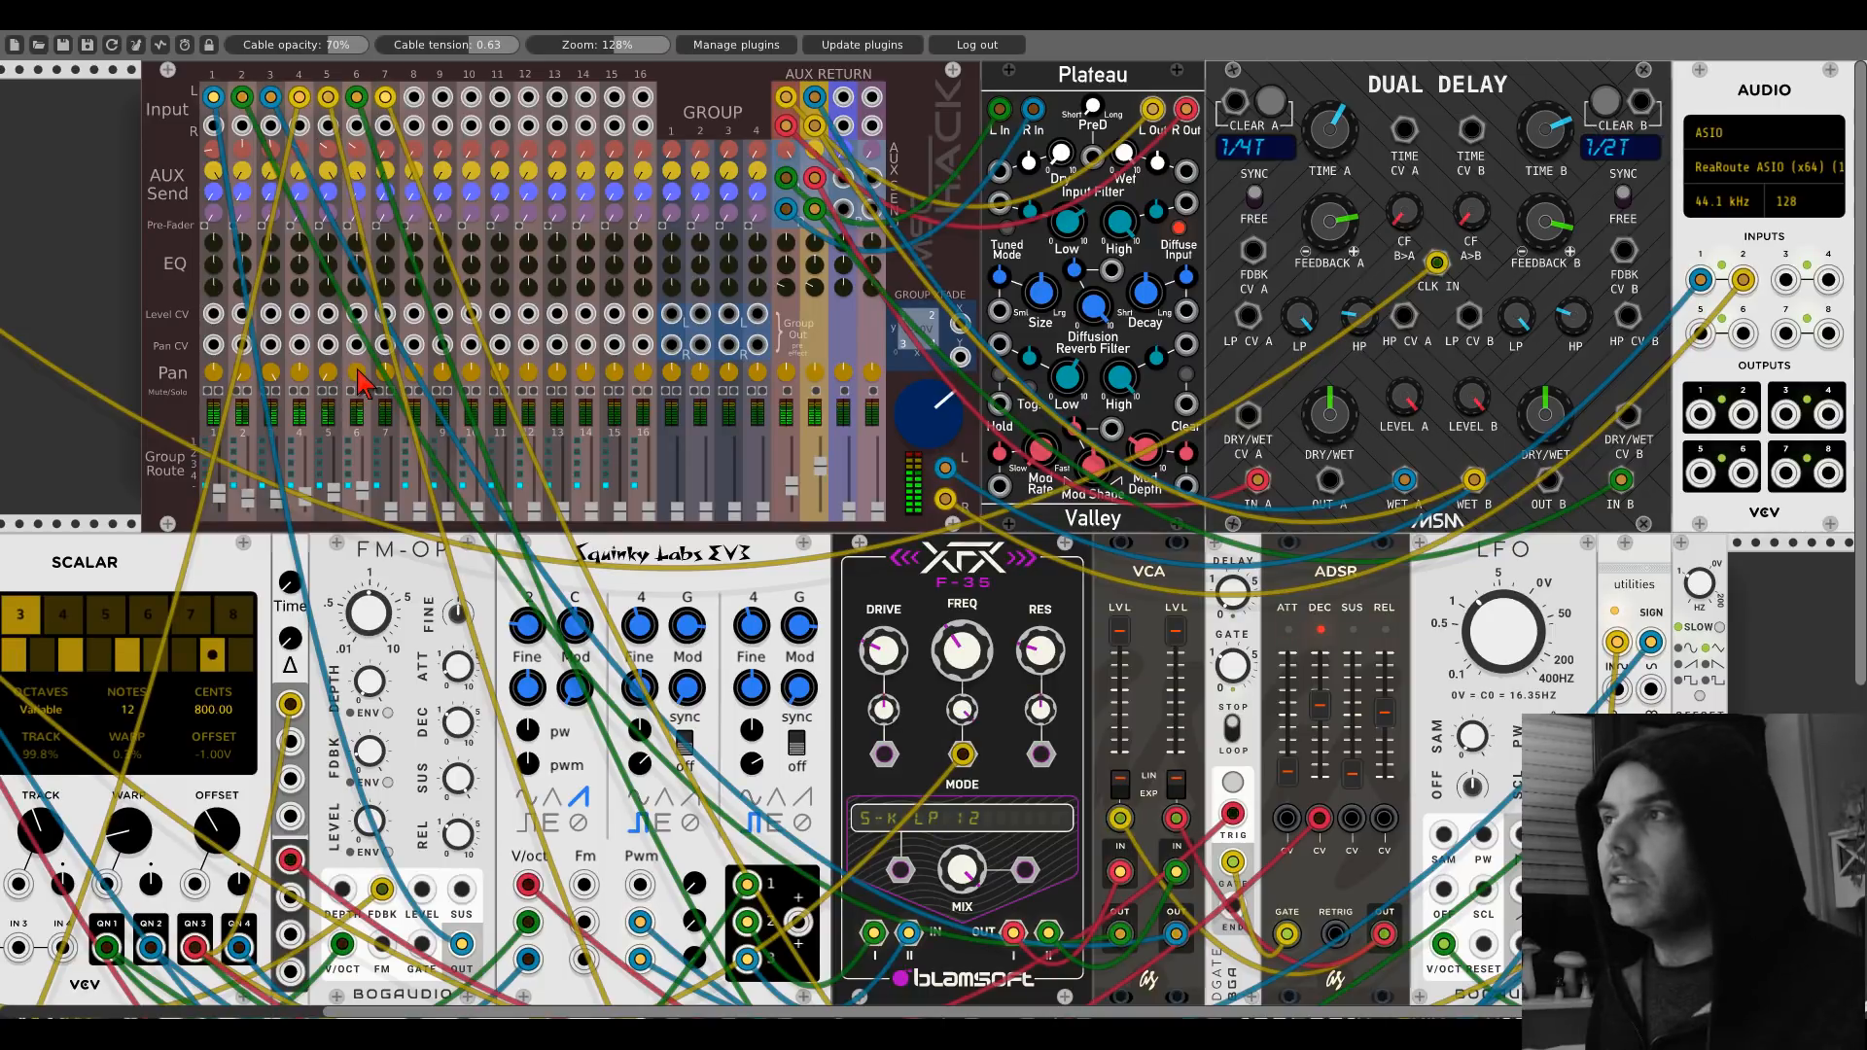
{"action": "left_click_drag", "start_coordinate": [385, 125], "coordinate": [1484, 881]}
{"action": "scroll", "coordinate": [1313, 788], "scroll_direction": "down", "scroll_amount": 6}
{"action": "scroll", "coordinate": [521, 267], "scroll_direction": "up", "scroll_amount": 6}
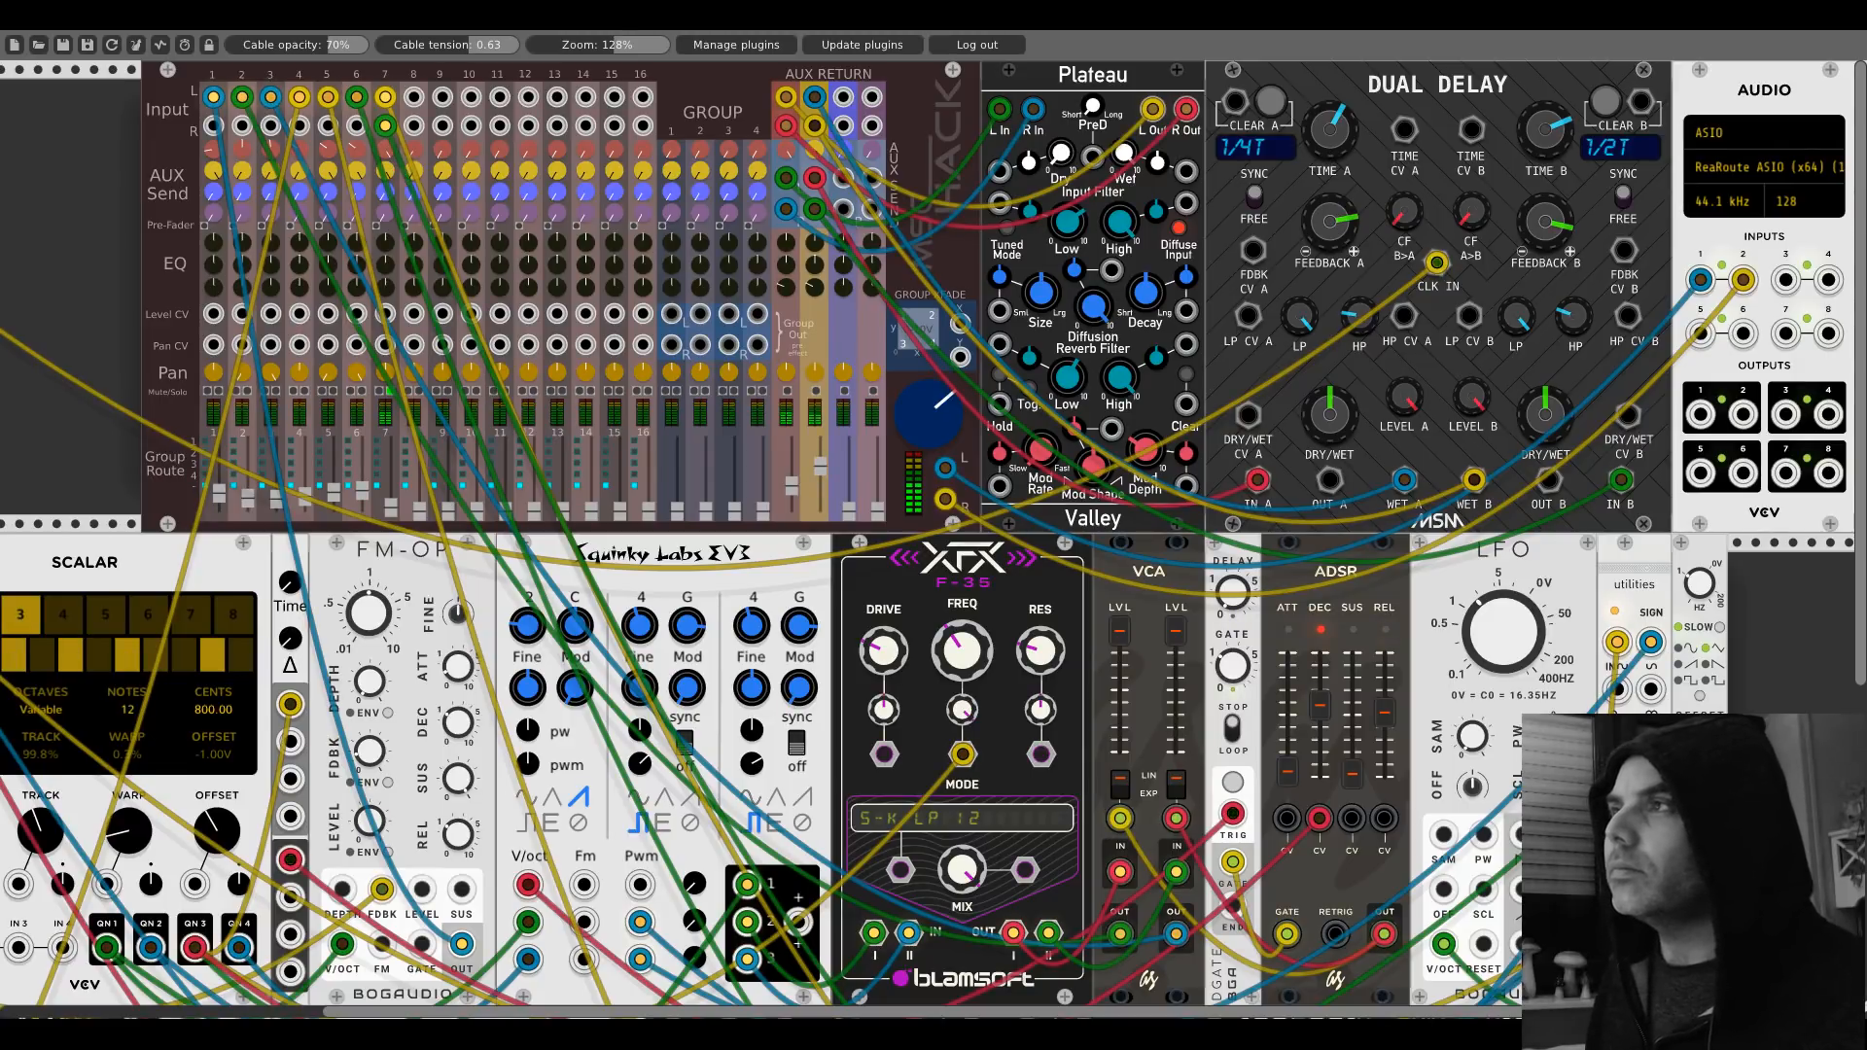
Turn the large knob down on both Slics, trying the first one's alternative waveform and returning to the original.
{"action": "scroll", "coordinate": [417, 224], "scroll_direction": "down", "scroll_amount": 10}
{"action": "scroll", "coordinate": [416, 223], "scroll_direction": "right", "scroll_amount": 10}
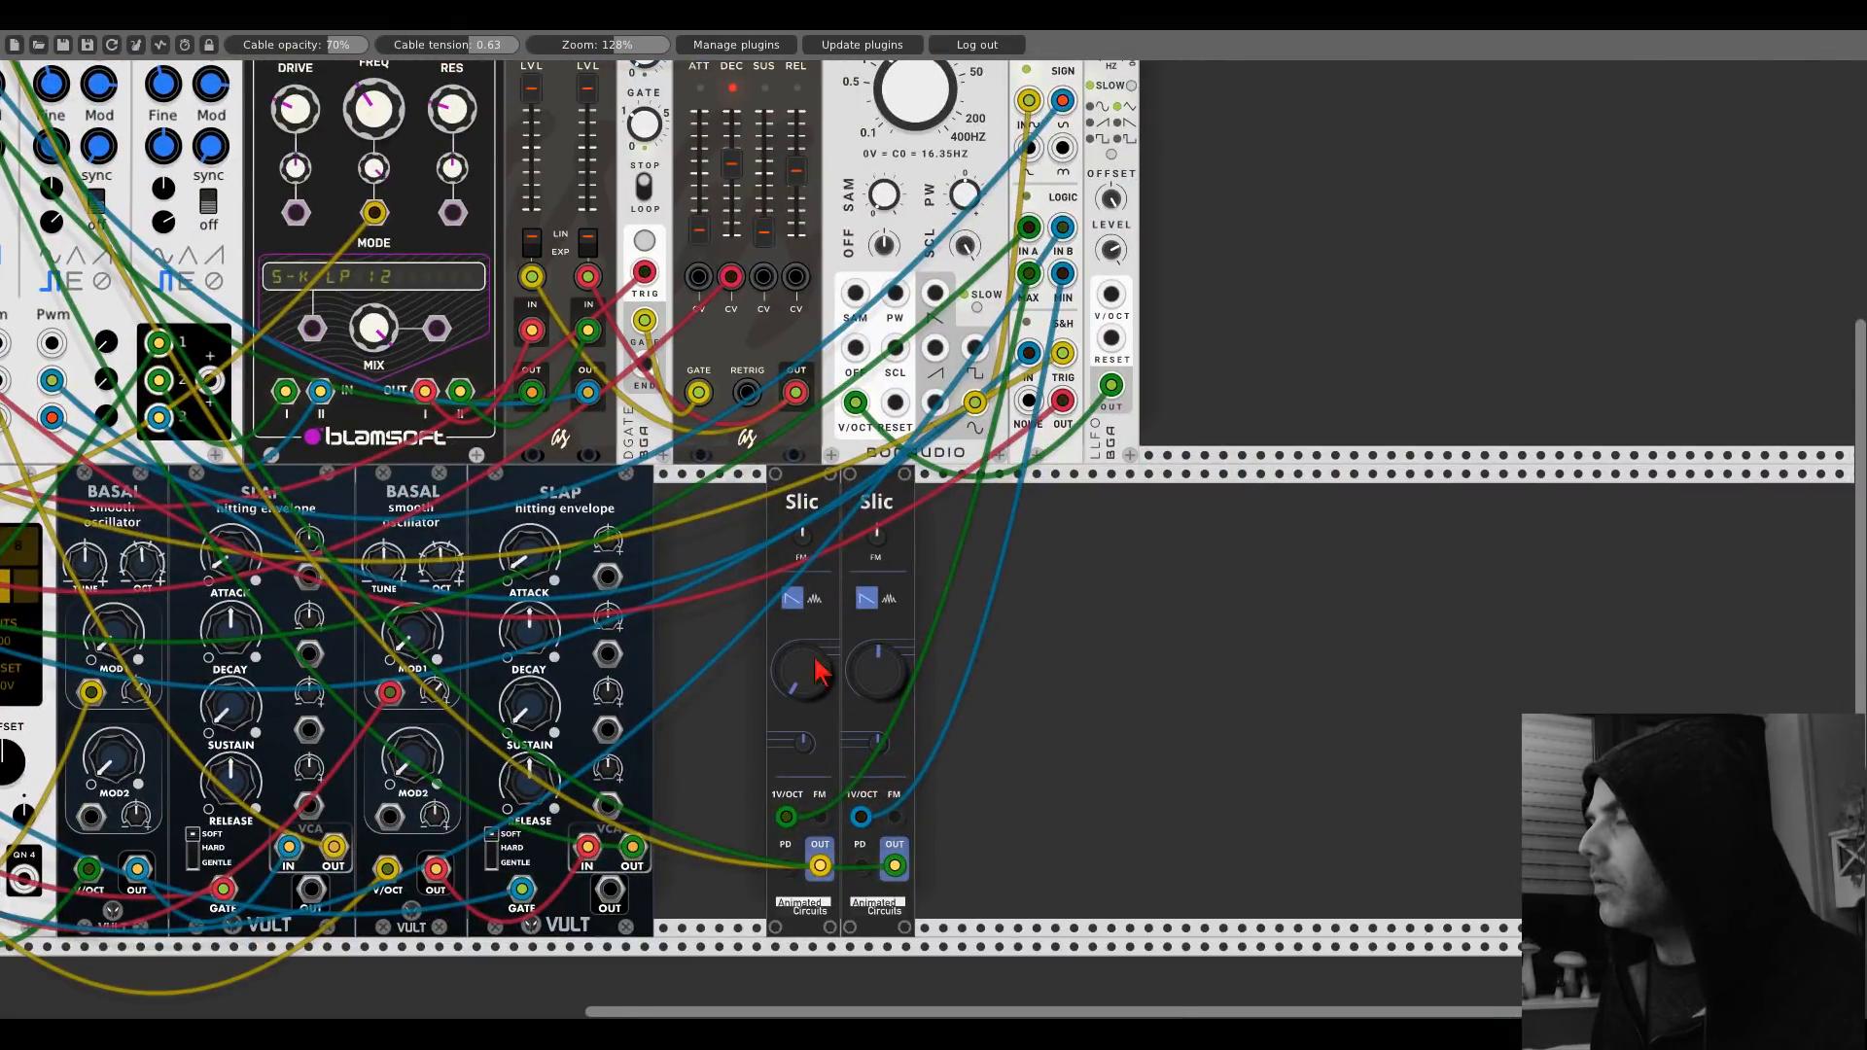
{"action": "left_click", "coordinate": [805, 600]}
{"action": "left_click", "coordinate": [793, 600]}
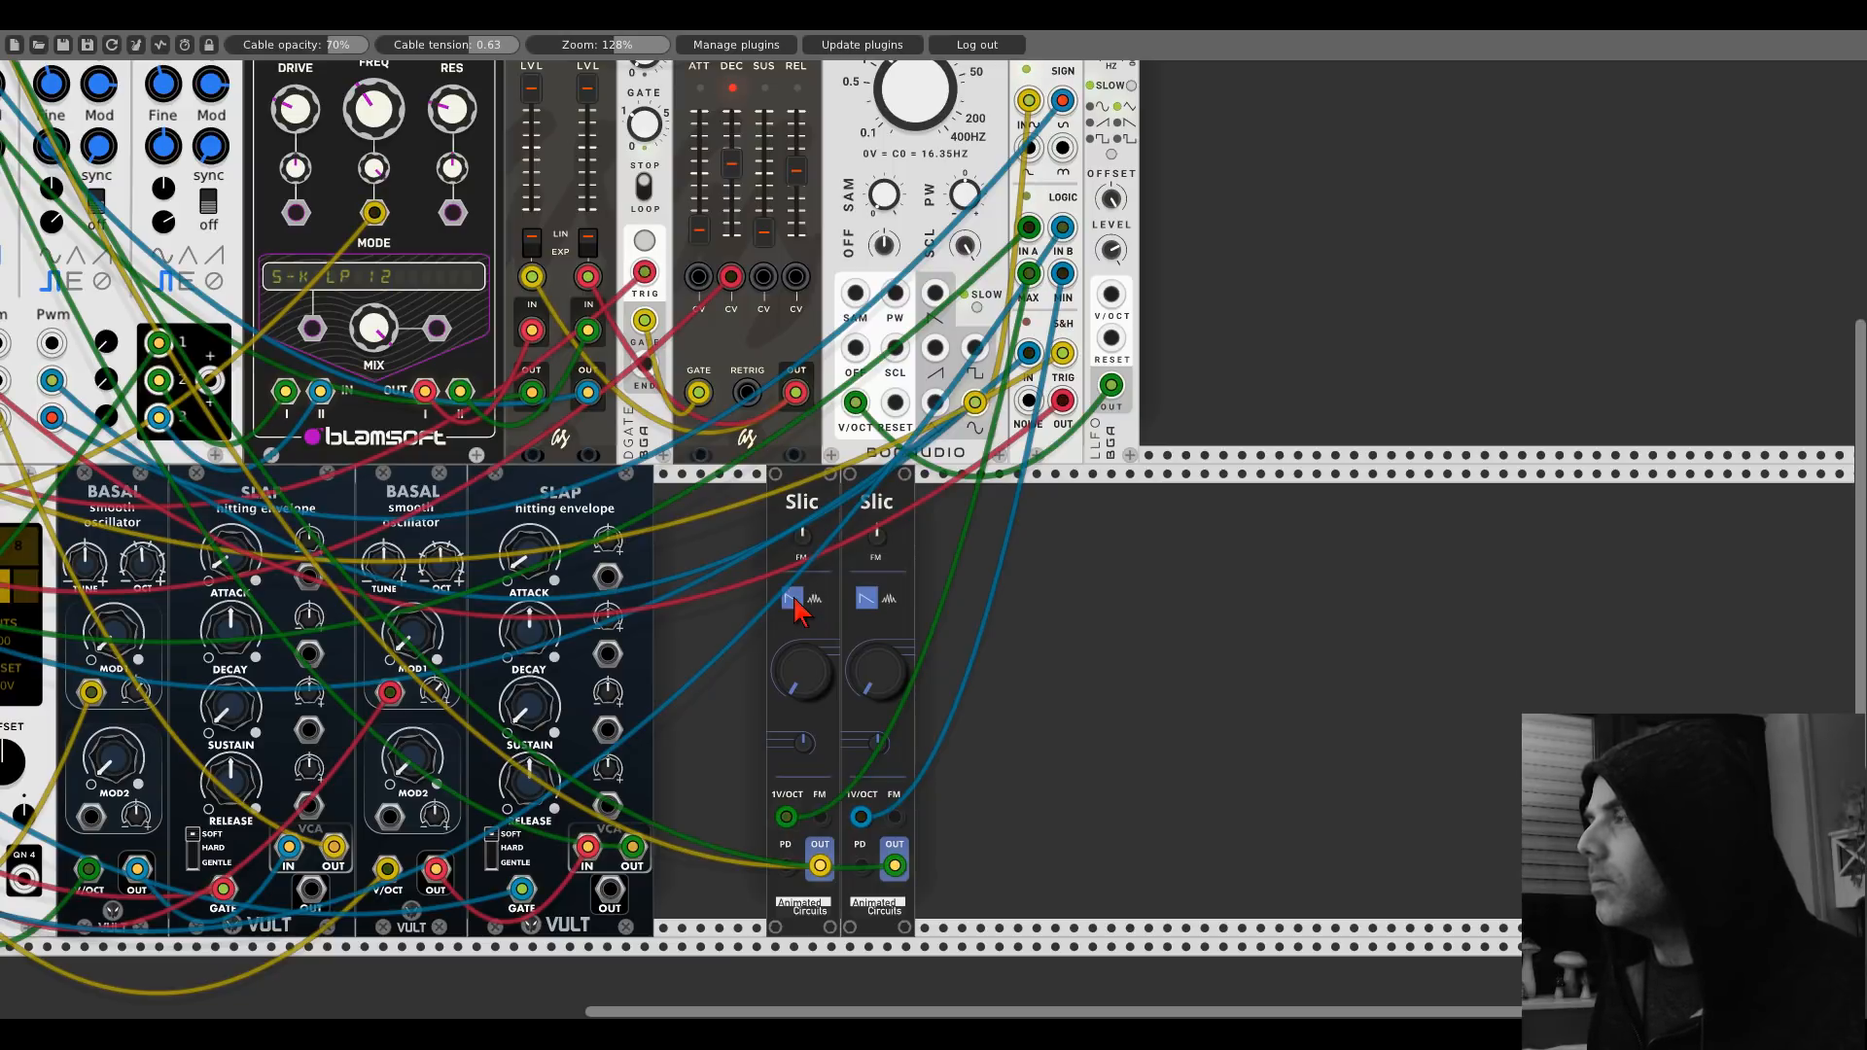
Raise the mixer's channel 7 fader slightly to bring the Slic pair into the mix.
{"action": "scroll", "coordinate": [715, 496], "scroll_direction": "up", "scroll_amount": 10}
{"action": "scroll", "coordinate": [715, 496], "scroll_direction": "left", "scroll_amount": 15}
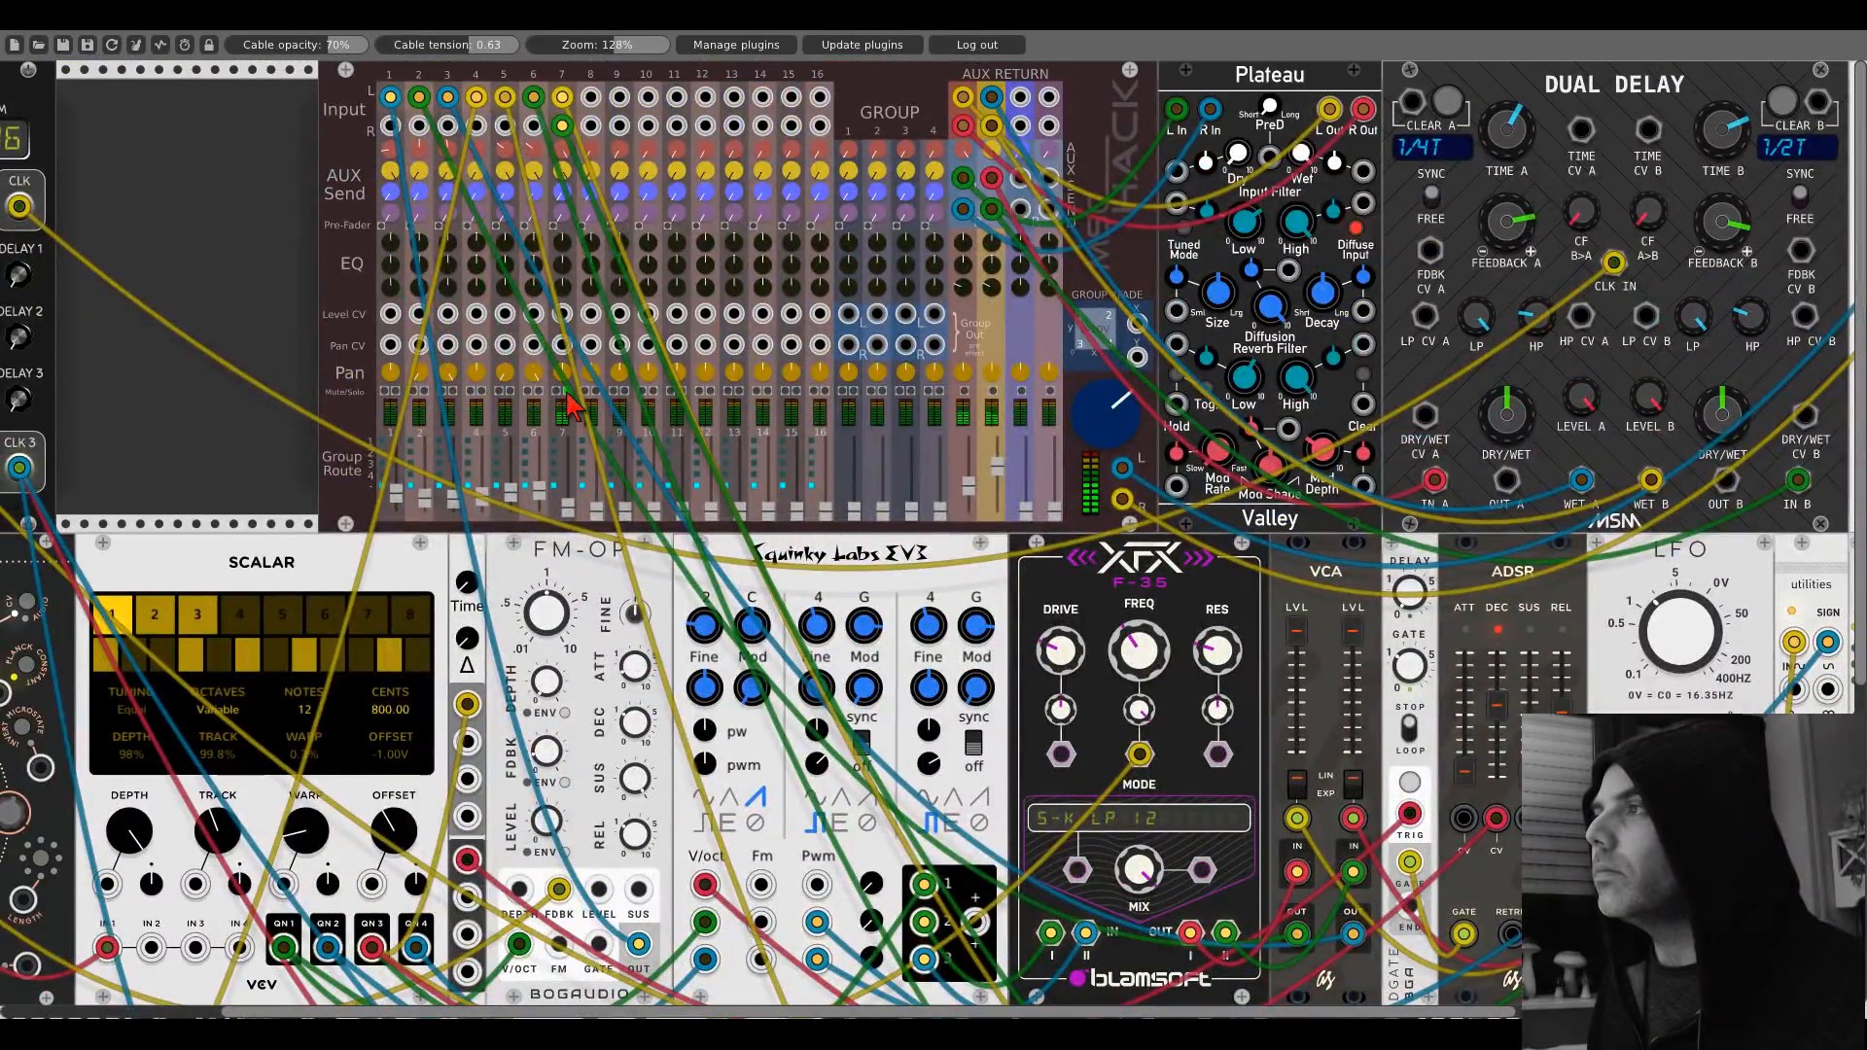
{"action": "left_click_drag", "start_coordinate": [572, 516], "coordinate": [572, 504]}
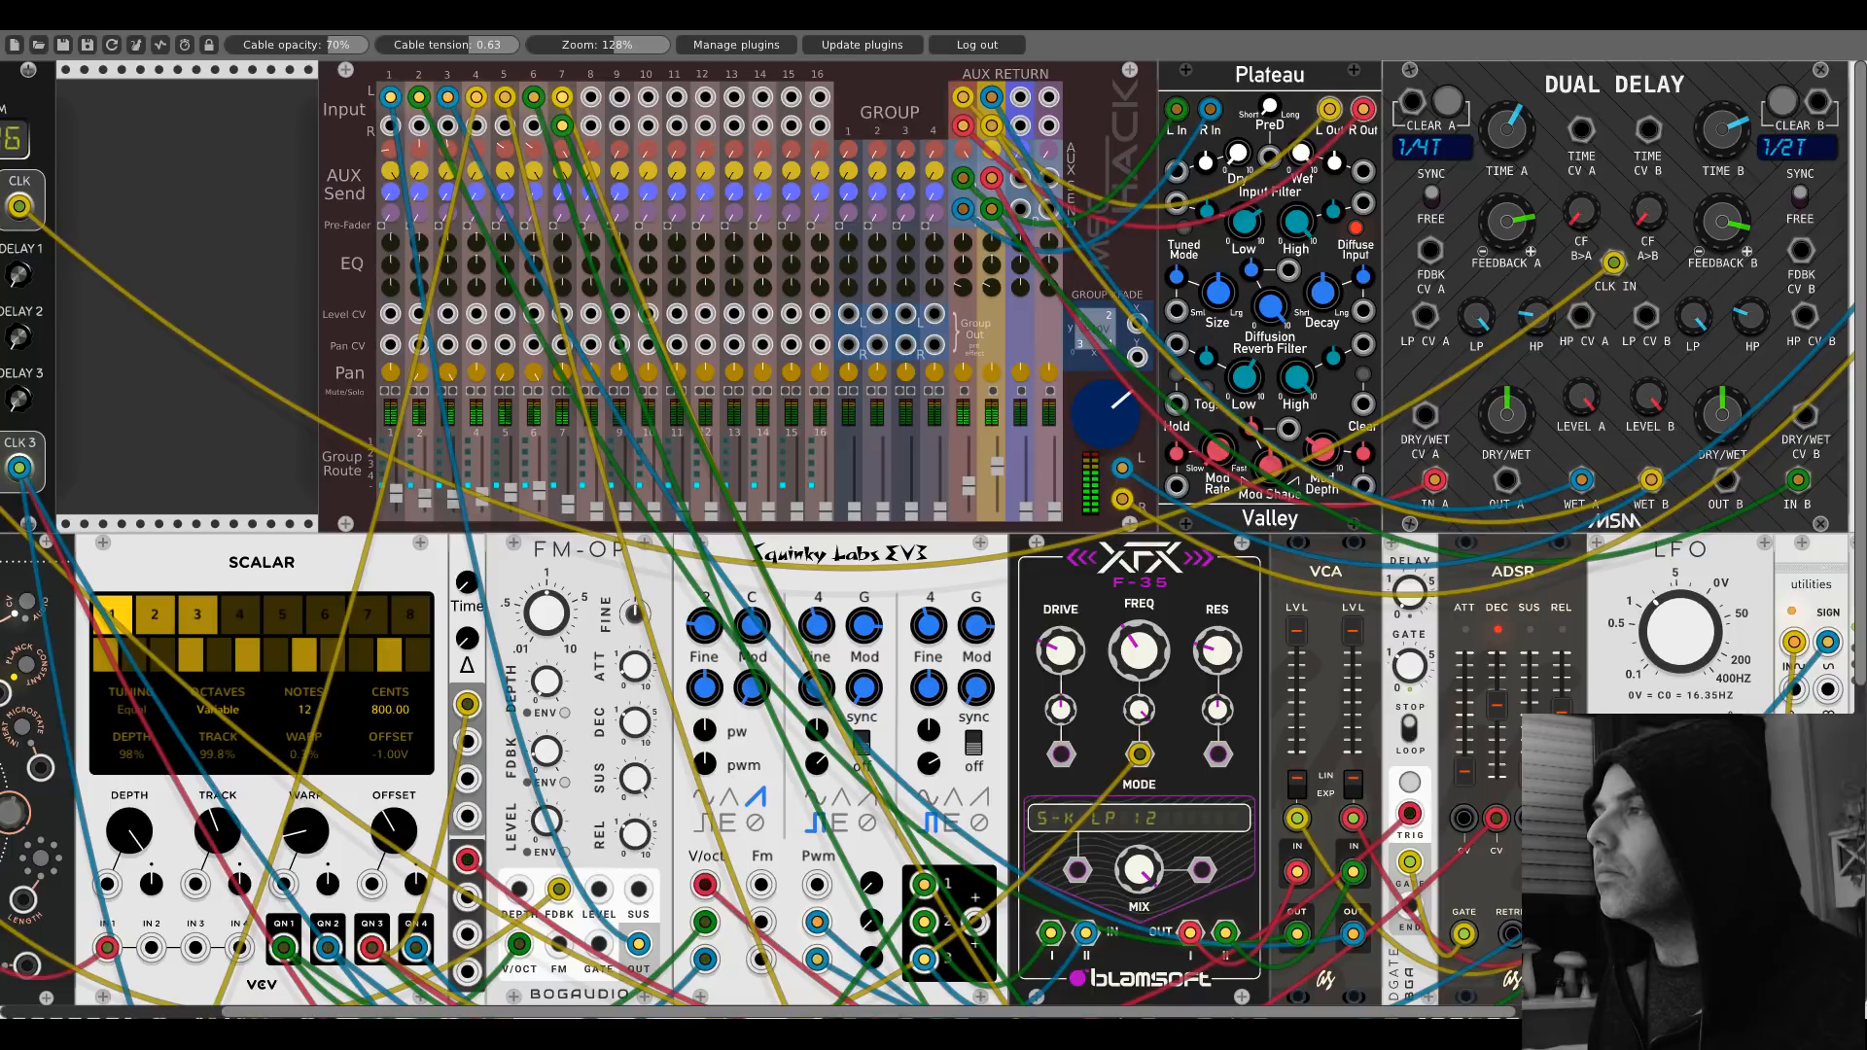
Patch the LFO output beside its sine output into the first Slic's PD, and the utilities module's inverted SIGN output into the second's PD.
{"action": "scroll", "coordinate": [1357, 730], "scroll_direction": "down", "scroll_amount": 1}
{"action": "scroll", "coordinate": [1356, 730], "scroll_direction": "down", "scroll_amount": 10}
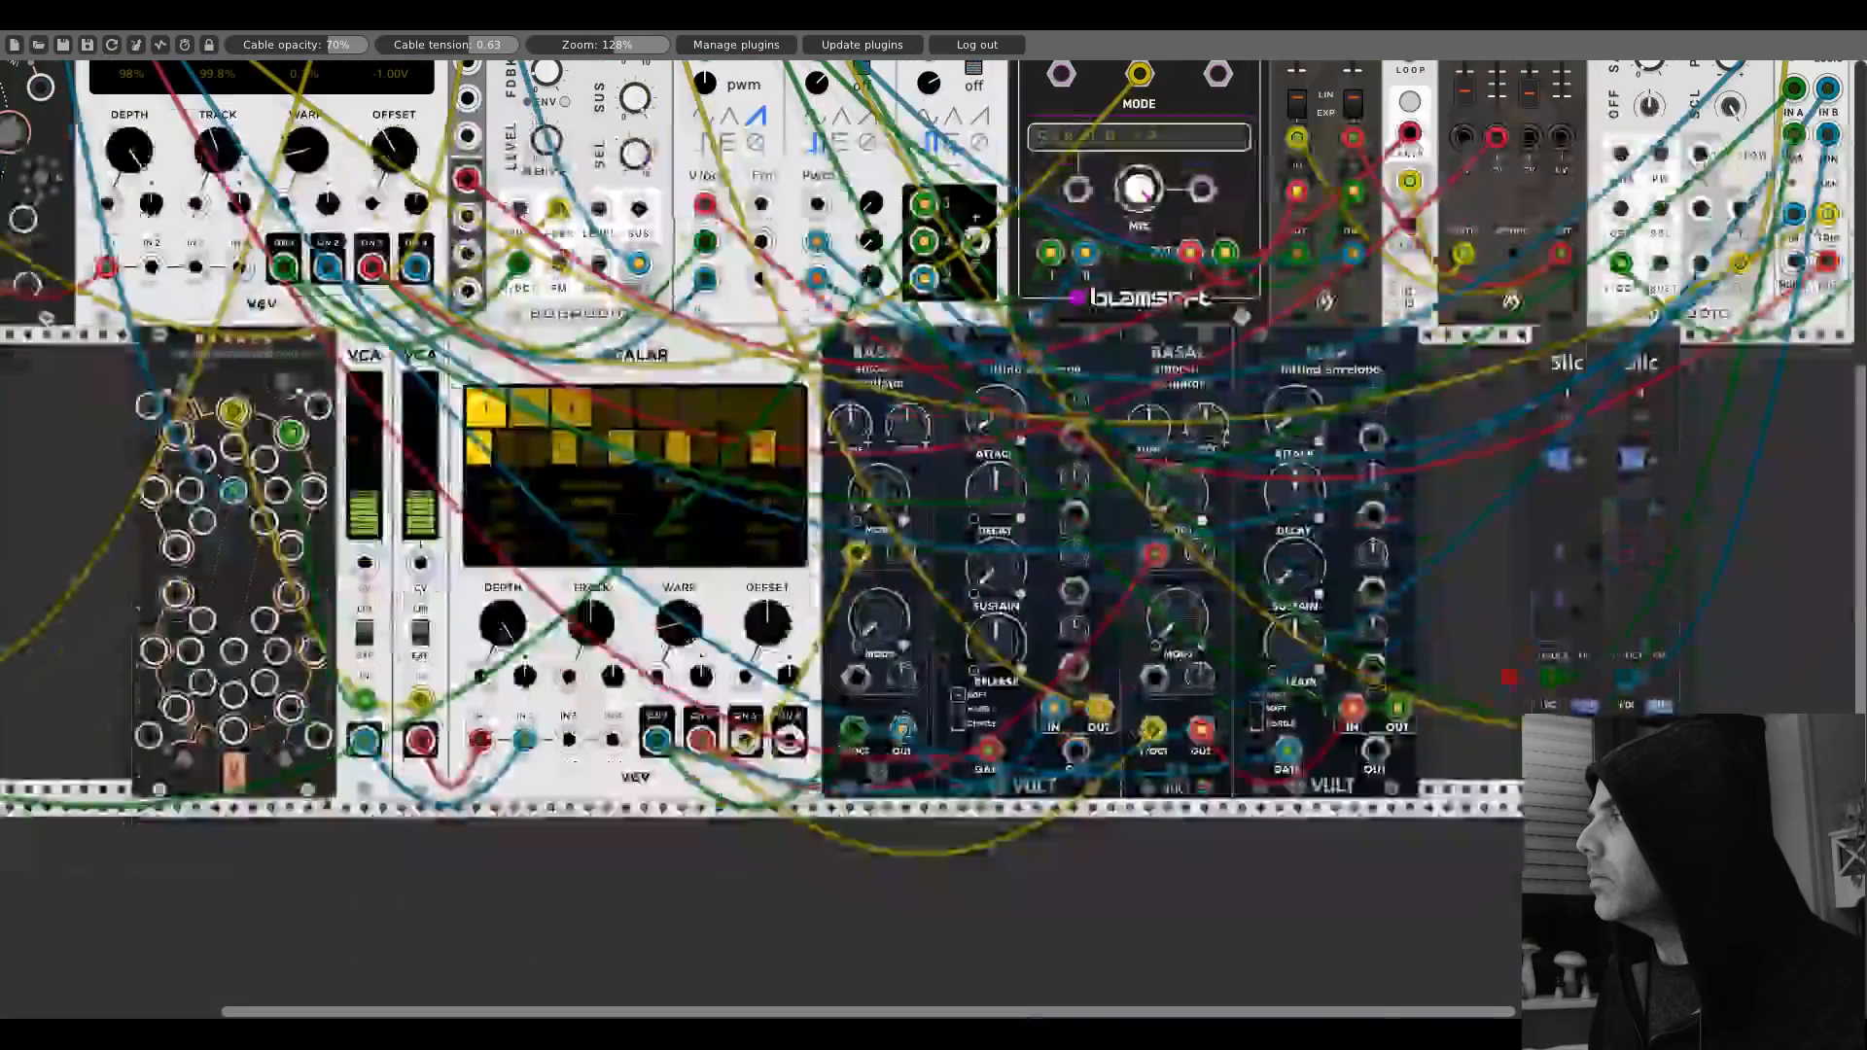
{"action": "scroll", "coordinate": [1357, 730], "scroll_direction": "right", "scroll_amount": 8}
{"action": "scroll", "coordinate": [1357, 730], "scroll_direction": "up", "scroll_amount": 4}
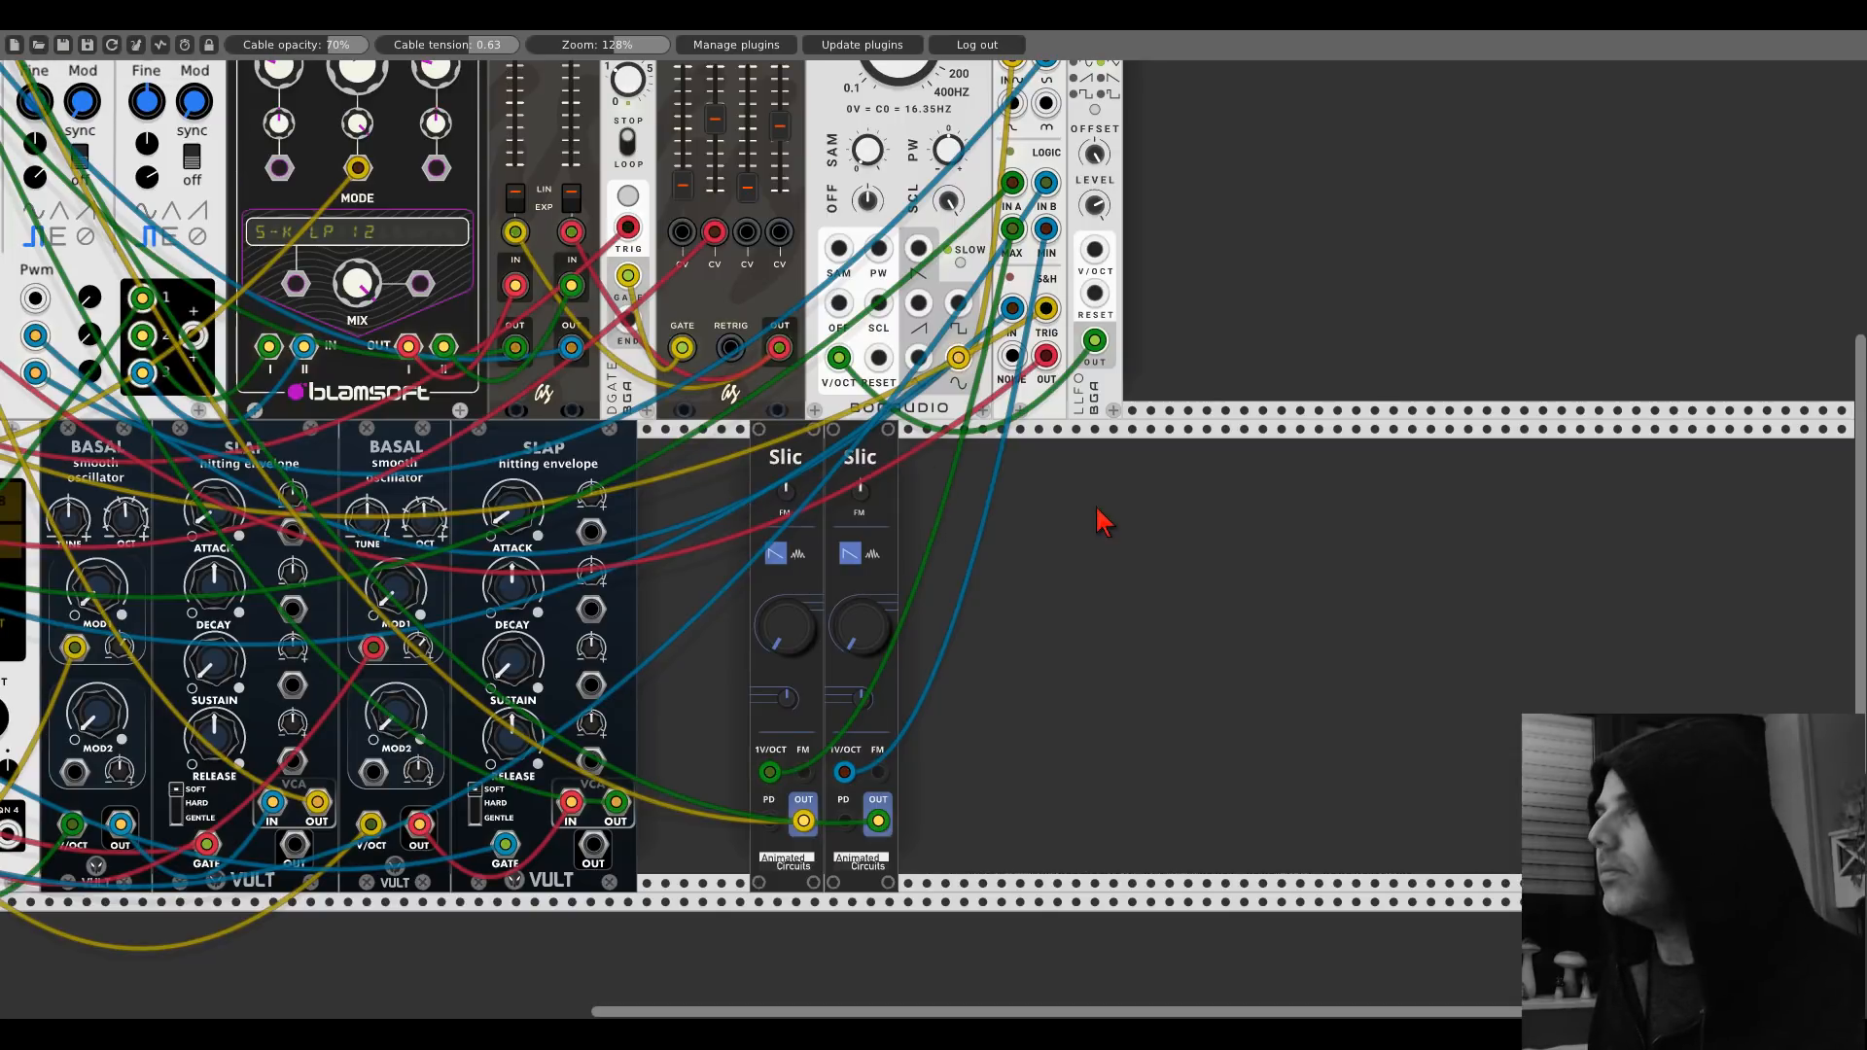
{"action": "scroll", "coordinate": [992, 633], "scroll_direction": "up", "scroll_amount": 3}
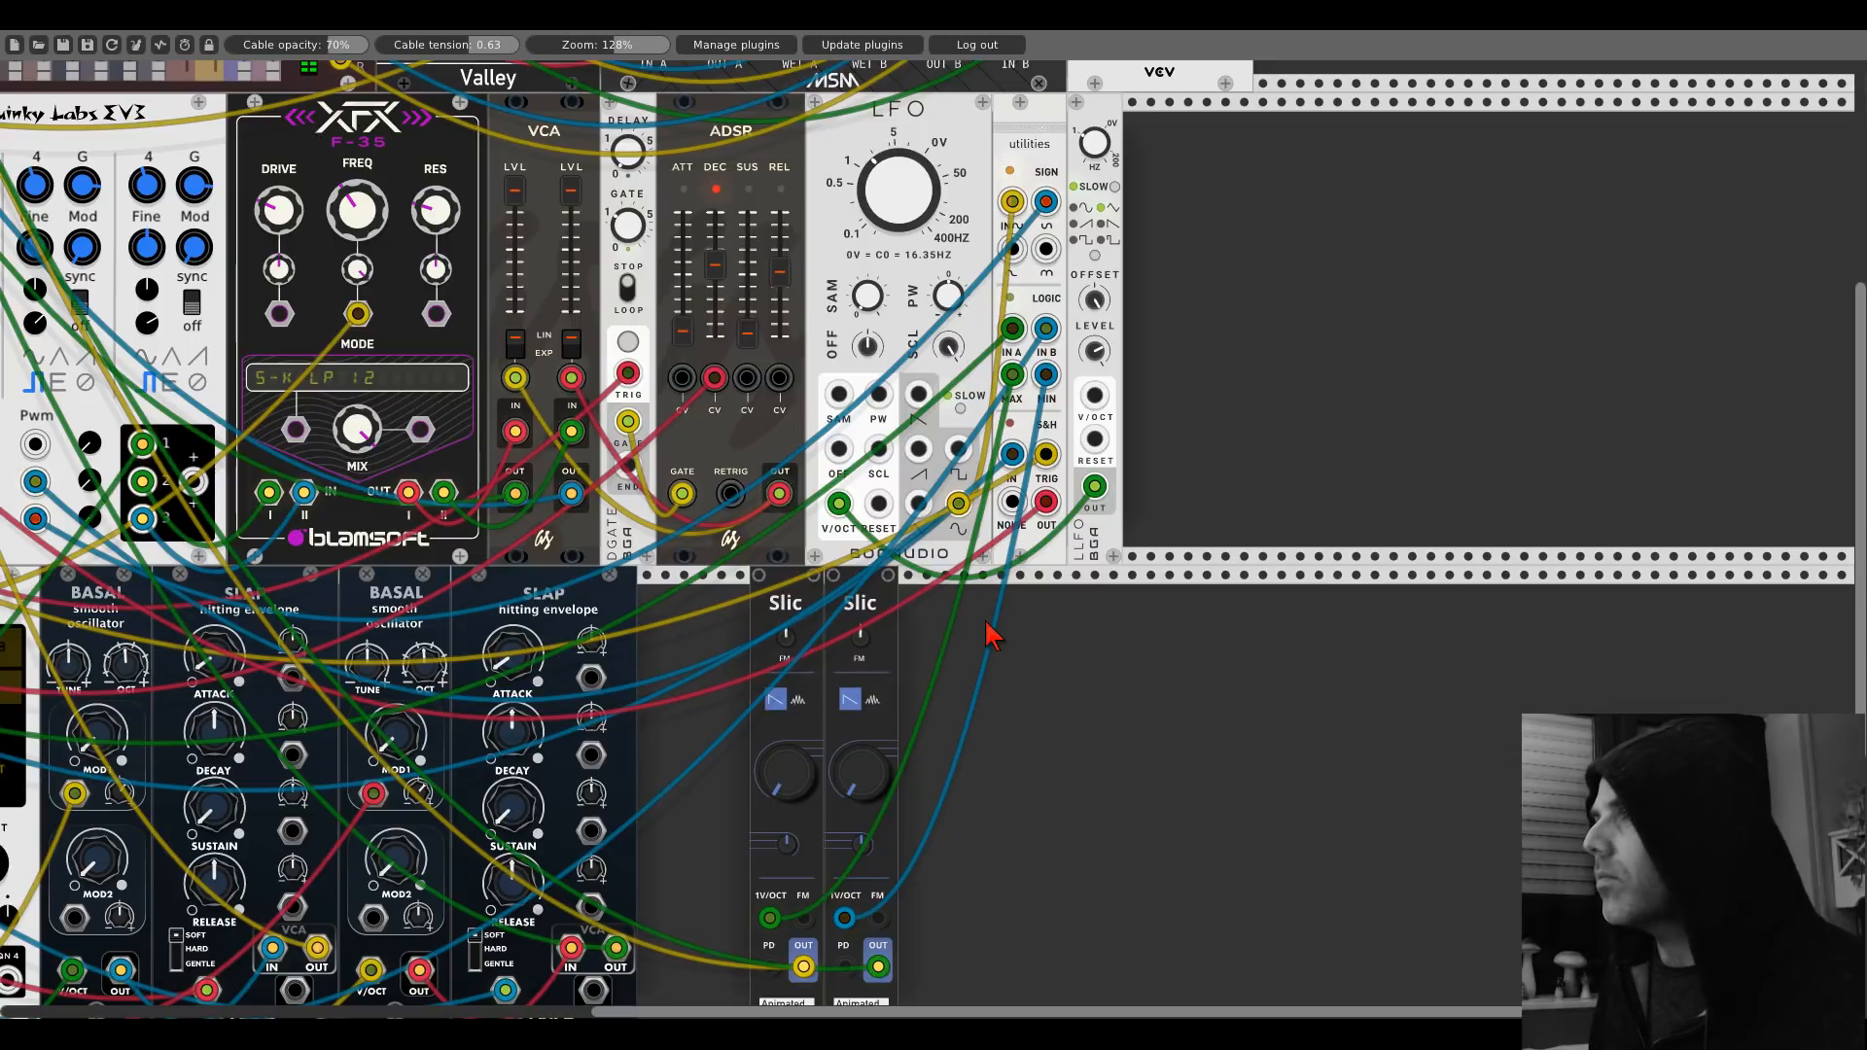
{"action": "scroll", "coordinate": [987, 635], "scroll_direction": "down", "scroll_amount": 3}
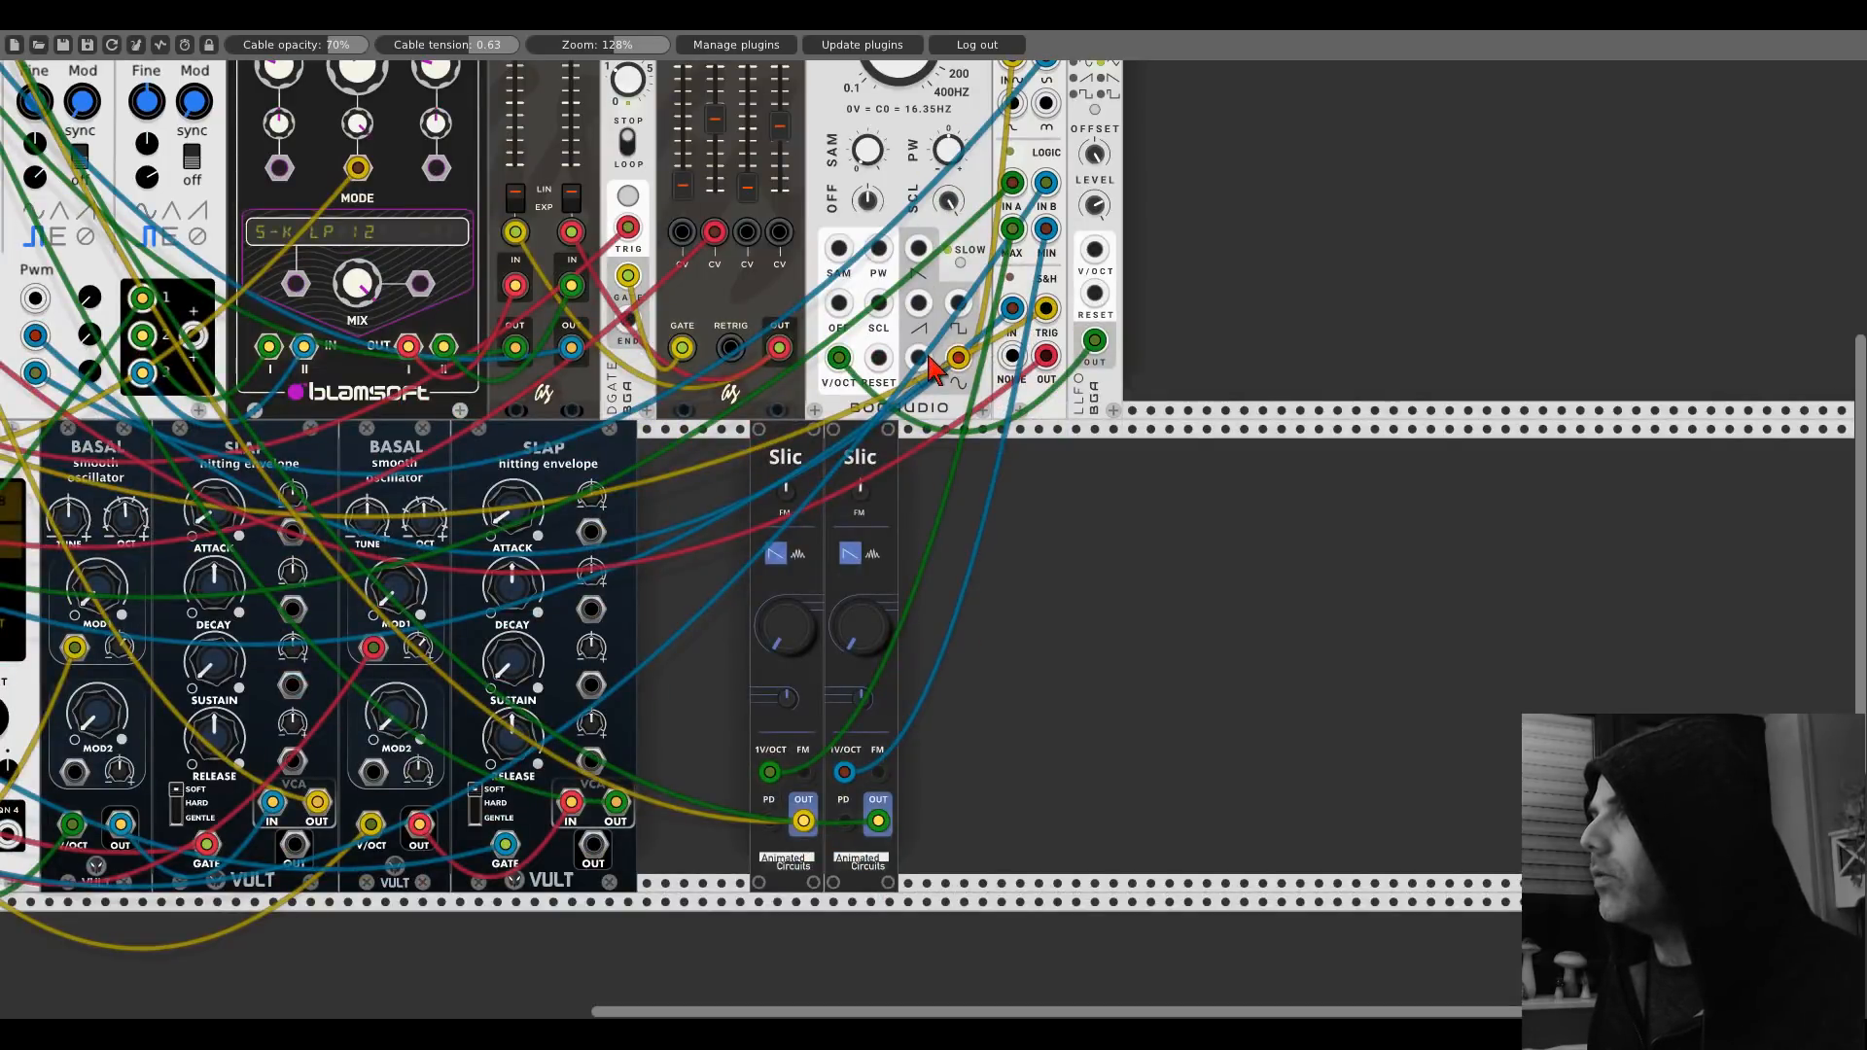
{"action": "left_click_drag", "start_coordinate": [918, 358], "coordinate": [770, 823]}
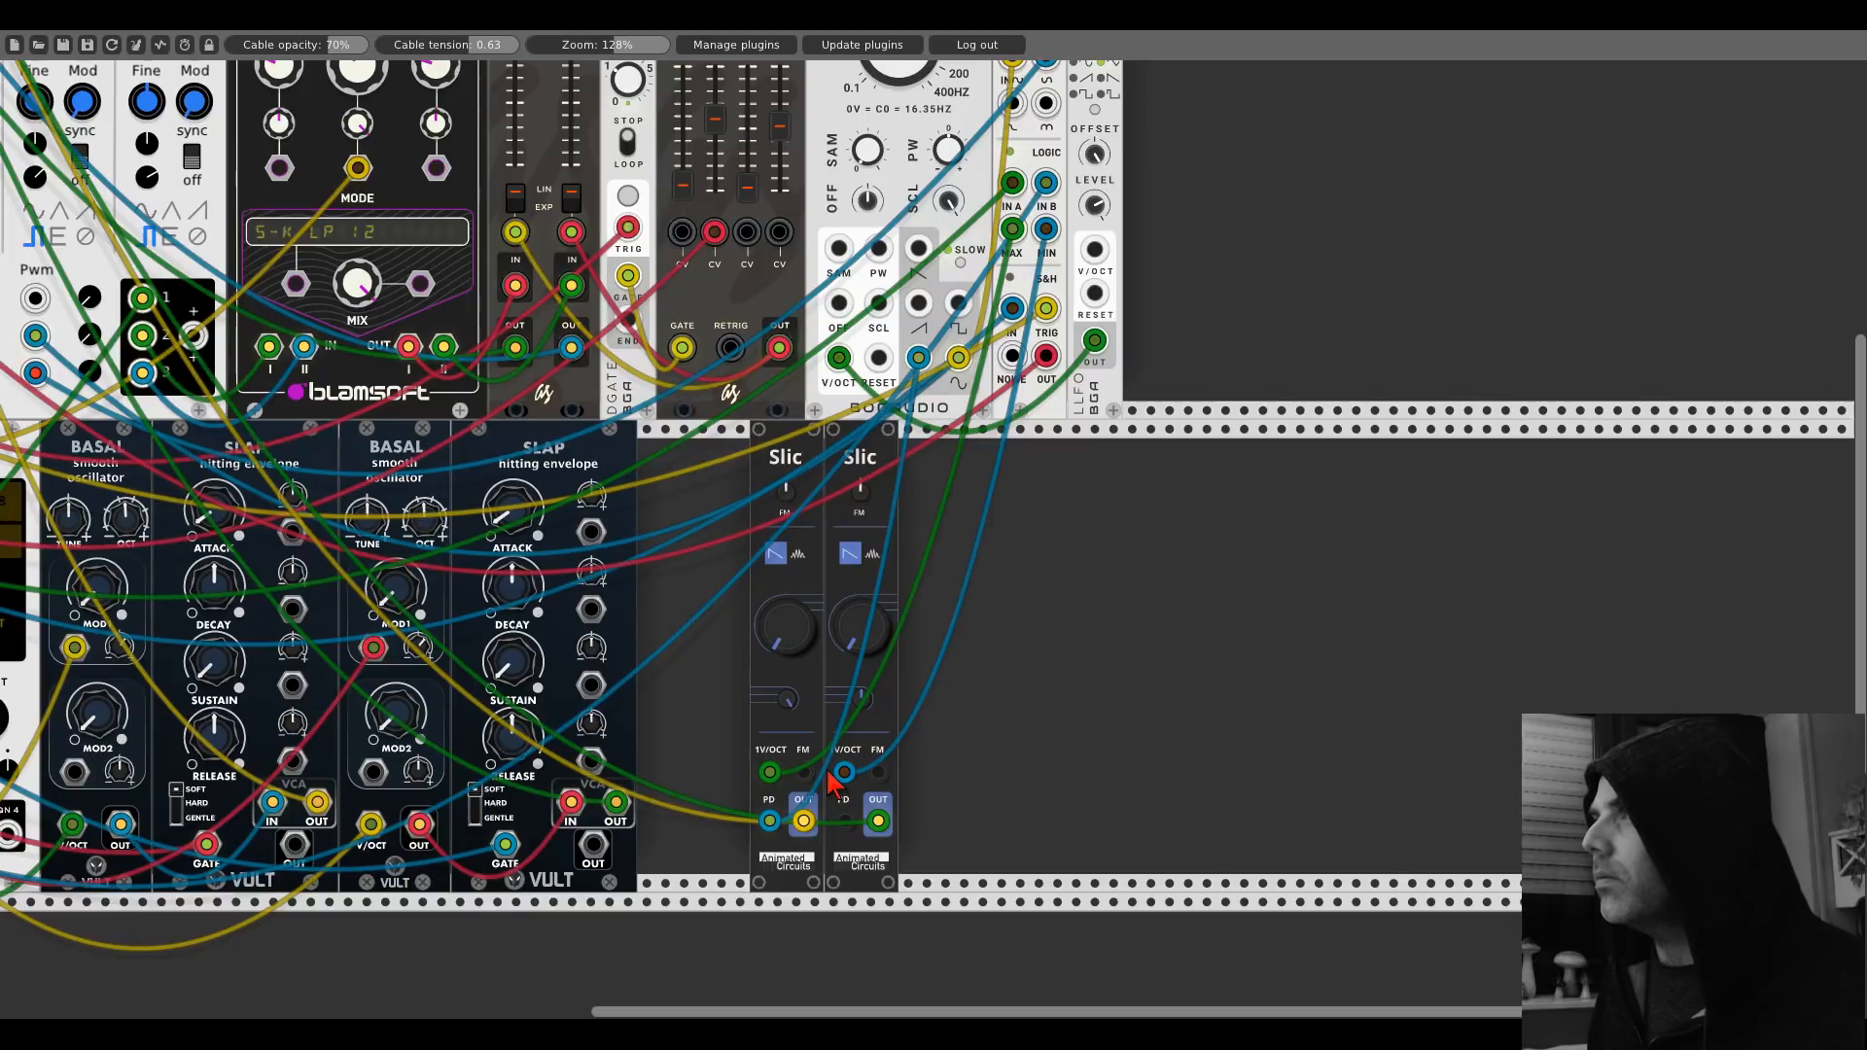
{"action": "scroll", "coordinate": [968, 594], "scroll_direction": "up", "scroll_amount": 2}
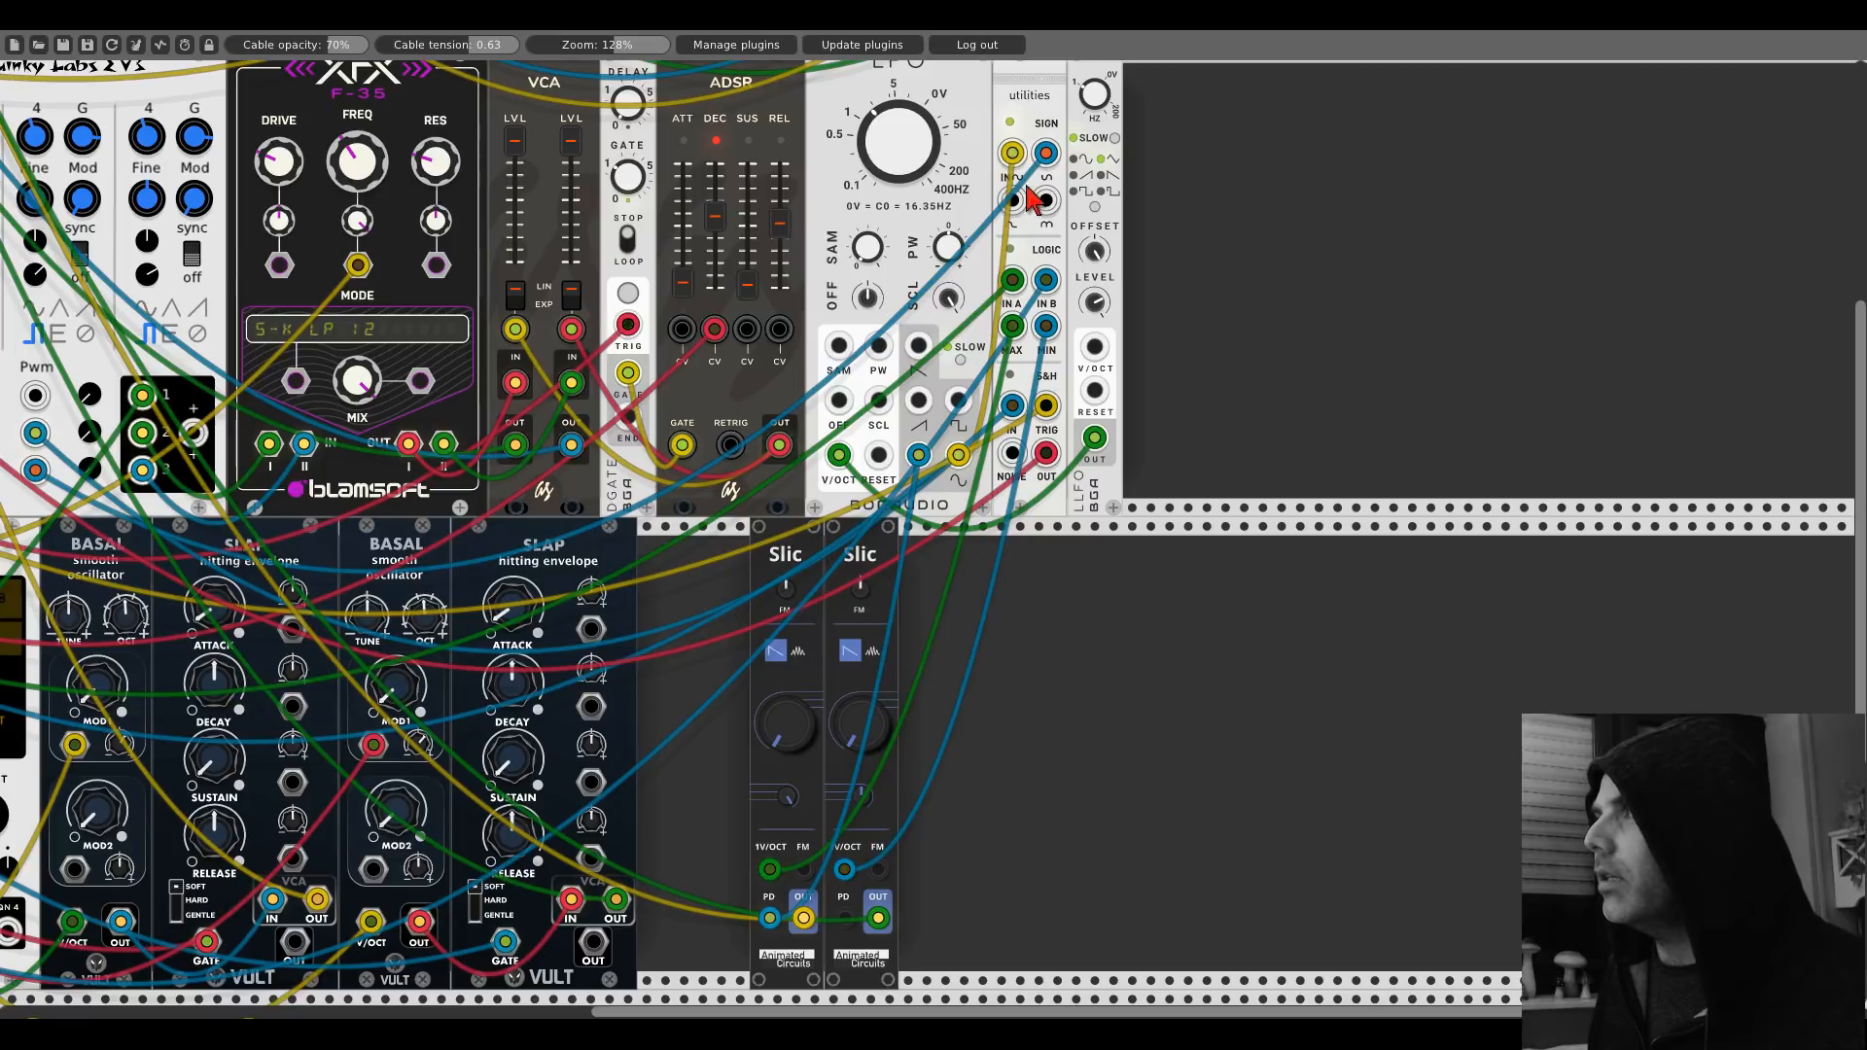
{"action": "left_click_drag", "start_coordinate": [844, 918], "coordinate": [1045, 154]}
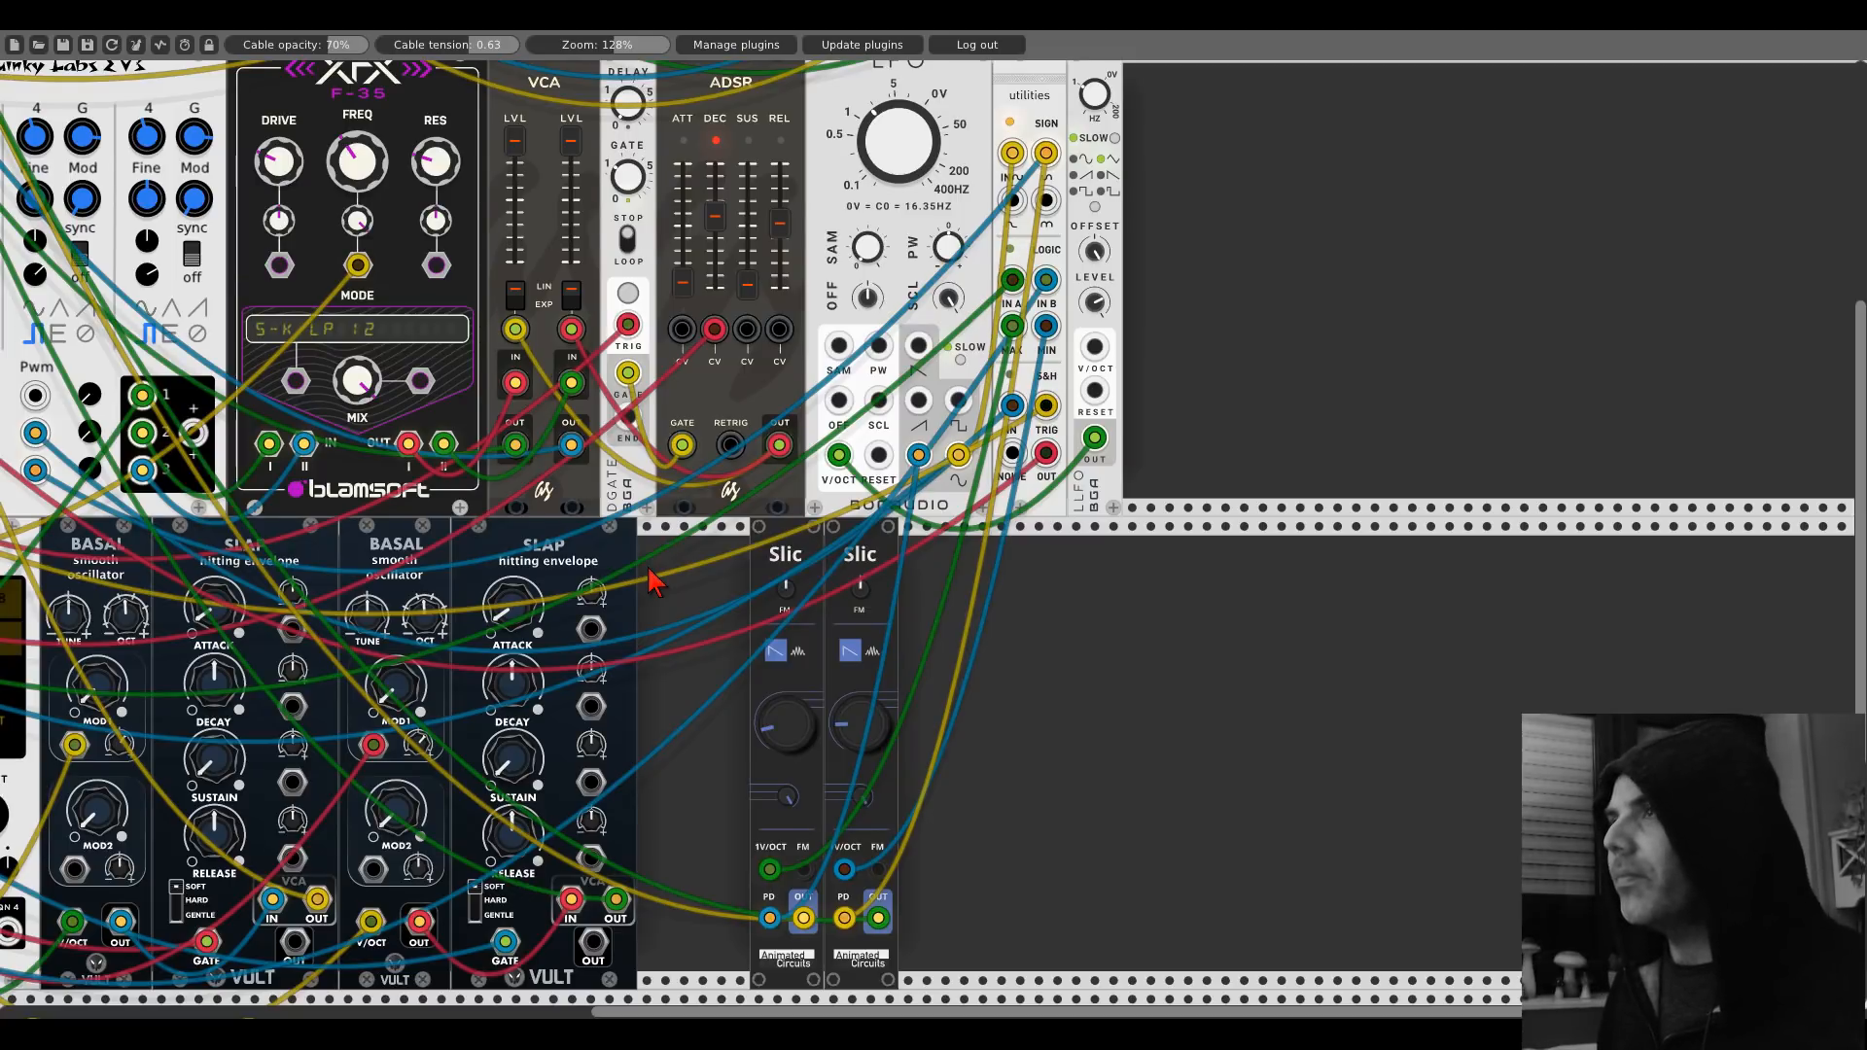
Zoom the rack out to 91% and look over the whole patch from the clock and mixer down to the lower row.
{"action": "left_click_drag", "start_coordinate": [651, 580], "coordinate": [1397, 825]}
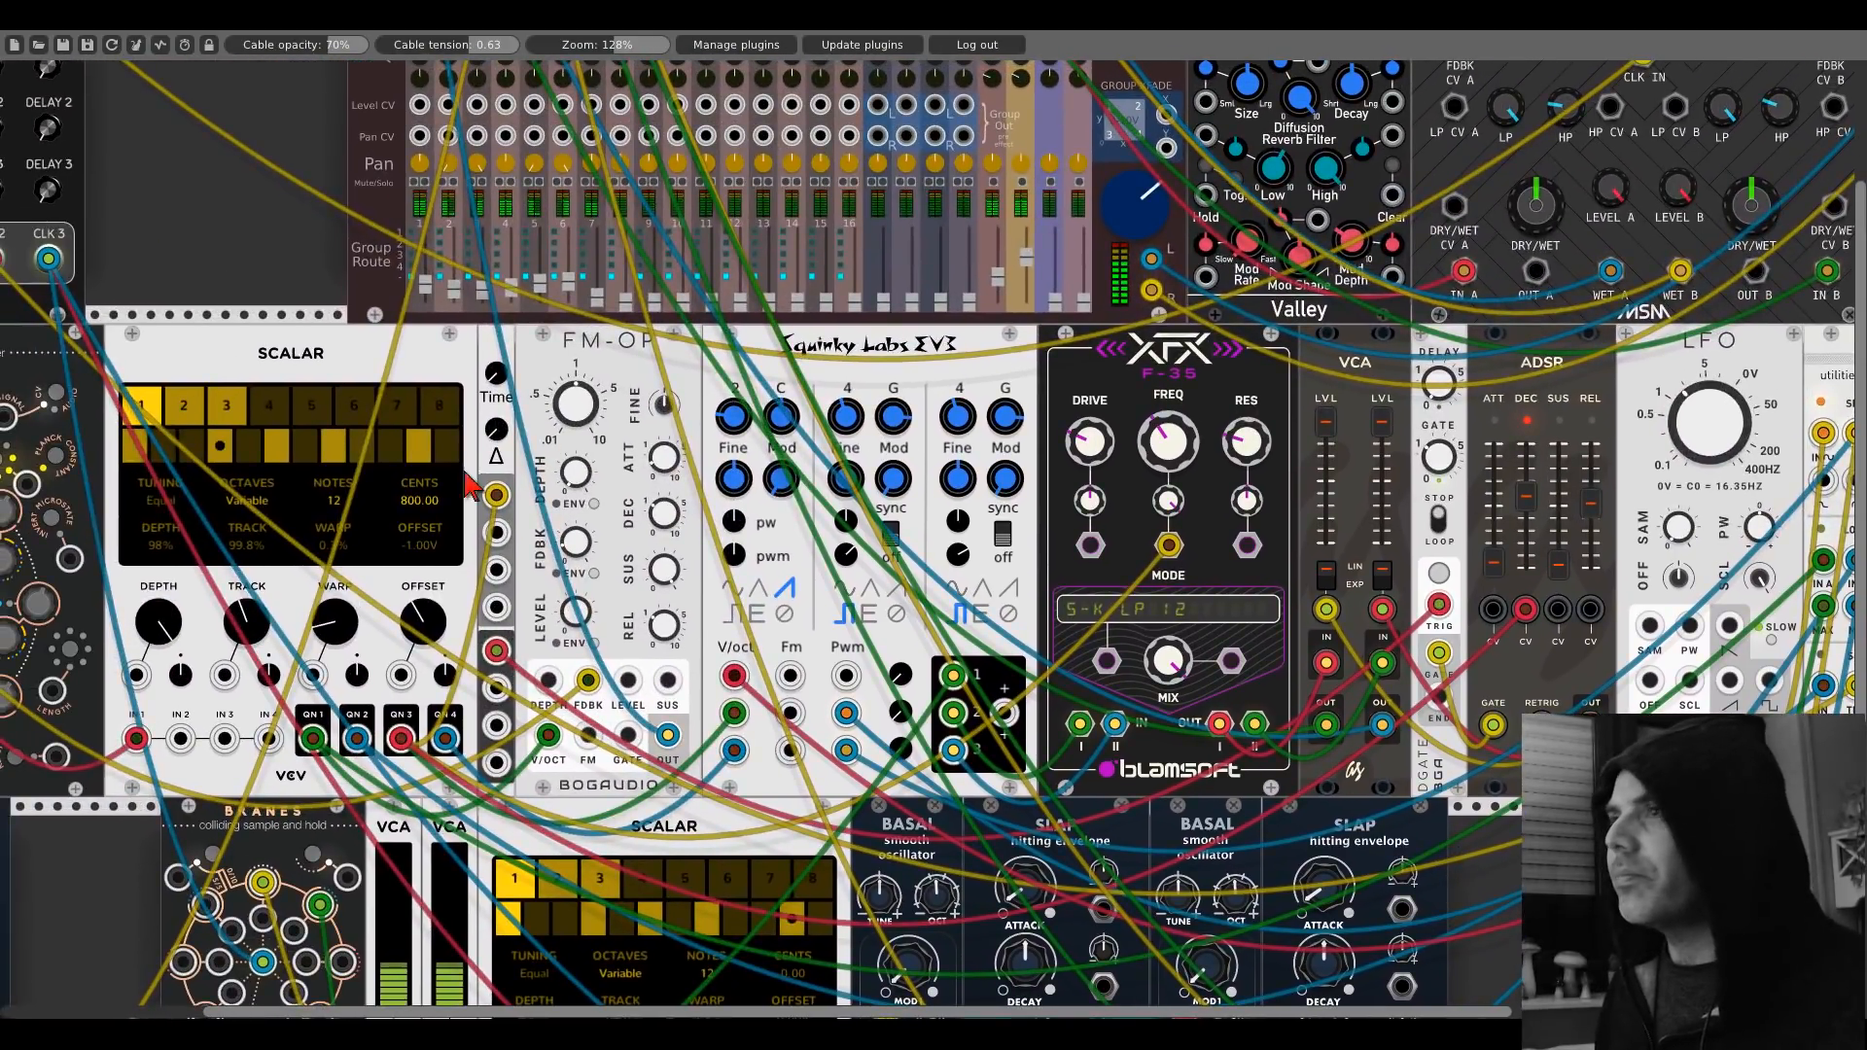
{"action": "left_click_drag", "start_coordinate": [419, 848], "coordinate": [707, 608]}
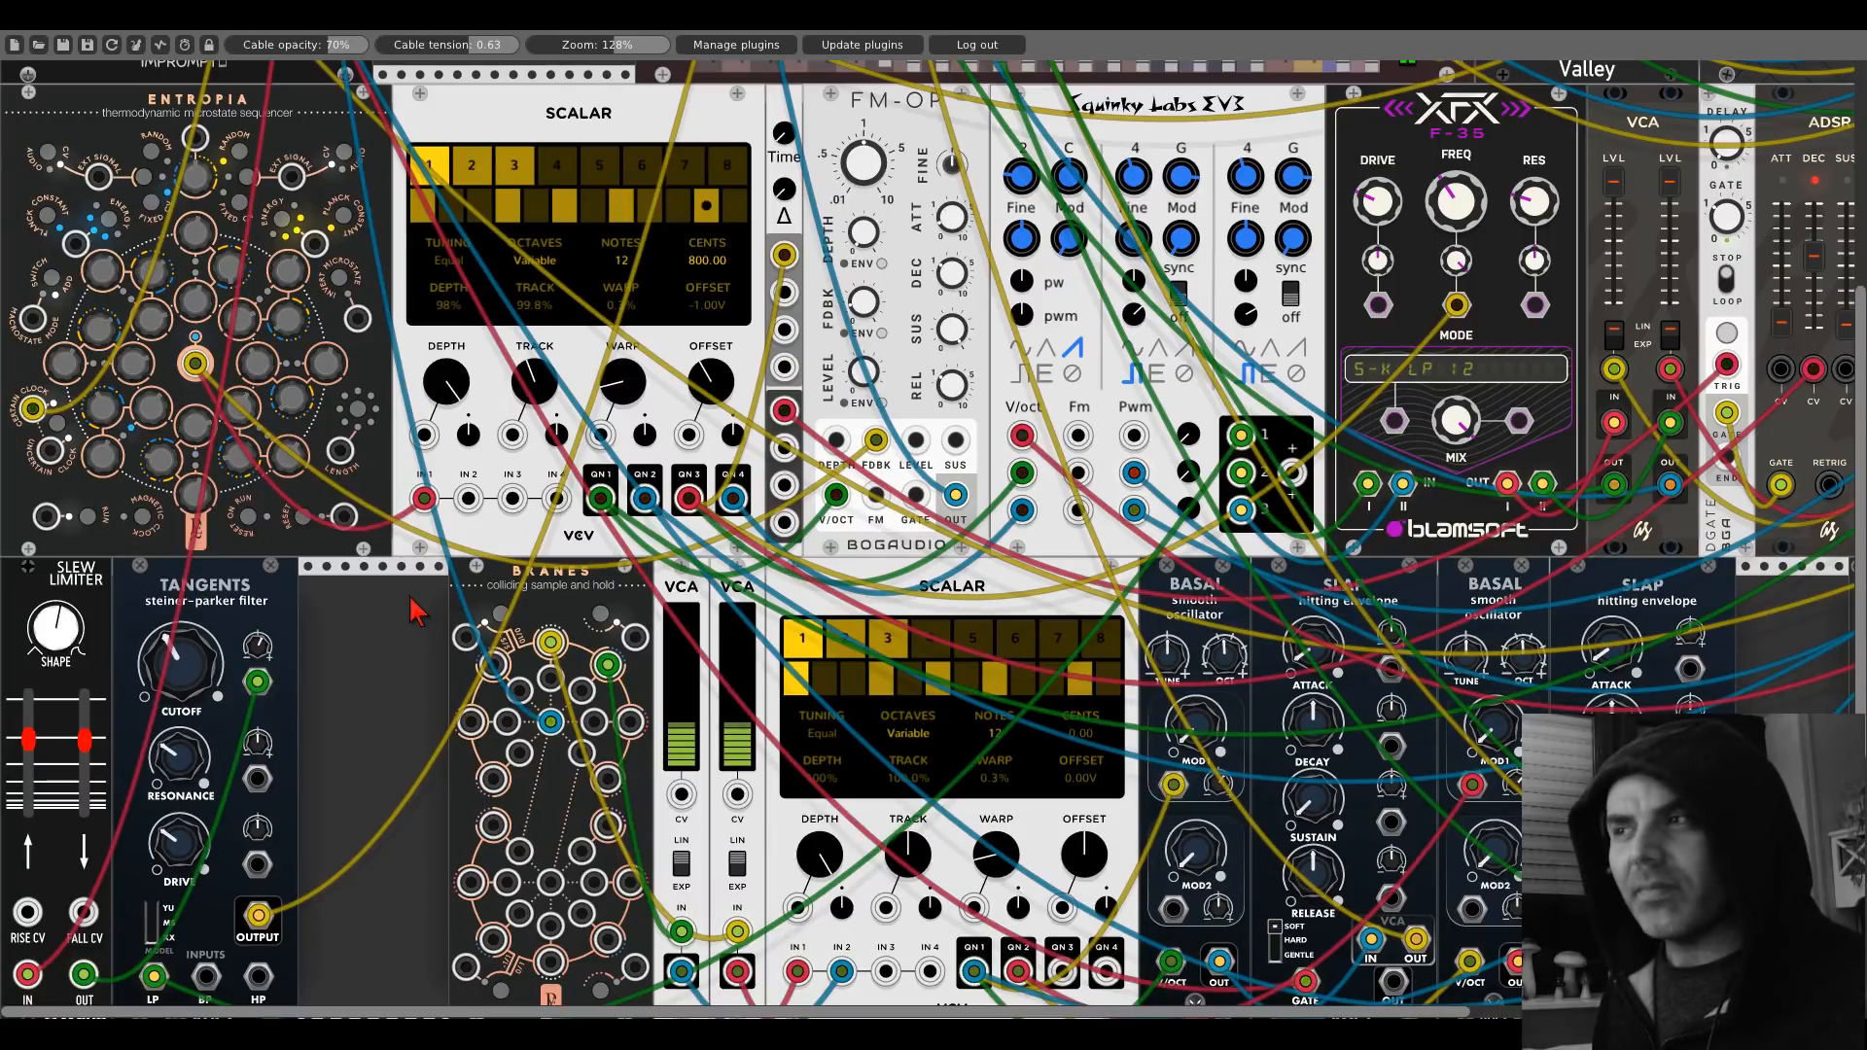
{"action": "left_click_drag", "start_coordinate": [591, 56], "coordinate": [591, 56]}
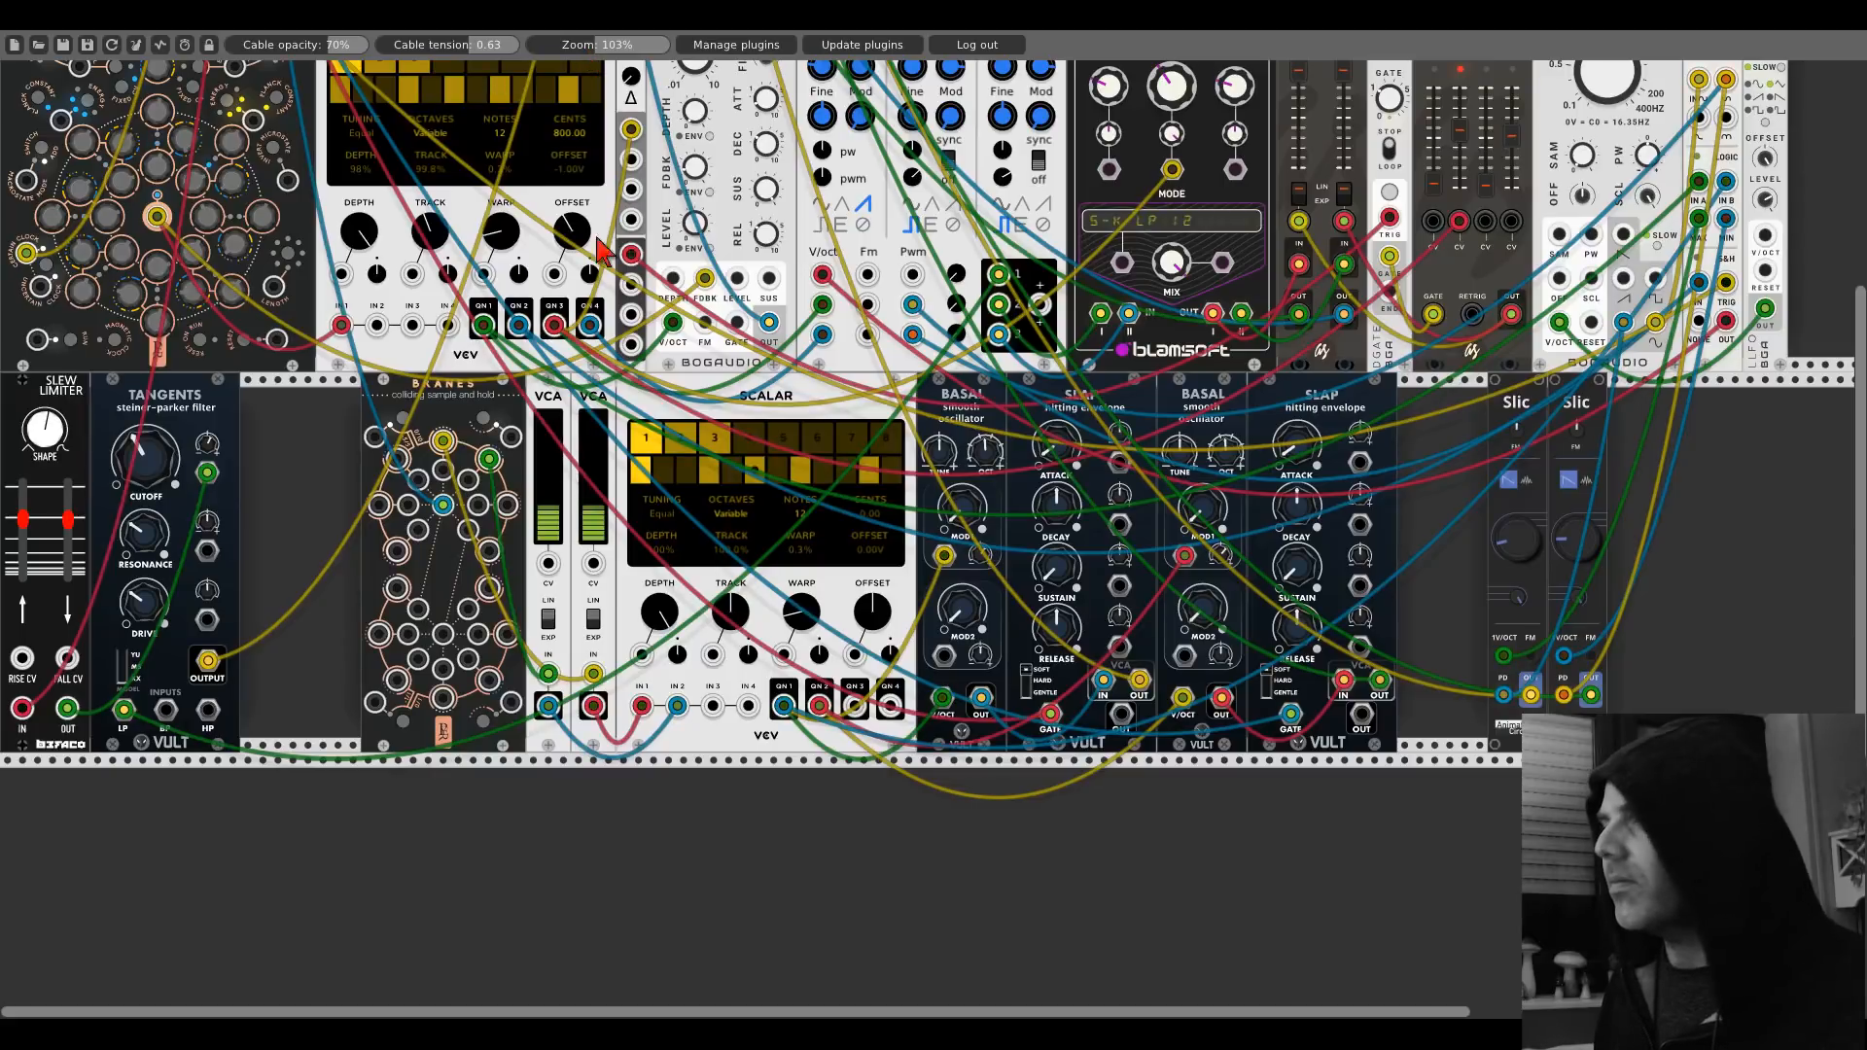
{"action": "left_click_drag", "start_coordinate": [564, 43], "coordinate": [559, 43]}
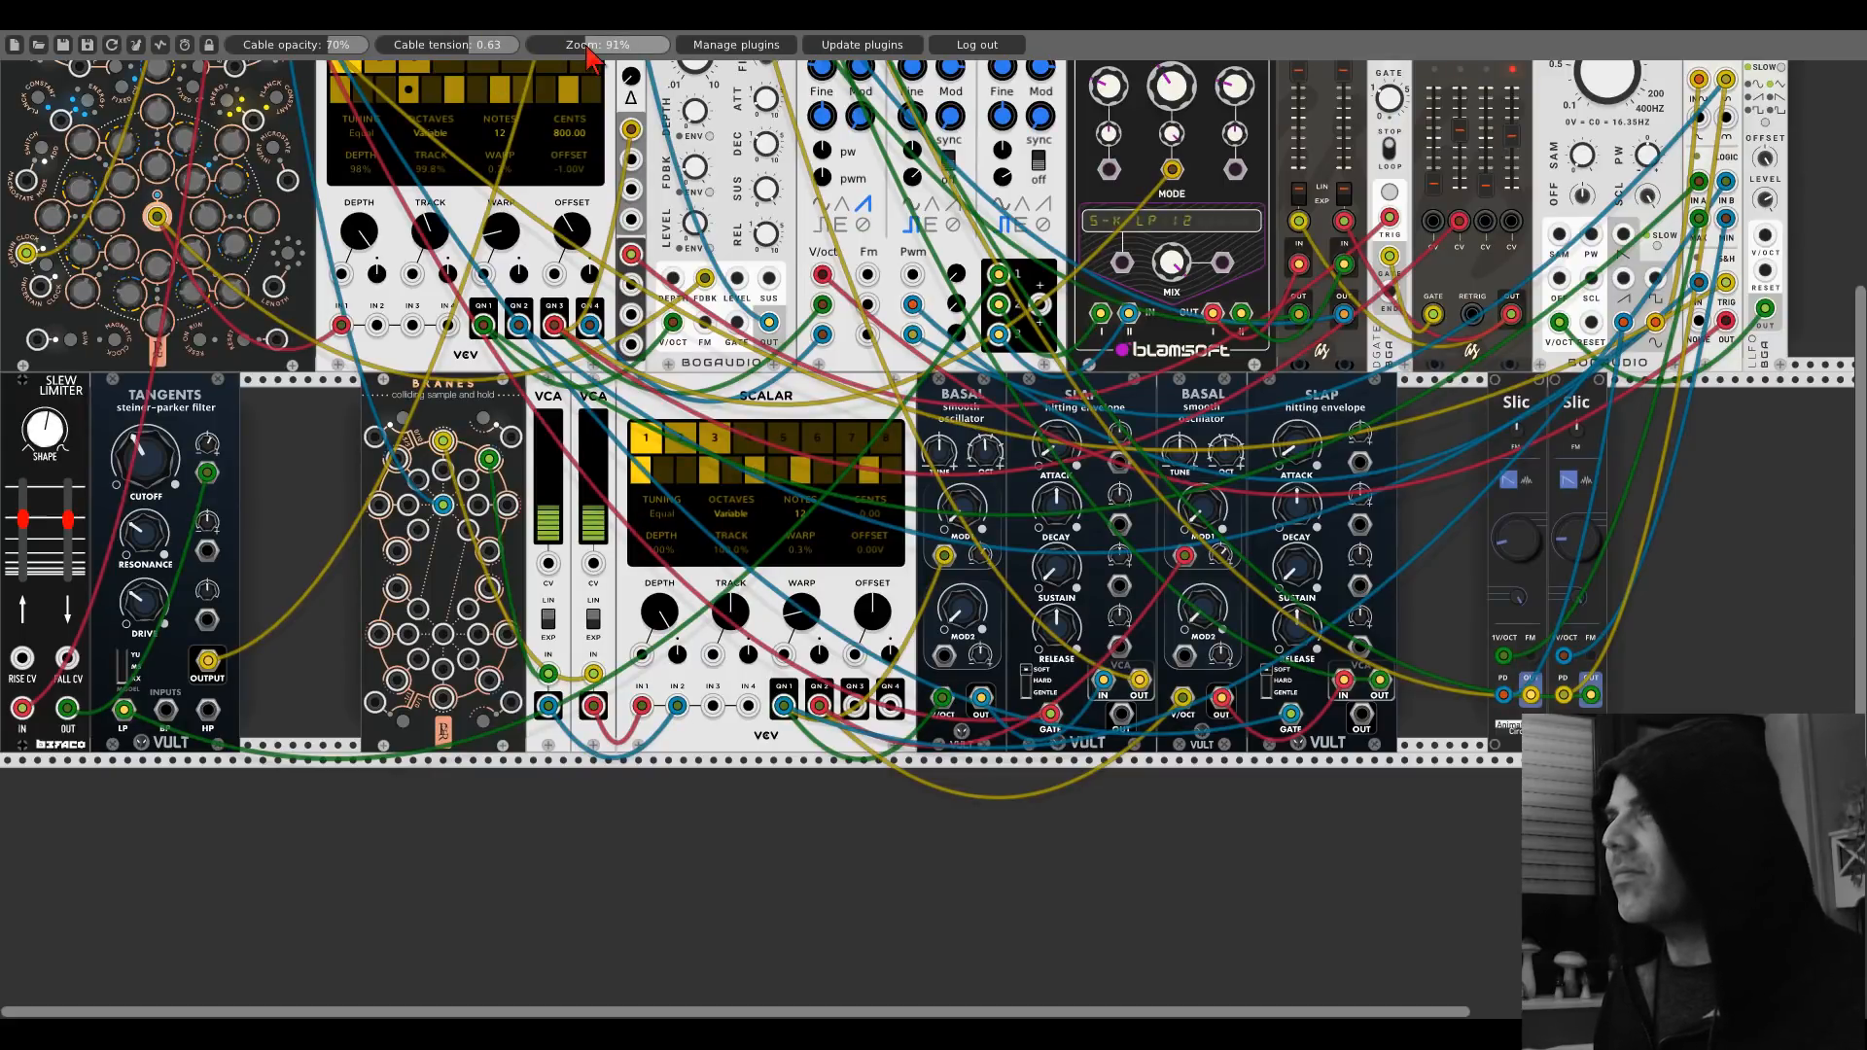
{"action": "scroll", "coordinate": [411, 189], "scroll_direction": "up", "scroll_amount": 5}
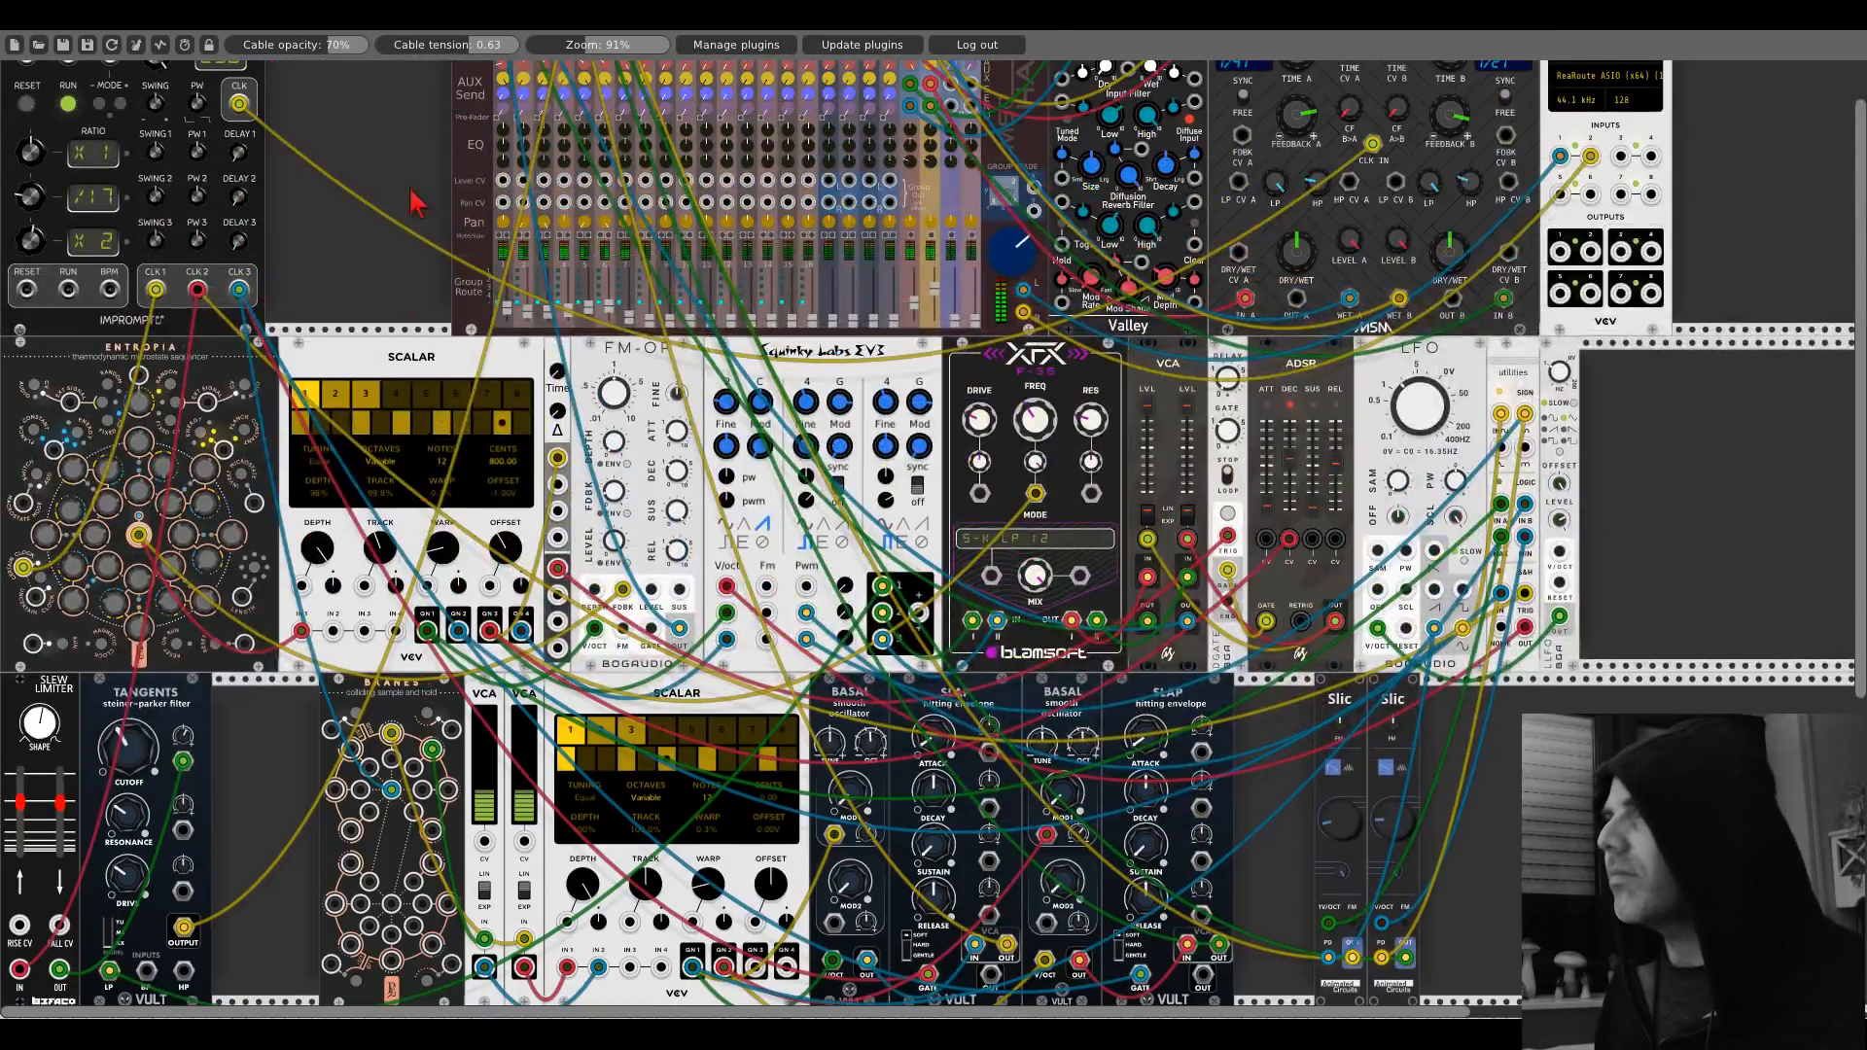
{"action": "scroll", "coordinate": [425, 161], "scroll_direction": "down", "scroll_amount": 1}
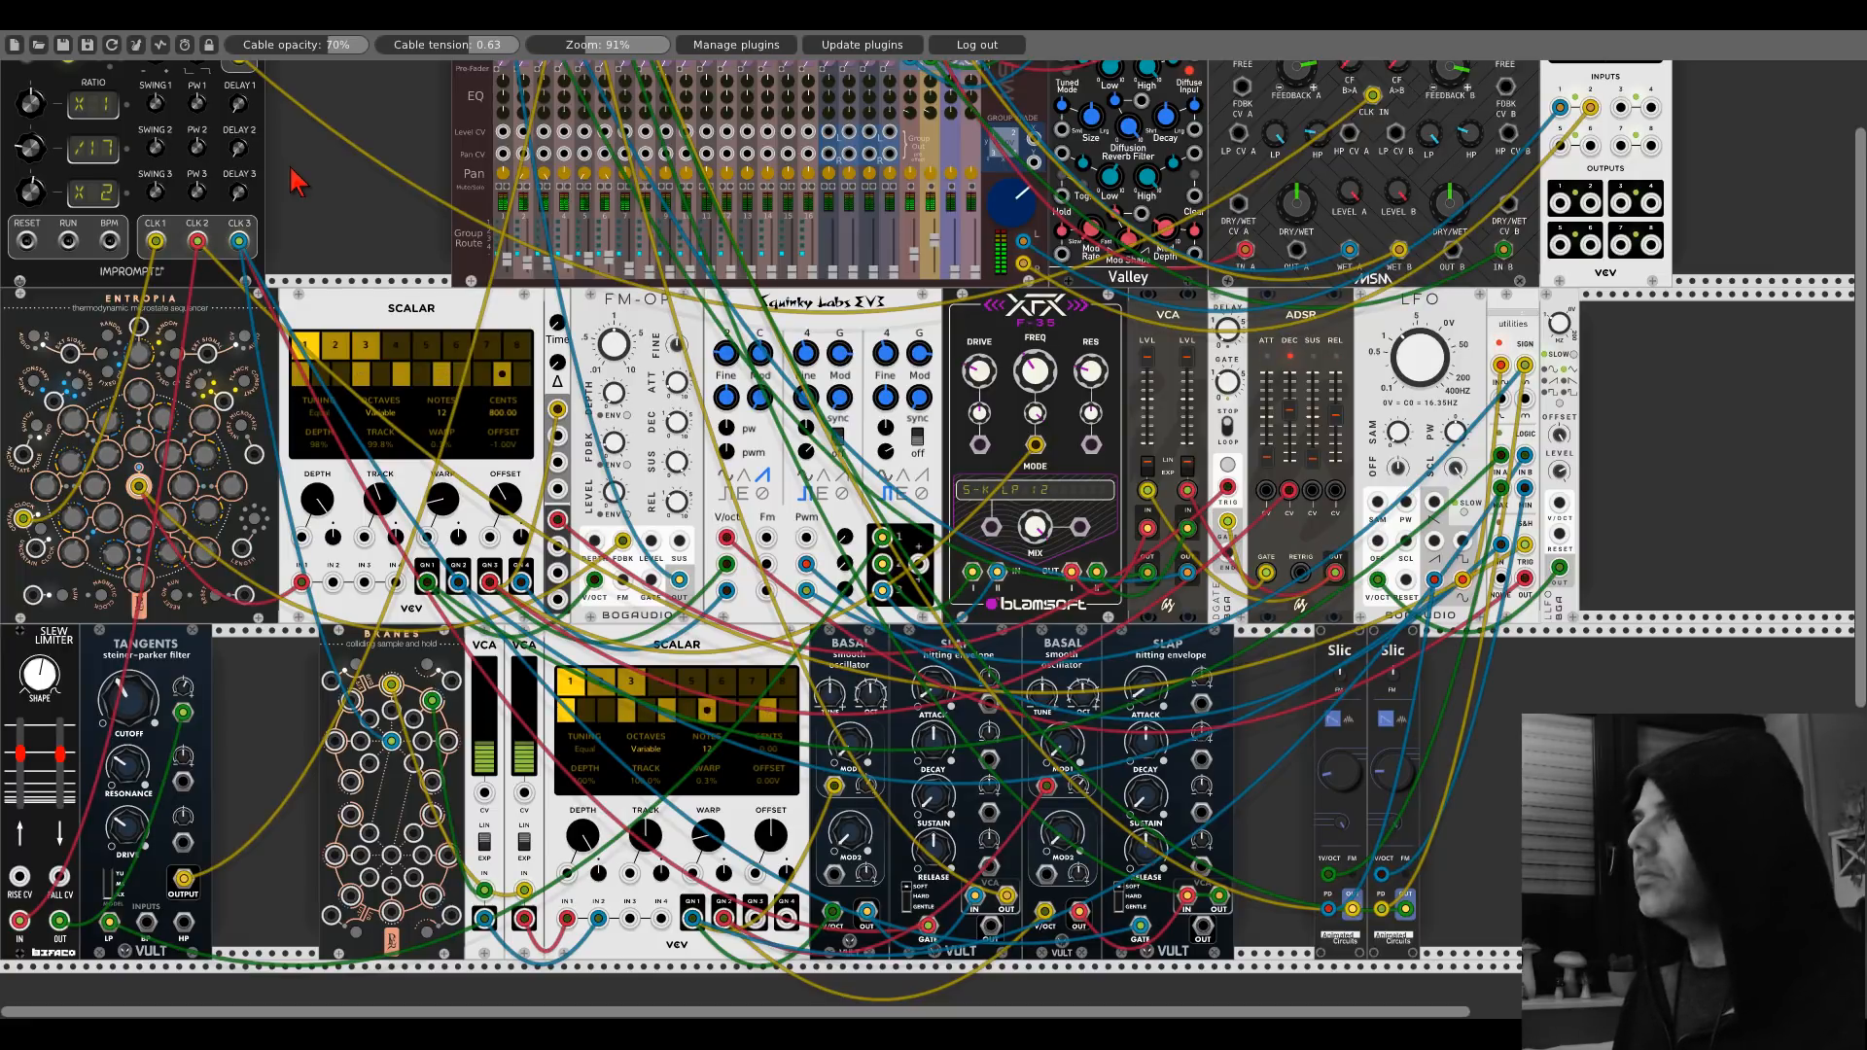
{"action": "scroll", "coordinate": [325, 221], "scroll_direction": "up", "scroll_amount": 3}
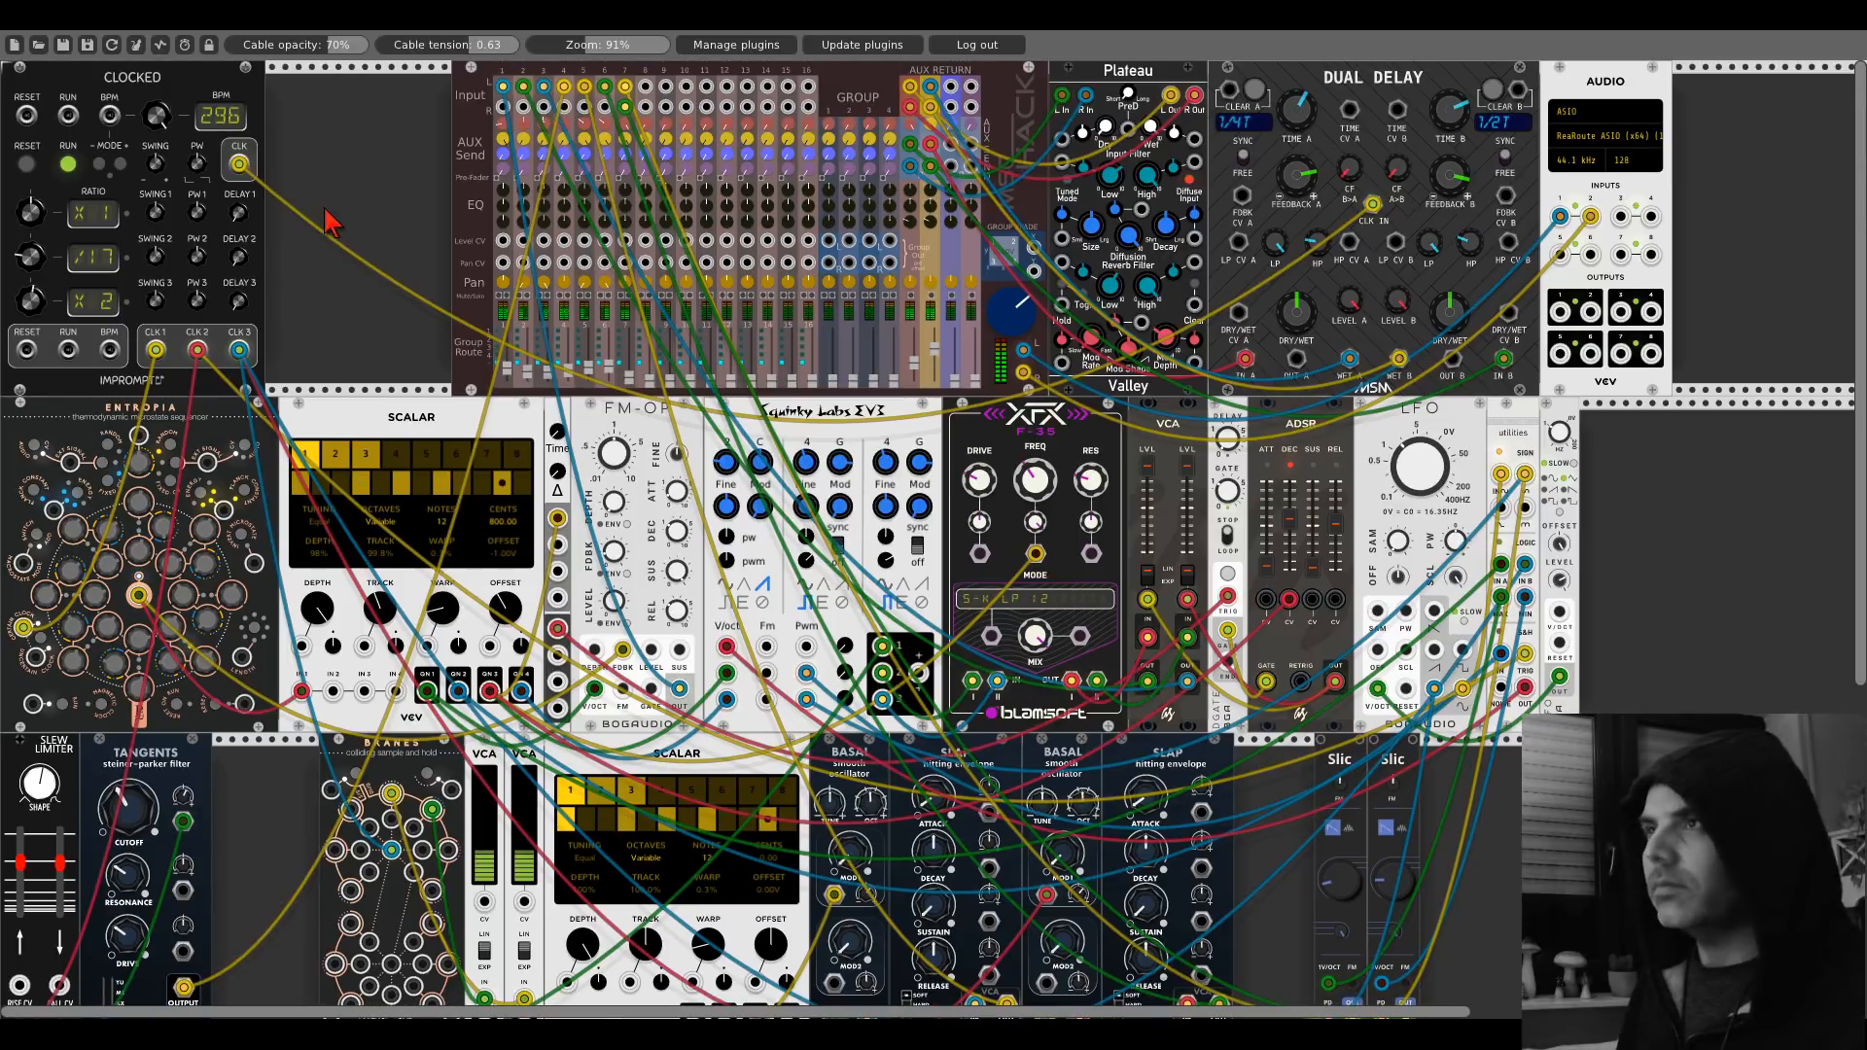
{"action": "scroll", "coordinate": [329, 222], "scroll_direction": "down", "scroll_amount": 10}
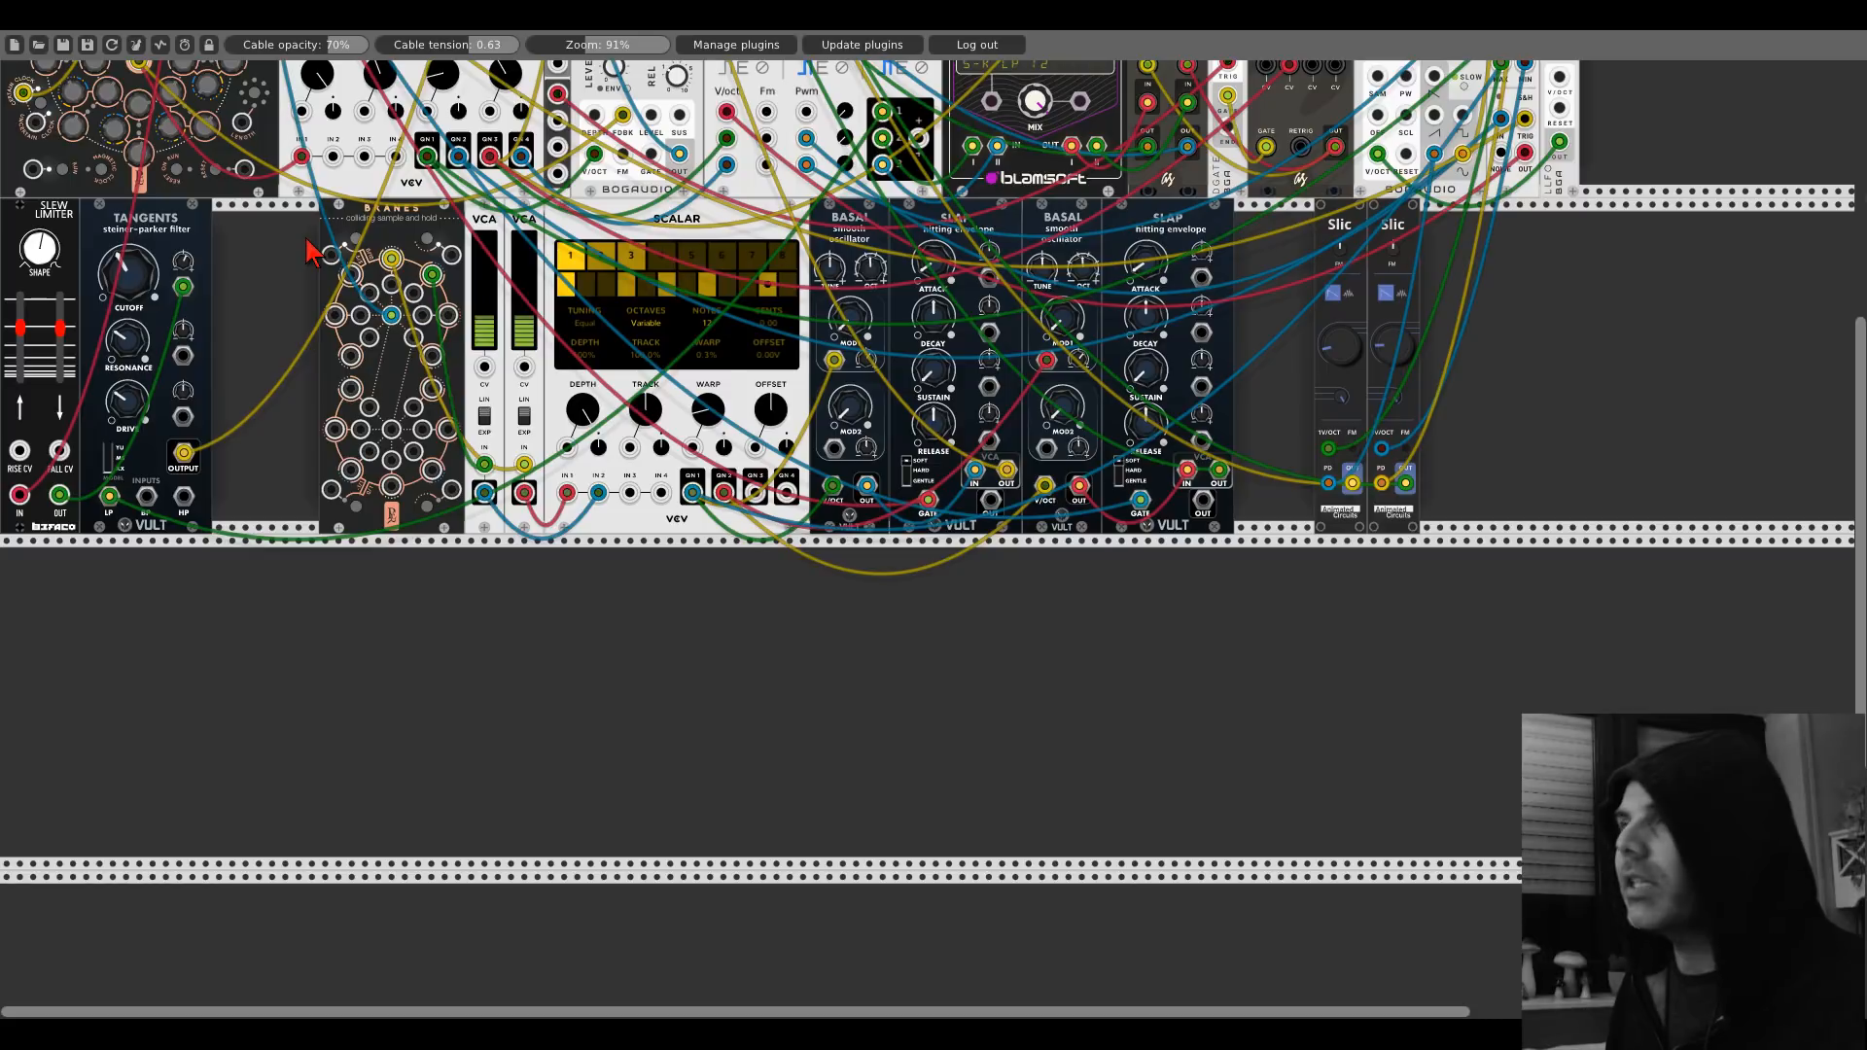
{"action": "scroll", "coordinate": [311, 253], "scroll_direction": "up", "scroll_amount": 6}
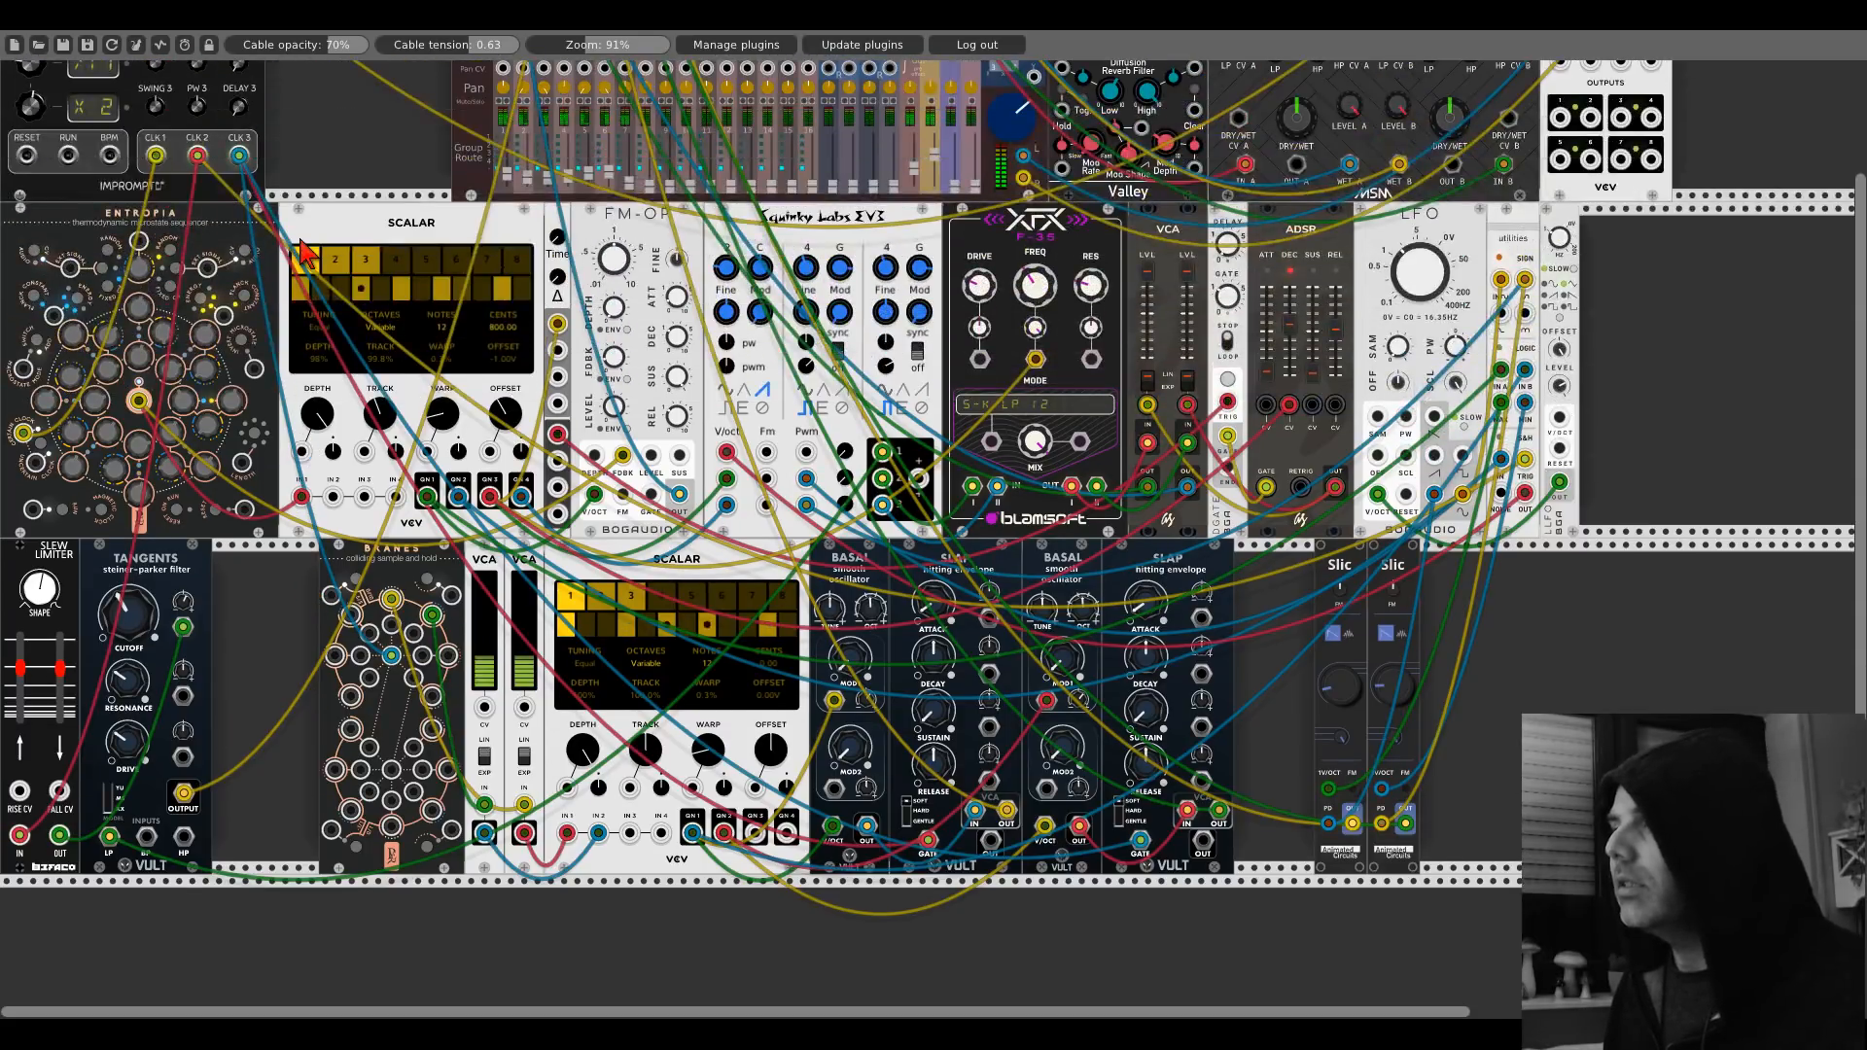
Add a Southpole SNS euclidean sequencer in the empty row below Branes and adjust its STEP and FILL.
{"action": "scroll", "coordinate": [306, 252], "scroll_direction": "down", "scroll_amount": 7}
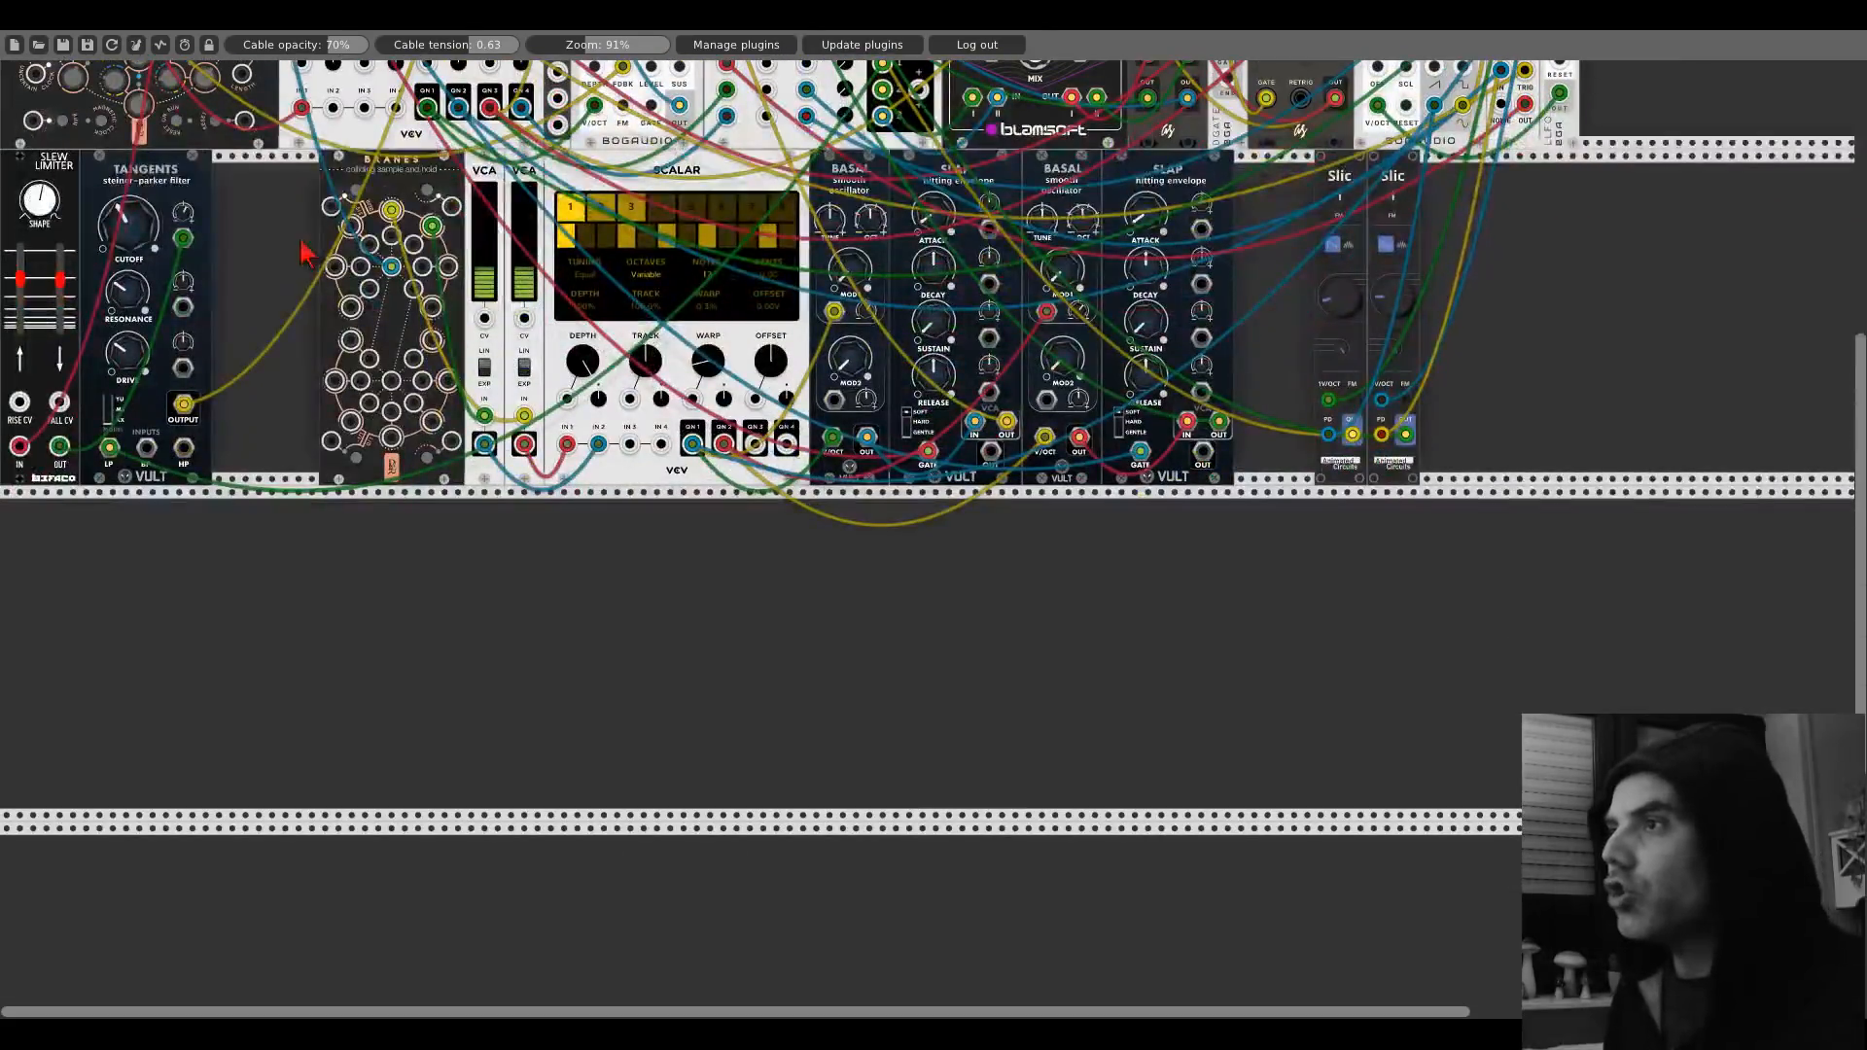
{"action": "right_click", "coordinate": [329, 617]}
{"action": "type", "text": "sns"}
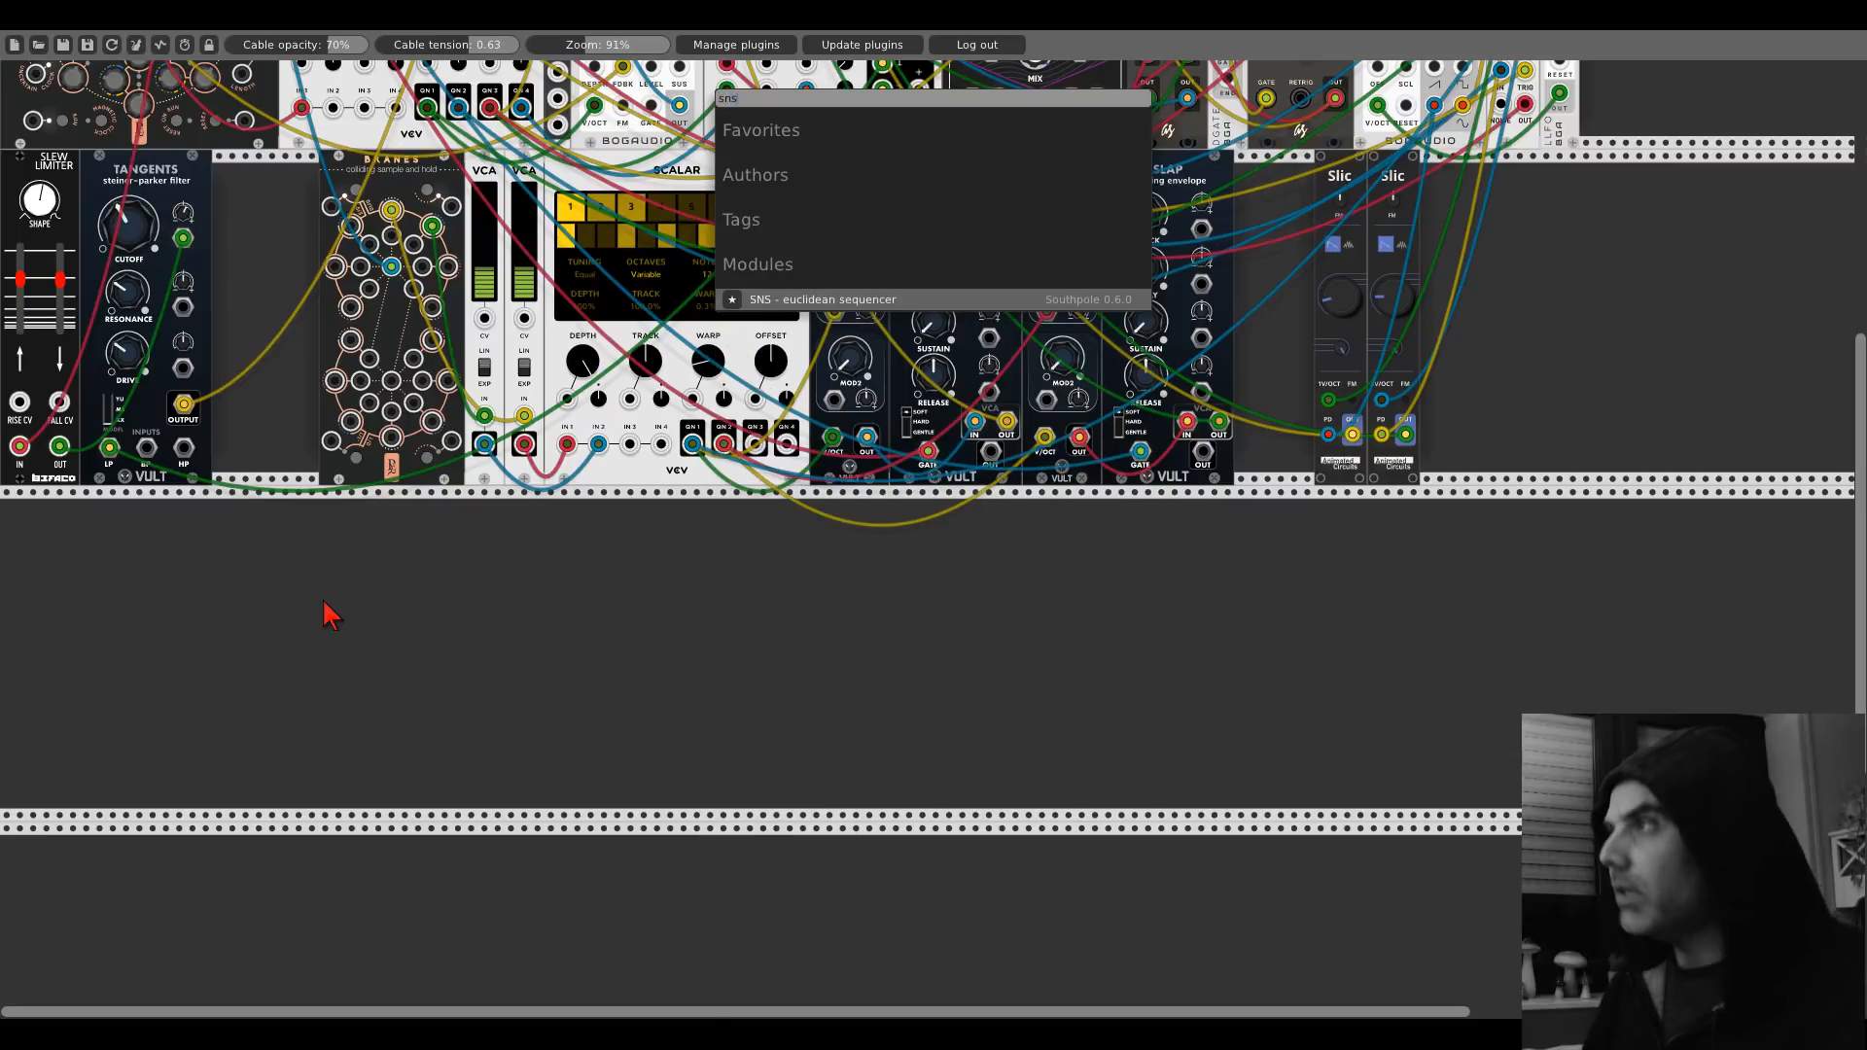
{"action": "key", "text": "Return"}
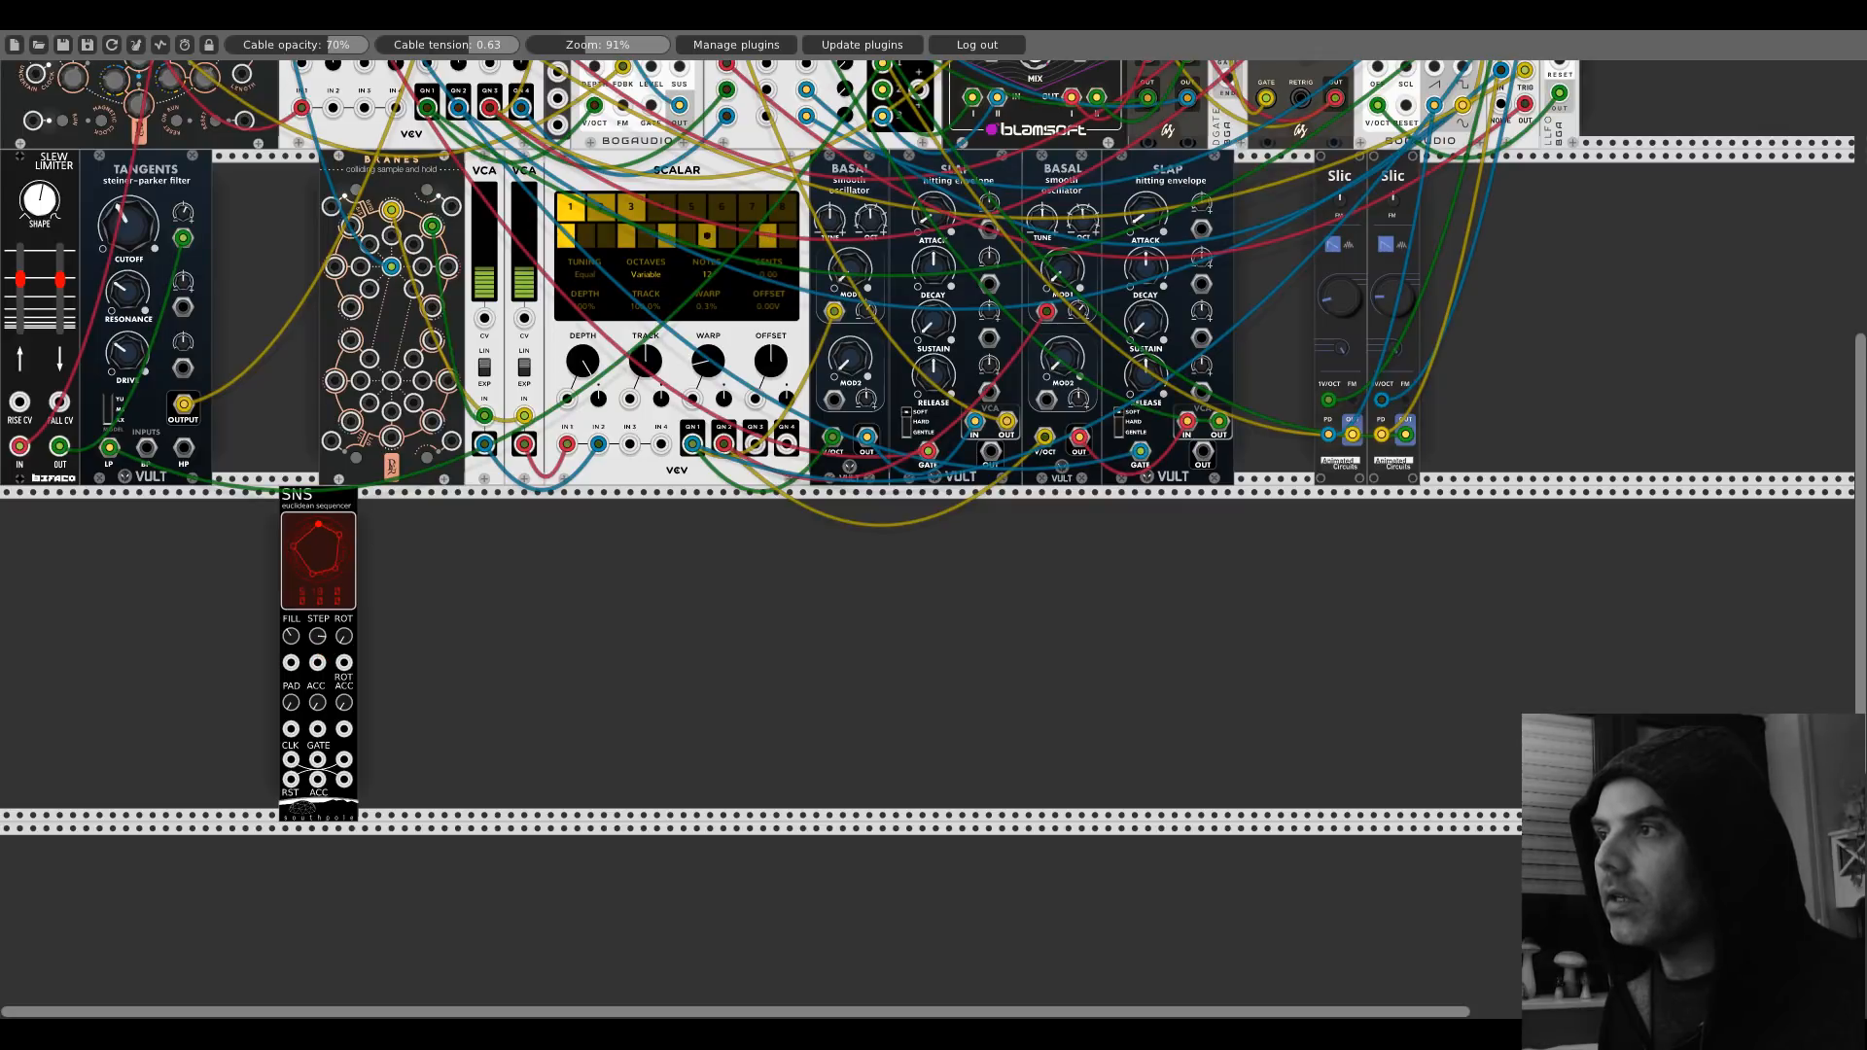
{"action": "left_click_drag", "start_coordinate": [318, 637], "coordinate": [292, 638]}
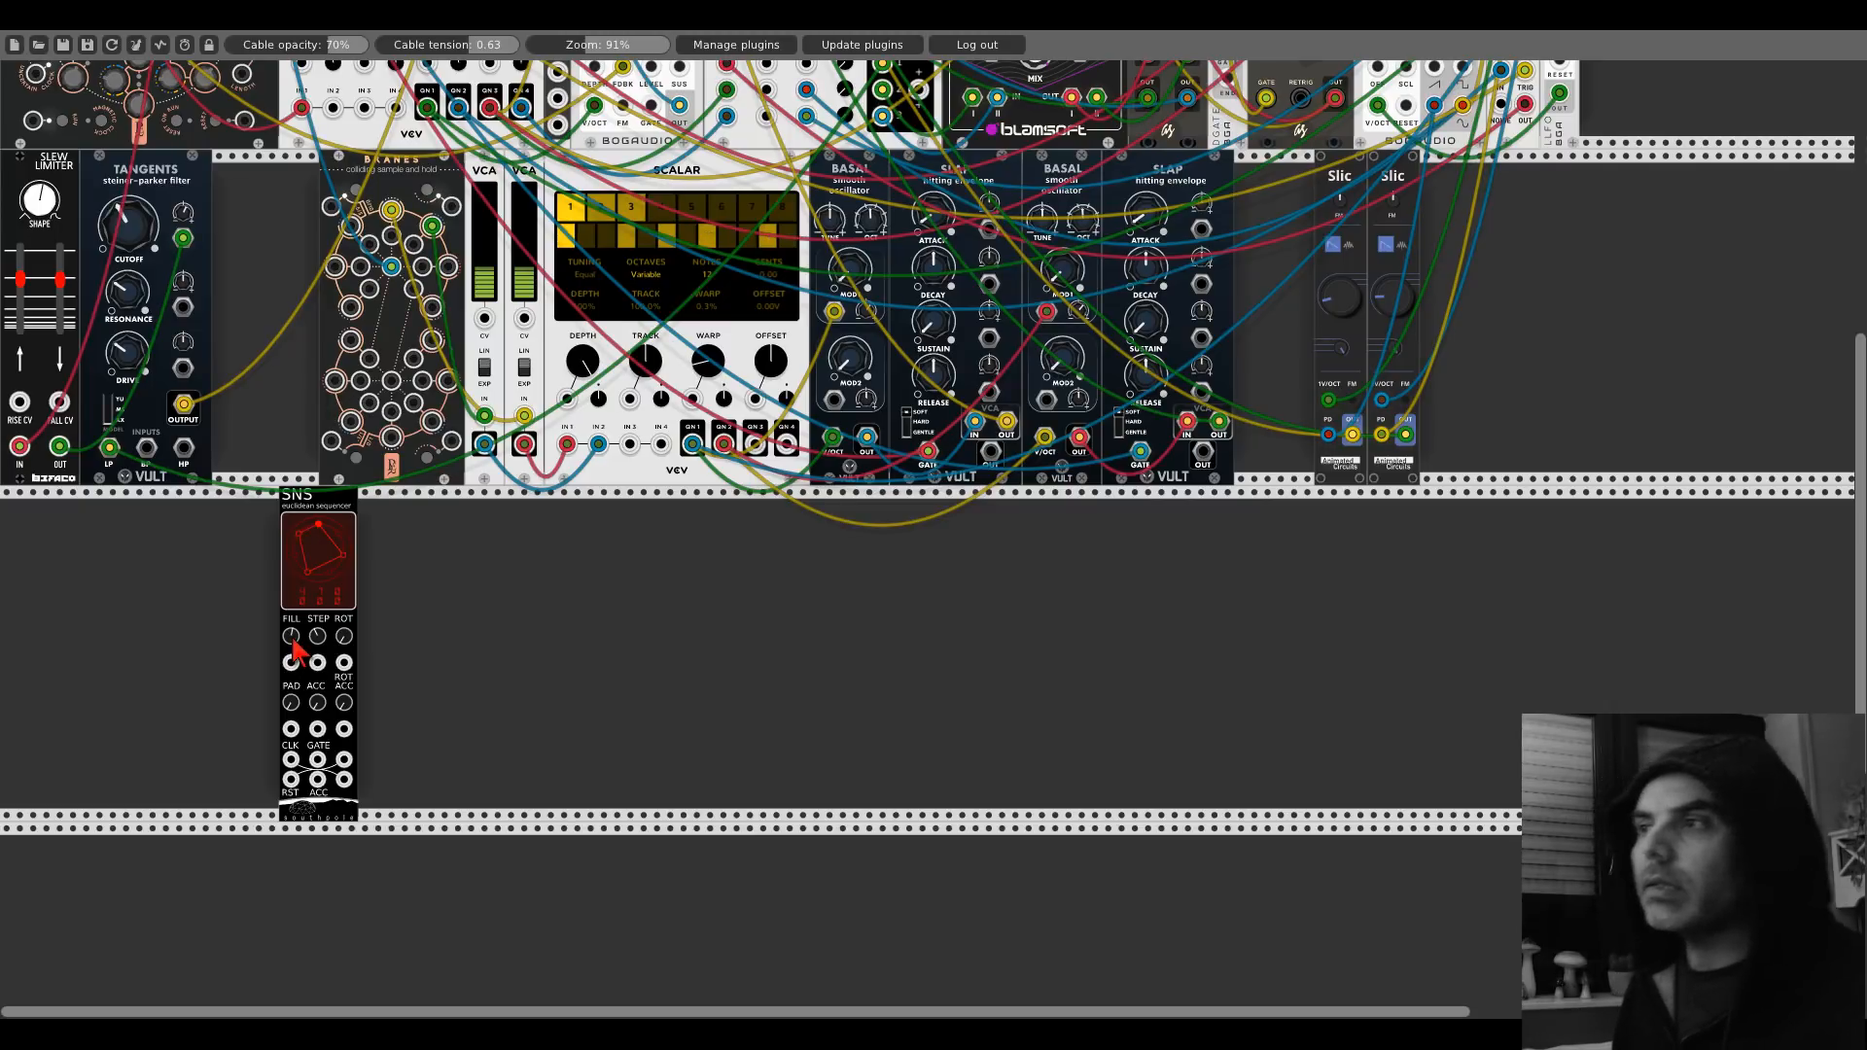
{"action": "right_click", "coordinate": [453, 591]}
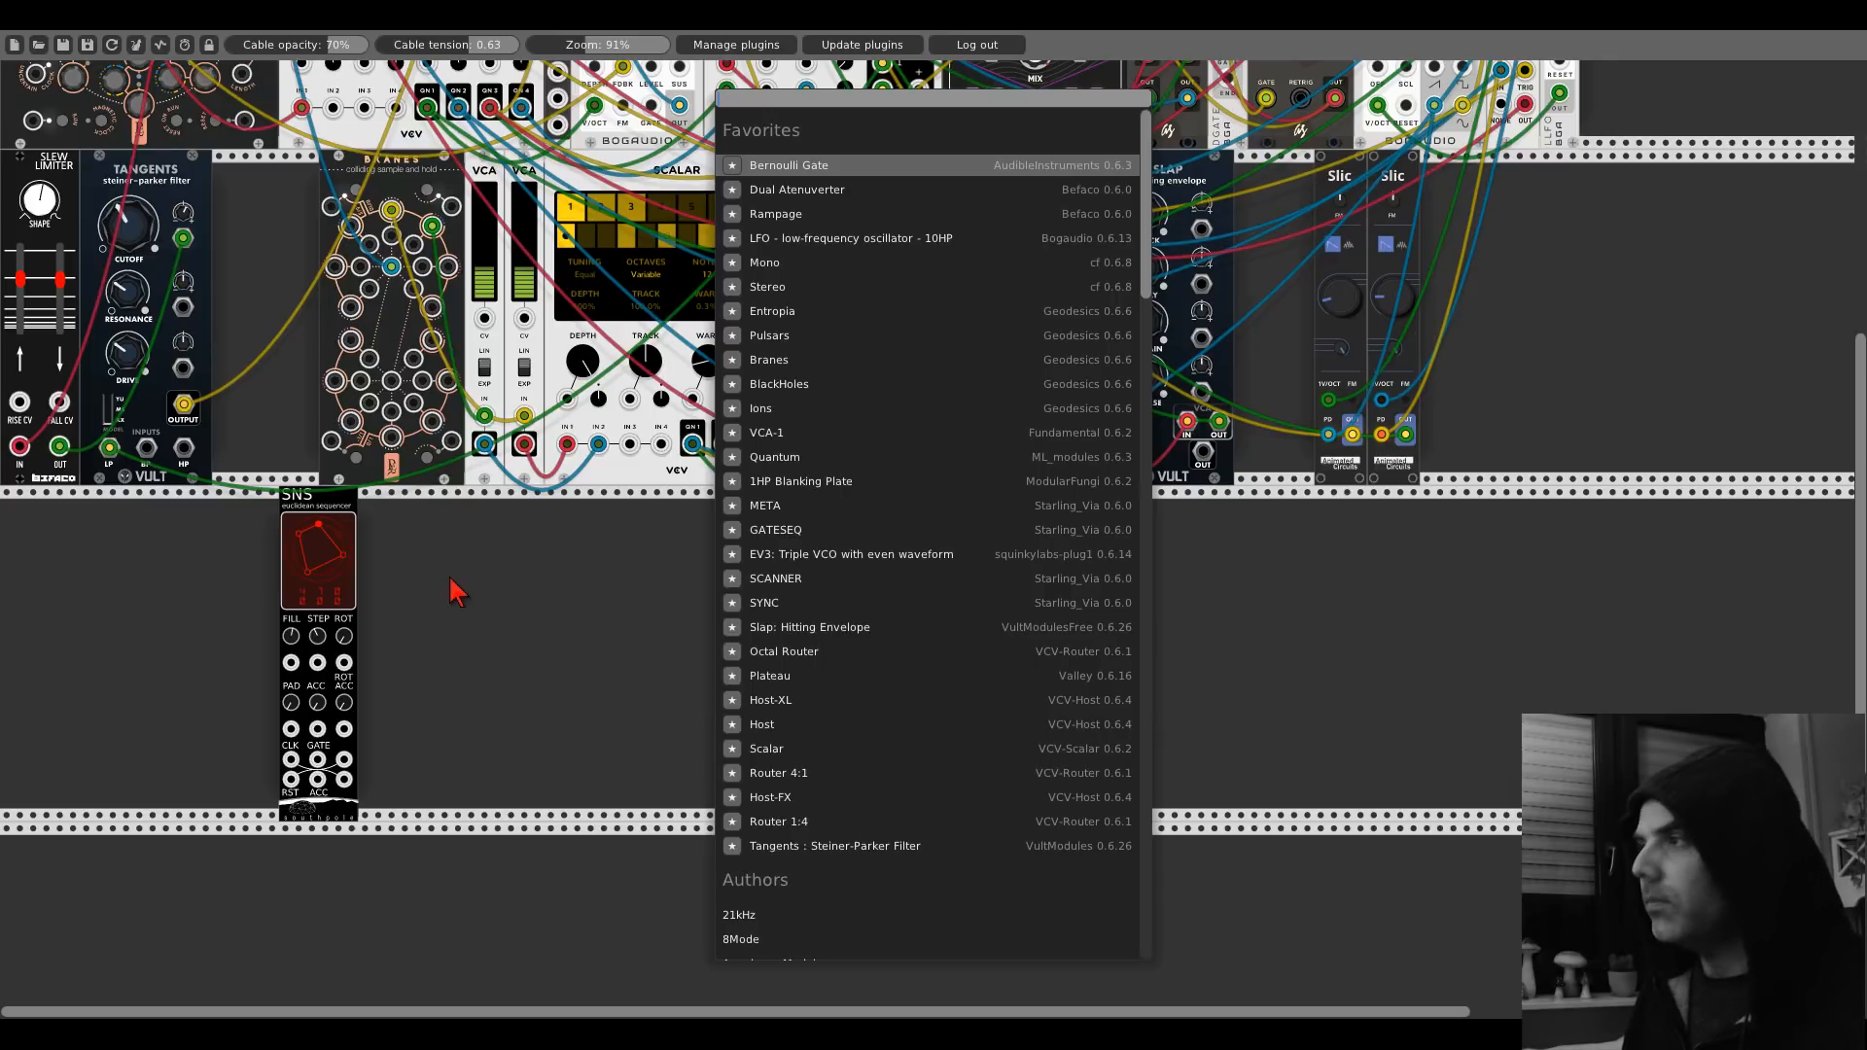
{"action": "type", "text": "tru"}
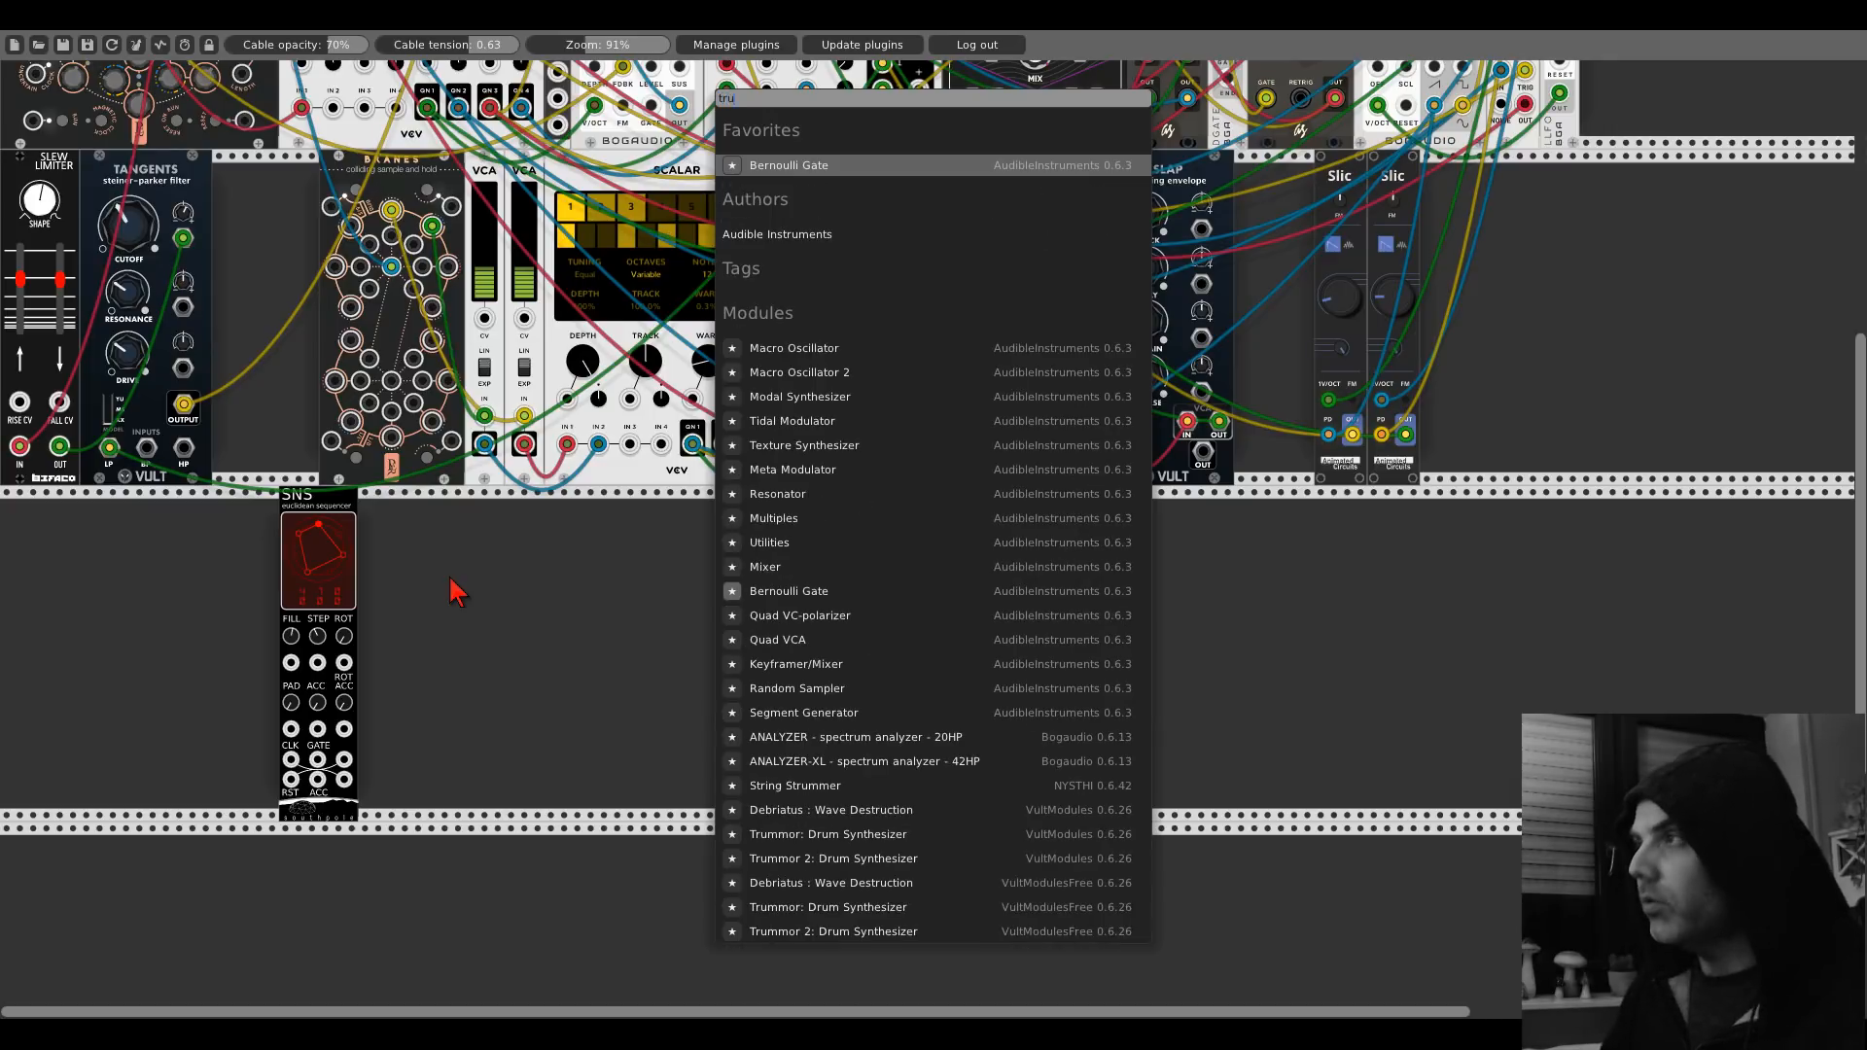
{"action": "left_click", "coordinate": [467, 600]}
Add a Squinky Labs Functional VCO-1 and a VultModulesFree Spank drum envelope in the empty row beside the SNS sequencer.
{"action": "right_click", "coordinate": [435, 627]}
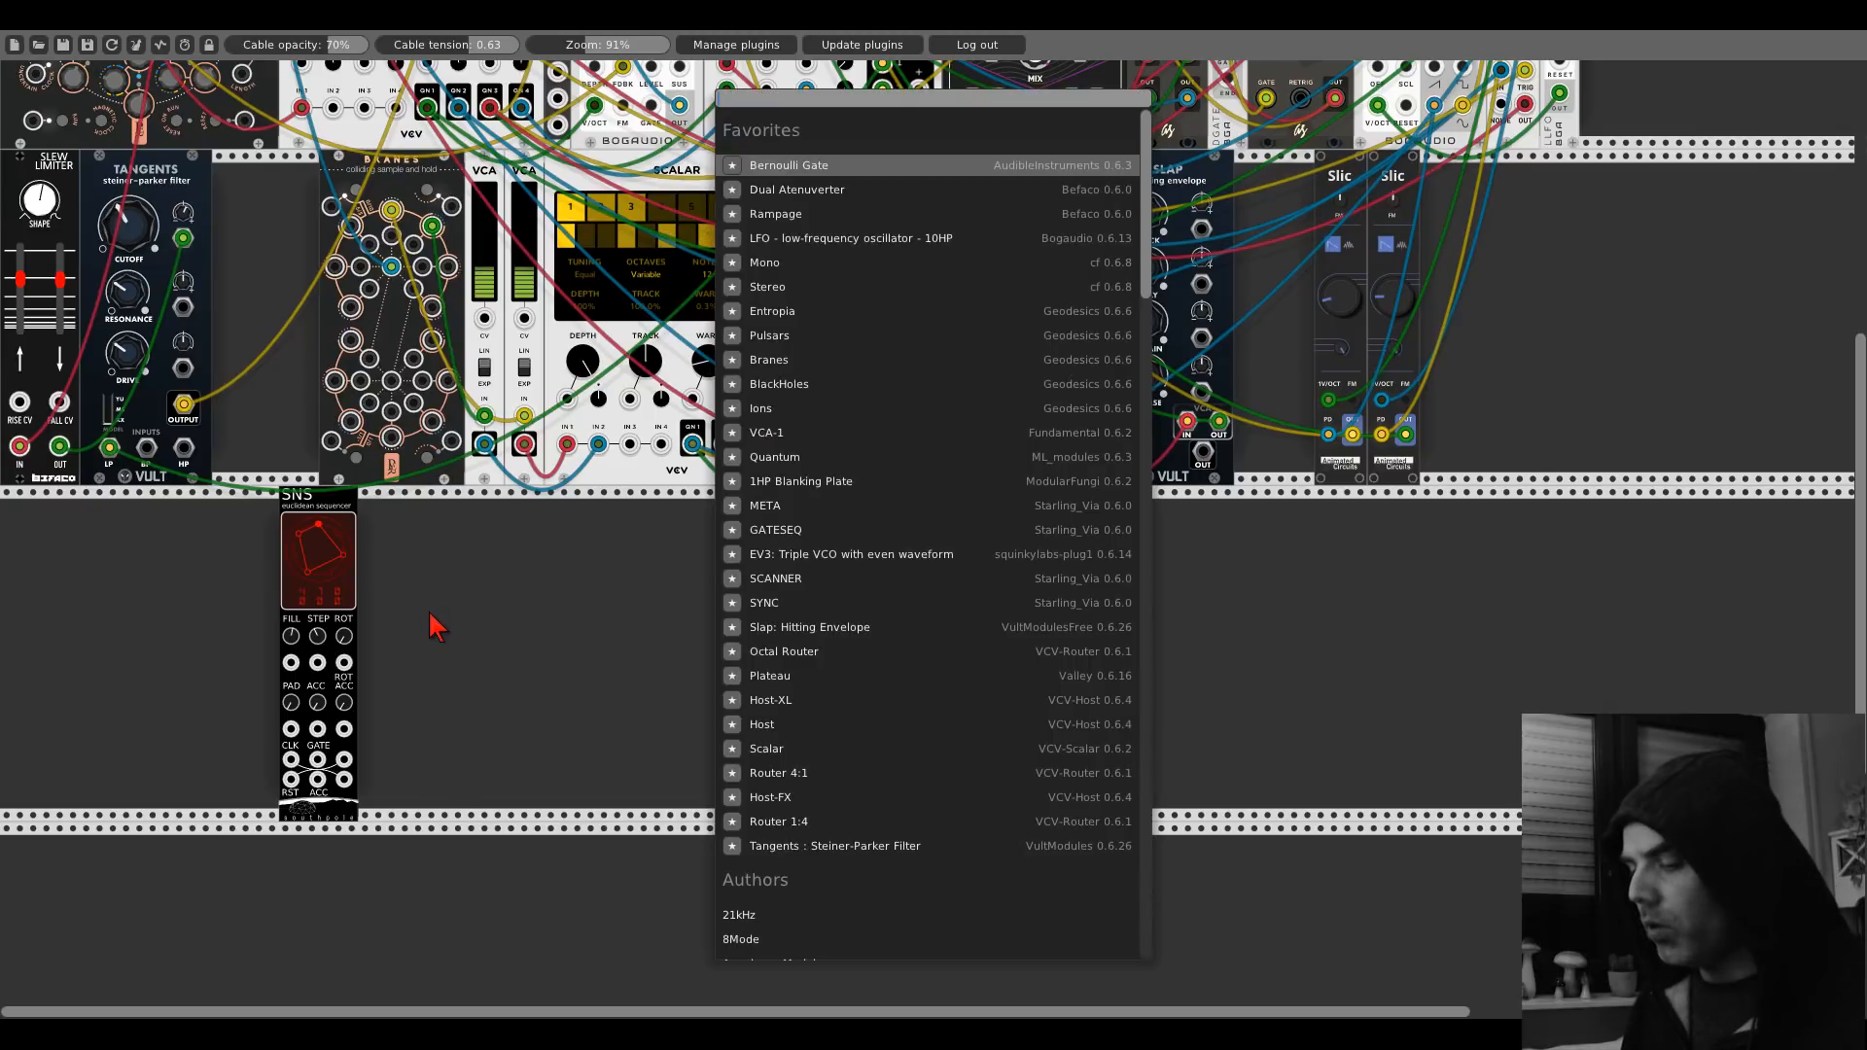
{"action": "type", "text": "functio"}
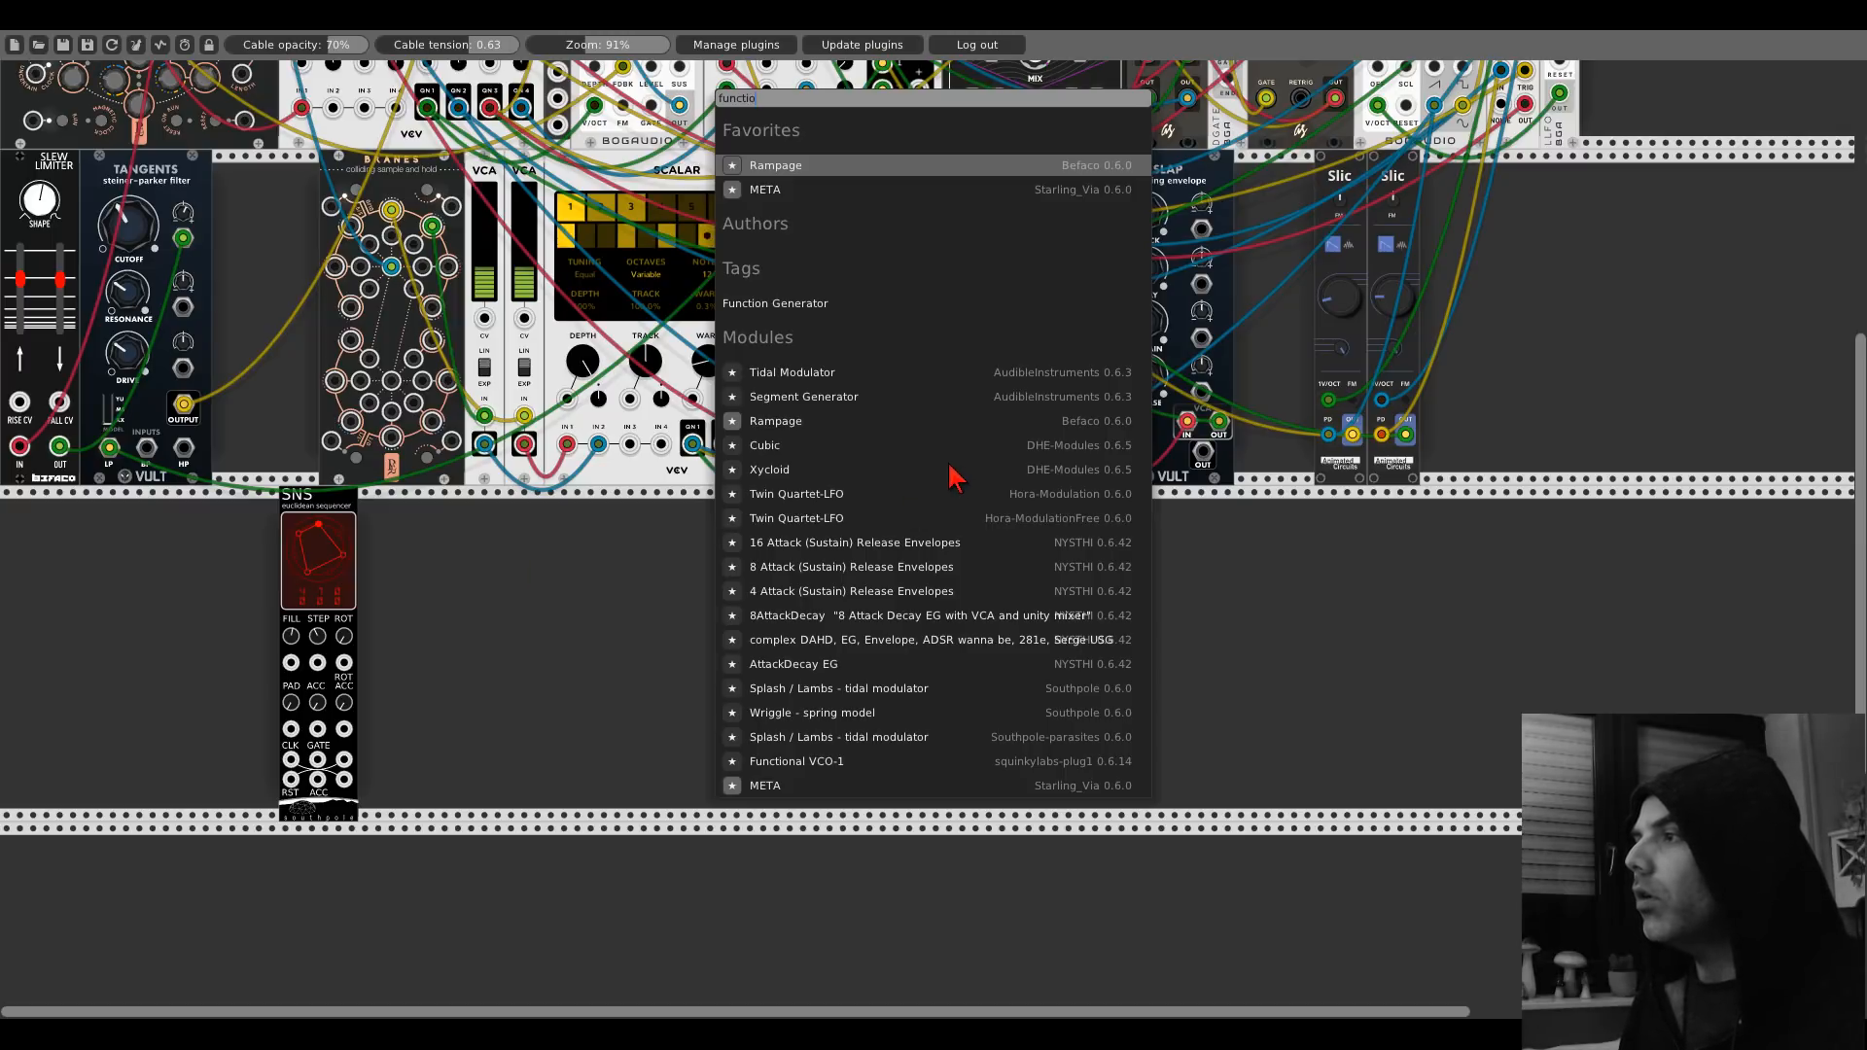
{"action": "left_click", "coordinate": [807, 762]}
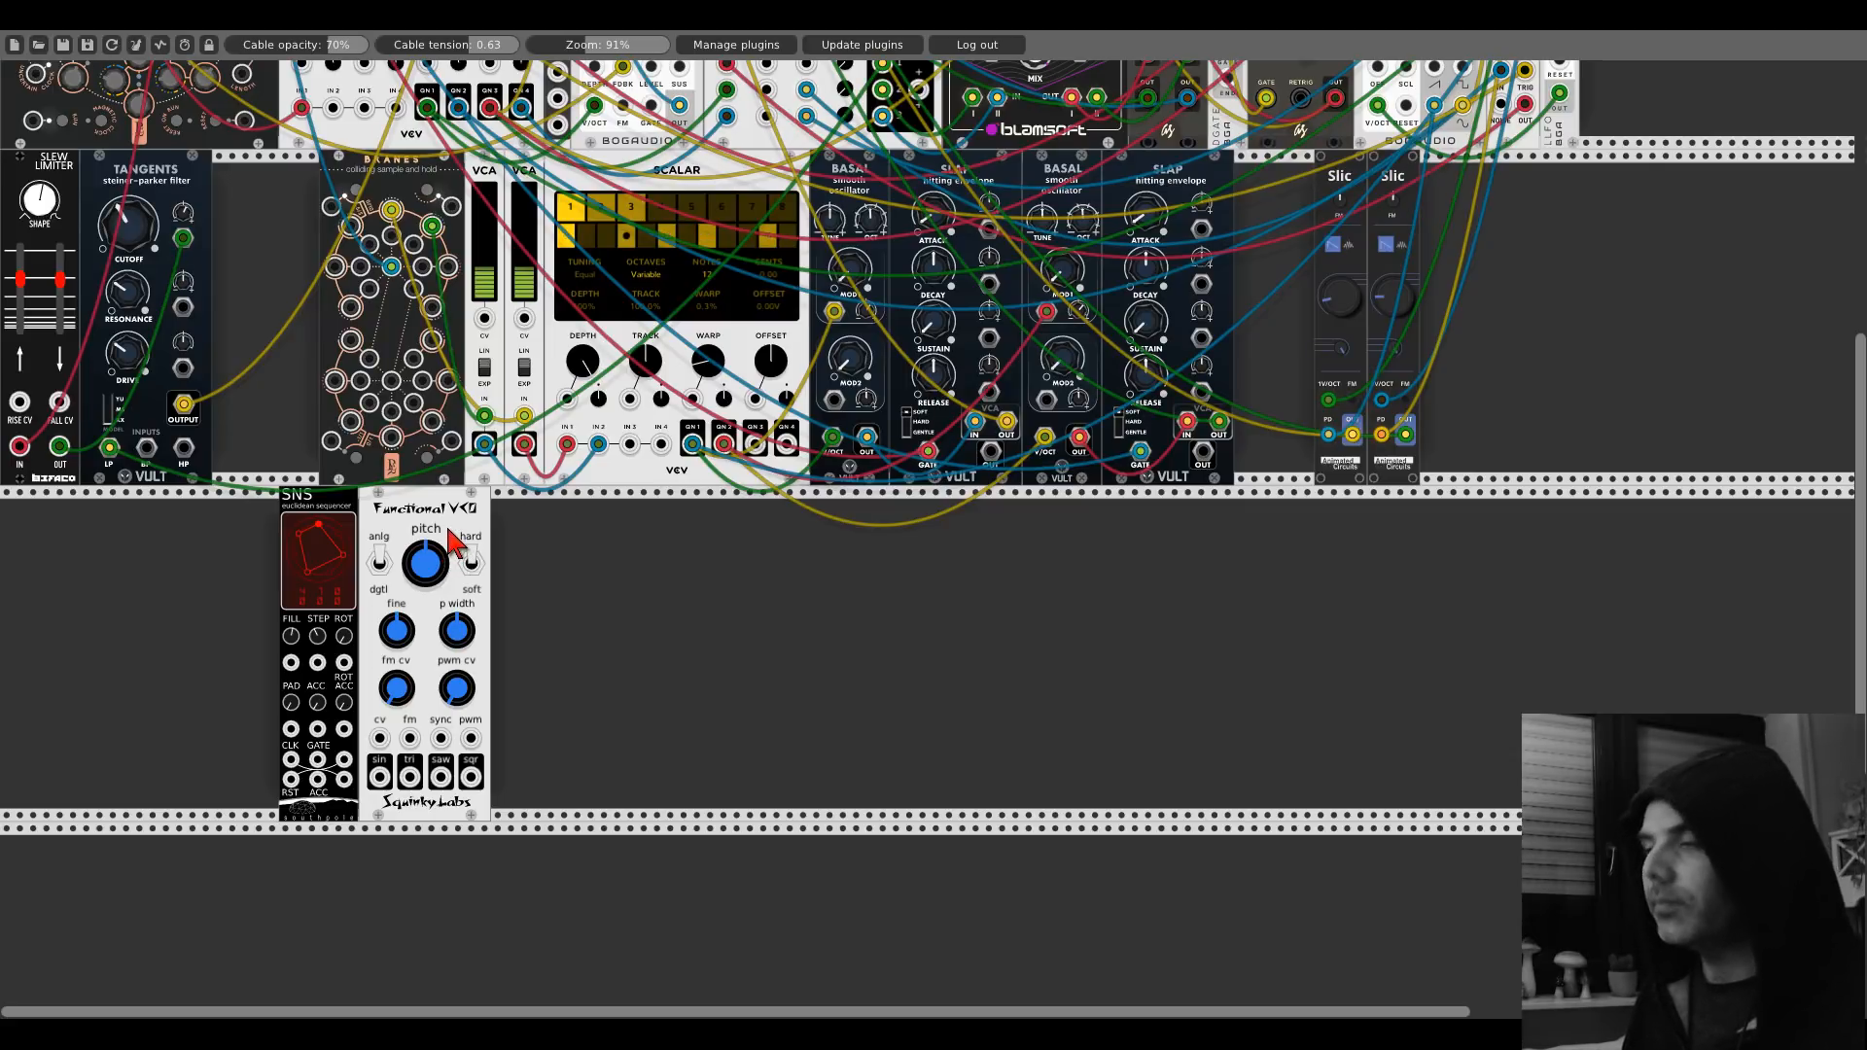
{"action": "right_click", "coordinate": [541, 637]}
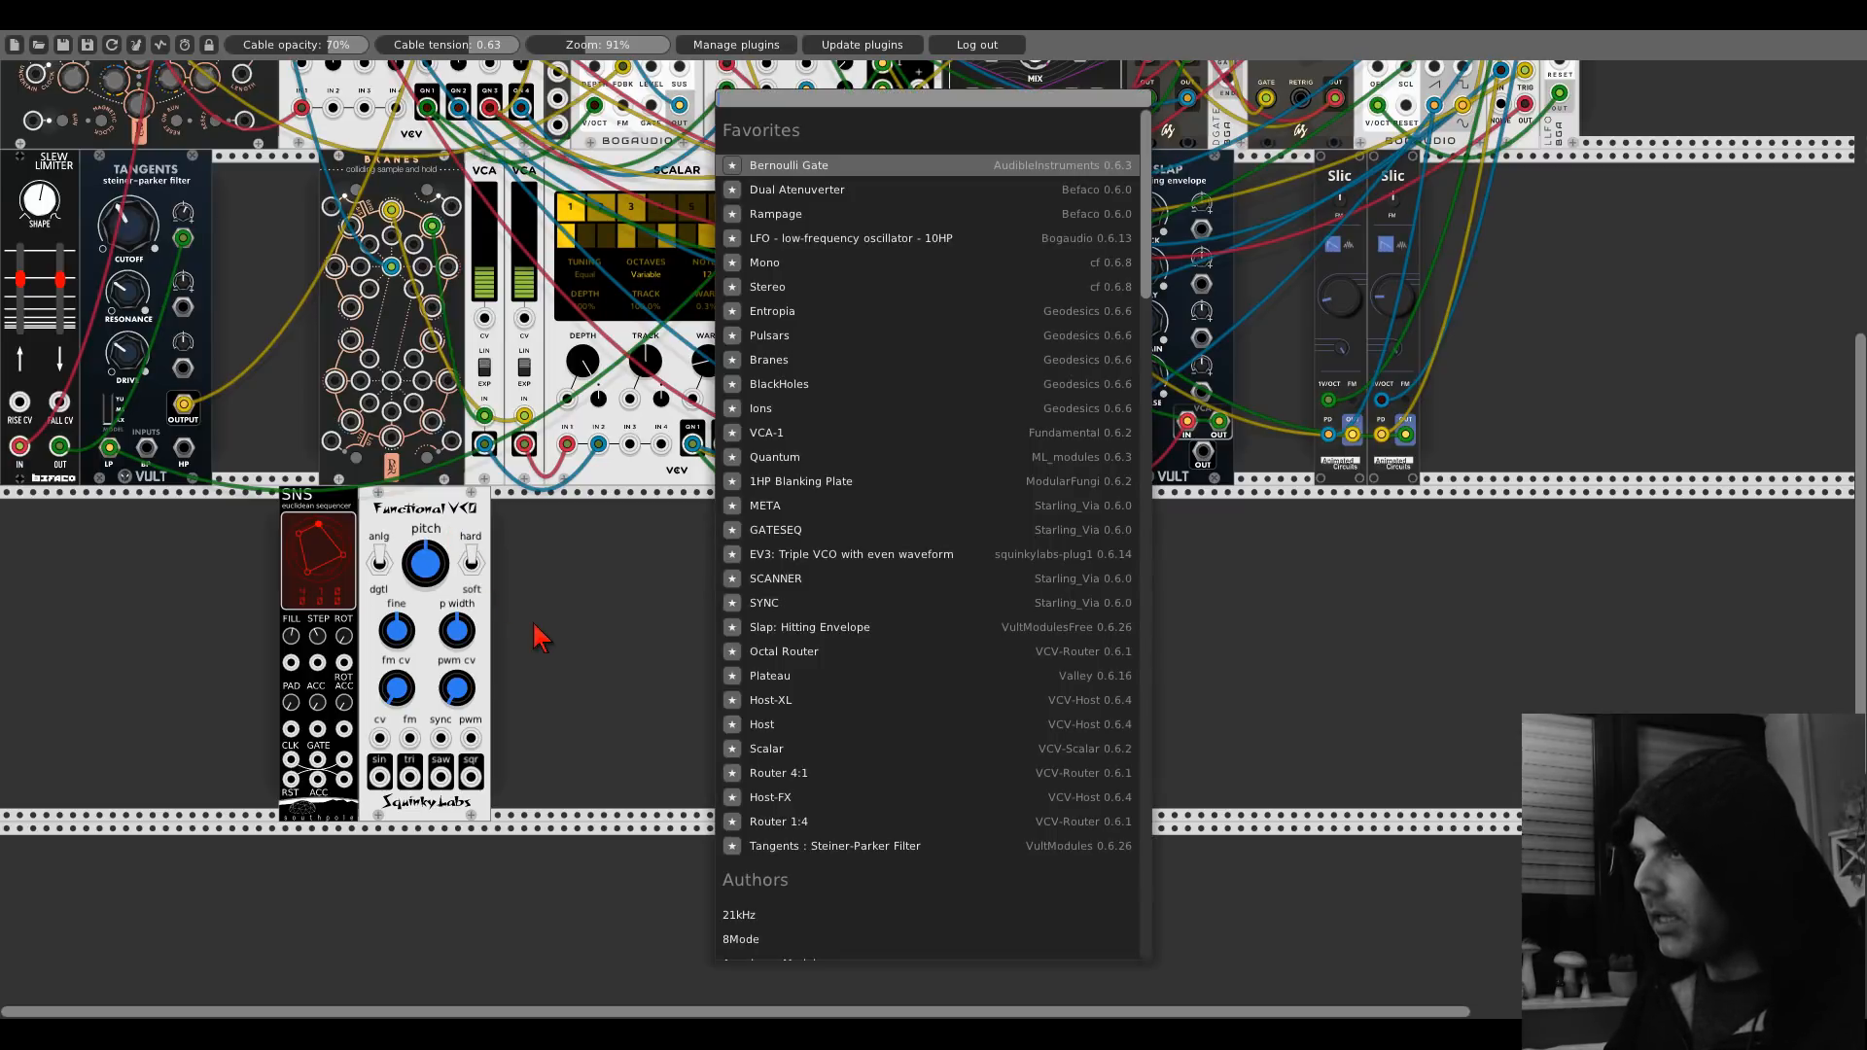
{"action": "type", "text": "span"}
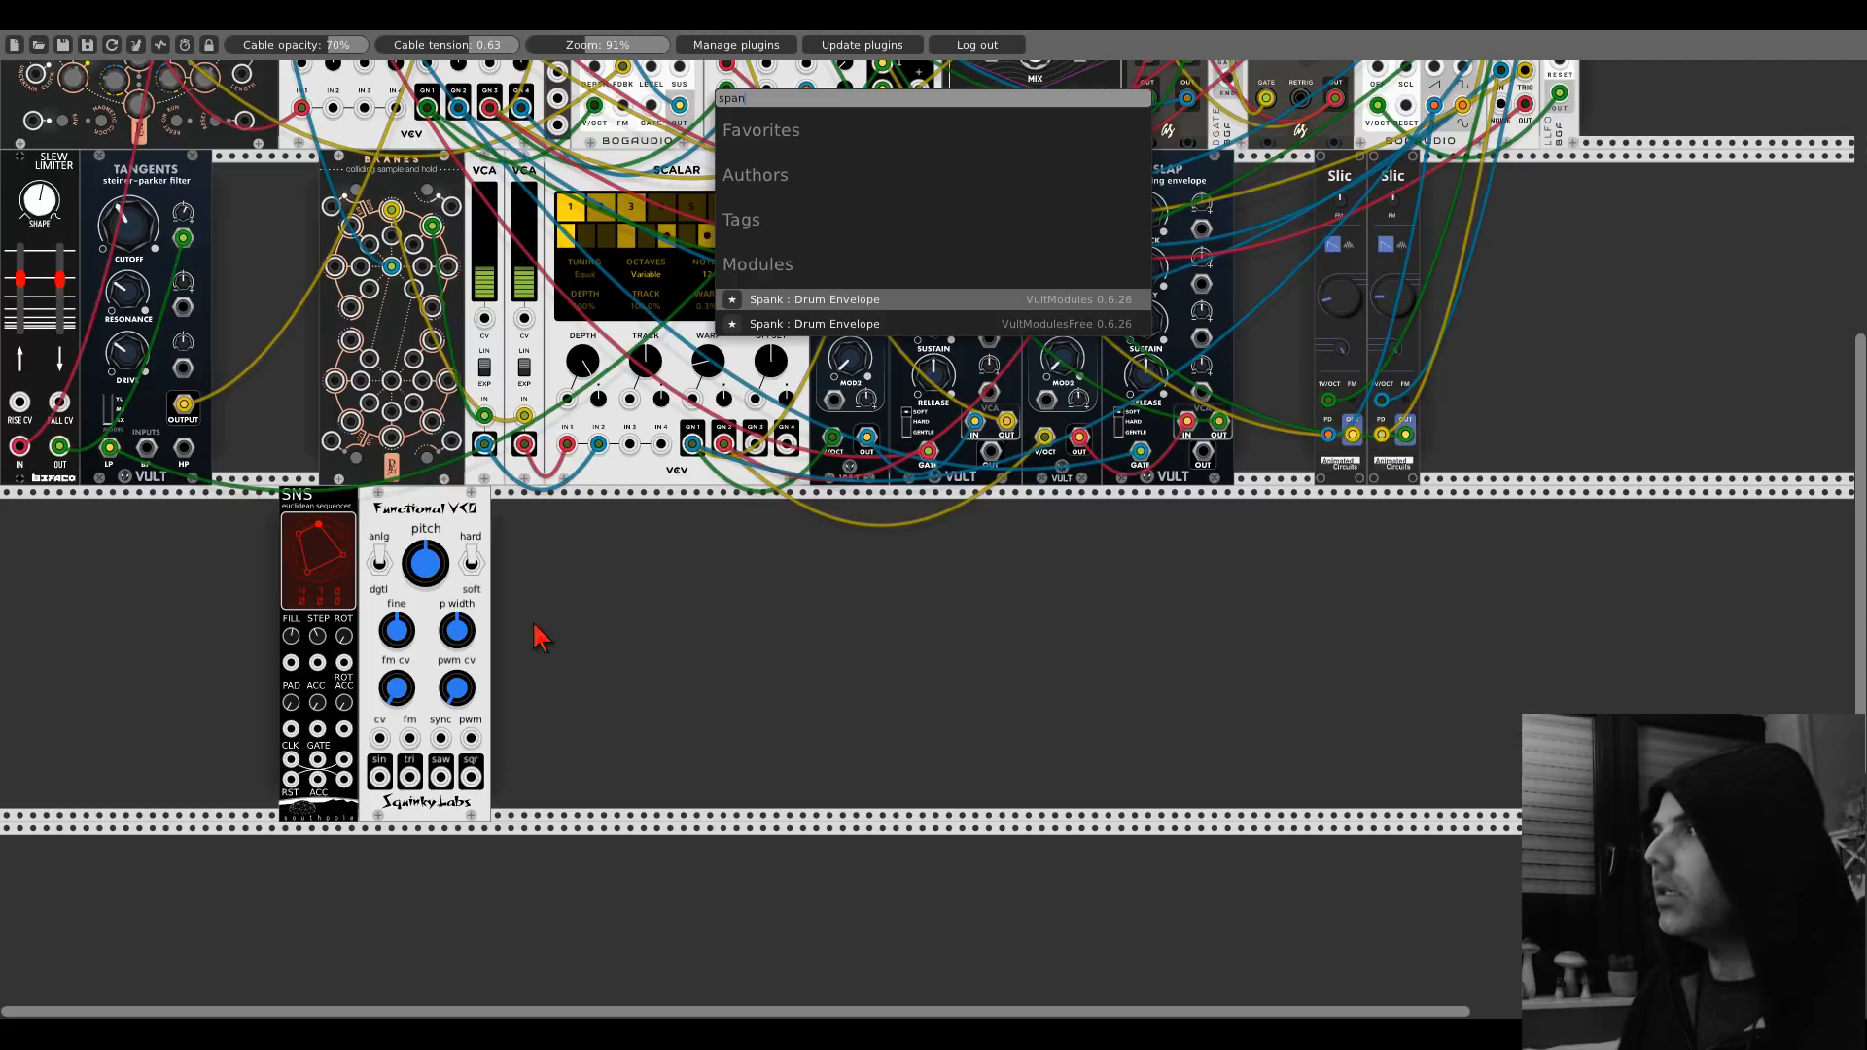
{"action": "left_click", "coordinate": [785, 326]}
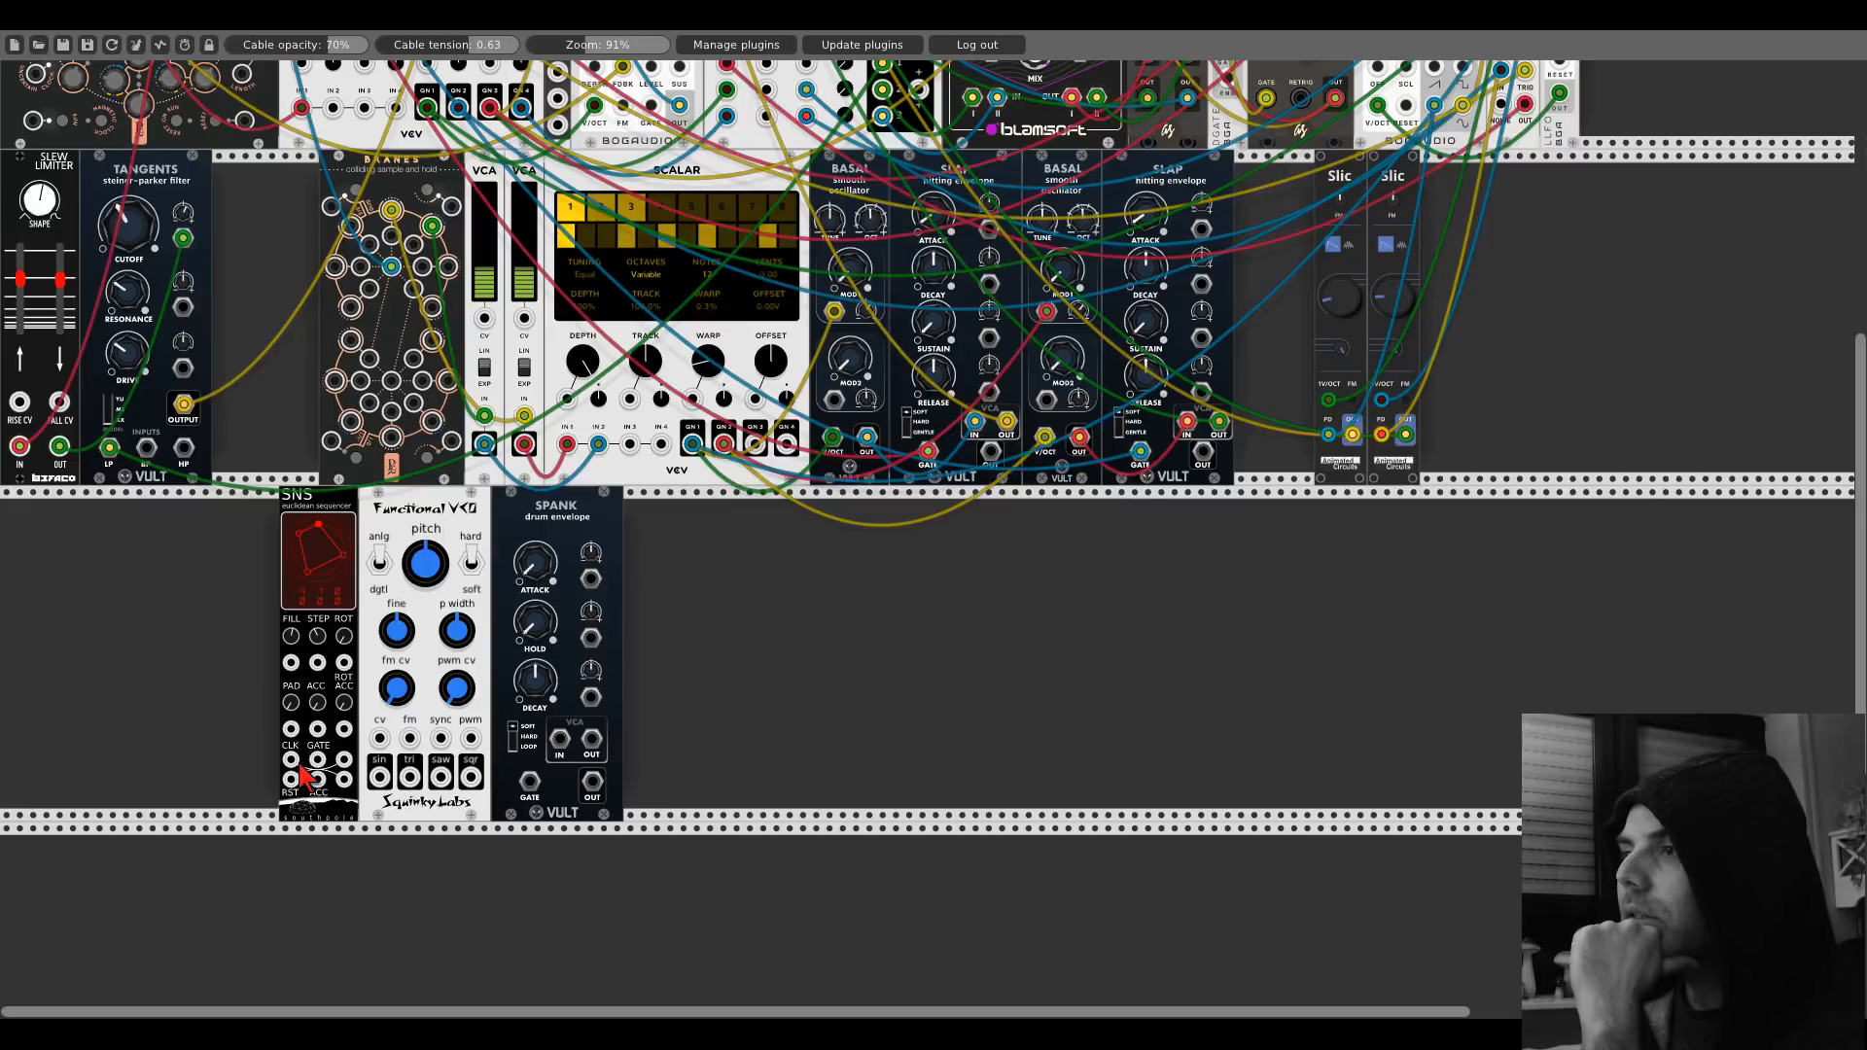
Patch Clocked's CLK 1 into the SNS CLK and its RESET output into the SNS RST and Entropia's lower-right corner input, and reset the clock.
{"action": "scroll", "coordinate": [289, 764], "scroll_direction": "up", "scroll_amount": 10}
{"action": "left_click_drag", "start_coordinate": [289, 760], "coordinate": [156, 350]}
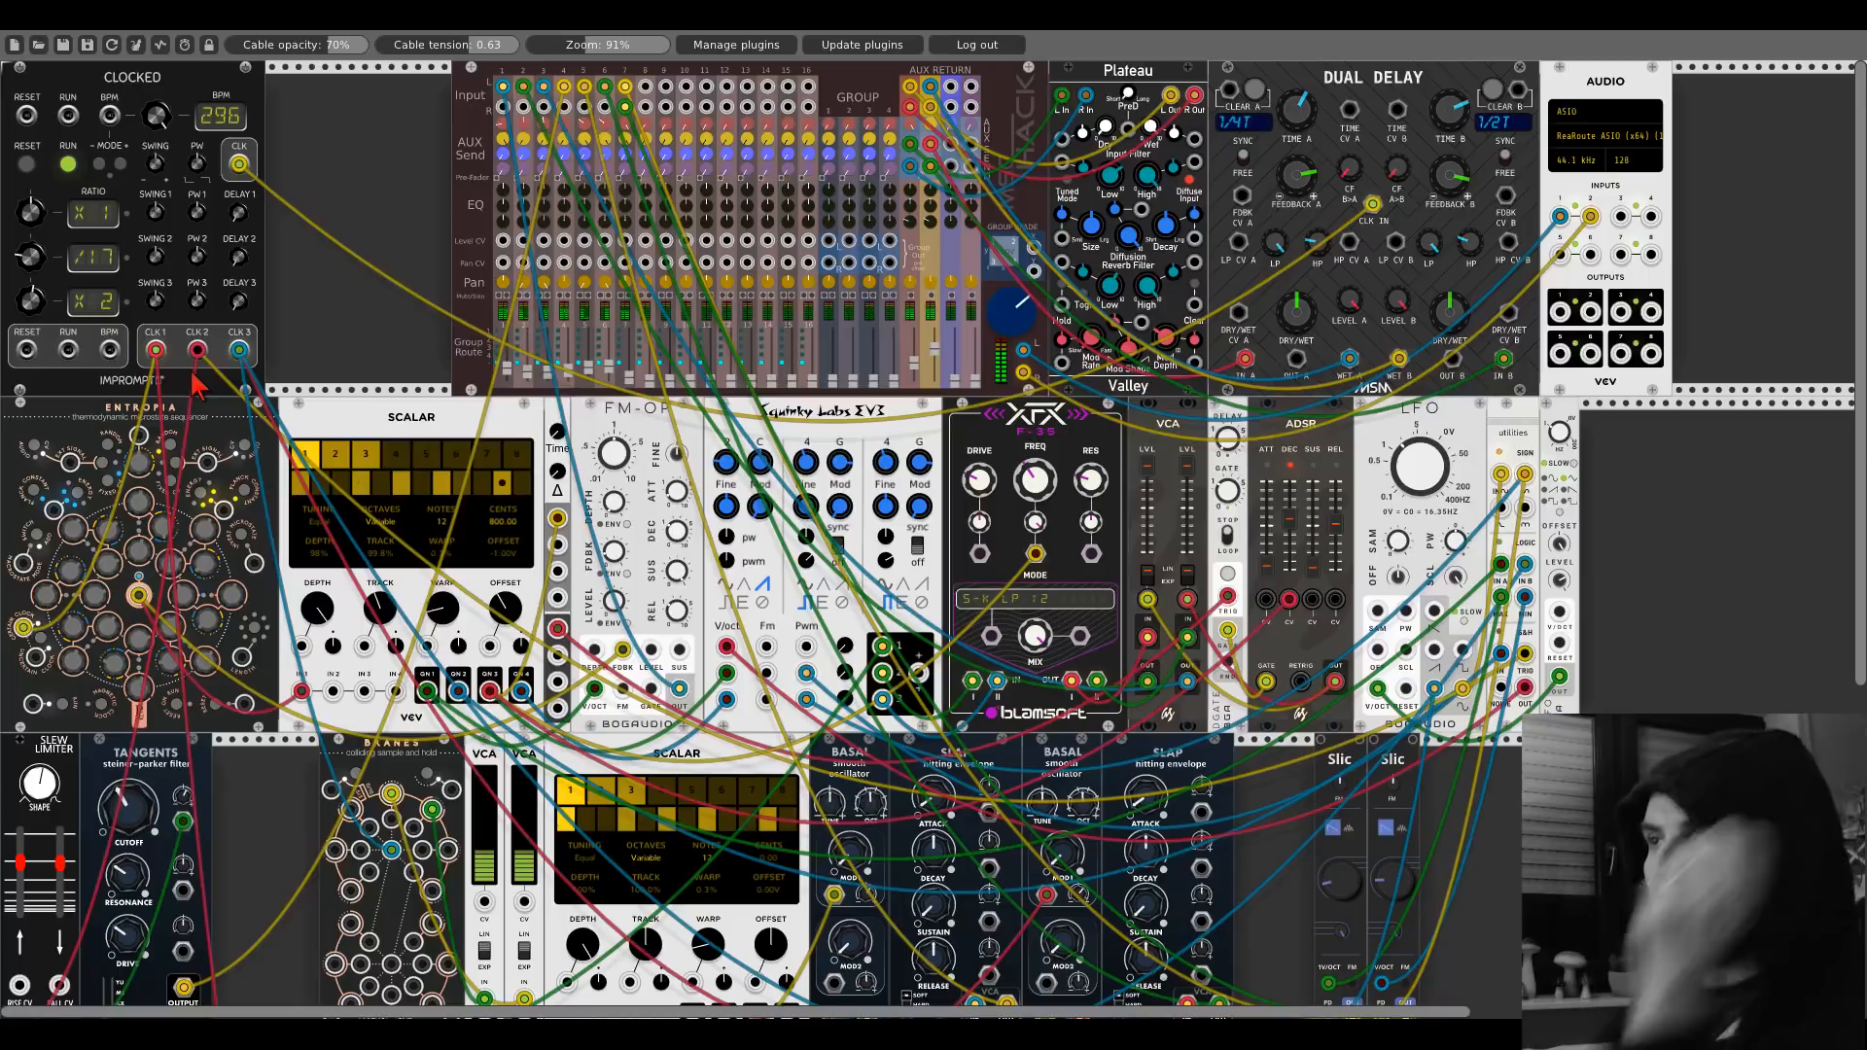
{"action": "scroll", "coordinate": [234, 501], "scroll_direction": "down", "scroll_amount": 5}
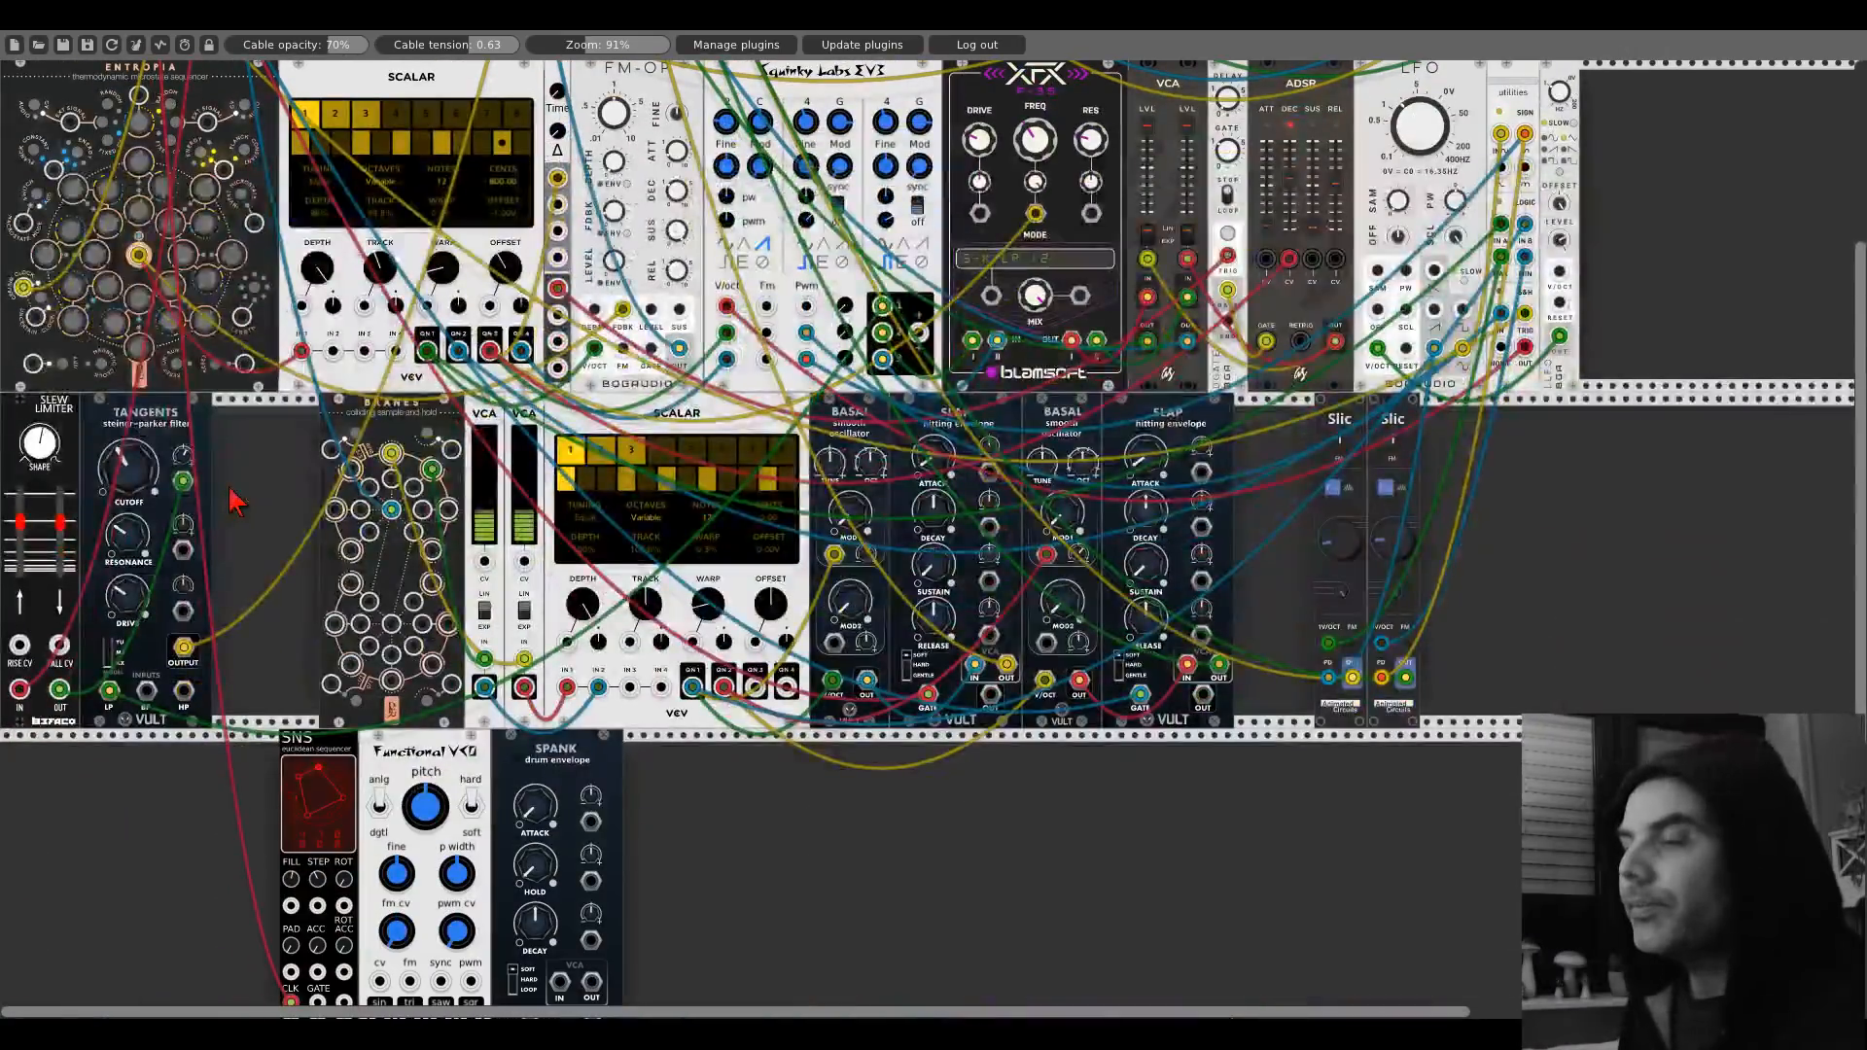
{"action": "scroll", "coordinate": [234, 501], "scroll_direction": "down", "scroll_amount": 2}
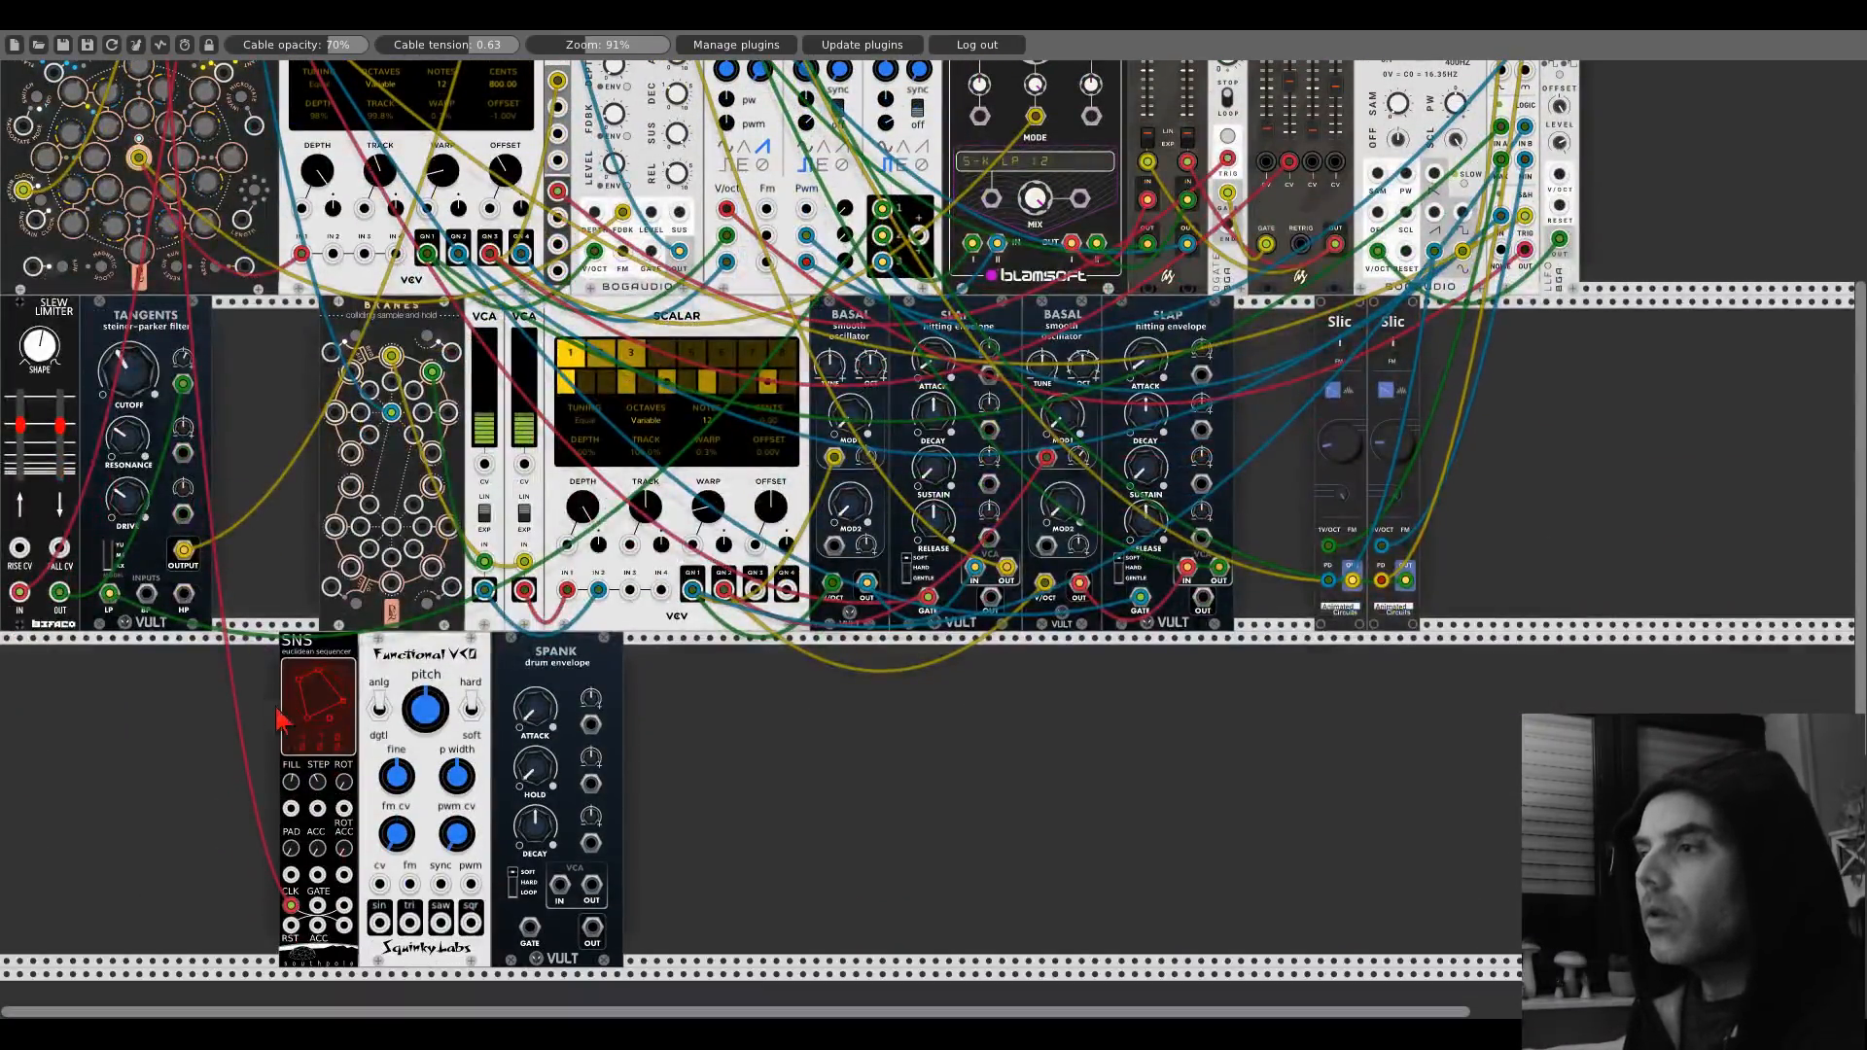
{"action": "scroll", "coordinate": [51, 369], "scroll_direction": "up", "scroll_amount": 6}
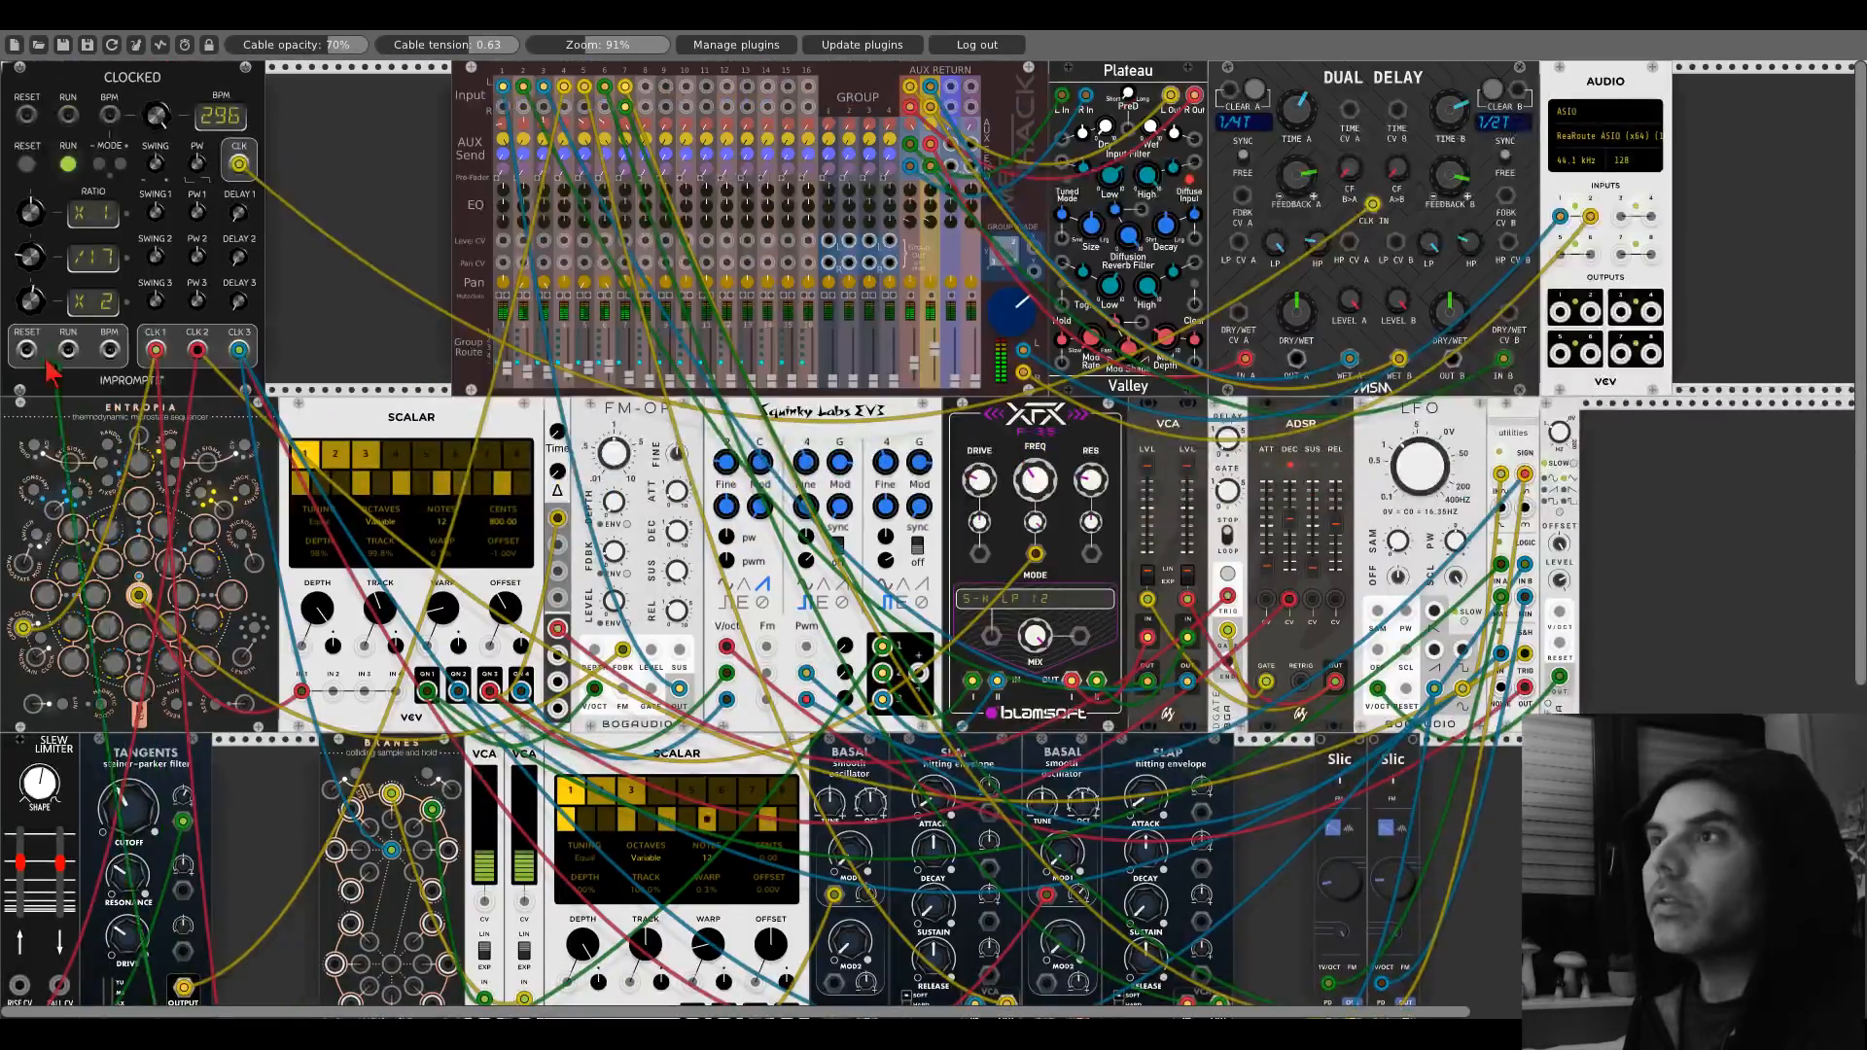
{"action": "left_click_drag", "start_coordinate": [26, 351], "coordinate": [251, 705]}
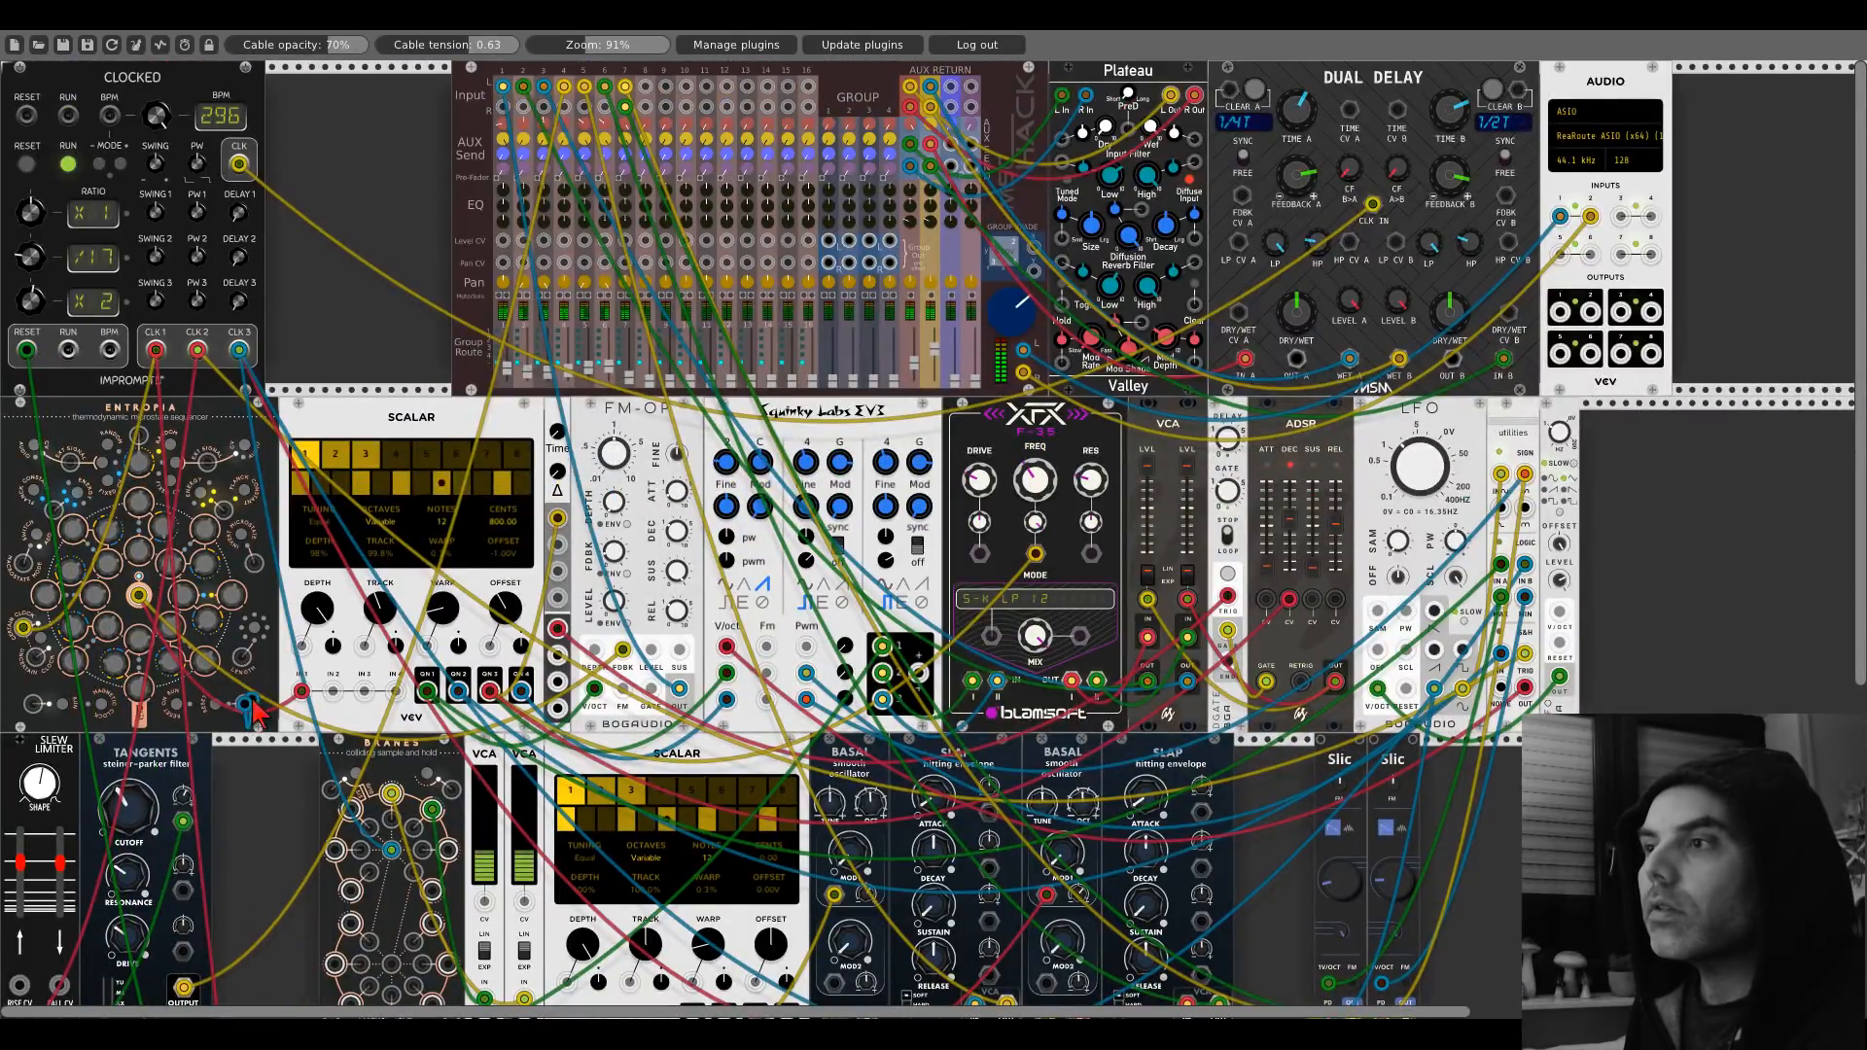
{"action": "left_click", "coordinate": [26, 163]}
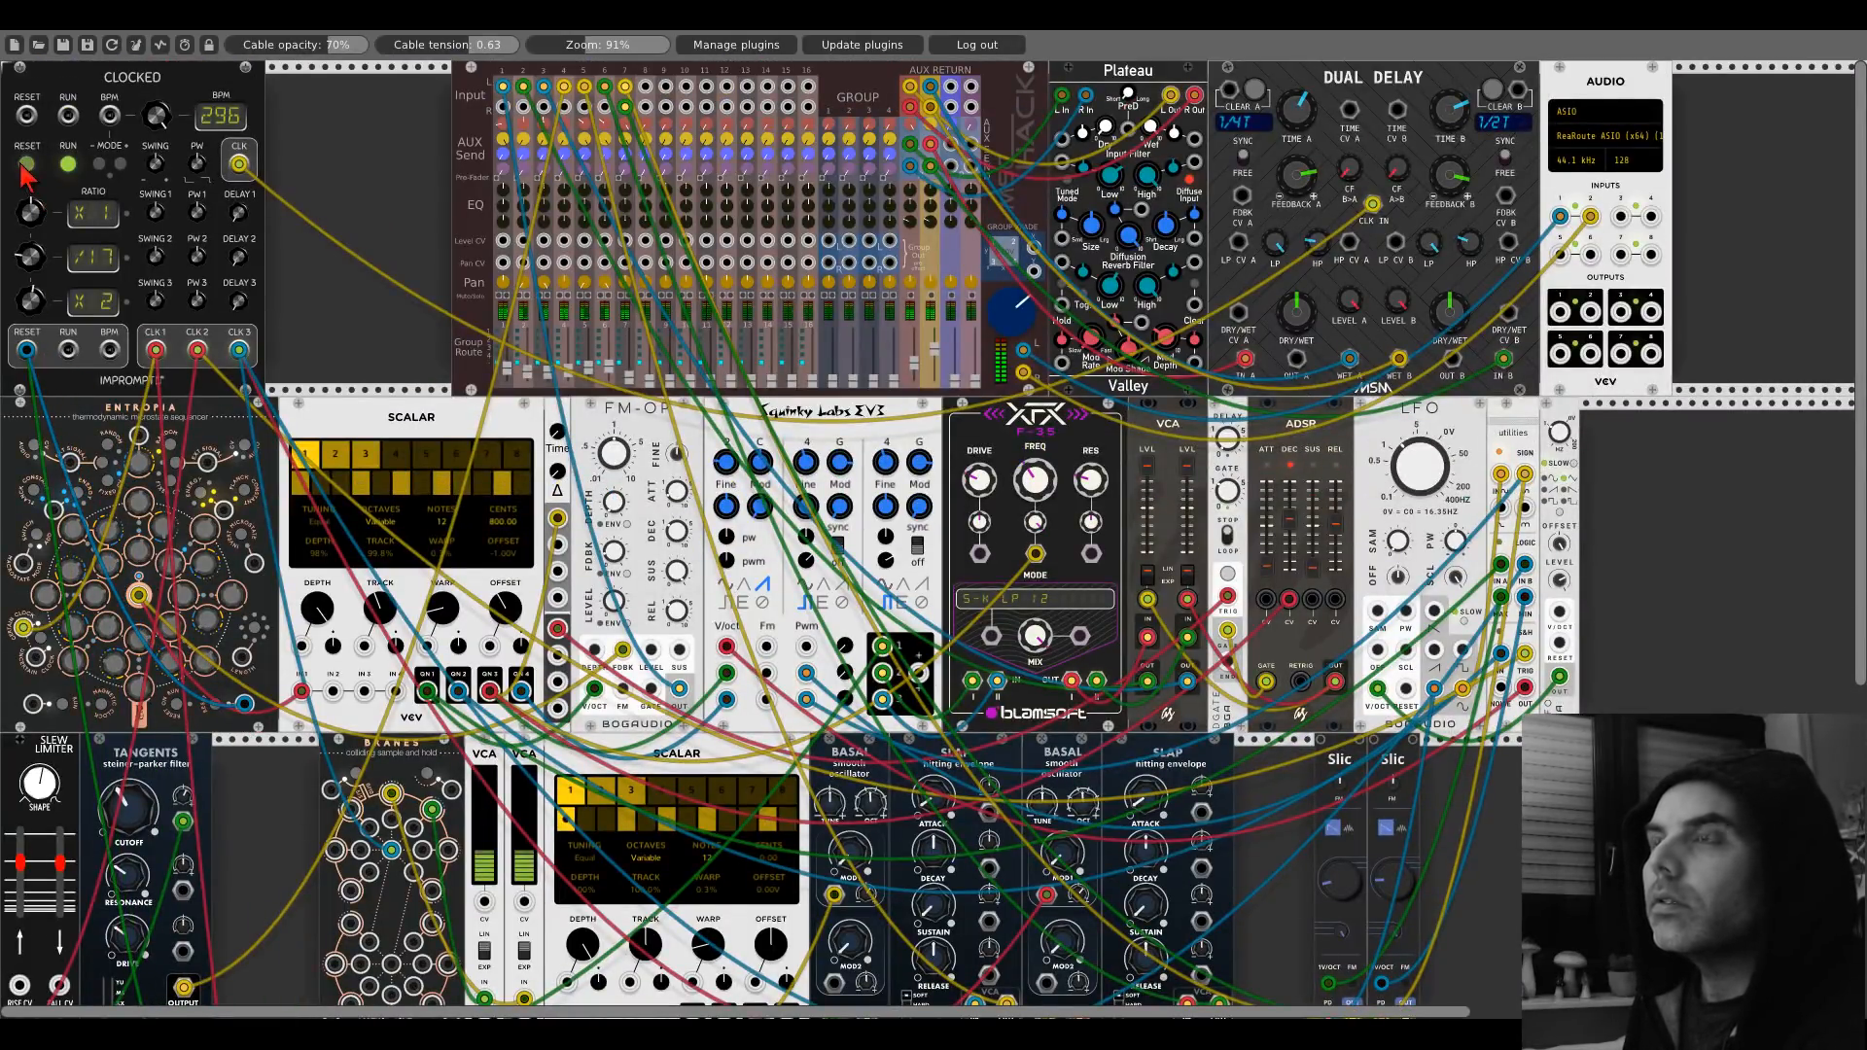
Patch the SNS GATE into Spank's gate, and the Functional VCO's triangle output through Spank's VCA into mixer channel 8.
{"action": "scroll", "coordinate": [208, 596], "scroll_direction": "down", "scroll_amount": 7}
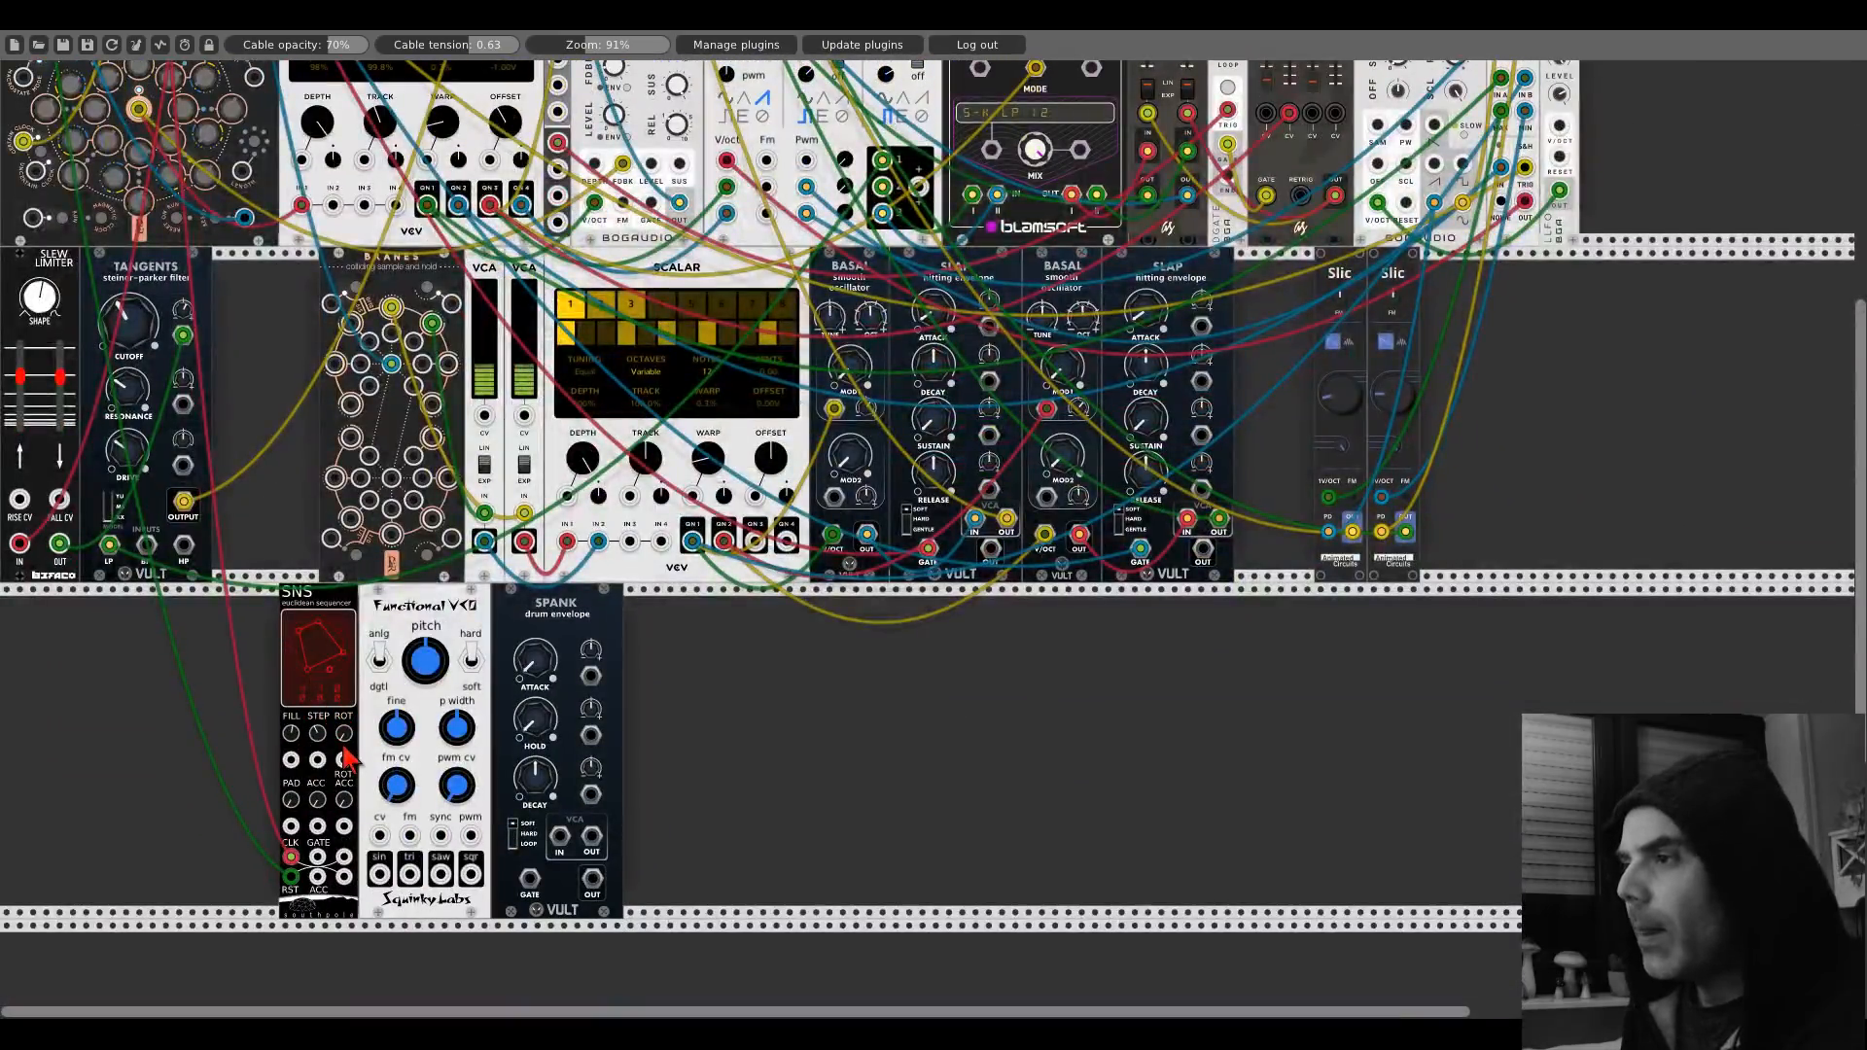
{"action": "left_click_drag", "start_coordinate": [318, 857], "coordinate": [532, 883]}
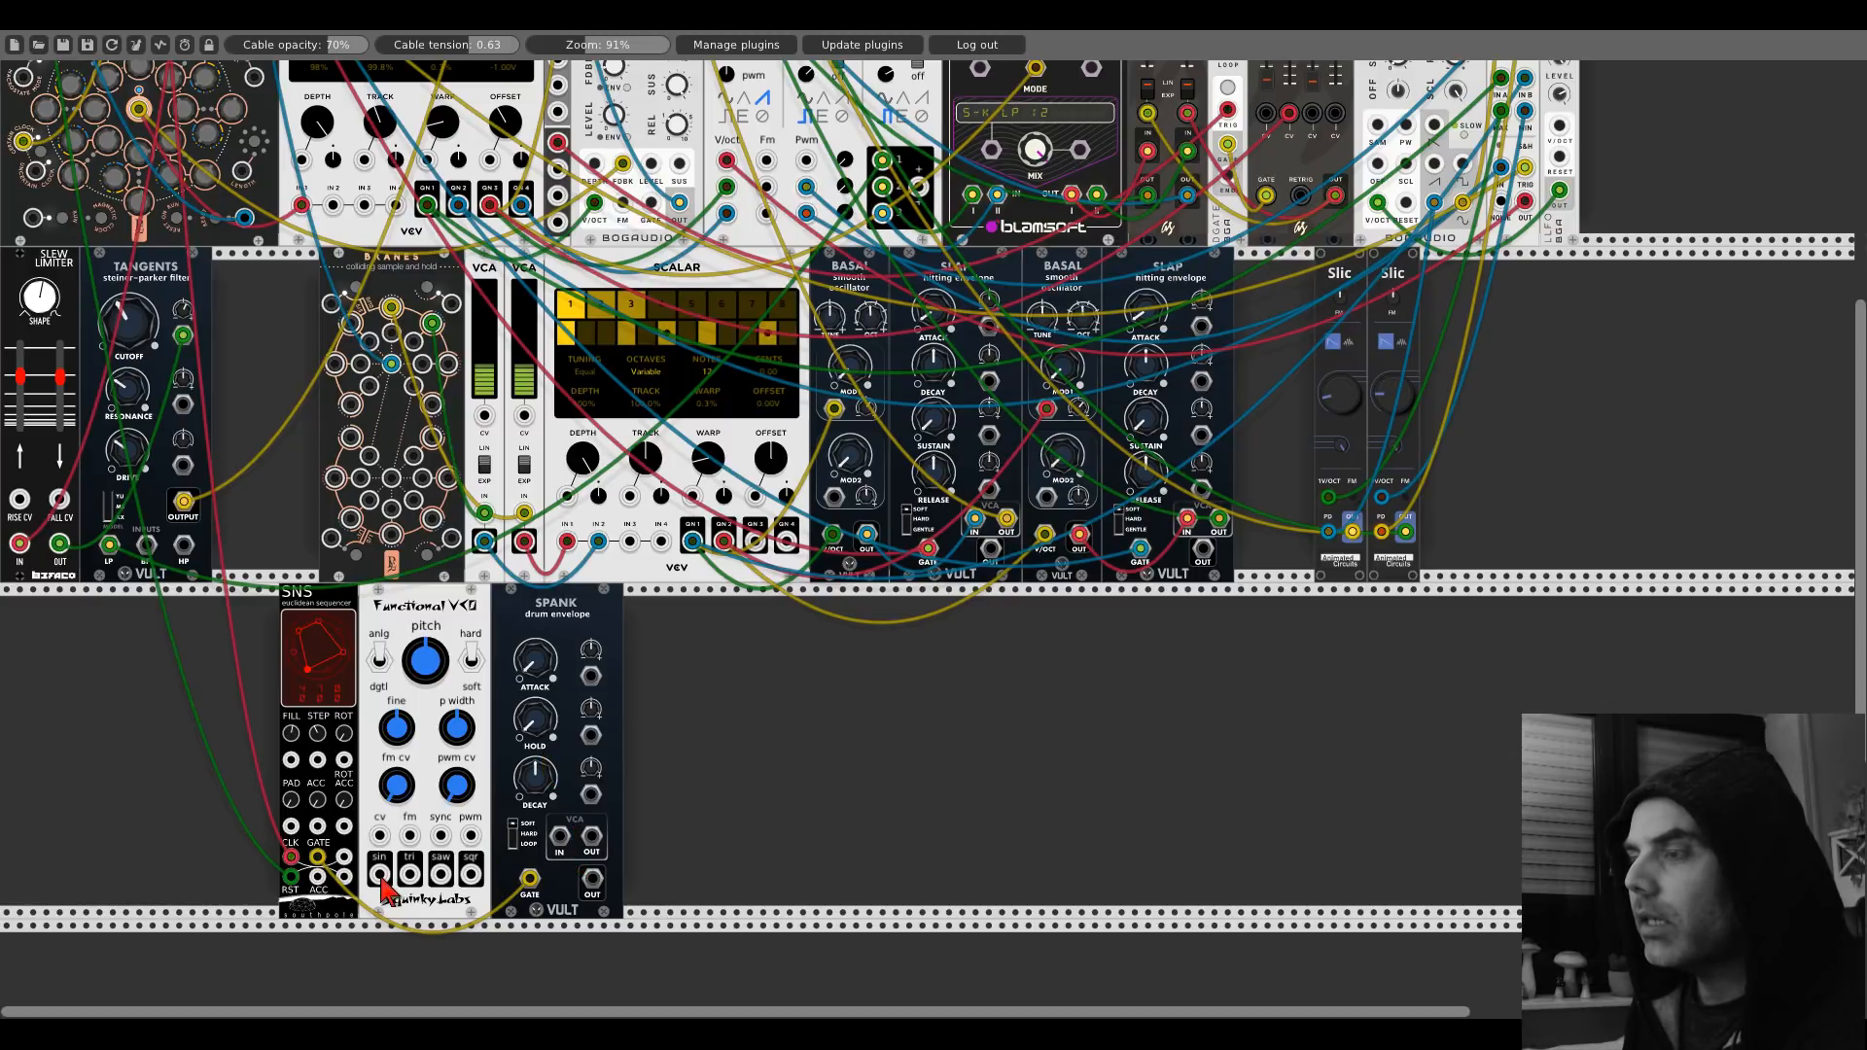
{"action": "left_click_drag", "start_coordinate": [409, 874], "coordinate": [645, 86]}
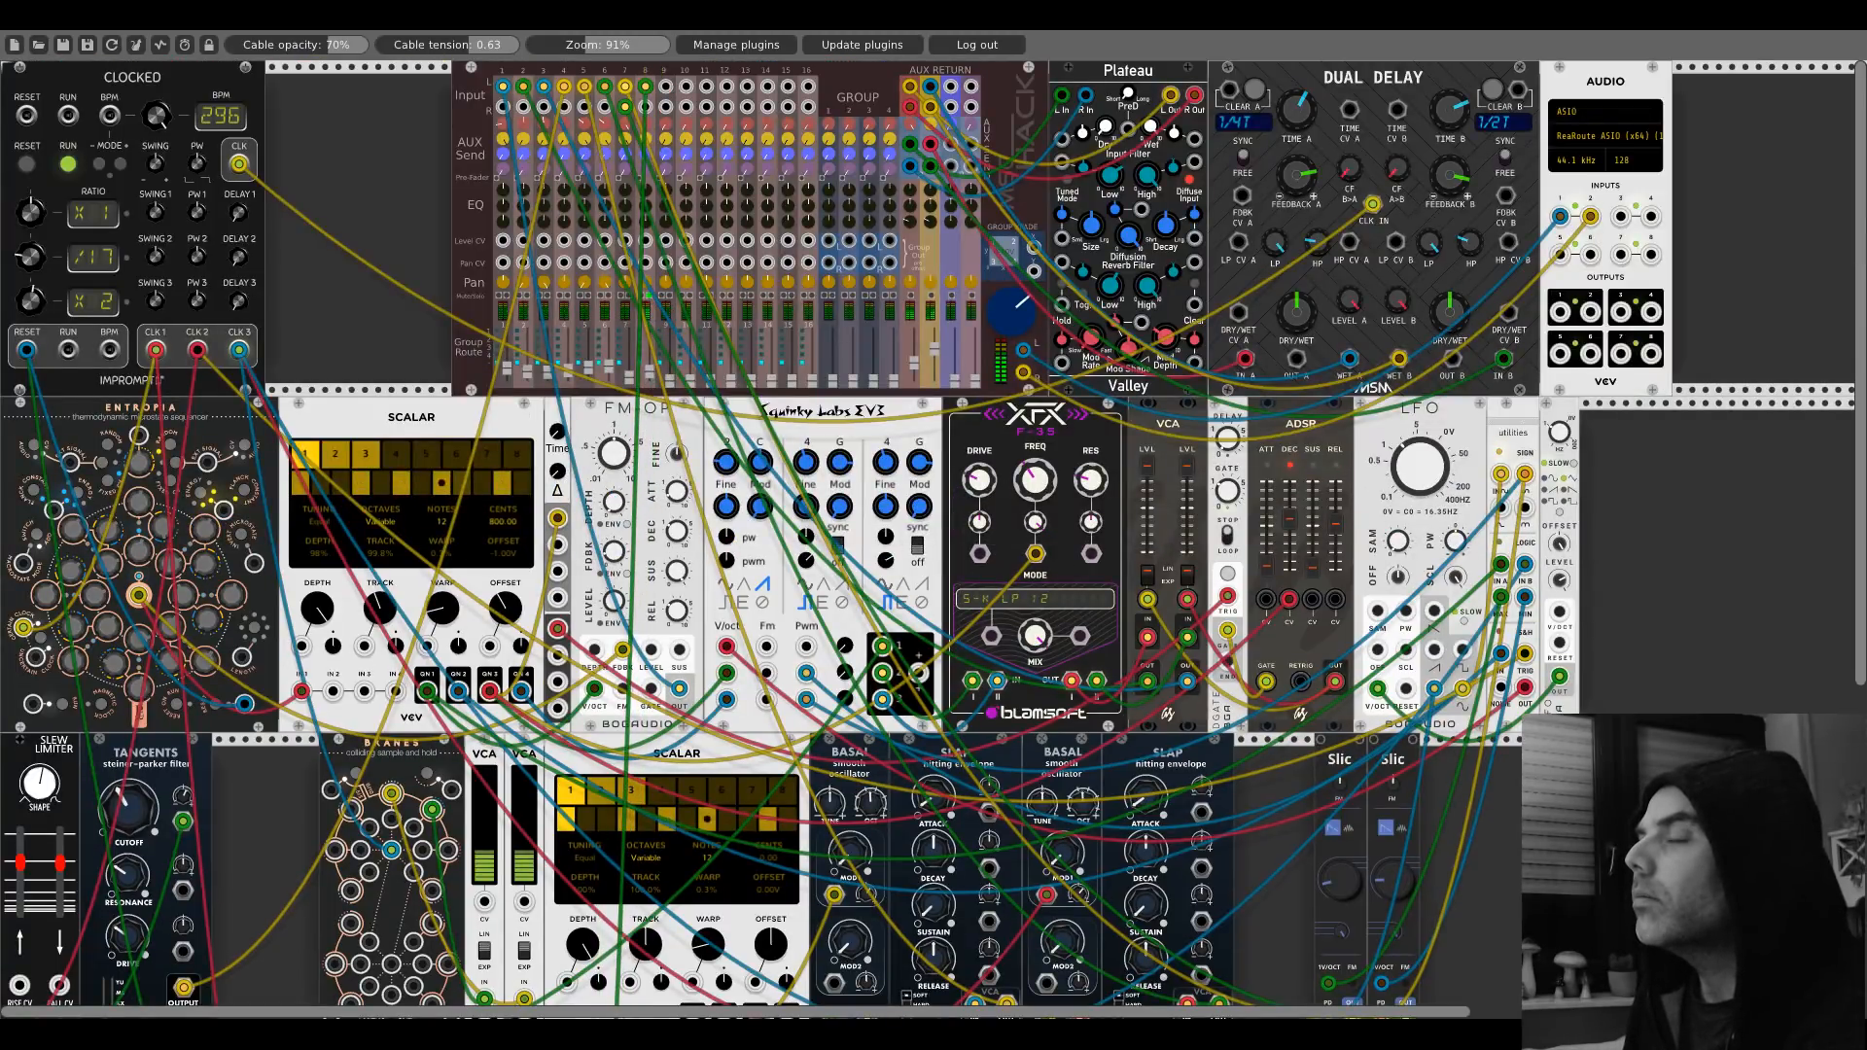
Patch Spank's envelope output into the Functional VCO's FM input and shorten Spank's decay.
{"action": "scroll", "coordinate": [431, 555], "scroll_direction": "down", "scroll_amount": 5}
{"action": "scroll", "coordinate": [431, 555], "scroll_direction": "down", "scroll_amount": 1}
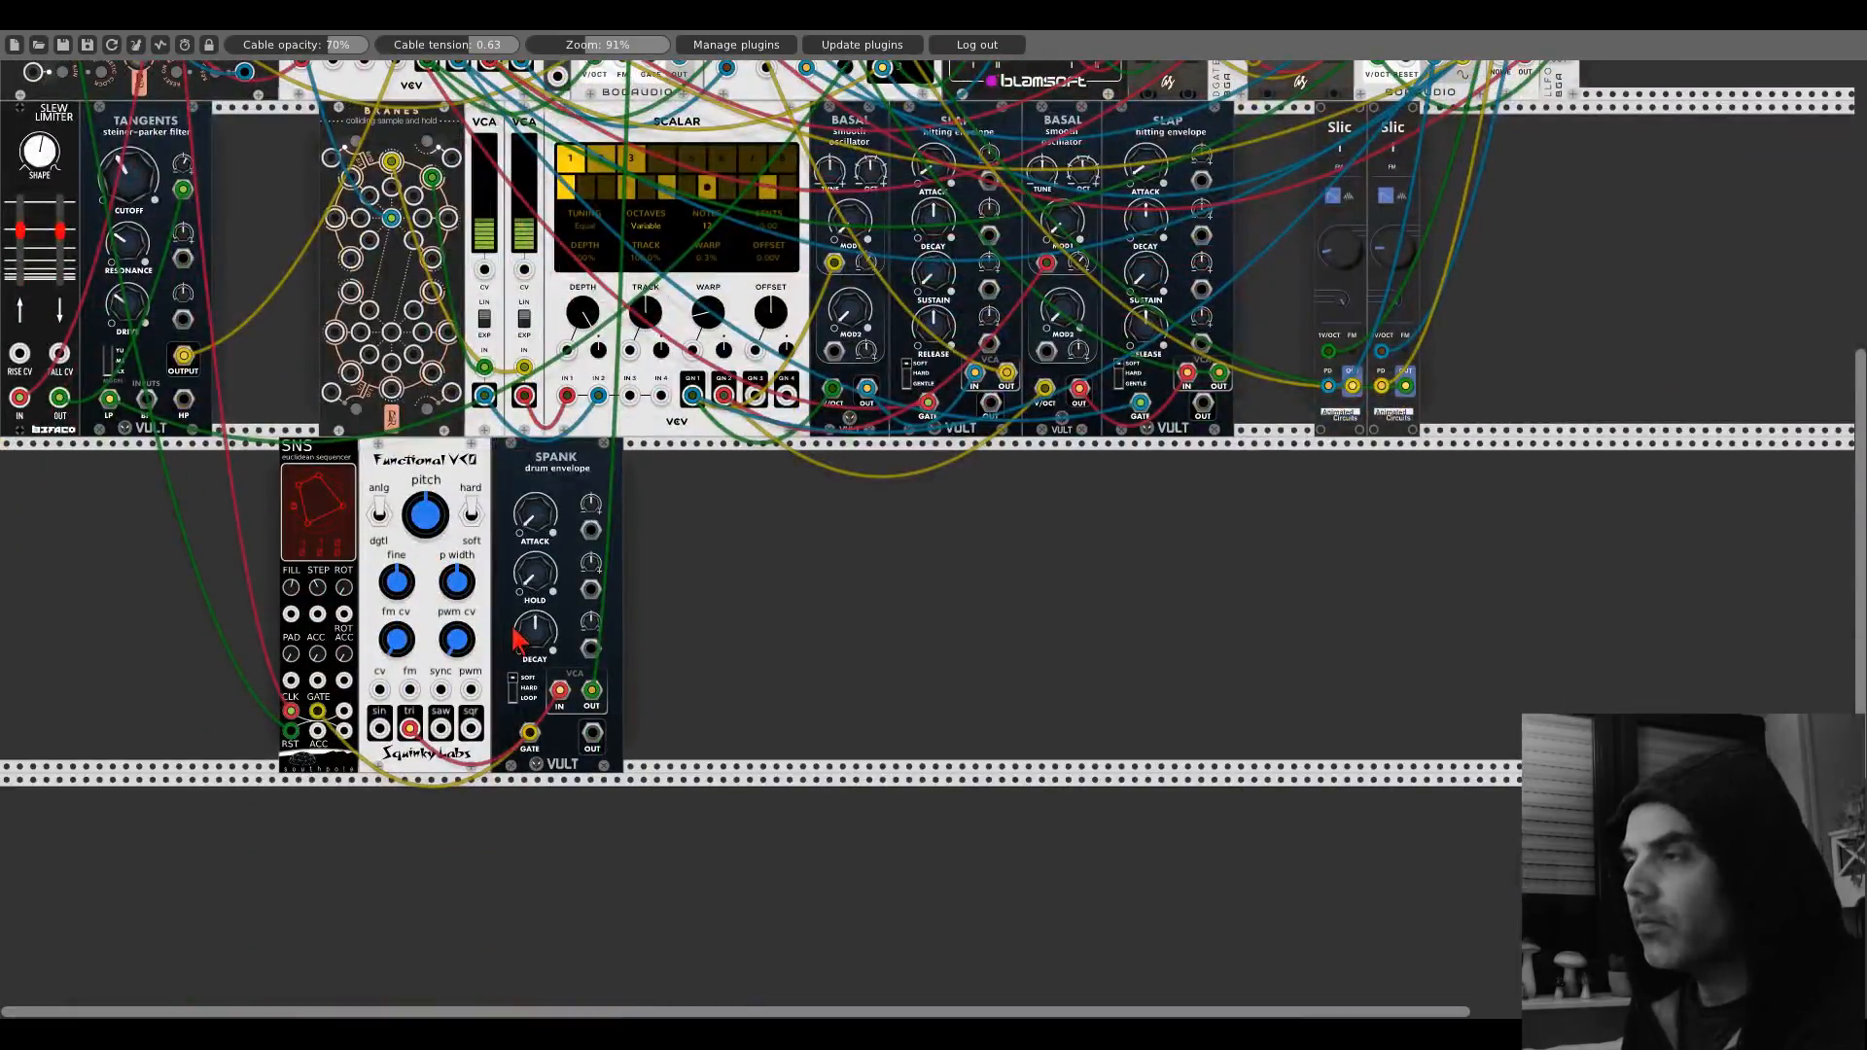
{"action": "left_click_drag", "start_coordinate": [592, 734], "coordinate": [411, 689]}
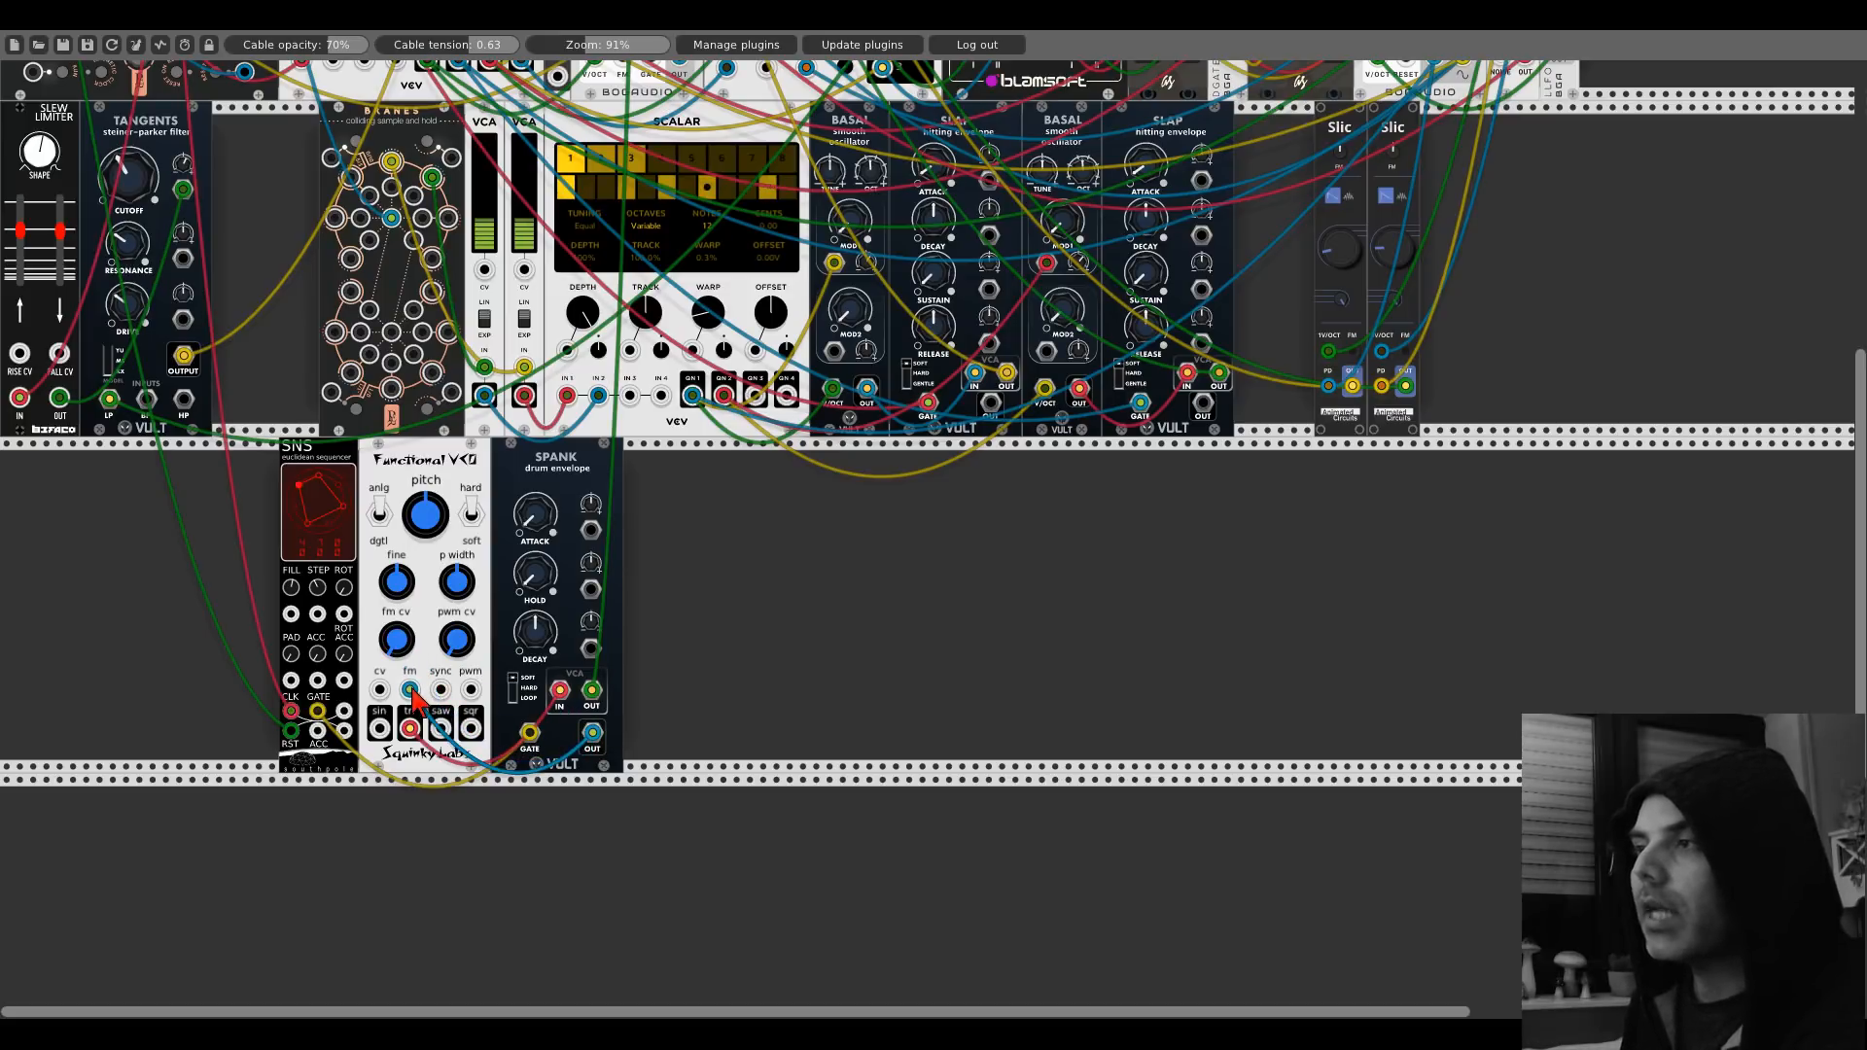
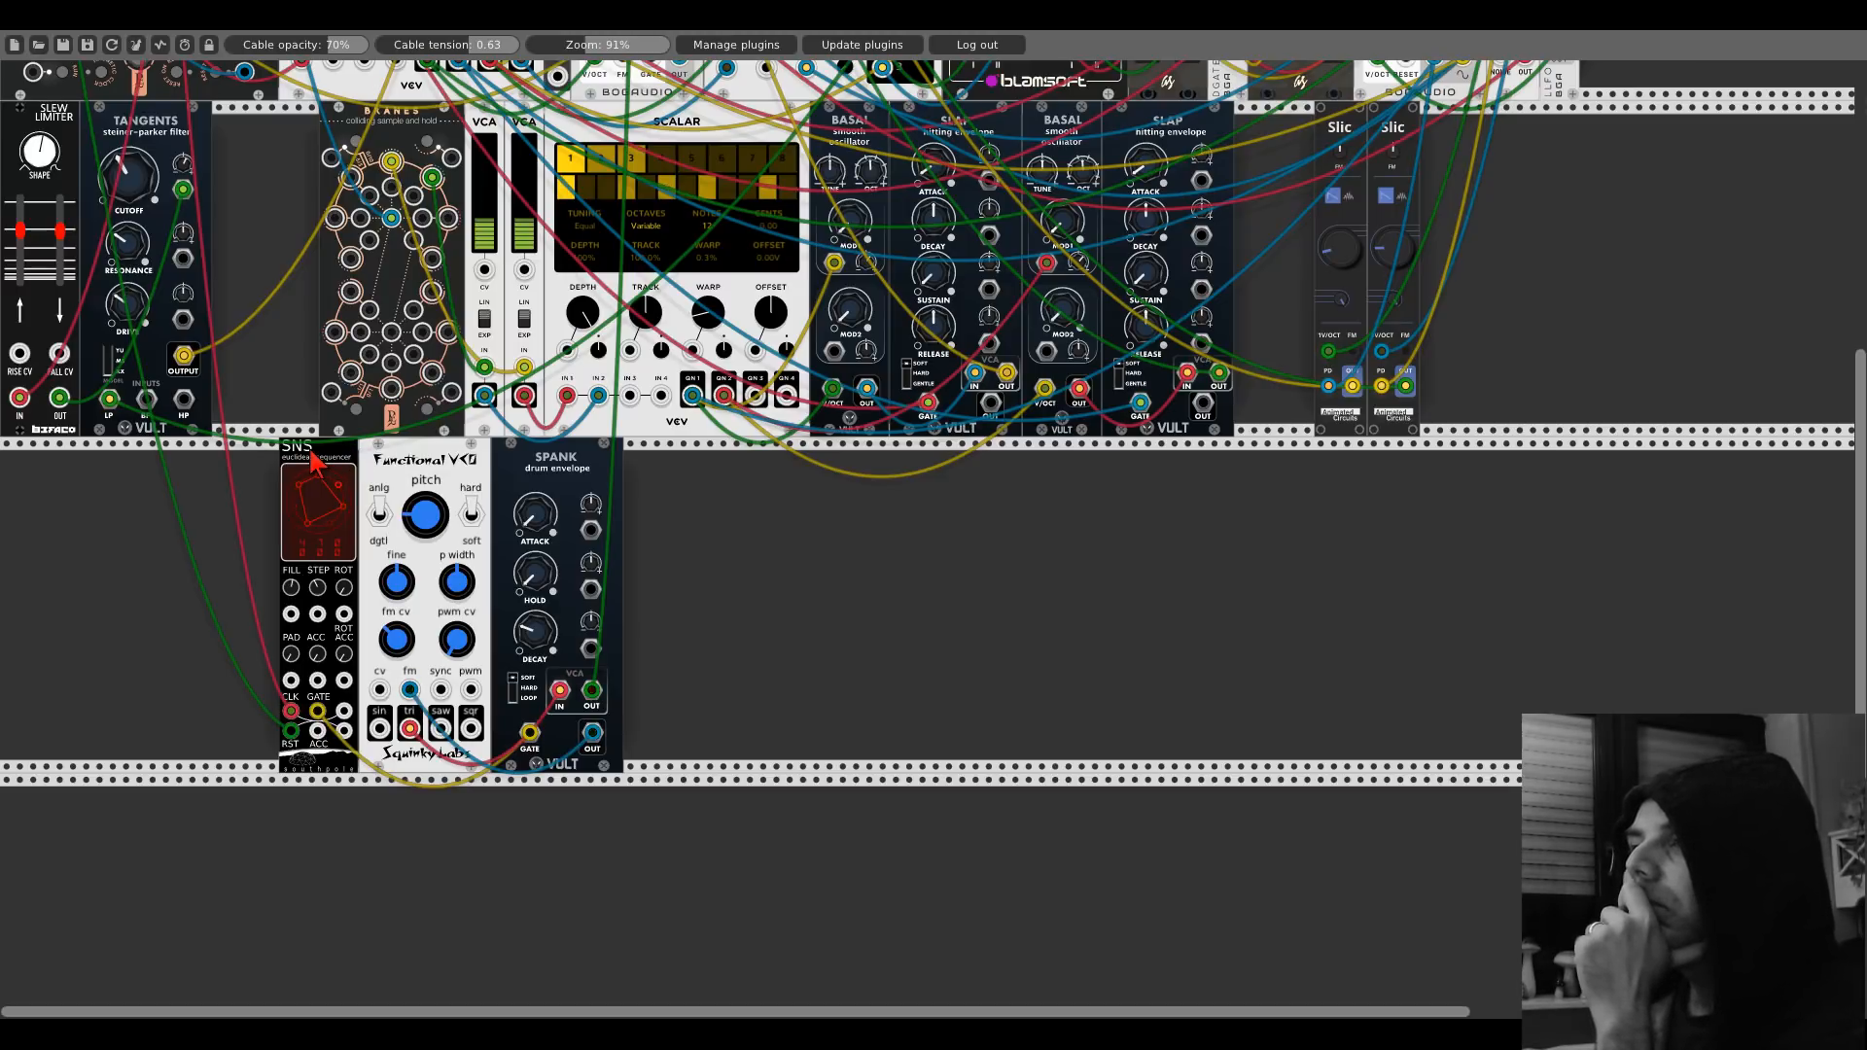
{"action": "scroll", "coordinate": [691, 442], "scroll_direction": "up", "scroll_amount": 5}
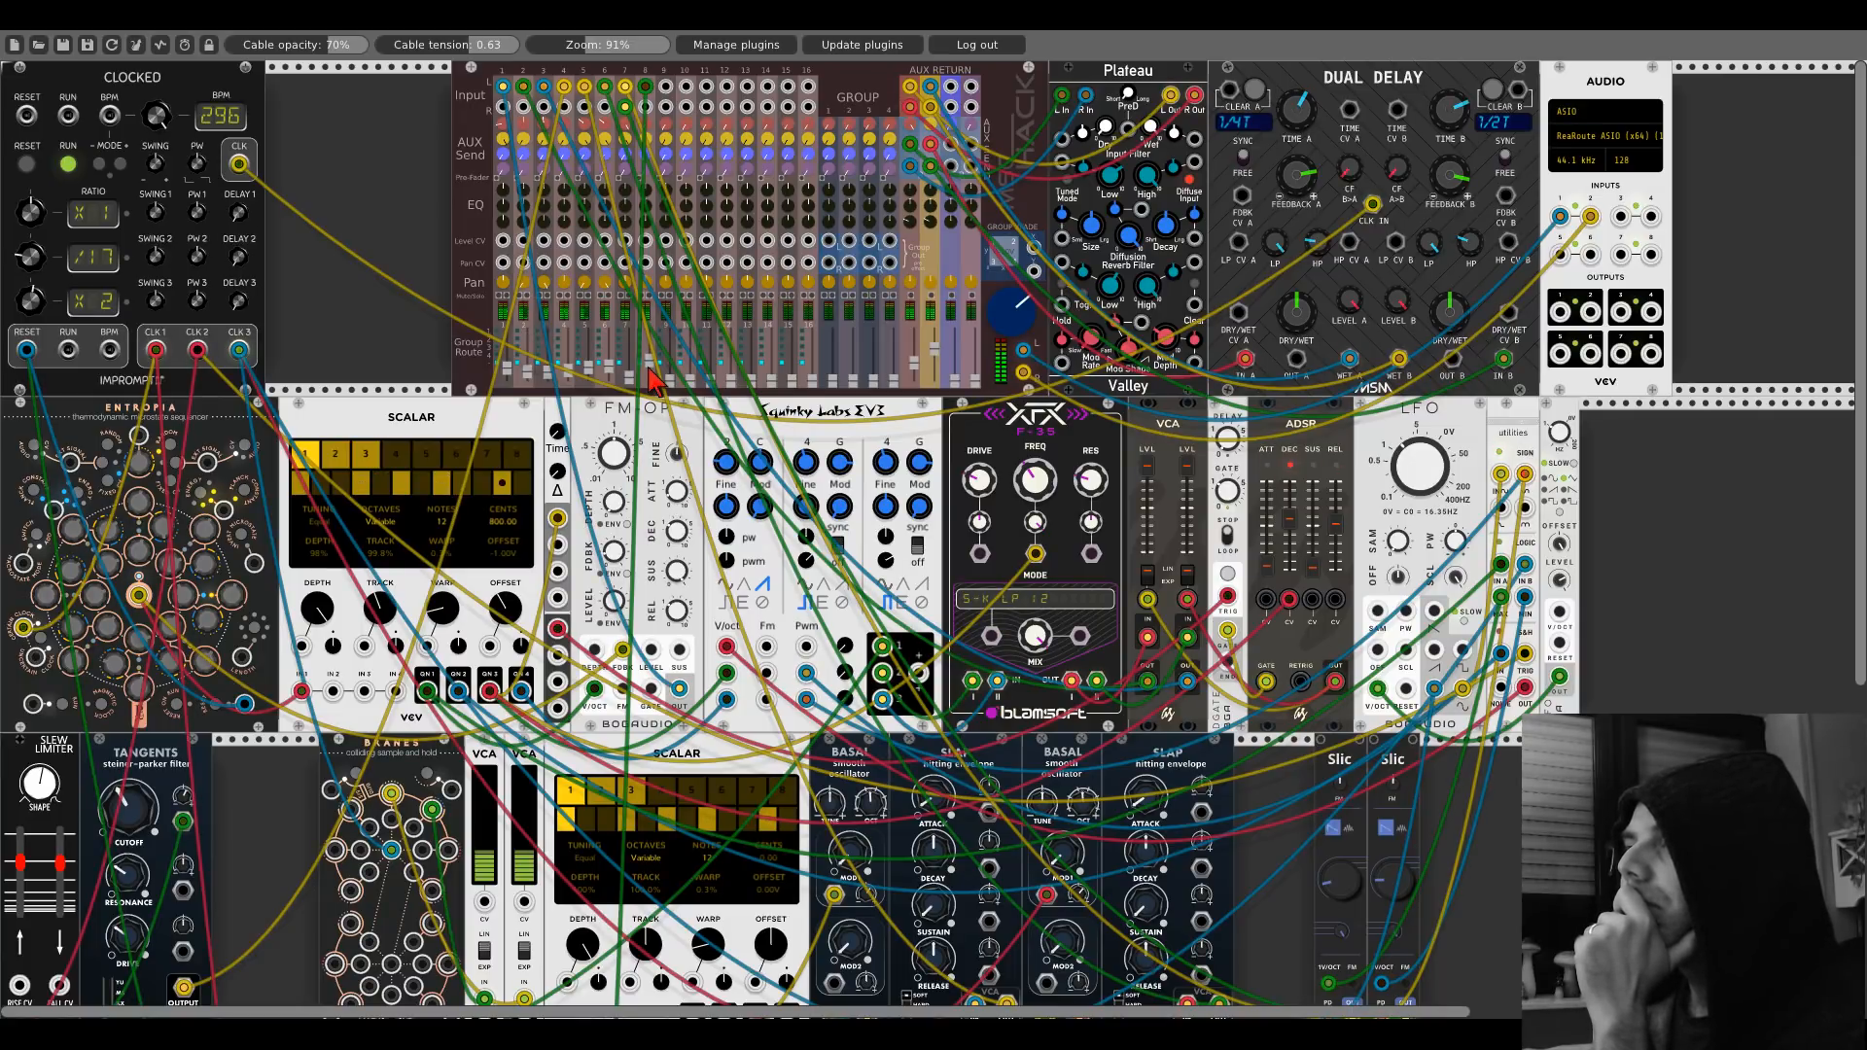
{"action": "scroll", "coordinate": [304, 416], "scroll_direction": "down", "scroll_amount": 5}
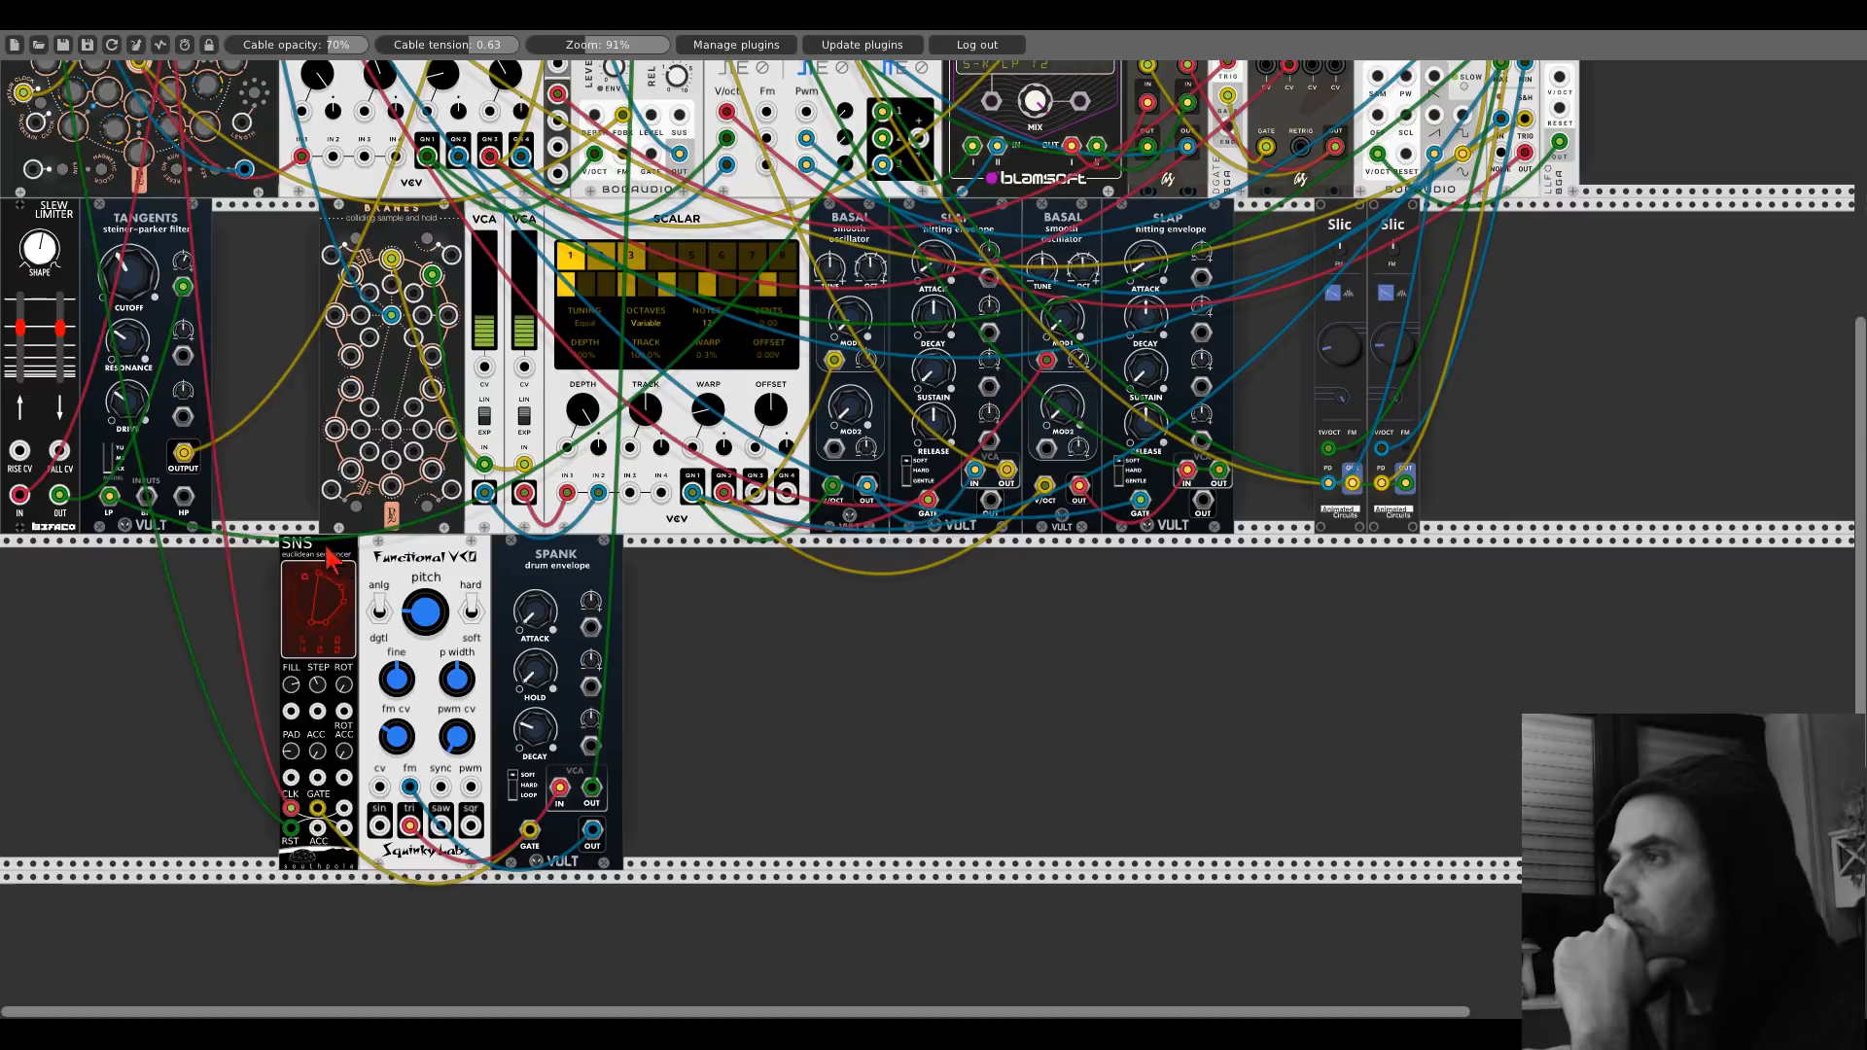
Move the SNS, Functional VCO and Spank modules together to the left end of their row.
{"action": "left_click_drag", "start_coordinate": [335, 562], "coordinate": [55, 562]}
{"action": "left_click_drag", "start_coordinate": [412, 559], "coordinate": [132, 559]}
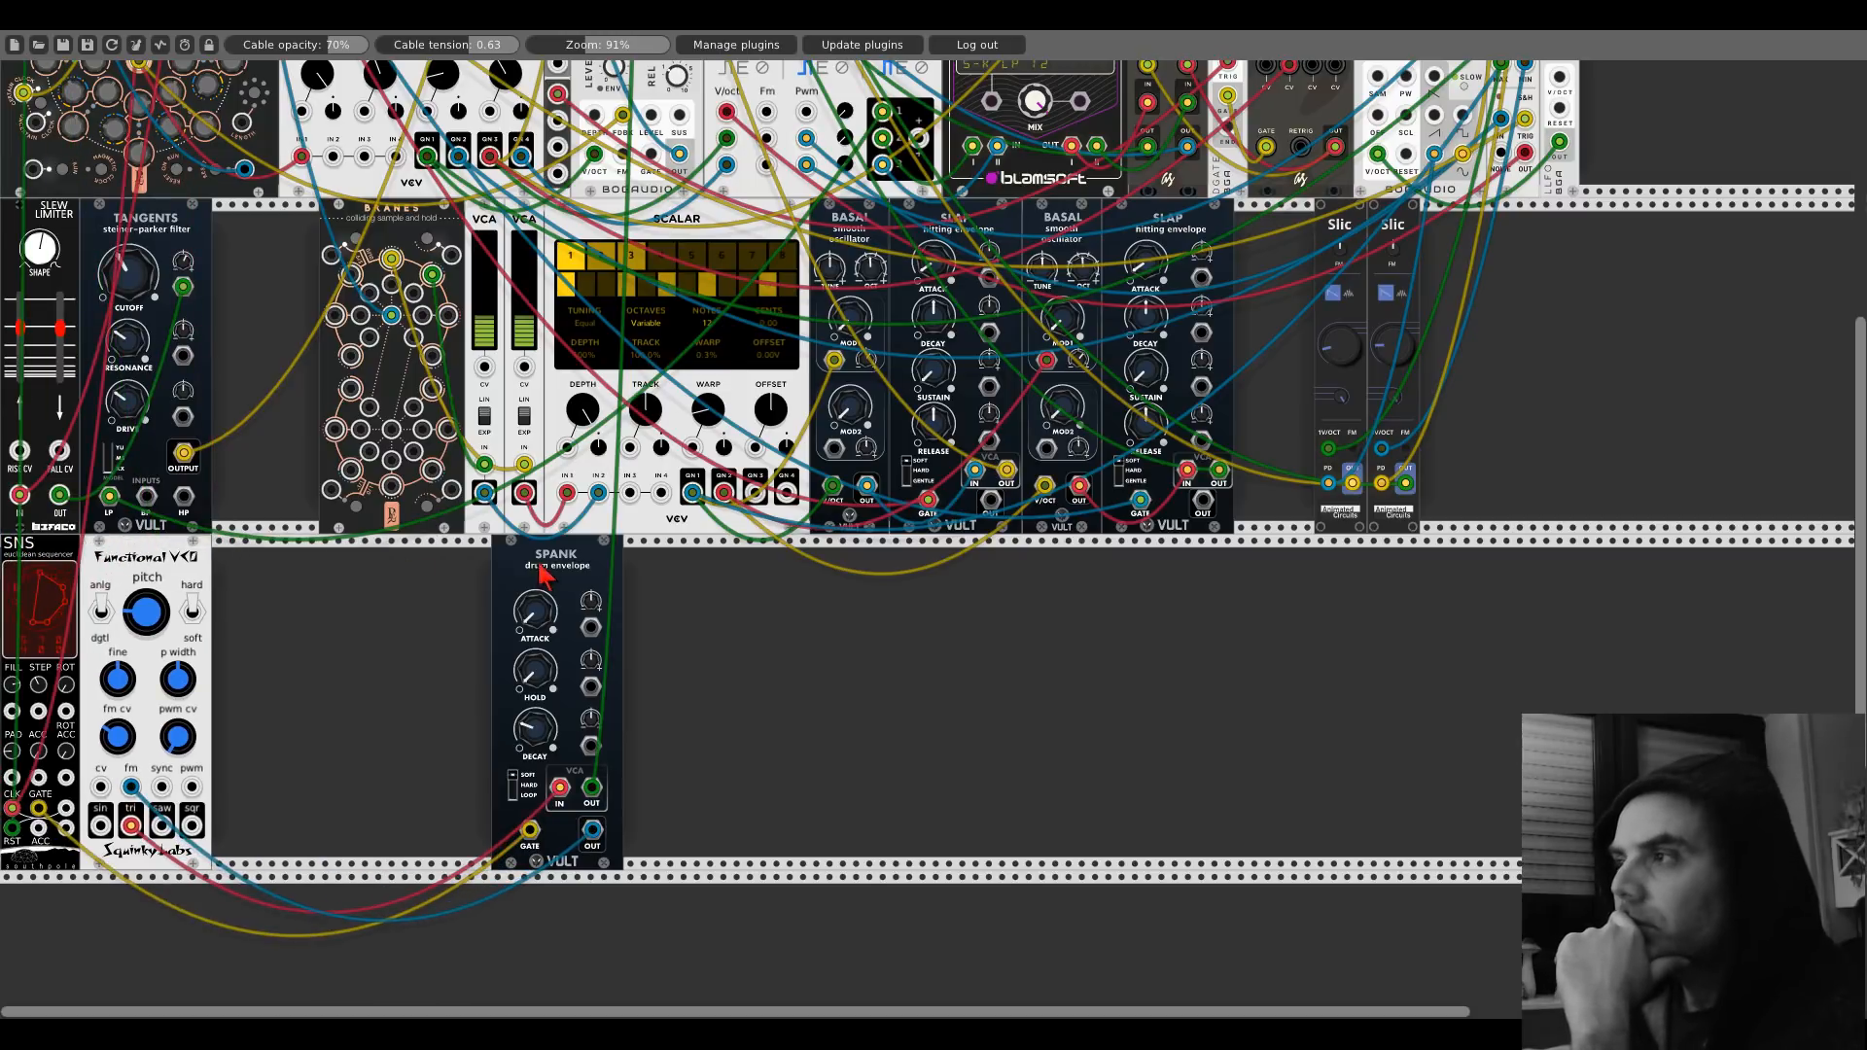
{"action": "left_click_drag", "start_coordinate": [535, 568], "coordinate": [253, 569]}
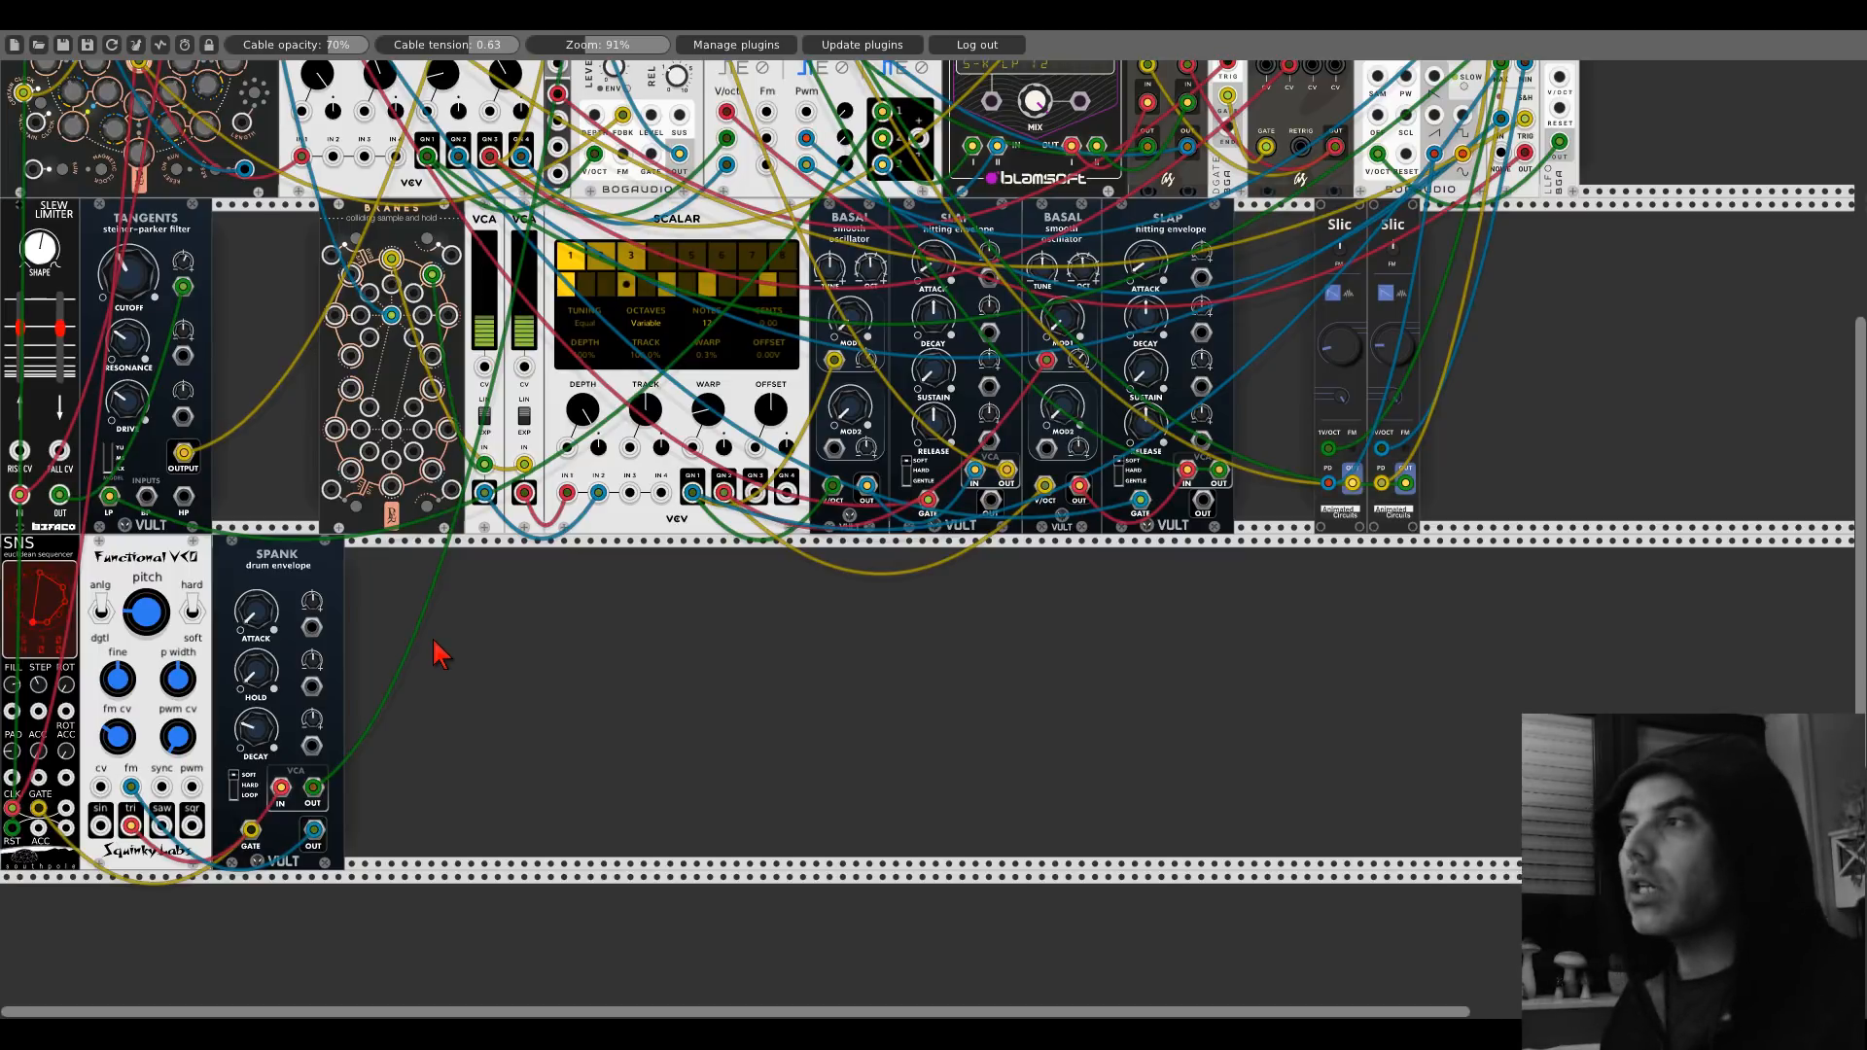
Add the NYSTHI NYECHOEcoeco echo module to the row with Spank, leaving a gap between the two modules.
{"action": "right_click", "coordinate": [684, 678]}
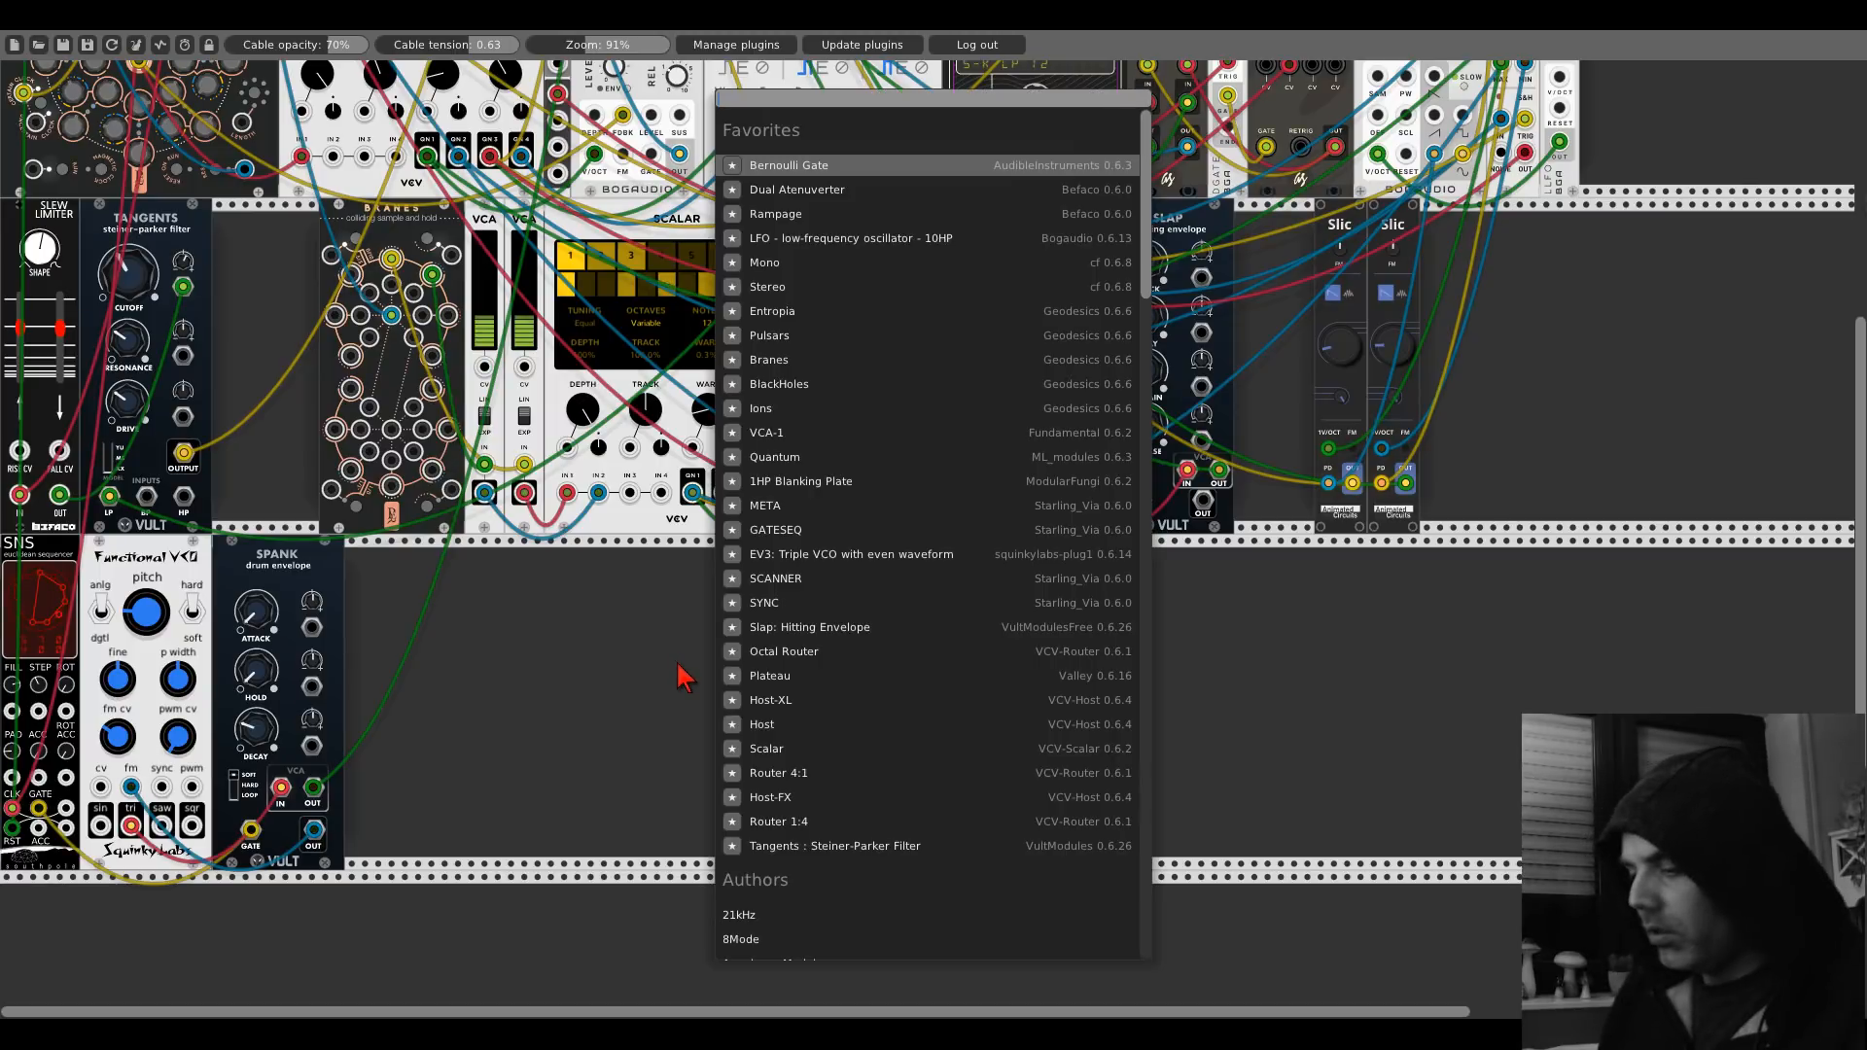
{"action": "type", "text": "nysthi"}
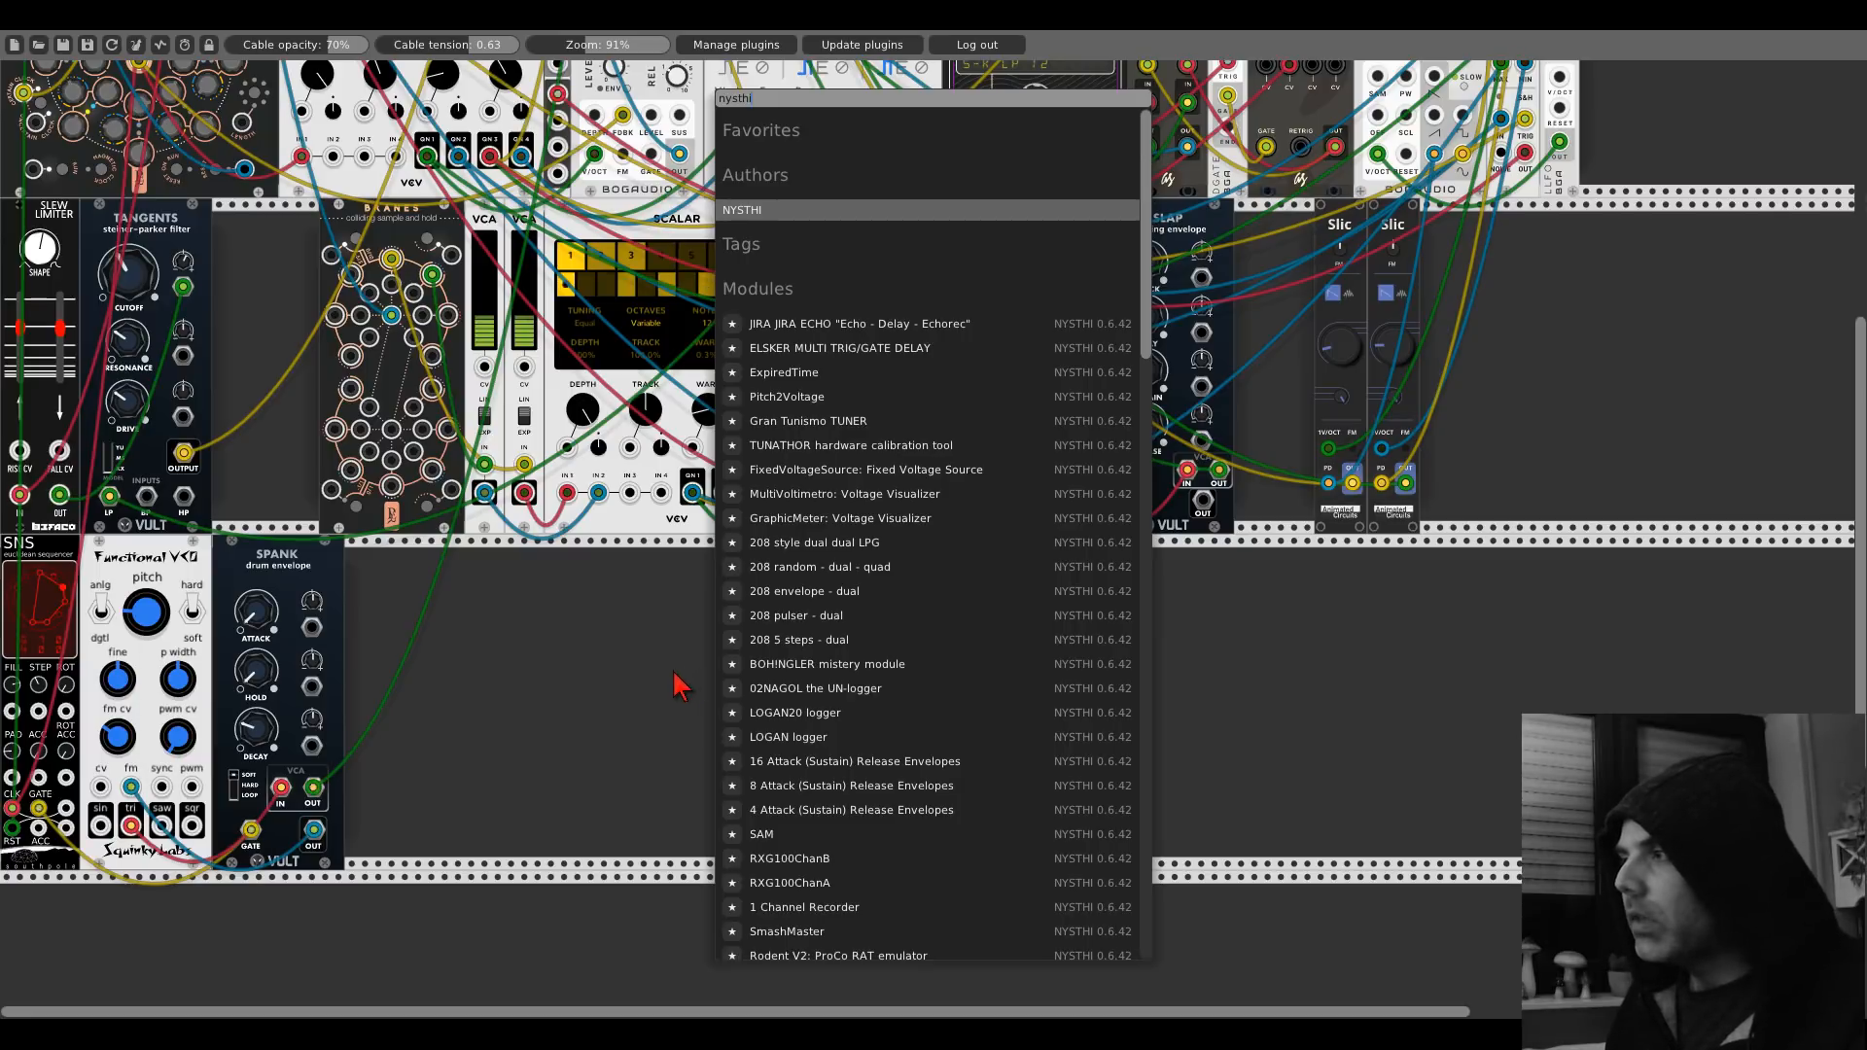
{"action": "scroll", "coordinate": [834, 671], "scroll_direction": "down", "scroll_amount": 5}
{"action": "scroll", "coordinate": [834, 671], "scroll_direction": "down", "scroll_amount": 1}
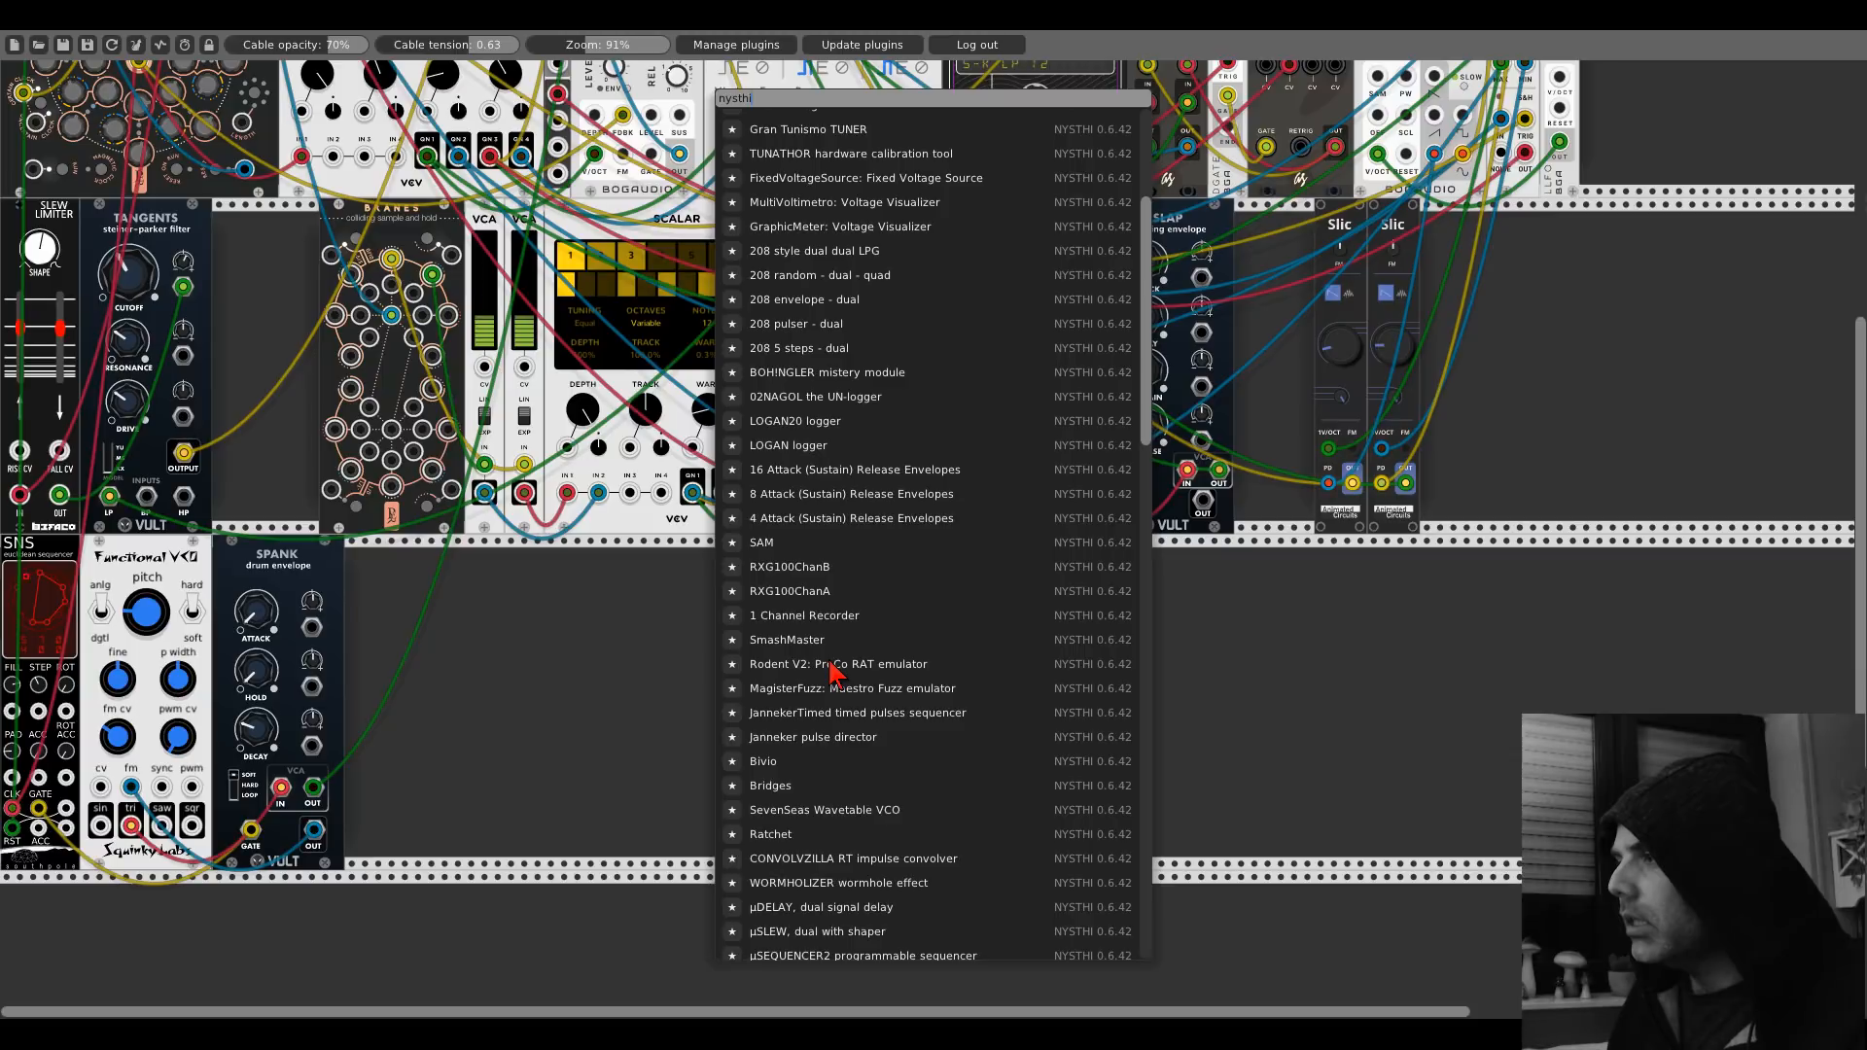
{"action": "scroll", "coordinate": [834, 671], "scroll_direction": "down", "scroll_amount": 8}
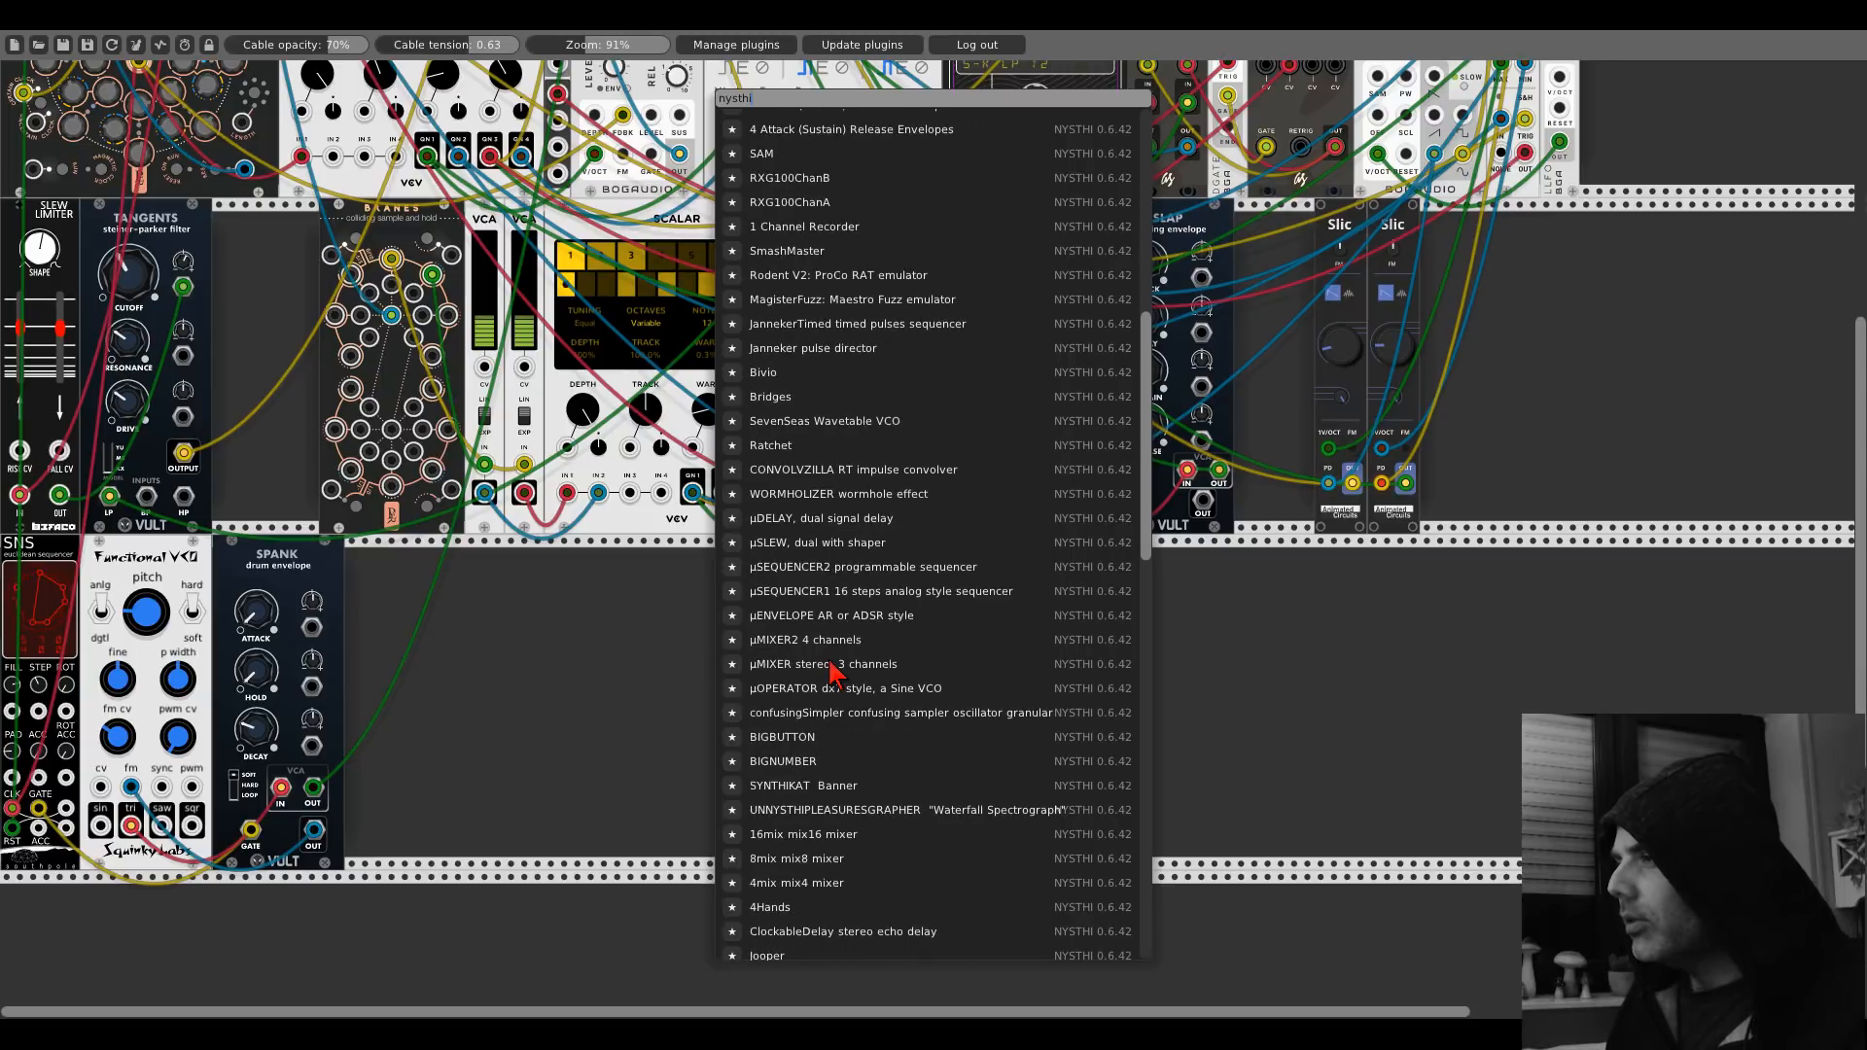
{"action": "scroll", "coordinate": [834, 671], "scroll_direction": "down", "scroll_amount": 5}
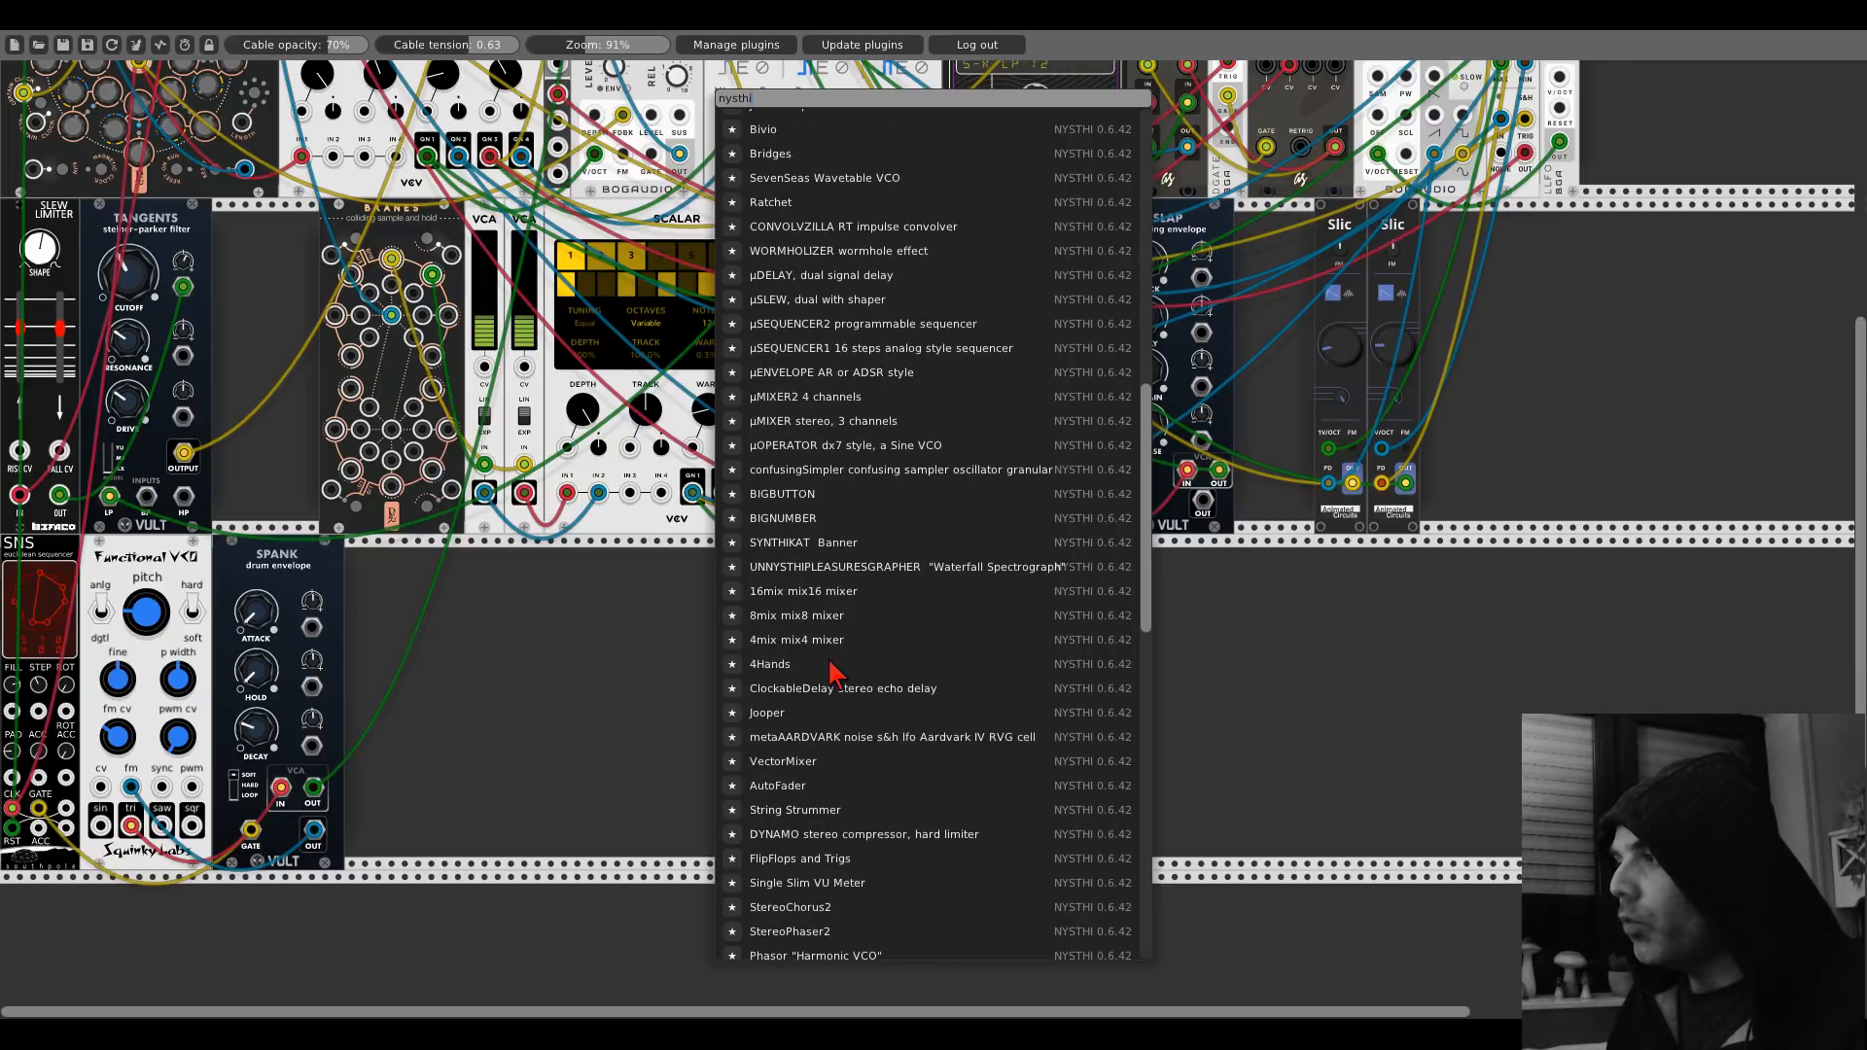
{"action": "scroll", "coordinate": [834, 671], "scroll_direction": "down", "scroll_amount": 2}
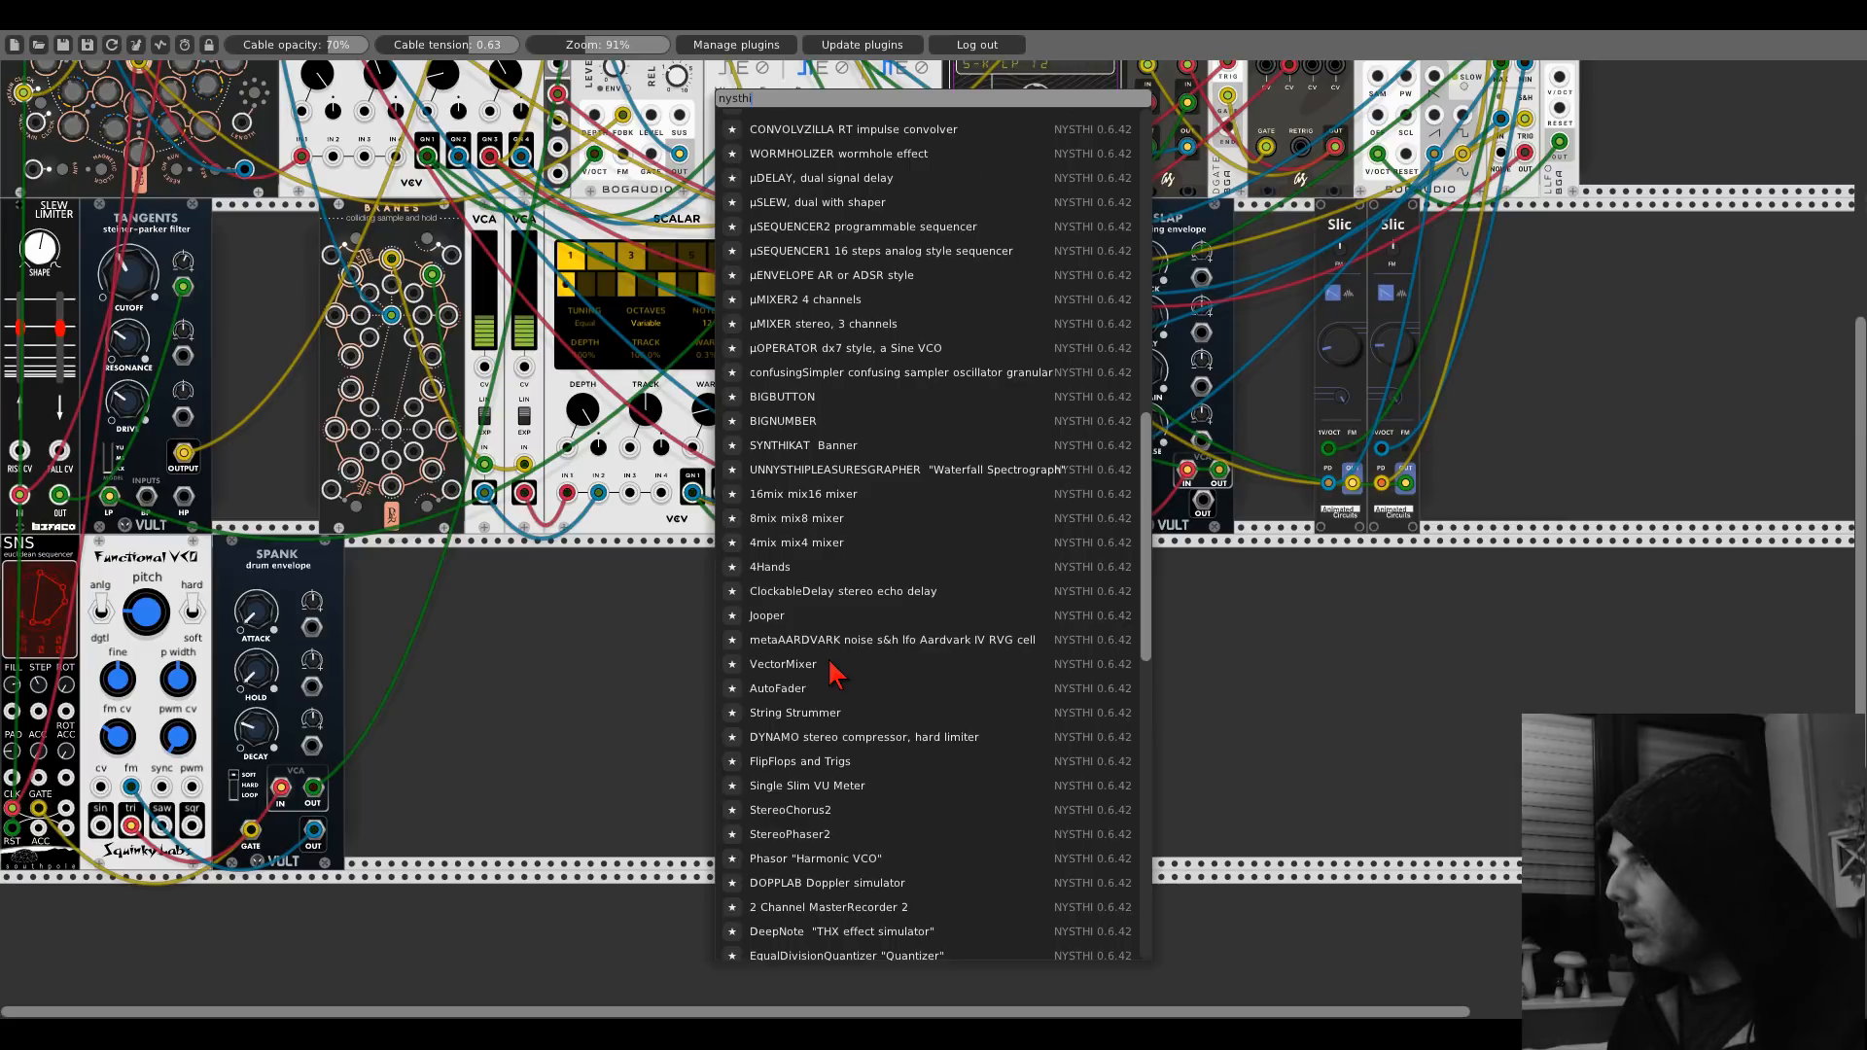
{"action": "scroll", "coordinate": [833, 671], "scroll_direction": "down", "scroll_amount": 3}
{"action": "scroll", "coordinate": [834, 671], "scroll_direction": "down", "scroll_amount": 5}
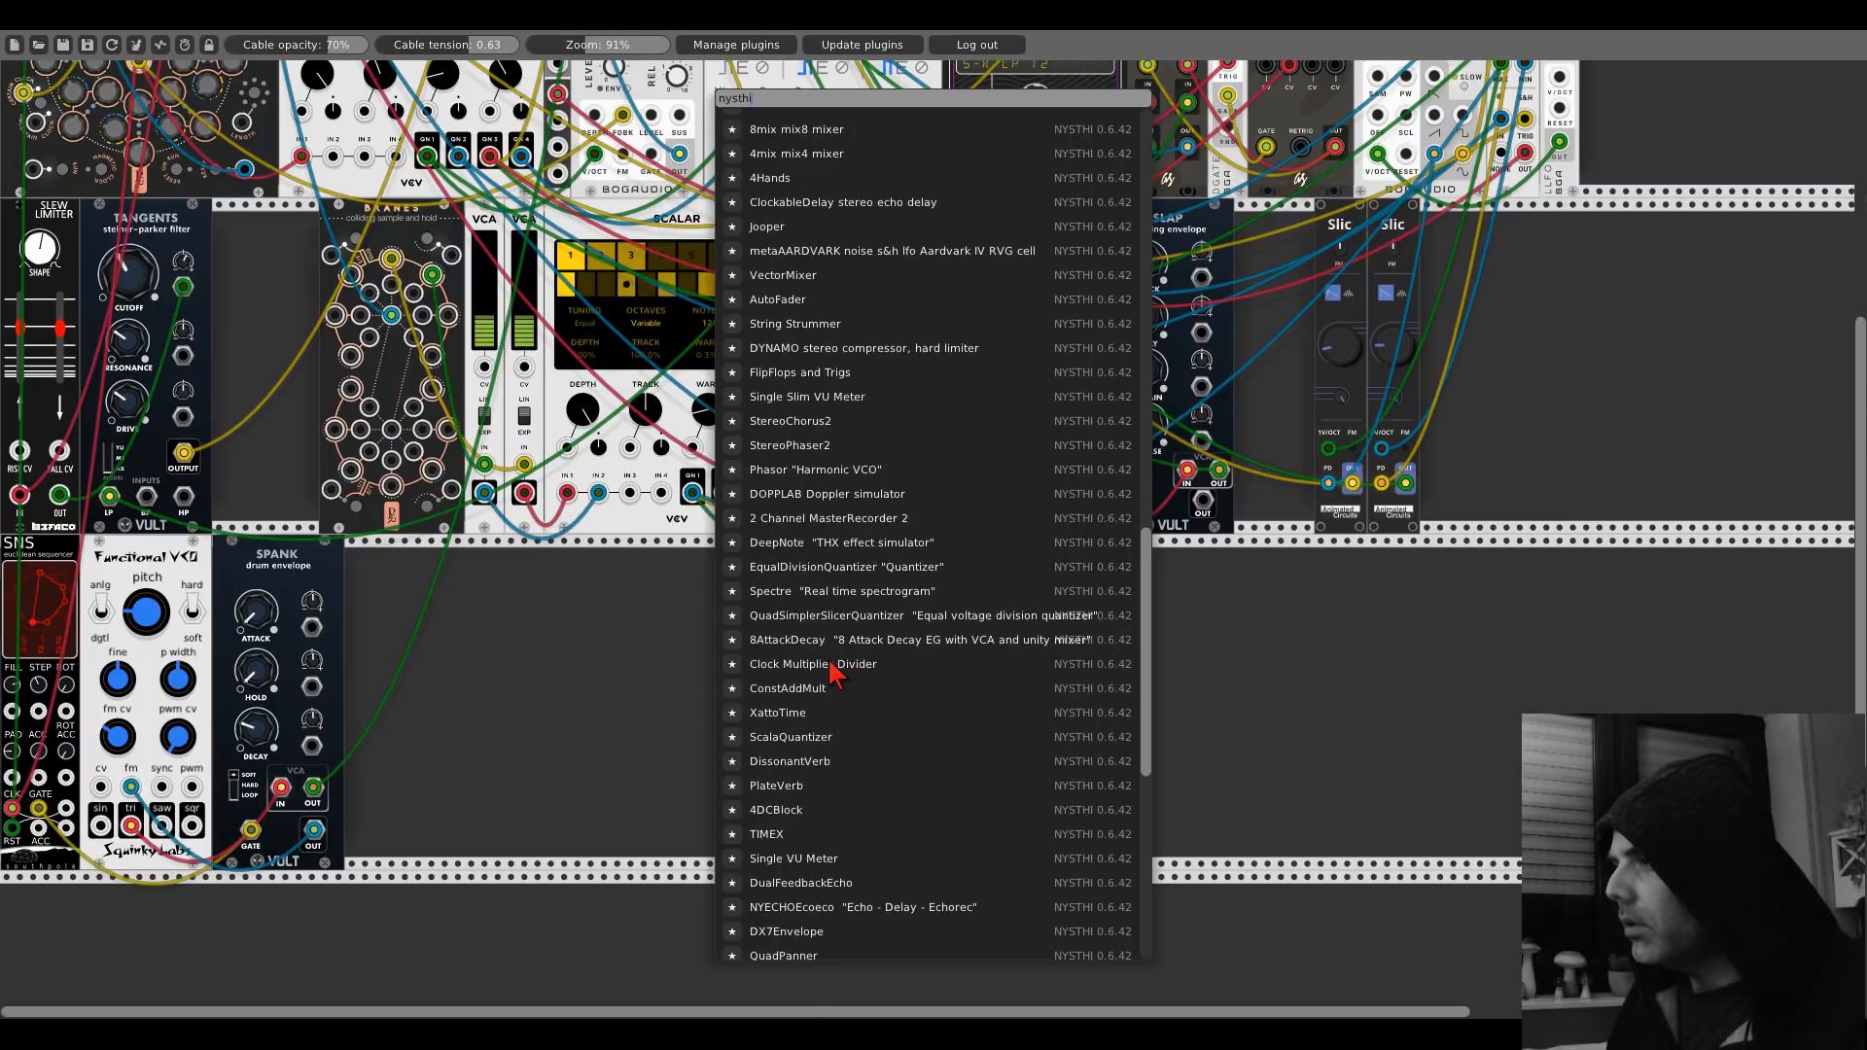
{"action": "scroll", "coordinate": [834, 671], "scroll_direction": "down", "scroll_amount": 4}
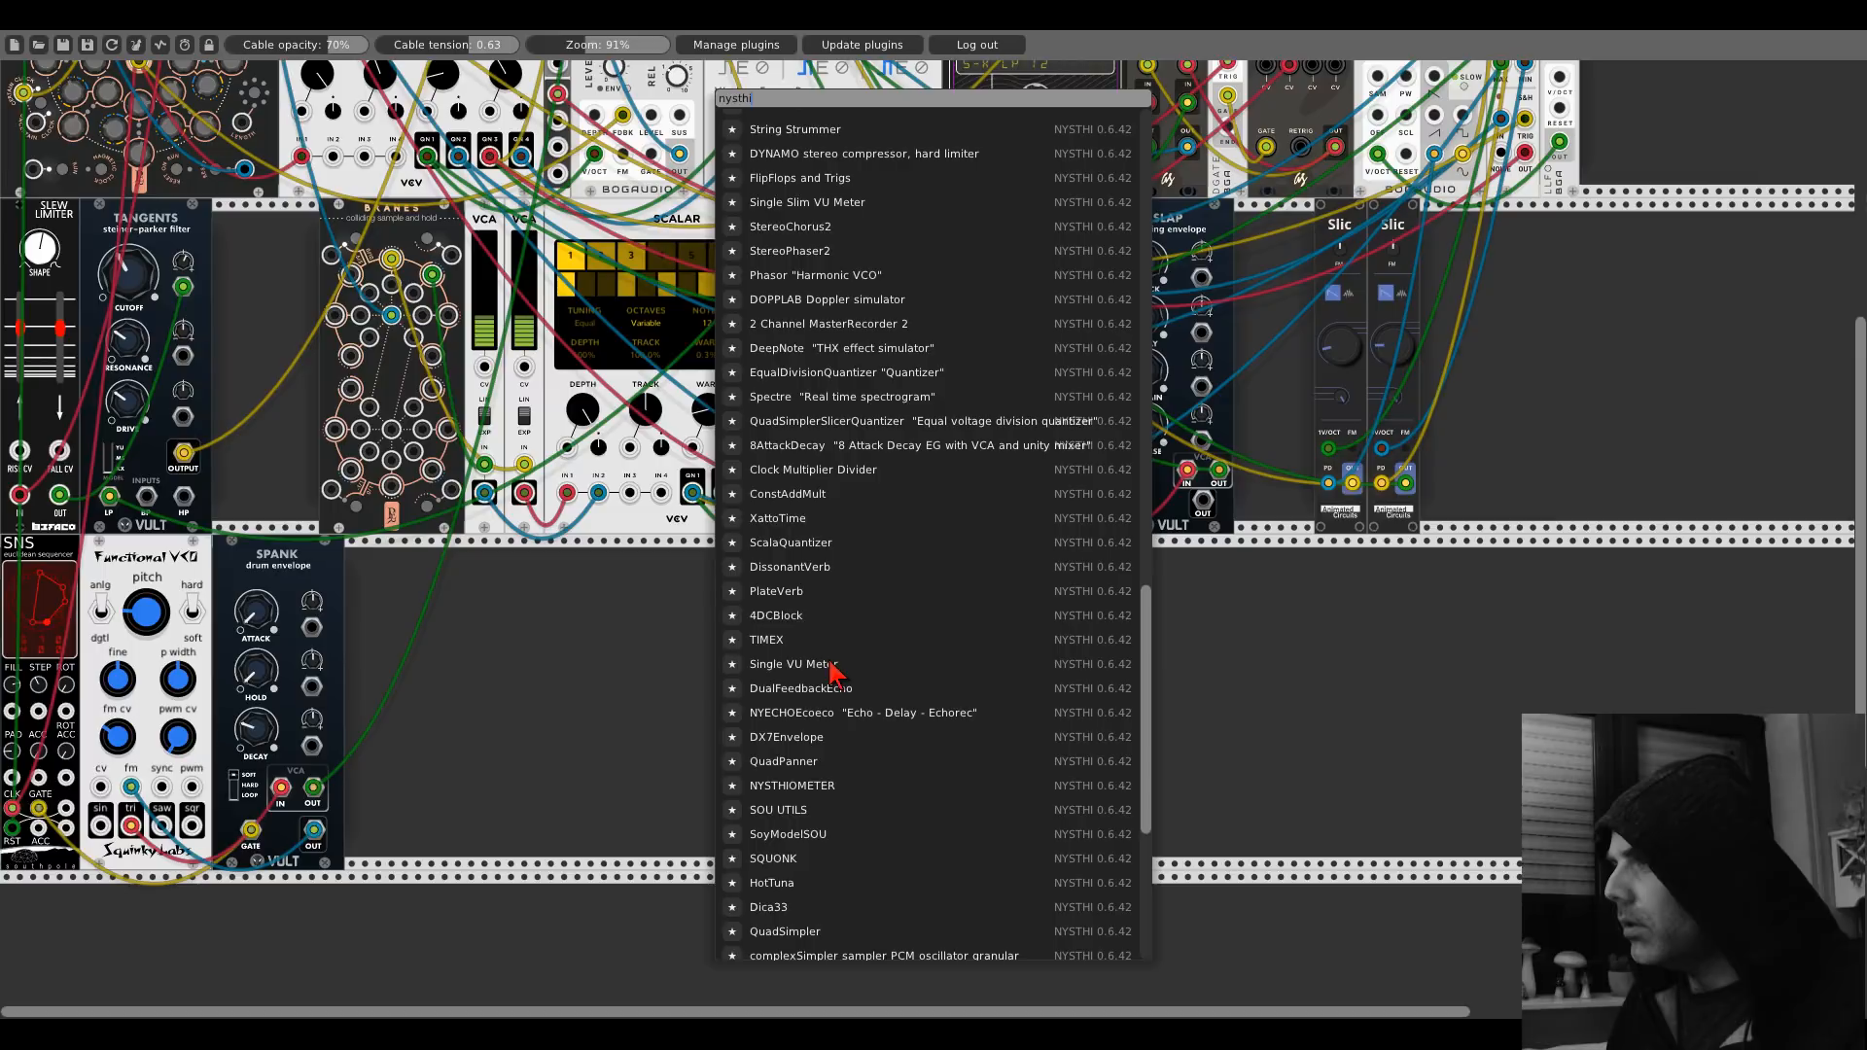
{"action": "left_click", "coordinate": [838, 713]}
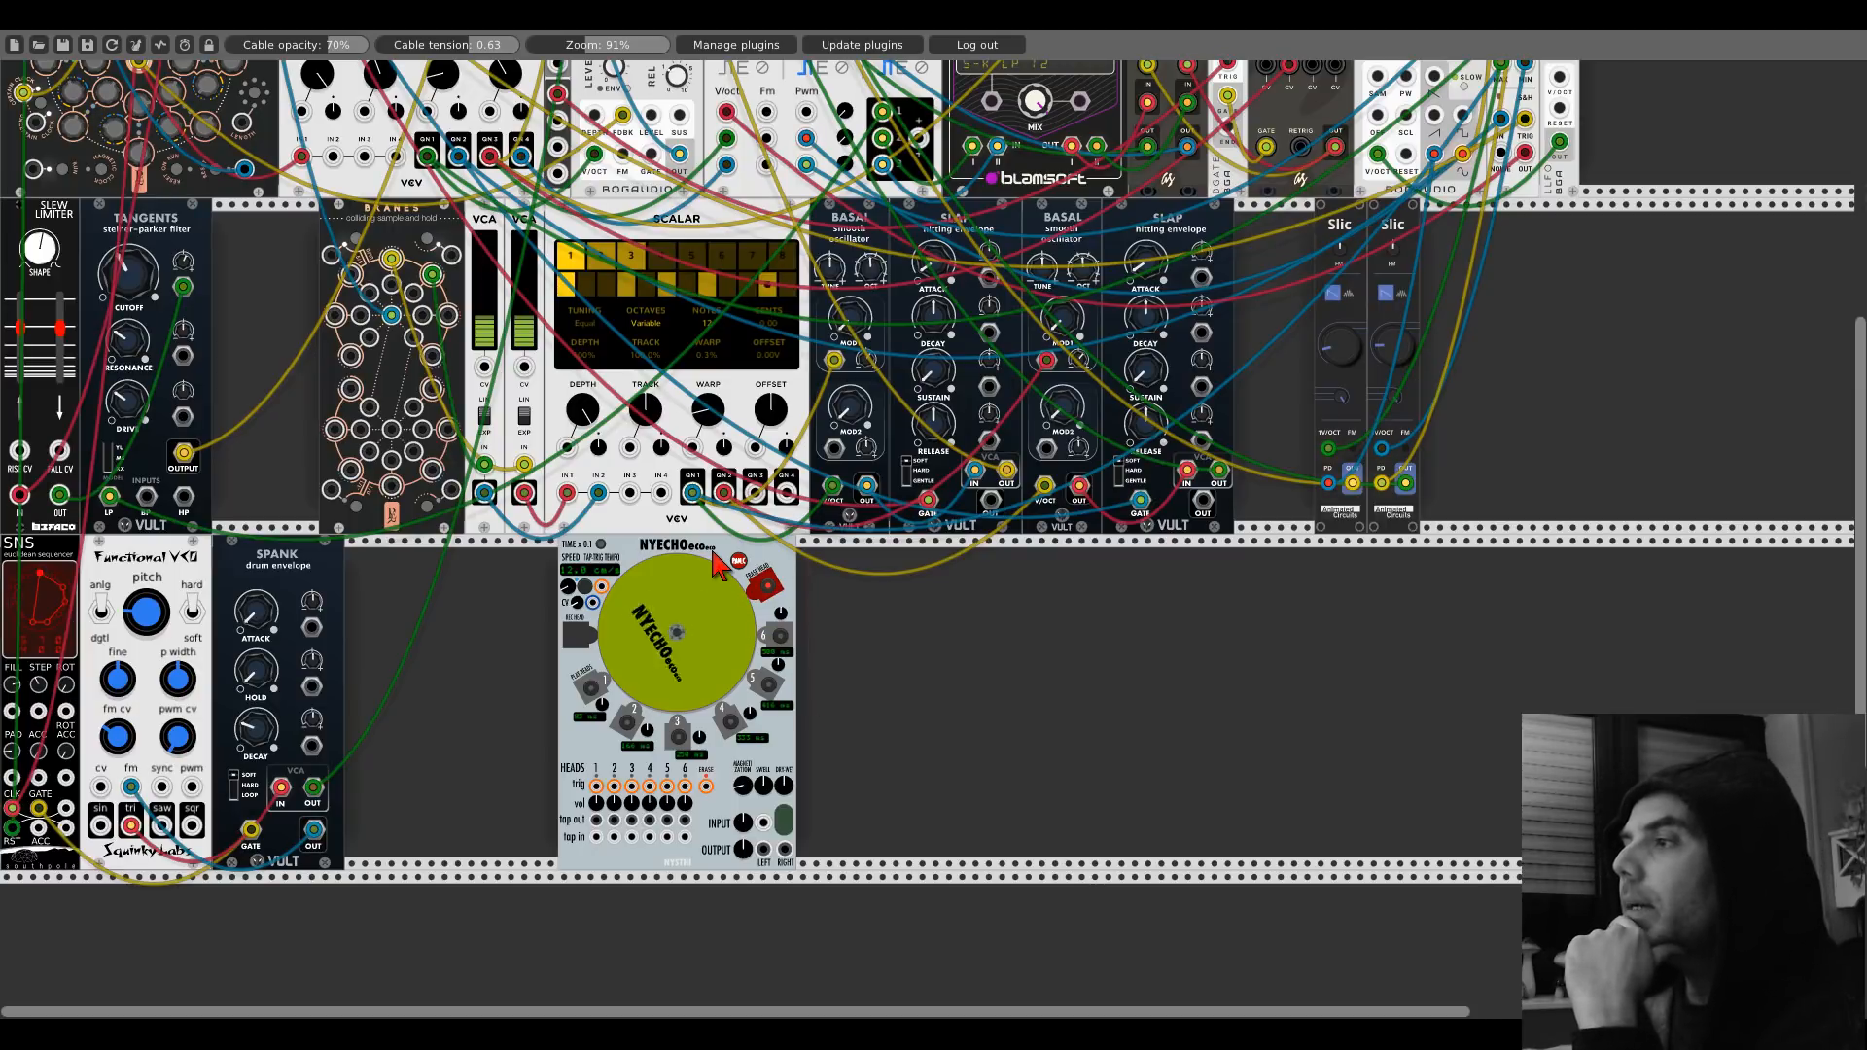
{"action": "left_click_drag", "start_coordinate": [715, 564], "coordinate": [808, 564]}
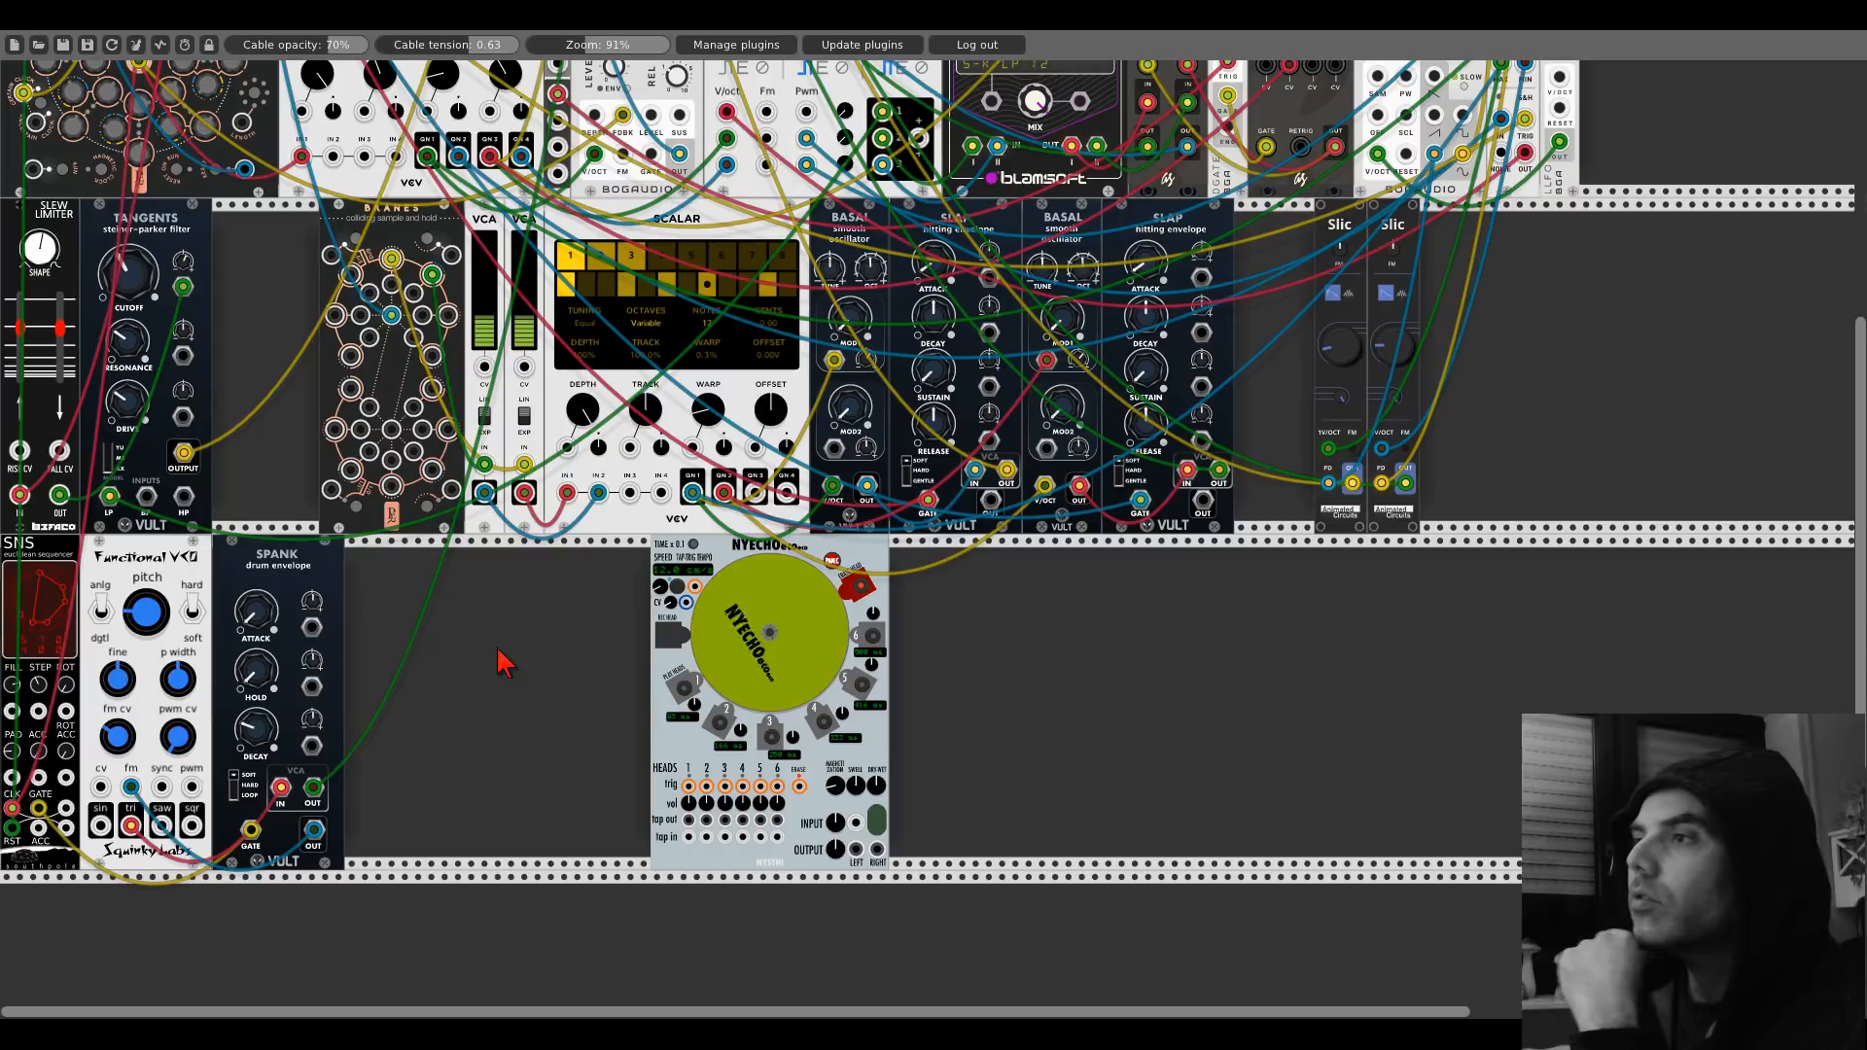
Duplicate the Spank drum envelope and place the copy in the gap before the NYECHO module.
{"action": "key", "text": "ctrl+d"}
{"action": "left_click_drag", "start_coordinate": [380, 598], "coordinate": [488, 594]}
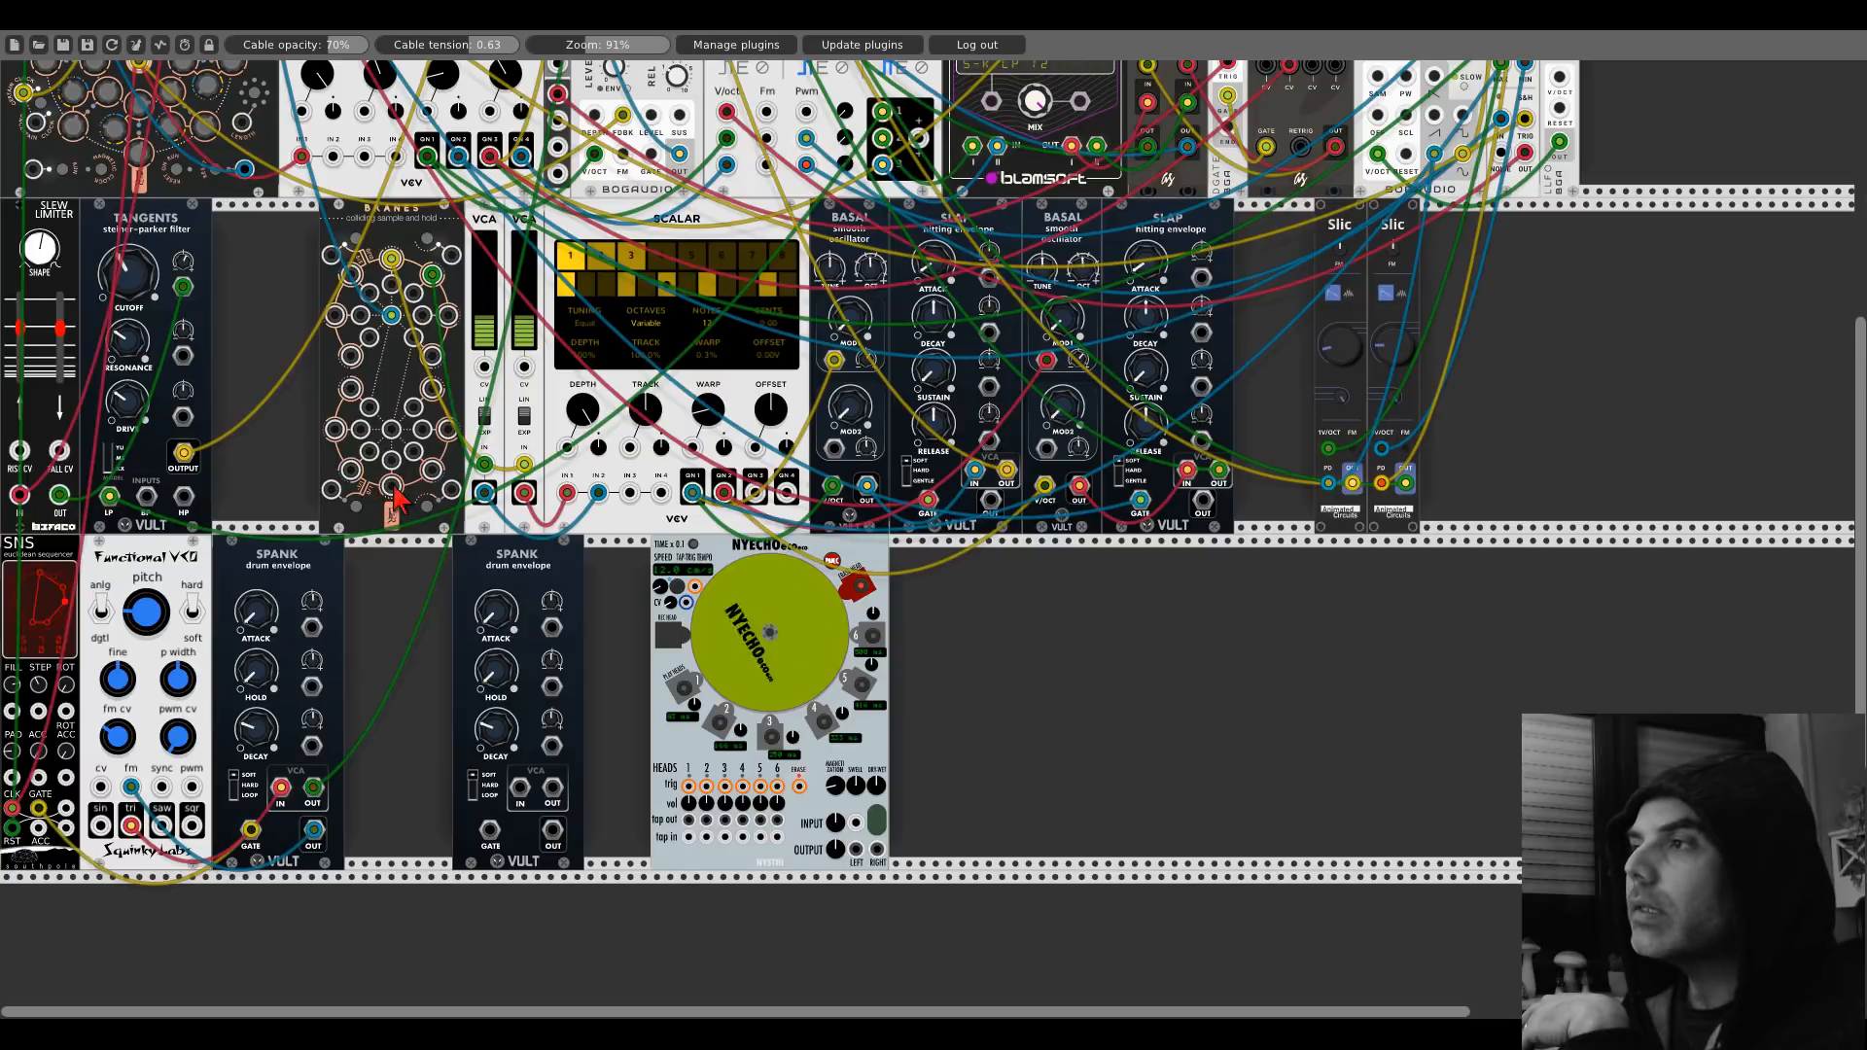
Patch the Branes output into the second Spank's VCA input and that Spank's VCA output into mixer channel 9.
{"action": "left_click_drag", "start_coordinate": [393, 490], "coordinate": [551, 788]}
{"action": "scroll", "coordinate": [564, 805], "scroll_direction": "up", "scroll_amount": 2}
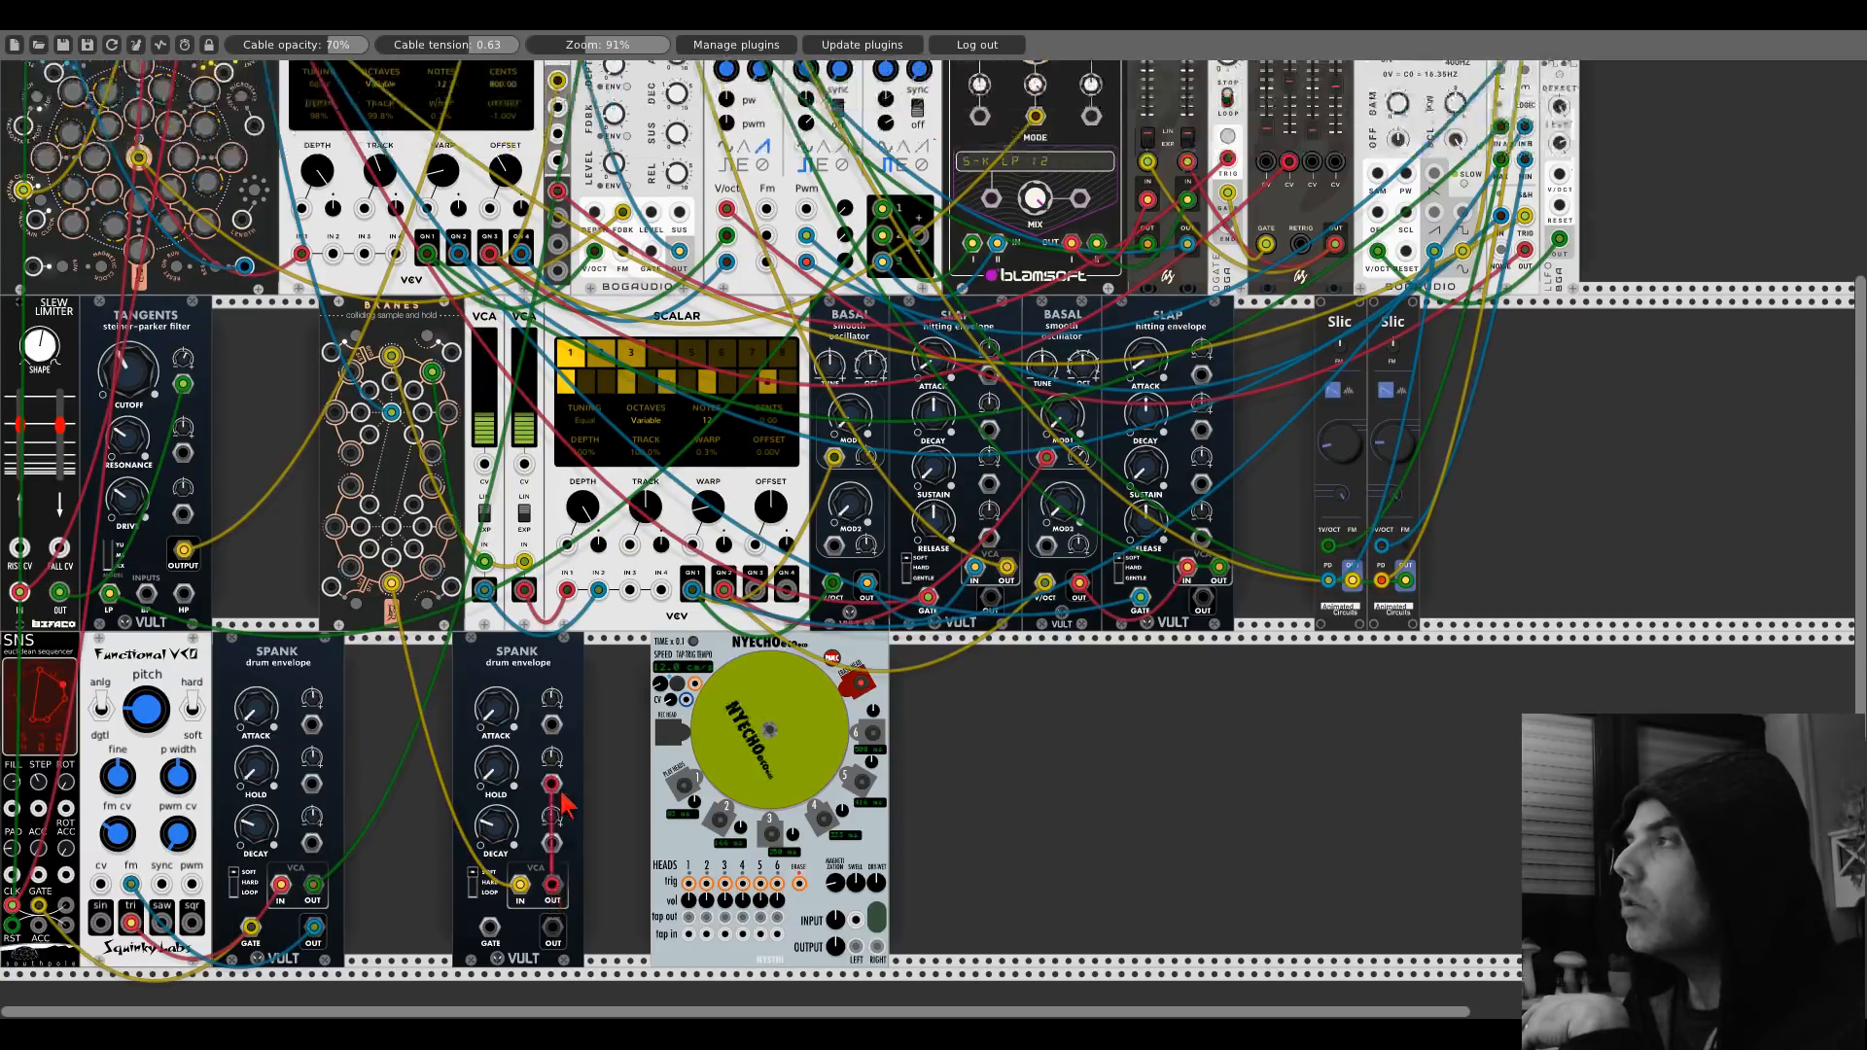
{"action": "scroll", "coordinate": [562, 803], "scroll_direction": "up", "scroll_amount": 8}
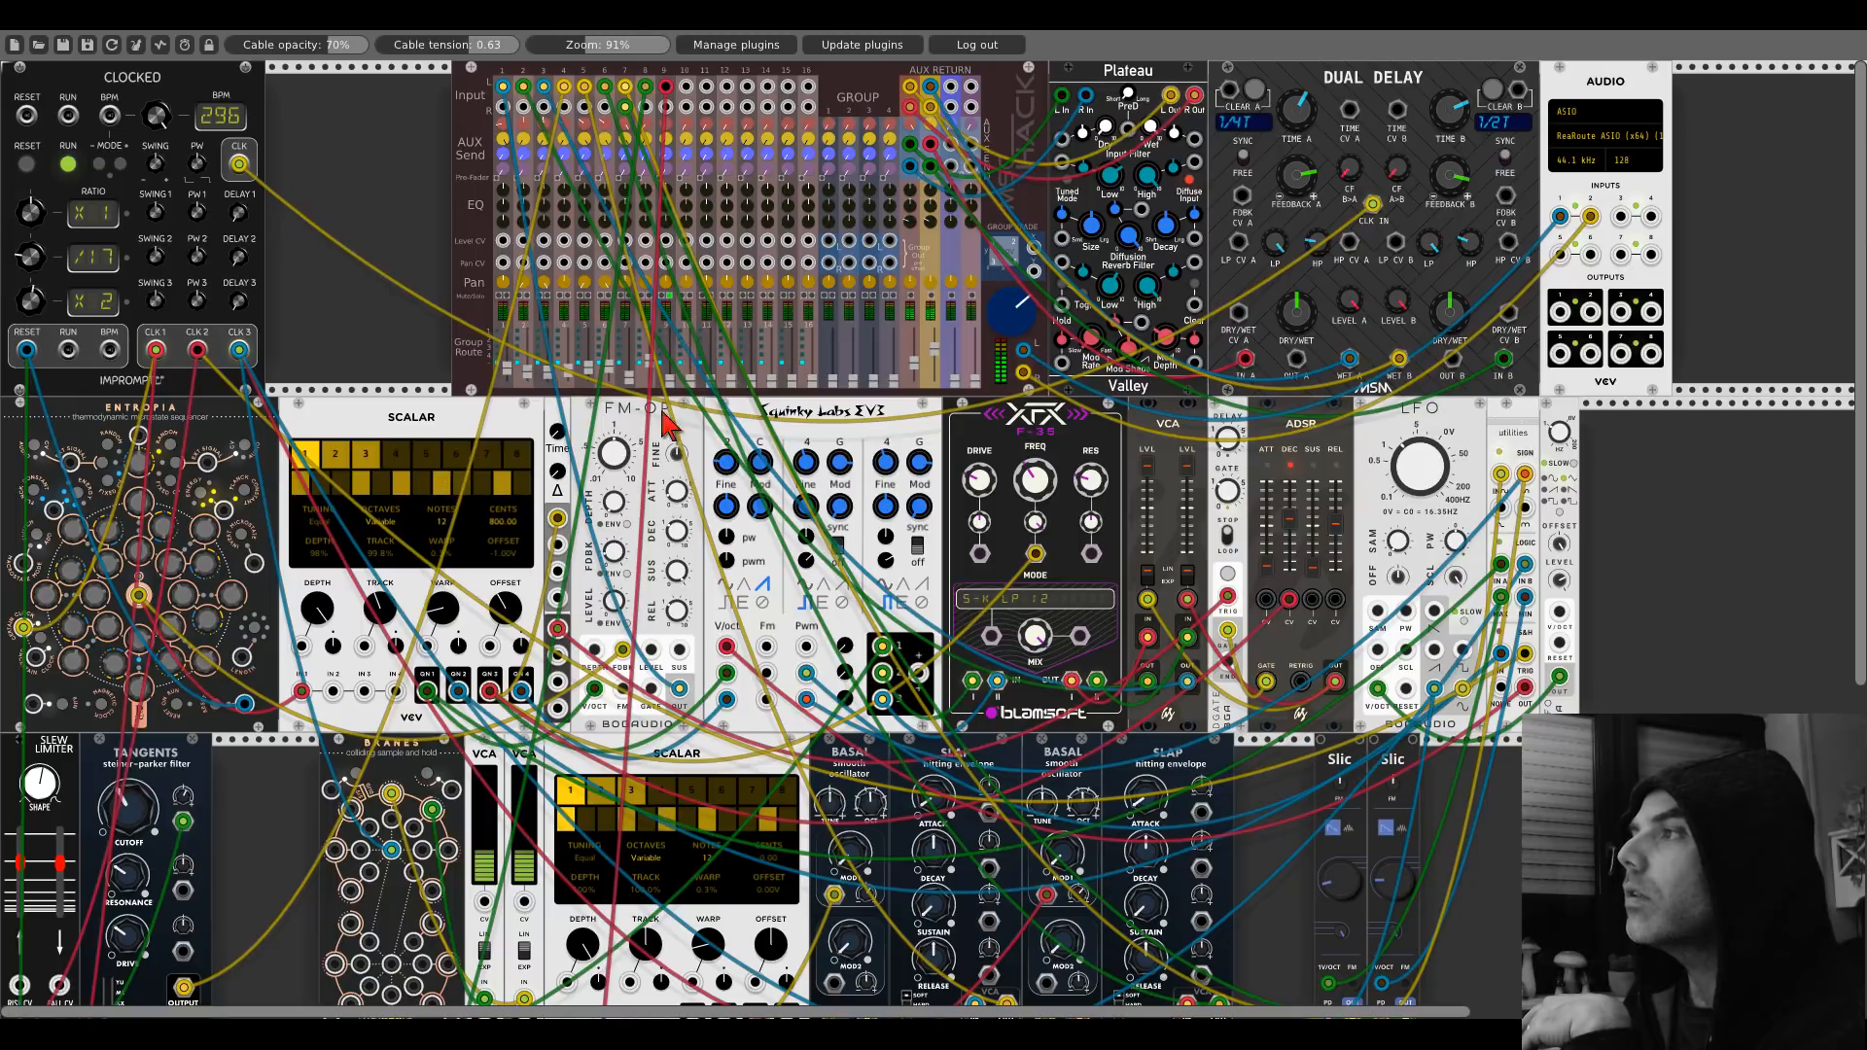
Patch Clocked's CLK 3 output into the second Spank's gate input.
{"action": "scroll", "coordinate": [664, 424], "scroll_direction": "down", "scroll_amount": 11}
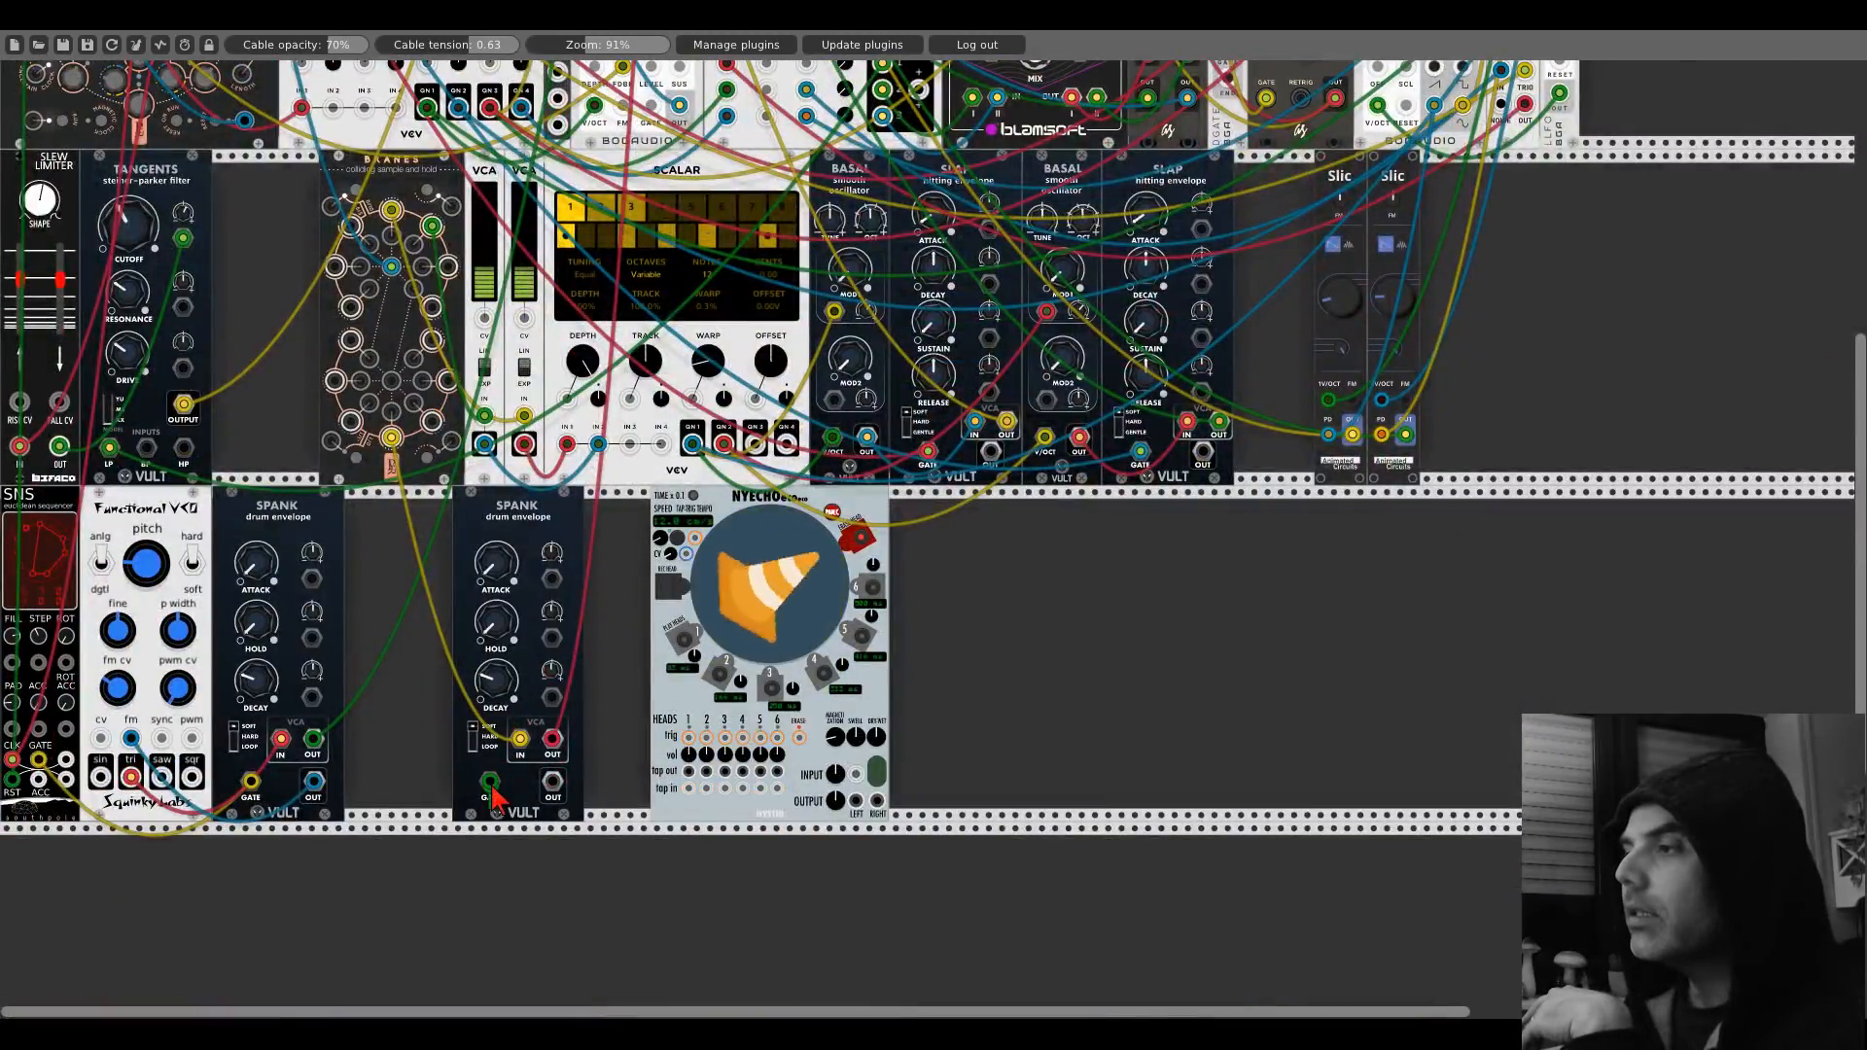
{"action": "scroll", "coordinate": [493, 795], "scroll_direction": "up", "scroll_amount": 10}
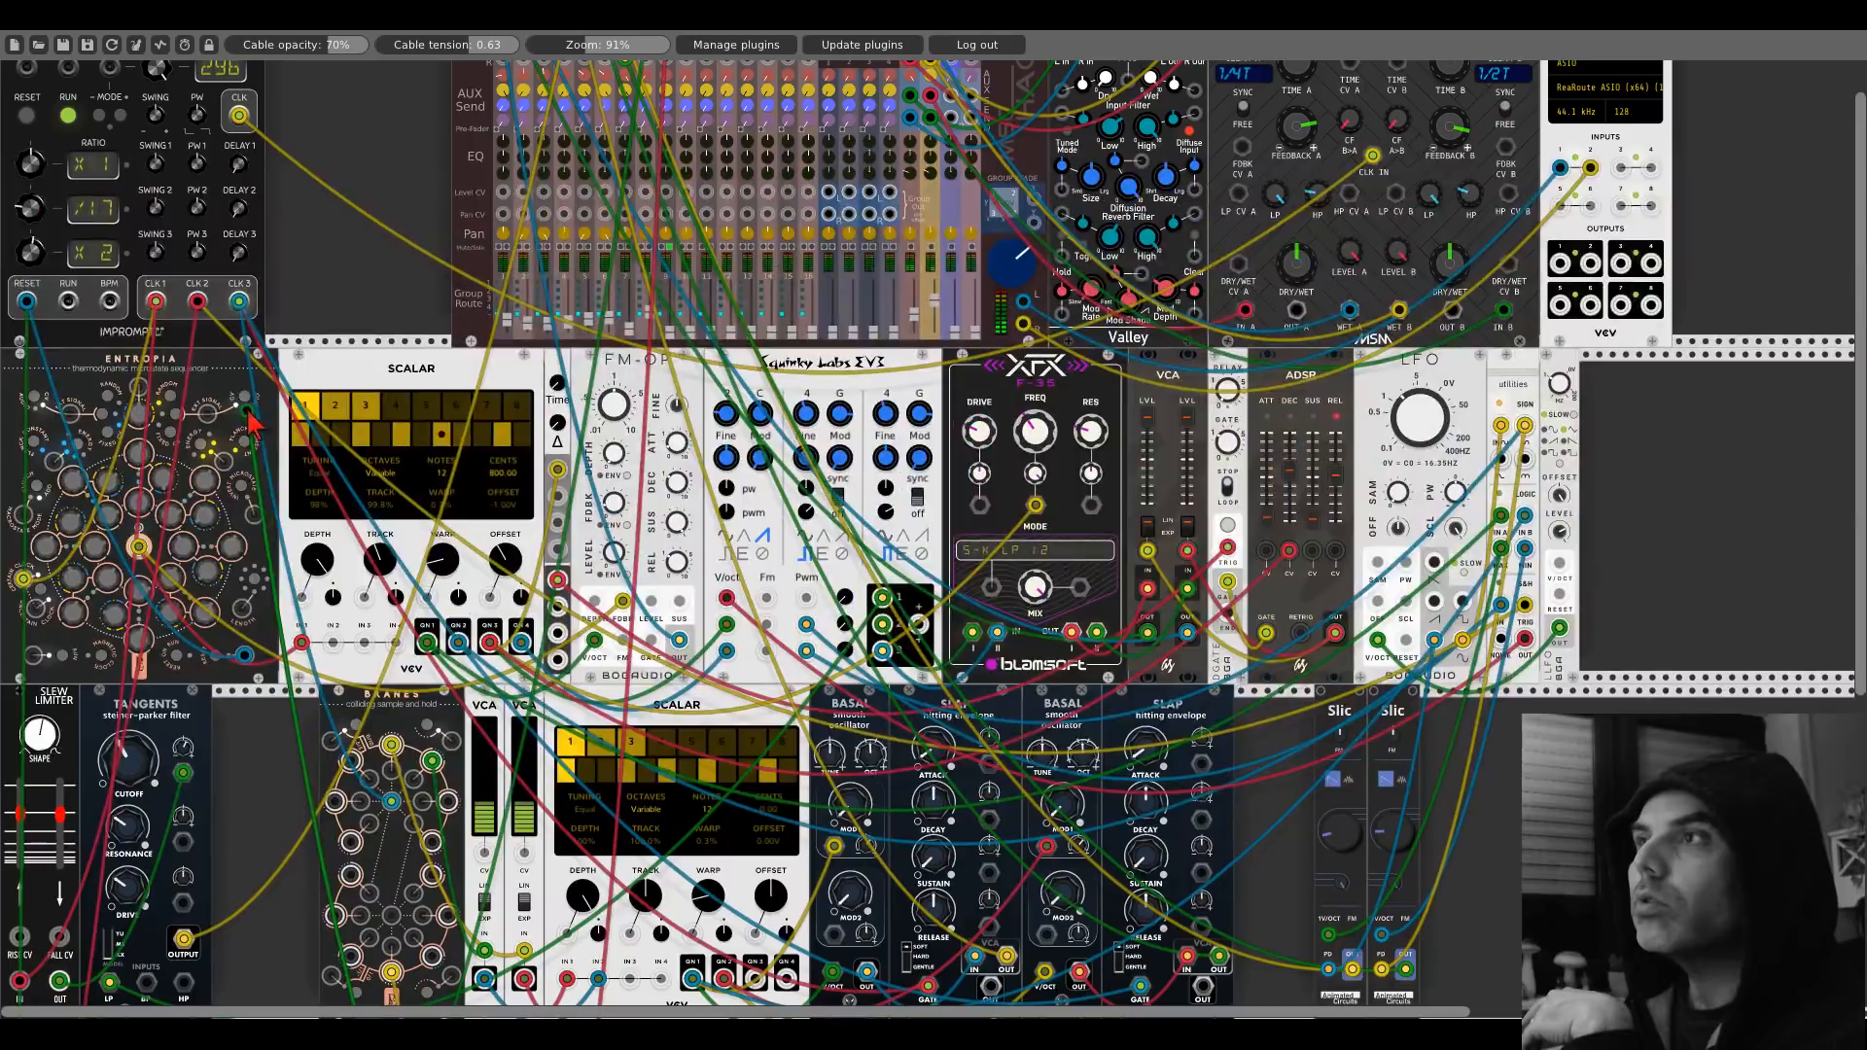
{"action": "left_click_drag", "start_coordinate": [251, 420], "coordinate": [669, 336]}
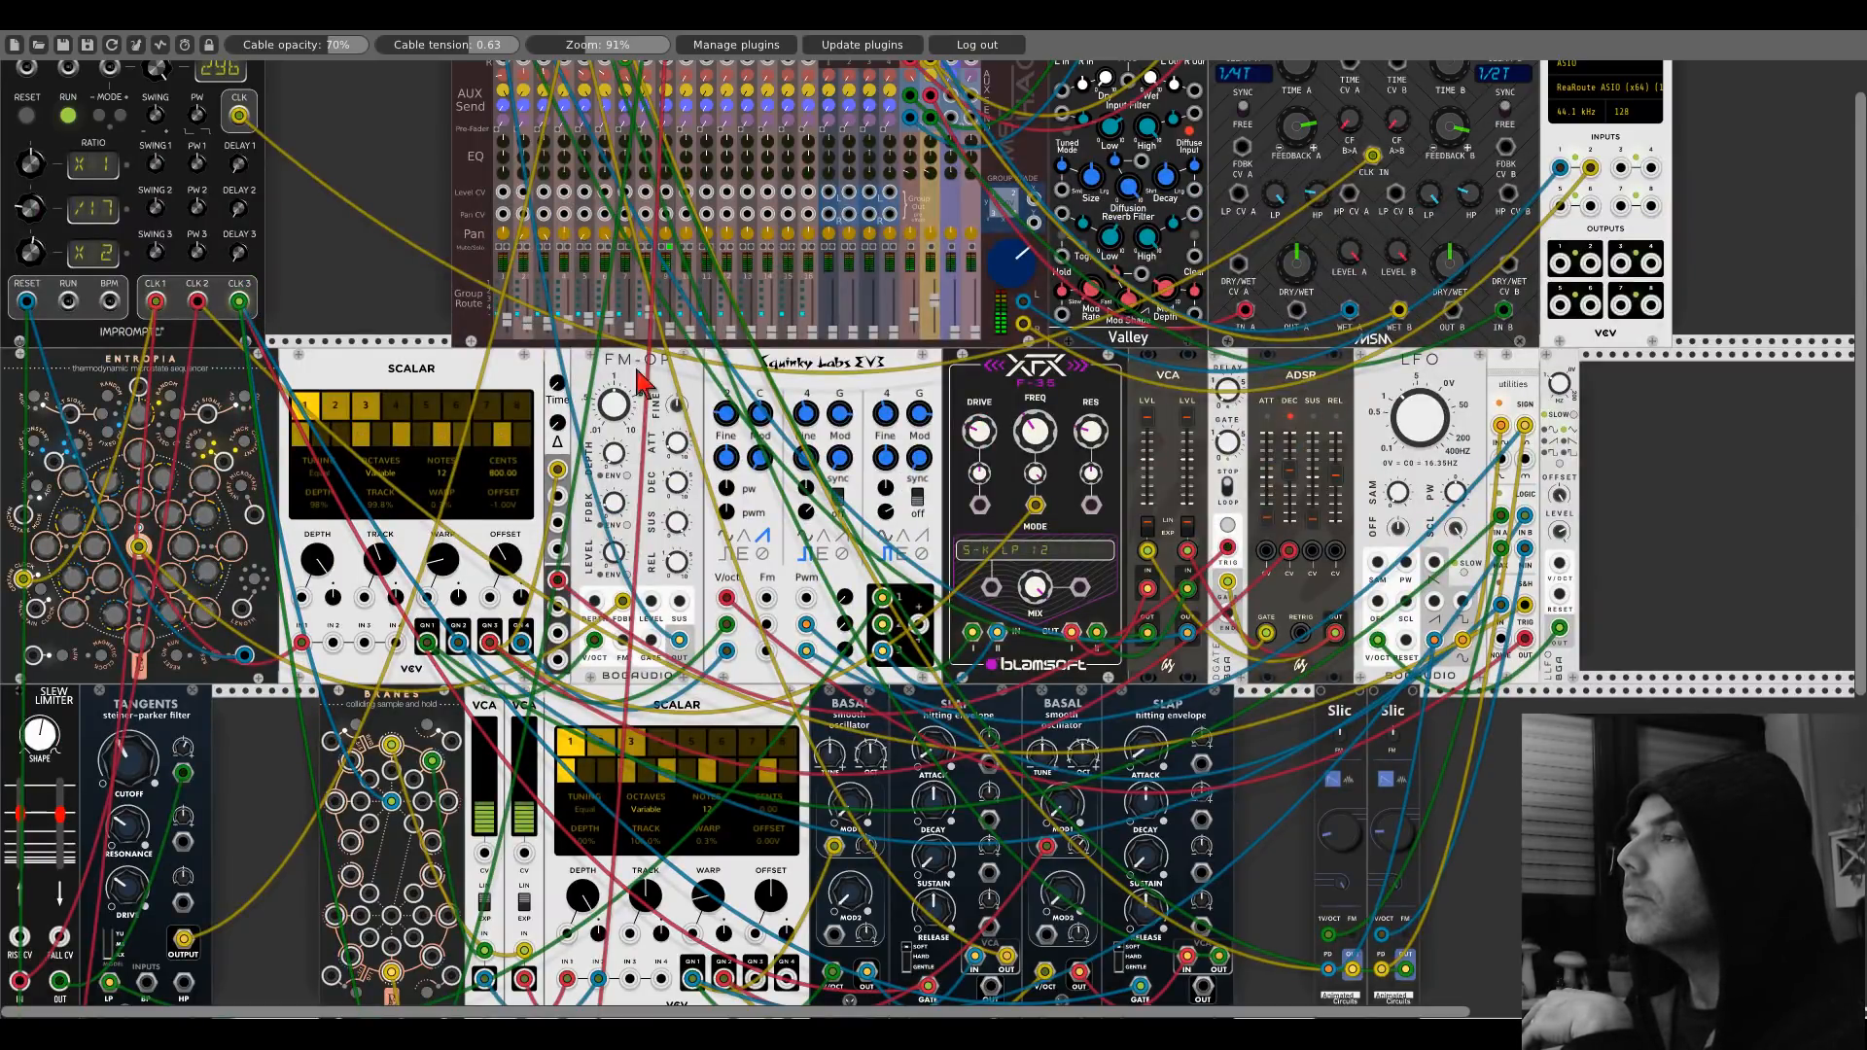
Route the second Spank's VCA output into the NYECHO left input and the NYECHO left output into mixer channel 9.
{"action": "scroll", "coordinate": [496, 589], "scroll_direction": "down", "scroll_amount": 12}
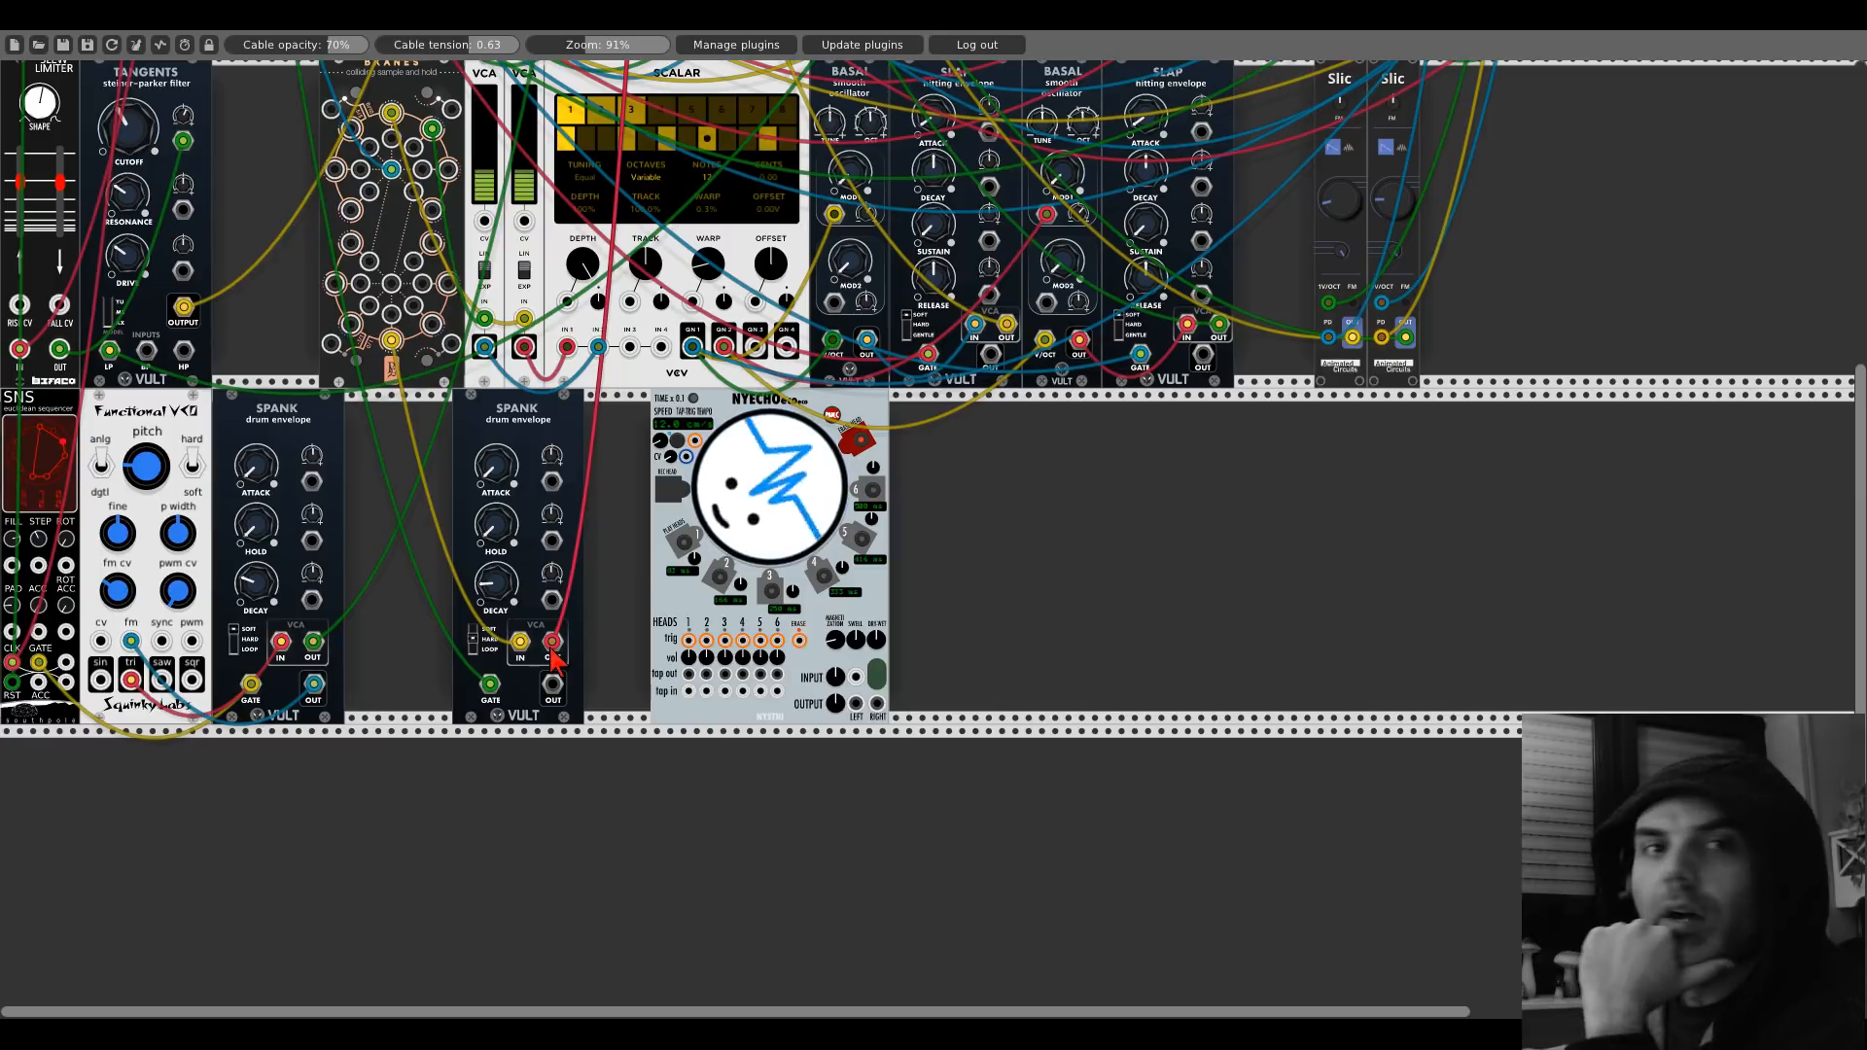
{"action": "left_click_drag", "start_coordinate": [555, 661], "coordinate": [649, 116]}
{"action": "scroll", "coordinate": [861, 705], "scroll_direction": "up", "scroll_amount": 10}
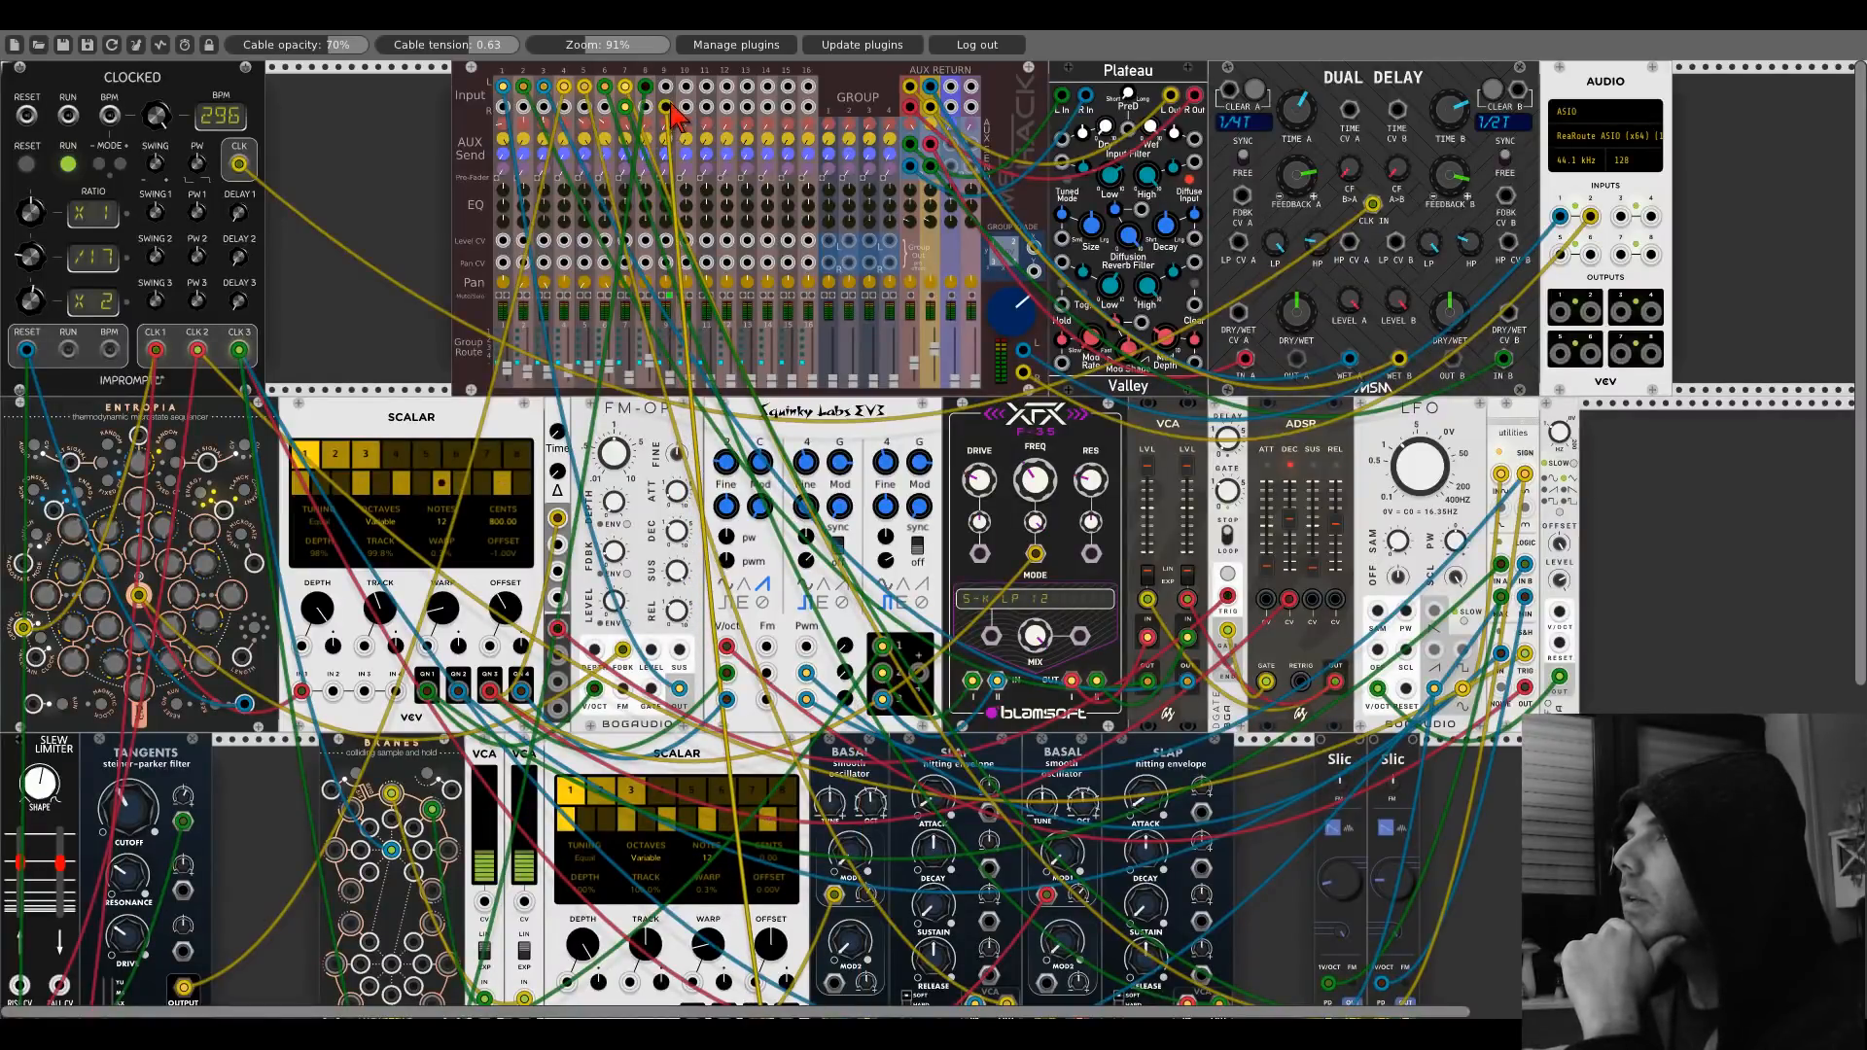
{"action": "scroll", "coordinate": [715, 603], "scroll_direction": "down", "scroll_amount": 10}
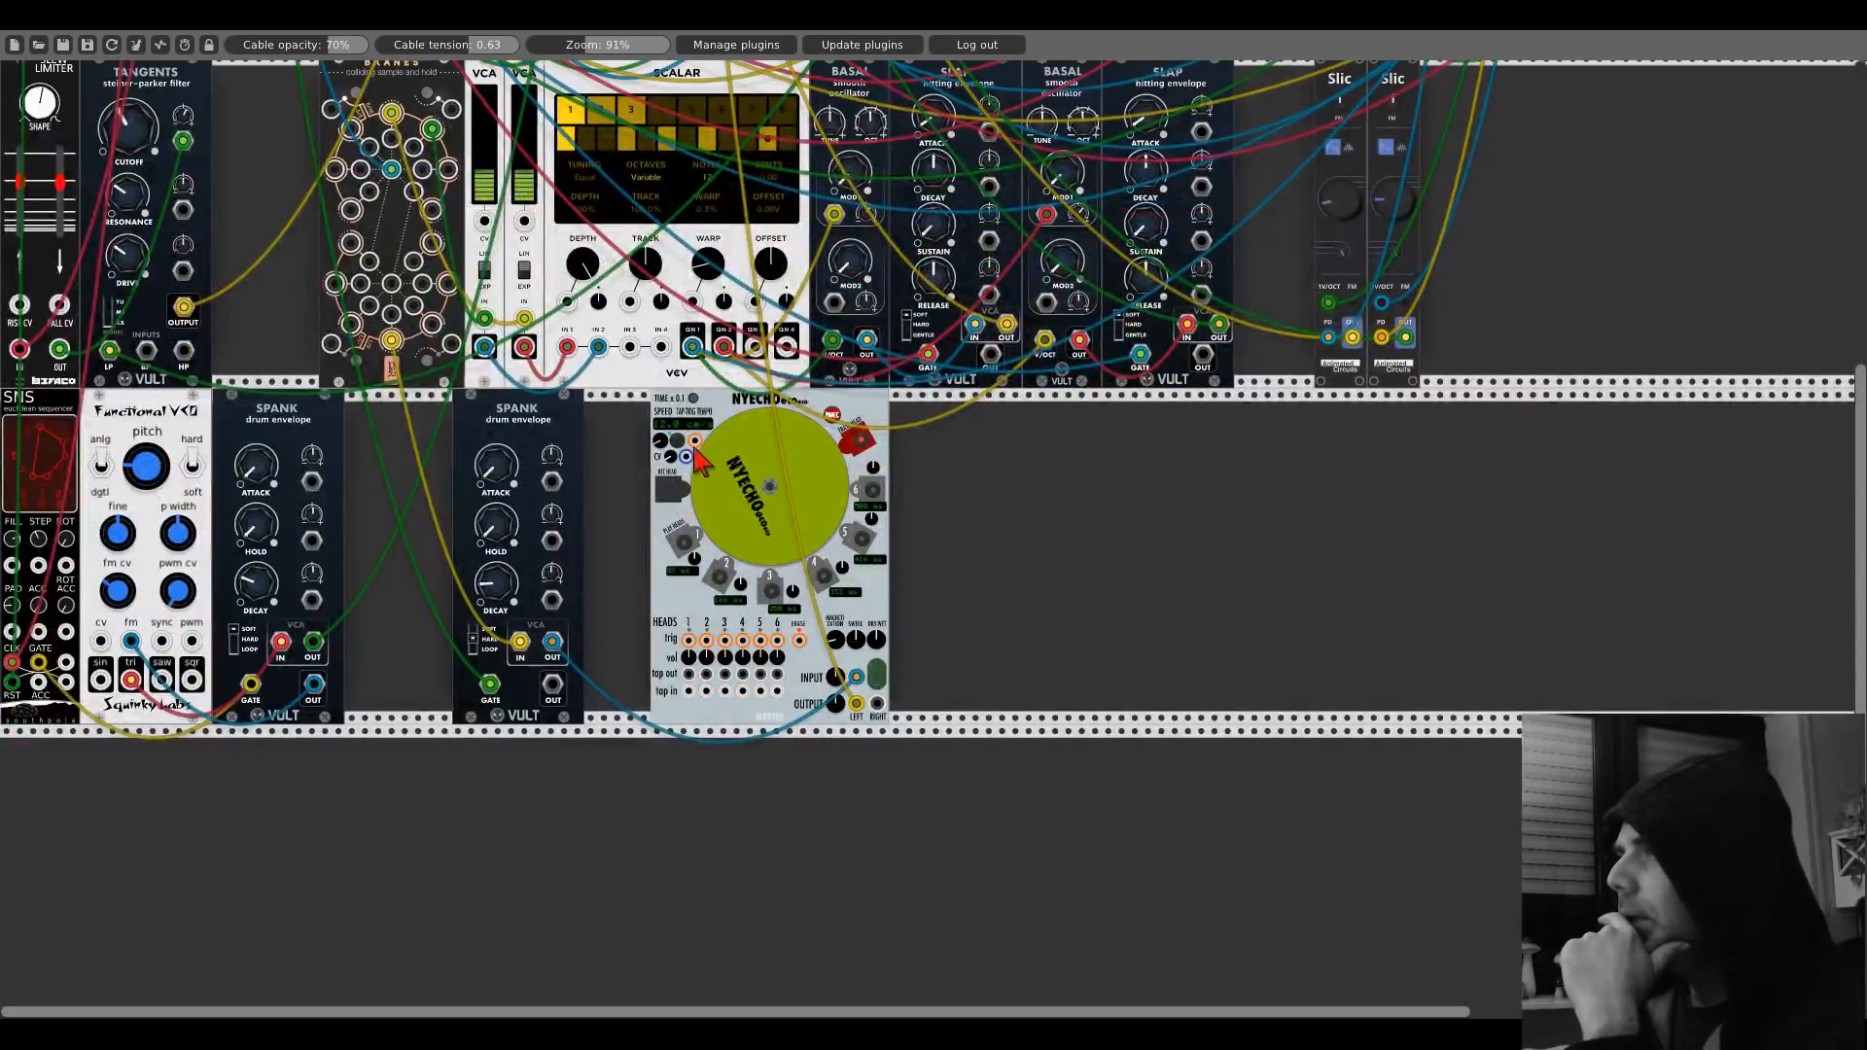
Patch Clocked's CLK 3 output into the NYECHO tap-trig tempo input.
{"action": "left_click_drag", "start_coordinate": [600, 53], "coordinate": [611, 59]}
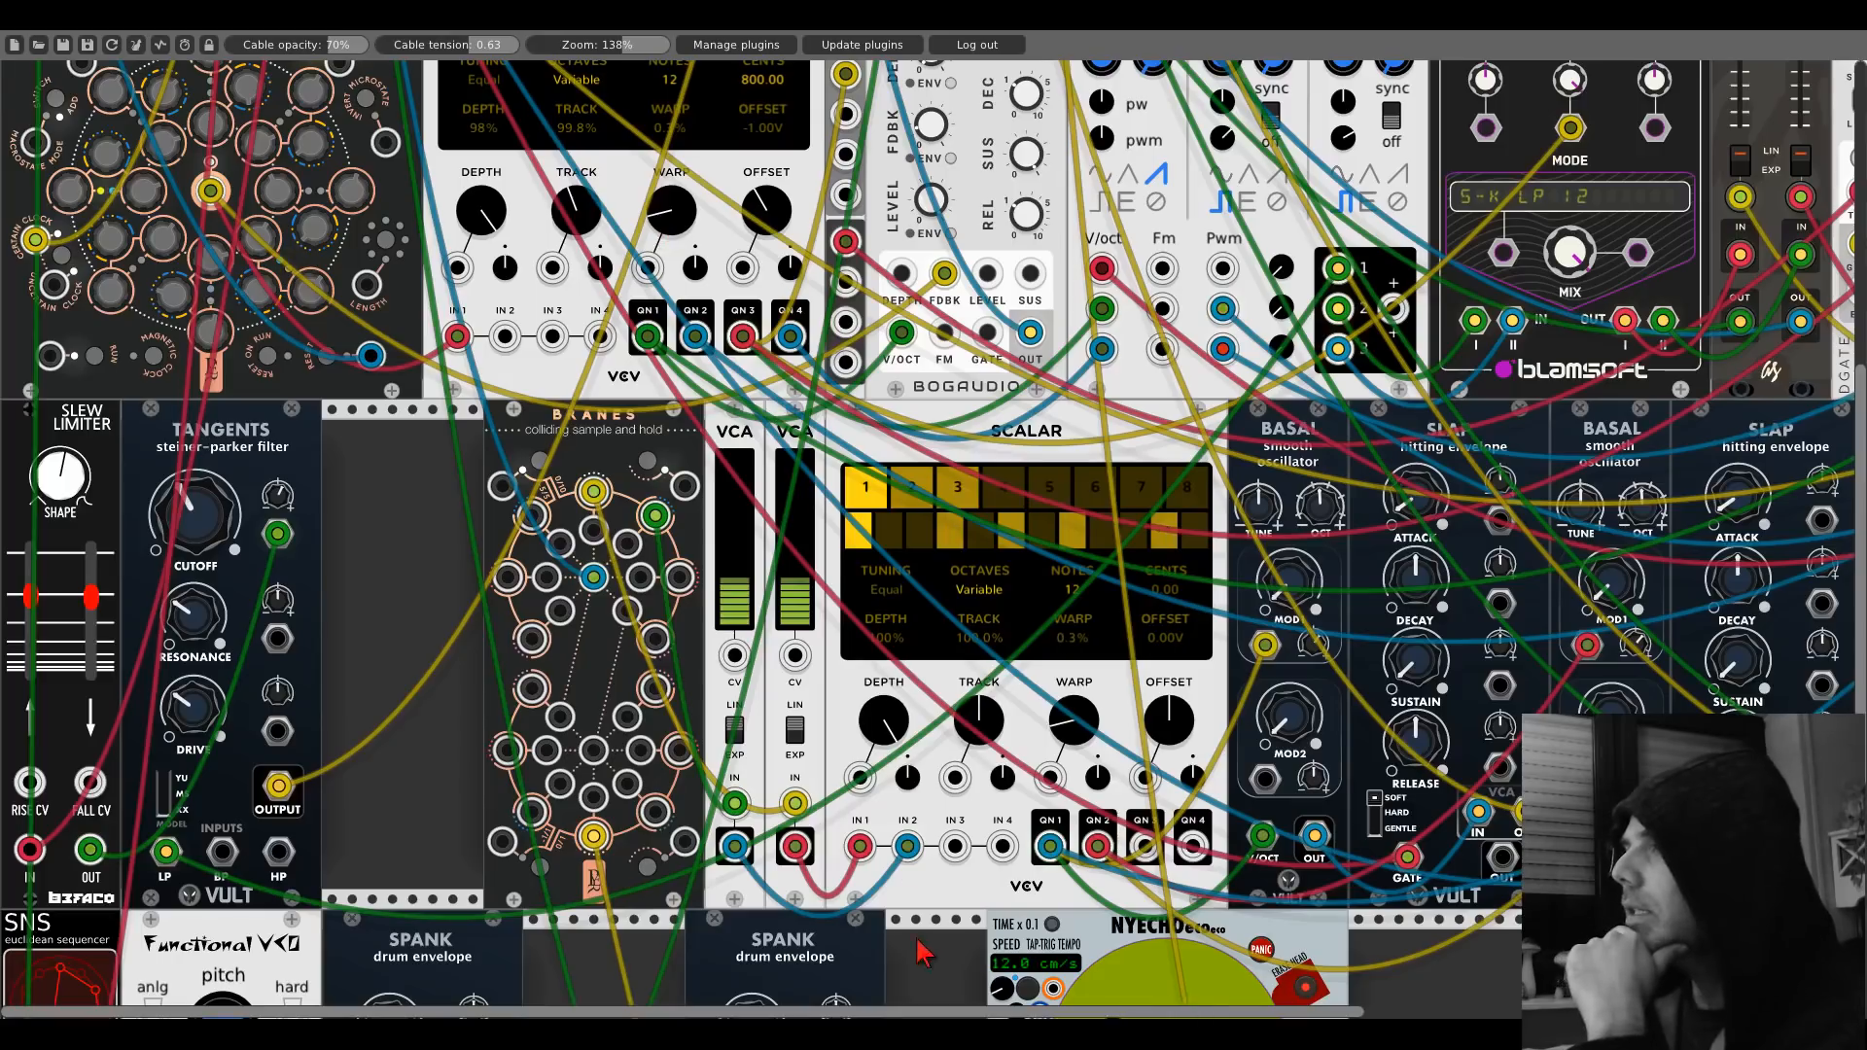
{"action": "scroll", "coordinate": [1058, 812], "scroll_direction": "down", "scroll_amount": 5}
{"action": "scroll", "coordinate": [1059, 812], "scroll_direction": "up", "scroll_amount": 7}
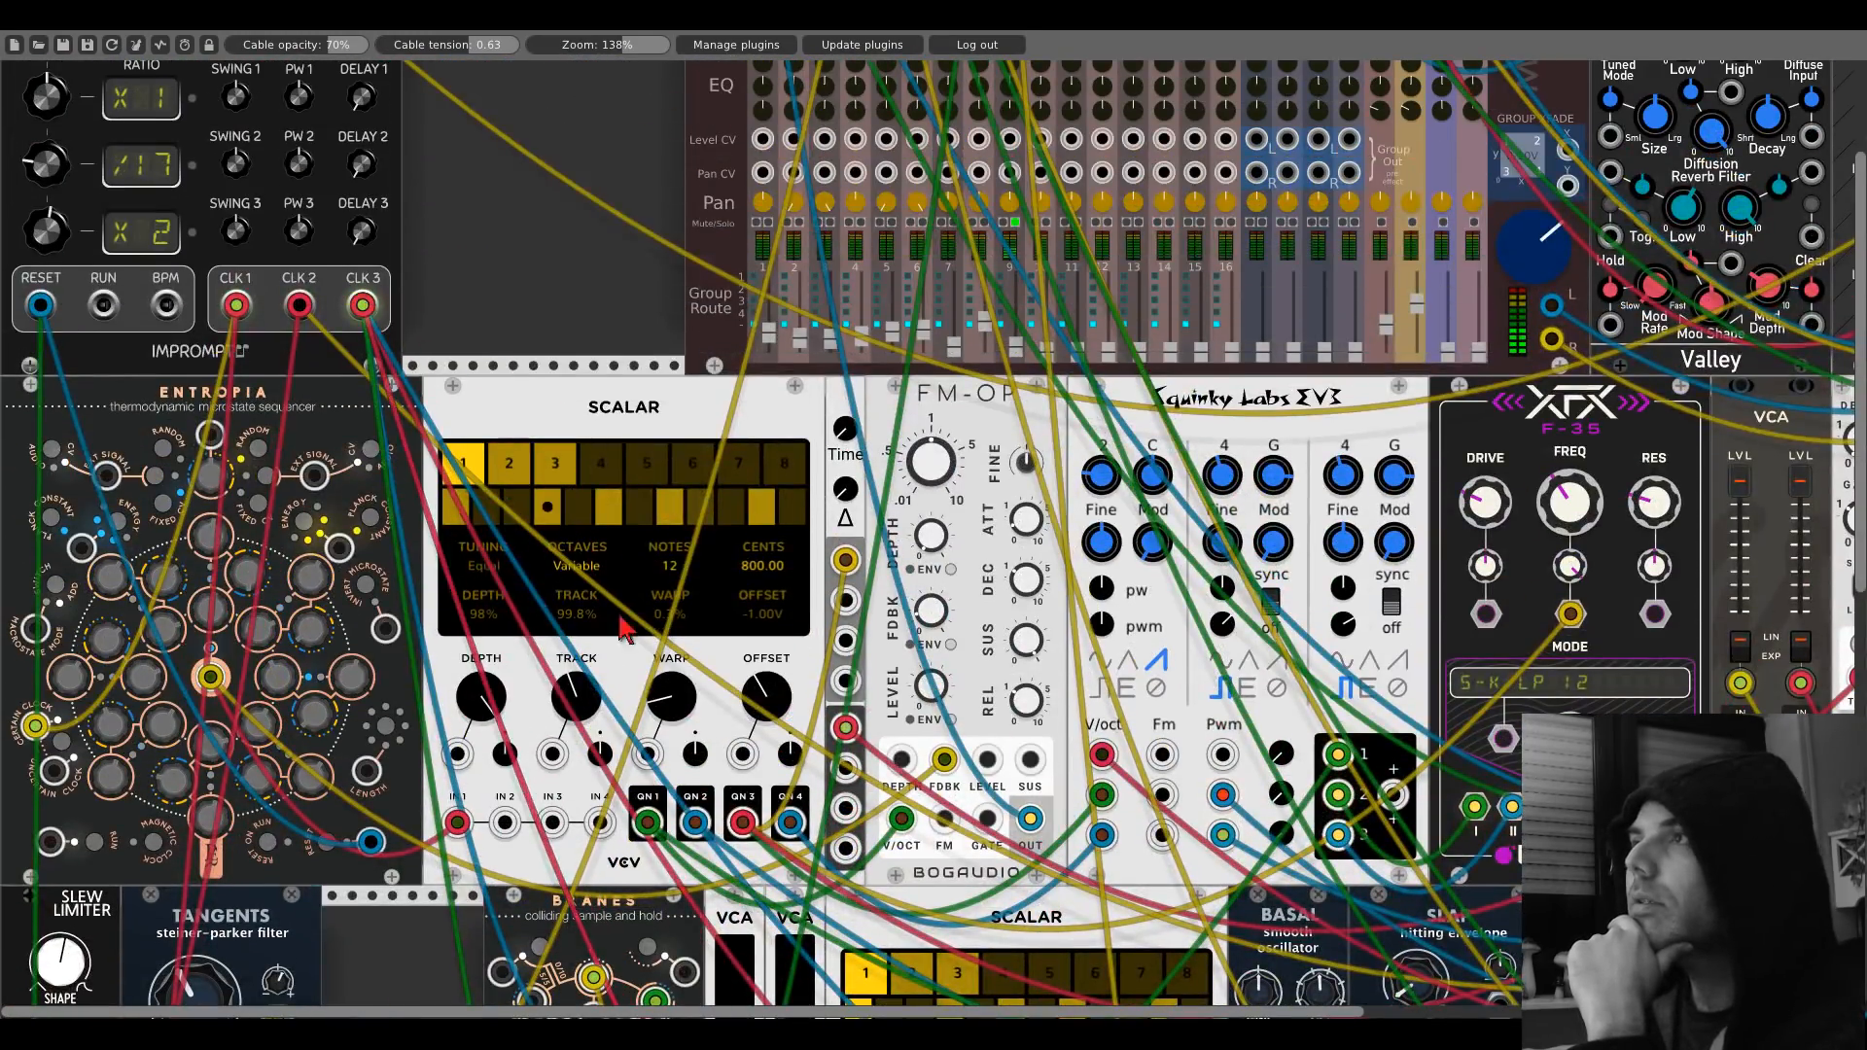
{"action": "scroll", "coordinate": [1123, 973], "scroll_direction": "down", "scroll_amount": 10}
{"action": "scroll", "coordinate": [1124, 973], "scroll_direction": "down", "scroll_amount": 1}
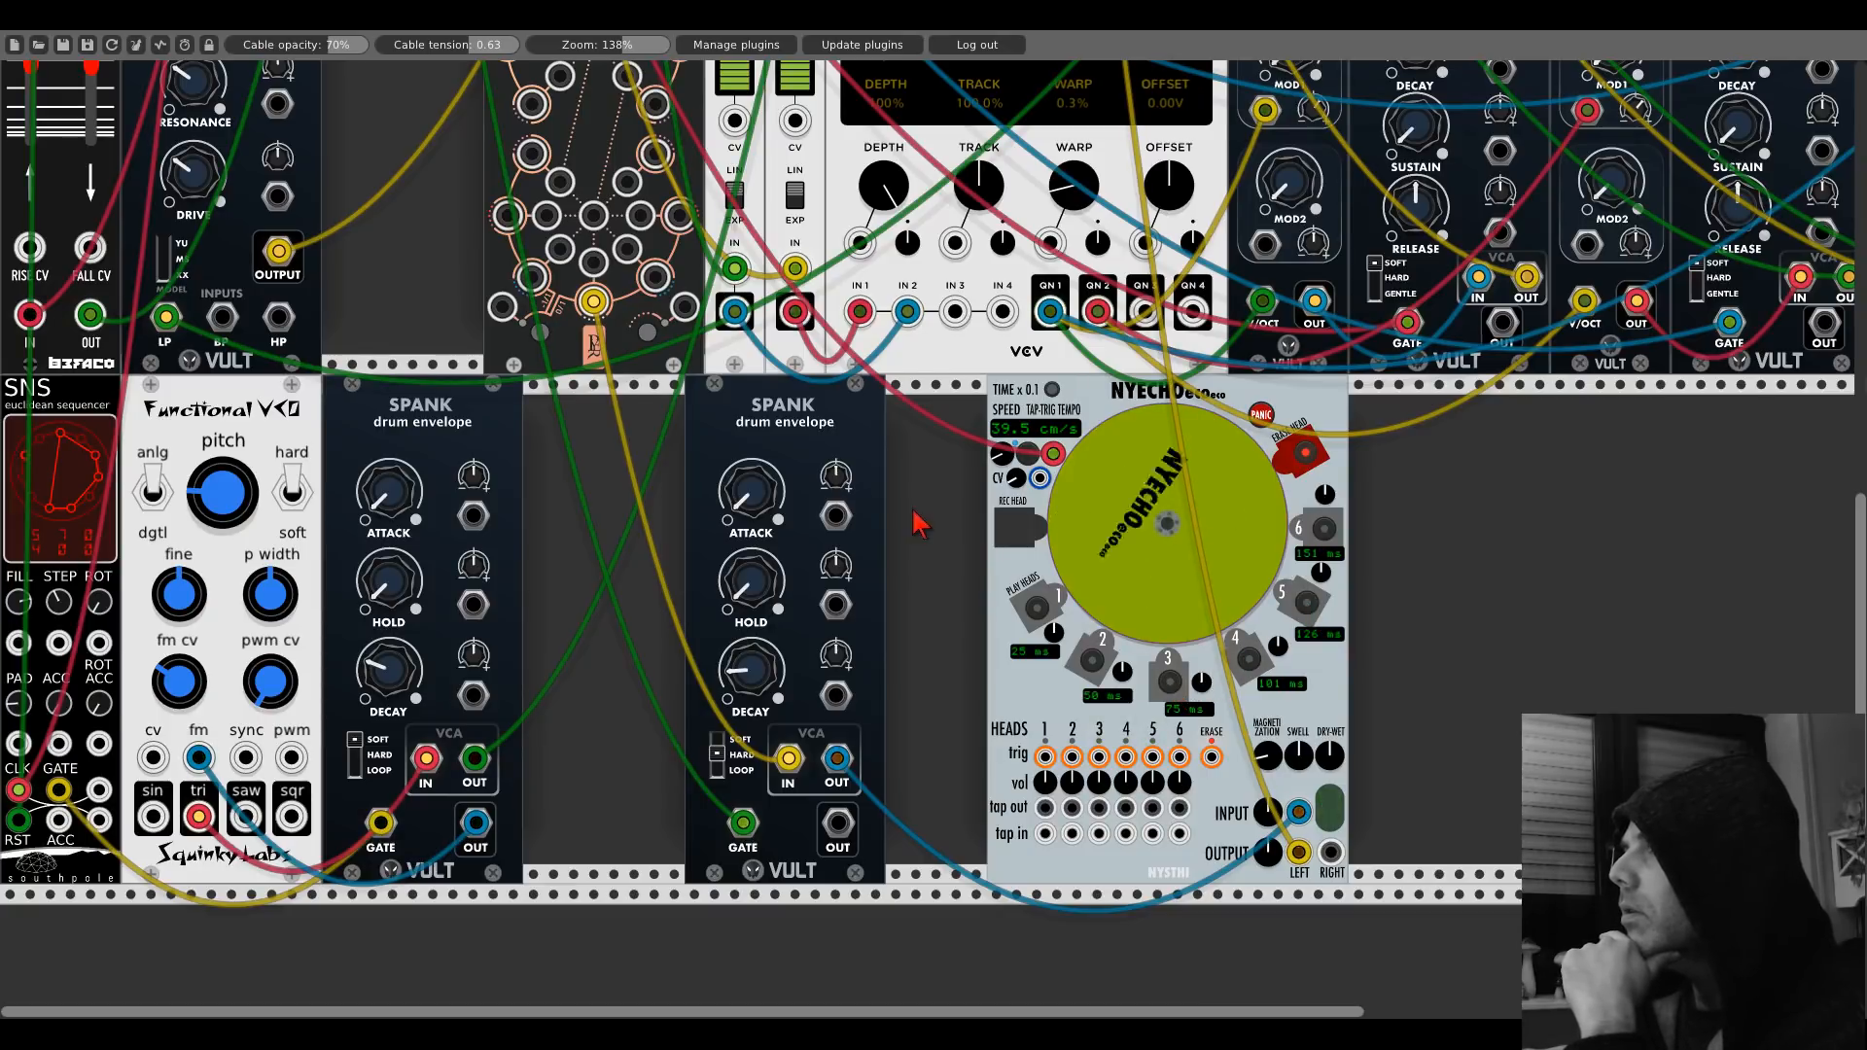
Move the NYECHO tempo cable from Clocked's CLK 3 output to its master CLK output.
{"action": "scroll", "coordinate": [919, 525], "scroll_direction": "up", "scroll_amount": 20}
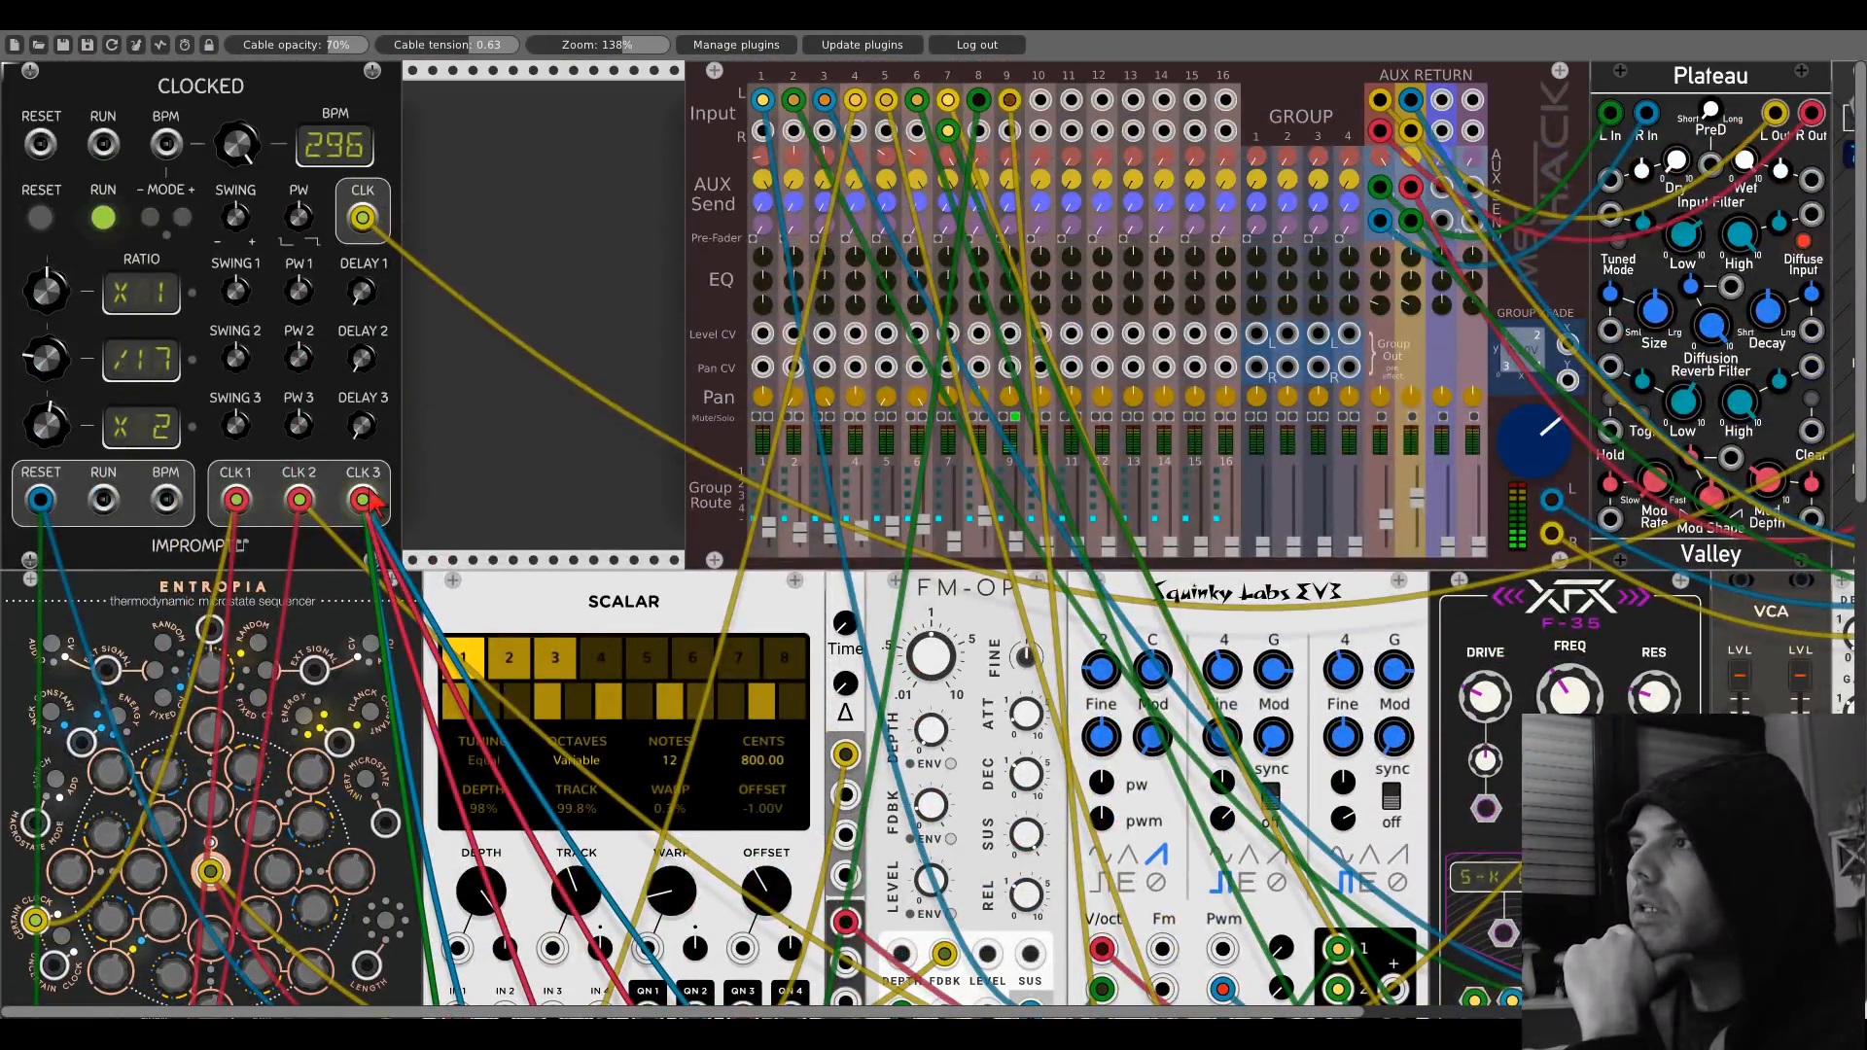
{"action": "left_click_drag", "start_coordinate": [369, 501], "coordinate": [362, 218]}
{"action": "scroll", "coordinate": [900, 778], "scroll_direction": "down", "scroll_amount": 10}
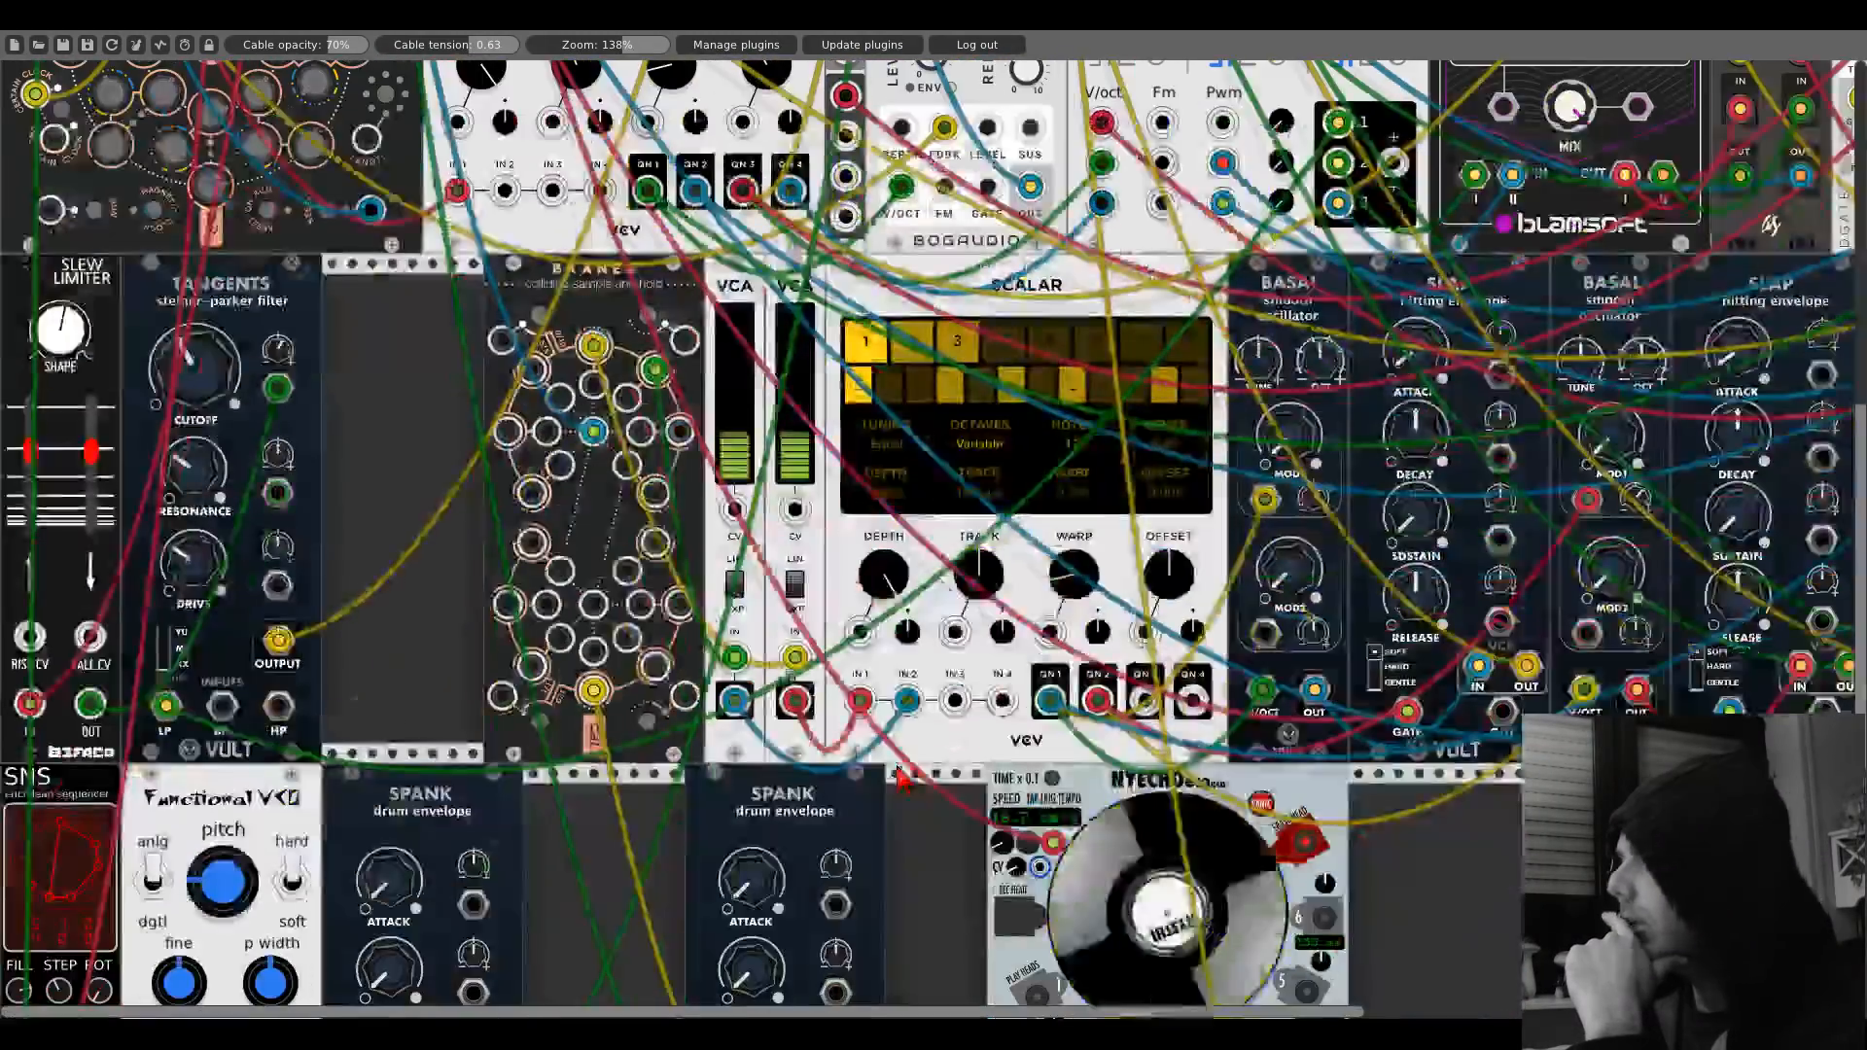
{"action": "scroll", "coordinate": [900, 775], "scroll_direction": "down", "scroll_amount": 5}
{"action": "left_click", "coordinate": [1248, 605]}
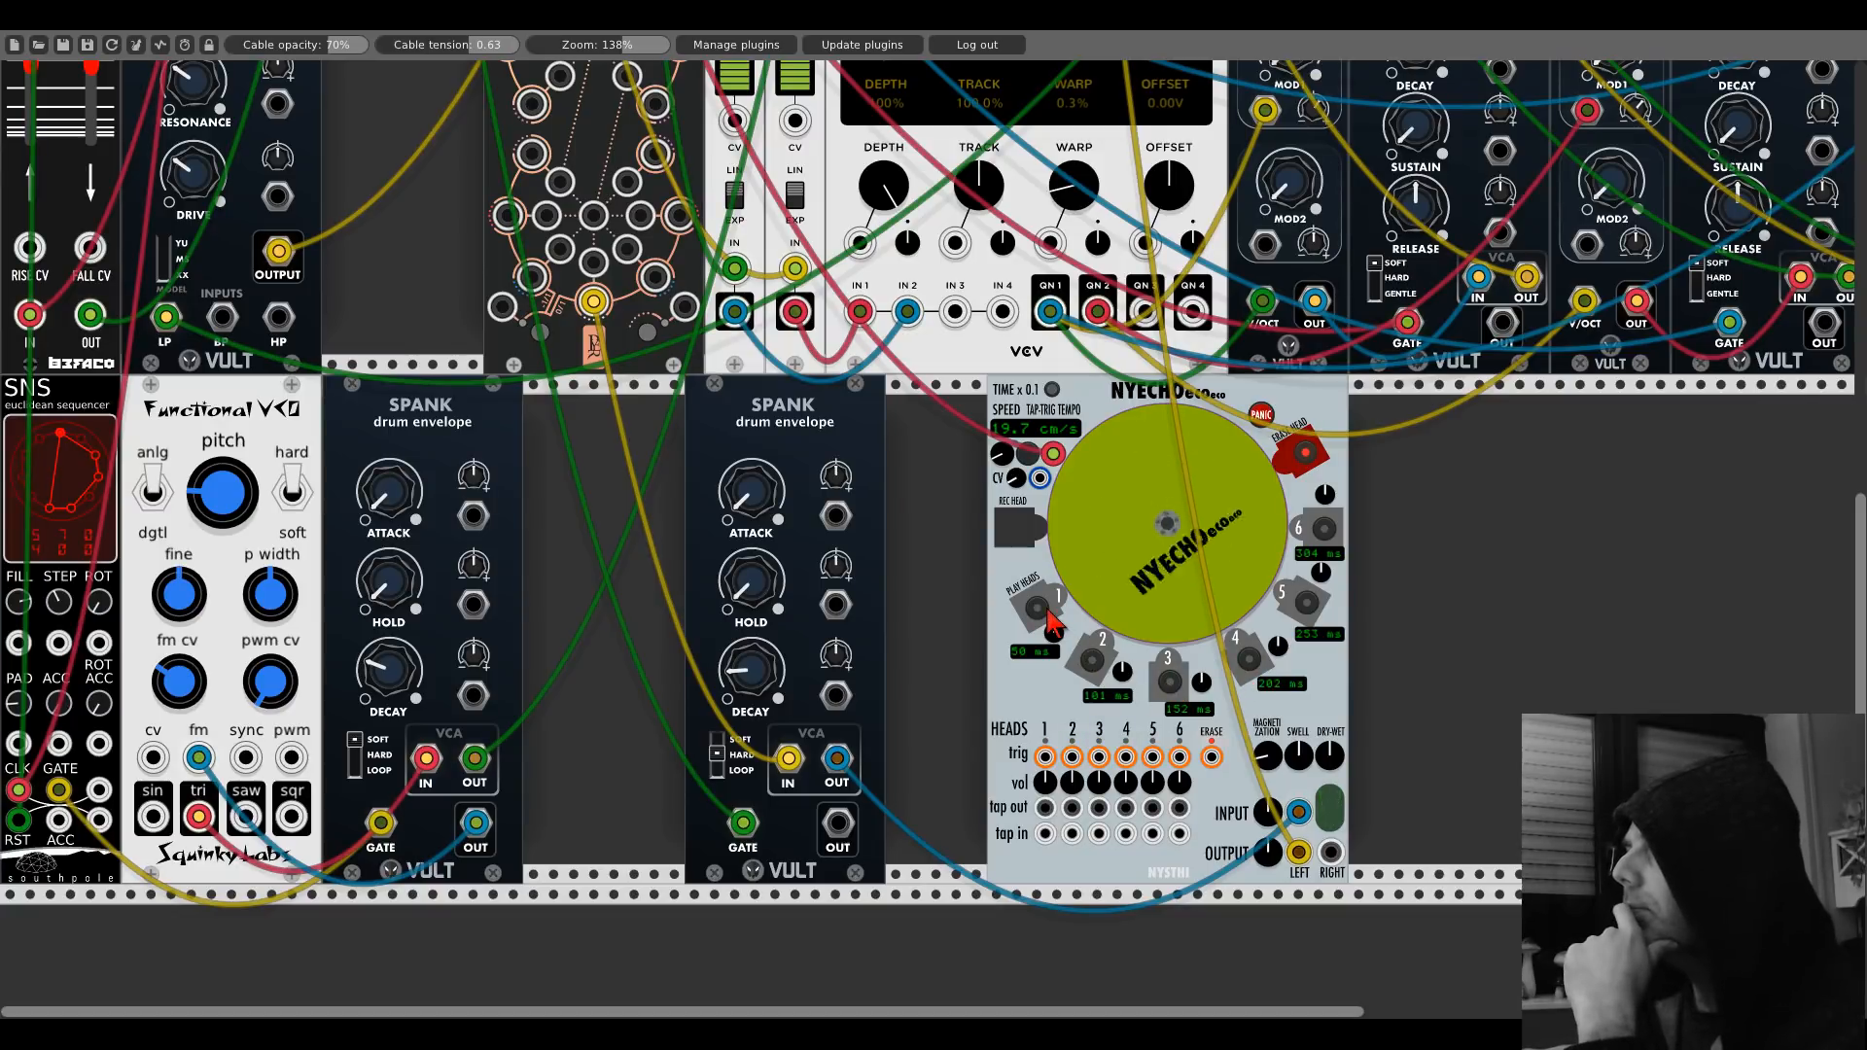
{"action": "scroll", "coordinate": [774, 589], "scroll_direction": "up", "scroll_amount": 10}
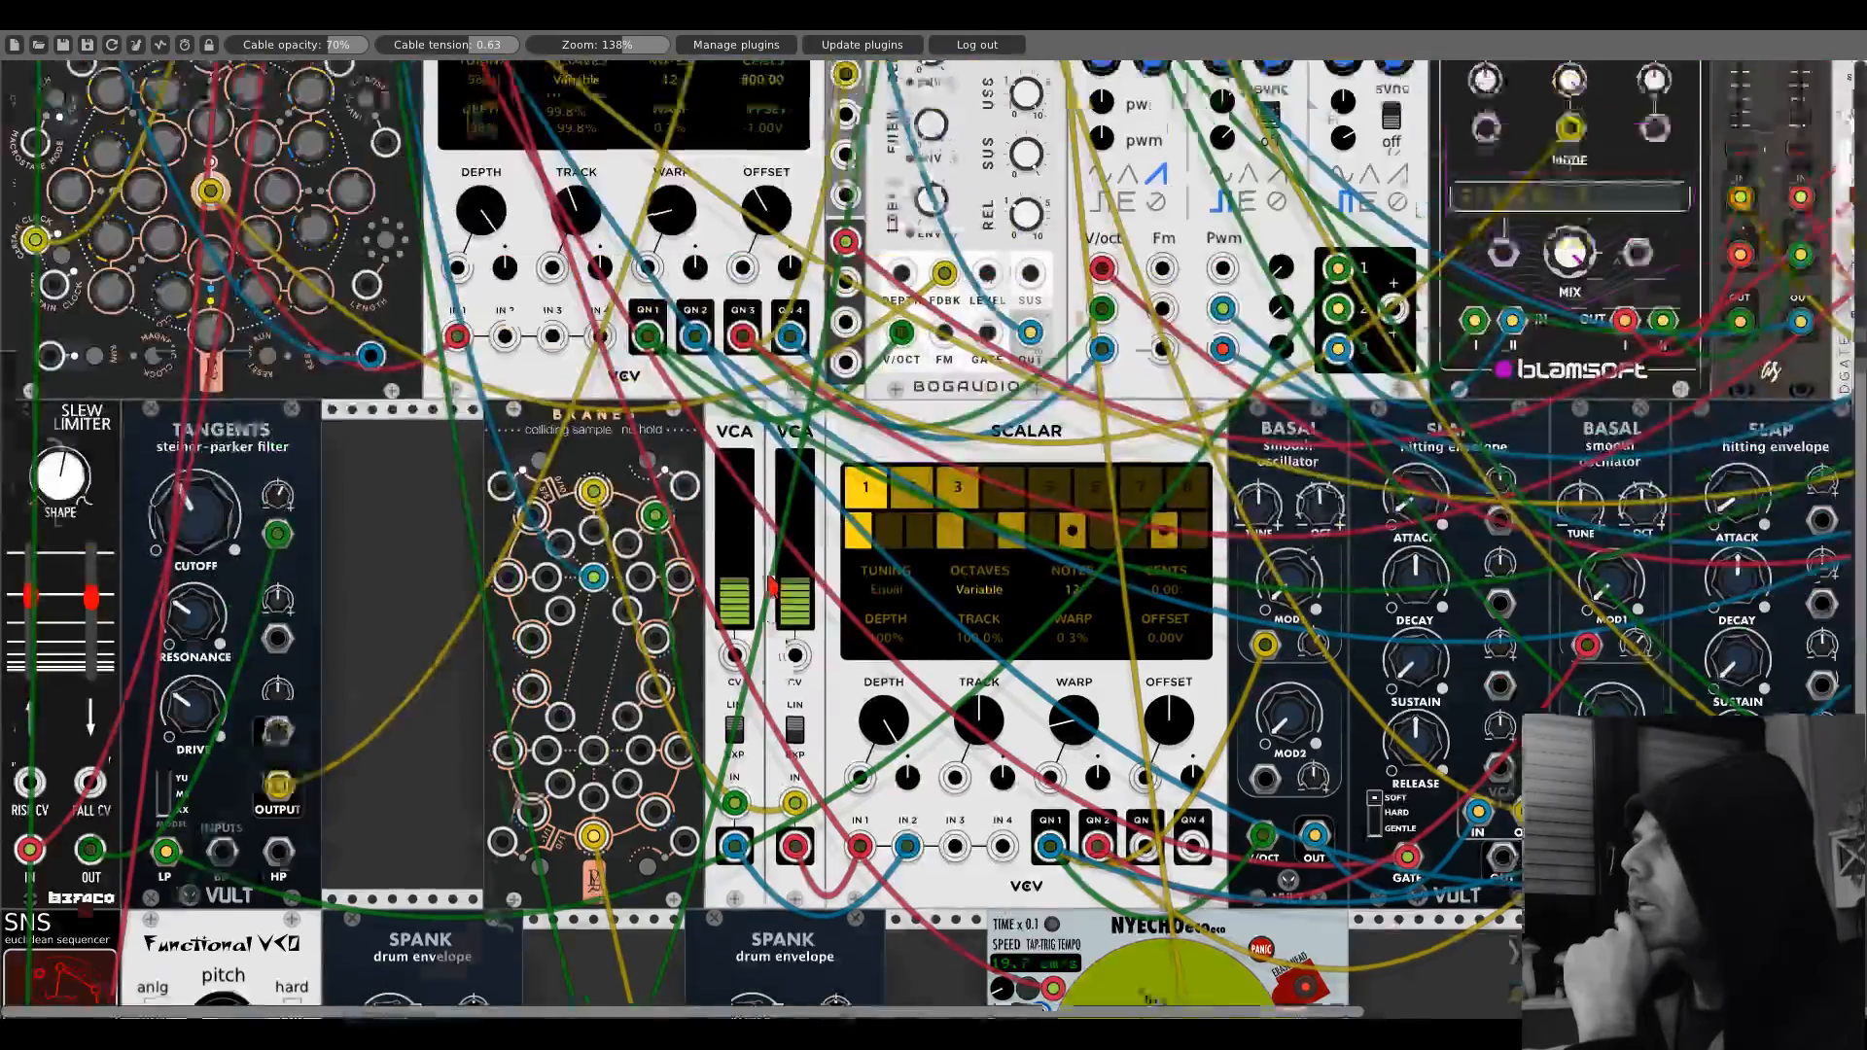
{"action": "scroll", "coordinate": [773, 588], "scroll_direction": "up", "scroll_amount": 3}
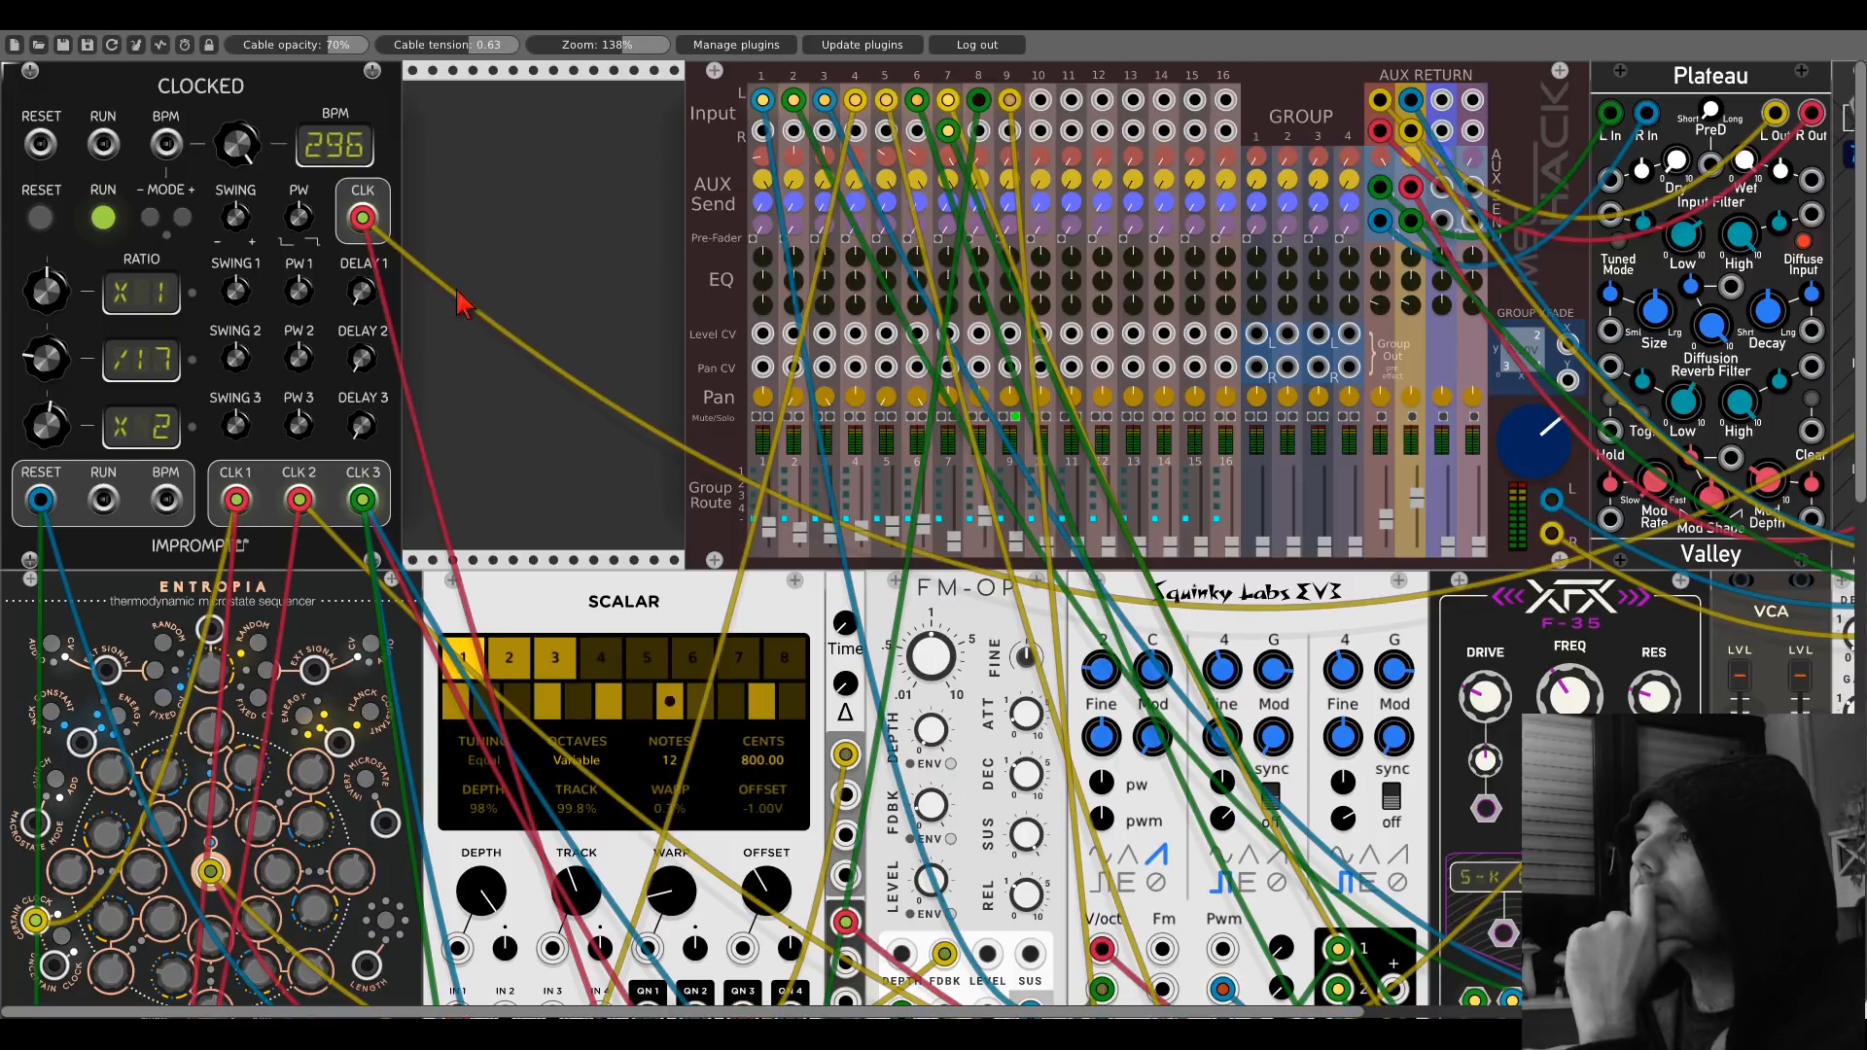
Shift the NYECHO module away from Spank and add a SynthKit Clock Divider in the gap between them.
{"action": "scroll", "coordinate": [533, 443], "scroll_direction": "down", "scroll_amount": 4}
{"action": "scroll", "coordinate": [533, 443], "scroll_direction": "down", "scroll_amount": 13}
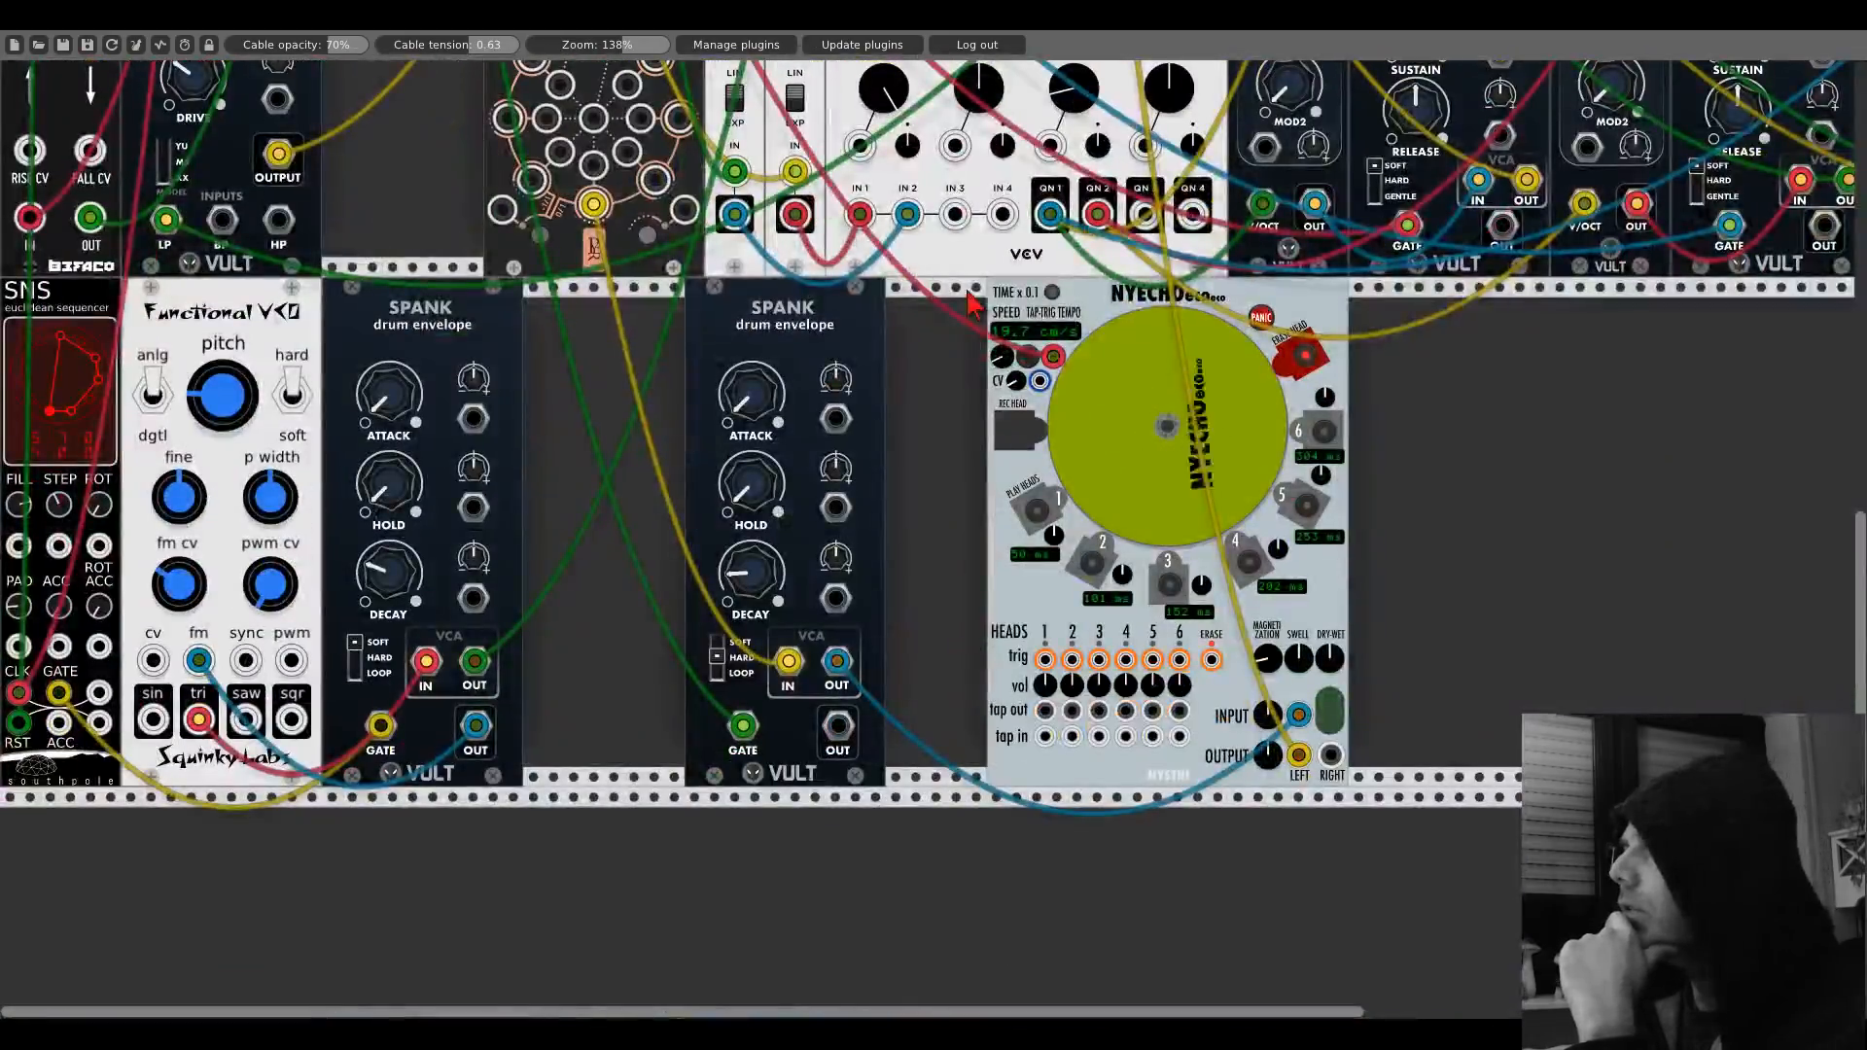
{"action": "left_click_drag", "start_coordinate": [1151, 326], "coordinate": [1272, 325]}
{"action": "right_click", "coordinate": [1084, 428]}
{"action": "type", "text": "cl"}
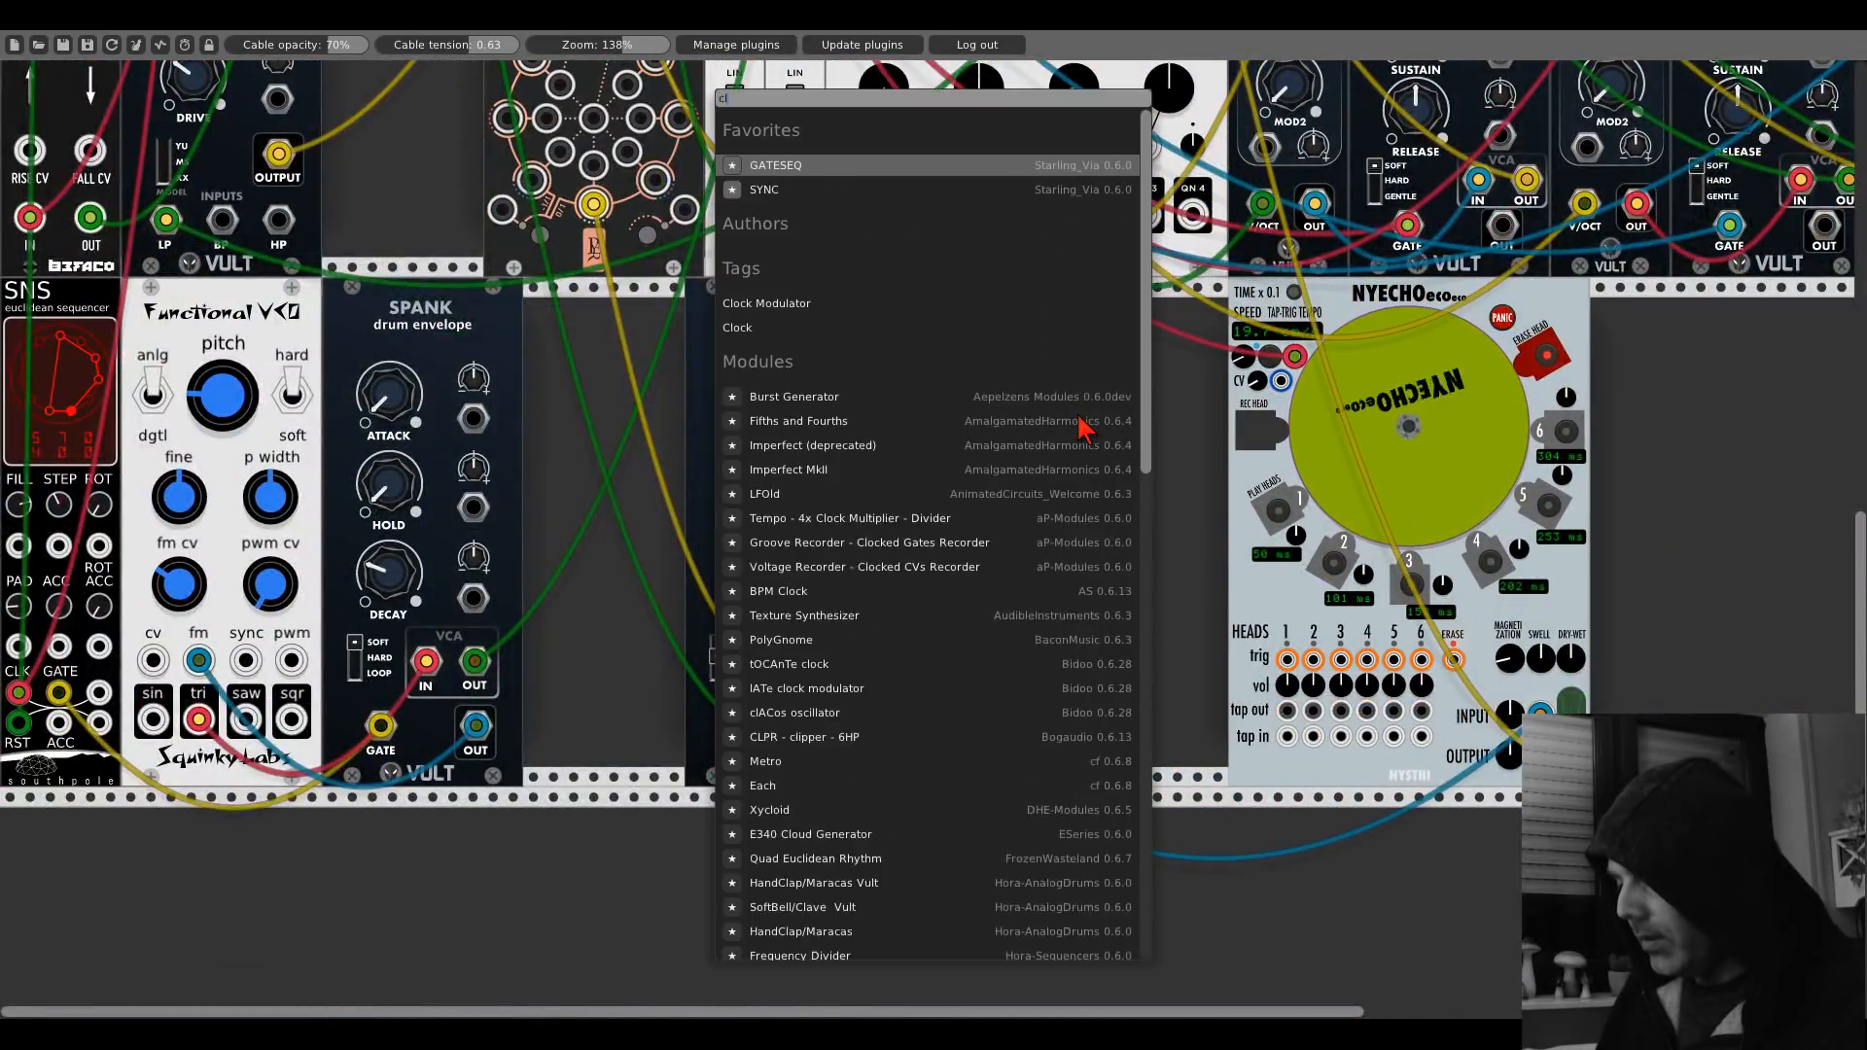
{"action": "type", "text": "ock di"}
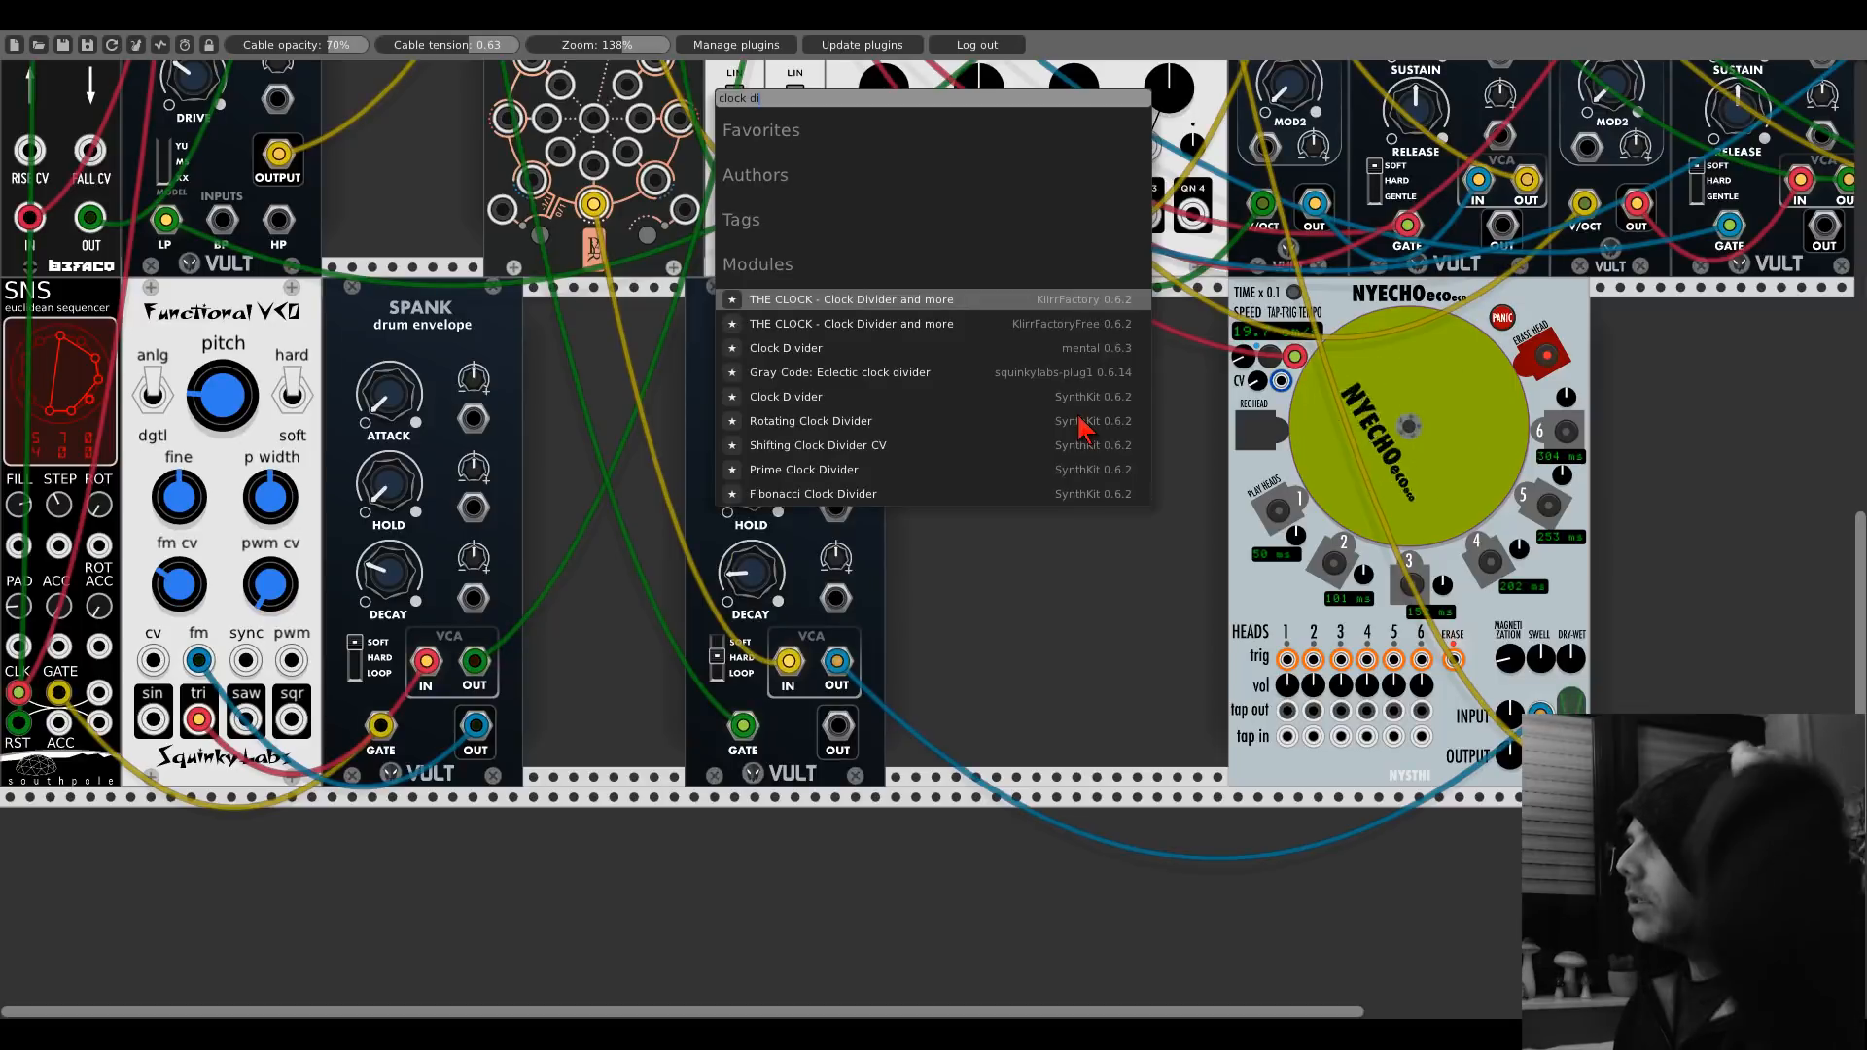
{"action": "left_click", "coordinate": [887, 399]}
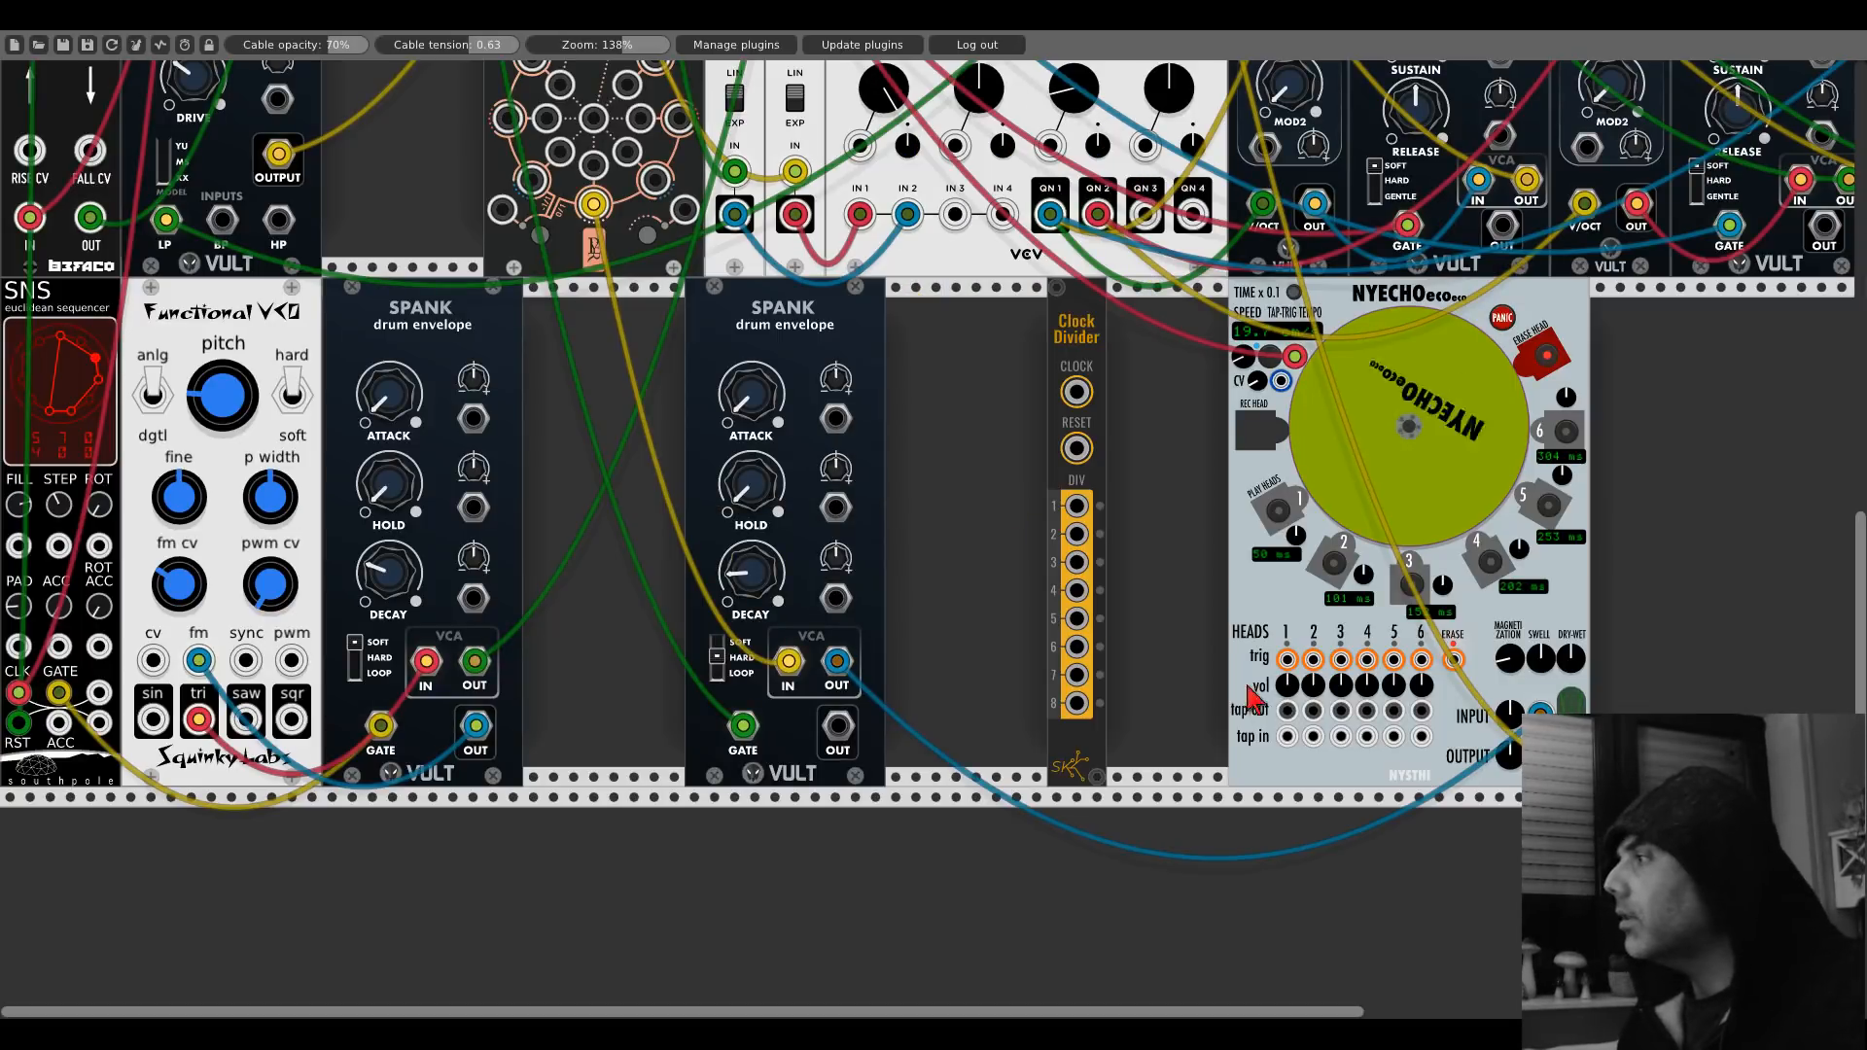
Patch the master clock into the Clock Divider, its output 2 into the NYECHO tempo input and output 1 into the second Spank's gate.
{"action": "left_click_drag", "start_coordinate": [1294, 356], "coordinate": [1076, 392]}
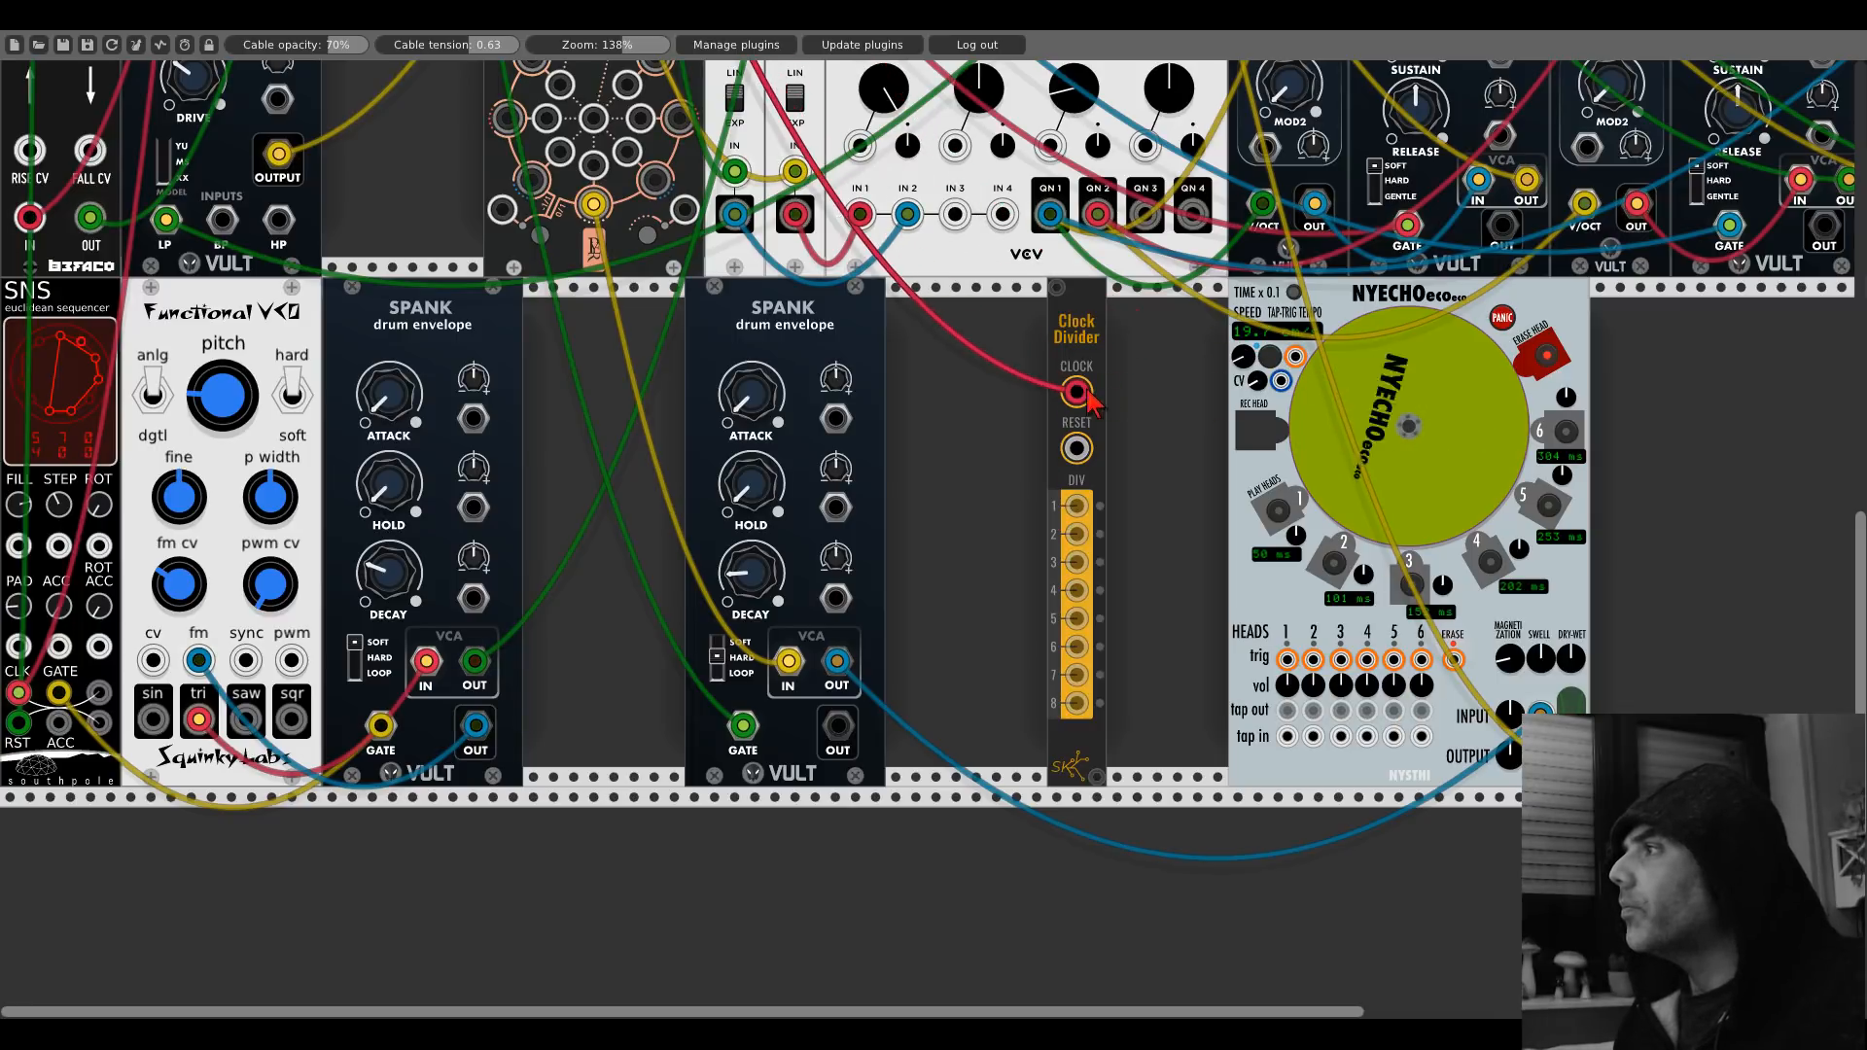
{"action": "left_click_drag", "start_coordinate": [1078, 535], "coordinate": [1194, 321]}
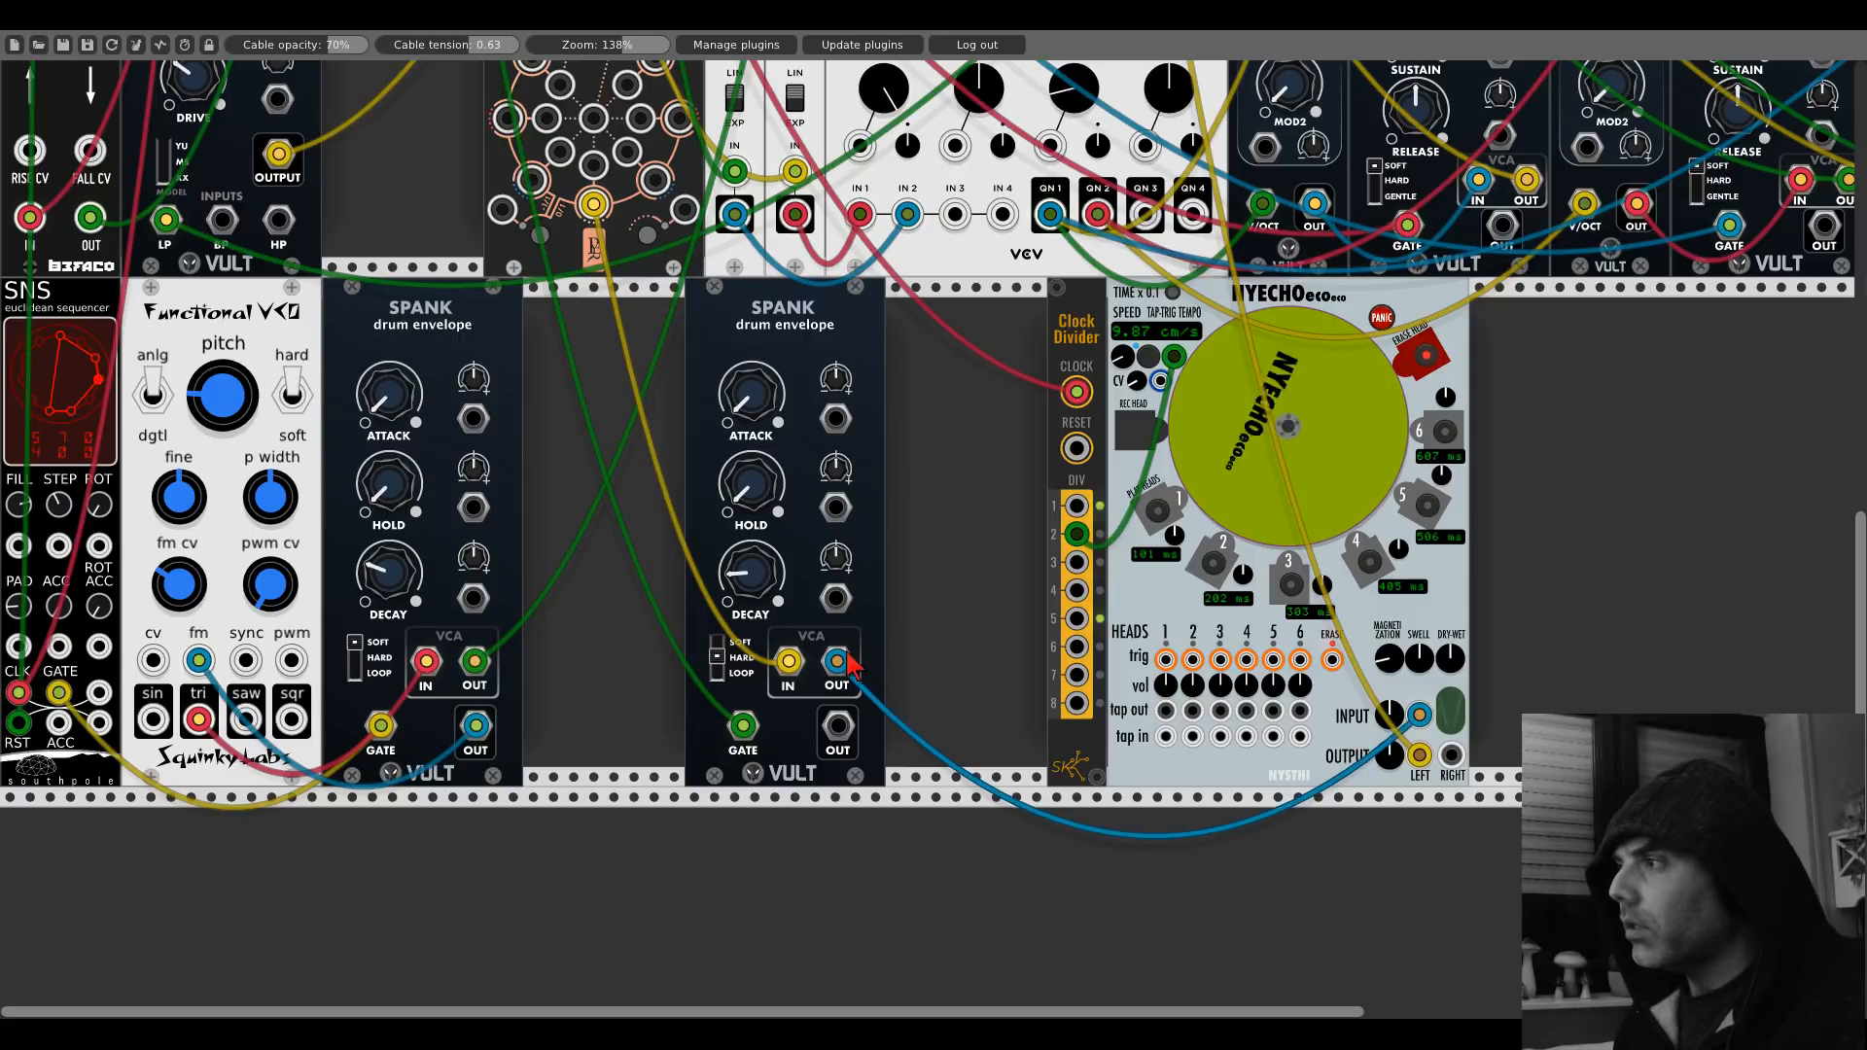
{"action": "left_click_drag", "start_coordinate": [743, 725], "coordinate": [1075, 508]}
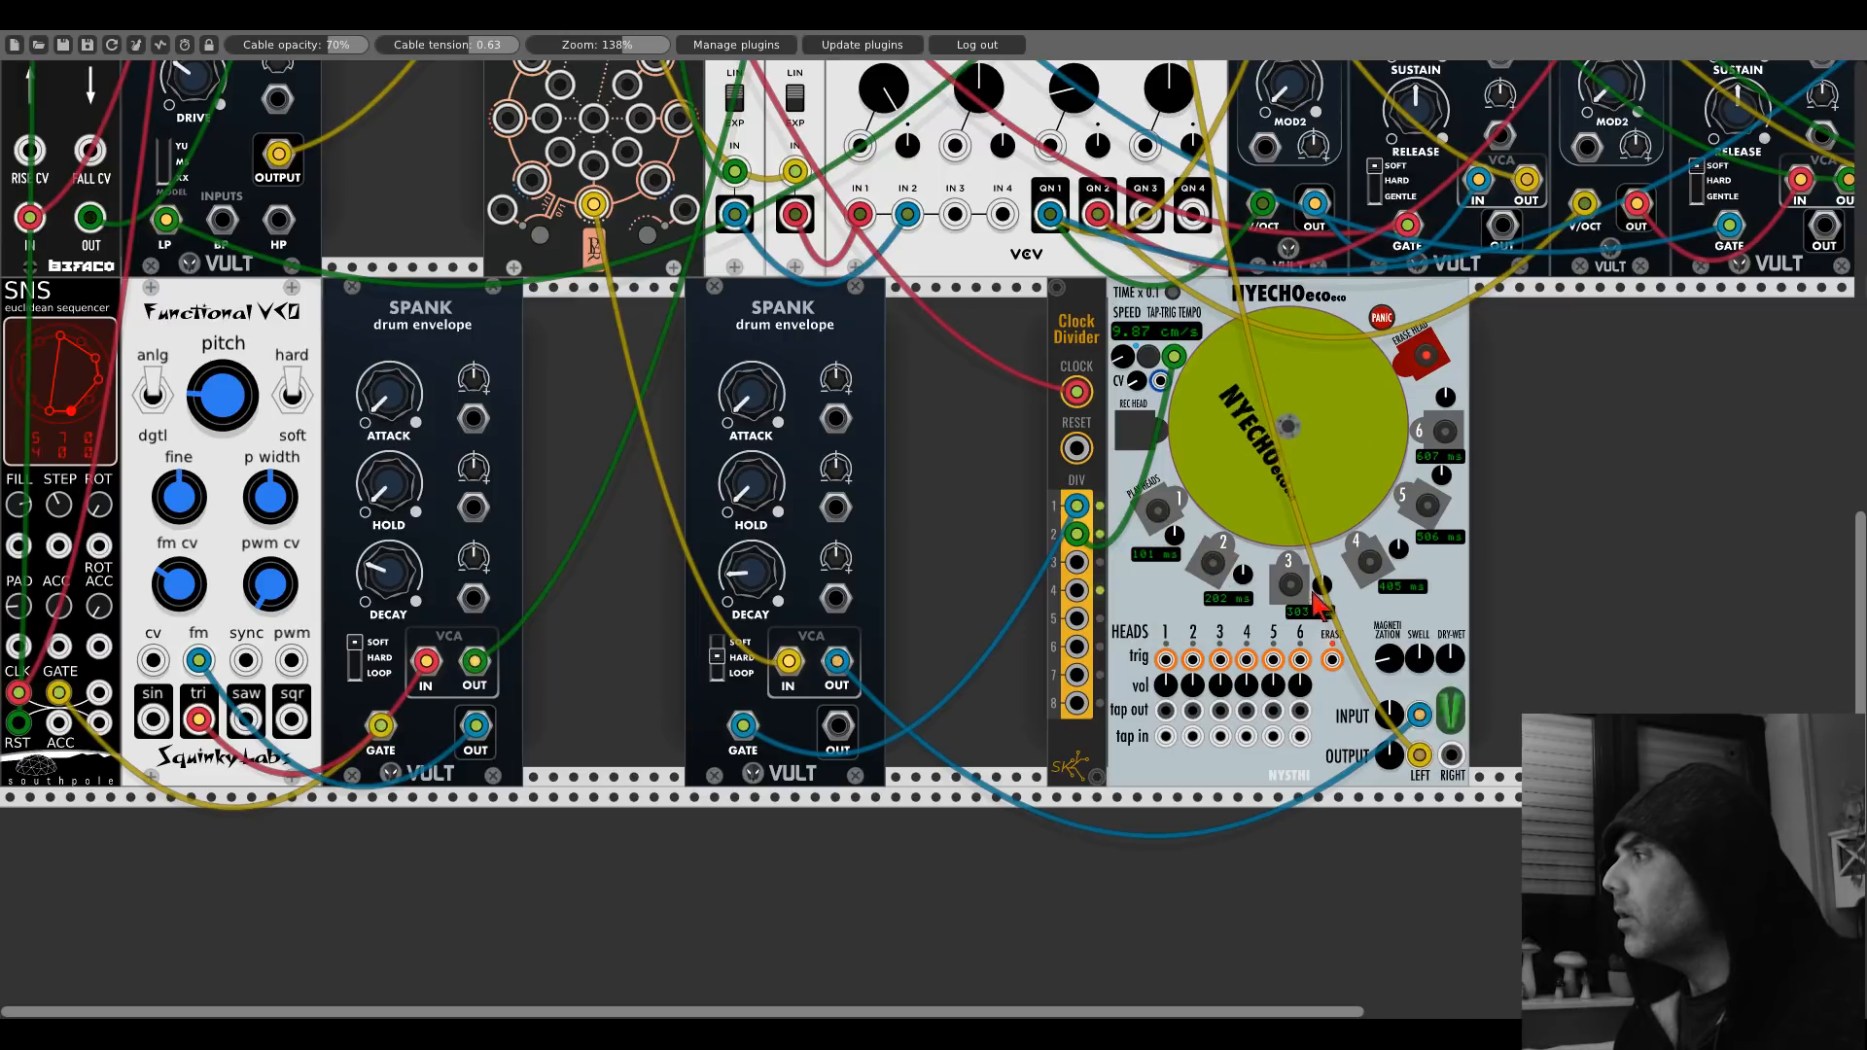
{"action": "left_click_drag", "start_coordinate": [1321, 585], "coordinate": [1313, 598]}
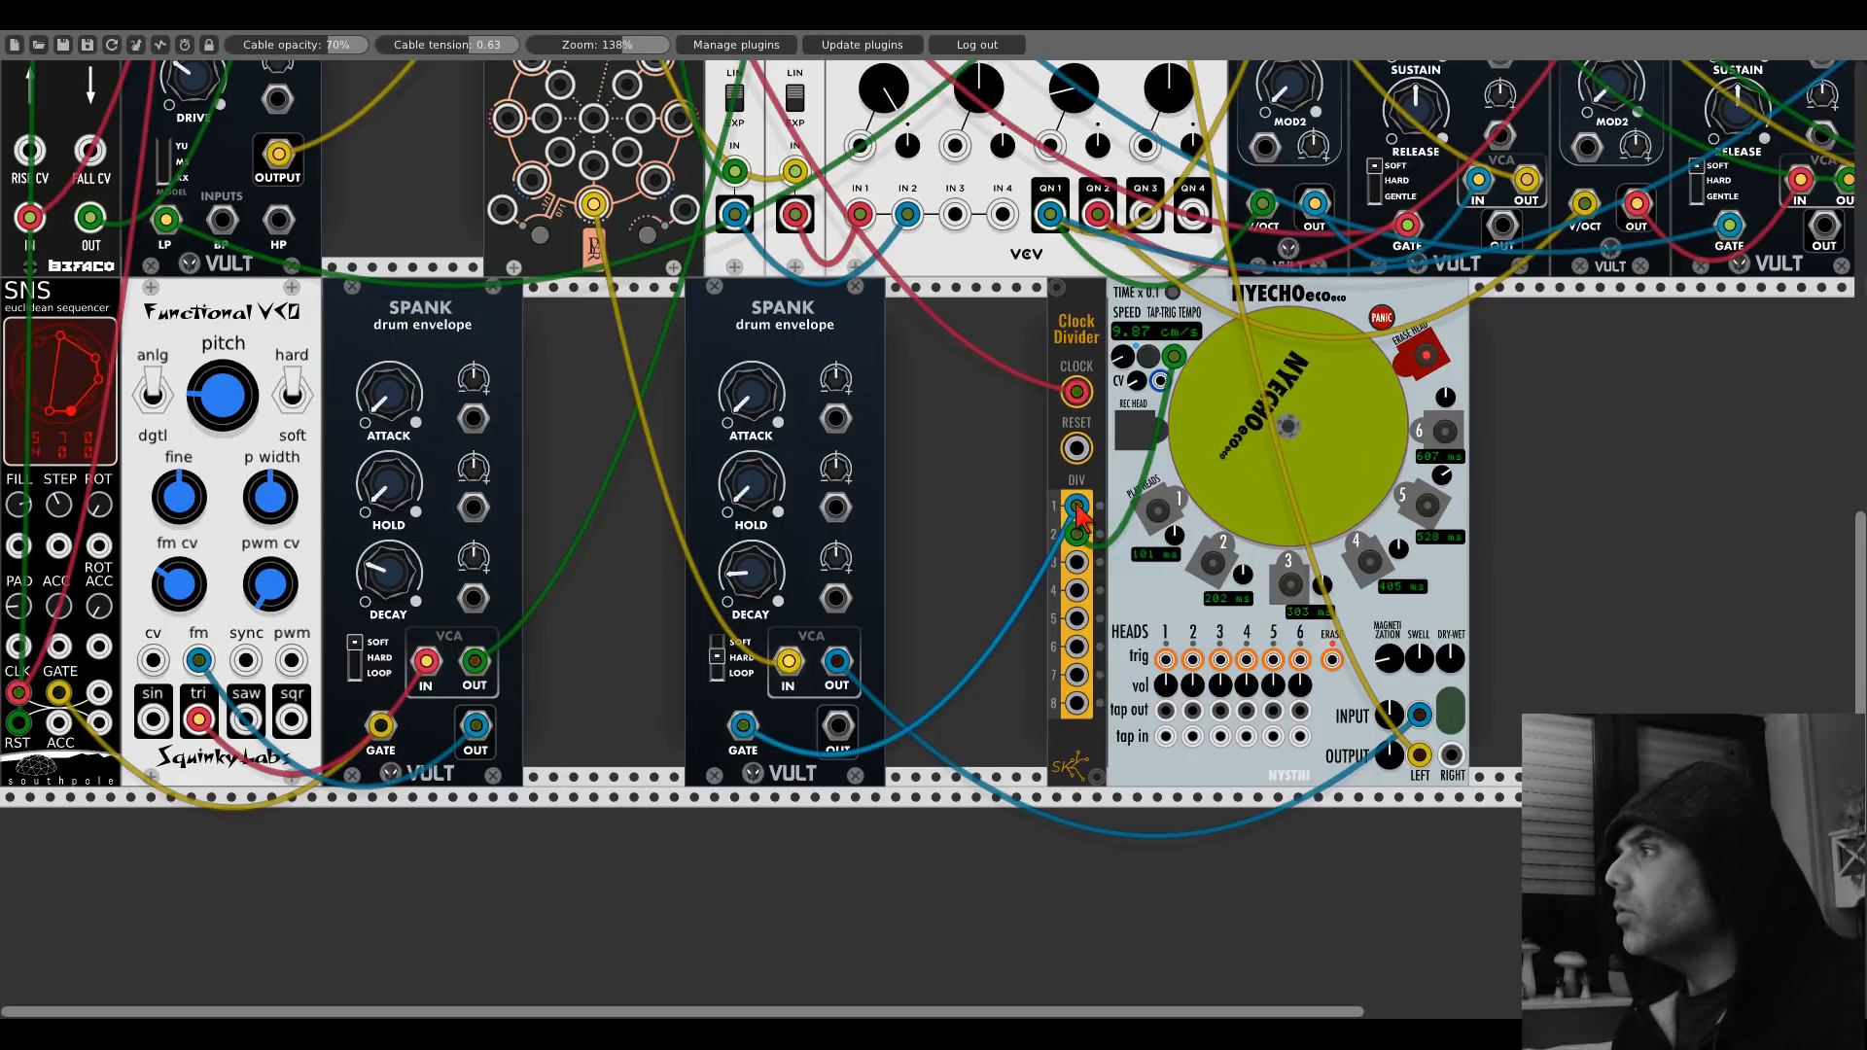
Repatch the second Spank's gate input to Clocked's CLK 3 output.
{"action": "scroll", "coordinate": [749, 744], "scroll_direction": "up", "scroll_amount": 20}
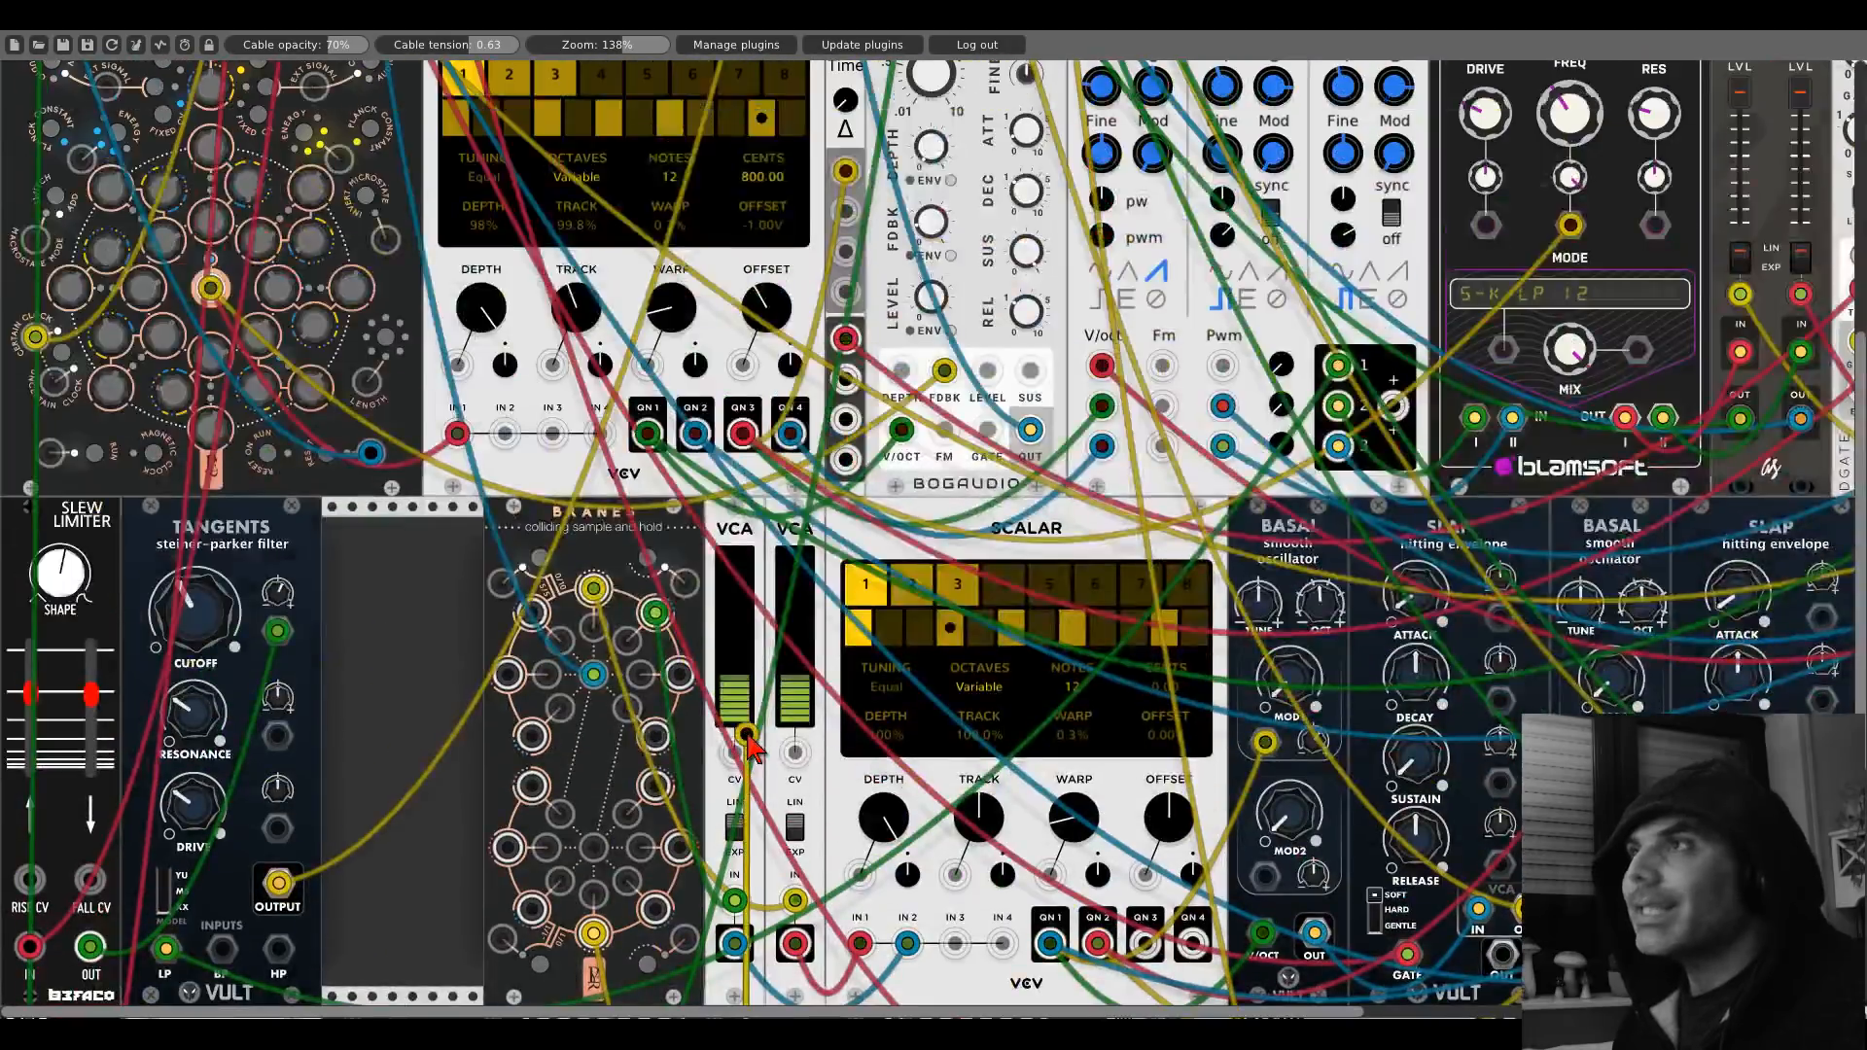
{"action": "scroll", "coordinate": [745, 731], "scroll_direction": "up", "scroll_amount": 4}
{"action": "left_click_drag", "start_coordinate": [745, 732], "coordinate": [361, 499]}
{"action": "scroll", "coordinate": [761, 533], "scroll_direction": "down", "scroll_amount": 10}
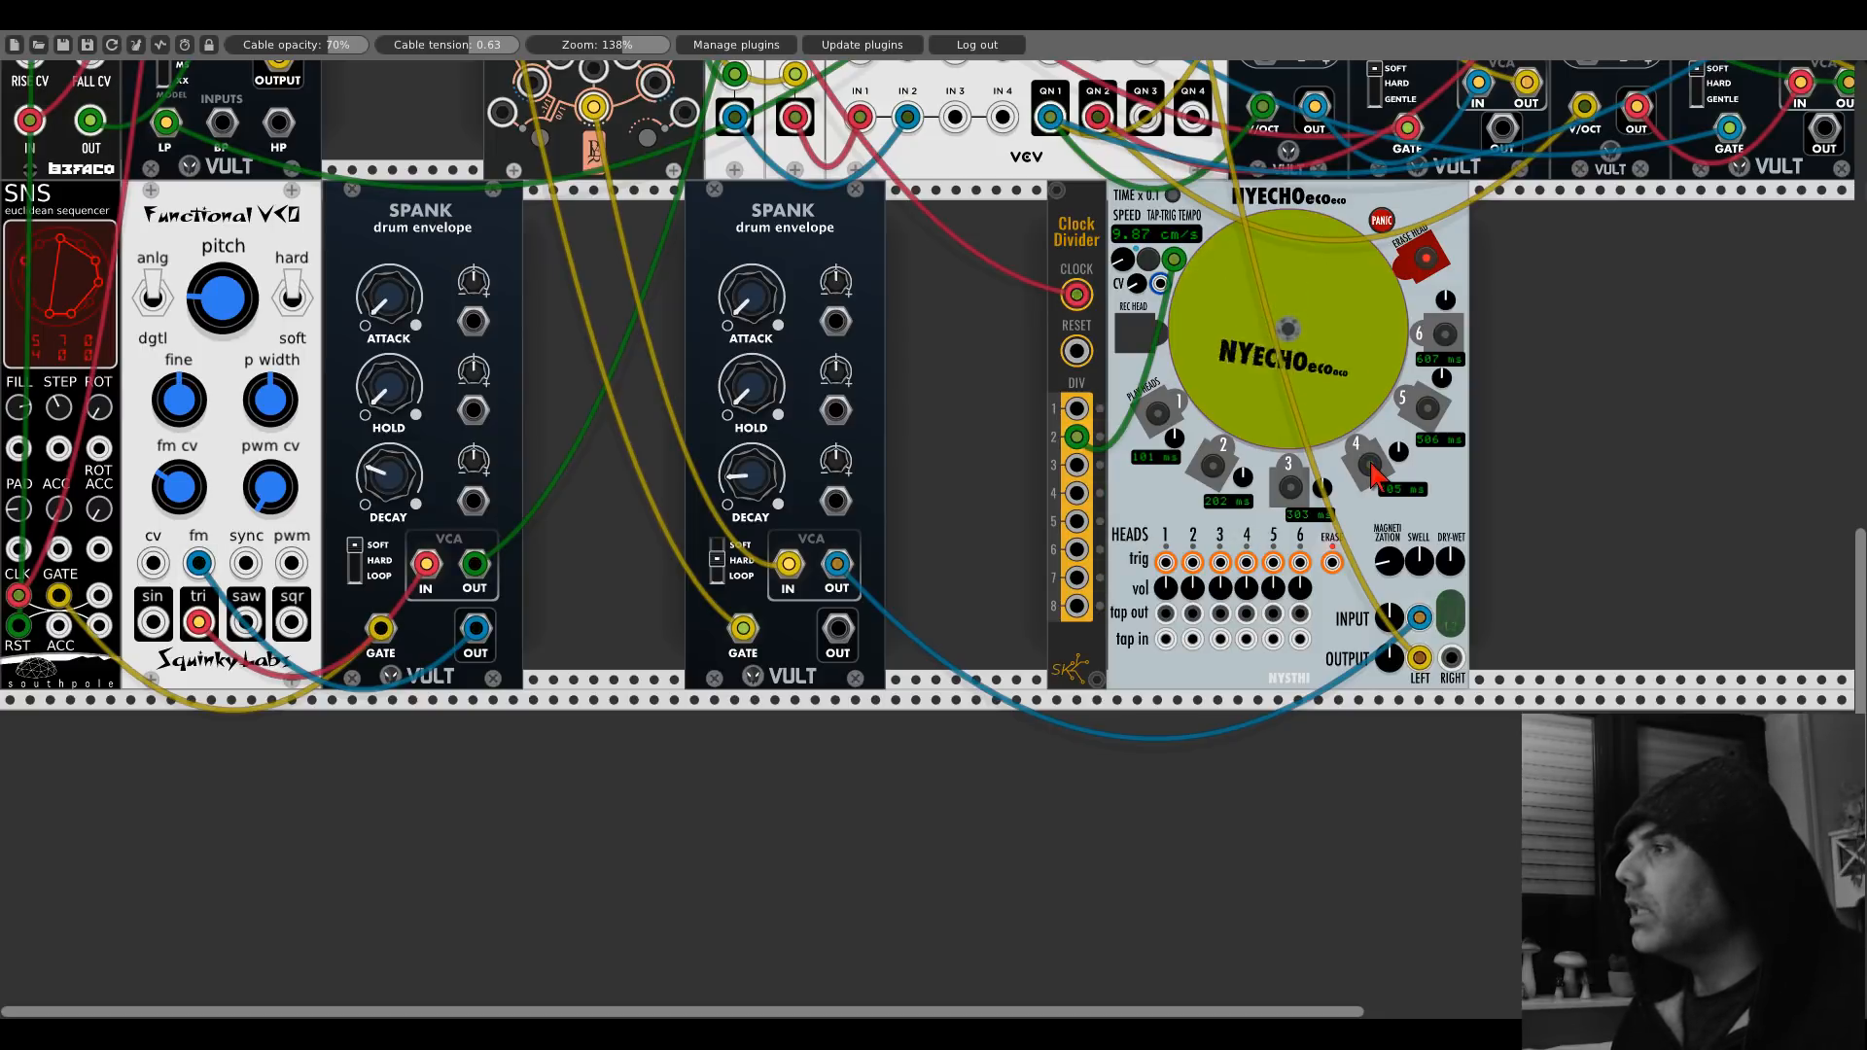
Delete the NYECHO and Clock Divider modules and patch the second Spank's VCA output directly into mixer channel 9.
{"action": "right_click", "coordinate": [1336, 208]}
{"action": "left_click", "coordinate": [1381, 404]}
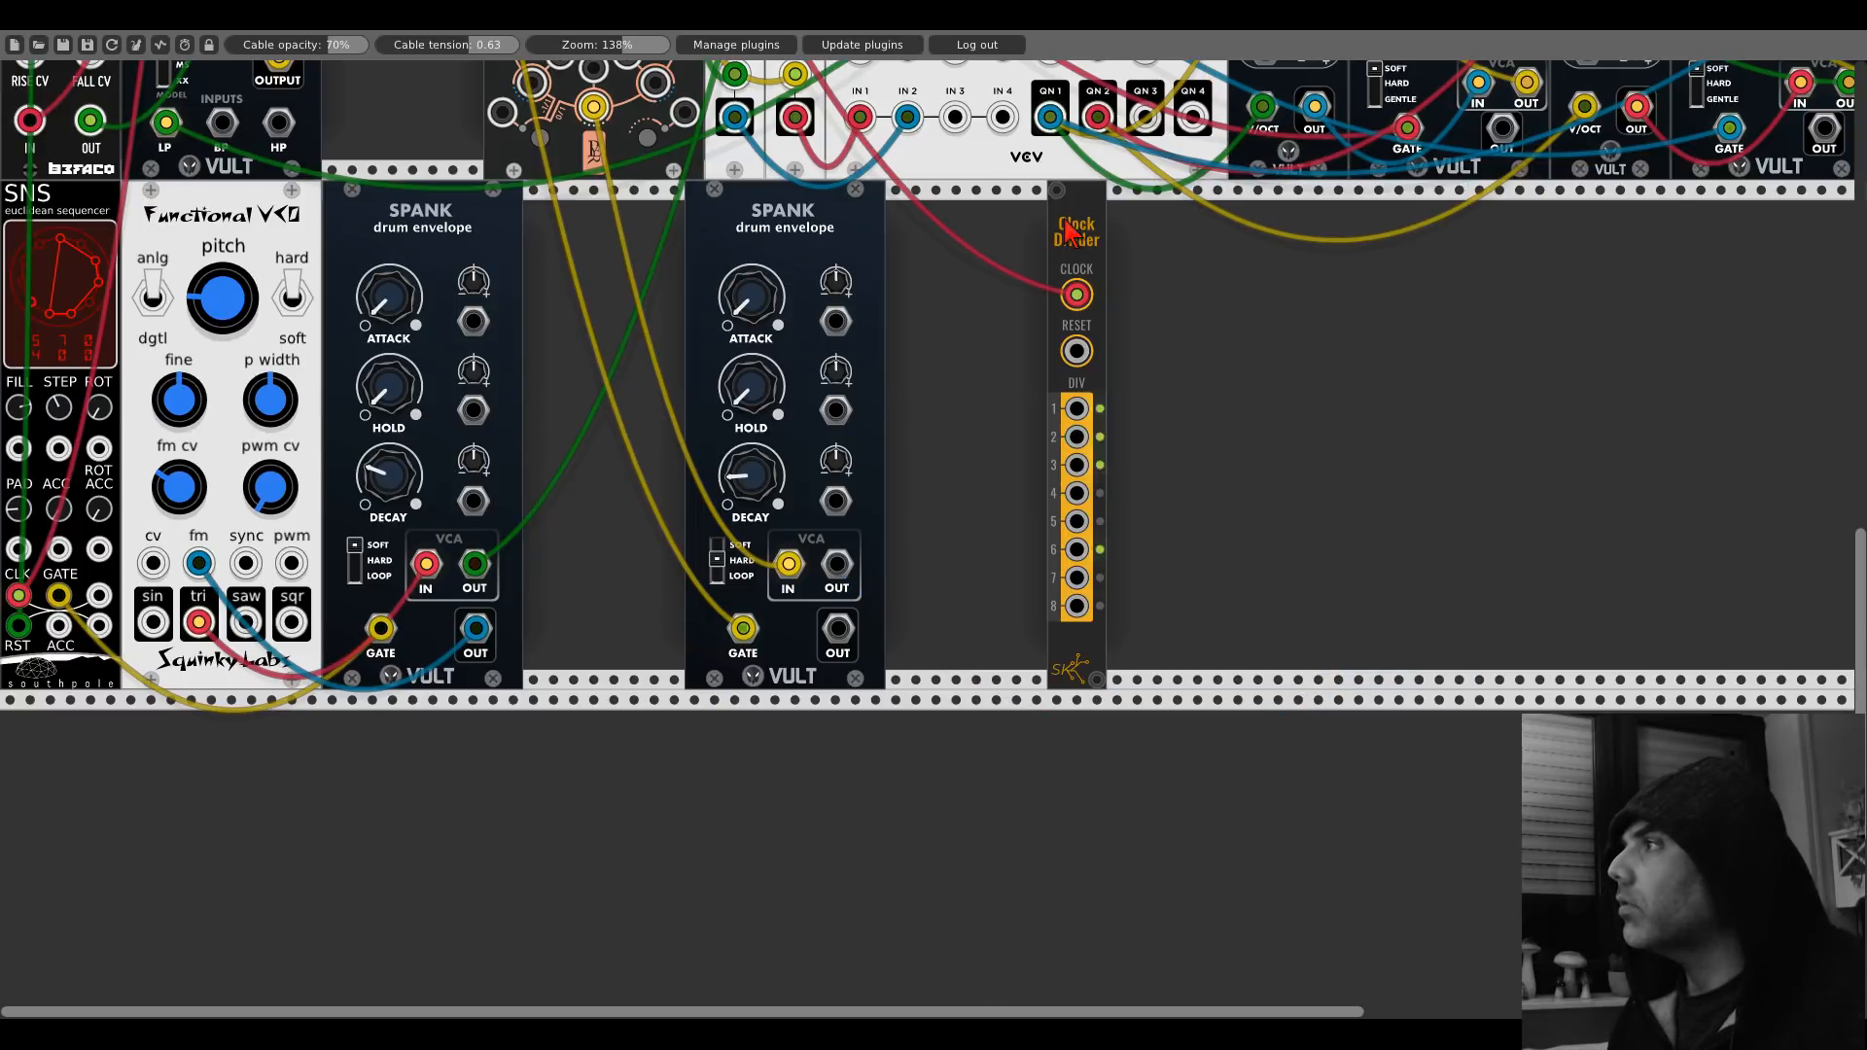
{"action": "right_click", "coordinate": [1067, 232]}
{"action": "left_click", "coordinate": [1102, 414]}
{"action": "left_click_drag", "start_coordinate": [837, 564], "coordinate": [1009, 101]}
{"action": "scroll", "coordinate": [861, 569], "scroll_direction": "up", "scroll_amount": 10}
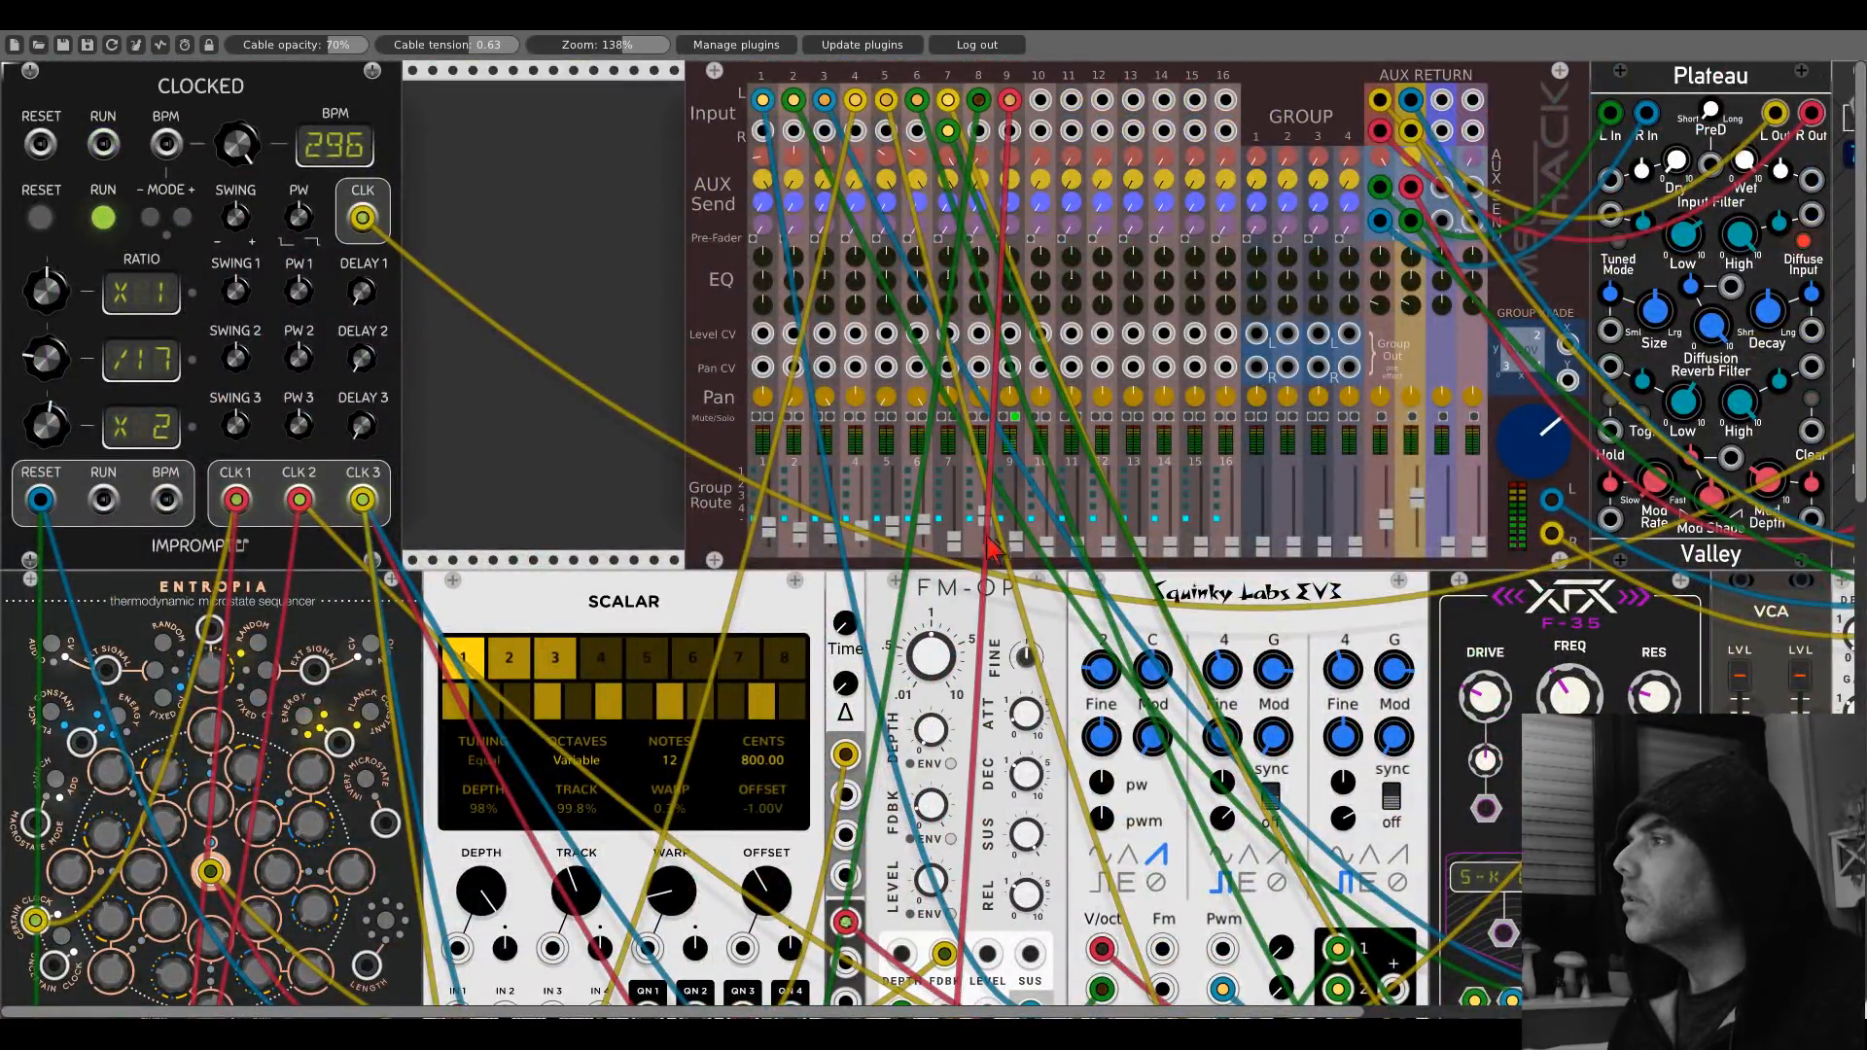
Make room ahead of the second Spank and add an AudibleInstruments Bernoulli Gate there.
{"action": "scroll", "coordinate": [783, 506], "scroll_direction": "down", "scroll_amount": 10}
{"action": "left_click_drag", "start_coordinate": [783, 506], "coordinate": [783, 491]}
{"action": "key", "text": "Delete"}
{"action": "key", "text": "Return"}
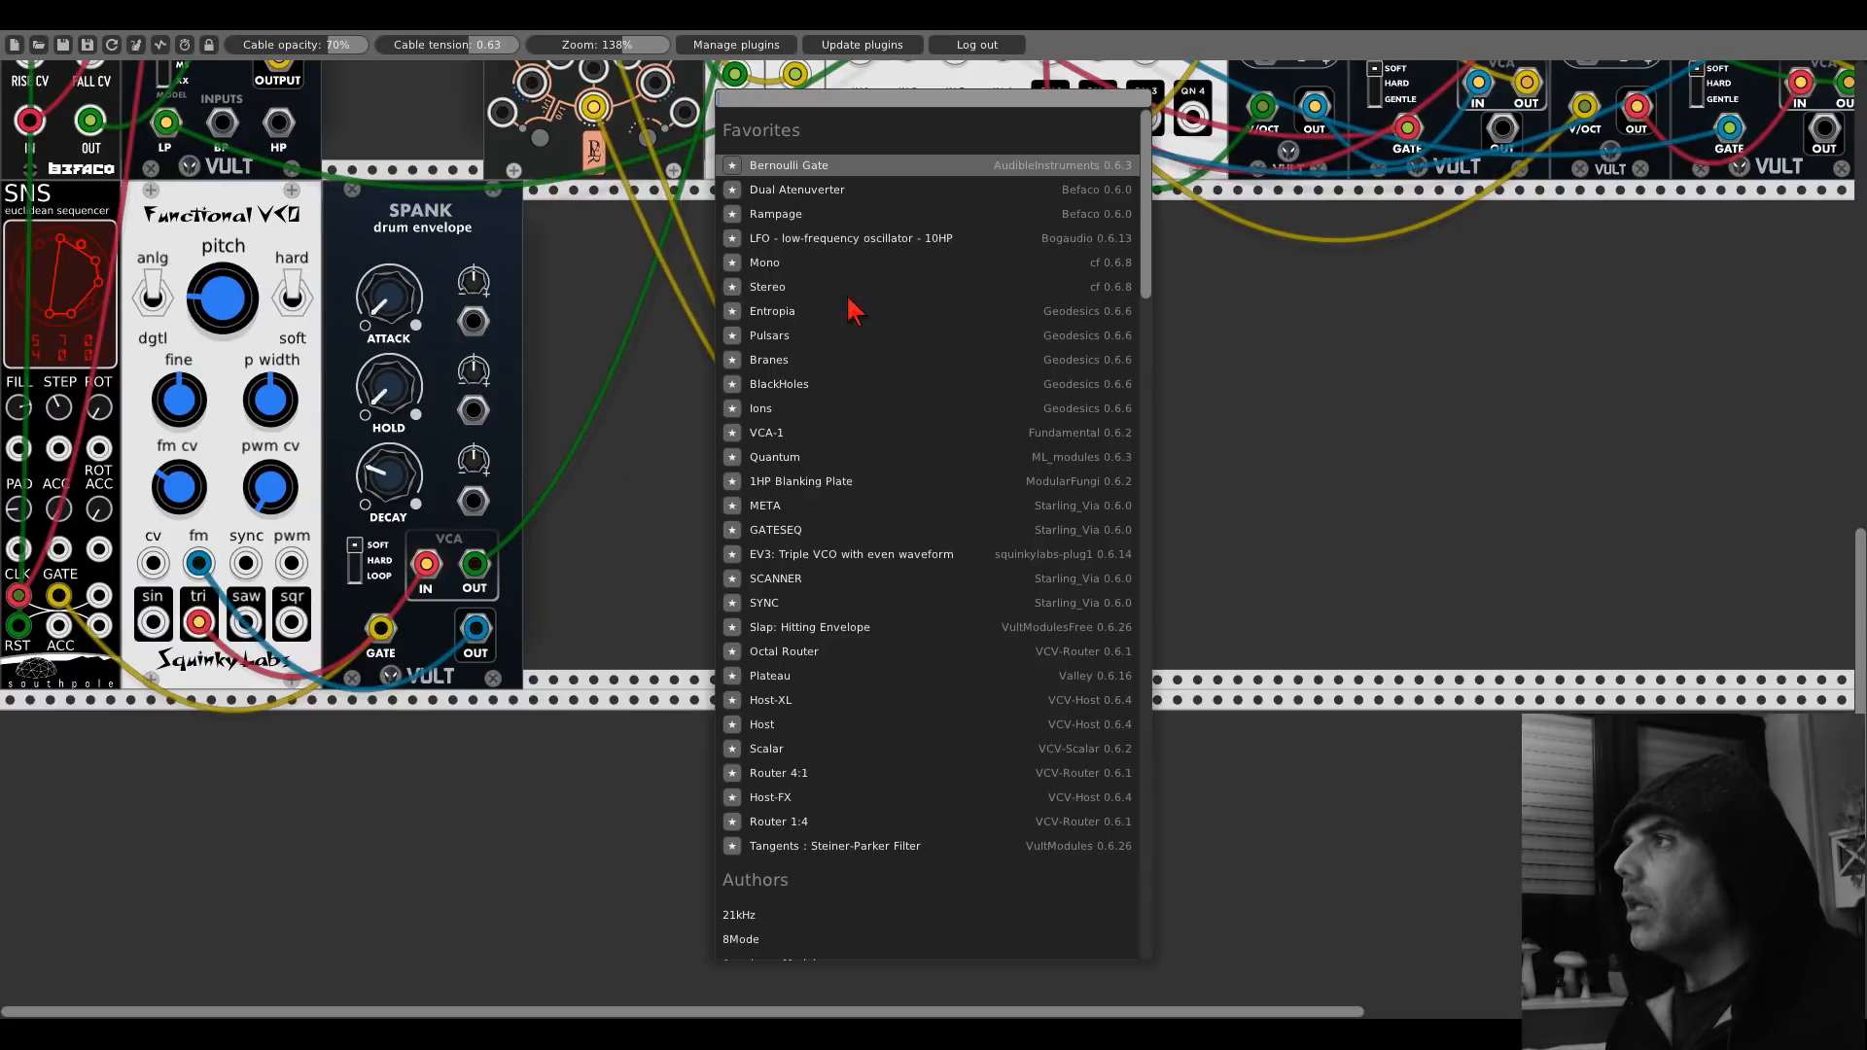
{"action": "left_click", "coordinate": [807, 167]}
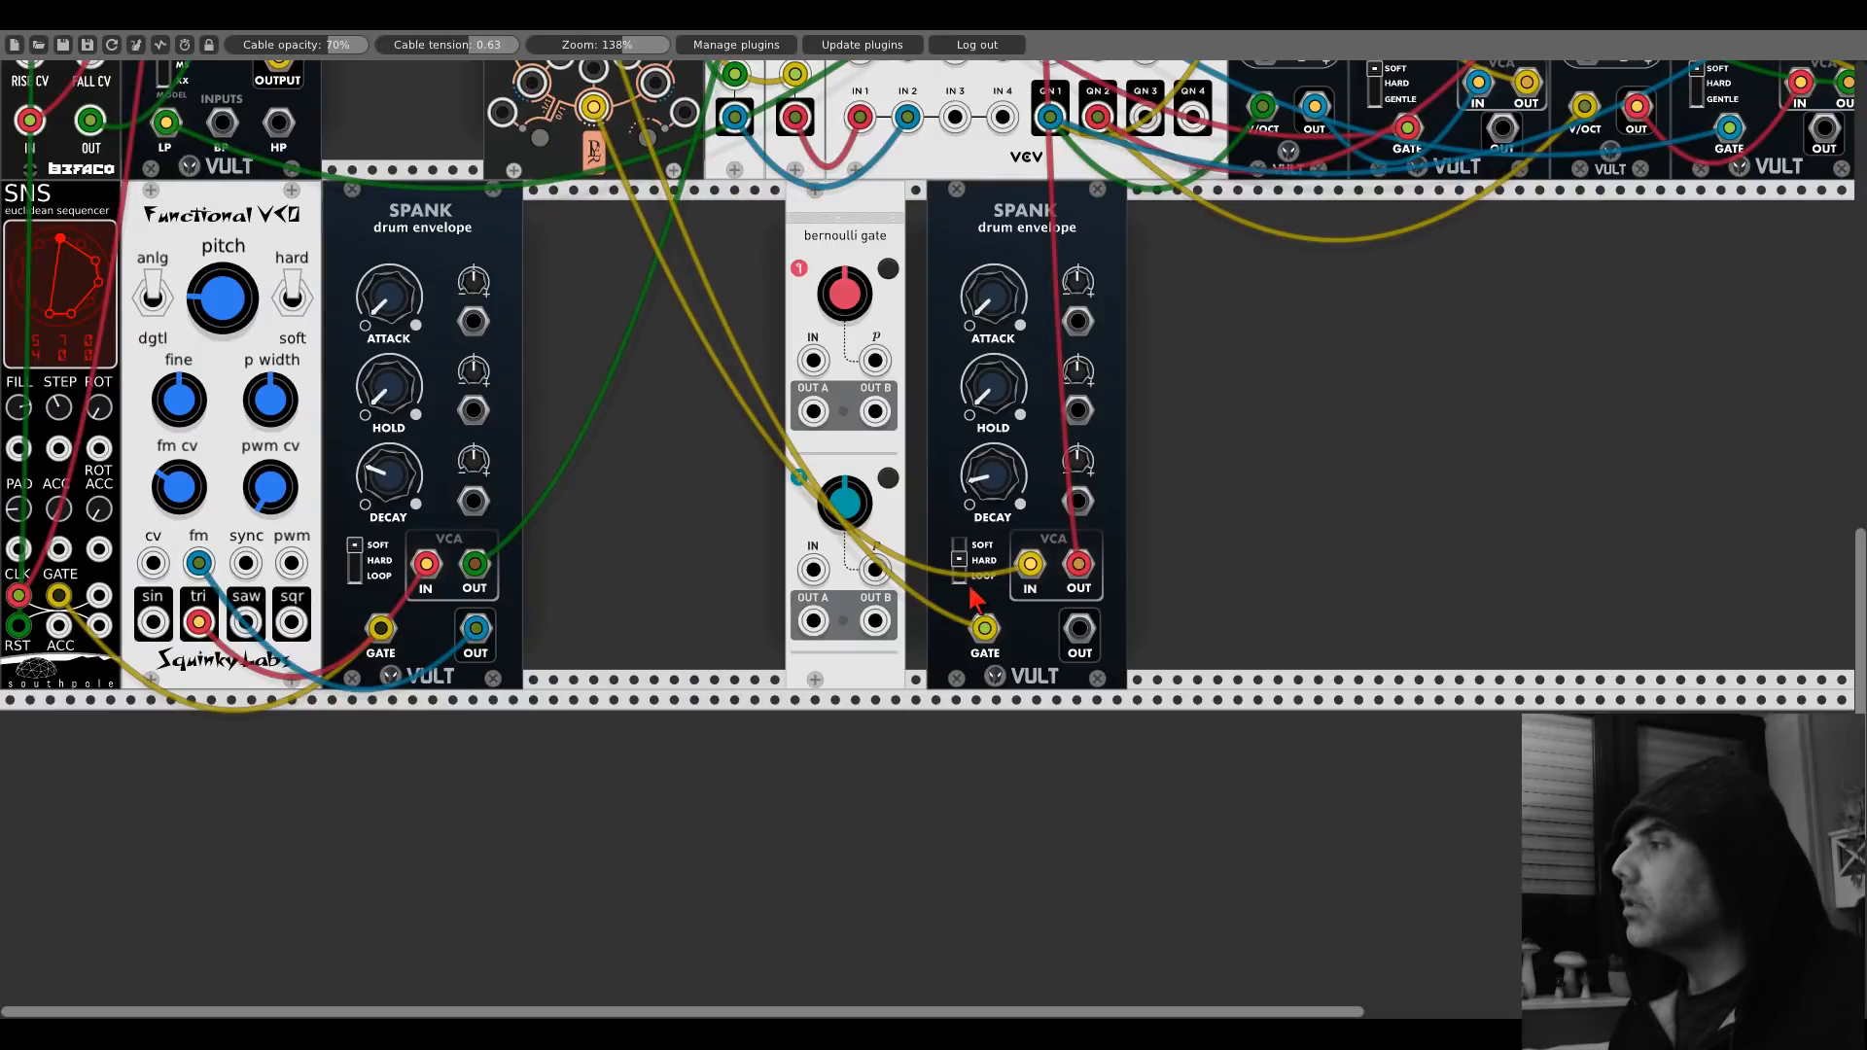
Run Spank's gate cable through the first Bernoulli channel, from its input to OUT A, and place Spank directly beside the module.
{"action": "mouse_move", "coordinate": [985, 627]}
{"action": "left_mouse_down"}
{"action": "mouse_move", "coordinate": [813, 362]}
{"action": "mouse_move", "coordinate": [825, 433]}
{"action": "mouse_move", "coordinate": [984, 631]}
{"action": "left_mouse_up"}
{"action": "left_click_drag", "start_coordinate": [981, 222], "coordinate": [961, 221]}
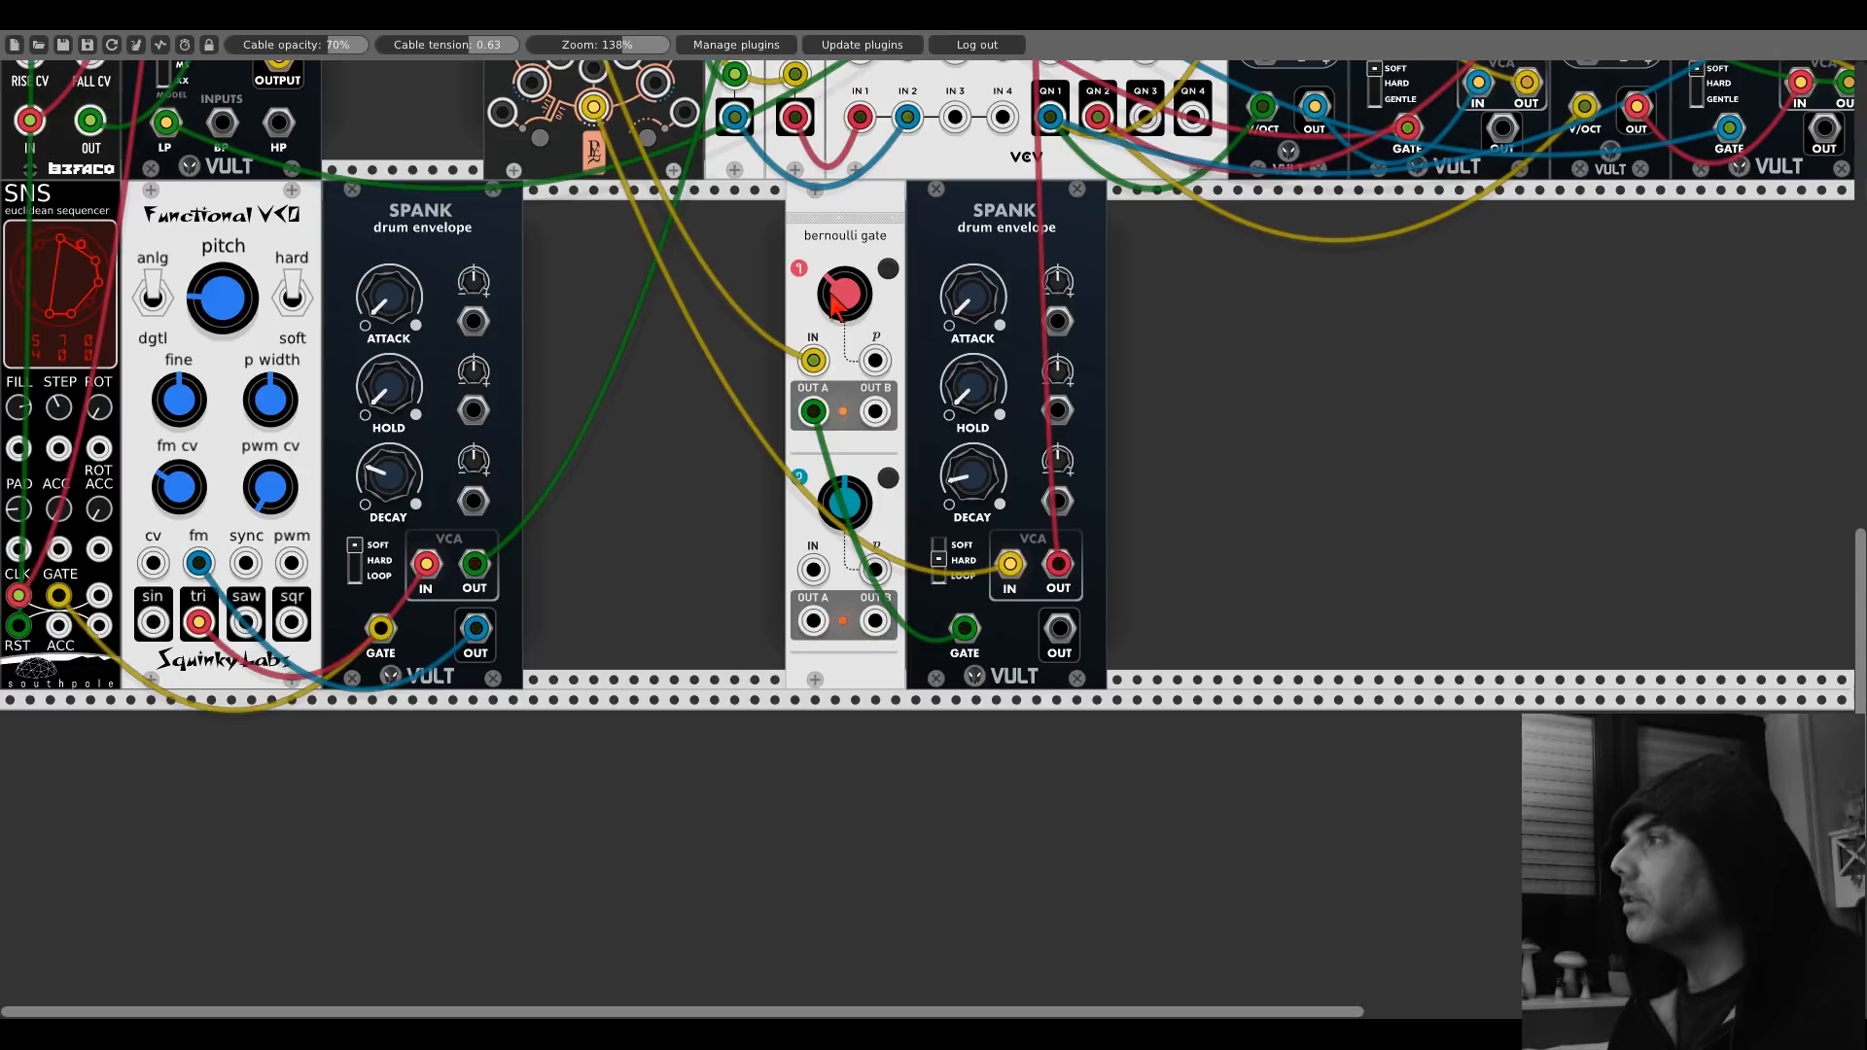
Patch a Branes output into the second Spank's decay modulation input.
{"action": "left_click_drag", "start_coordinate": [972, 477], "coordinate": [679, 284]}
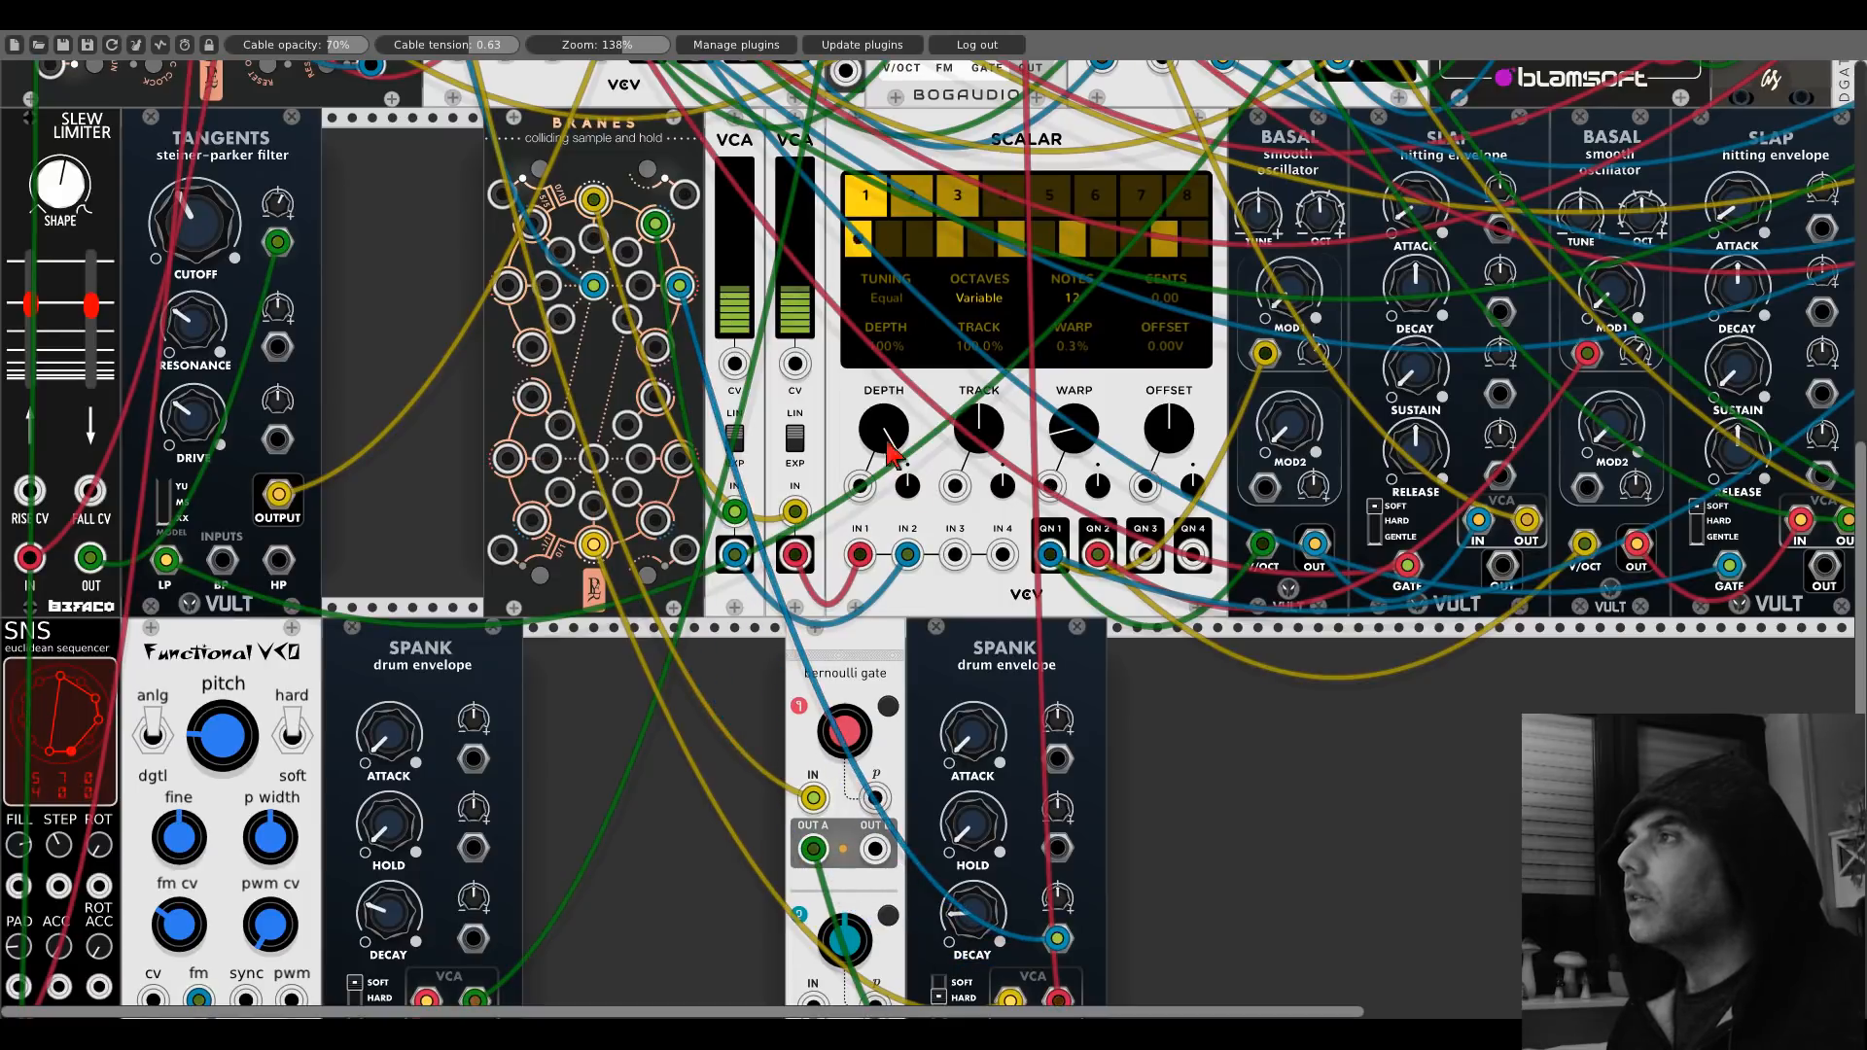
{"action": "scroll", "coordinate": [891, 453], "scroll_direction": "down", "scroll_amount": 5}
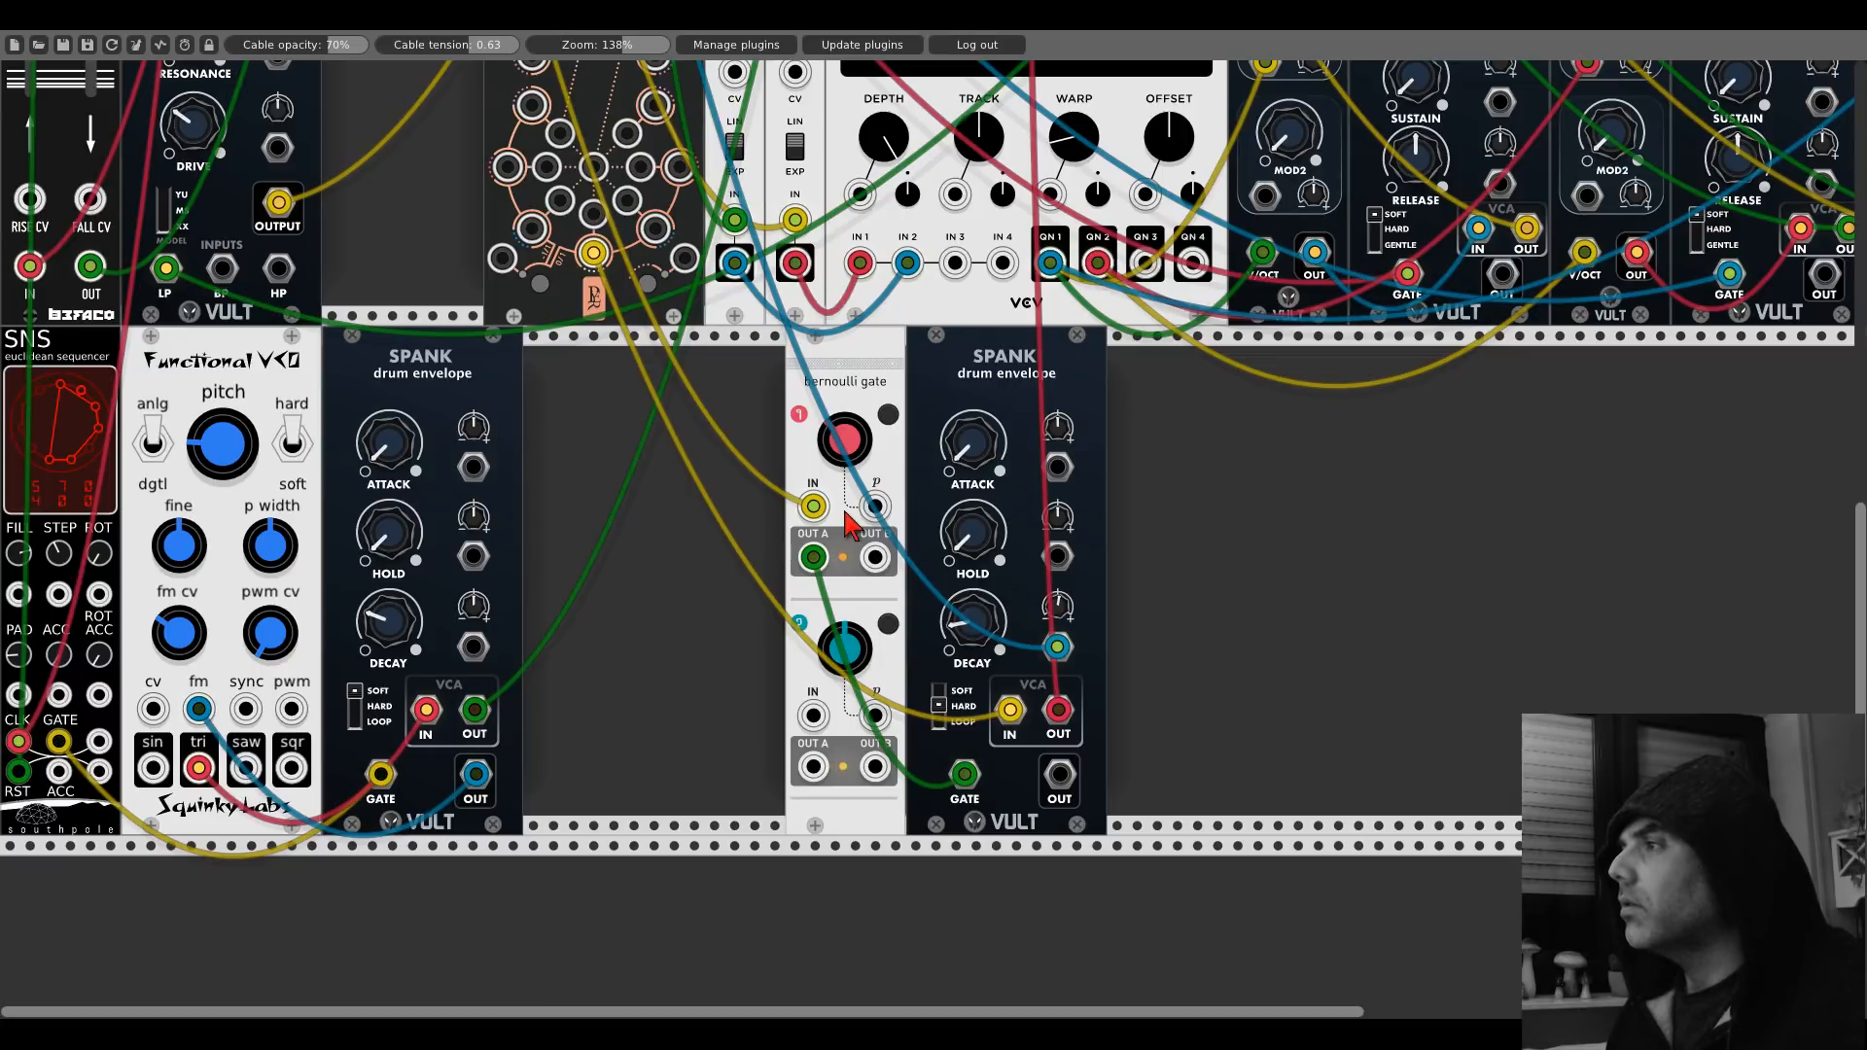
{"action": "scroll", "coordinate": [1019, 428], "scroll_direction": "up", "scroll_amount": 10}
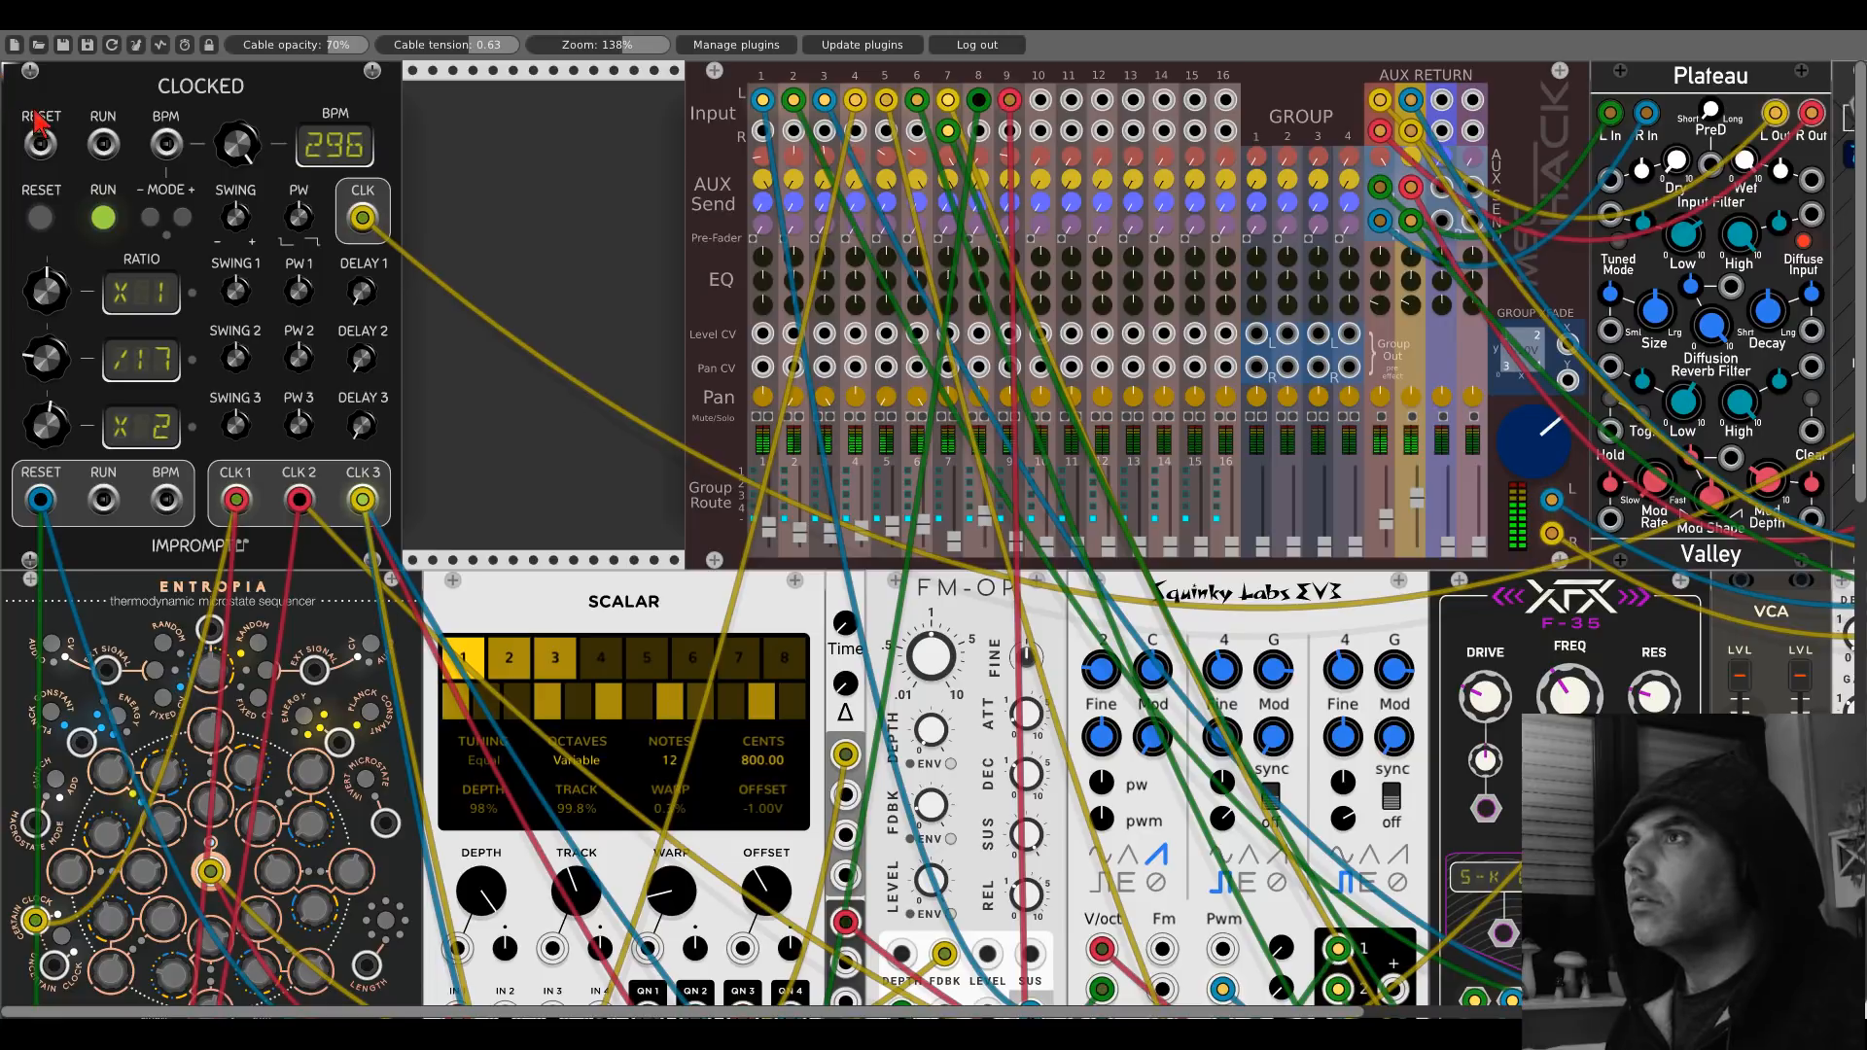
{"action": "mouse_move", "coordinate": [637, 45]}
{"action": "left_mouse_down"}
{"action": "mouse_move", "coordinate": [596, 45]}
{"action": "mouse_move", "coordinate": [646, 51]}
{"action": "left_mouse_up"}
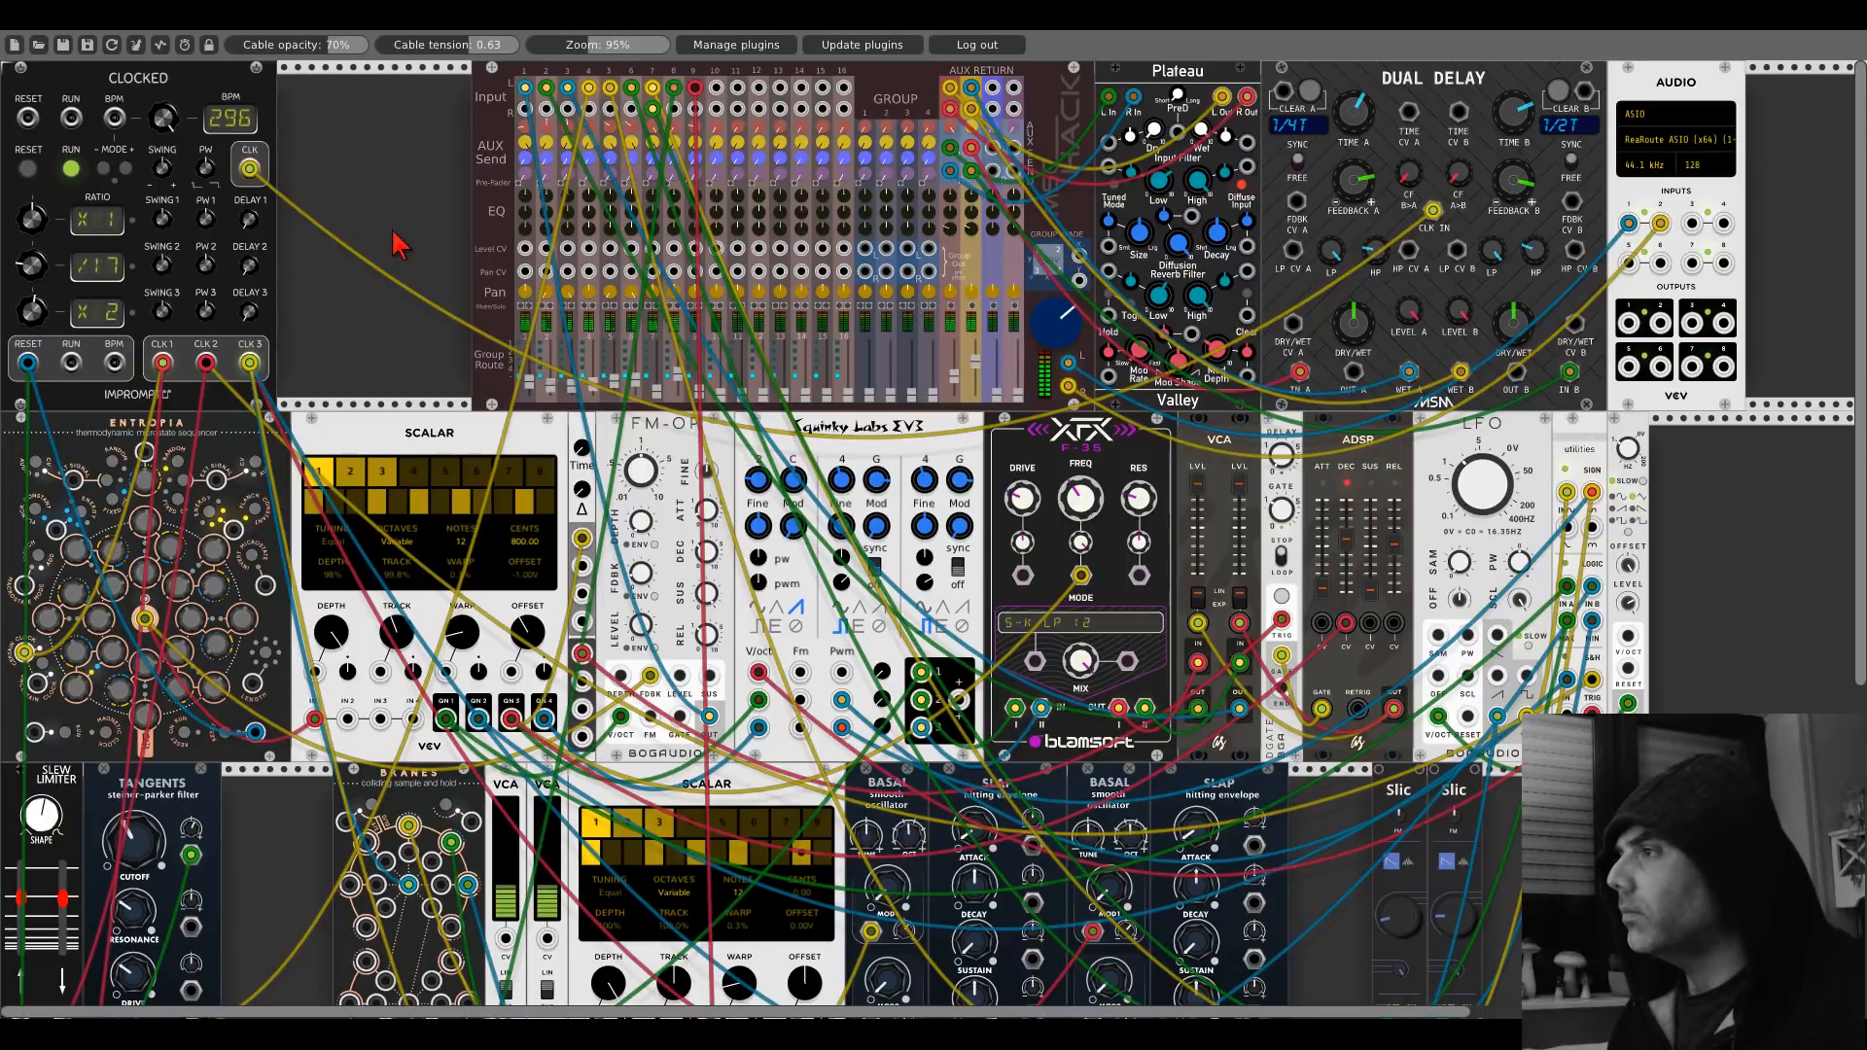
Move the Bernoulli Gate and the second Spank closer to the first Spank, keeping the two modules side by side.
{"action": "scroll", "coordinate": [691, 734], "scroll_direction": "down", "scroll_amount": 8}
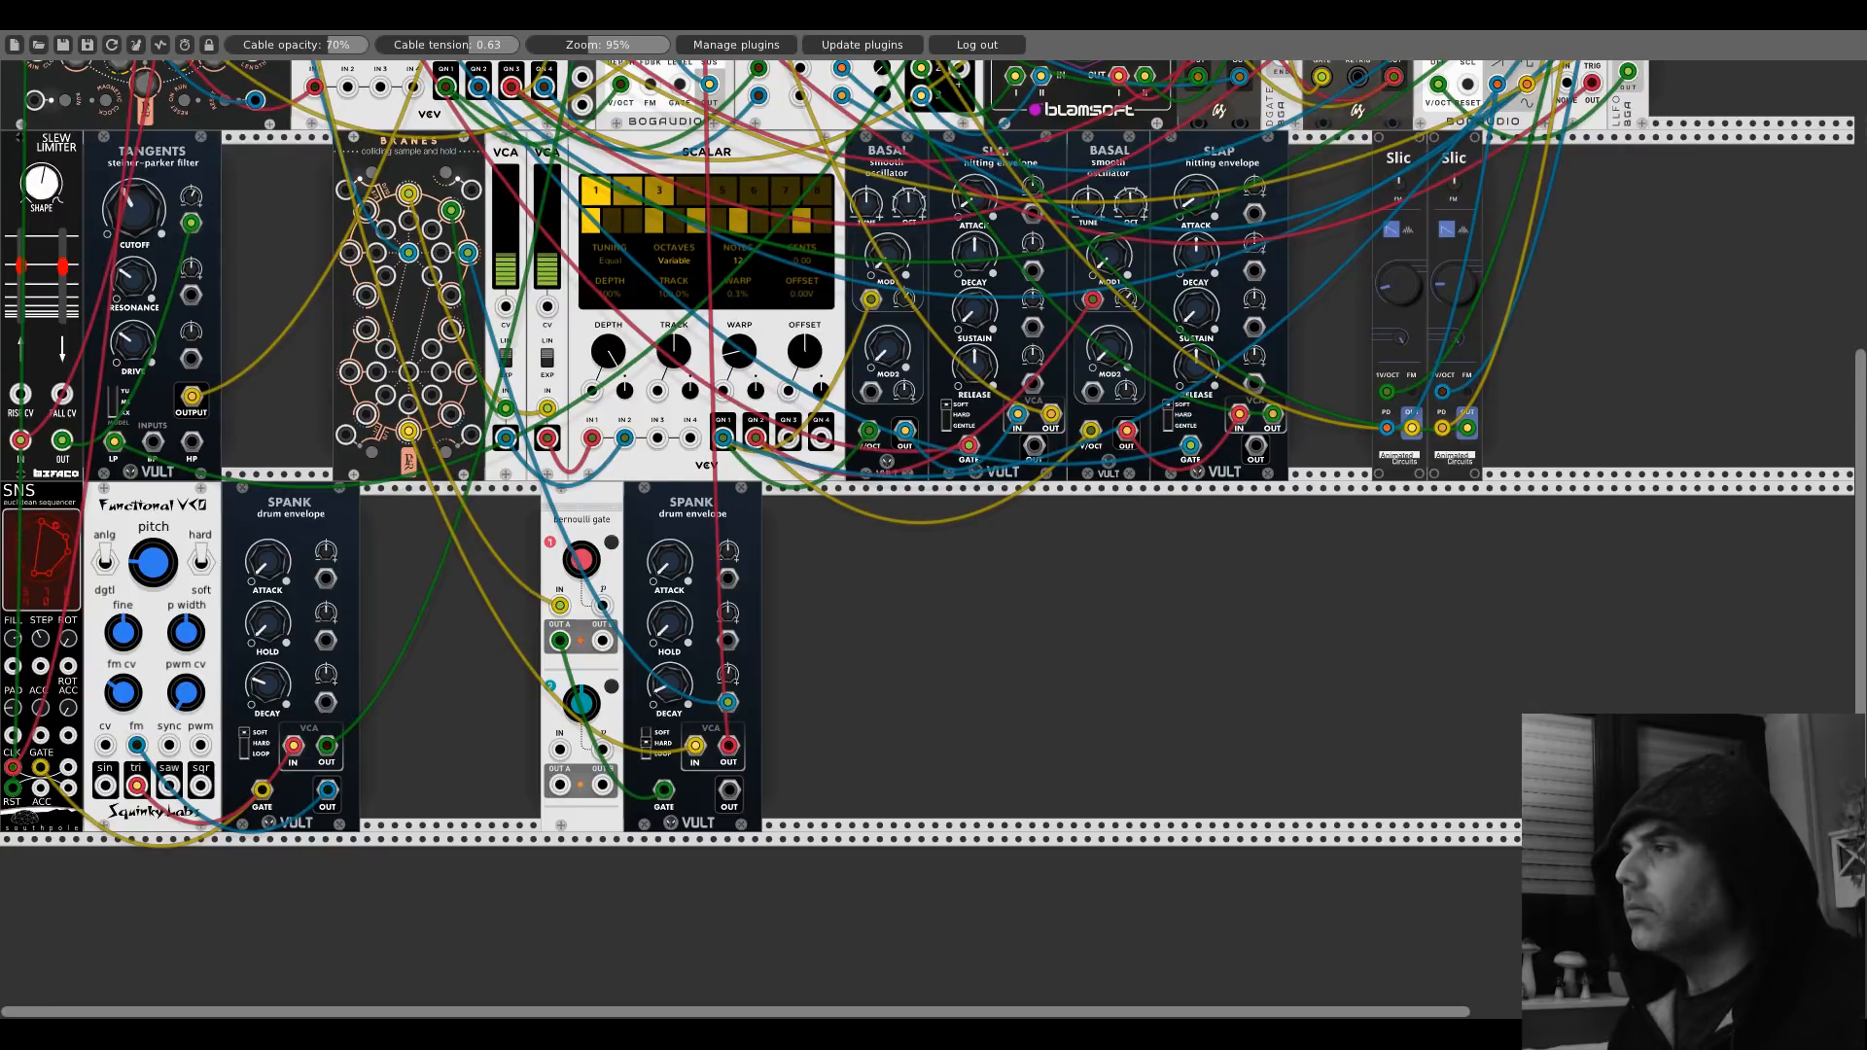
{"action": "left_click_drag", "start_coordinate": [593, 508], "coordinate": [496, 507]}
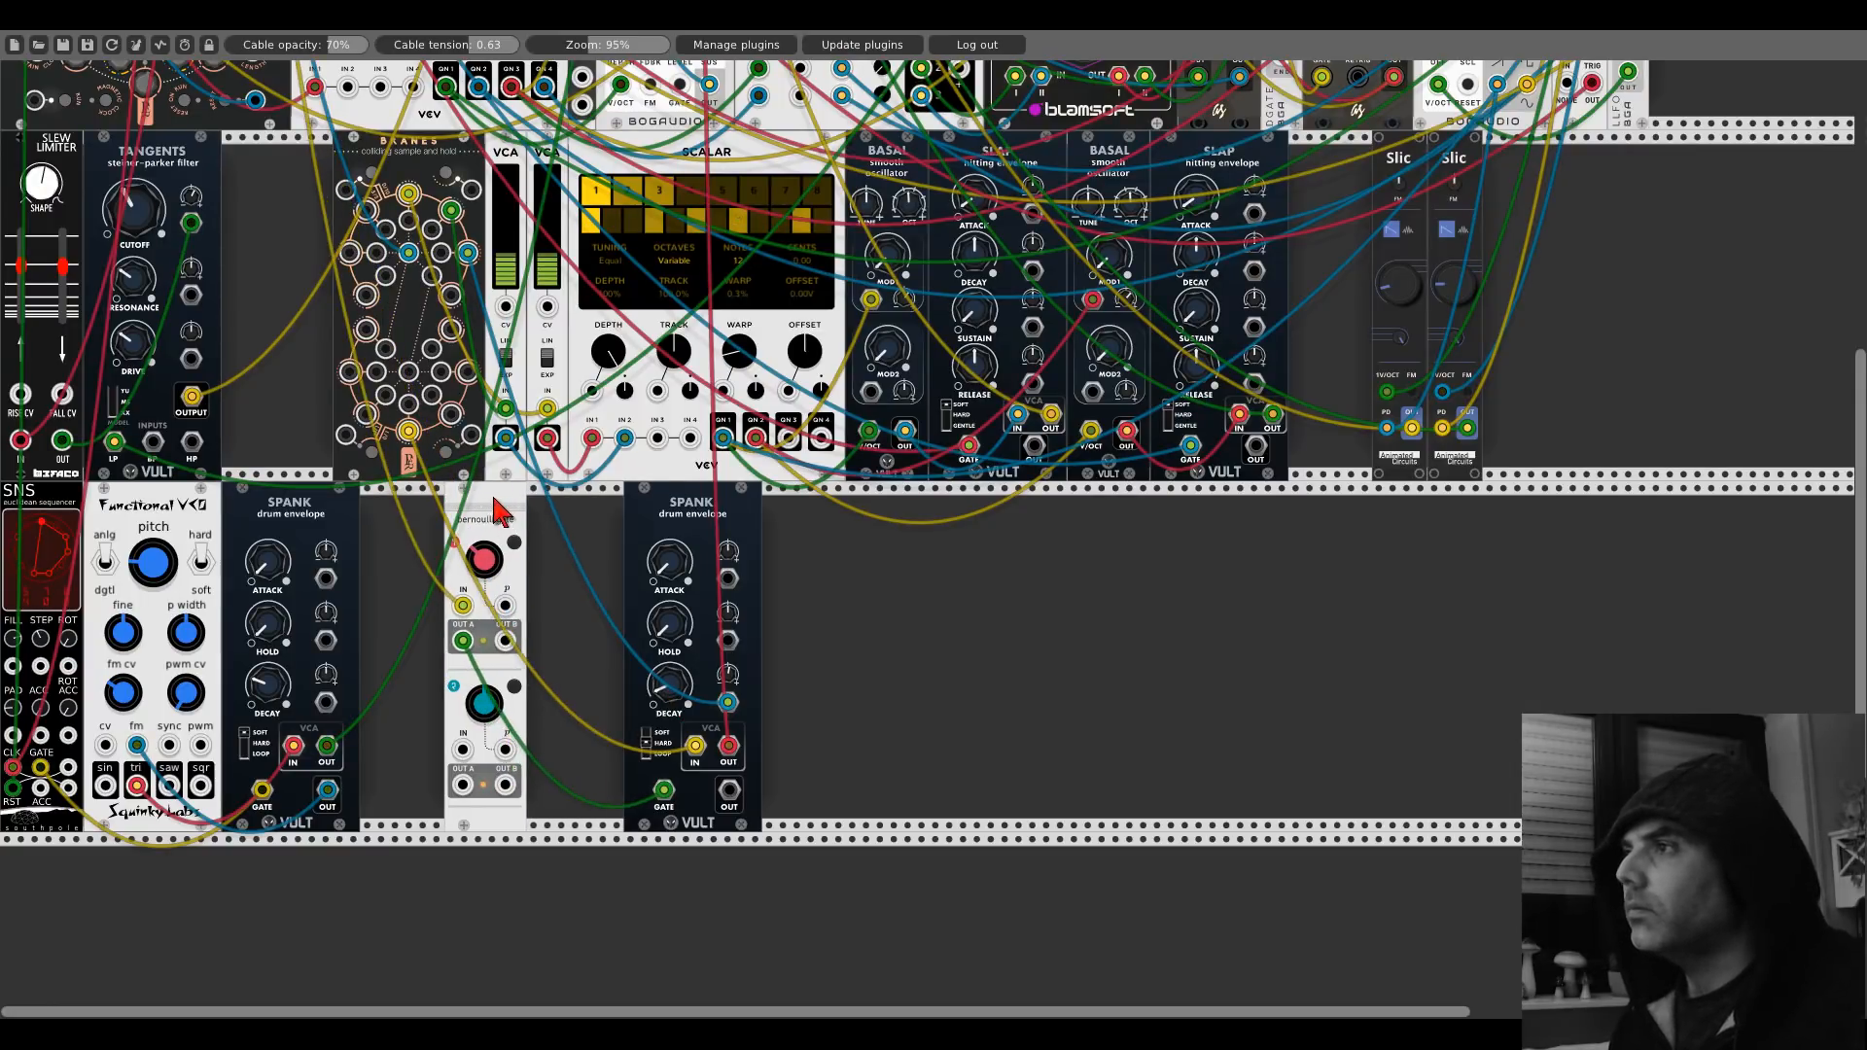
{"action": "left_click_drag", "start_coordinate": [657, 506], "coordinate": [559, 506]}
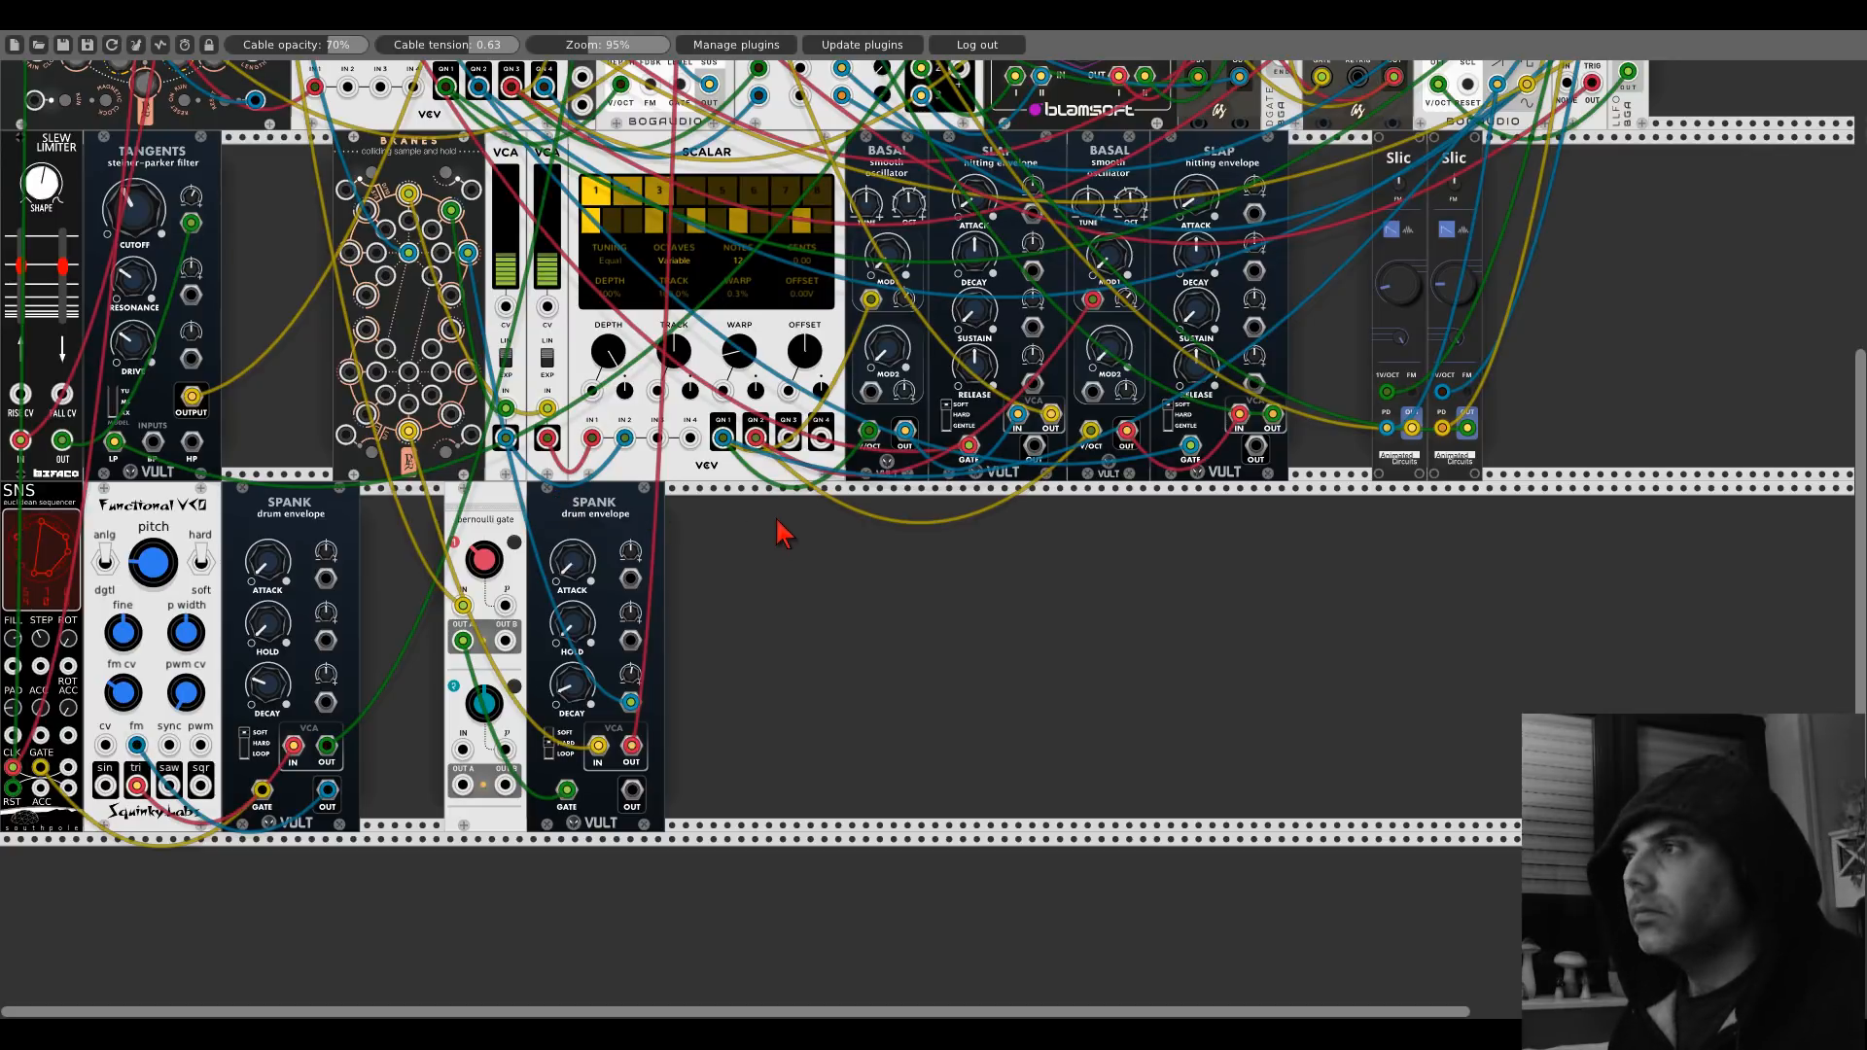
Patch mixer channel 9's pan CV input to an unused output at the upper end of Branes.
{"action": "scroll", "coordinate": [788, 530], "scroll_direction": "up", "scroll_amount": 10}
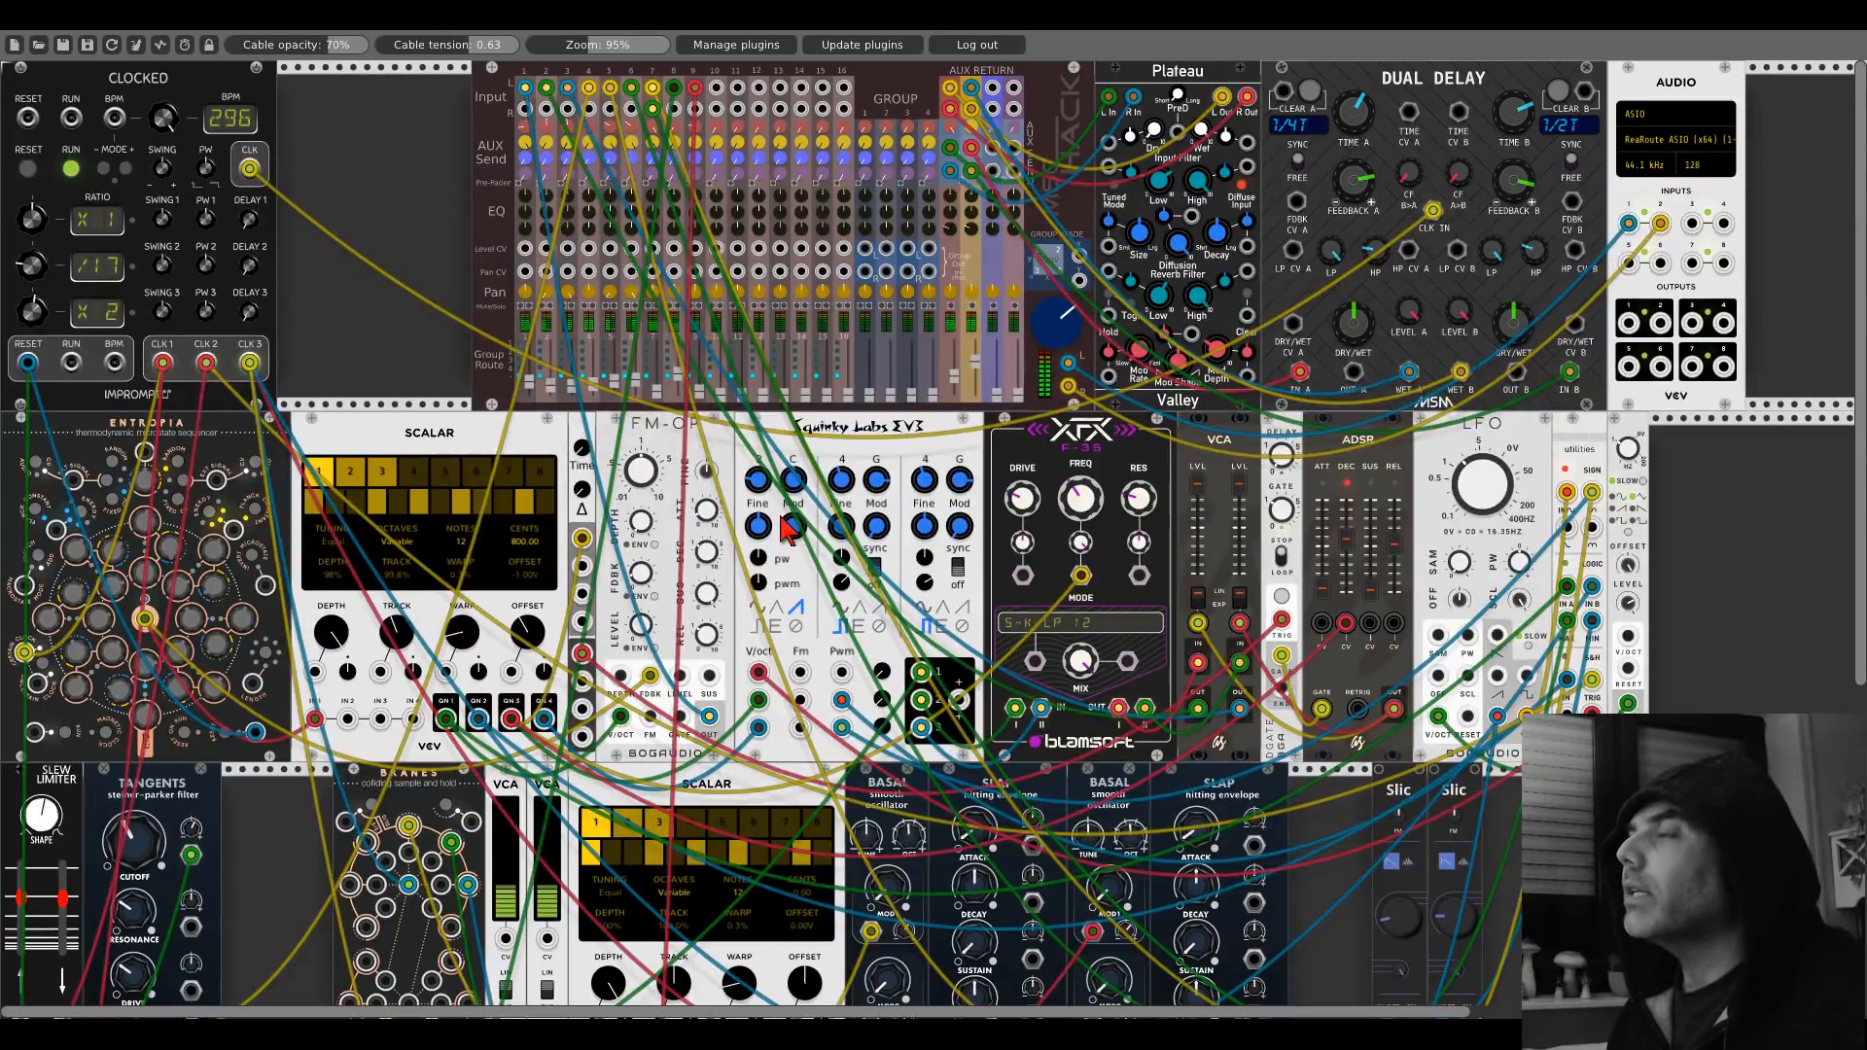
{"action": "left_click_drag", "start_coordinate": [685, 255], "coordinate": [698, 280]}
{"action": "scroll", "coordinate": [698, 282], "scroll_direction": "down", "scroll_amount": 4}
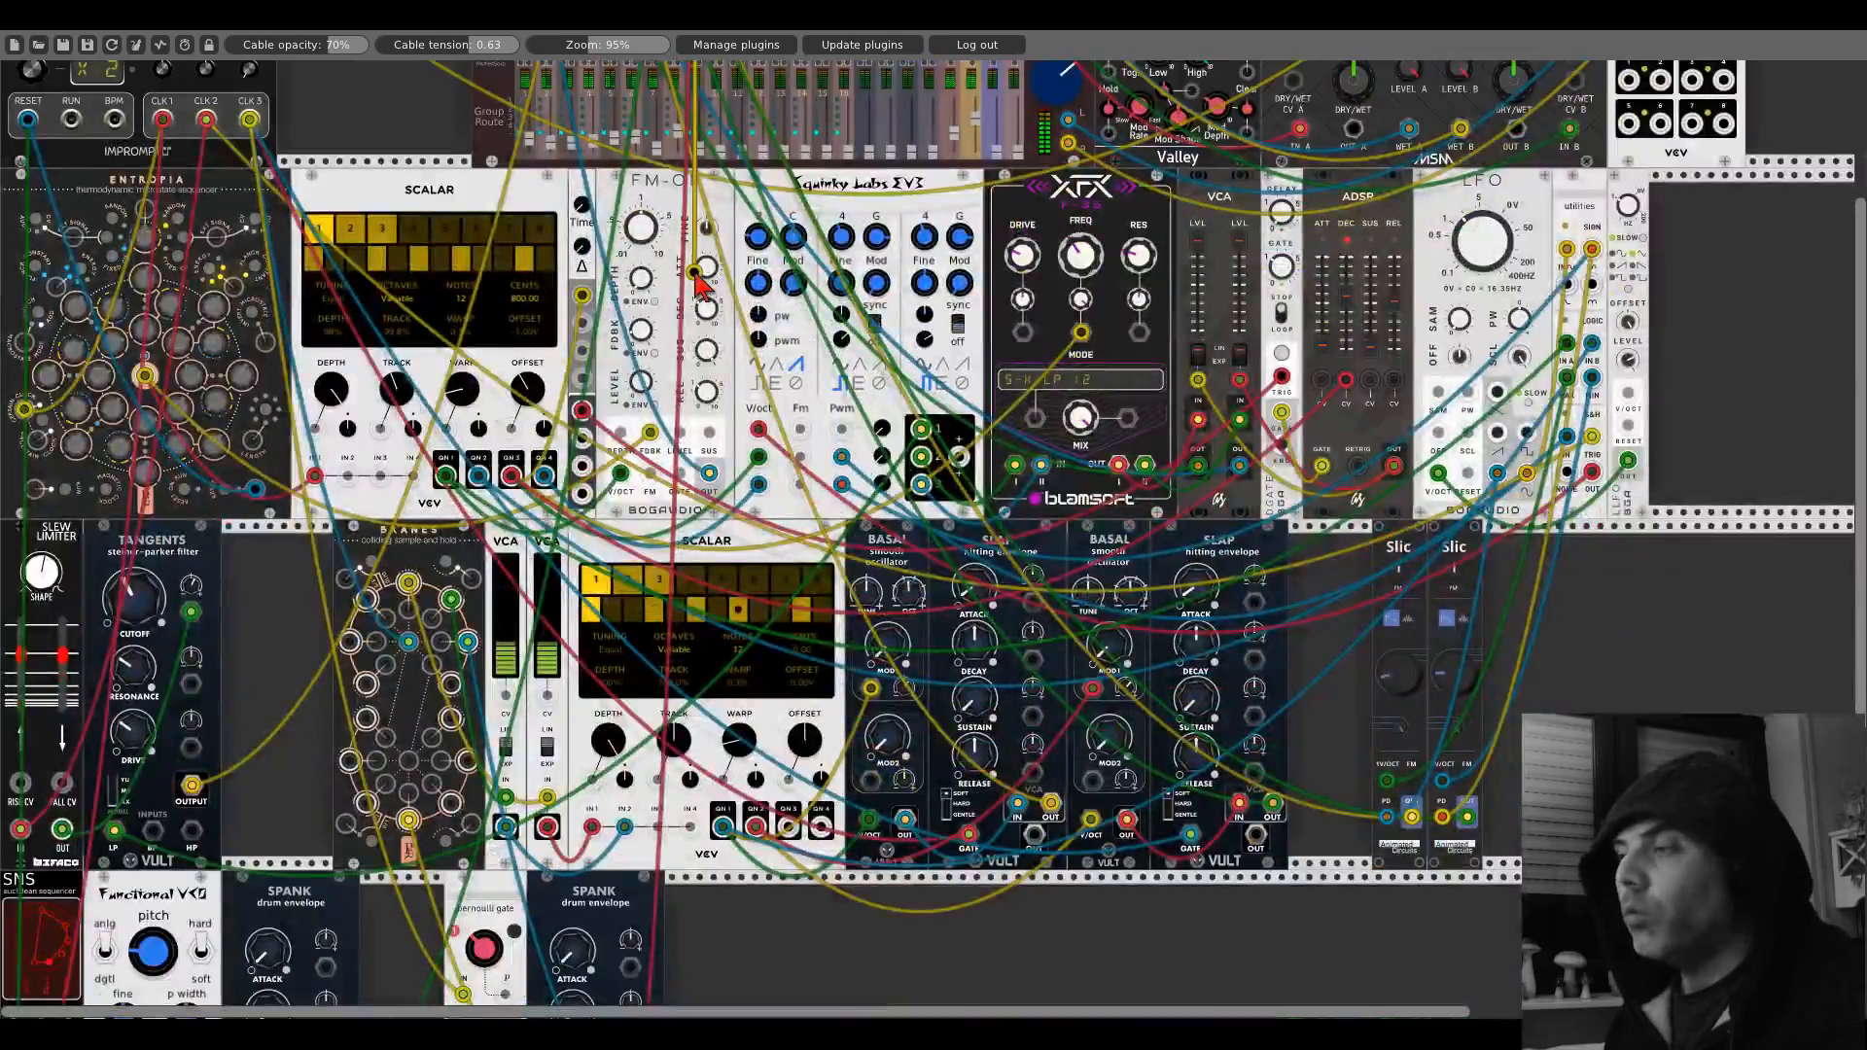
{"action": "left_click_drag", "start_coordinate": [402, 549], "coordinate": [367, 600]}
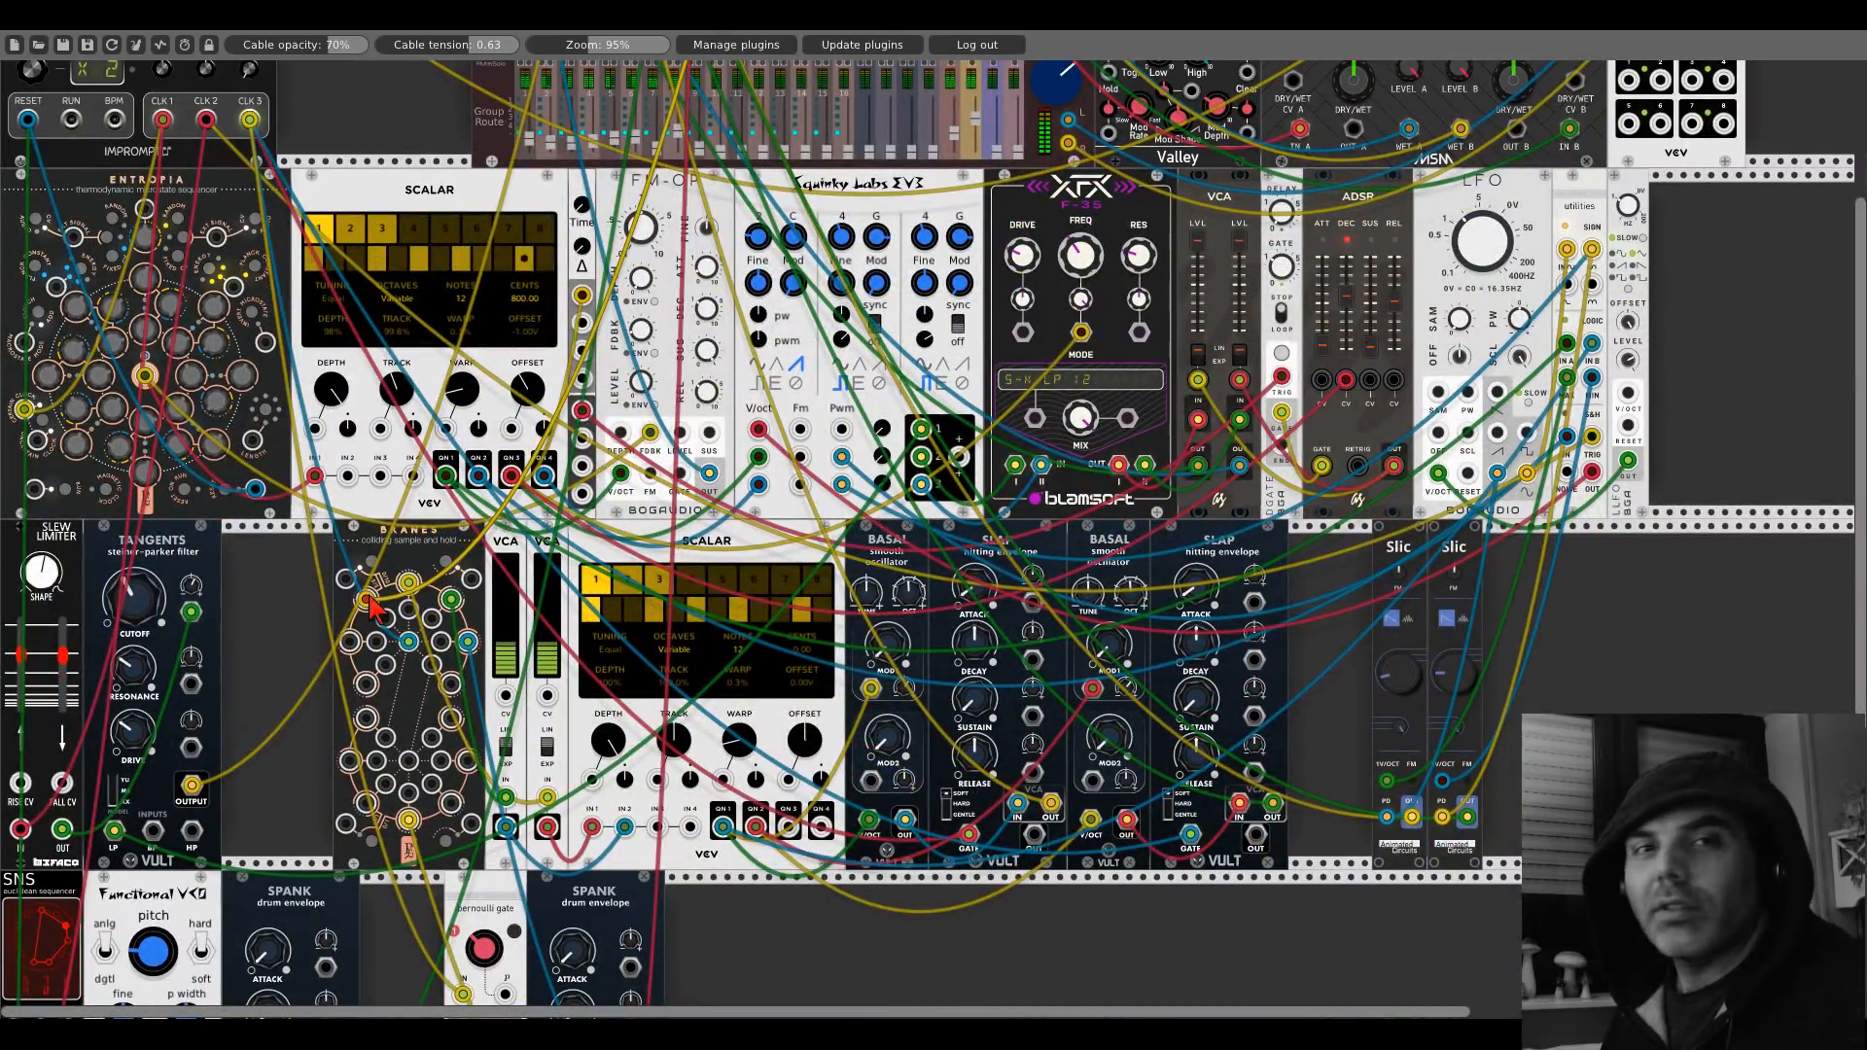
{"action": "scroll", "coordinate": [749, 316], "scroll_direction": "up", "scroll_amount": 4}
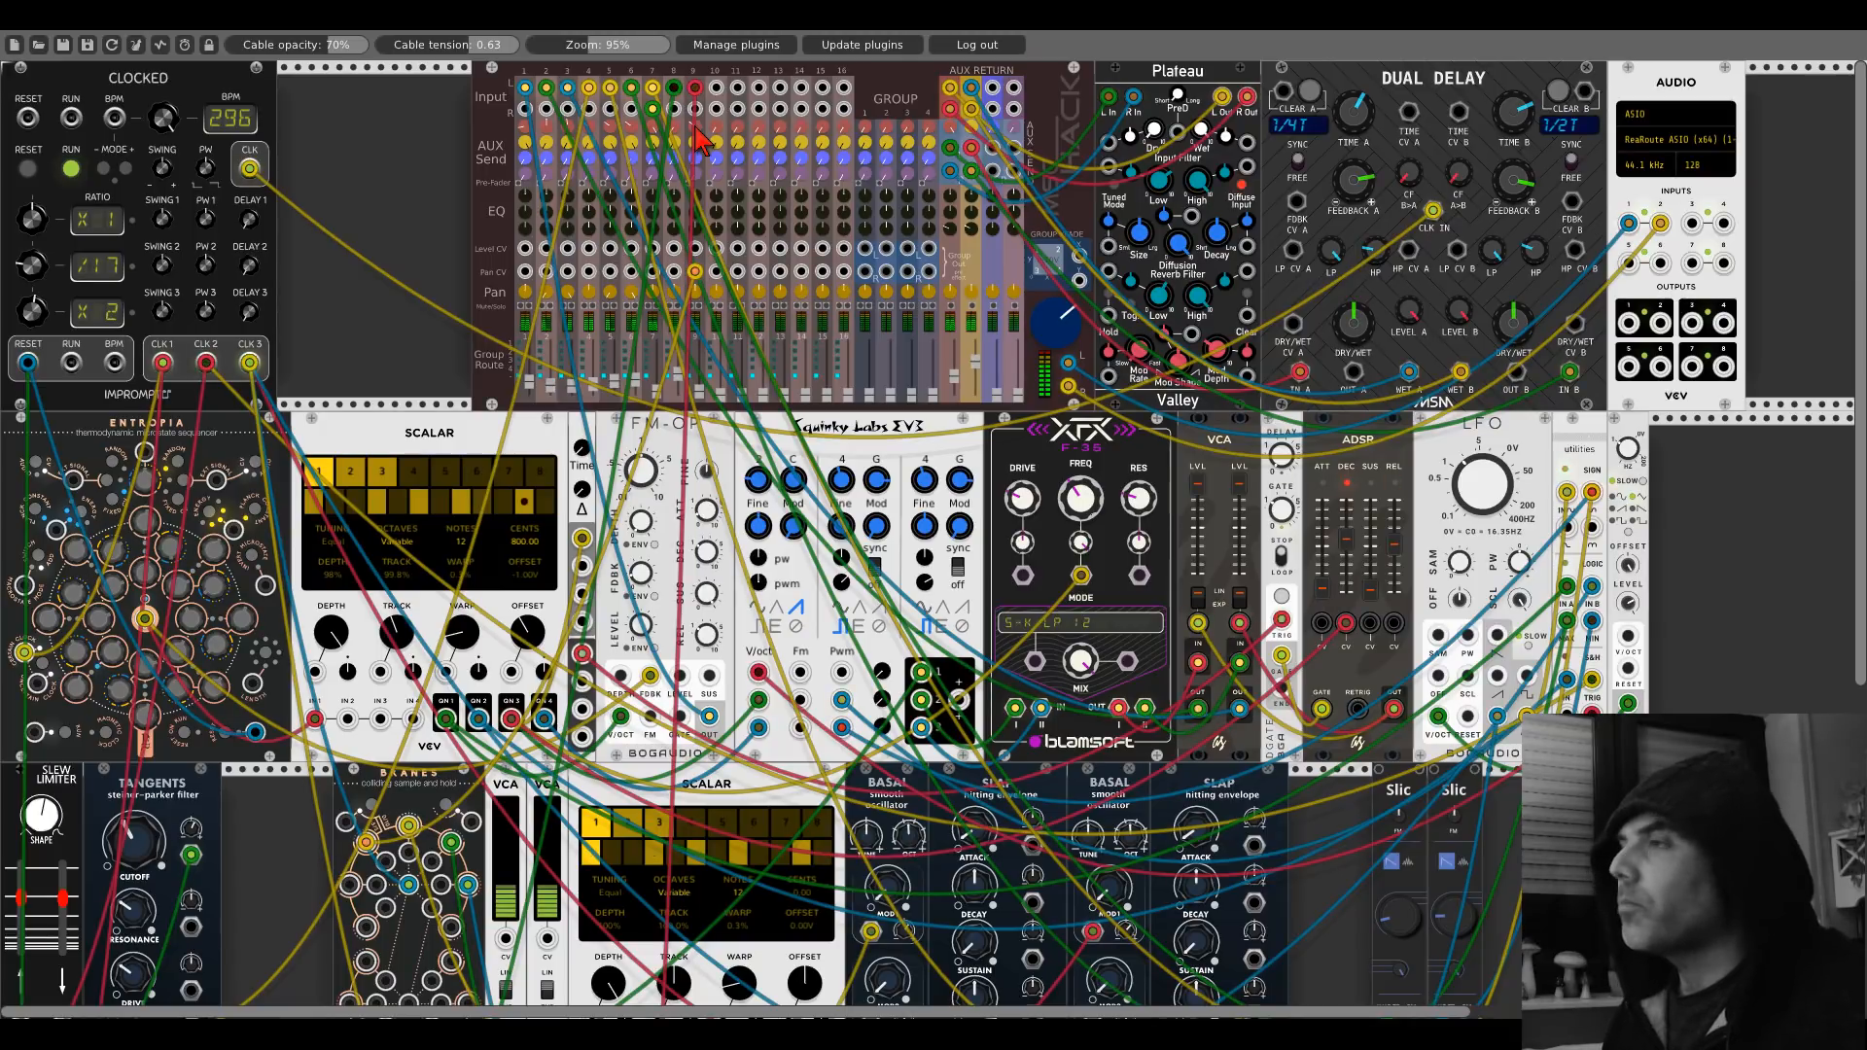
Add a KlirrFactoryFree Clock Multiplier between the Bernoulli Gate and the second Spank, and run Spank's gate cable through its input and output.
{"action": "scroll", "coordinate": [404, 311], "scroll_direction": "down", "scroll_amount": 10}
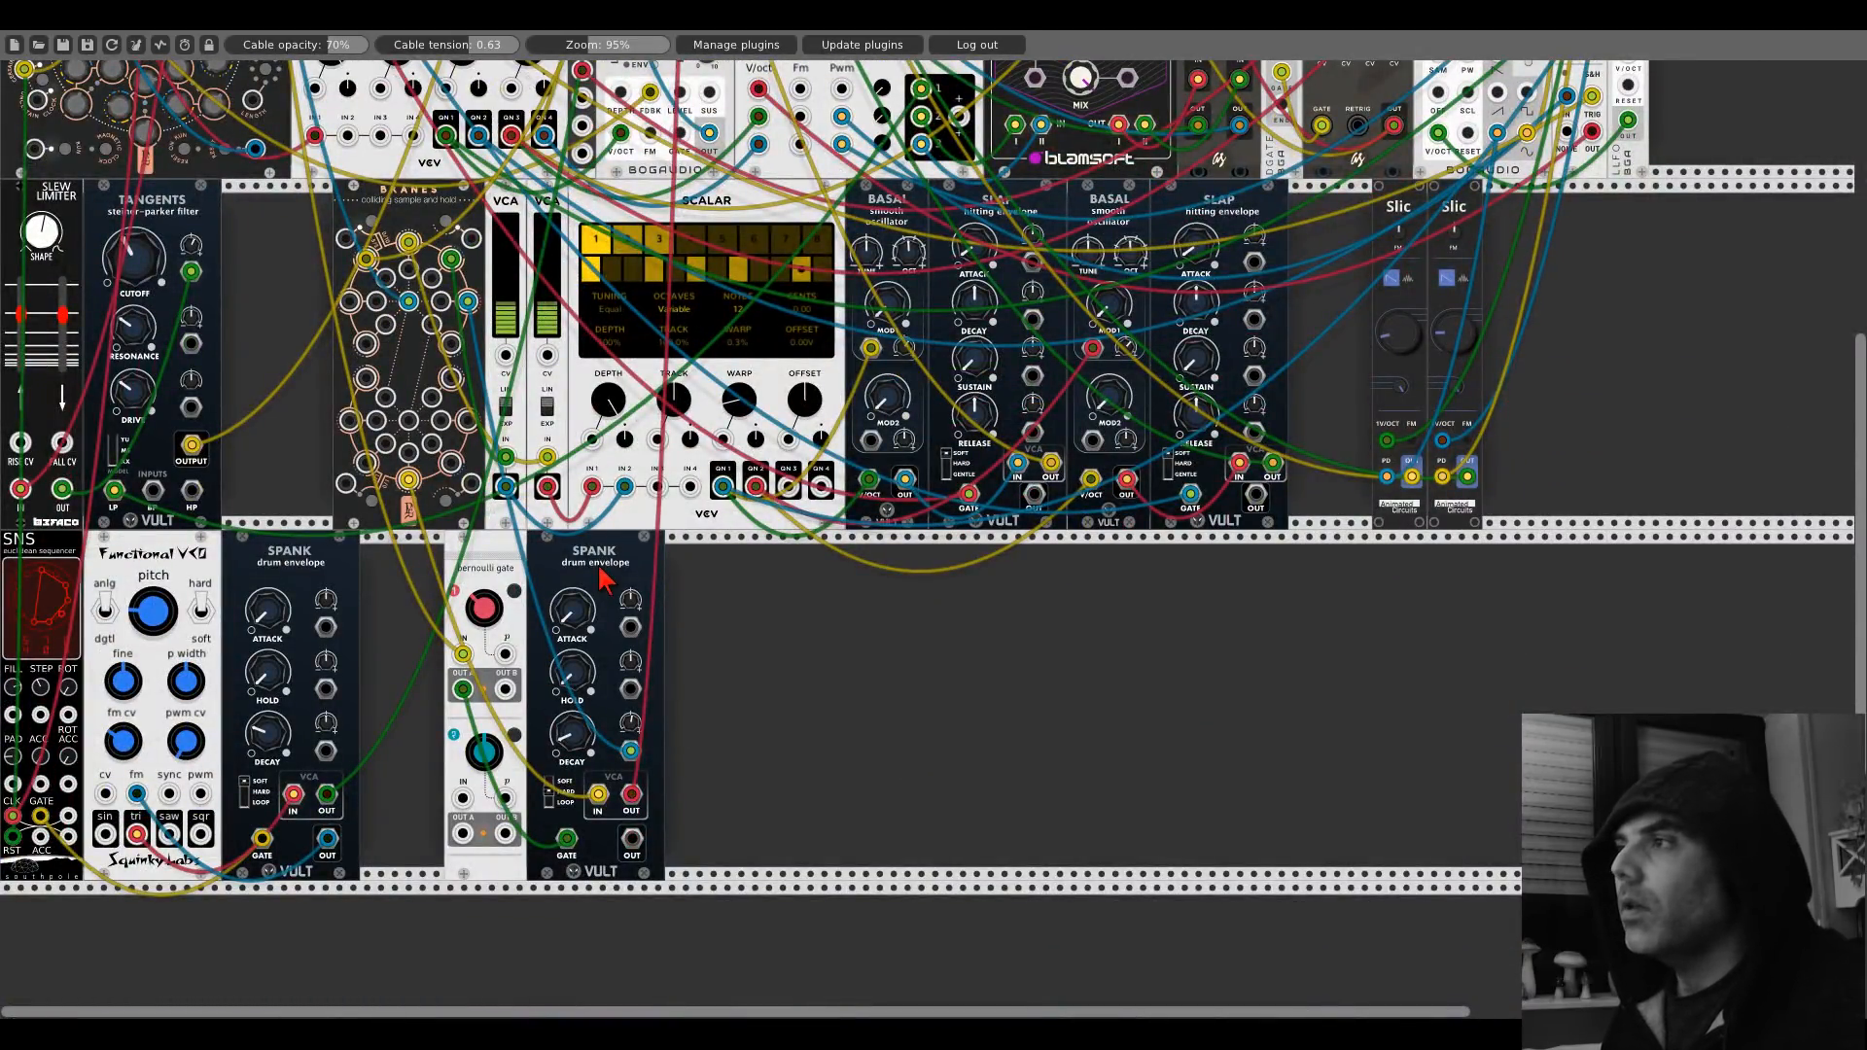
{"action": "left_click_drag", "start_coordinate": [603, 579], "coordinate": [854, 579]}
{"action": "right_click", "coordinate": [658, 642]}
{"action": "type", "text": "clock m"}
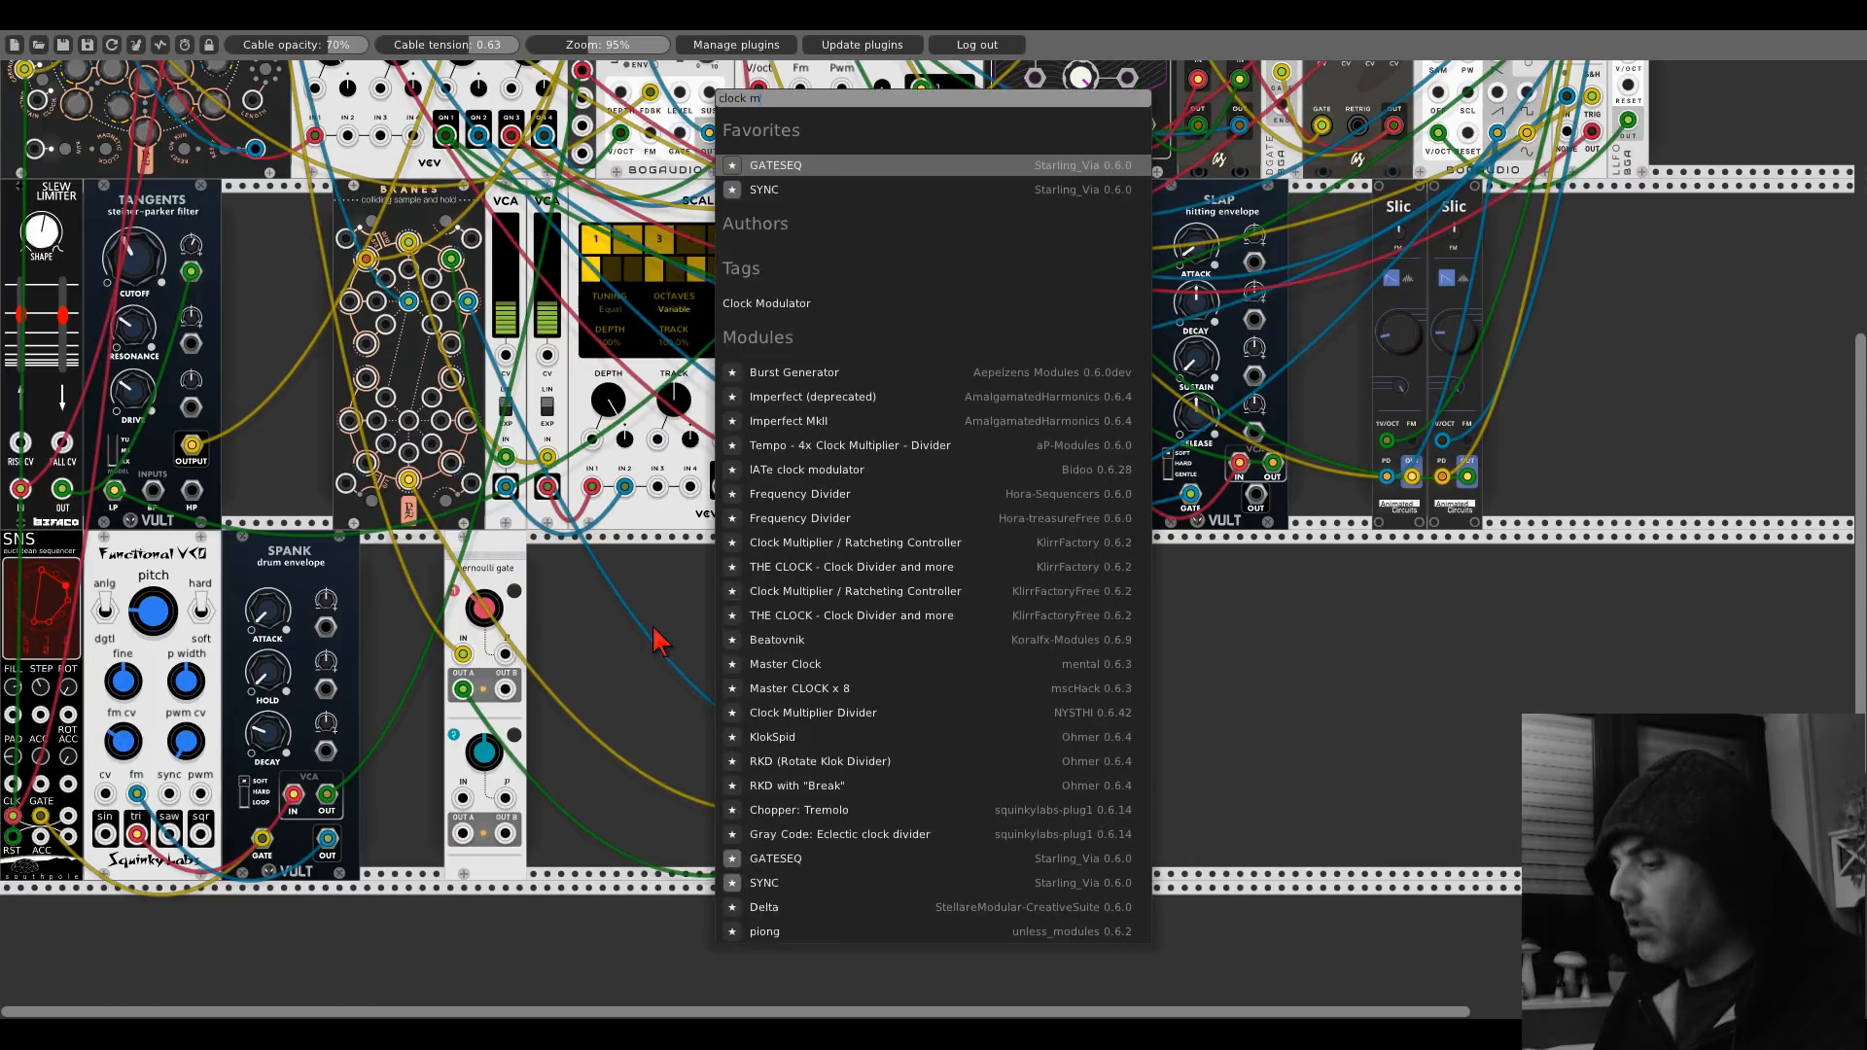
{"action": "type", "text": "ul"}
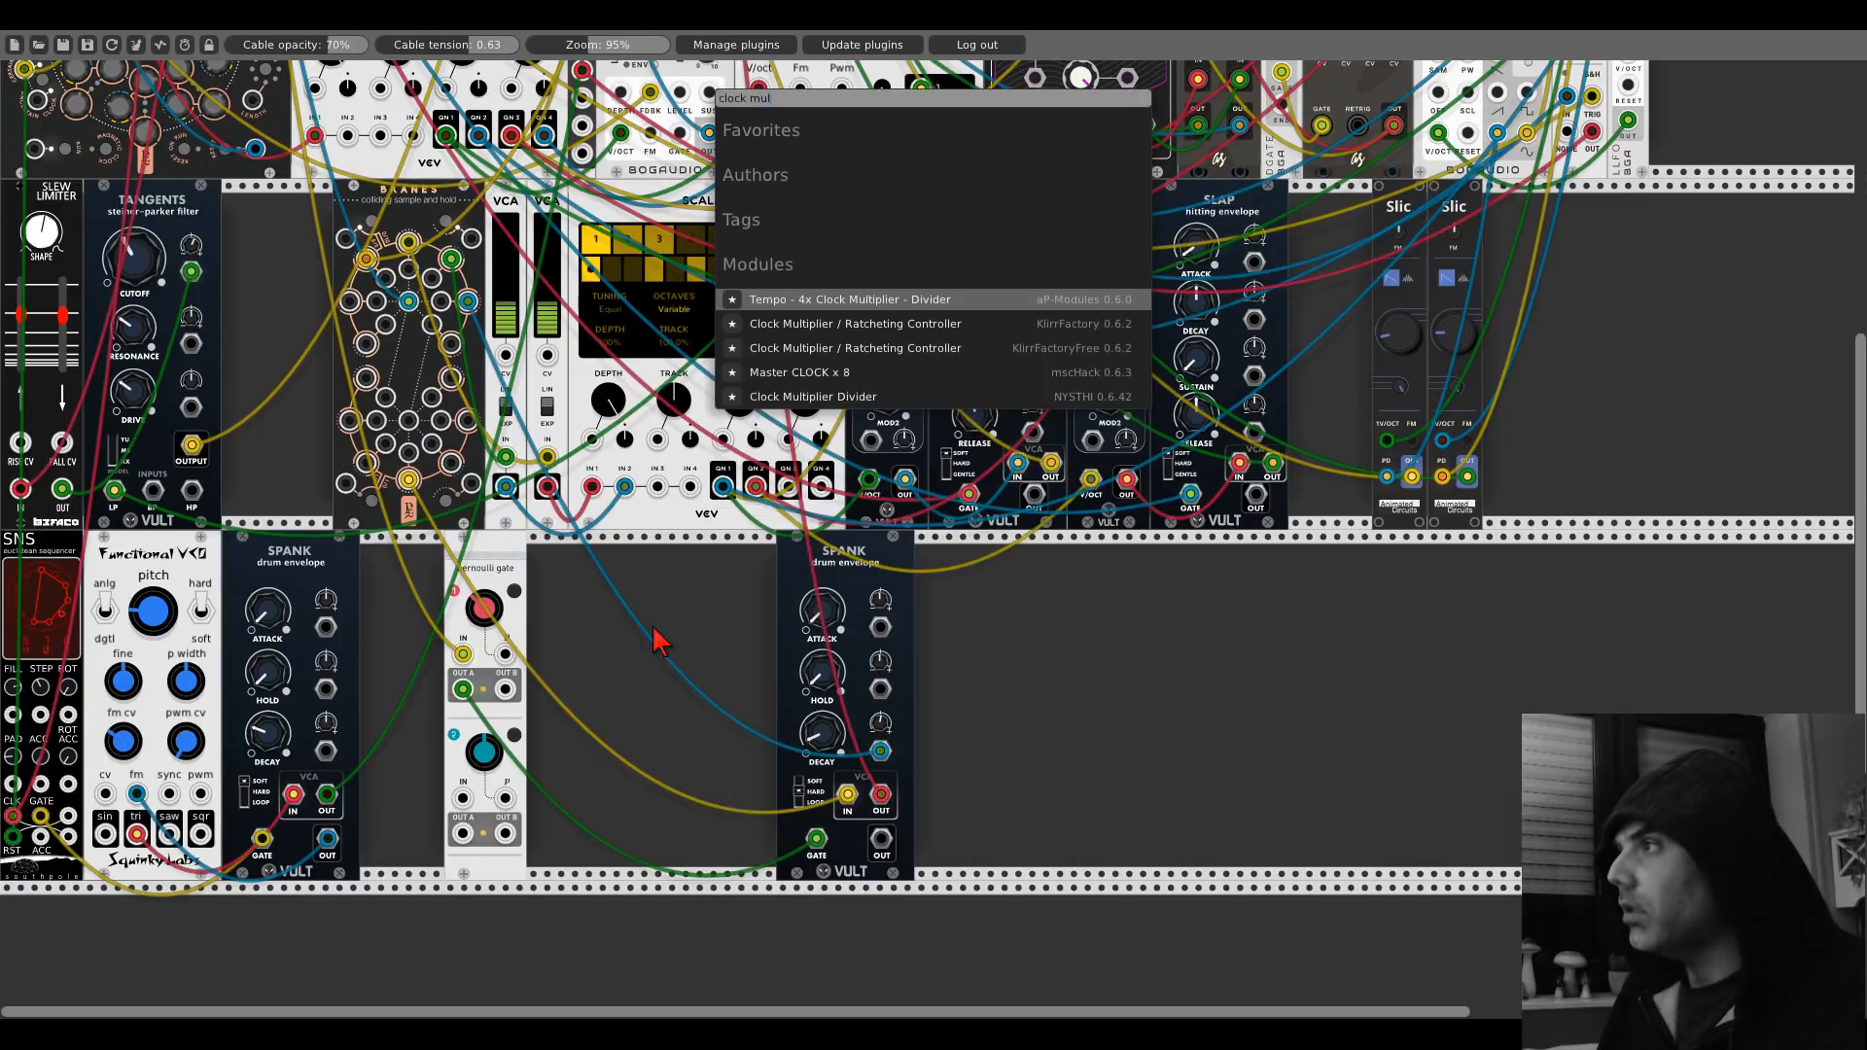
{"action": "left_click", "coordinate": [887, 353]}
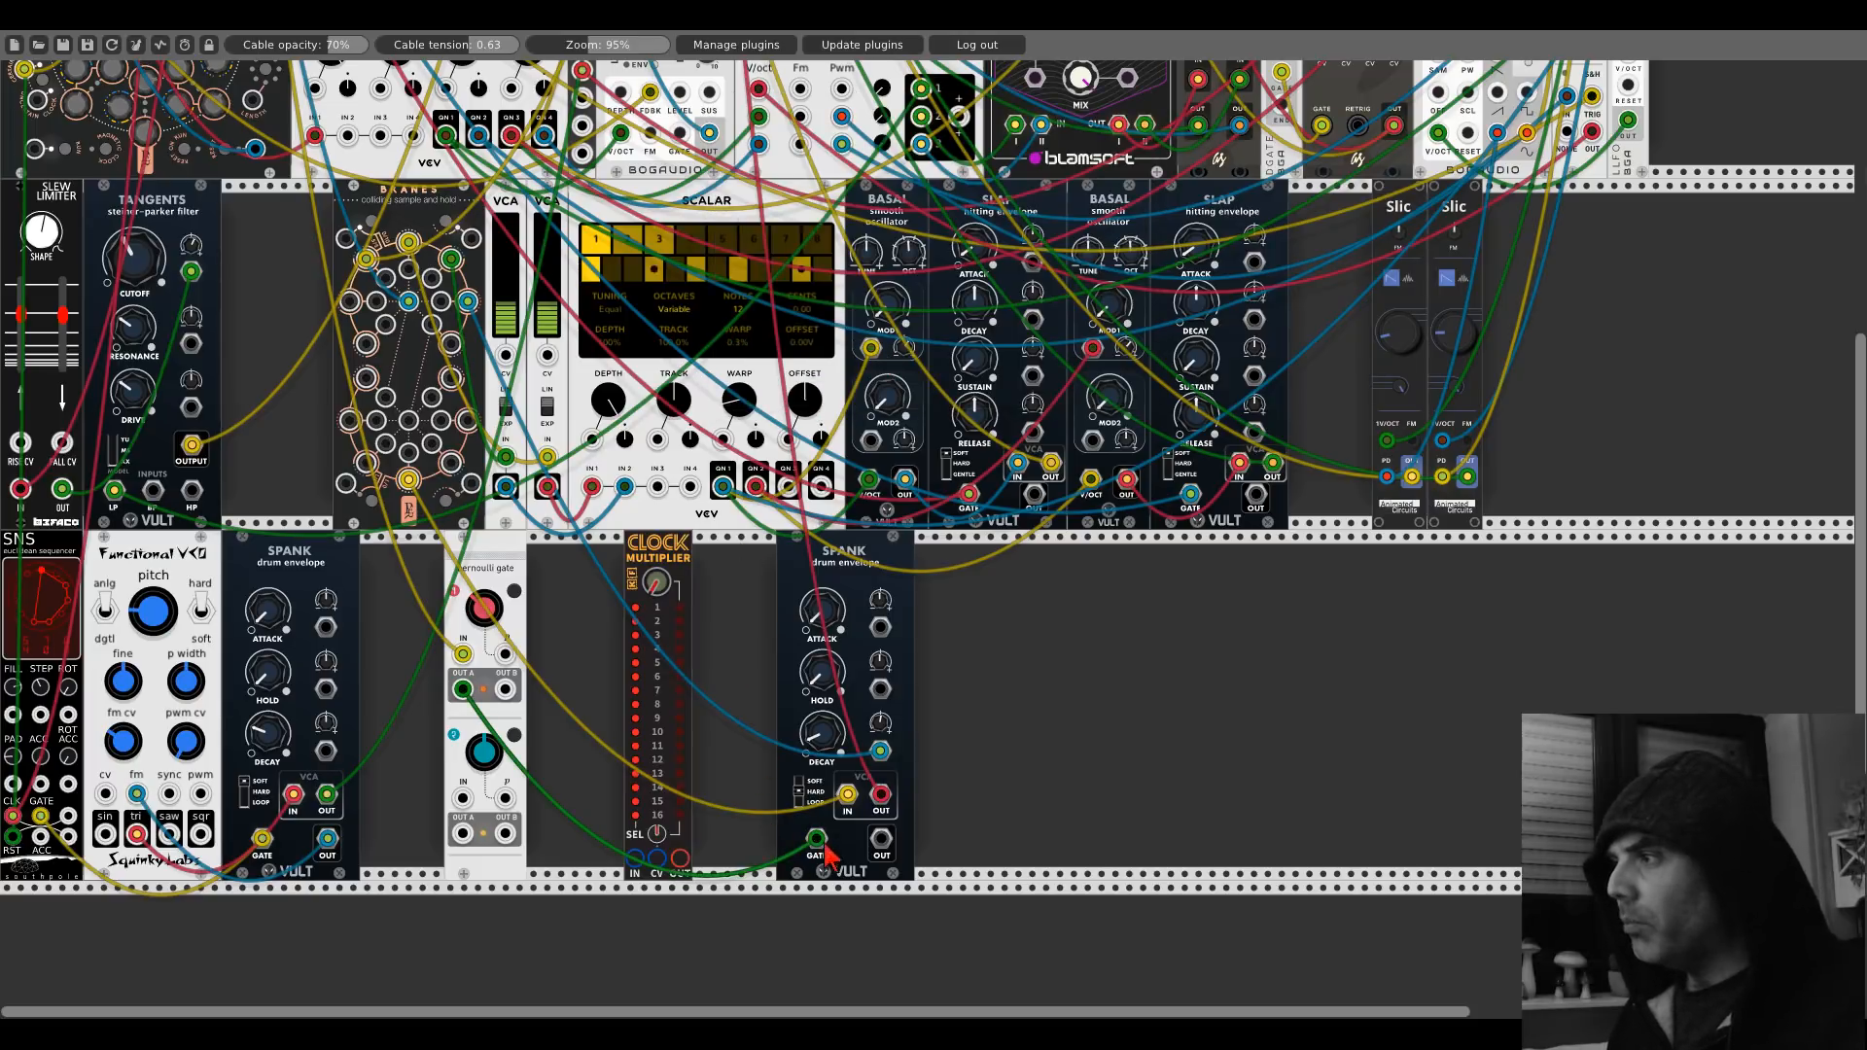
{"action": "mouse_move", "coordinate": [817, 842]}
{"action": "left_mouse_down"}
{"action": "mouse_move", "coordinate": [635, 858]}
{"action": "mouse_move", "coordinate": [788, 861]}
{"action": "mouse_move", "coordinate": [817, 839]}
{"action": "left_mouse_up"}
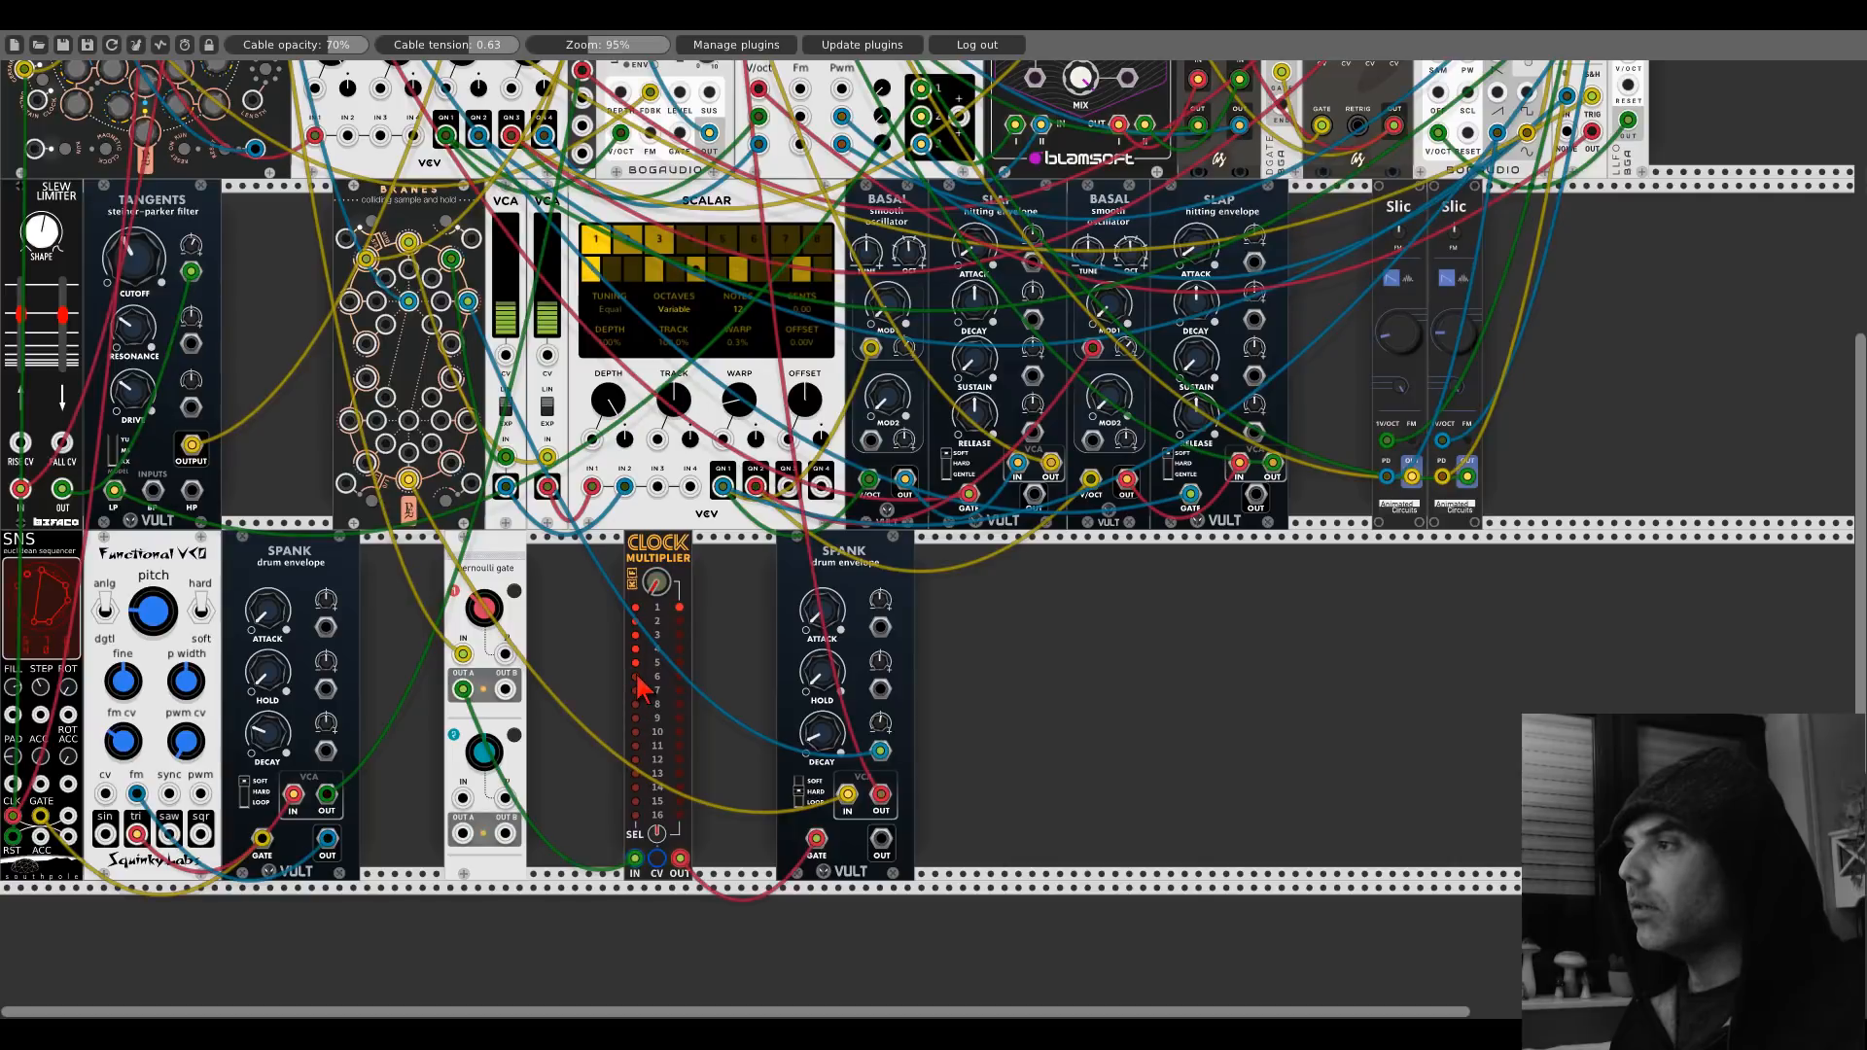
Patch the Clock Multiplier's CV input to Branes, trying several outputs and ending on the one that also feeds channel 9's pan.
{"action": "left_click", "coordinate": [659, 860]}
{"action": "left_click_drag", "start_coordinate": [660, 860], "coordinate": [354, 306]}
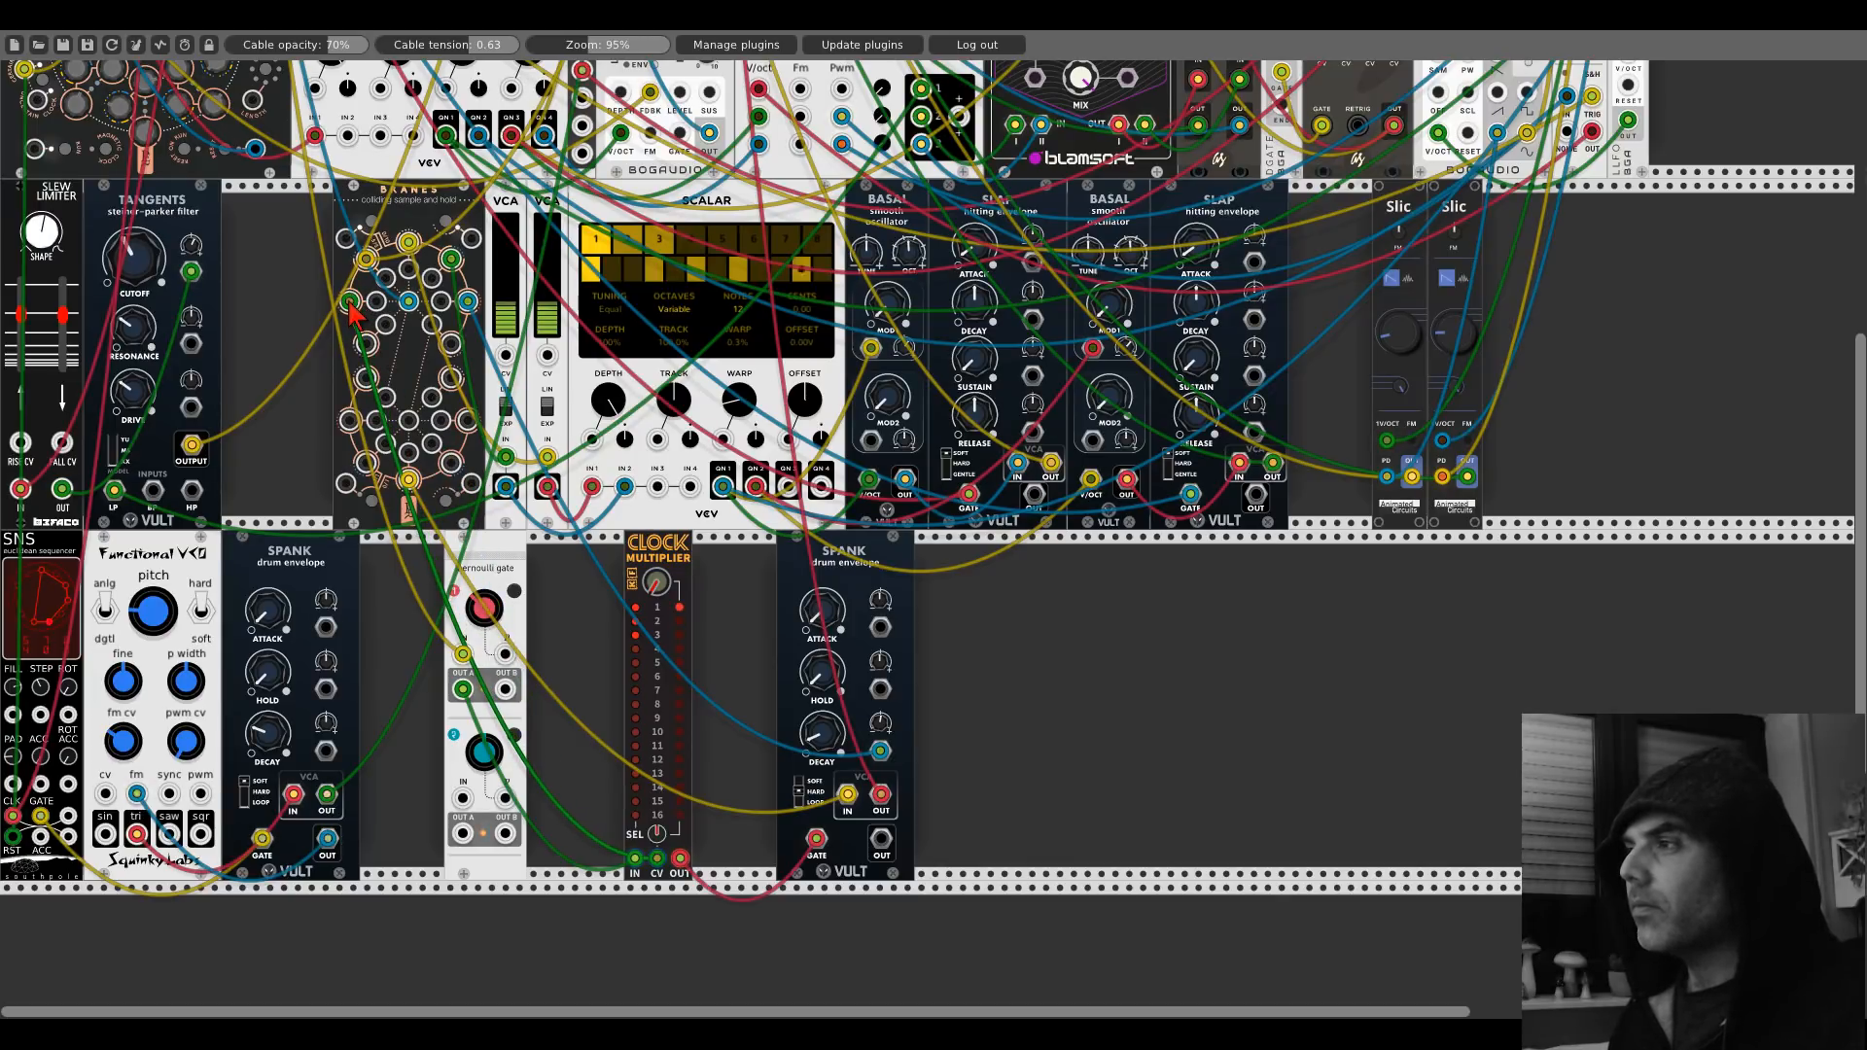
{"action": "left_click_drag", "start_coordinate": [352, 307], "coordinate": [454, 348]}
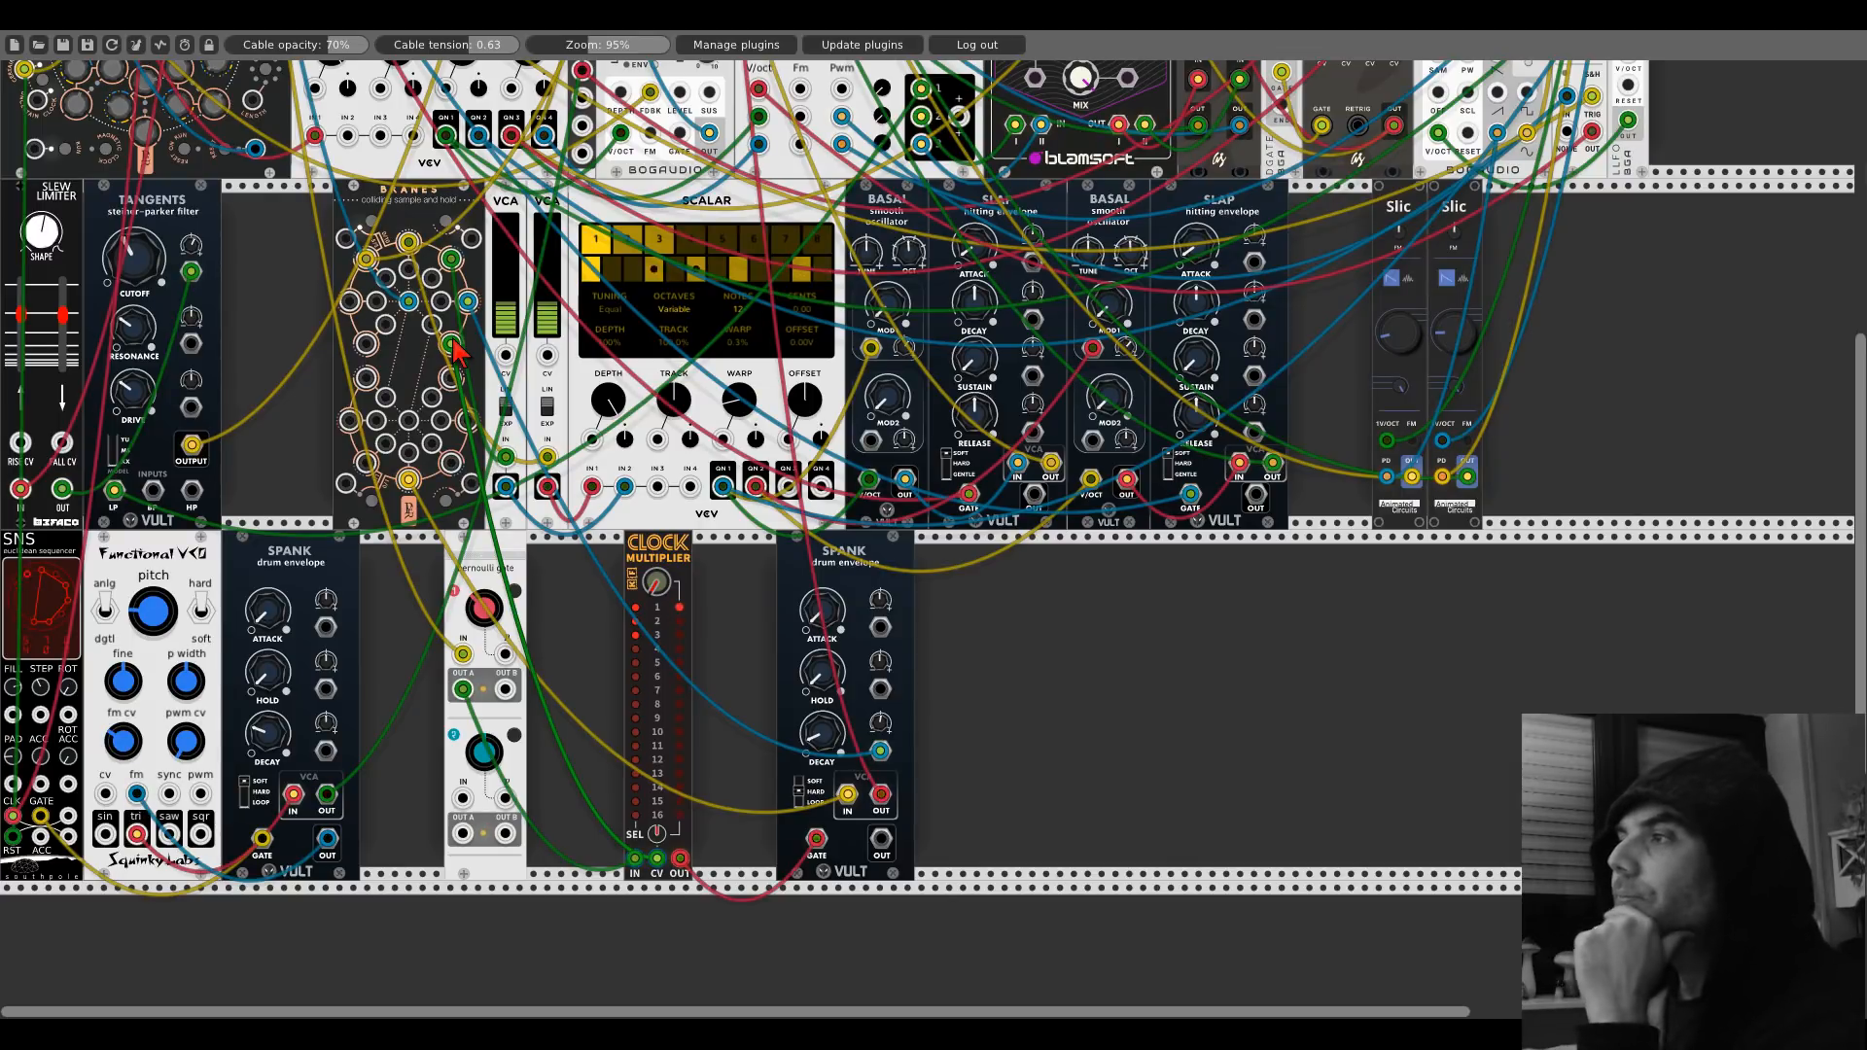
{"action": "left_click_drag", "start_coordinate": [454, 348], "coordinate": [411, 247]}
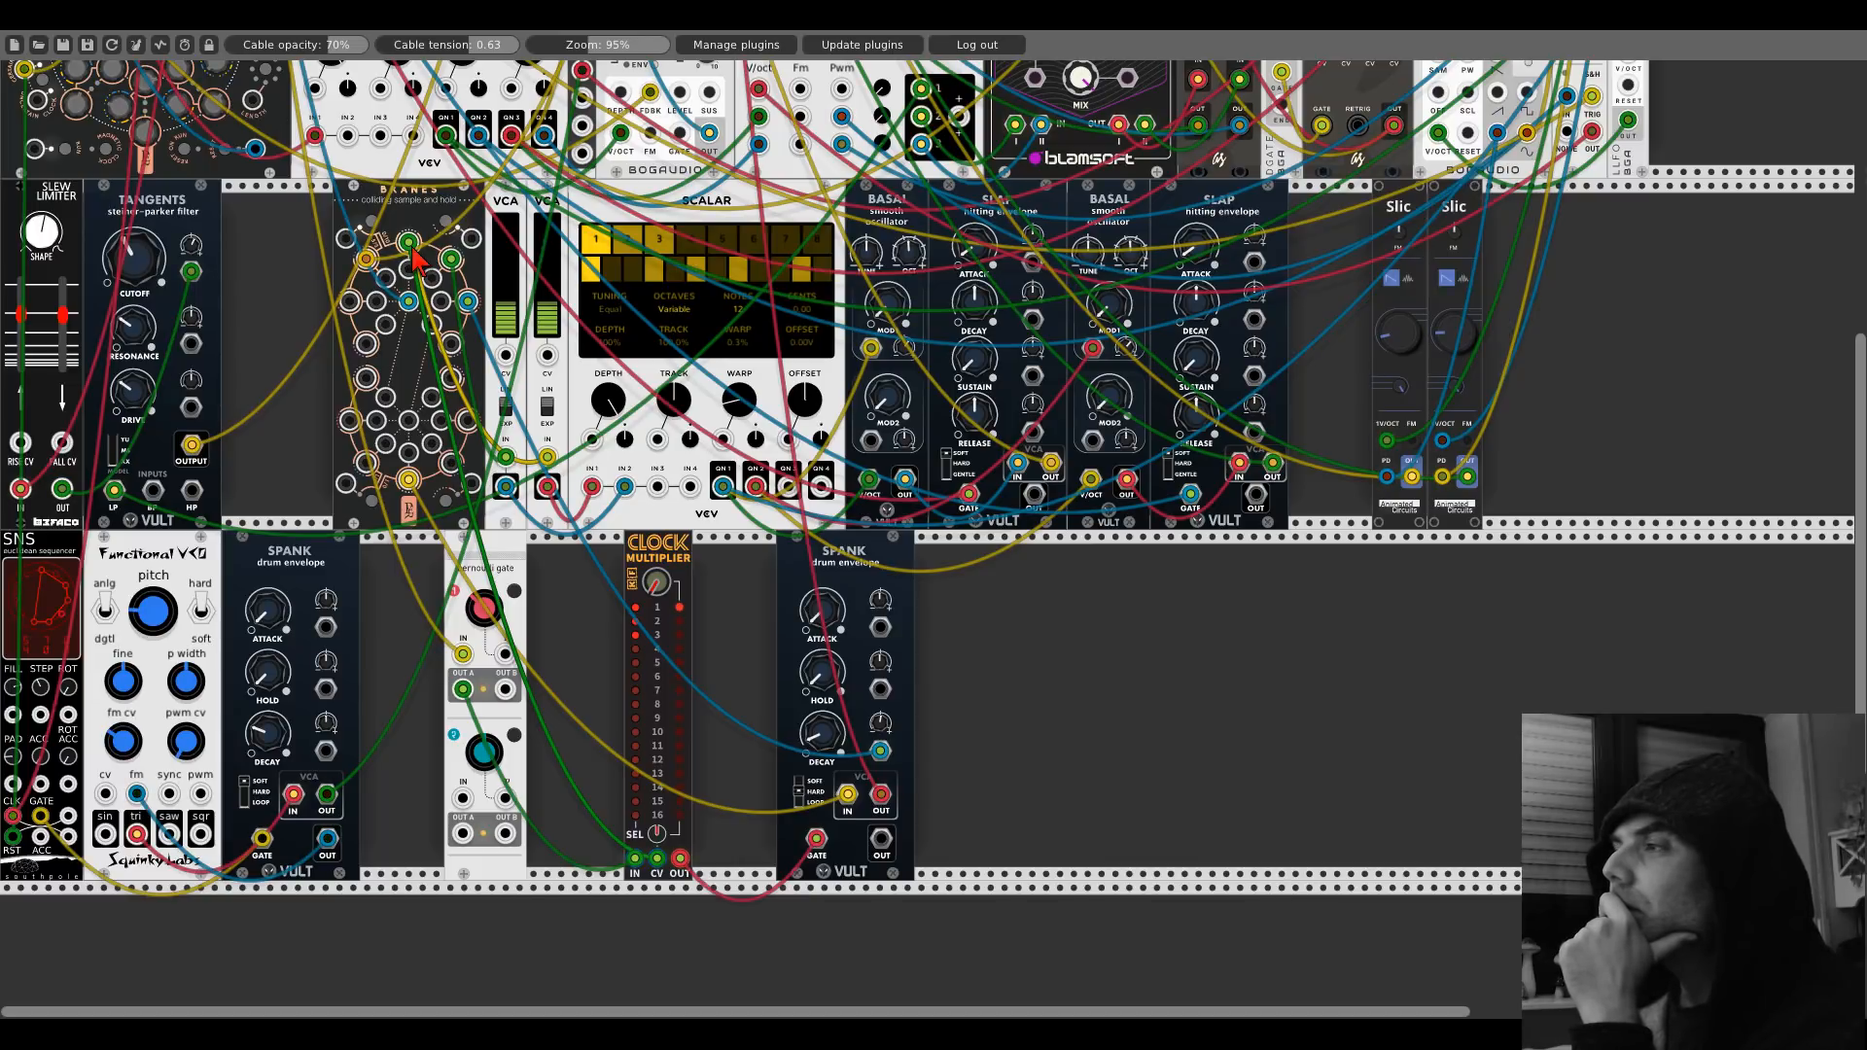
{"action": "left_click_drag", "start_coordinate": [410, 245], "coordinate": [368, 263]}
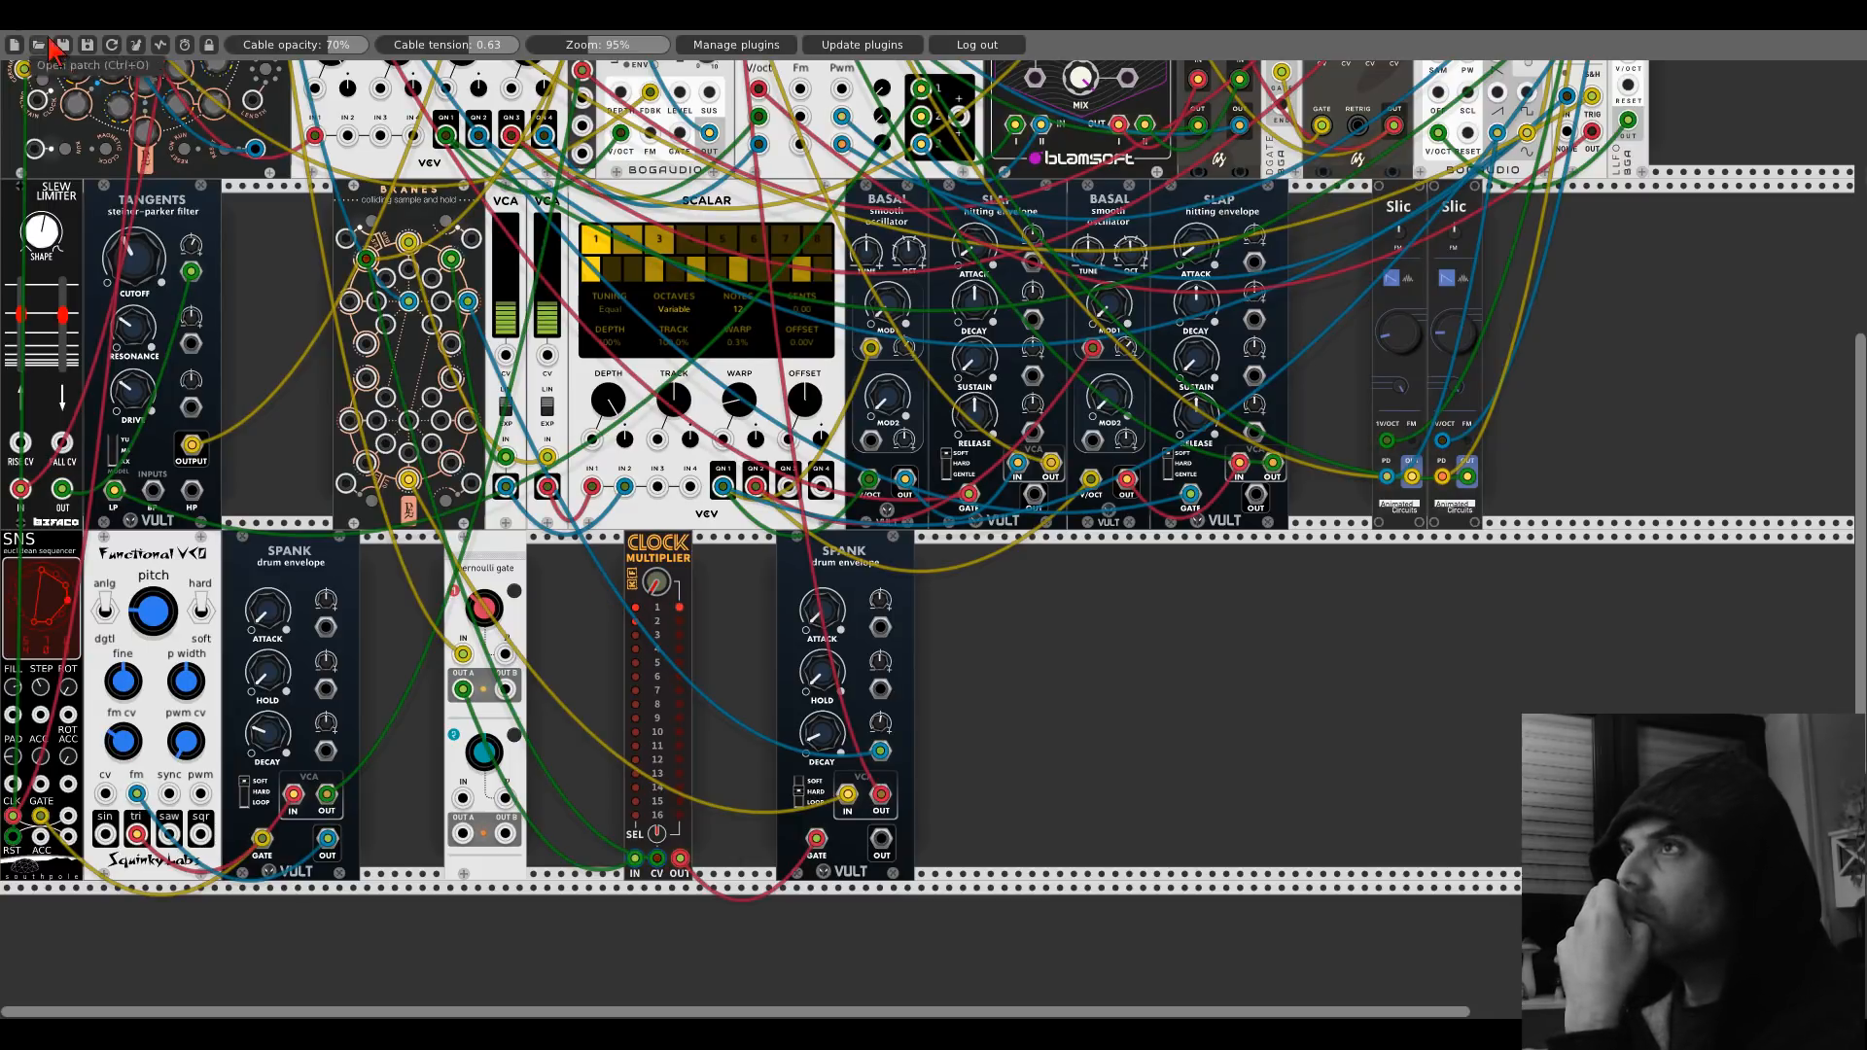
Place the Clock Multiplier directly beside the second Spank and the Bernoulli Gate directly beside the multiplier.
{"action": "left_click_drag", "start_coordinate": [656, 550], "coordinate": [740, 552]}
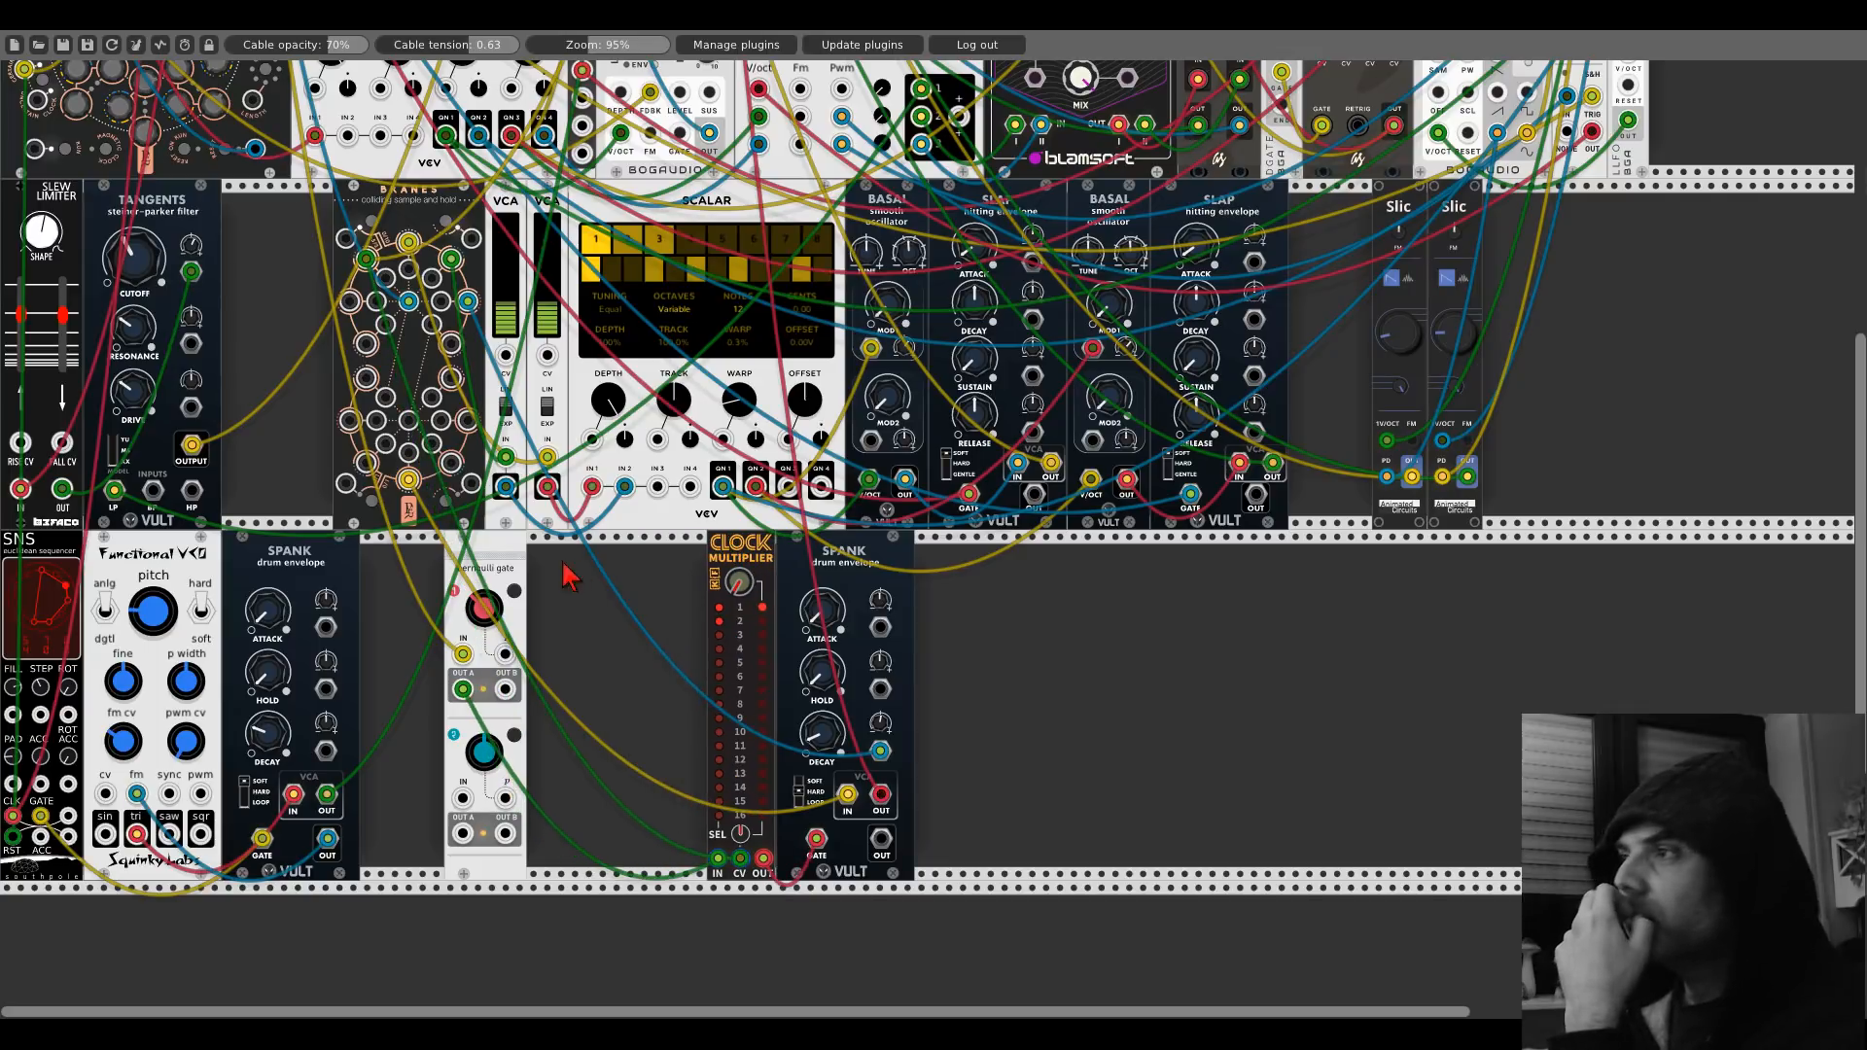
{"action": "left_click_drag", "start_coordinate": [515, 564], "coordinate": [695, 564]}
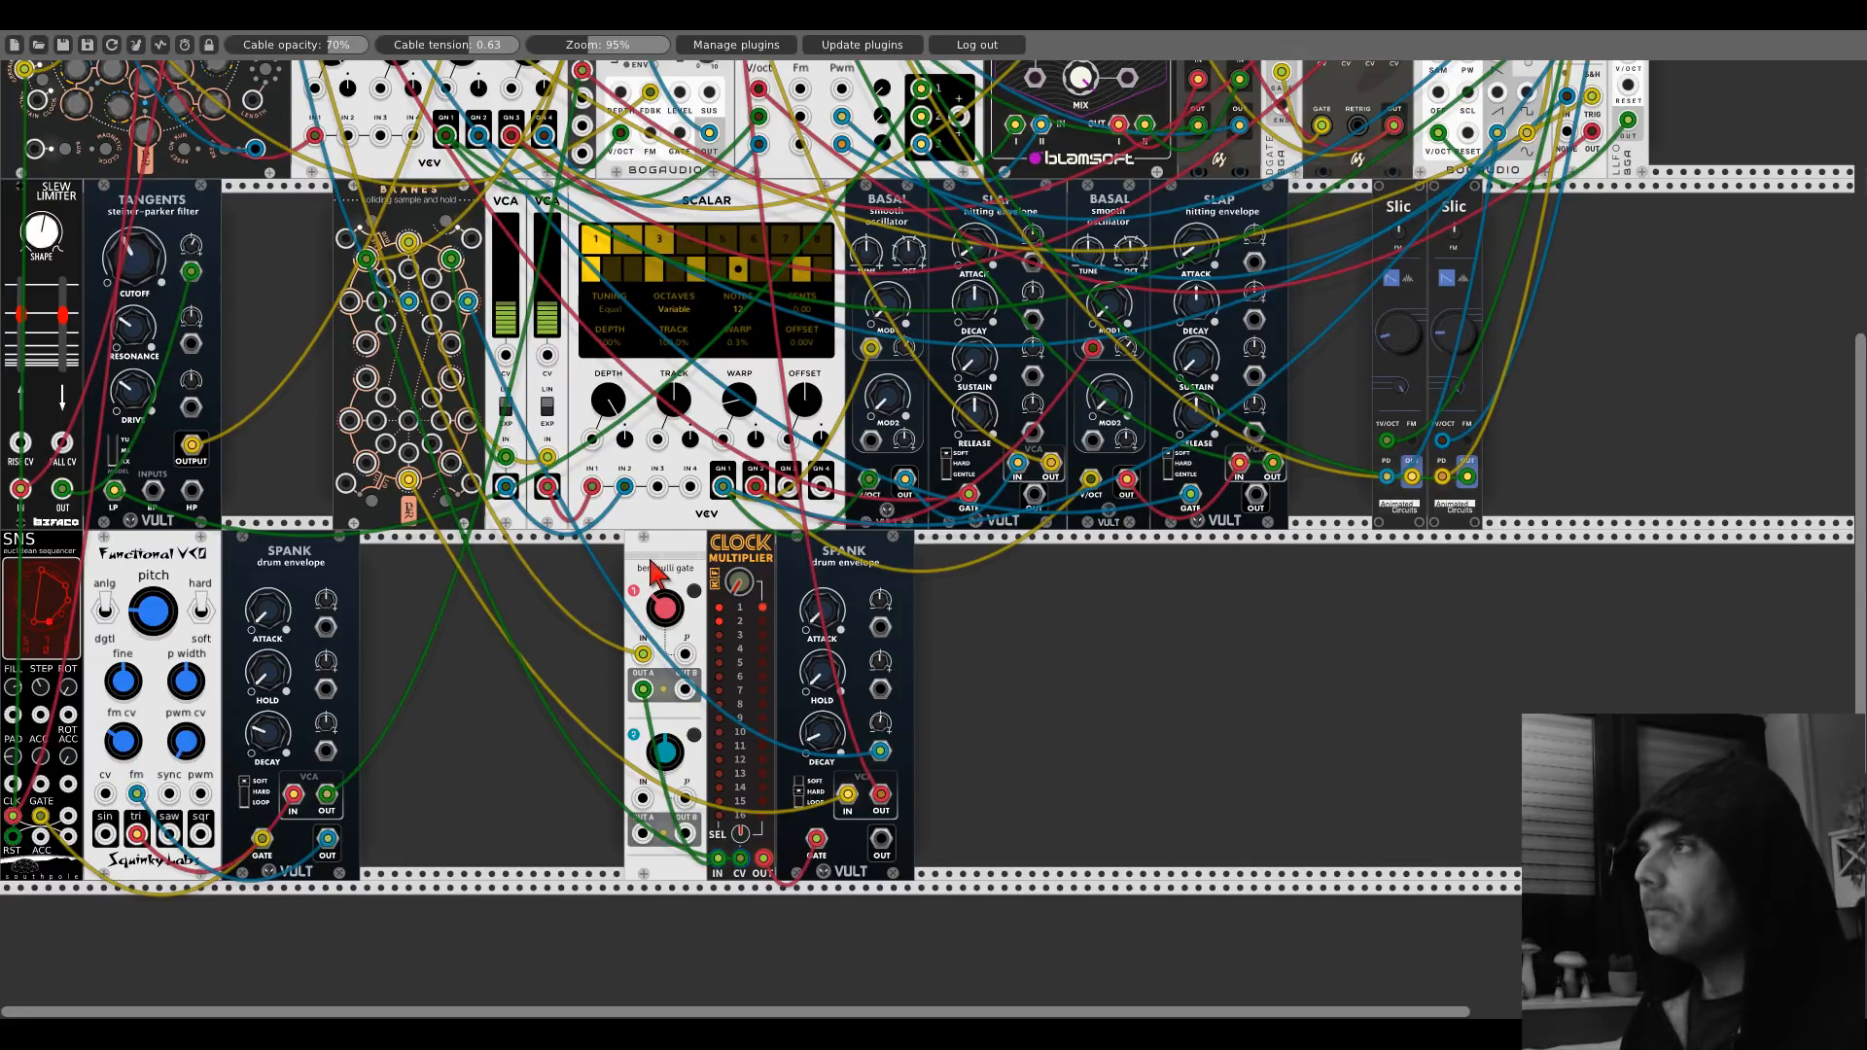
{"action": "scroll", "coordinate": [654, 574], "scroll_direction": "up", "scroll_amount": 6}
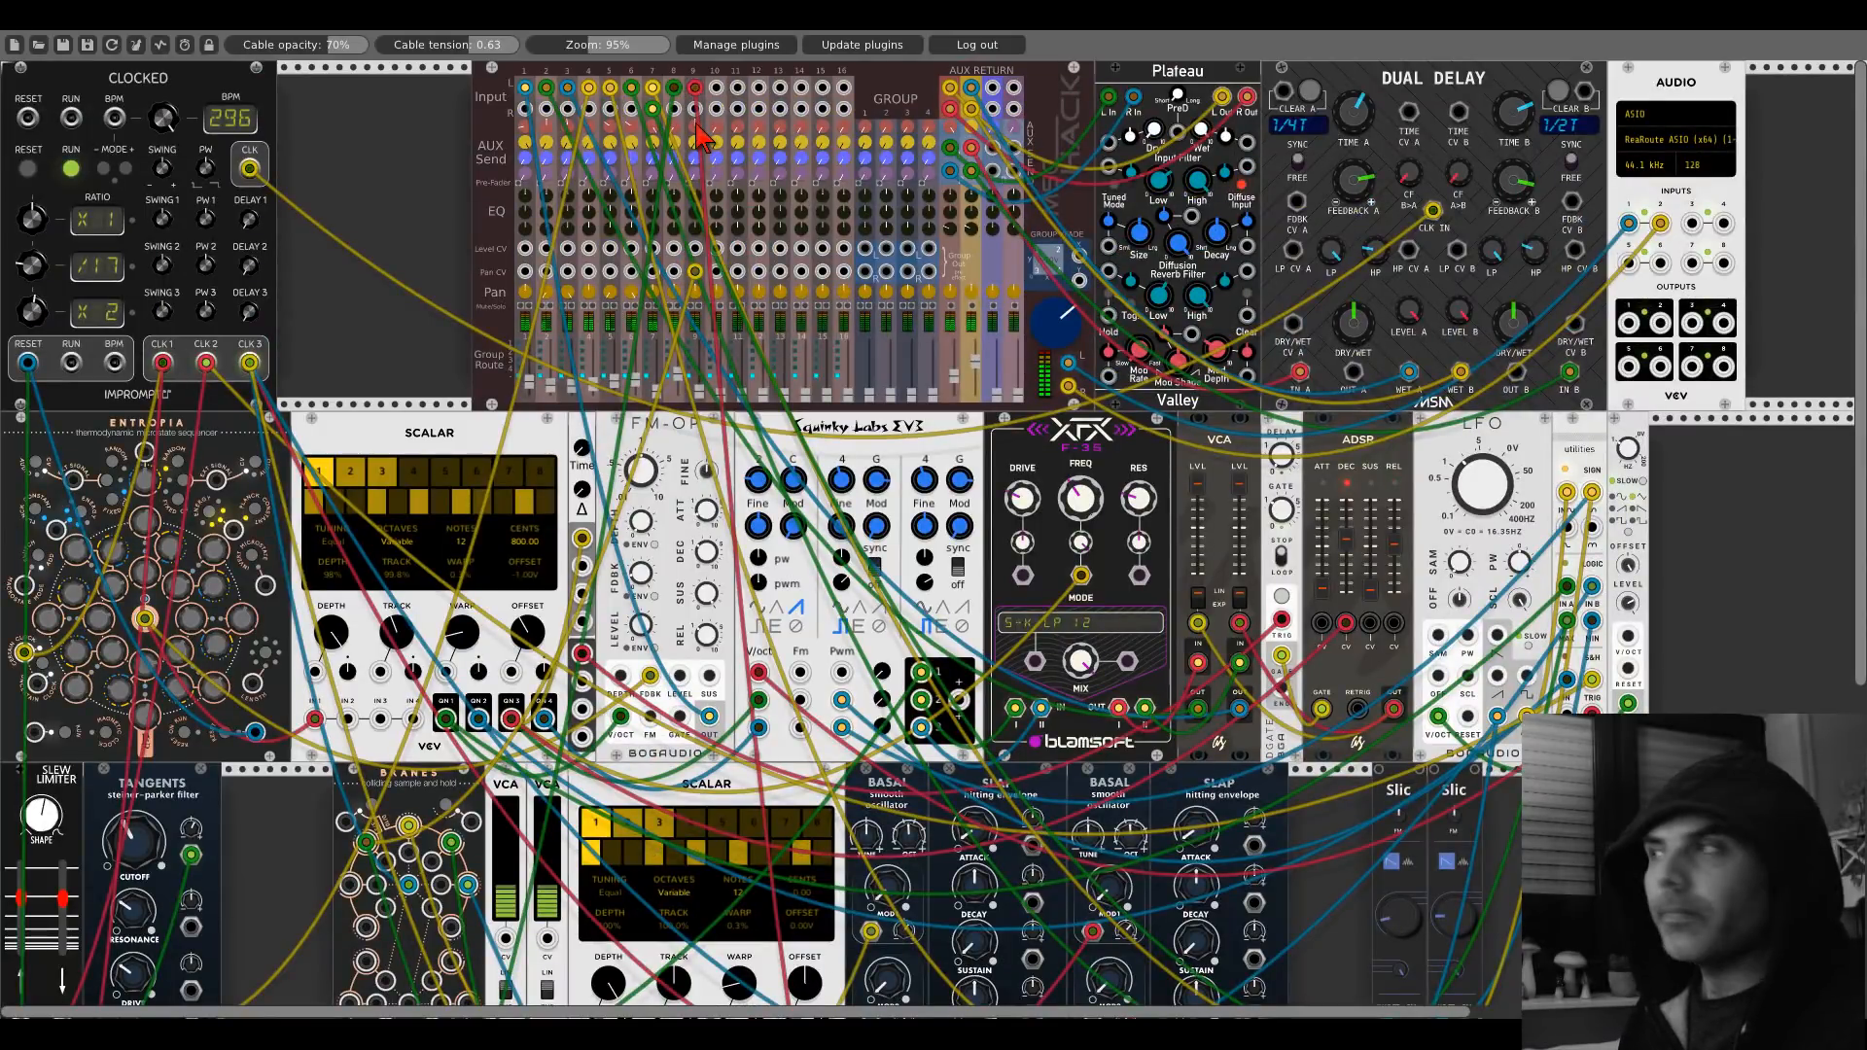
{"action": "scroll", "coordinate": [547, 465], "scroll_direction": "down", "scroll_amount": 6}
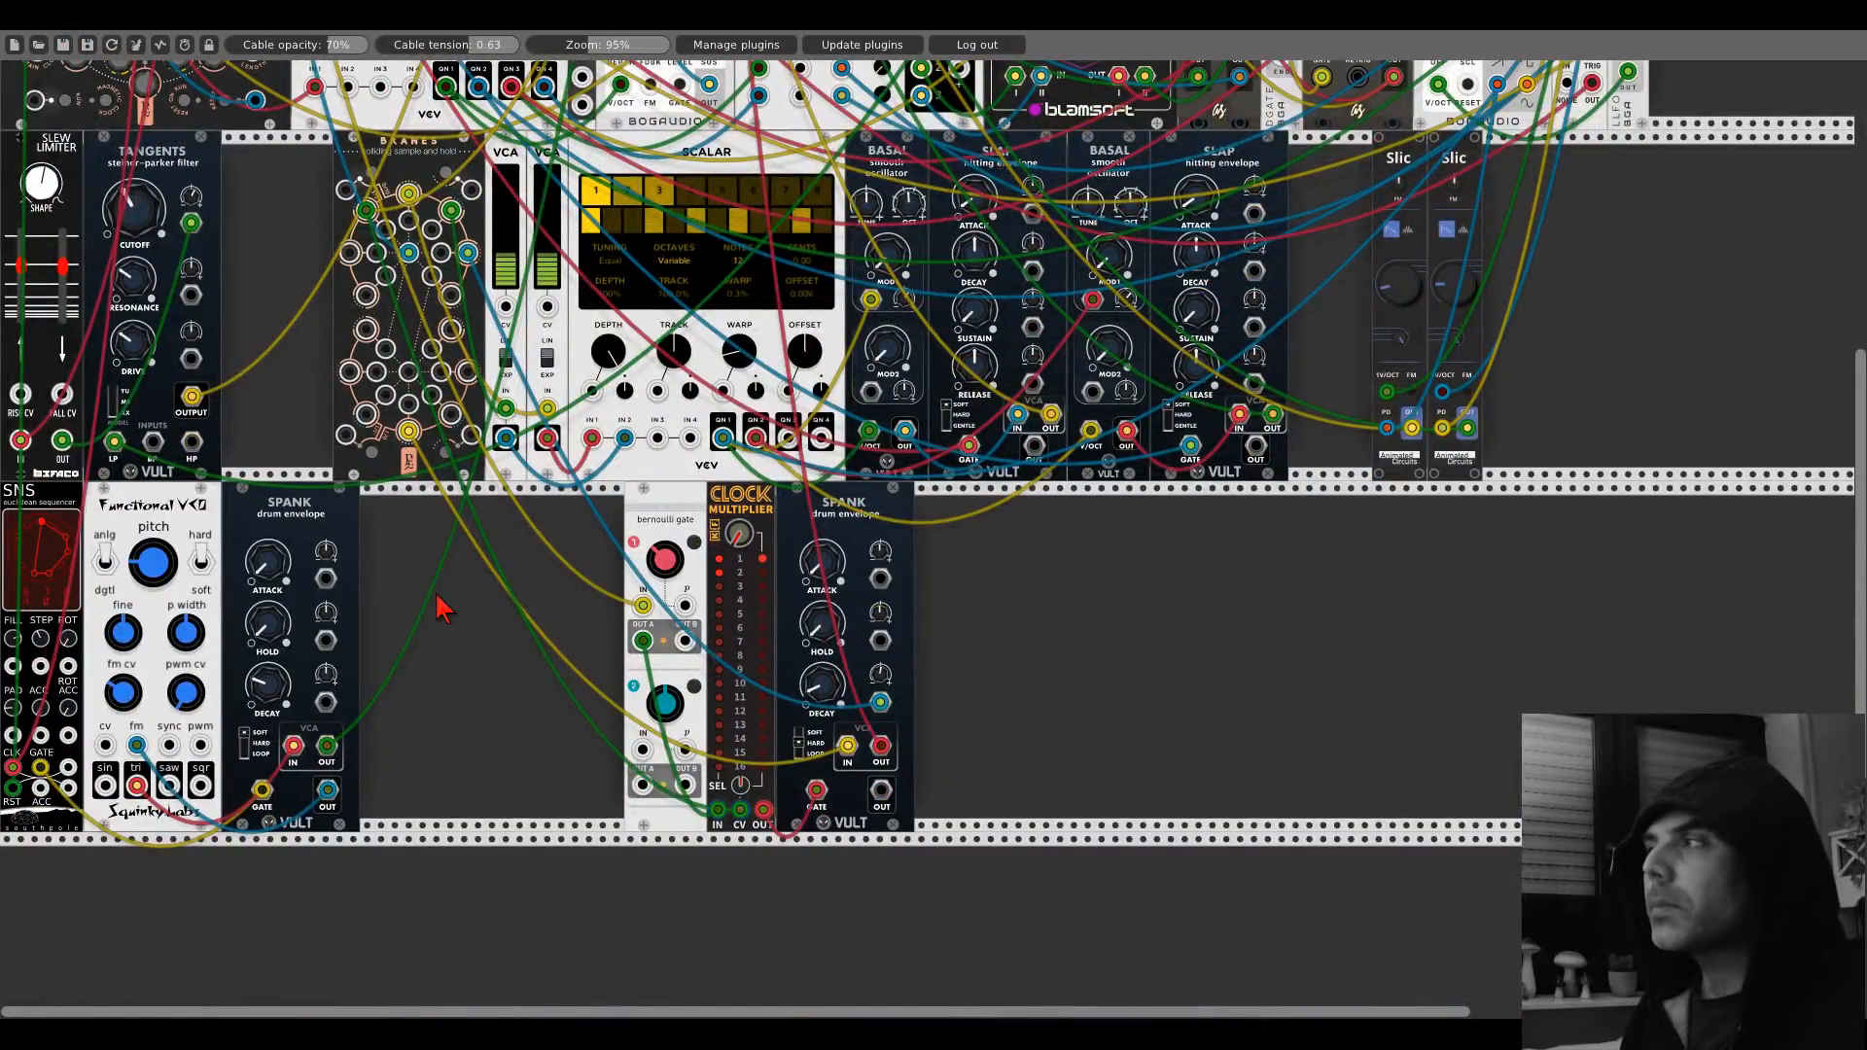
{"action": "scroll", "coordinate": [438, 607], "scroll_direction": "up", "scroll_amount": 2}
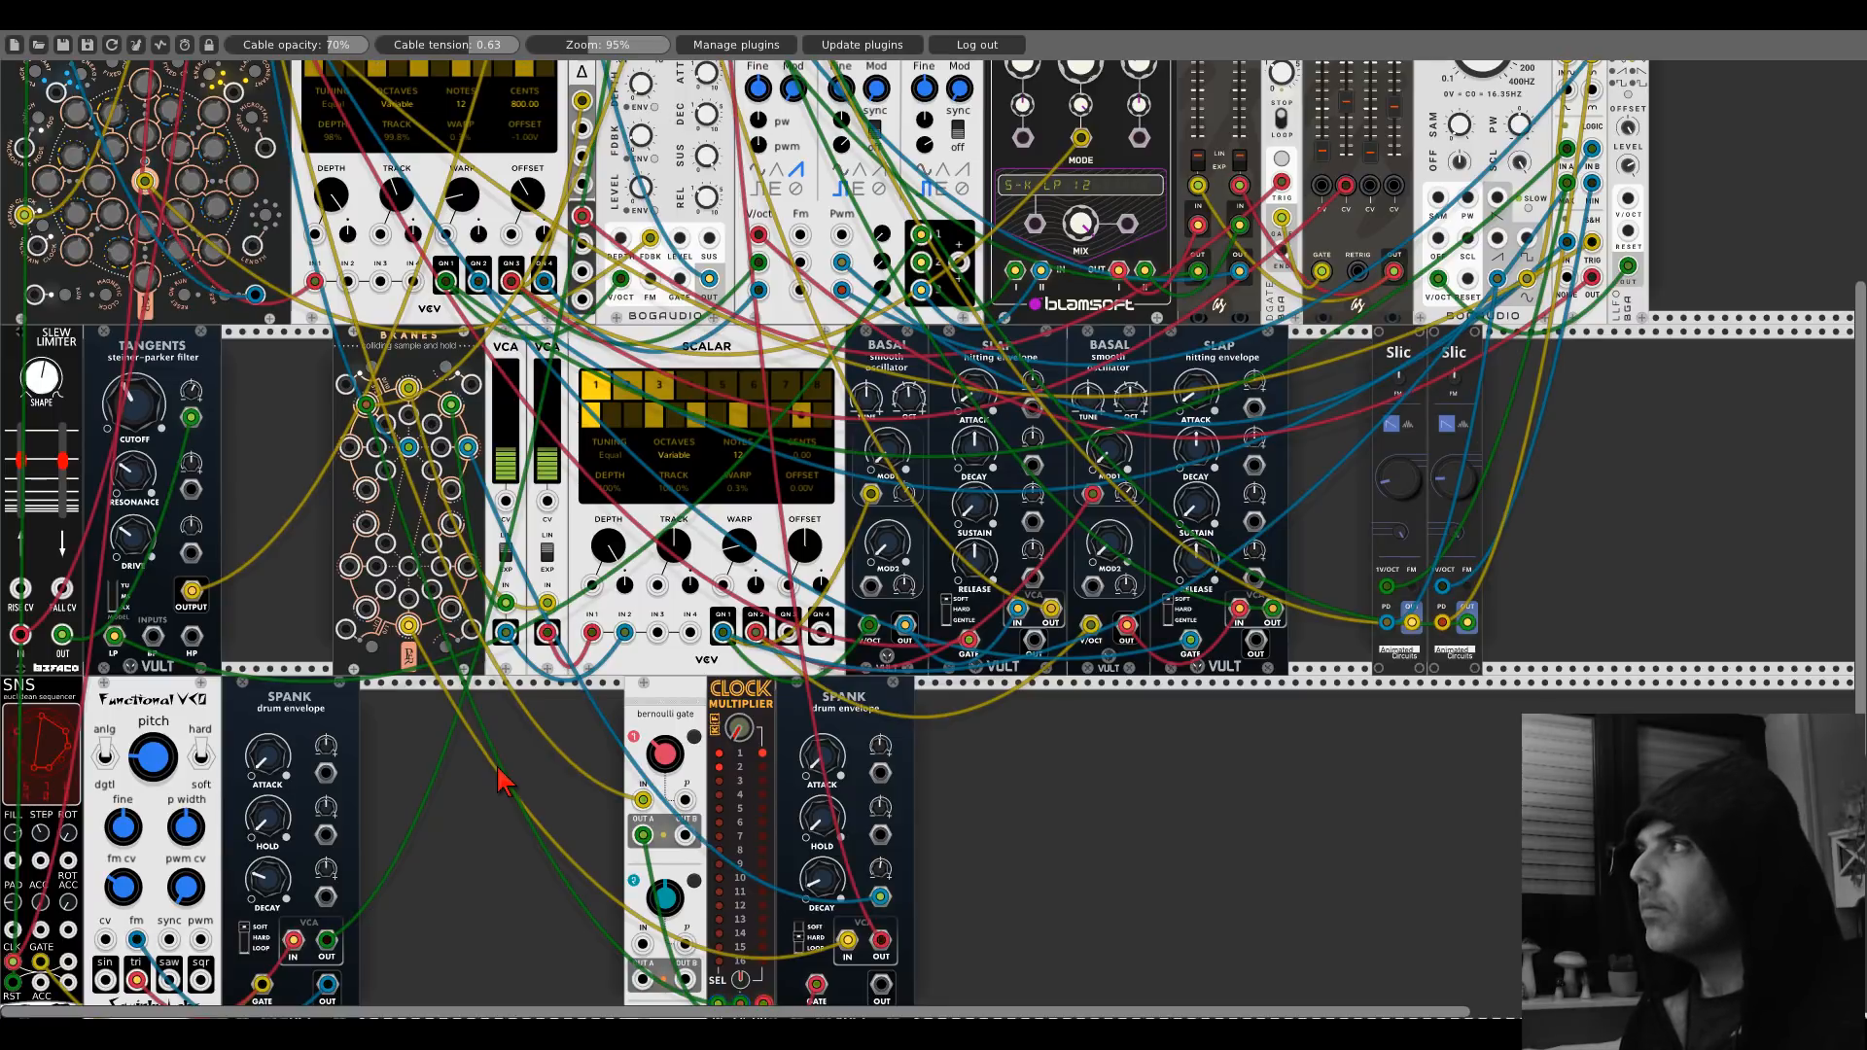
{"action": "scroll", "coordinate": [502, 778], "scroll_direction": "up", "scroll_amount": 1}
{"action": "scroll", "coordinate": [503, 778], "scroll_direction": "up", "scroll_amount": 7}
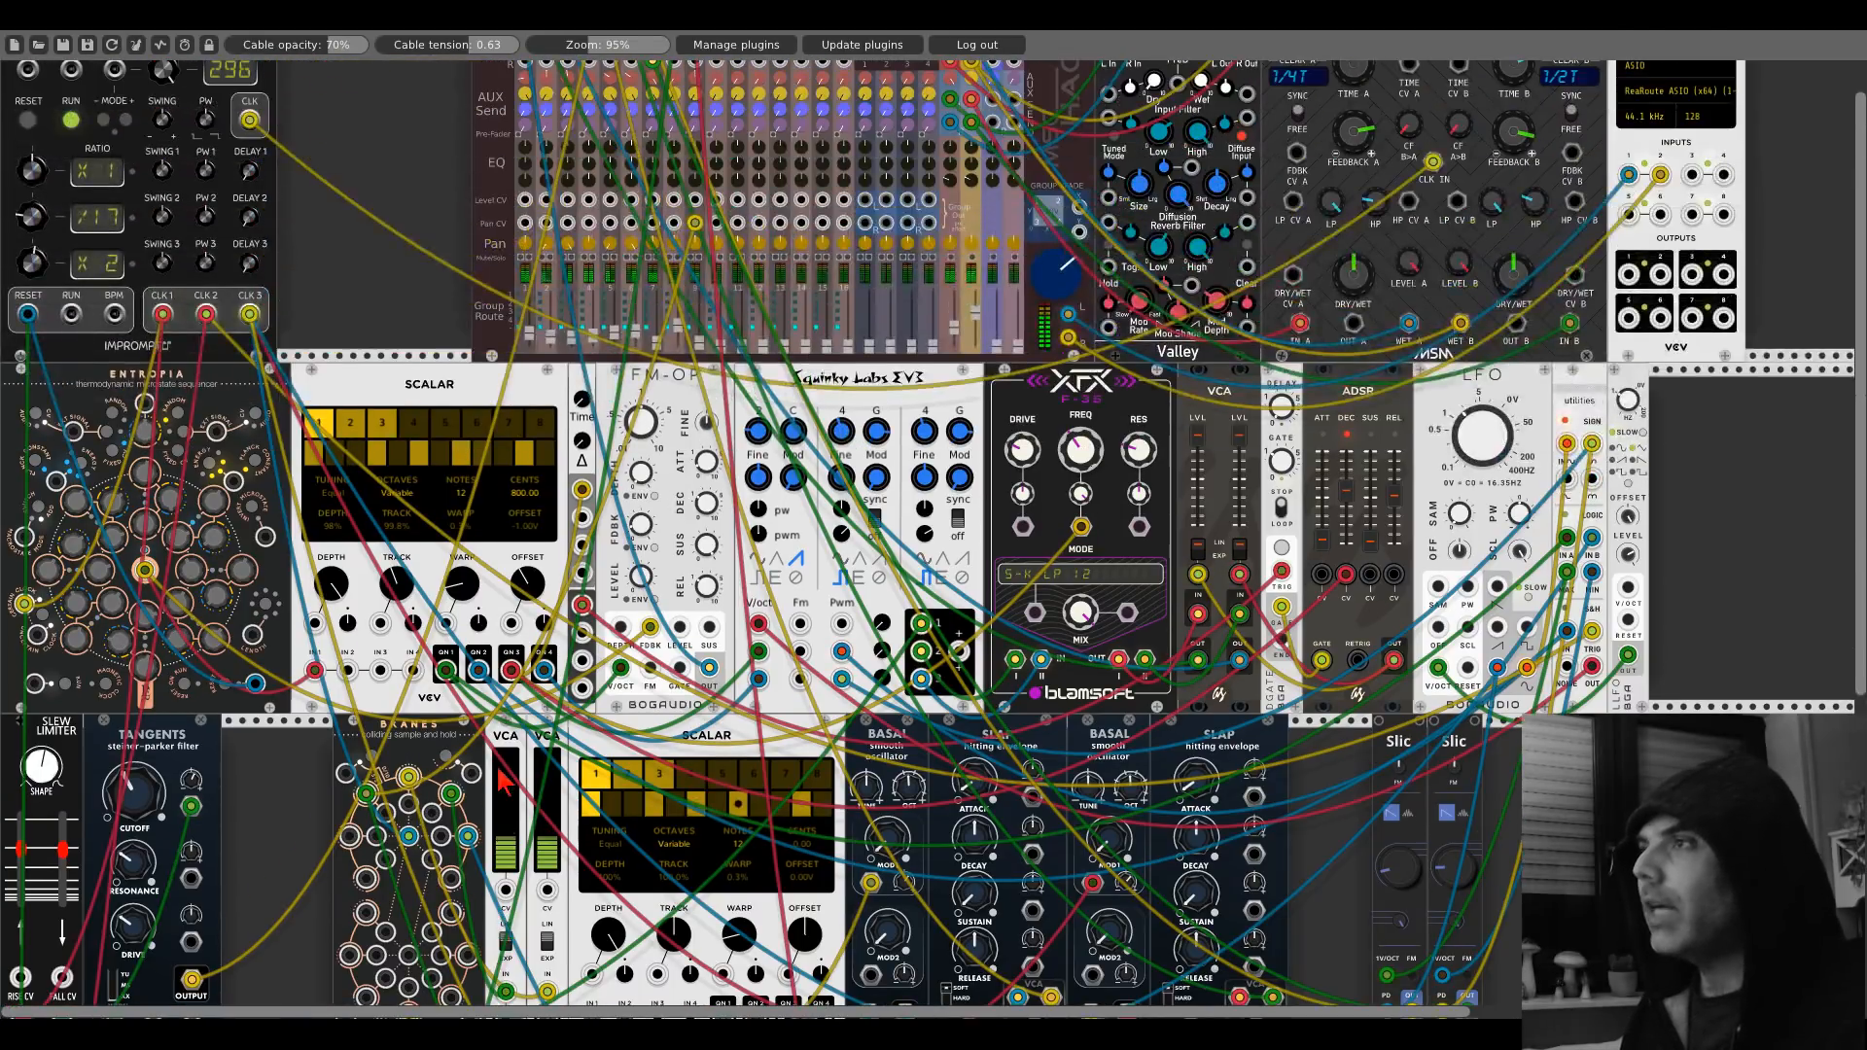